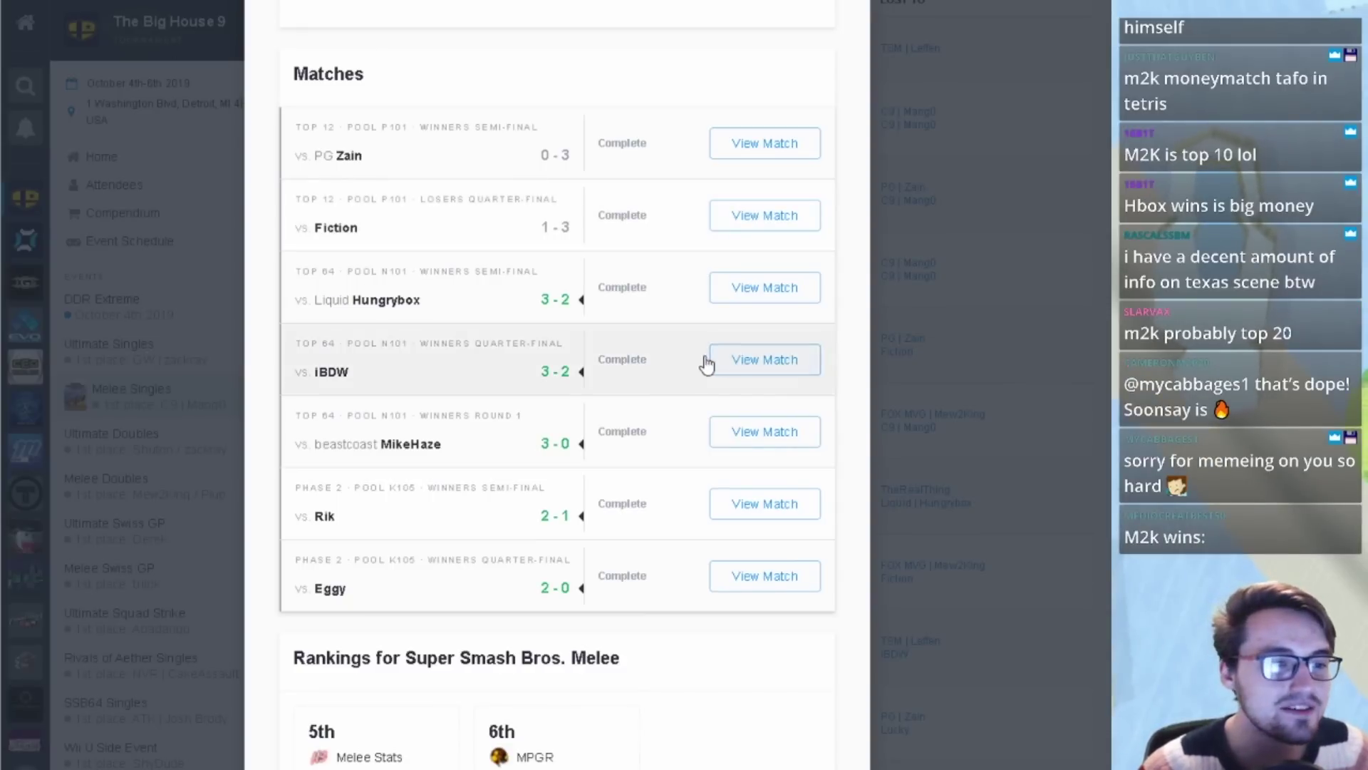
- Review Mew2King's match results from The Big House 9 and from the Rising Stars at EGLX 2019 Melee Singles standings
scroll(711, 283, "up", 1)
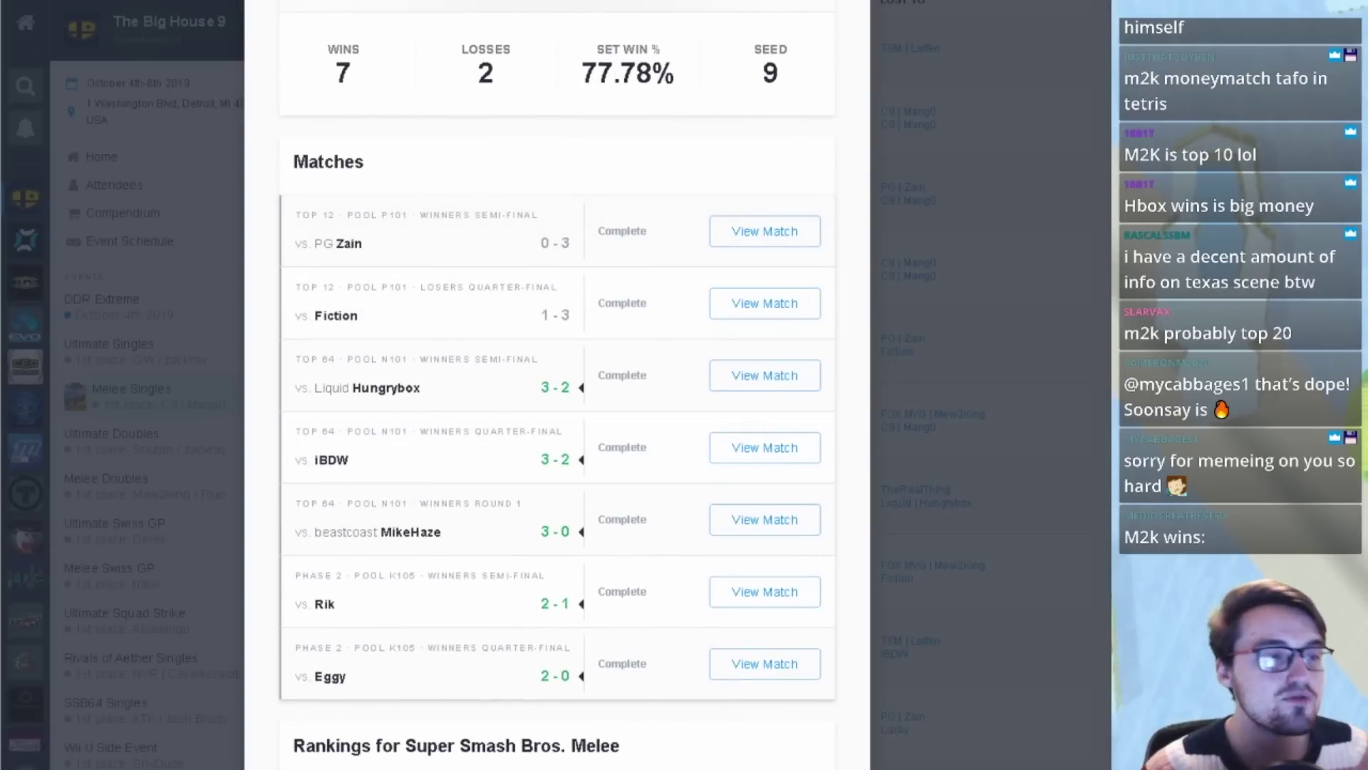
key("alt+Left")
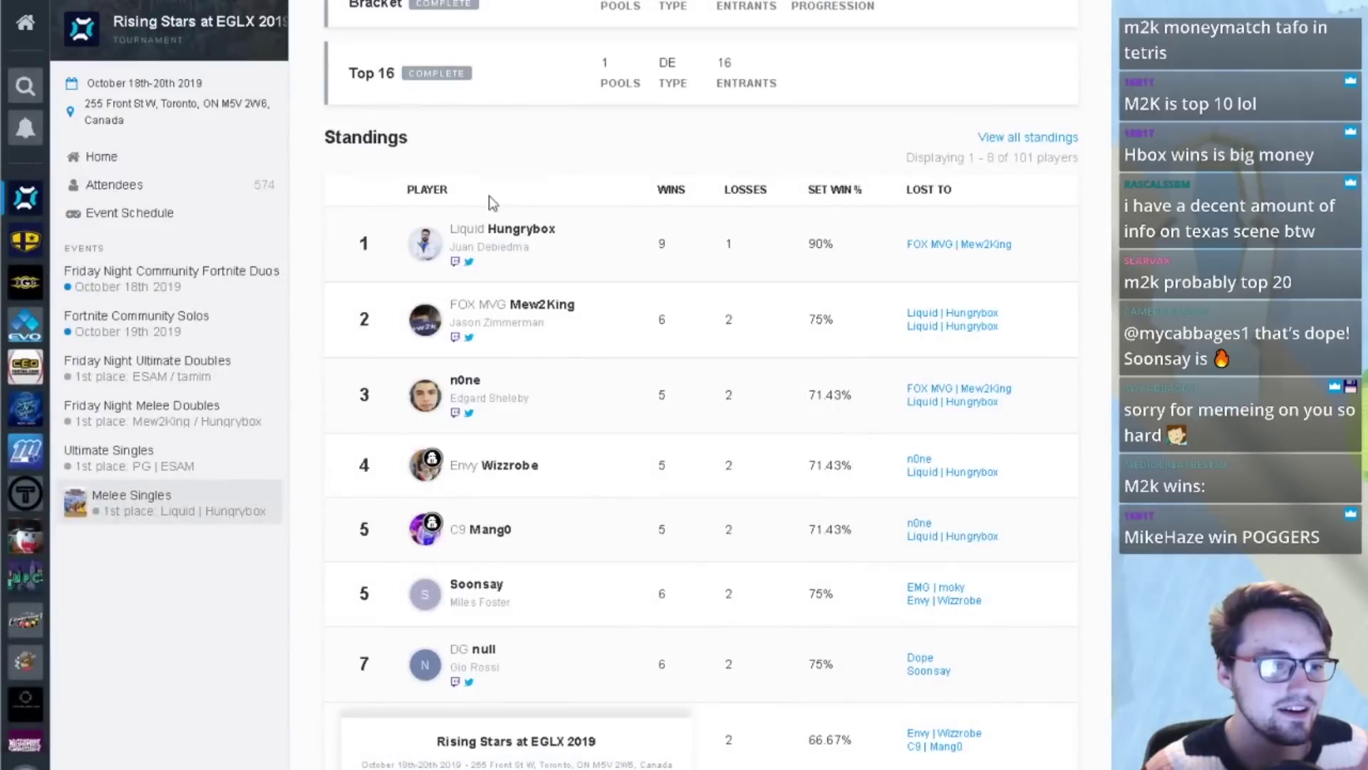
left_click(573, 314)
scroll(657, 192, "down", 3)
scroll(660, 197, "down", 4)
scroll(660, 198, "down", 3)
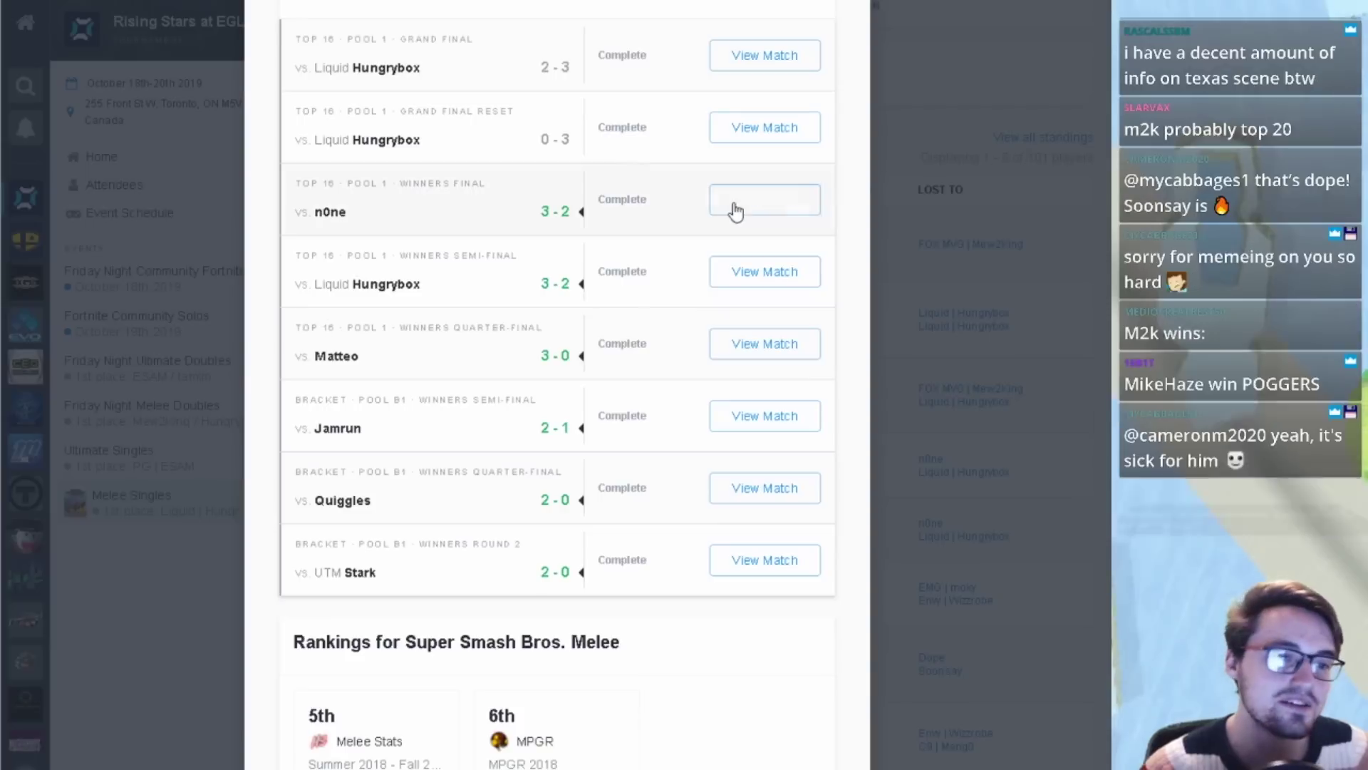
scroll(742, 266, "up", 3)
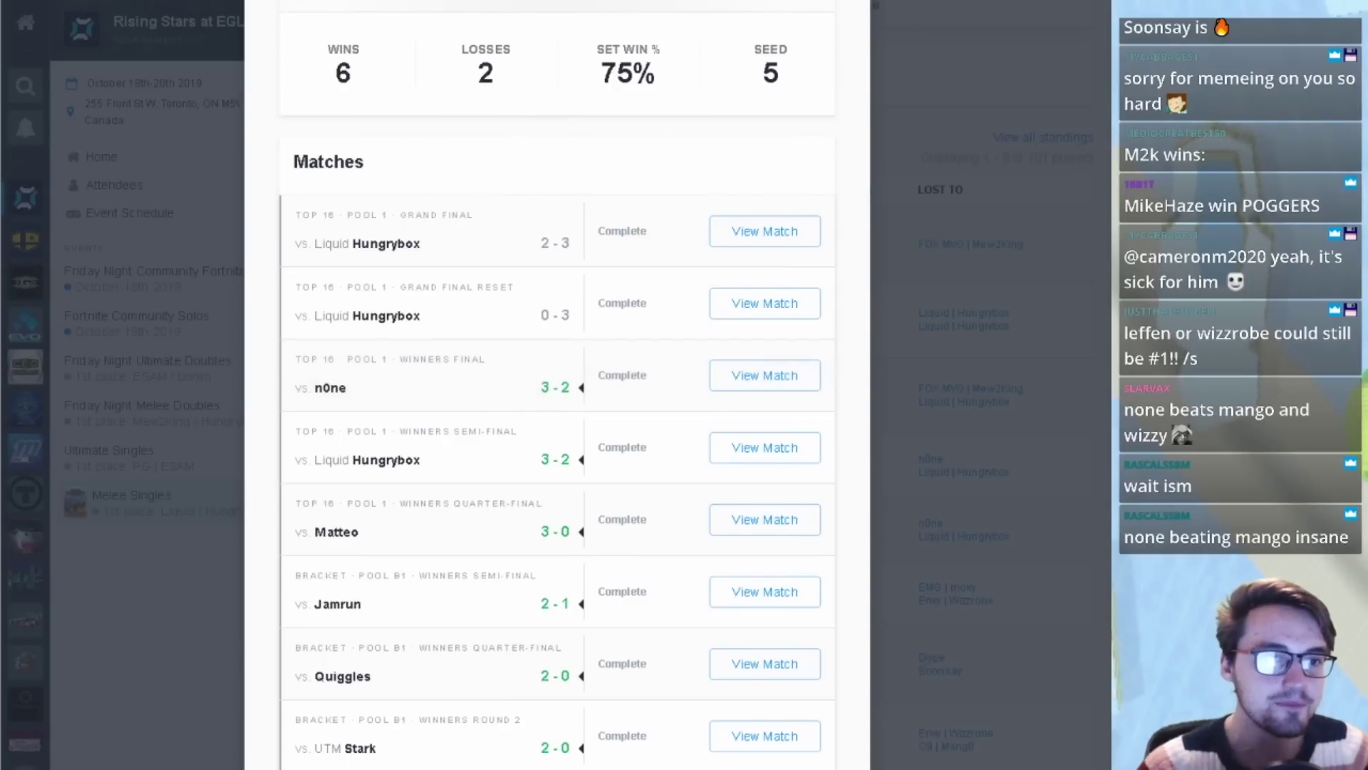
- Switch to the Post TBH 9 Ranking workbook in Excel and examine the players ranked 11 to 20
key("alt+Tab")
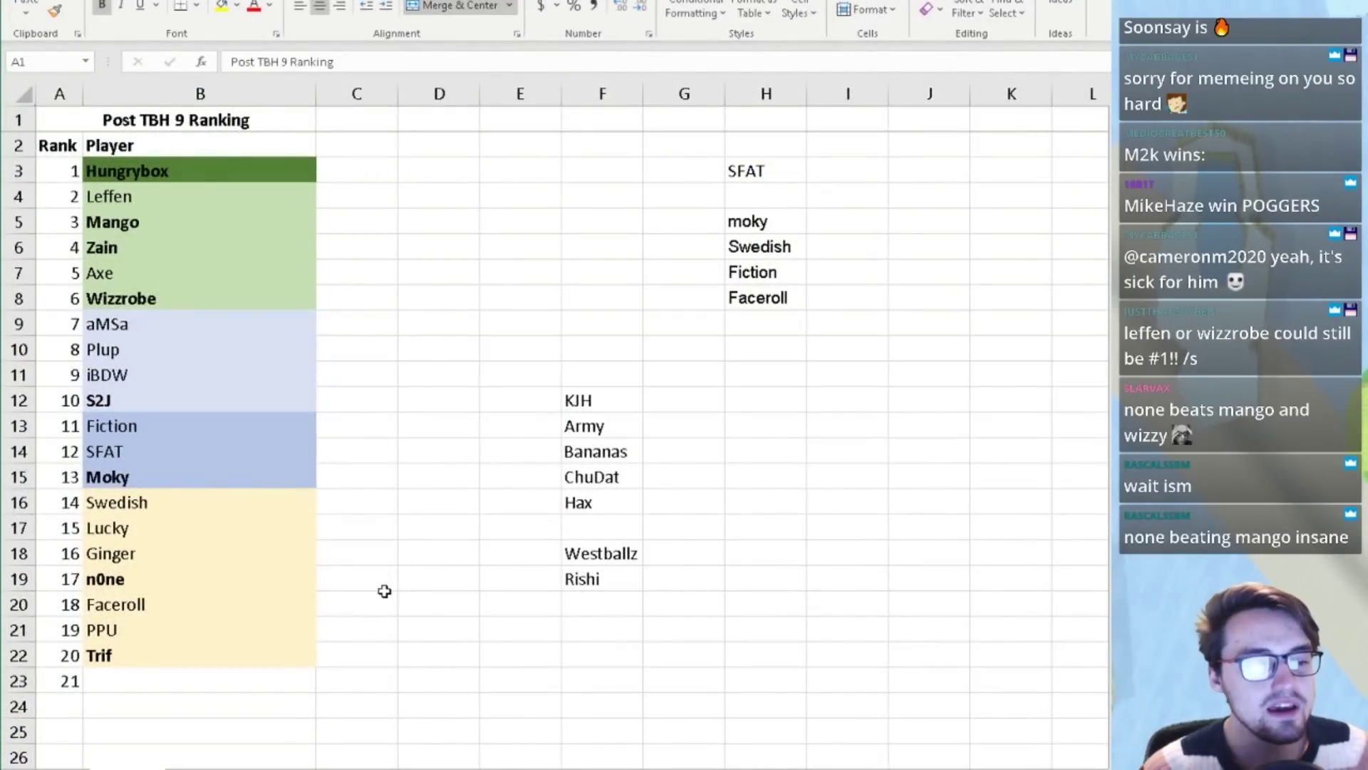
left_click_drag(401, 637, 219, 583)
left_click_drag(360, 650, 191, 419)
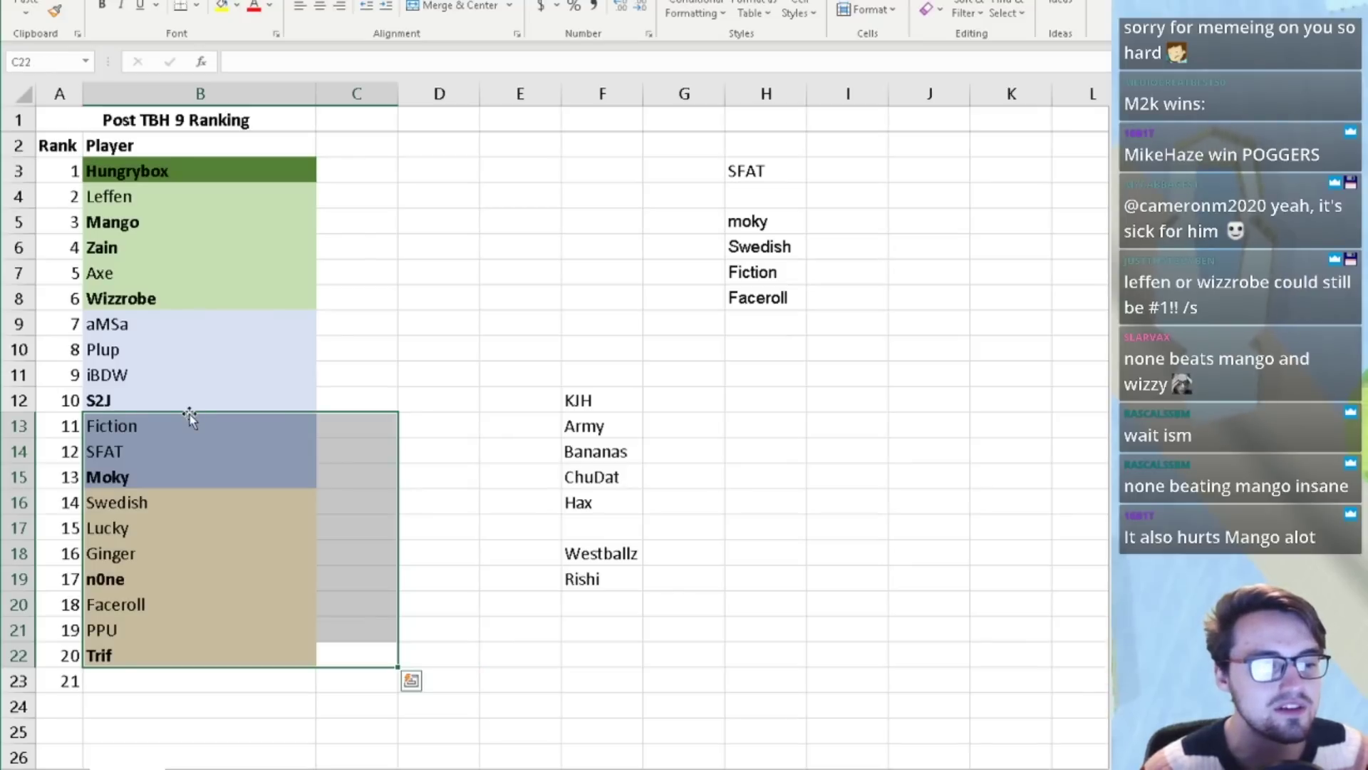
left_click_drag(352, 650, 190, 431)
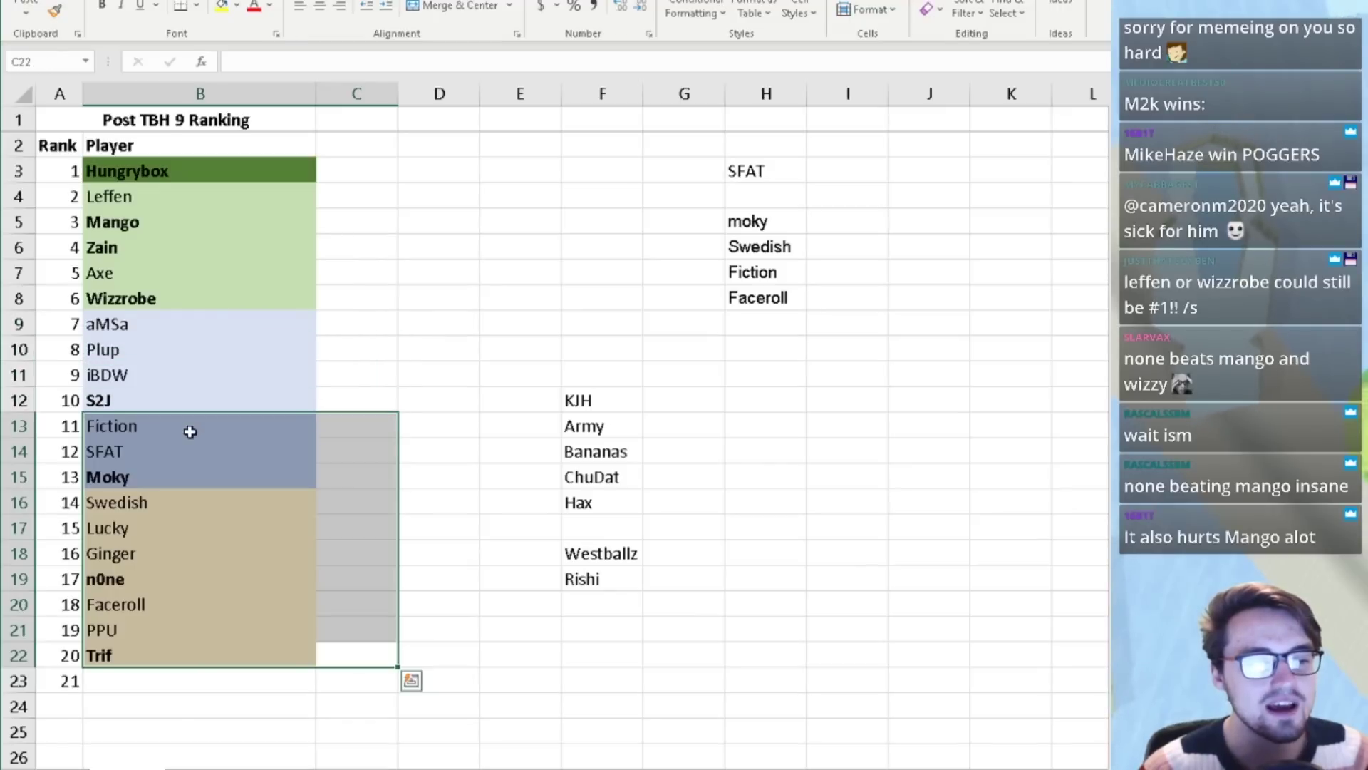
left_click(530, 421)
- Check Mew2King's Rising Stars at EGLX 2019 matches in the browser, then return to the ranking workbook
mouse_move(456, 766)
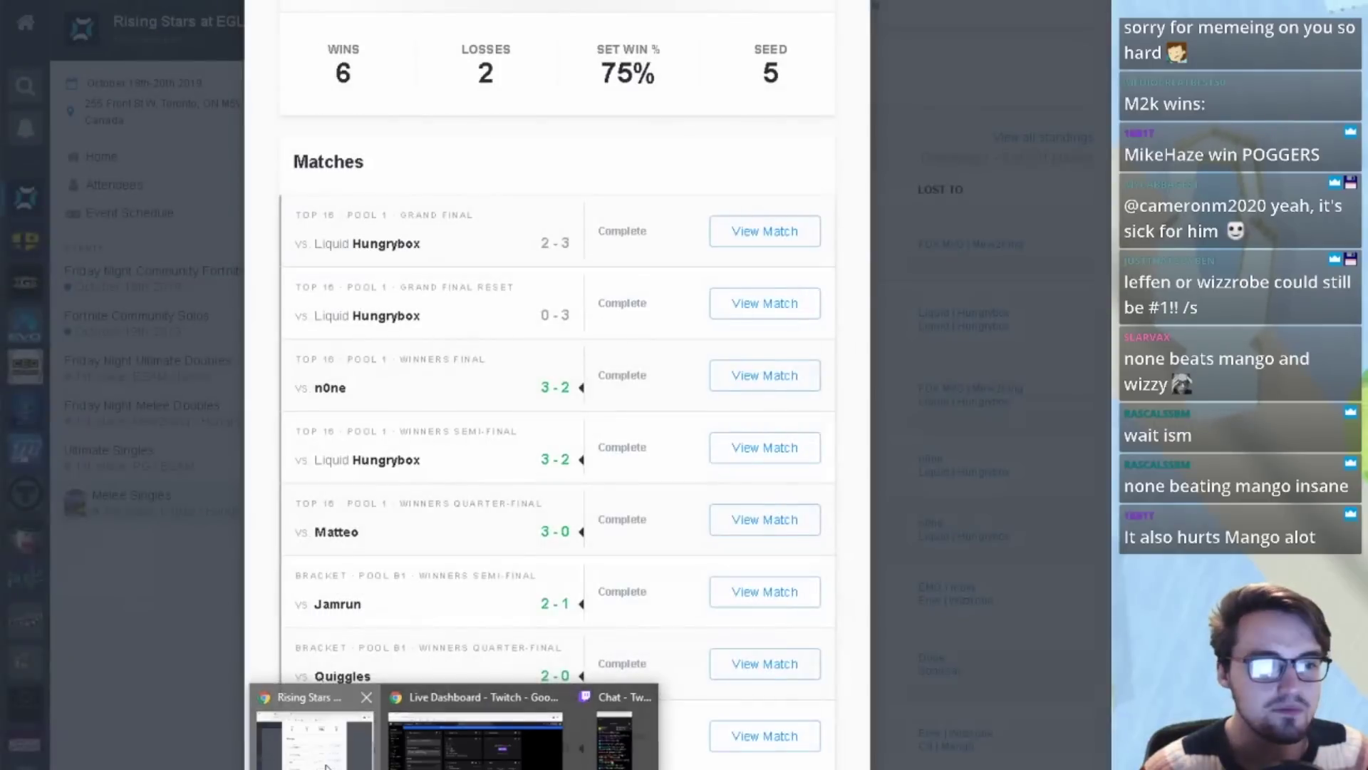
left_click(313, 737)
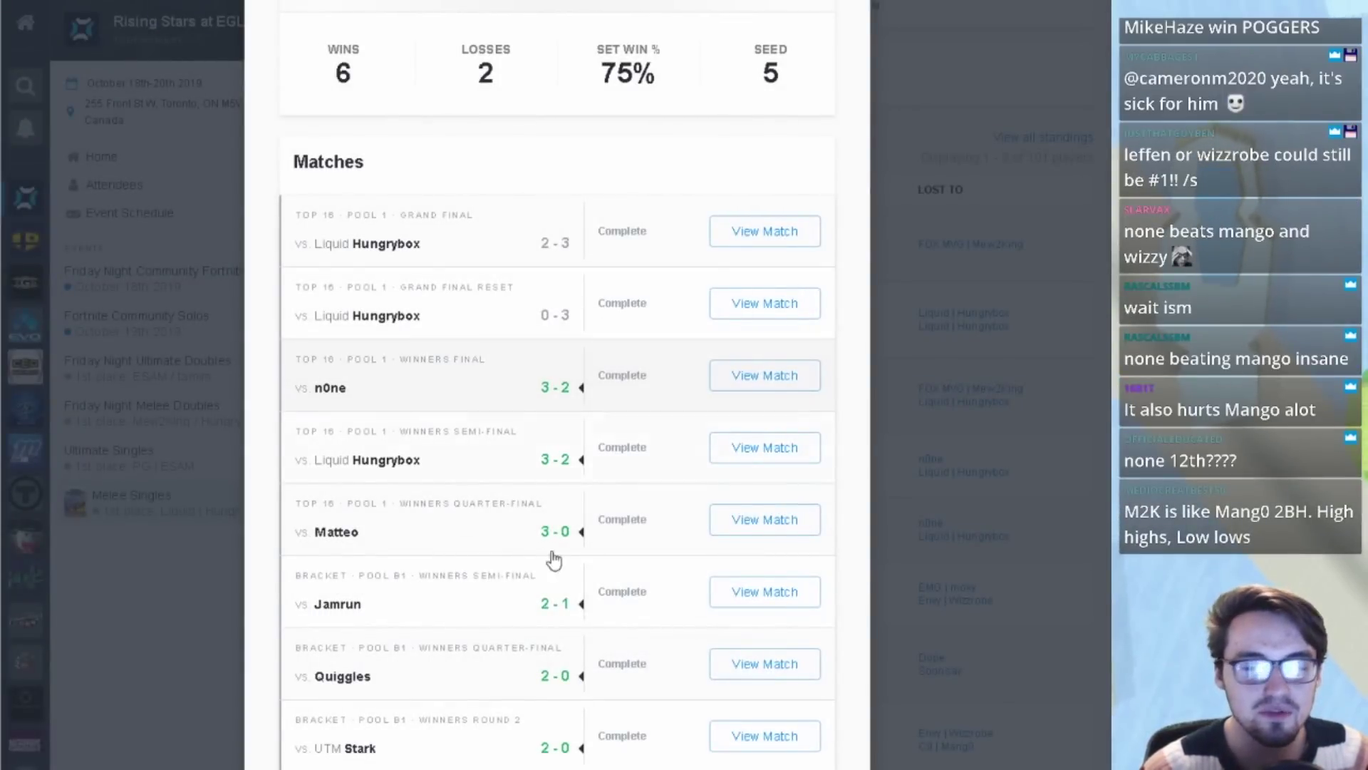
left_click(473, 763)
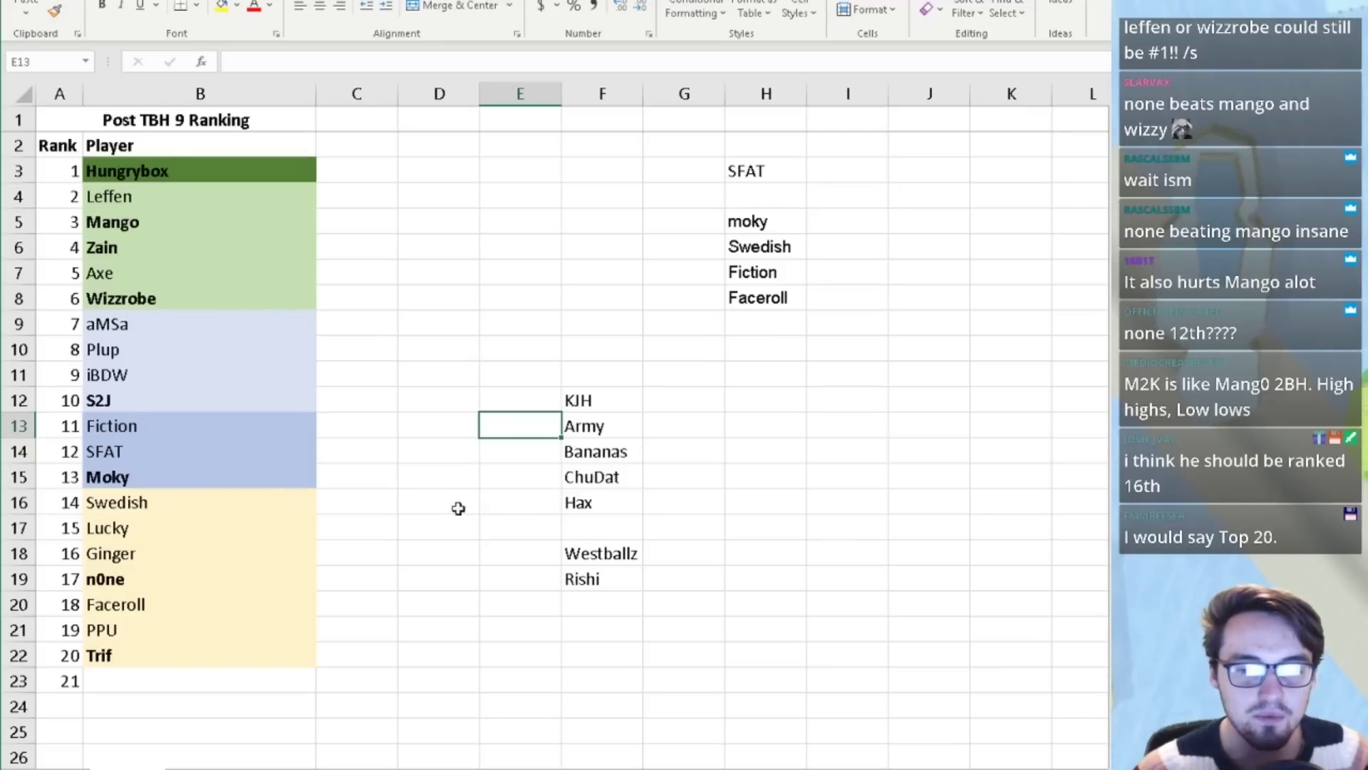
- Switch to the 2019 SSBM head-to-head sheet in the browser and highlight iBDW's row to examine his records
mouse_move(456, 766)
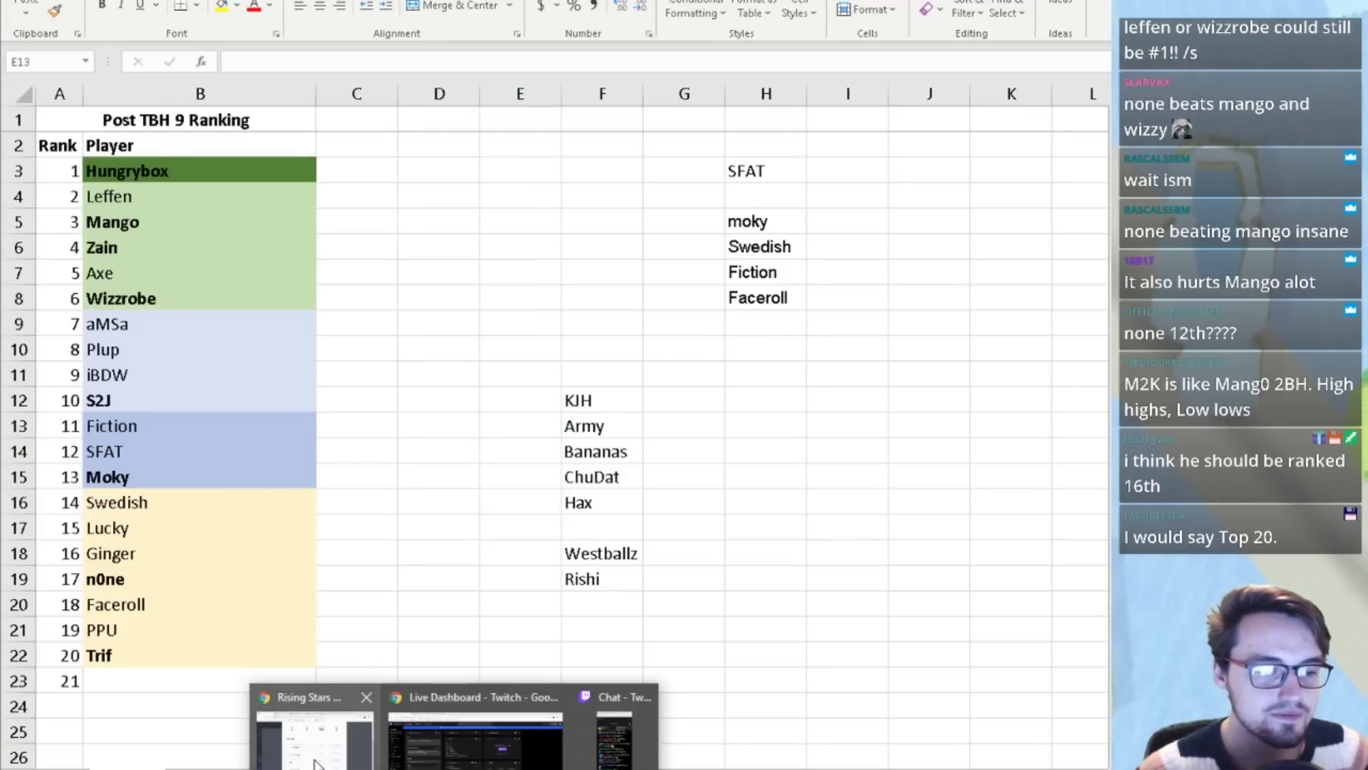
left_click(314, 723)
key("ctrl+Tab")
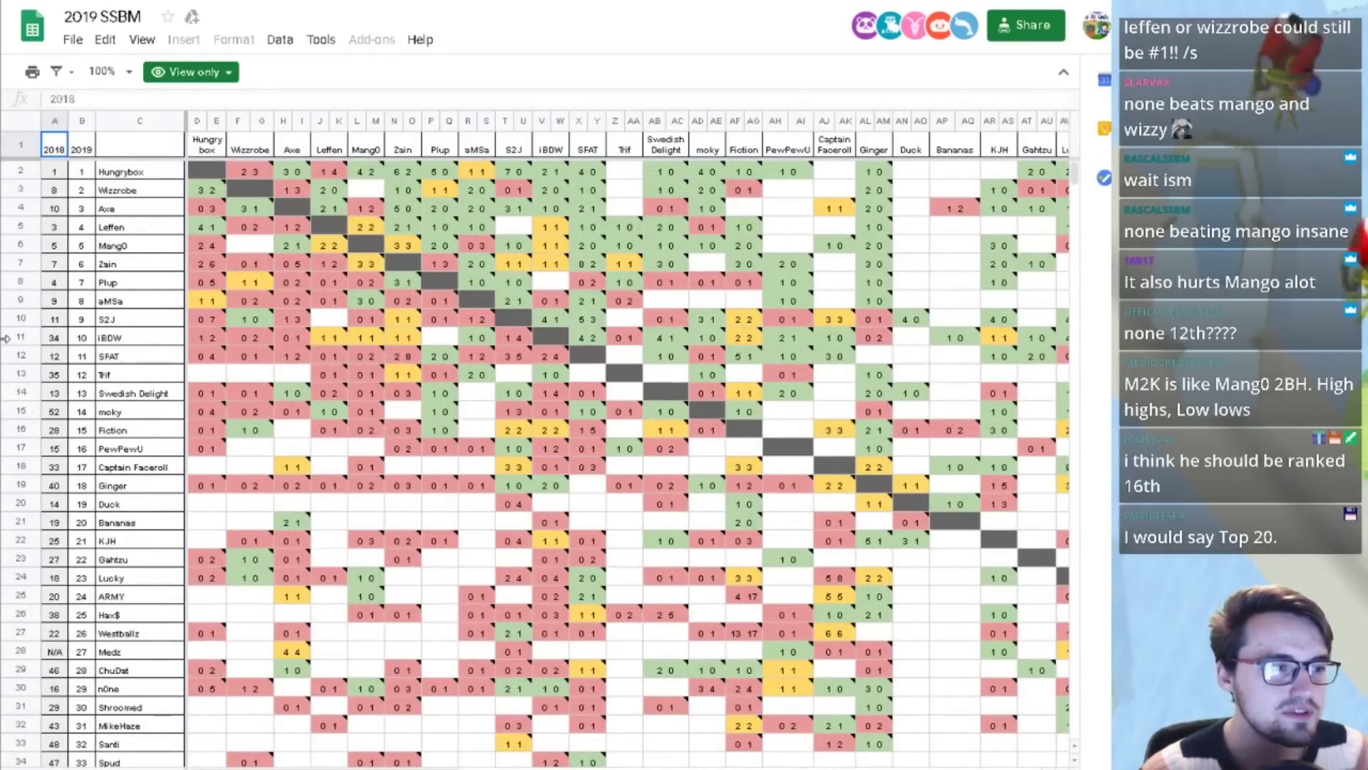
left_click(6, 338)
scroll(357, 538, "down", 10)
scroll(357, 574, "up", 10)
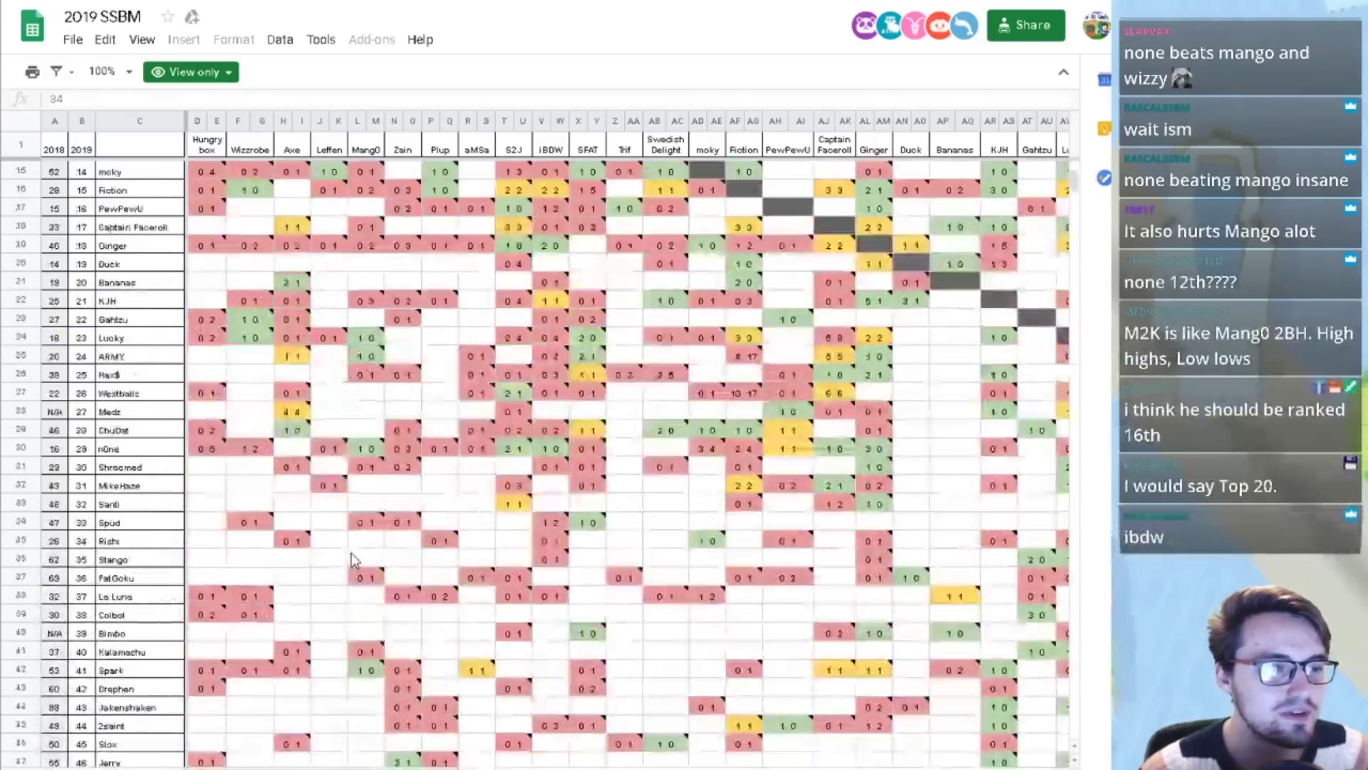
mouse_move(366, 761)
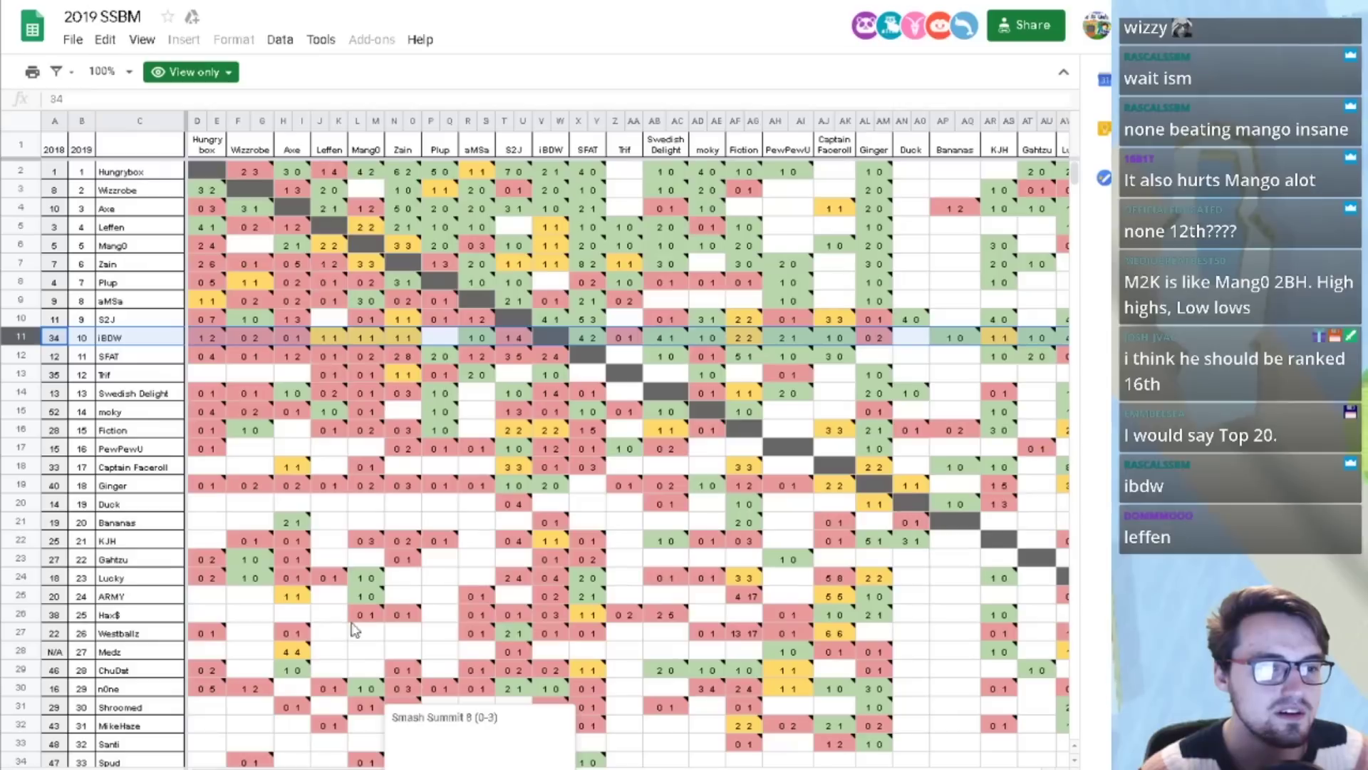
mouse_move(338, 336)
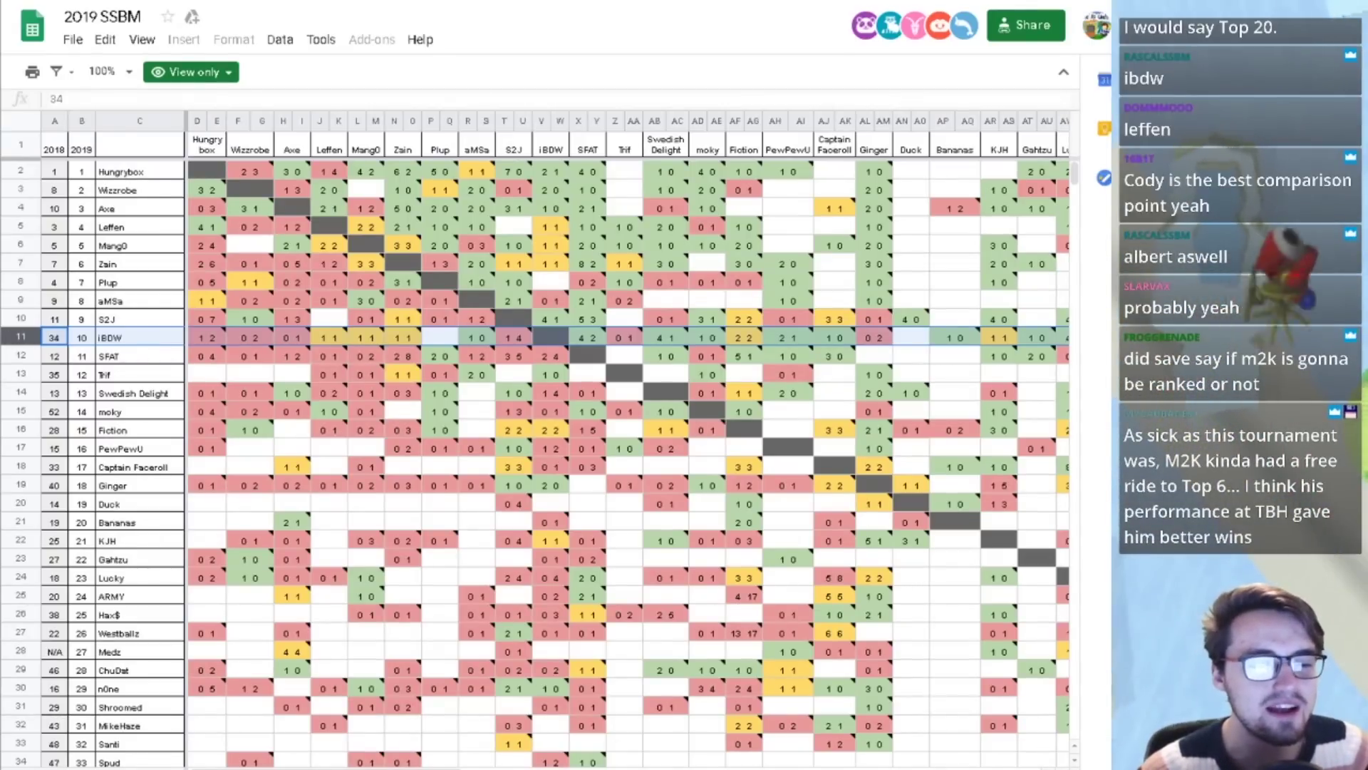
- Bring up the tweet about Mew2King qualifying to be ranked for MPGR 2019
key("alt+Tab")
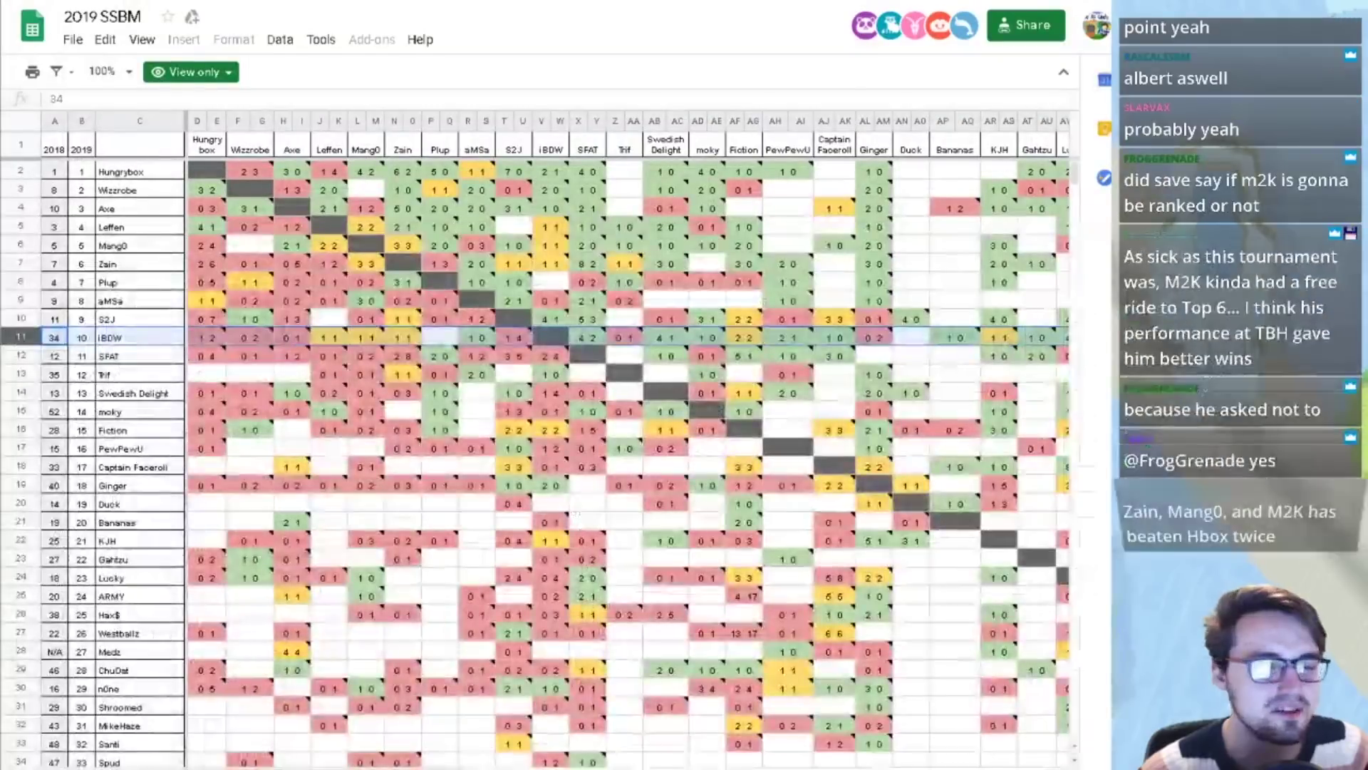
key("alt+Tab")
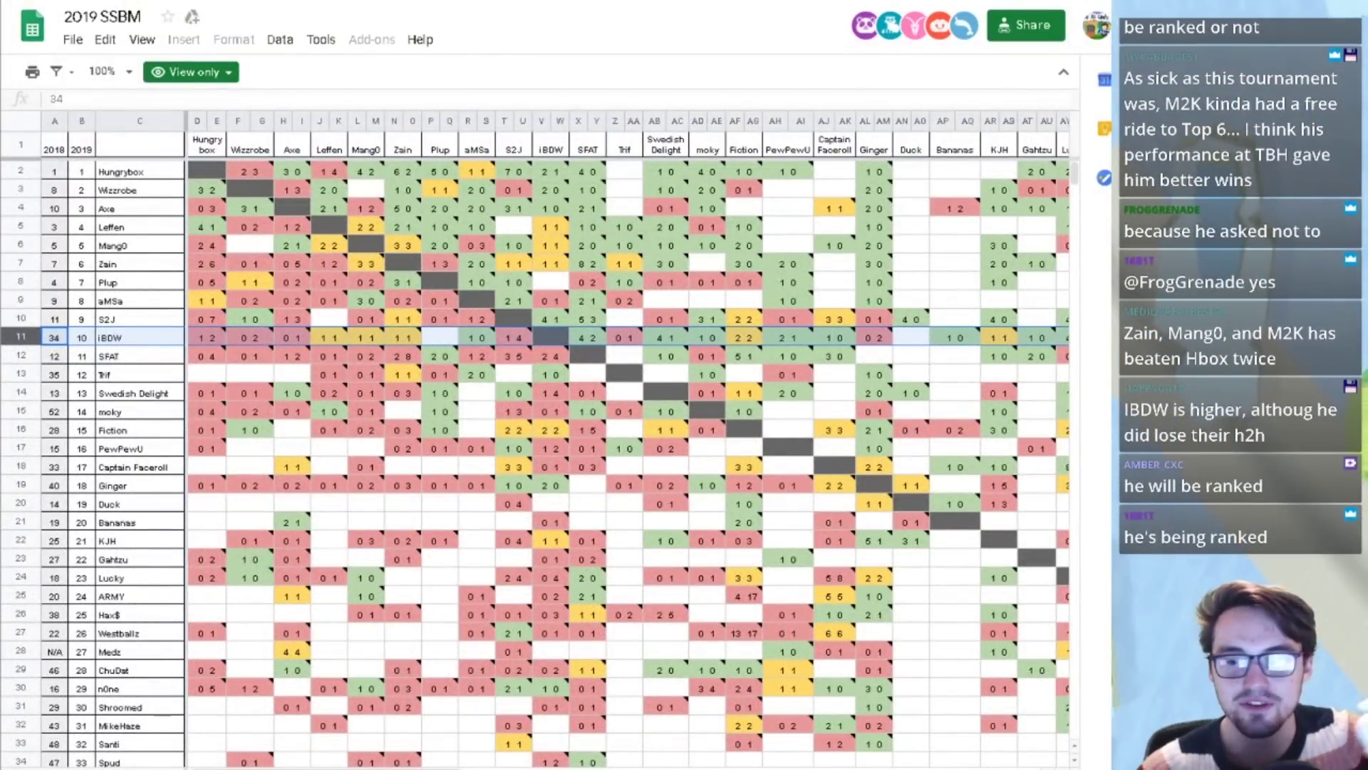
key("alt+Tab")
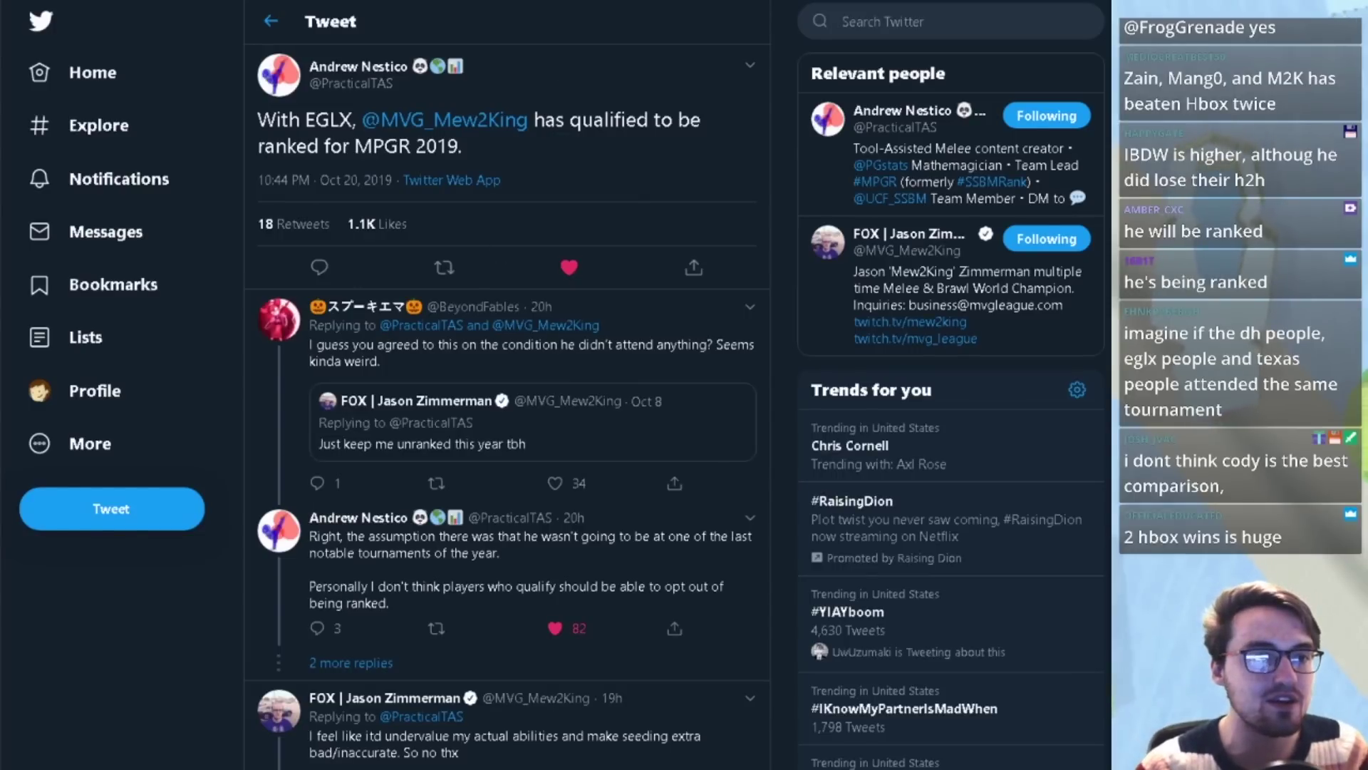
- Compare Mew2King's match lists from Rising Stars at EGLX 2019 and The Big House 9
key("ctrl+Tab")
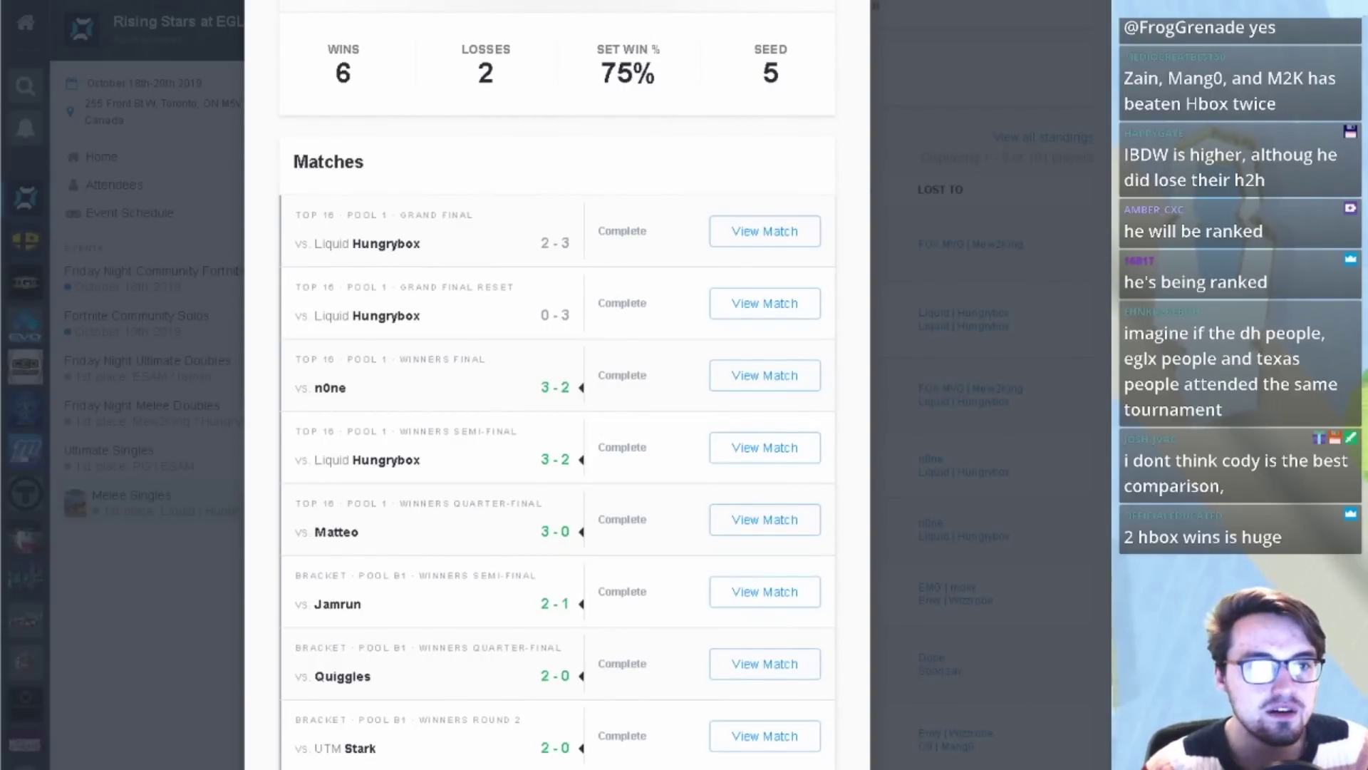
key("ctrl+Tab")
key("ctrl+Tab")
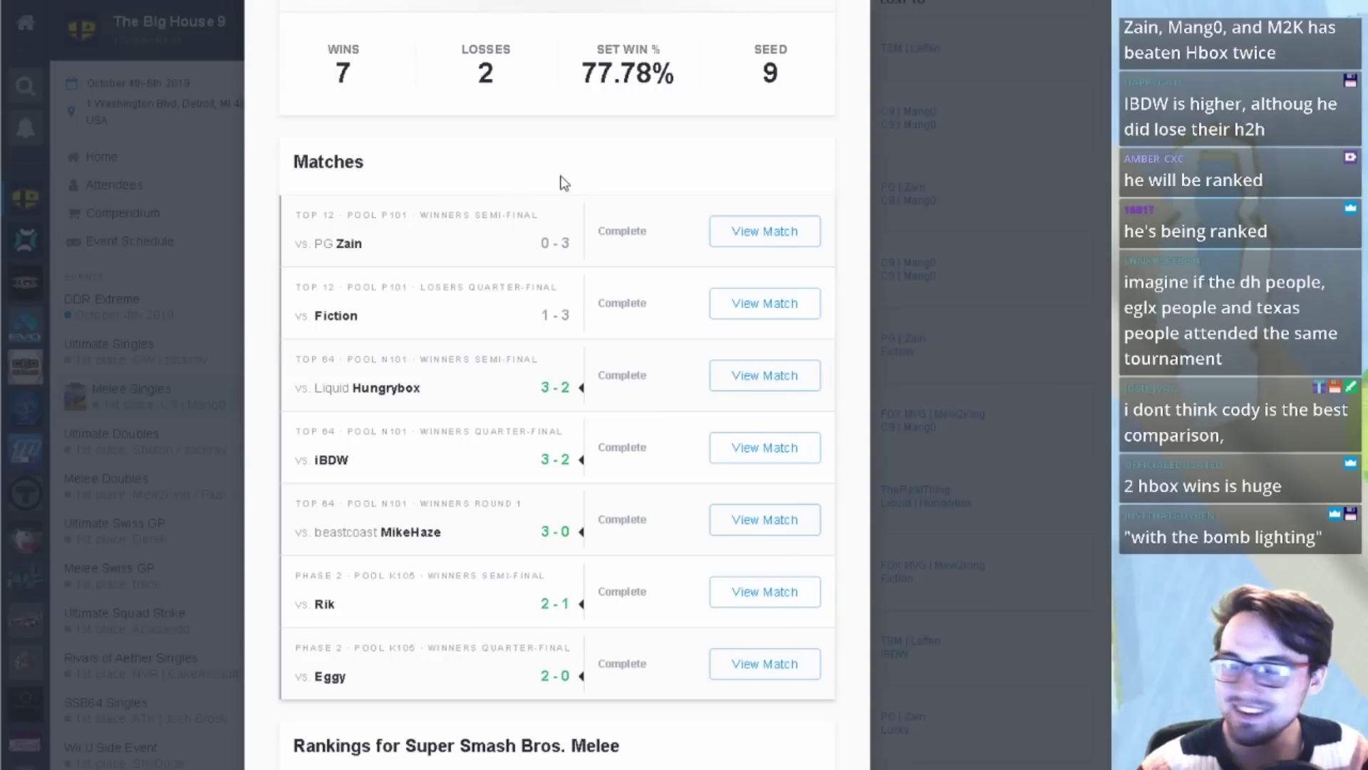
scroll(651, 217, "down", 2)
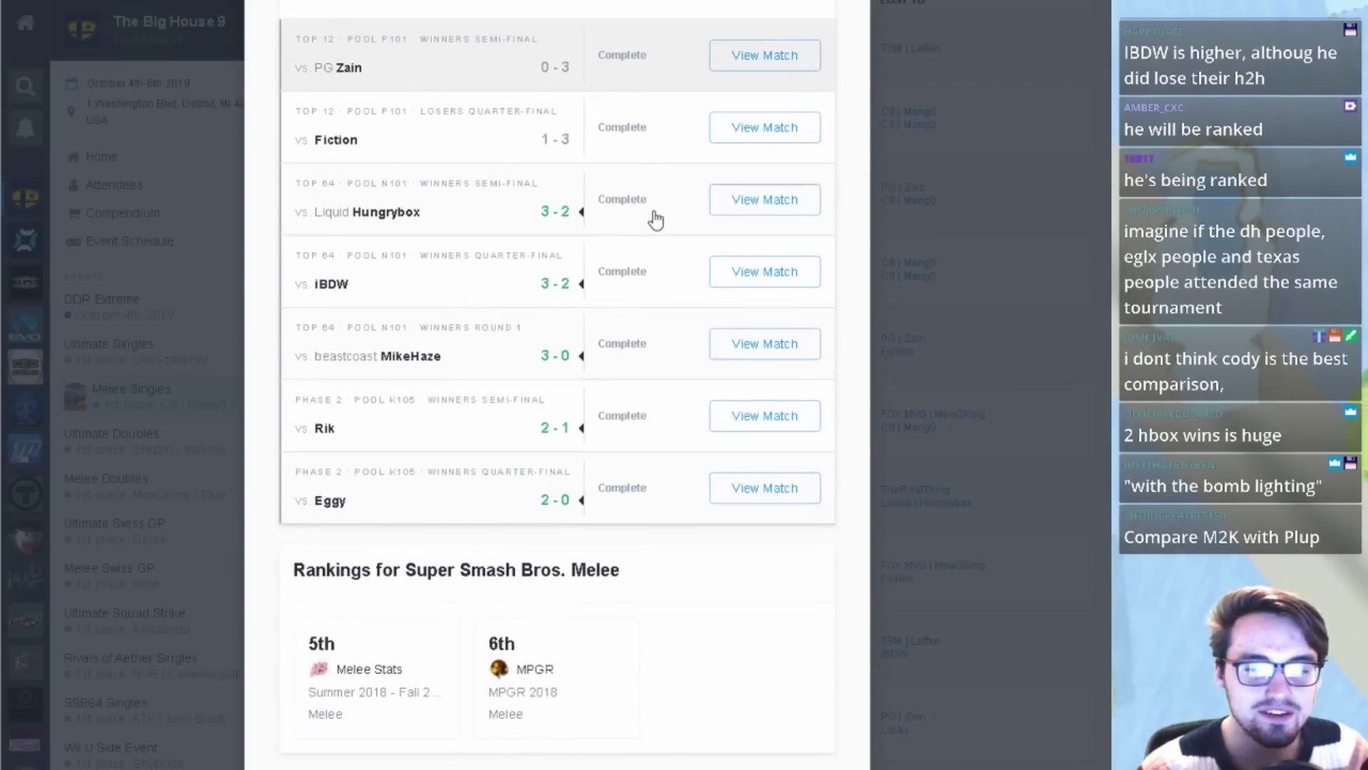
scroll(656, 219, "up", 1)
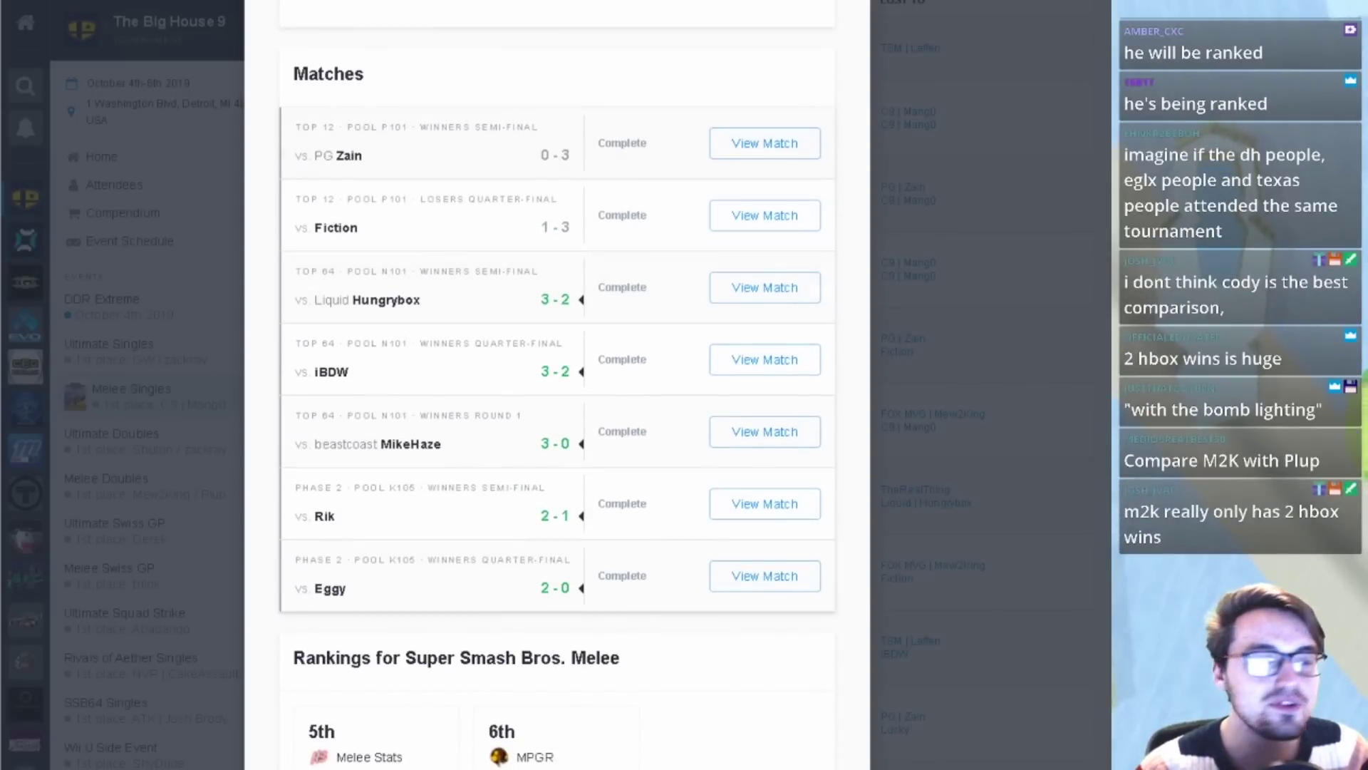
- Return to the 2019 SSBM sheet, highlight Plup's row and examine his head-to-head records across all opponents
key("alt+Tab")
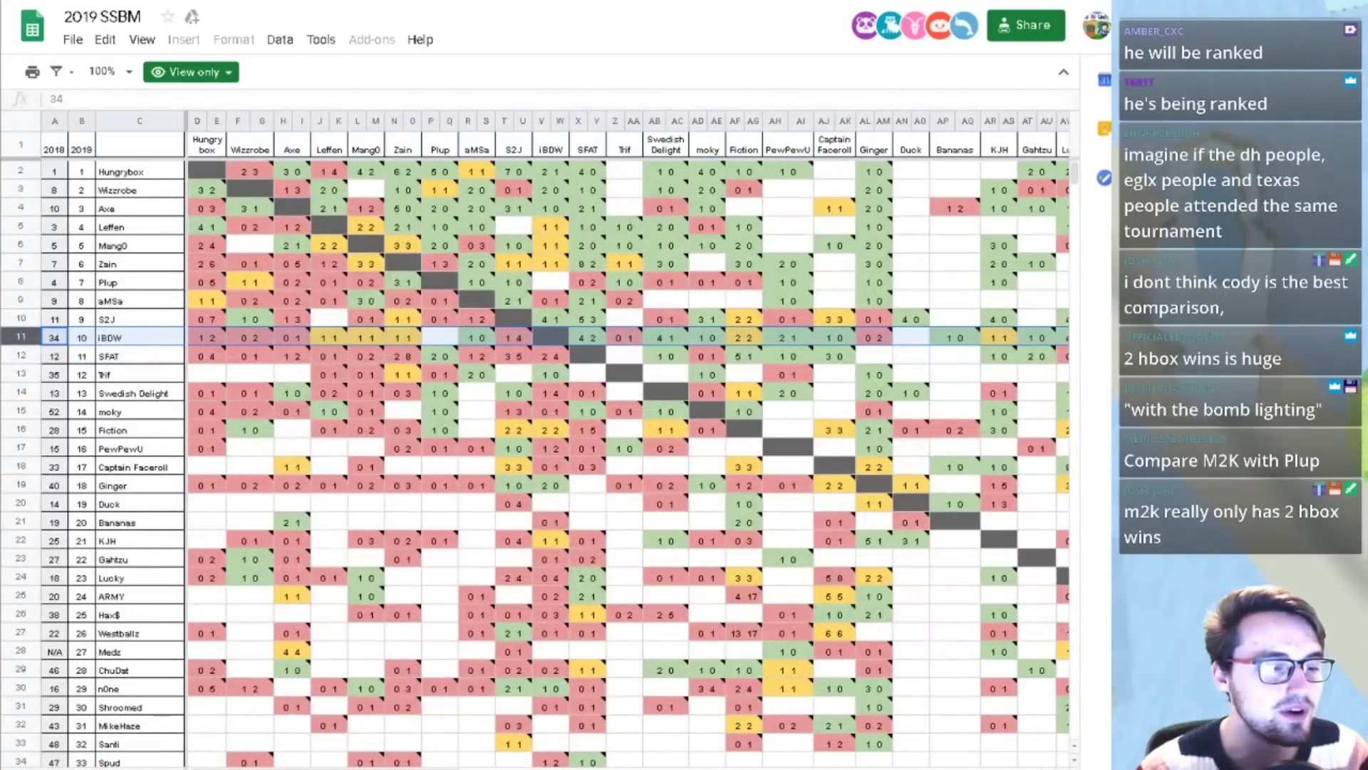
key("alt+Tab")
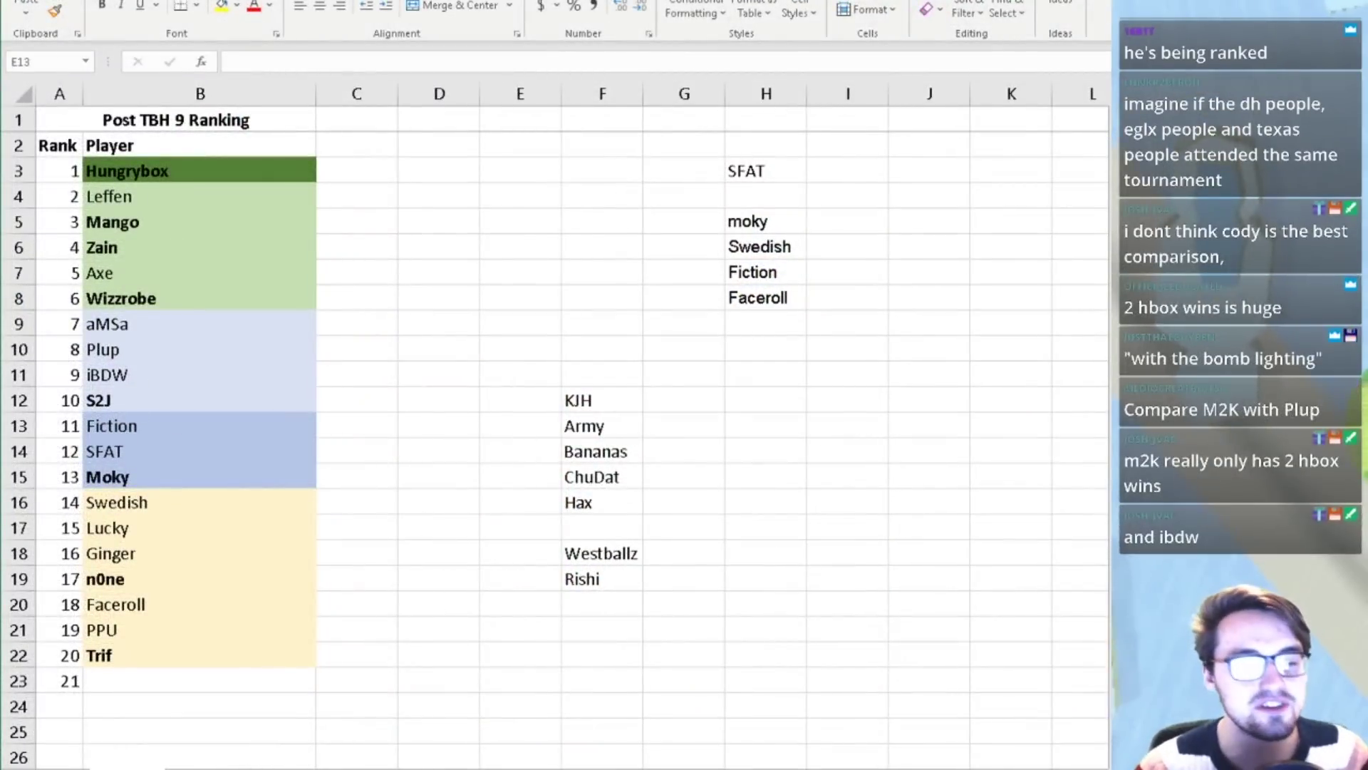
key("alt+Tab")
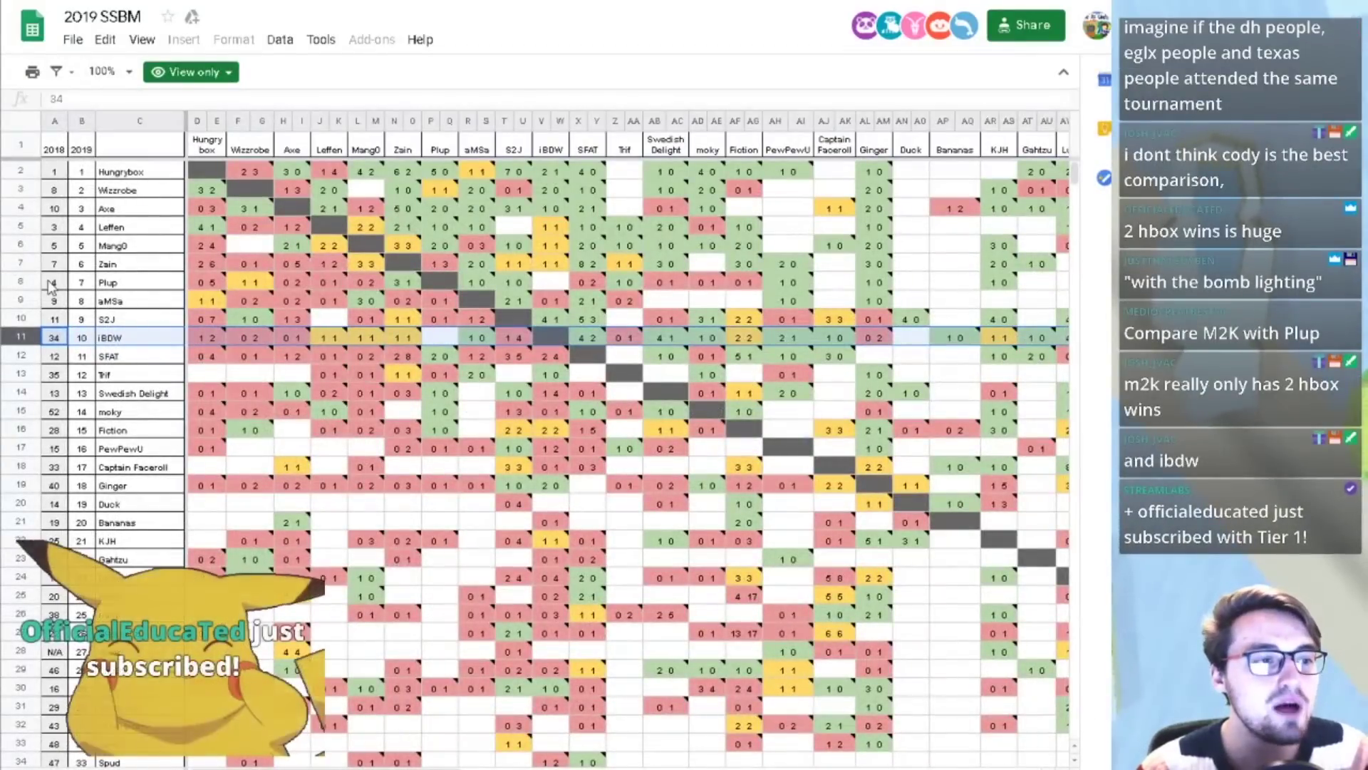
left_click(38, 284)
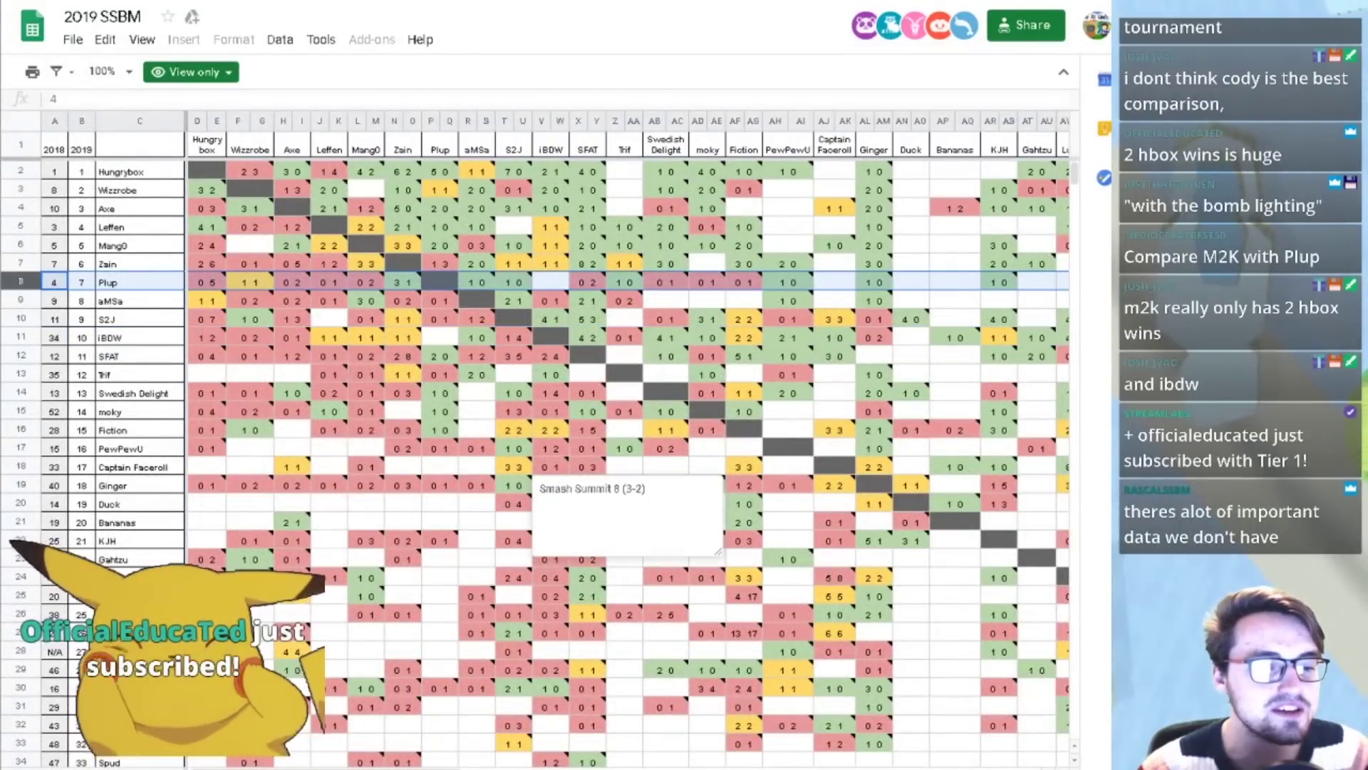
scroll(786, 717, "right", 20)
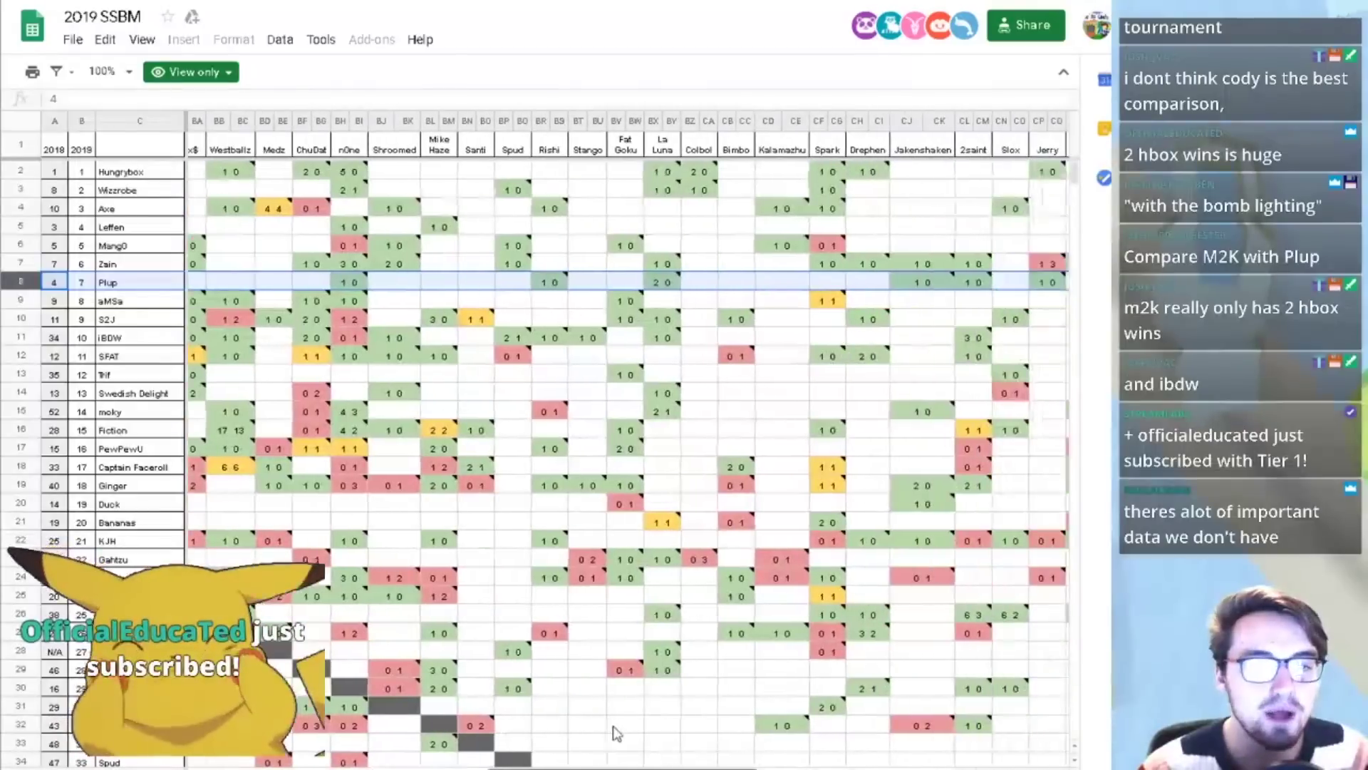
scroll(786, 717, "right", 5)
scroll(833, 710, "left", 15)
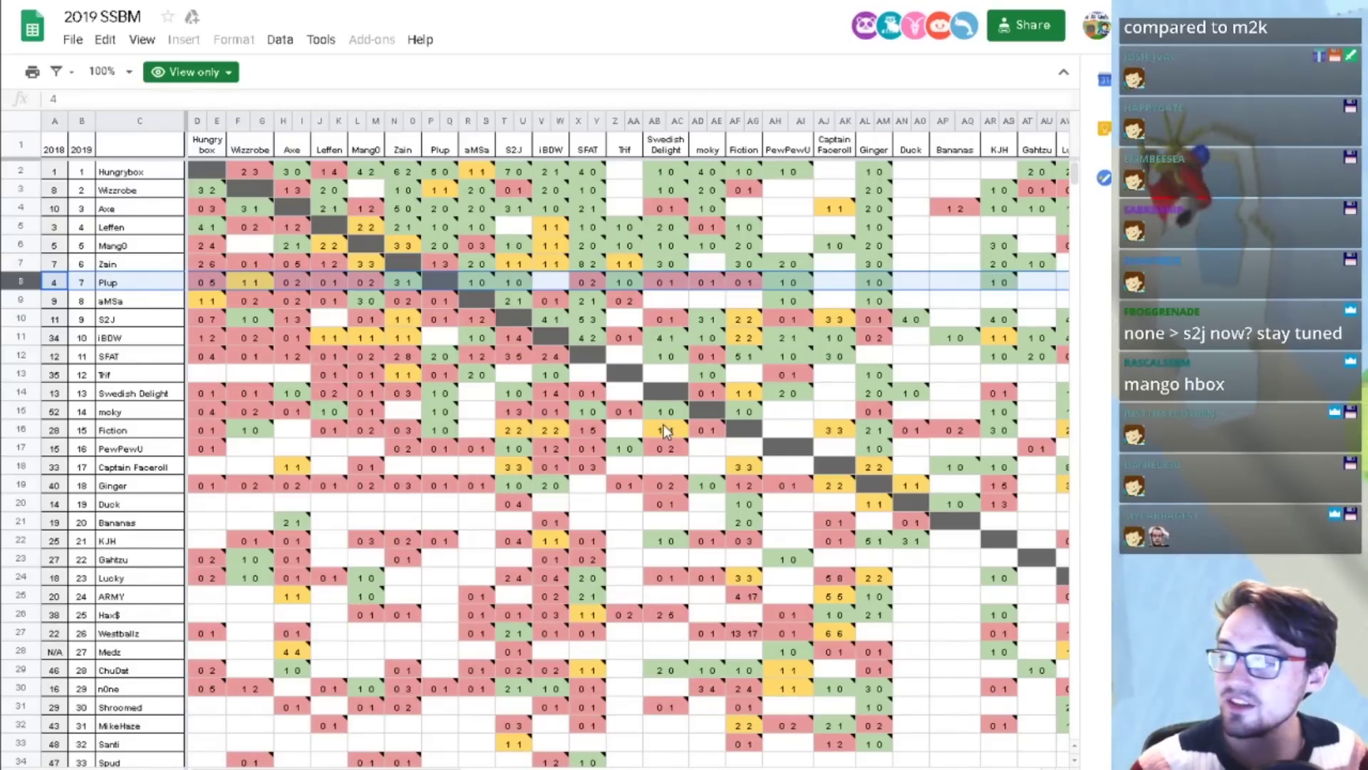
mouse_move(455, 360)
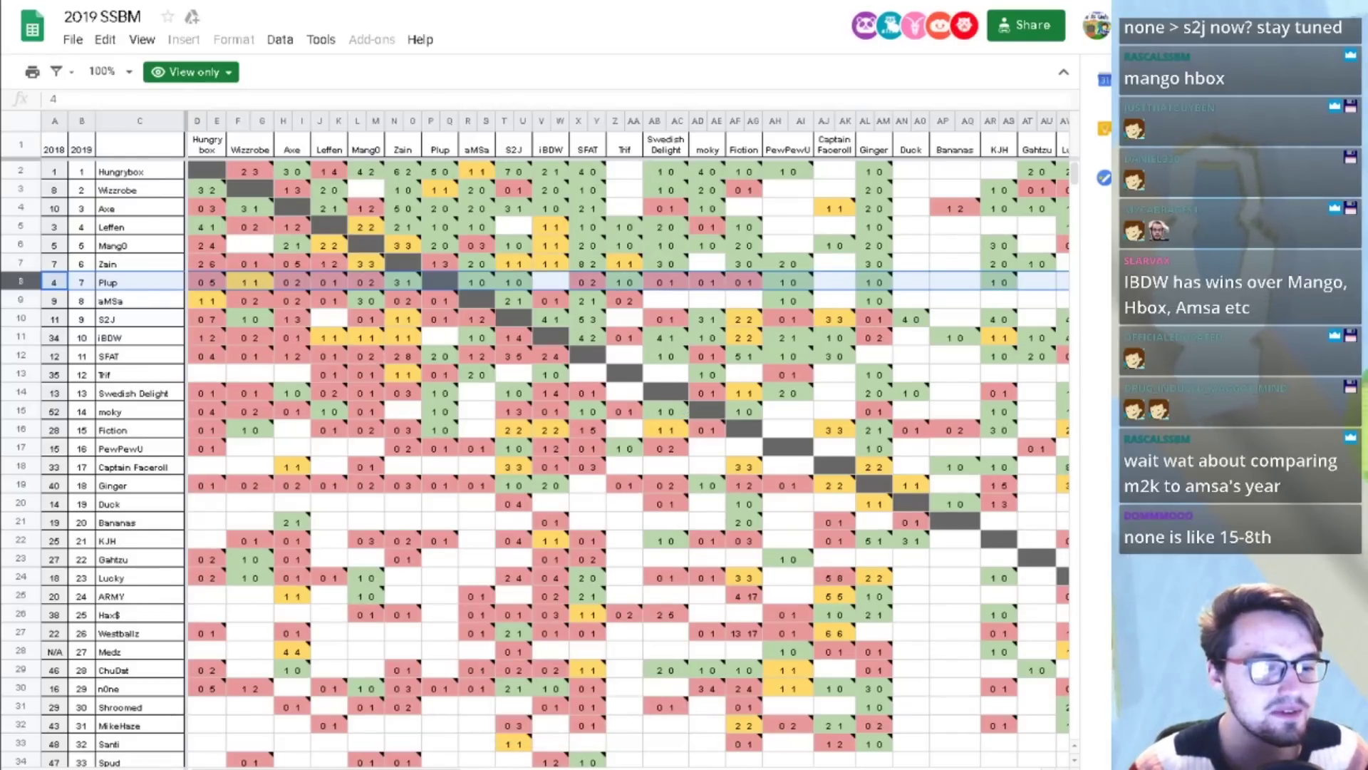
- Switch to the ranking workbook in Excel and go through the iBDW, S2J, Fiction and SFAT entries to weigh Mew2King's placement
key("alt+Tab")
left_click(468, 608)
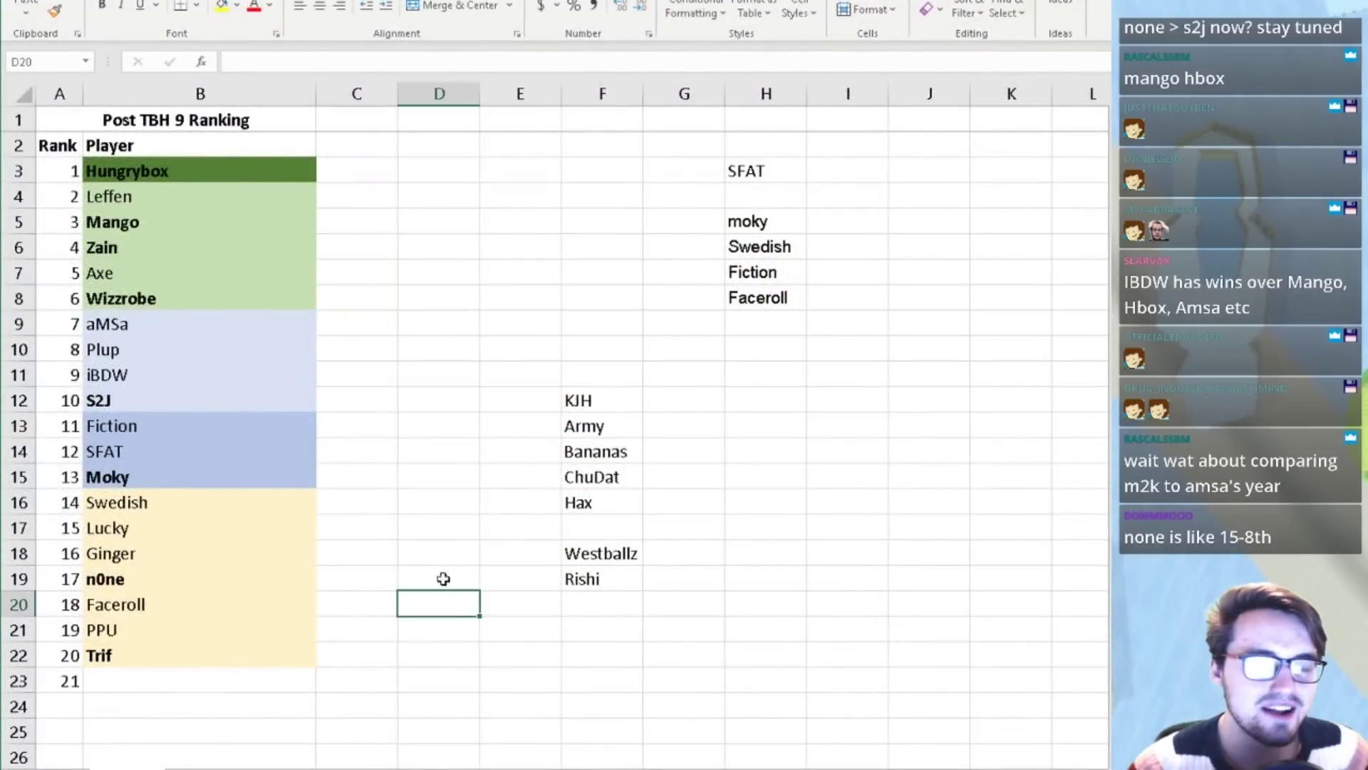
left_click(416, 531)
left_click(330, 480)
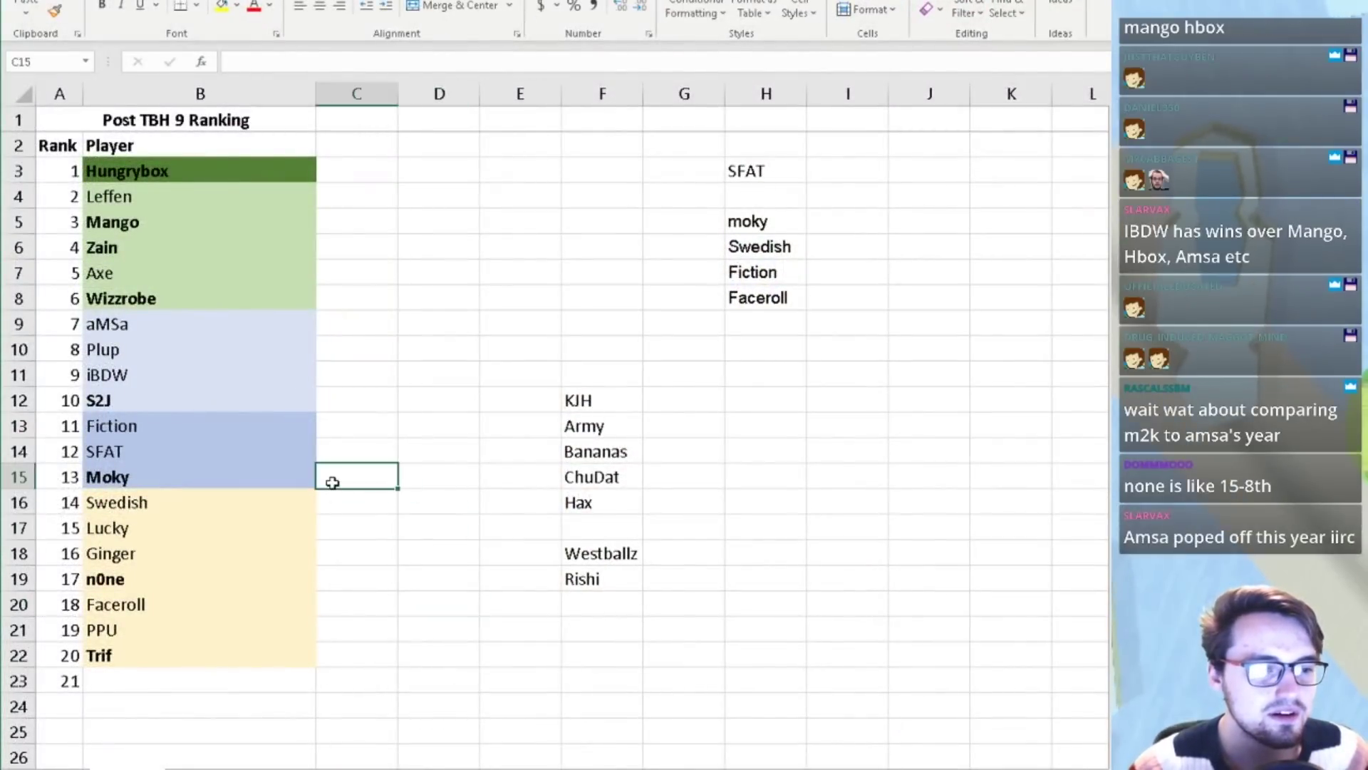
left_click(268, 488)
left_click(123, 375)
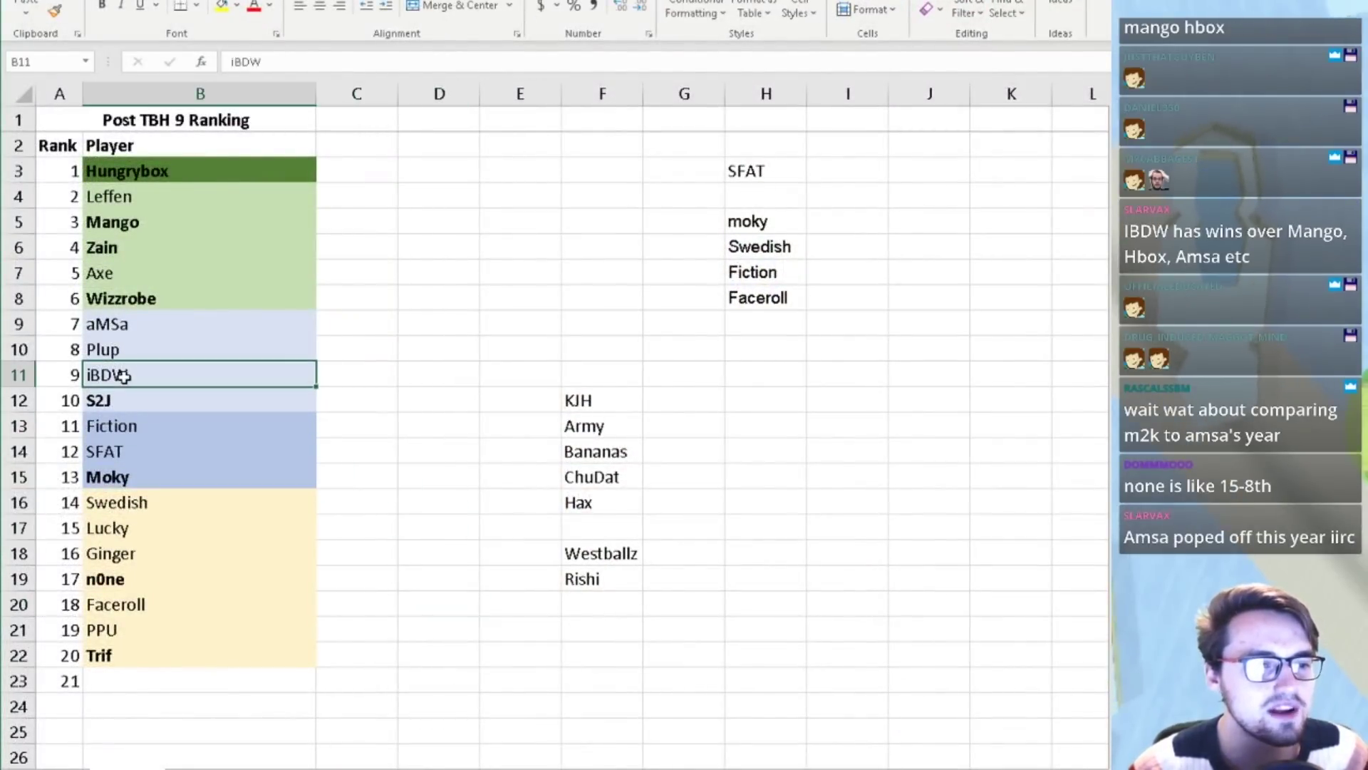
left_click(130, 404)
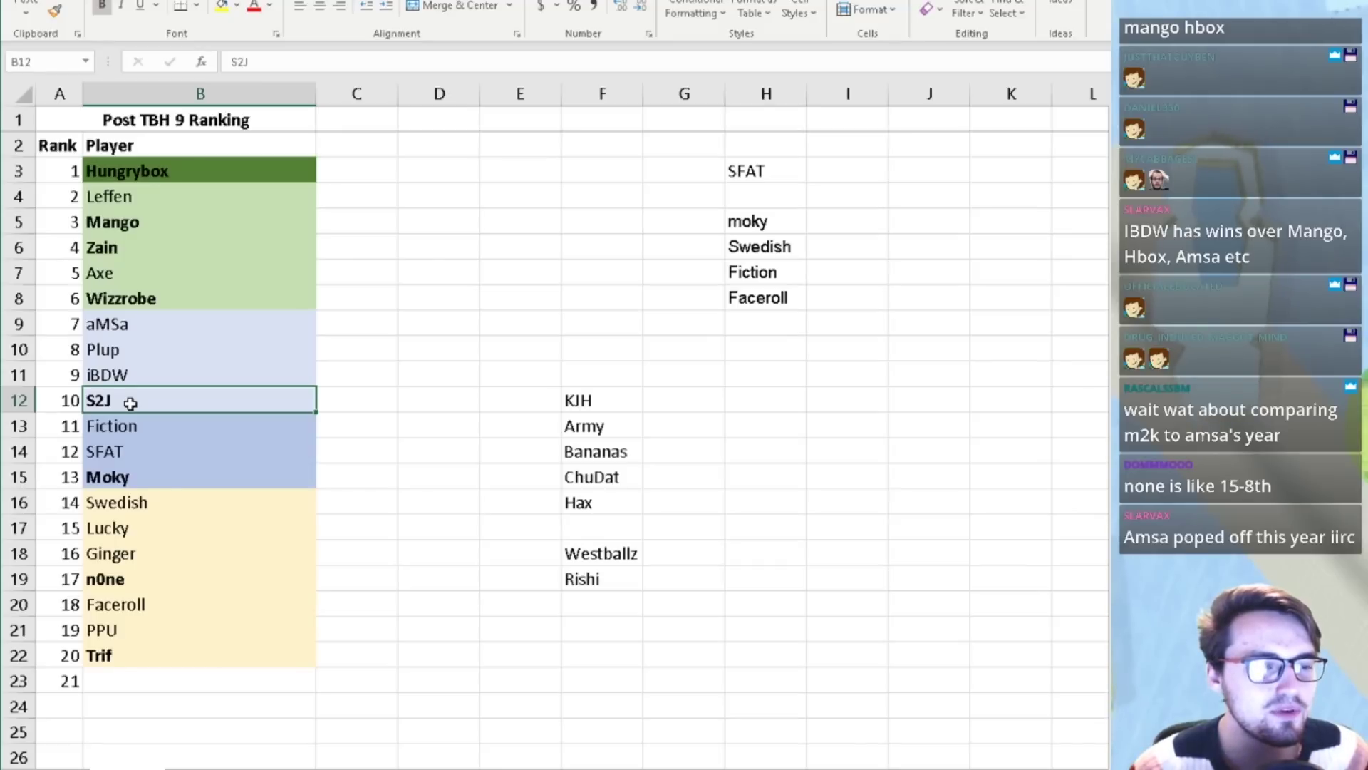
left_click(129, 426)
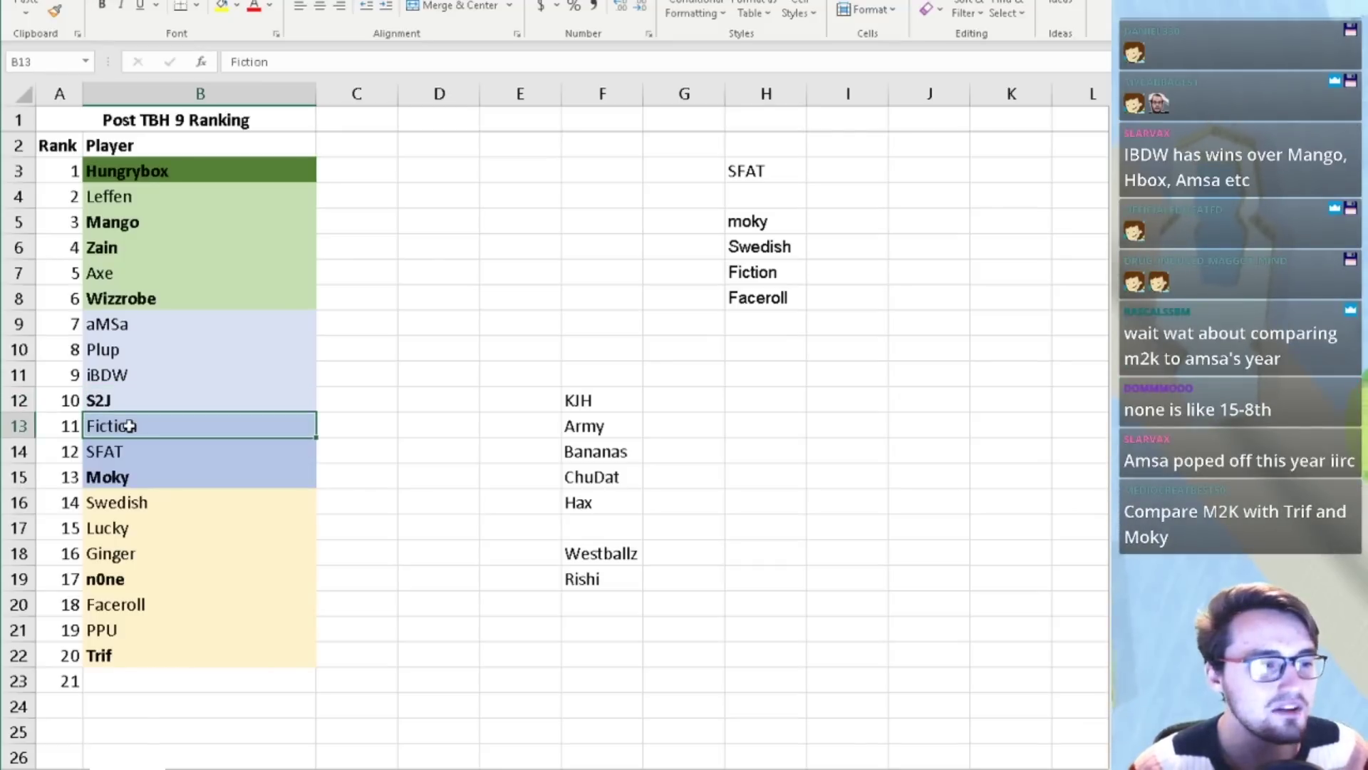
left_click(131, 452)
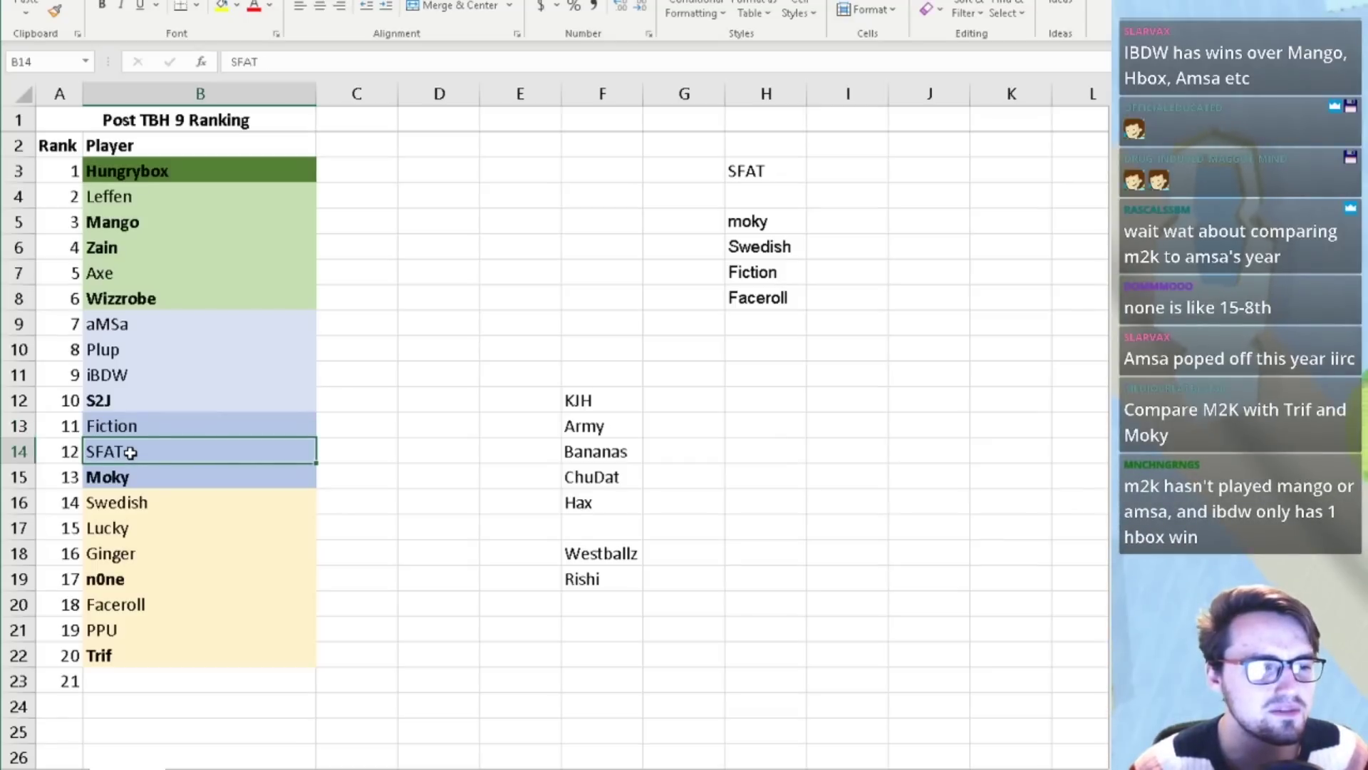
- Select Moky in the ranking, switch to the 2019 SSBM sheet and examine moky's highlighted head-to-head row across all opponents
left_click(129, 477)
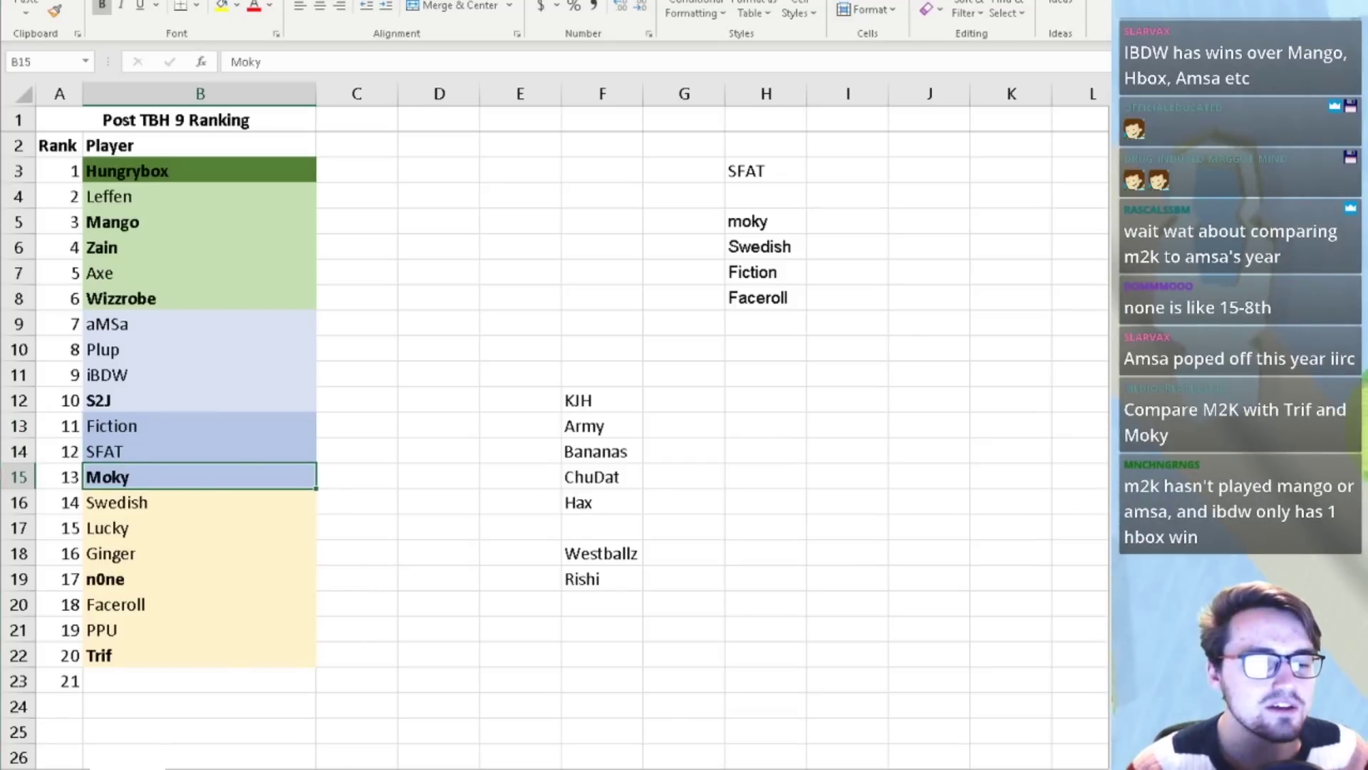
mouse_move(502, 754)
left_click(310, 740)
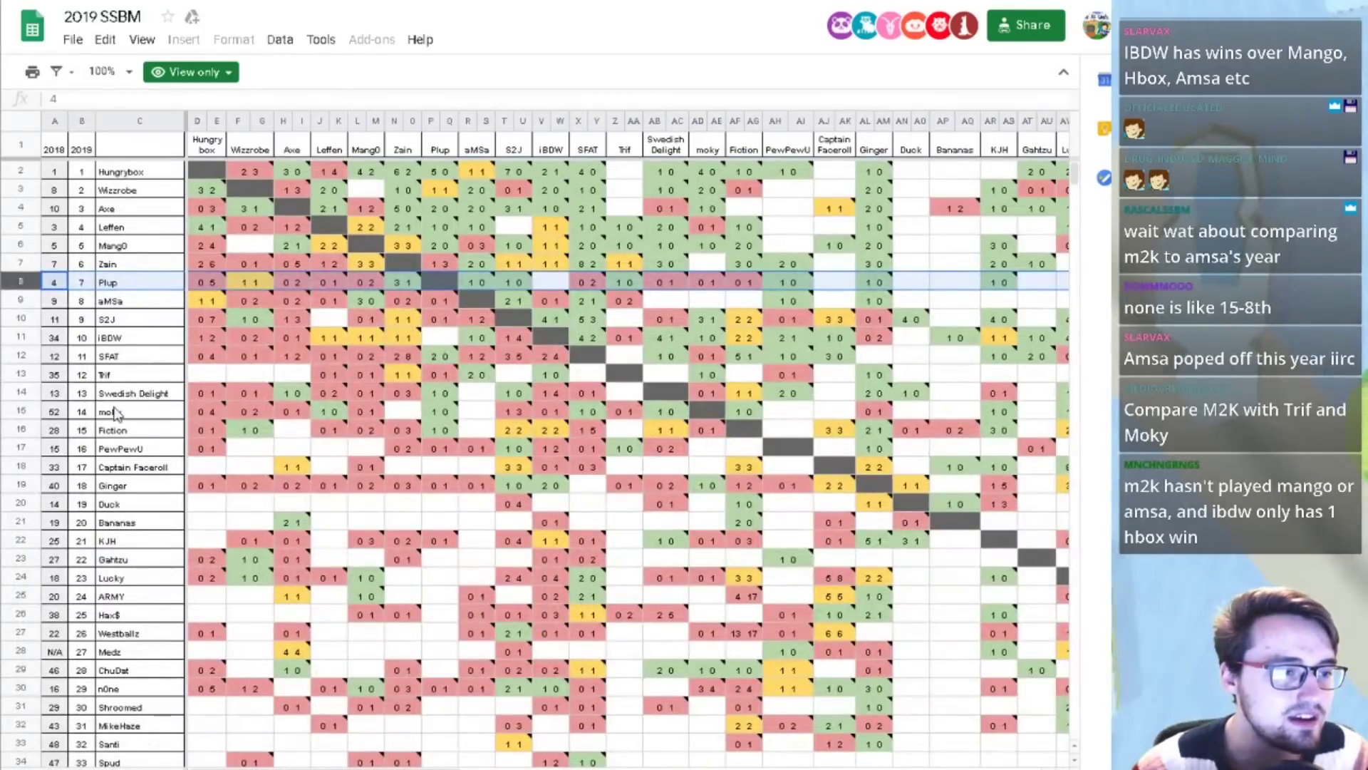
left_click(17, 418)
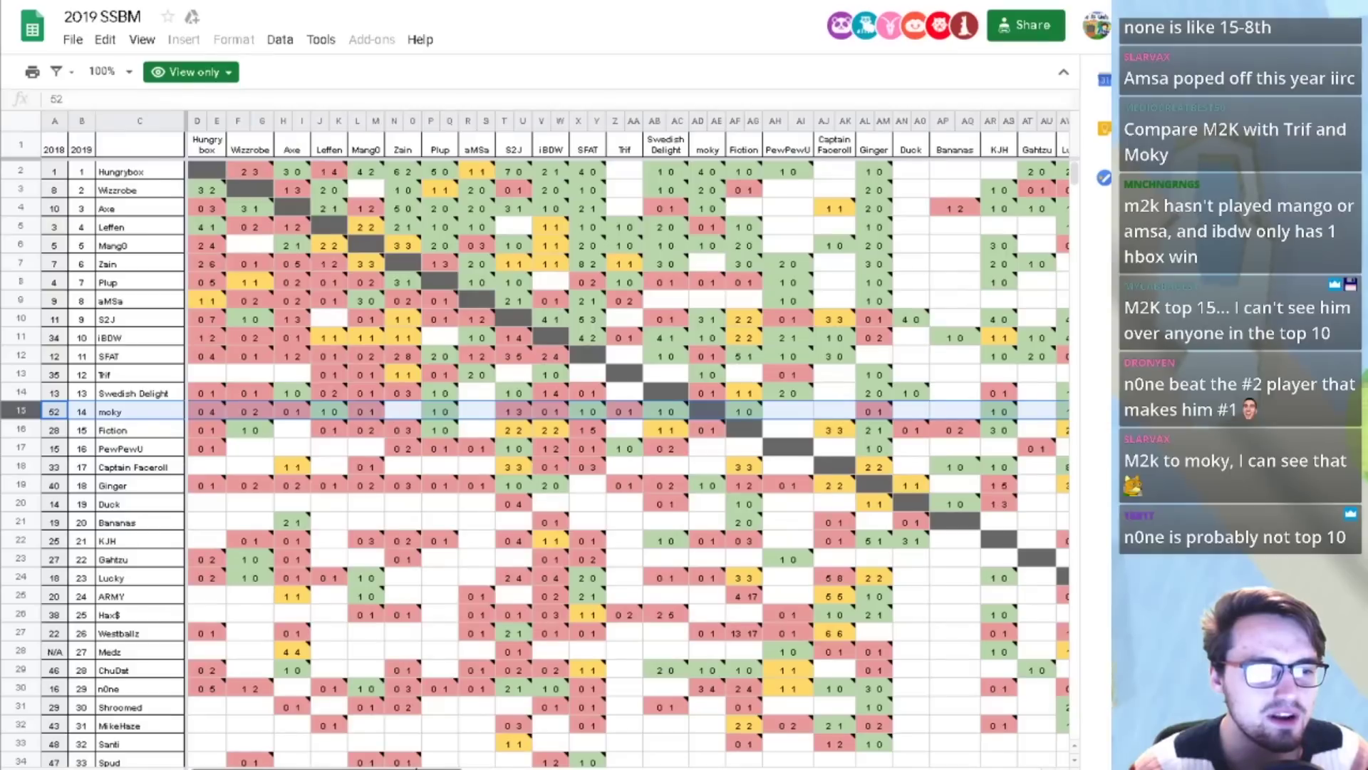
scroll(628, 442, "right", 4)
left_click_drag(446, 767, 392, 767)
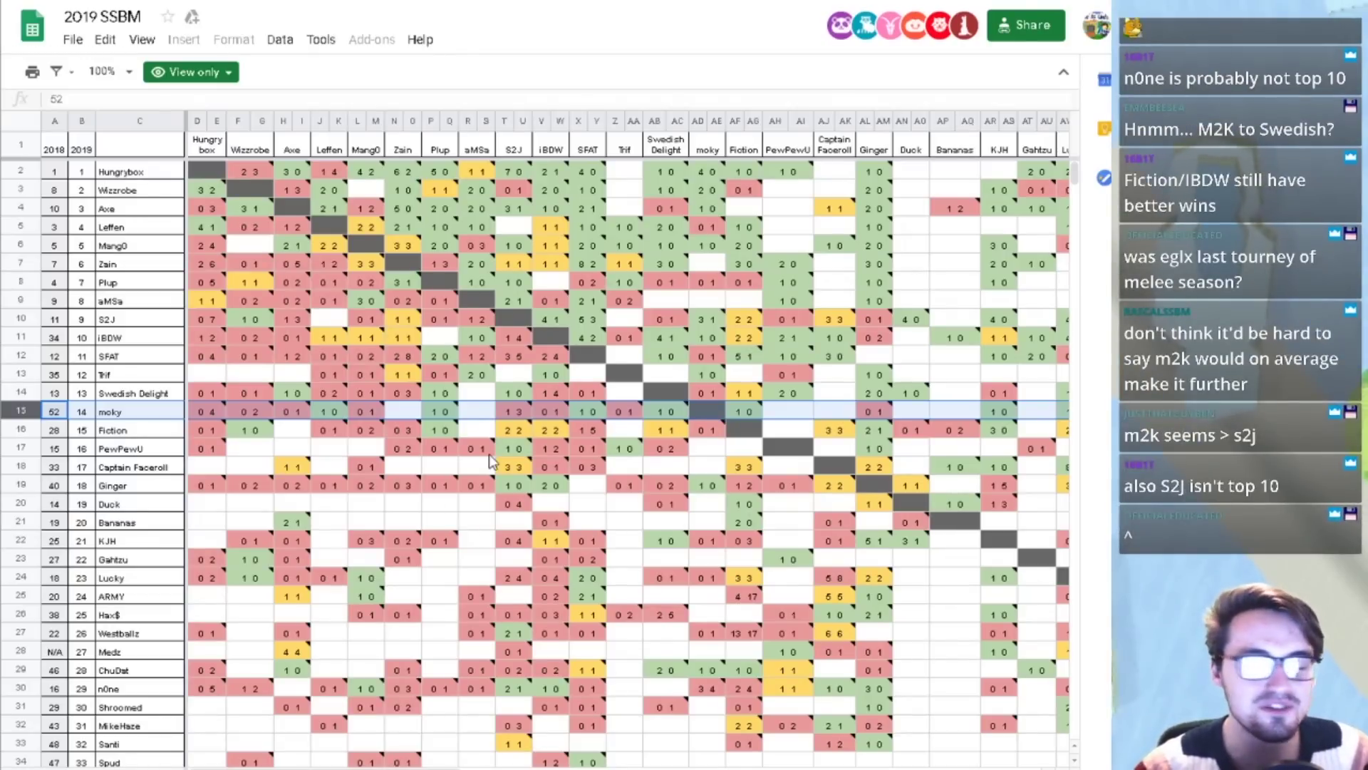
- Return to the Post TBH 9 ranking workbook in Excel and revisit the SFAT entry to weigh Mew2King's placement
key("alt+Tab")
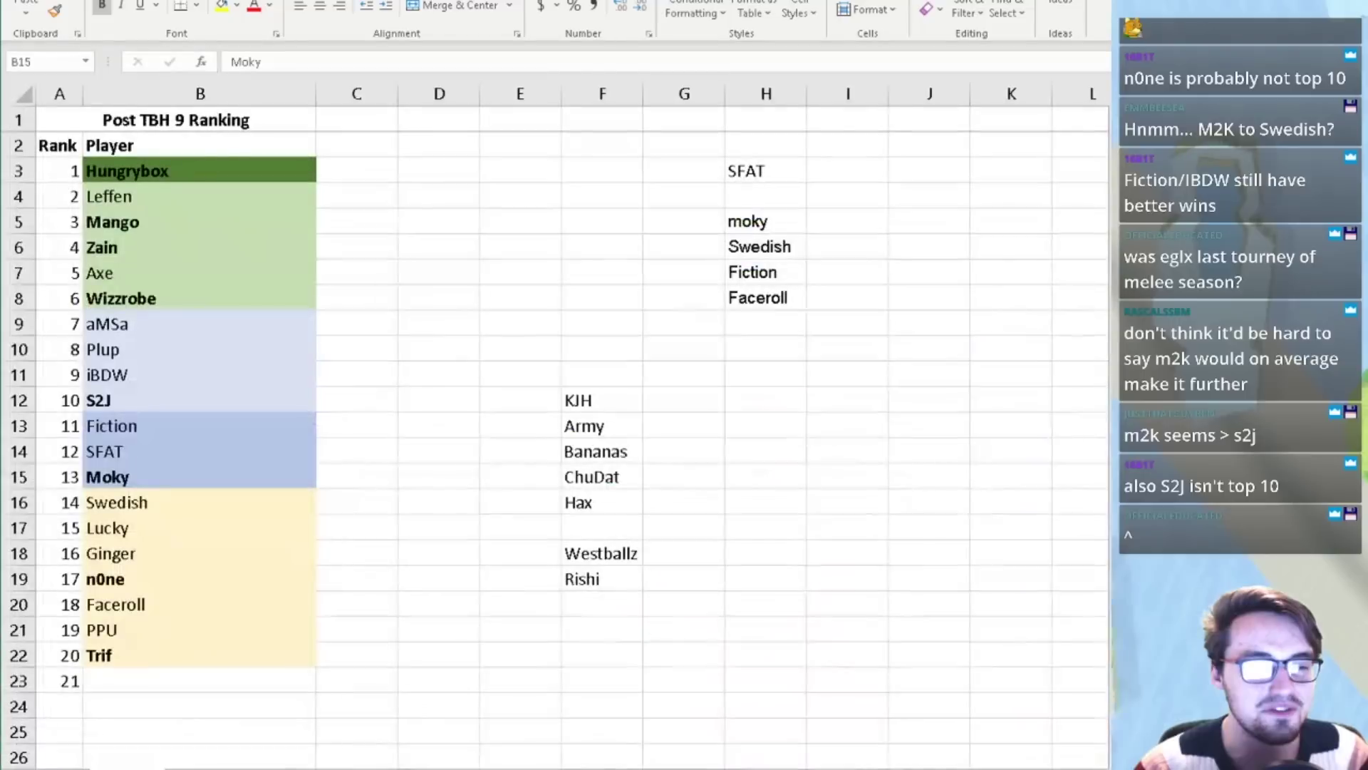
left_click(403, 377)
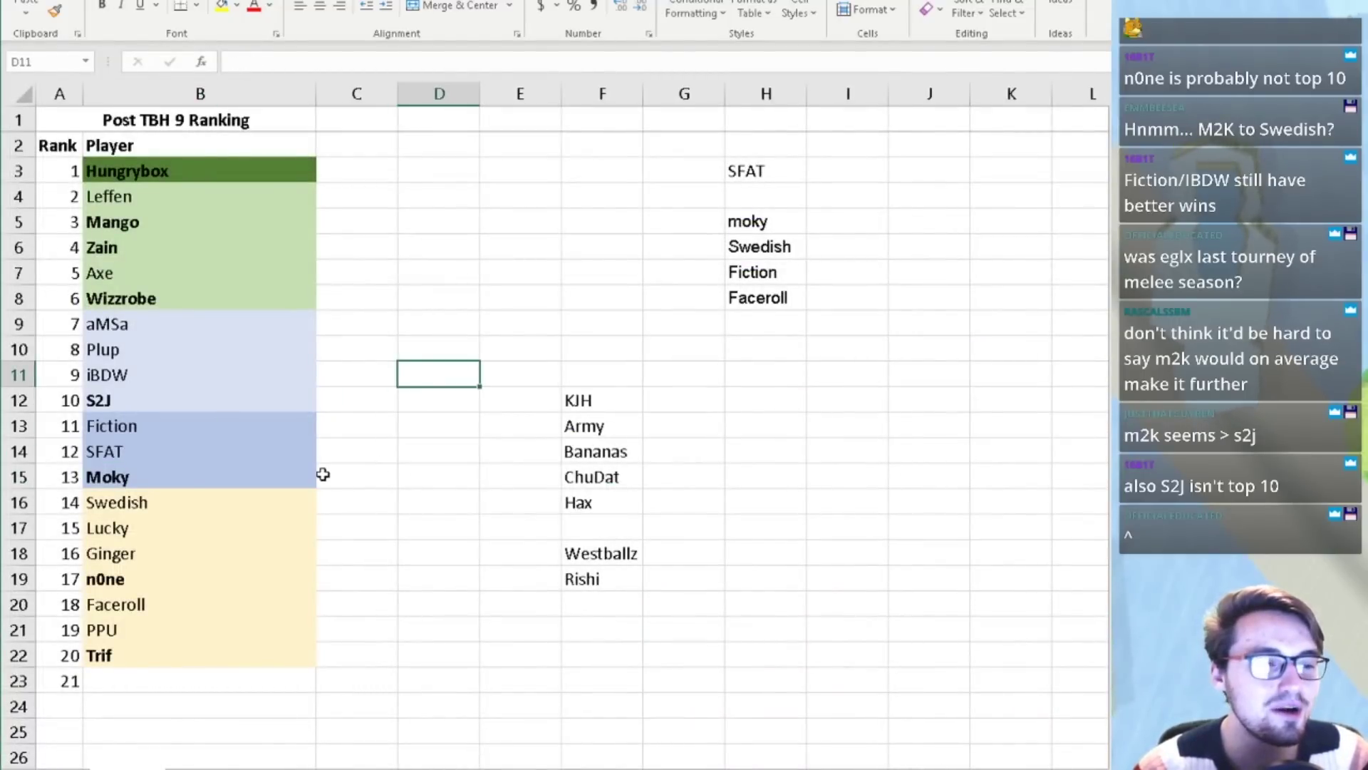
left_click(251, 453)
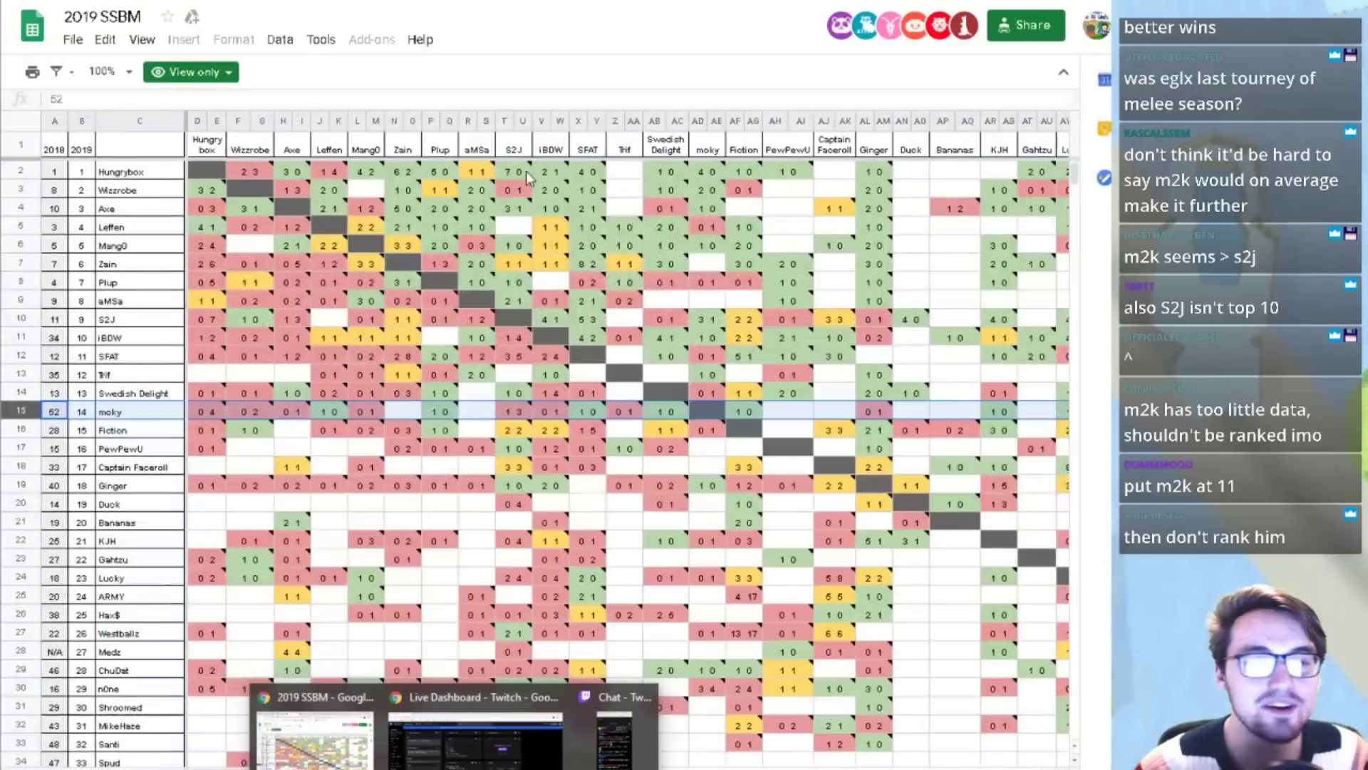
- Switch to the 2019 SSBM sheet and check it alongside the tweet about Mew2King qualifying for MPGR 2019
left_click(320, 741)
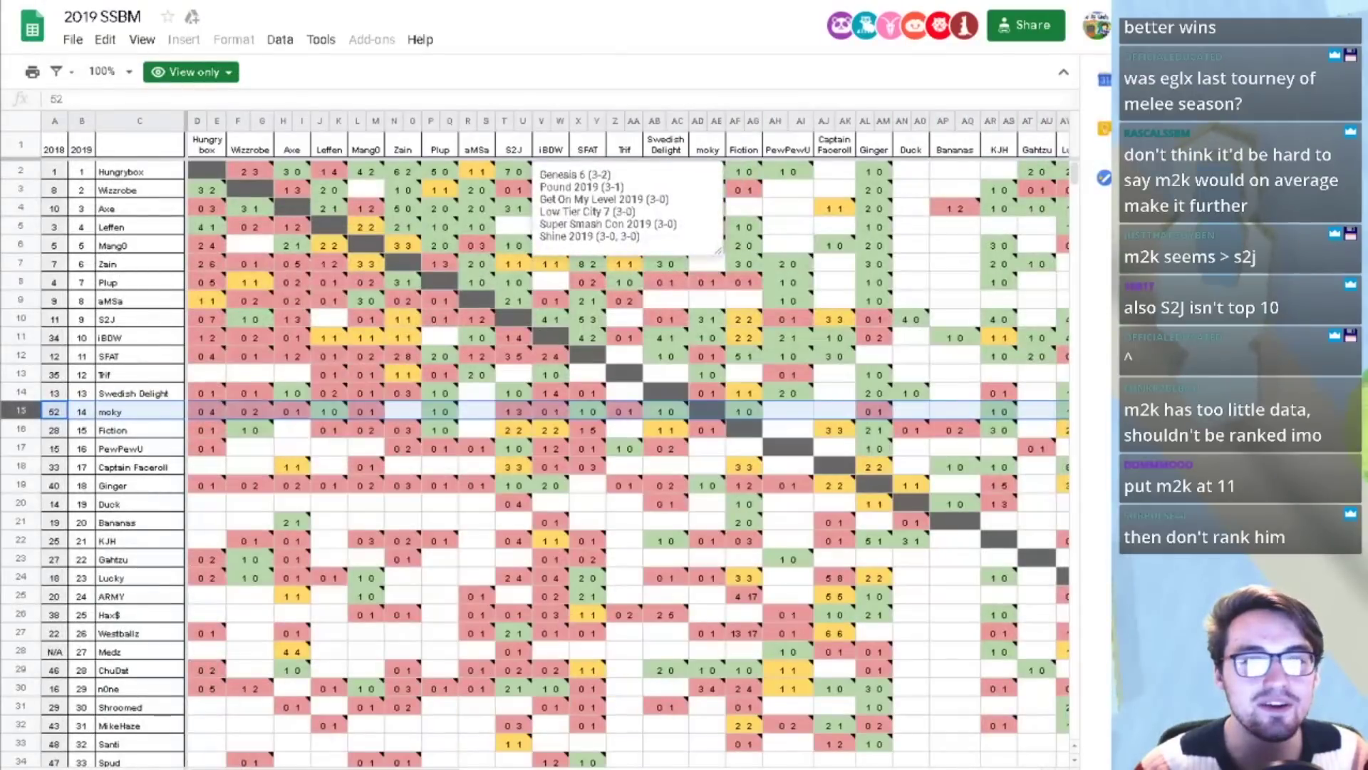
key("alt+Tab")
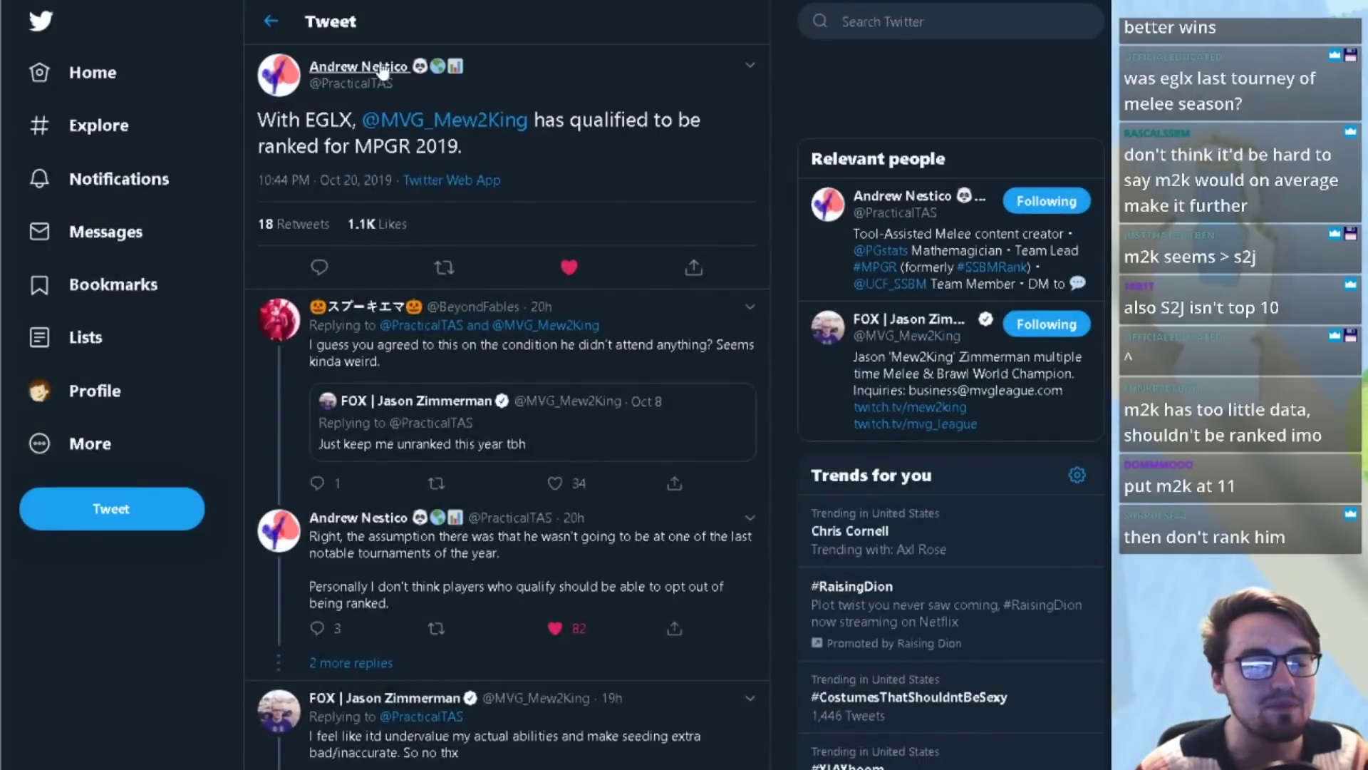
key("alt+Tab")
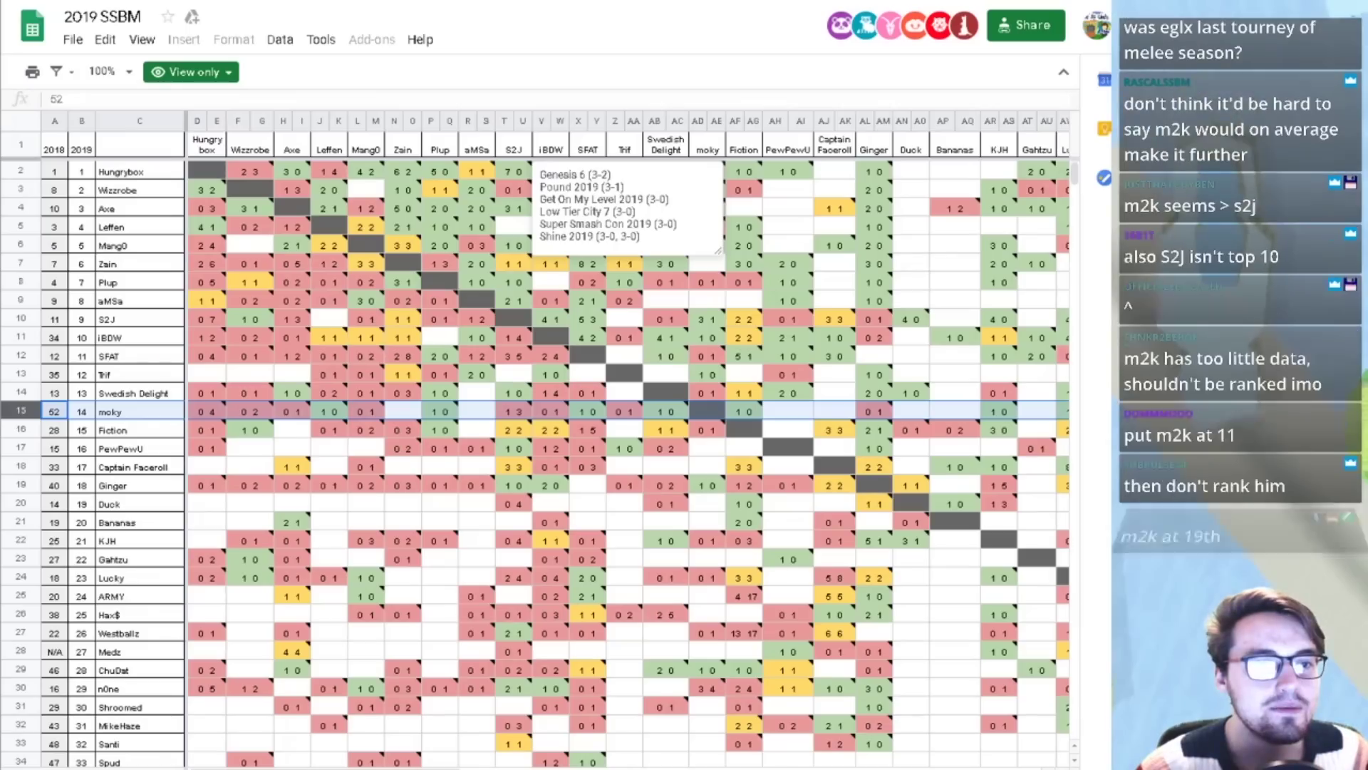
key("alt+Tab")
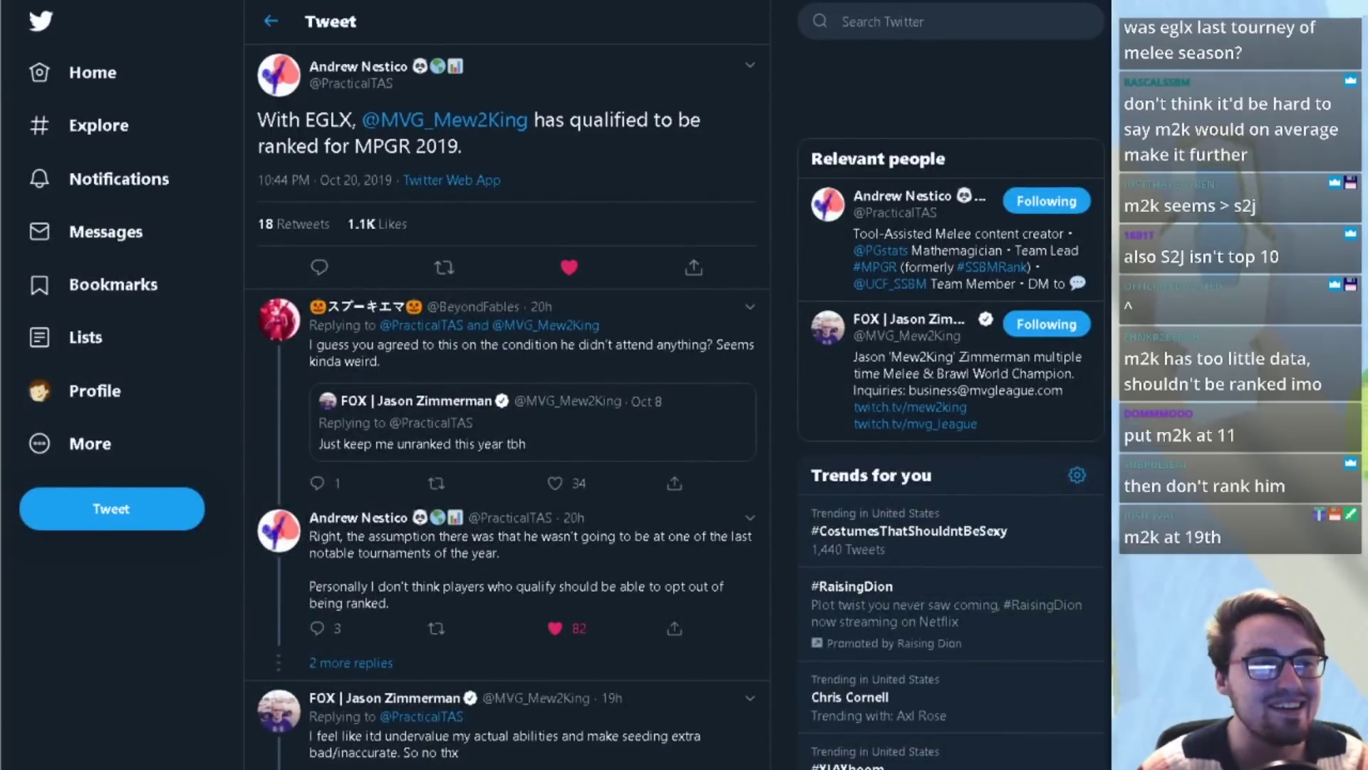
key("alt+Tab")
- Open Google Drive in a new browser tab
key("ctrl+t")
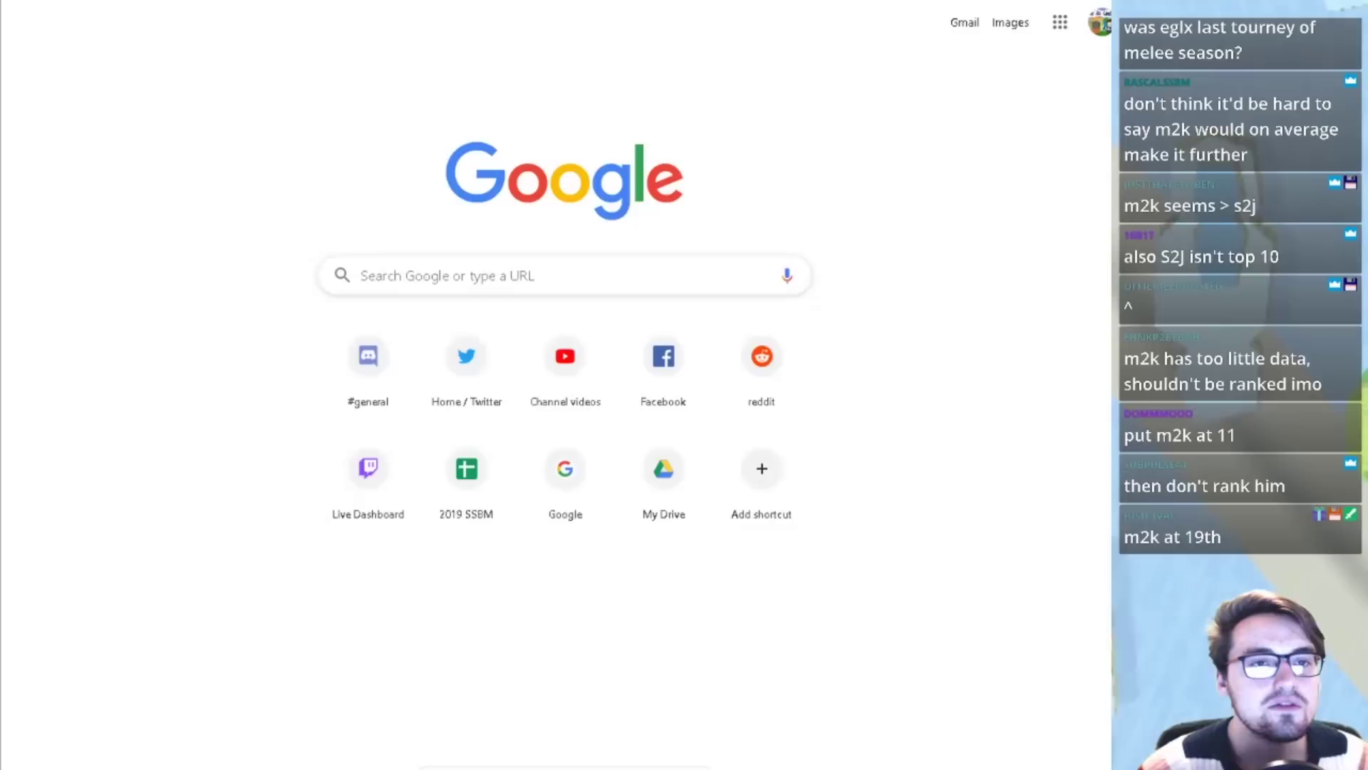
left_click(1059, 23)
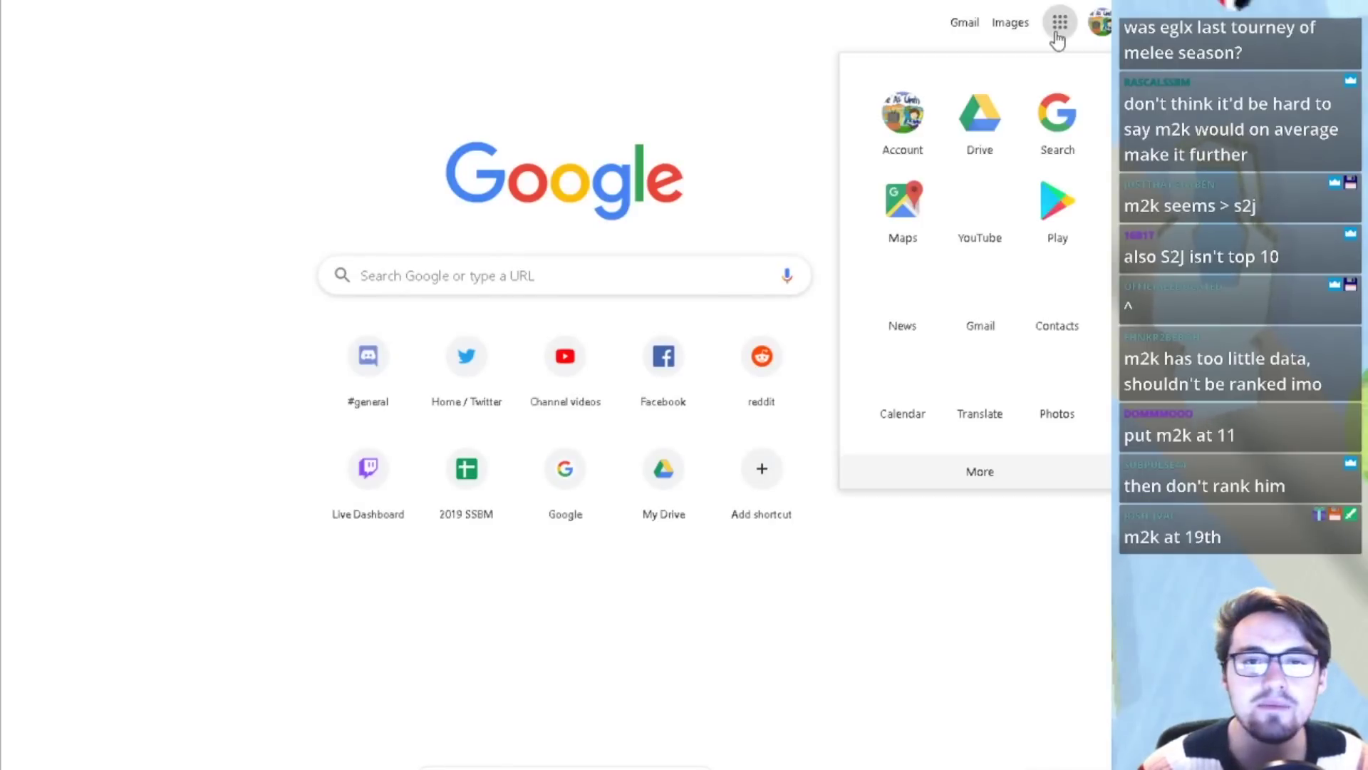
left_click(1036, 118)
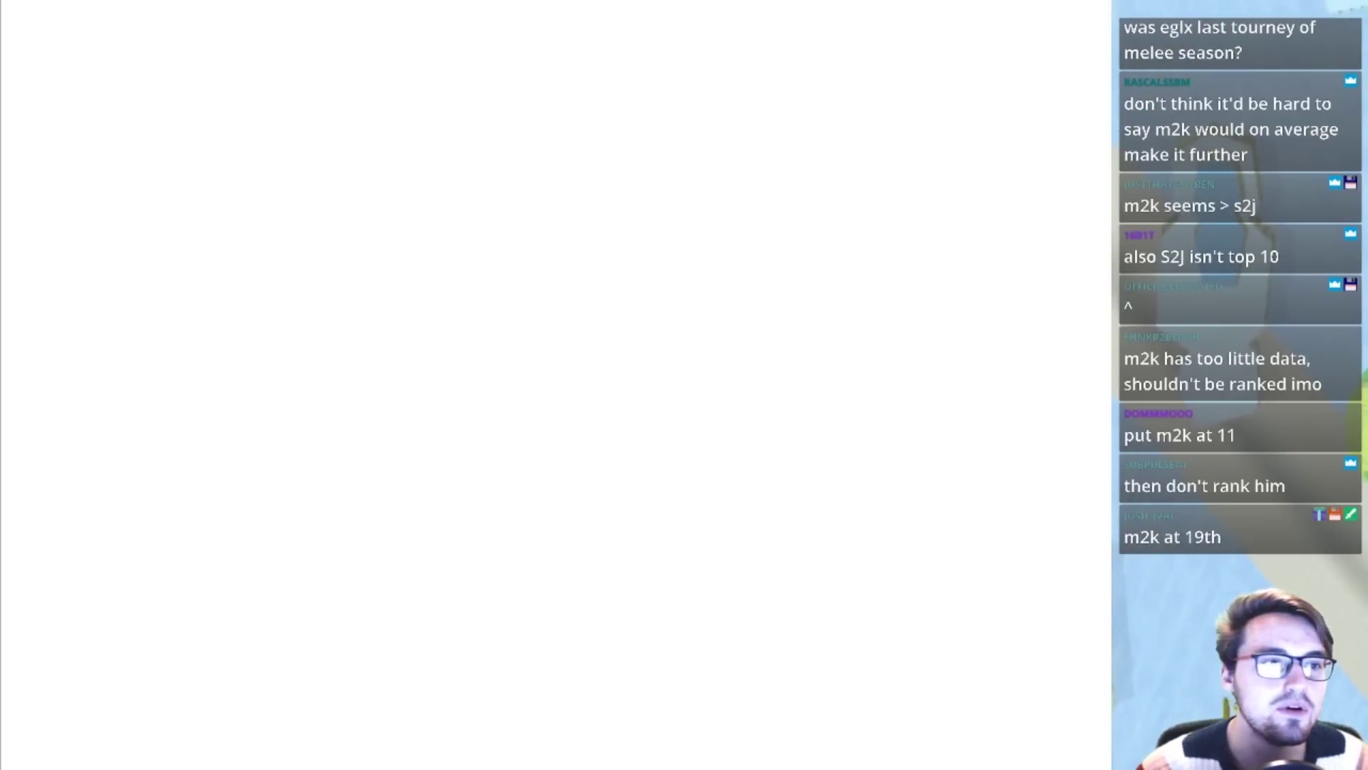
left_click(1049, 27)
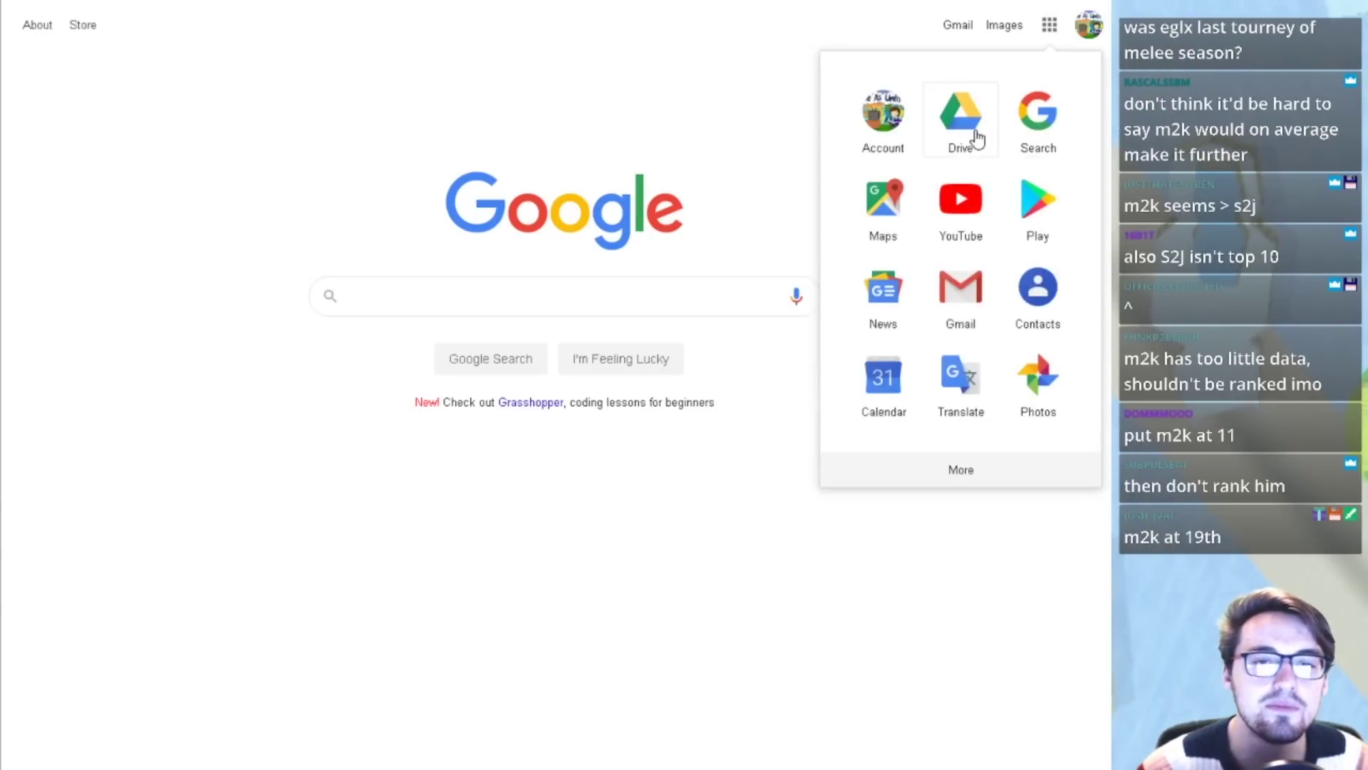
left_click(967, 134)
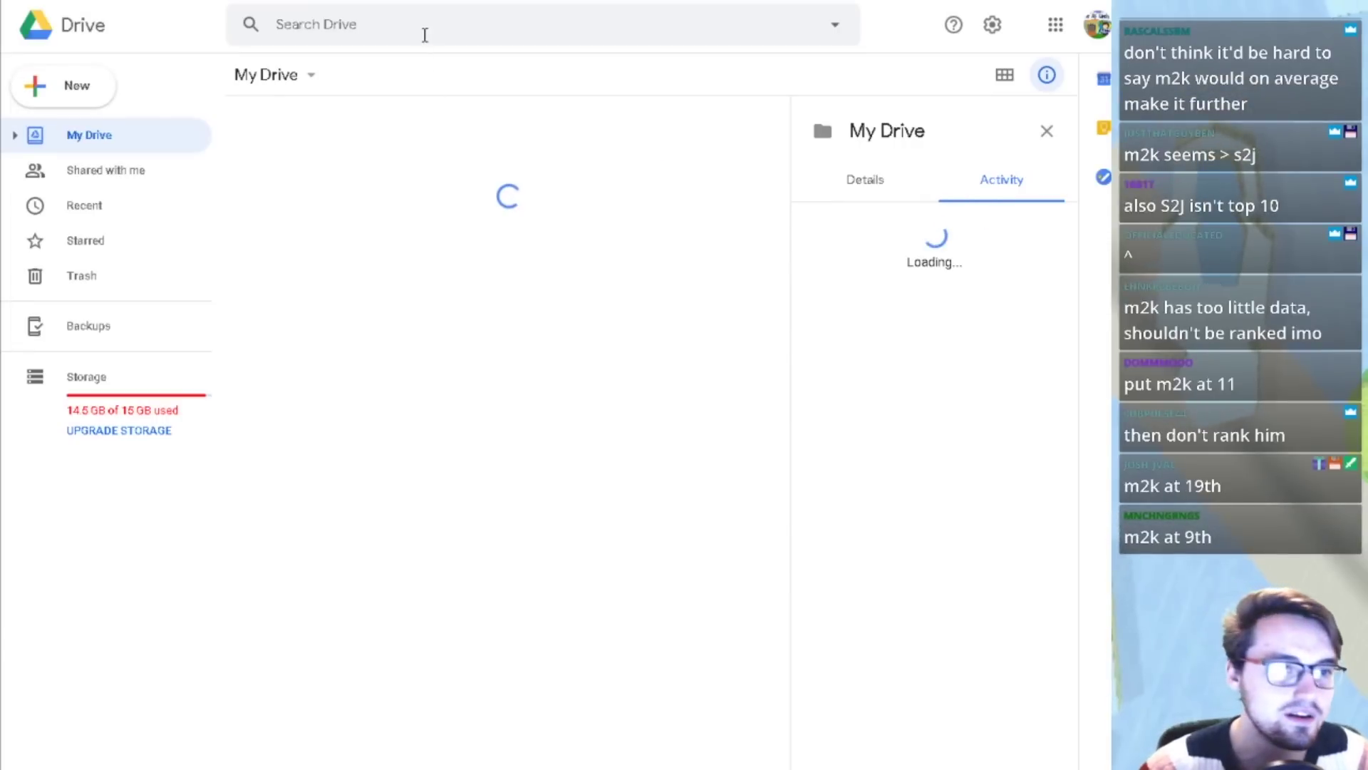
- Search Drive for "saveasuntitled" and open the SaveAsUntitled Summer #MPGR2019 Ballot spreadsheet
type("saveasuntuit")
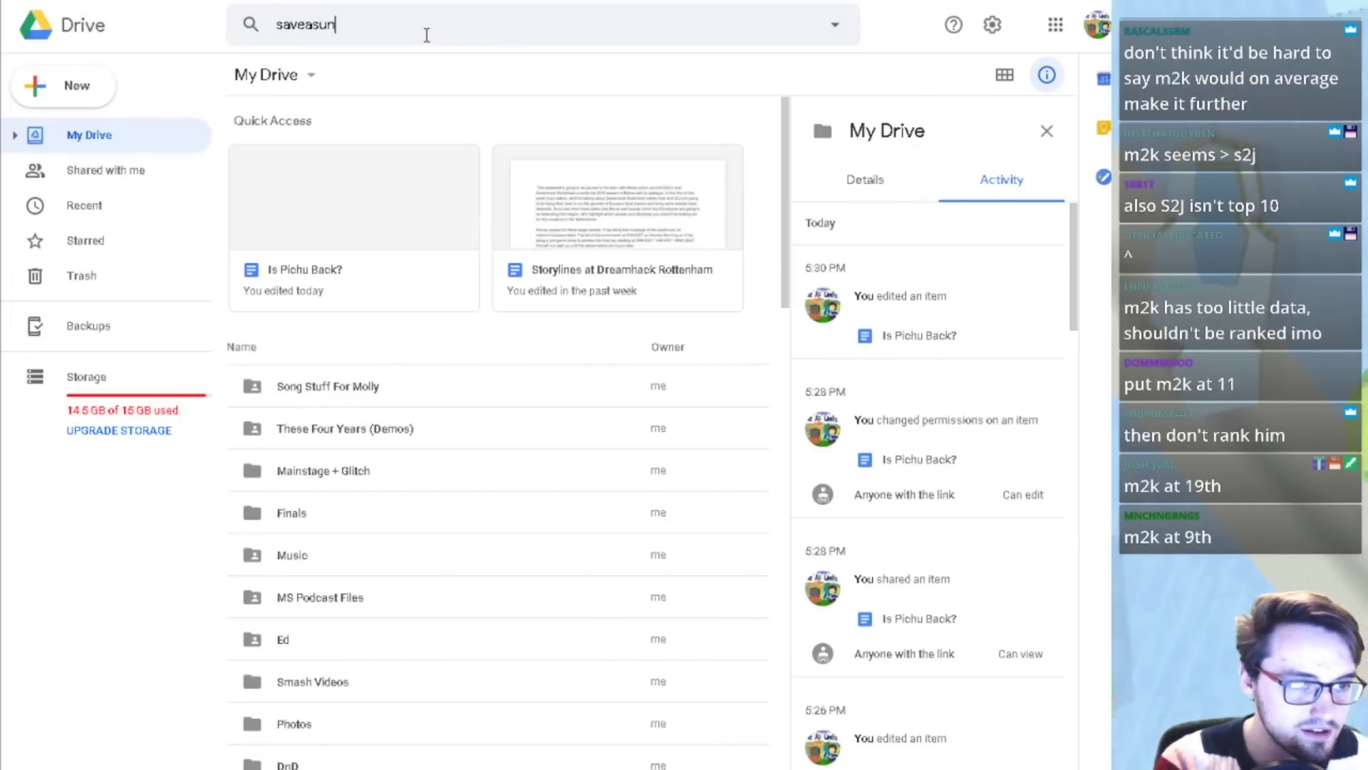
key("BackSpace")
key("BackSpace")
key("BackSpace")
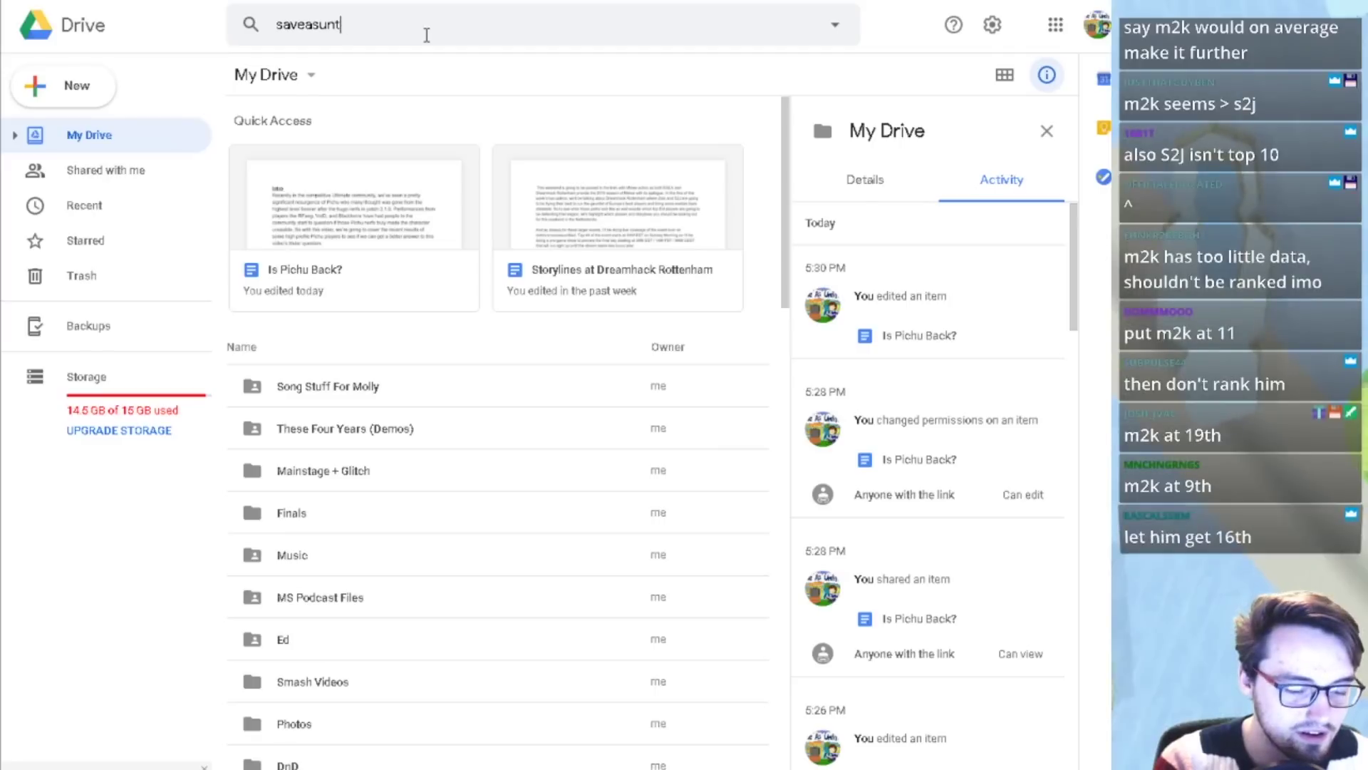
type("itled")
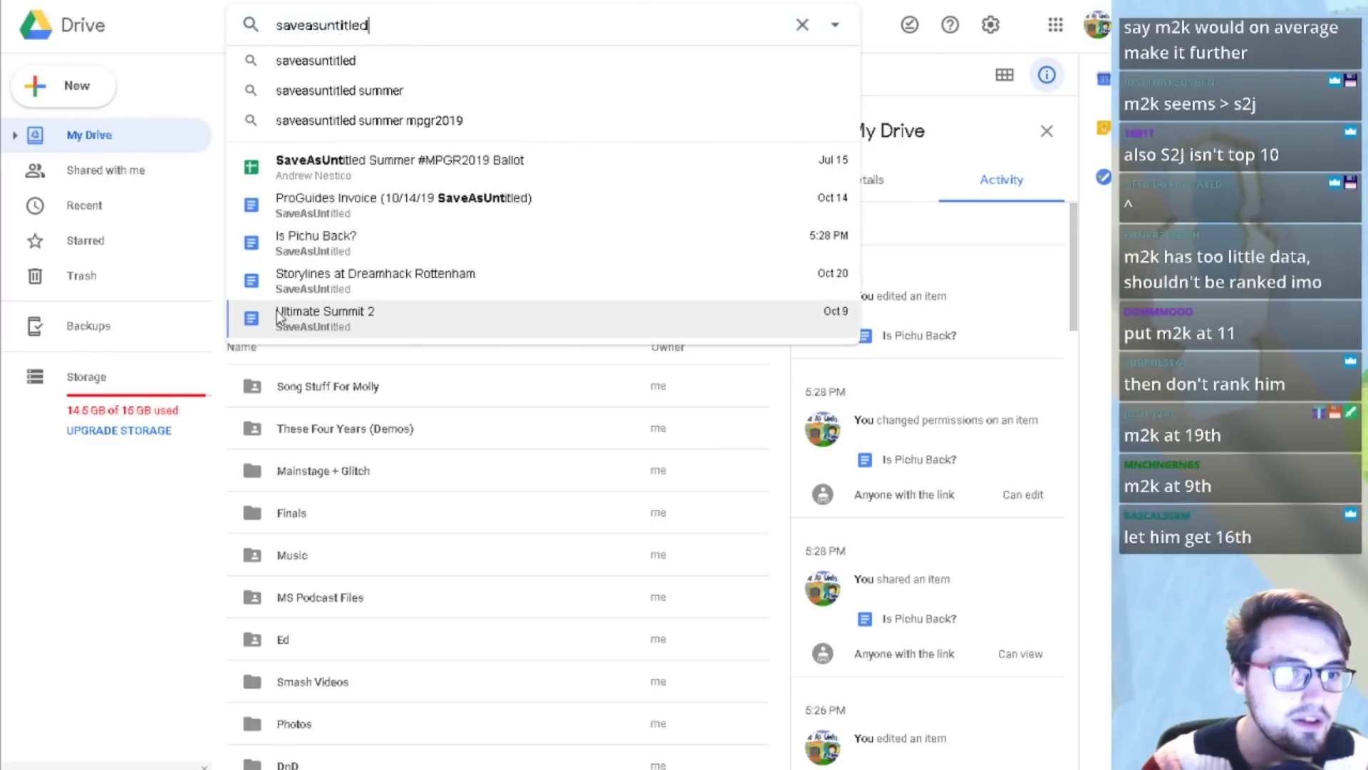
left_click(343, 163)
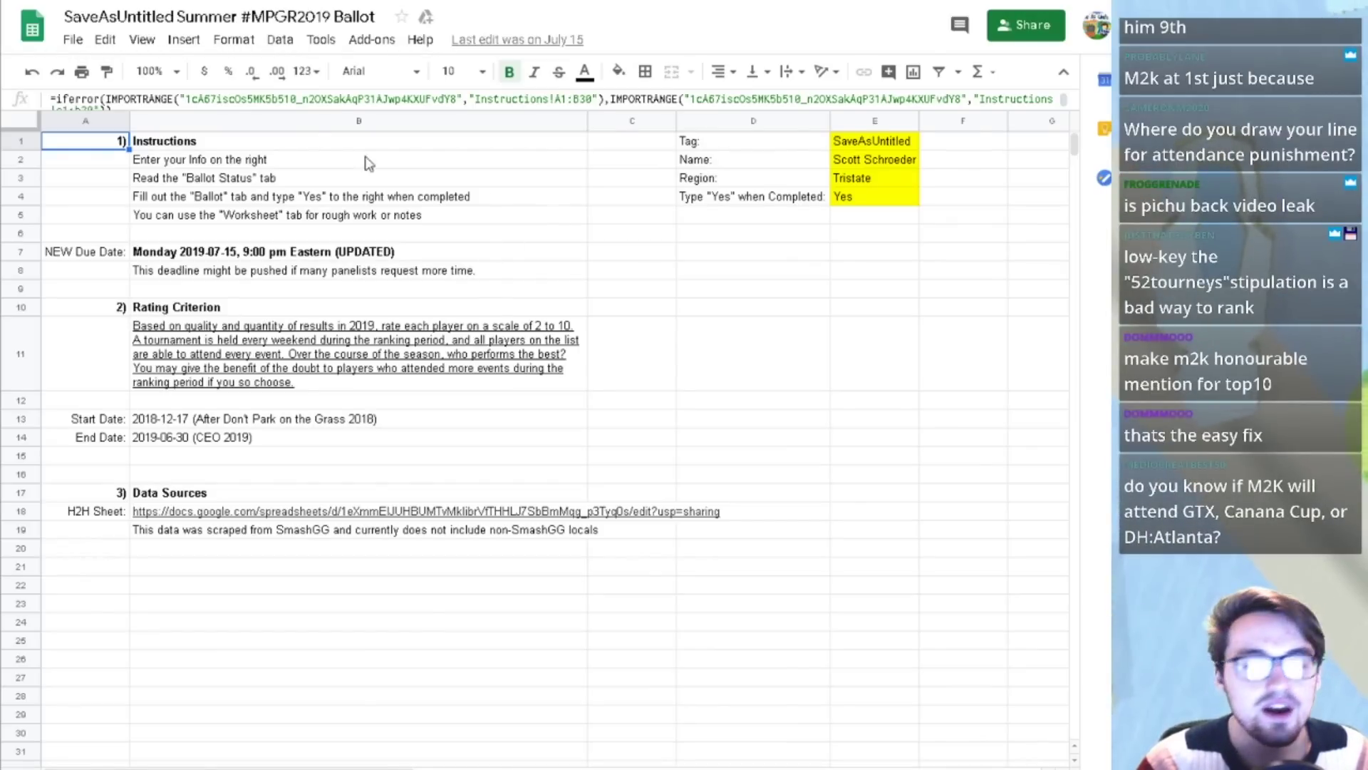
key("ctrl+Tab")
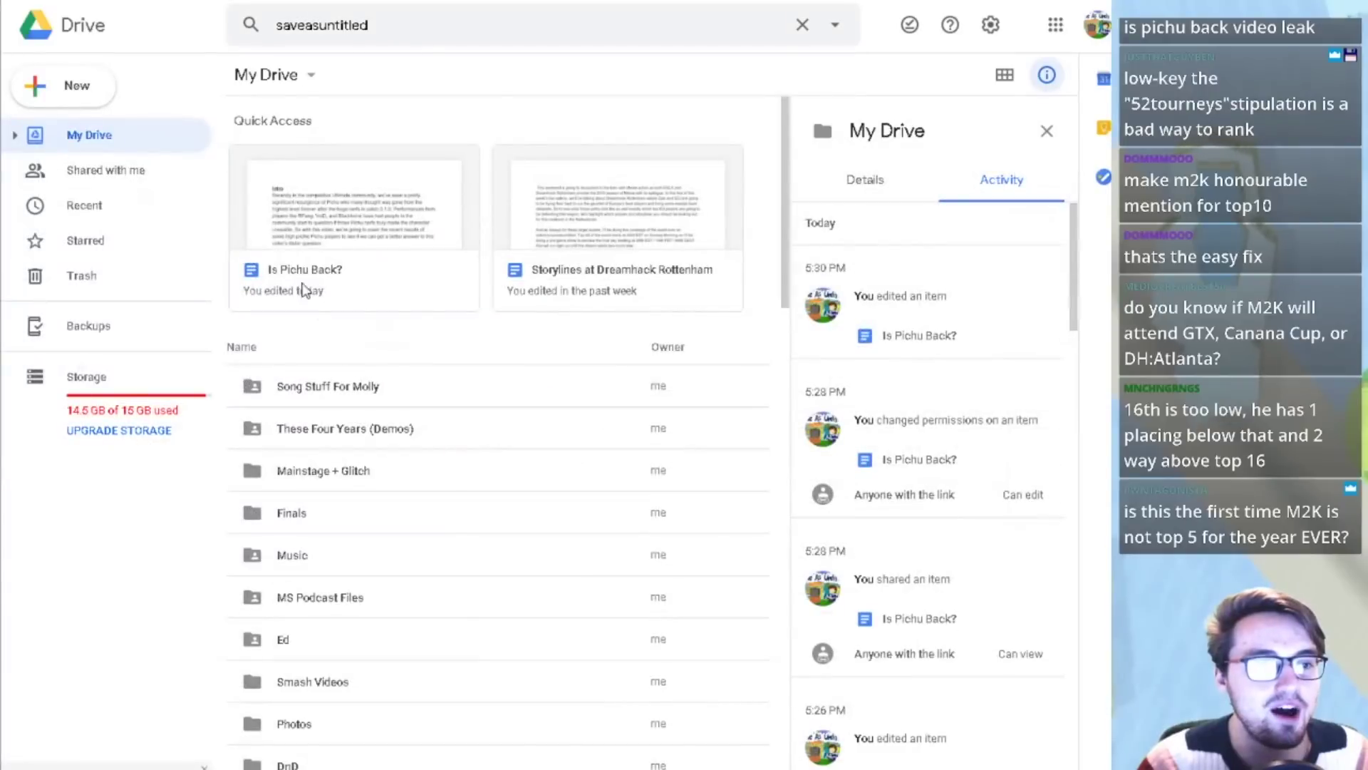
left_click(344, 248)
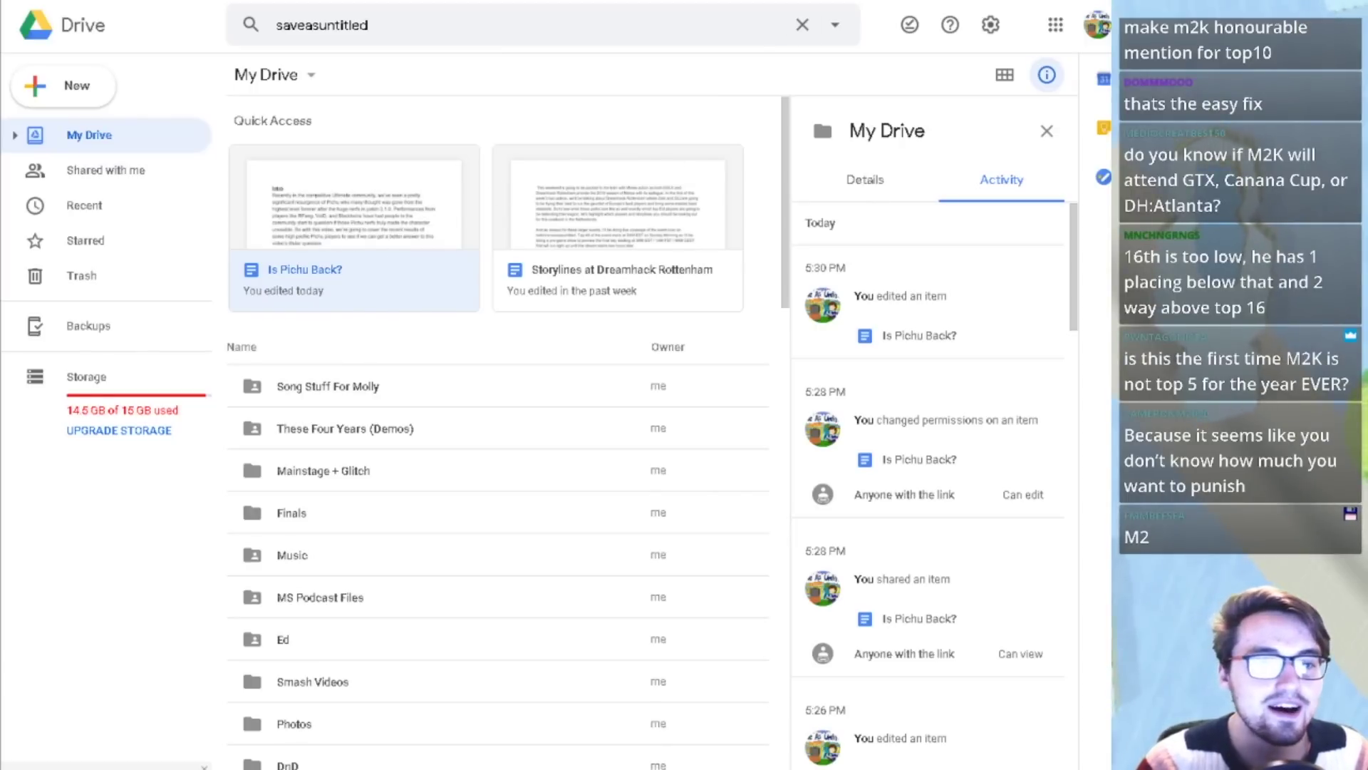
key("ctrl+Tab")
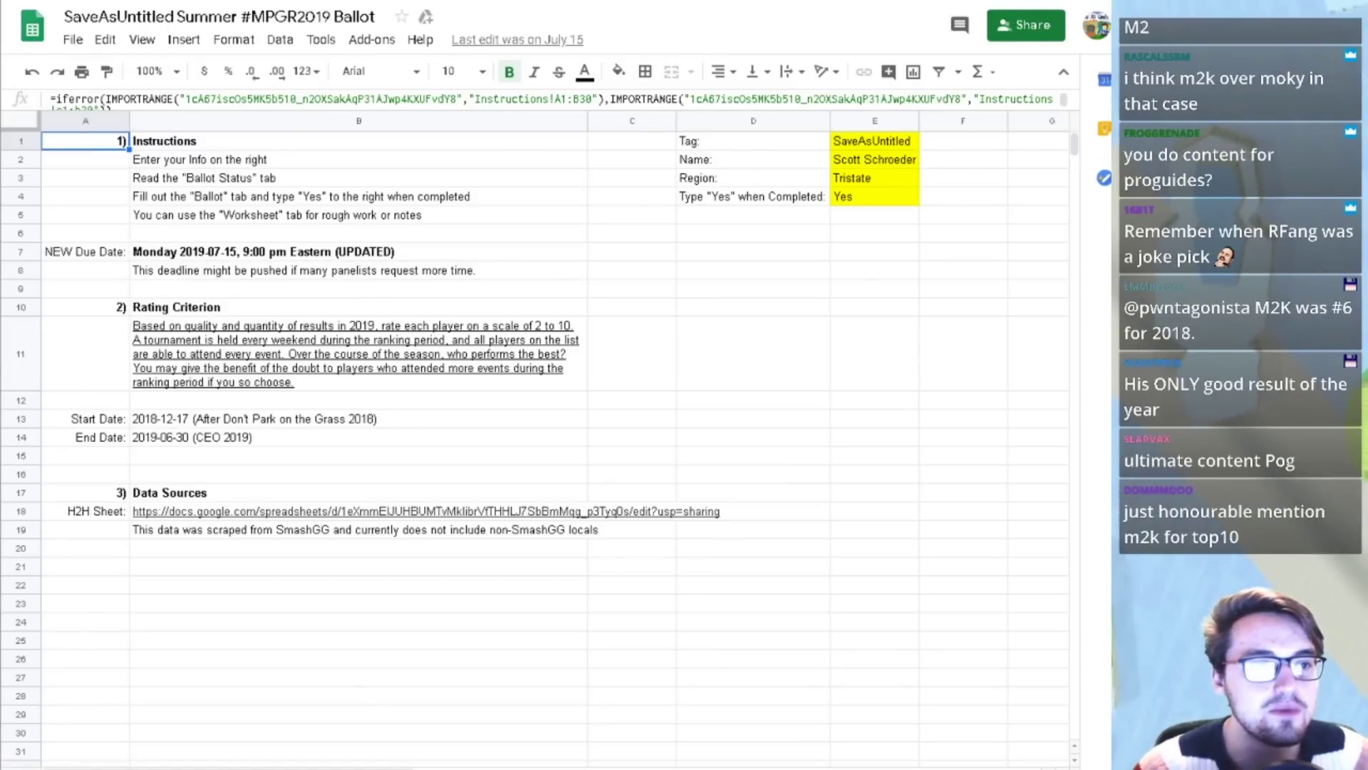
key("ctrl+Tab")
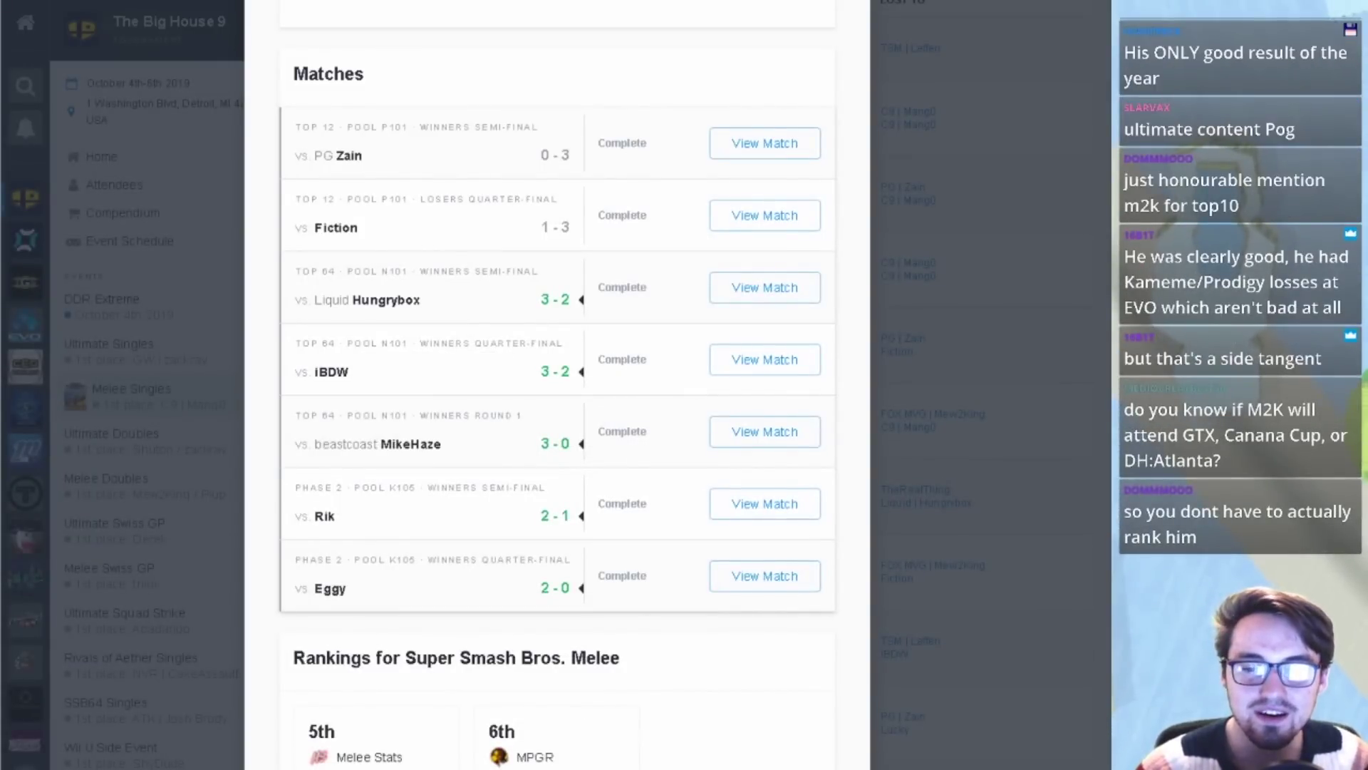
key("ctrl+shift+Tab")
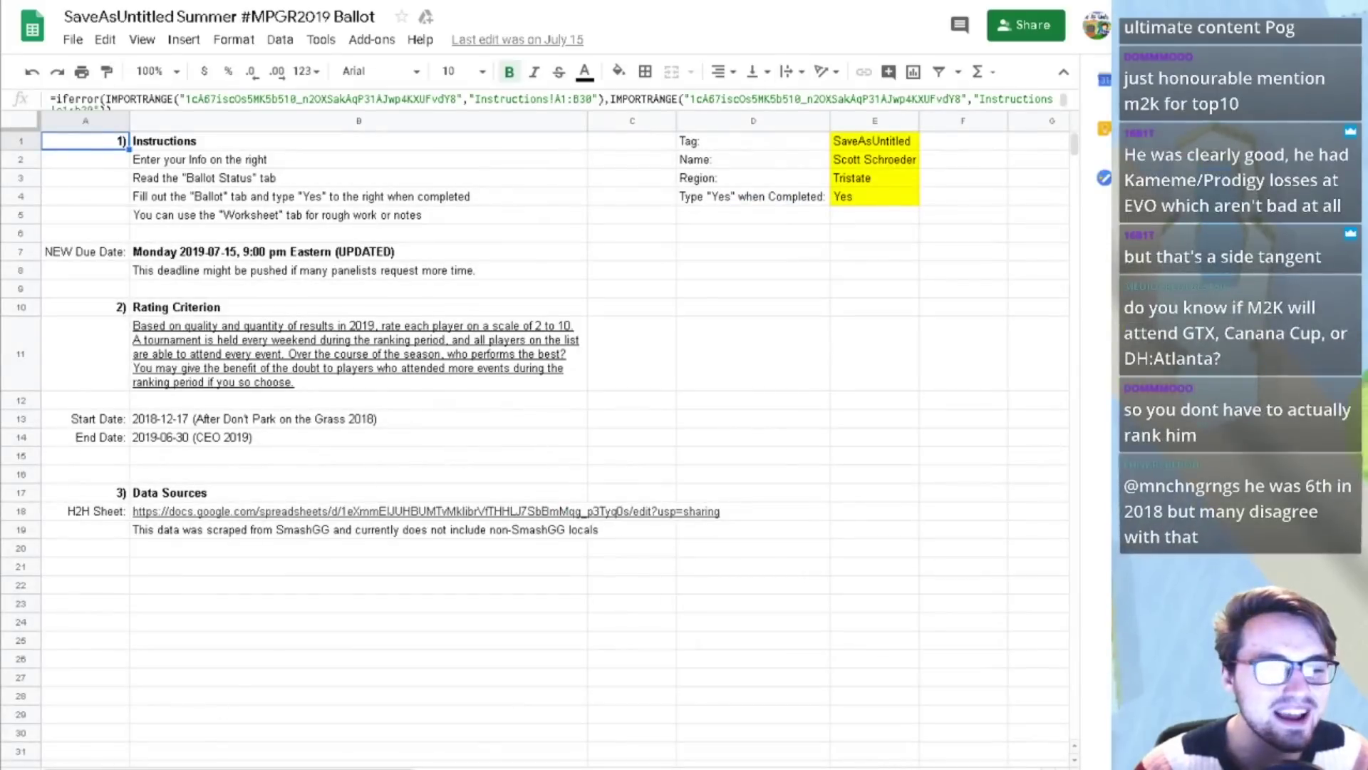
- Show the sheet with the player ratings in the ballot and examine the Abstain column's header text
left_click(207, 744)
key("ctrl+shift+Page_Down")
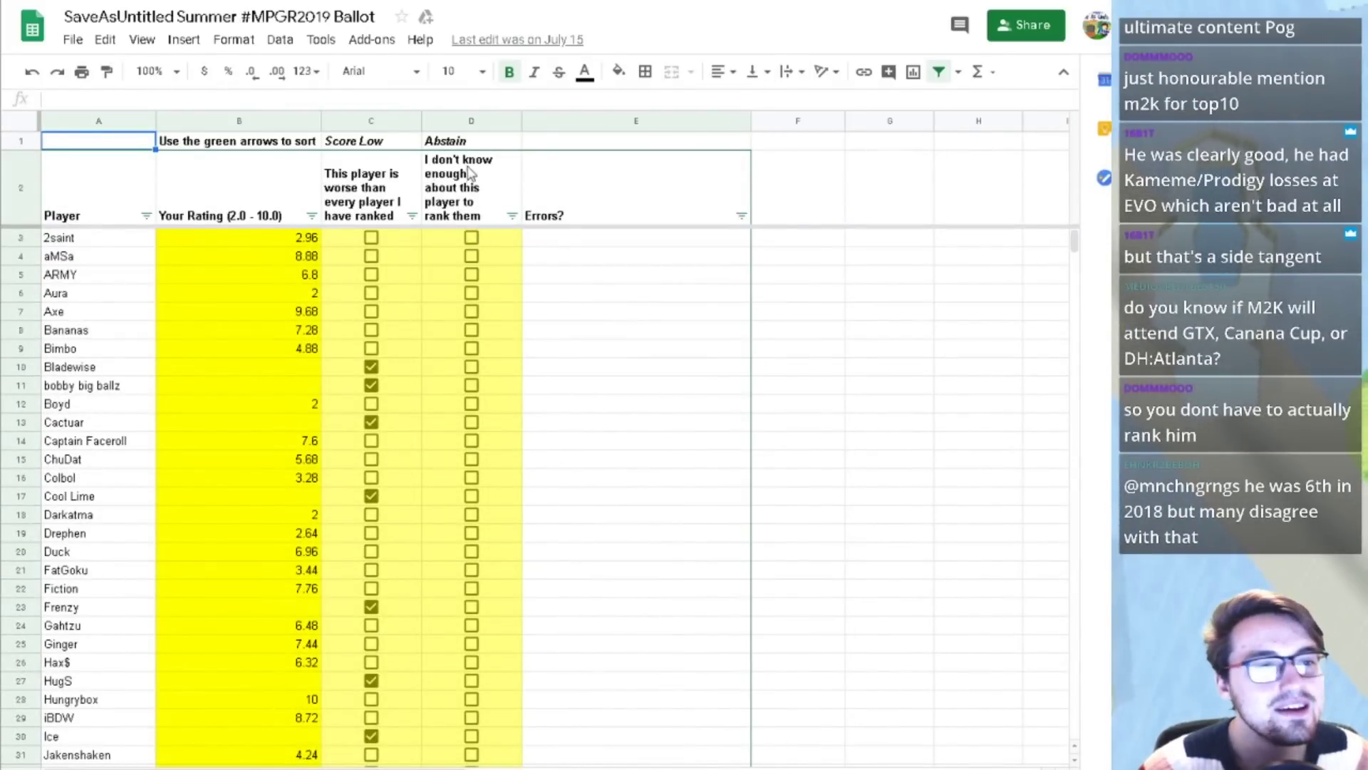
left_click(485, 188)
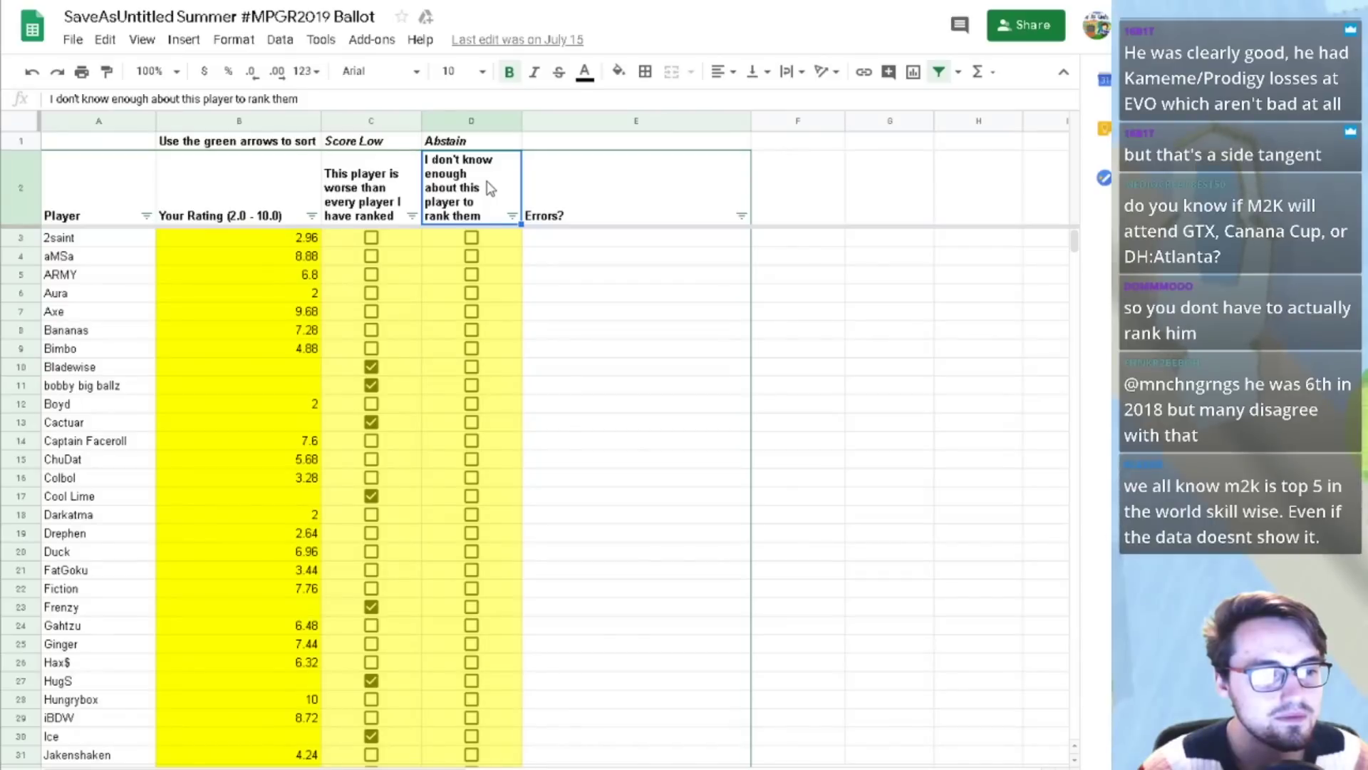
- Bring up the ballot's Rated Players sheet and review the submitted scores down to the last player and back to the first
key("ctrl+shift+Page_Down")
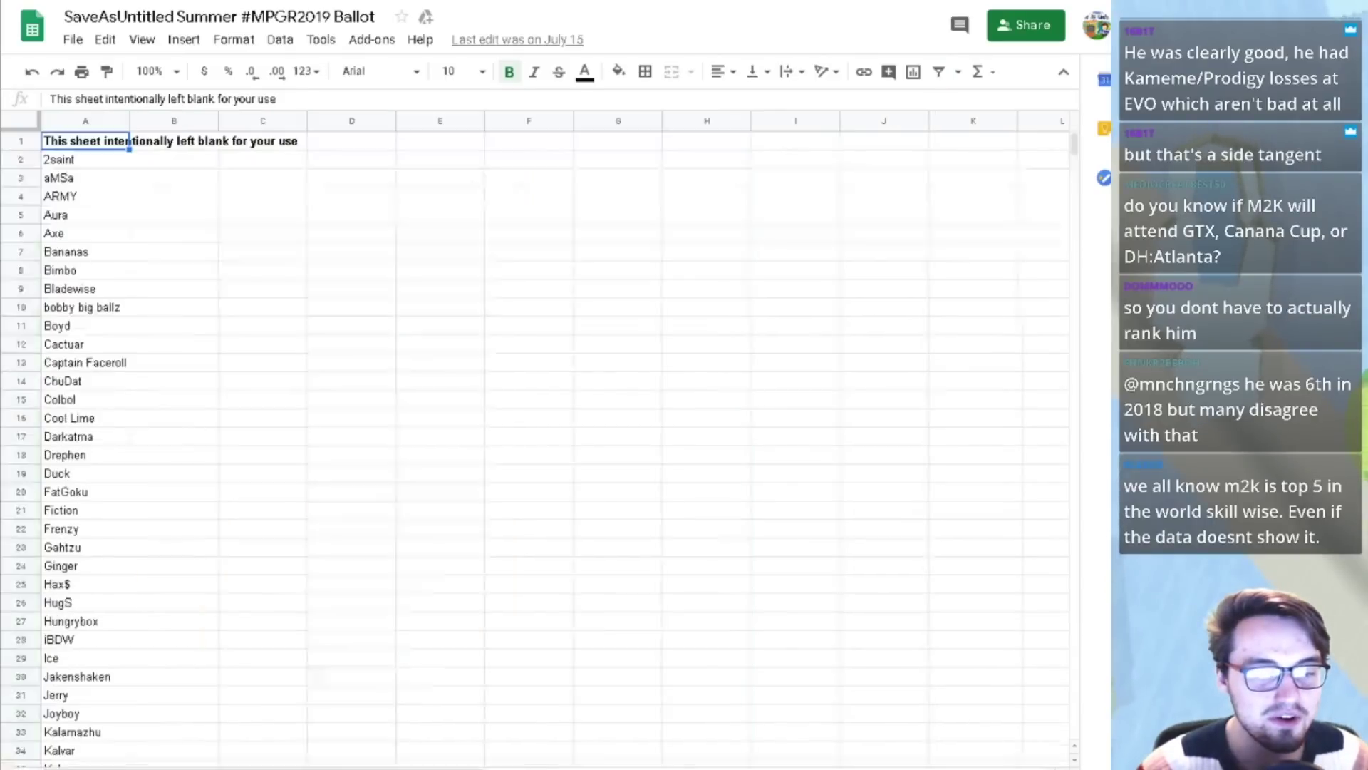
key("ctrl+shift+Page_Down")
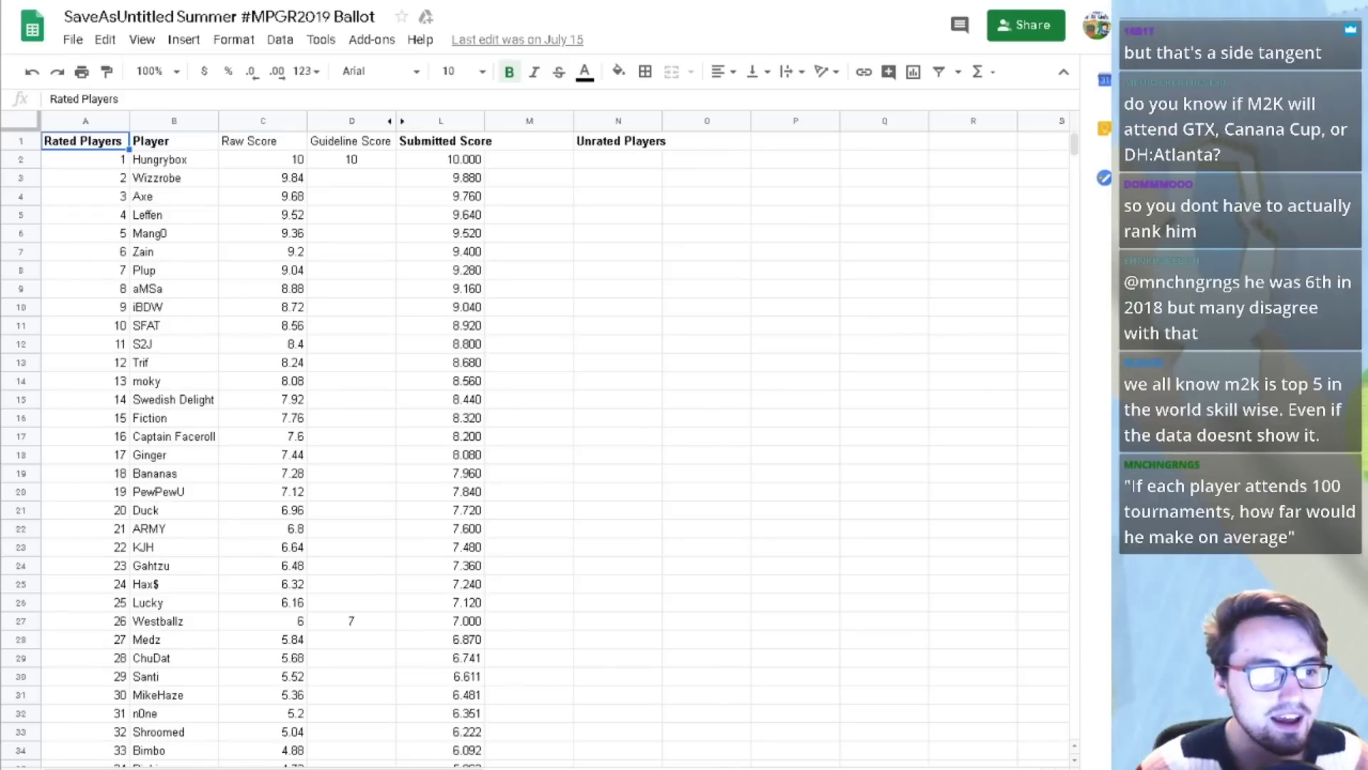
scroll(436, 538, "down", 8)
scroll(436, 540, "down", 5)
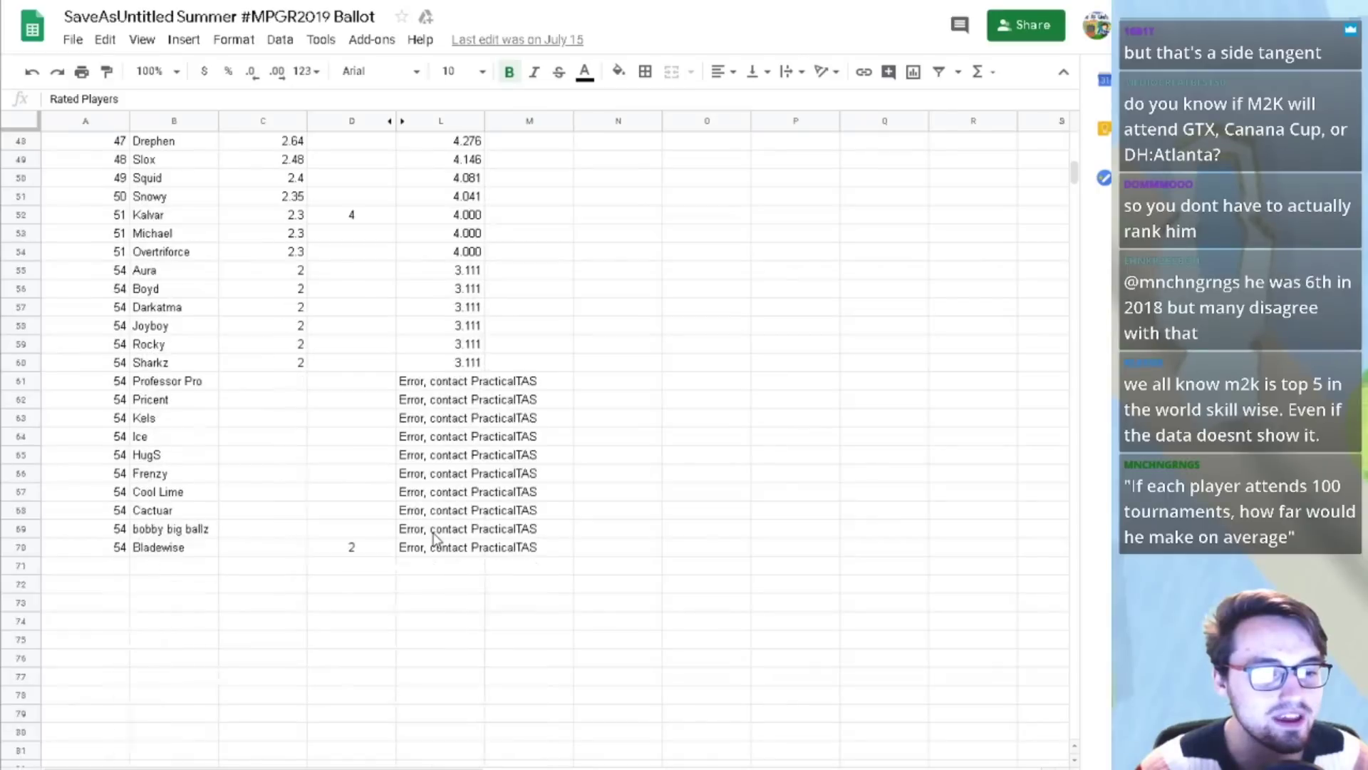
scroll(435, 538, "up", 14)
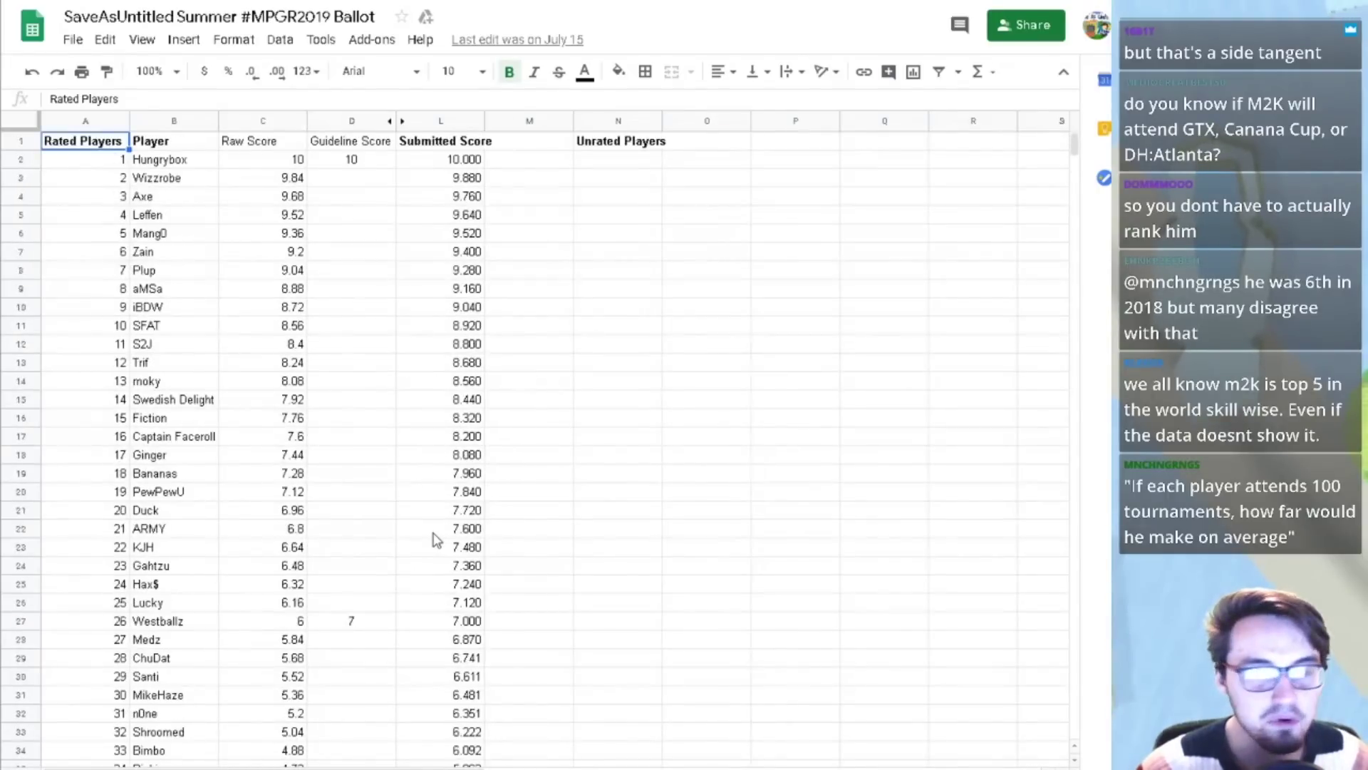
- Go back through the ballot's instructions and worksheet sheets and return to the Rated Players list
key("ctrl+shift+Page_Up")
key("ctrl+shift+Page_Up")
key("ctrl+shift+Page_Up")
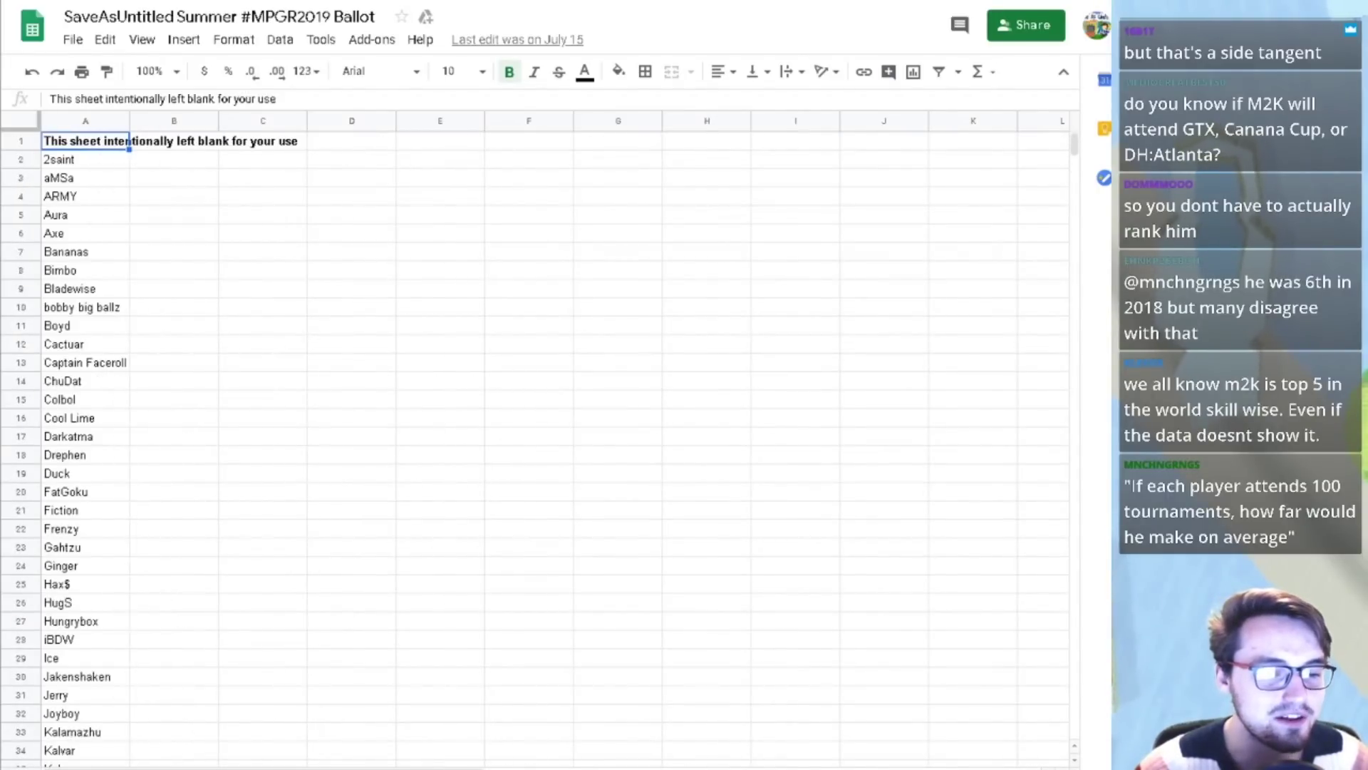
key("ctrl+shift+Page_Down")
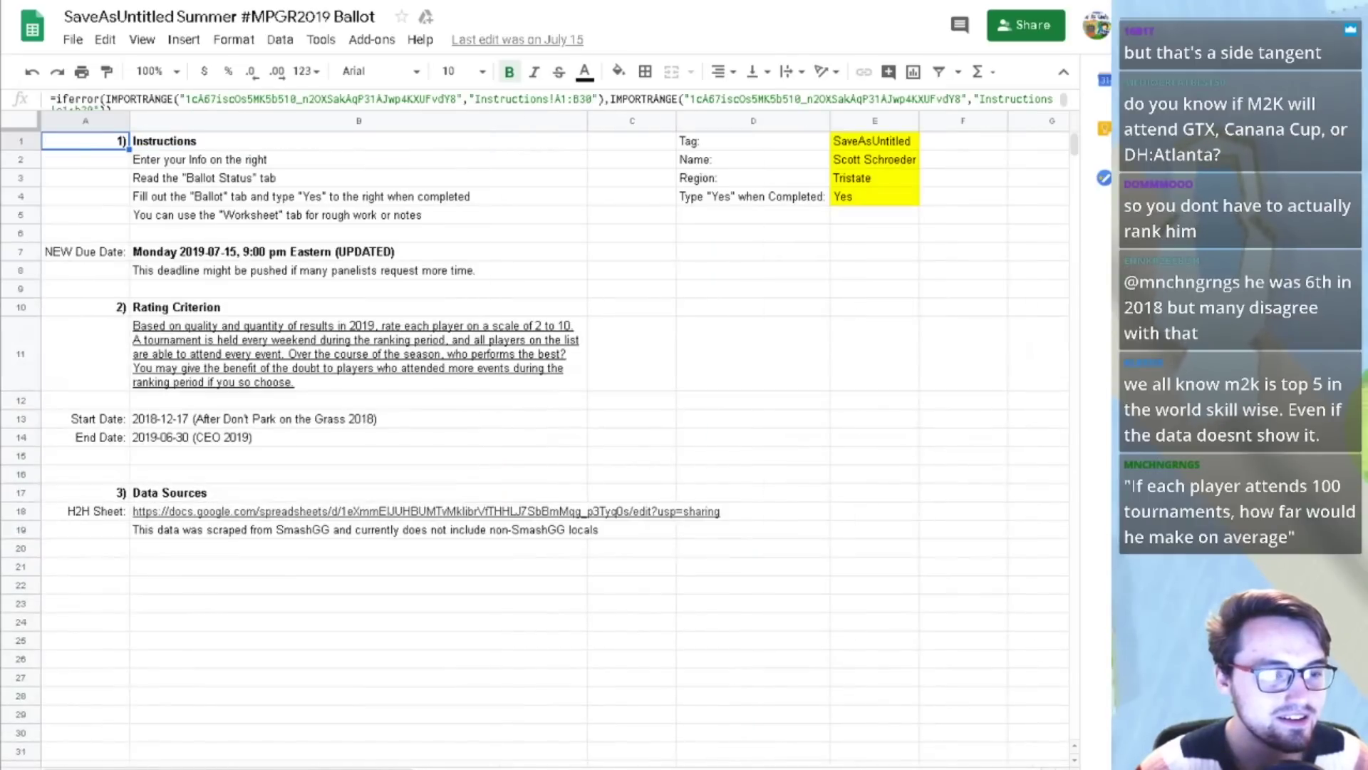
key("ctrl+shift+Page_Down")
key("ctrl+shift+Page_Down")
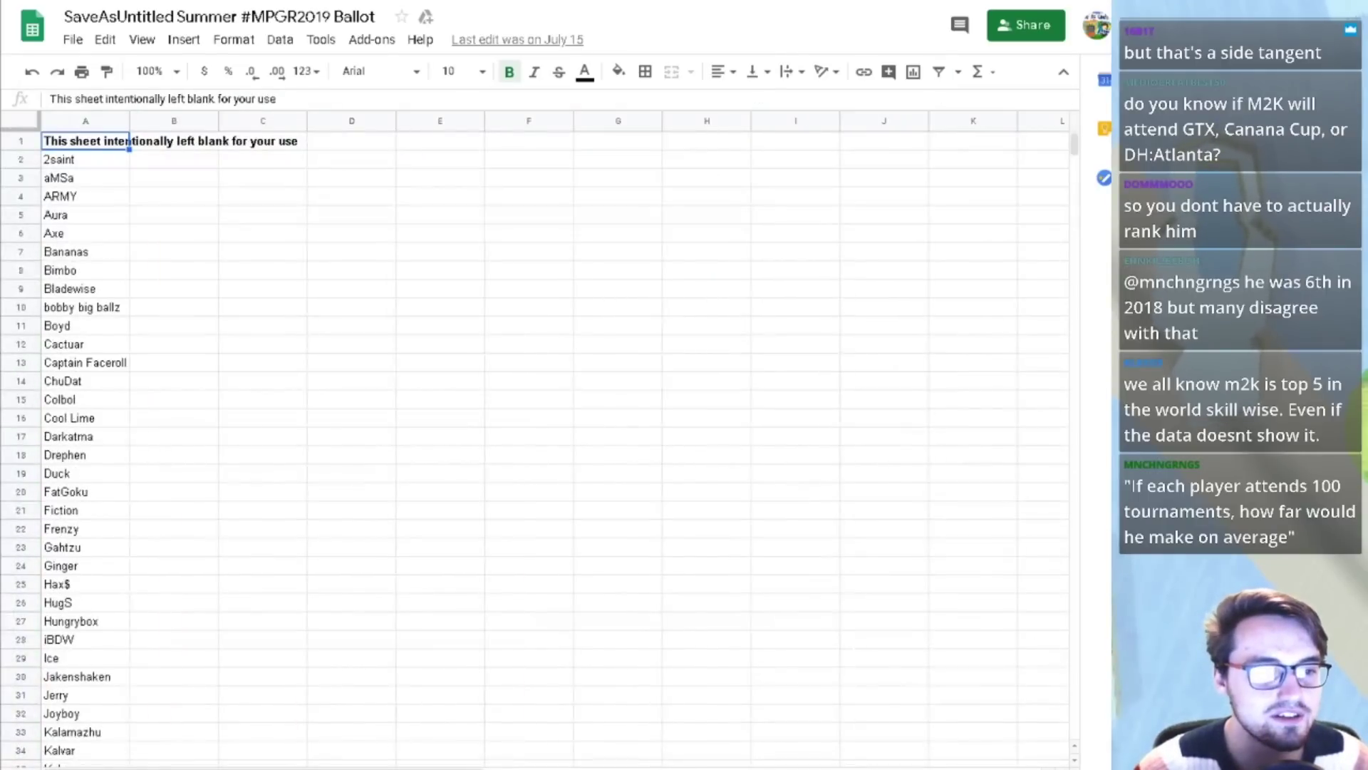
key("ctrl+shift+Page_Down")
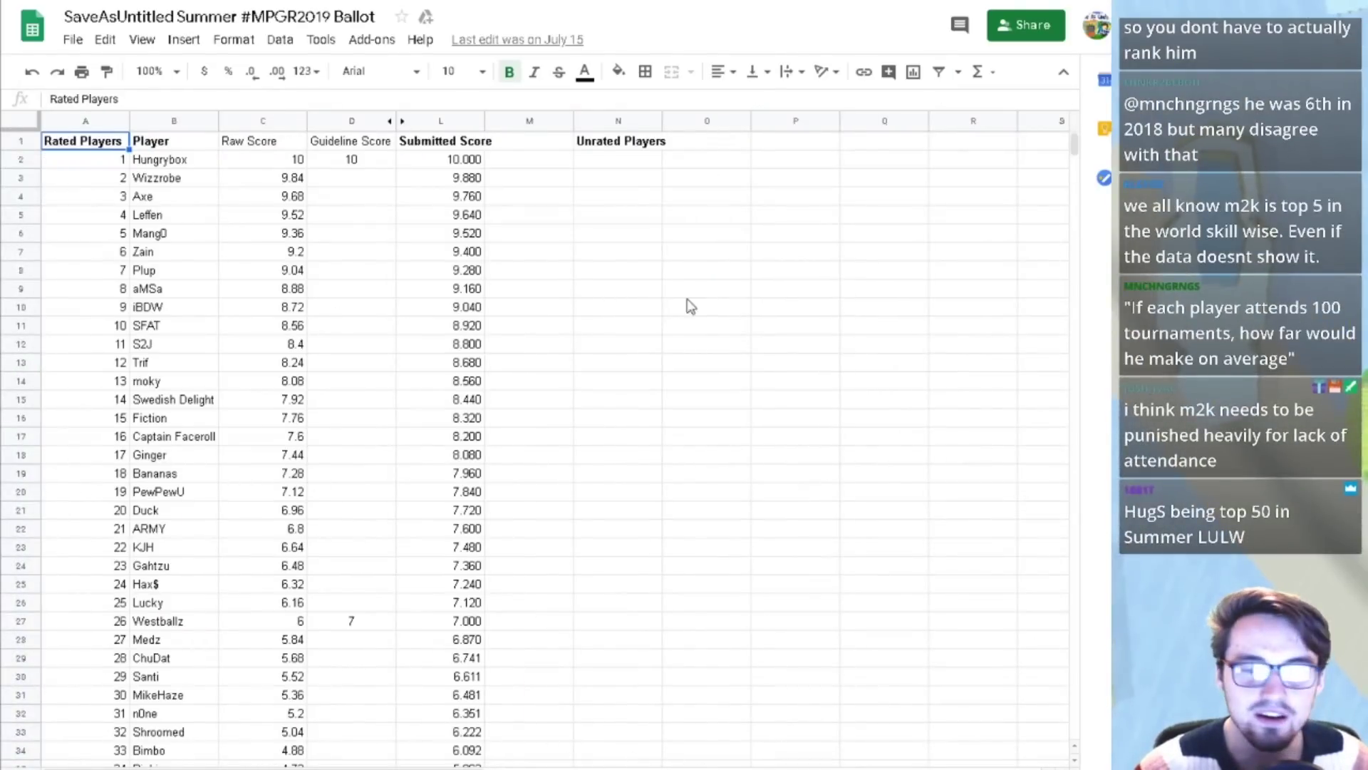
- Go back to the ballot's Instructions sheet and review its rating criterion and ranking period dates
key("ctrl+shift+Page_Up")
key("ctrl+shift+Page_Up")
key("ctrl+shift+Page_Up")
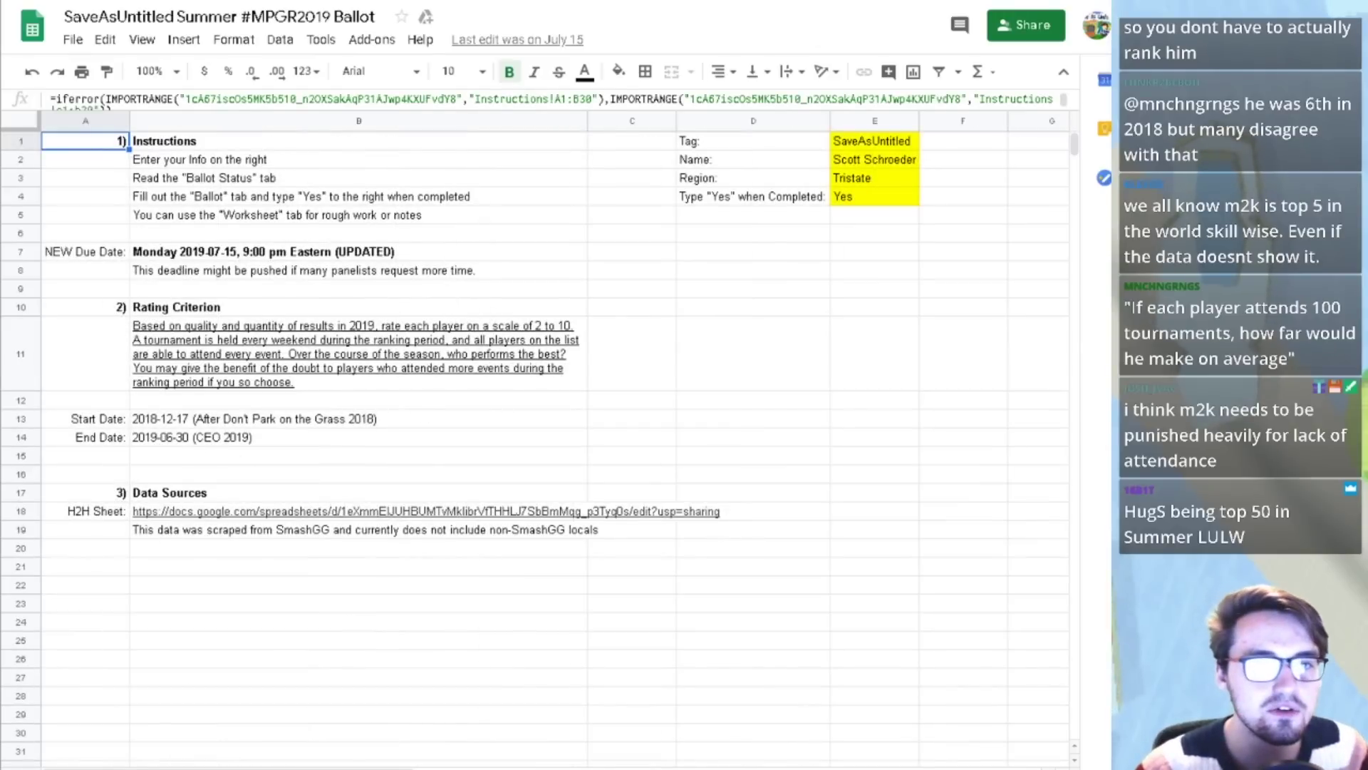
- Go back through the open Drive and tournament result pages, check the Dreamhack Rotterdam standings, and return to the 2019 SSBM head-to-head spreadsheet
key("ctrl+shift+Tab")
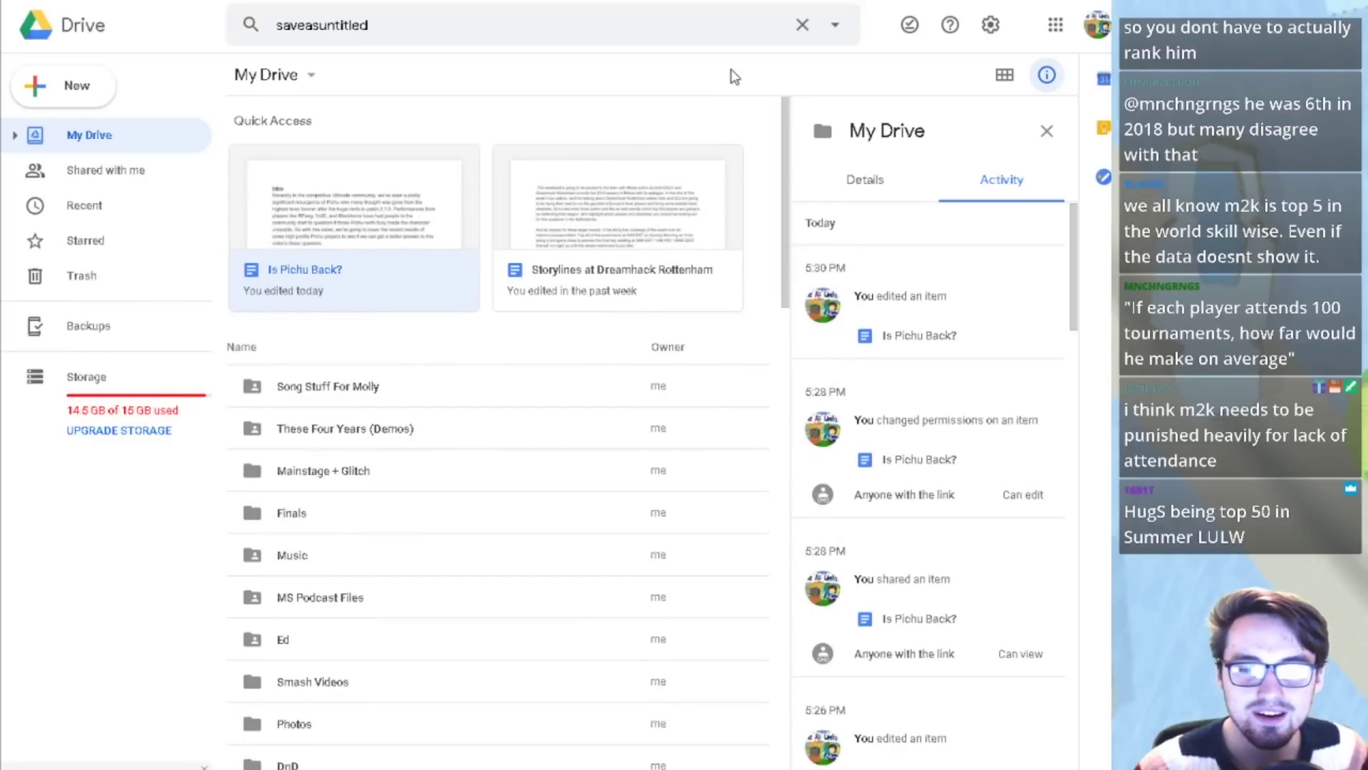
key("ctrl+shift+Tab")
key("ctrl+shift+Tab")
key("ctrl+shift+Tab")
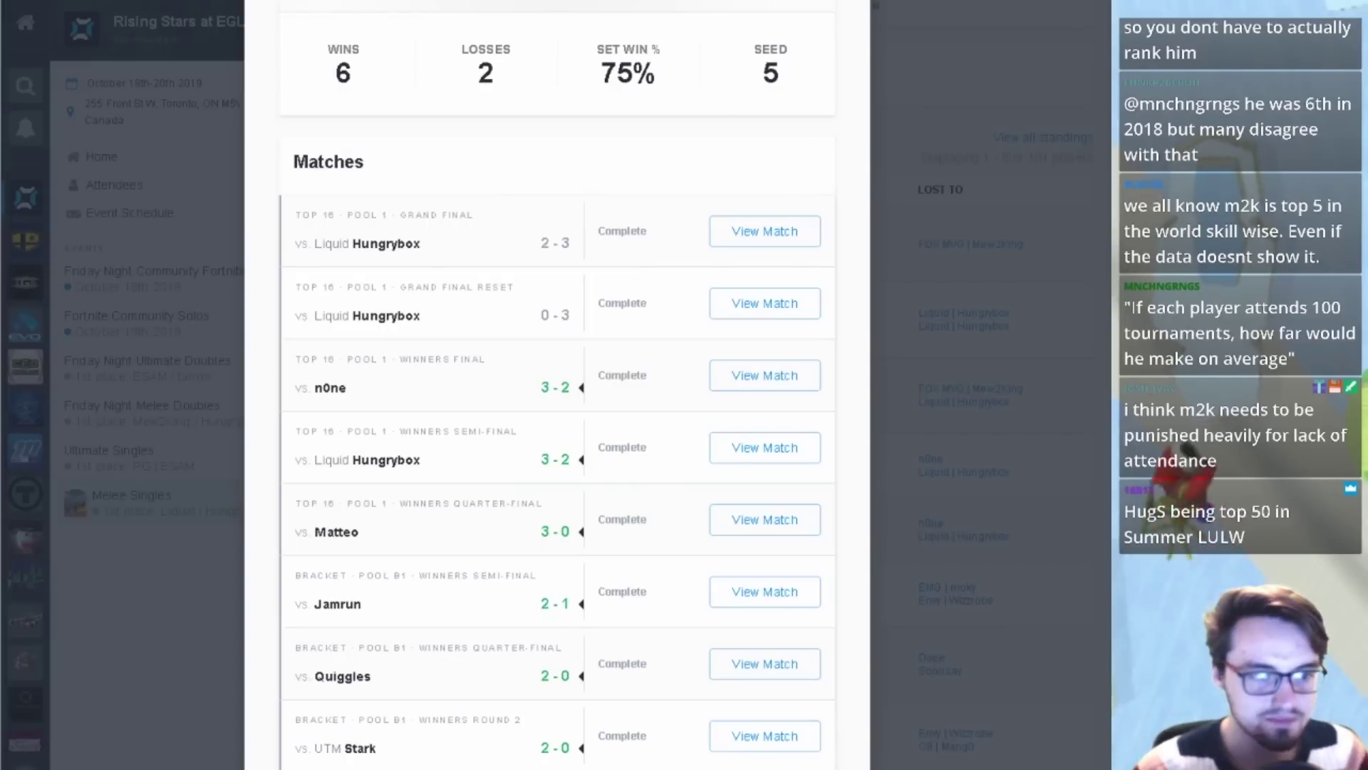
key("ctrl+shift+Tab")
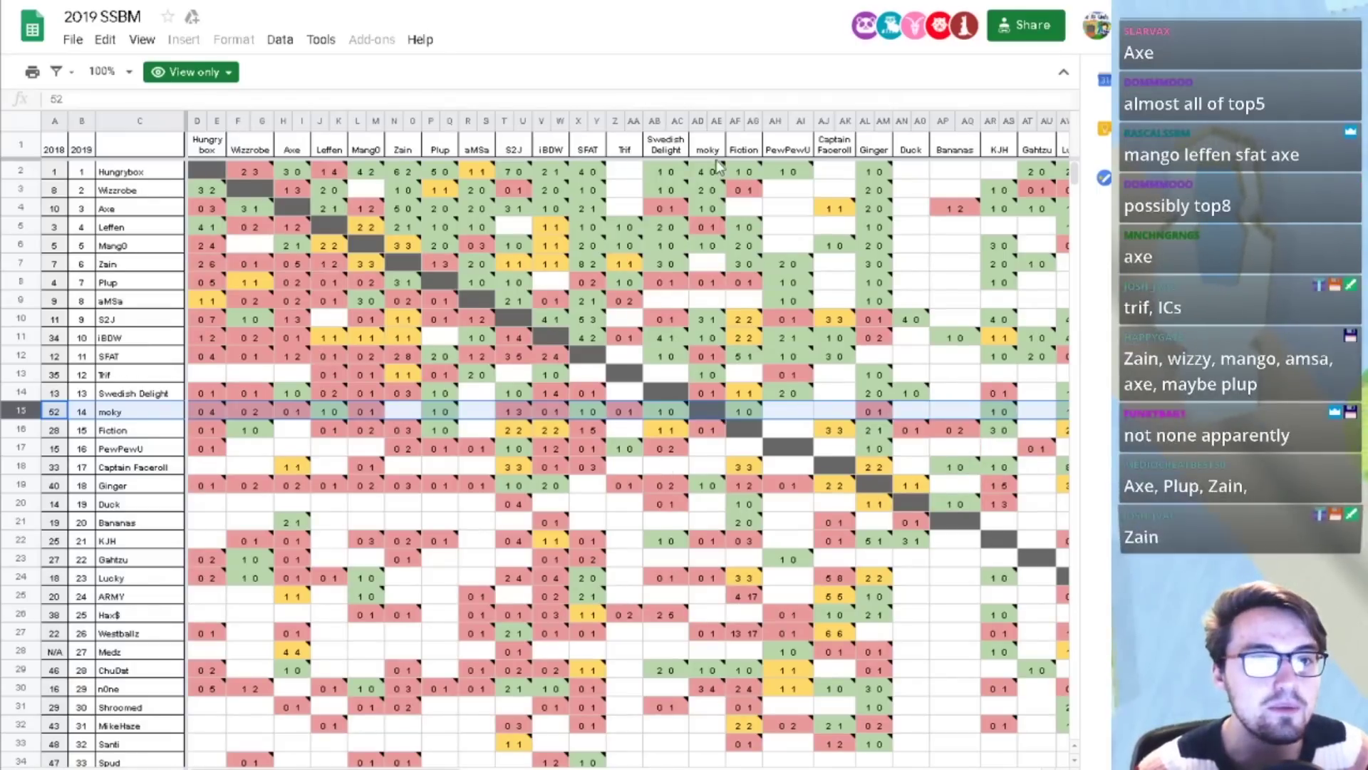
key("ctrl+Tab")
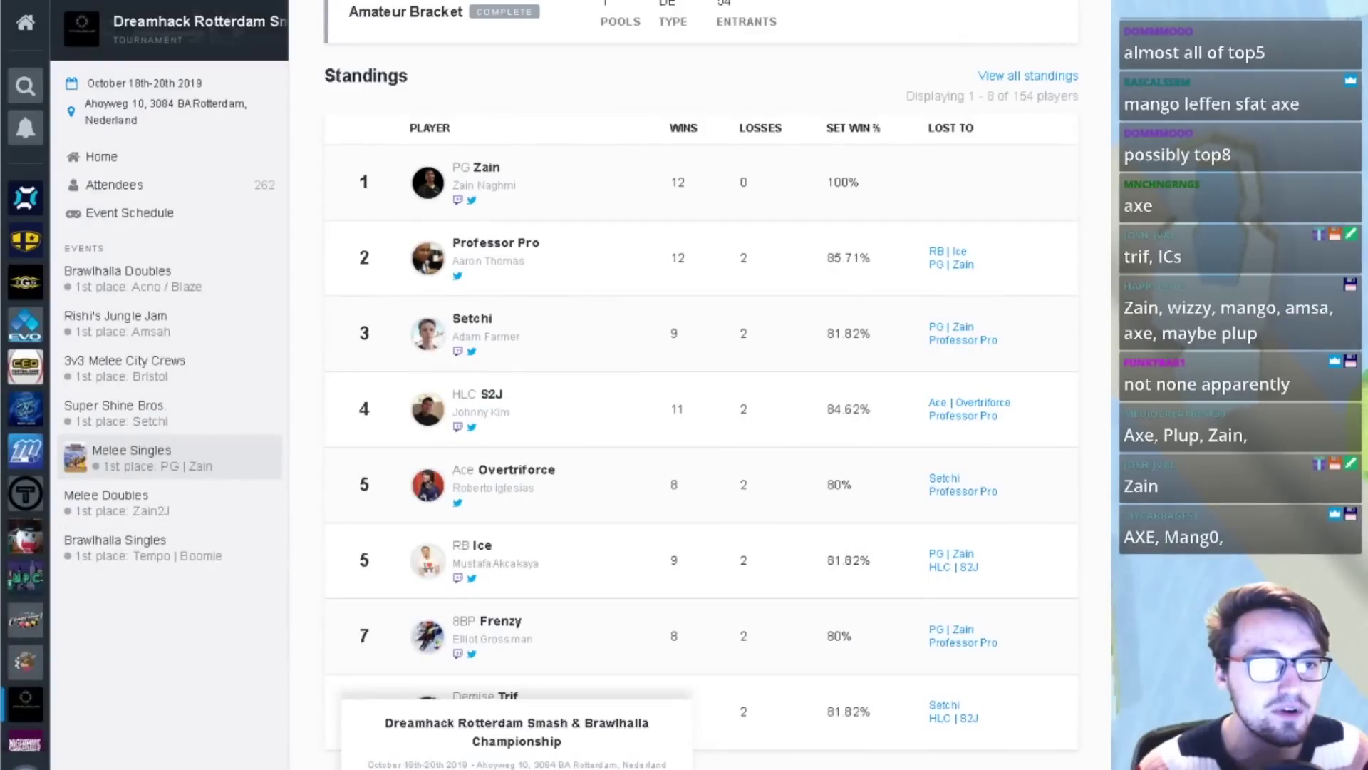
key("ctrl+Tab")
key("ctrl+Tab")
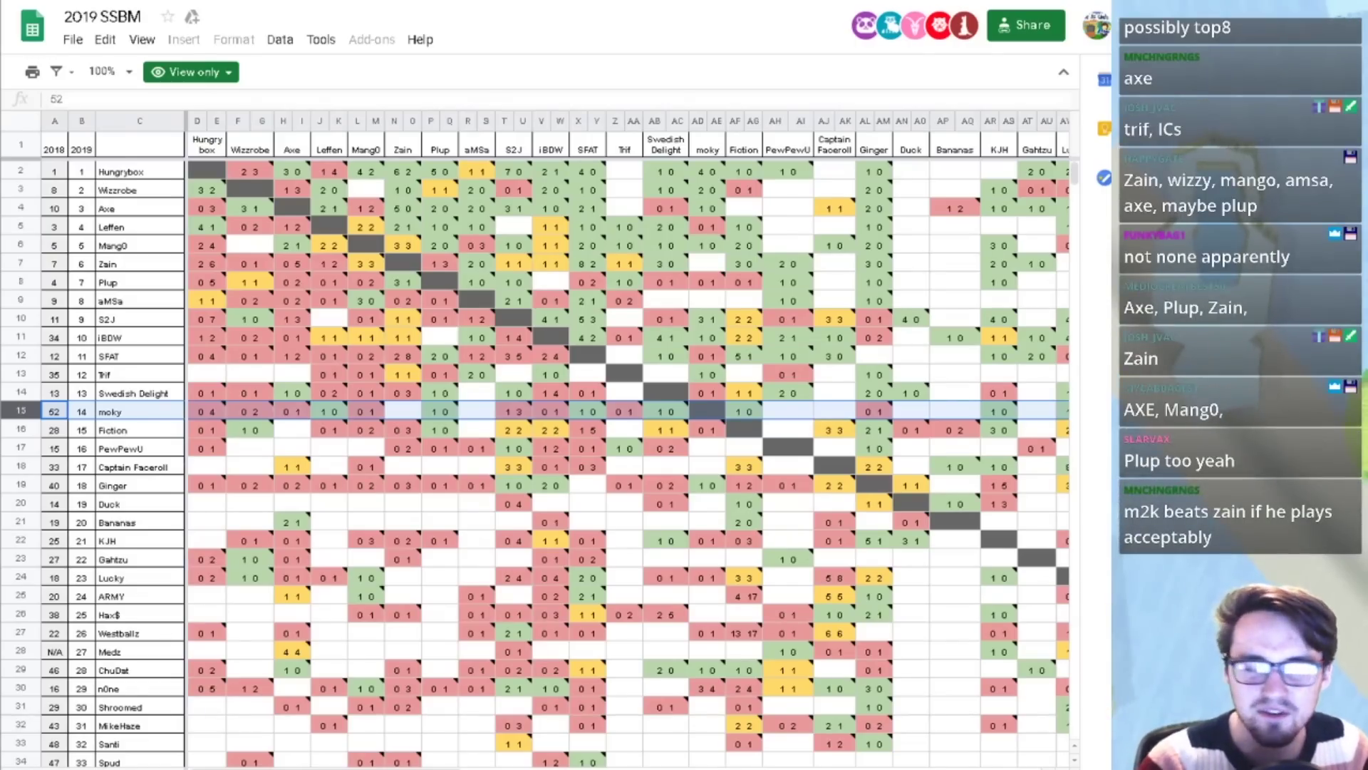
- Highlight Mew2King's row among the unranked players and examine his 2019 head-to-head records across all opponents, including the note on the Trif set
scroll(168, 397, "down", 10)
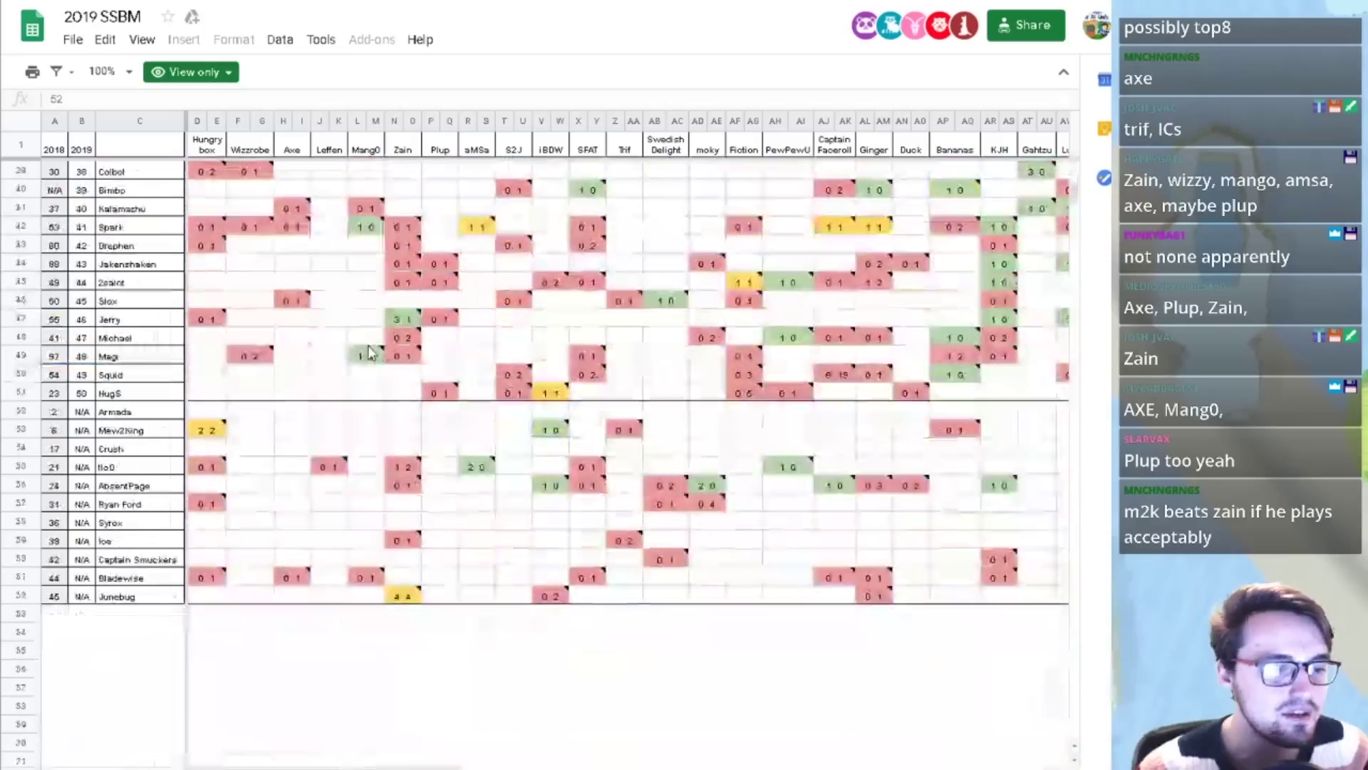
scroll(28, 384, "up", 1)
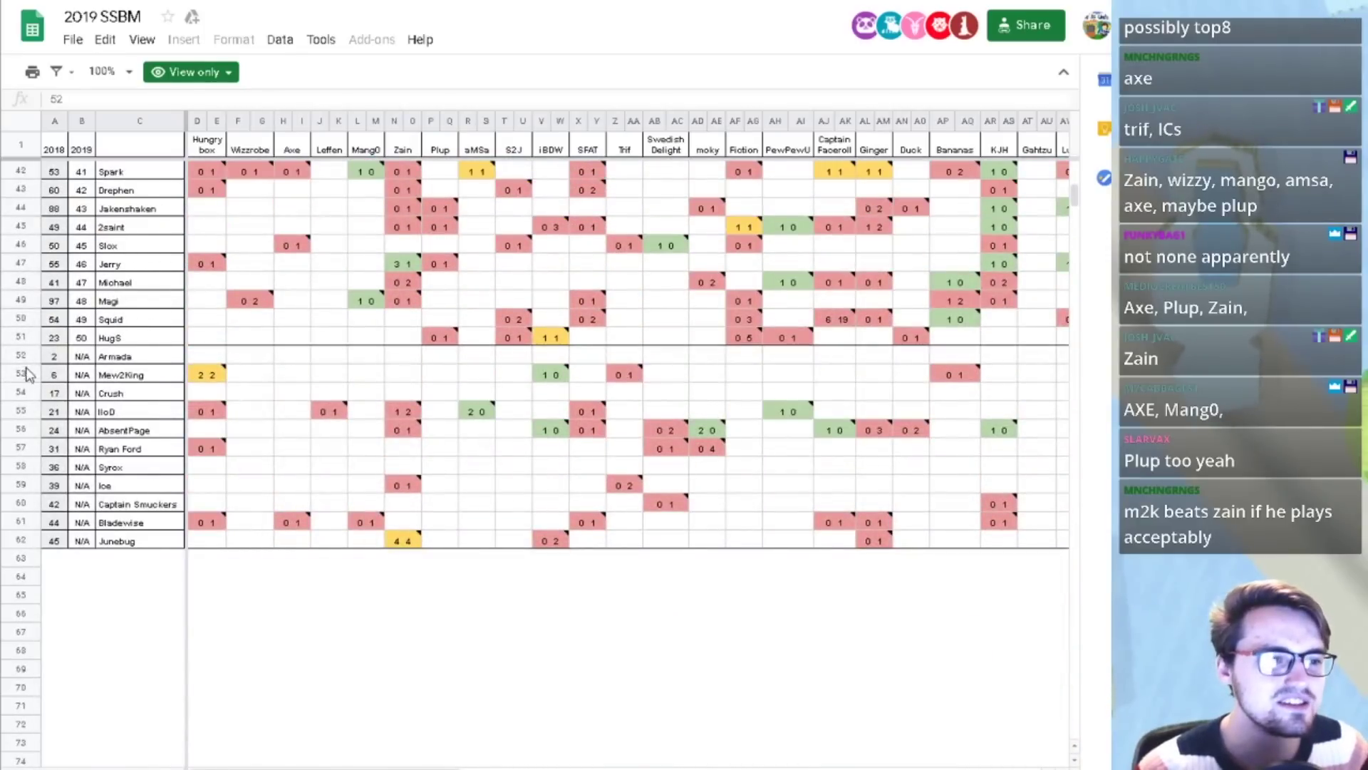
left_click(21, 374)
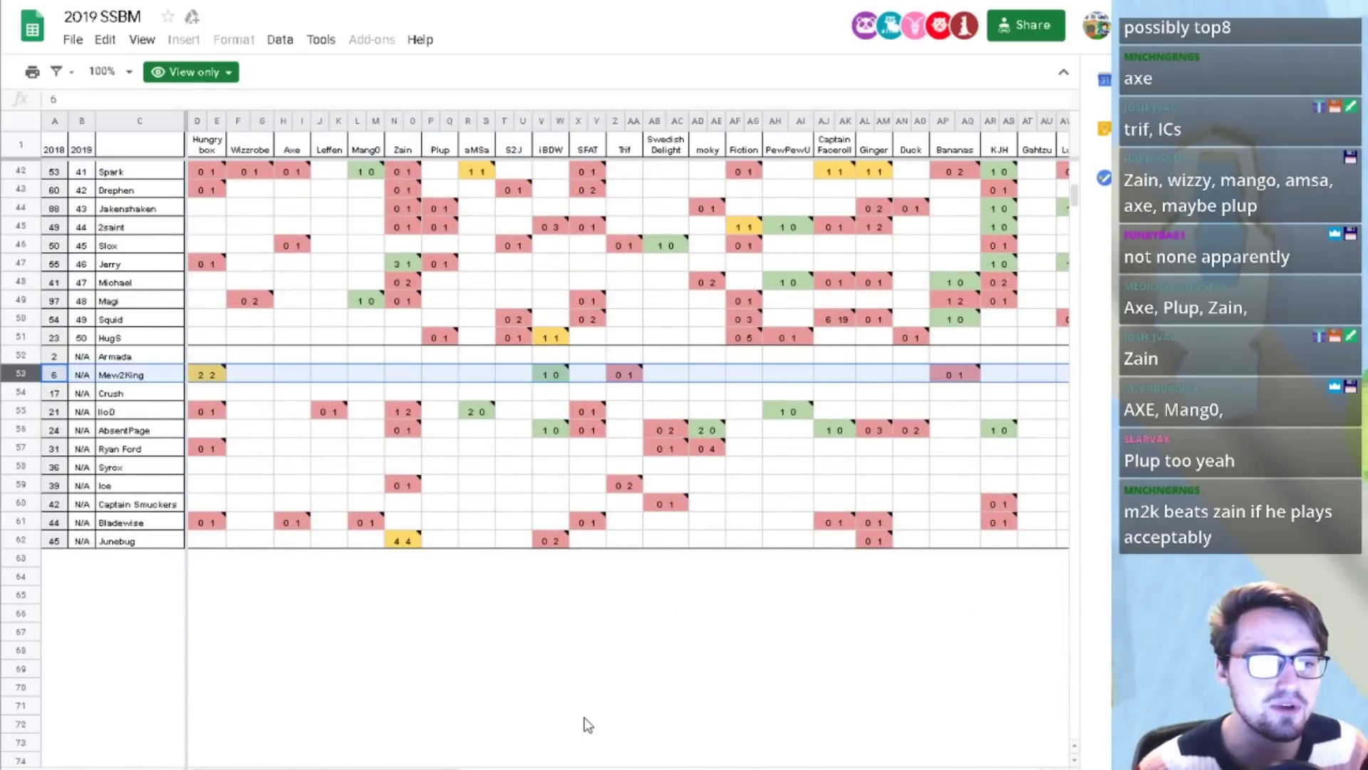
left_click_drag(423, 767, 513, 767)
mouse_move(343, 383)
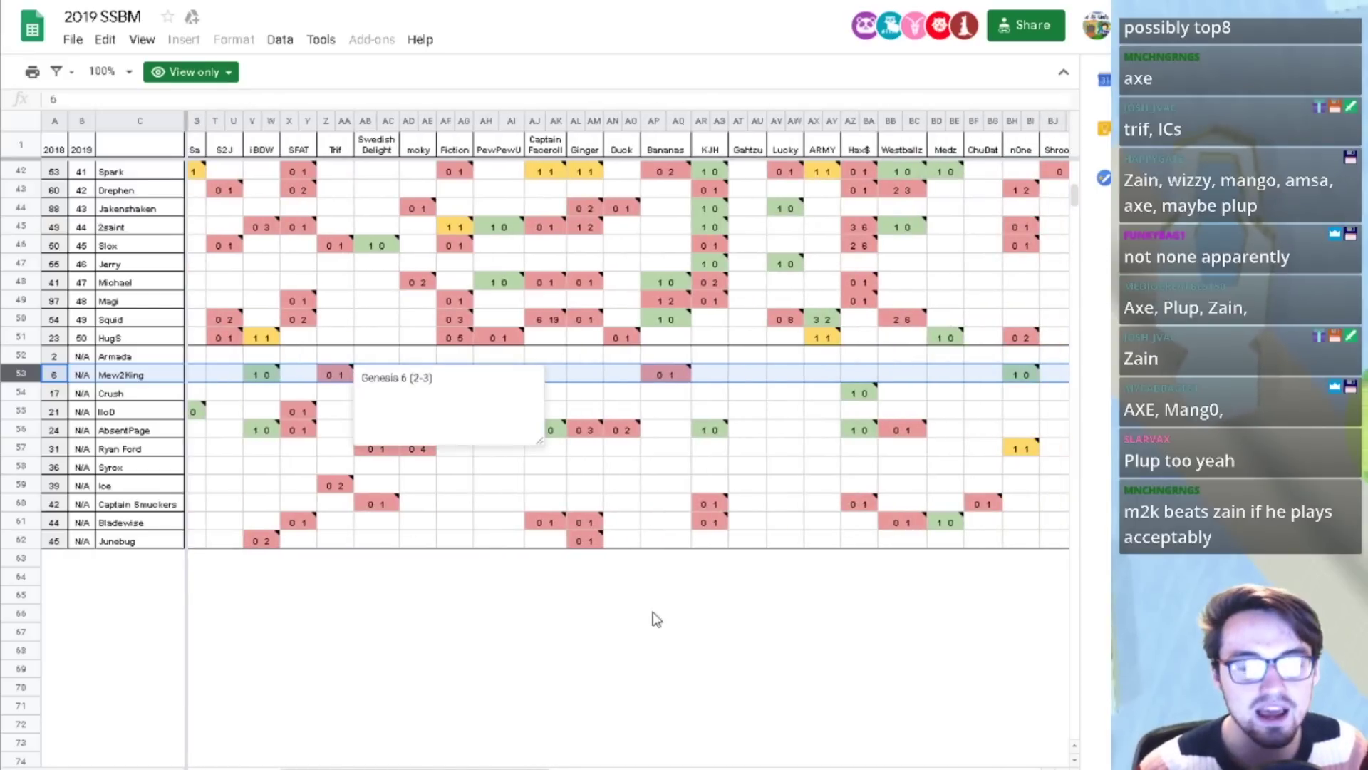
left_click_drag(407, 759, 351, 681)
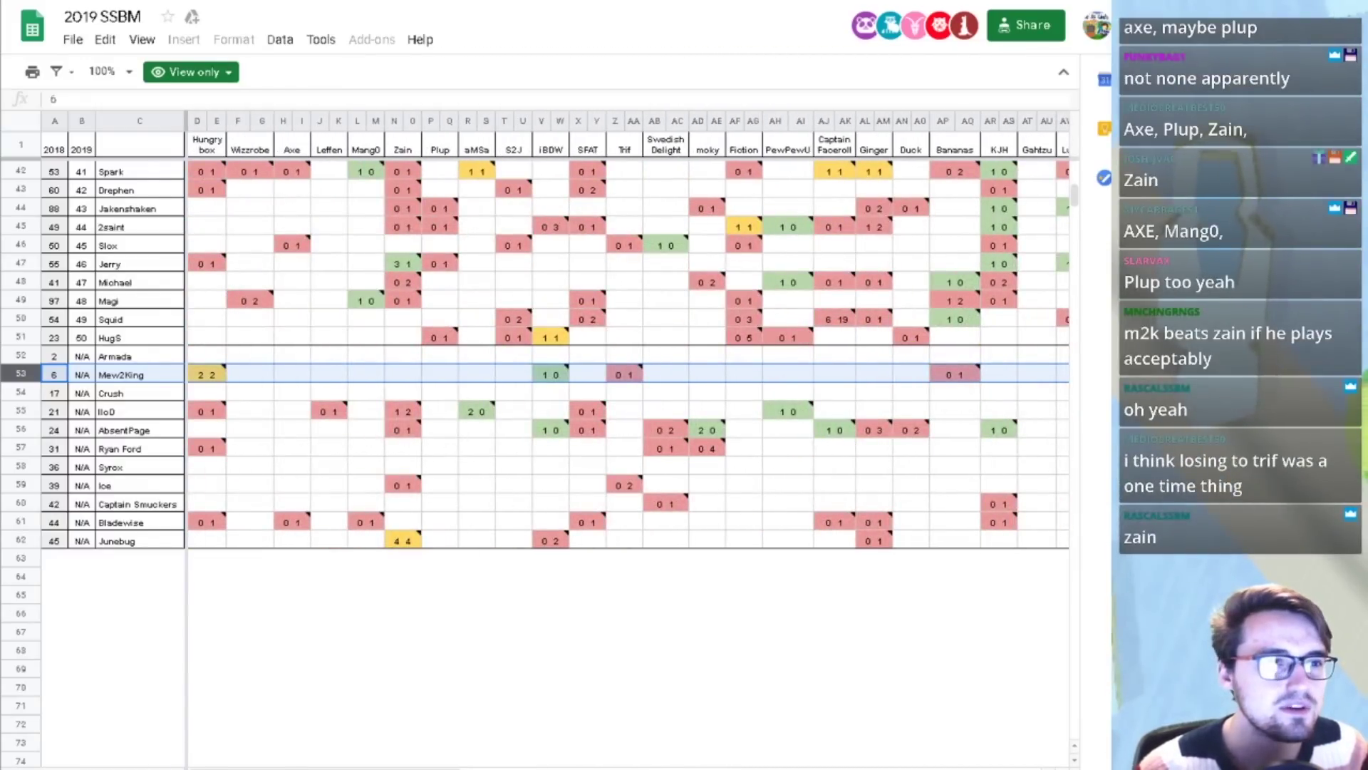
- Check the match list from The Big House 9, and highlight Mew2King's head-to-head cells against Hungrybox through aMSa in 2019 SSBM
key("alt+Tab")
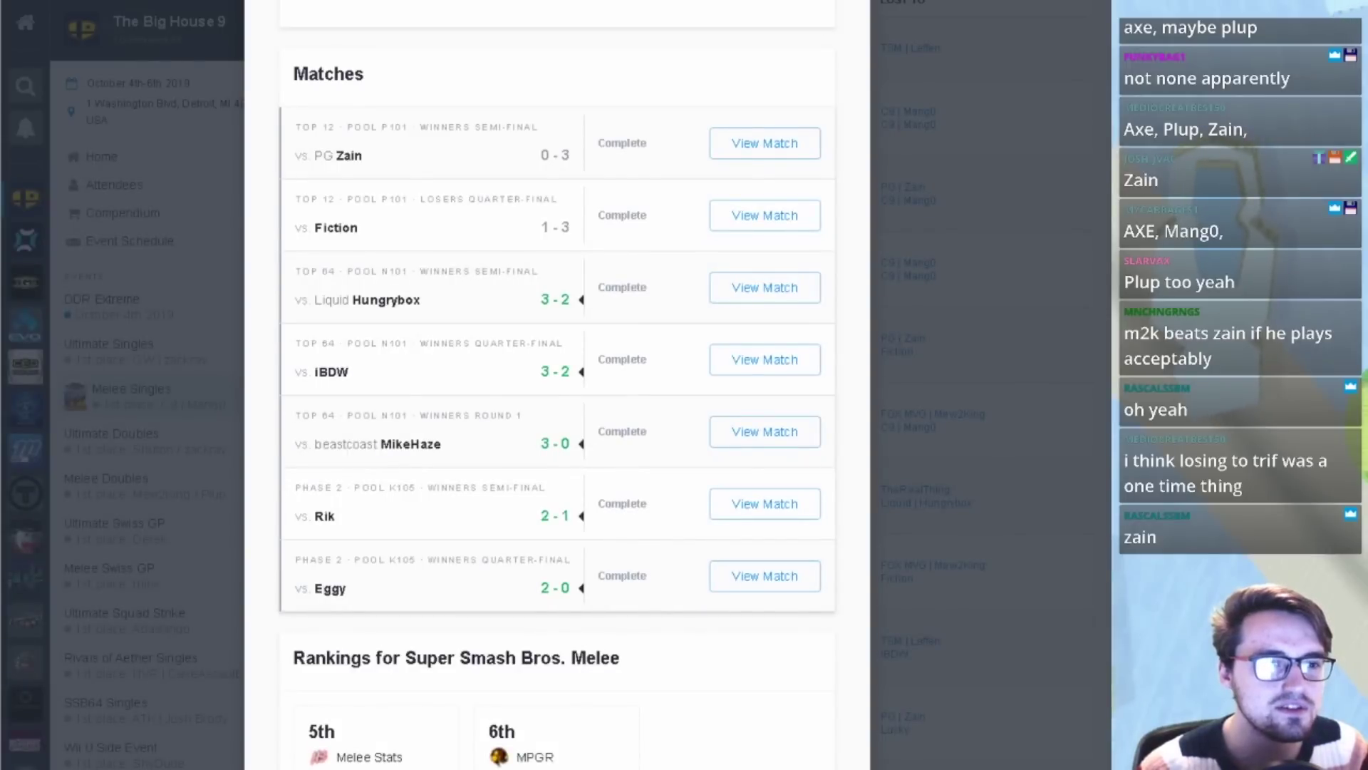
key("alt+Tab")
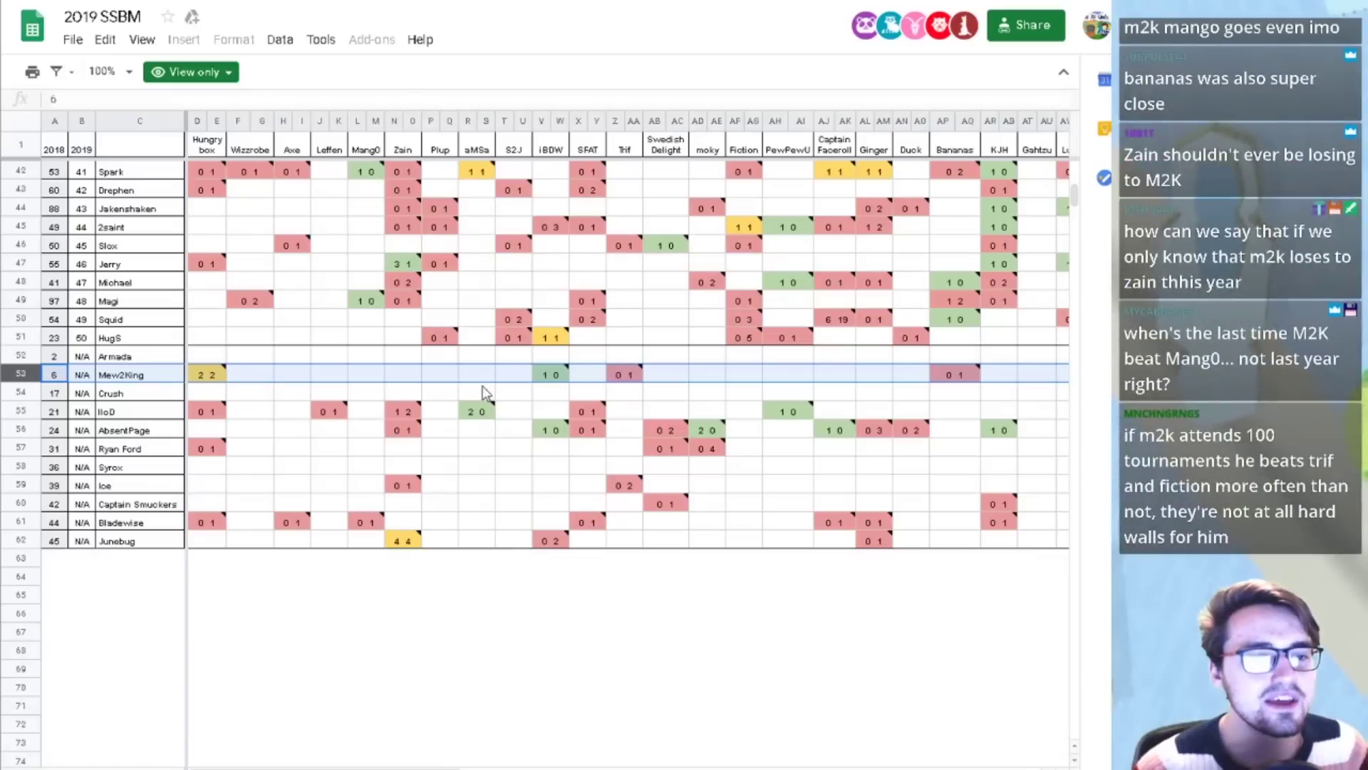
left_click_drag(489, 375, 54, 375)
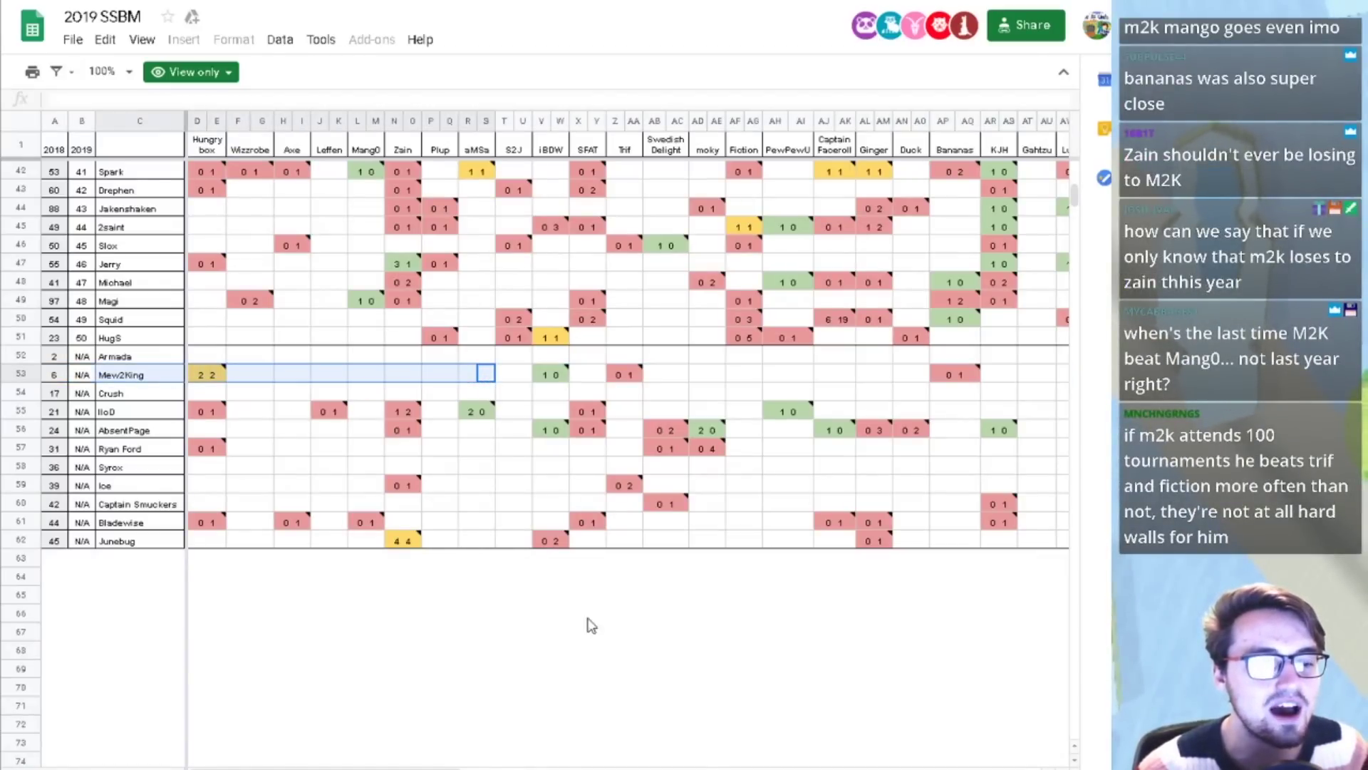
- Switch to the Post TBH 9 Ranking workbook in Excel and compare the Hungrybox-to-Plup group with the iBDW-to-Moky group by highlighting each
key("alt+Tab")
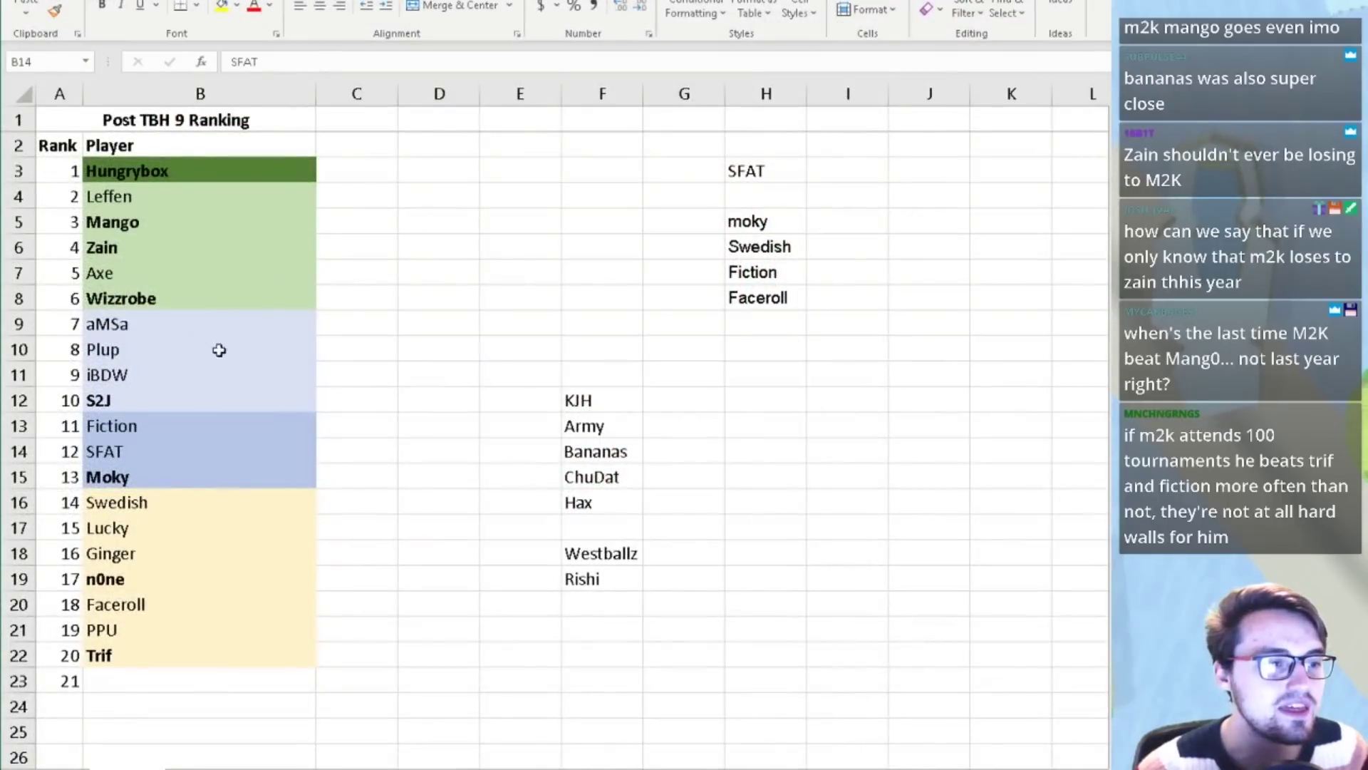
left_click_drag(168, 351, 172, 177)
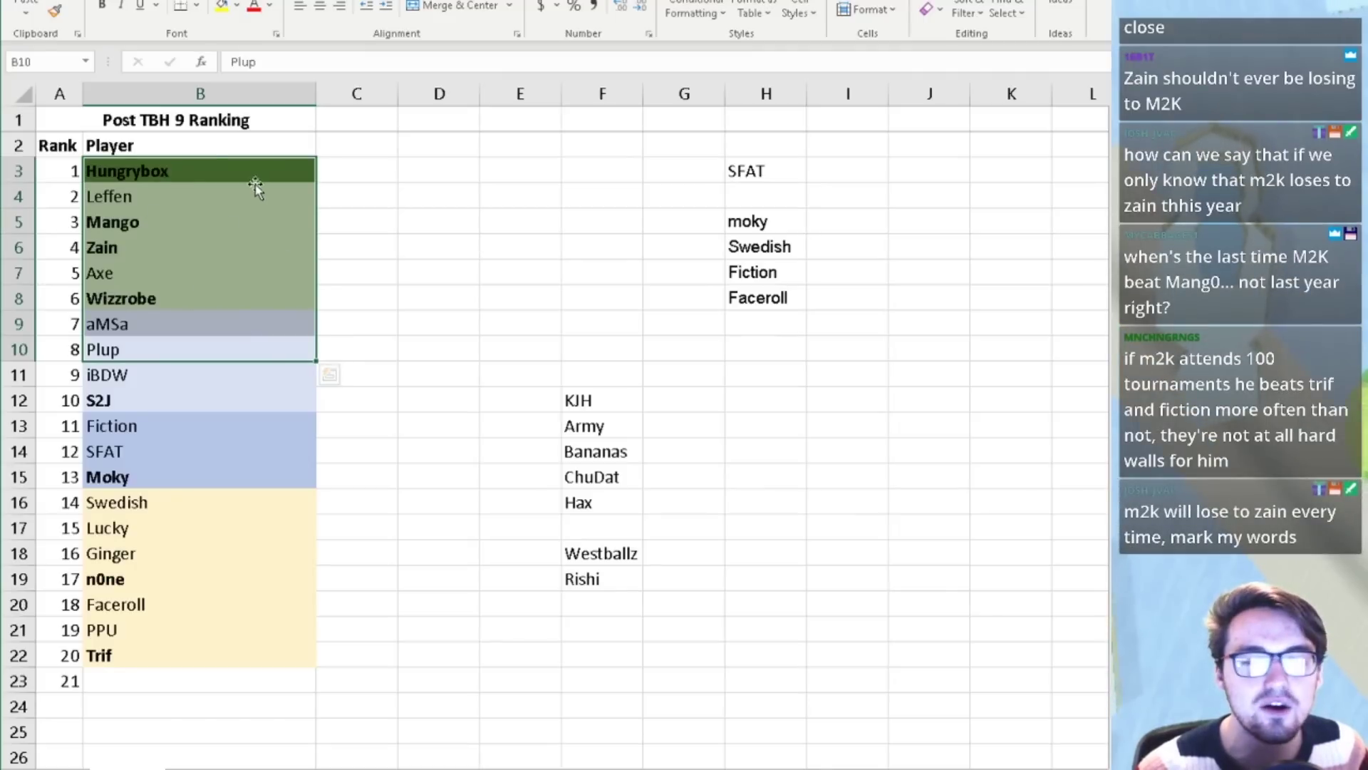
left_click(161, 166)
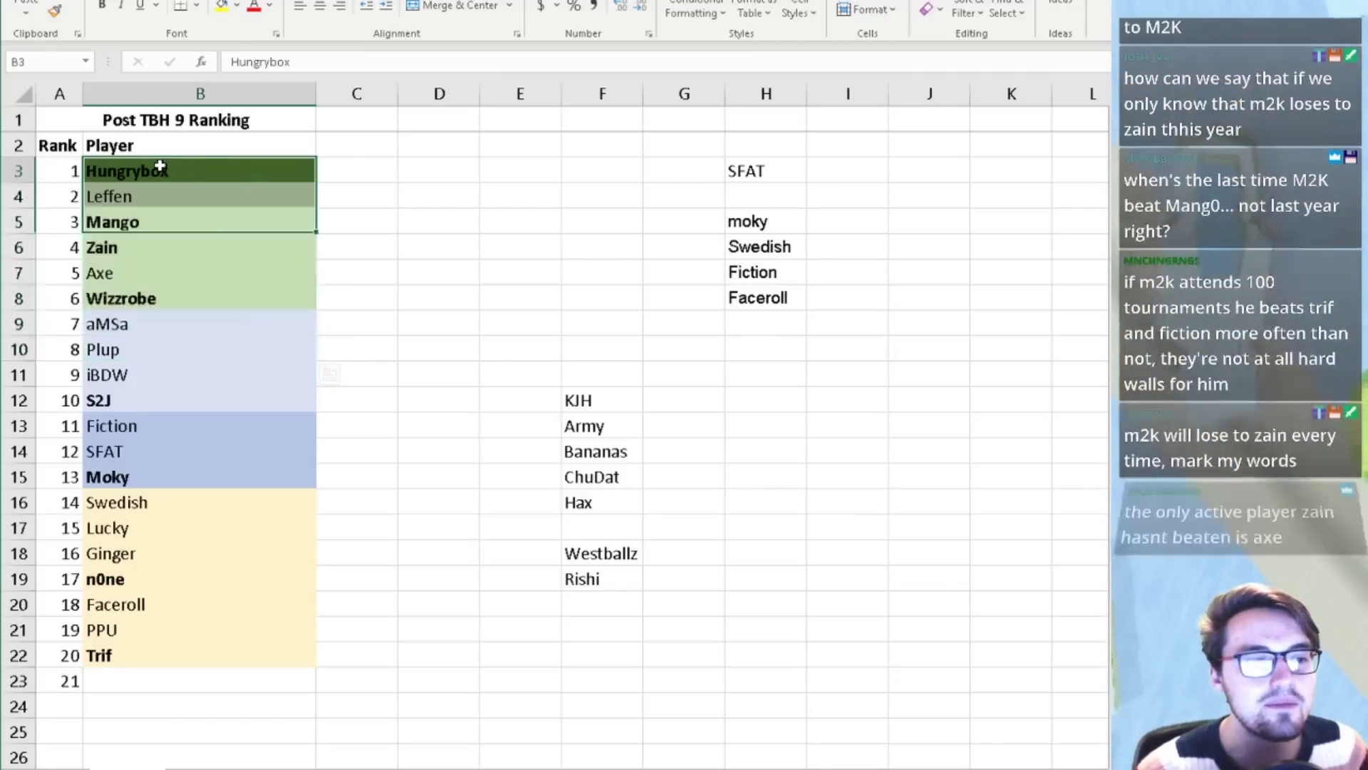
left_click_drag(157, 347, 171, 170)
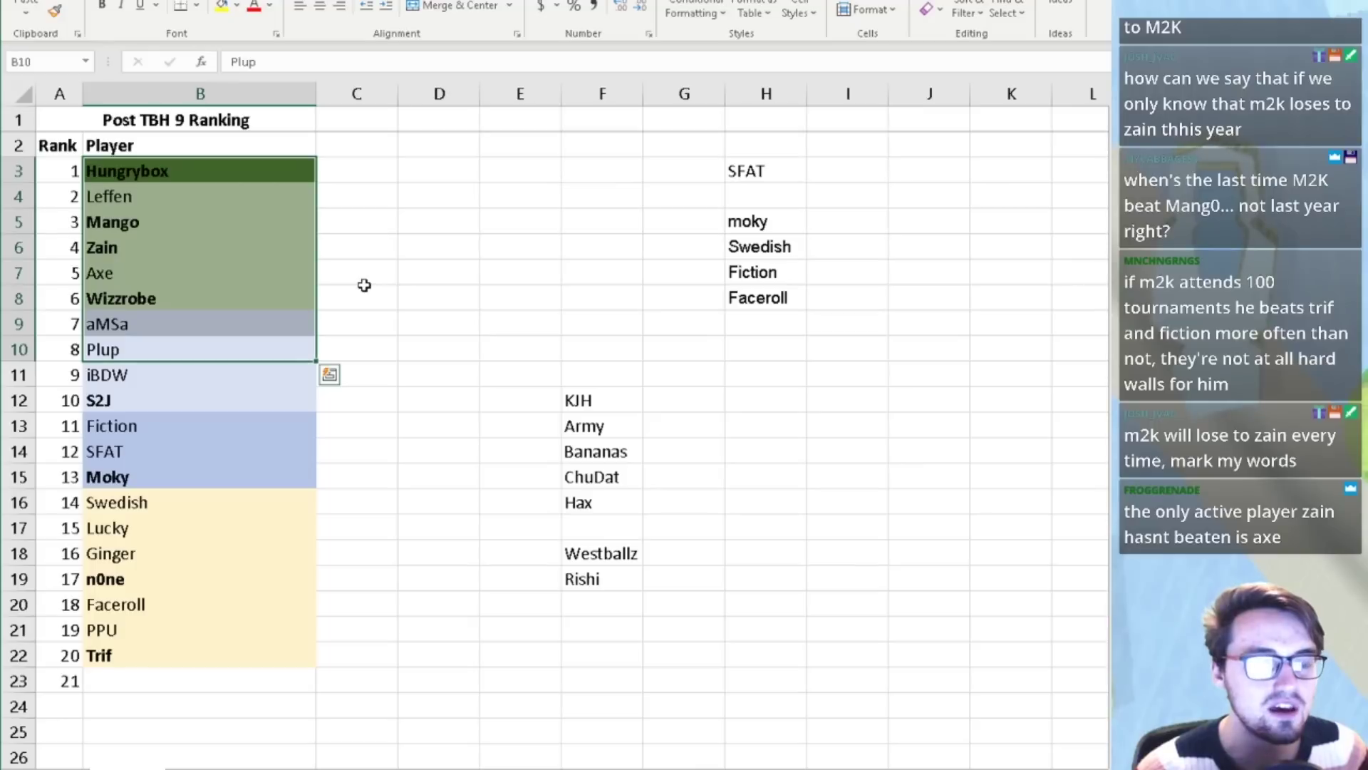
left_click_drag(200, 374, 278, 469)
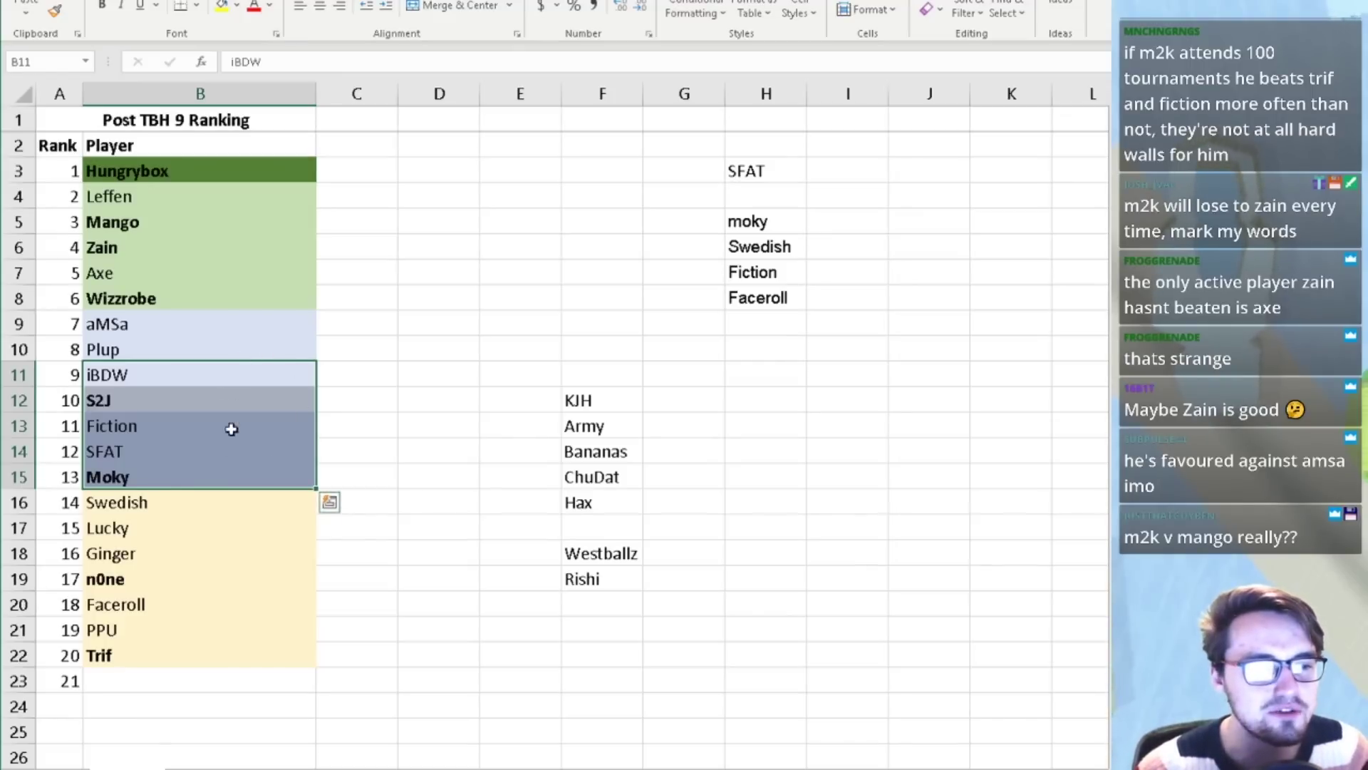
left_click(196, 346)
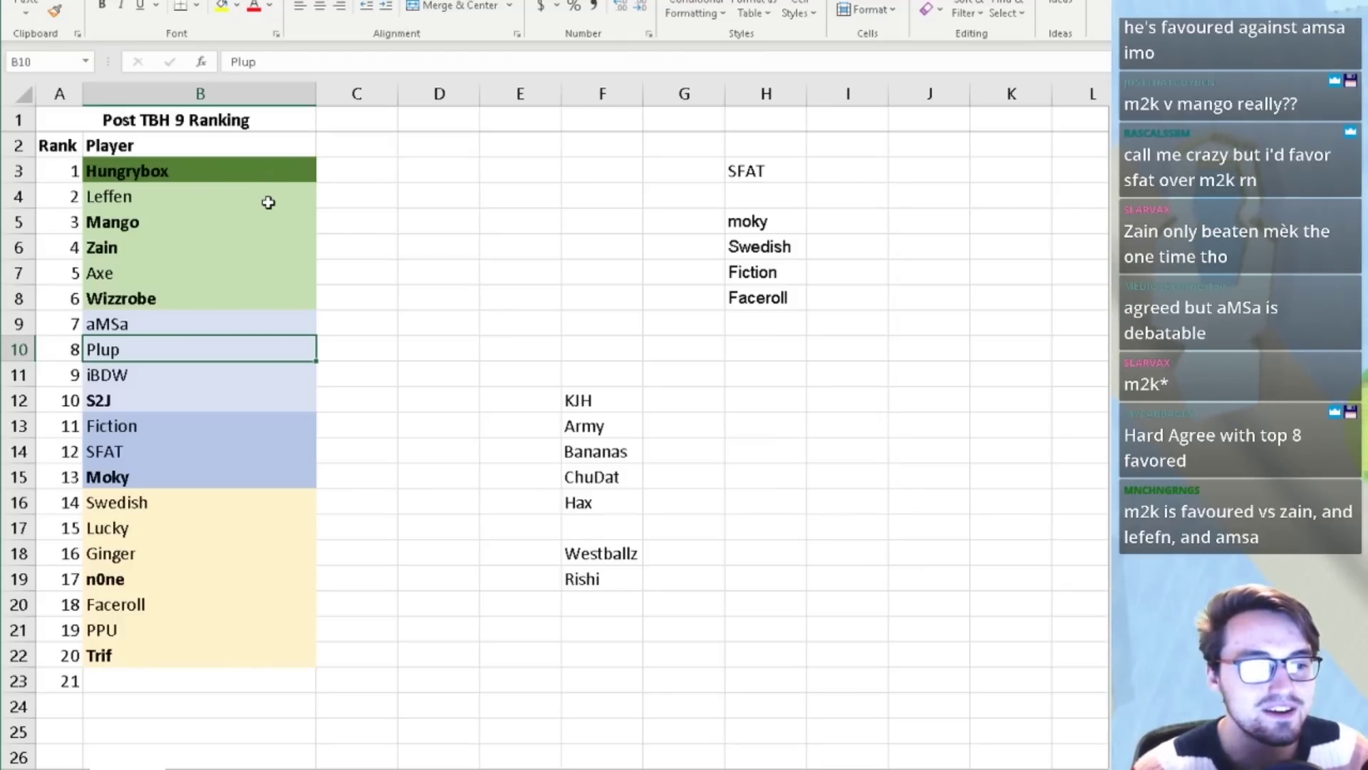
left_click_drag(179, 342, 191, 172)
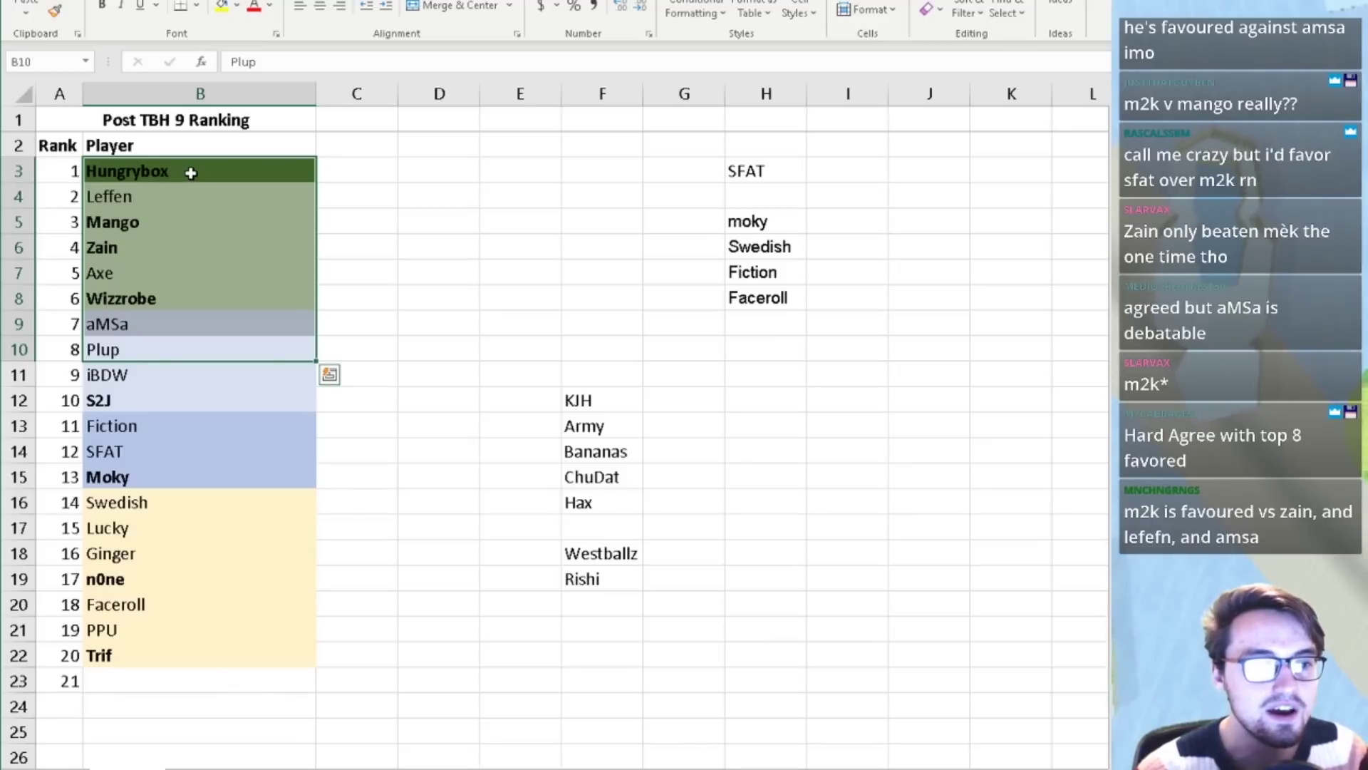
left_click(191, 172)
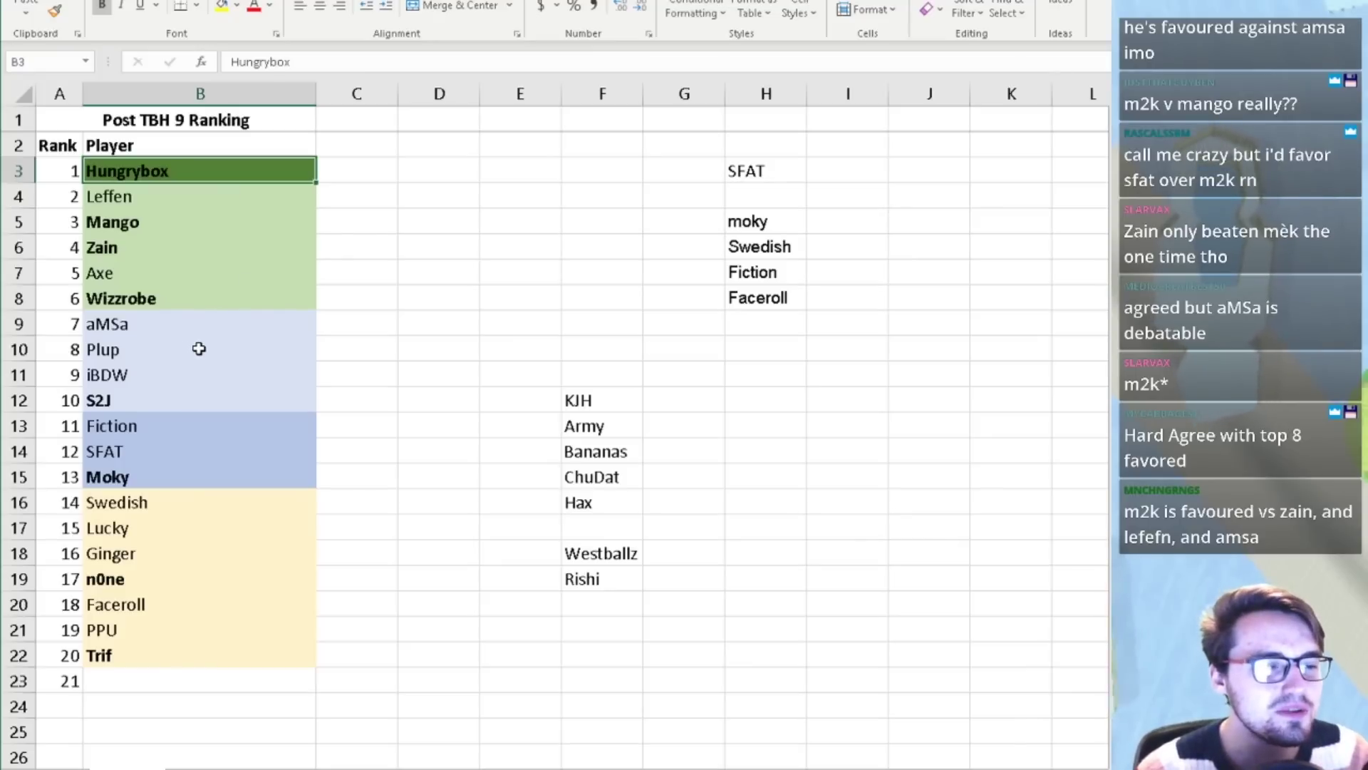
- Examine the lower part of the ranking by highlighting iBDW, S2J, Fiction through Moky, and the whole range from iBDW to Trif
left_click(144, 374)
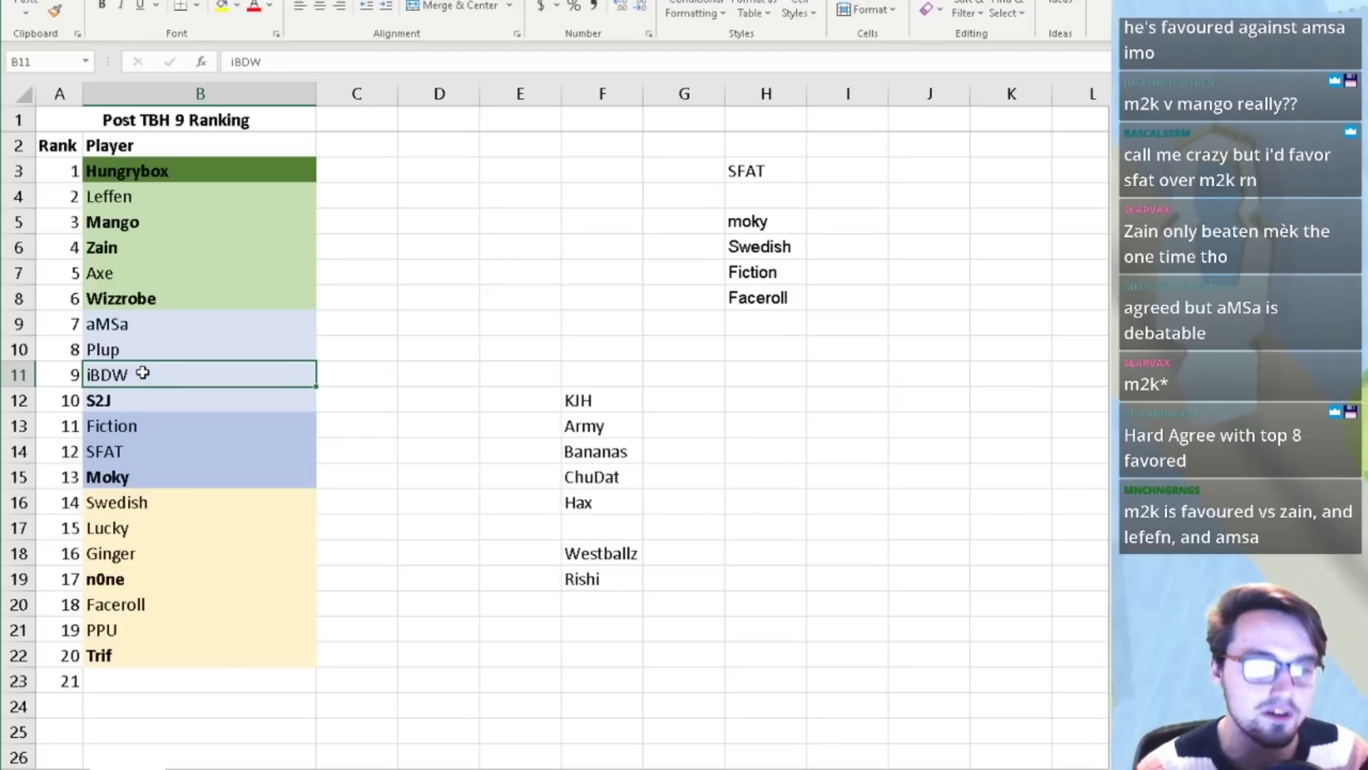
left_click(123, 400)
left_click_drag(122, 426, 128, 481)
left_click_drag(159, 652, 122, 382)
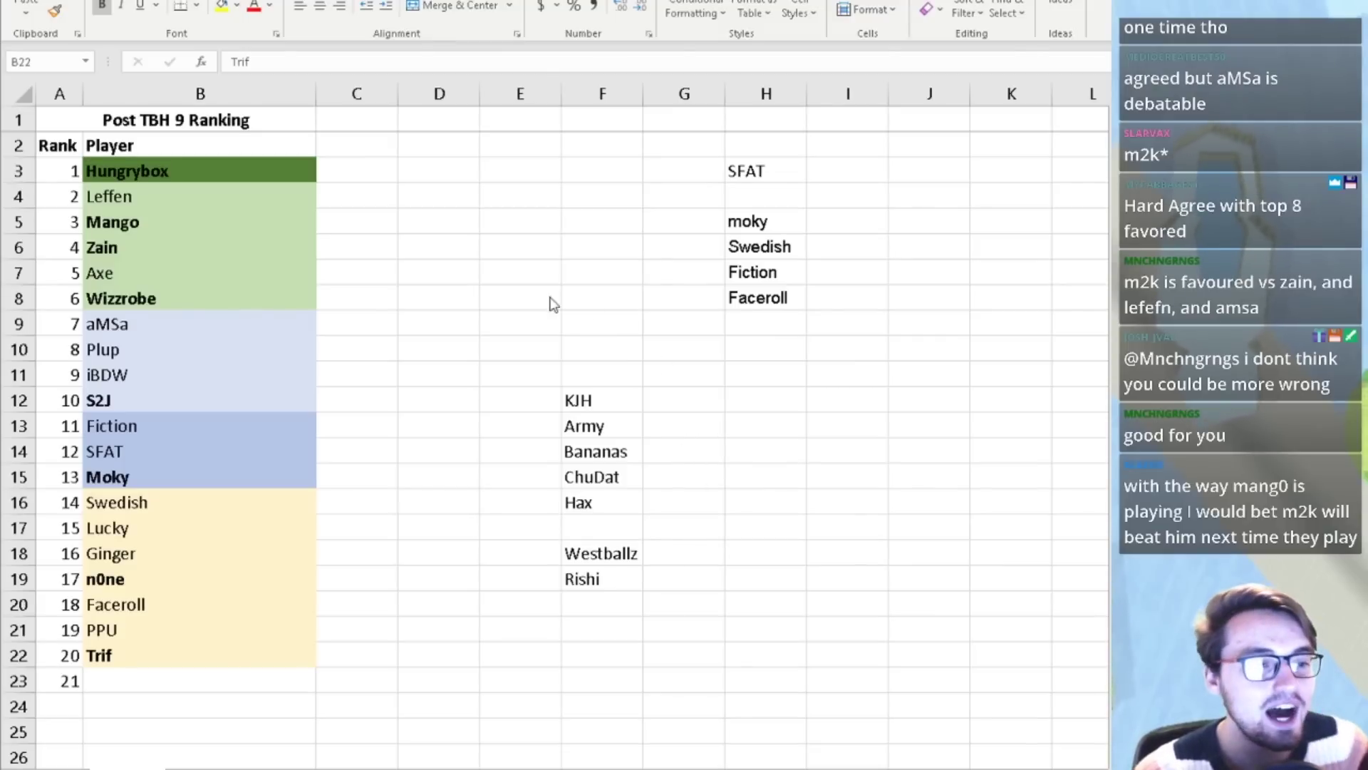
left_click_drag(186, 378, 207, 648)
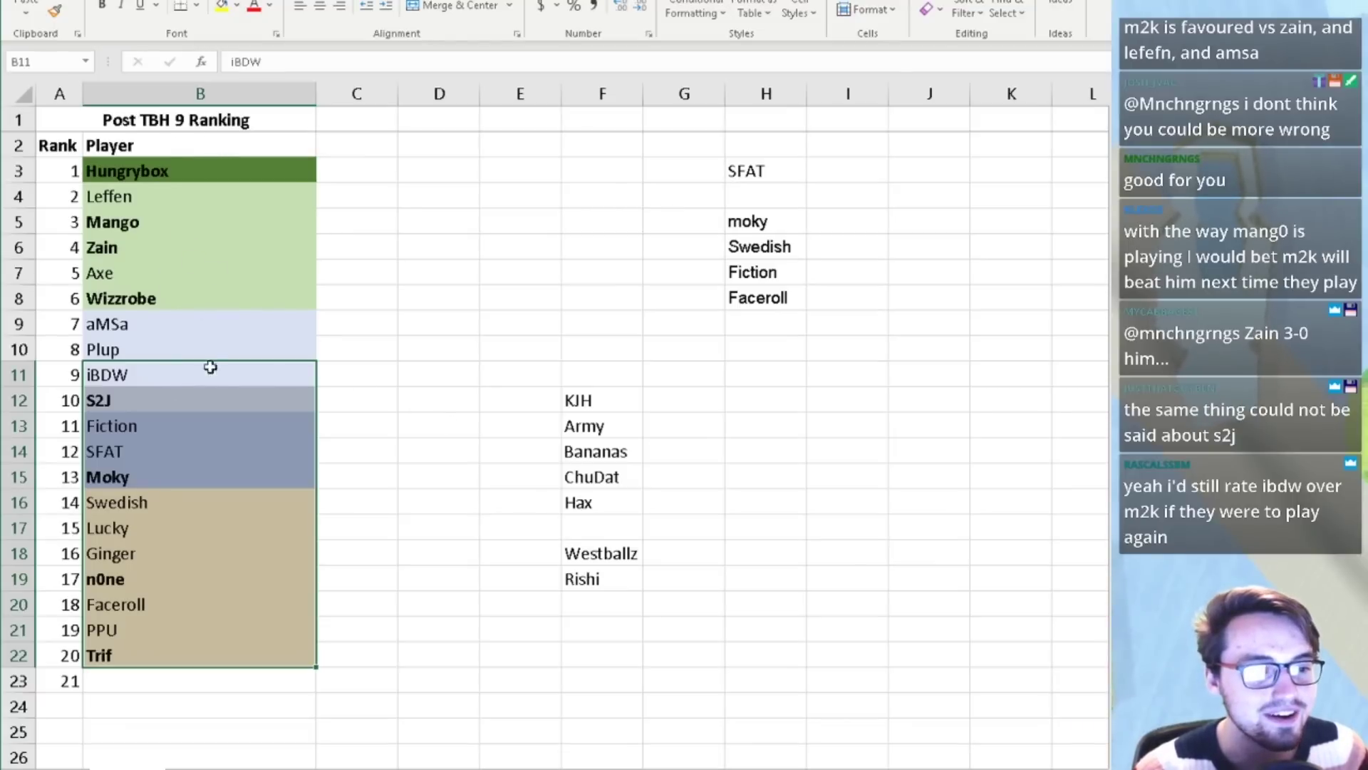
left_click(163, 300)
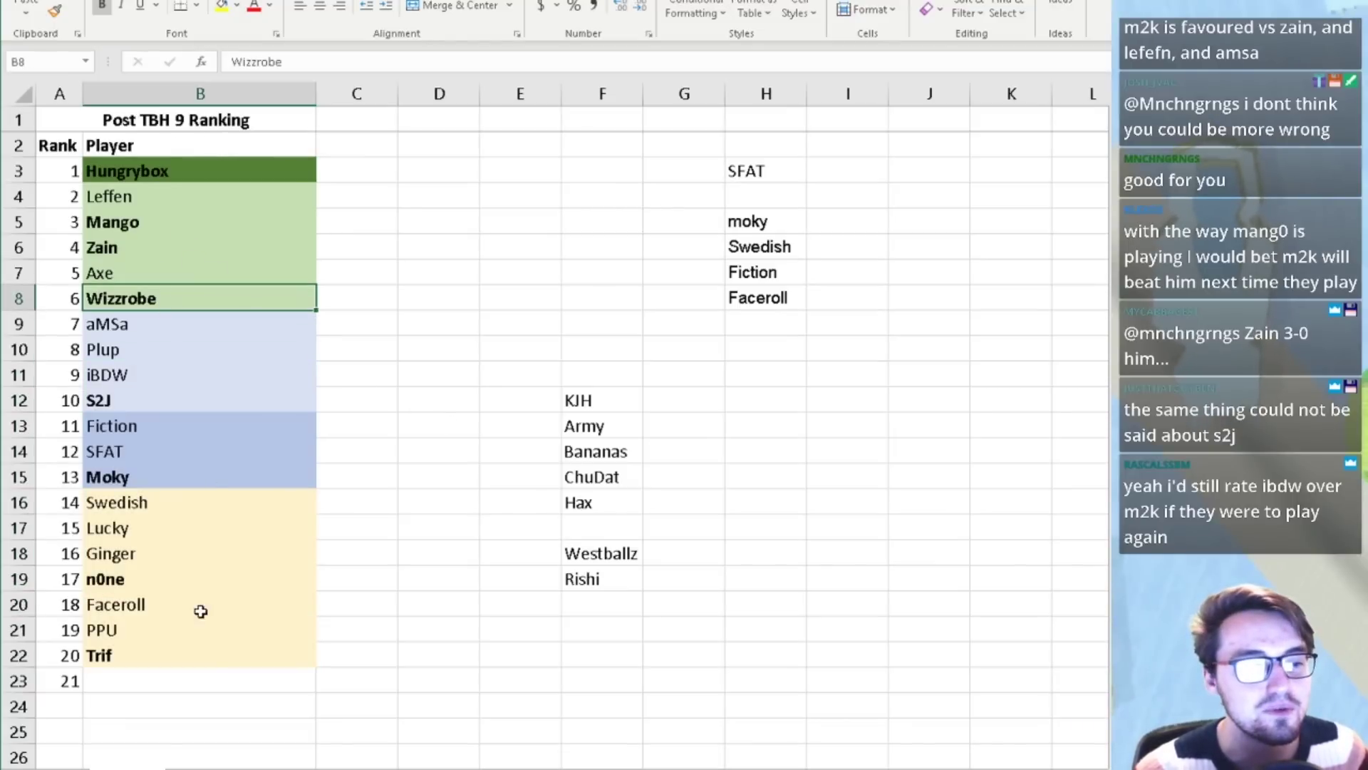
left_click_drag(159, 373, 202, 656)
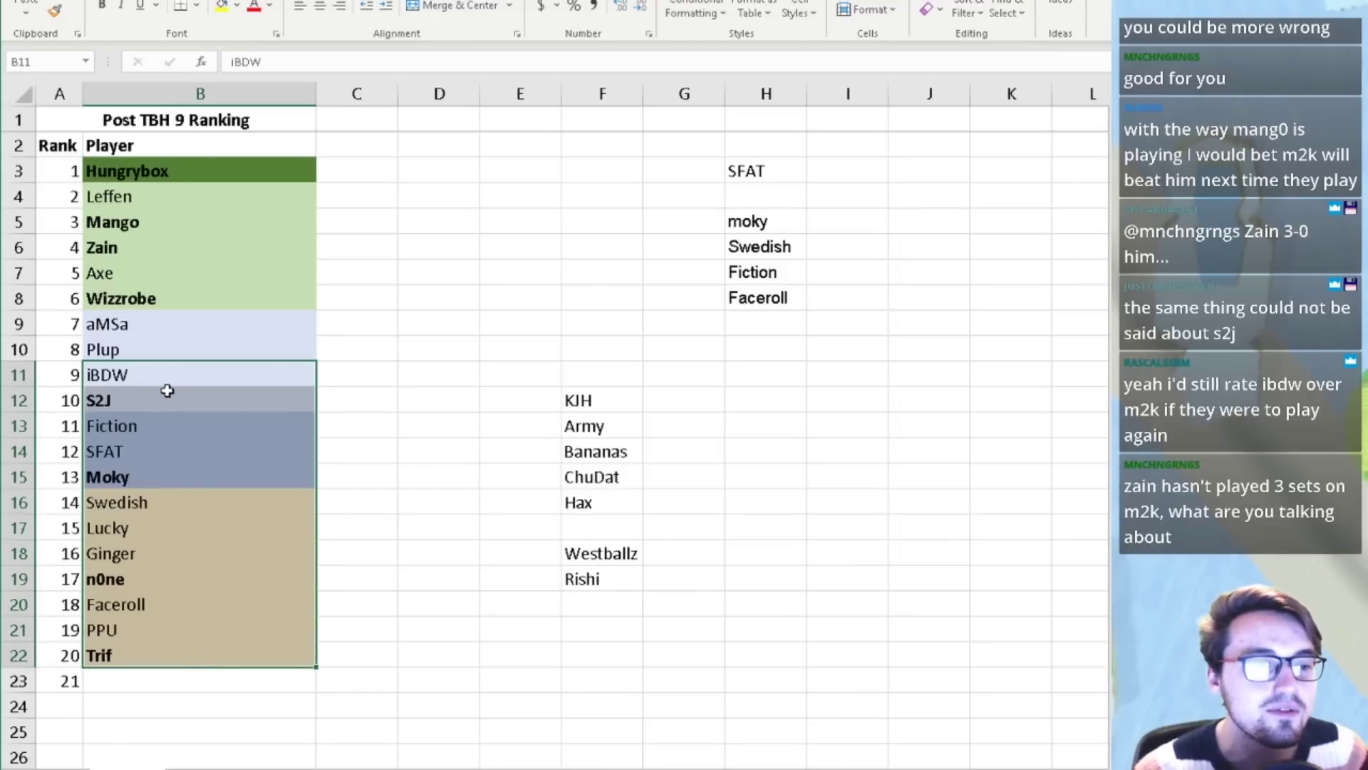
- Switch to the 2019 SSBM spreadsheet in Chrome to recheck Mew2King's records, and return to the Excel ranking
left_click(454, 769)
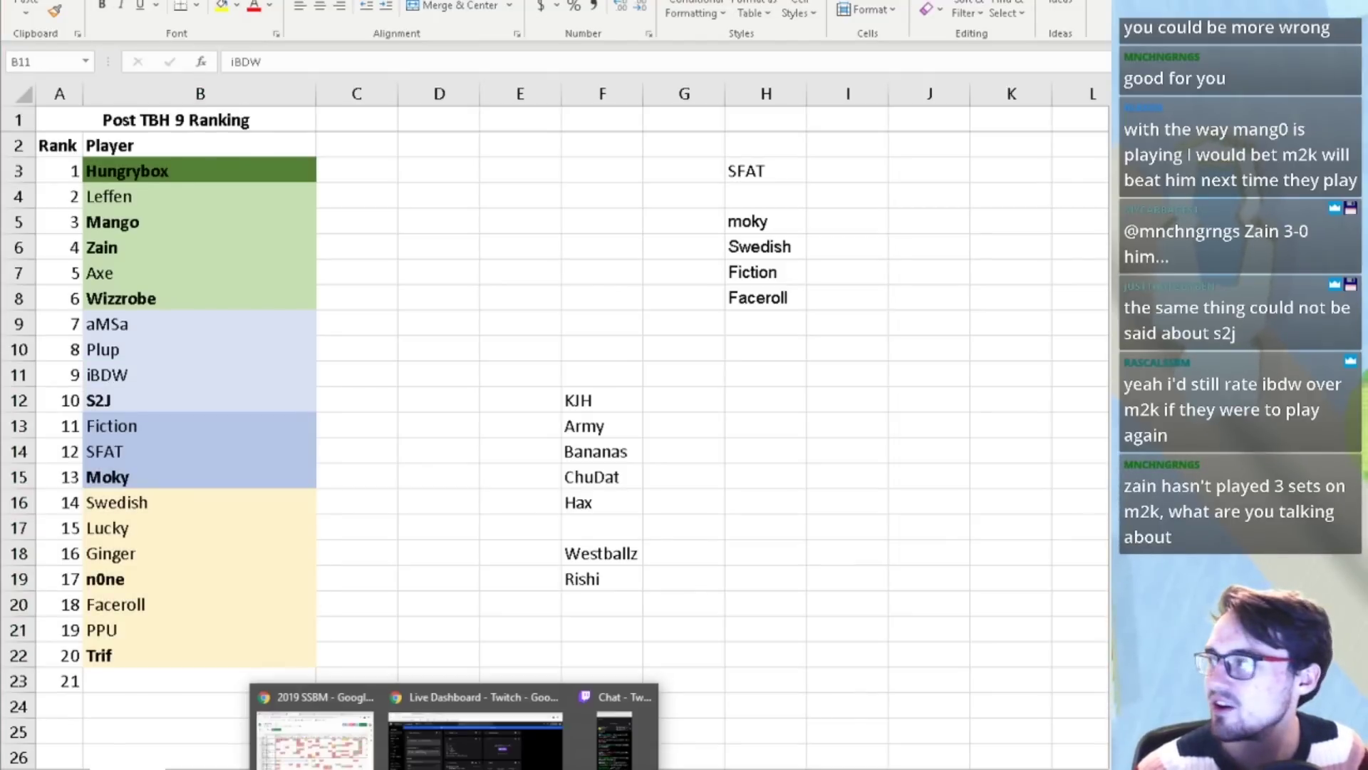
left_click(325, 759)
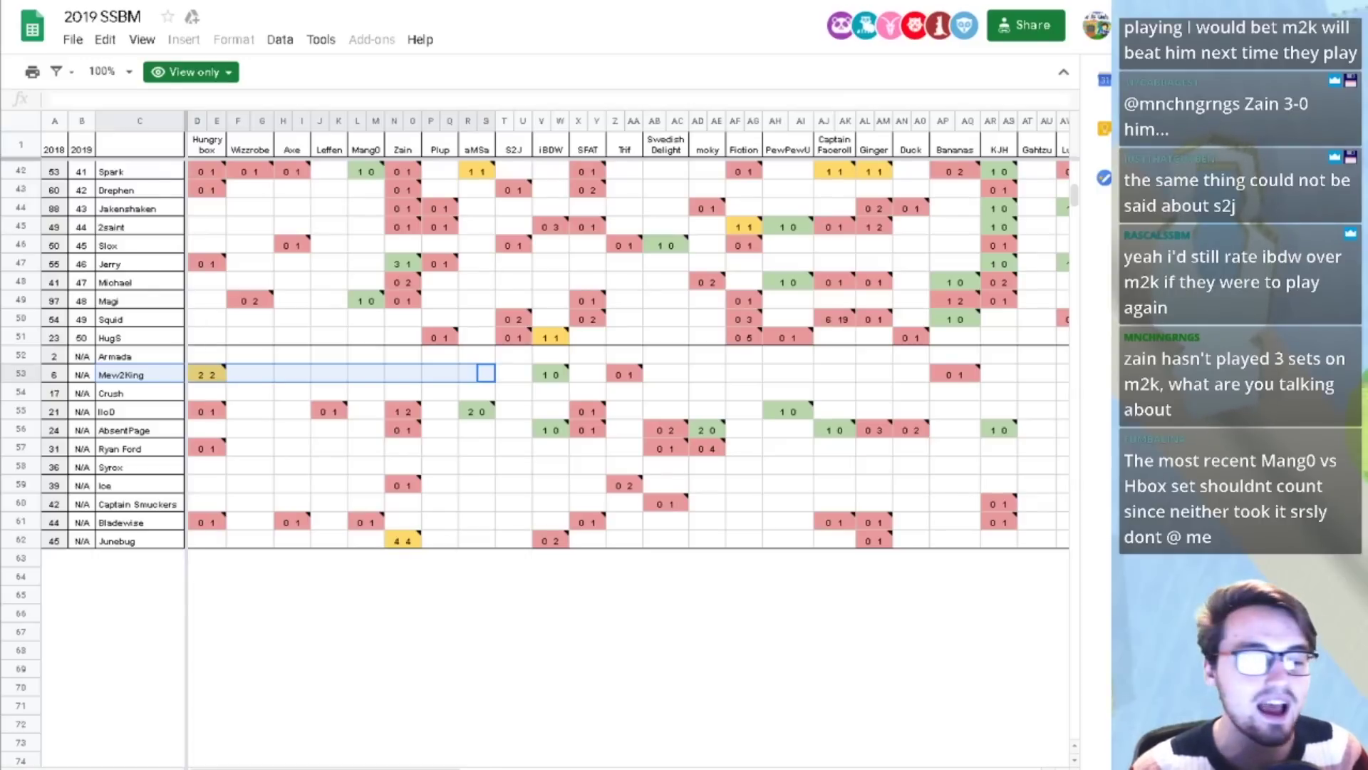
left_click(545, 766)
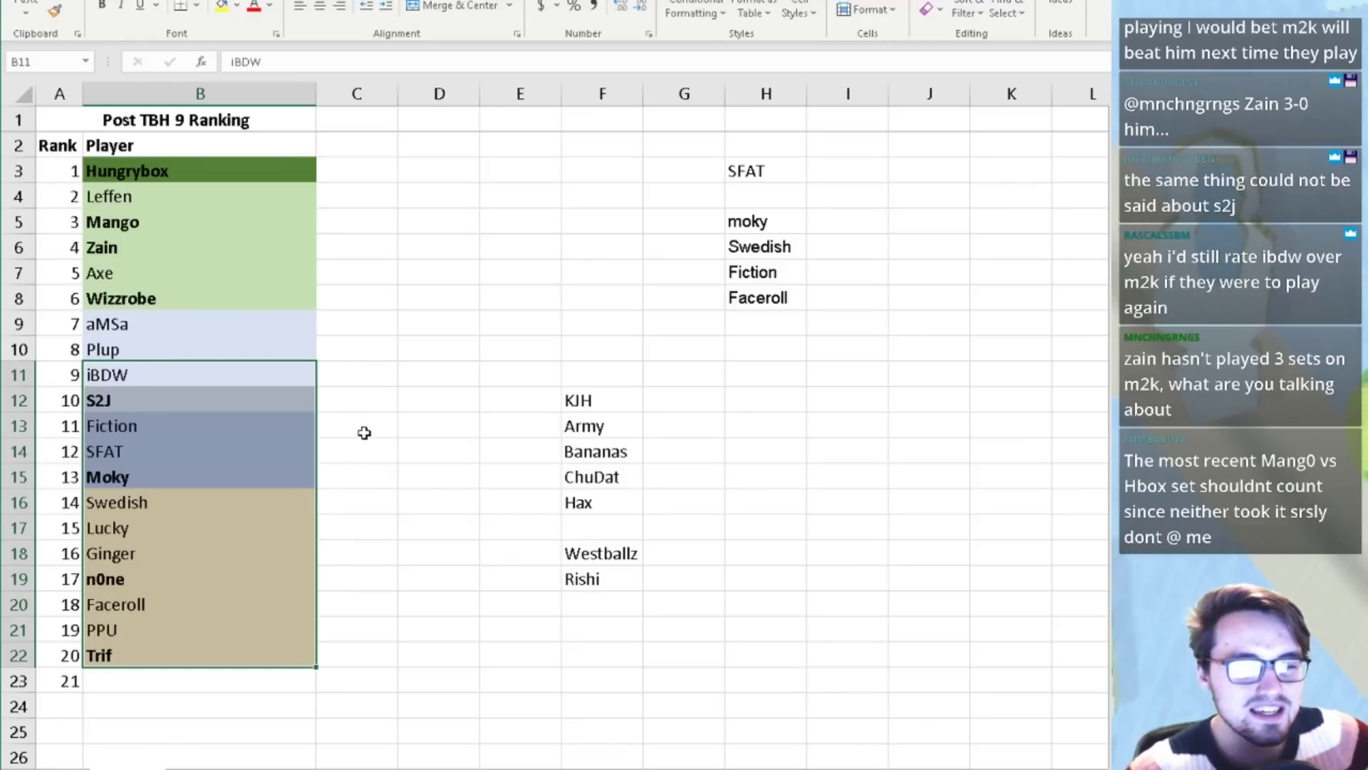
key("ctrl+v")
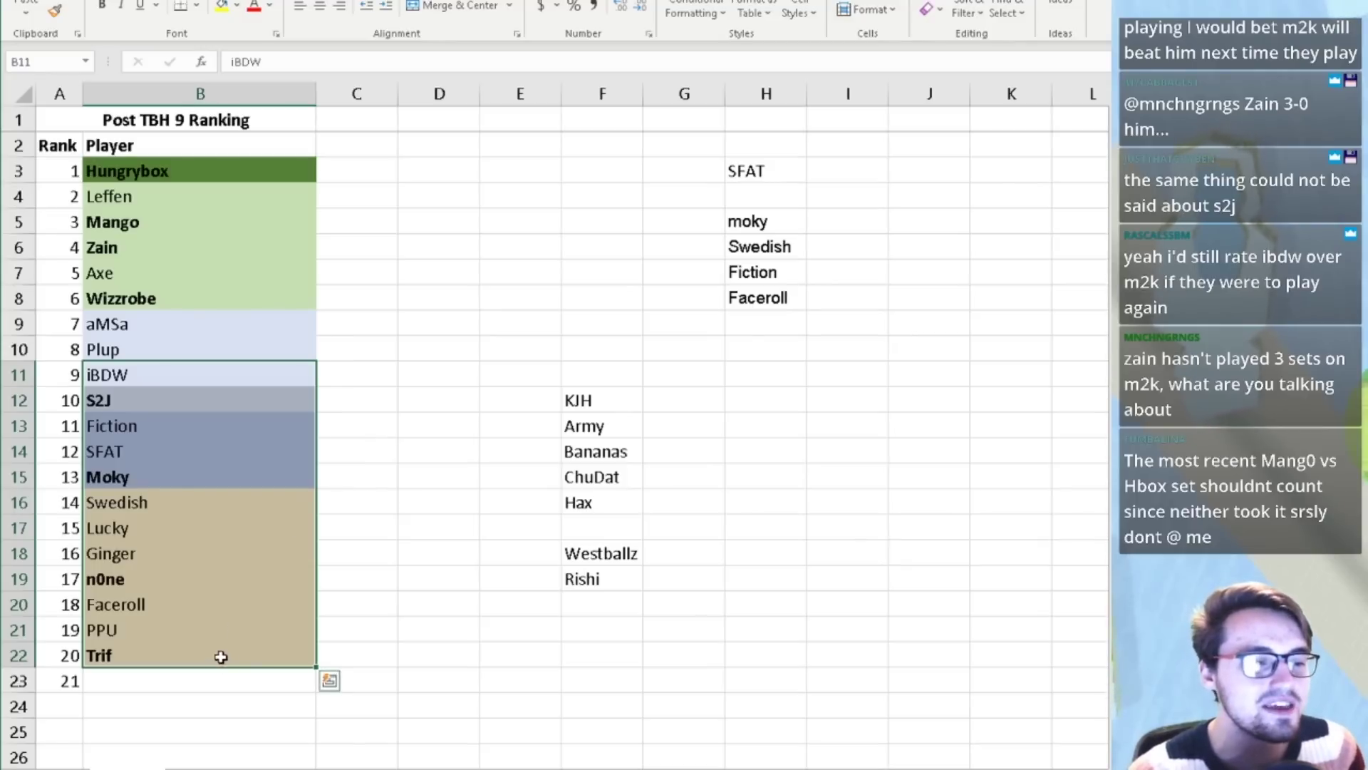
- Highlight the Swedish-to-Trif tier and the iBDW-to-Moky range in the ranking to compare possible positions for Mew2King
left_click(190, 630)
left_click_drag(229, 579, 214, 650)
left_click(214, 650)
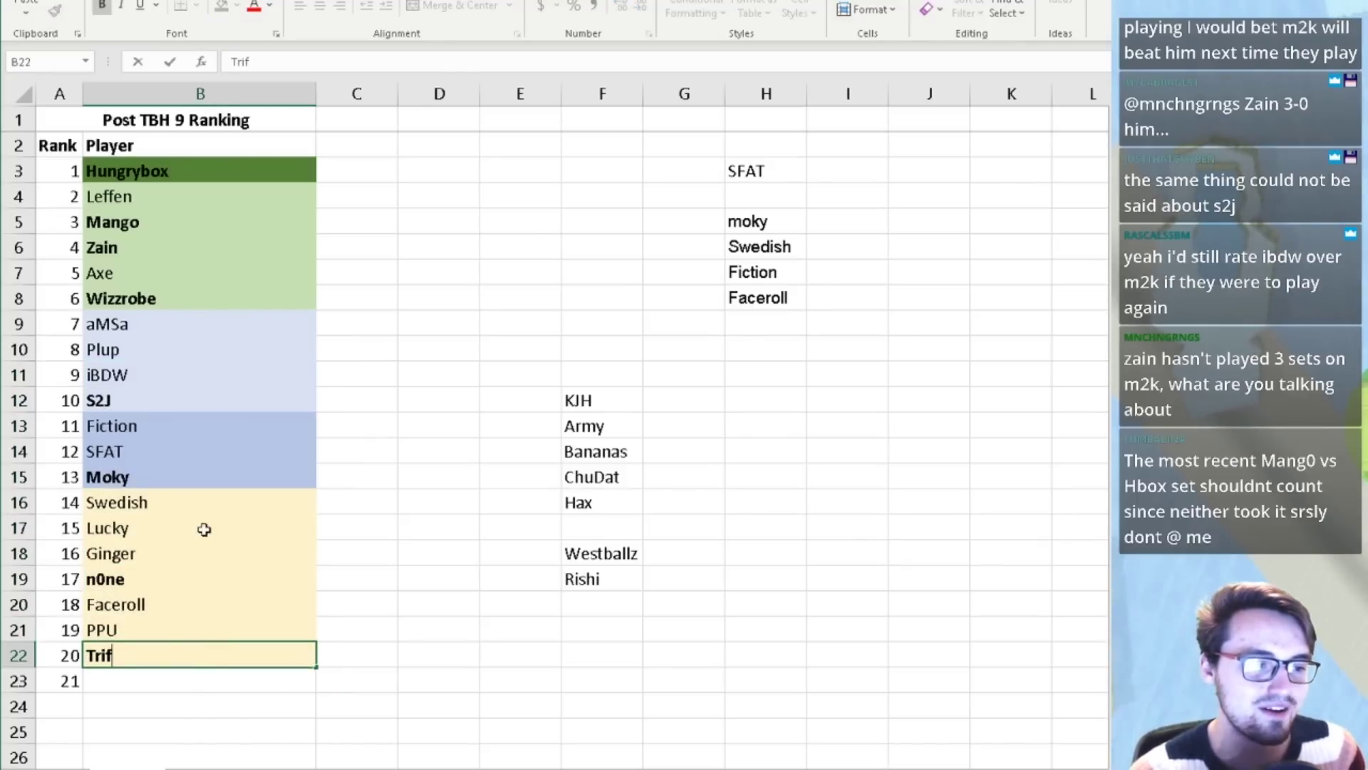
left_click(376, 613)
left_click_drag(242, 652, 244, 507)
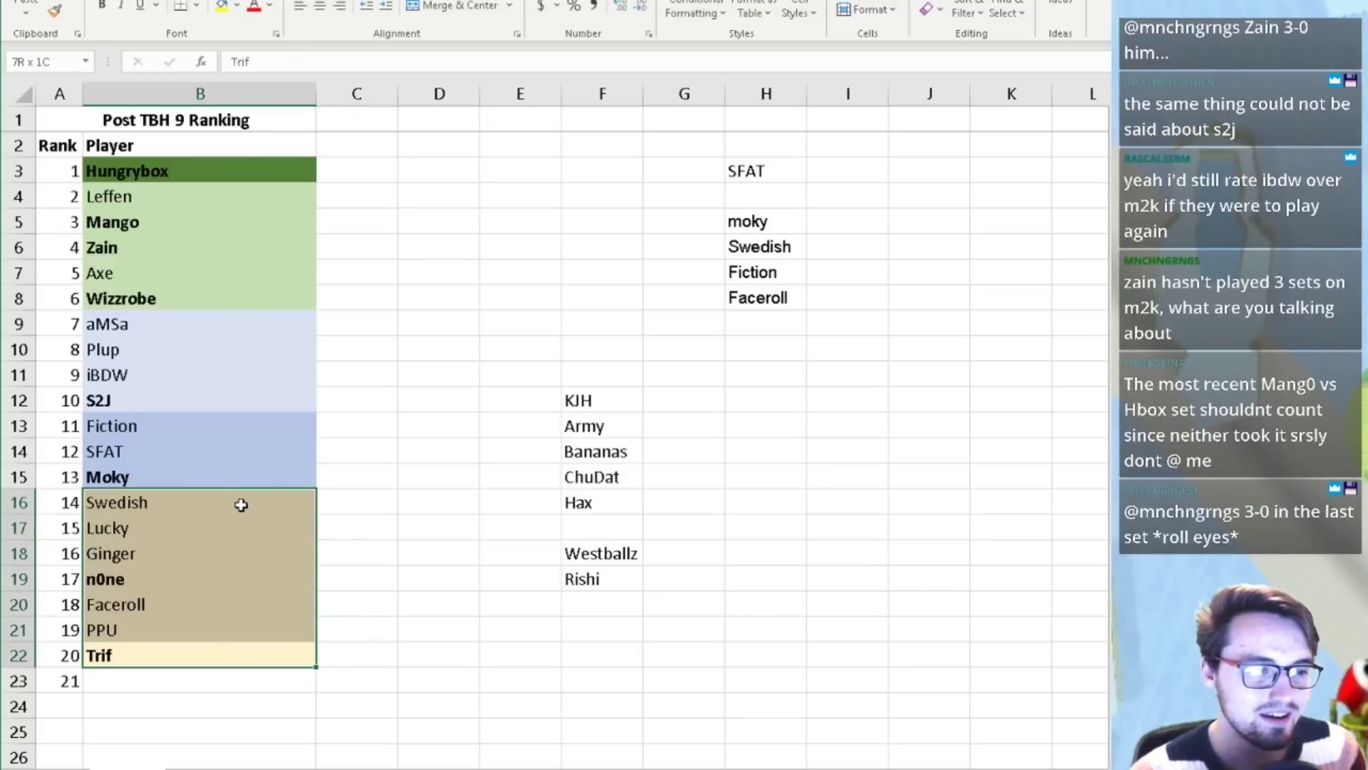
key("ctrl+v")
left_click_drag(189, 365, 172, 478)
key("ctrl+v")
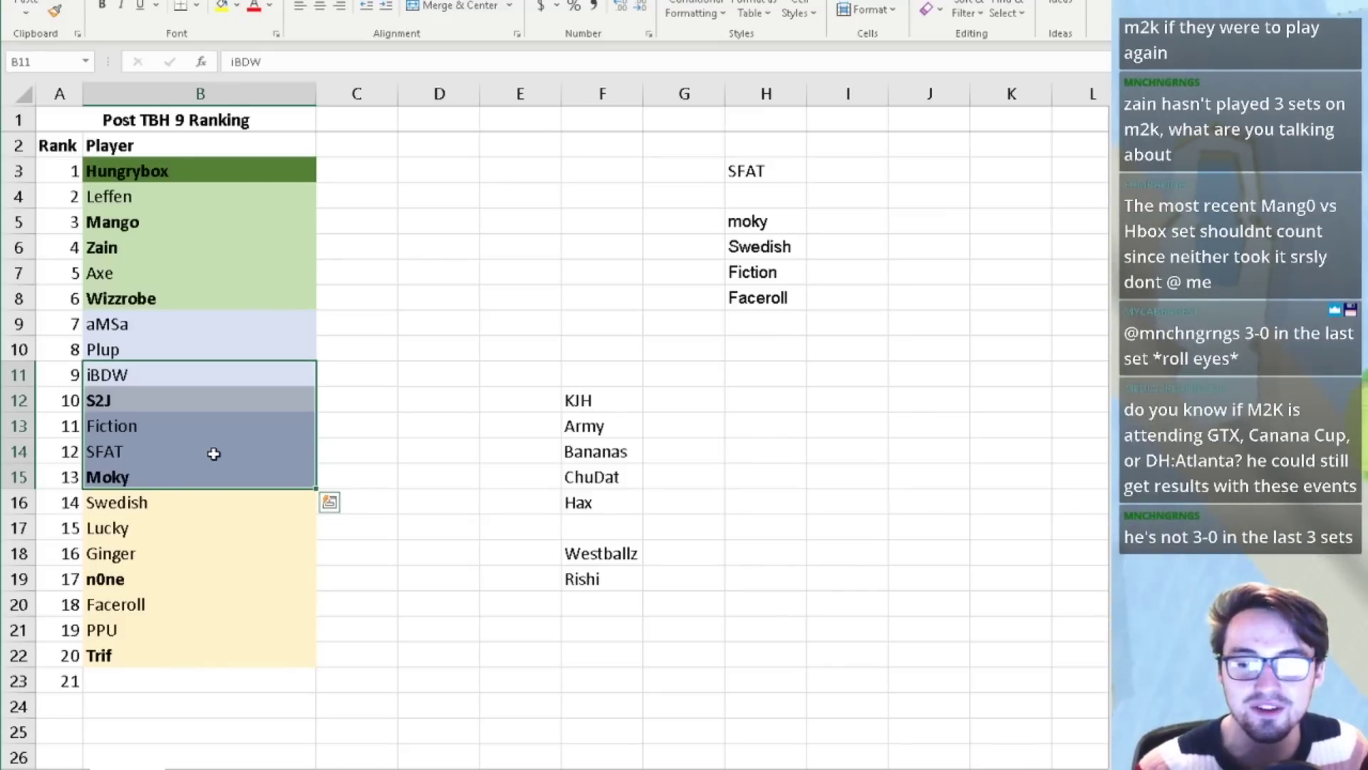
- Switch to the 2019 SSBM spreadsheet in Chrome and examine Mew2King's row, including the note on his record against Trif
left_click(454, 767)
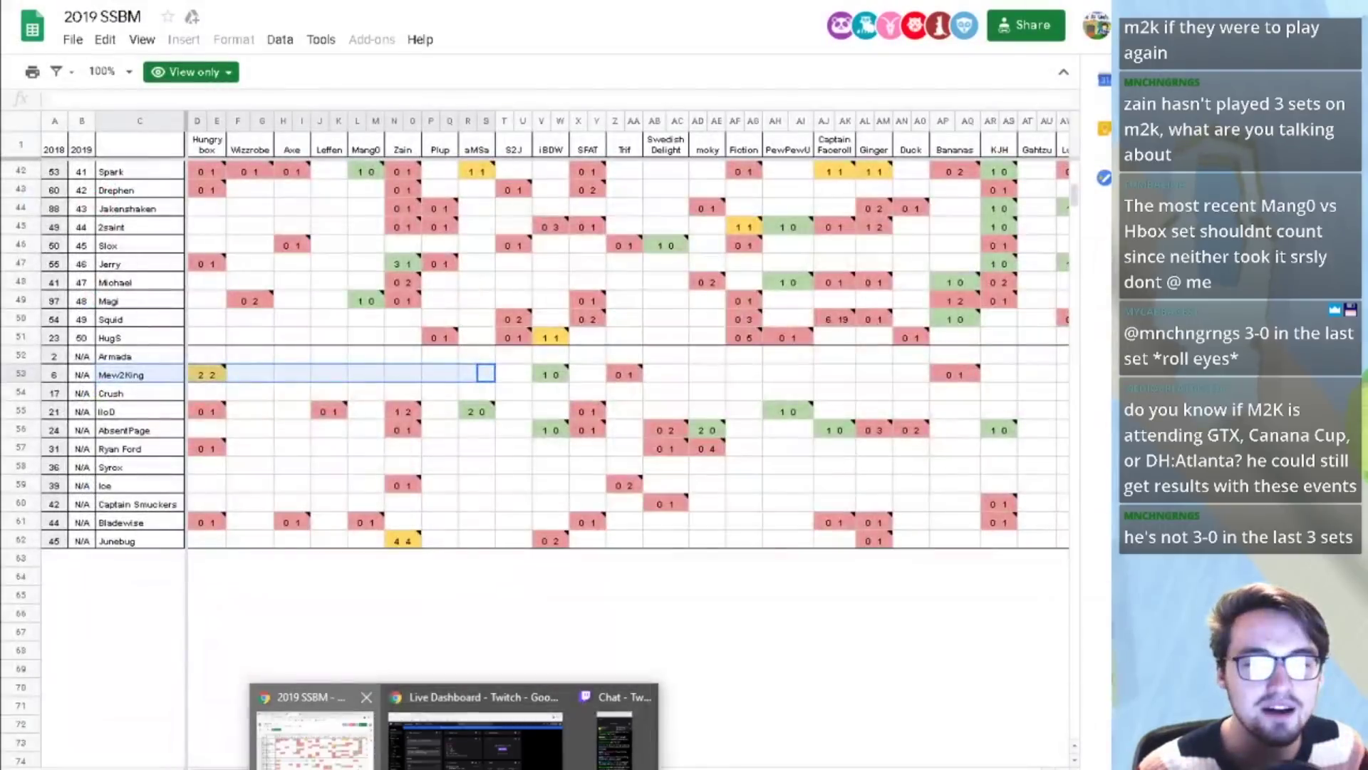
left_click(315, 738)
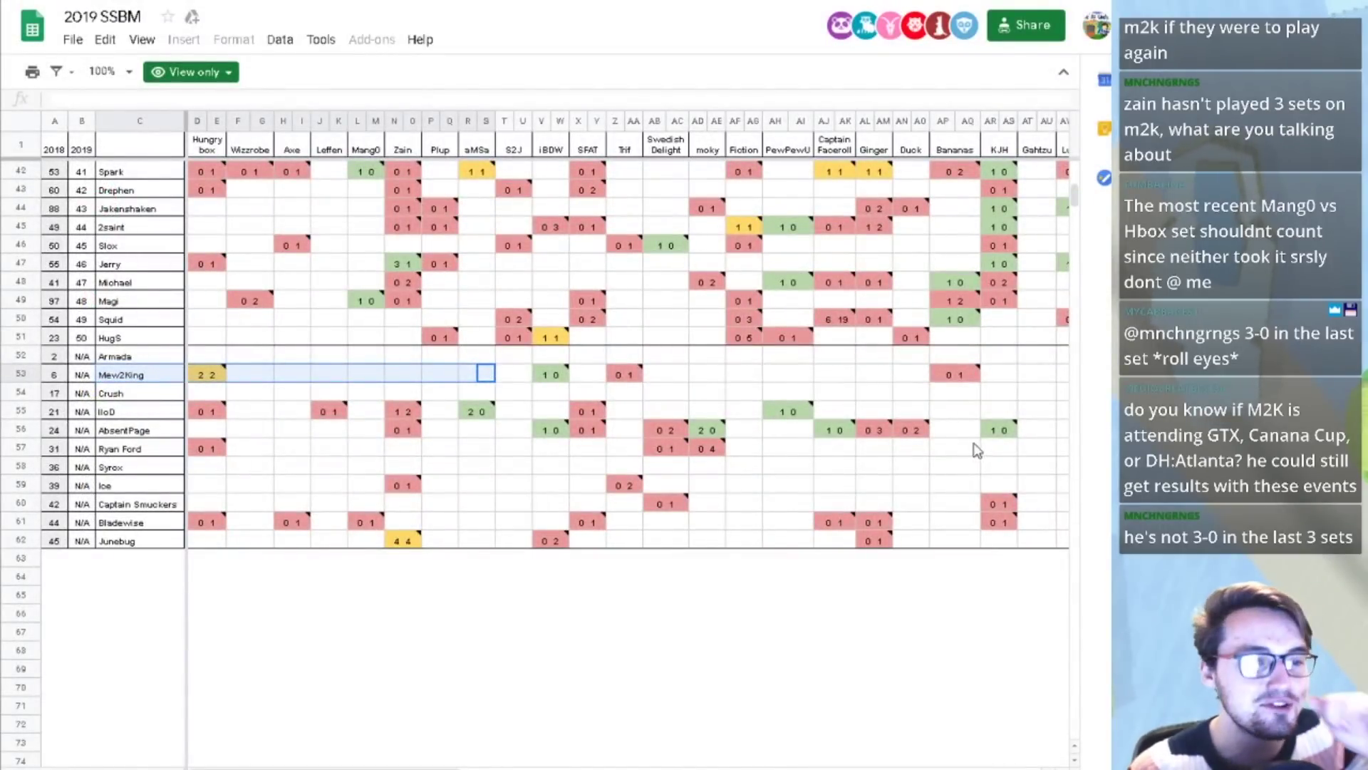
scroll(506, 477, "up", 3)
scroll(532, 485, "down", 3)
scroll(532, 484, "up", 2)
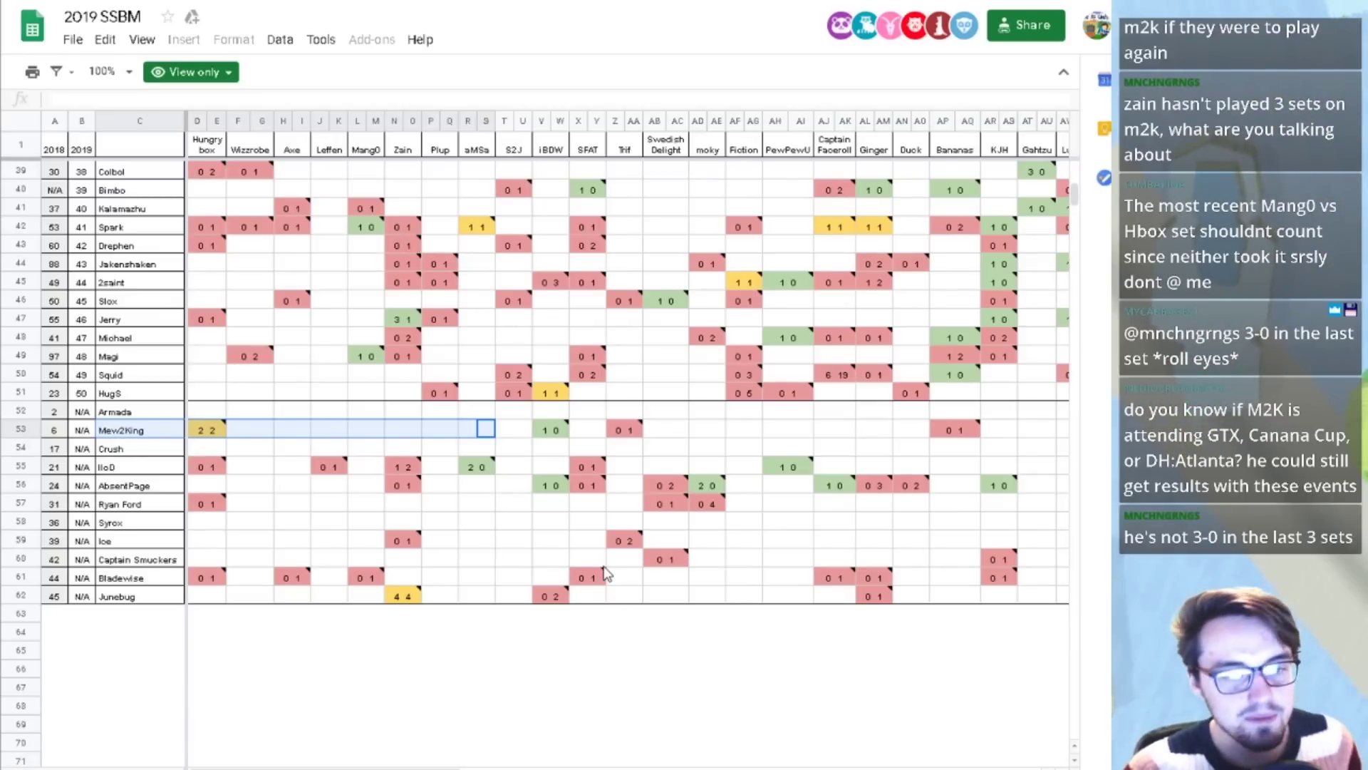
mouse_move(639, 428)
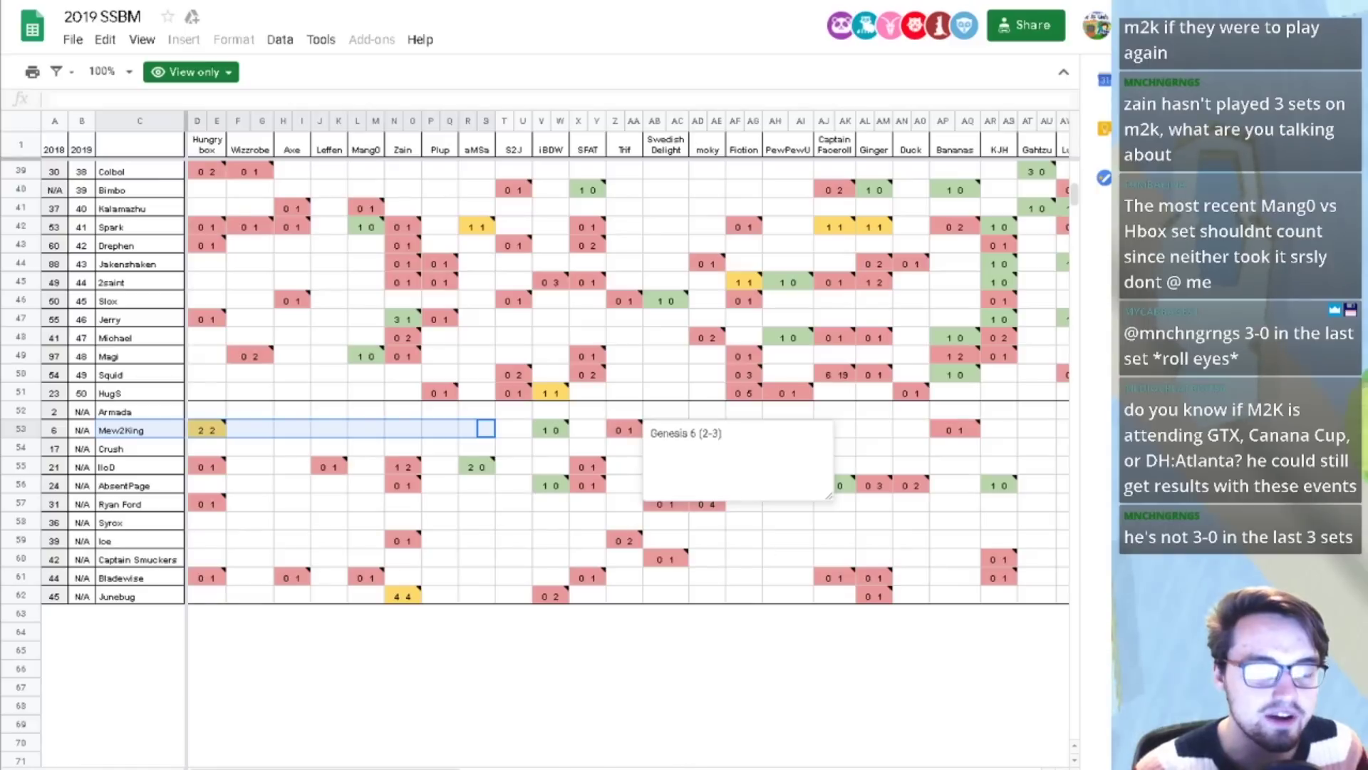
- Return to the Post TBH 9 Ranking in Excel and select SFAT, Plup and iBDW in turn to compare their positions
left_click_drag(426, 767, 355, 736)
key("alt+Tab")
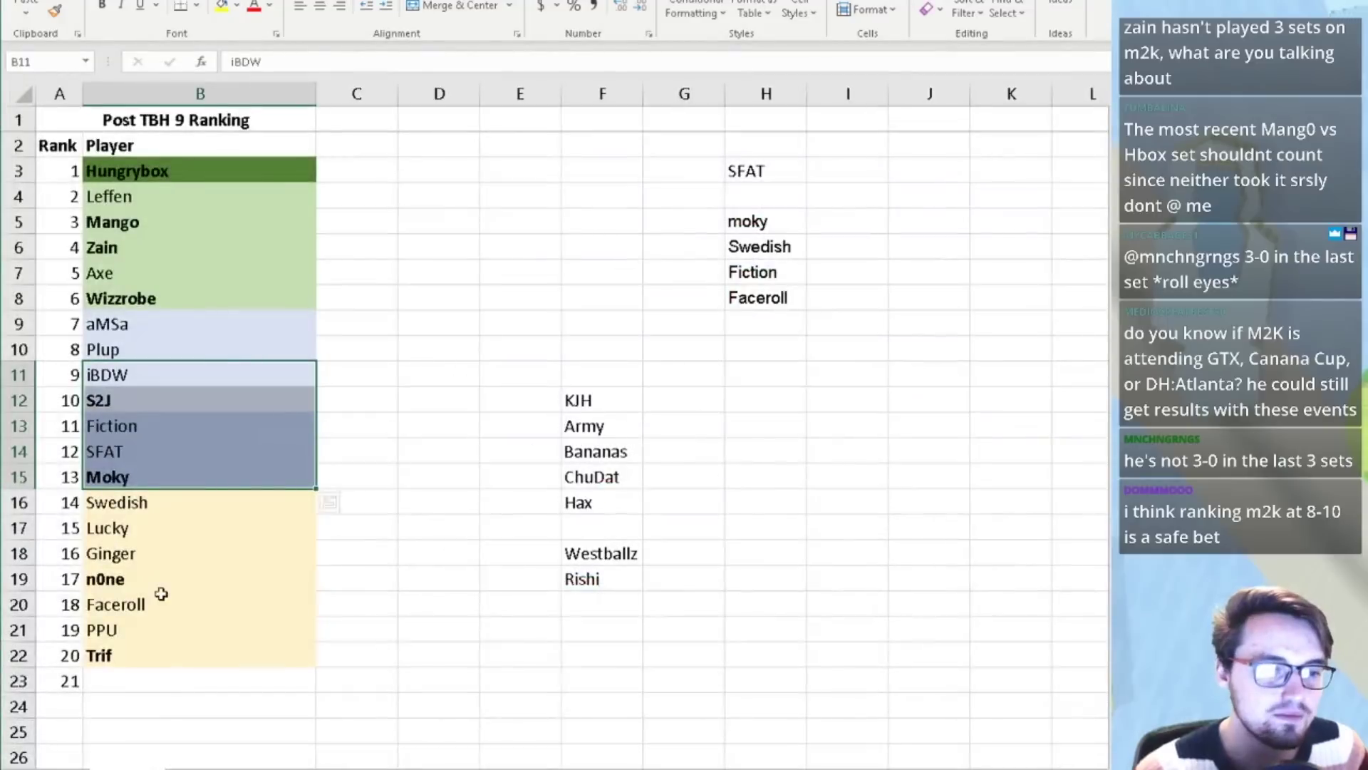
left_click(186, 449)
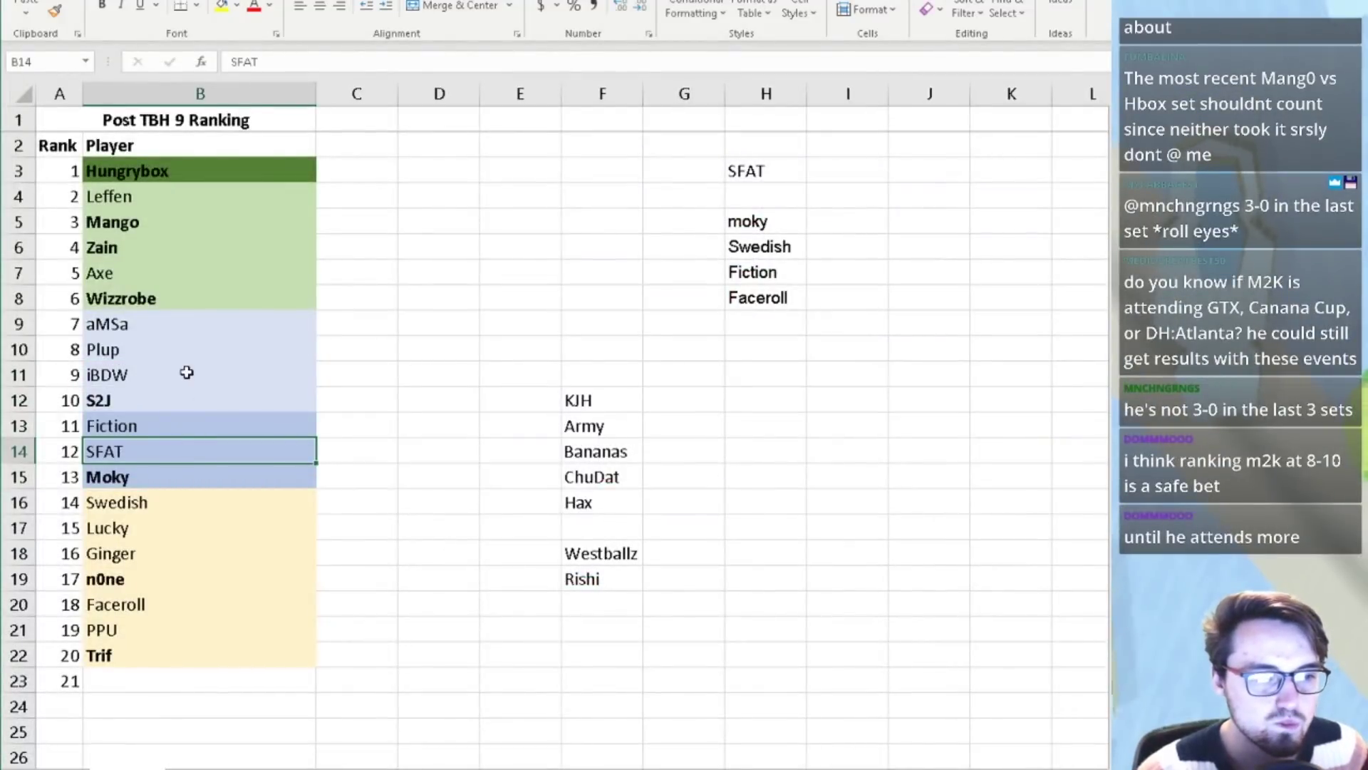
left_click(170, 358)
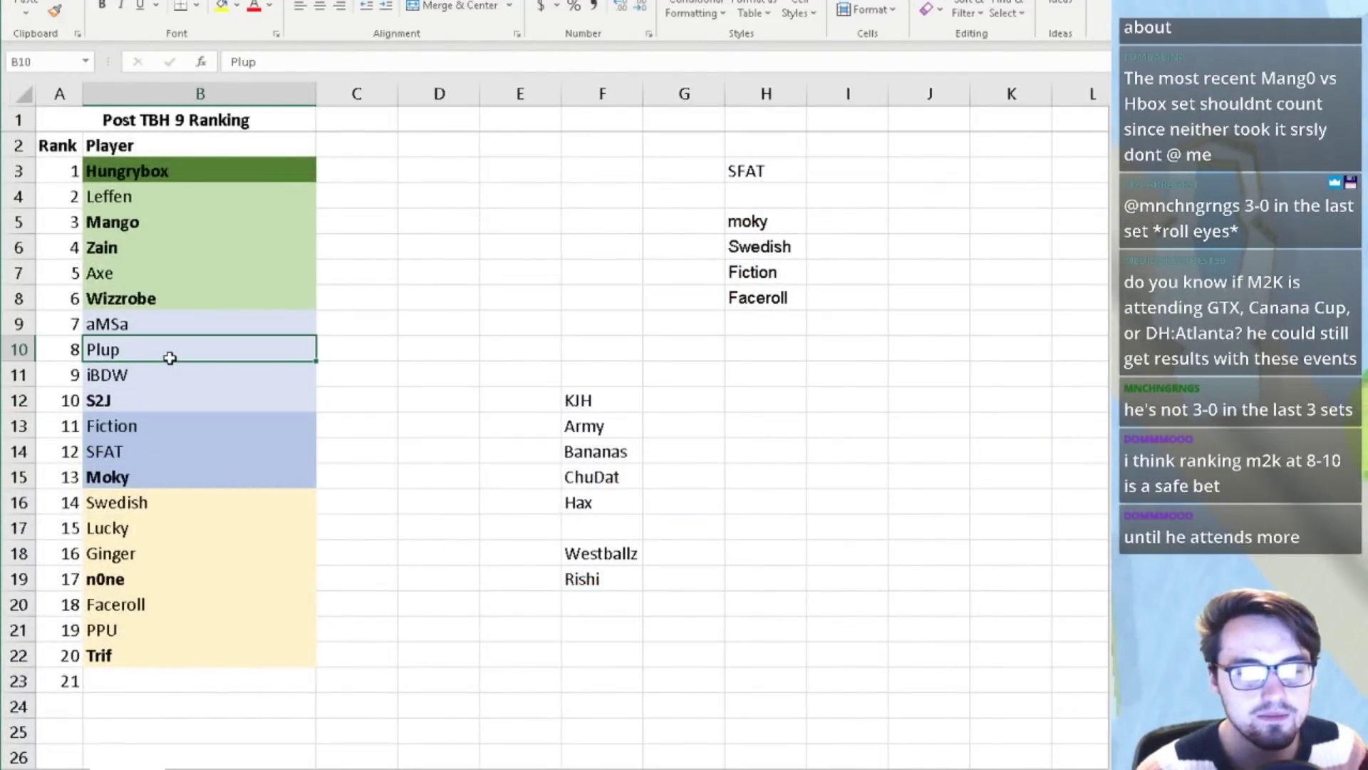
left_click(146, 383)
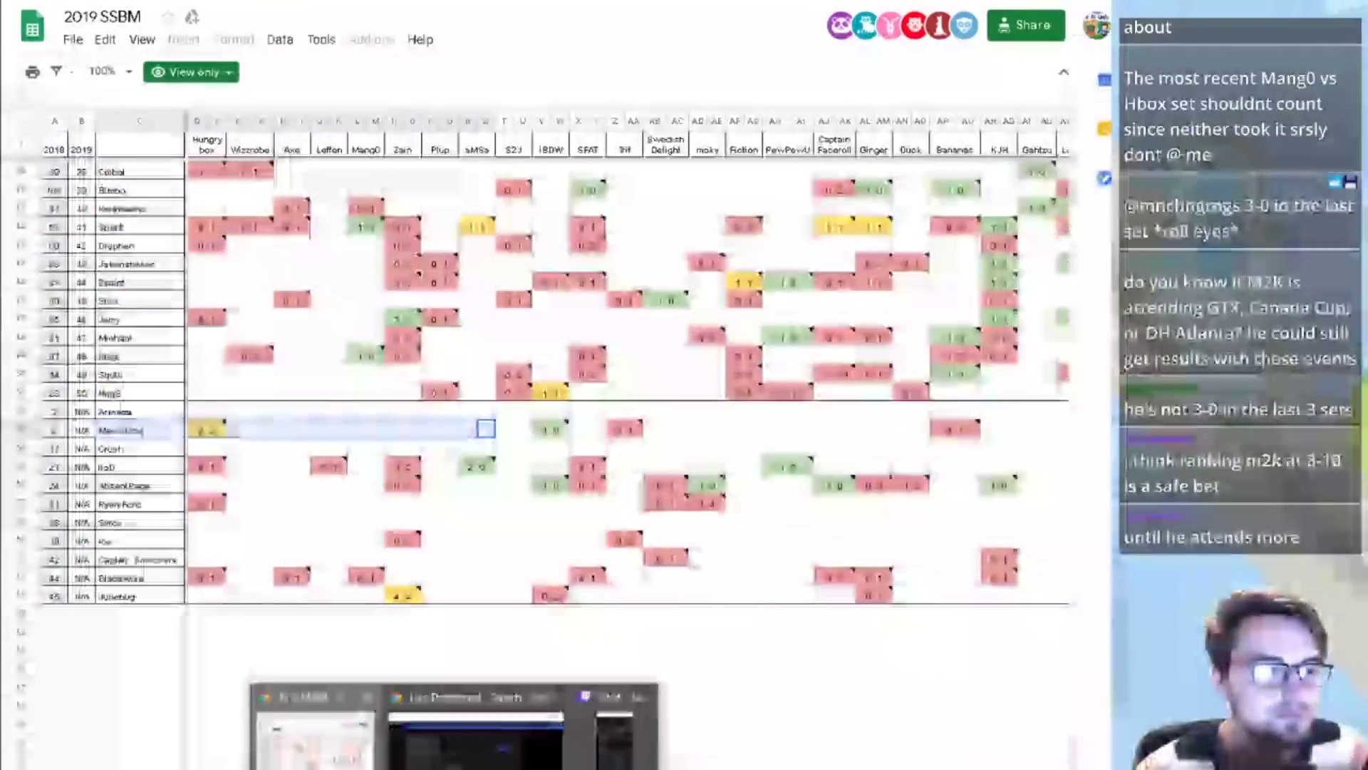
- Switch to the 2019 SSBM spreadsheet in Chrome and highlight iBDW's row to examine his head-to-head records and set notes
left_click(313, 734)
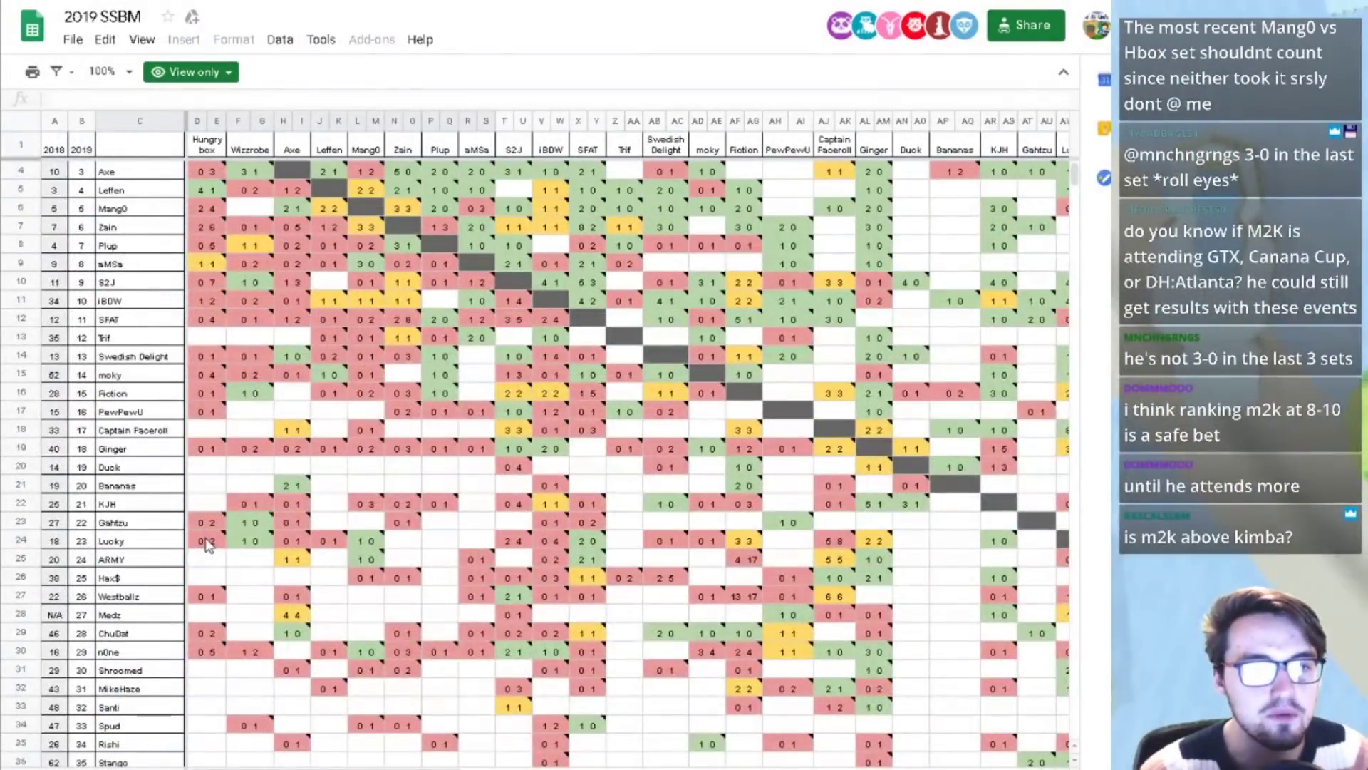
scroll(207, 543, "up", 1)
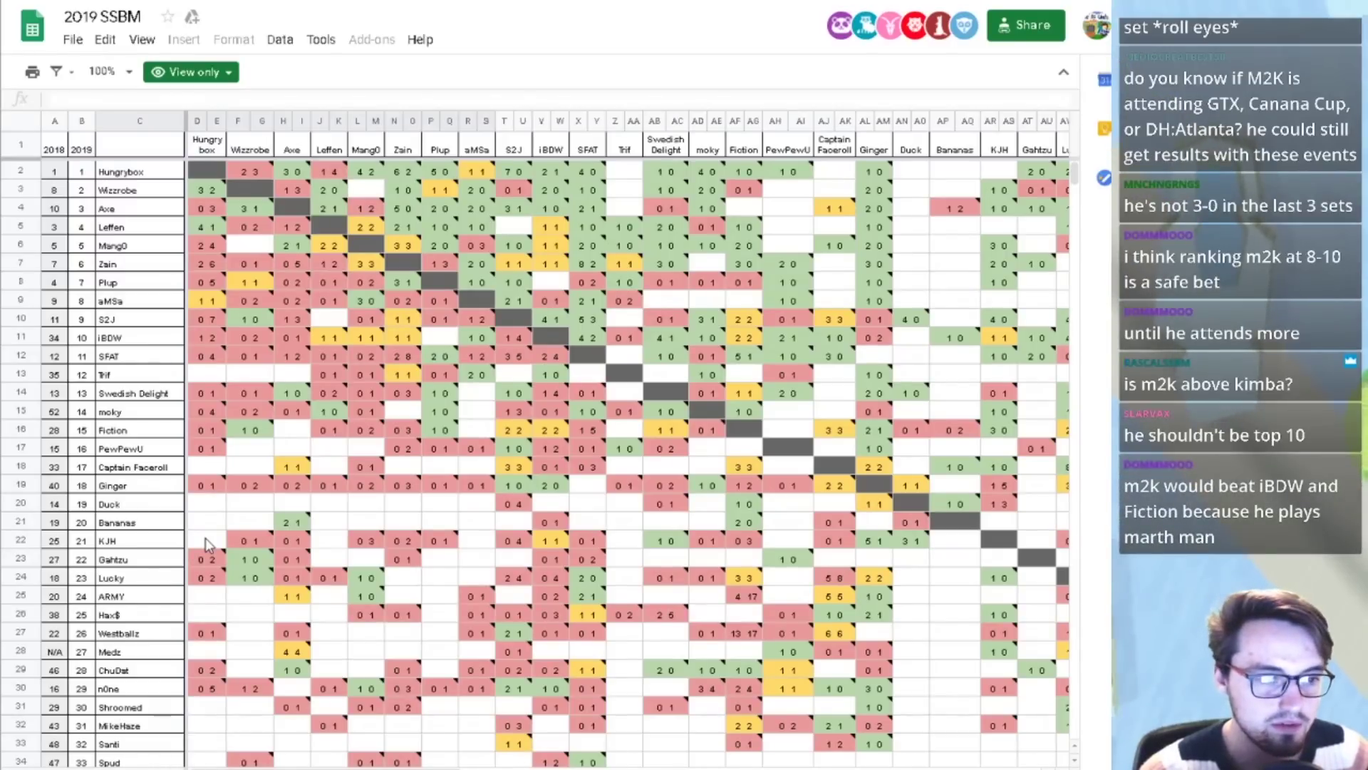
left_click(27, 338)
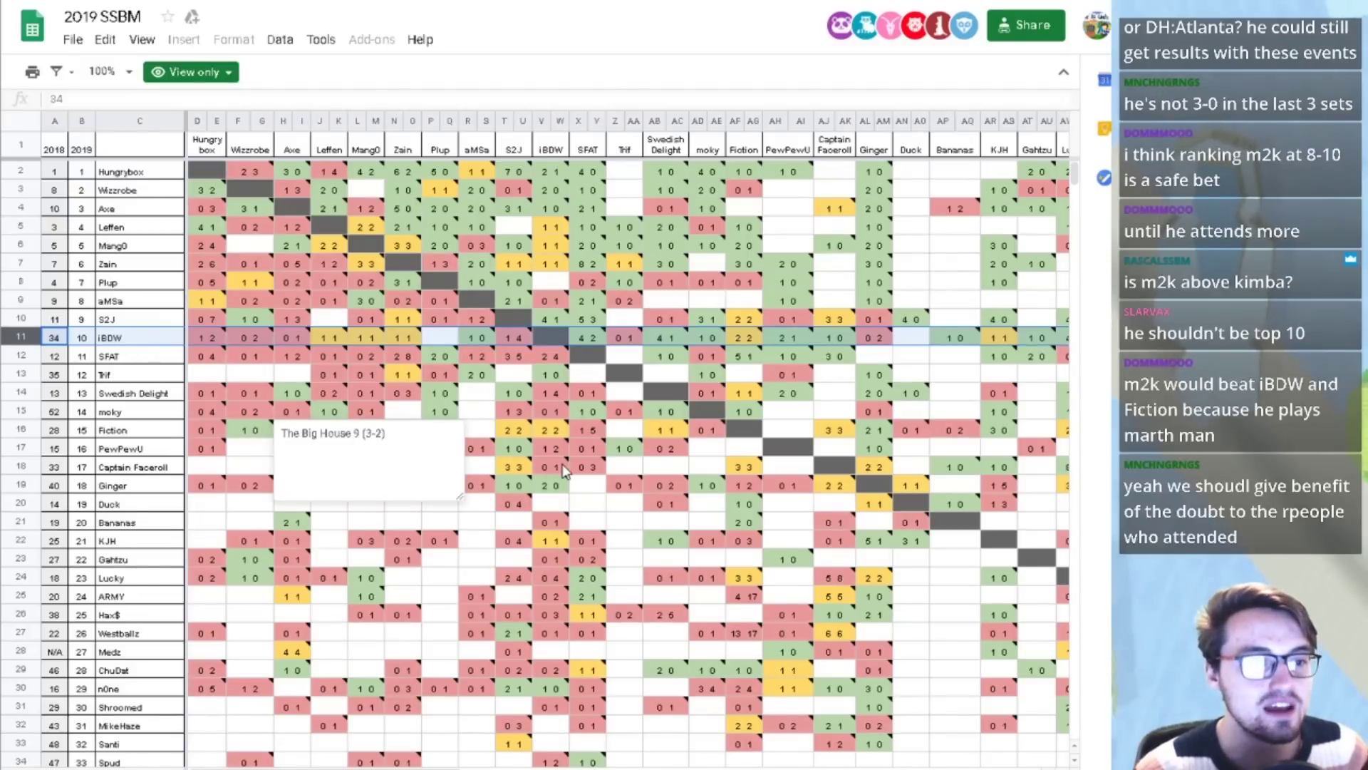
mouse_move(563, 468)
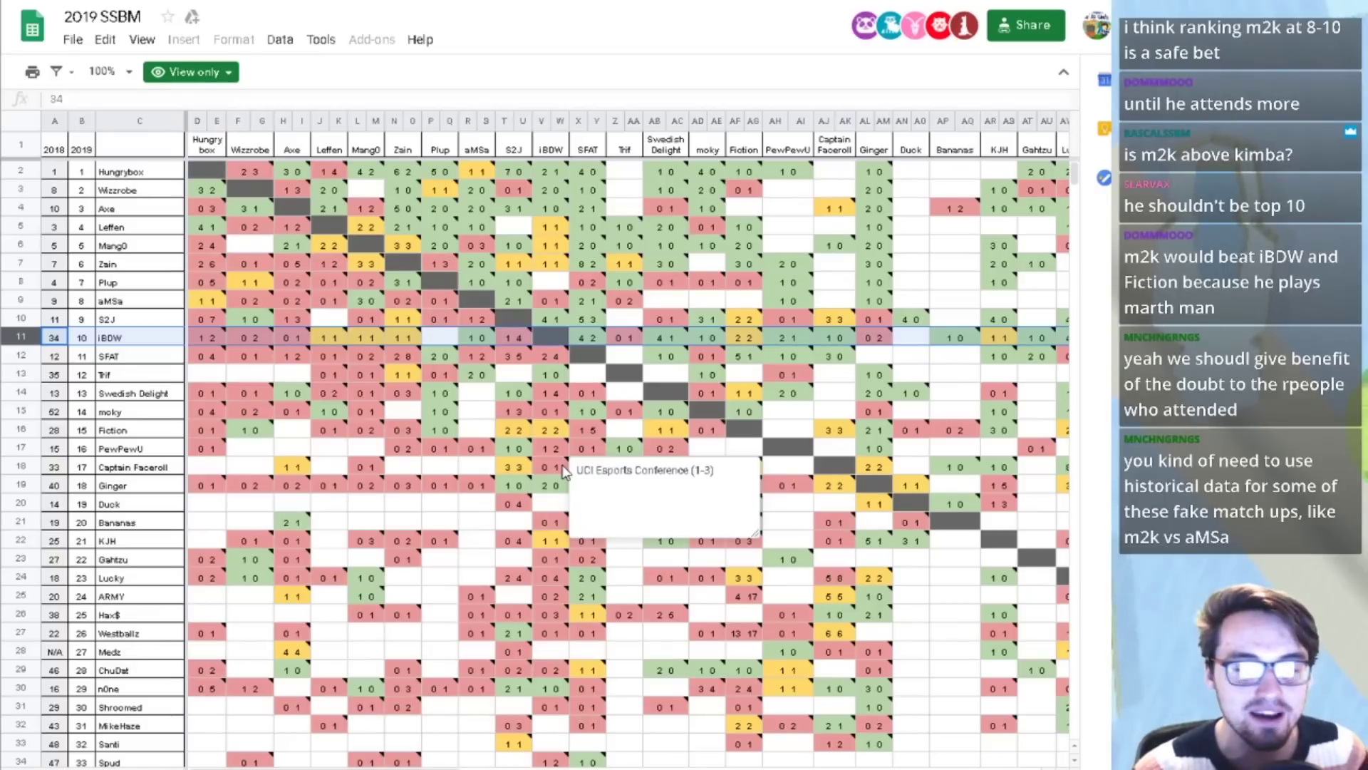
mouse_move(563, 331)
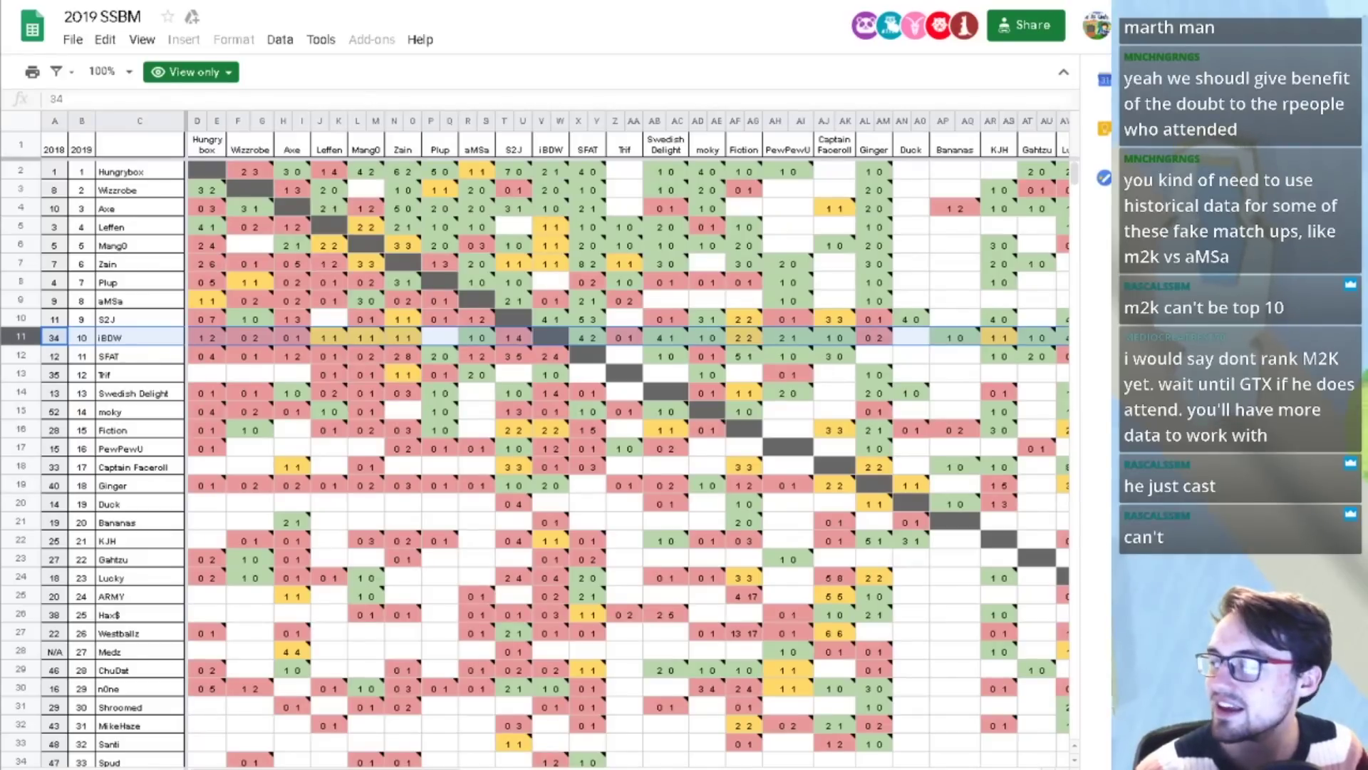
- Highlight Wizzrobe's row and Mew2King's row in the 2019 SSBM spreadsheet to compare their head-to-head records
left_click(376, 195)
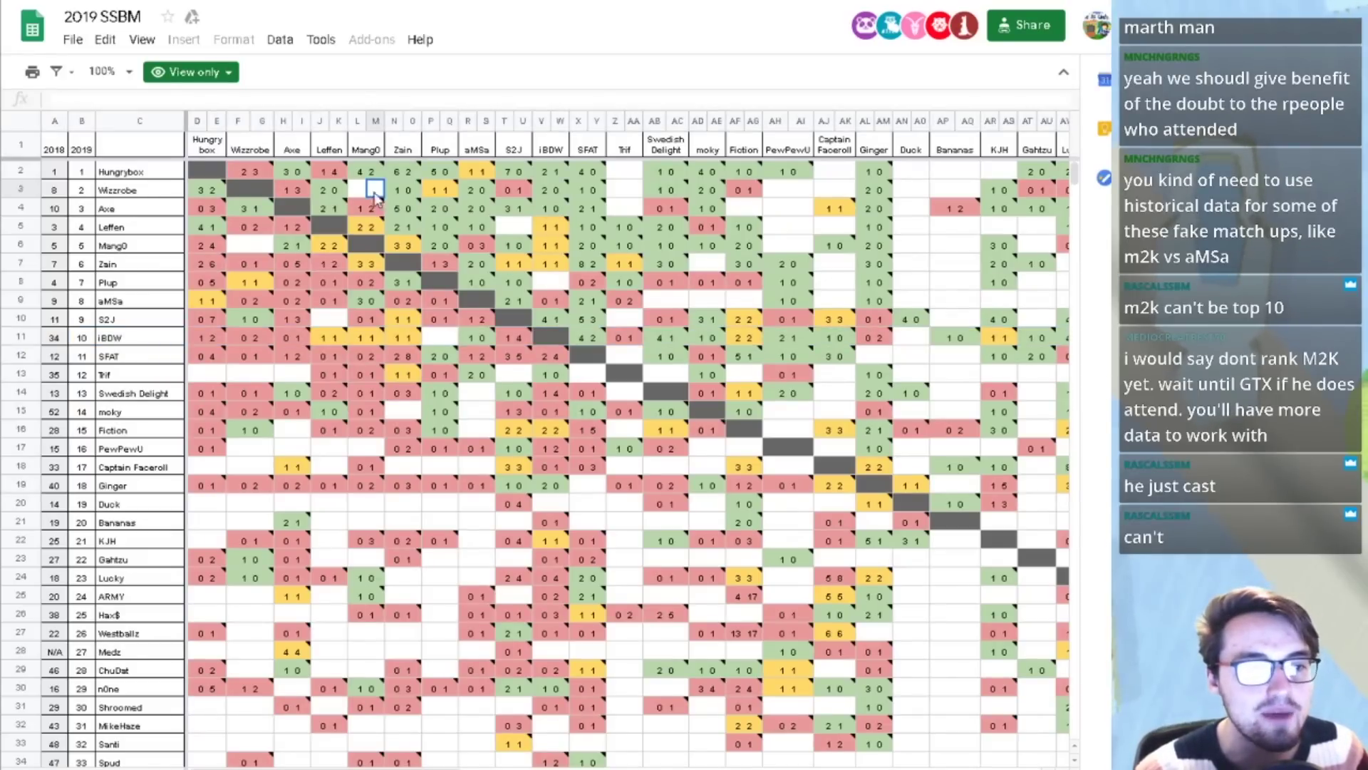
left_click(16, 196)
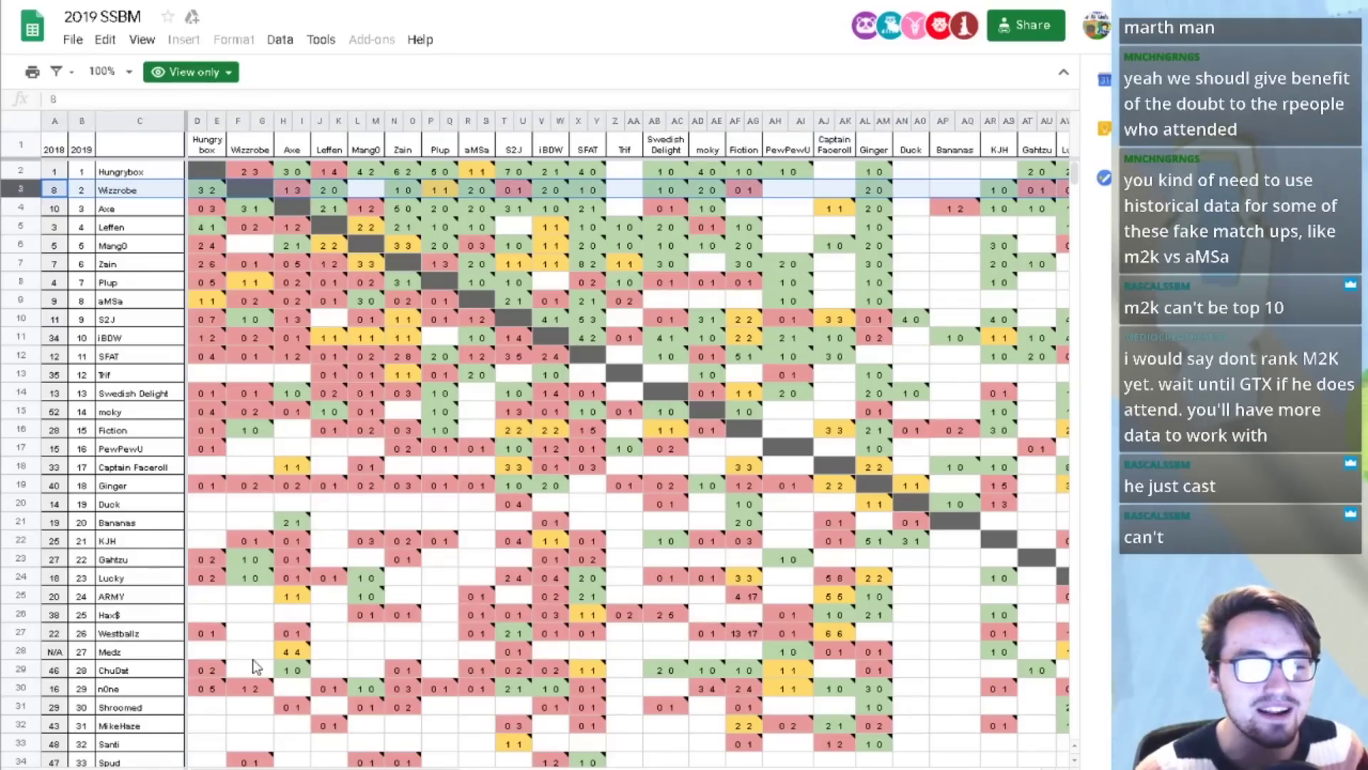
scroll(261, 591, "down", 2)
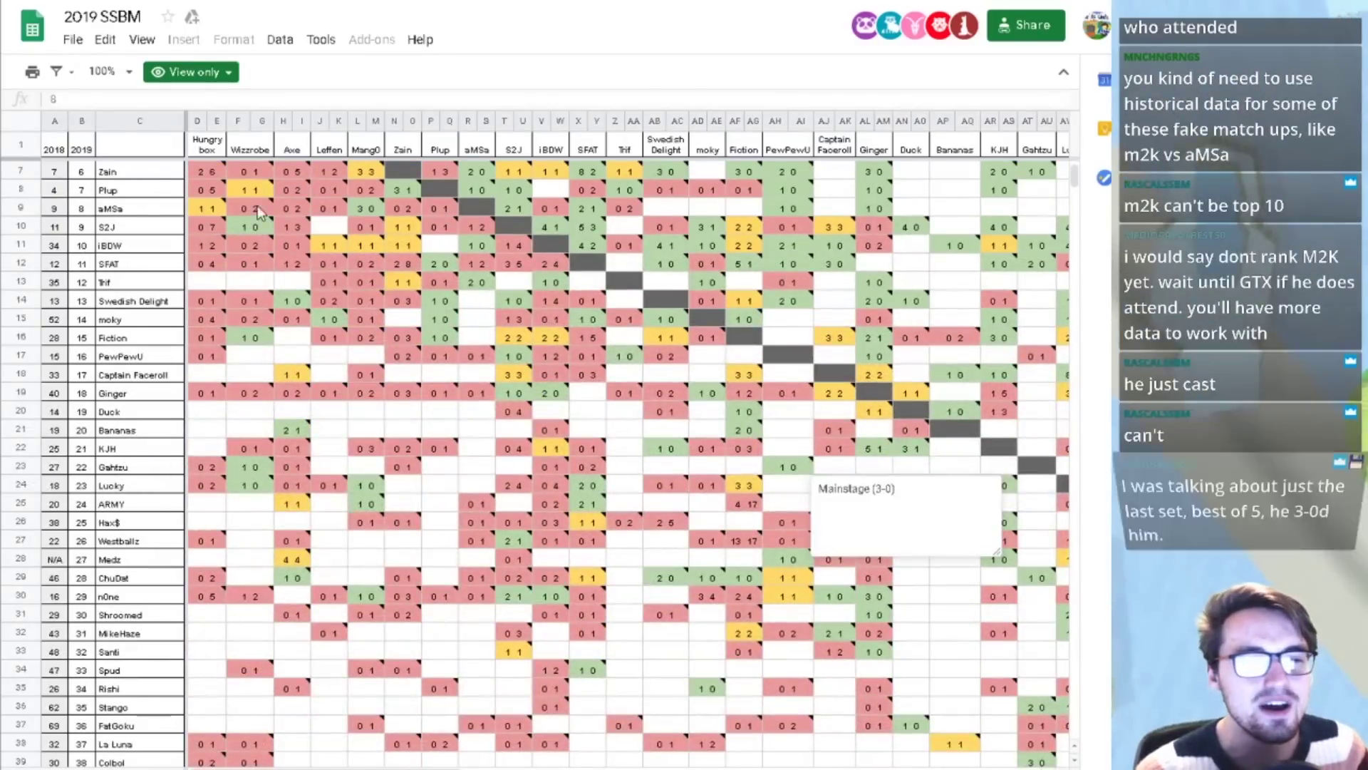
scroll(376, 194, "up", 2)
scroll(242, 618, "down", 10)
scroll(242, 617, "down", 4)
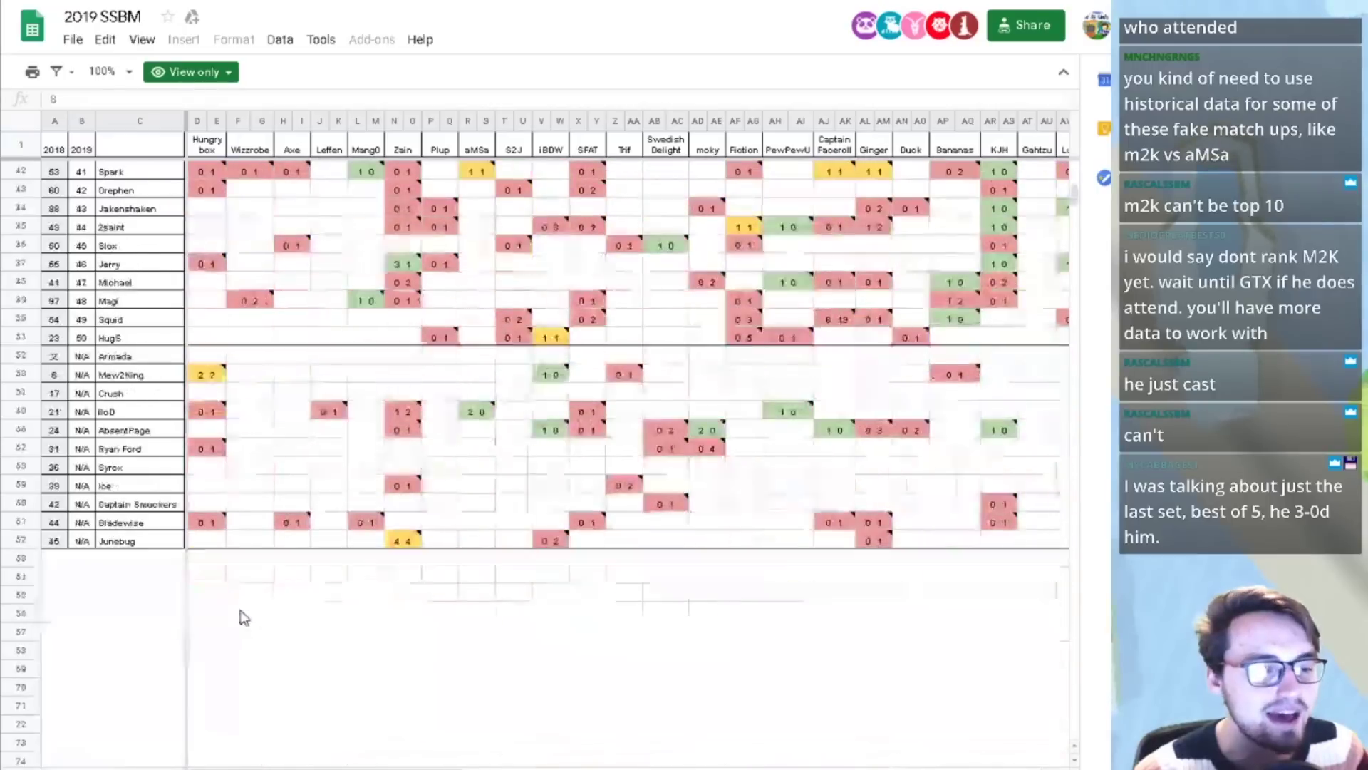
left_click(18, 375)
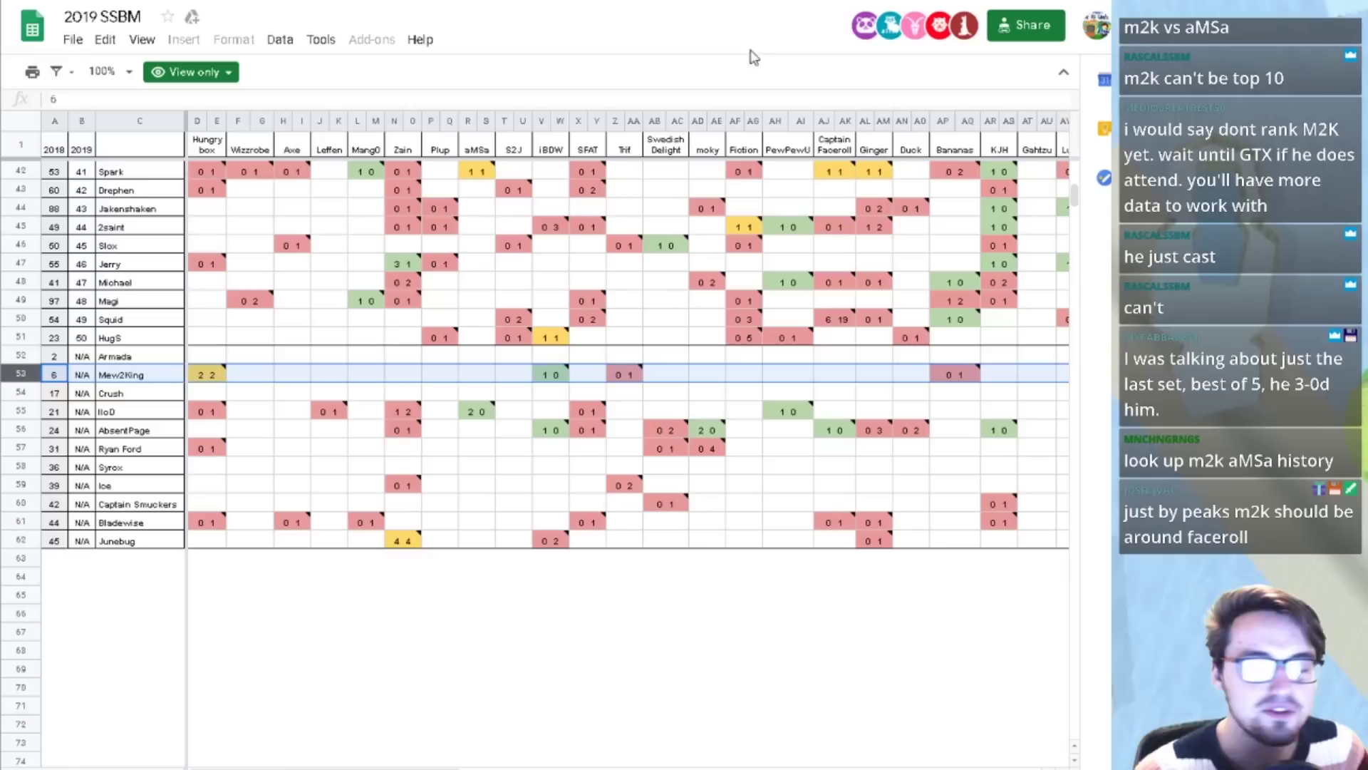
- Check iBDW's place in the Excel ranking, and return to the 2019 SSBM spreadsheet to examine Fiction's highlighted row
key("alt+Tab")
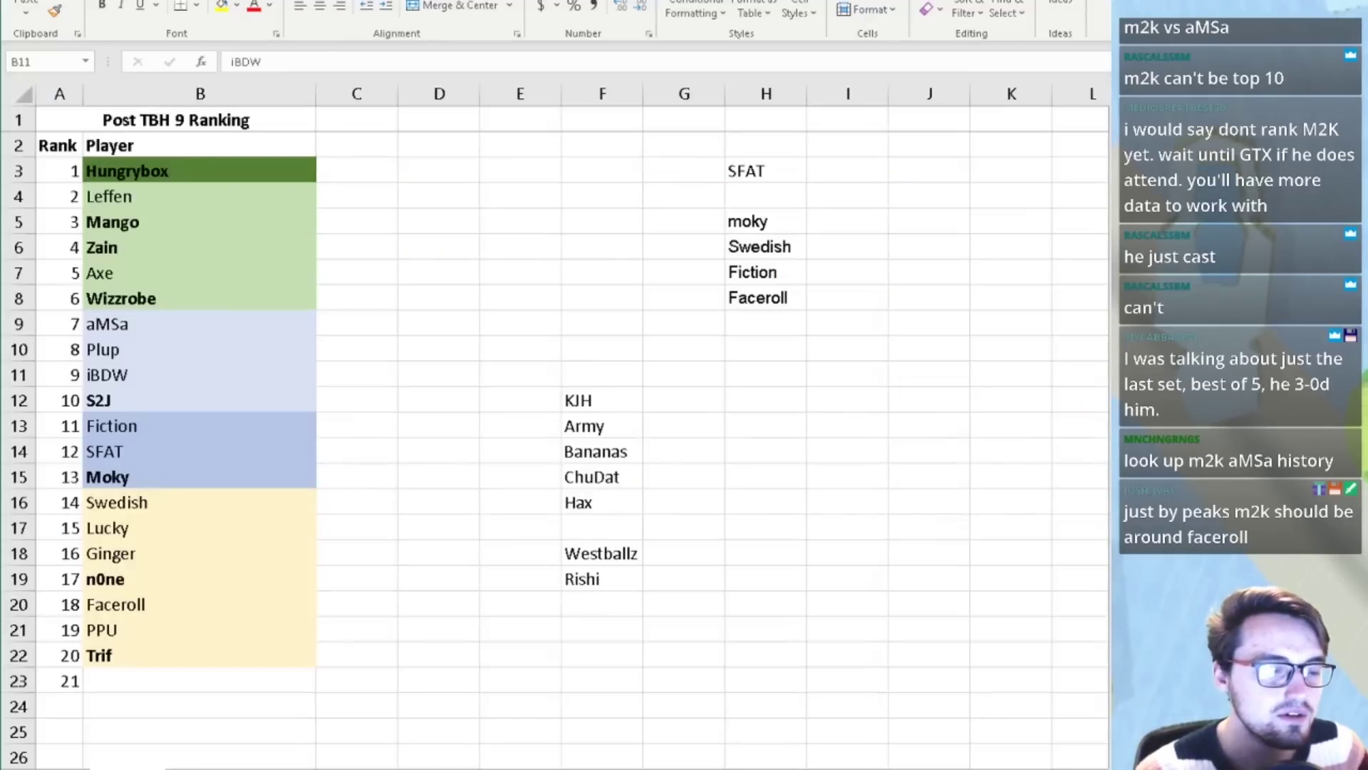
left_click(198, 374)
key("alt+Tab")
scroll(245, 482, "up", 4)
scroll(245, 481, "up", 7)
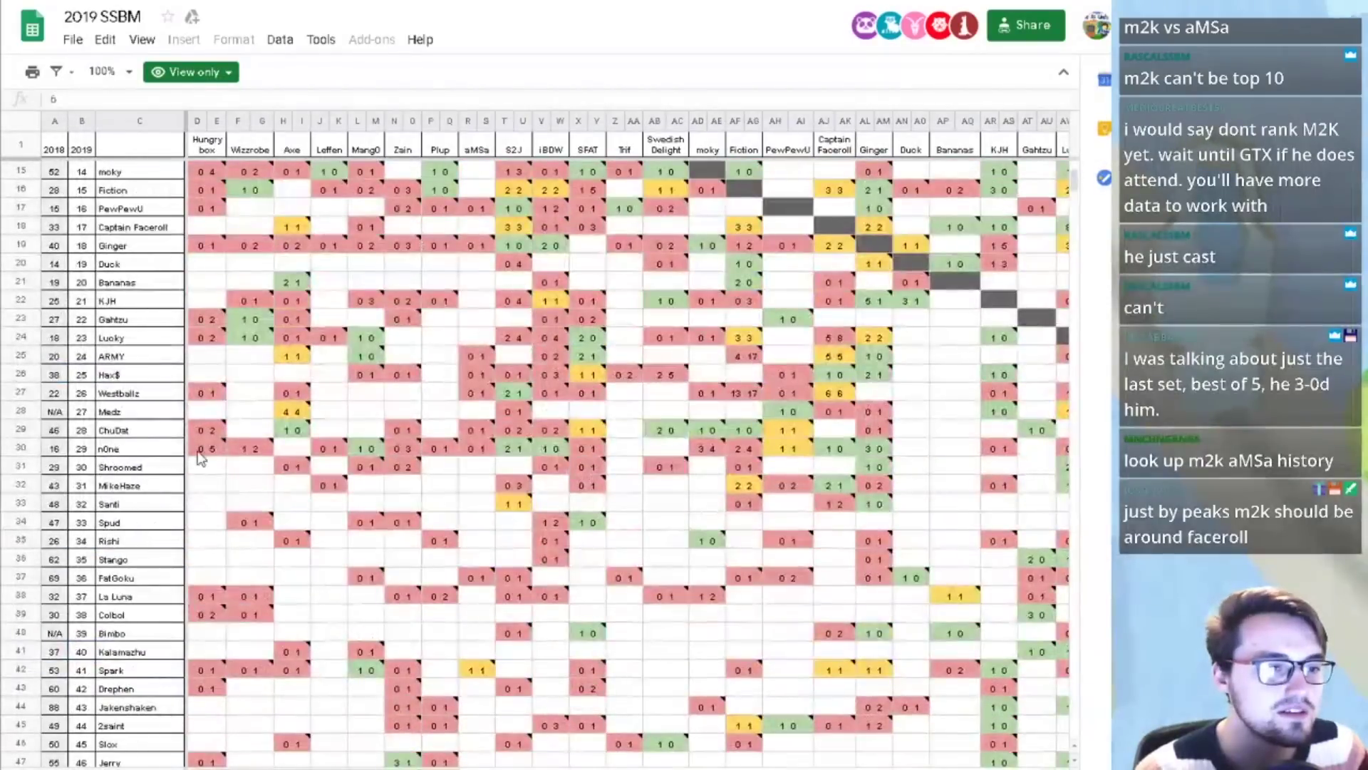
left_click(7, 338)
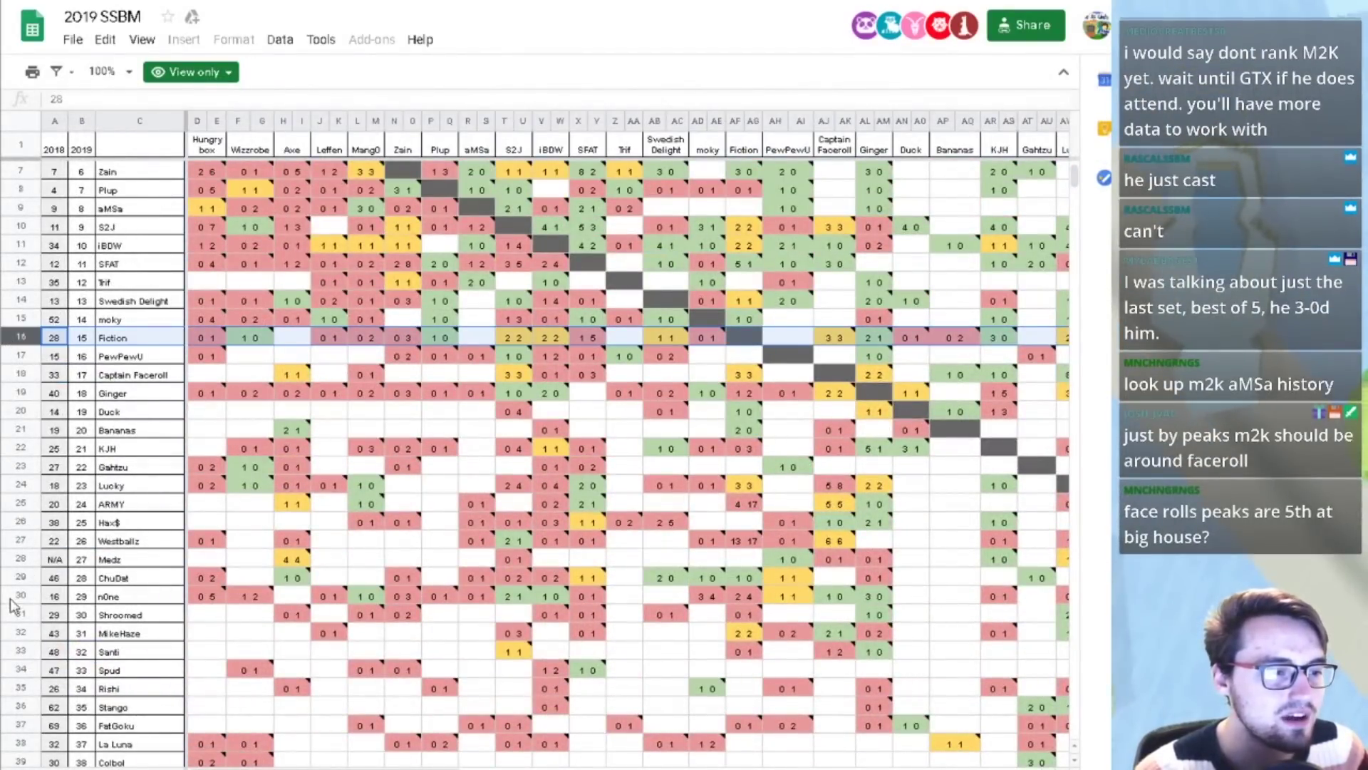
scroll(10, 591, "down", 2)
scroll(8, 588, "up", 2)
scroll(22, 479, "up", 2)
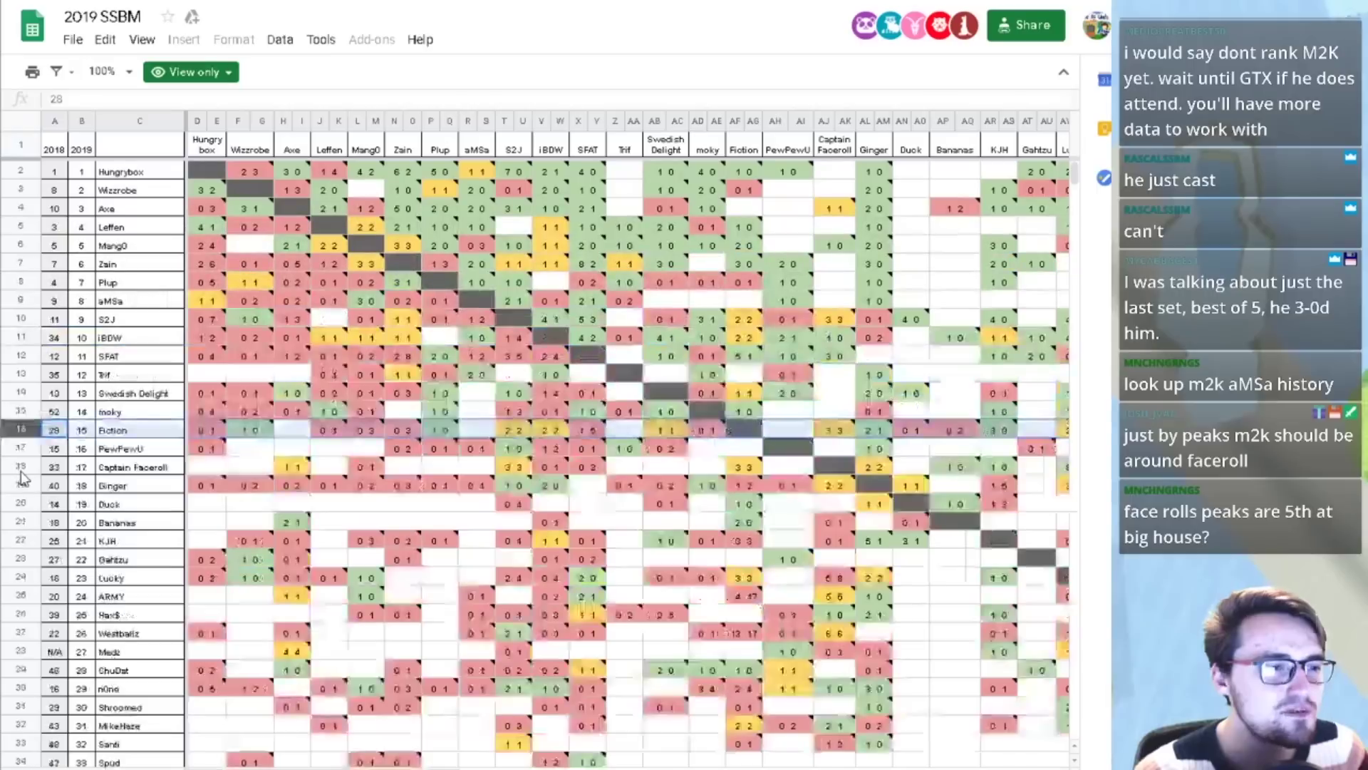
- Highlight Captain Faceroll's row in the 2019 SSBM spreadsheet and examine his records across all opponent columns
scroll(44, 422, "down", 3)
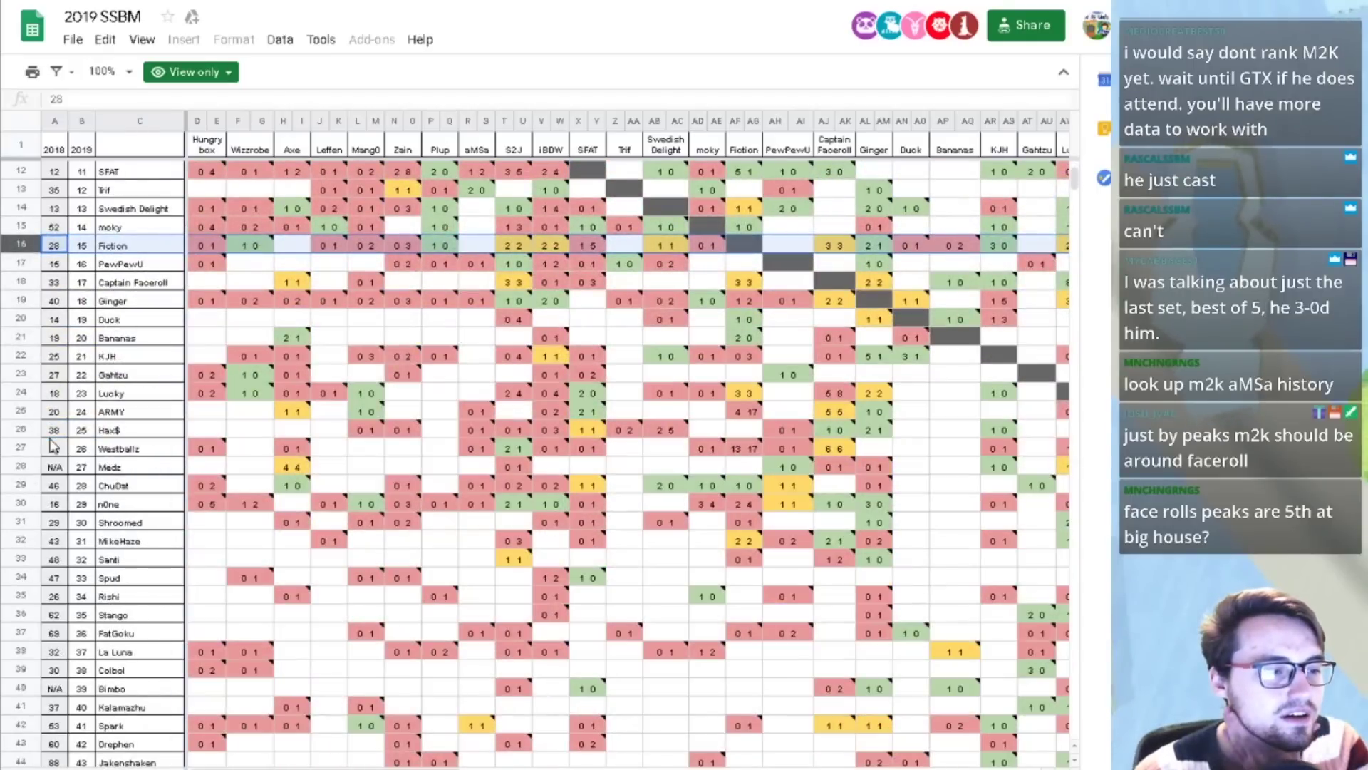
scroll(53, 446, "down", 2)
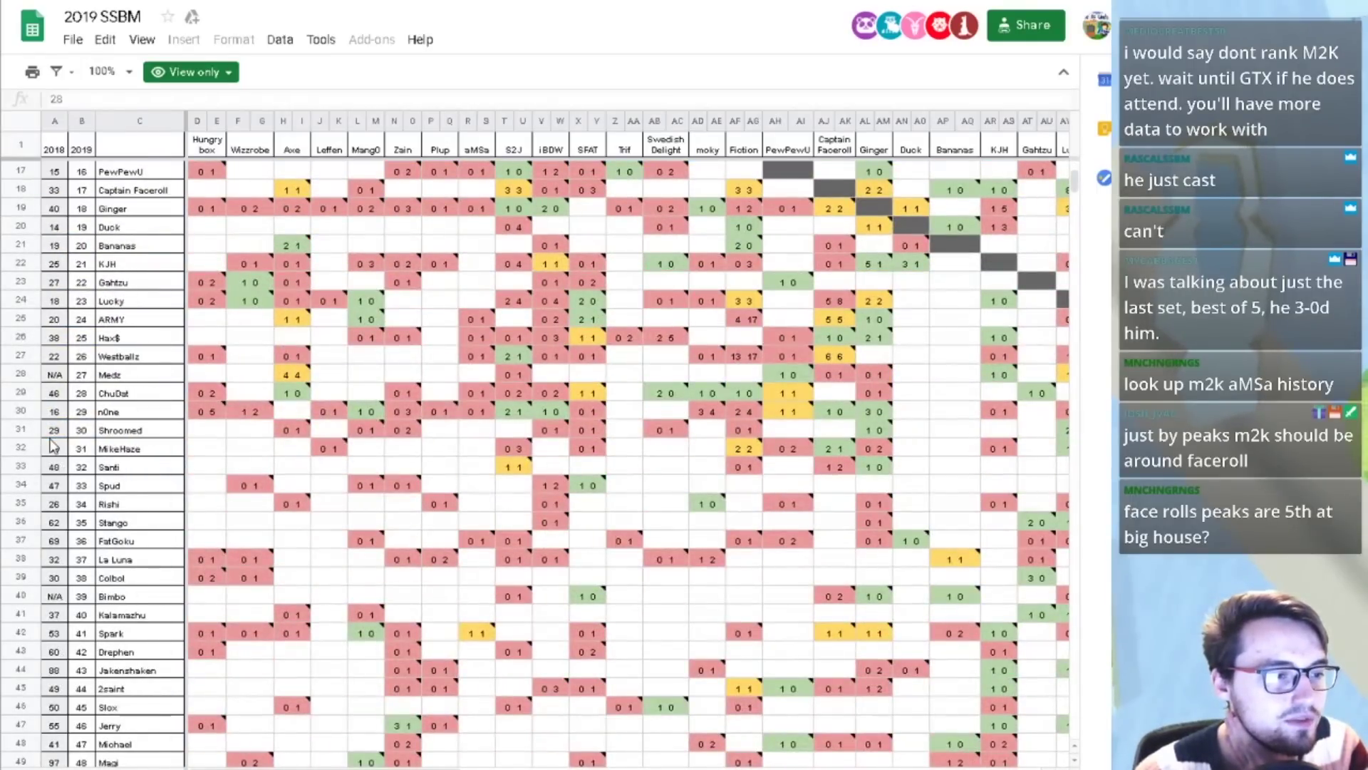
left_click(32, 190)
scroll(366, 494, "up", 4)
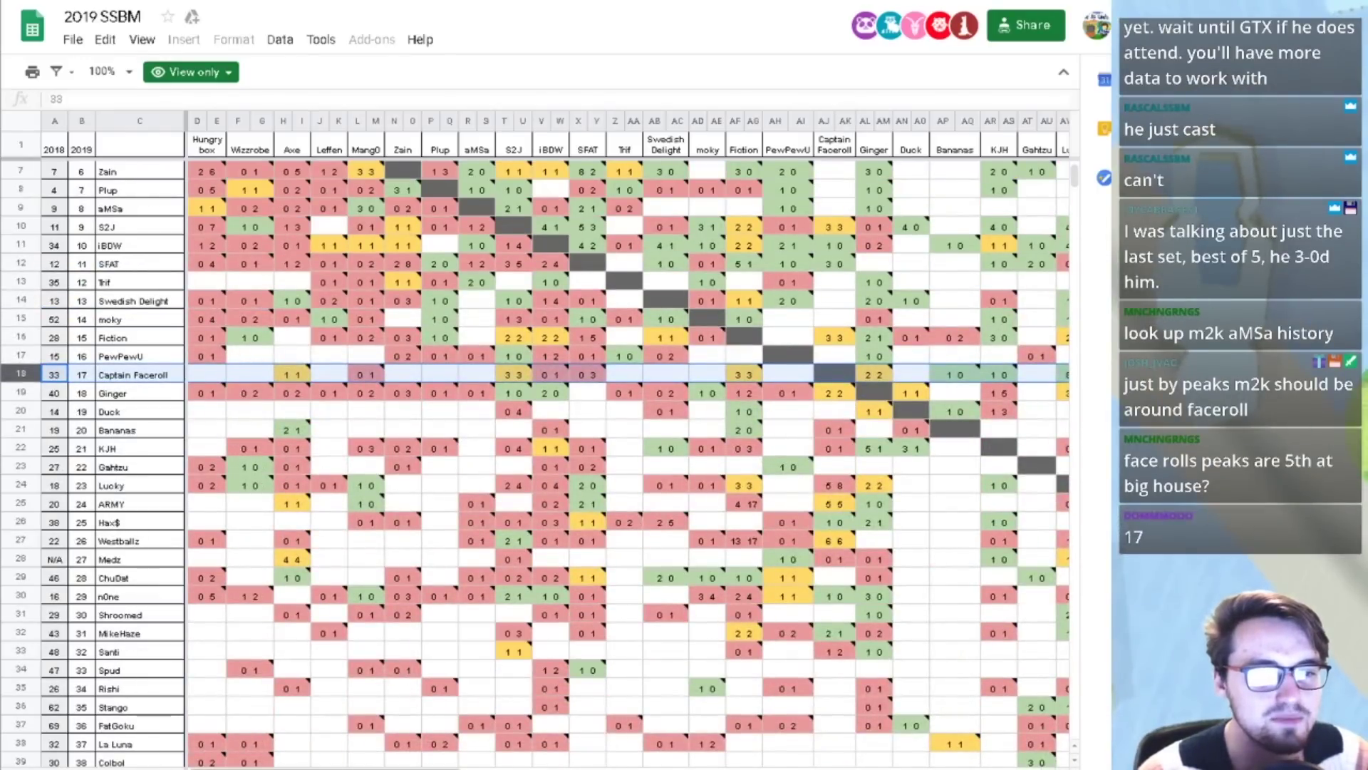
scroll(453, 766, "right", 8)
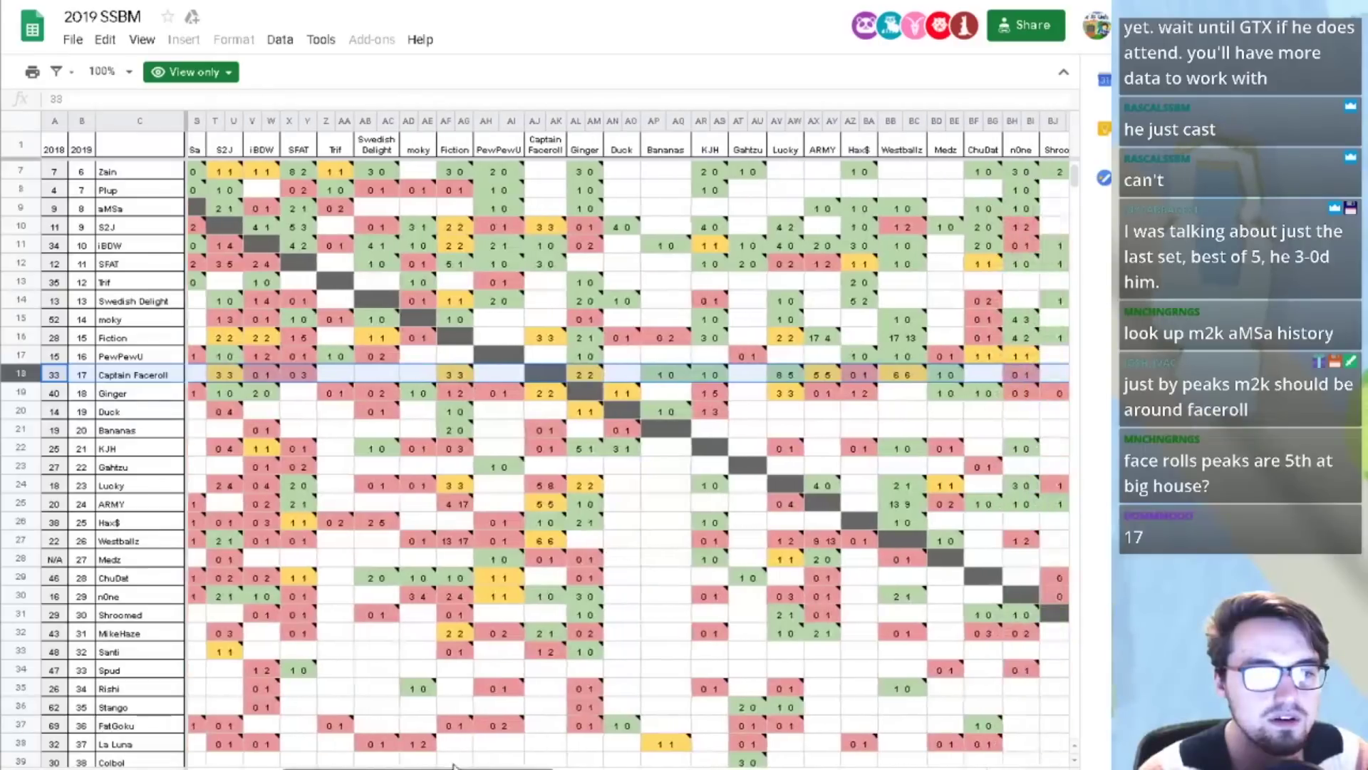
scroll(453, 766, "left", 8)
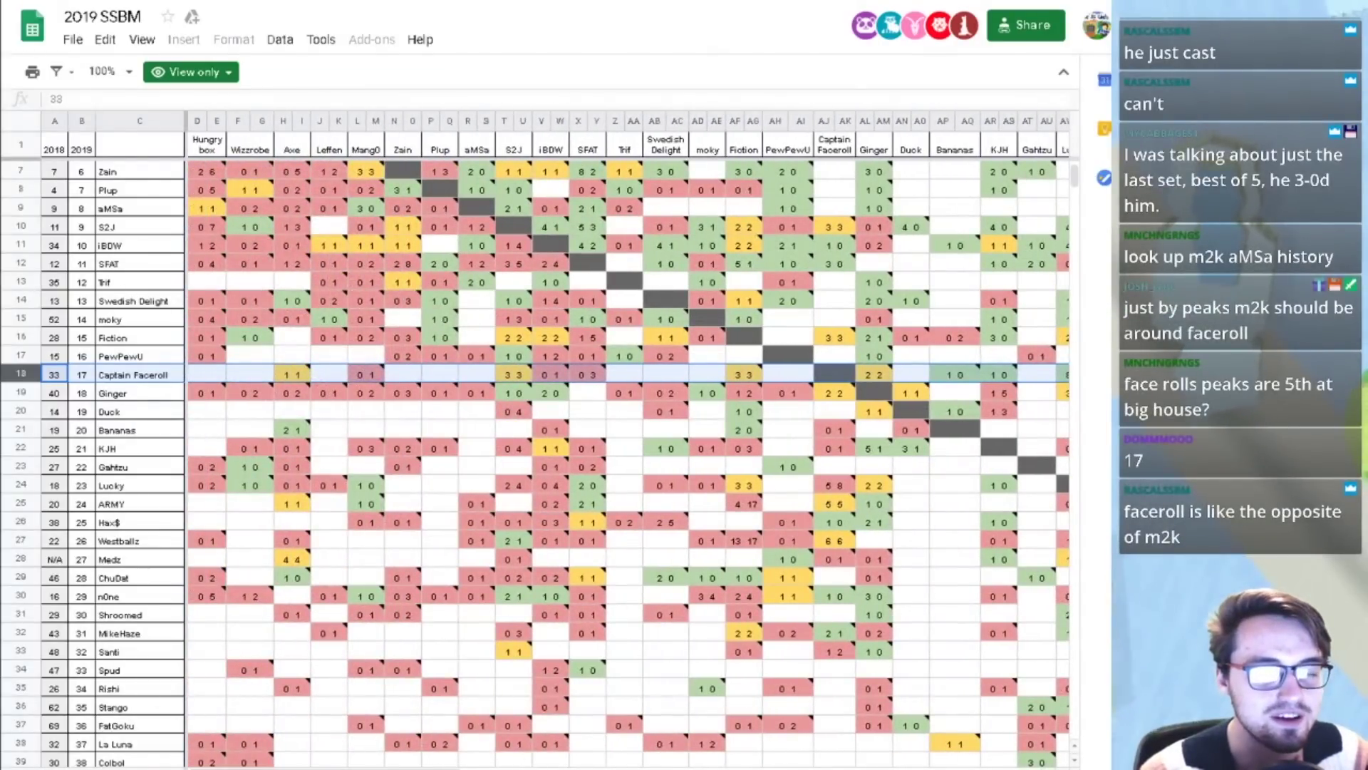
- Switch to the Excel ranking and highlight Ginger, Faceroll, n0ne and the Fiction-to-Moky group to compare possible positions for Mew2King
key("alt+Tab")
left_click(196, 555)
left_click(175, 604)
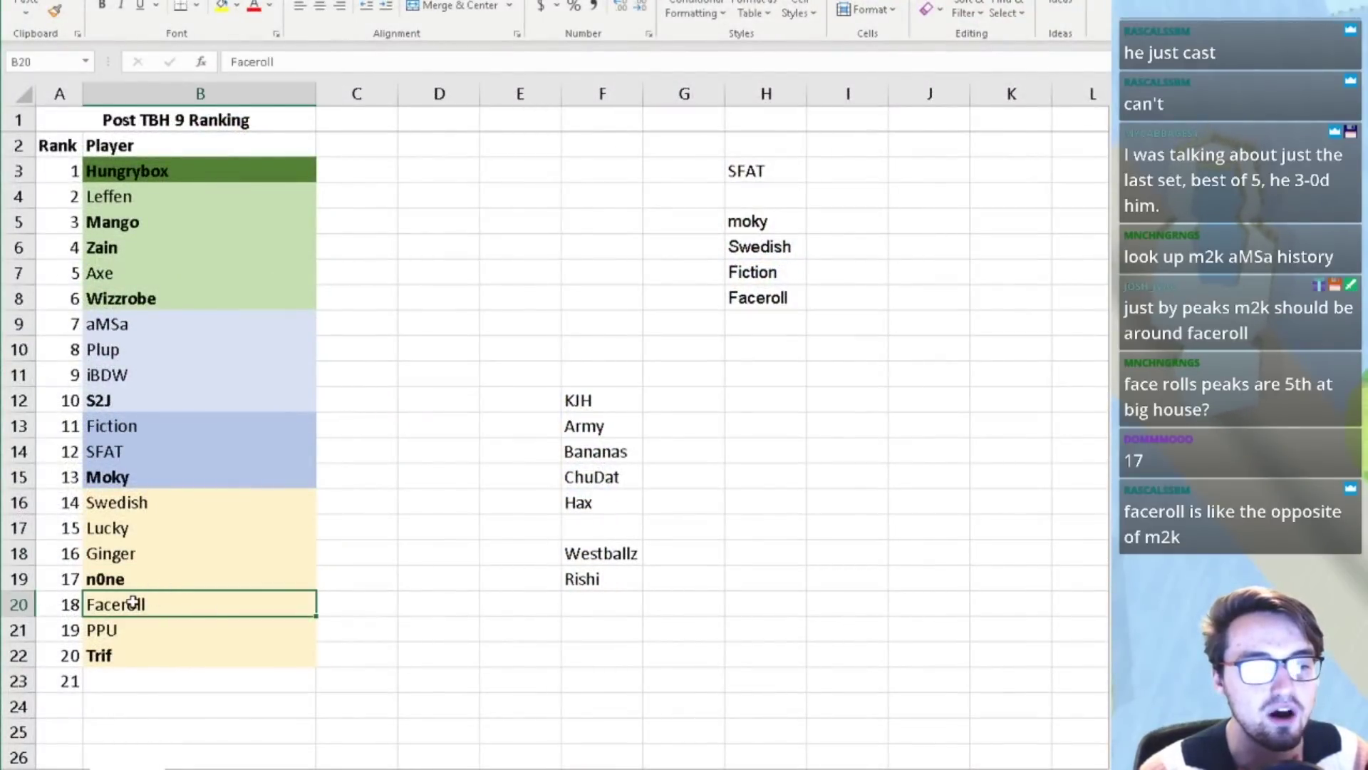
left_click(143, 581)
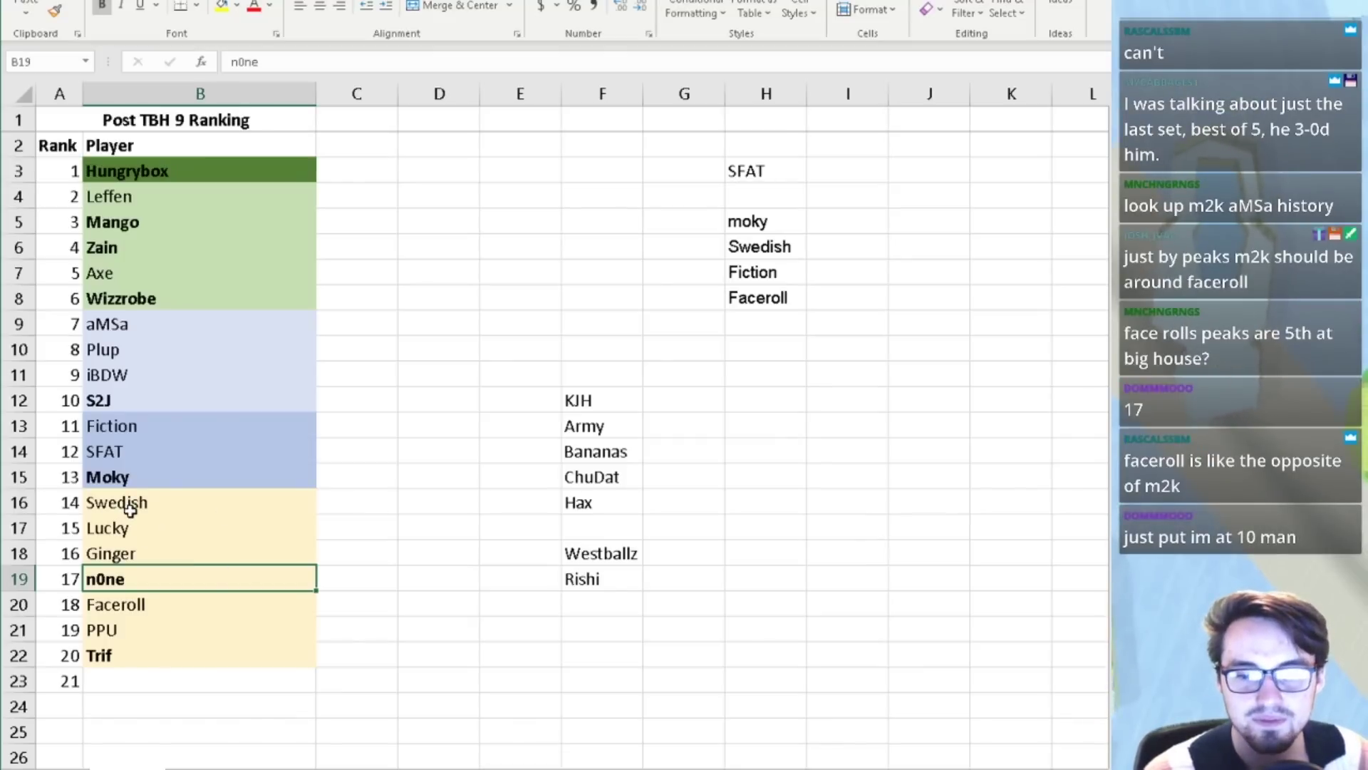
left_click_drag(141, 427, 150, 467)
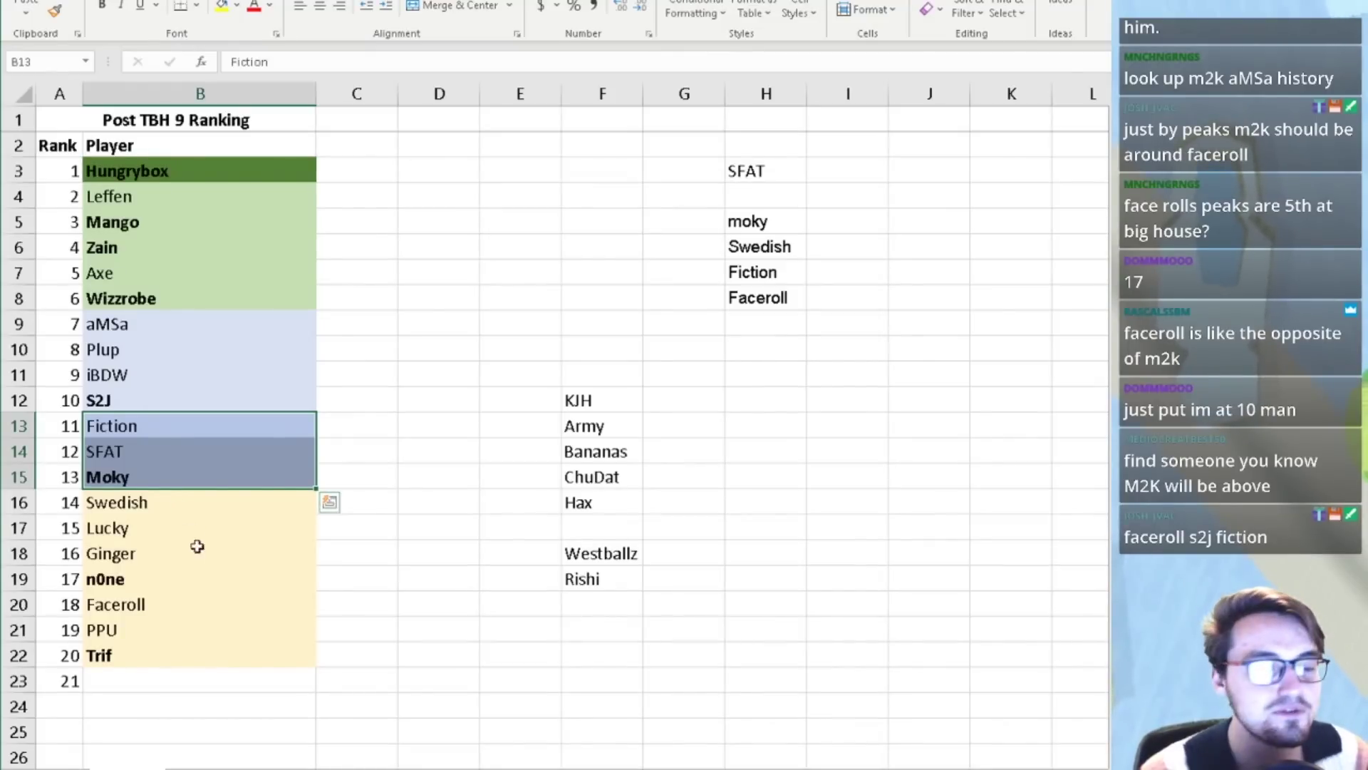
left_click(131, 578)
left_click(148, 605)
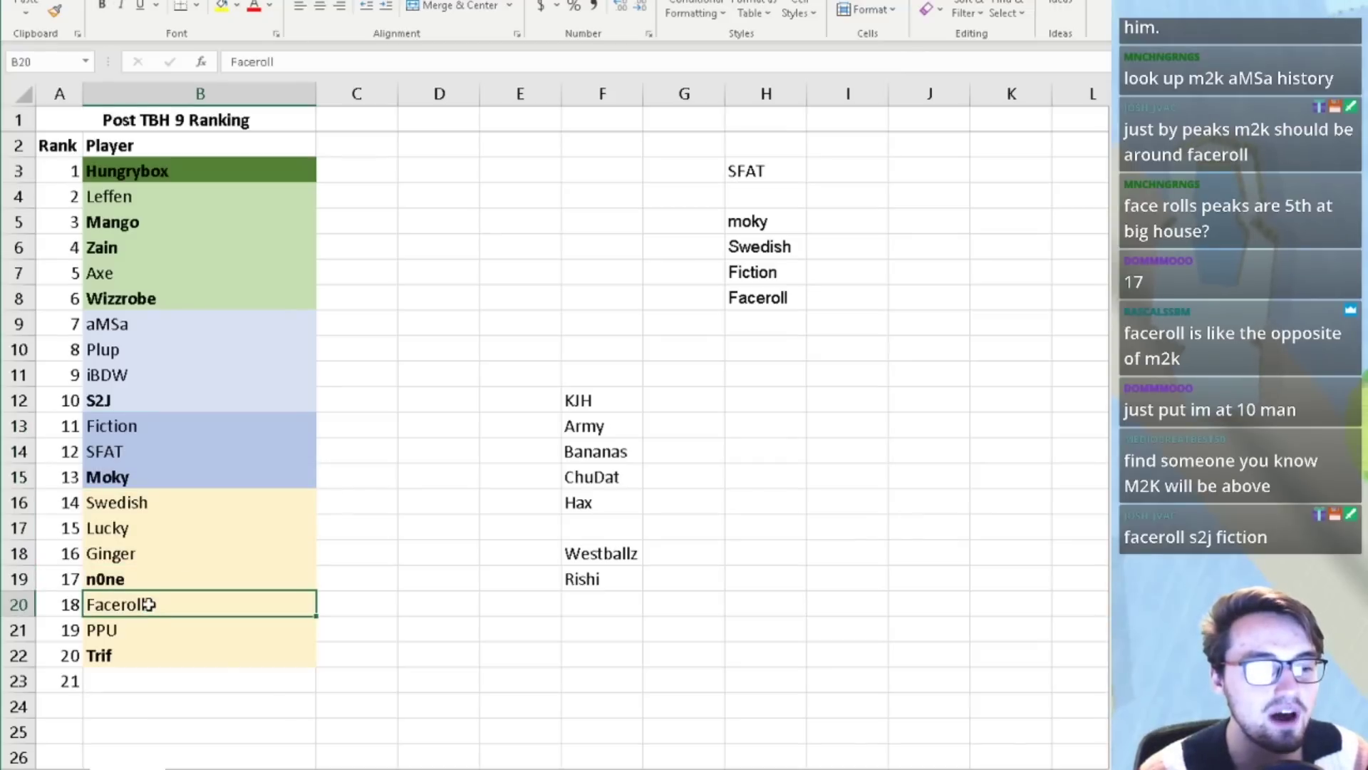
left_click(147, 554)
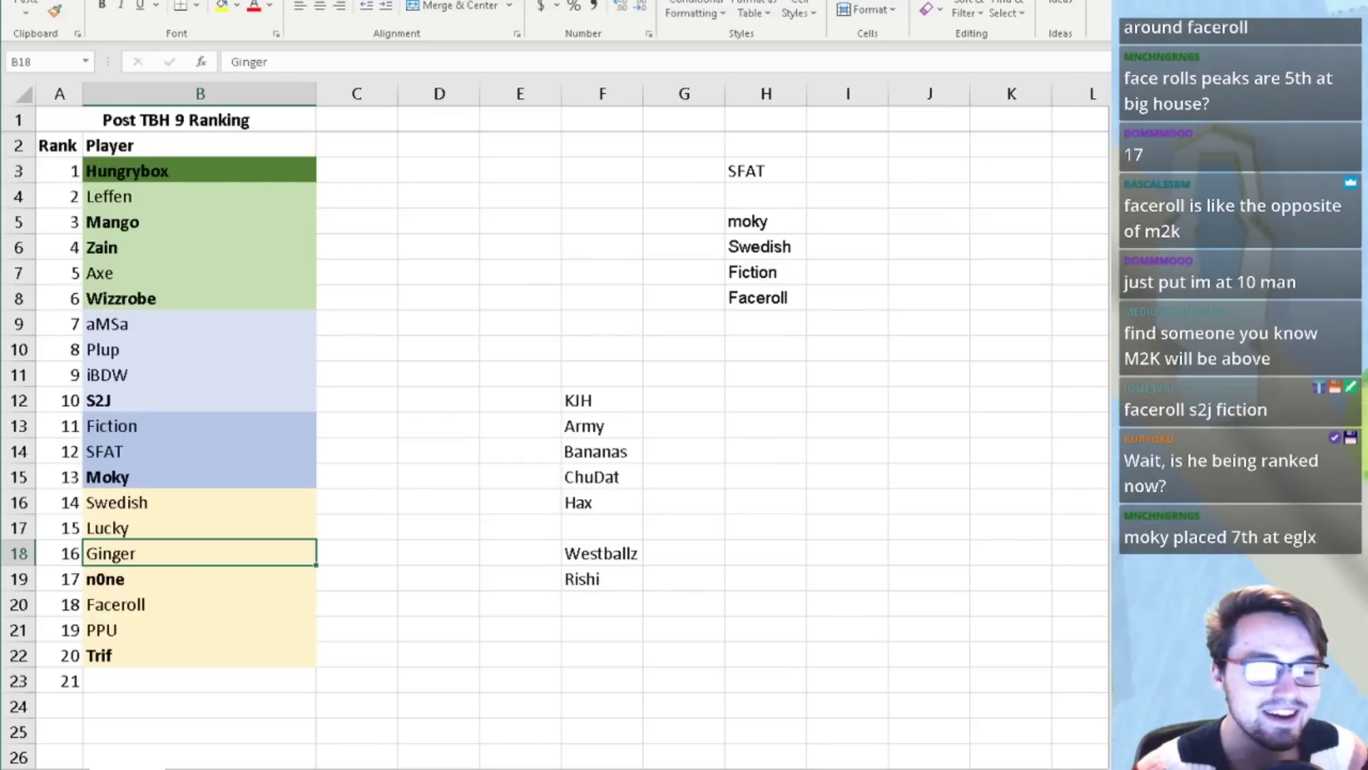
- Switch to the Twitter thread on Mew2King qualifying for MPGR 2019 to check his ranking status, and return to the Excel ranking
key("alt+Tab")
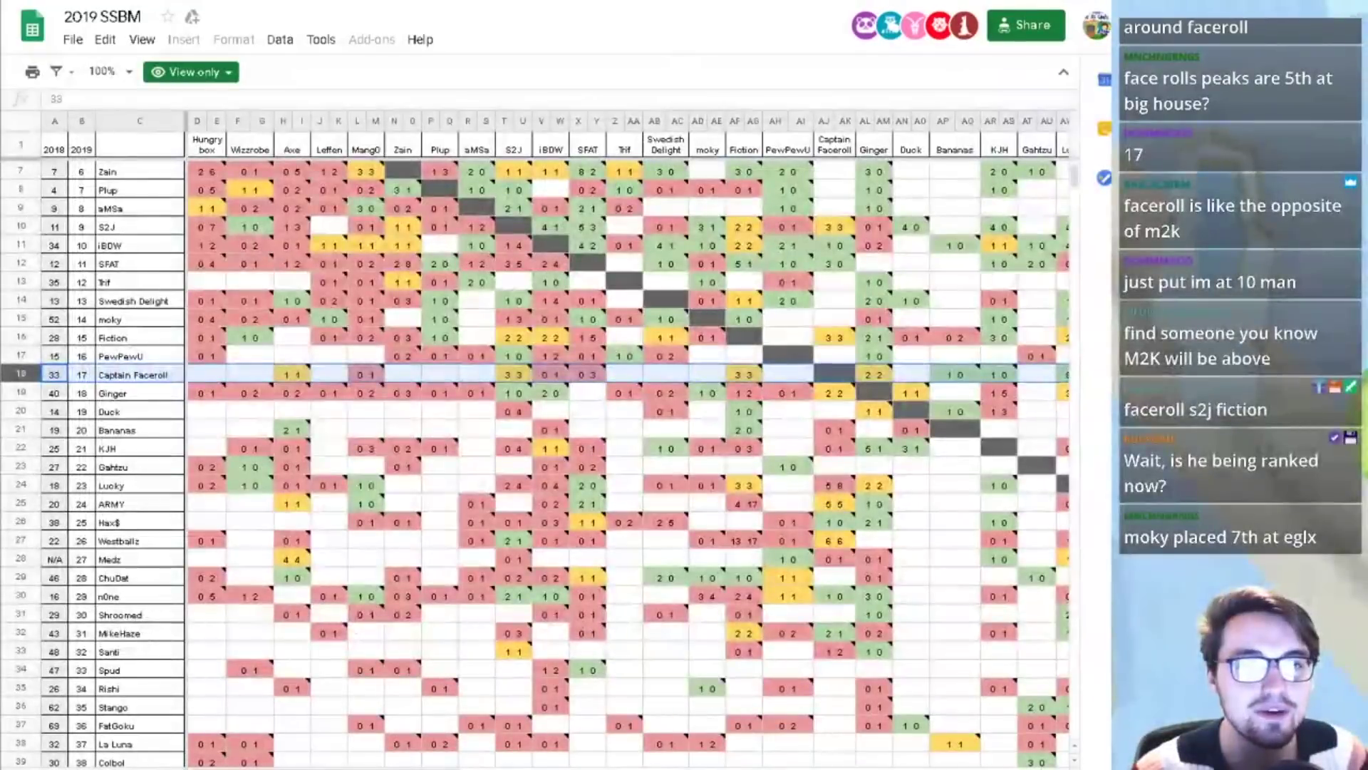
key("alt+Tab")
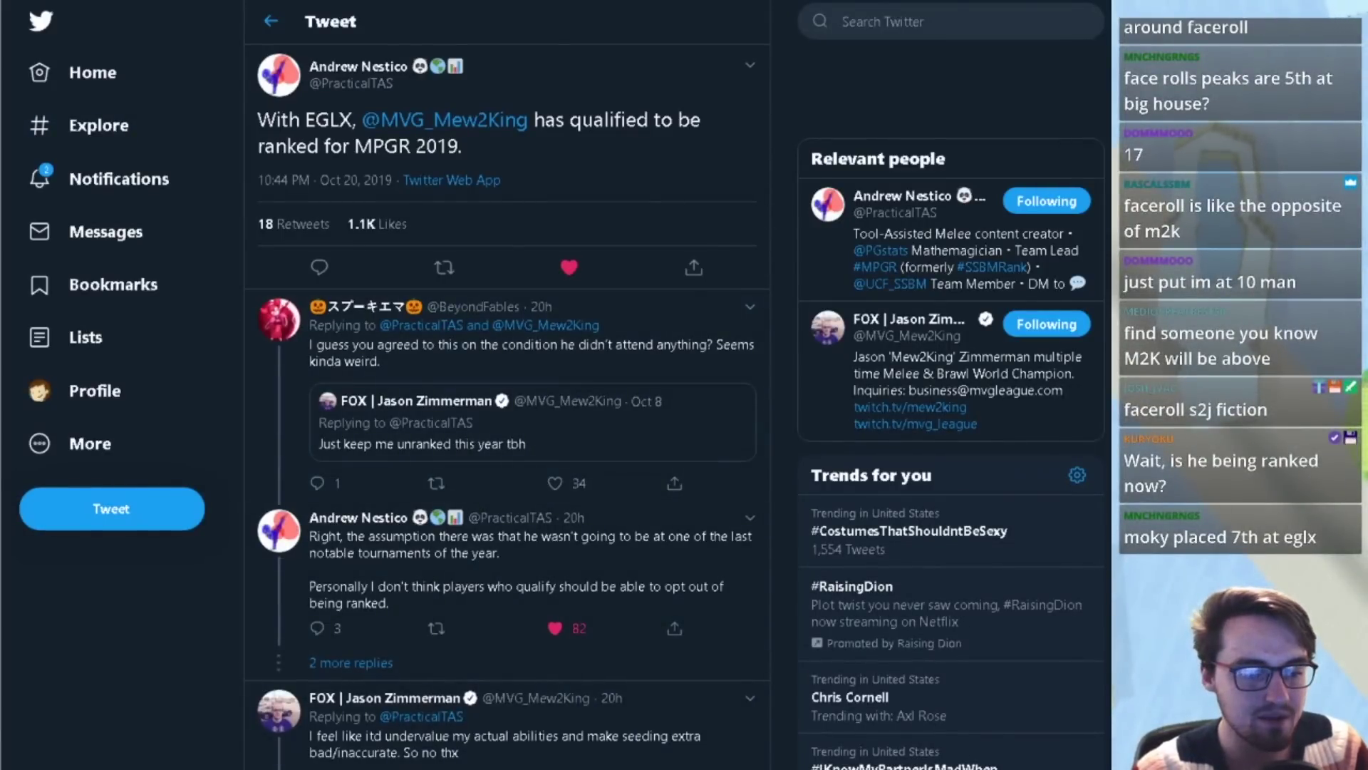
key("alt+Tab")
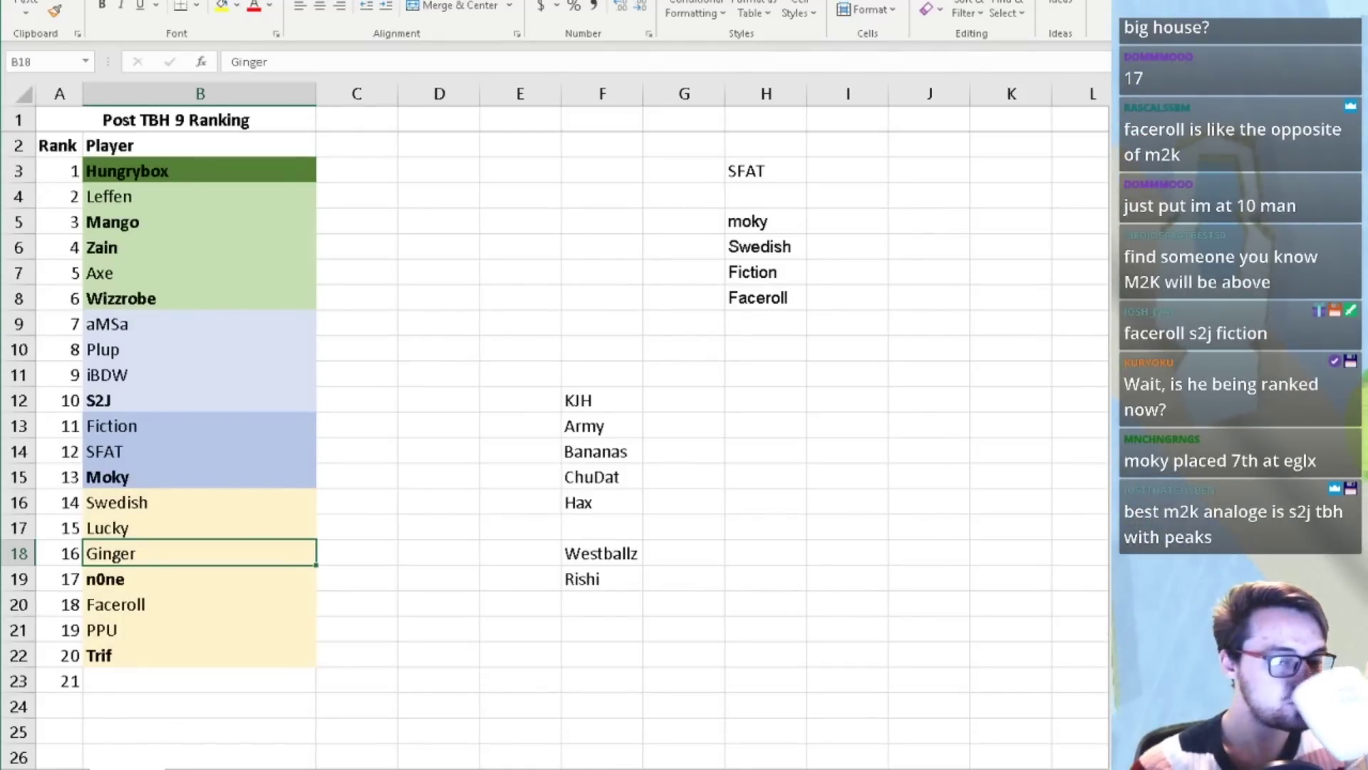
- Pass the Mew2King tweet and his EGLX match results, and examine S2J's highlighted row in the 2019 SSBM spreadsheet
key("alt+Tab")
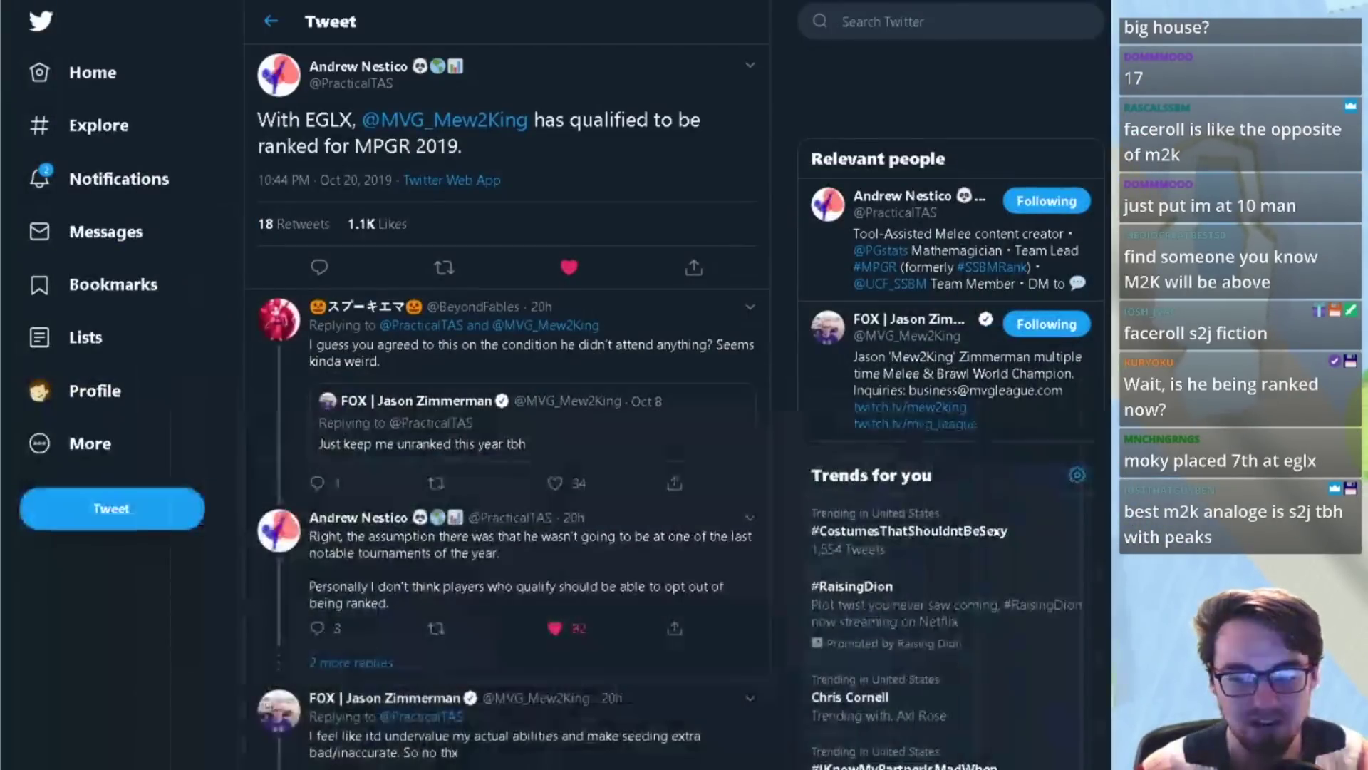
key("alt+Tab")
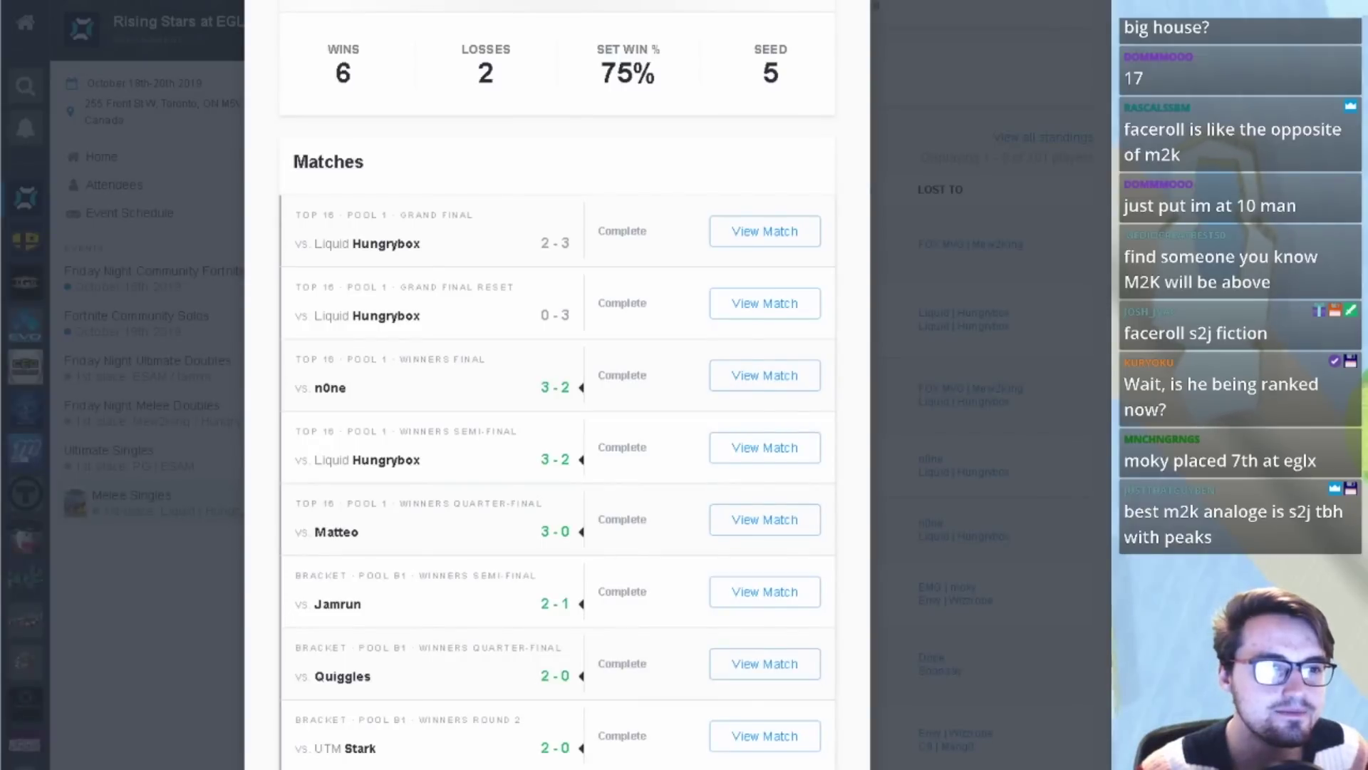
key("alt+Tab")
scroll(12, 256, "up", 1)
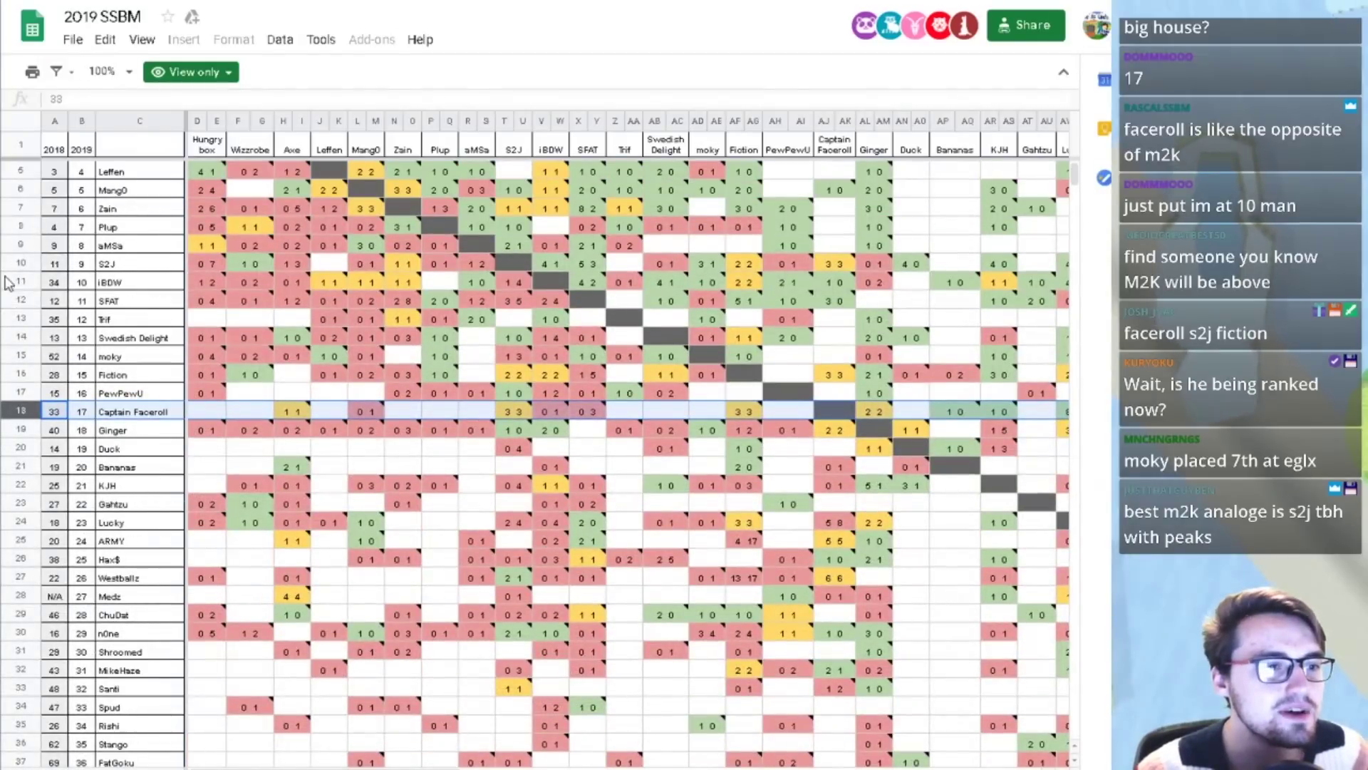
left_click(7, 269)
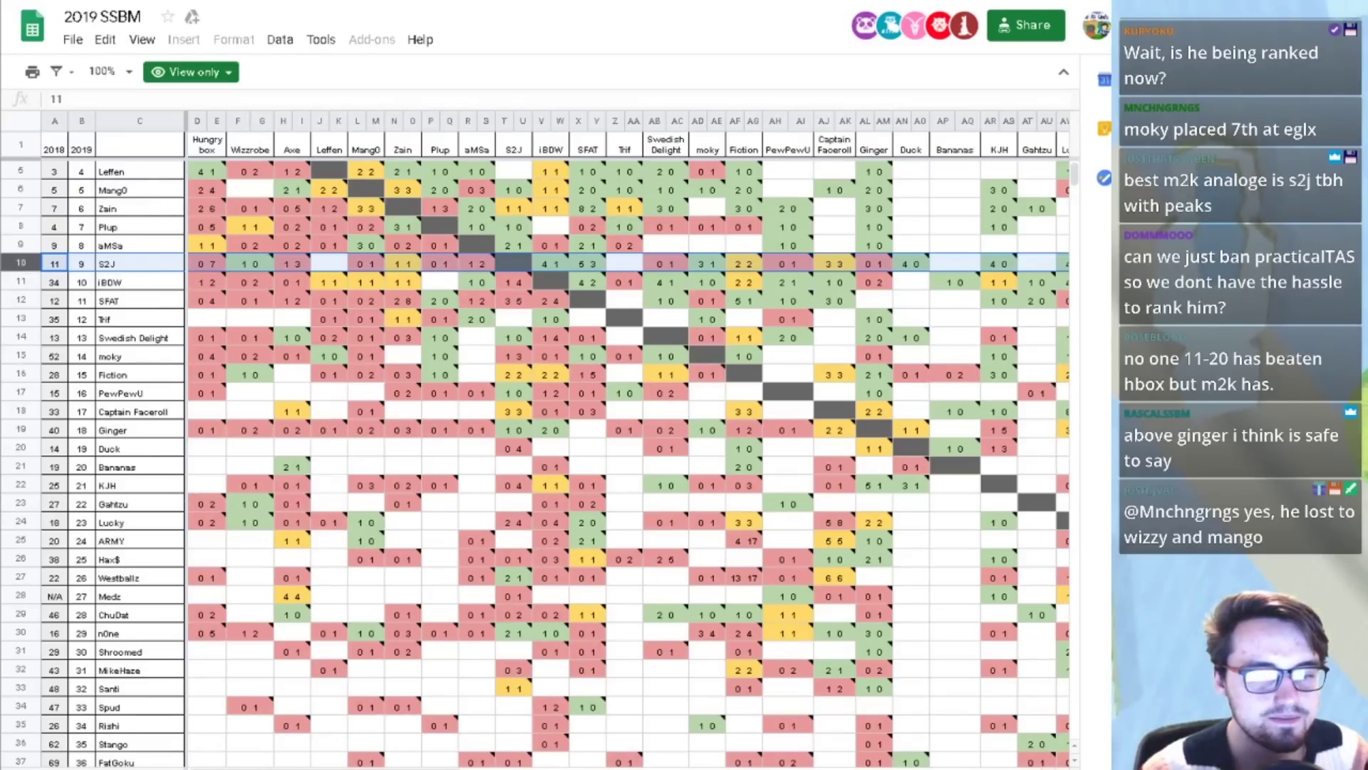
- Switch to the Excel ranking and check the places of S2J, n0ne and Faceroll
left_click(443, 756)
left_click(101, 399)
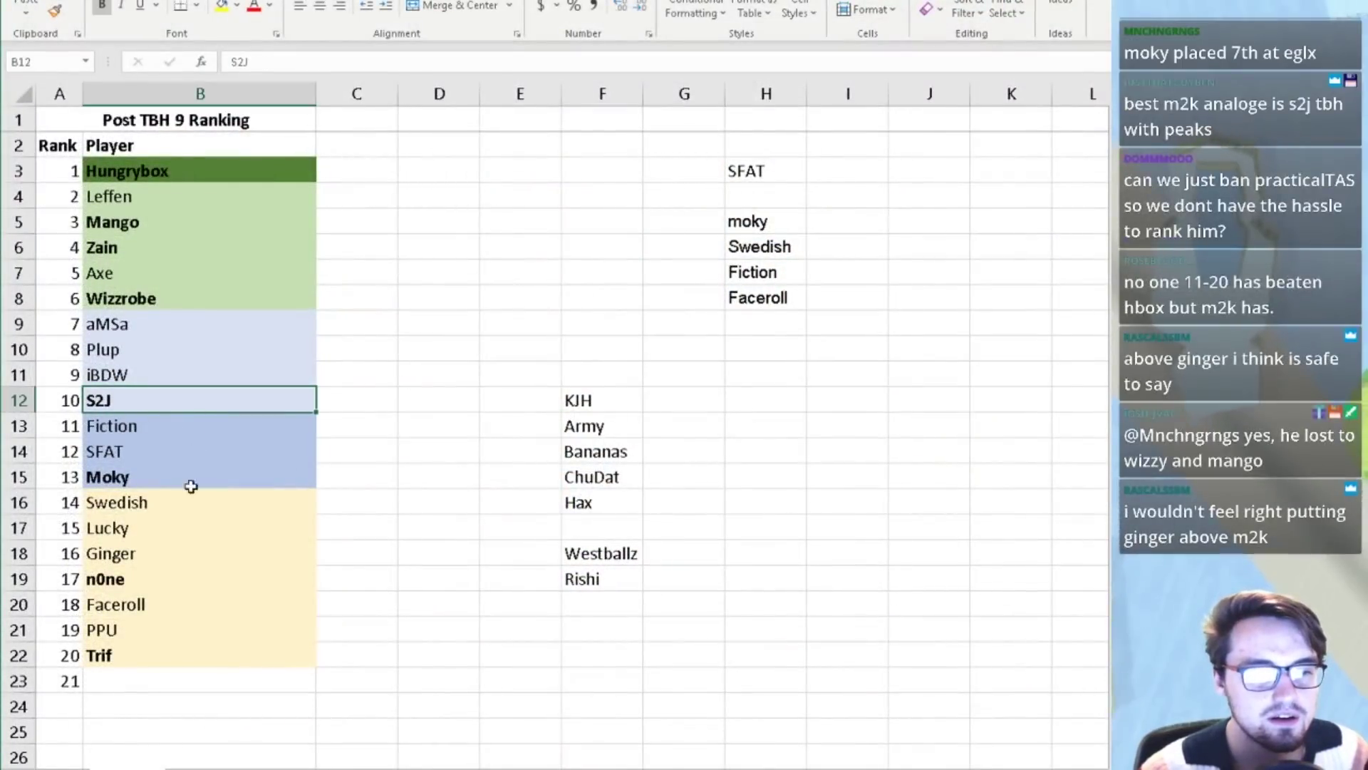
left_click(154, 578)
left_click(157, 606)
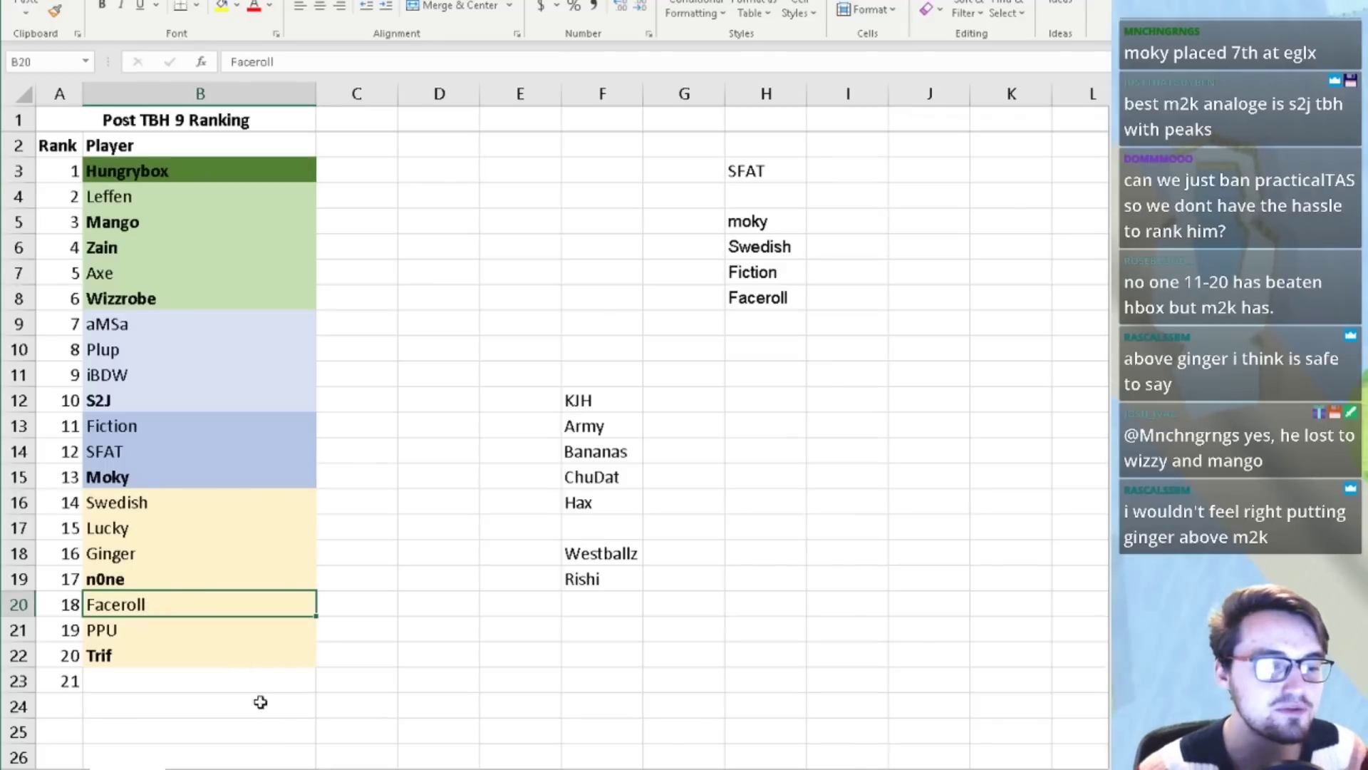
- Return to the 2019 SSBM spreadsheet, highlight Ginger's row and check the note on his record against S2J
left_click(314, 723)
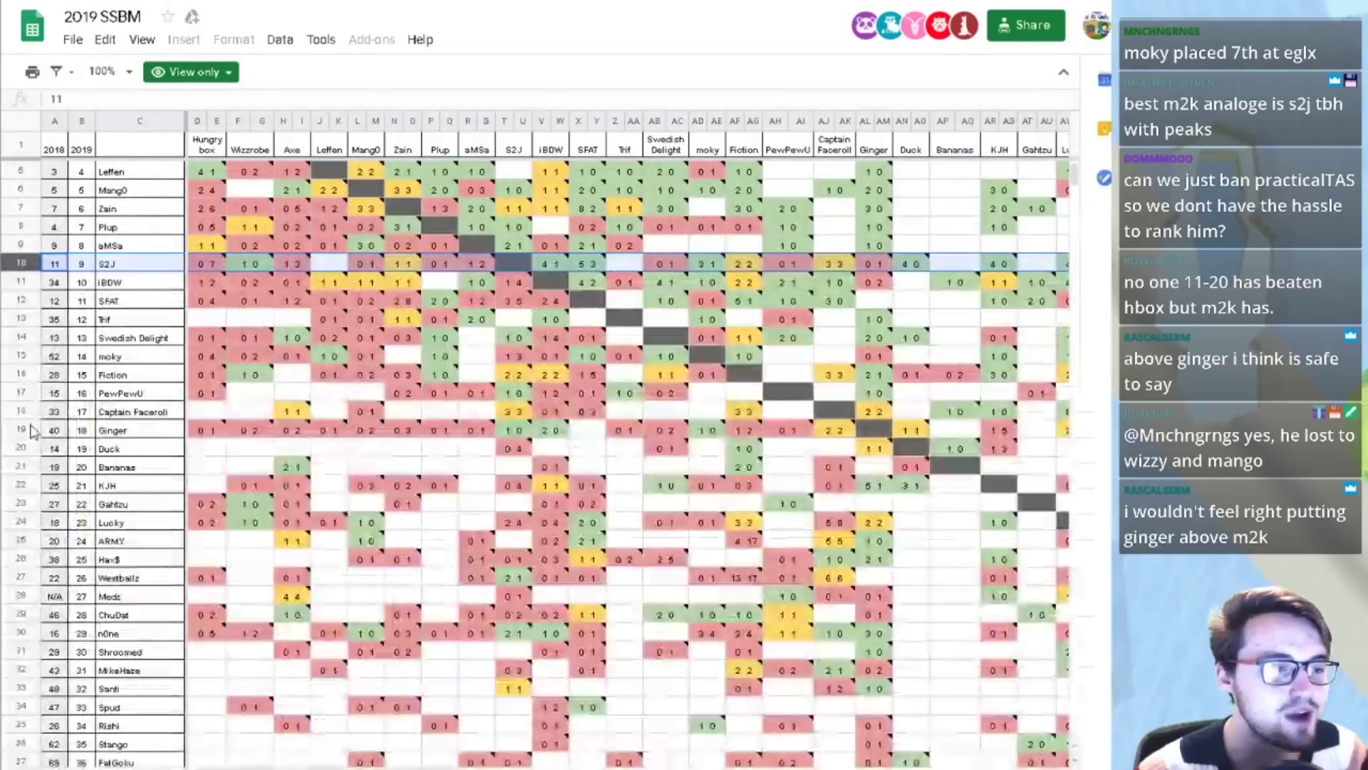
scroll(81, 430, "up", 1)
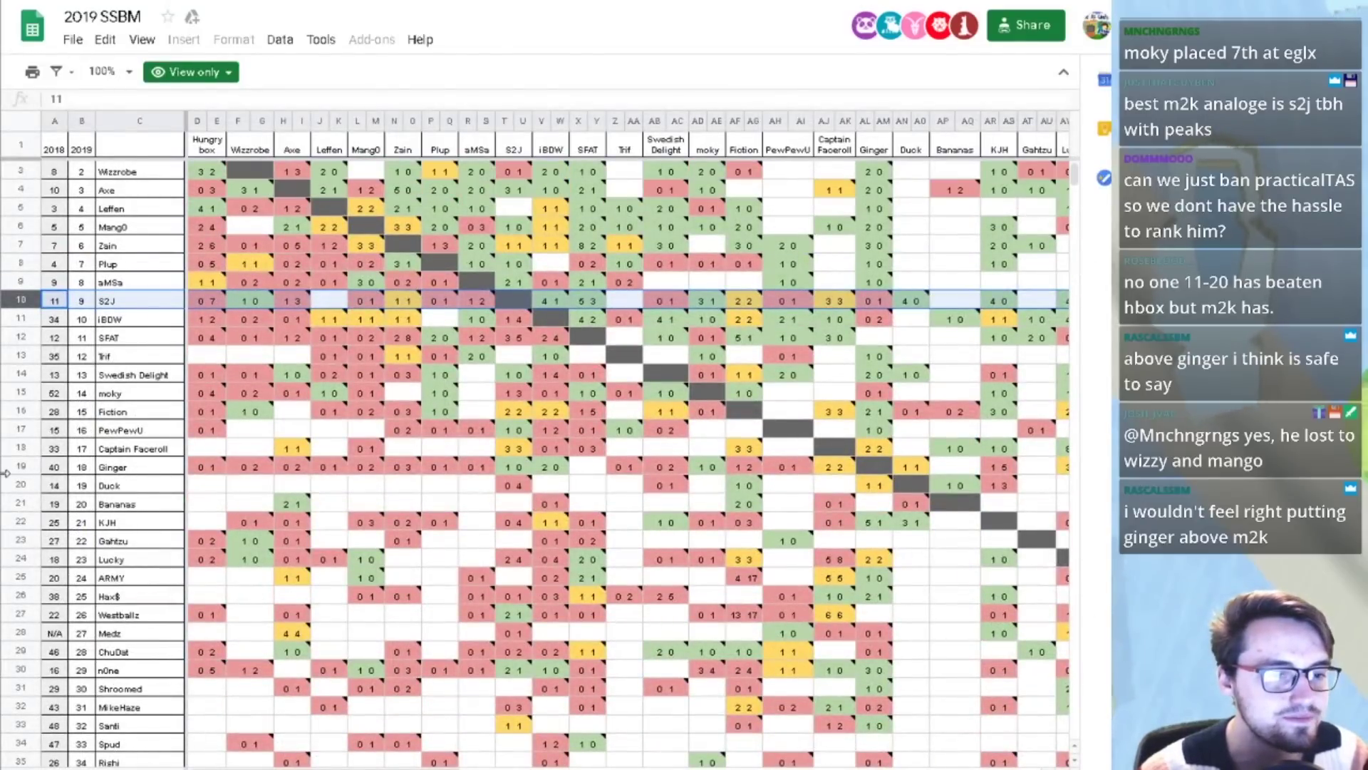
left_click(20, 476)
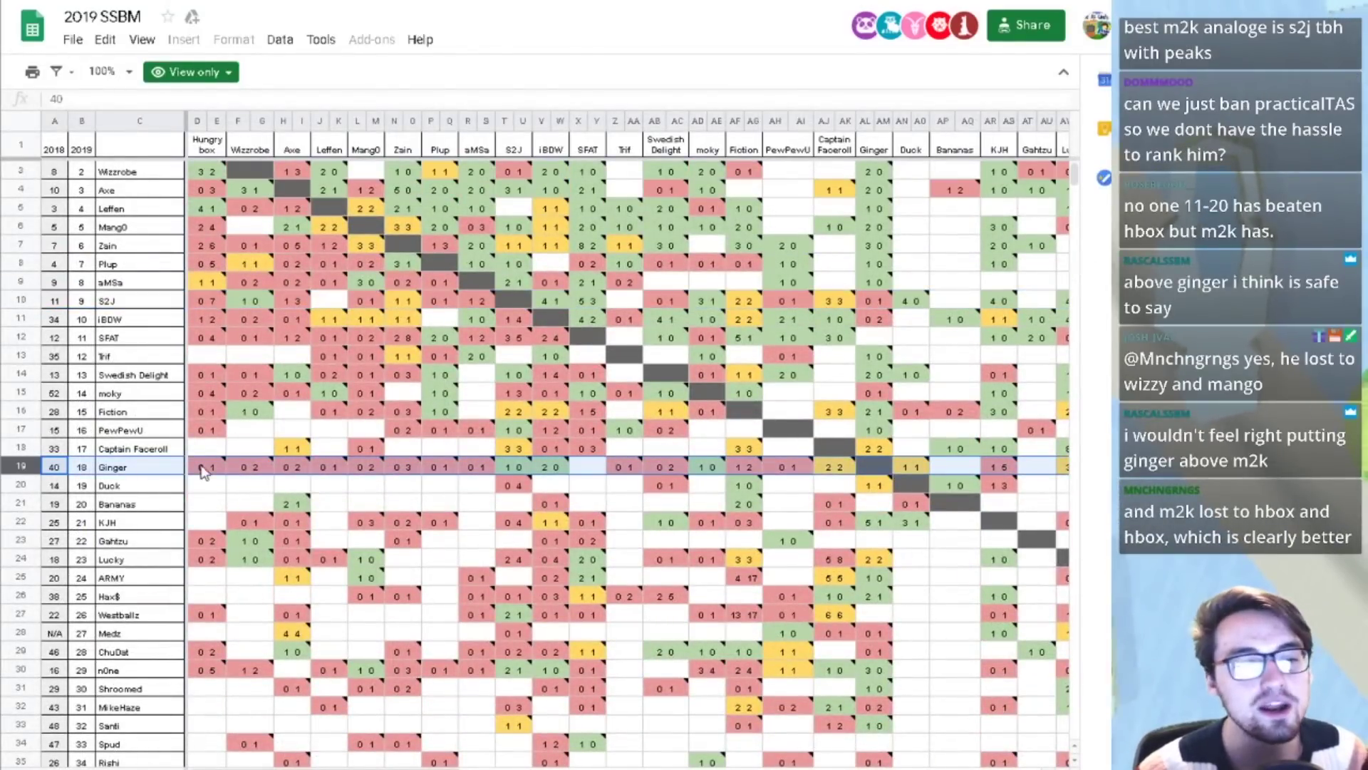
mouse_move(508, 488)
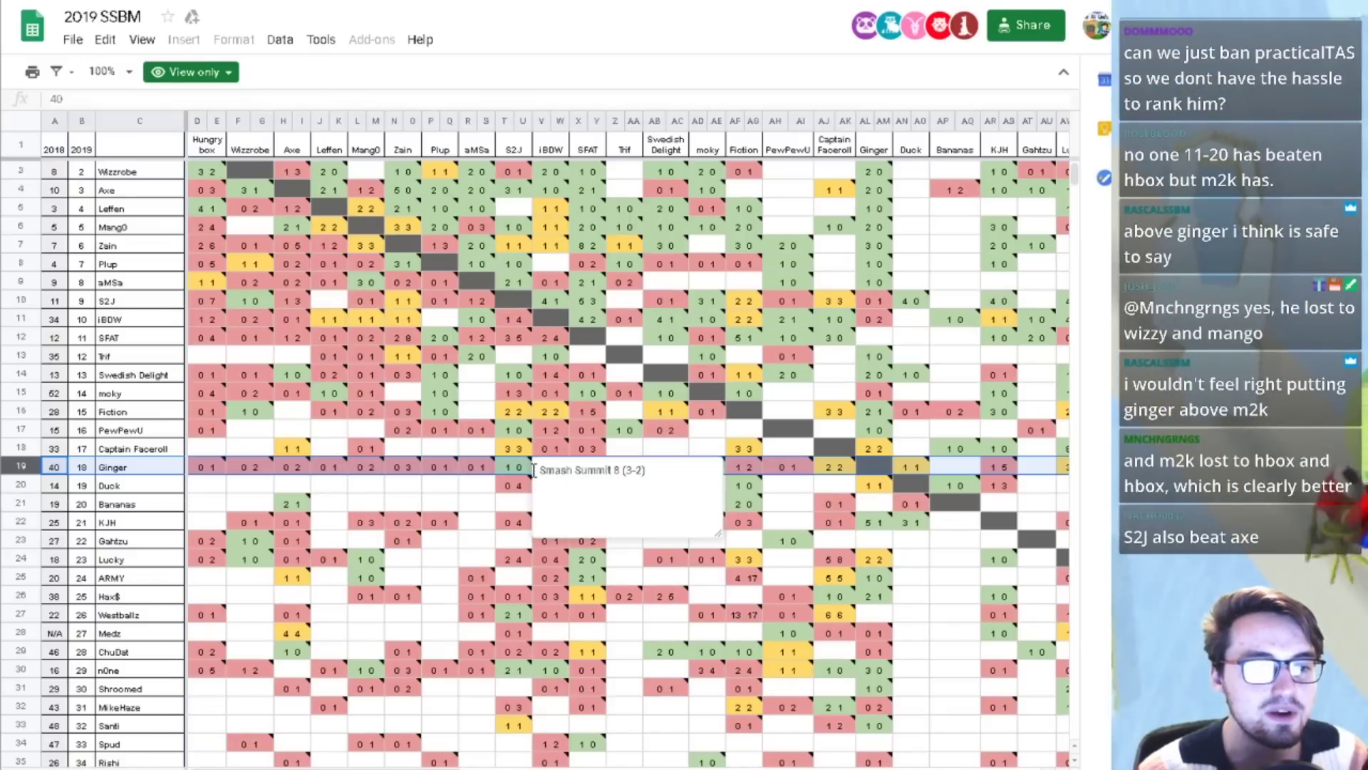
left_click(242, 543)
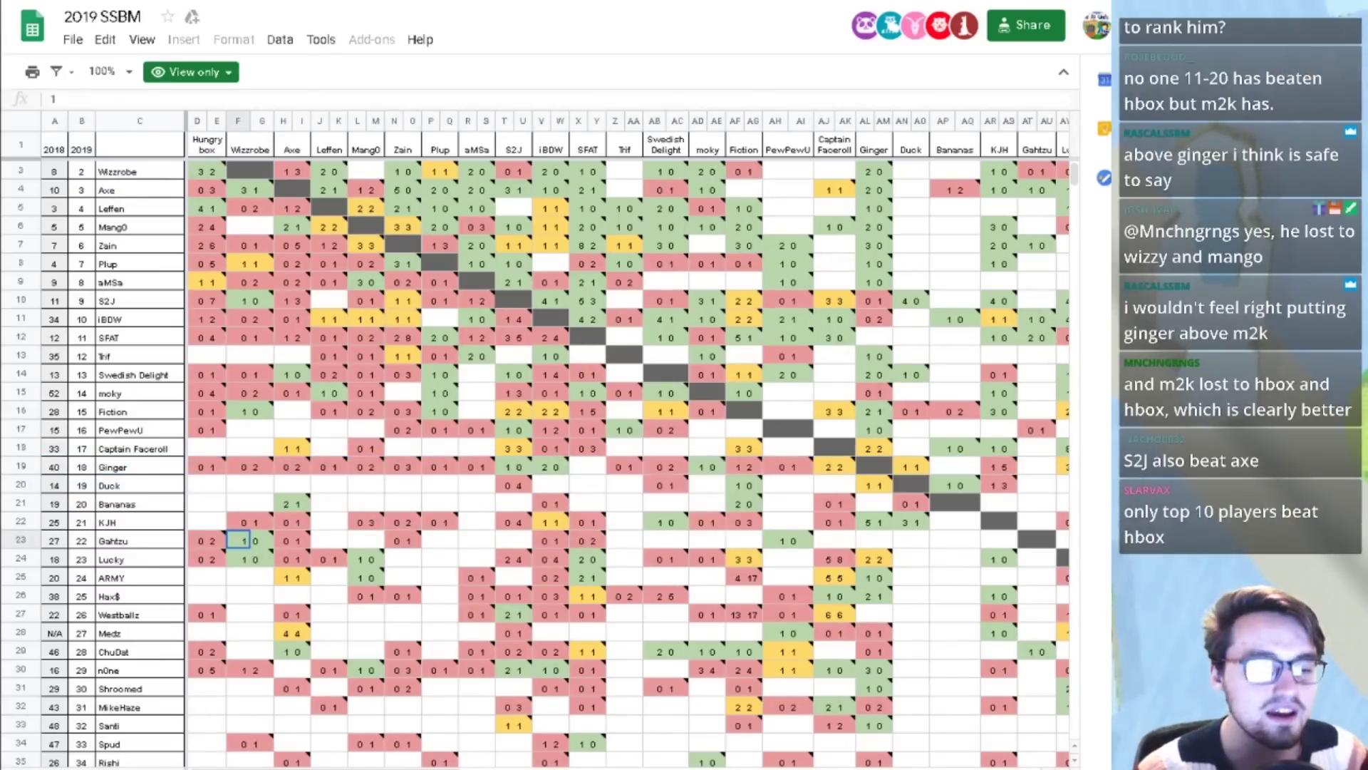
- Highlight the Ginger-to-PPU group in the Excel ranking, and return to the 2019 SSBM spreadsheet
key("alt+Tab")
left_click_drag(168, 553, 168, 632)
key("alt+Tab")
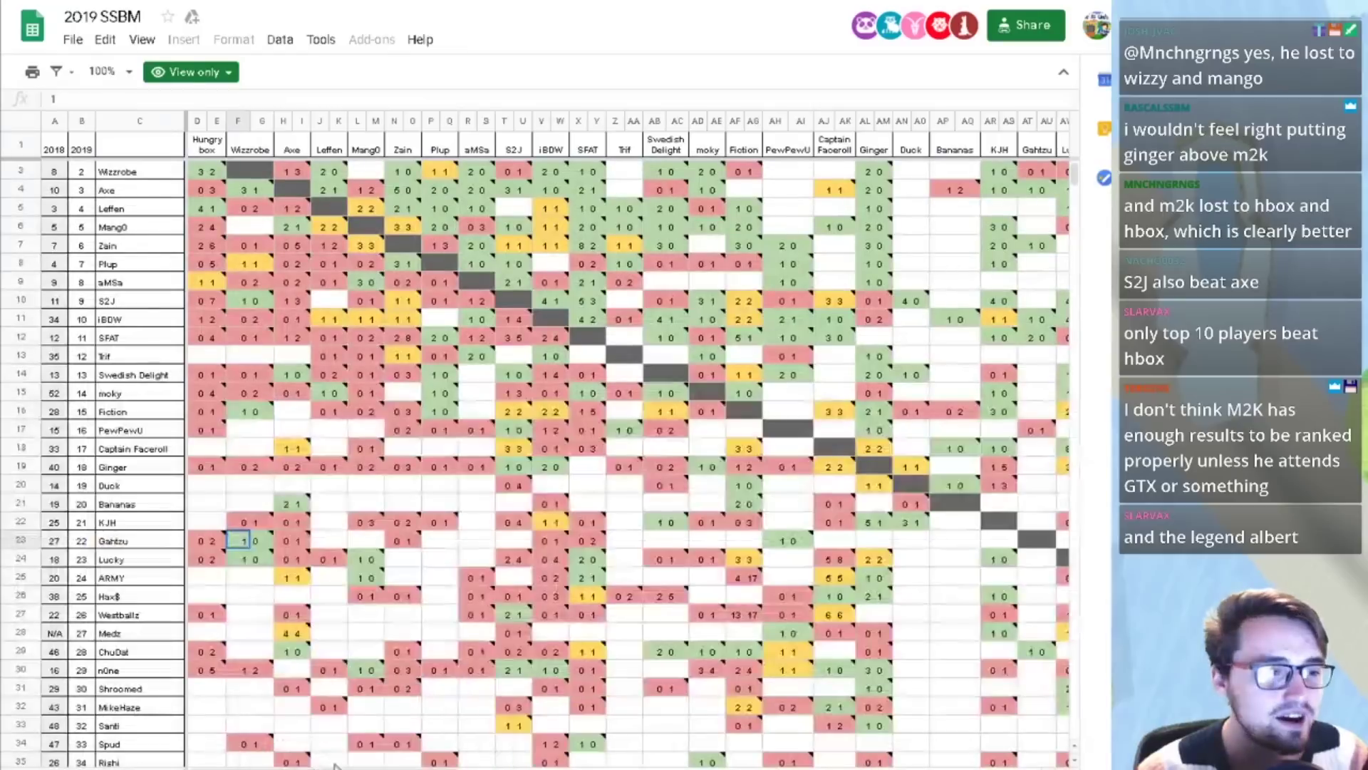
- Highlight Lucky's row in the 2019 SSBM spreadsheet and examine his records across all opponent columns
scroll(29, 570, "up", 1)
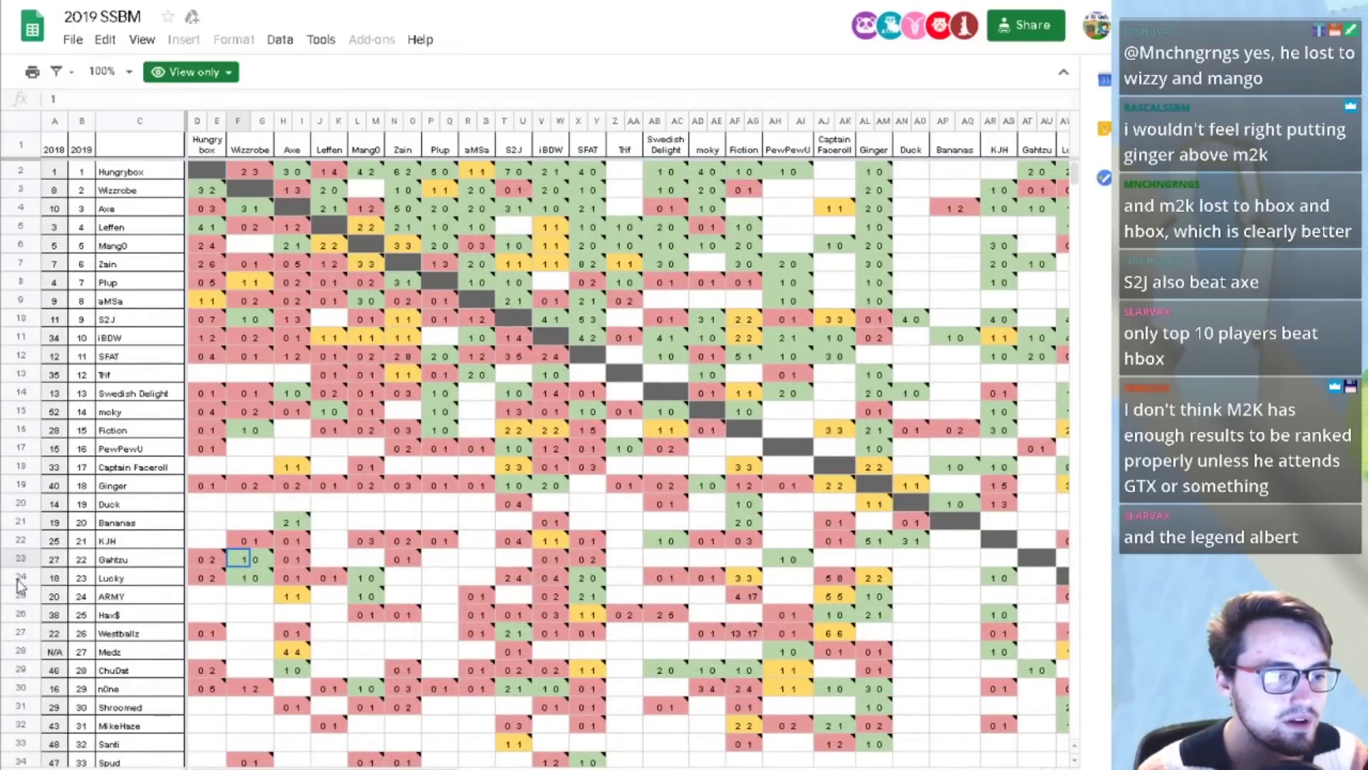
left_click(28, 576)
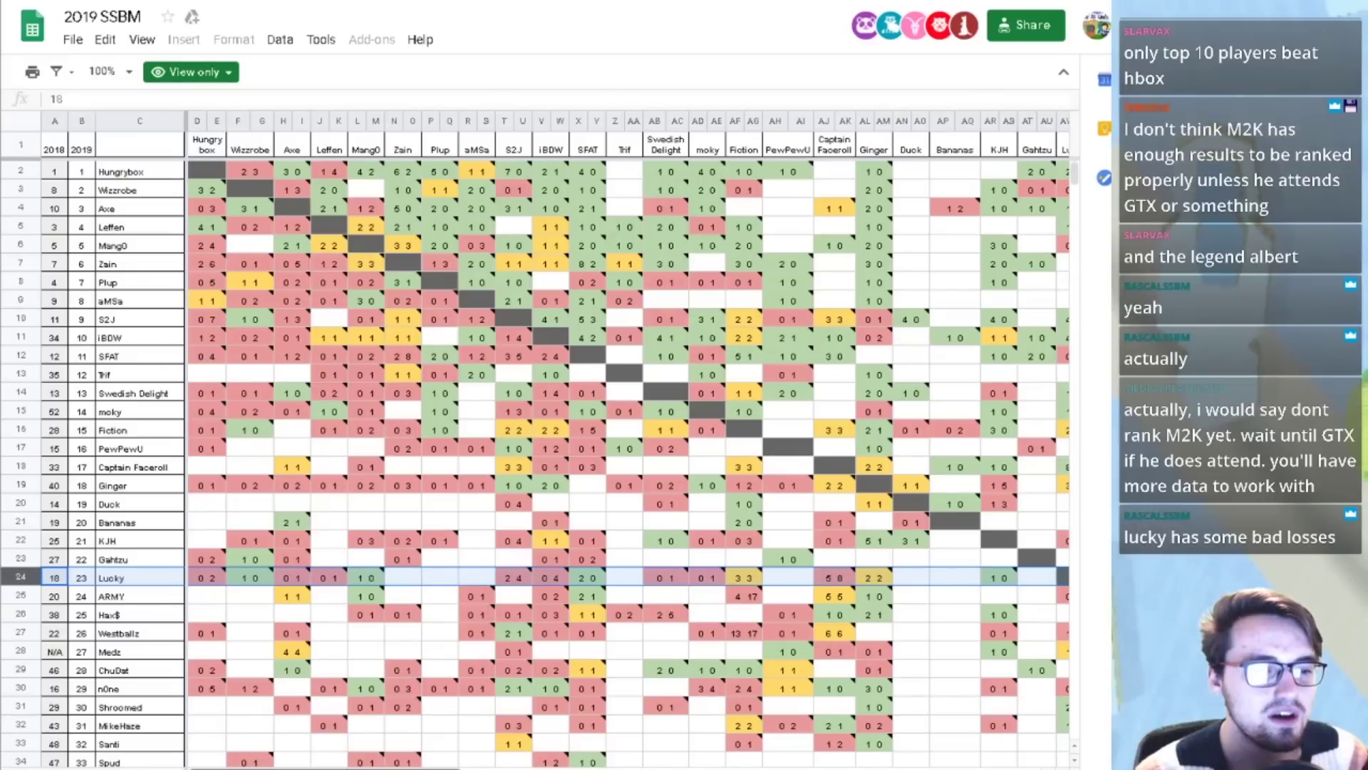
scroll(424, 758, "right", 5)
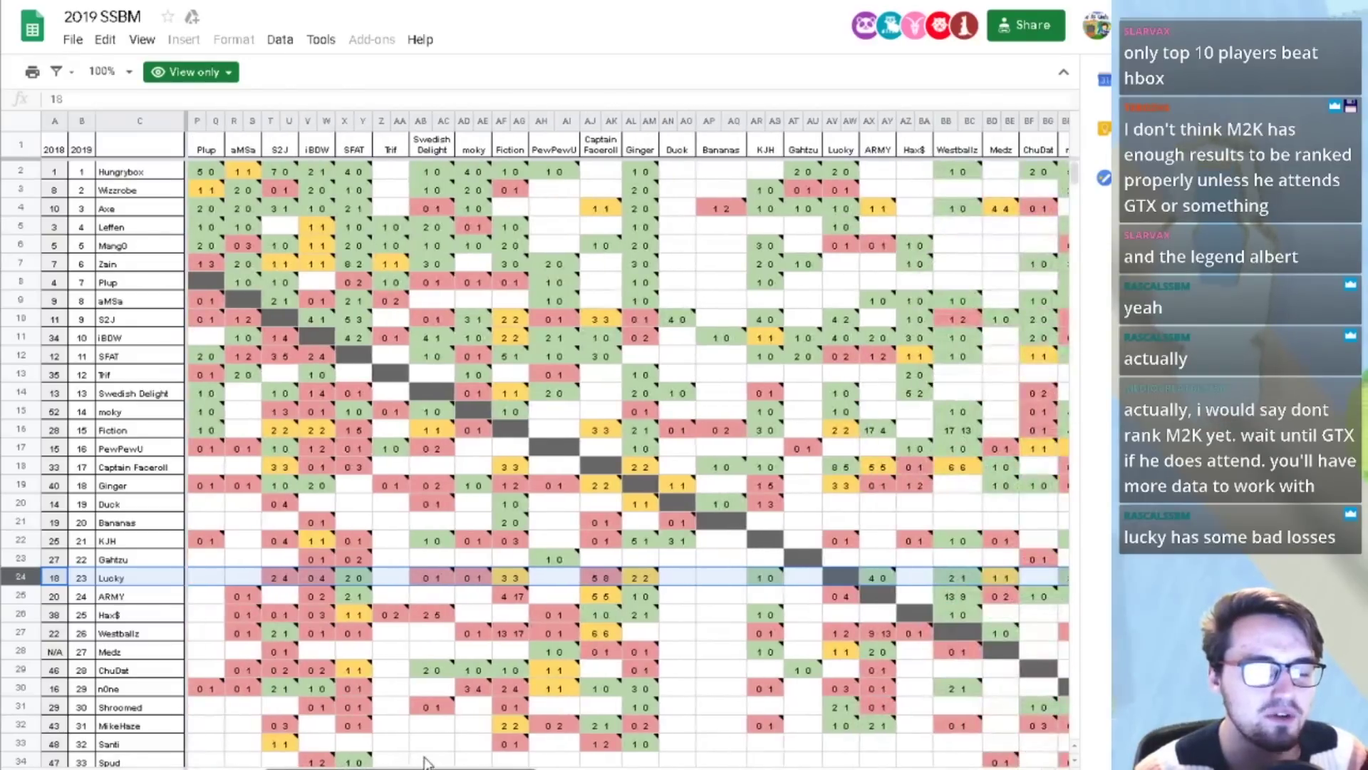
scroll(421, 757, "left", 5)
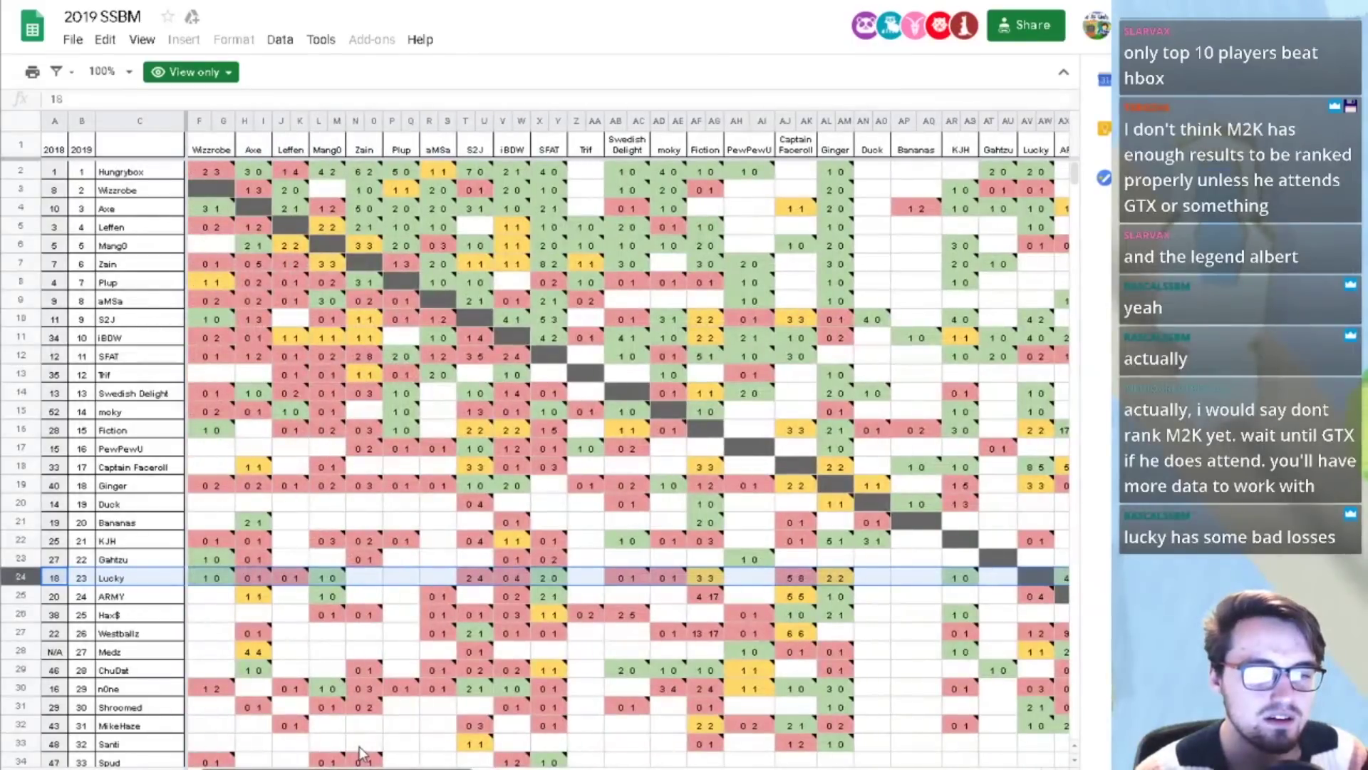
scroll(360, 748, "right", 5)
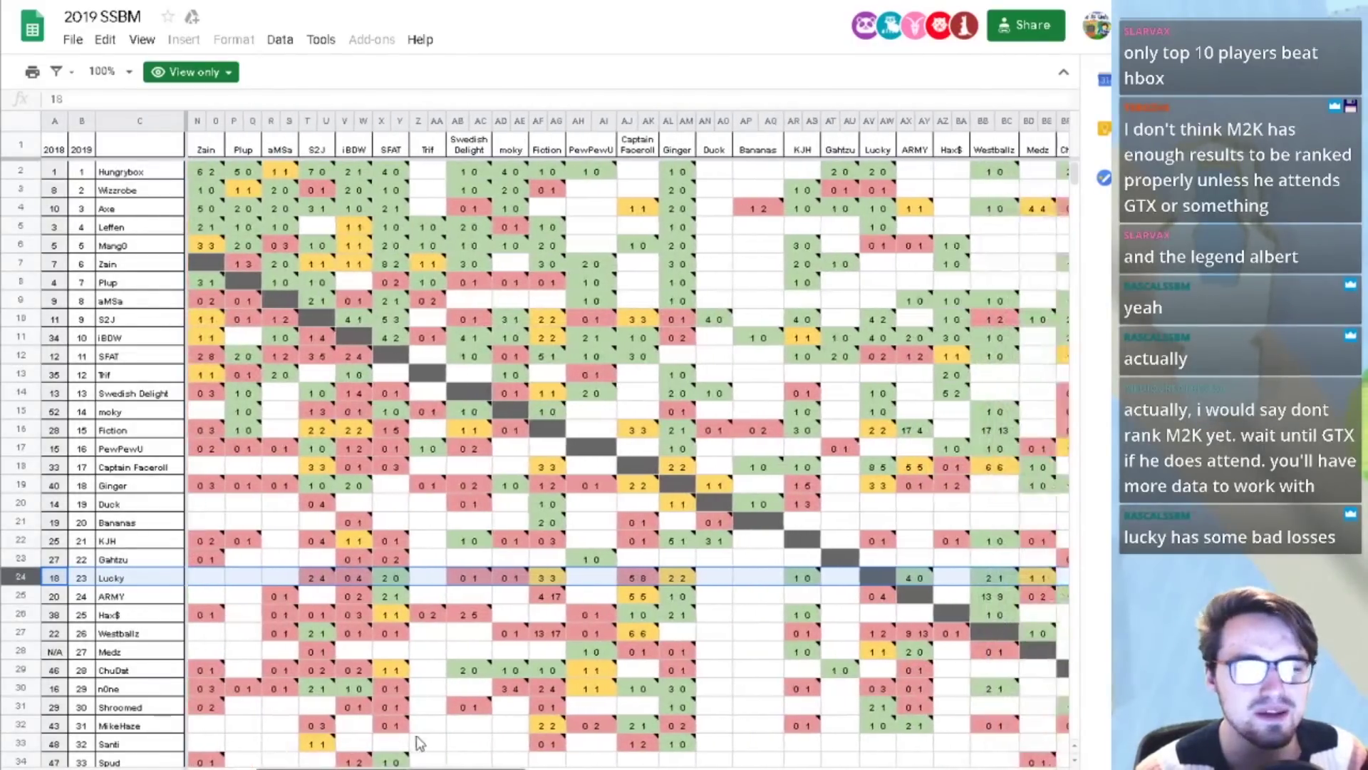
scroll(442, 727, "right", 10)
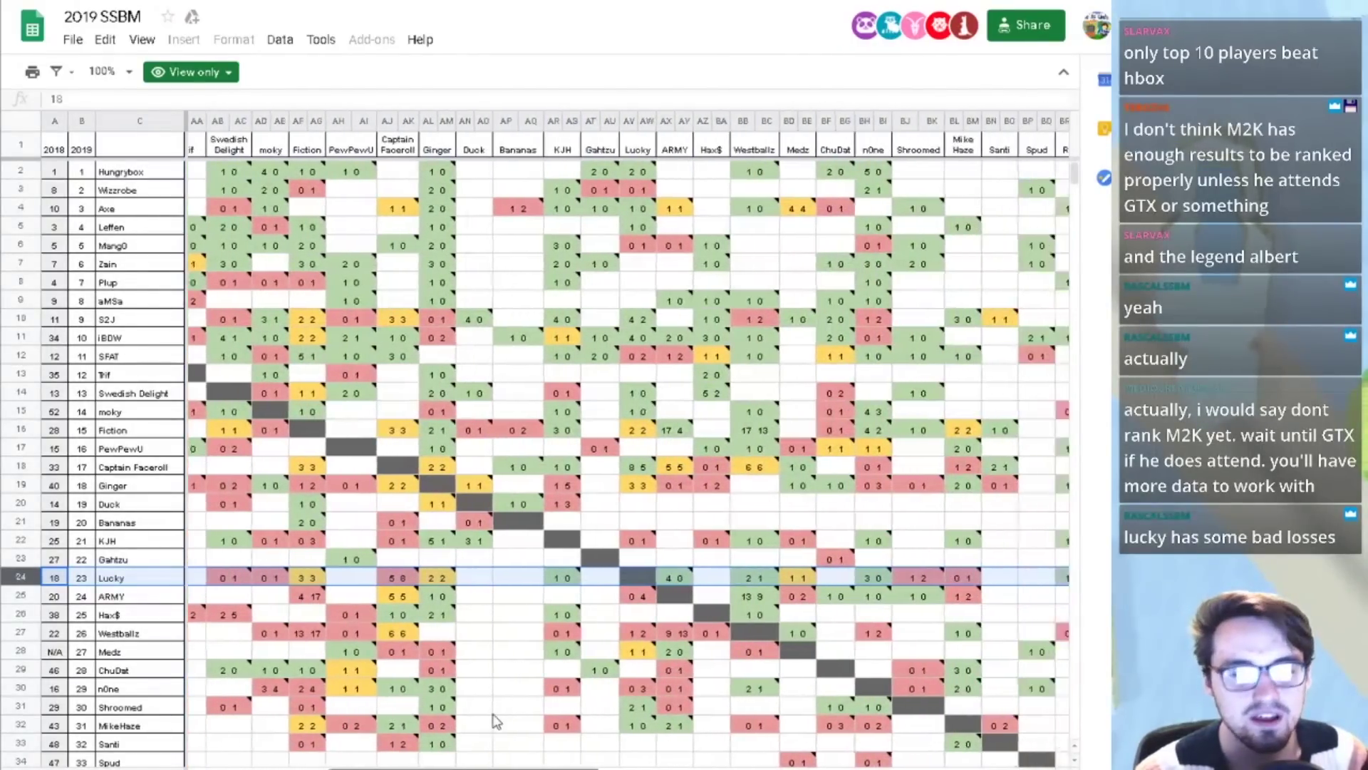
scroll(594, 699, "right", 2)
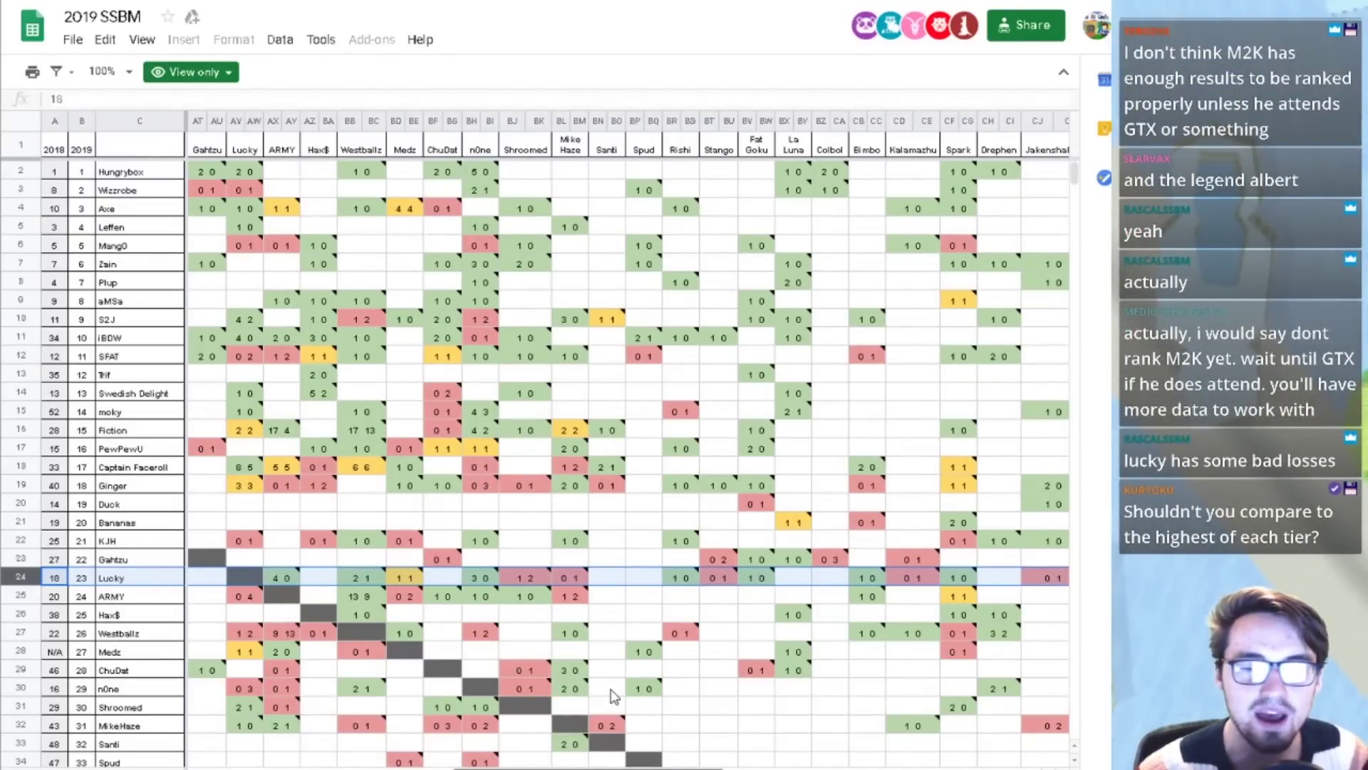
scroll(611, 696, "left", 15)
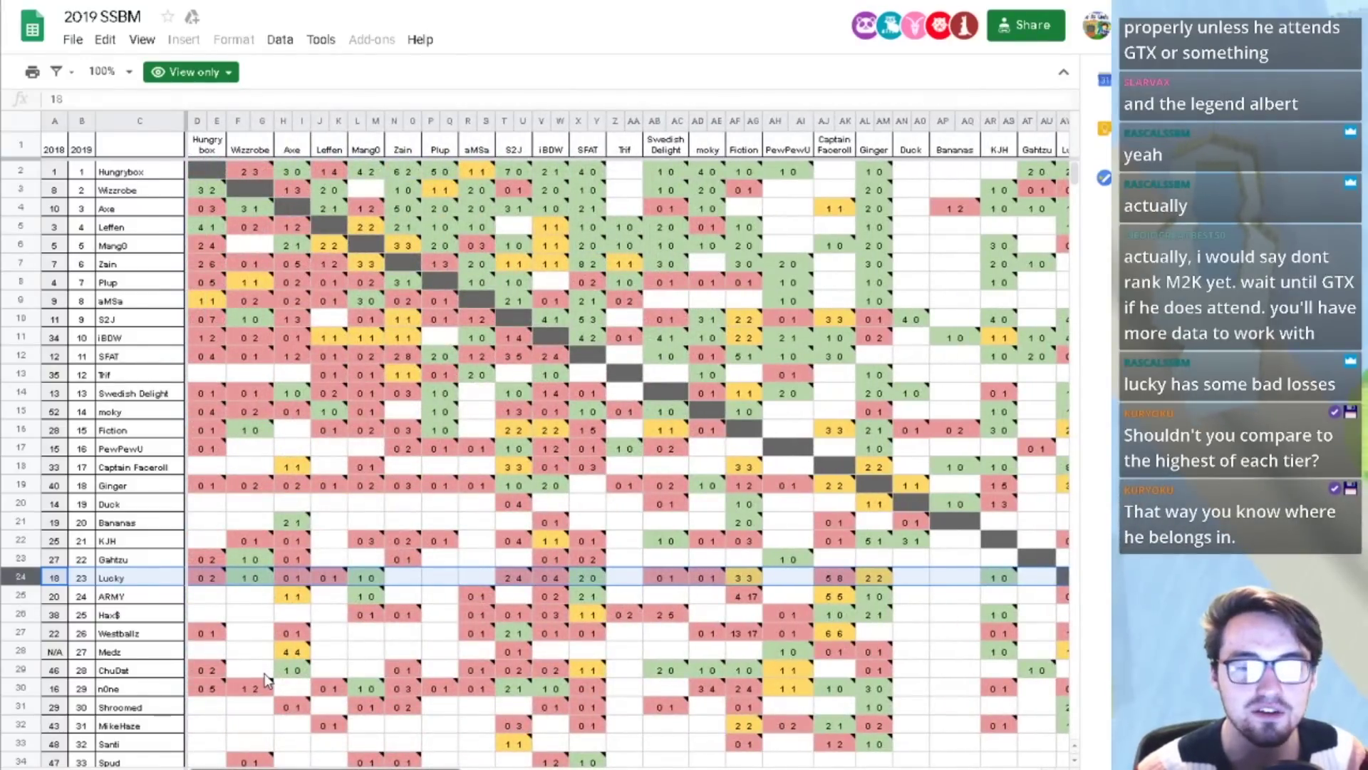
- Switch to the Excel ranking and highlight Fiction to Trif, aMSa to S2J, Lucky and Moky to compare possible tiers for Mew2King
key("alt+Tab")
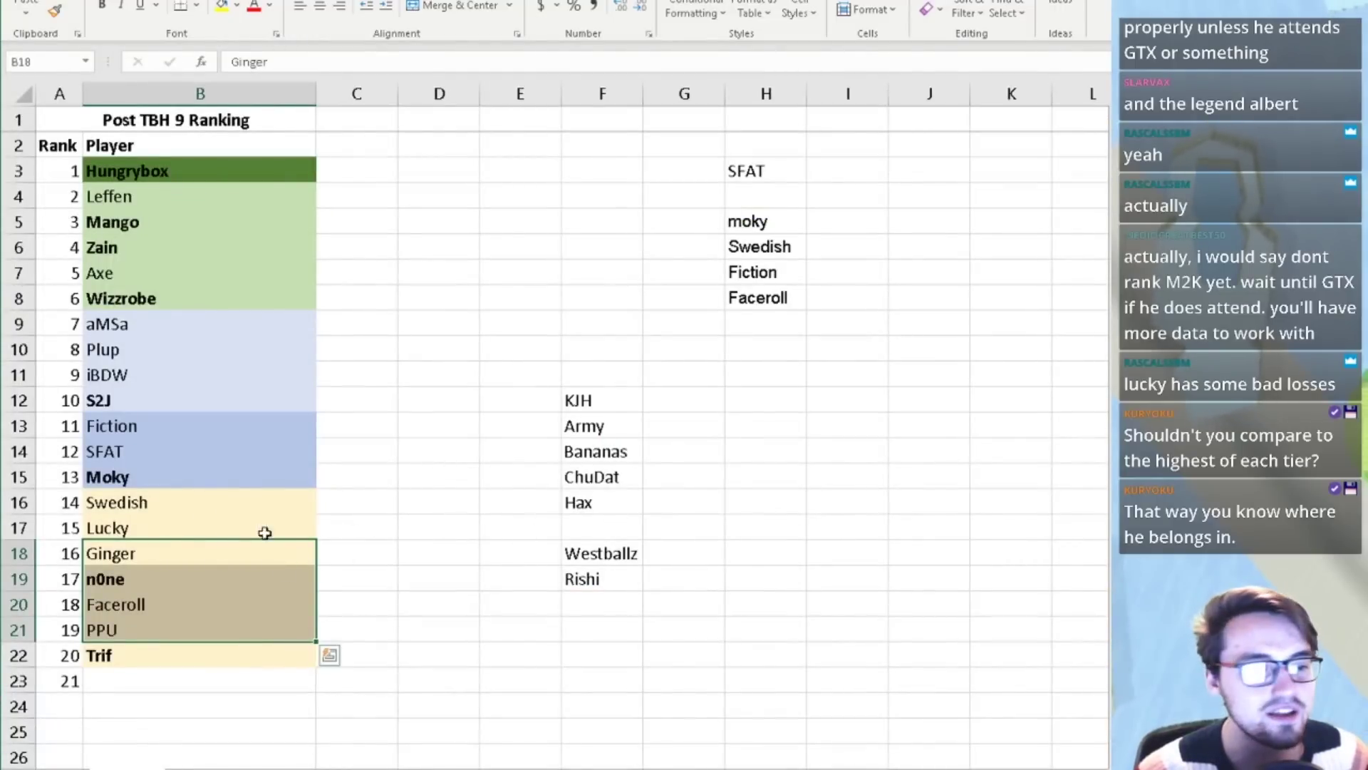
left_click_drag(151, 419, 147, 651)
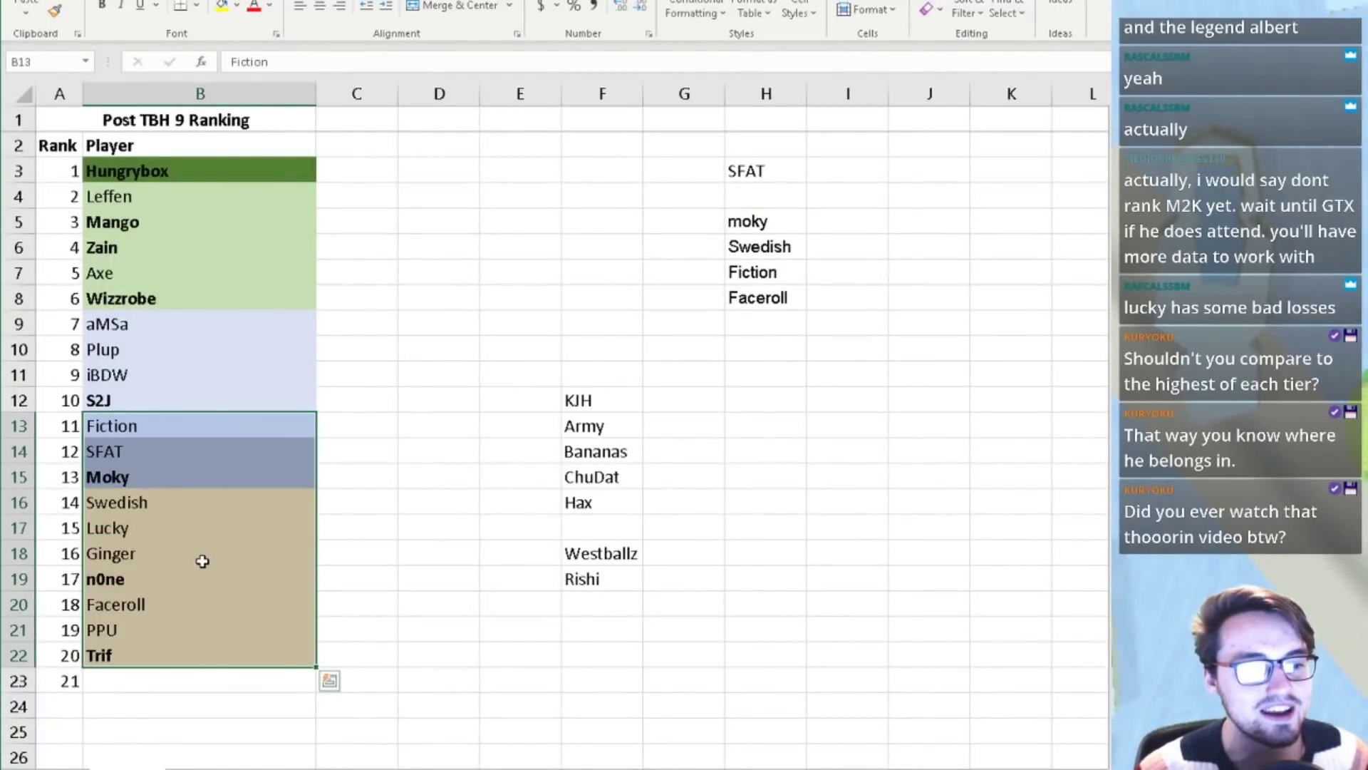
left_click_drag(209, 388, 165, 326)
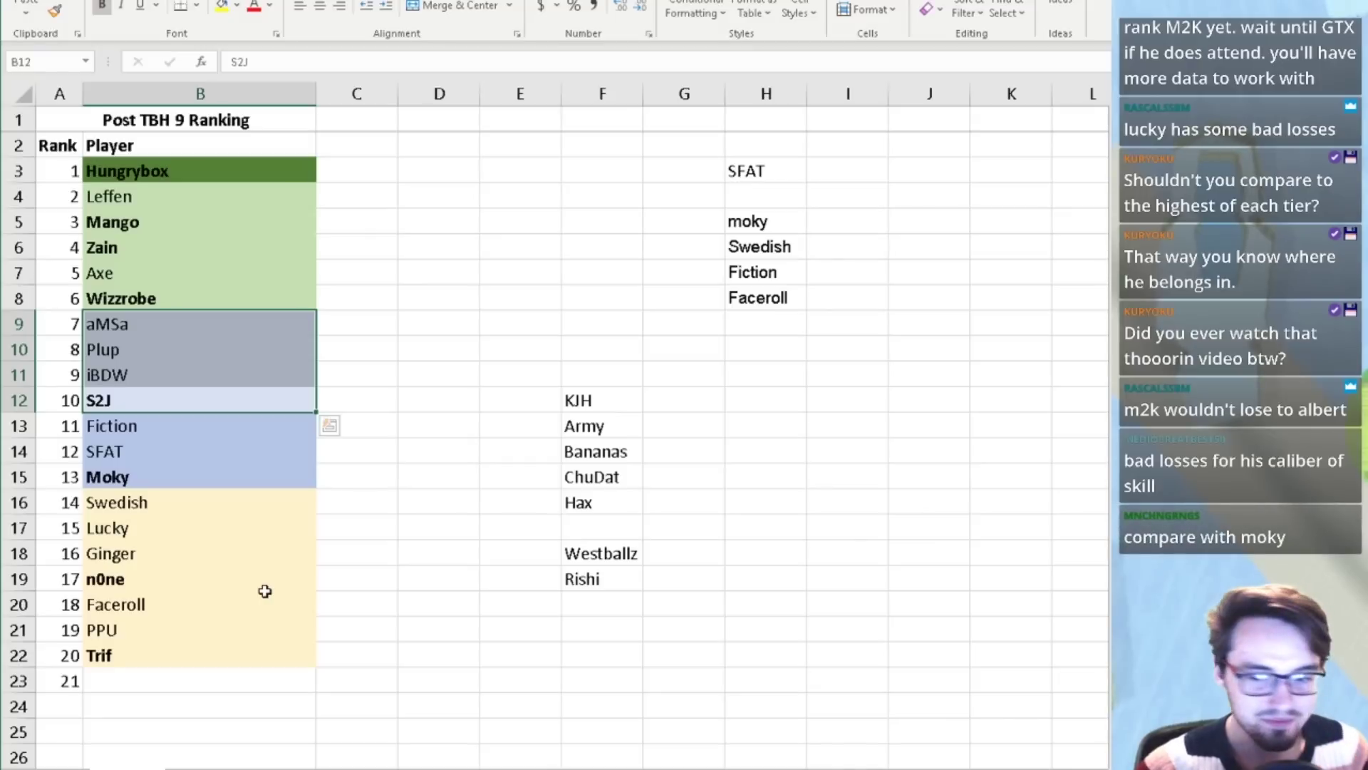
left_click(194, 543)
left_click(183, 536)
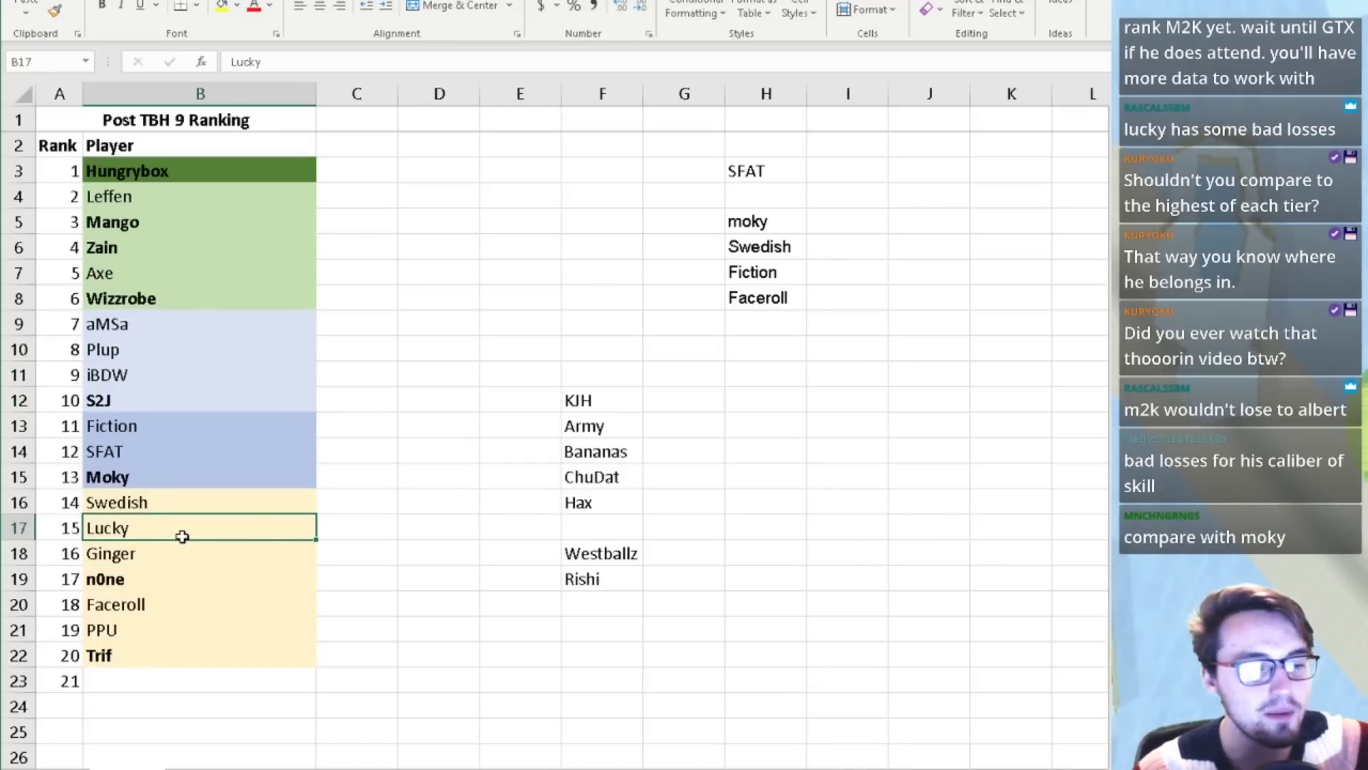
left_click(172, 478)
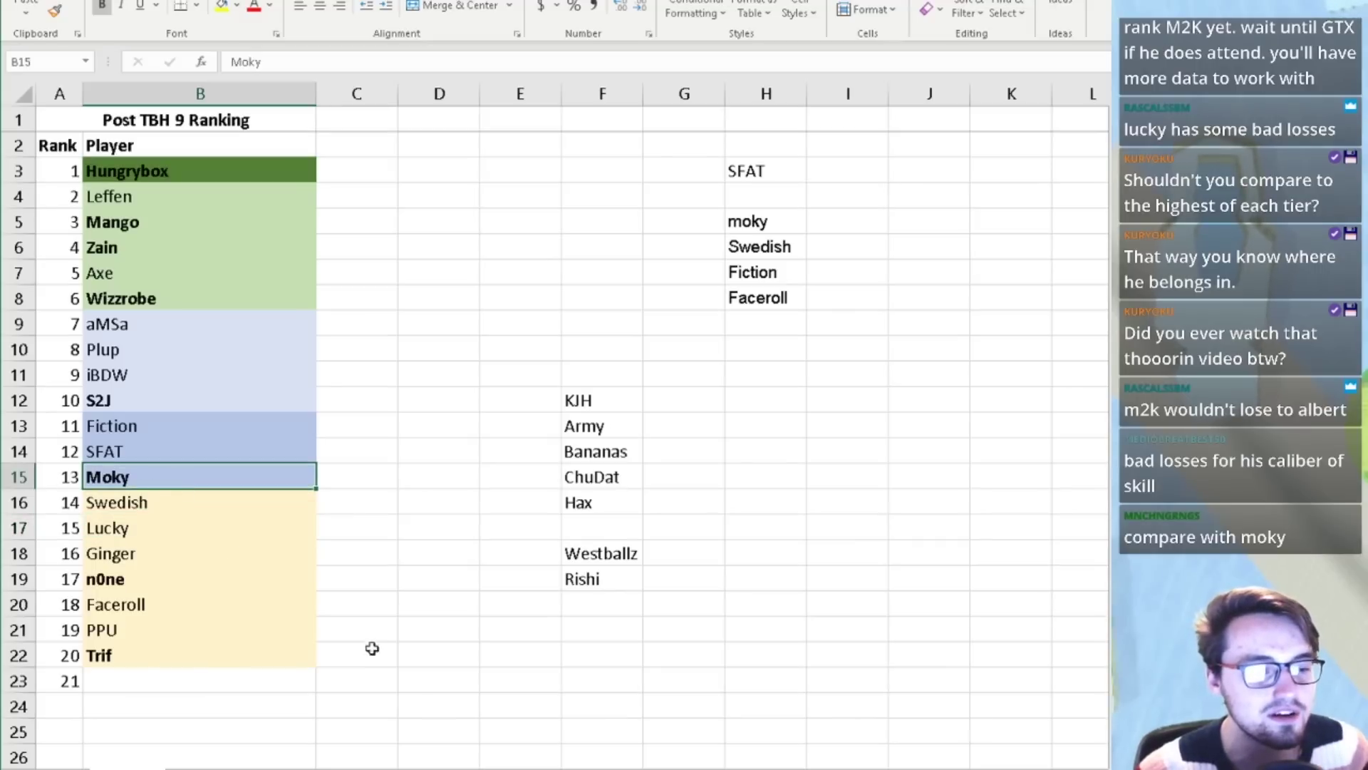
- Return to the 2019 SSBM spreadsheet, highlight Swedish Delight's row and examine his records against the other players
left_click(324, 747)
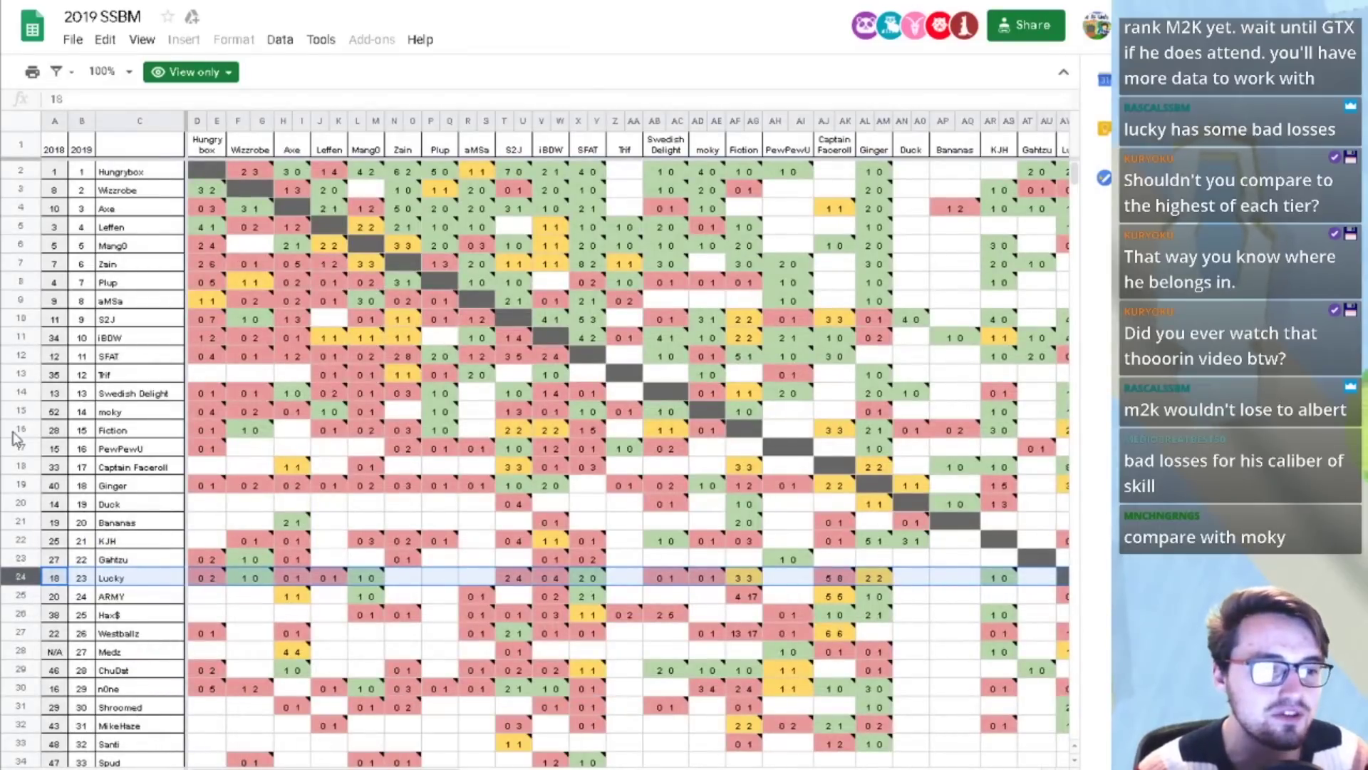
left_click(24, 394)
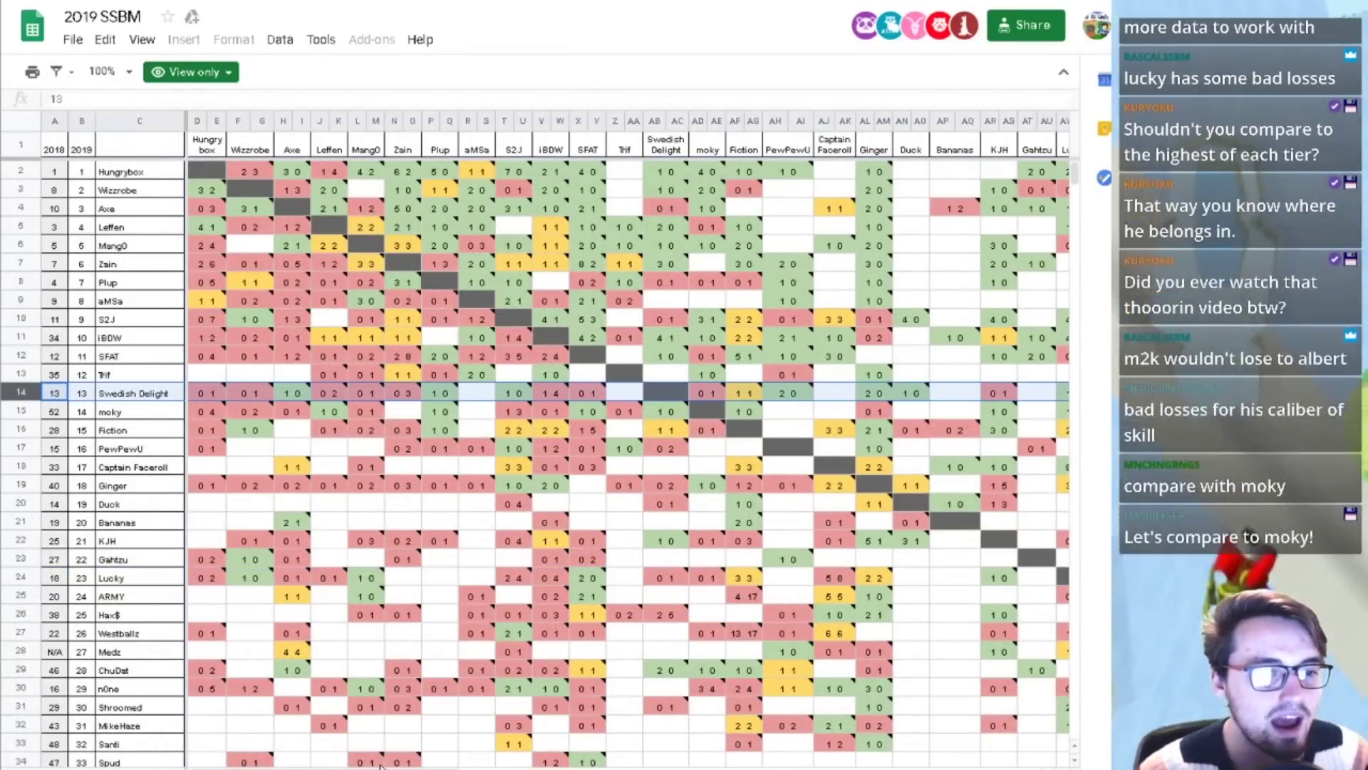
mouse_move(412, 734)
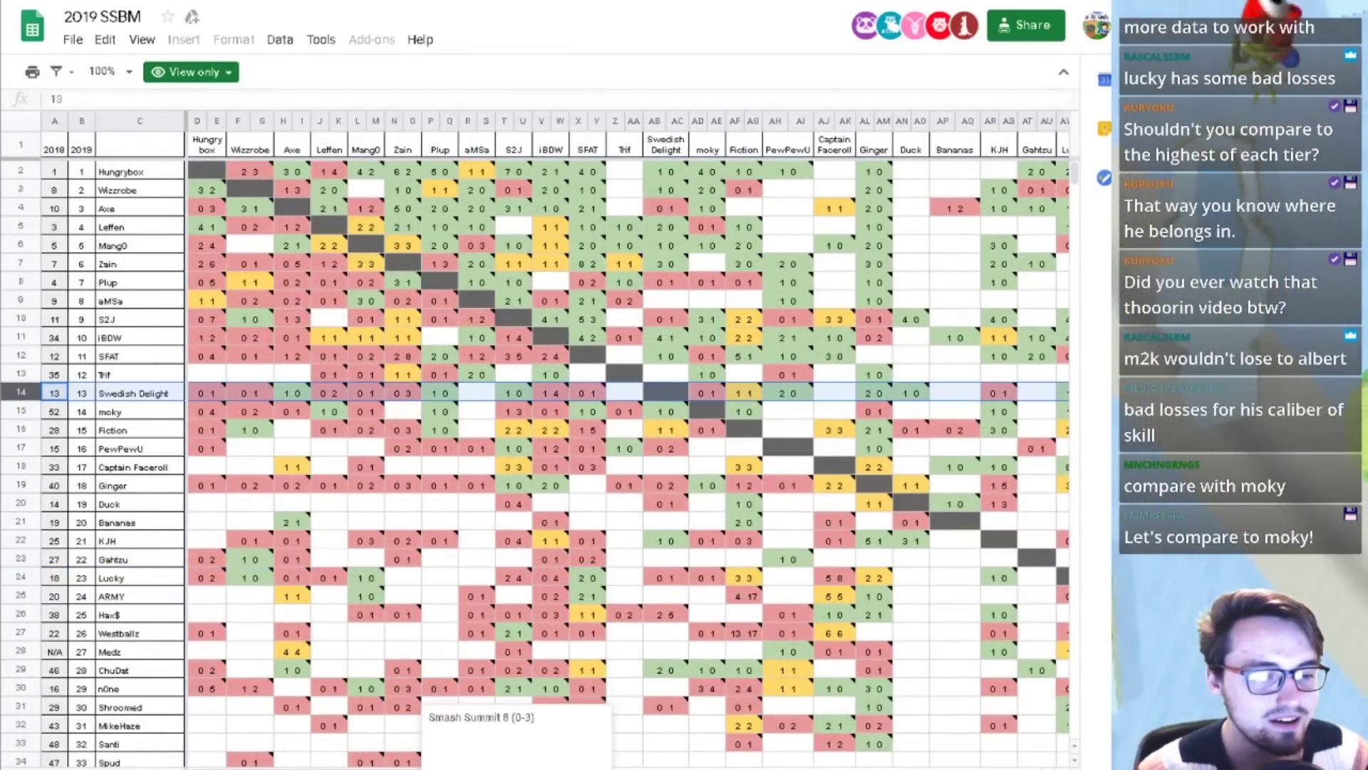
scroll(412, 735, "right", 2)
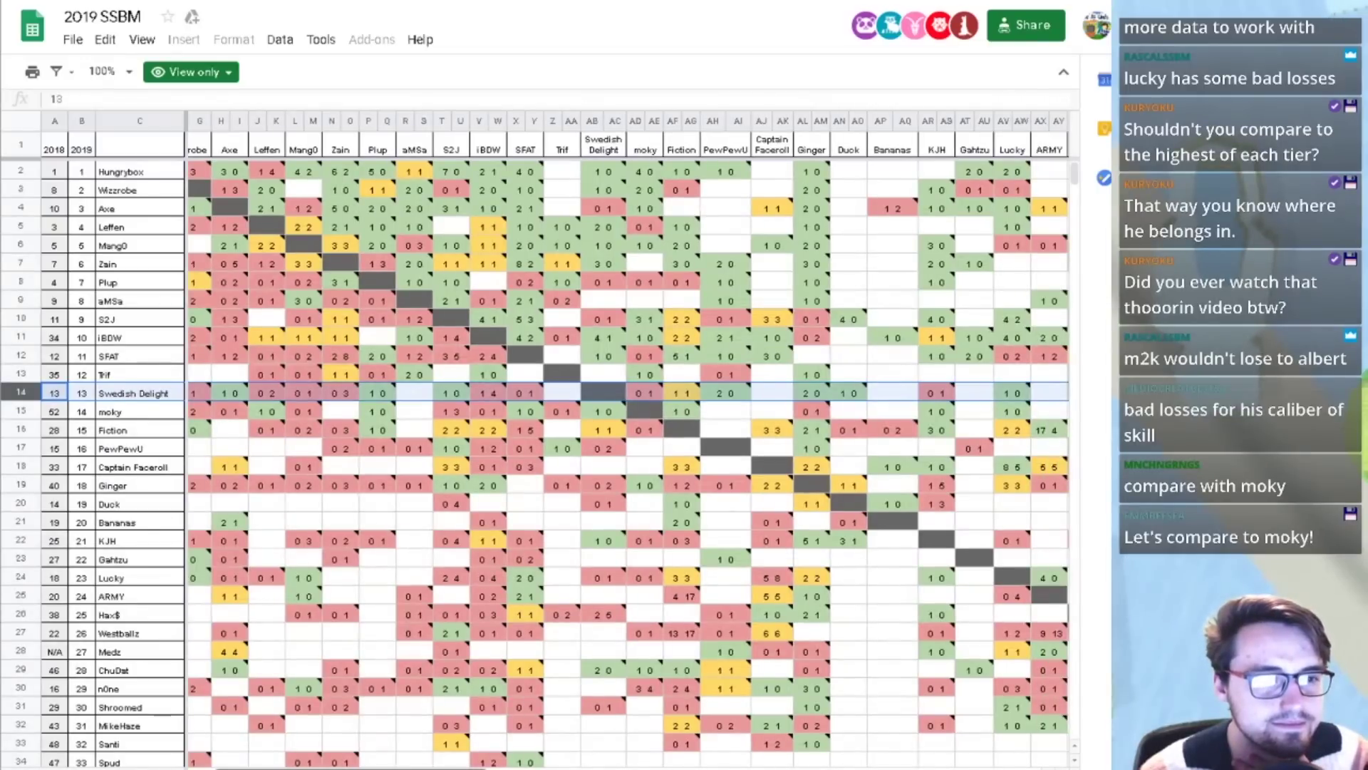
scroll(627, 464, "left", 2)
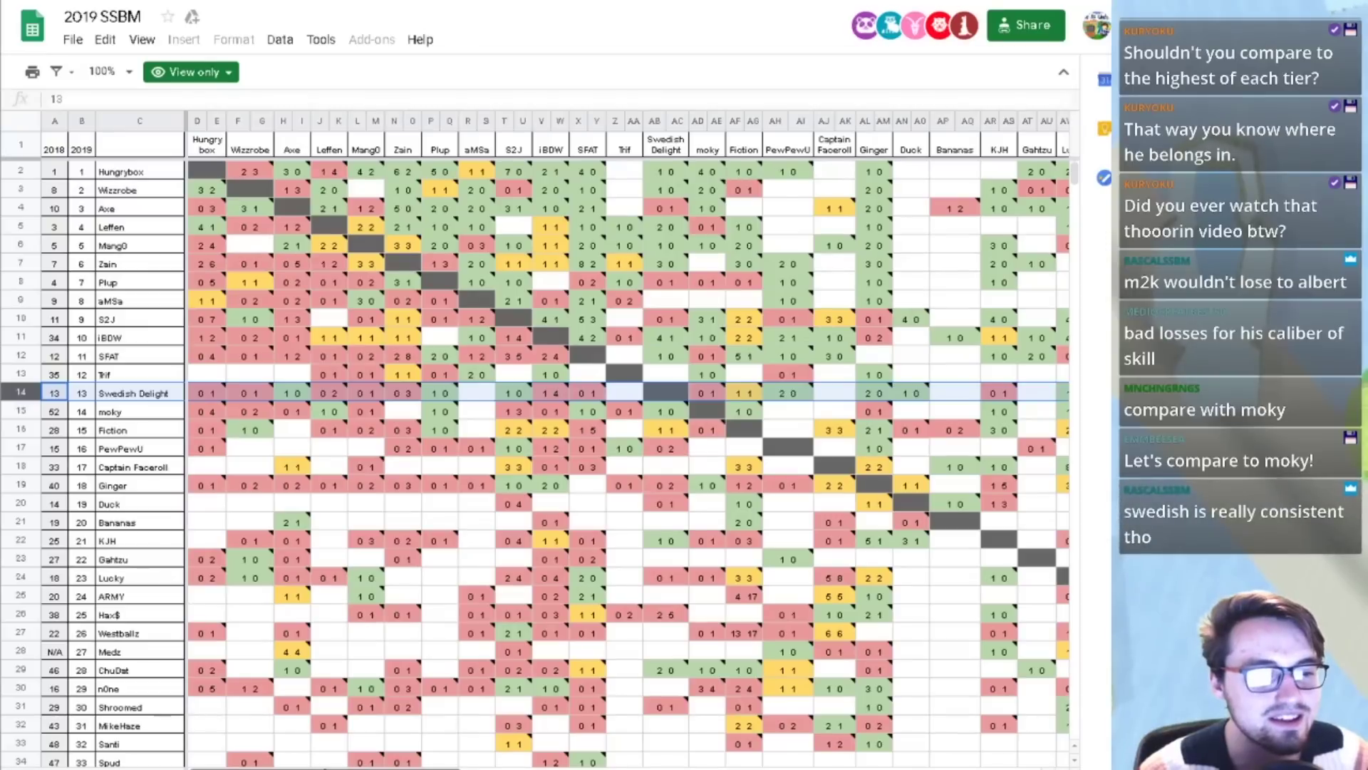
left_click_drag(349, 763, 300, 729)
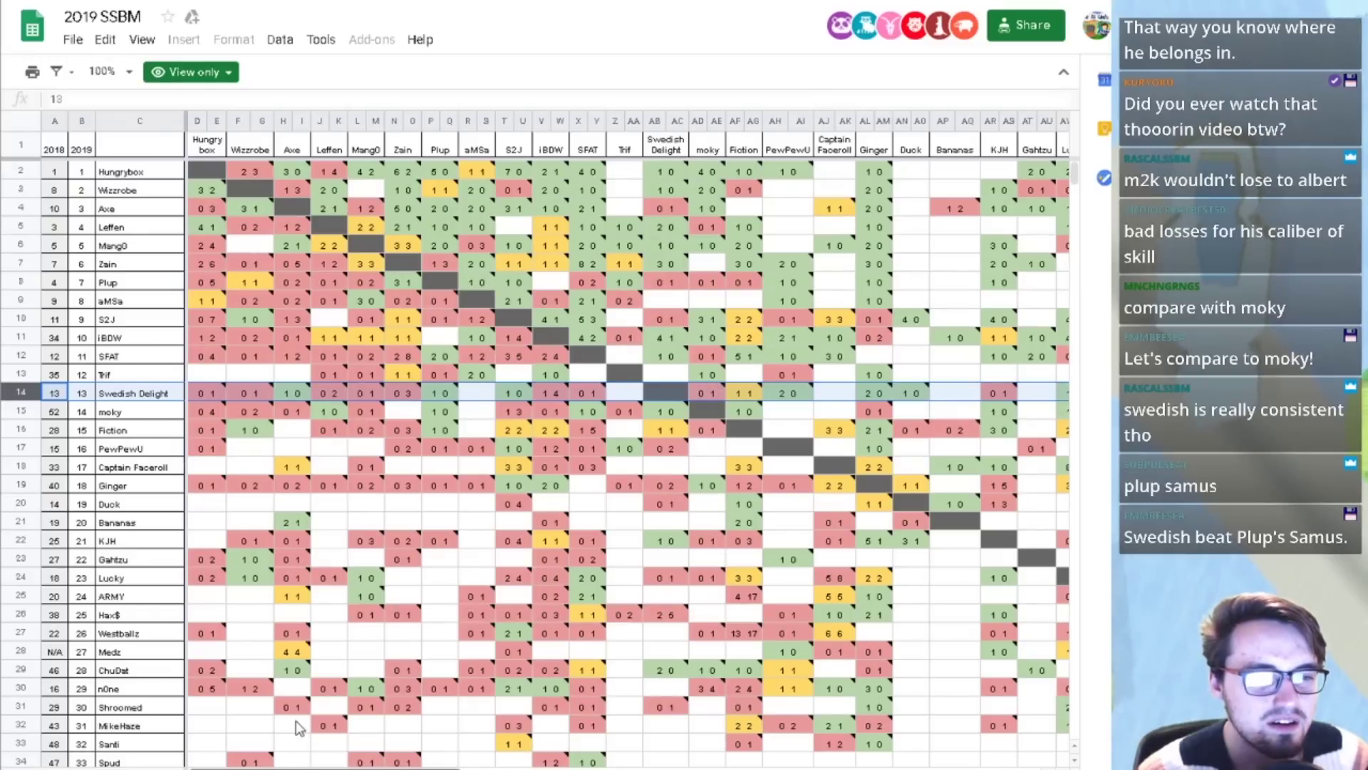
- Switch to the Excel ranking and compare the places of n0ne and Swedish
key("alt+Tab")
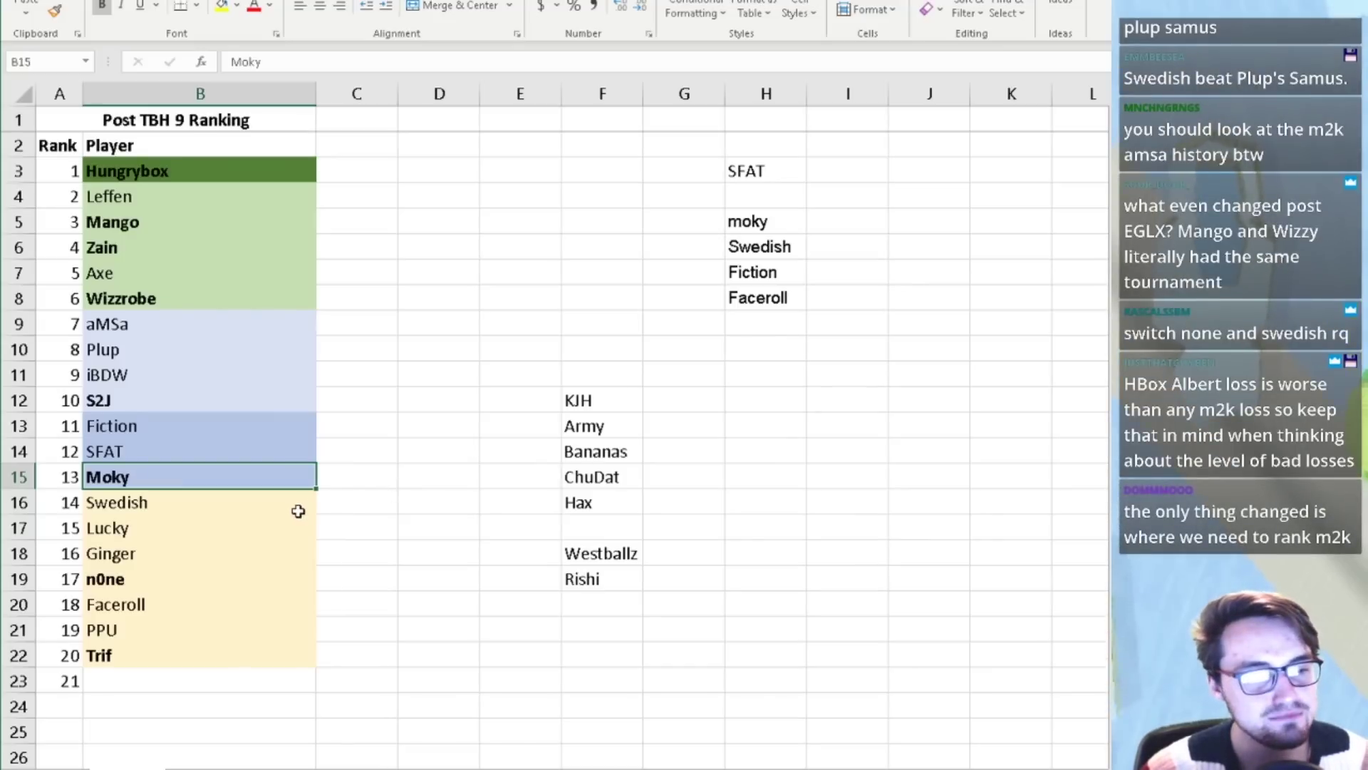
left_click(141, 574)
left_click(164, 507)
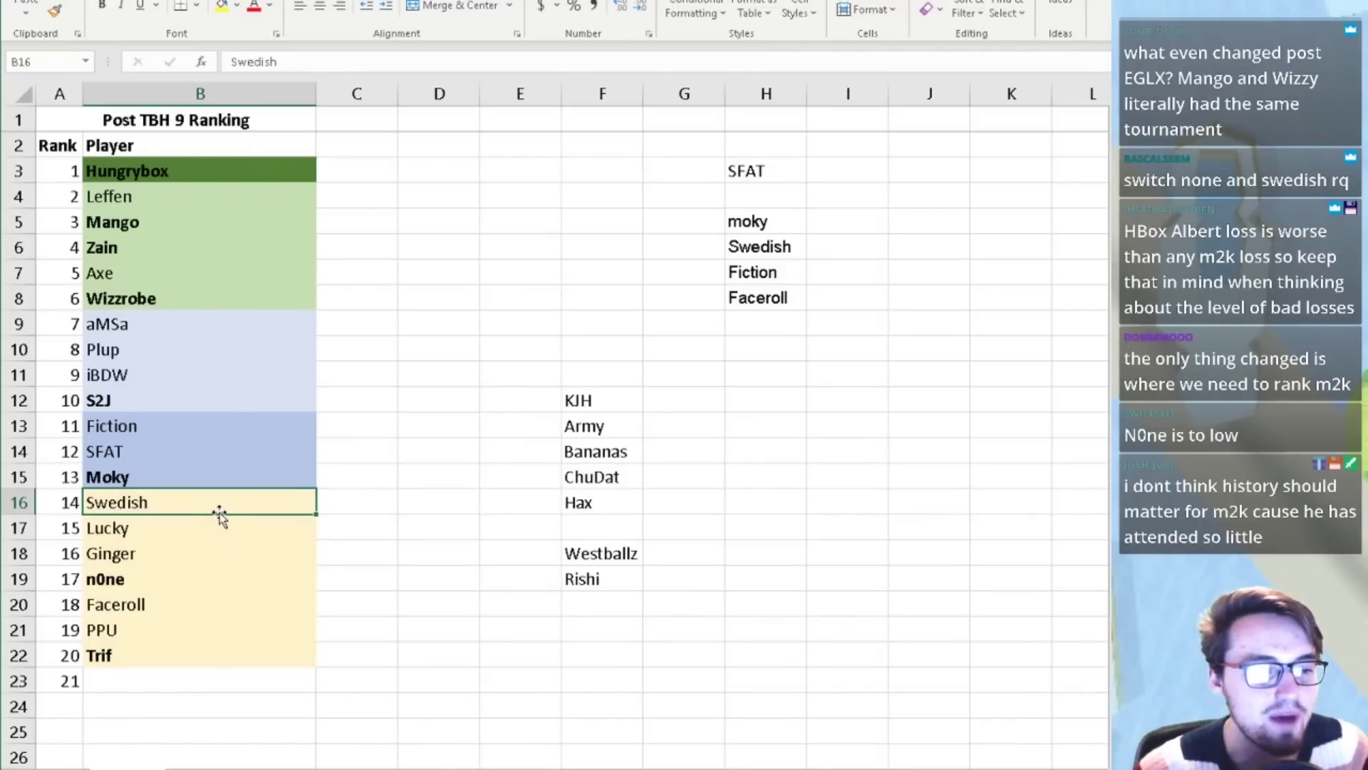
- Retype the event name in the ranking's title cell so that it reads "Post TBH 9 Ranking"
double_click(182, 120)
key("BackSpace")
key("BackSpace")
key("BackSpace")
key("BackSpace")
key("BackSpace")
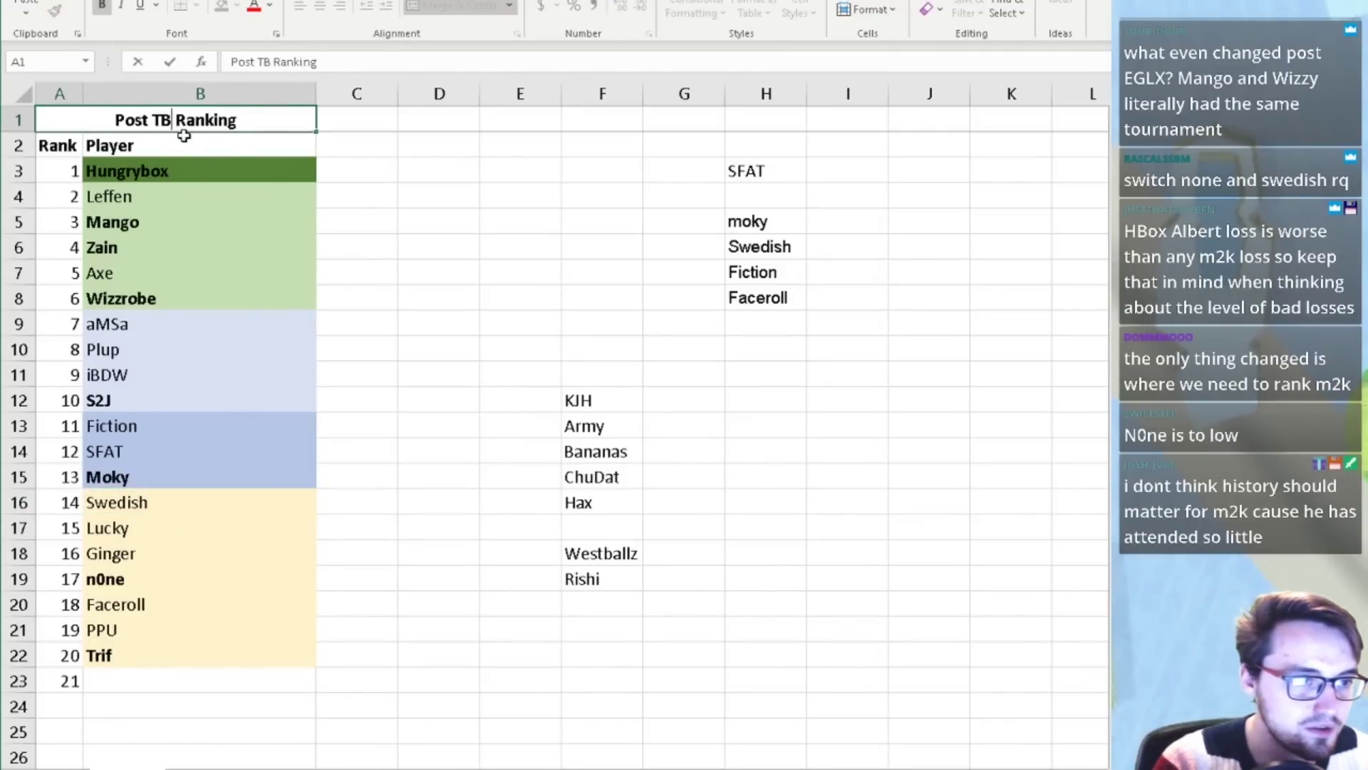
type("TBH 9")
left_click(509, 221)
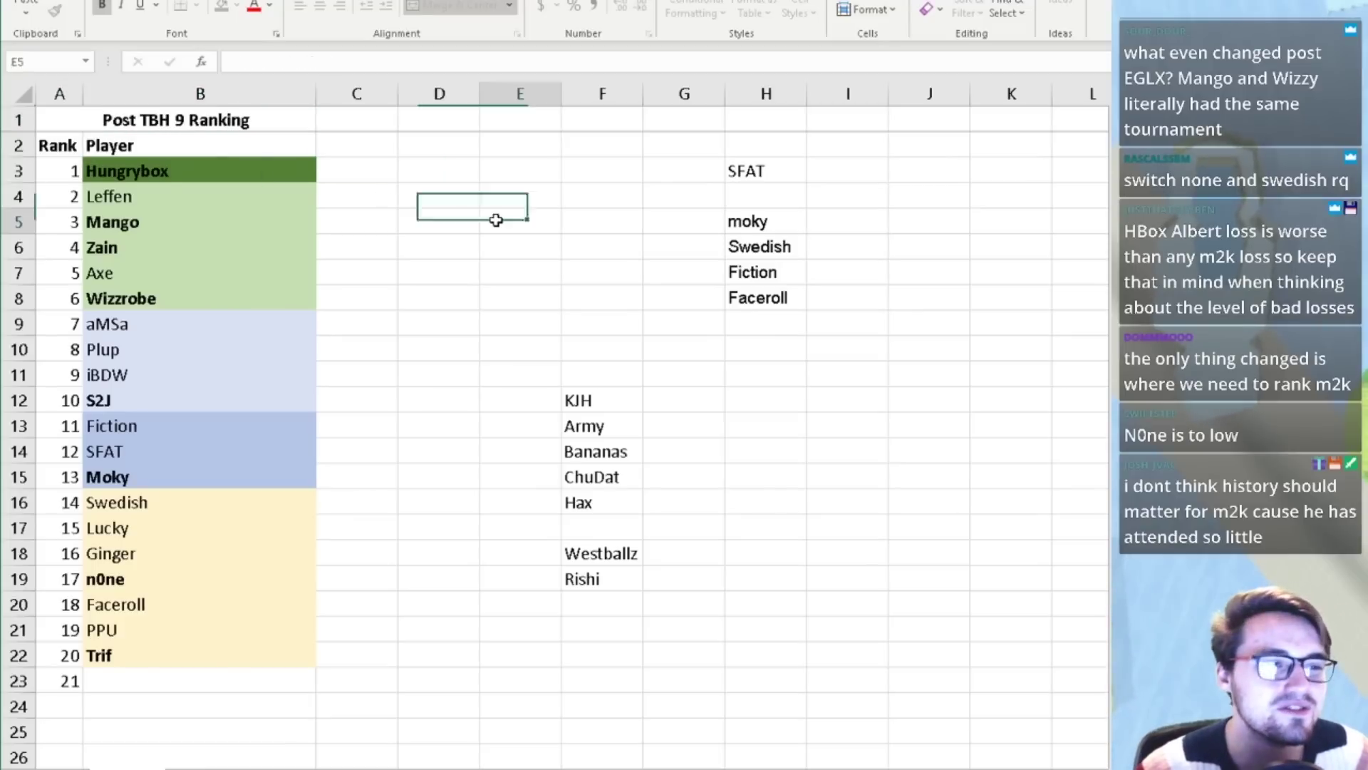
- Switch to the 2019 SSBM spreadsheet, look over the head-to-head grid and clear the highlight on Swedish Delight's row
left_click(454, 768)
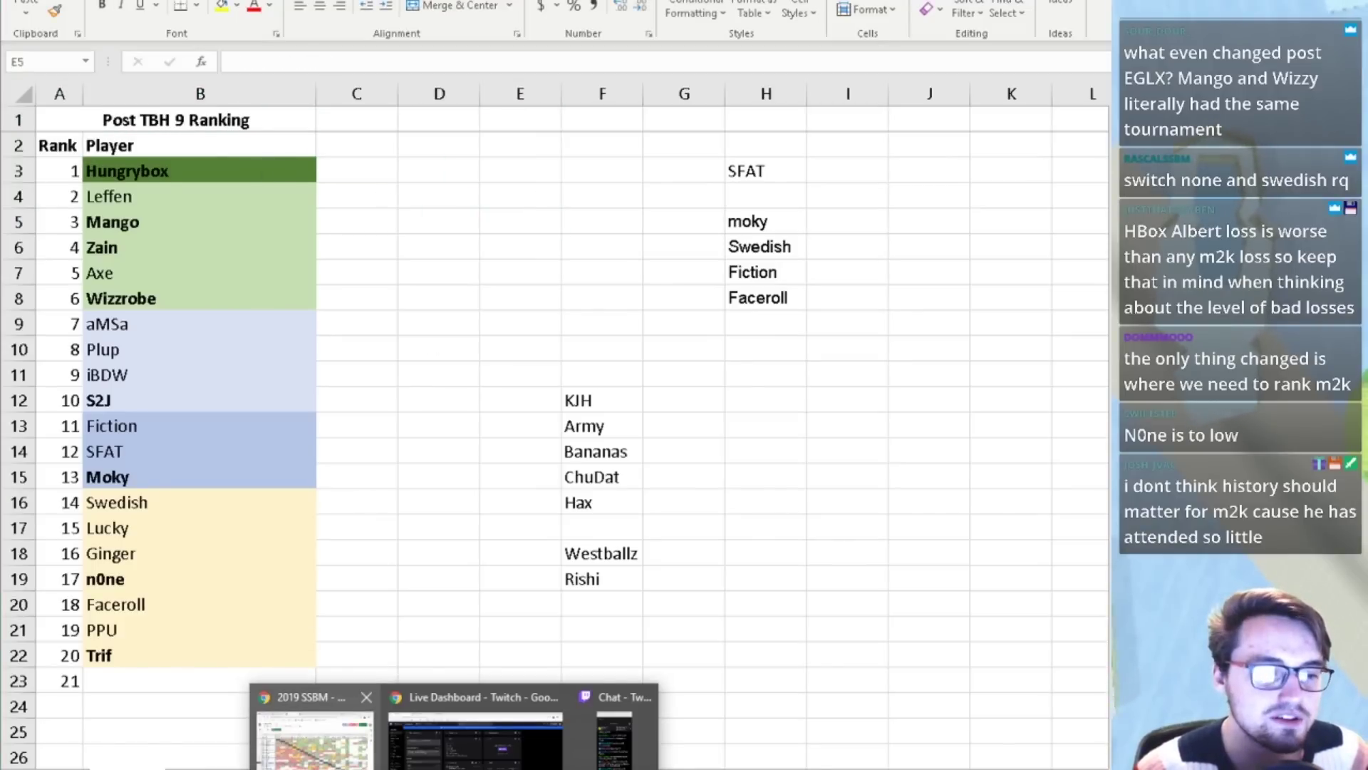
left_click(314, 735)
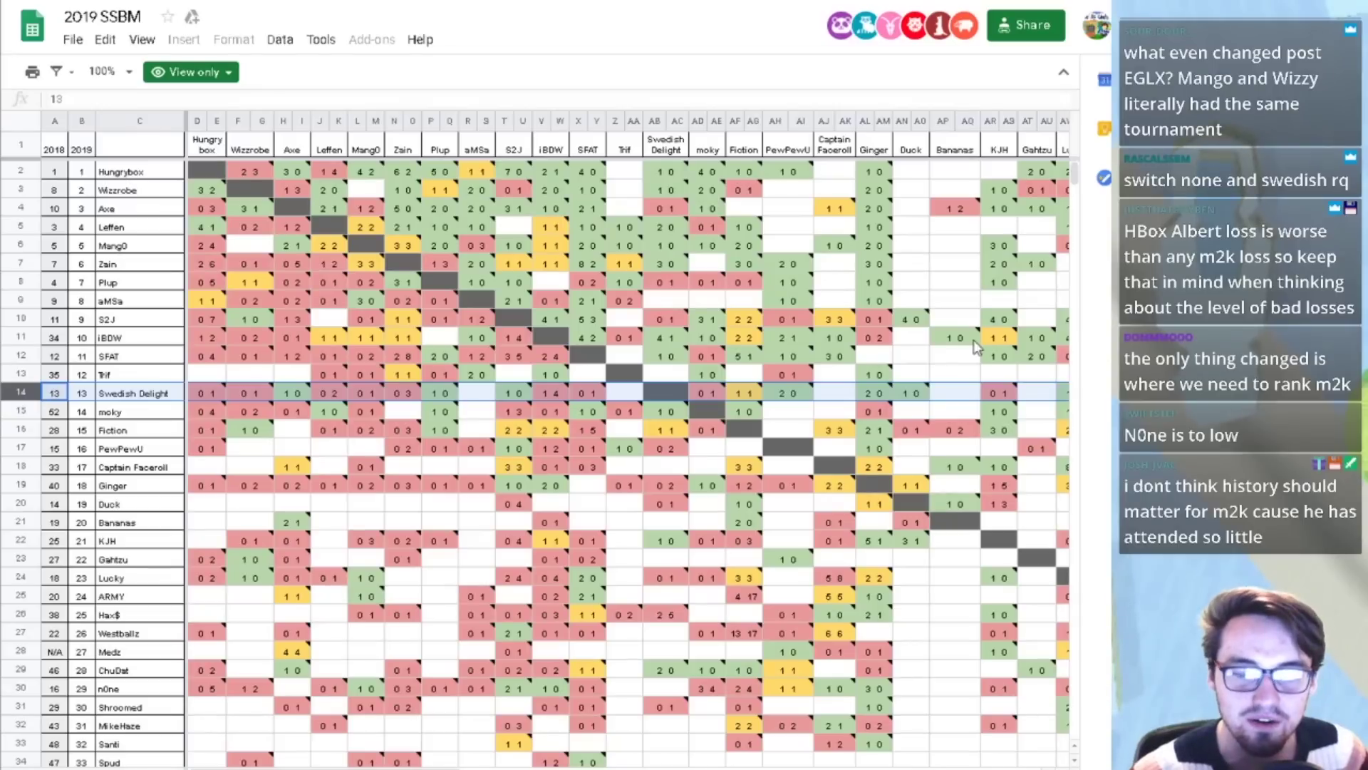
mouse_move(640, 449)
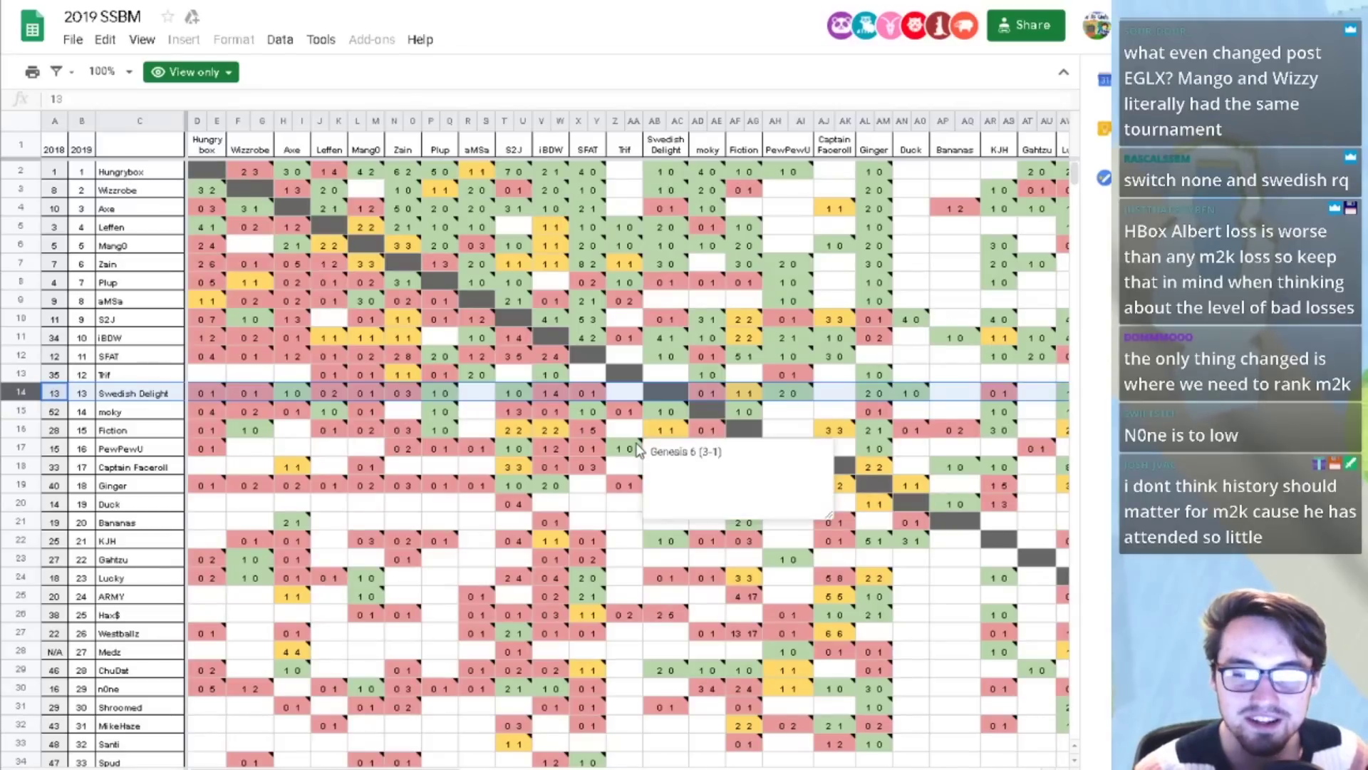
left_click(445, 522)
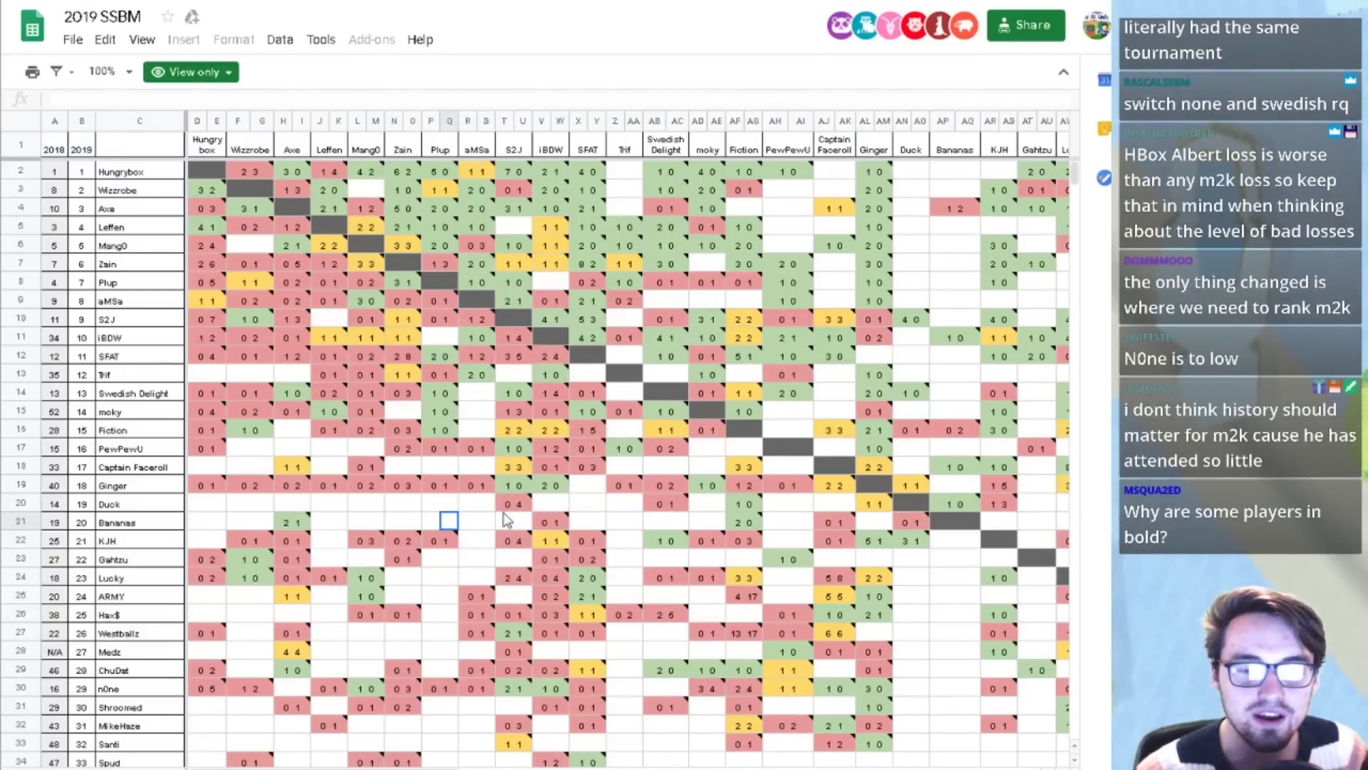
- Switch to the Excel ranking and review the ranked players by highlighting Hungrybox down to Faceroll
mouse_move(514, 689)
key("alt+Tab")
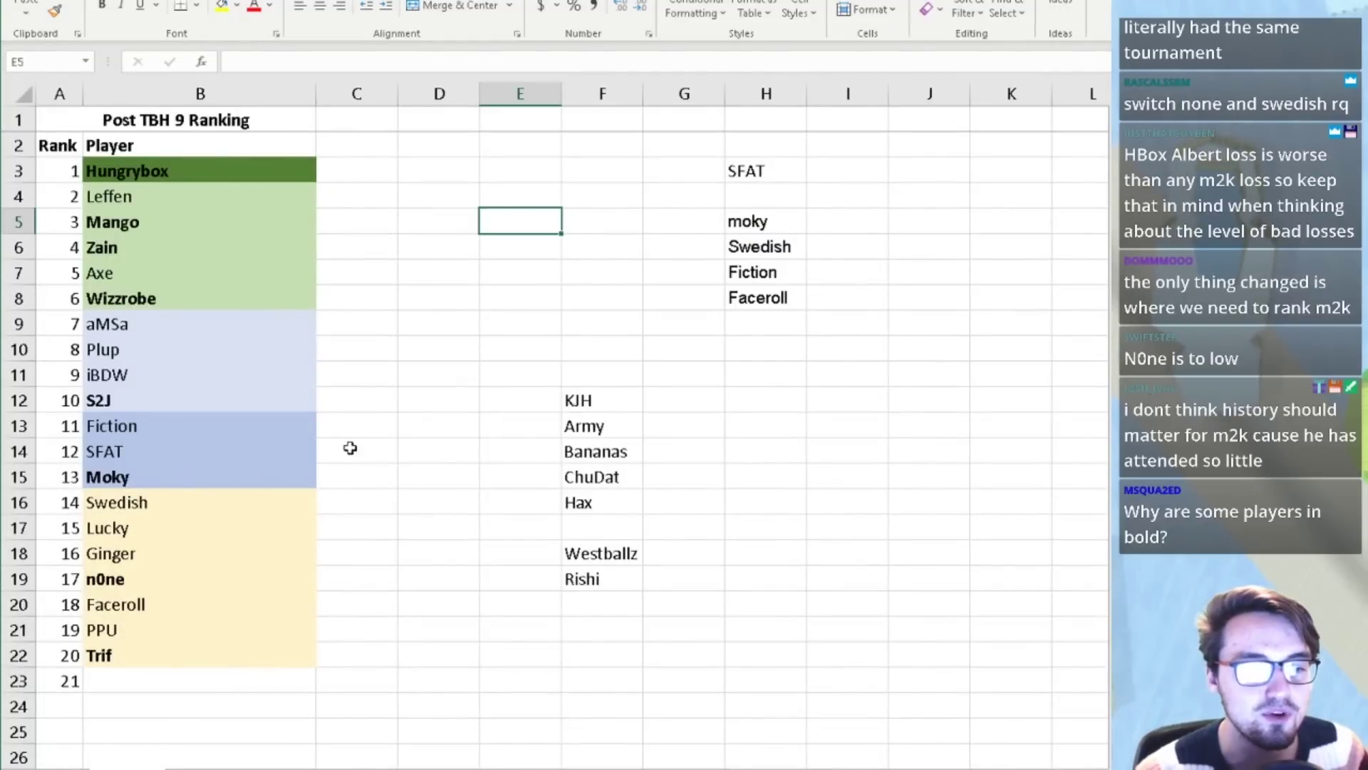
left_click_drag(207, 176, 244, 605)
left_click(440, 485)
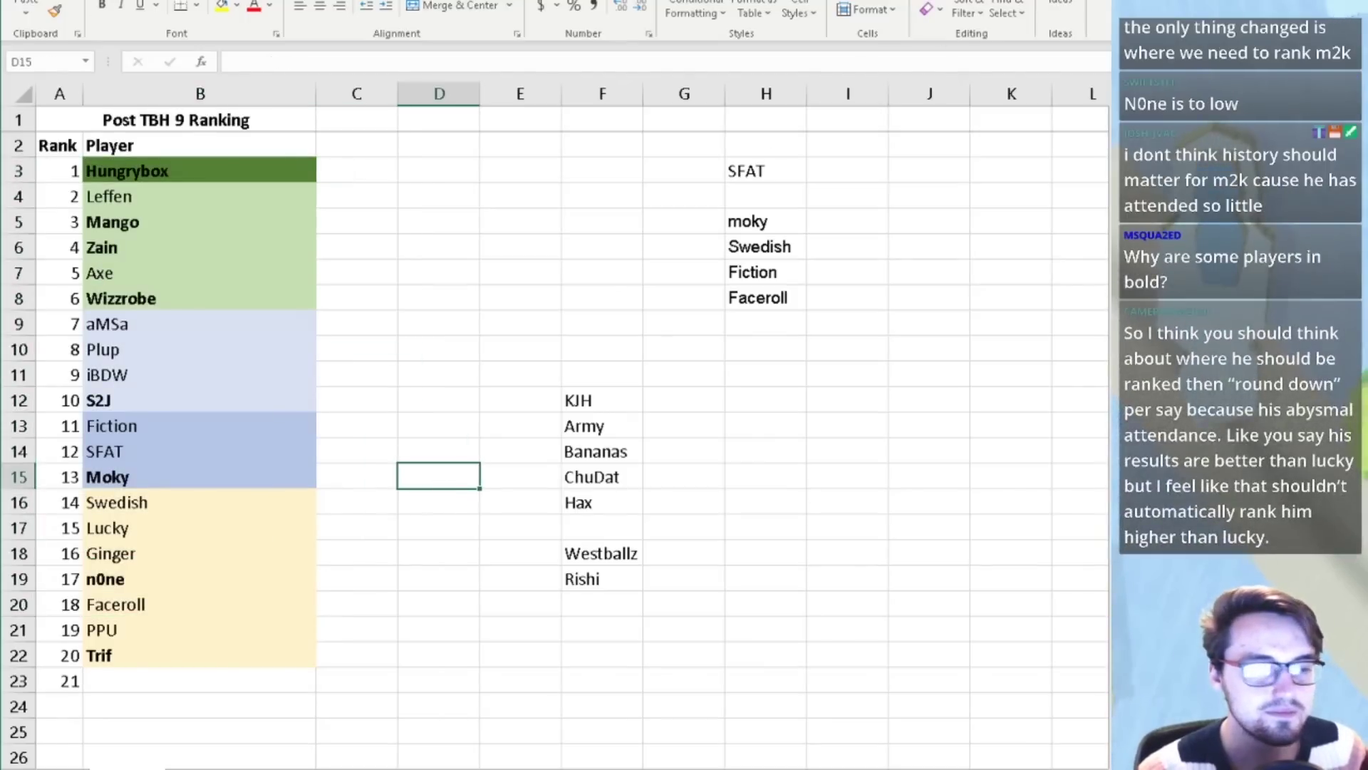
- Return to the 2019 SSBM spreadsheet, highlight moky's row and examine his records against the other players
key("alt+Tab")
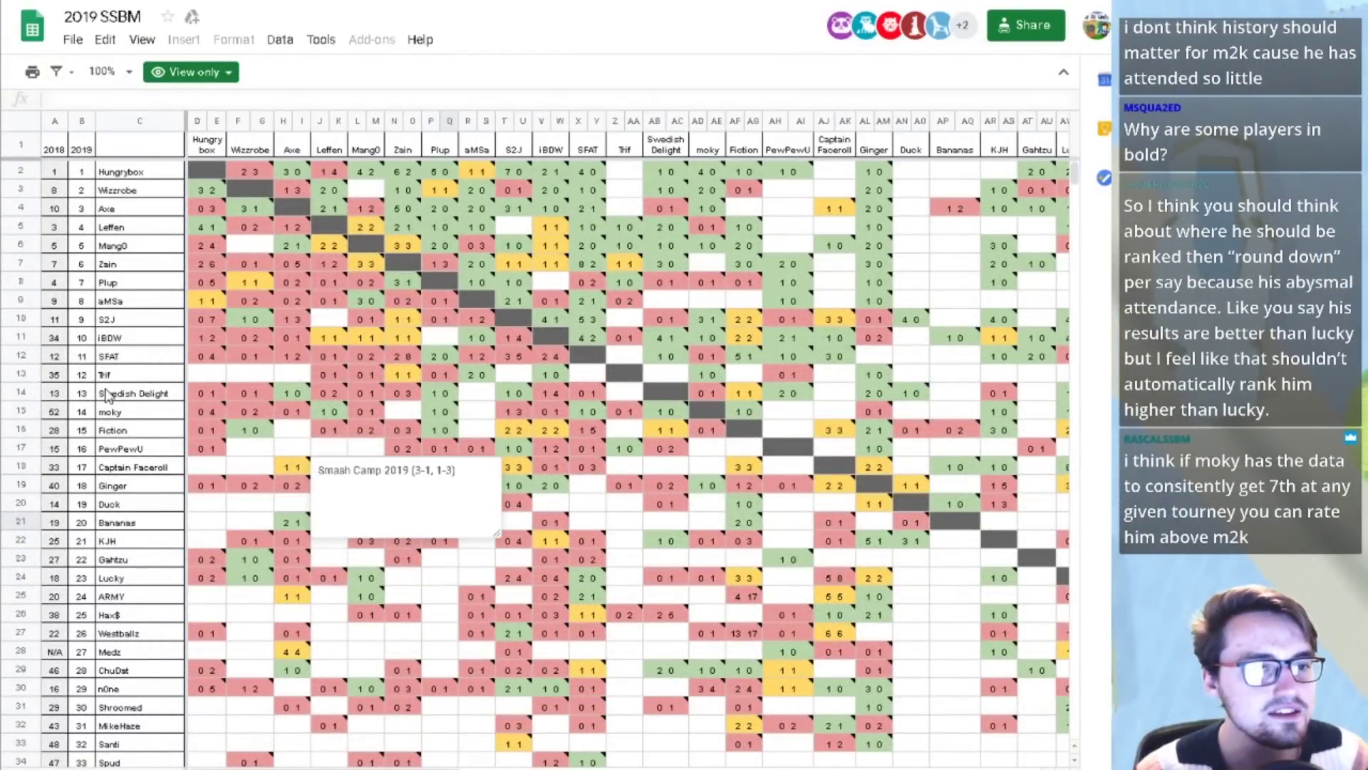
left_click(21, 412)
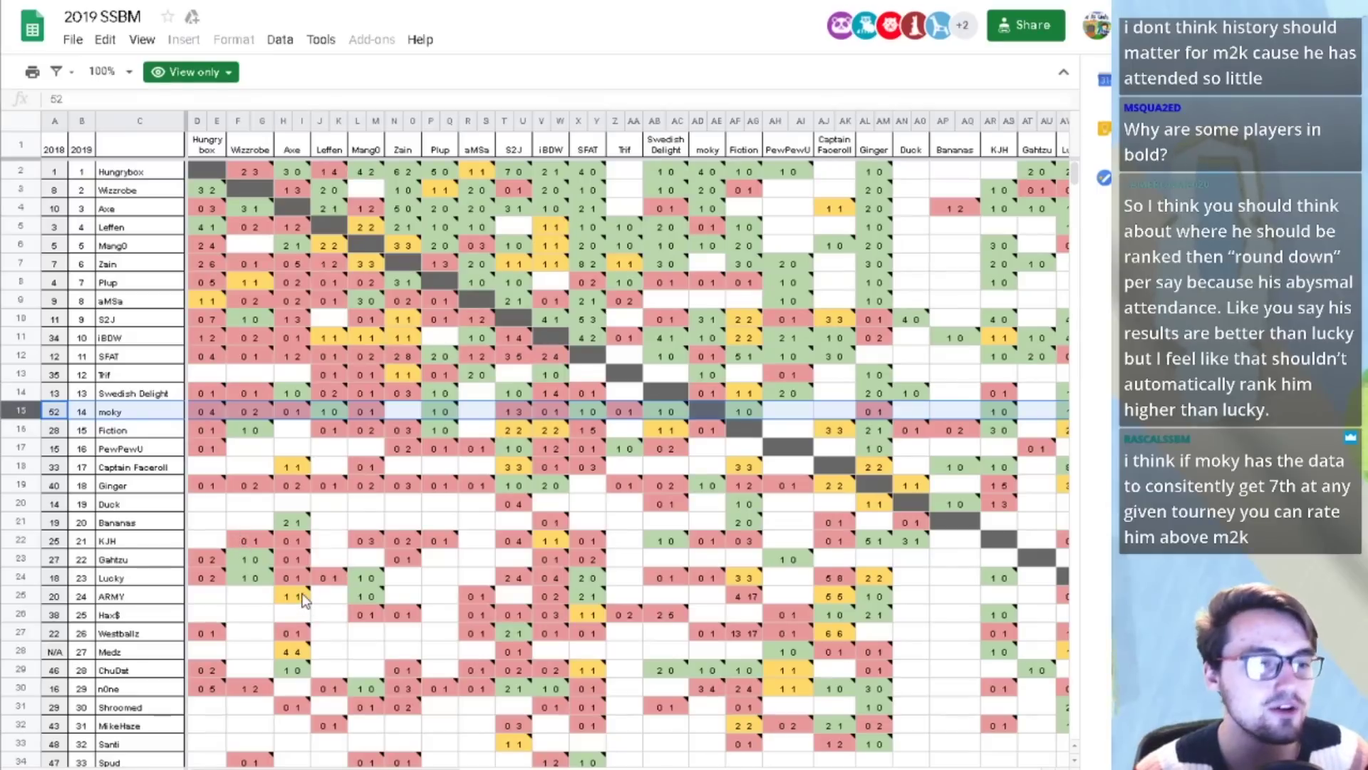
mouse_move(306, 604)
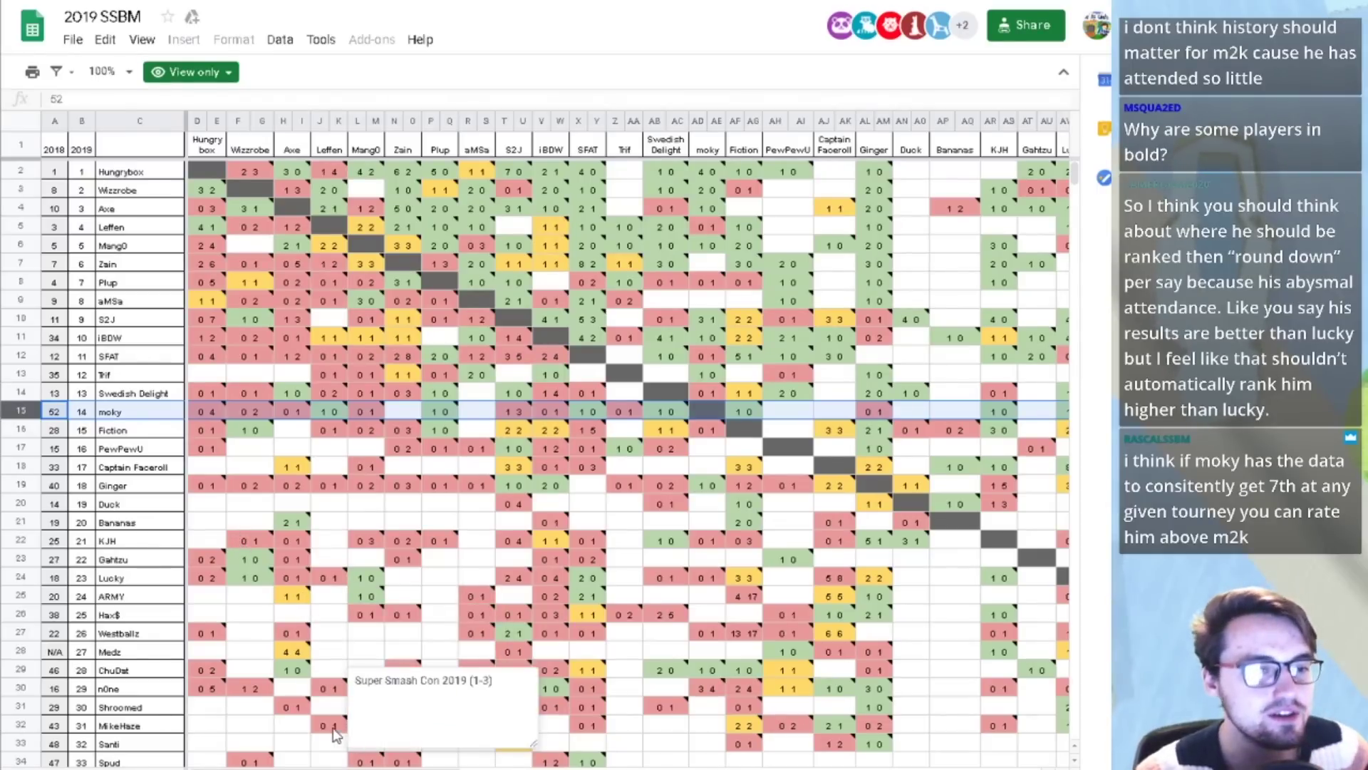
- Close Mew2King's match list at The Big House 9, check the Melee Singles standings and view moky's player results
key("ctrl+Tab")
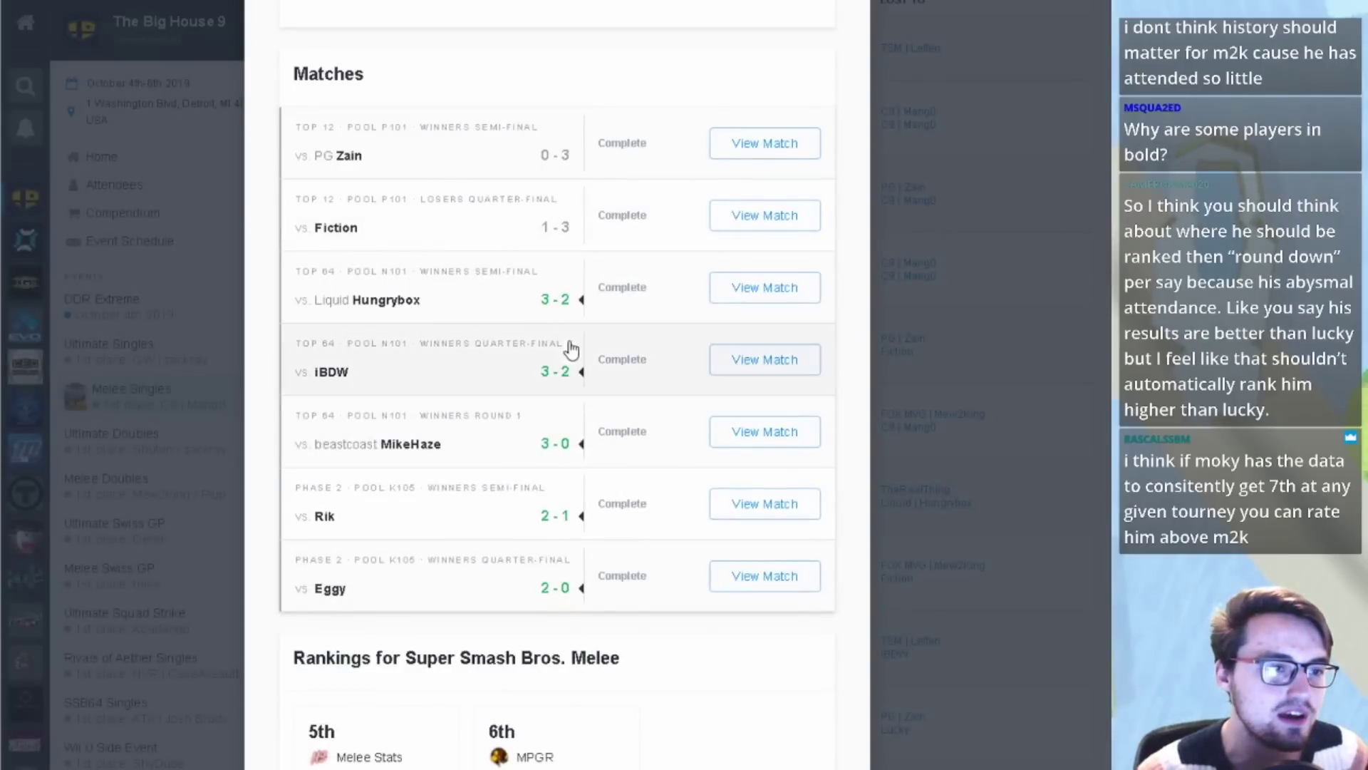
left_click(1012, 311)
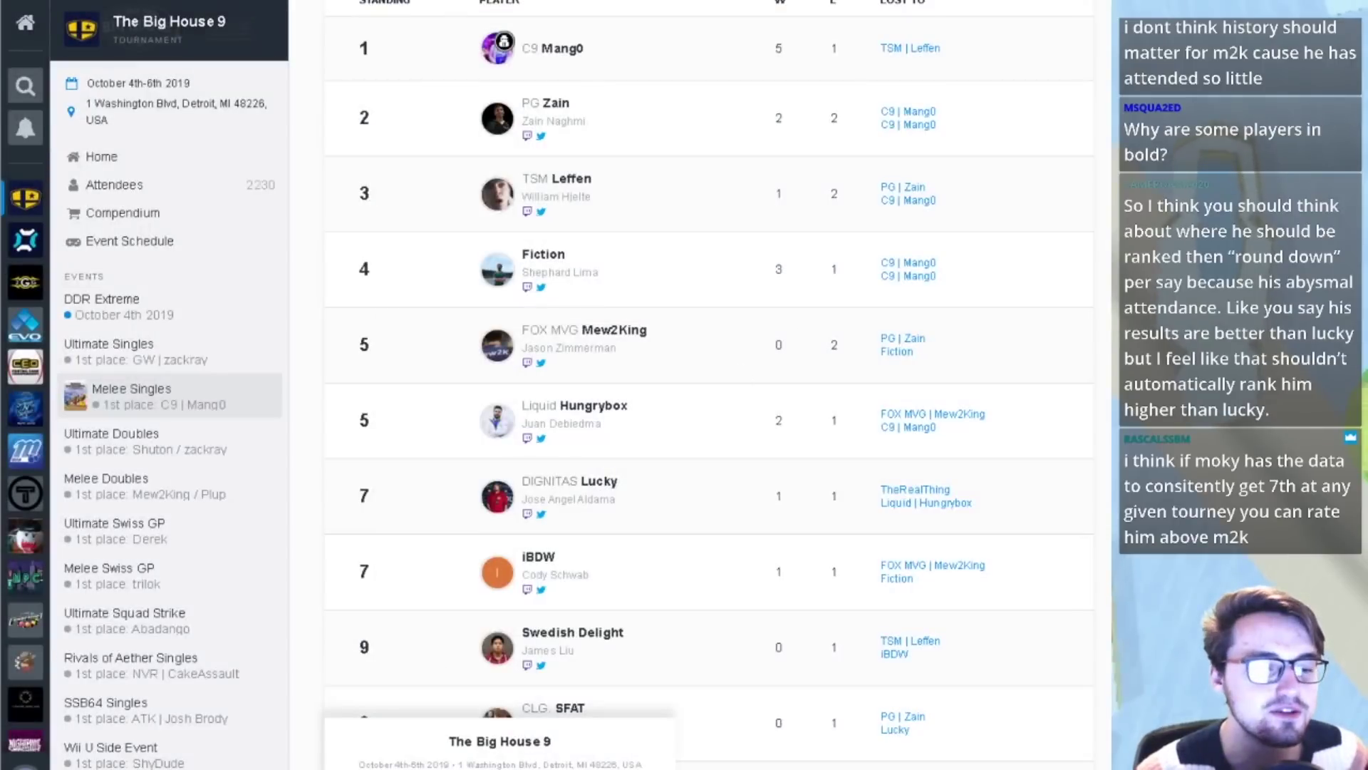
key("alt+Tab")
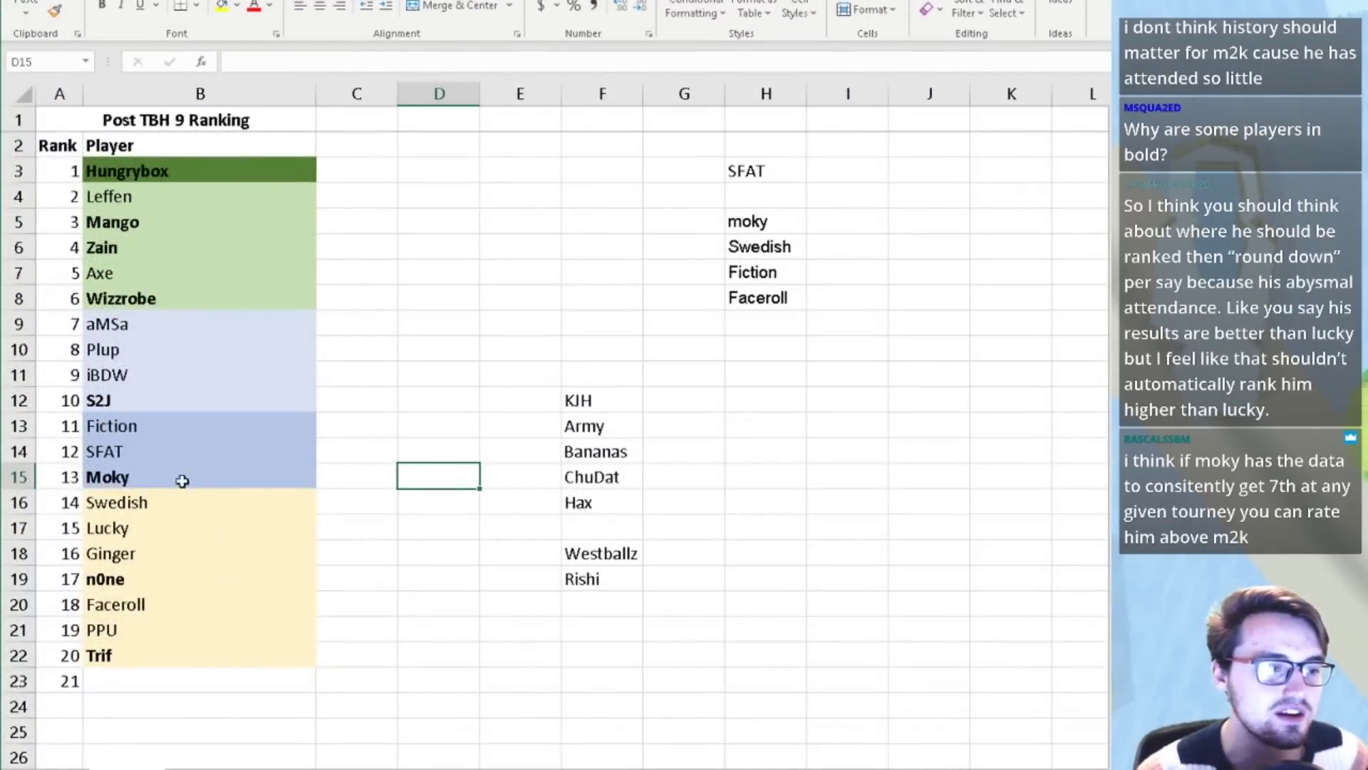
key("alt+Tab")
scroll(684, 551, "down", 6)
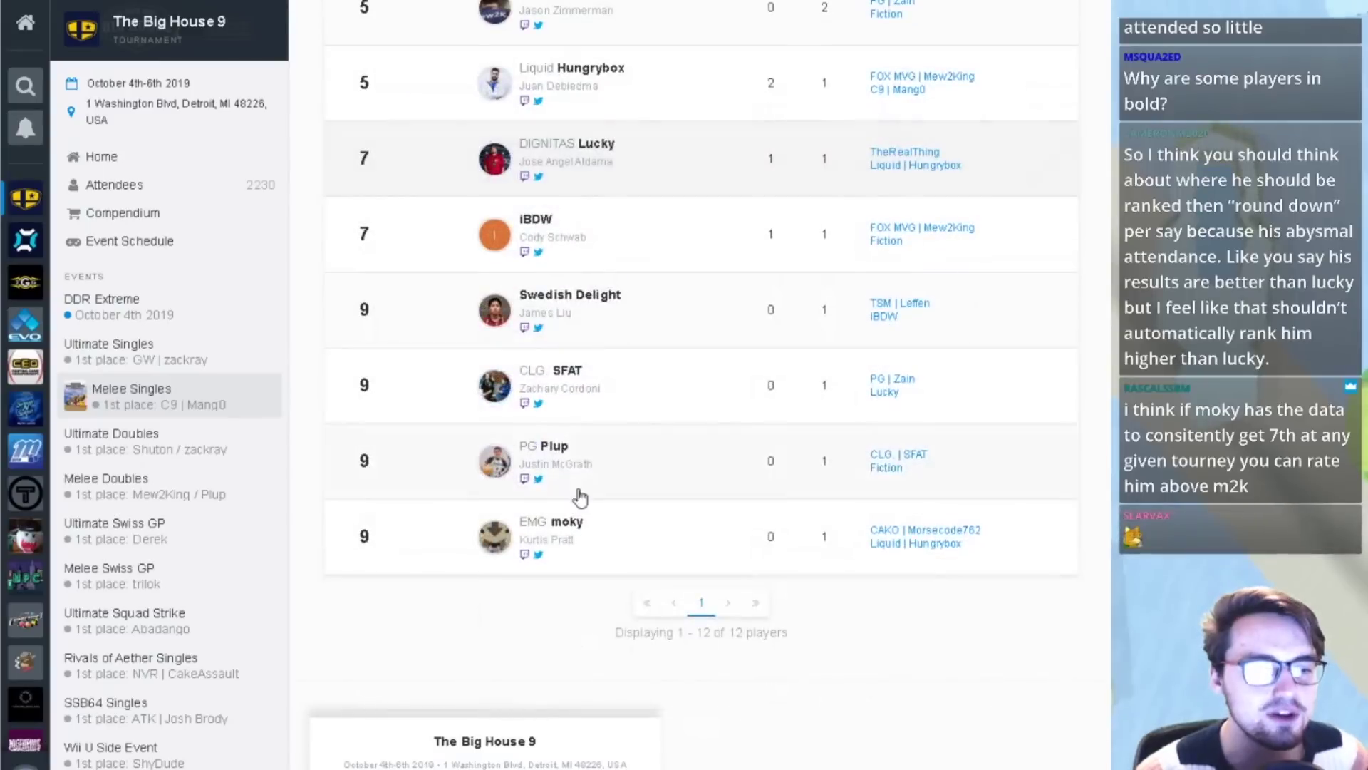
left_click(684, 551)
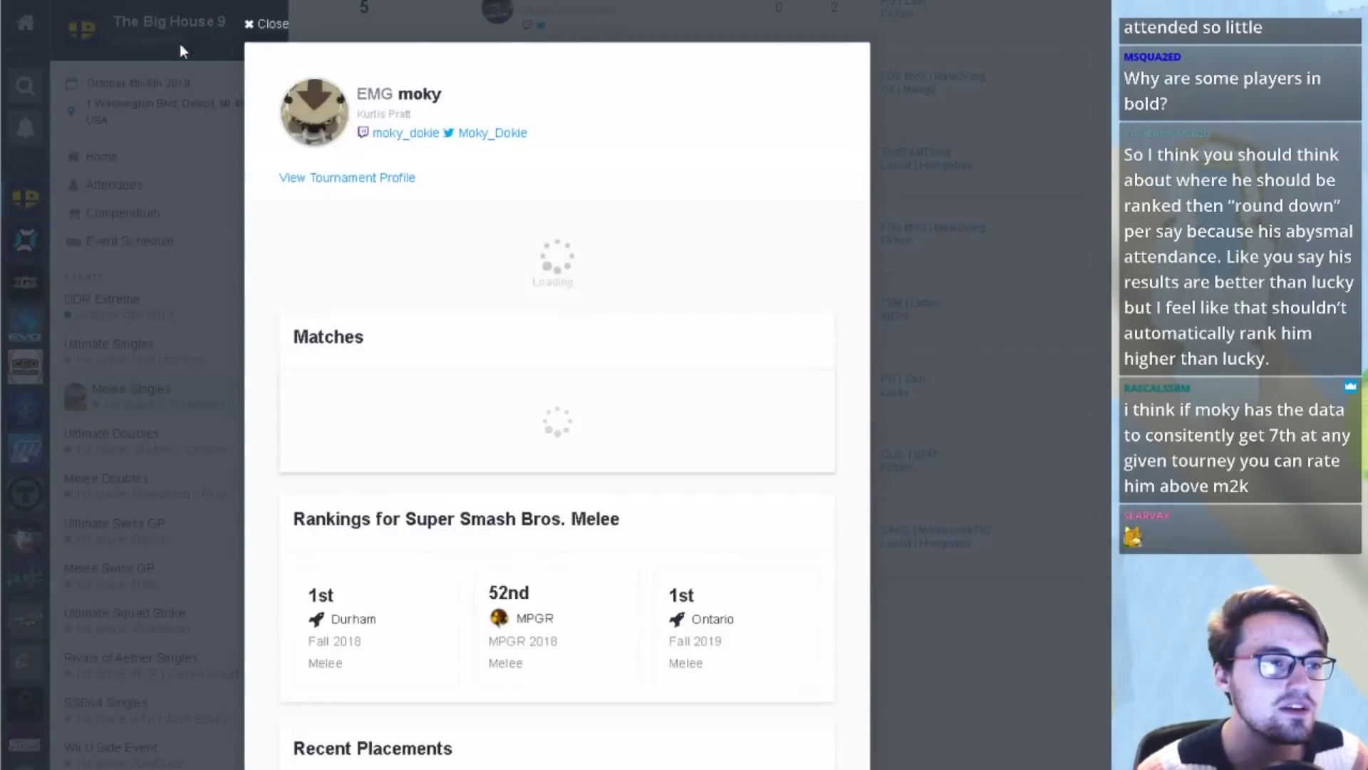
left_click(178, 47)
- Switch to the Rising Stars at EGLX 2019 Melee Singles standings and examine moky's match results
key("ctrl+Tab")
left_click(119, 109)
scroll(504, 586, "down", 2)
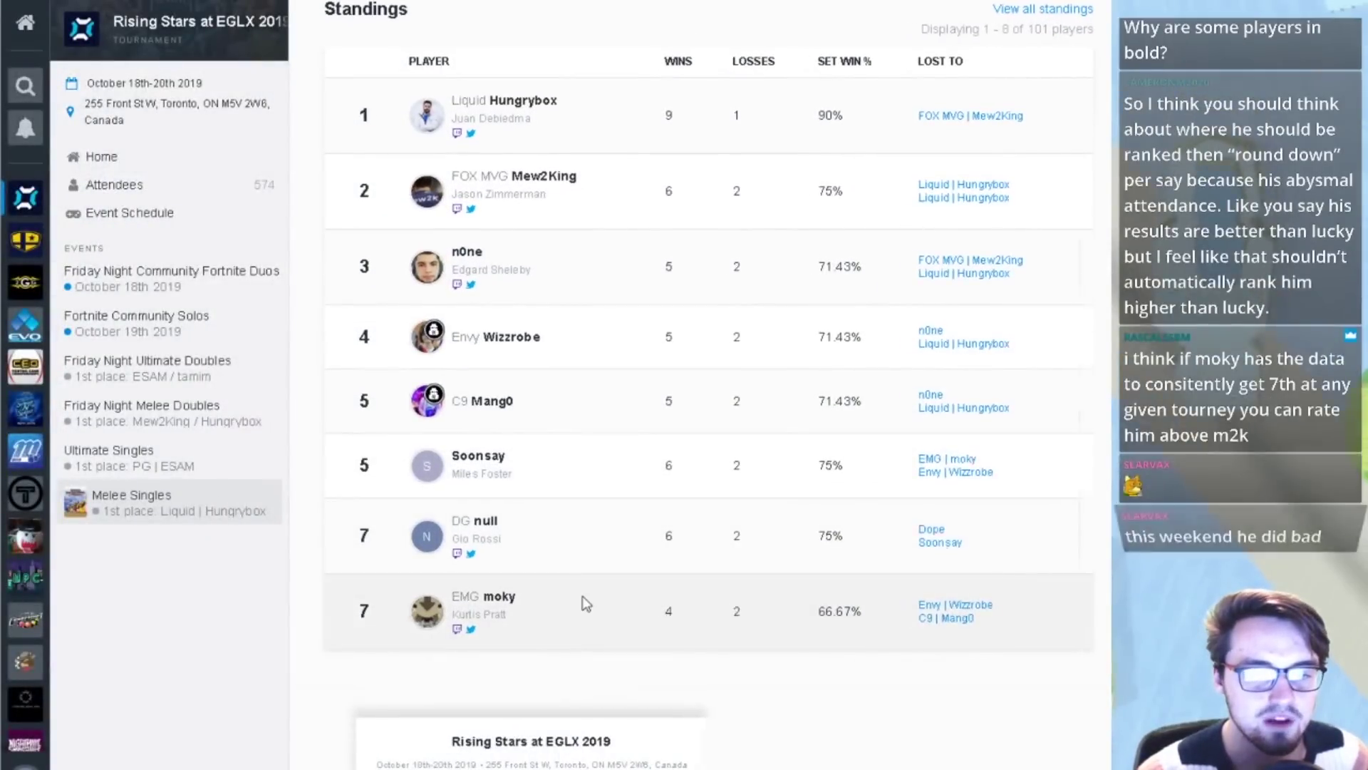
left_click(583, 602)
scroll(656, 454, "down", 5)
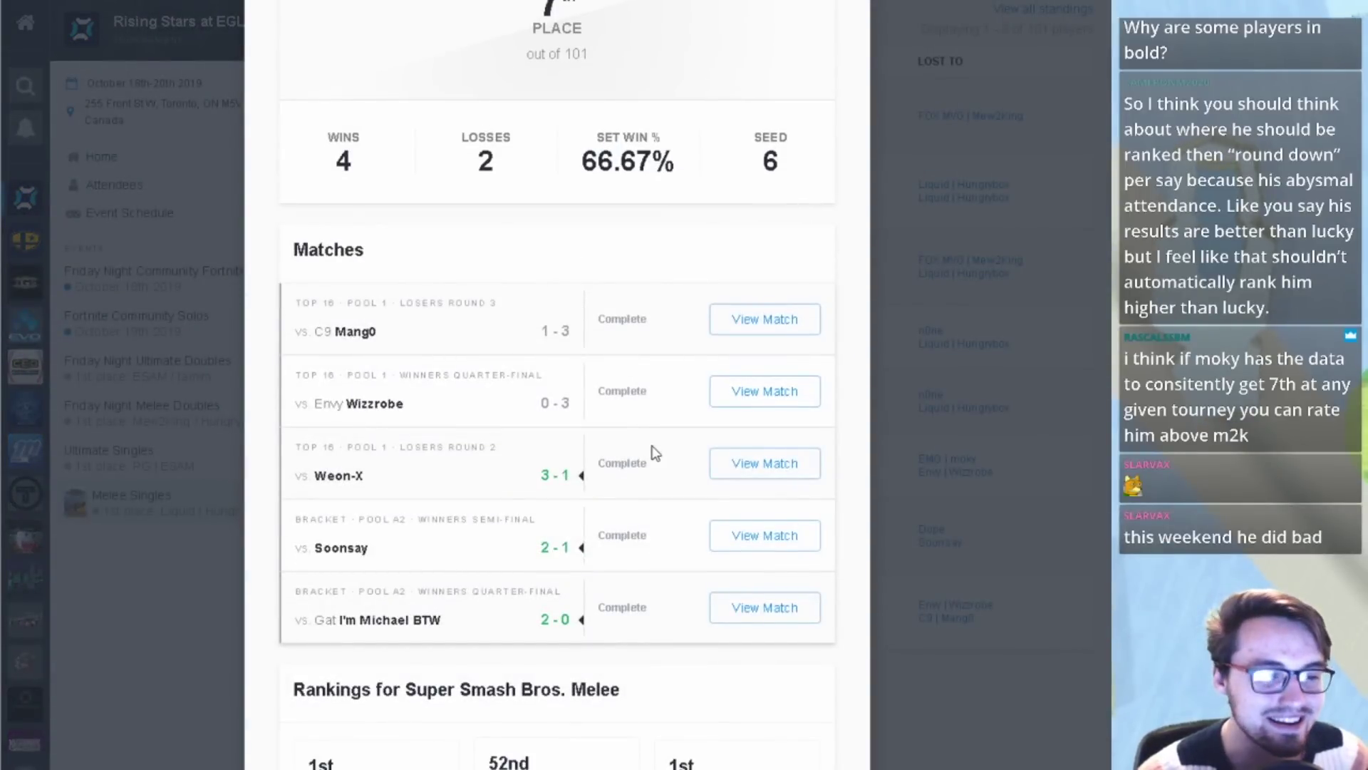
left_click(995, 392)
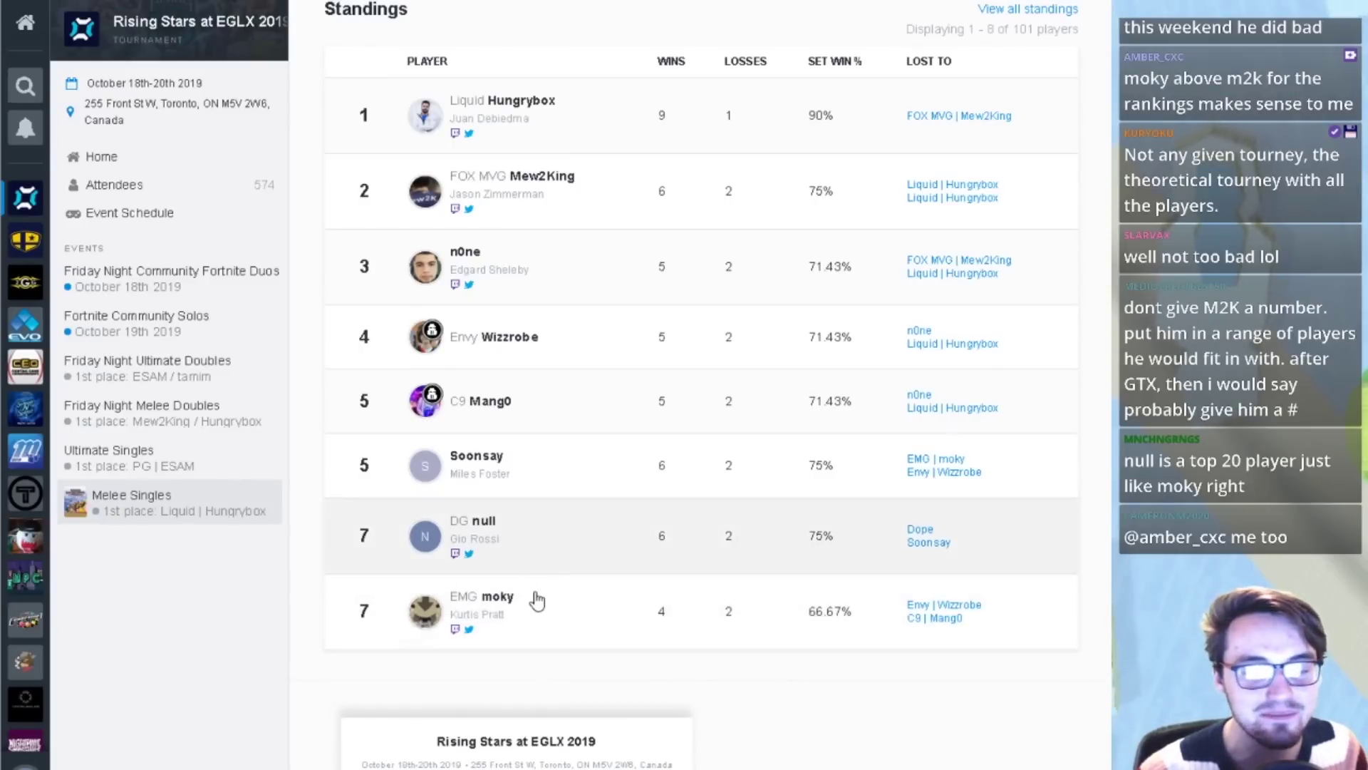
left_click(559, 634)
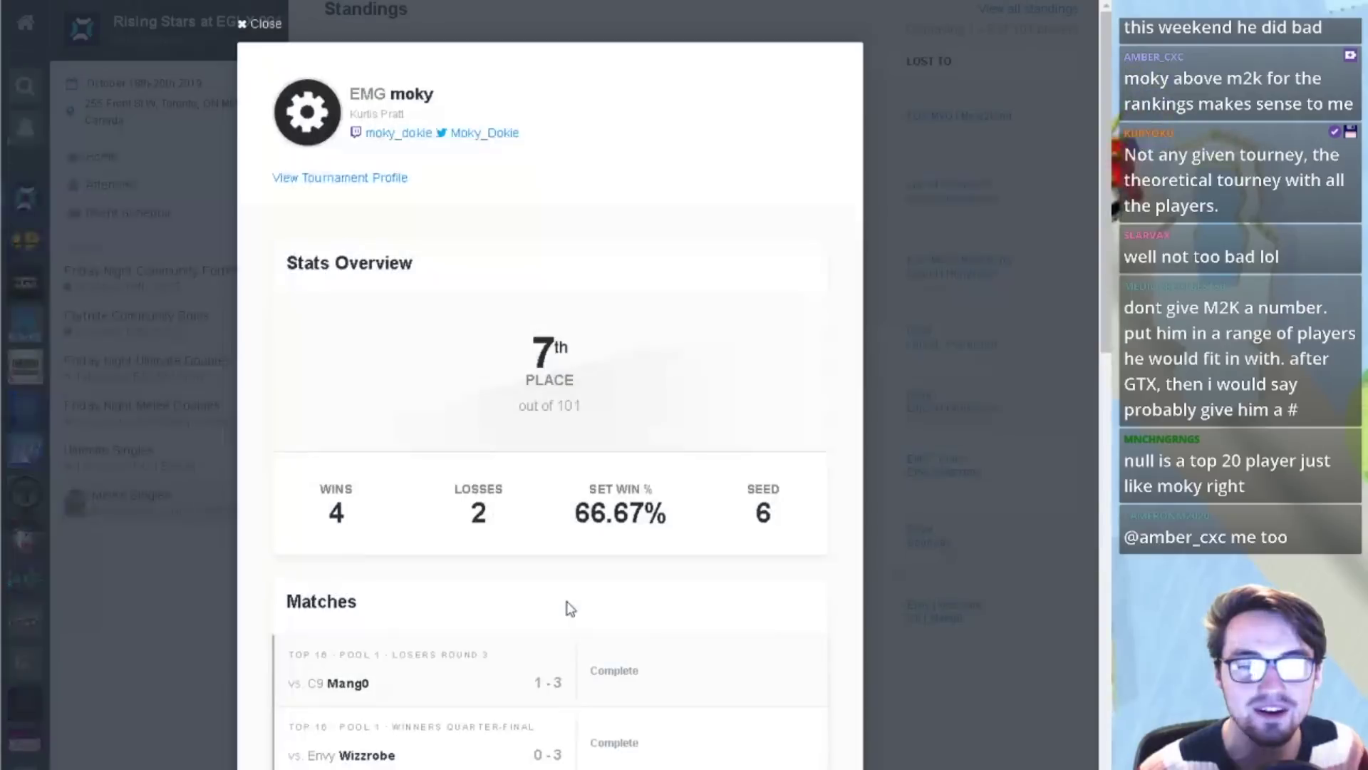
scroll(542, 401, "down", 6)
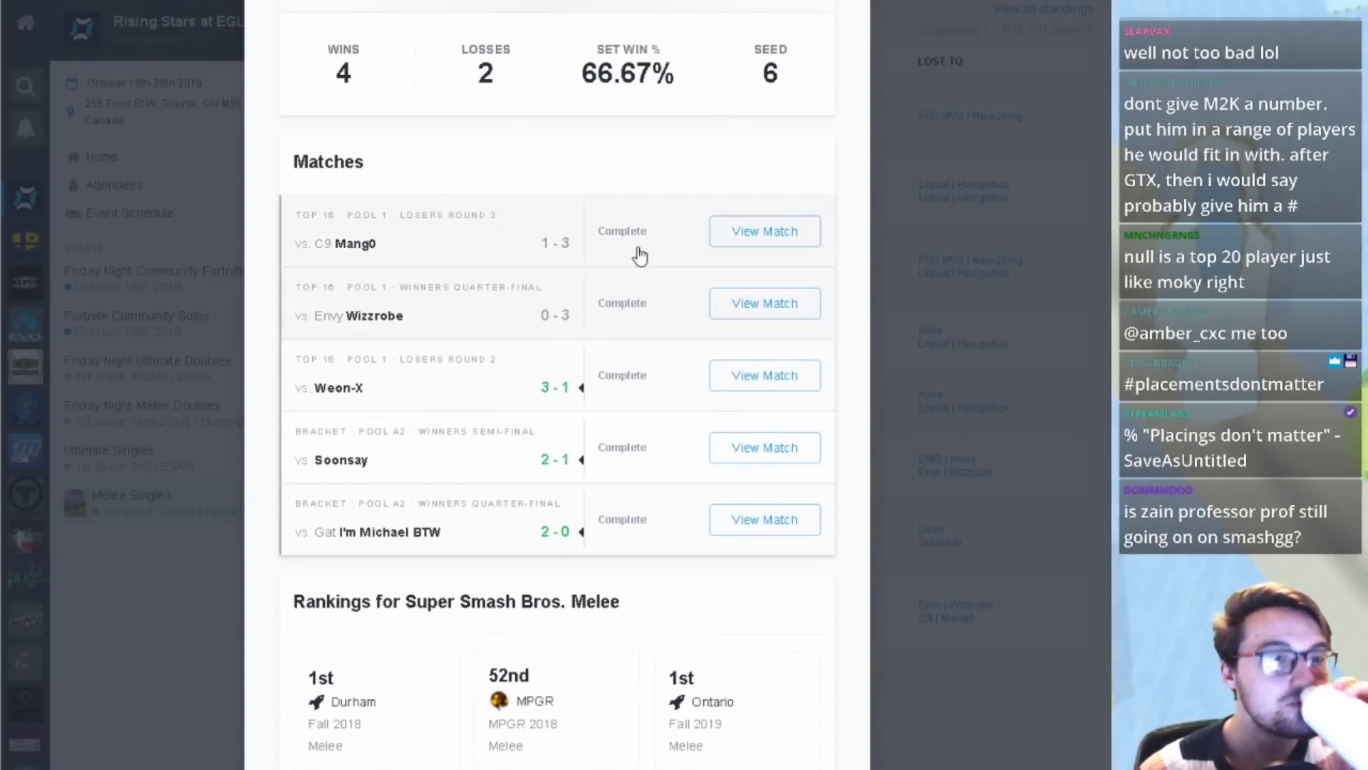
- Check the Dreamhack Rotterdam Melee Singles standings, then return to moky's matches at Rising Stars at EGLX 2019
key("alt+Left")
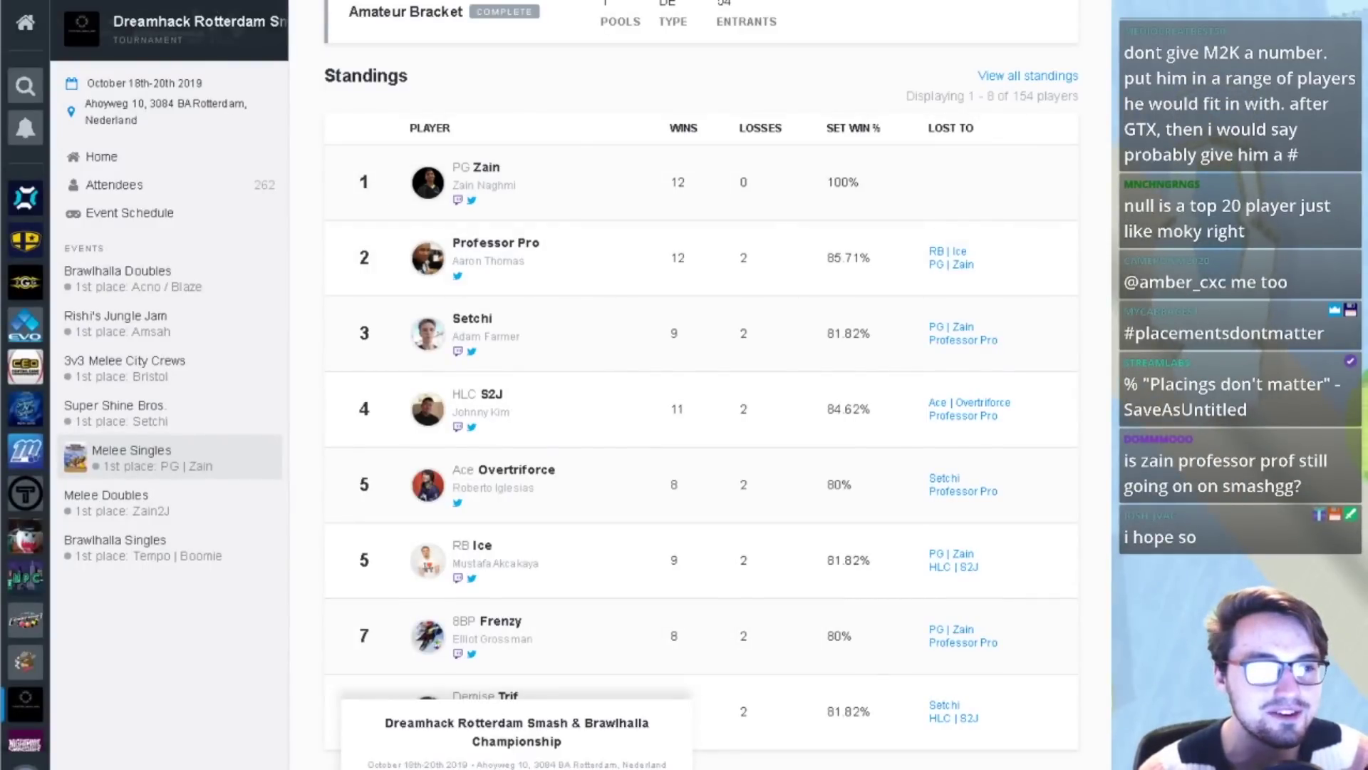
key("alt+Right")
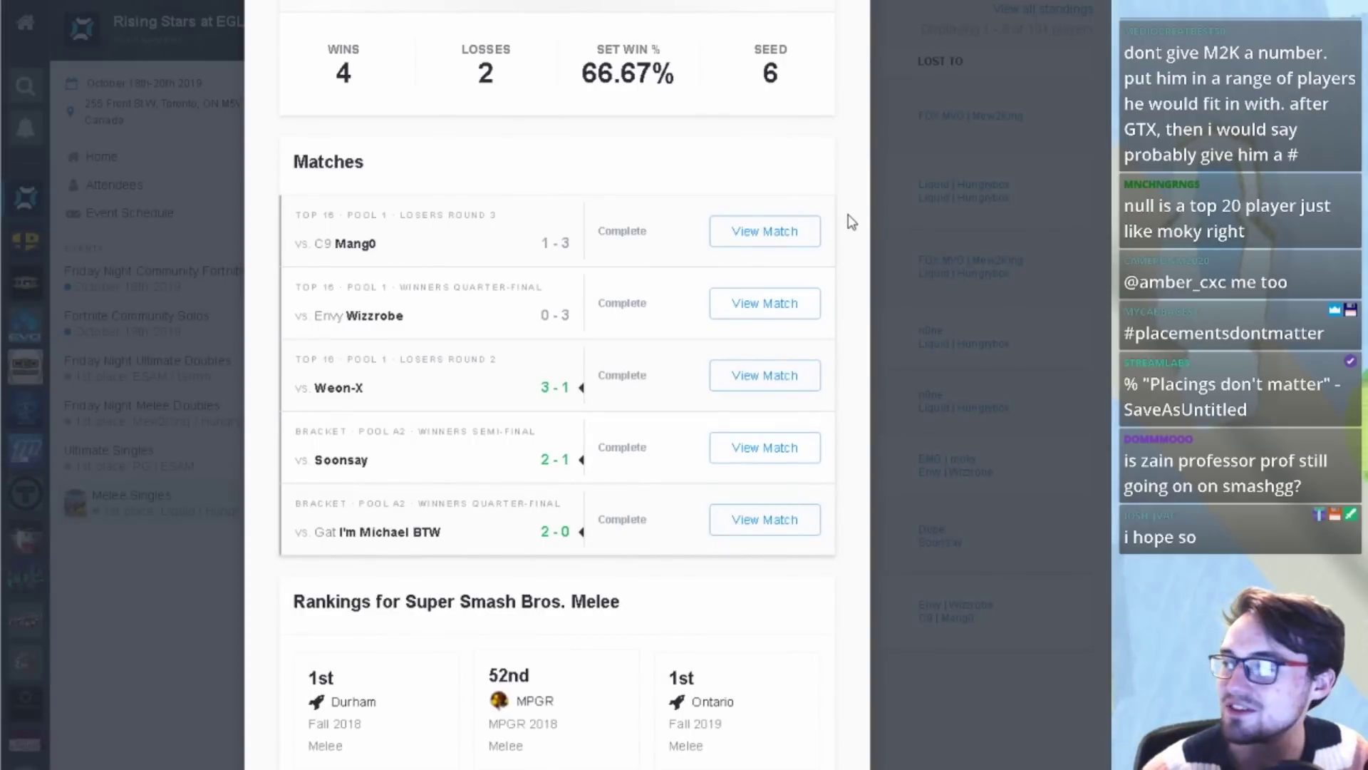
key("alt+Left")
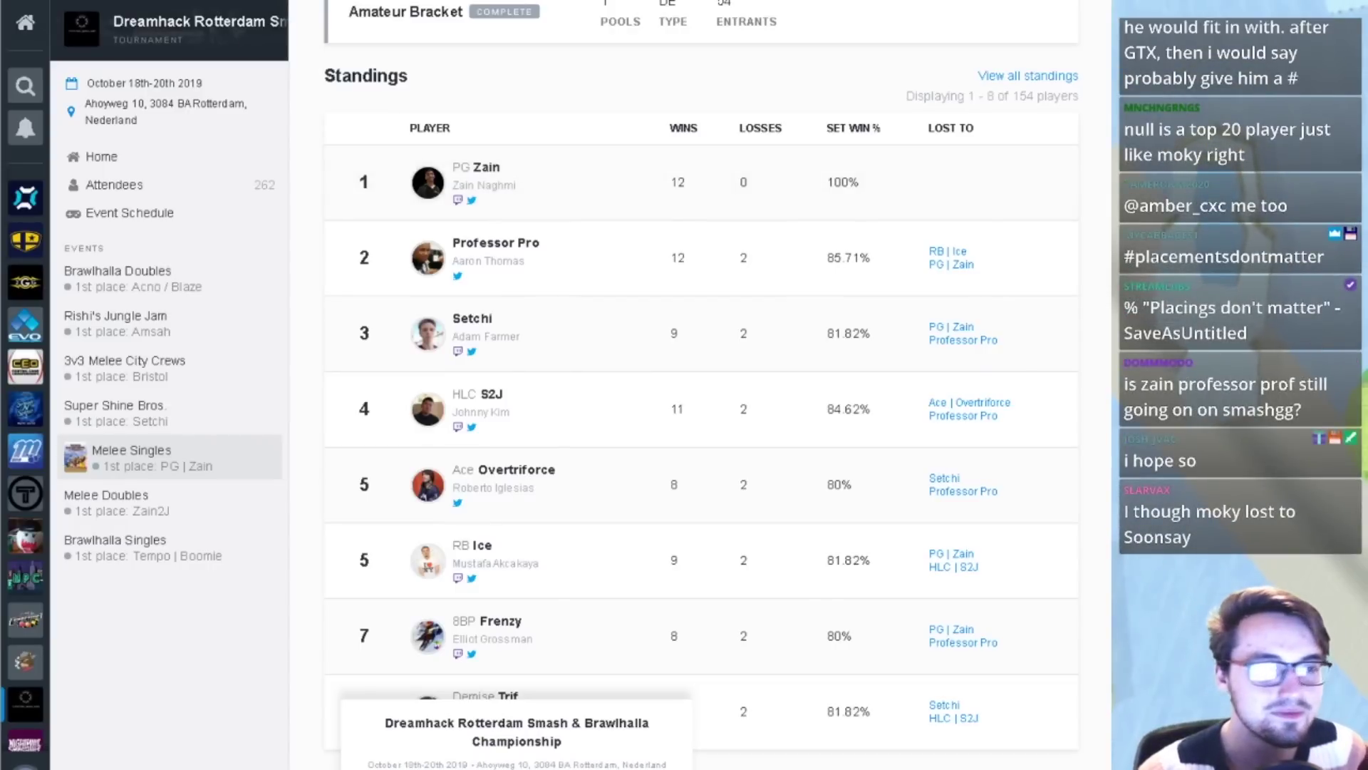
key("alt+Left")
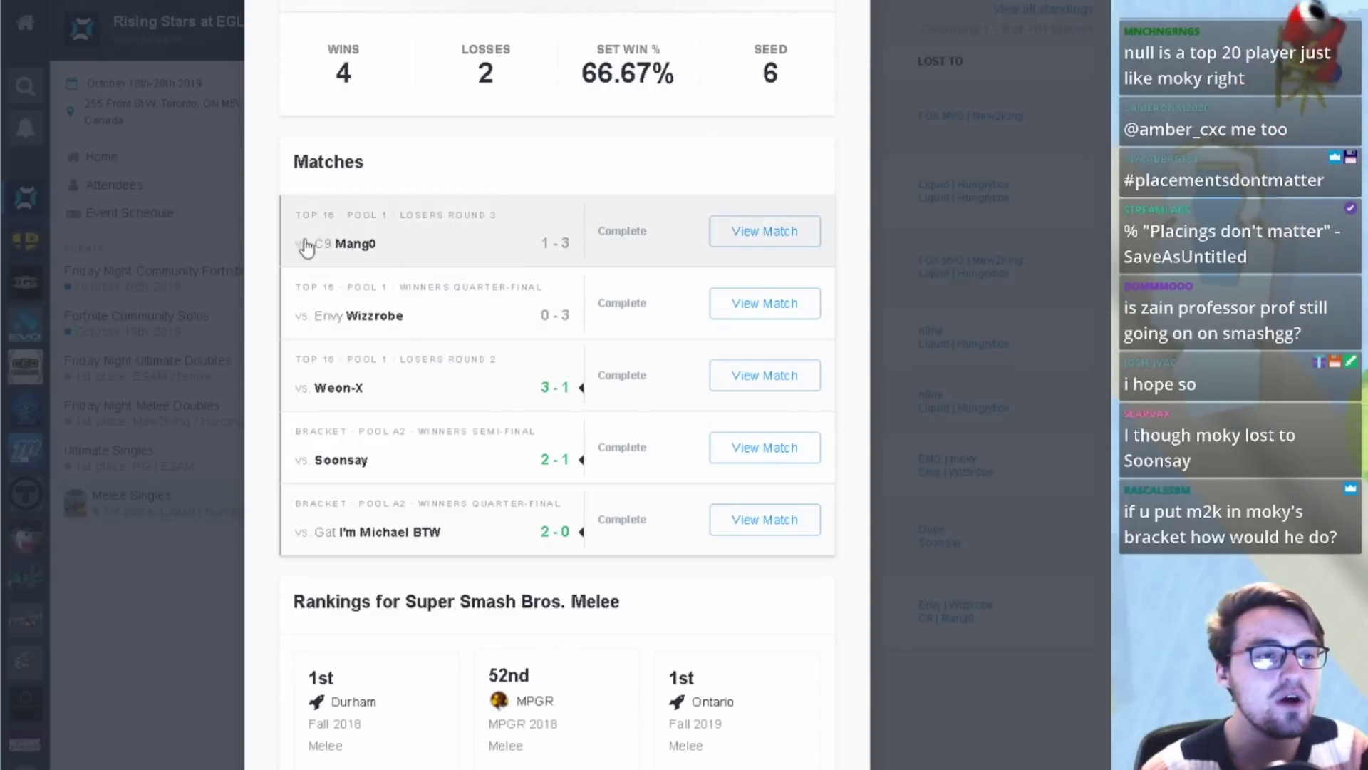
- Select Moky in the Excel ranking and compare his place with the Rising Stars at EGLX 2019 matches and standings
key("alt+Tab")
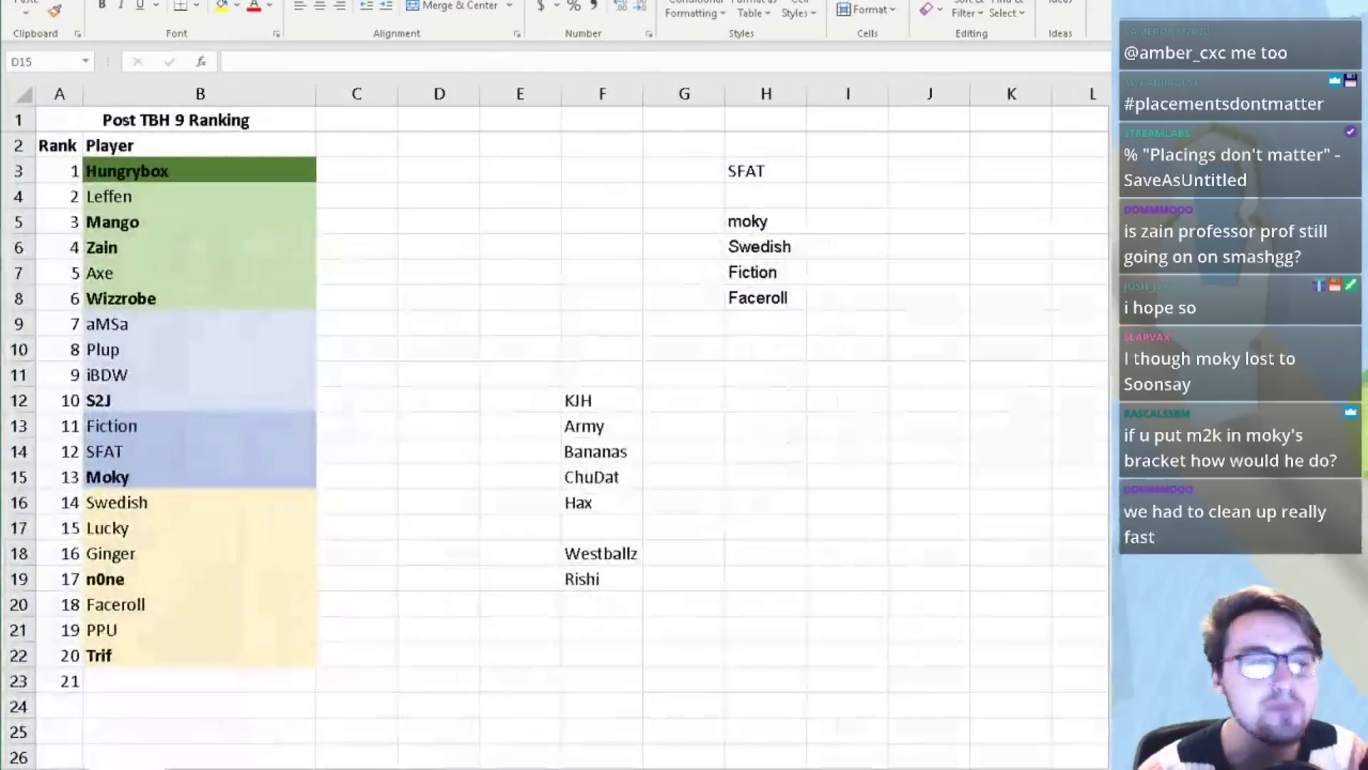
left_click(187, 483)
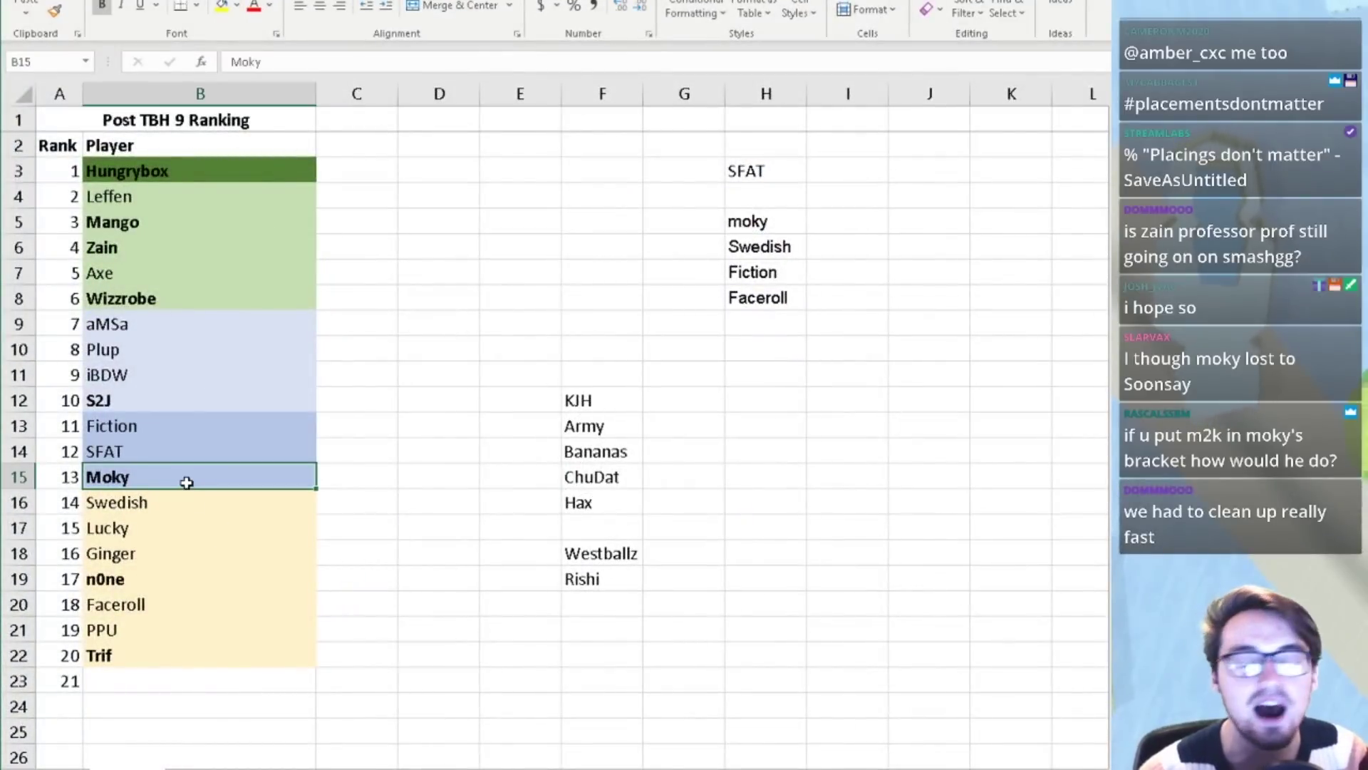
mouse_move(497, 768)
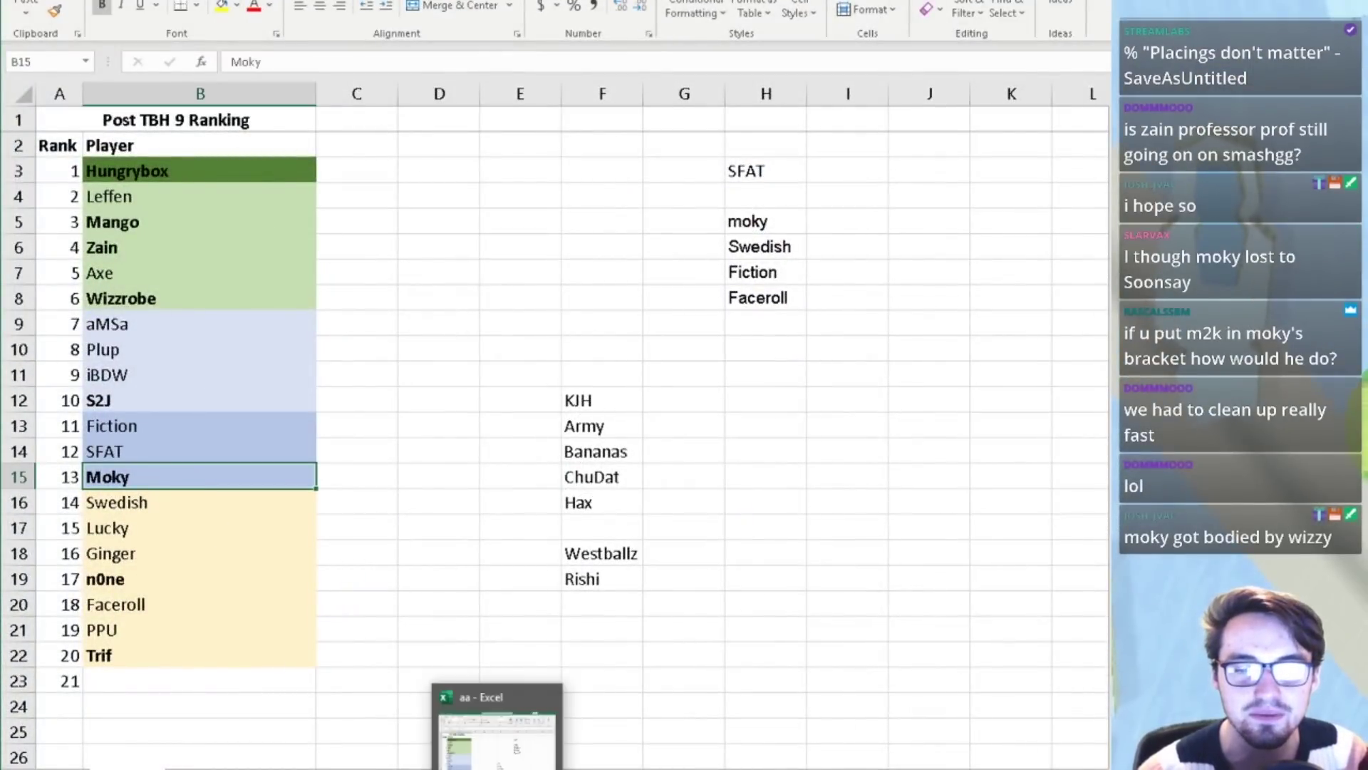
key("alt+Tab")
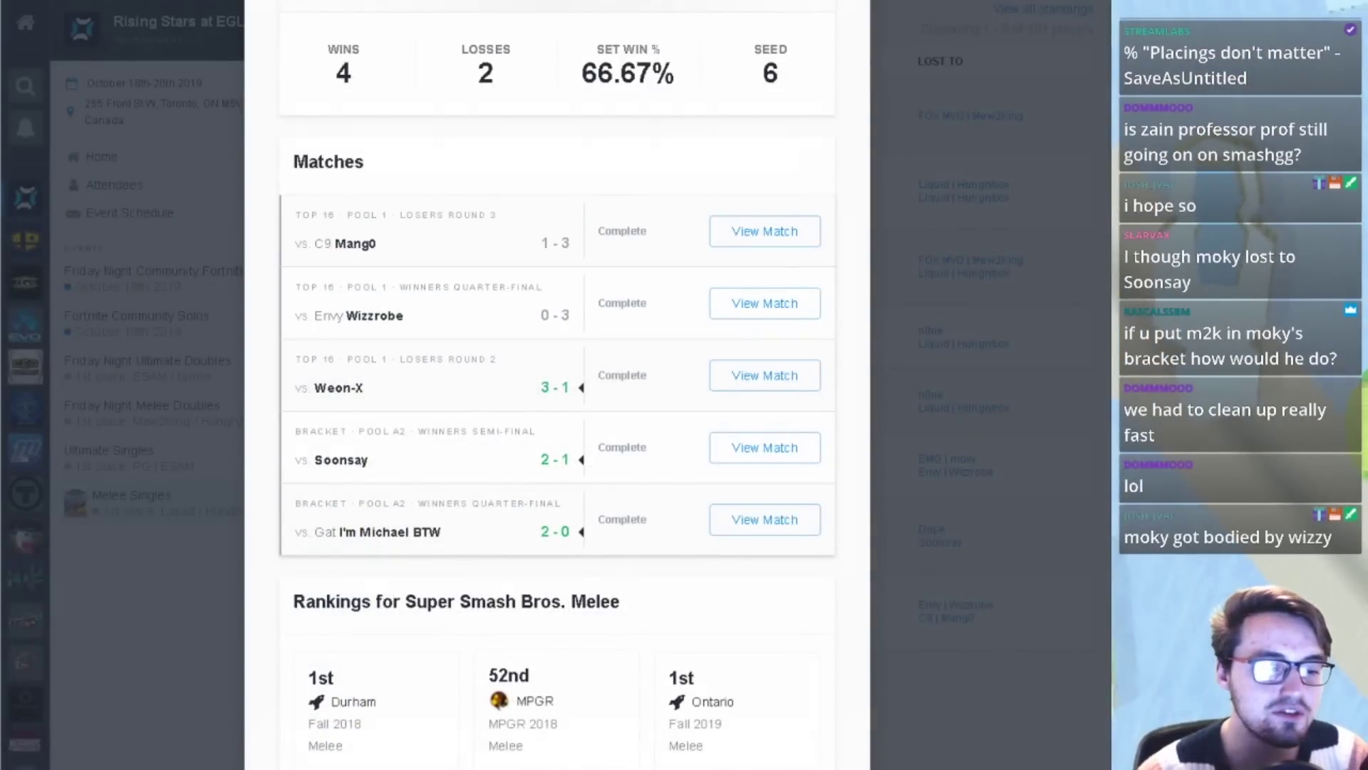
key("alt+Tab")
left_click(173, 479)
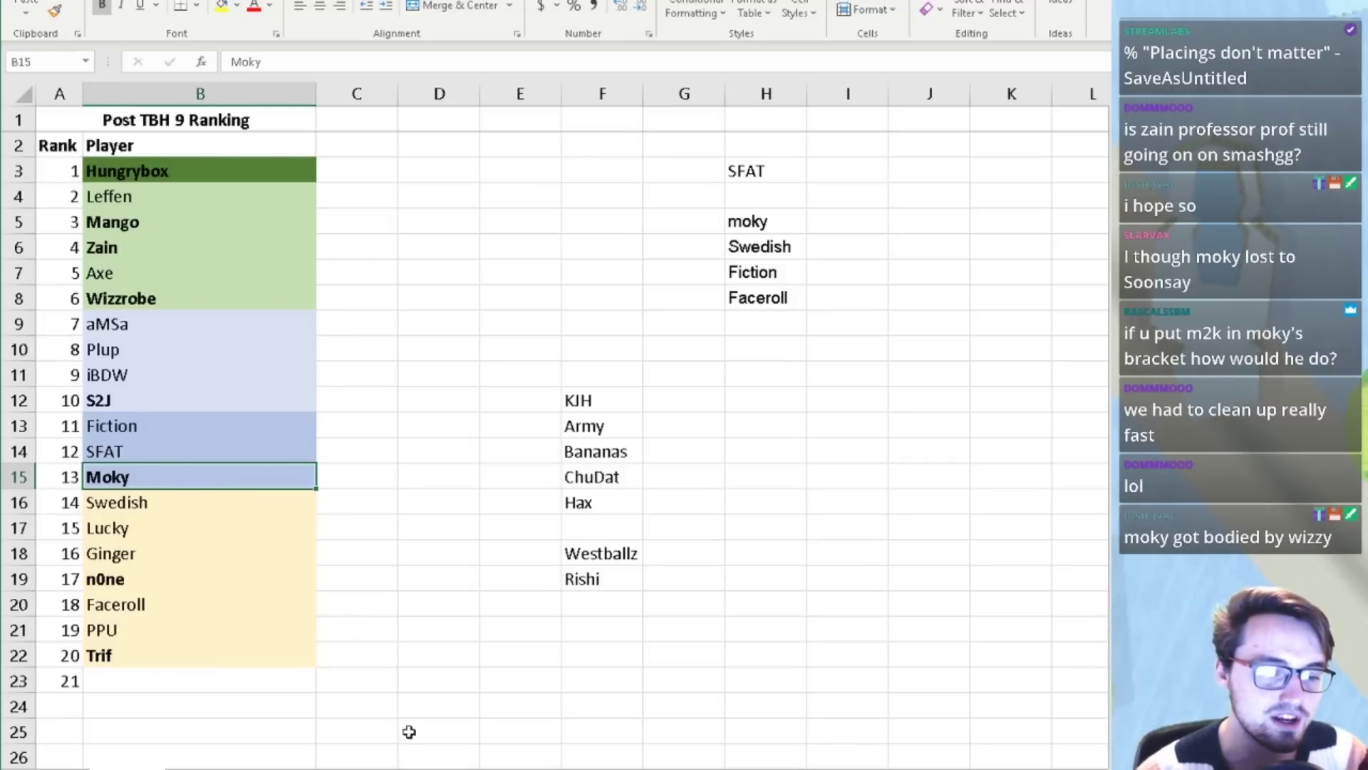
mouse_move(410, 767)
left_click(348, 768)
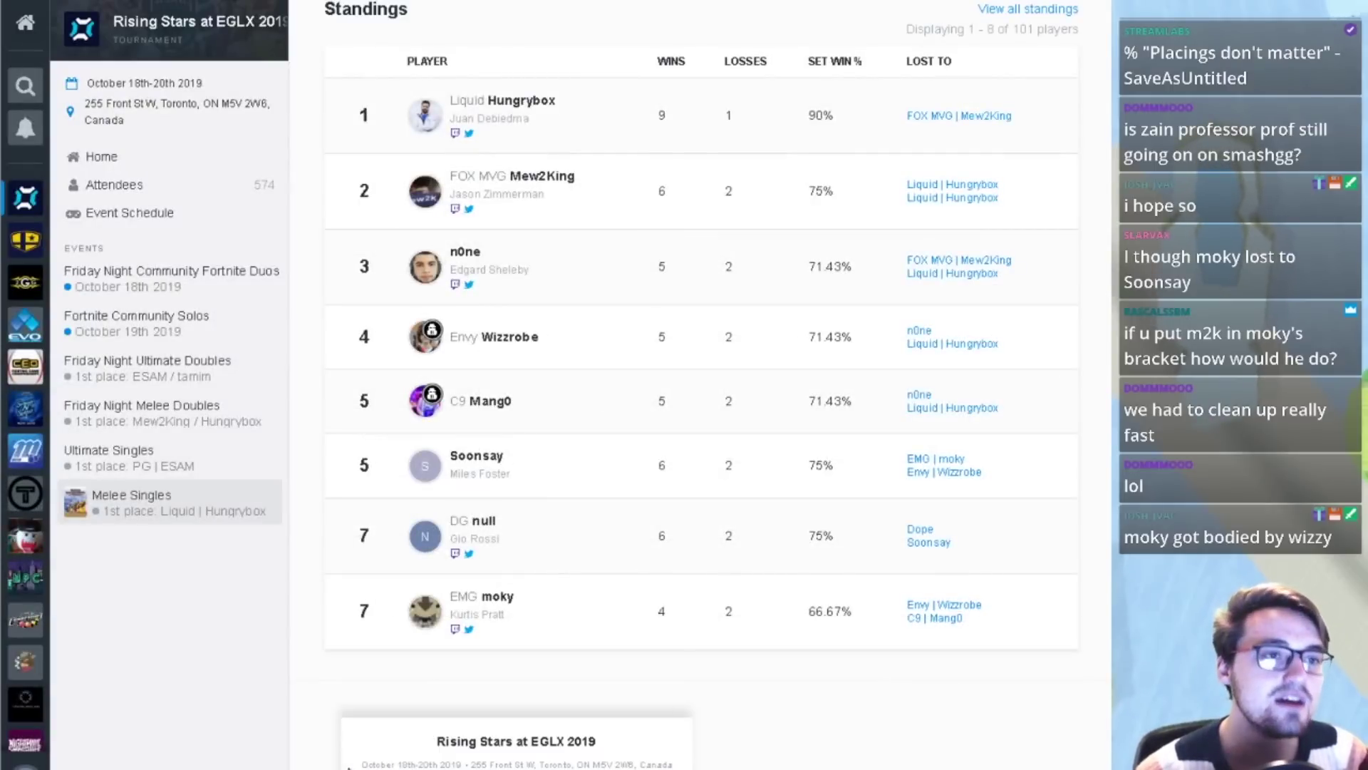
- Switch back to the 2019 SSBM head-to-head grid and examine moky's highlighted row and n0ne's record against Leffen
key("alt+Tab")
mouse_move(334, 263)
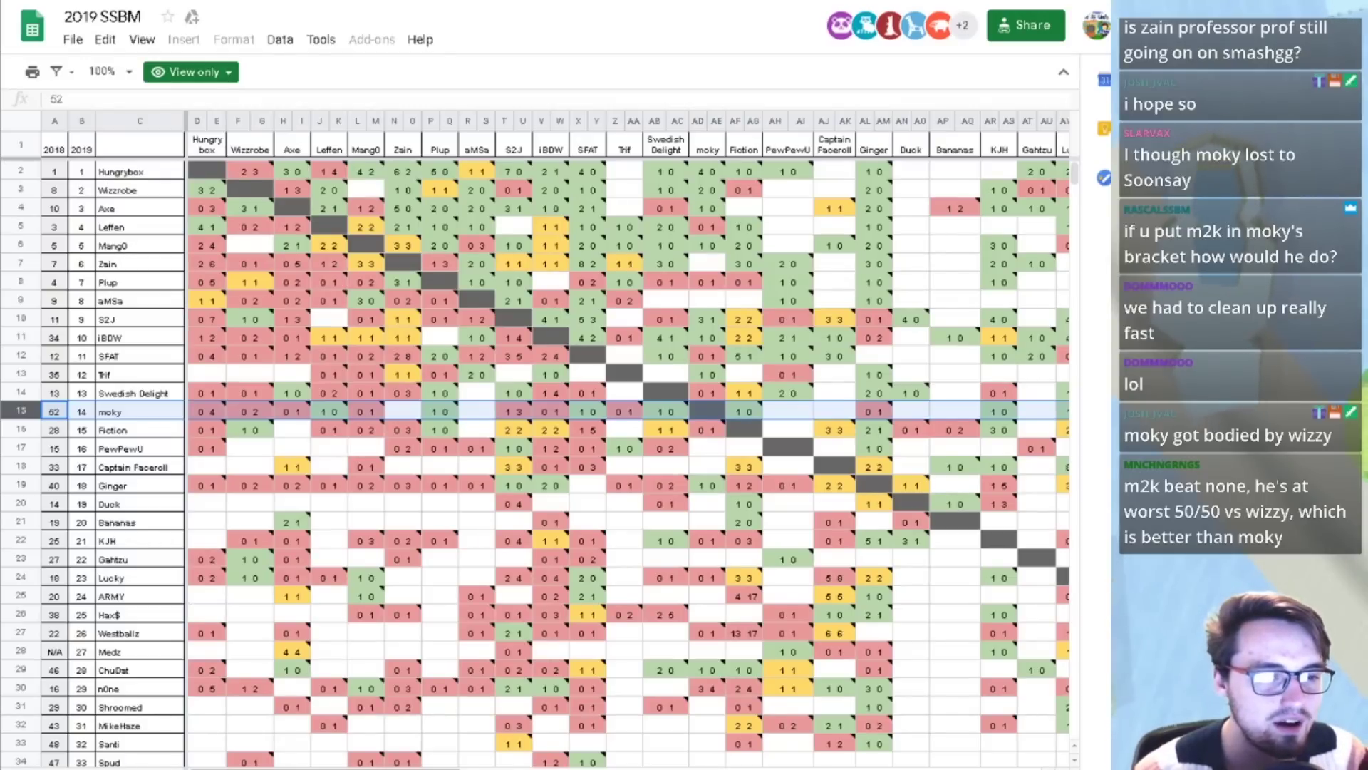
left_click_drag(427, 768, 342, 704)
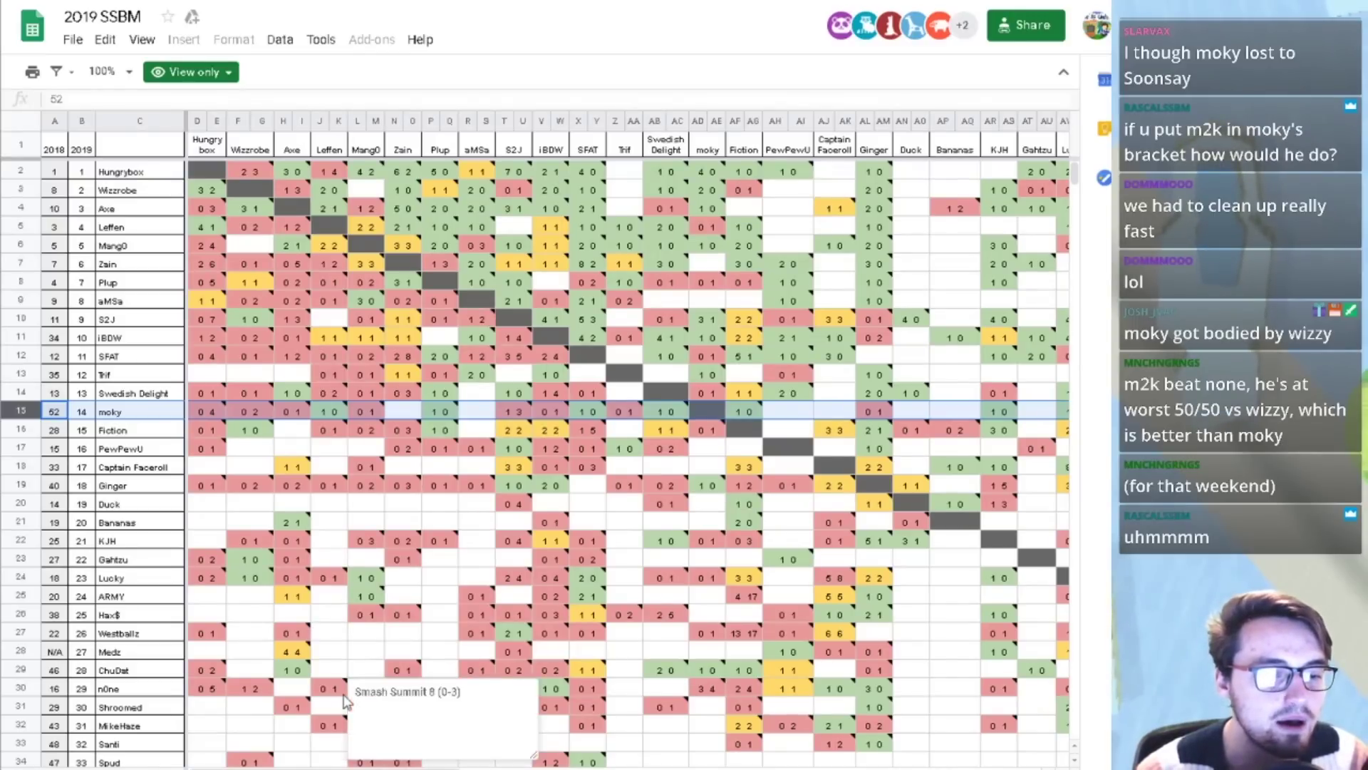
- Go through the 2019 SSBM spreadsheet's other sheets to the 2019 placements table and examine the top players' tournament placings
key("ctrl+shift+Page_Down")
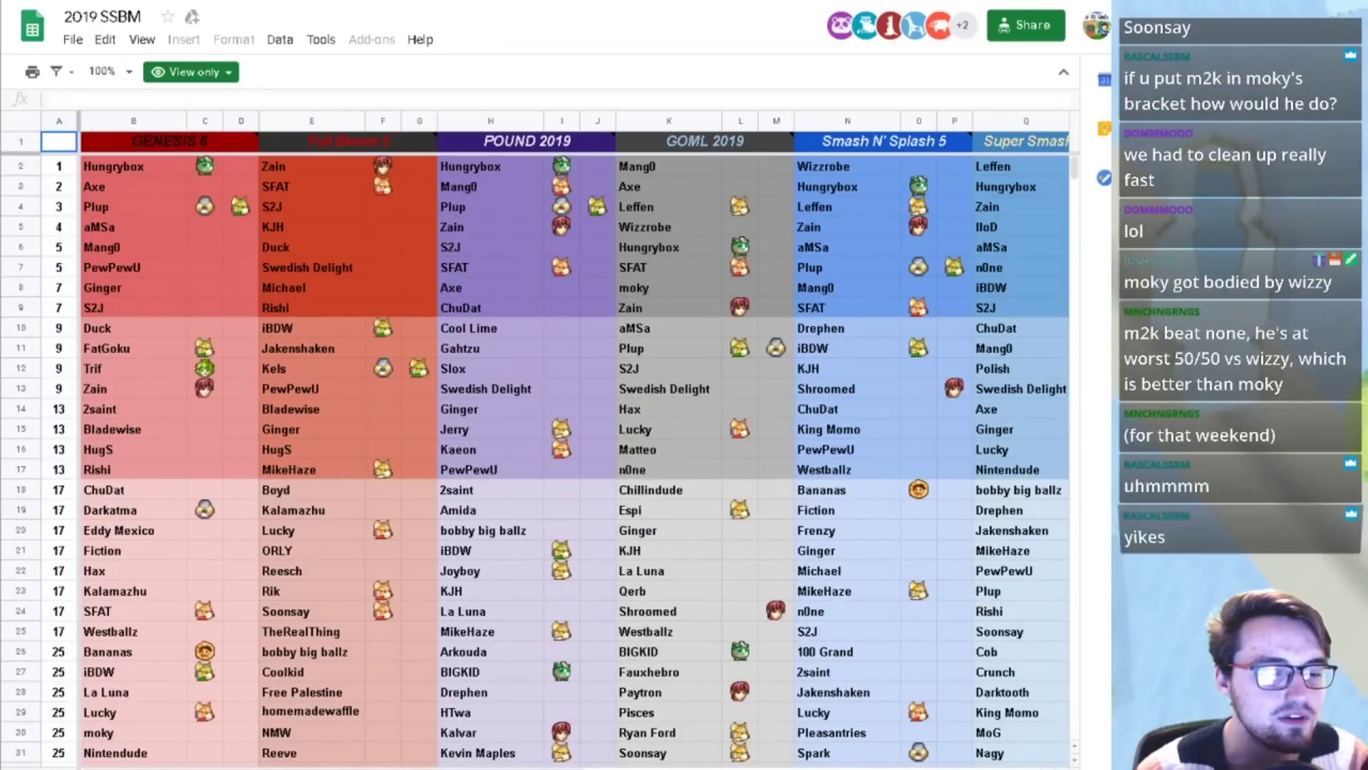
key("ctrl+shift+Page_Down")
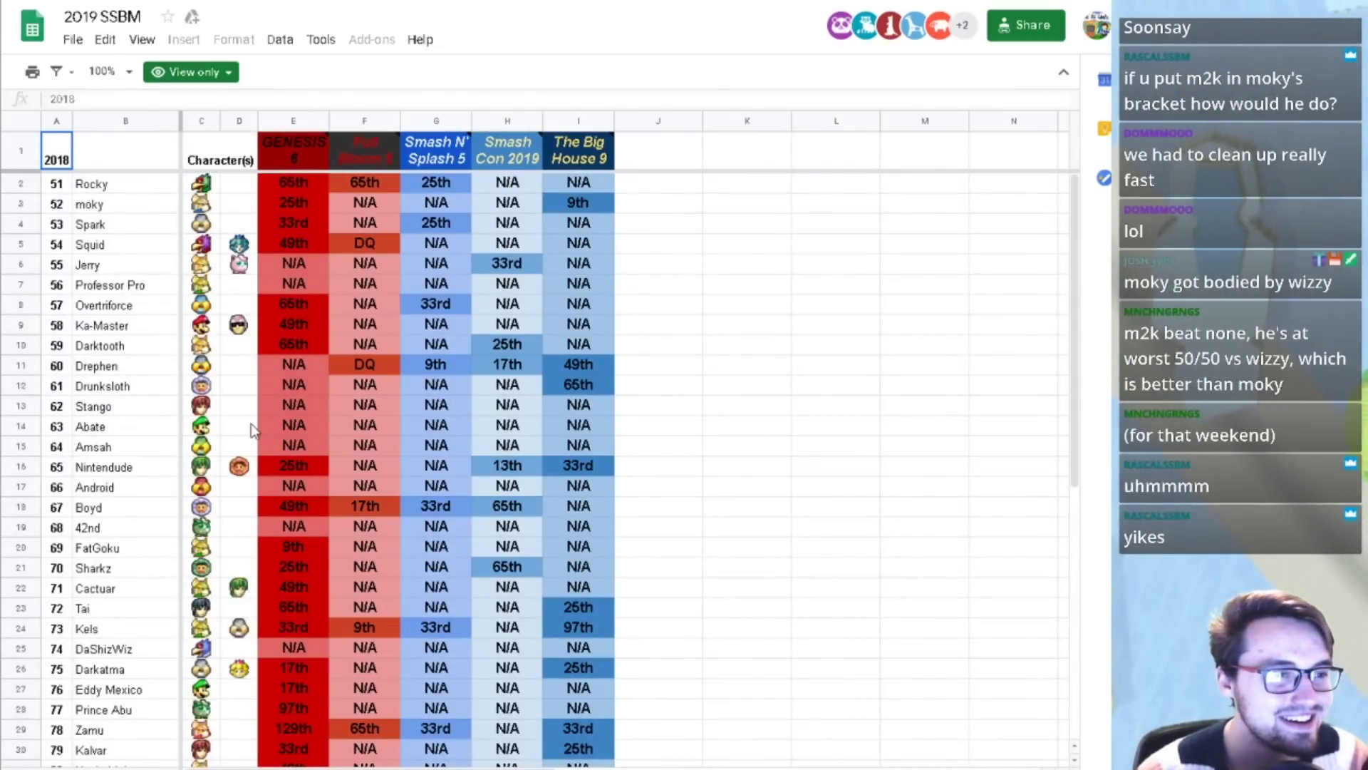
key("ctrl+shift+Page_Up")
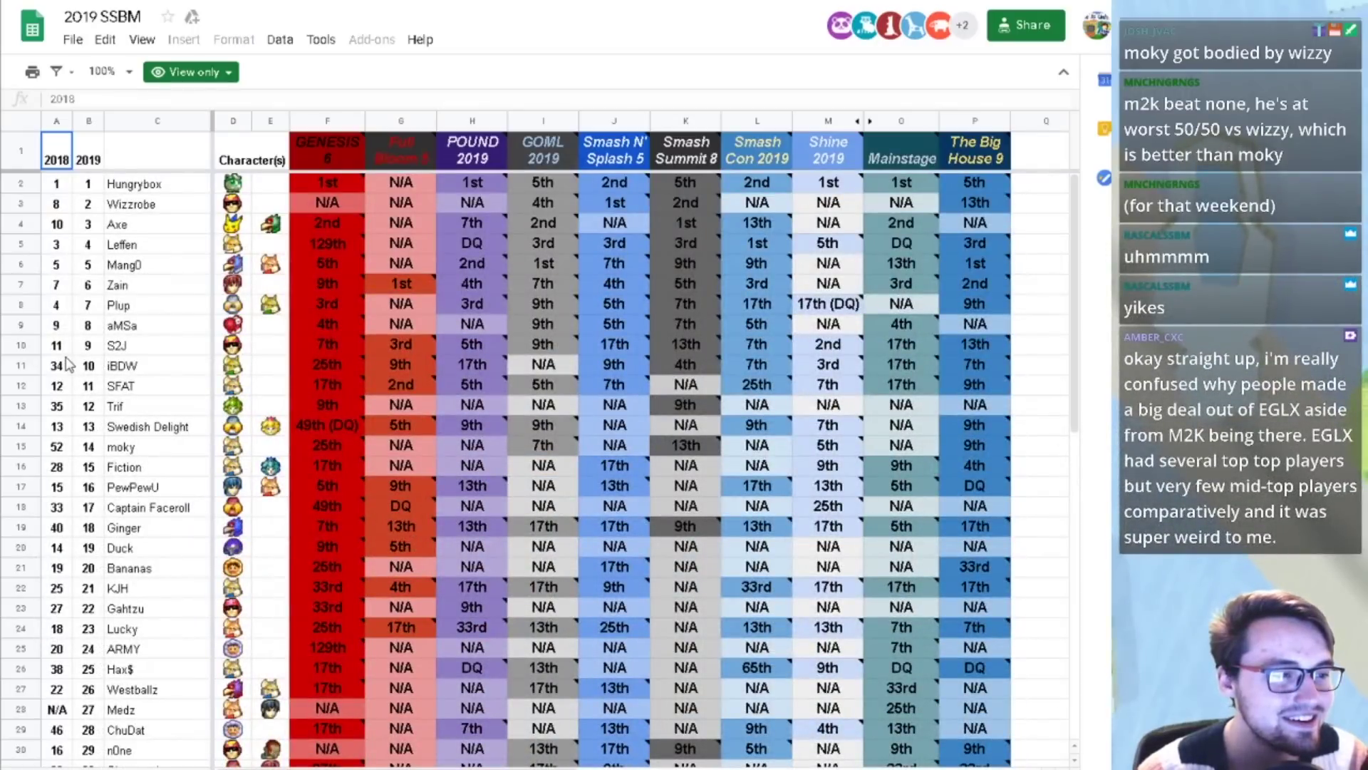
scroll(43, 375, "down", 1)
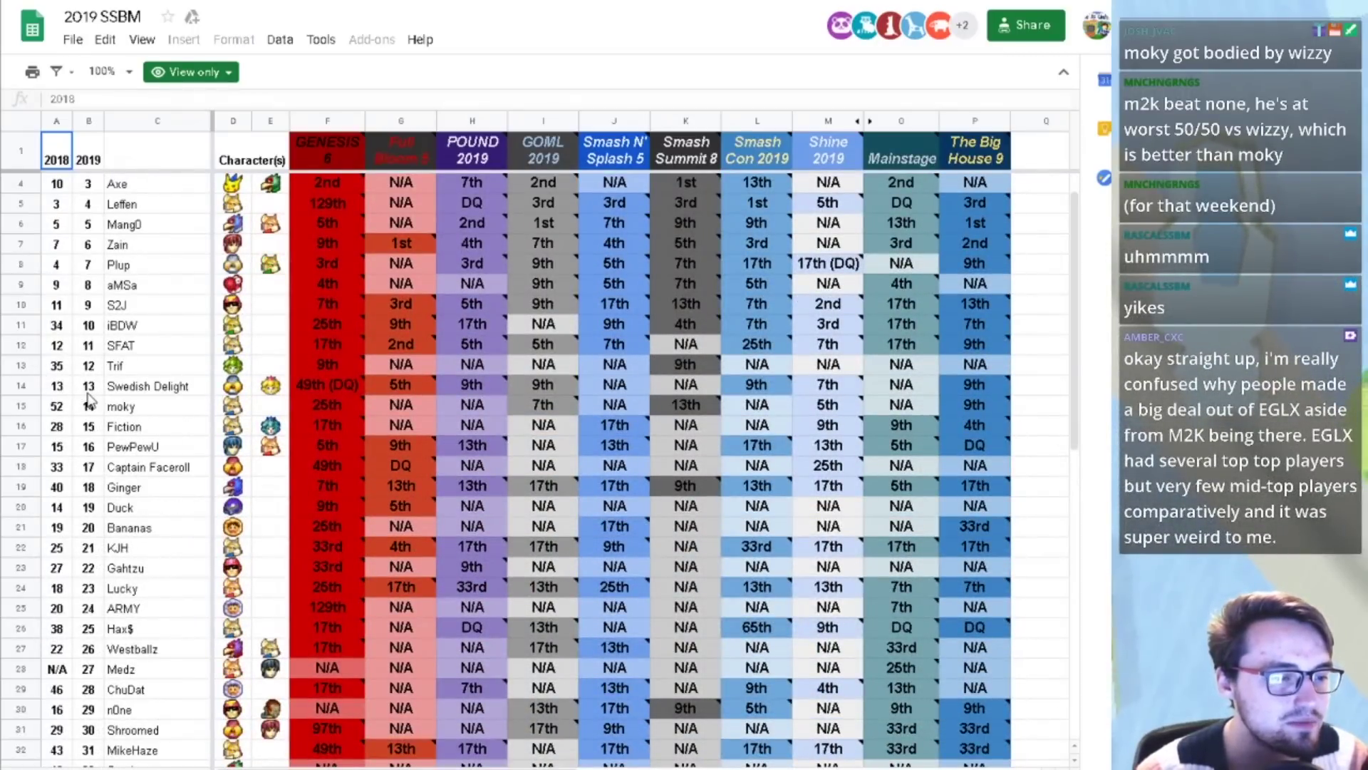
- Highlight moky's row in the placements table and read his set notes for Genesis 6, GOML 2019, Smash Summit 8, Shine 2019 and The Big House 9
scroll(89, 399, "down", 1)
scroll(89, 399, "up", 1)
left_click(16, 386)
left_click(16, 406)
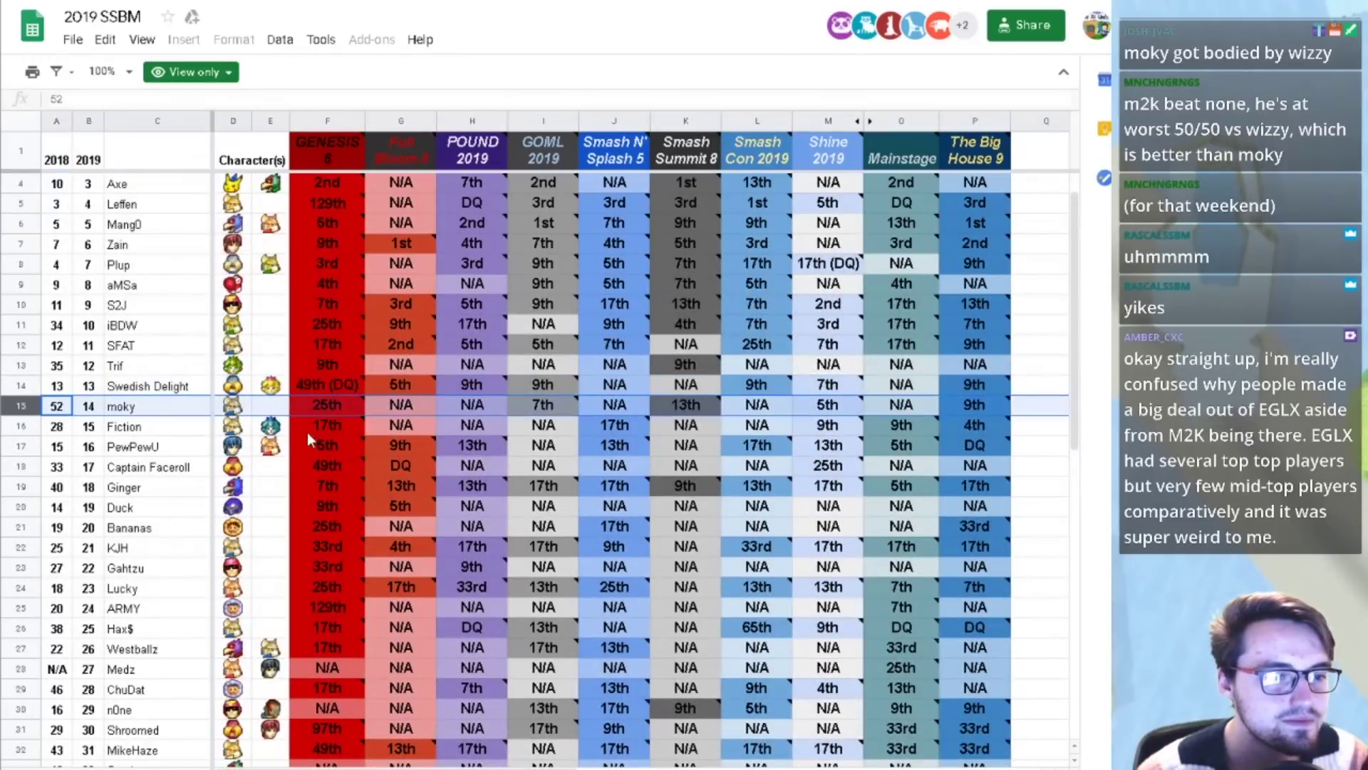
mouse_move(343, 404)
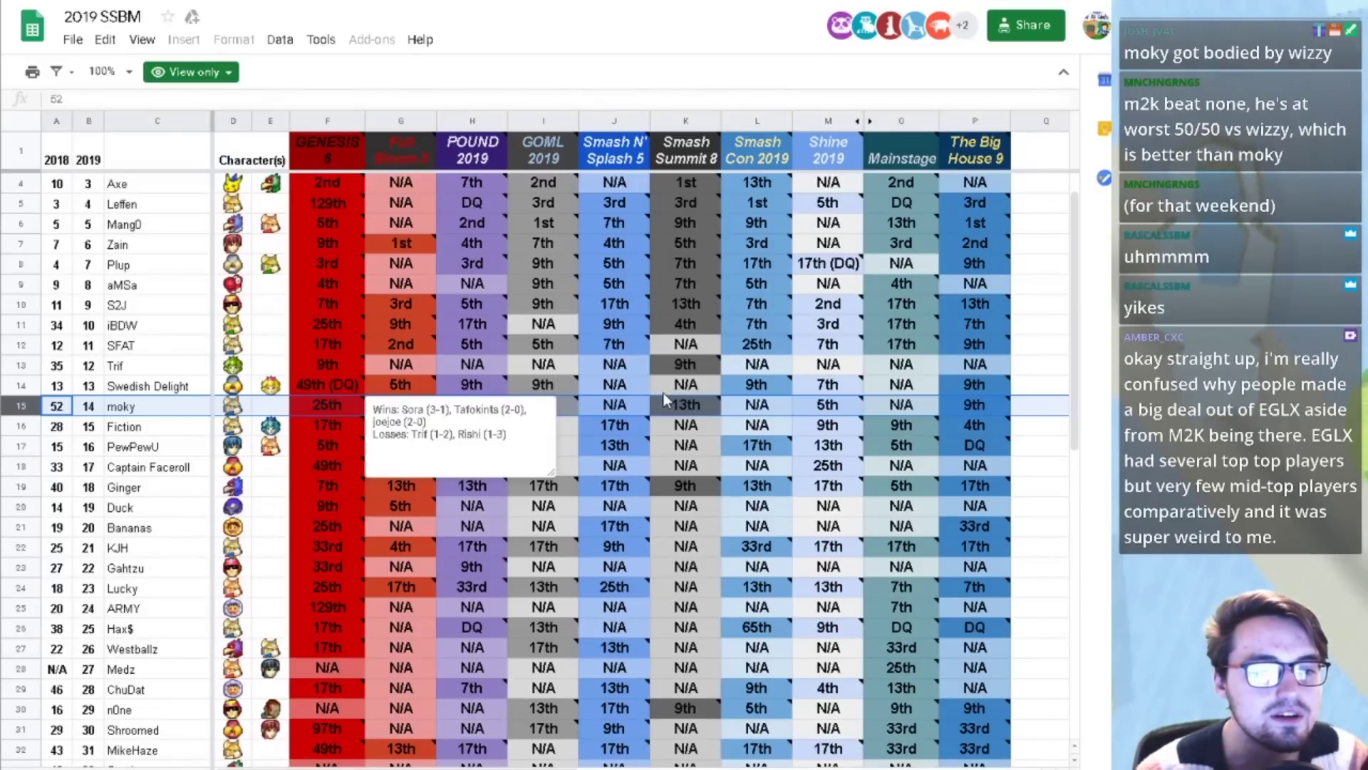
left_click(597, 405)
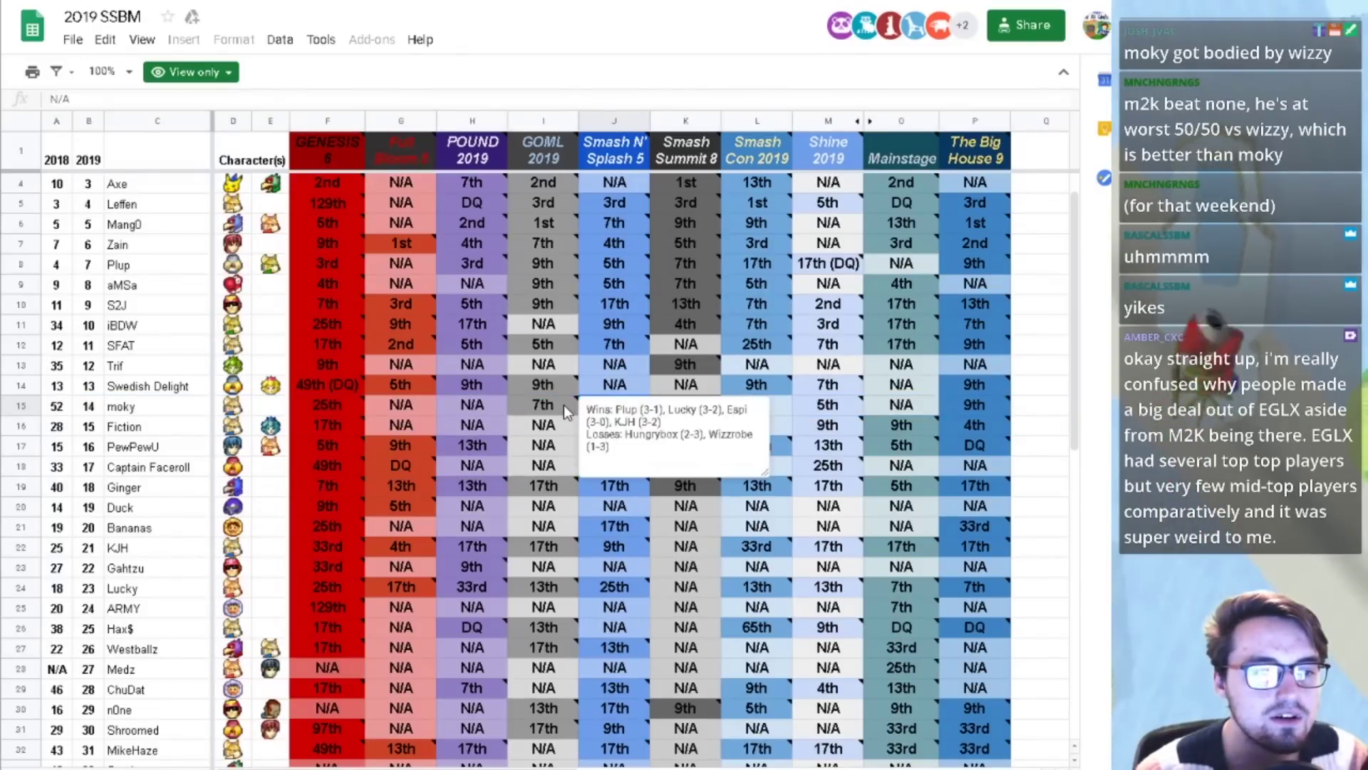
left_click(897, 388)
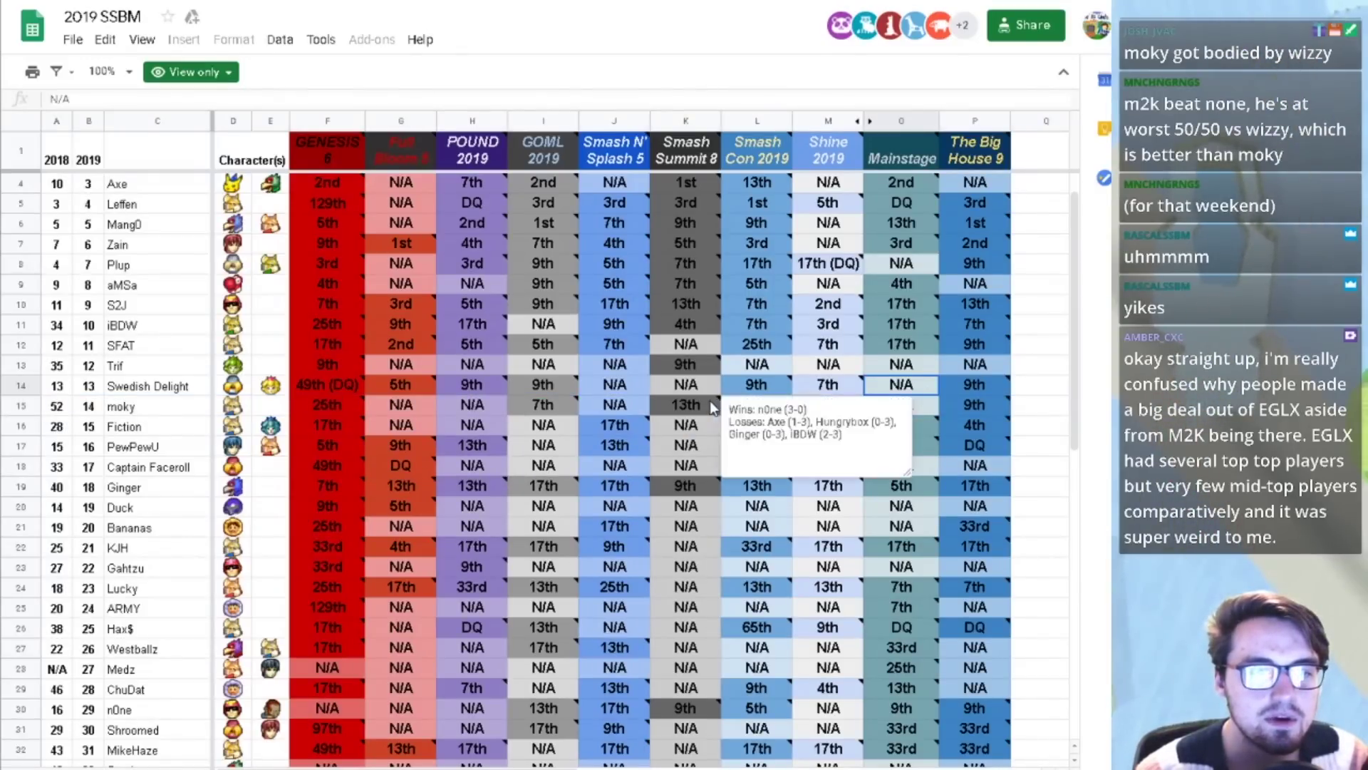
left_click(1037, 390)
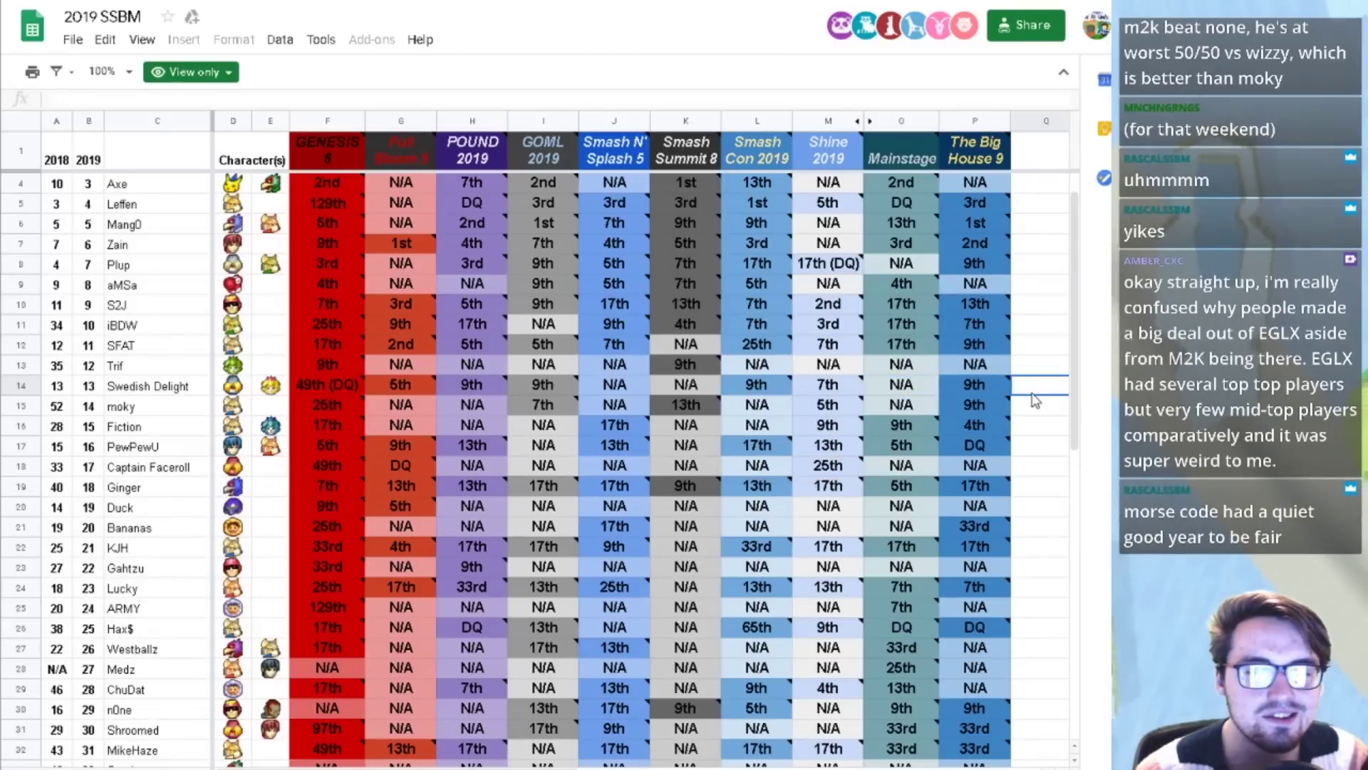
mouse_move(832, 416)
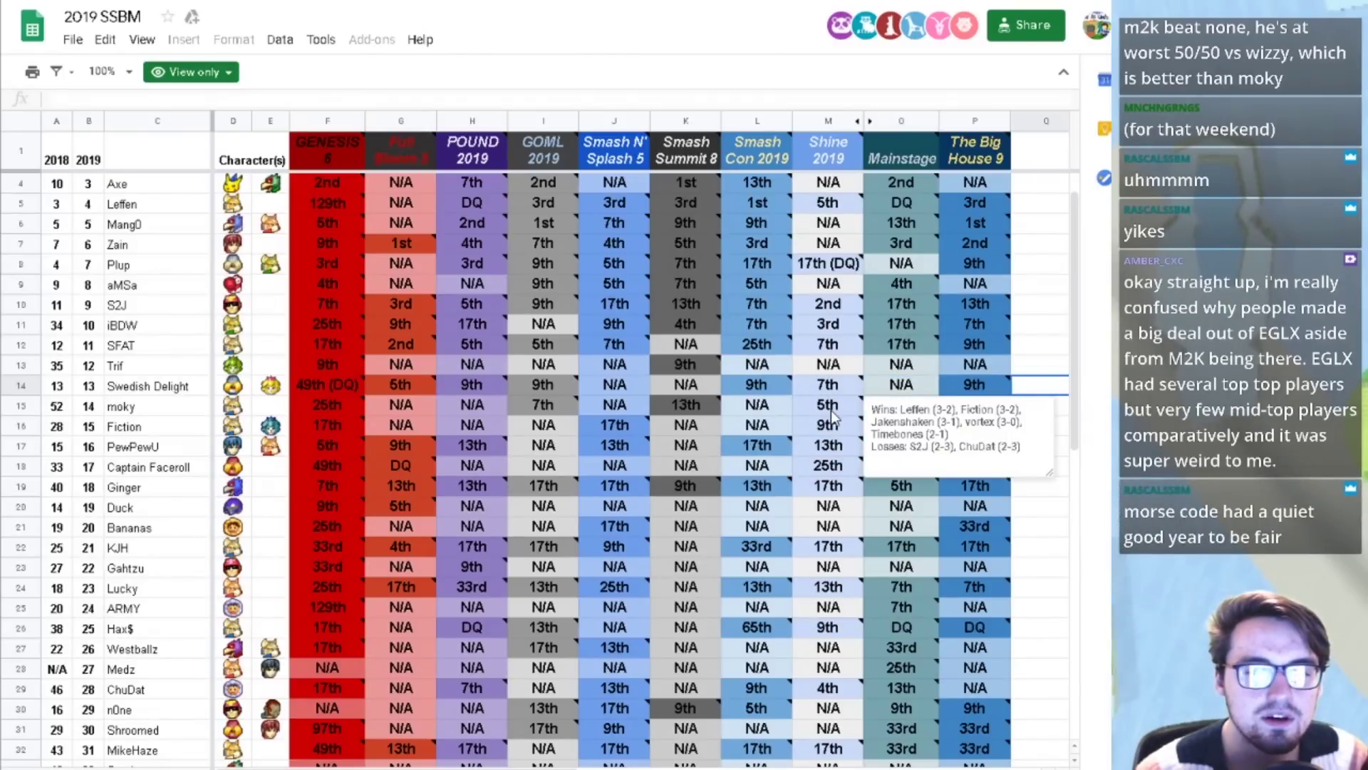
left_click(1018, 365)
mouse_move(1005, 409)
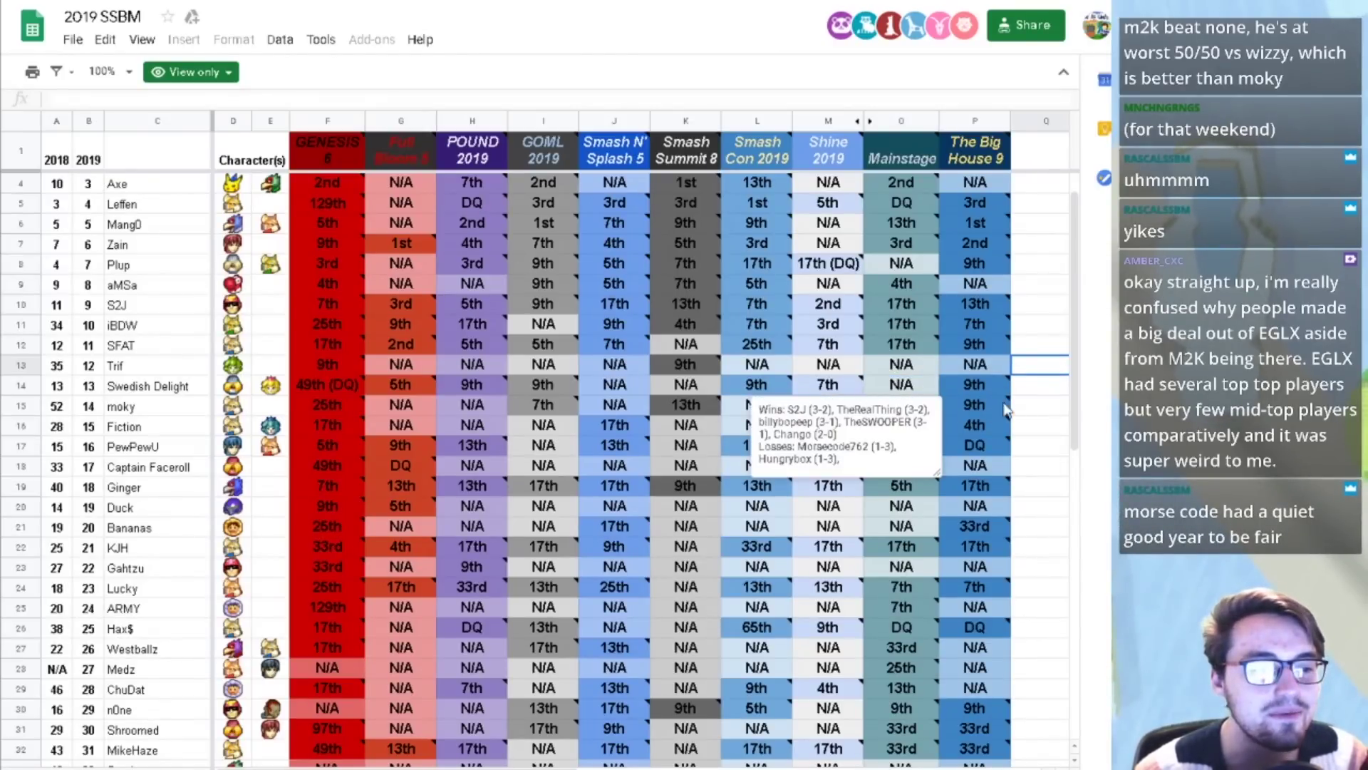
- Read the set notes on Trif's Smash Summit 8 placing and PewPewU's Smash Con 2019 placing
left_click(711, 390)
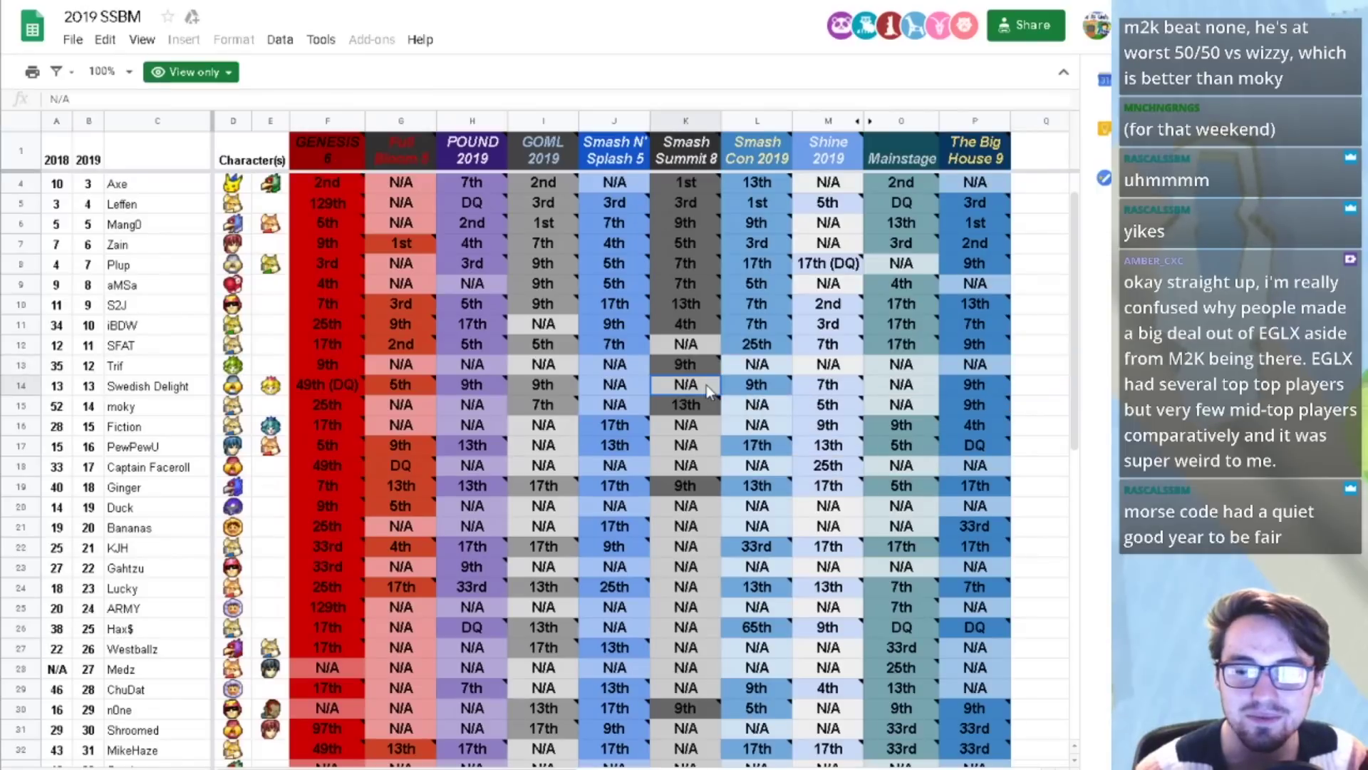
mouse_move(714, 371)
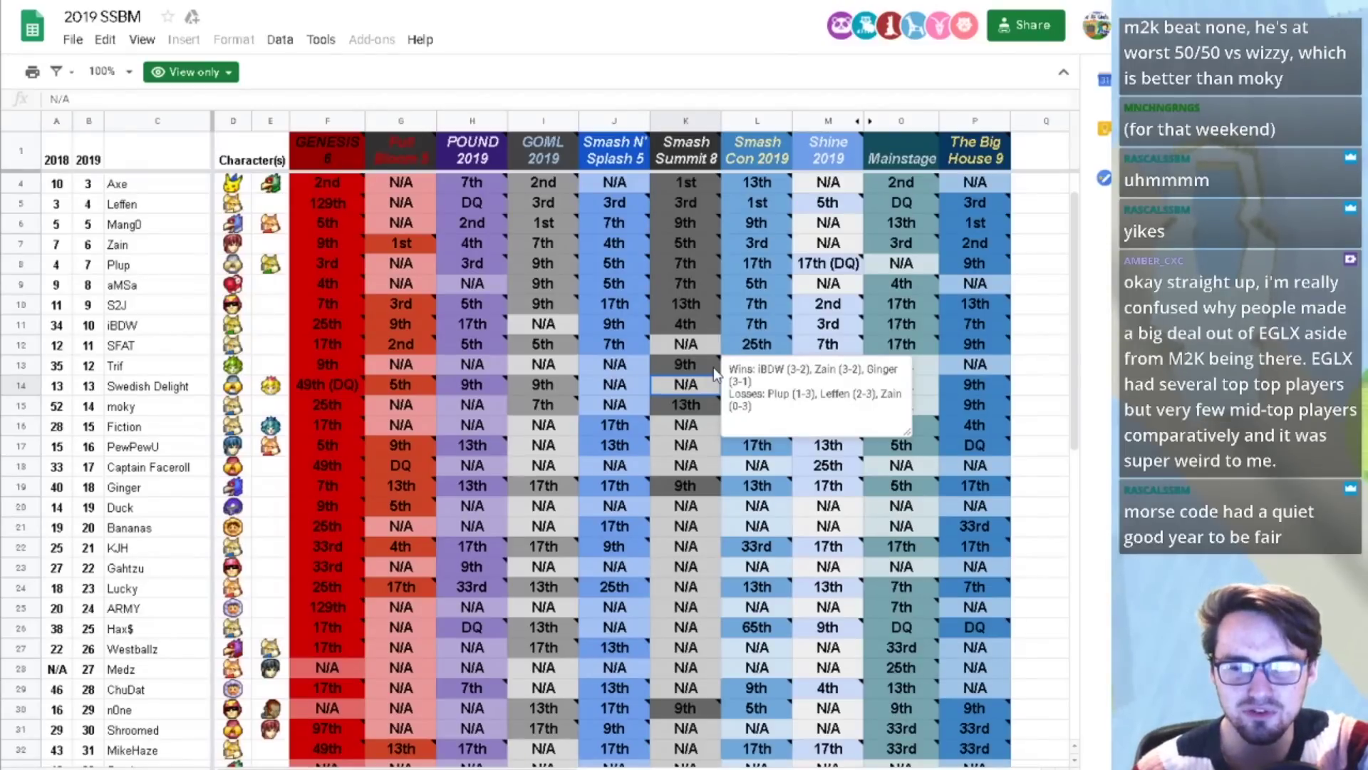
mouse_move(784, 451)
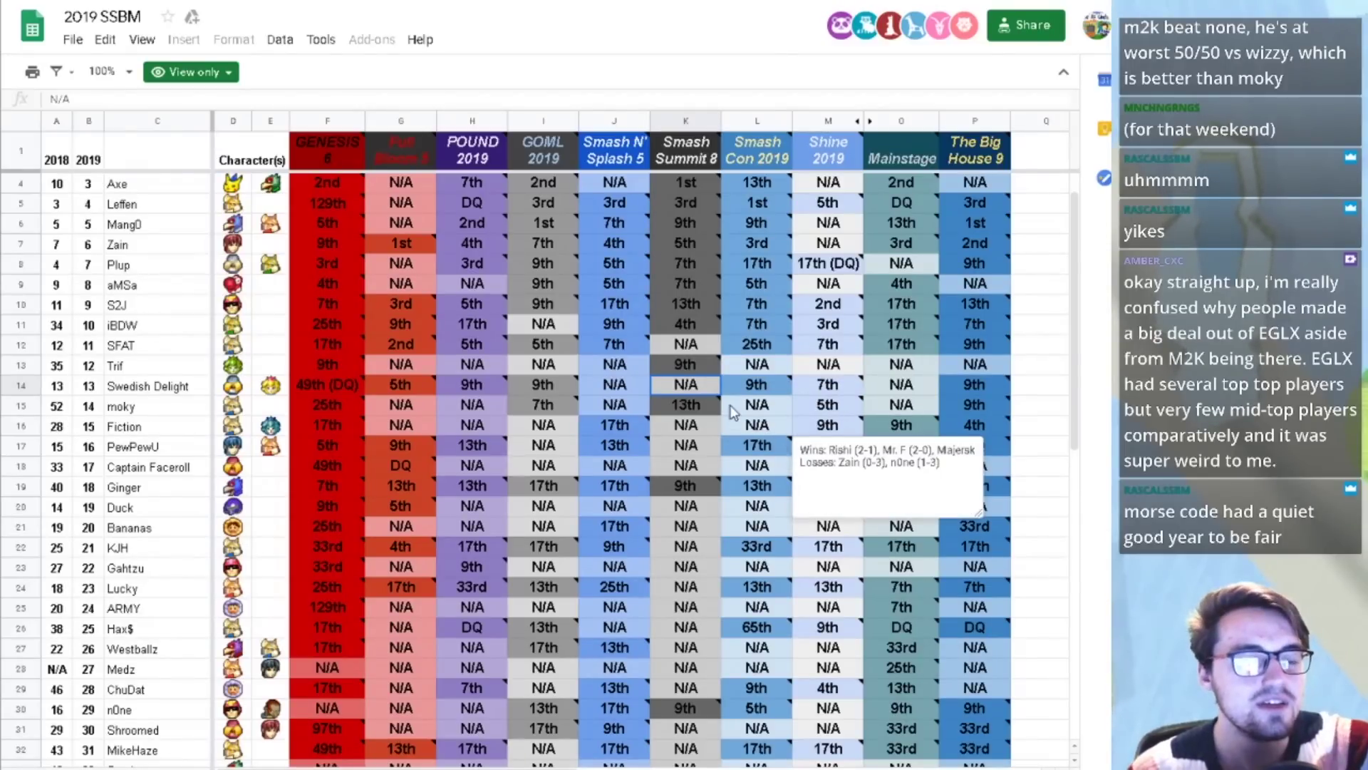
- Check moky's row in the head-to-head grid, then return to the placements table and reread his Smash Summit 8 note
key("ctrl+Page_Down")
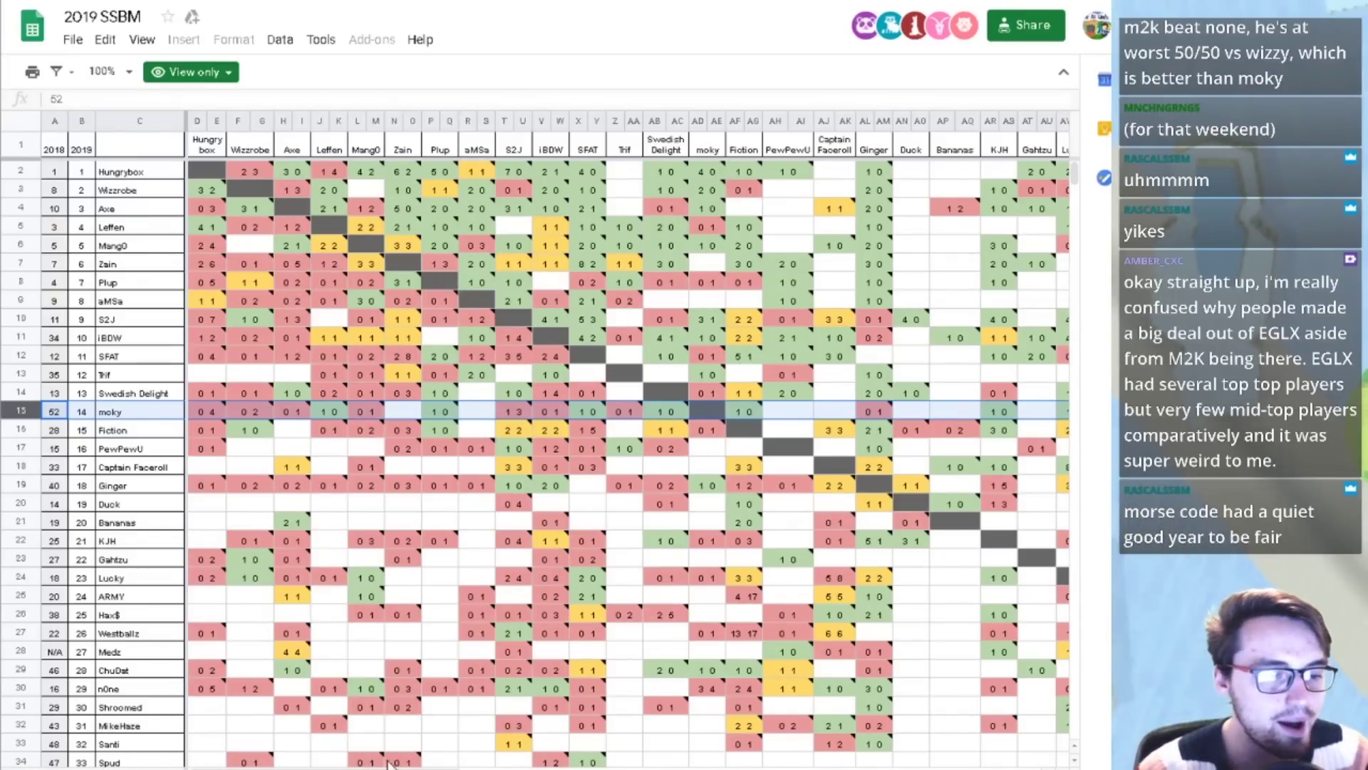
mouse_move(364, 765)
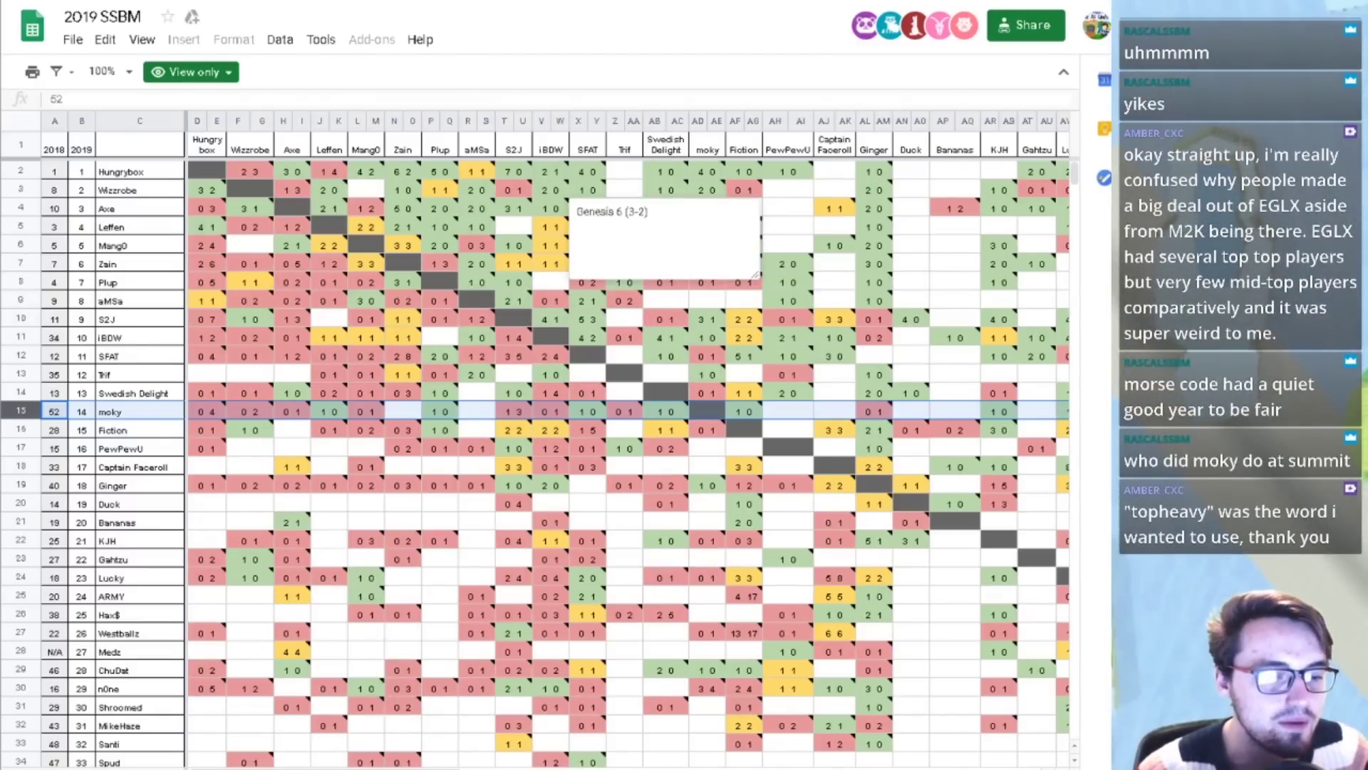
key("ctrl+shift+Page_Down")
left_click(20, 410)
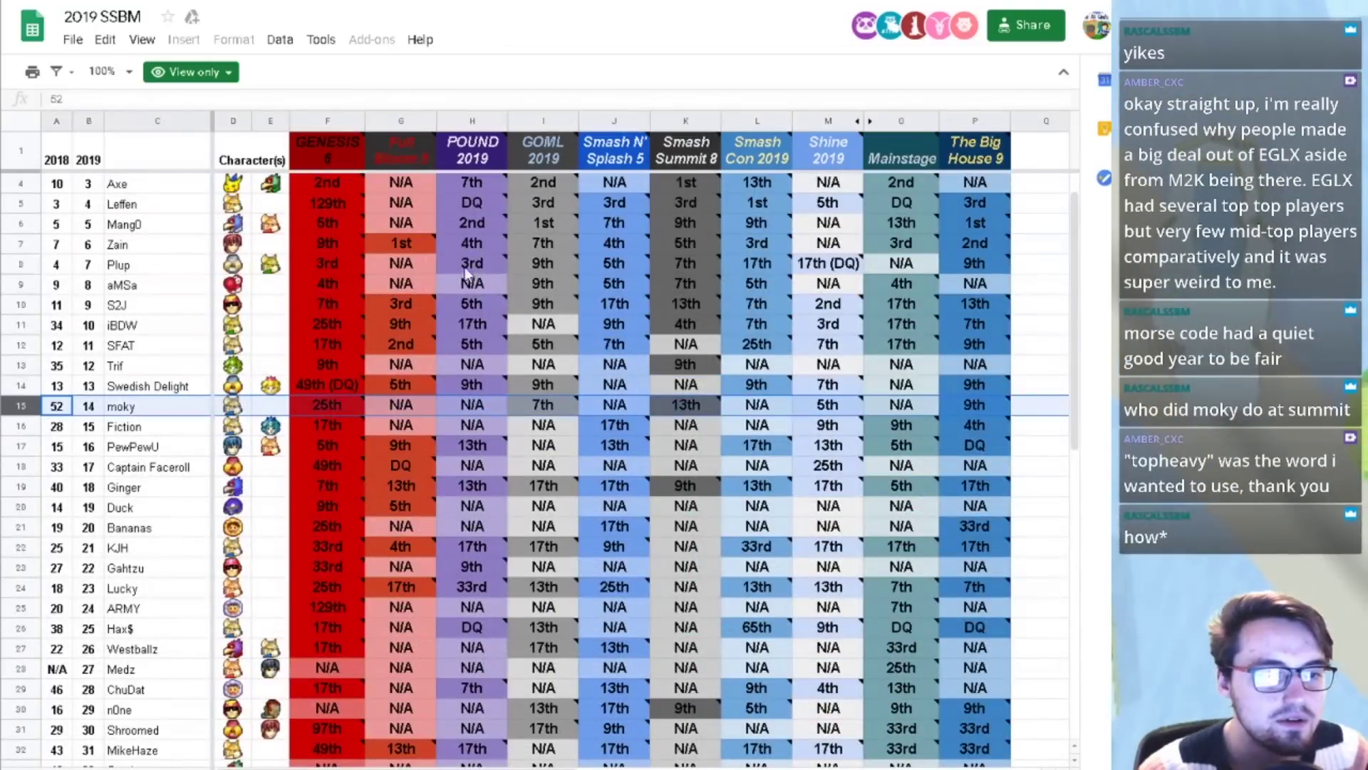
mouse_move(717, 413)
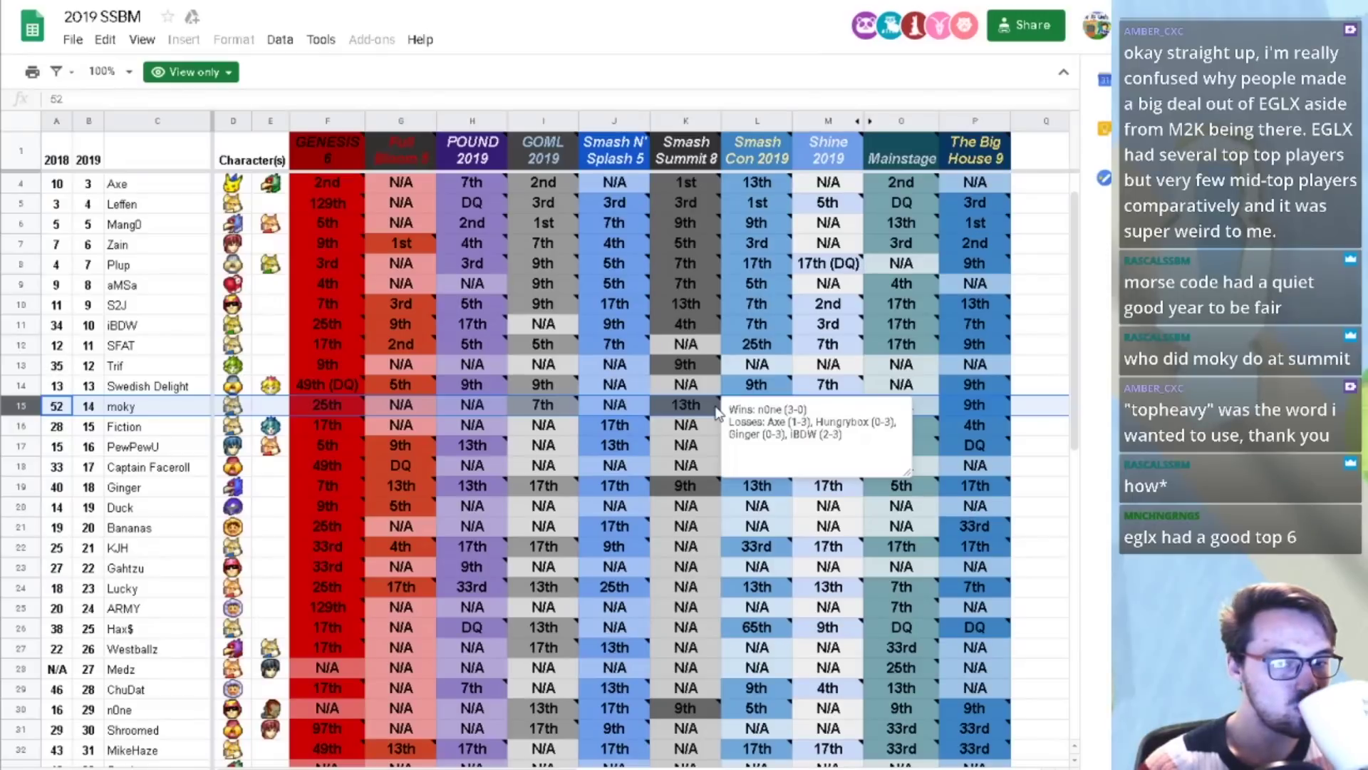
mouse_move(400, 151)
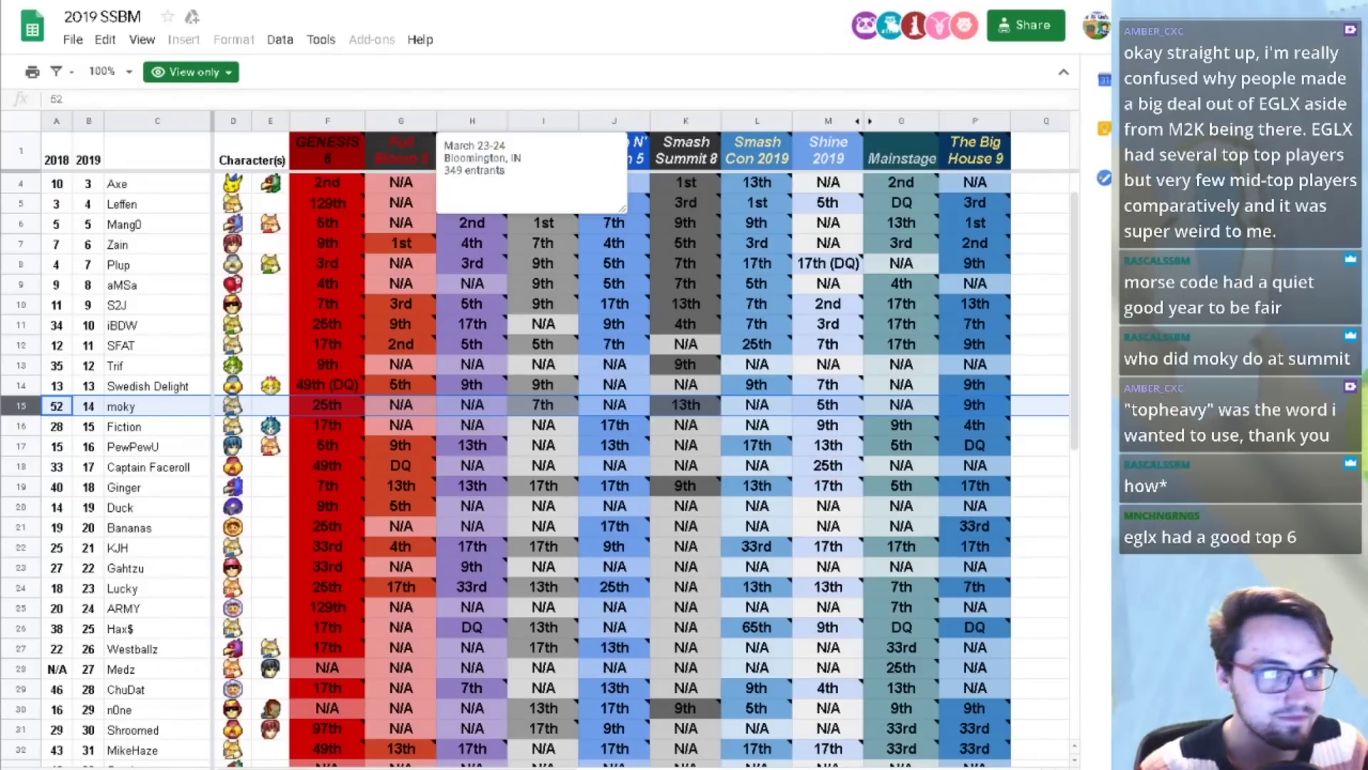
- Compare the Melee Singles standings of Rising Stars at EGLX 2019, The Big House 9 and Dreamhack Rotterdam with the placements table
key("alt+Tab")
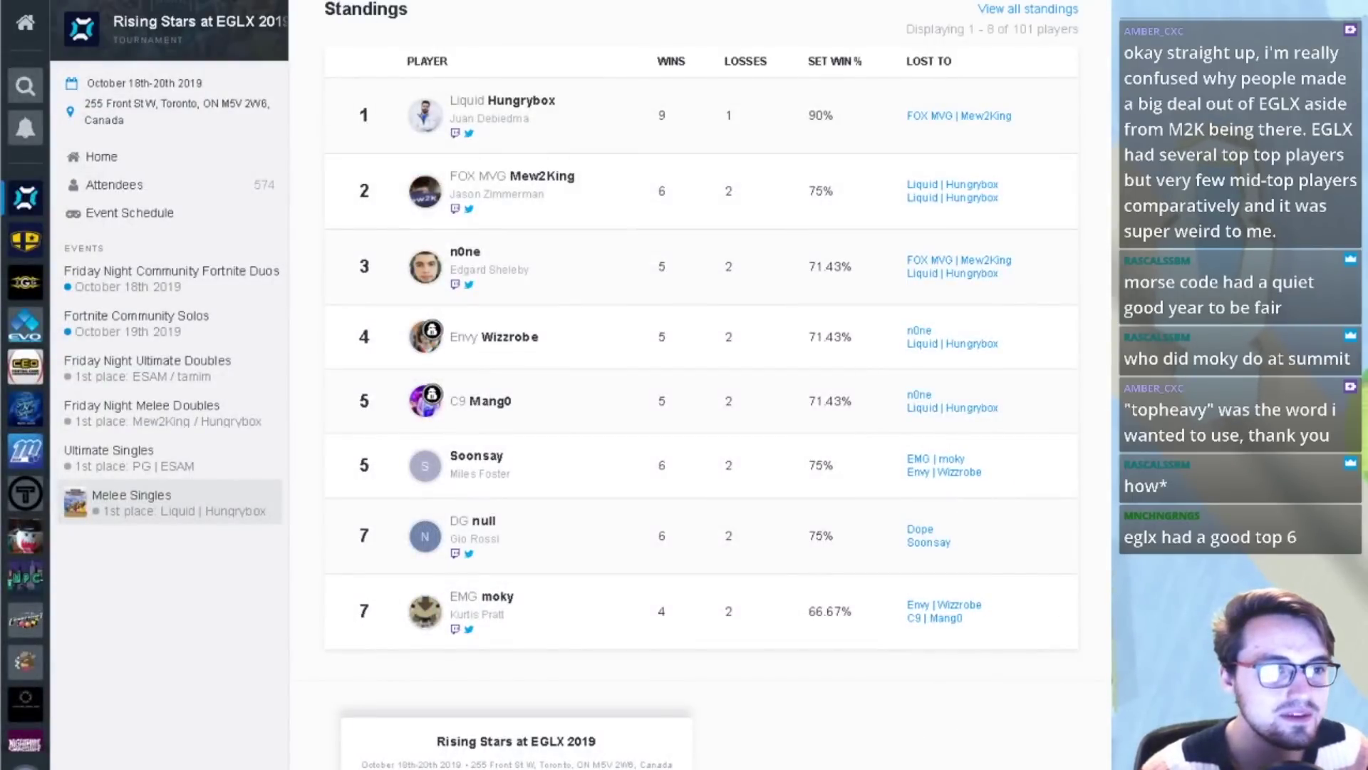
key("ctrl+Tab")
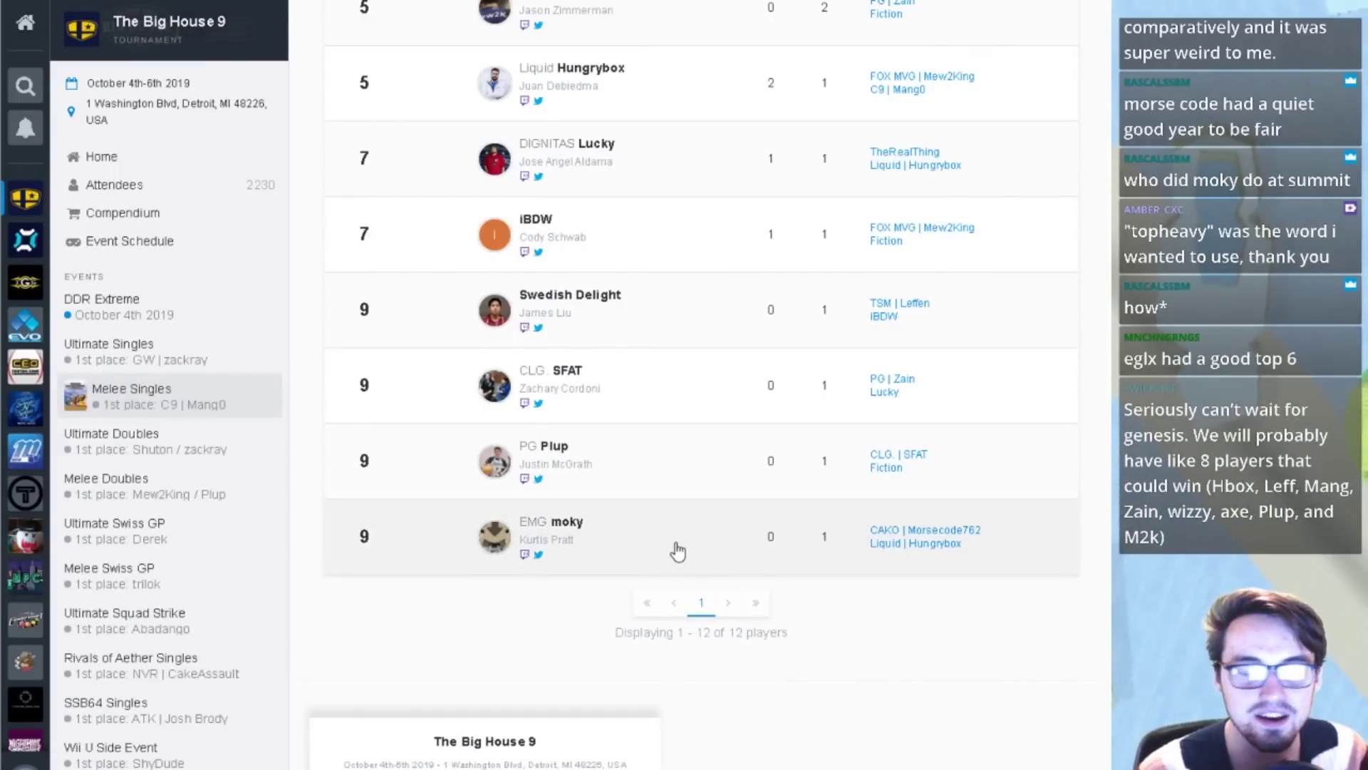
key("alt+Tab")
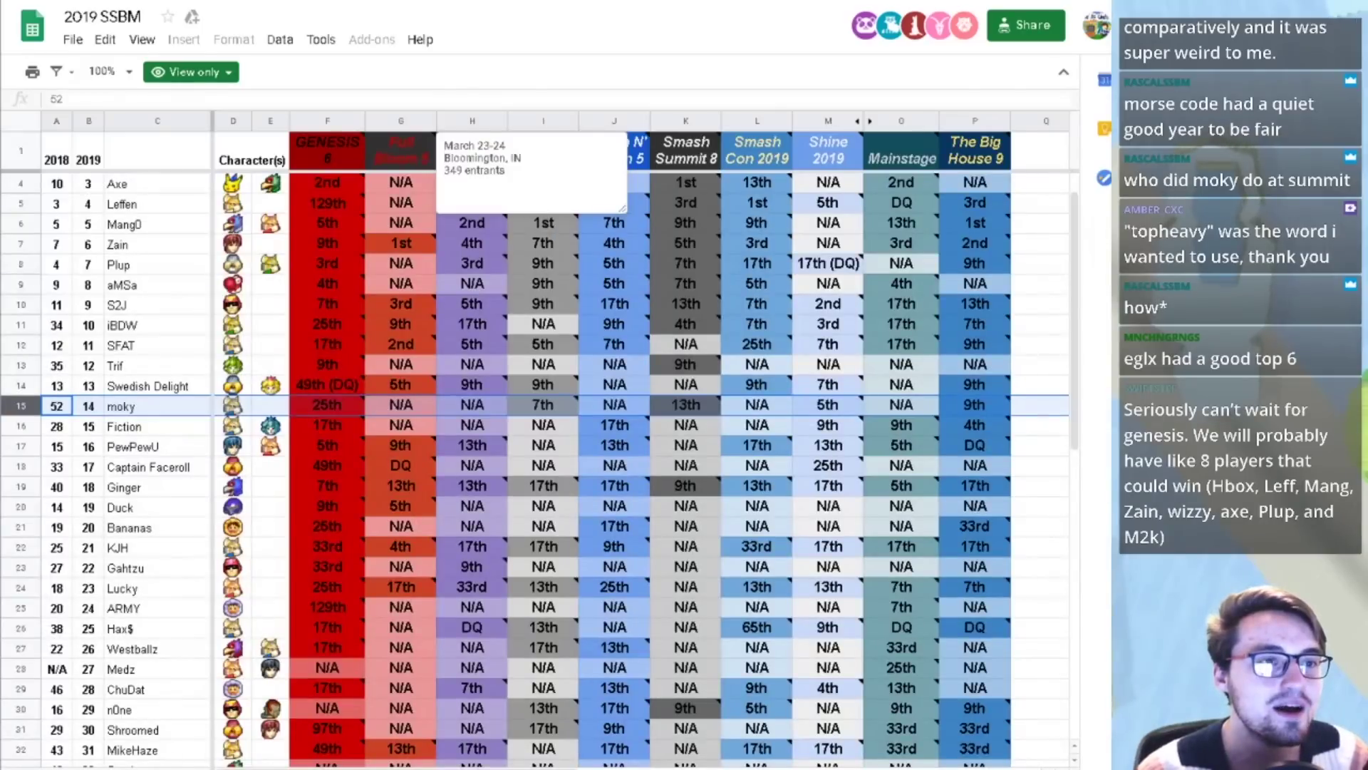
key("alt+Tab")
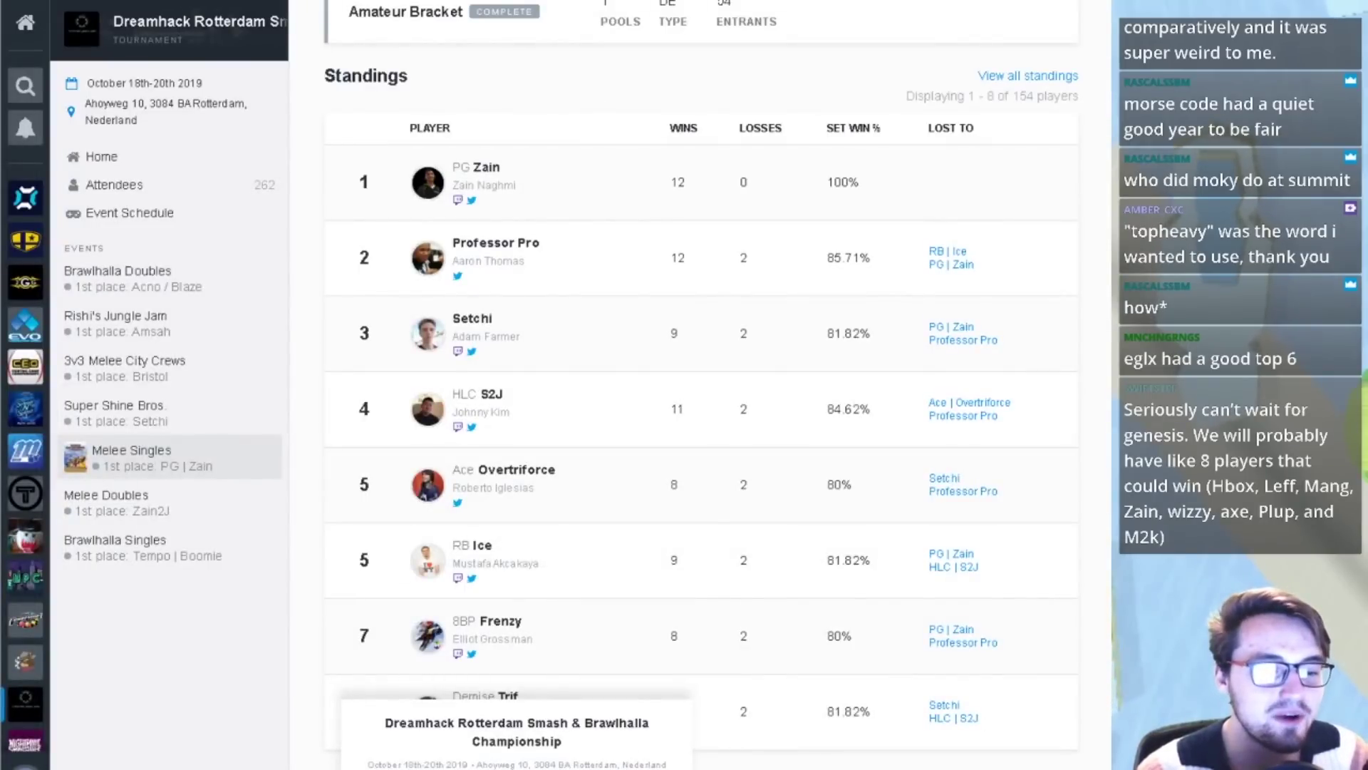
key("alt+Tab")
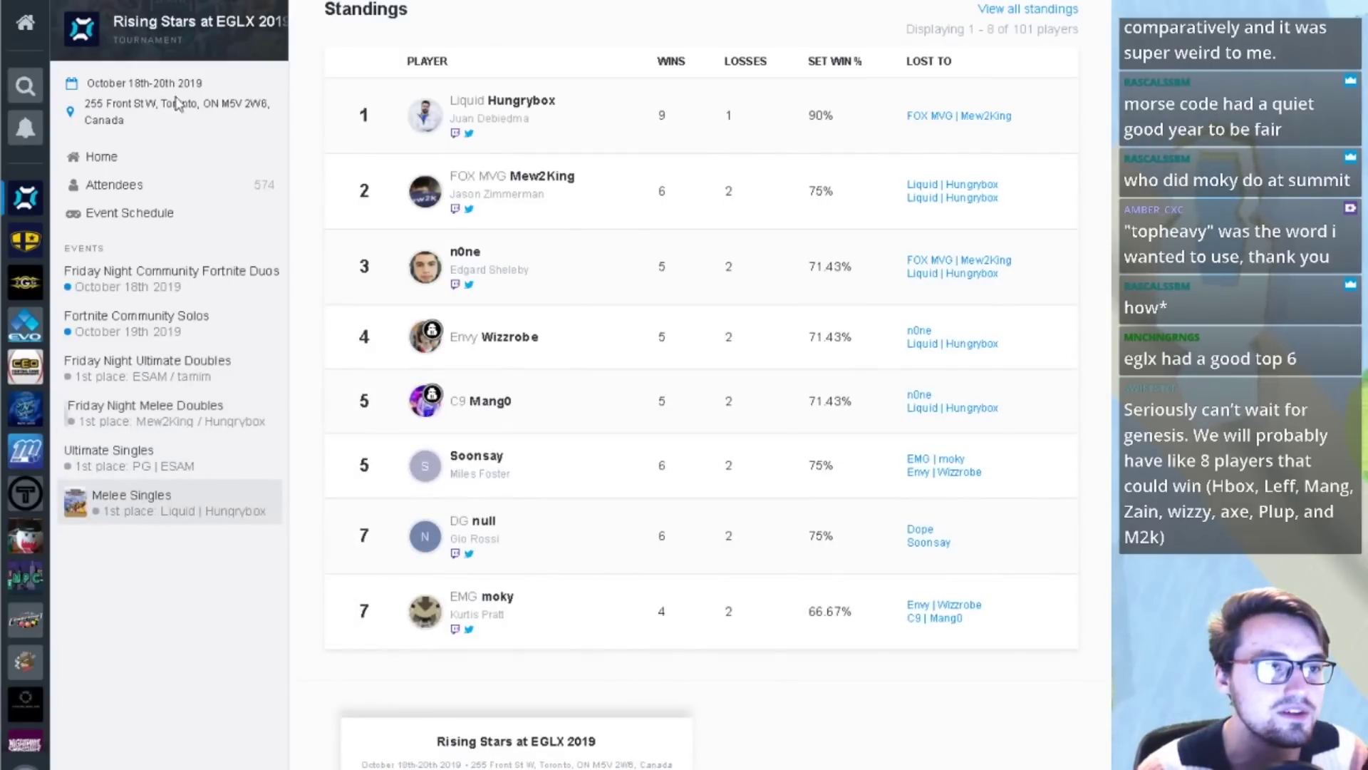
key("alt+Tab")
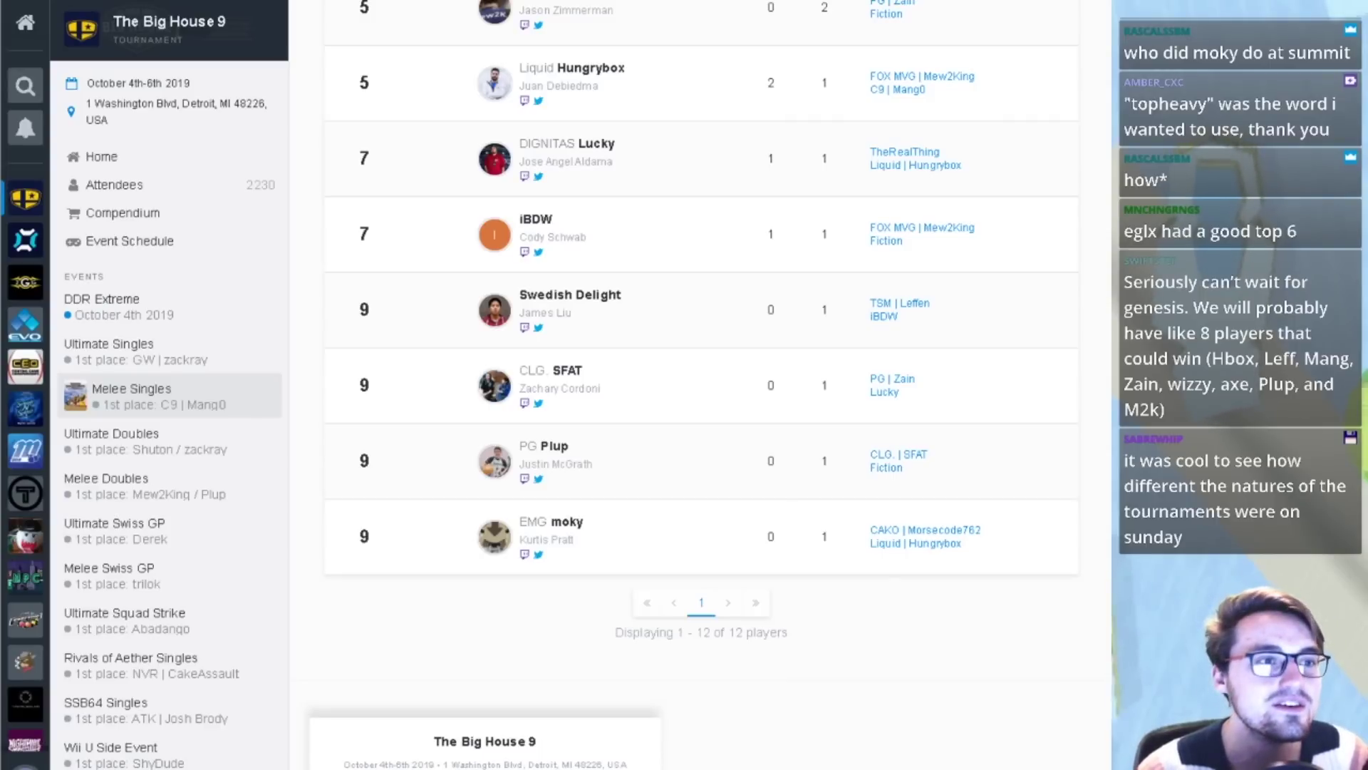
key("alt+Tab")
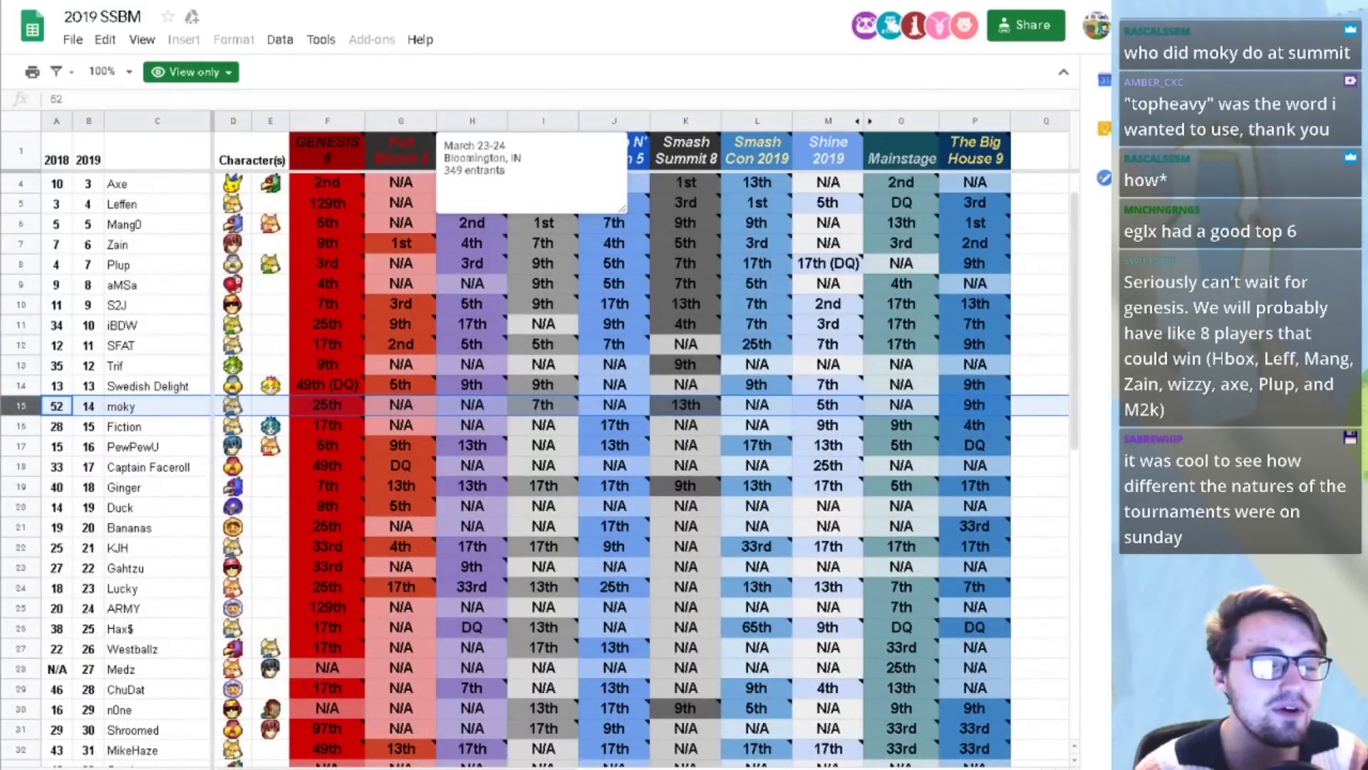
key("alt+Tab")
key("alt+Tab")
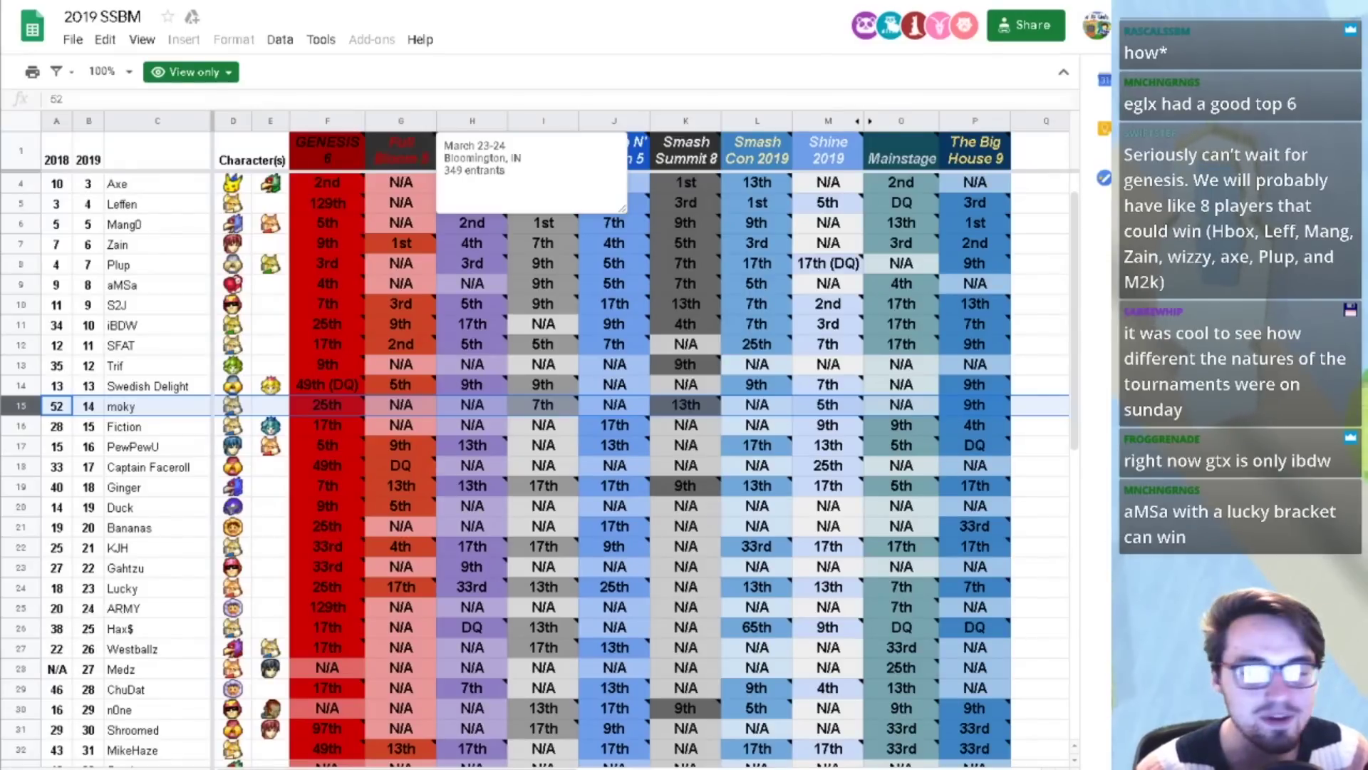
key("alt+Tab")
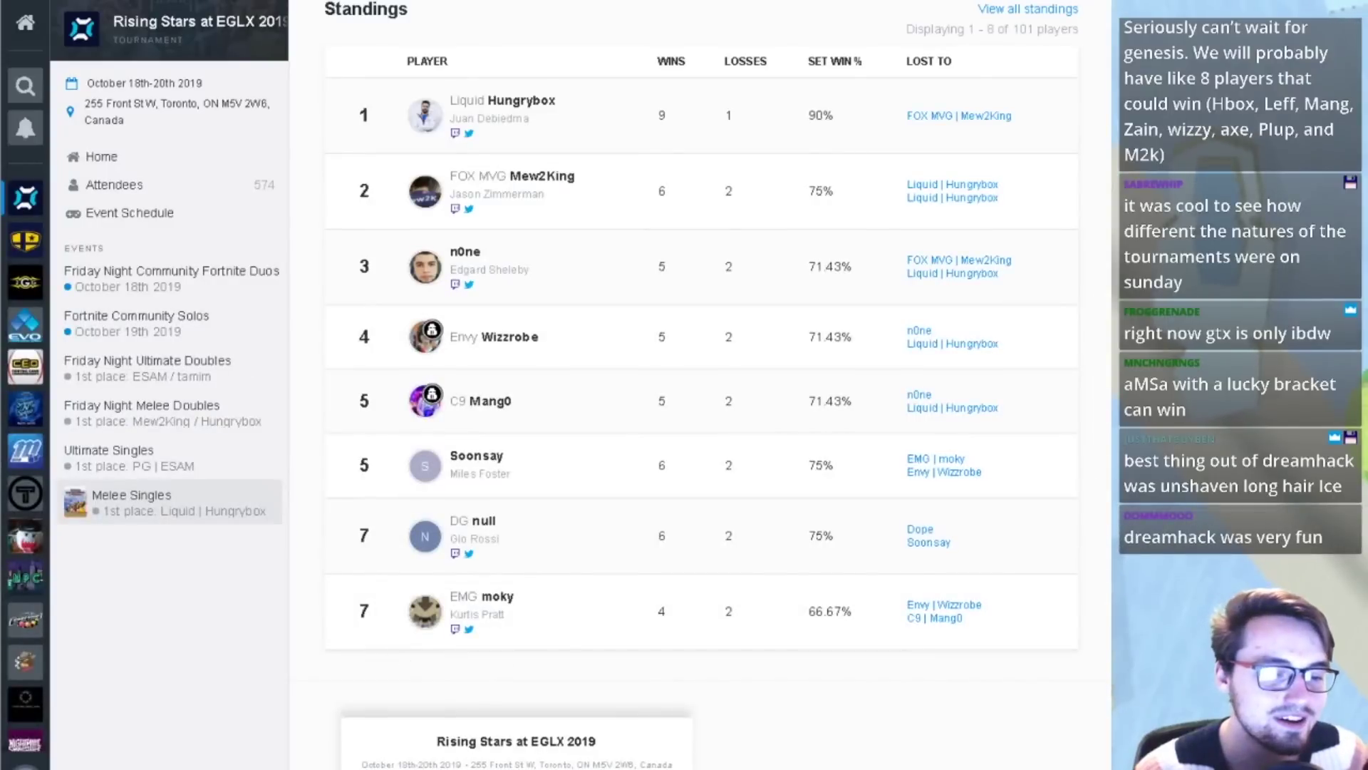
- Review the players around Lucky in the Excel ranking, then switch back to the 2019 SSBM spreadsheet
key("alt+Tab")
left_click(125, 520)
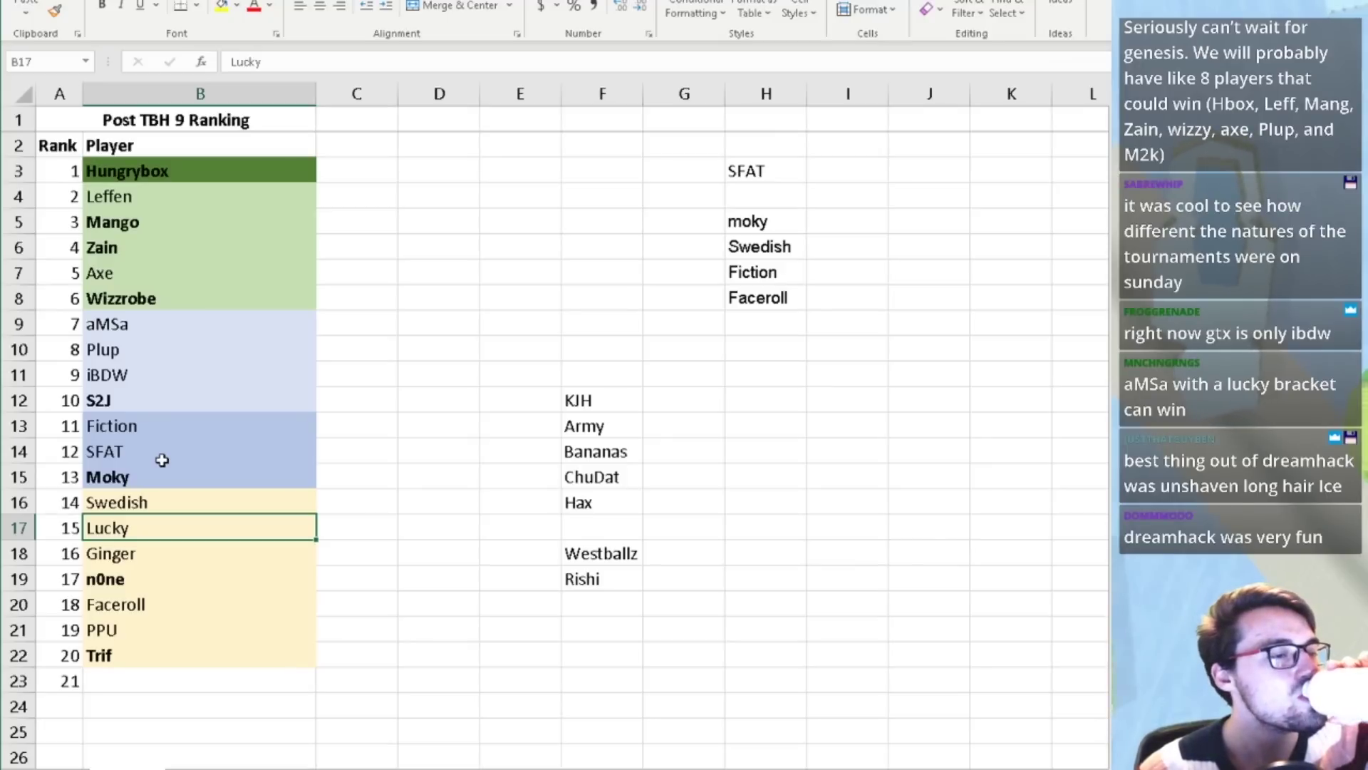
mouse_move(408, 741)
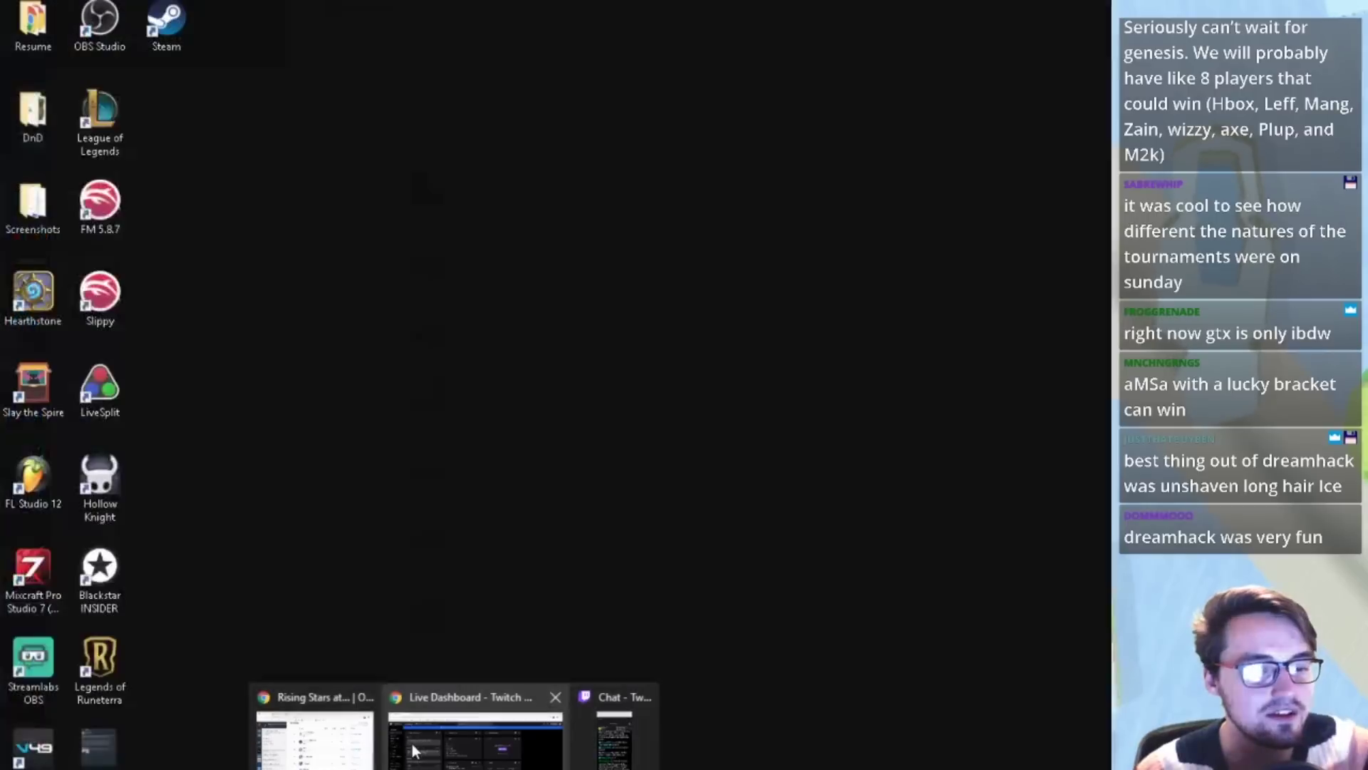
mouse_move(325, 747)
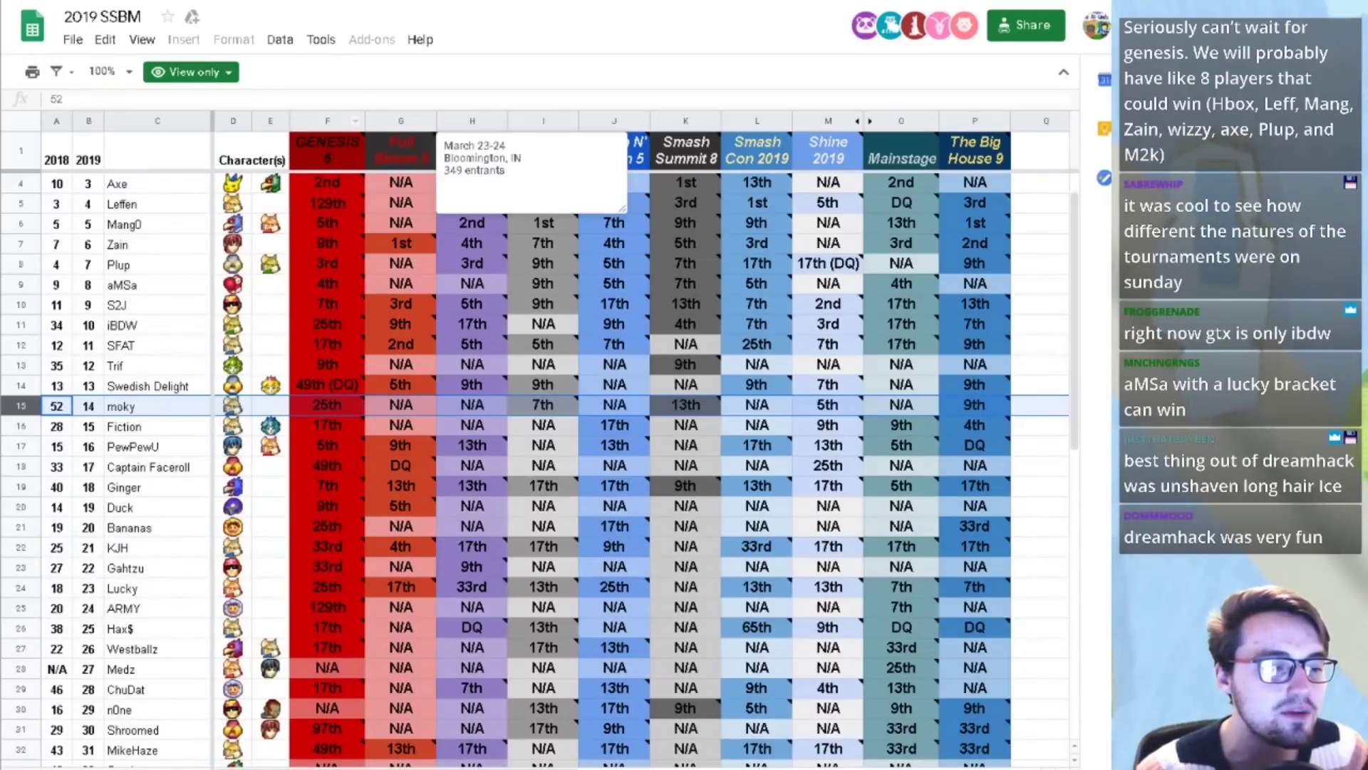
- Open the head-to-head grid and examine moky's highlighted record against the other ranked players
left_click(184, 762)
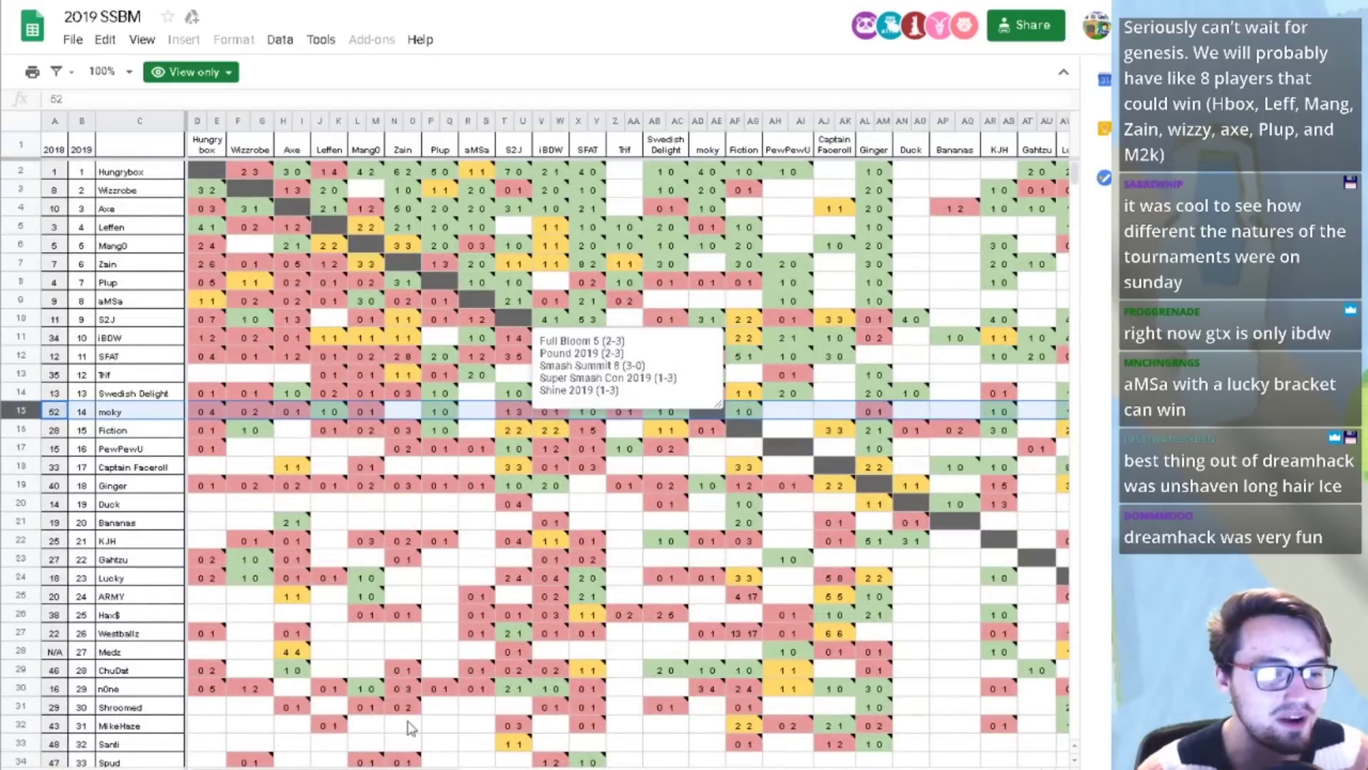
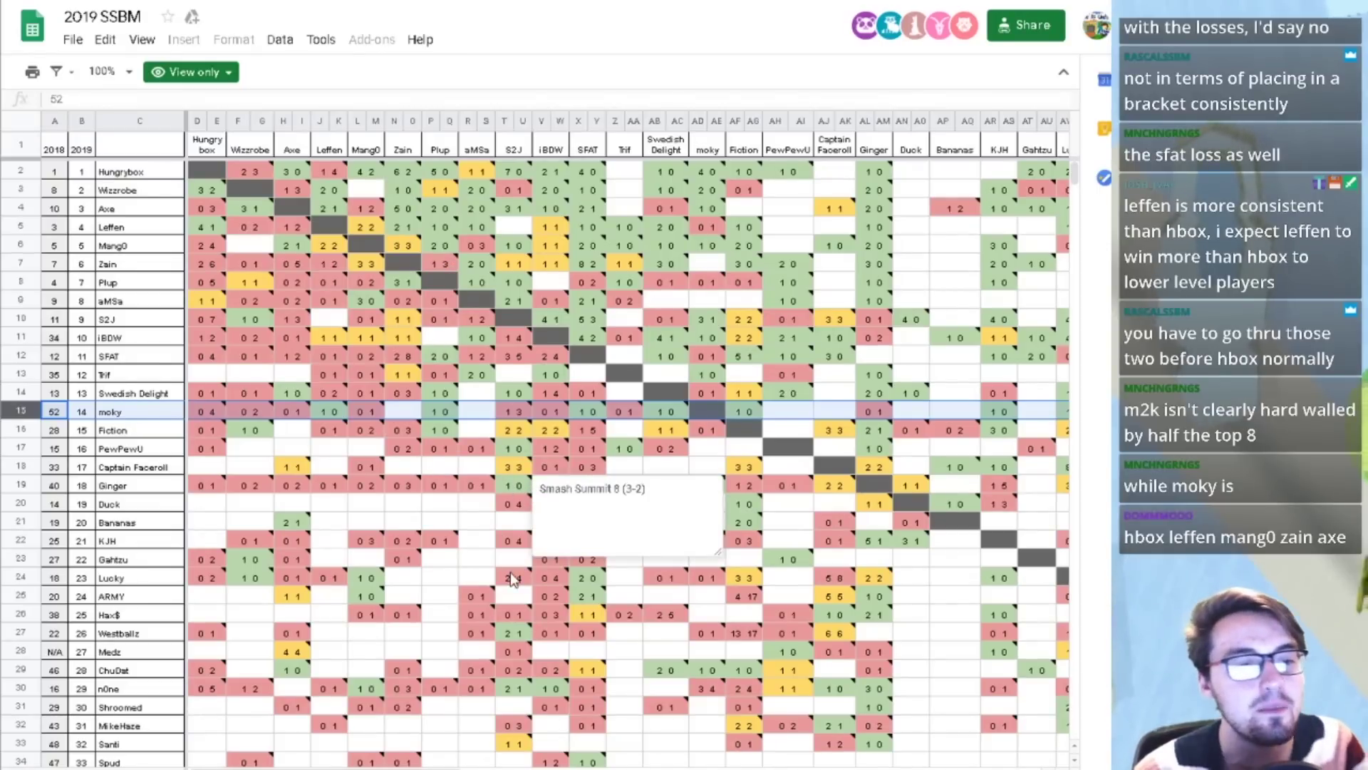
scroll(627, 463, "right", 5)
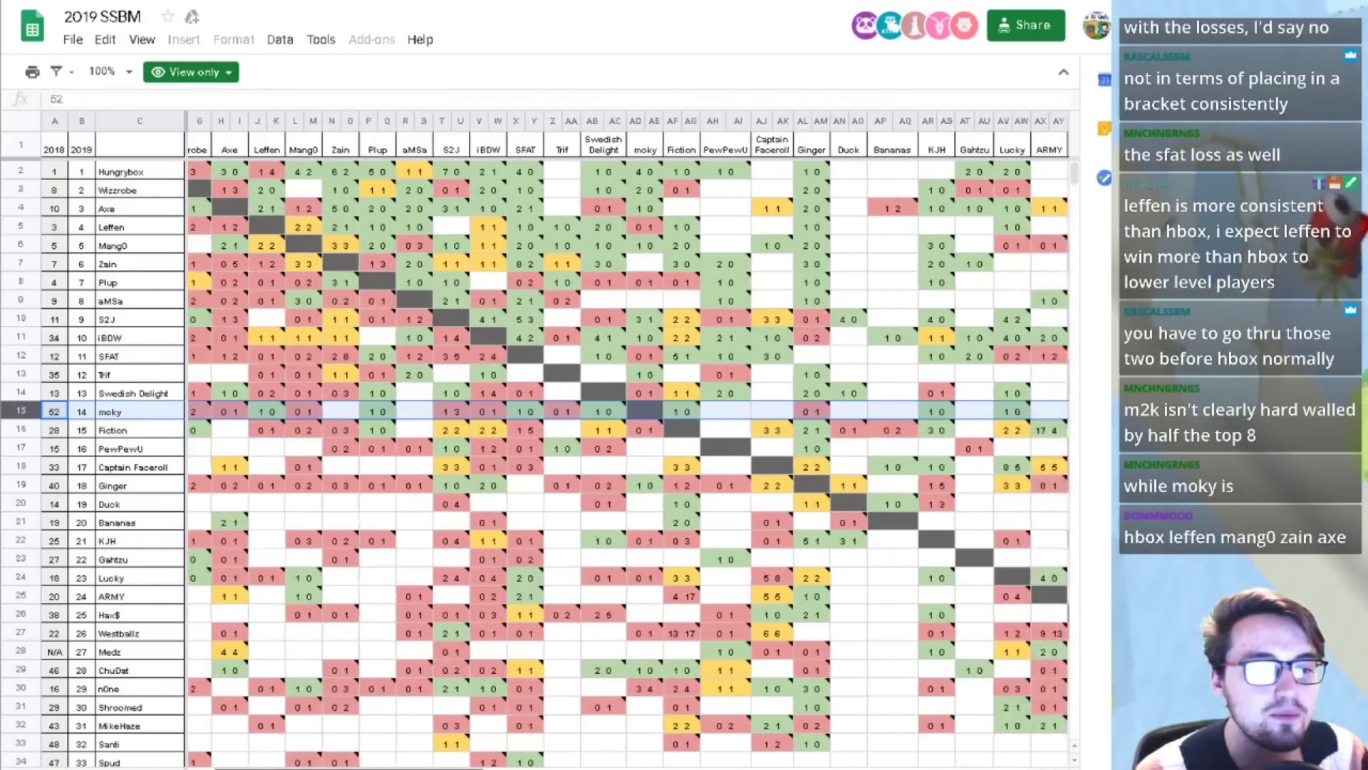
scroll(430, 766, "left", 5)
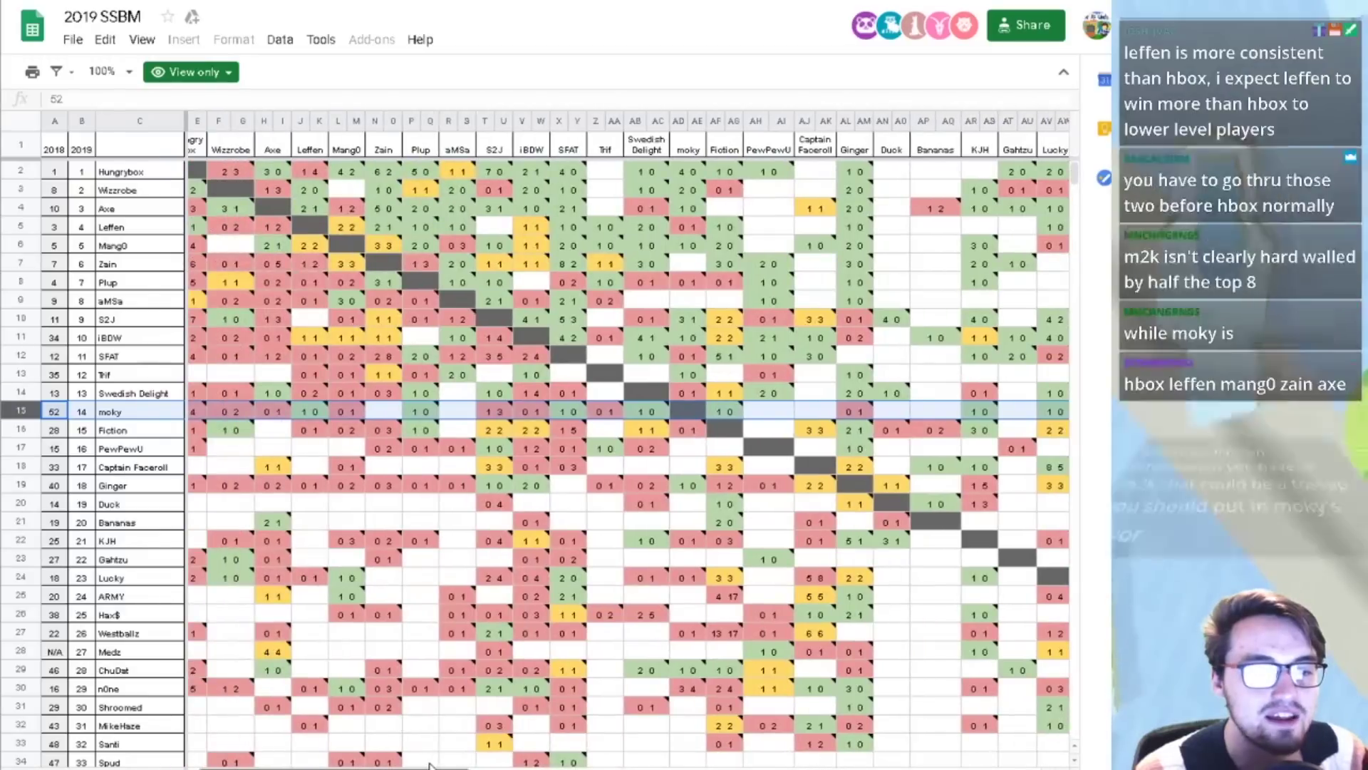
scroll(430, 766, "left", 1)
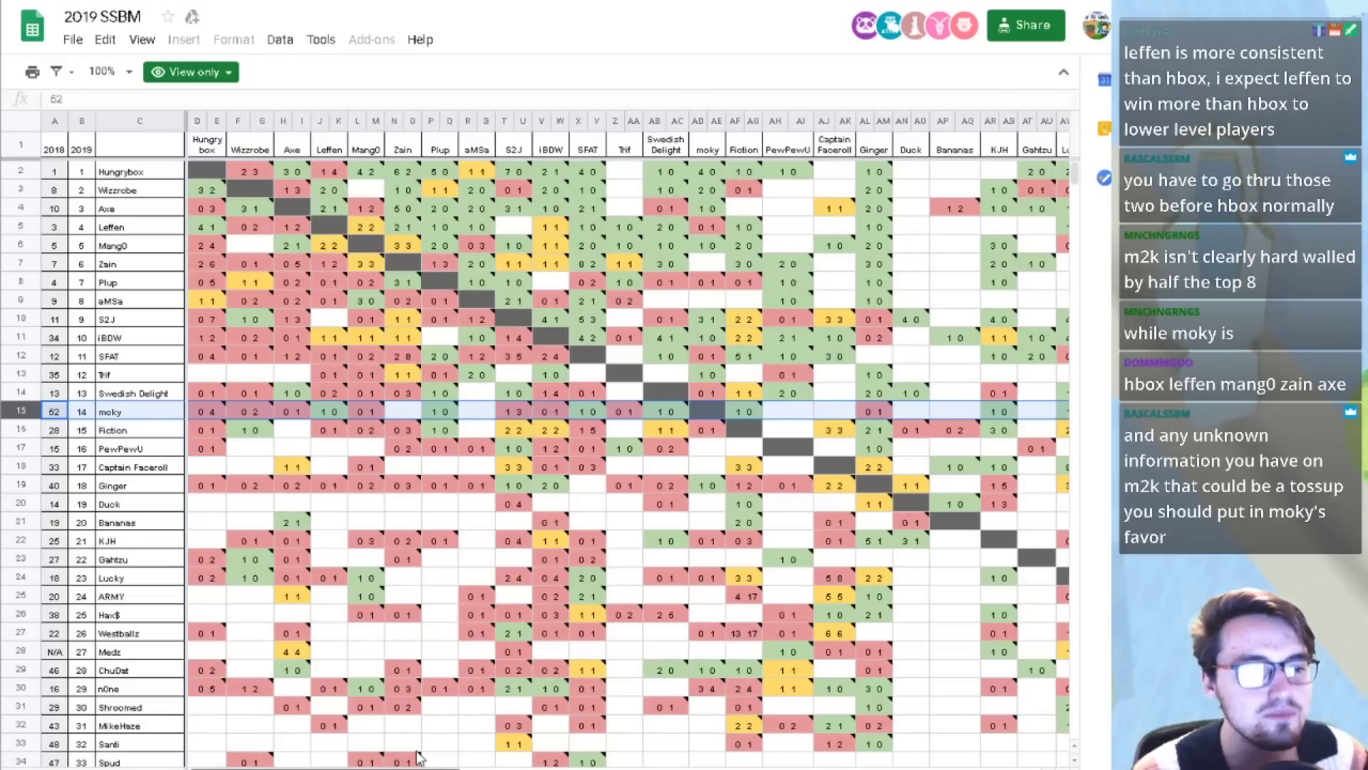
left_click_drag(417, 757, 478, 677)
- Switch to the Excel ranking and move the players from Swedish through Trif down one row to free rank 14
key("alt+Tab")
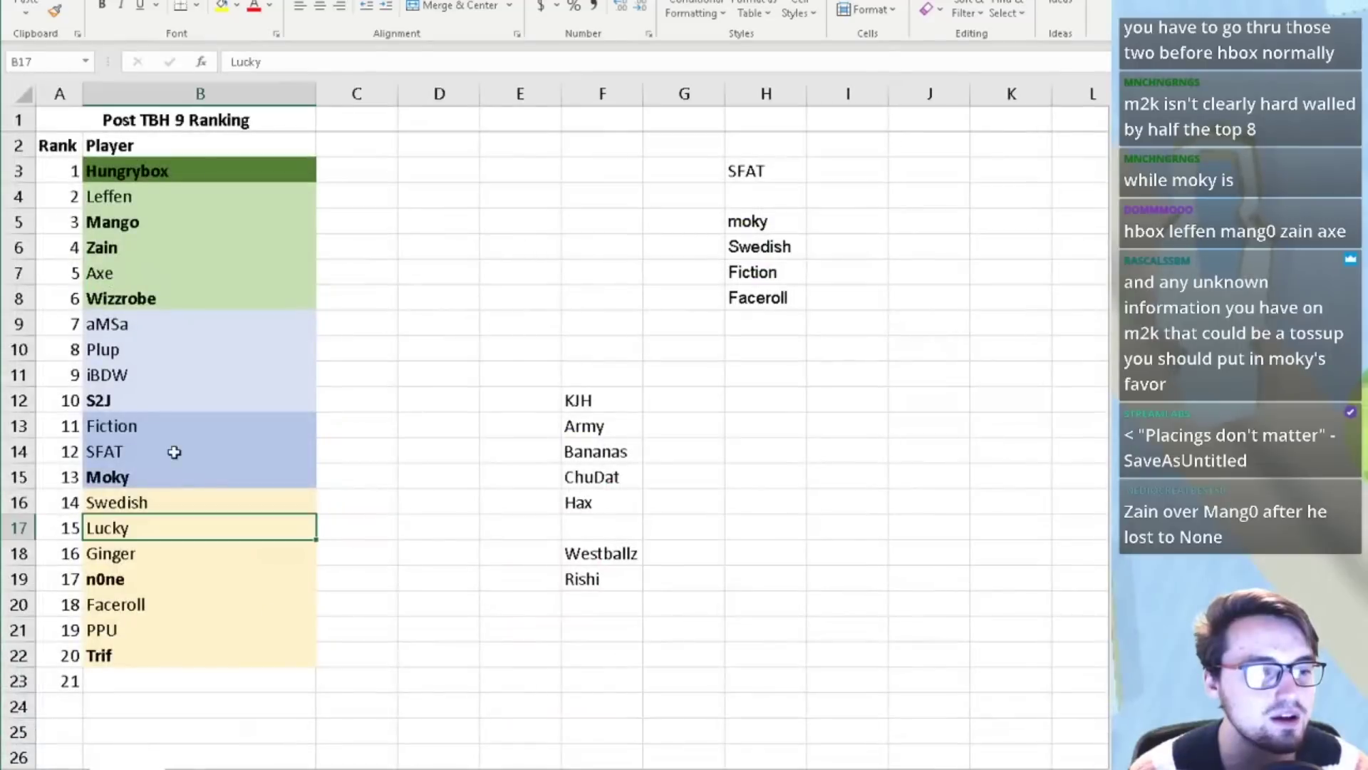
left_click(131, 475)
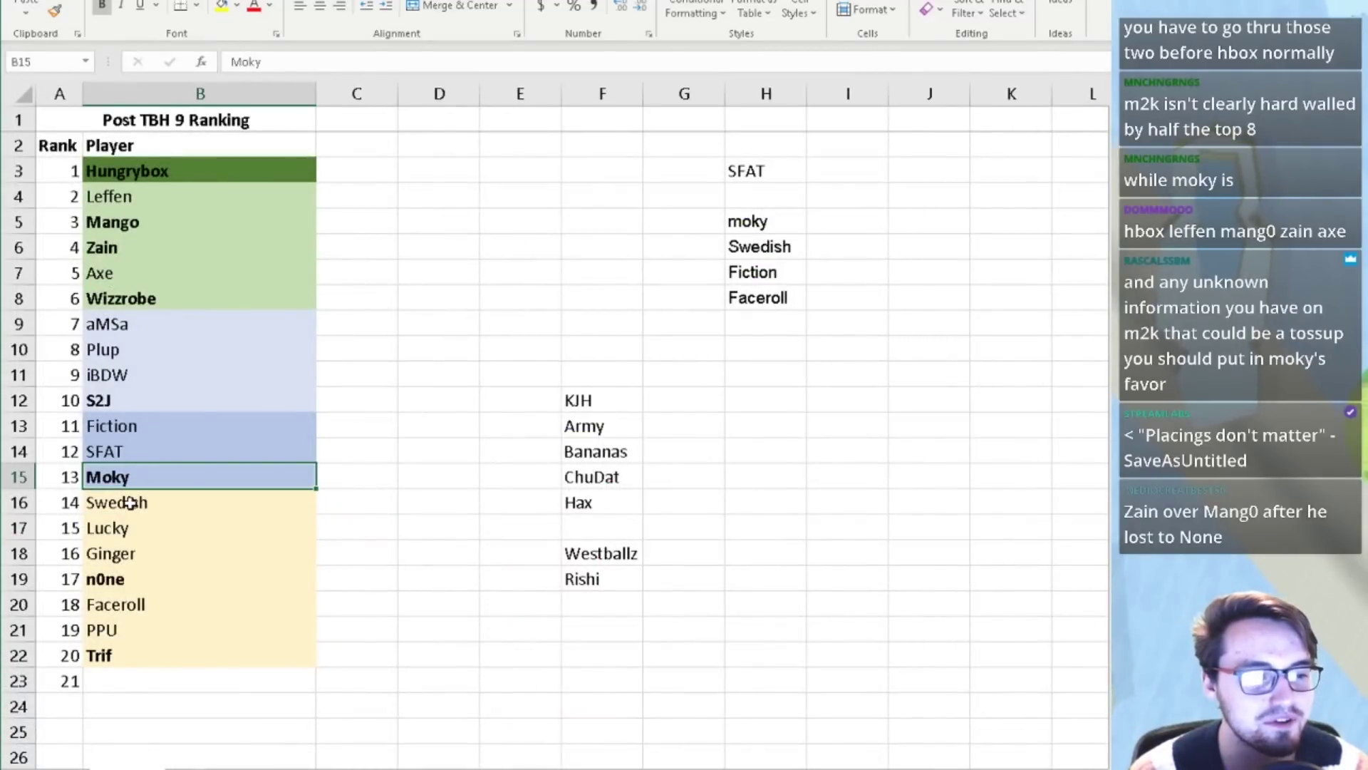
left_click(130, 503)
left_click_drag(131, 502, 102, 646)
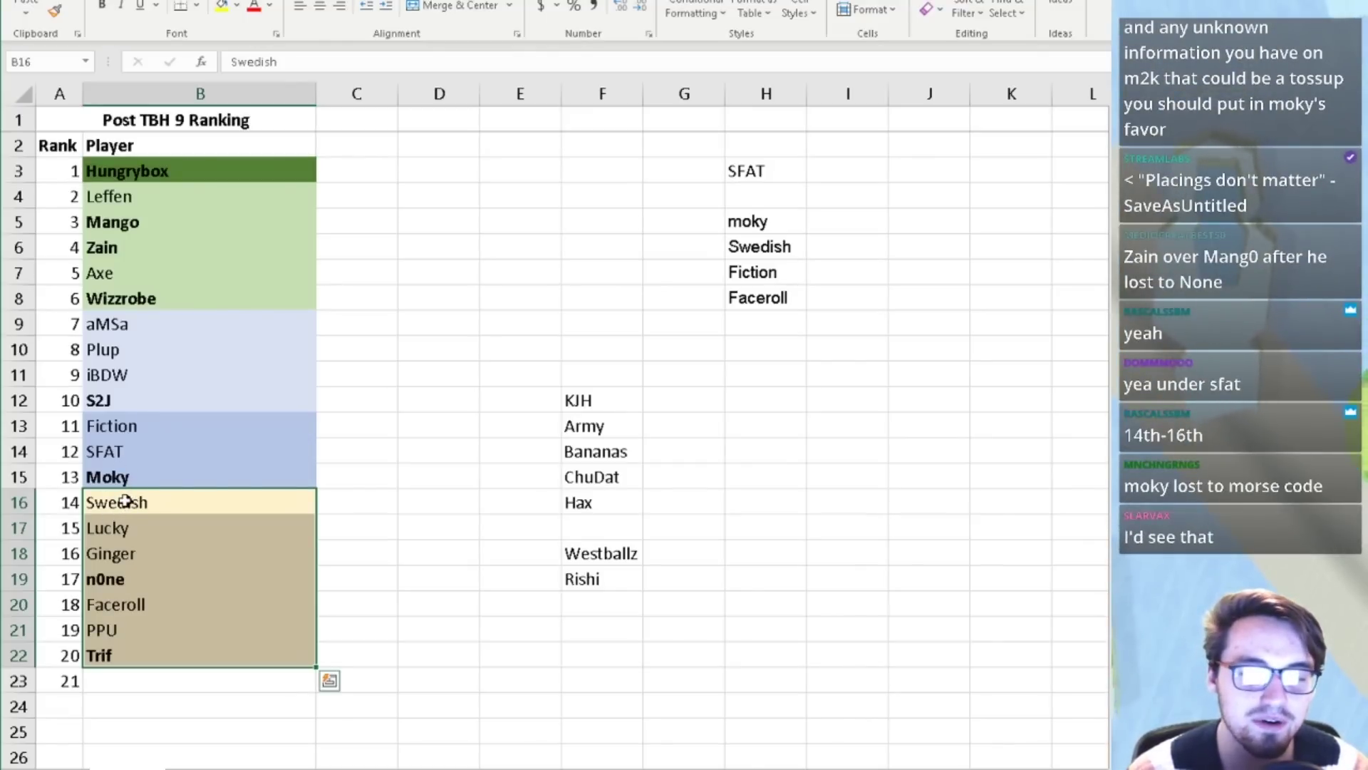
right_click(126, 500)
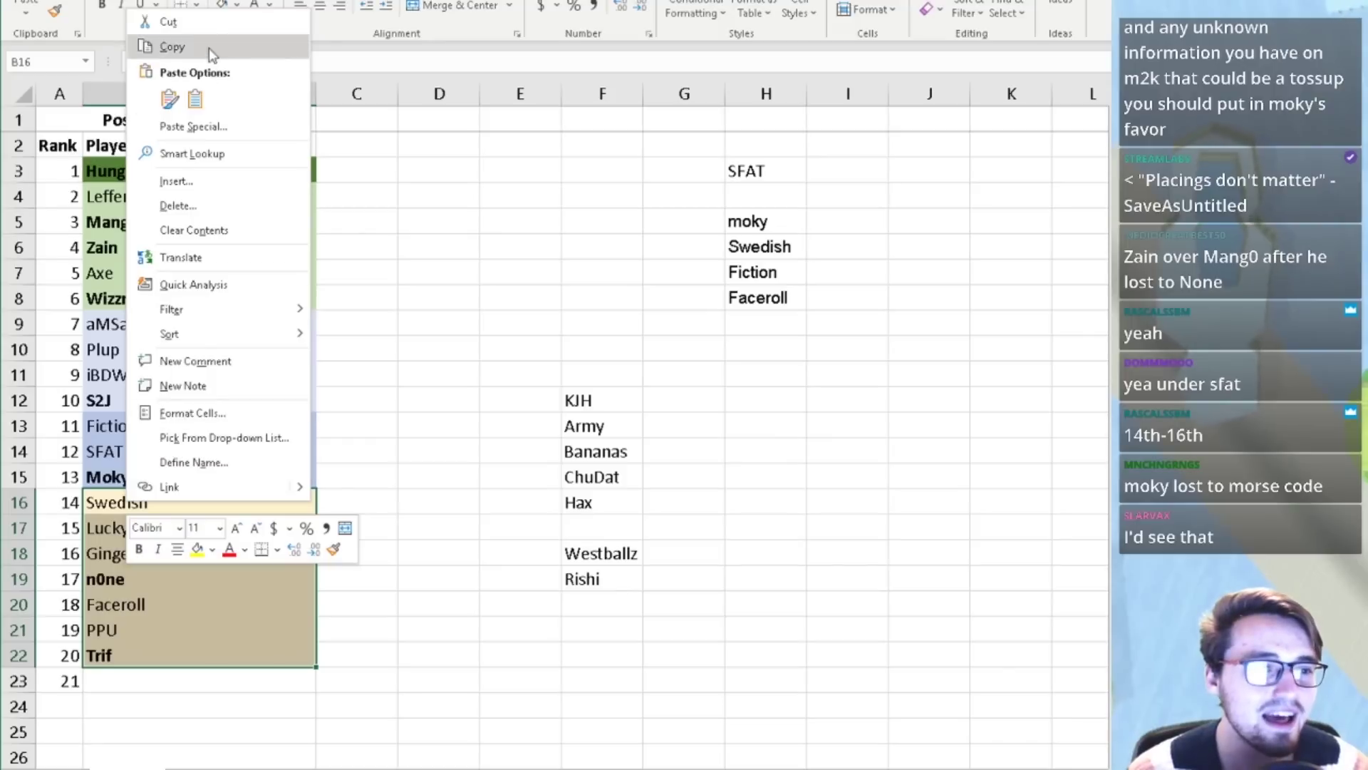
left_click(178, 21)
right_click(108, 527)
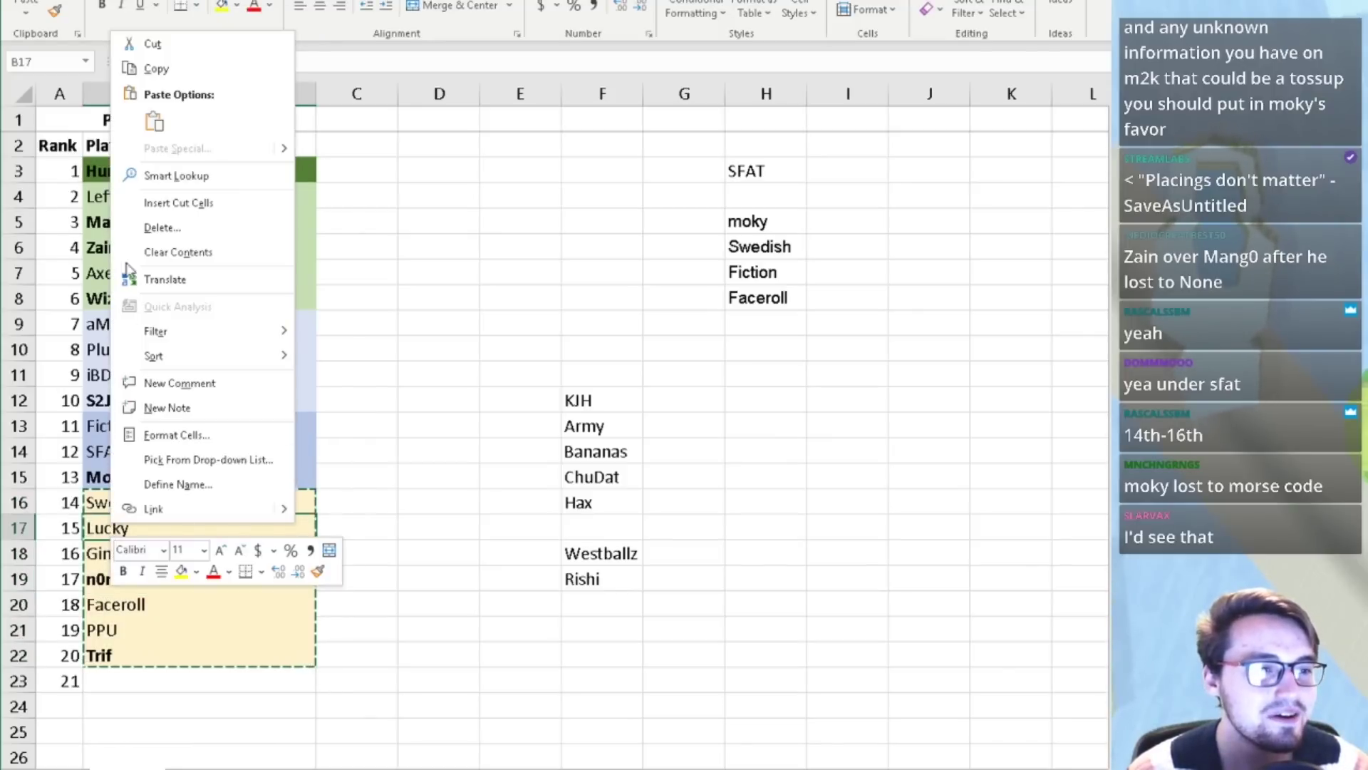
left_click(168, 125)
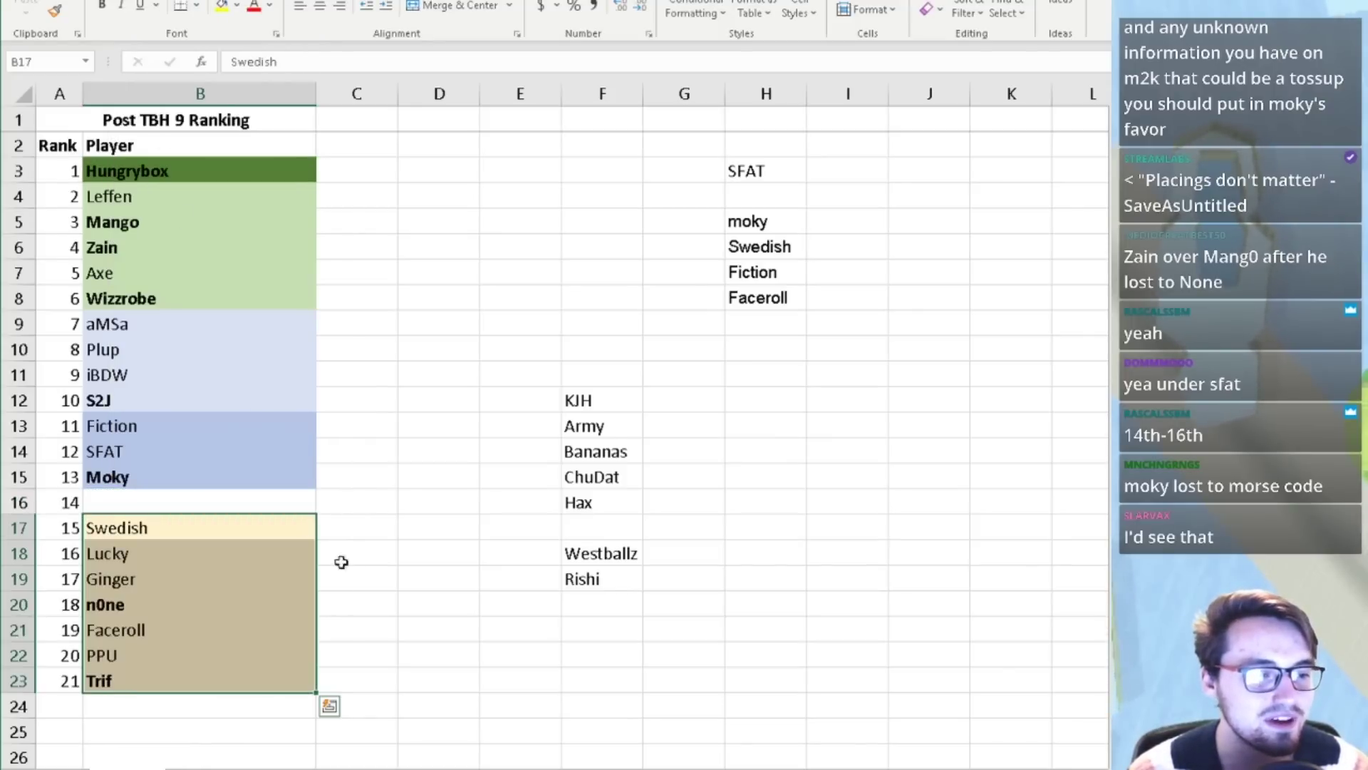
left_click(401, 497)
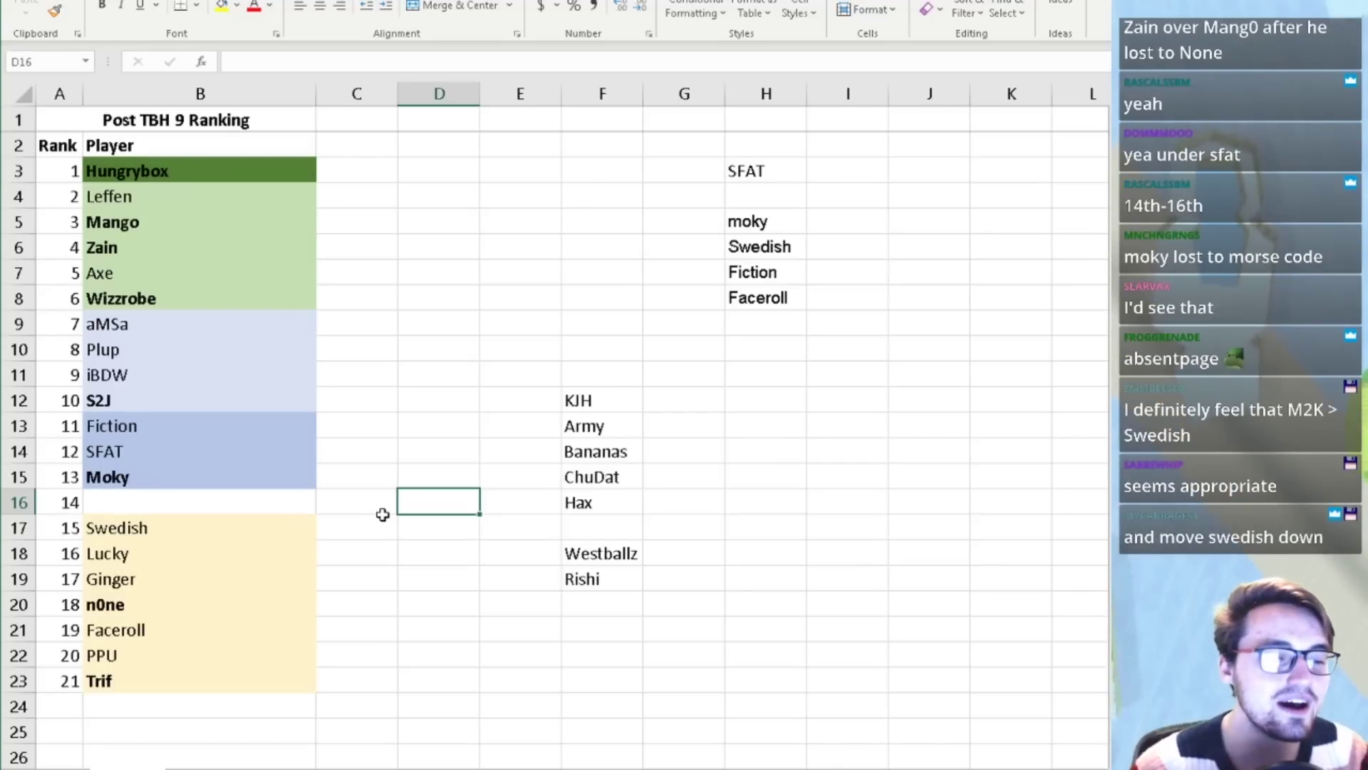
- Enter Mew2king as the rank 14 player, between Moky and Swedish
left_click(130, 526)
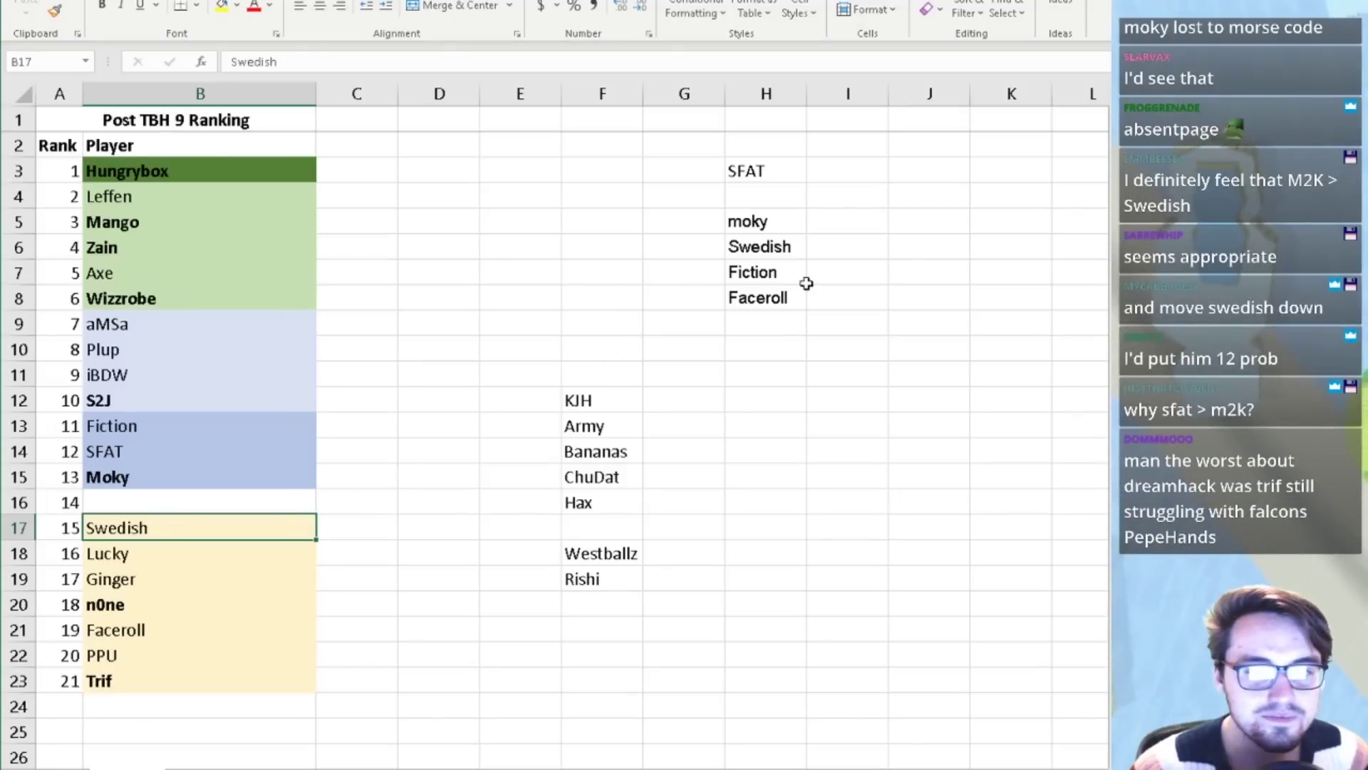
left_click(769, 293)
left_click(210, 503)
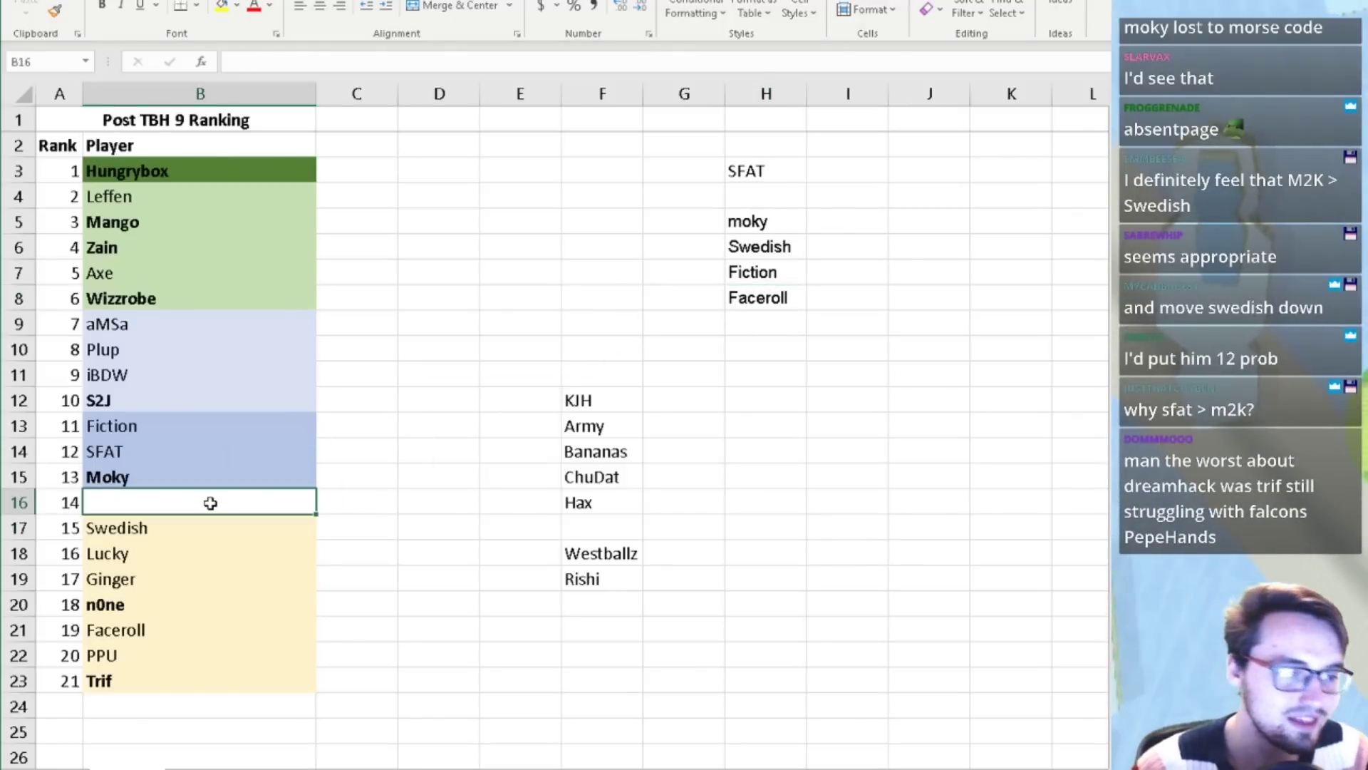
type("Mew2king")
key("Return")
left_click(210, 504)
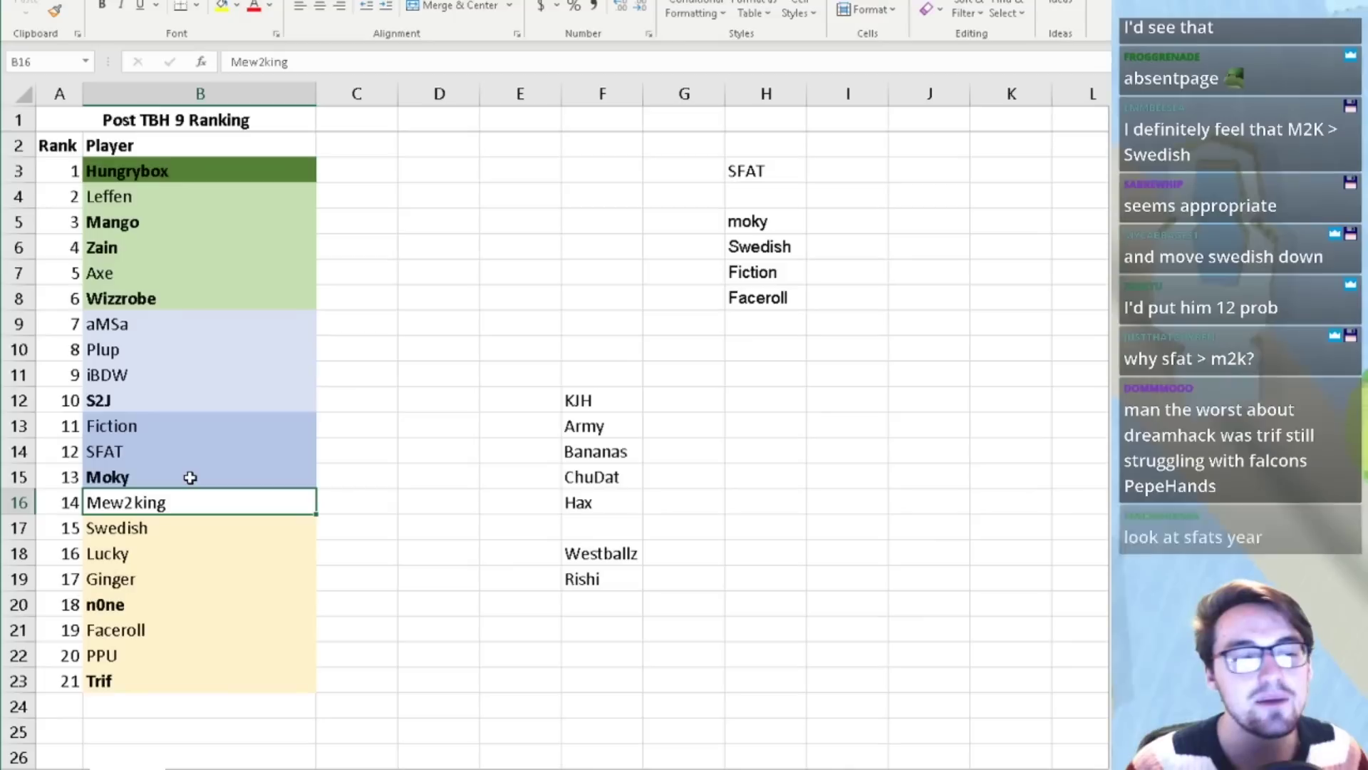
- Review SFAT and Moky in the ranking, then examine SFAT's row in the 2019 SSBM head-to-head grid
left_click_drag(191, 477, 189, 444)
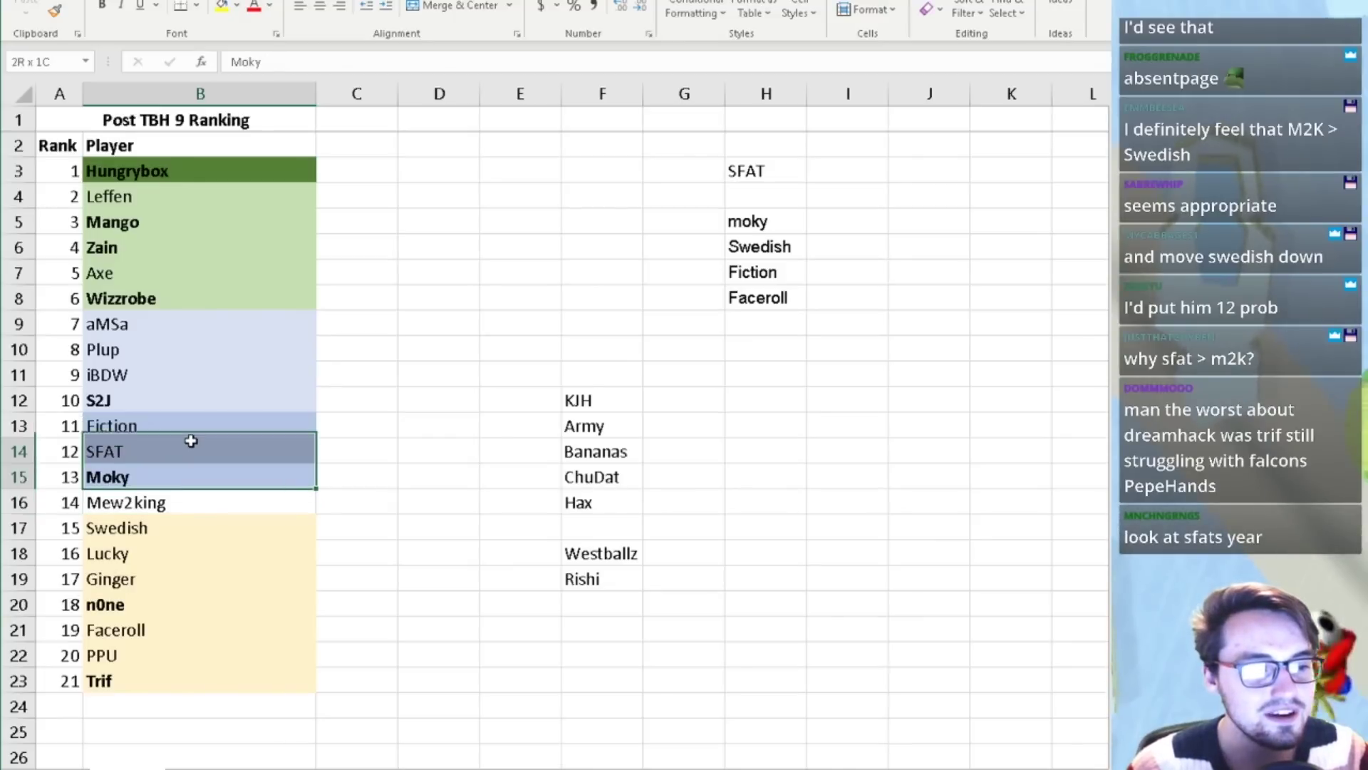
mouse_move(456, 767)
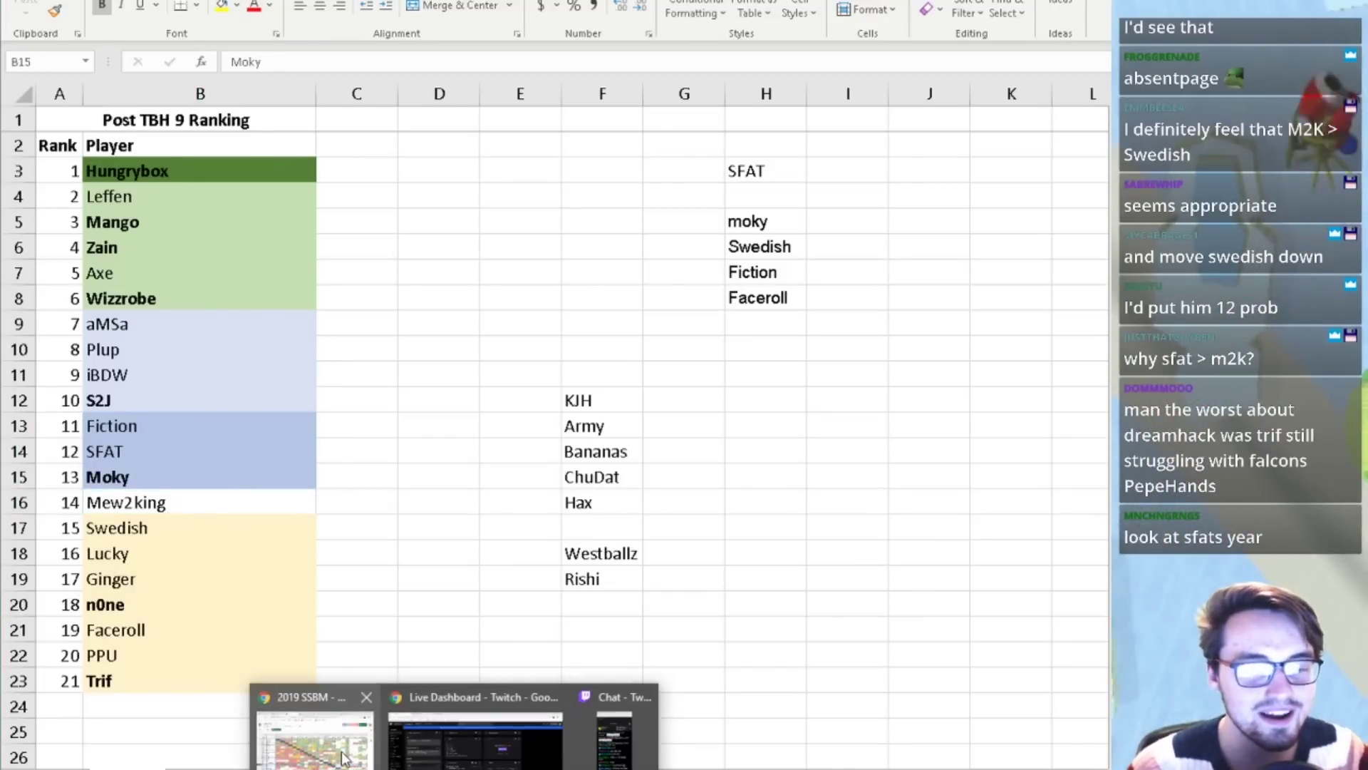
left_click(456, 727)
key("alt+Tab")
left_click(161, 457)
left_click_drag(159, 453, 160, 473)
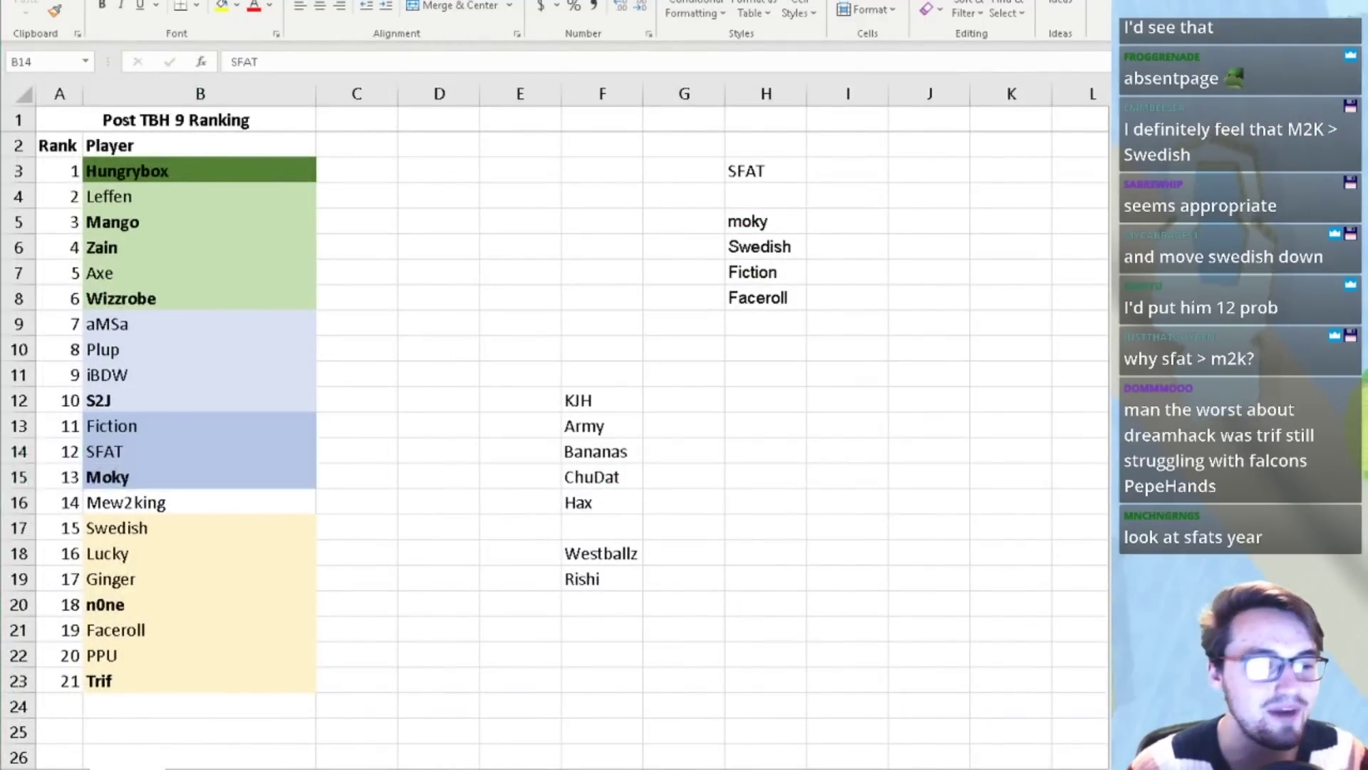
key("alt+Tab")
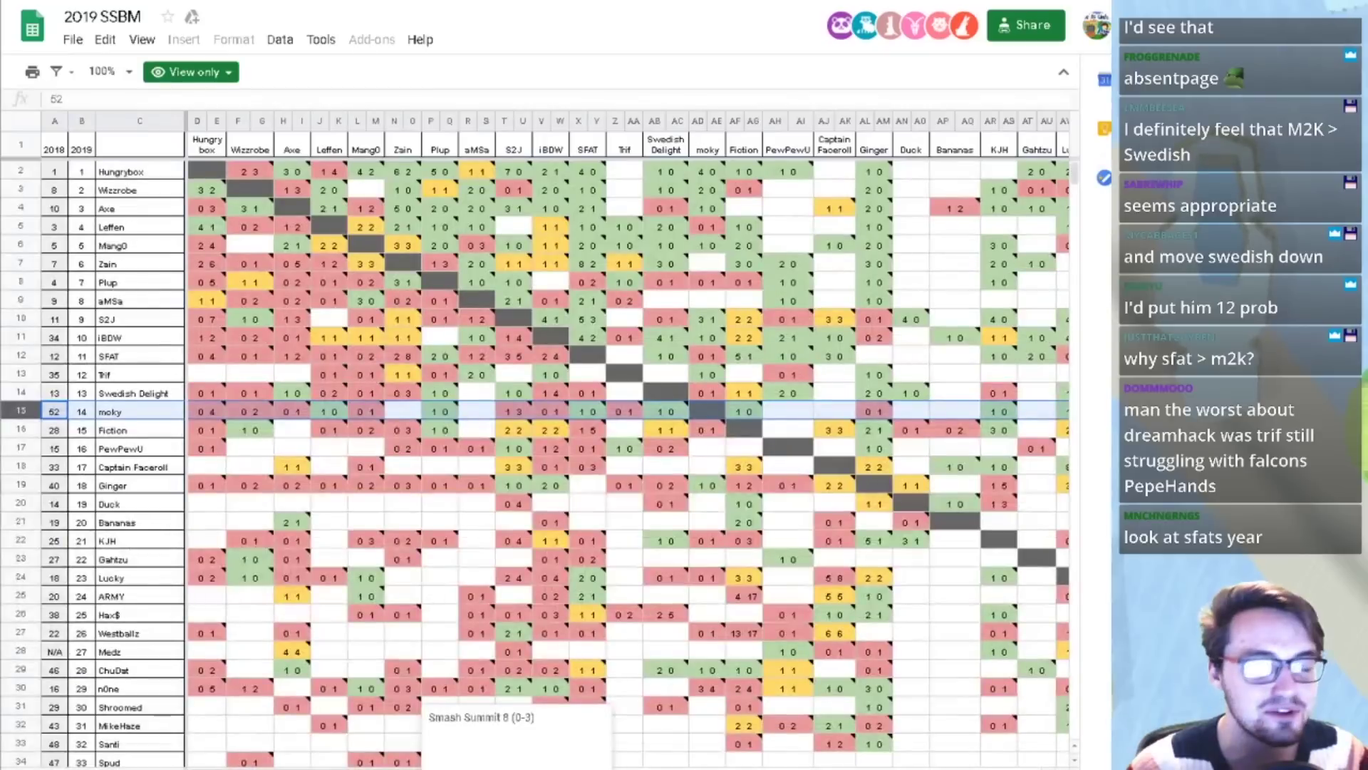
left_click(15, 356)
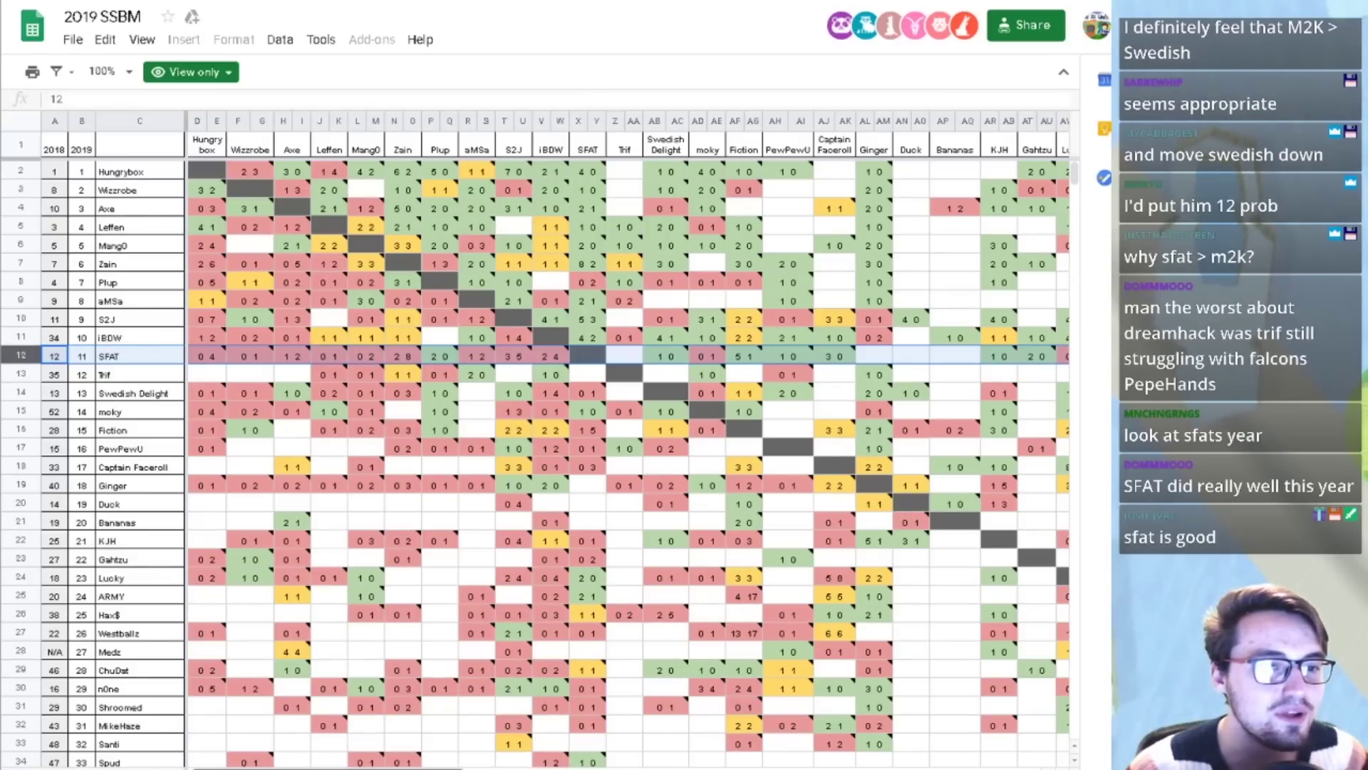
scroll(627, 428, "right", 1)
scroll(387, 764, "right", 3)
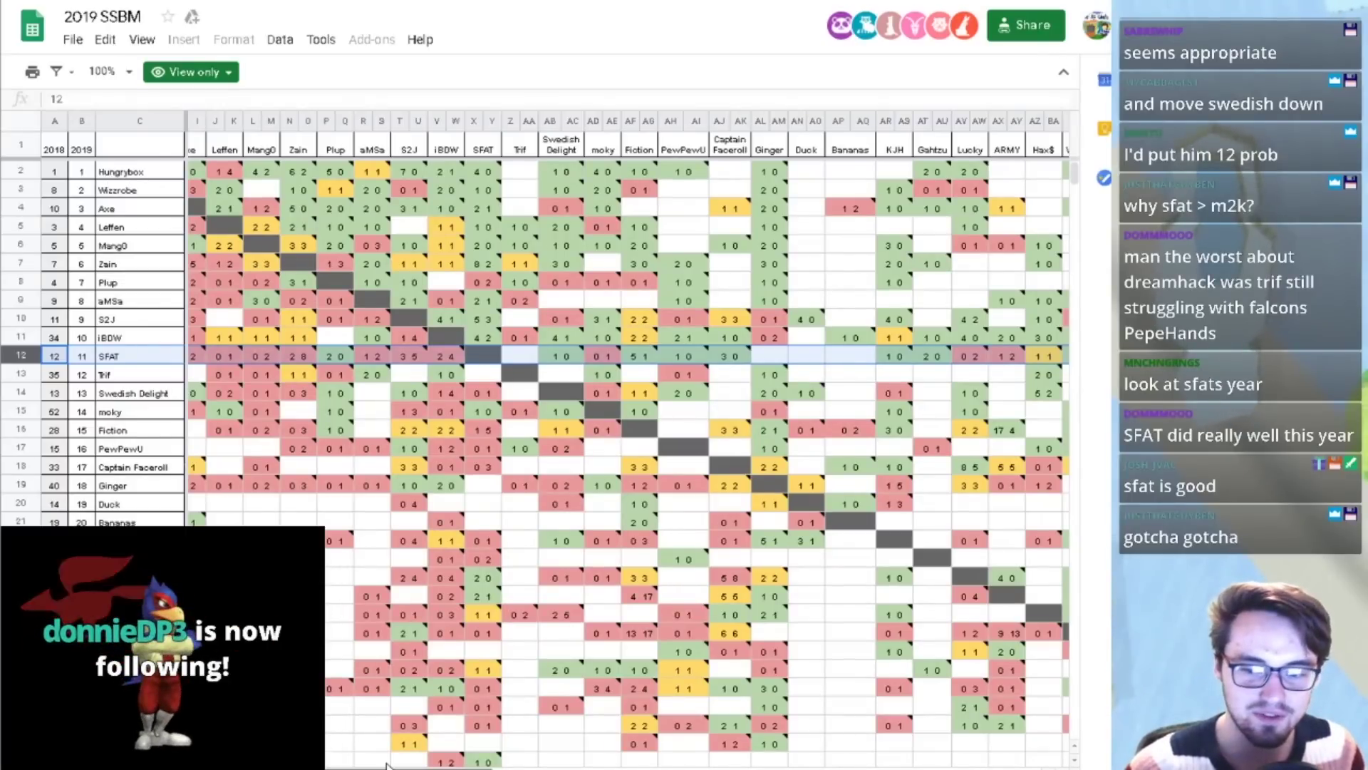
left_click_drag(387, 765, 353, 717)
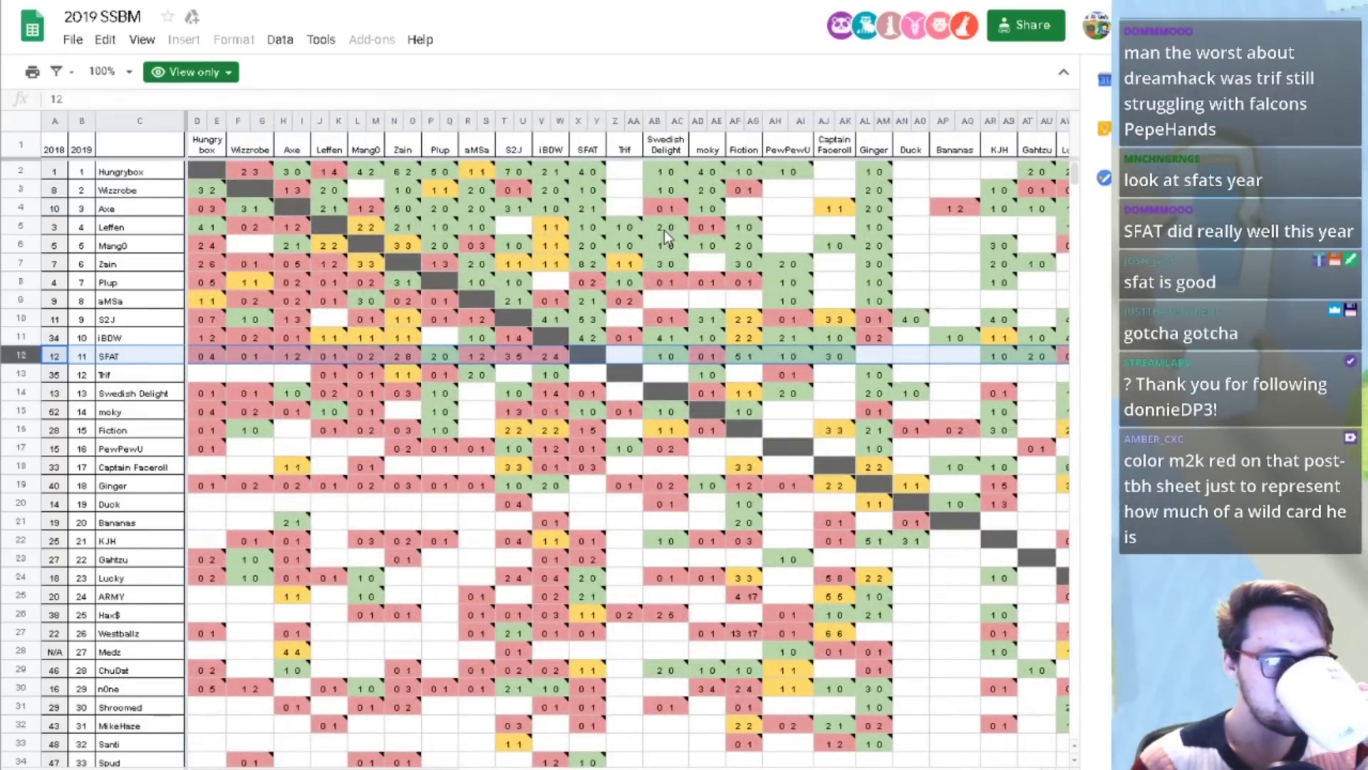
- Return to the Excel ranking and compare the positions of SFAT and Mew2king
key("super+d")
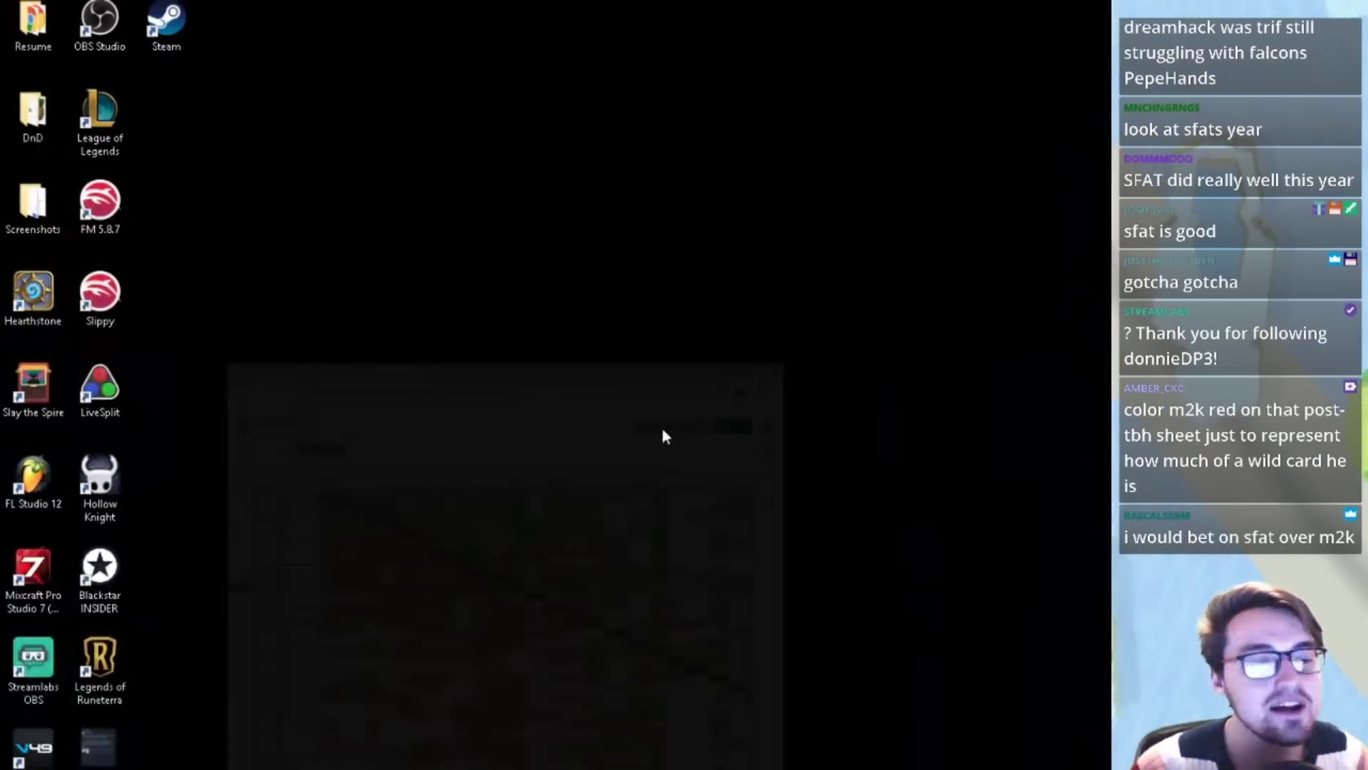
key("alt+Tab")
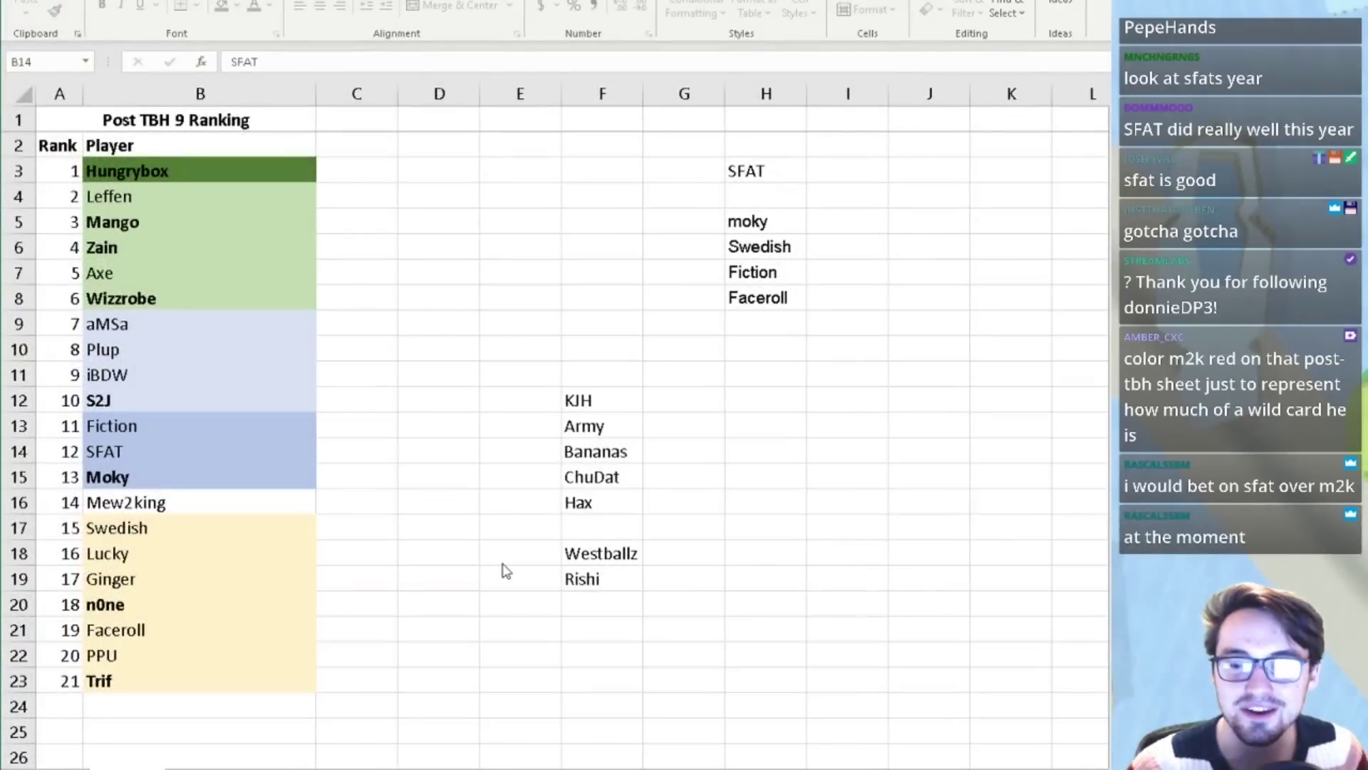
left_click(472, 563)
left_click(159, 459)
left_click(136, 508)
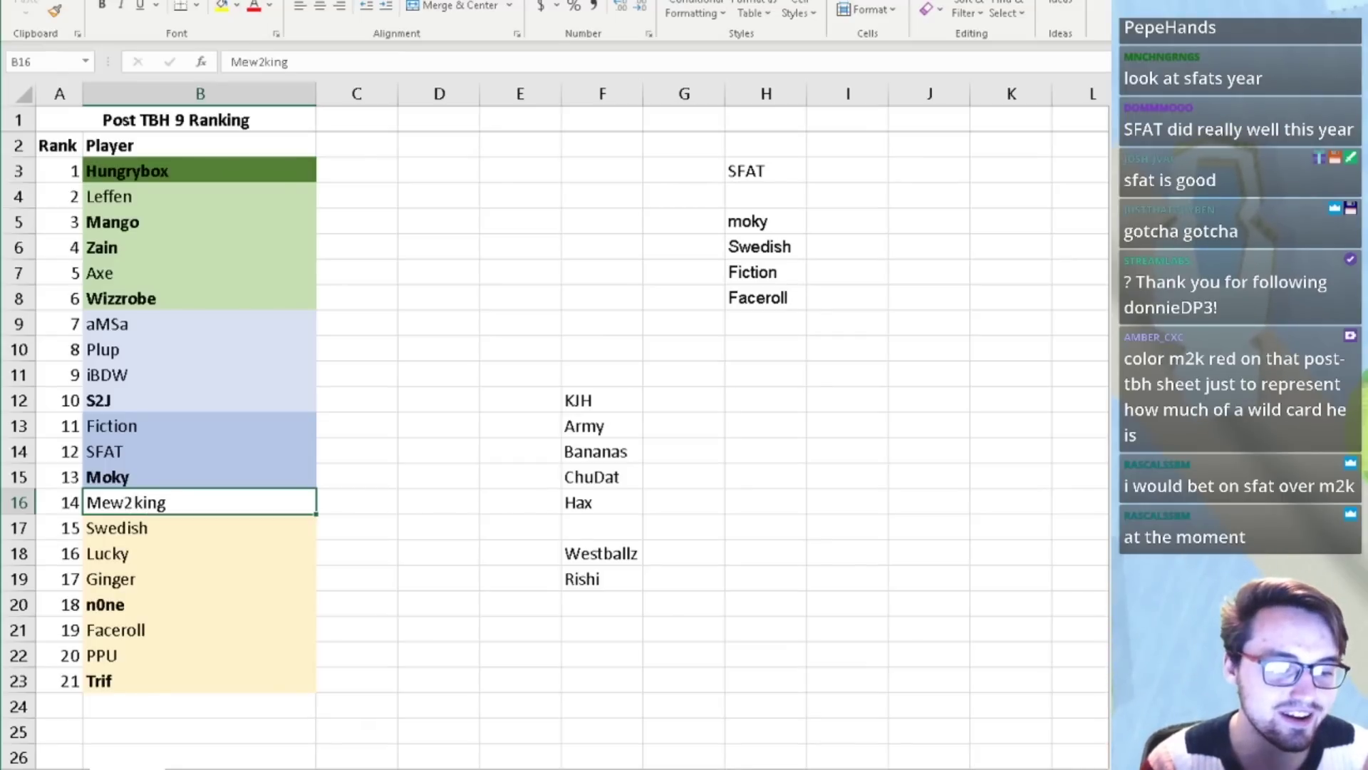
- Switch to the browser and compare the Melee Singles standings of Dreamhack Rotterdam, The Big House 9 and Rising Stars at EGLX 2019
mouse_move(456, 766)
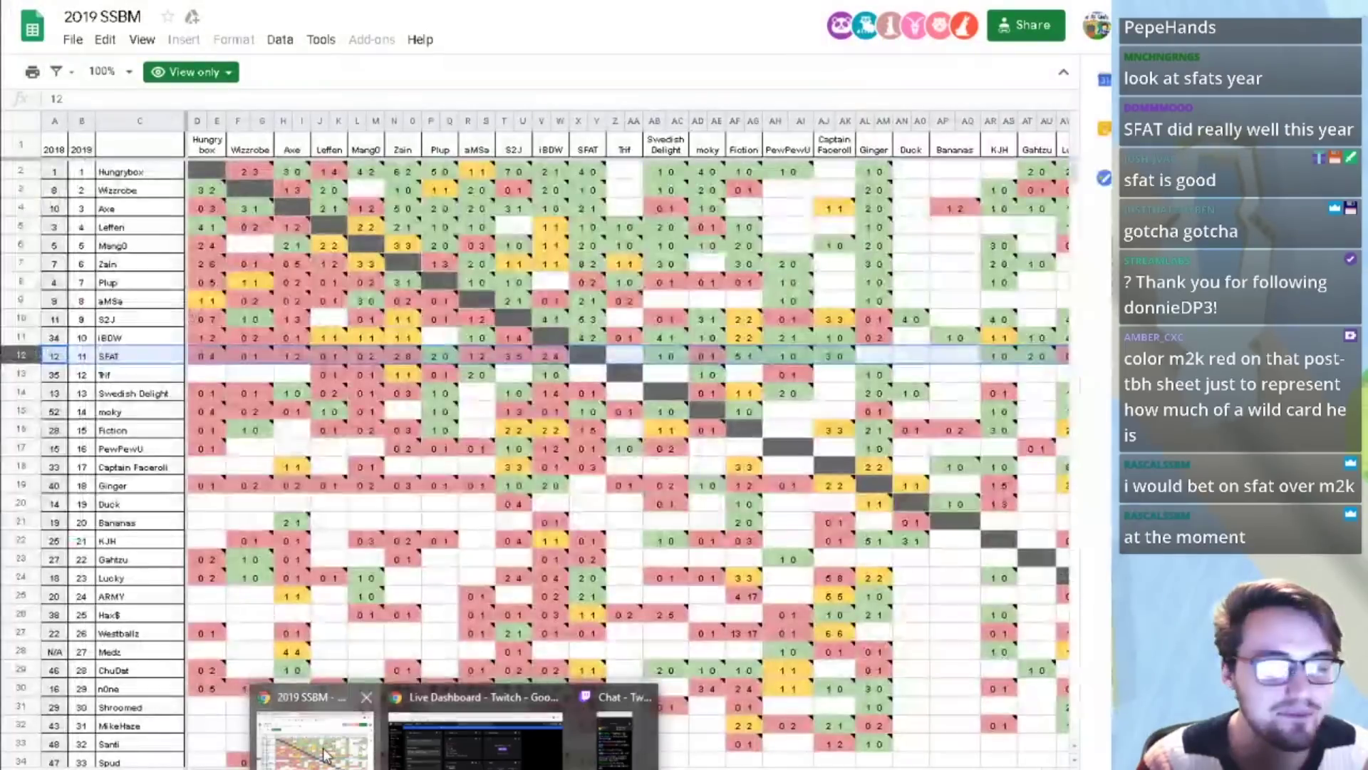
left_click(314, 720)
key("alt+Tab")
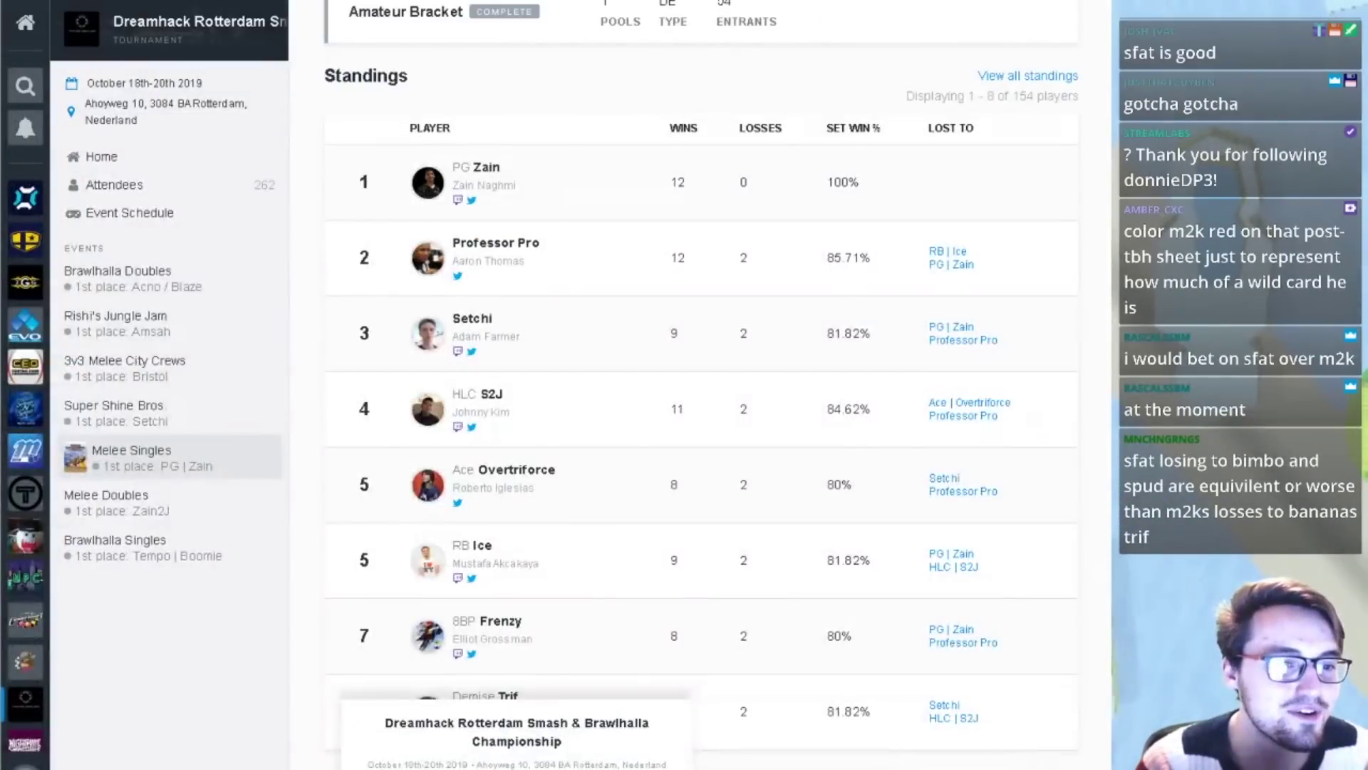
key("alt+Tab")
scroll(220, 152, "up", 6)
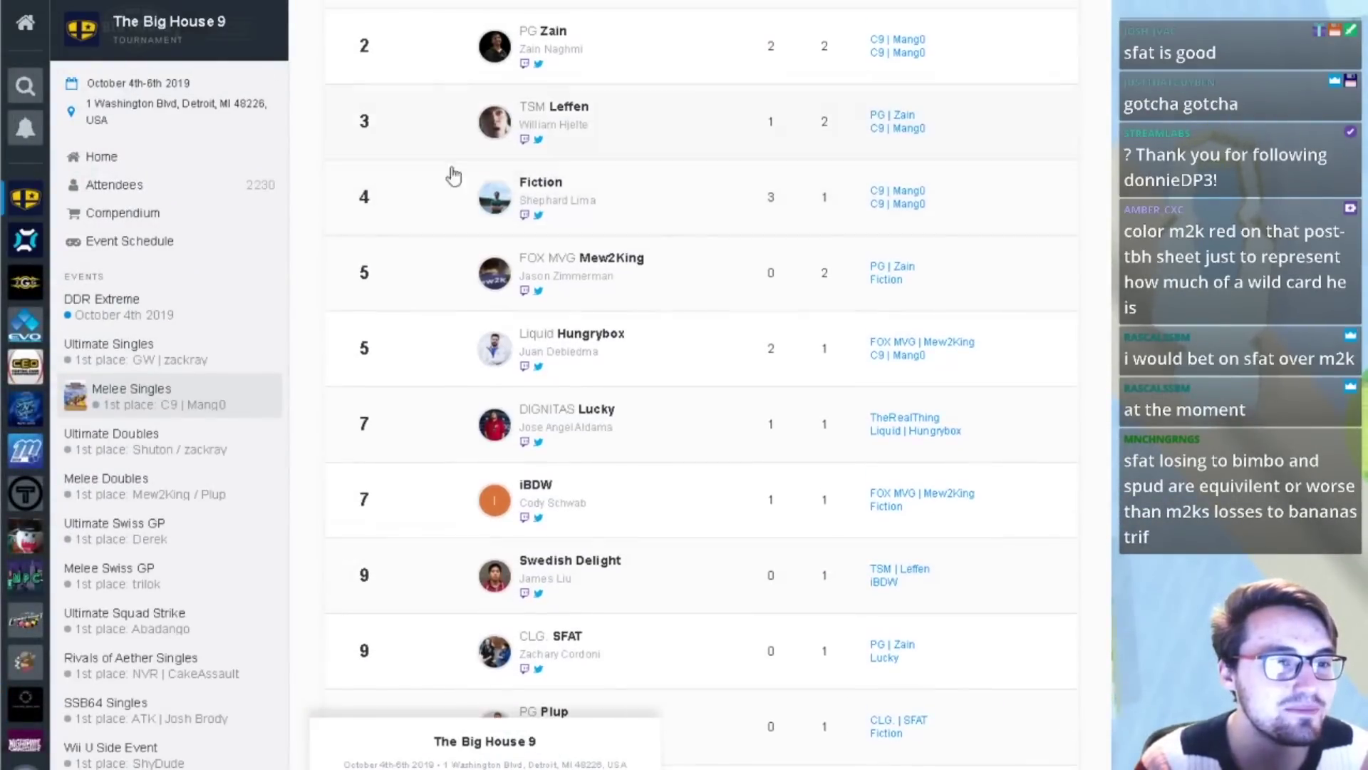
key("alt+Tab")
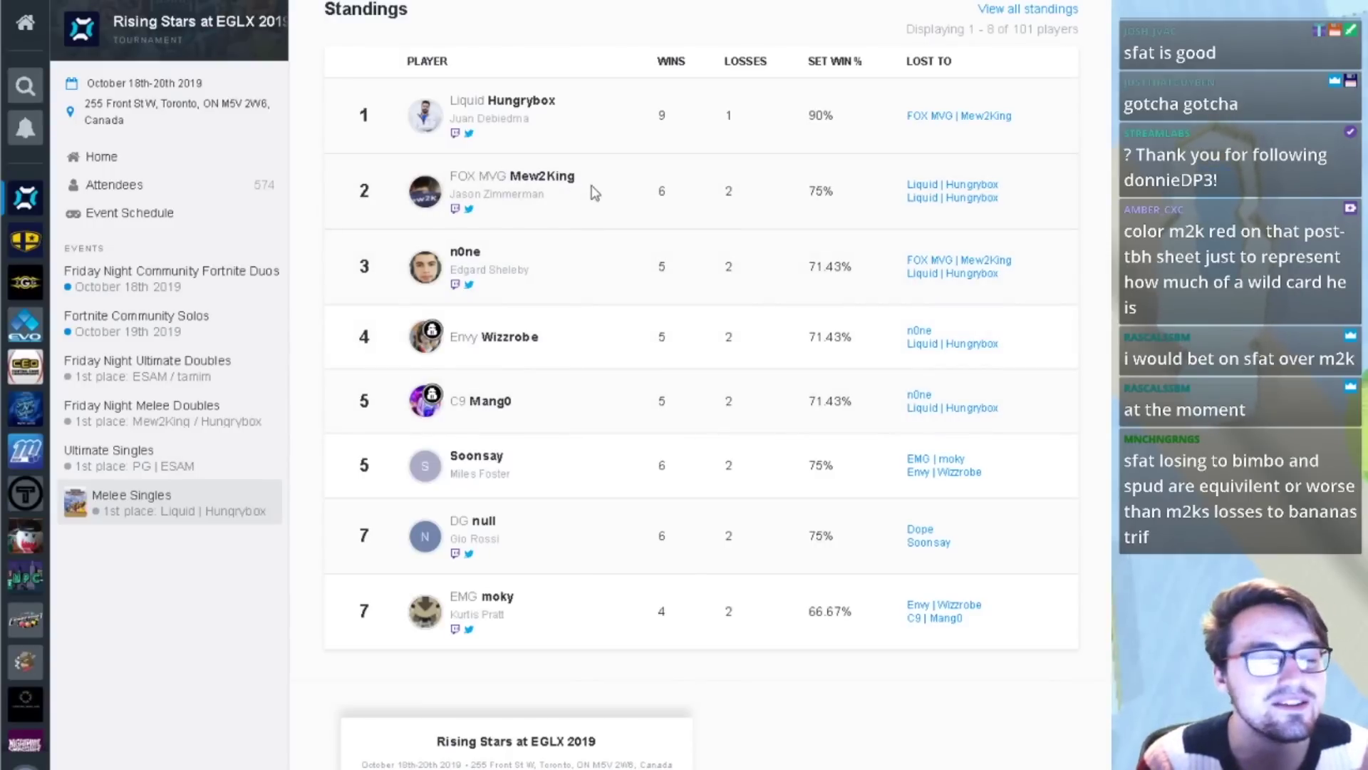
- Review Mew2King's match results at Rising Stars at EGLX 2019, then return to the standings
left_click(590, 191)
scroll(597, 181, "down", 7)
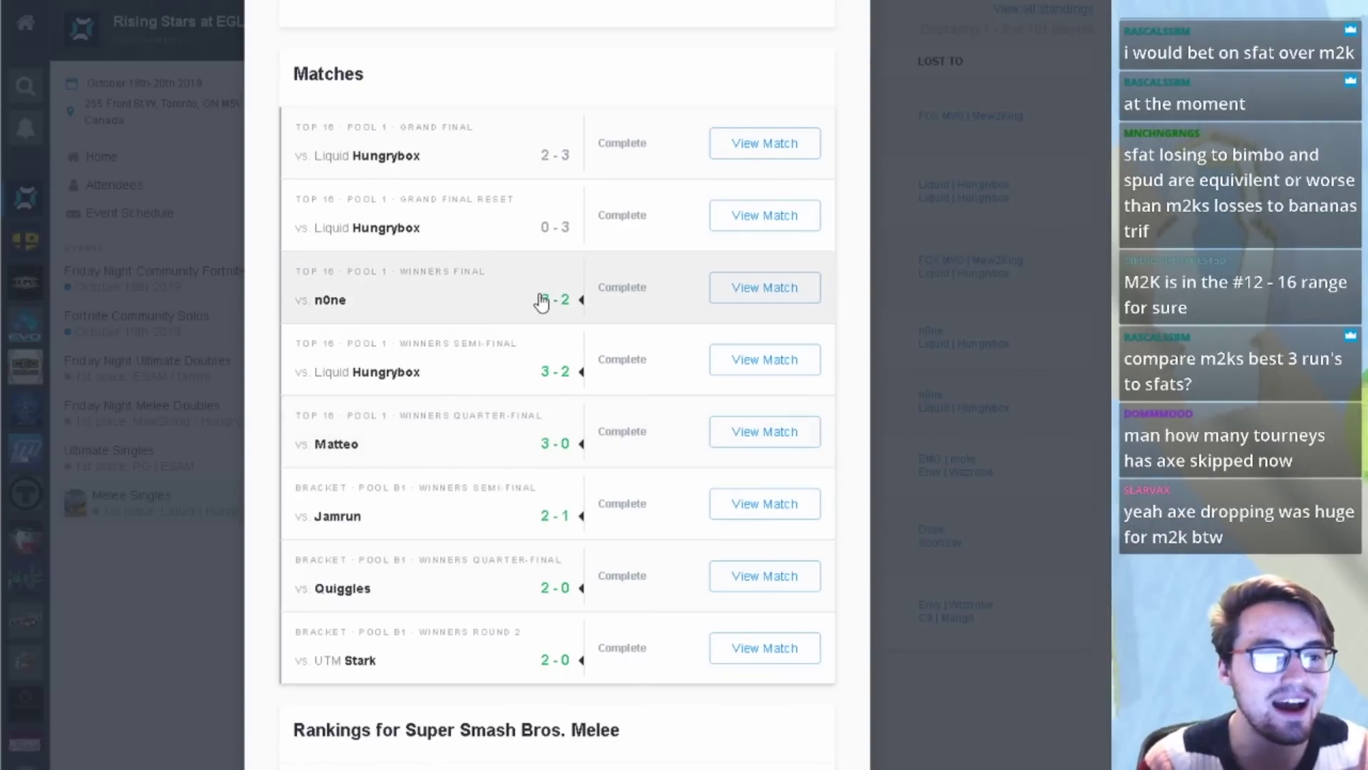
left_click(959, 281)
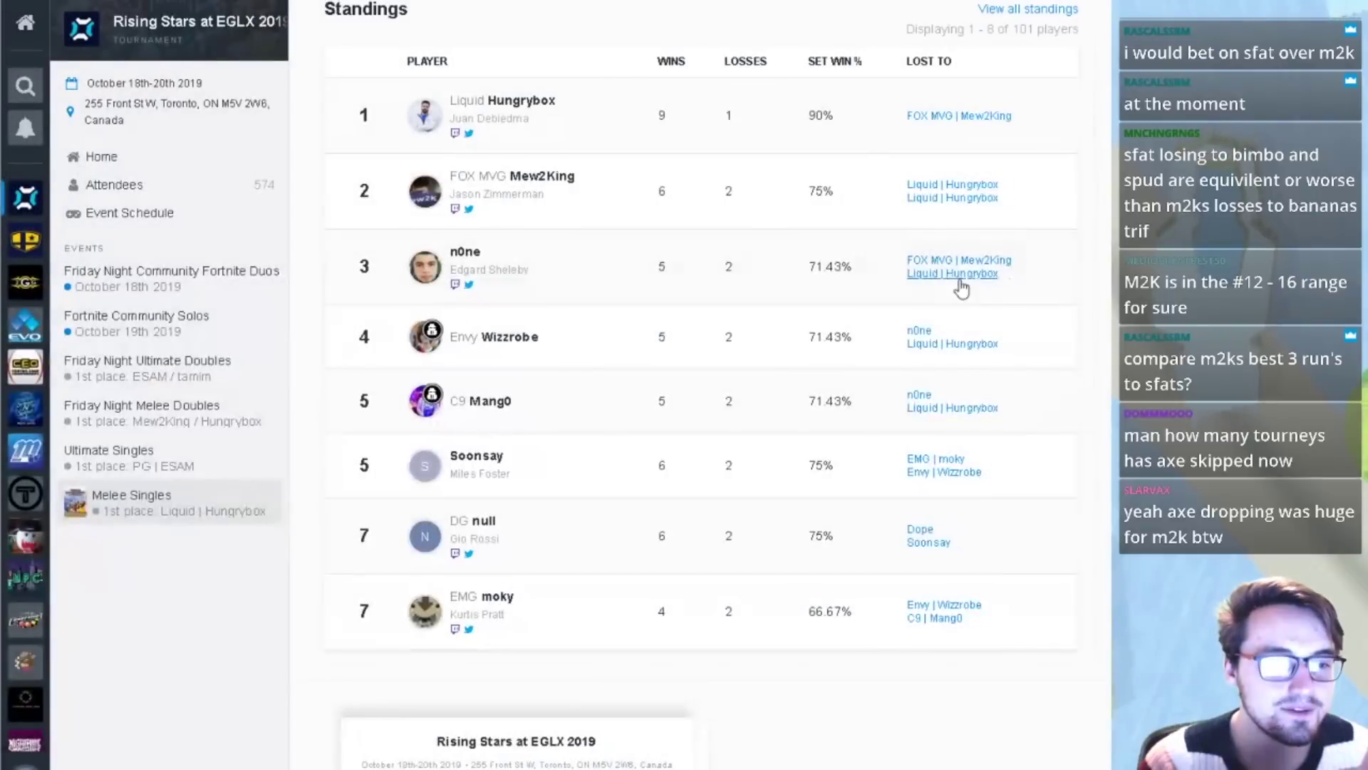
- Check n0ne's placement and match results in the Rising Stars at EGLX 2019 Melee Singles standings
left_click(622, 271)
scroll(606, 413, "down", 4)
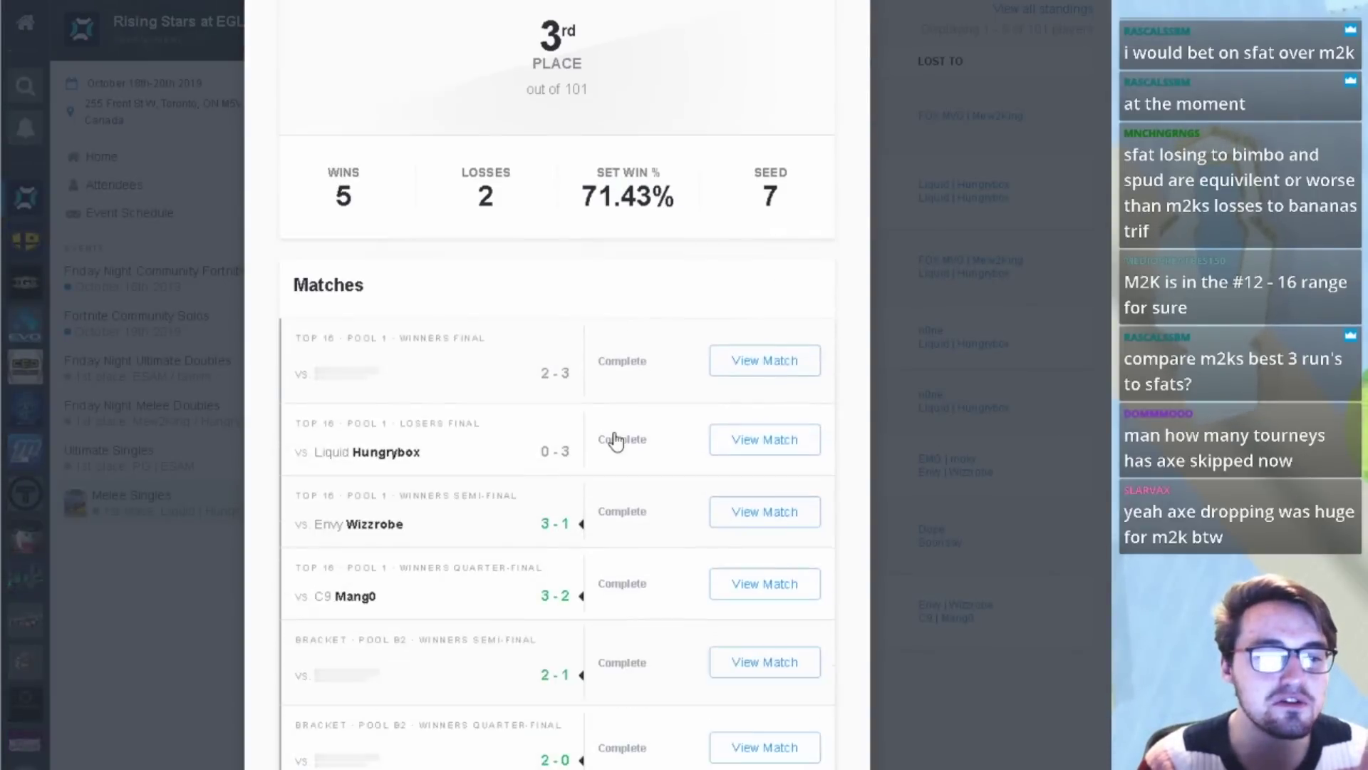
key("Escape")
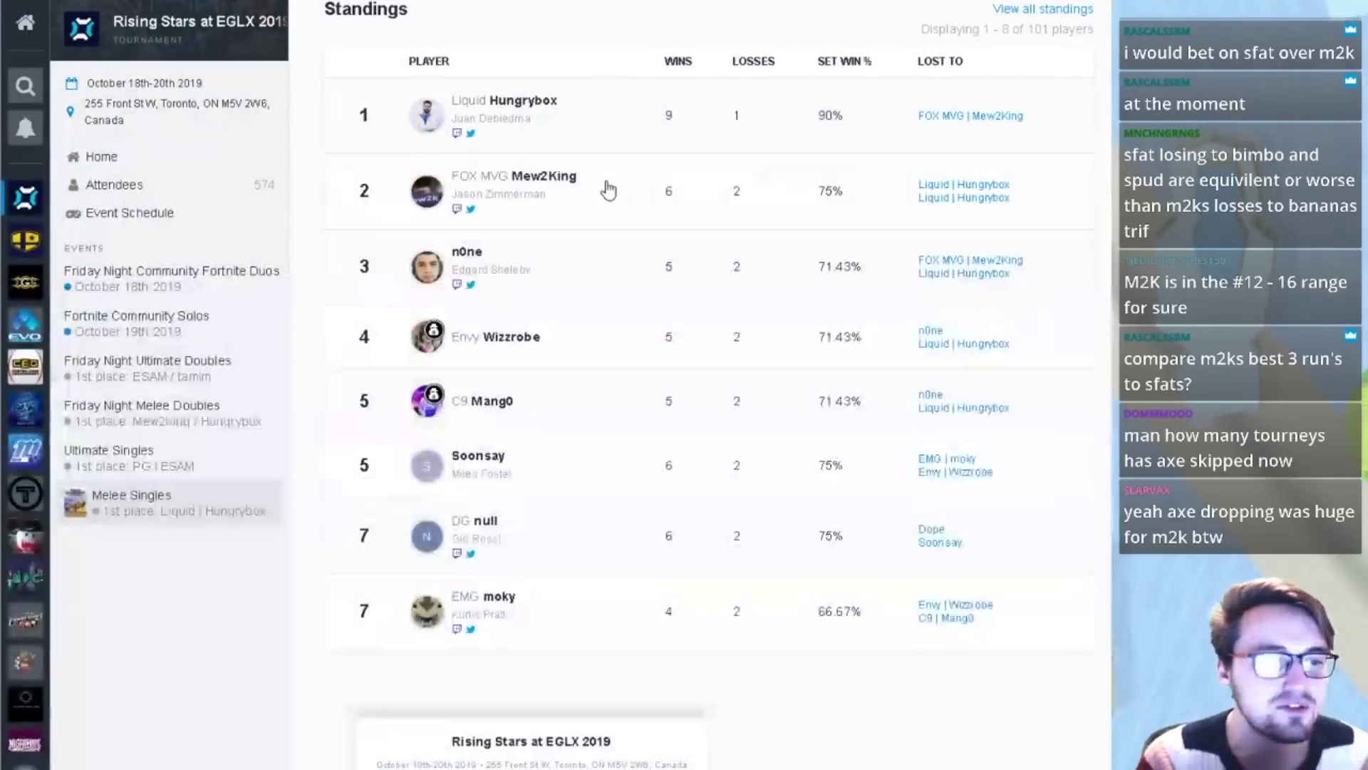
- Examine Mew2King's placement and match results from the EGLX Melee Singles standings and close the player details
left_click(584, 198)
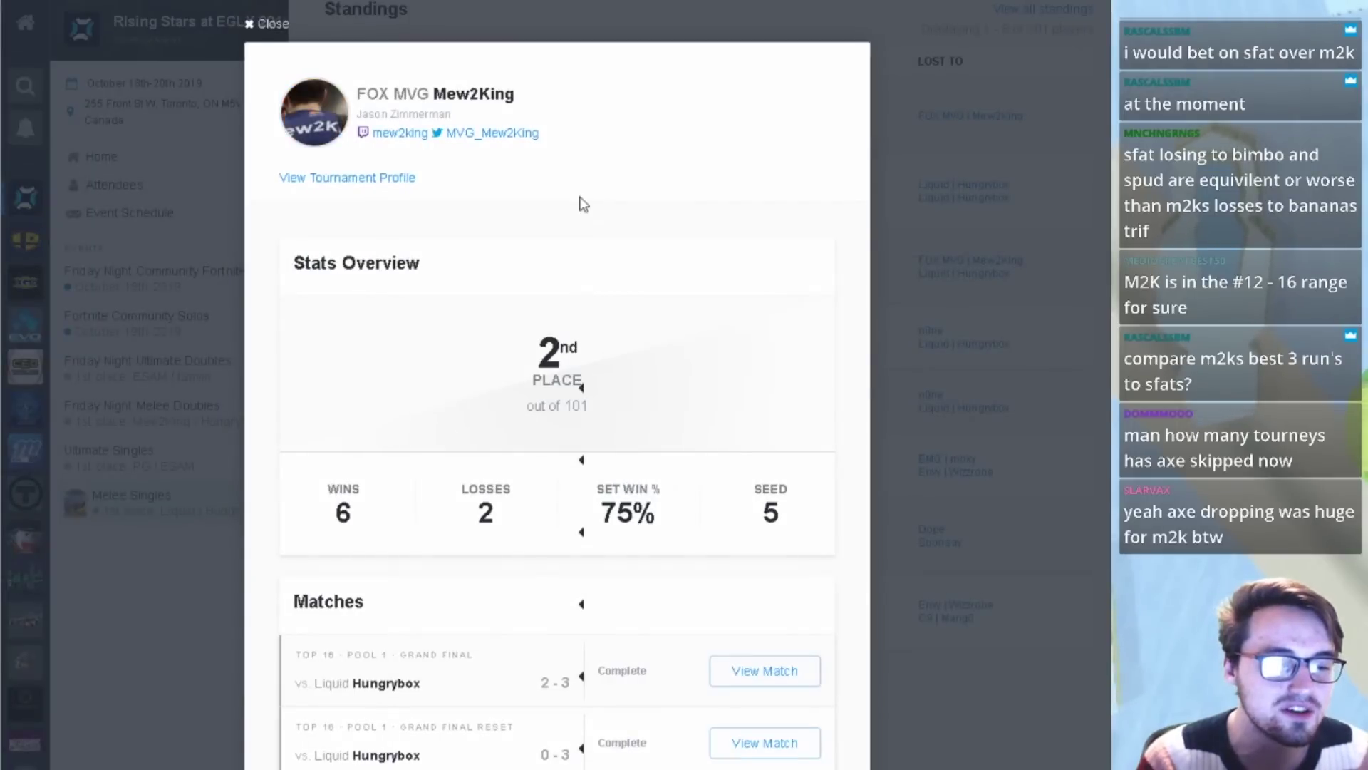
scroll(770, 257, "down", 14)
scroll(733, 257, "up", 4)
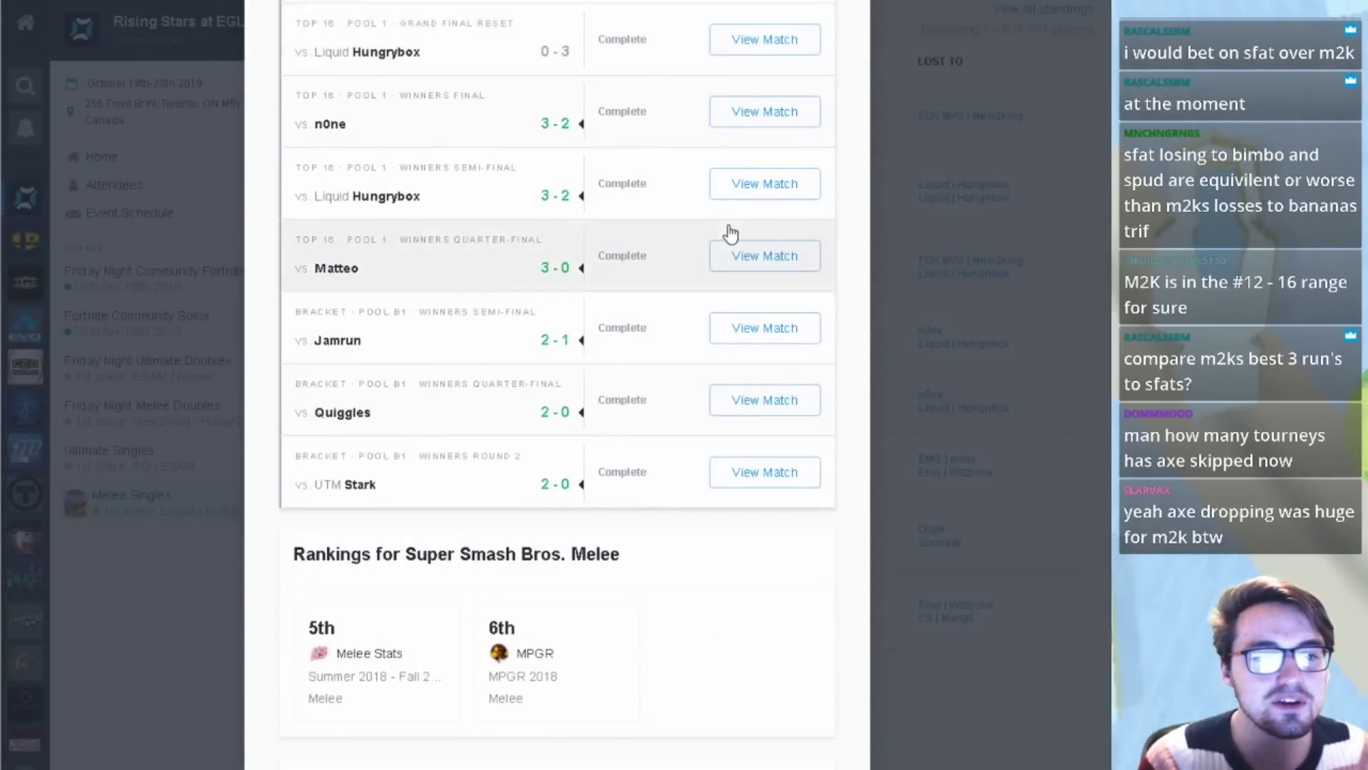
scroll(727, 239, "up", 1)
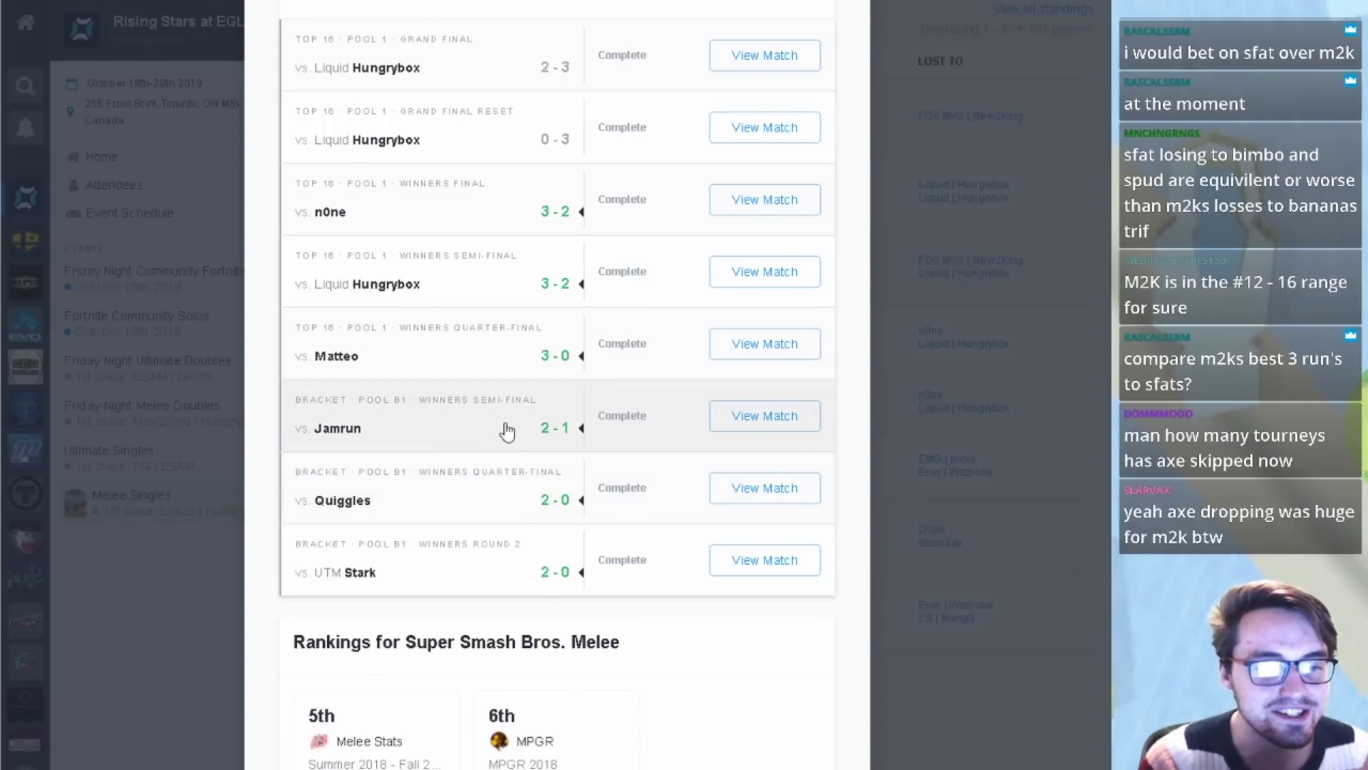
left_click(937, 274)
- Switch to the Post TBH 9 Ranking workbook in Excel and fill Mew2king's cell at rank 14 with standard orange
key("alt+Tab")
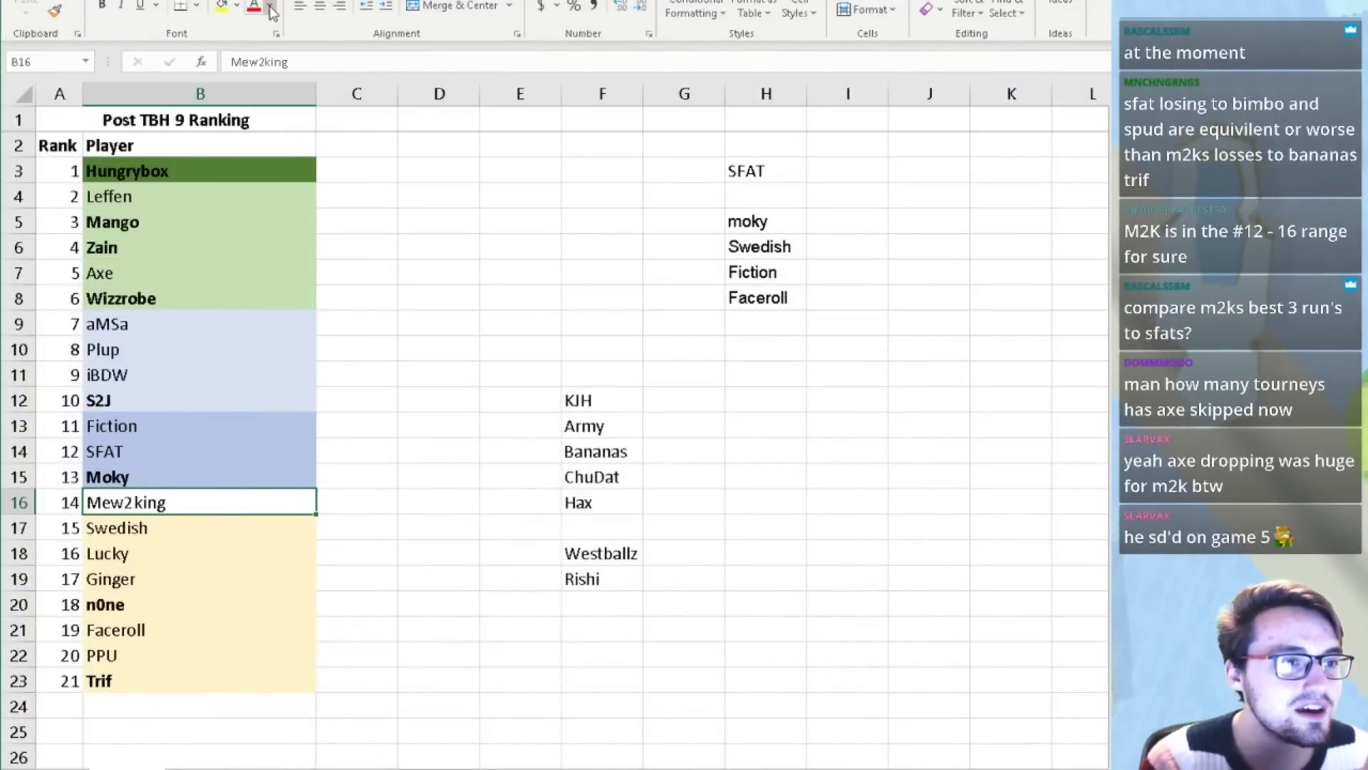
left_click(240, 7)
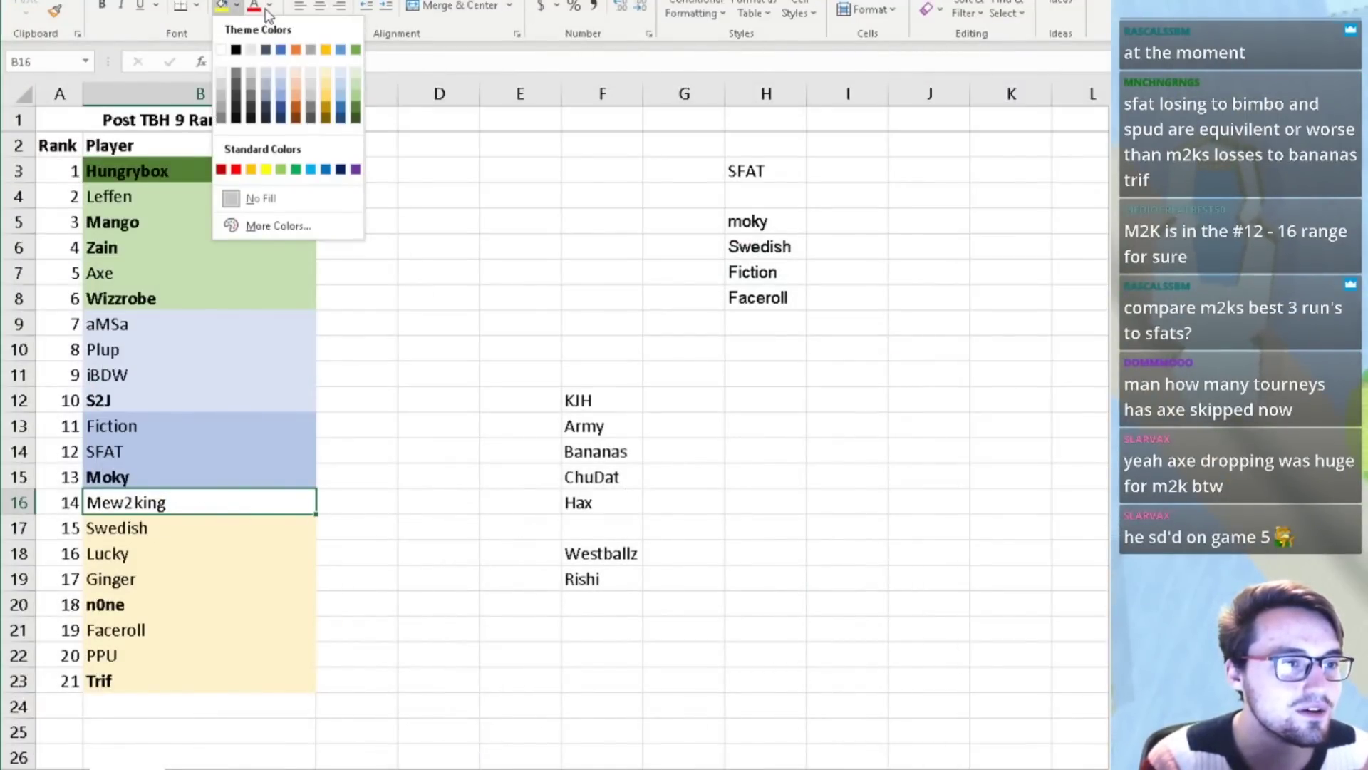
left_click(250, 171)
left_click(350, 299)
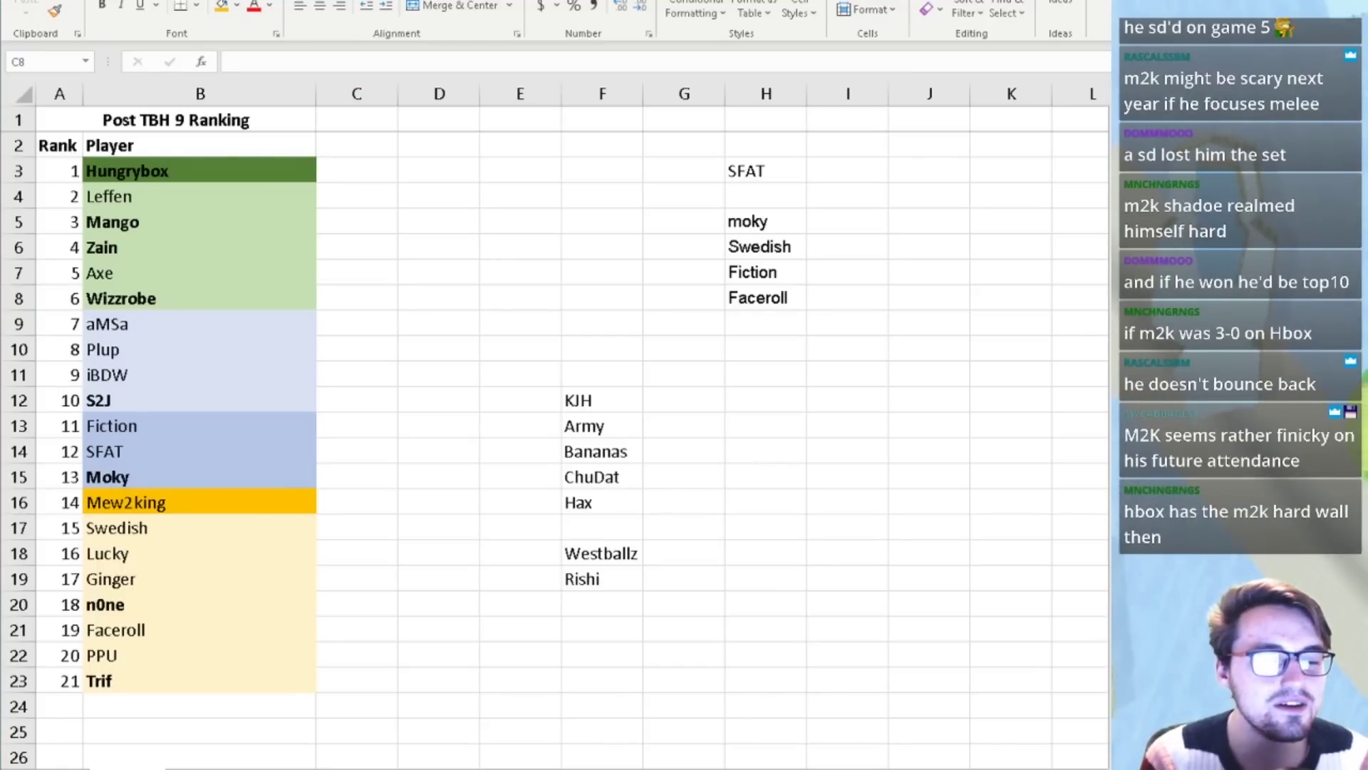
- Switch to the browser and bring up the tweet about Mew2King qualifying for MPGR 2019
mouse_move(475, 741)
left_click(314, 741)
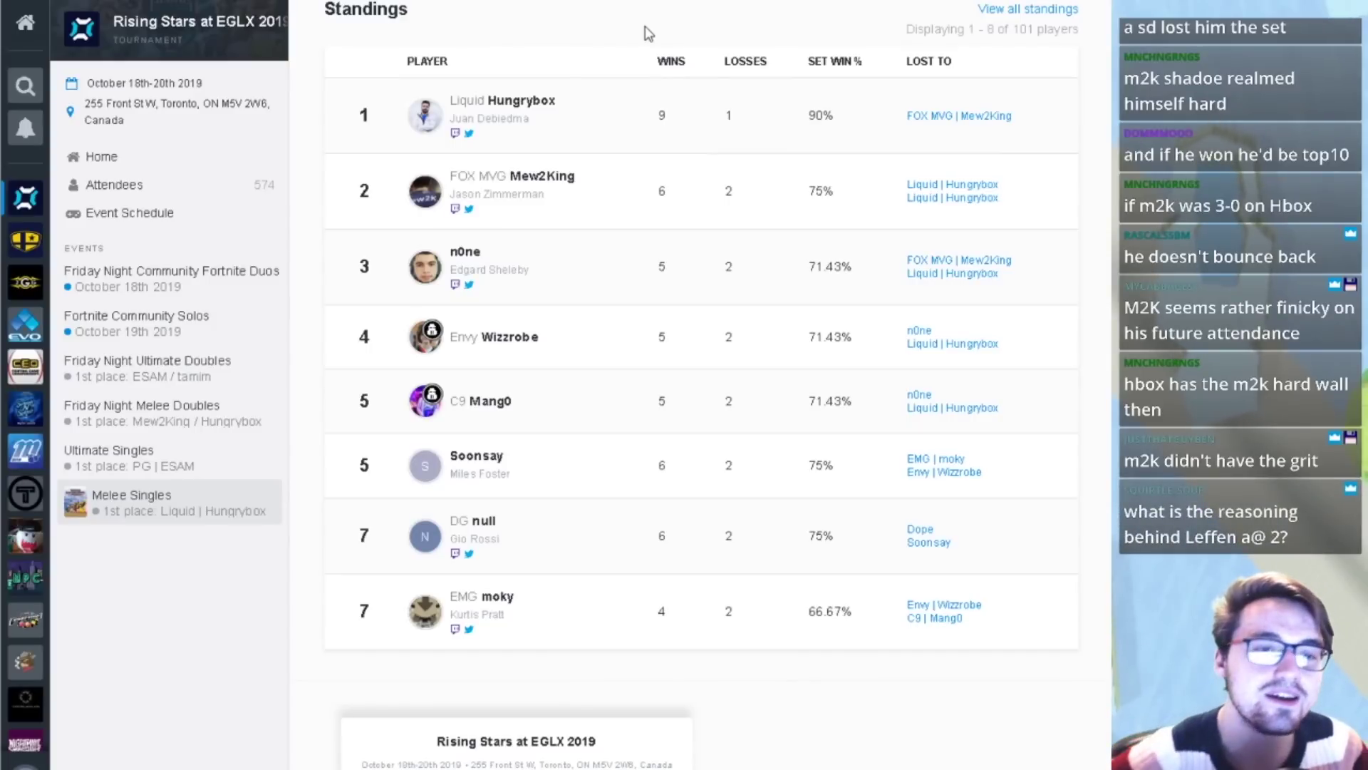
key("alt+Tab")
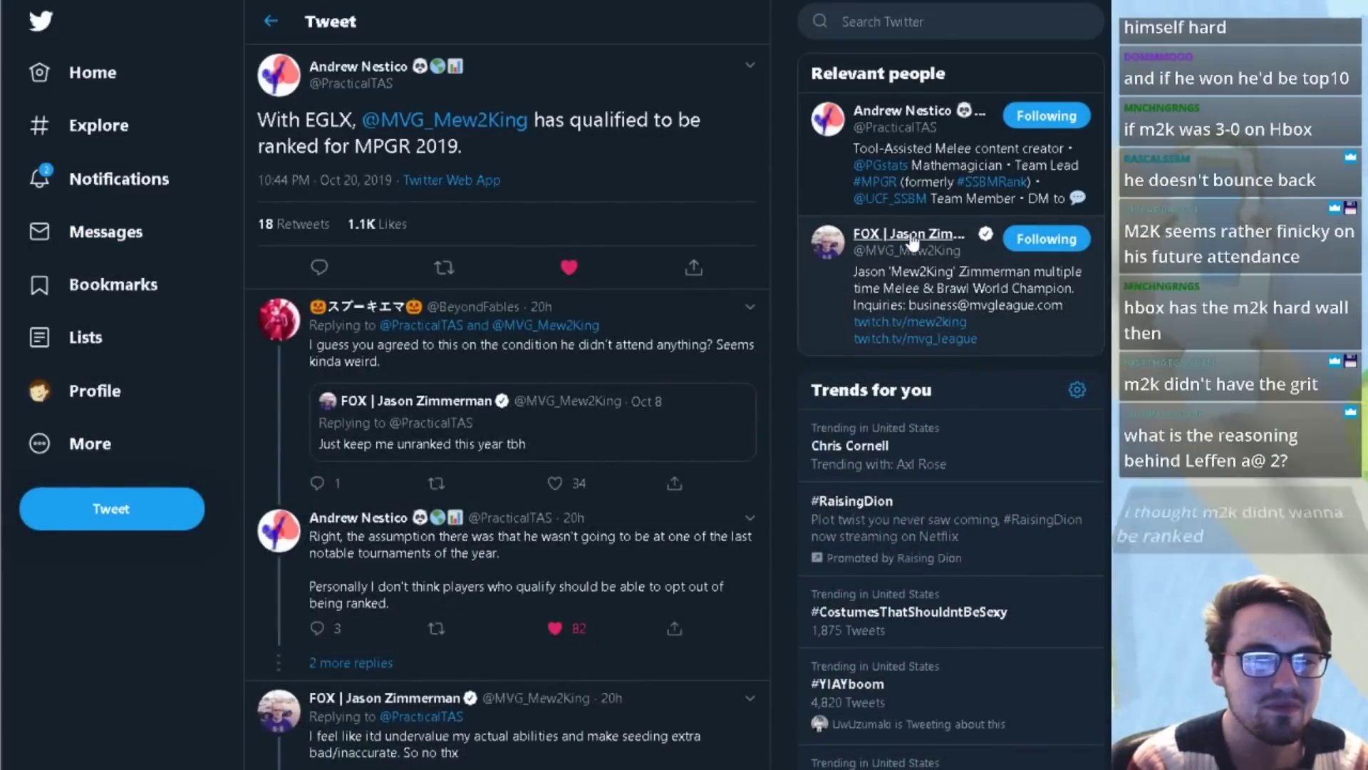
right_click(918, 246)
left_click(794, 21)
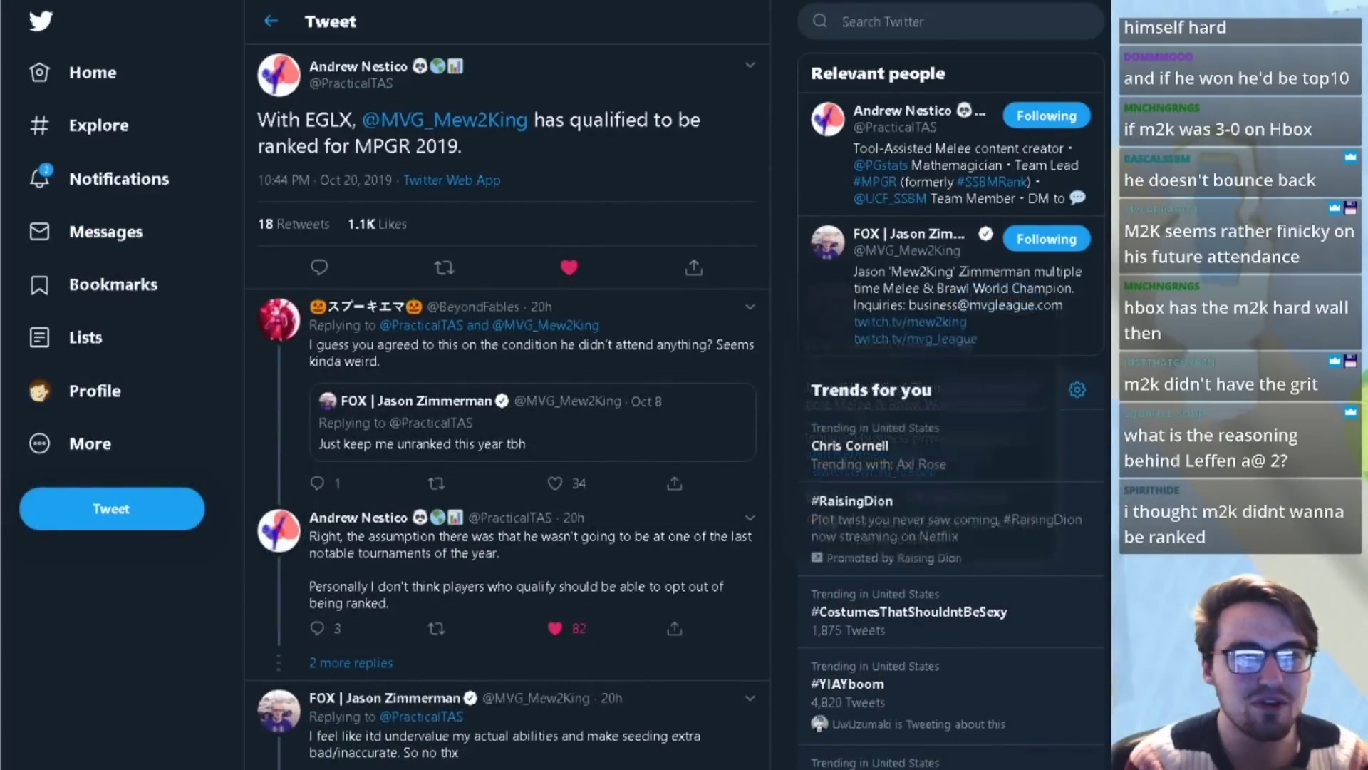
- Read Mew2King's Twitter timeline back to his October 20 posts about EGLX, and return to the qualification tweet
left_click(445, 120)
scroll(493, 186, "down", 10)
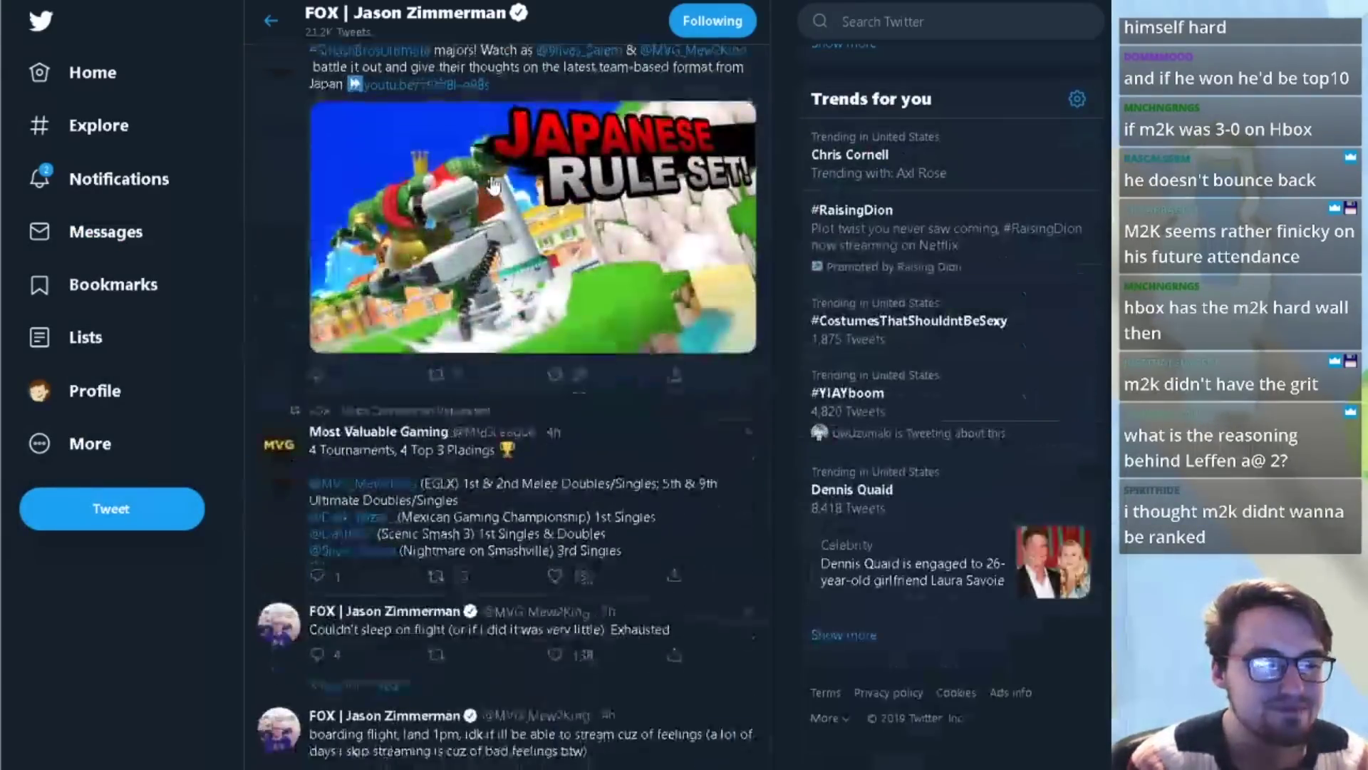
scroll(341, 323, "down", 6)
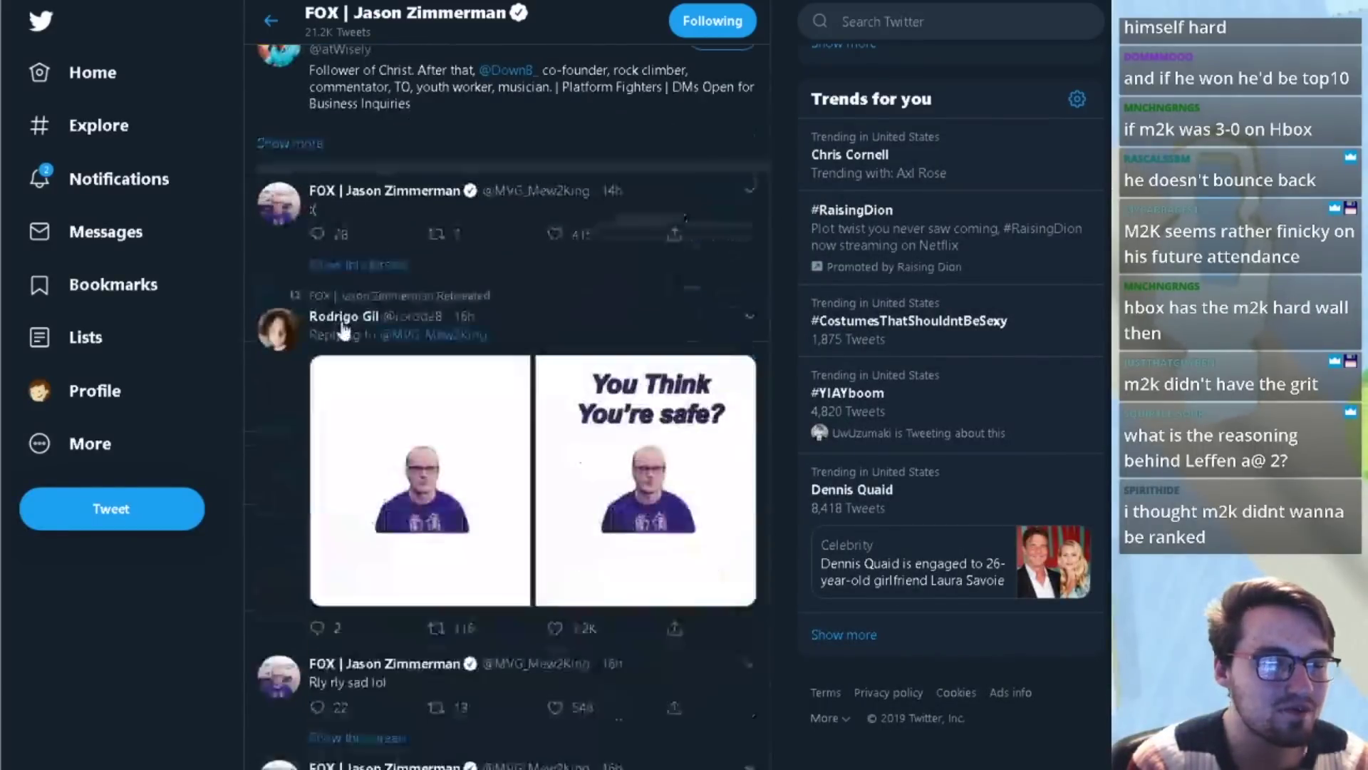
scroll(344, 328, "down", 7)
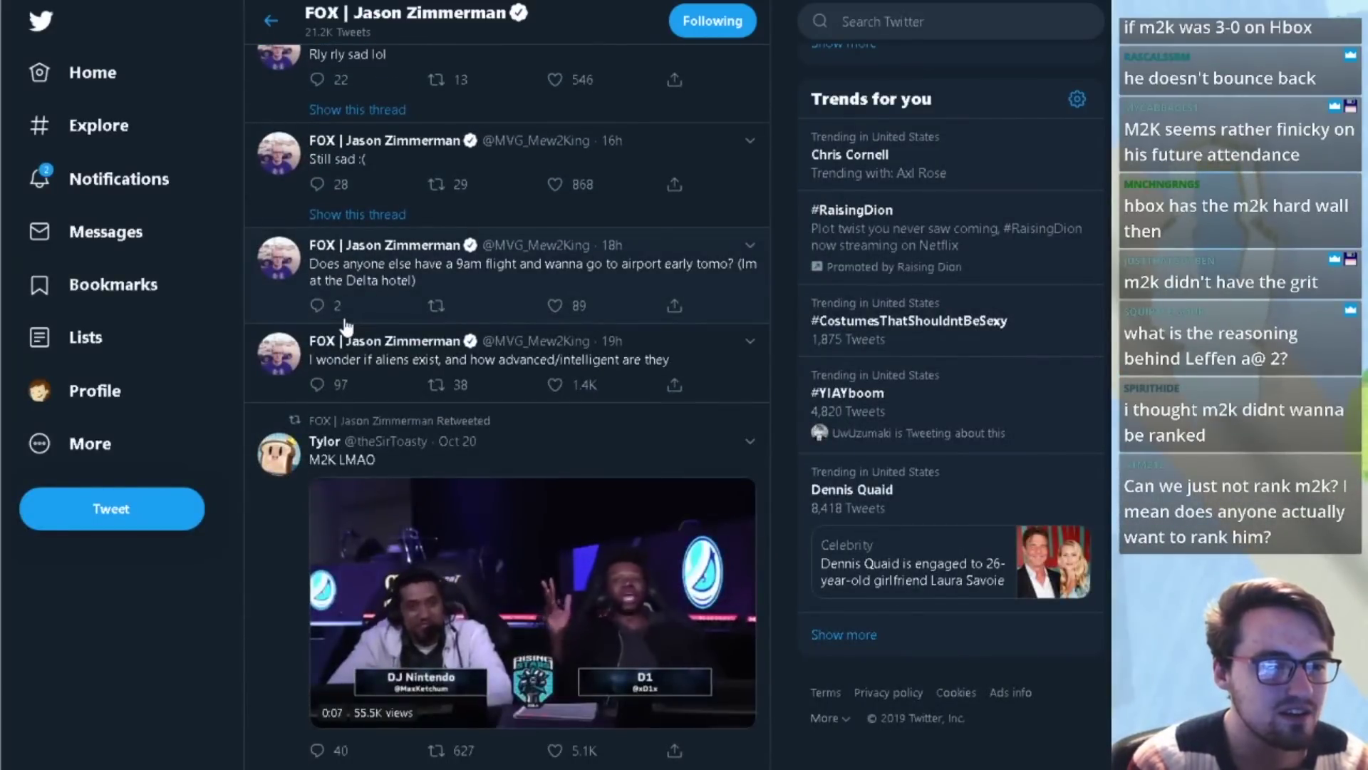
scroll(348, 326, "down", 7)
scroll(345, 327, "down", 6)
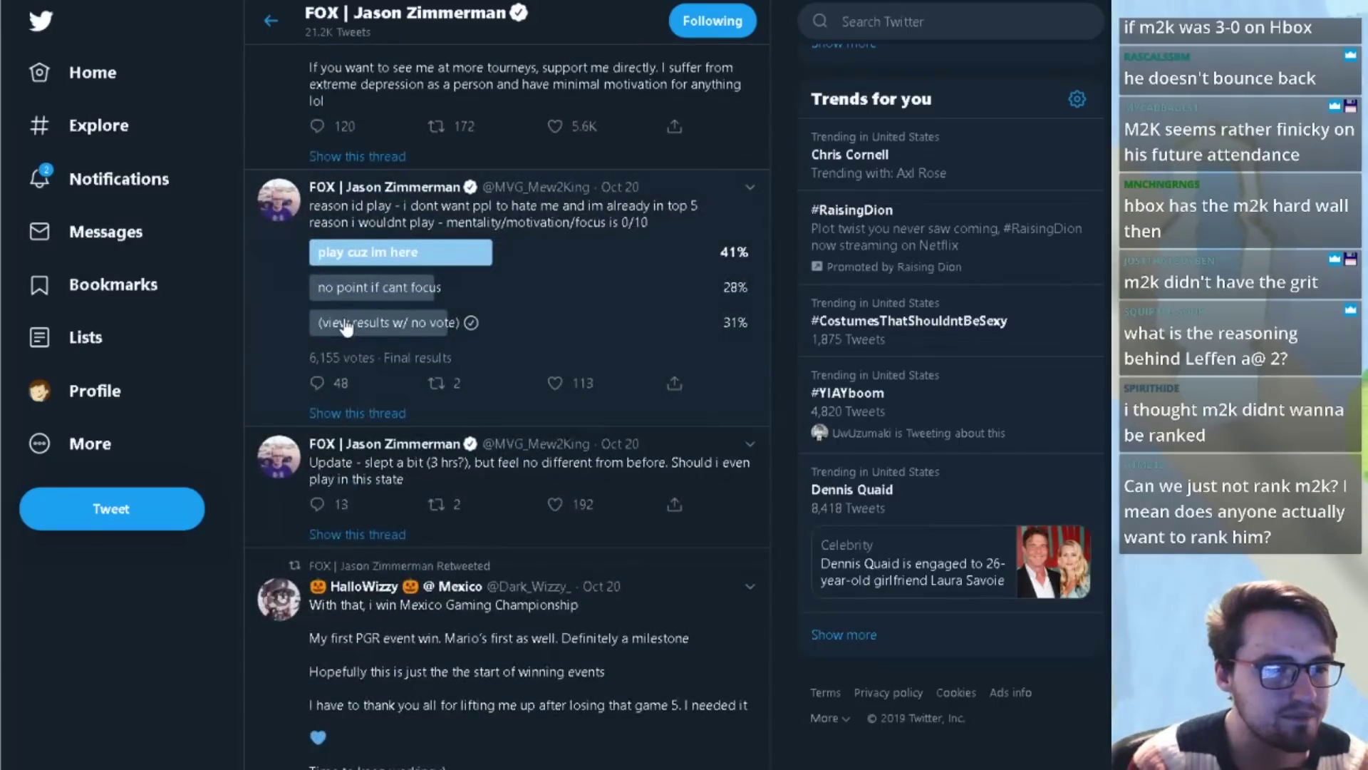
scroll(345, 328, "up", 3)
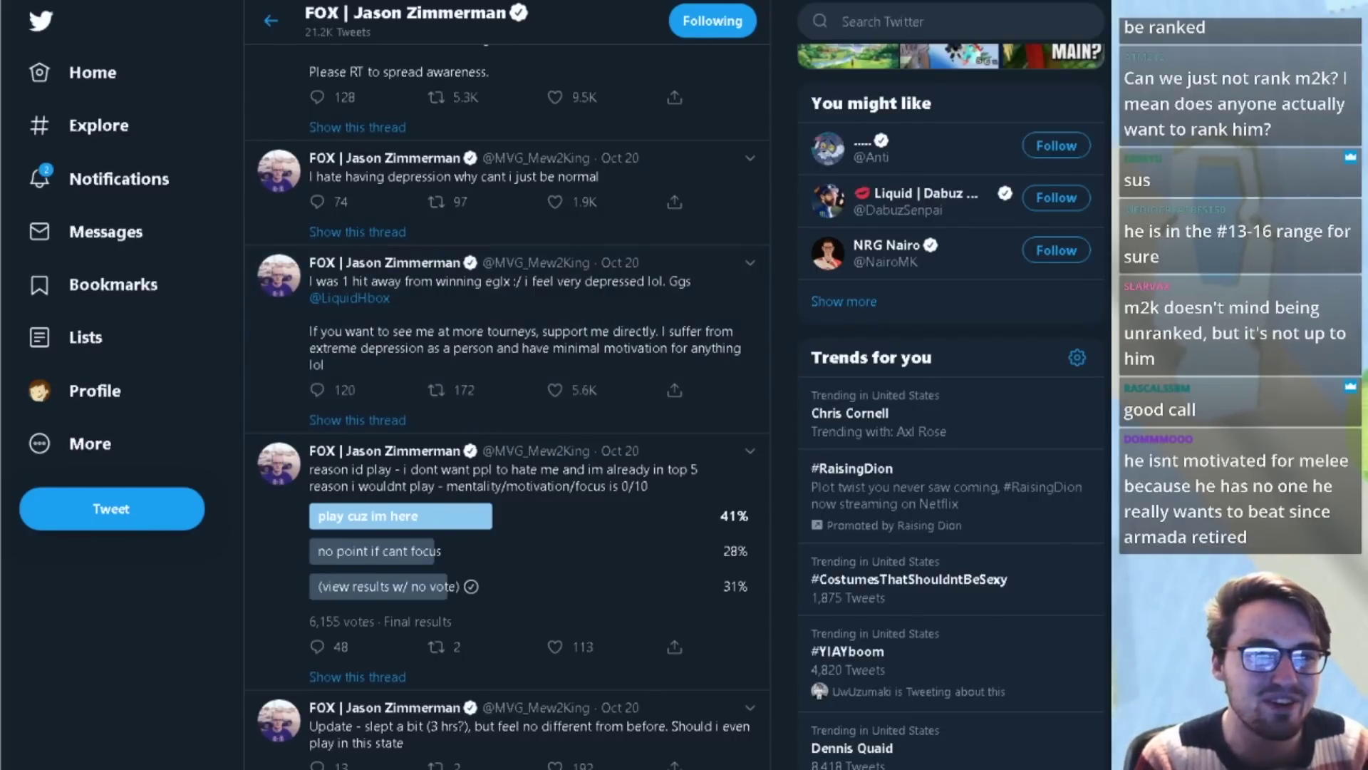
key("alt+Left")
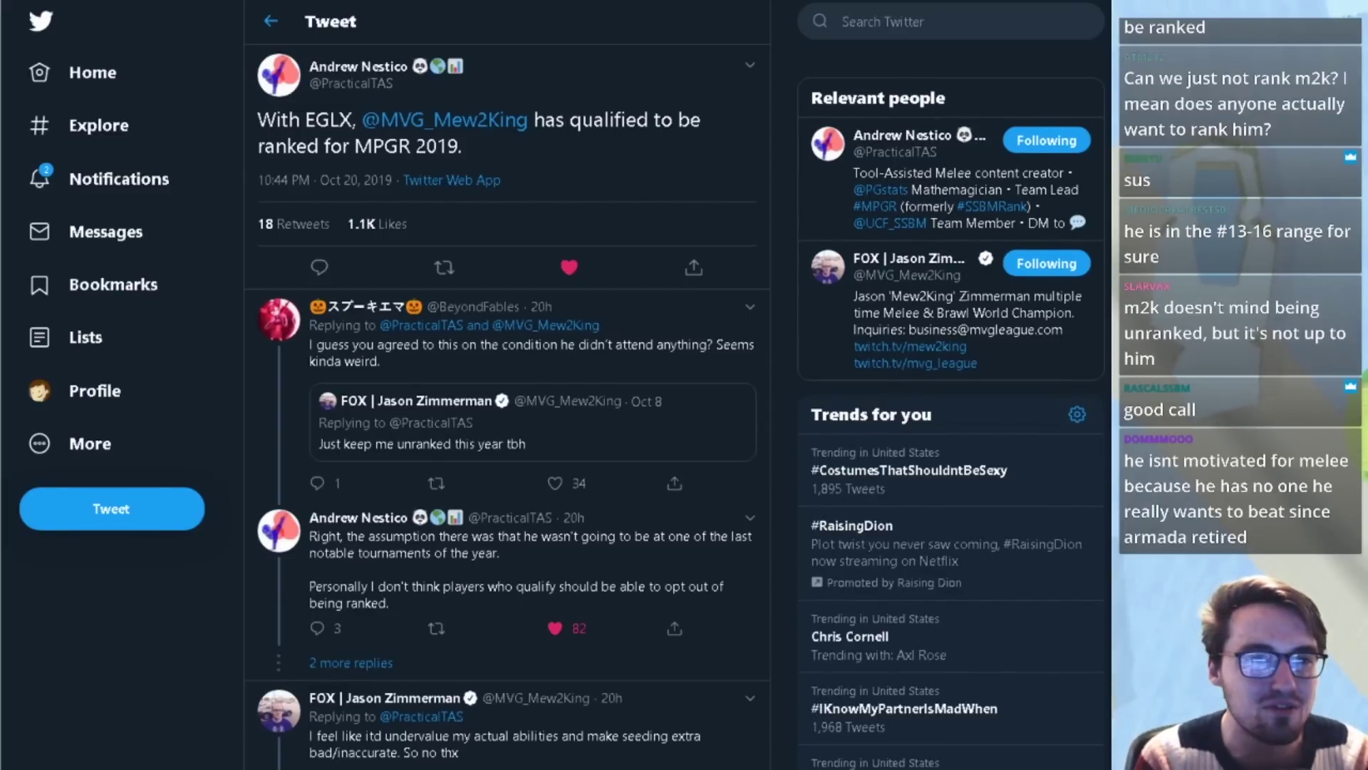
- Go through the open tournament pages to the 2019 SSBM head-to-head sheet and check SFAT's record against aMSa
key("ctrl+Tab")
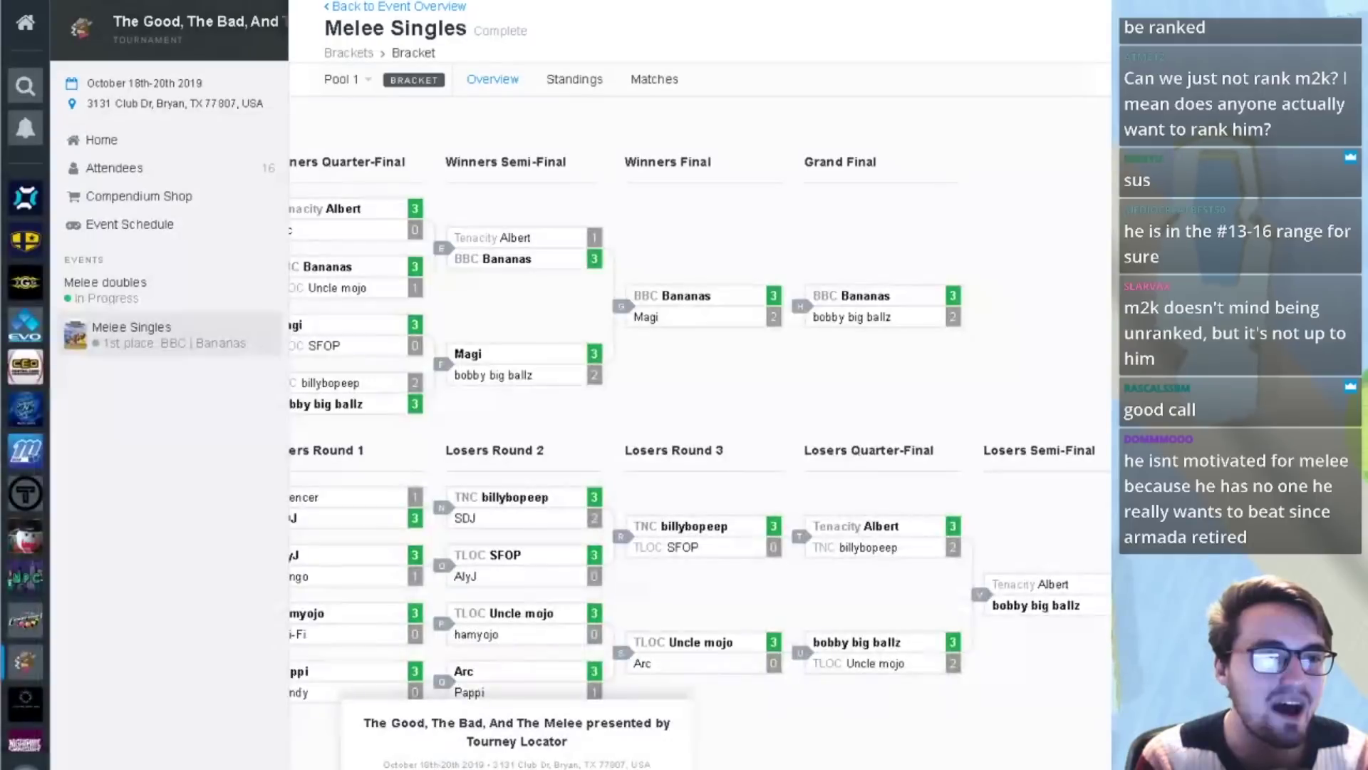
key("ctrl+Tab")
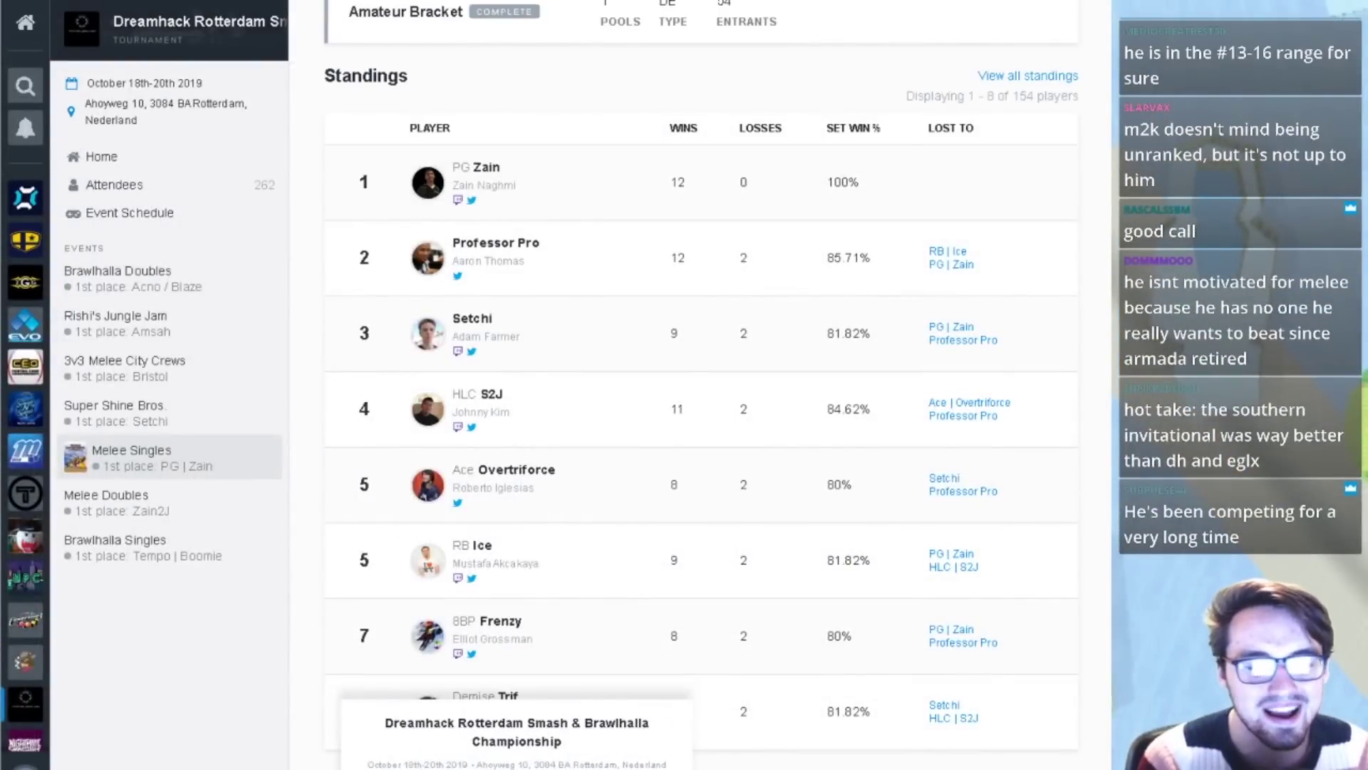
key("ctrl+Tab")
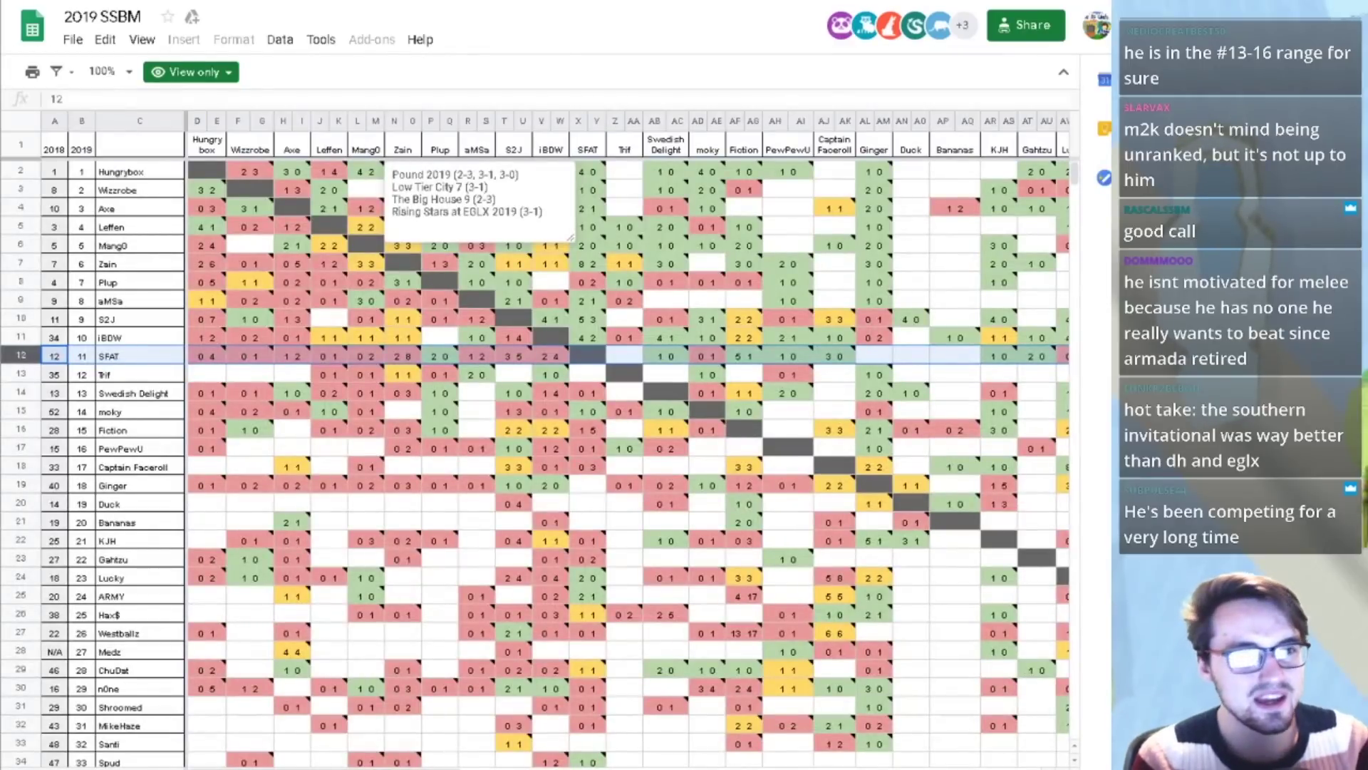
key("ctrl+shift+Tab")
key("ctrl+shift+Tab")
key("ctrl+Tab")
key("ctrl+Tab")
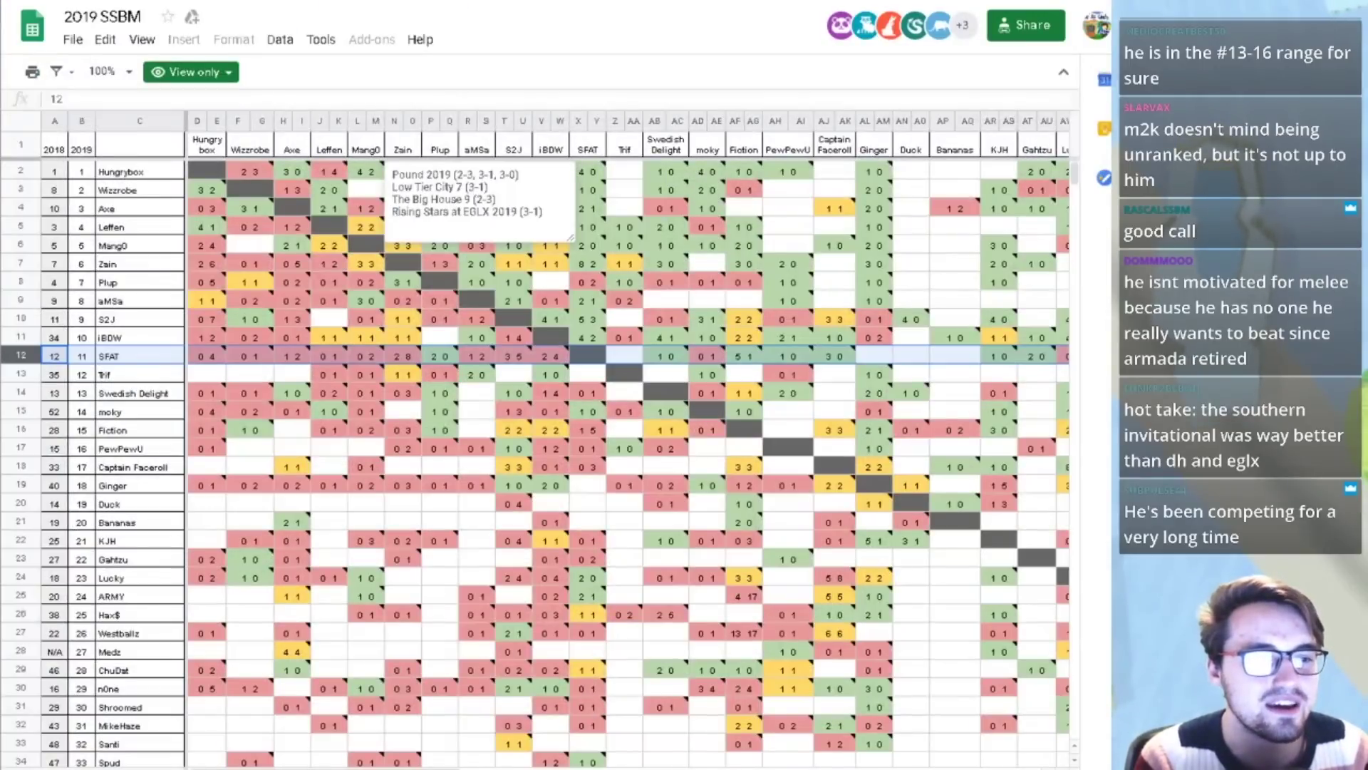
mouse_move(402, 707)
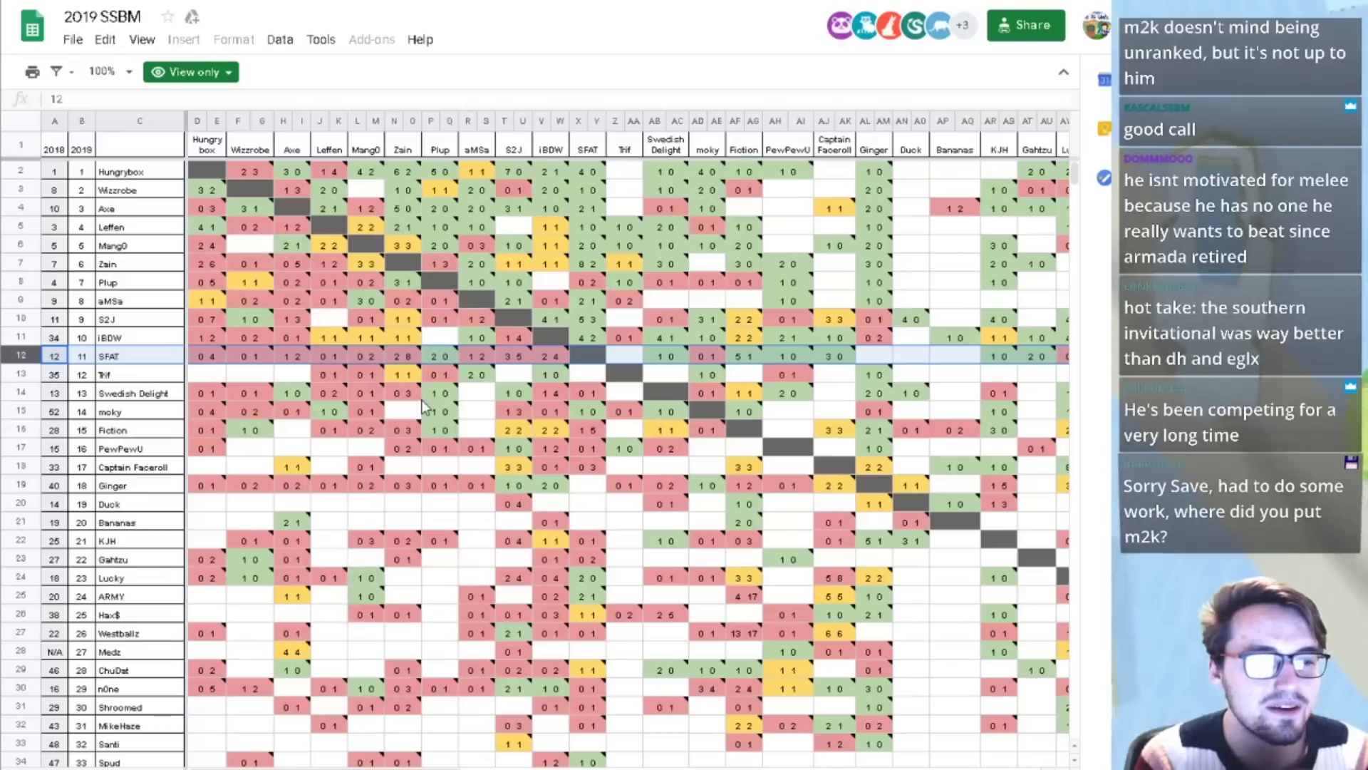
mouse_move(495, 365)
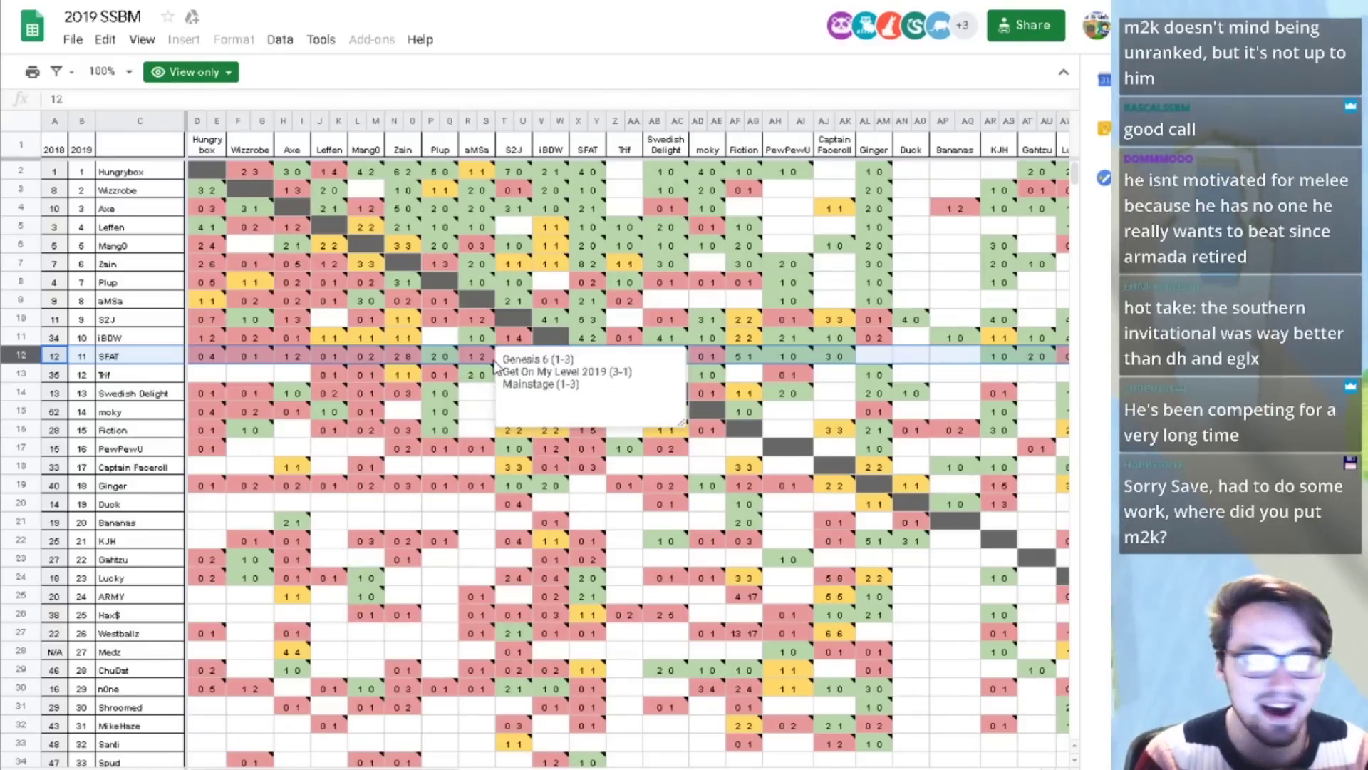
- Switch to the Excel ranking and review the entries around Mew2king, Swedish and Faceroll, ending on n0ne's cell
key("alt+Tab")
left_click(360, 435)
left_click(360, 467)
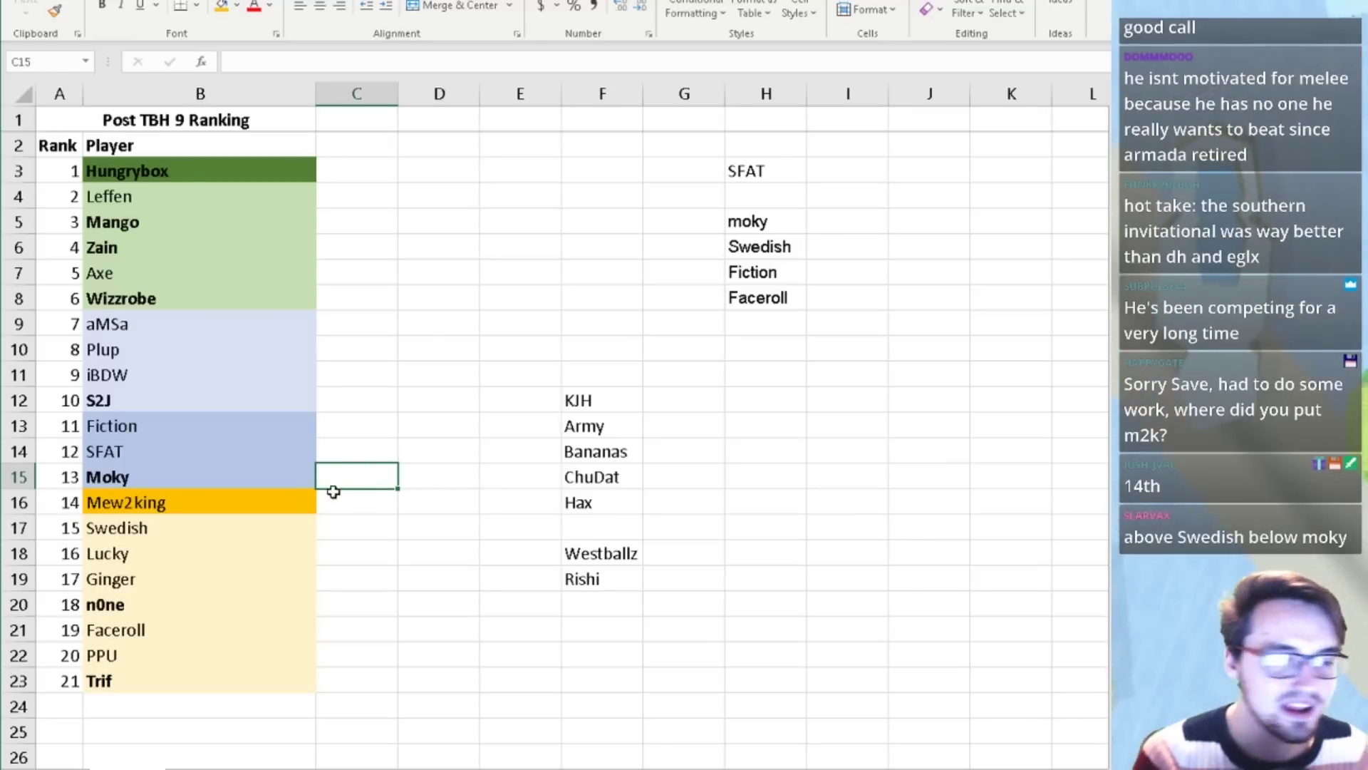
left_click(171, 503)
left_click(159, 536)
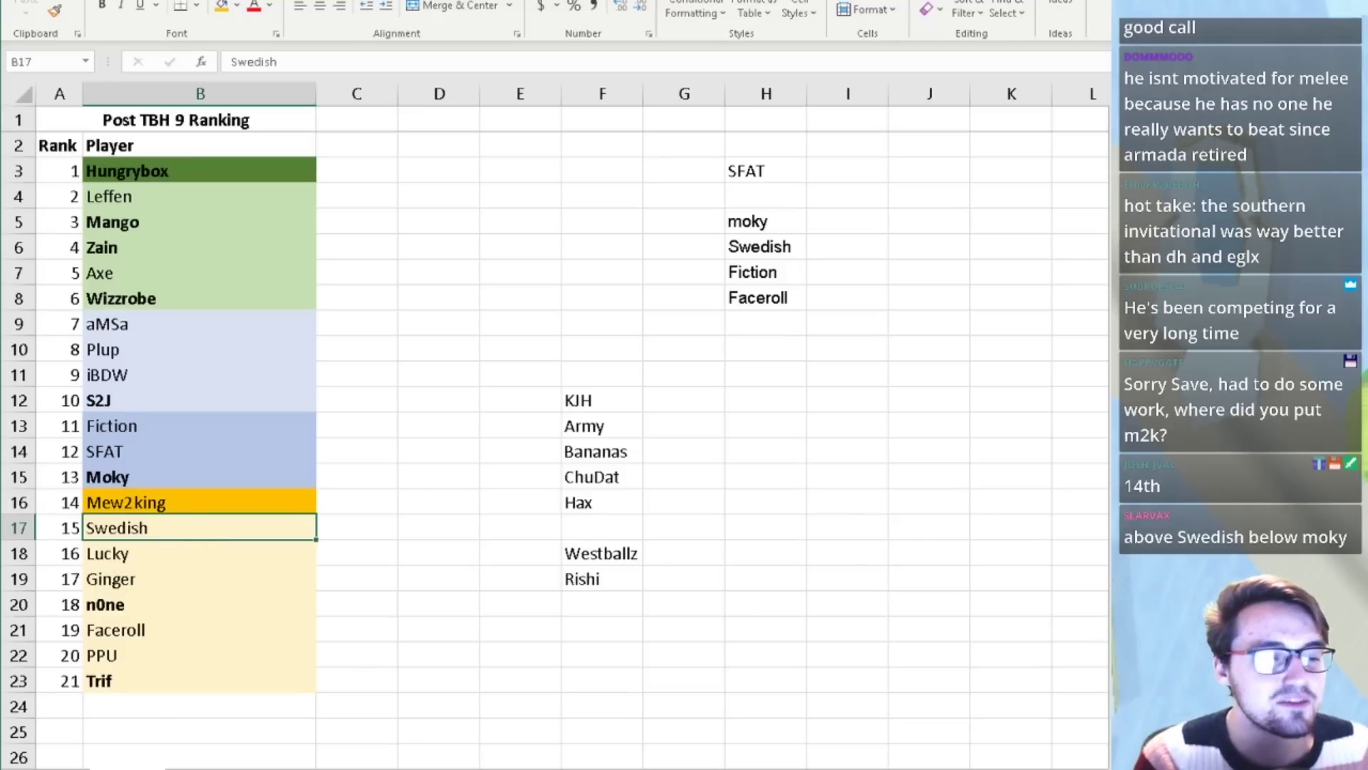
left_click(192, 627)
left_click(199, 599)
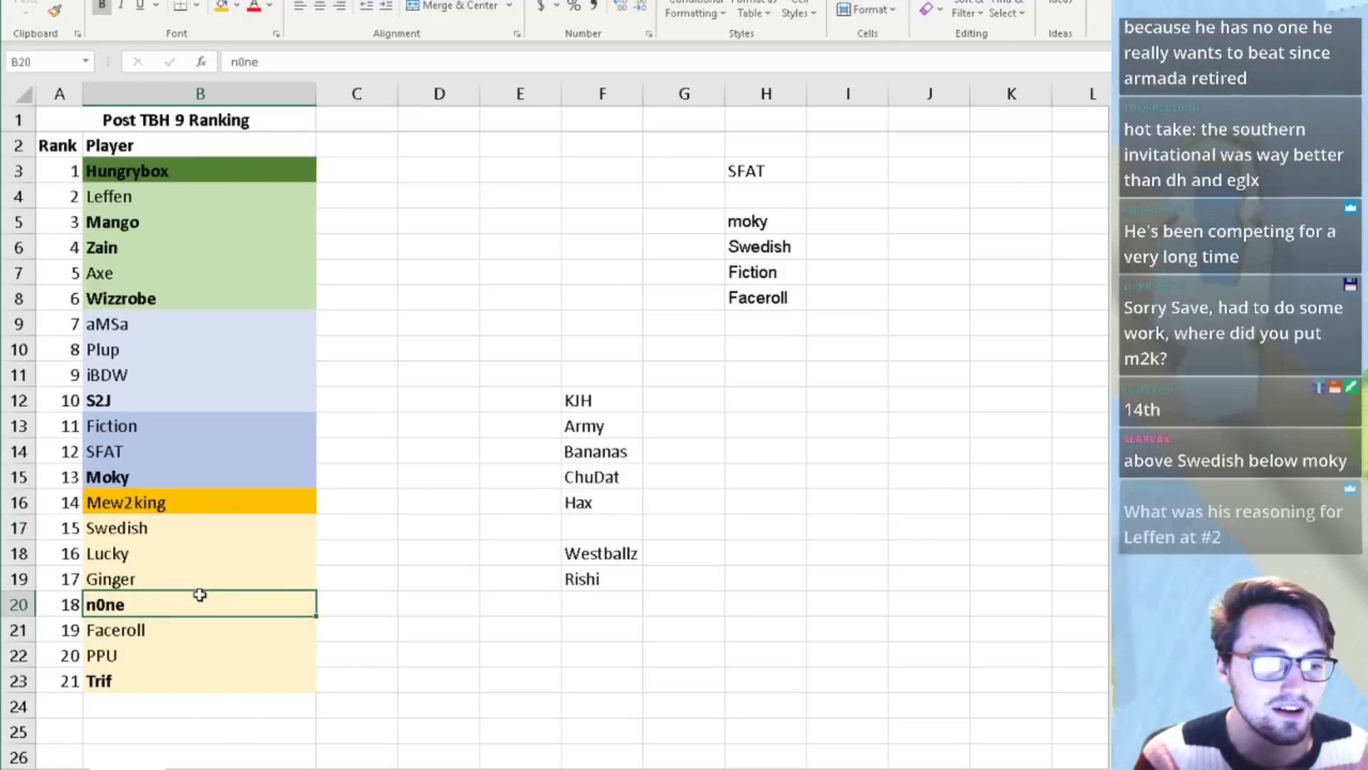
- Return to the 2019 SSBM head-to-head sheet in the browser and highlight n0ne's entire row
mouse_move(313, 734)
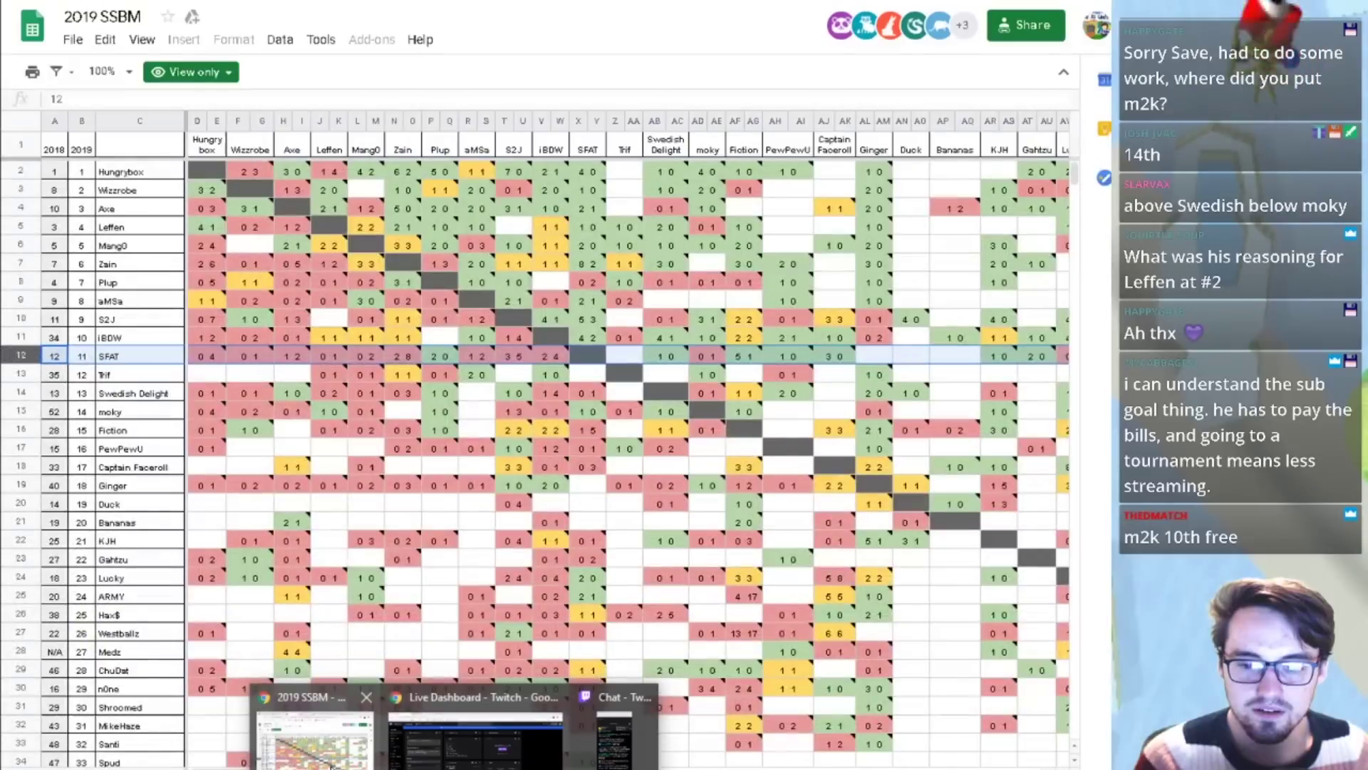
left_click(313, 734)
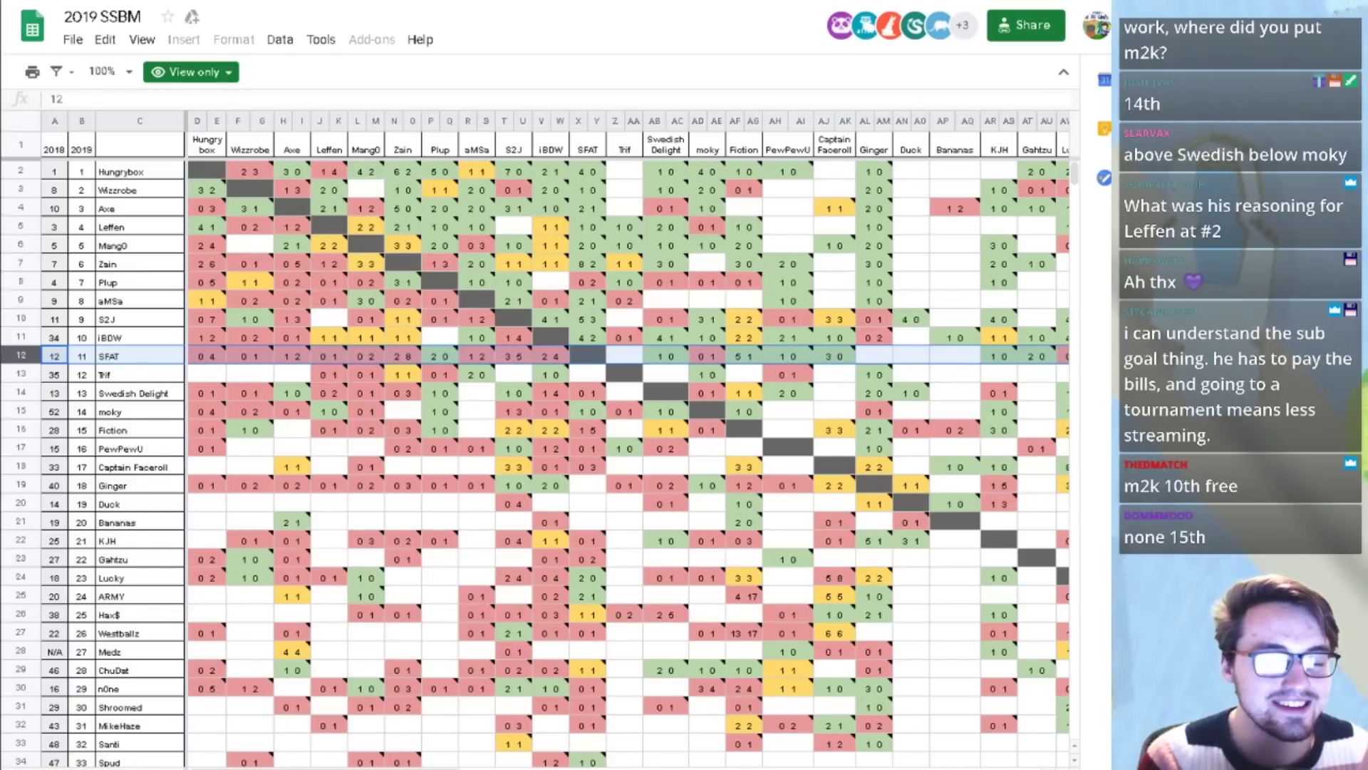
key("alt+Tab")
key("alt+Tab")
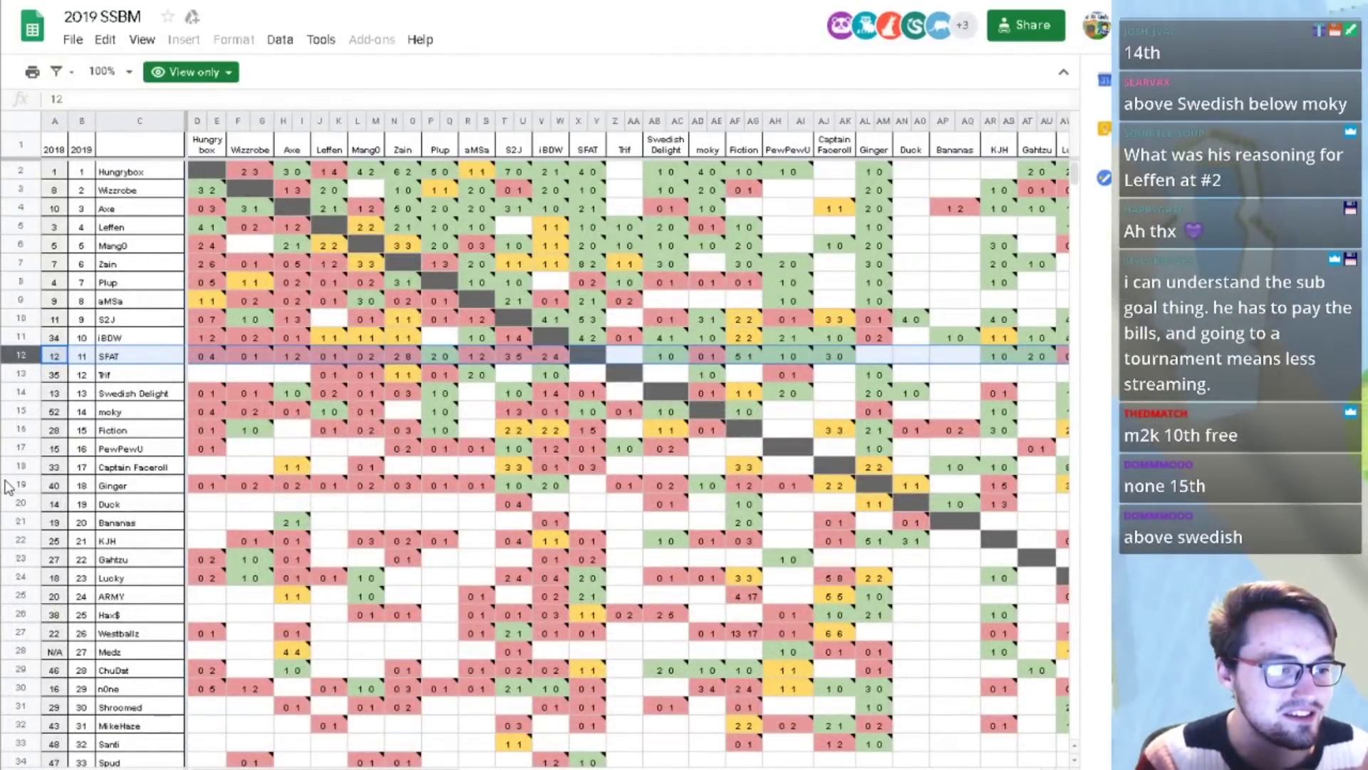
left_click(24, 688)
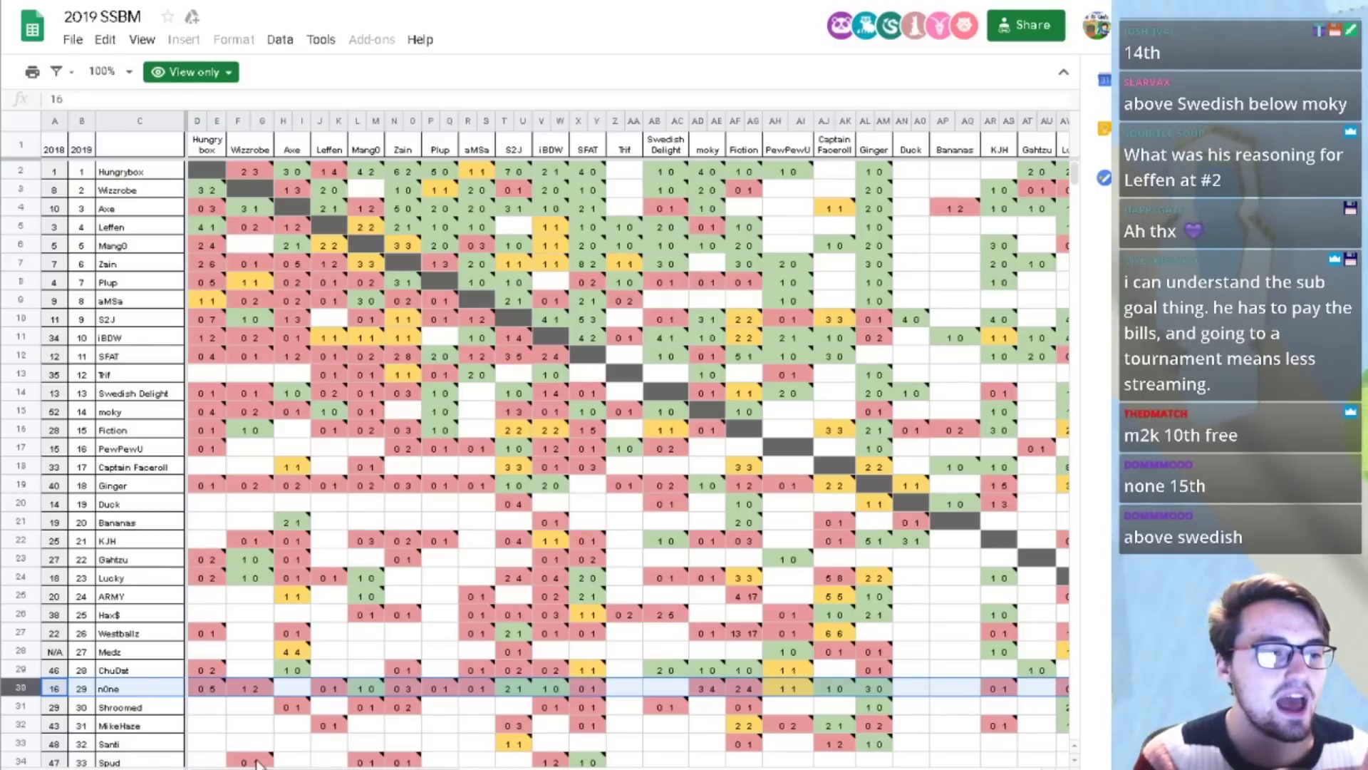
- Compare the Excel ranking with n0ne's head-to-head results, and add Ginger's row to the highlighted rows in the 2019 SSBM sheet
key("alt+Tab")
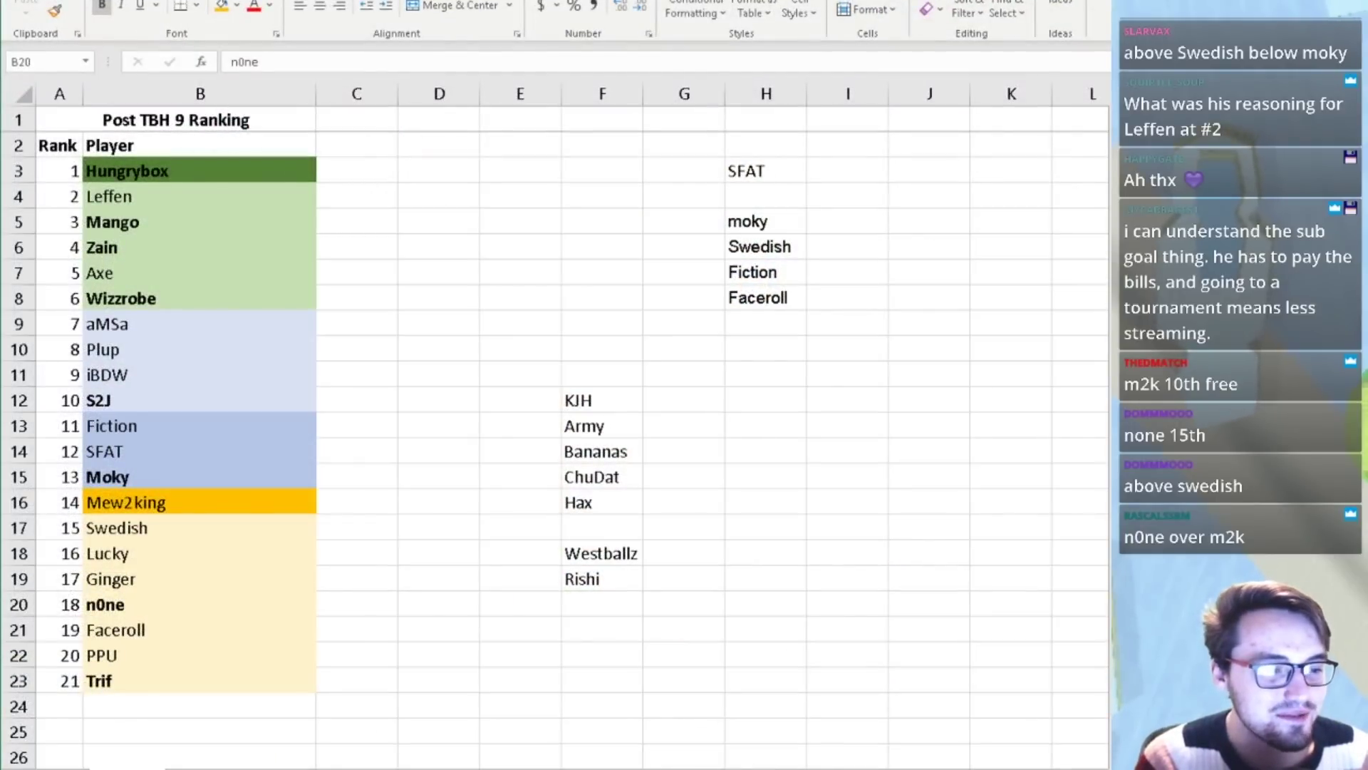
key("alt+Tab")
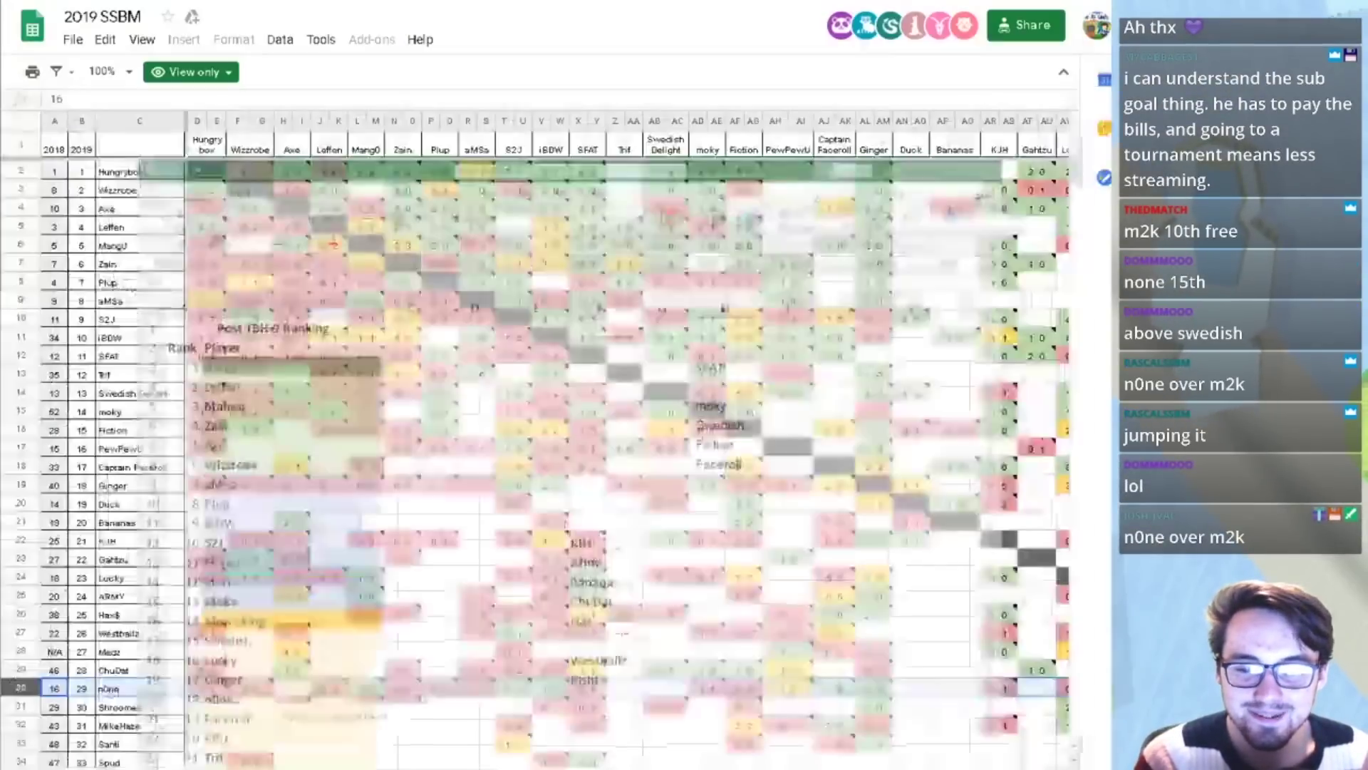
mouse_move(329, 685)
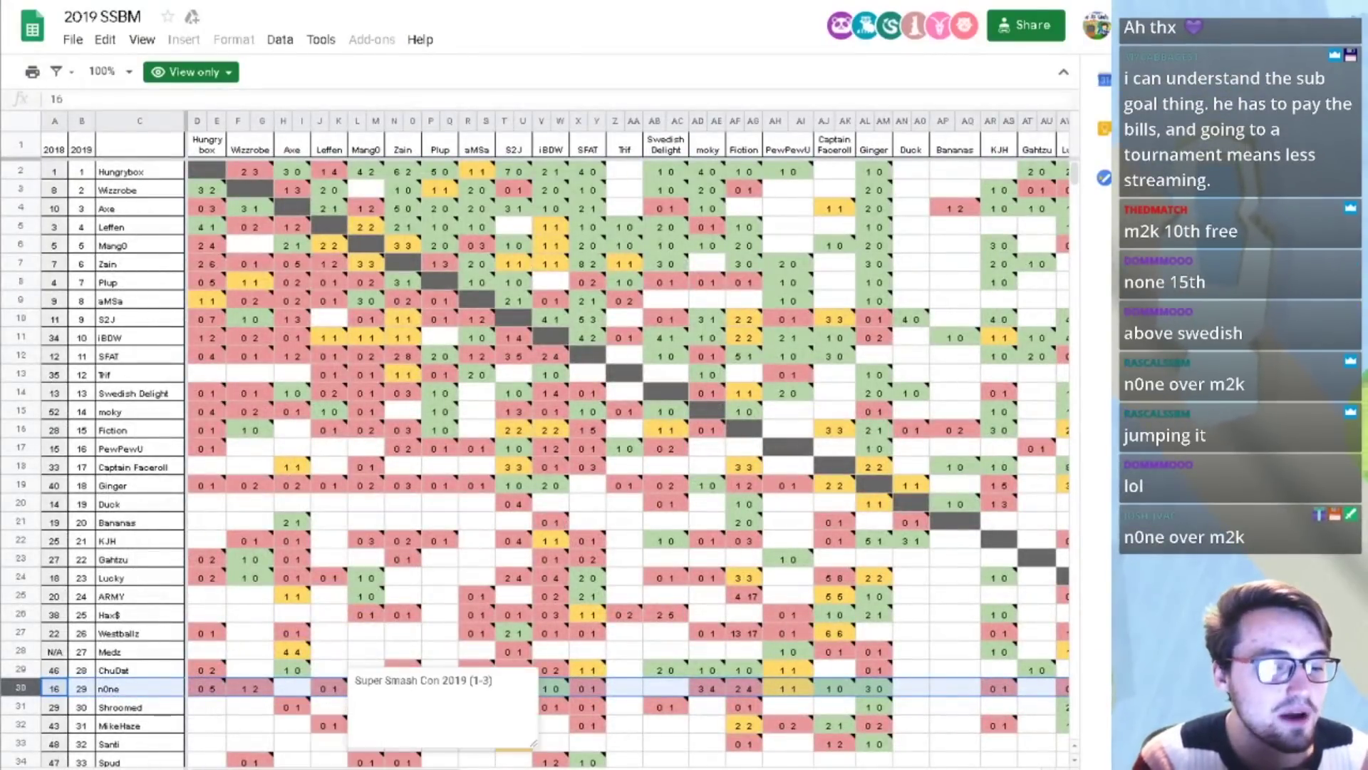
key("alt+Tab")
key("alt+Tab")
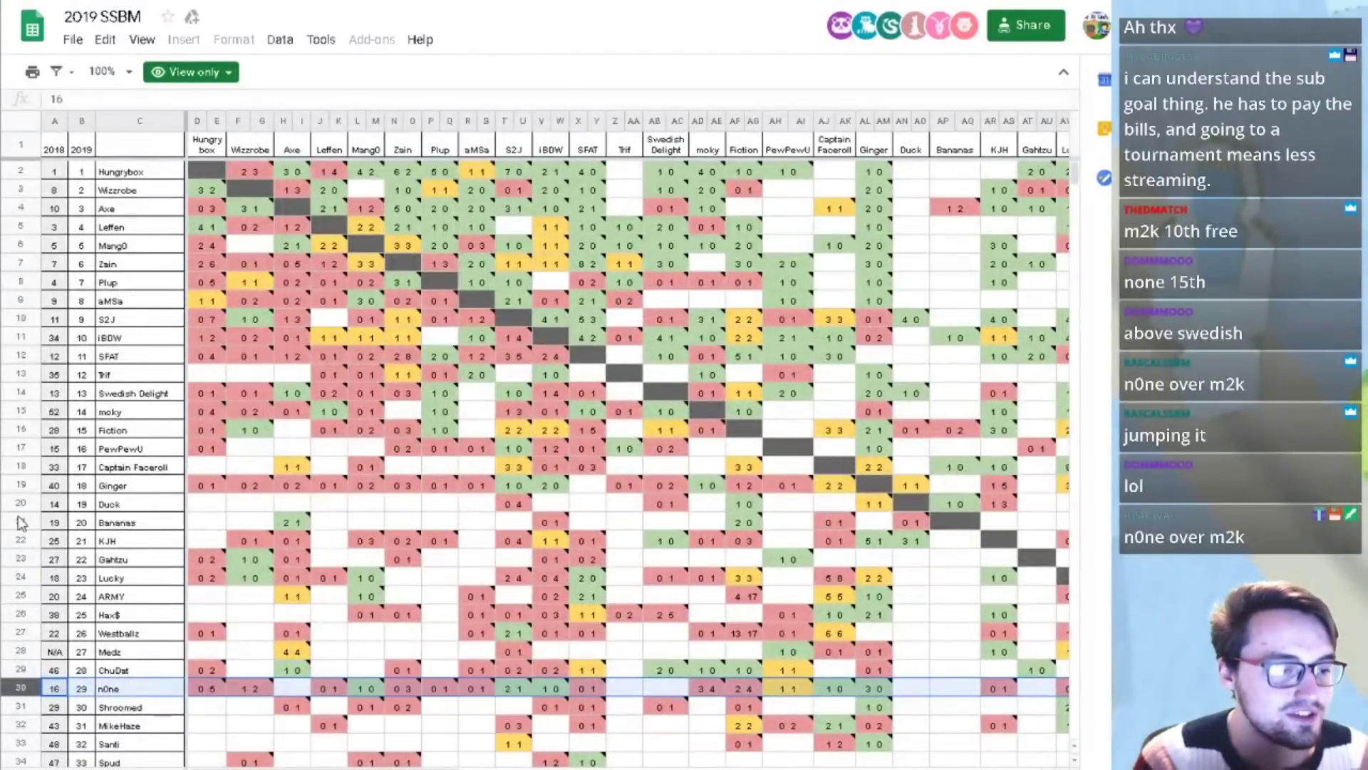
left_click(16, 486, "ctrl")
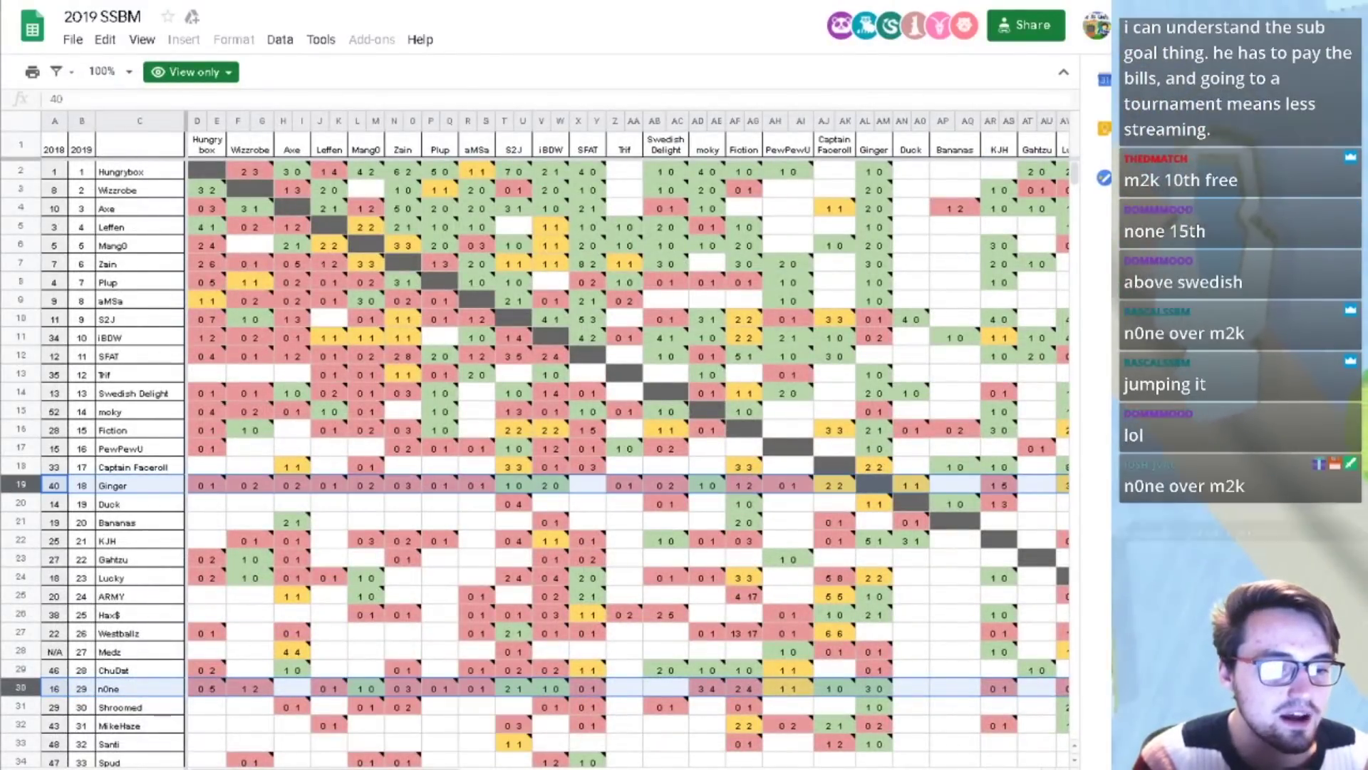
- Compare n0ne's and Ginger's rows in the head-to-head sheet with the Excel ranking, moving from n0ne's entry up to Lucky's
scroll(397, 766, "right", 3)
left_click_drag(398, 766, 228, 713)
key("alt+Tab")
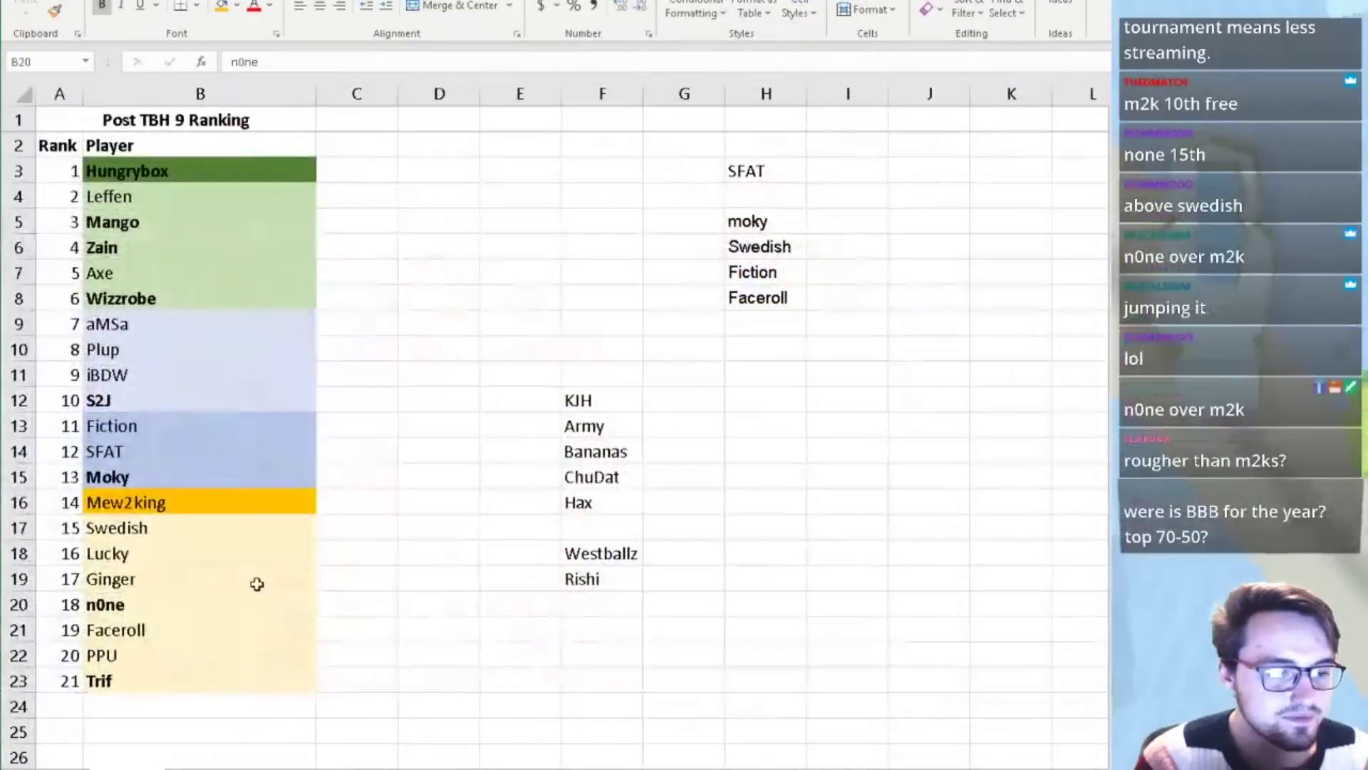
left_click(144, 605)
right_click(144, 605)
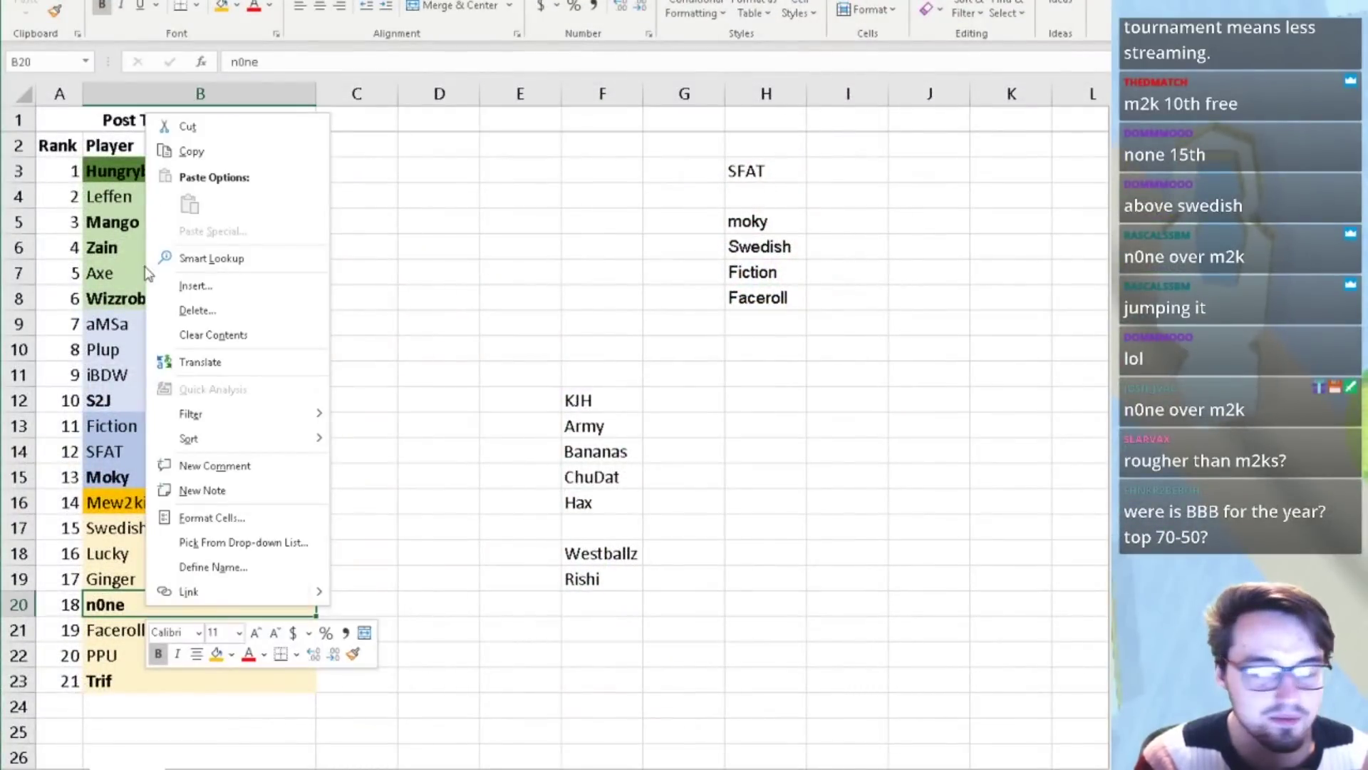
left_click(100, 604)
key("Up")
key("Up")
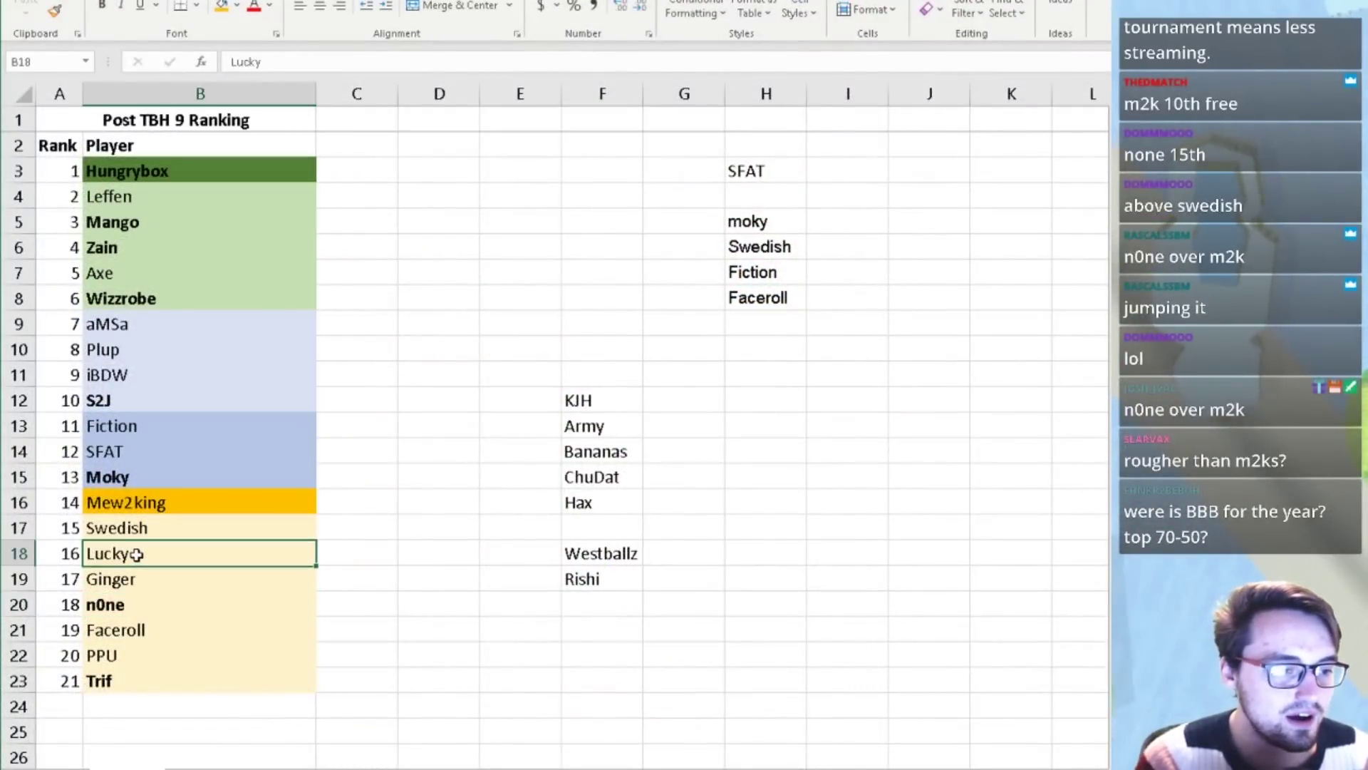
- Return to the 2019 SSBM sheet in the browser and highlight the entire rows of n0ne and Lucky together
left_click(314, 727)
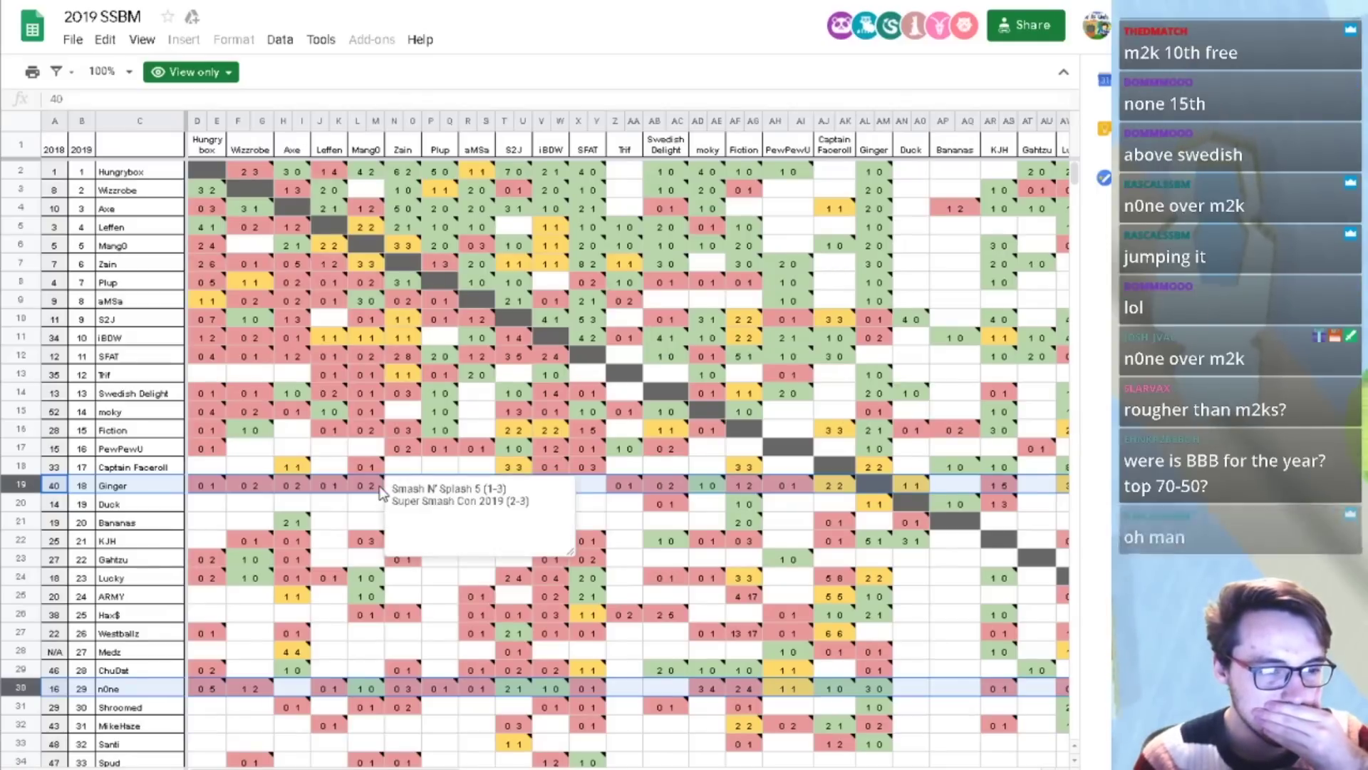
left_click(131, 486)
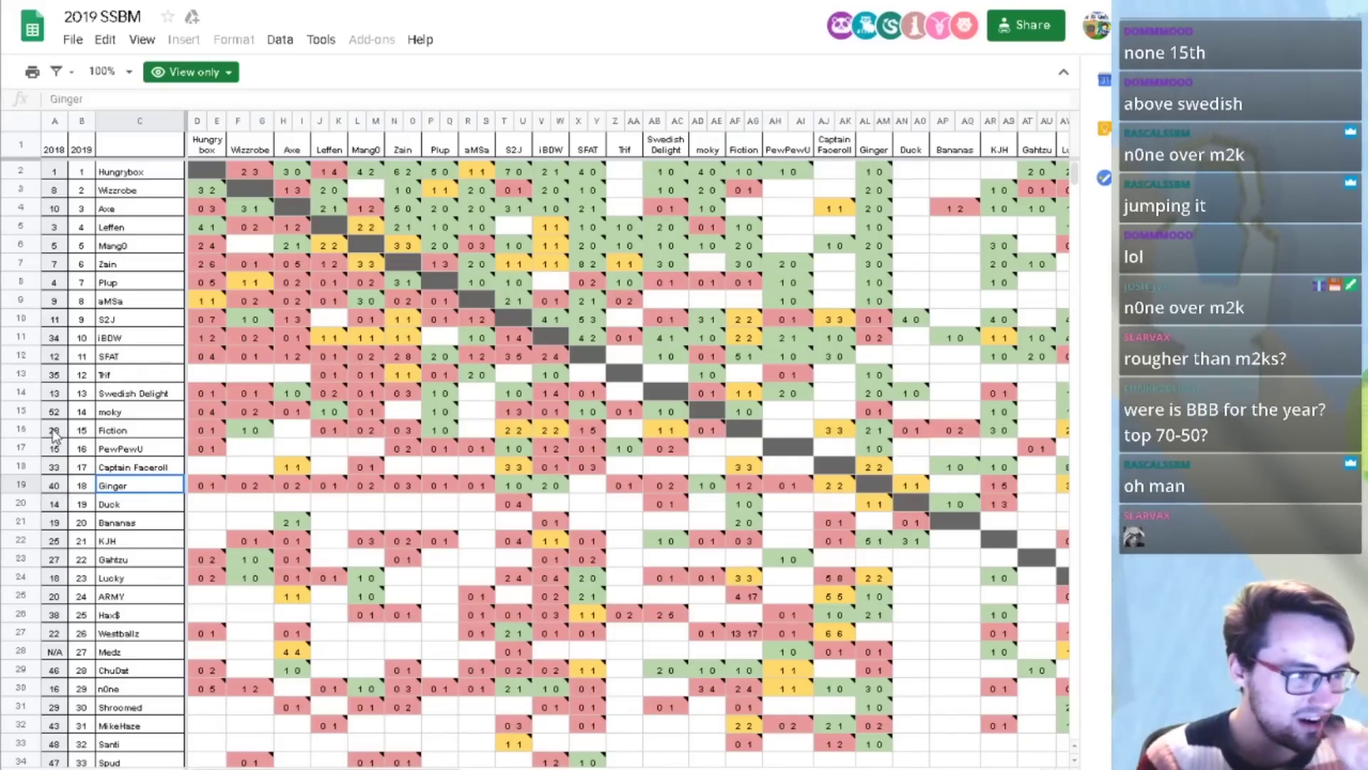
left_click(15, 690)
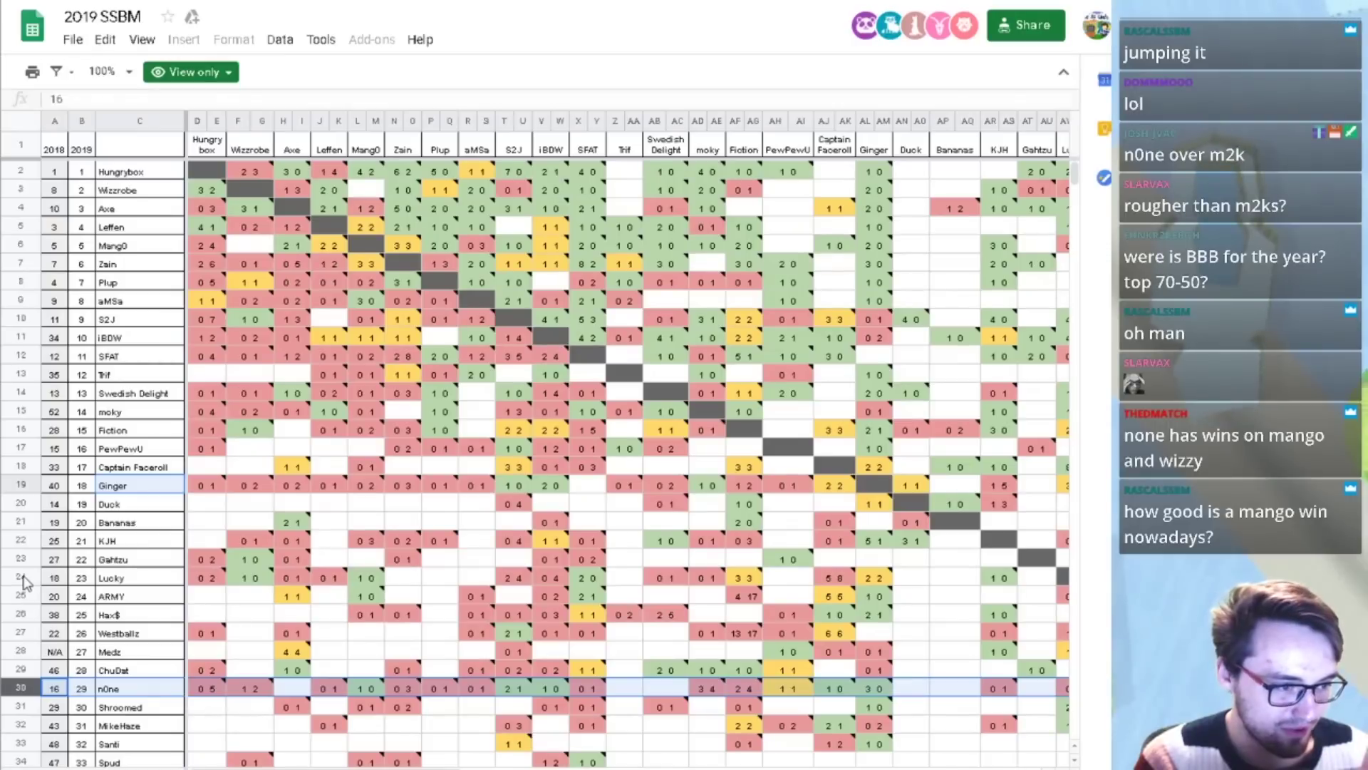
left_click(83, 487)
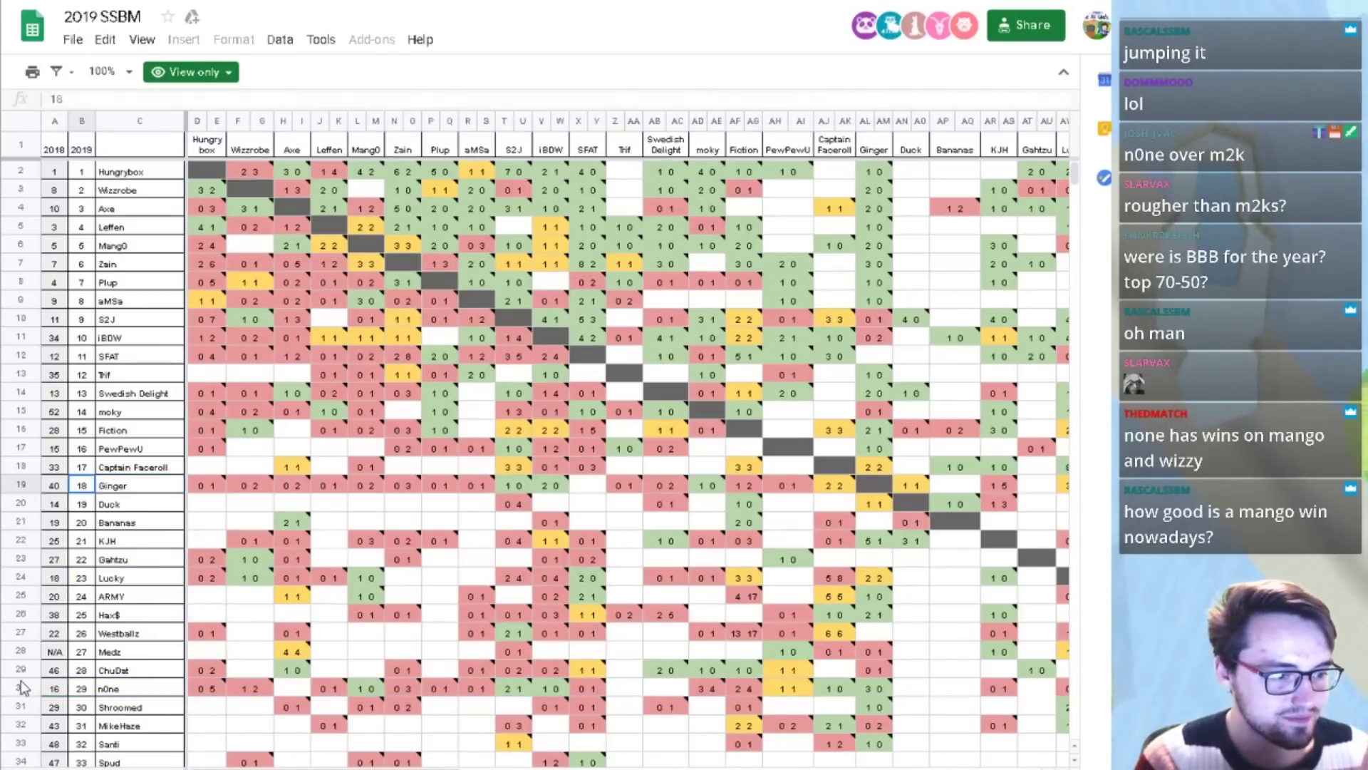
left_click(20, 689)
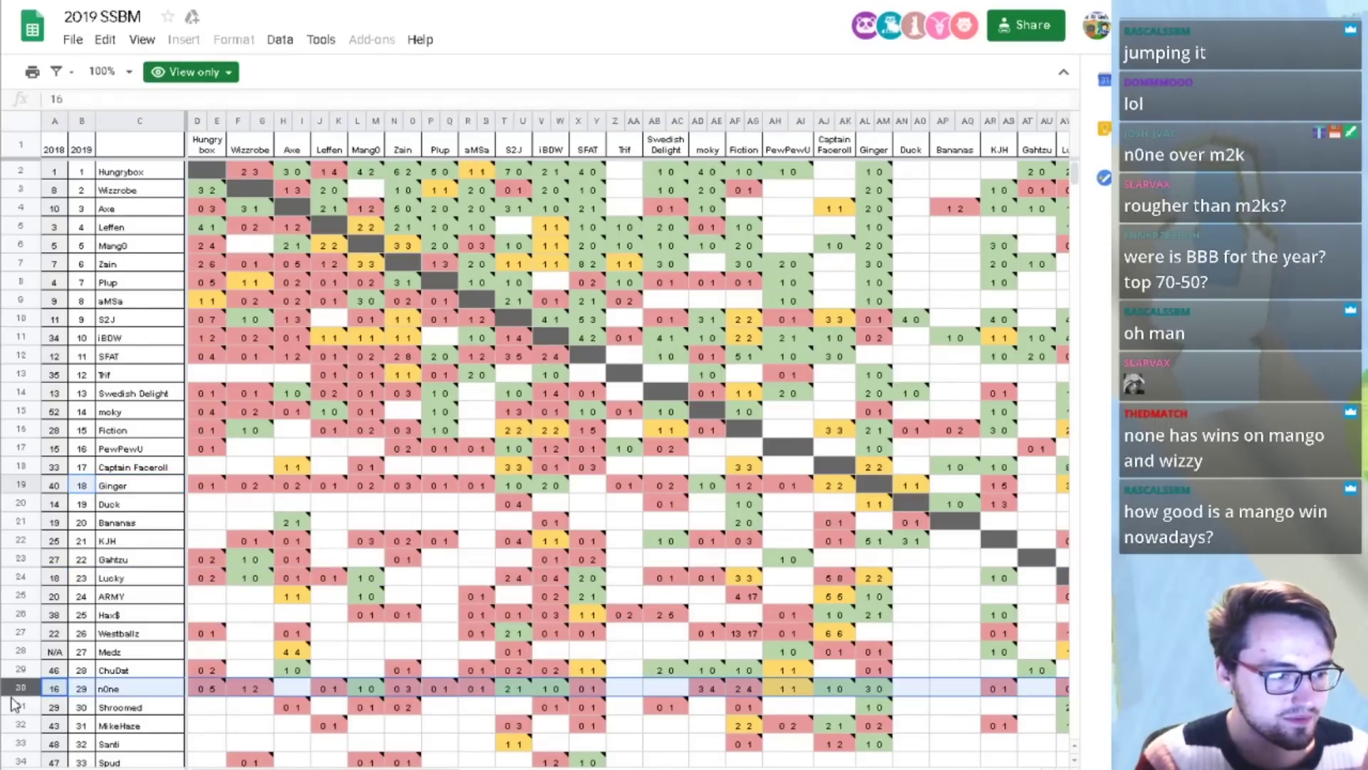
left_click(21, 577, "ctrl")
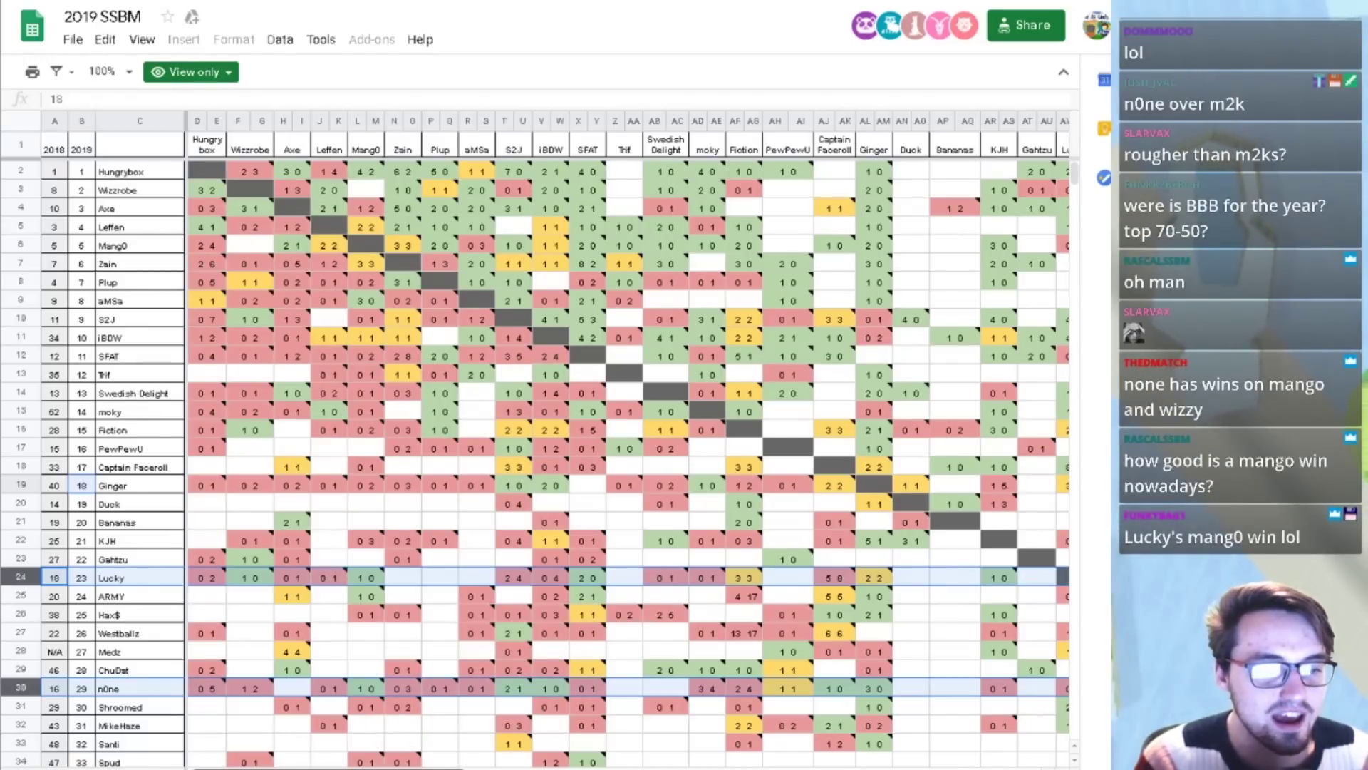
- Compare Lucky's and n0ne's highlighted head-to-head results across all opponents, including the Mew2King matchup and the set count columns
scroll(629, 441, "right", 3)
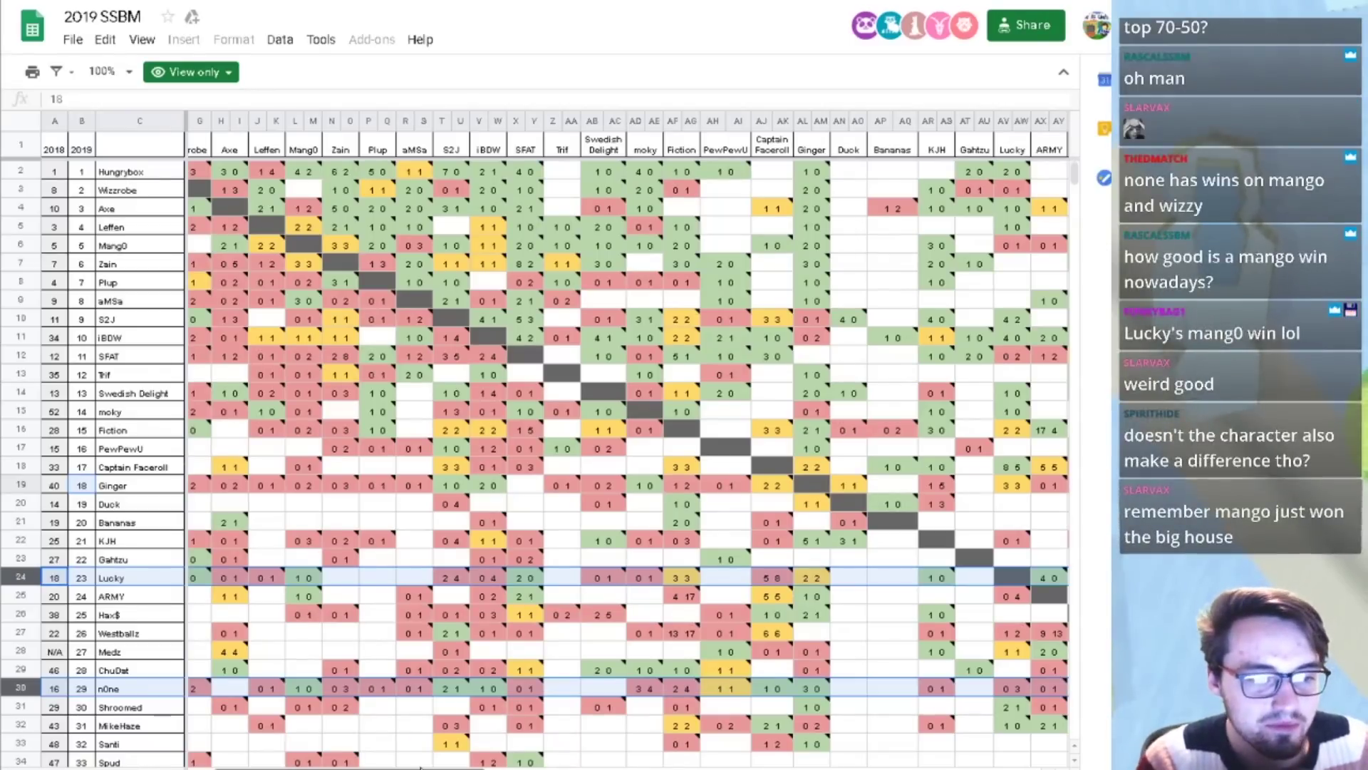
left_click_drag(421, 768, 273, 742)
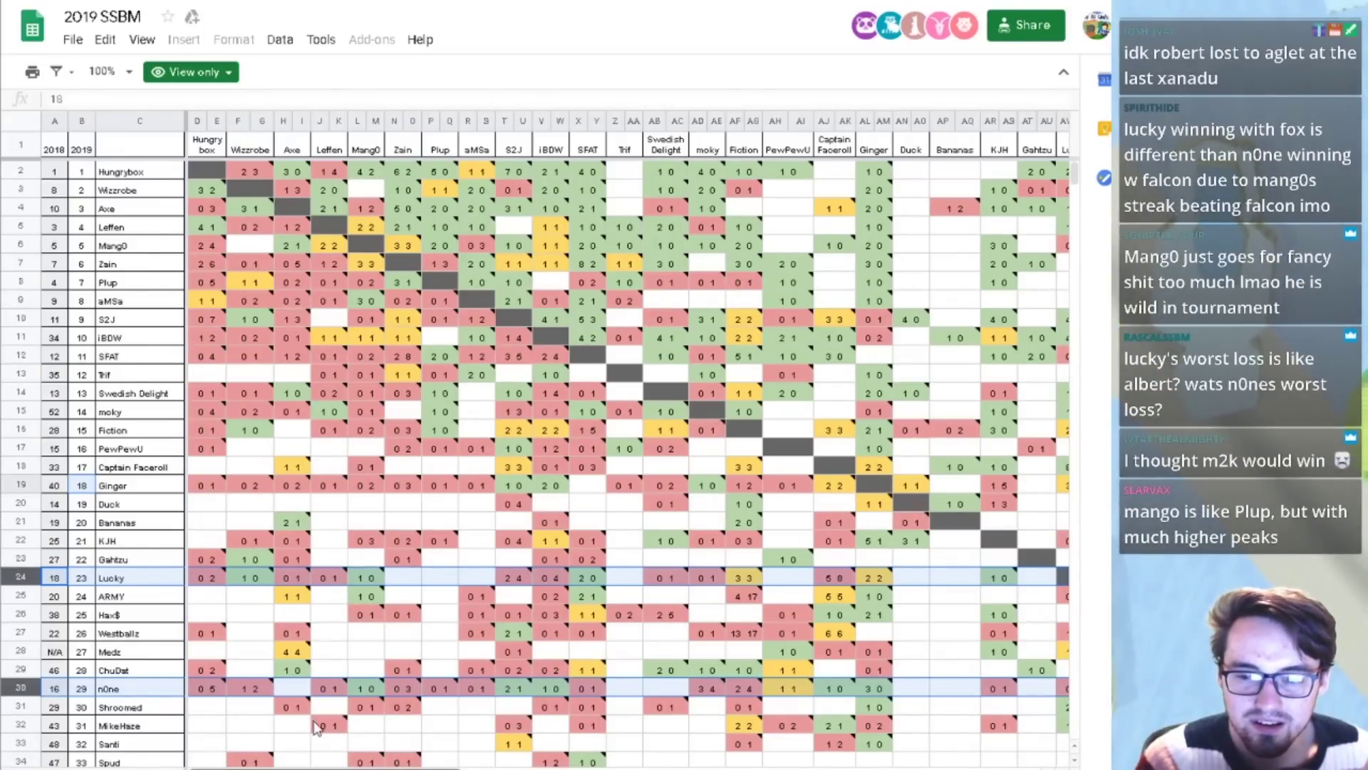
scroll(430, 711, "right", 3)
scroll(431, 712, "right", 18)
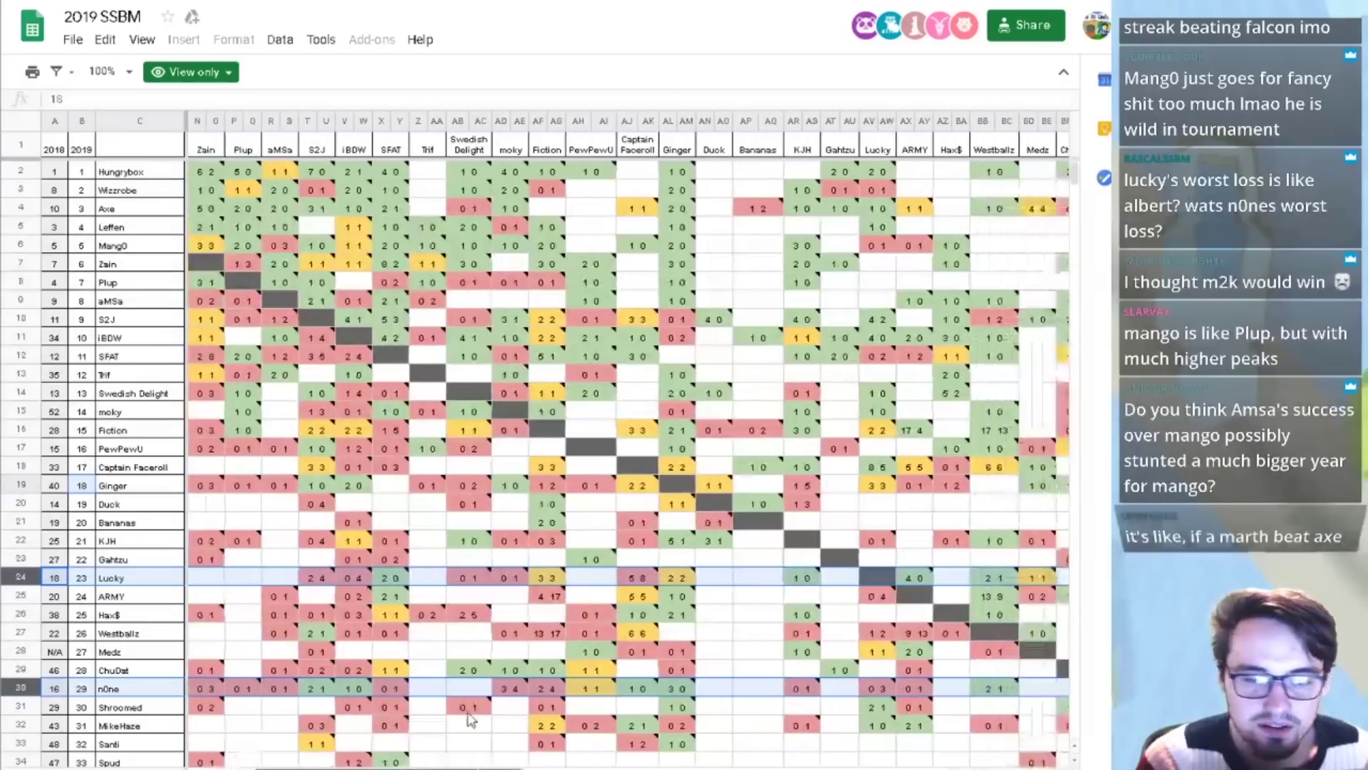
scroll(674, 744, "right", 20)
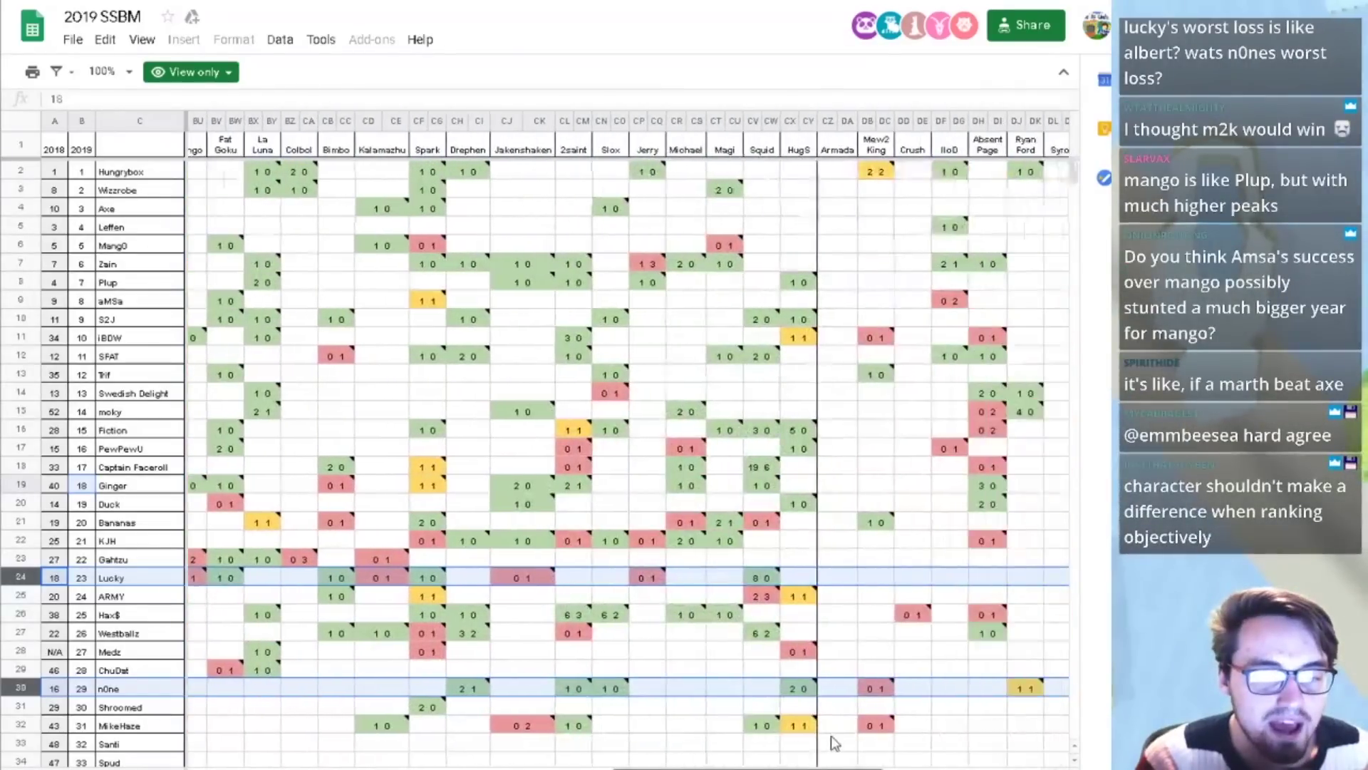
scroll(871, 732, "right", 5)
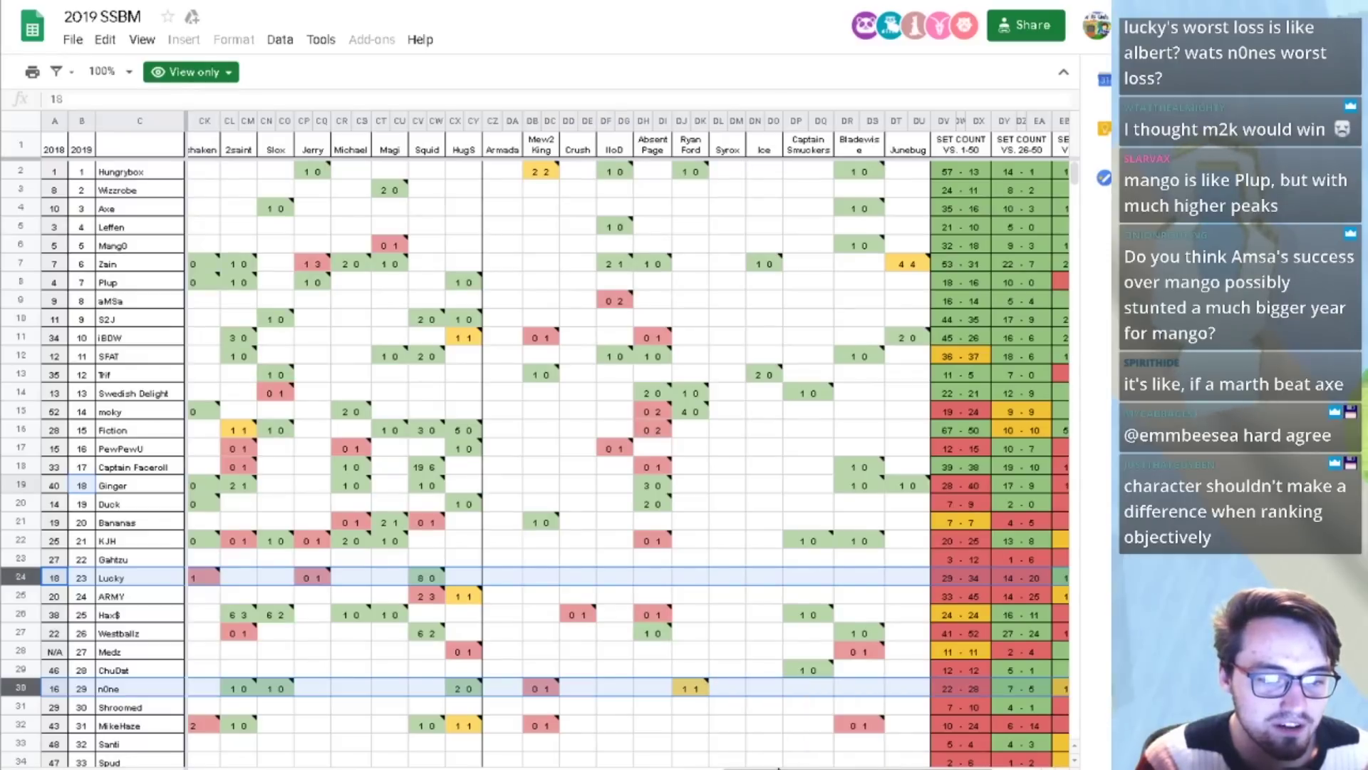
left_click_drag(778, 768, 672, 763)
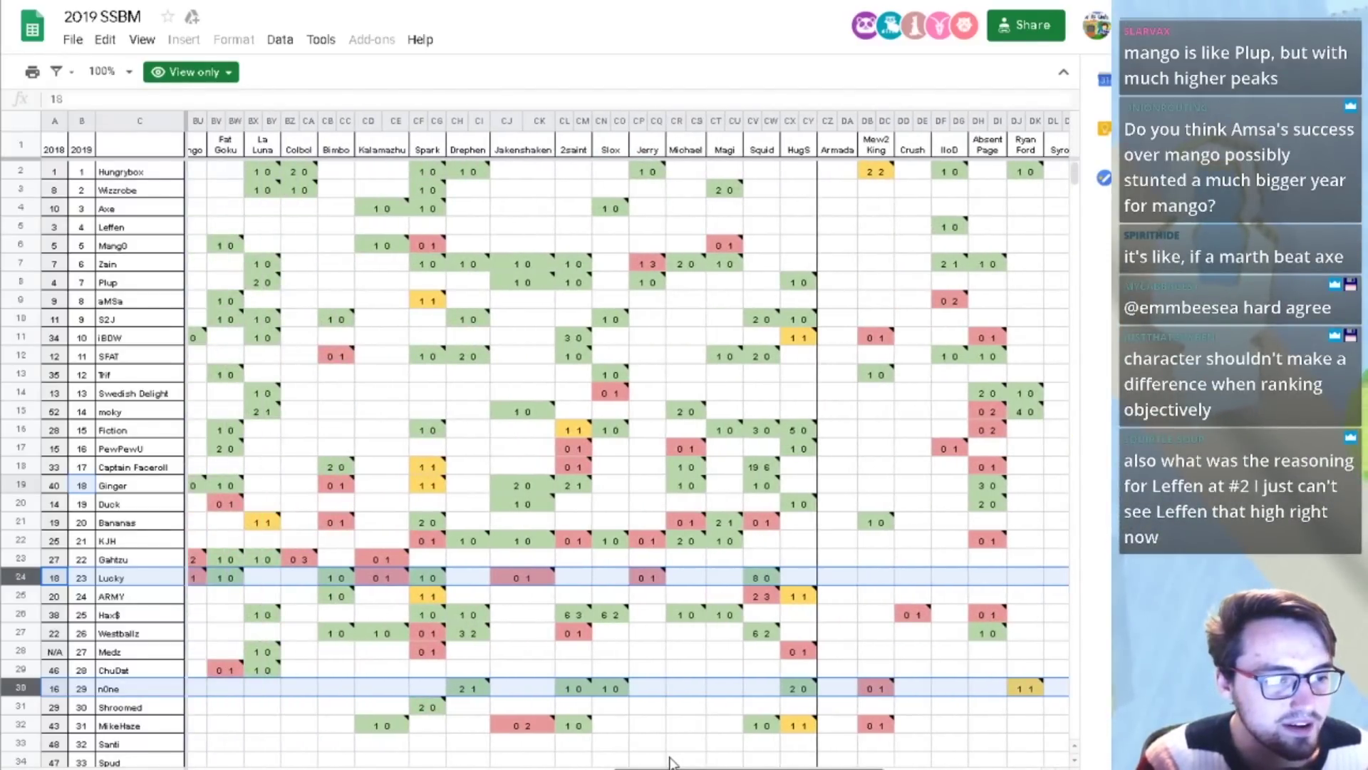
left_click_drag(670, 763, 185, 724)
- Switch to the Excel ranking and move n0ne's entry out of rank 18 to the empty cell D17
key("alt+Tab")
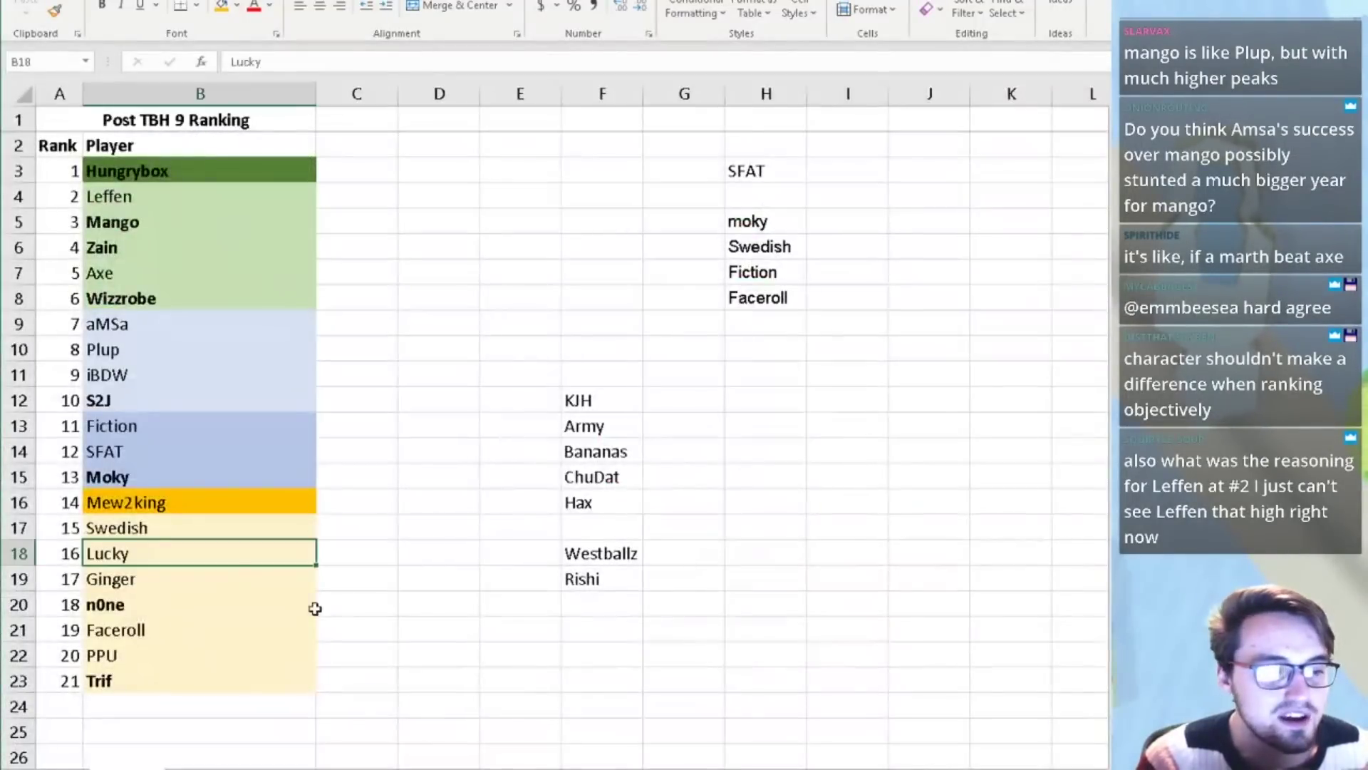
left_click(158, 527)
right_click(138, 607)
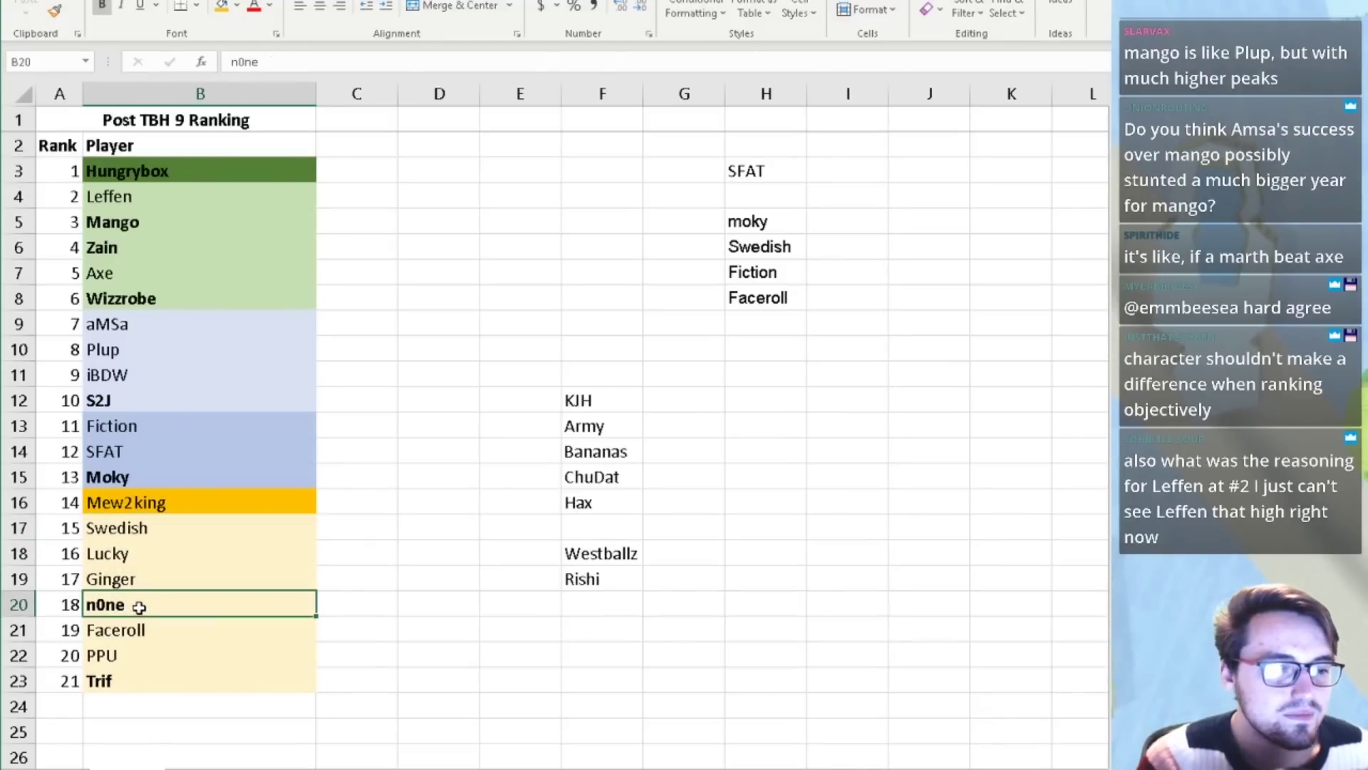
left_click(202, 131)
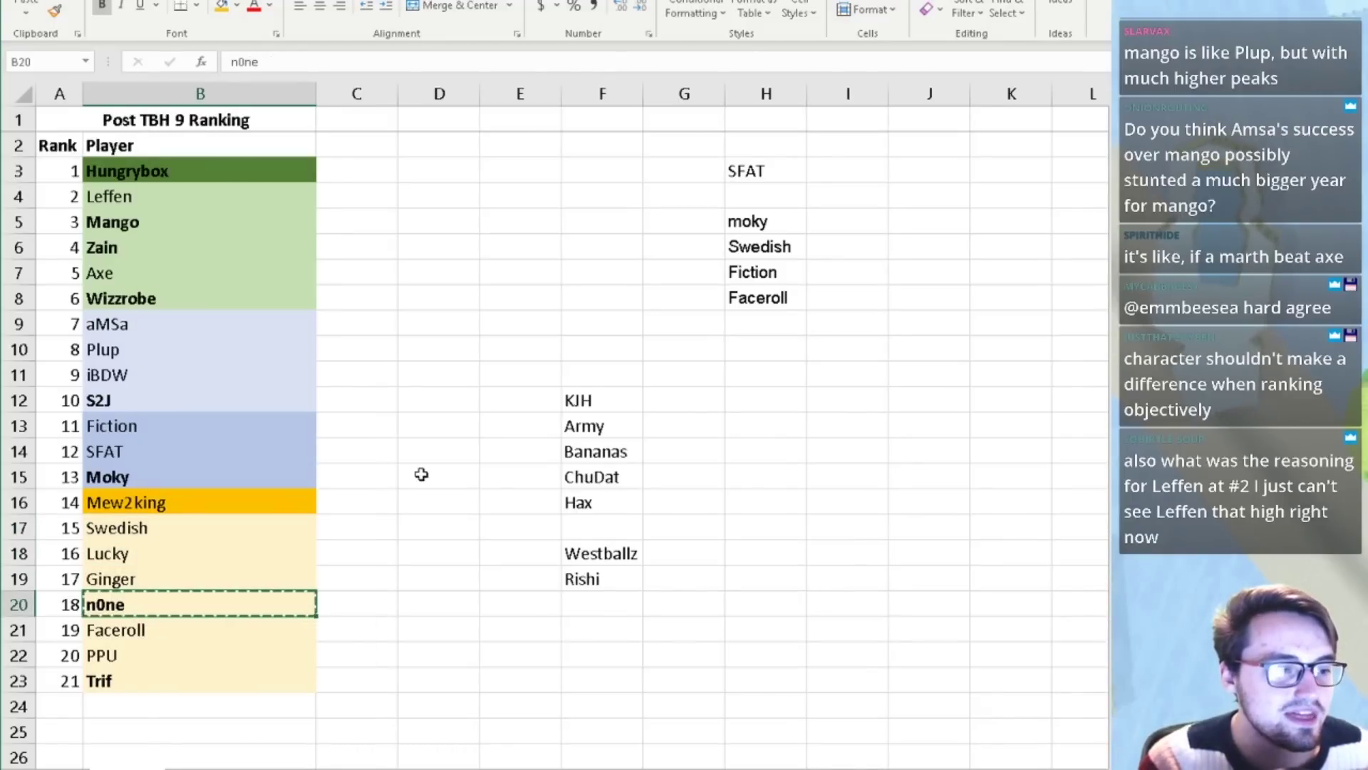
right_click(419, 530)
left_click(459, 155)
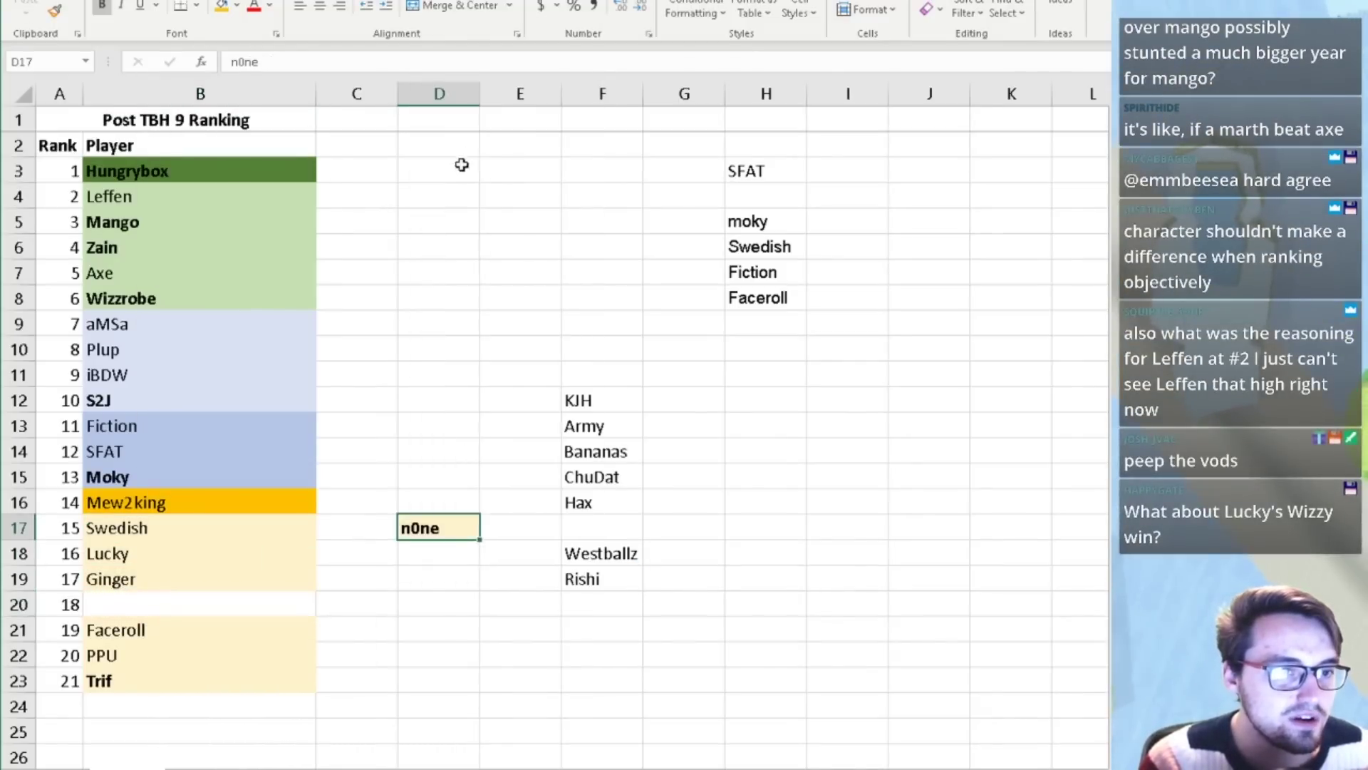
- Move Ginger's entry down from rank 17 to the vacant rank 18
left_click(152, 598)
left_click_drag(164, 553, 157, 569)
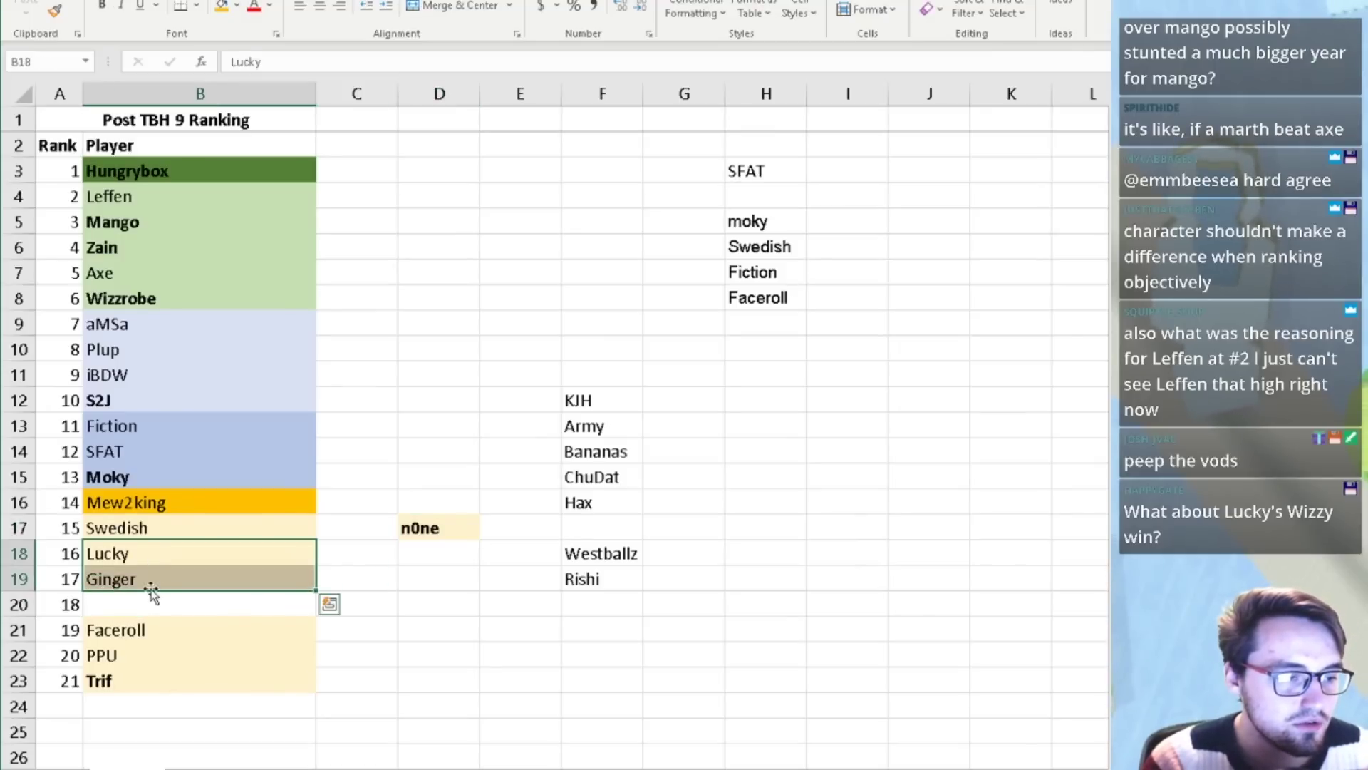
left_click(159, 575)
right_click(161, 577)
left_click(300, 110)
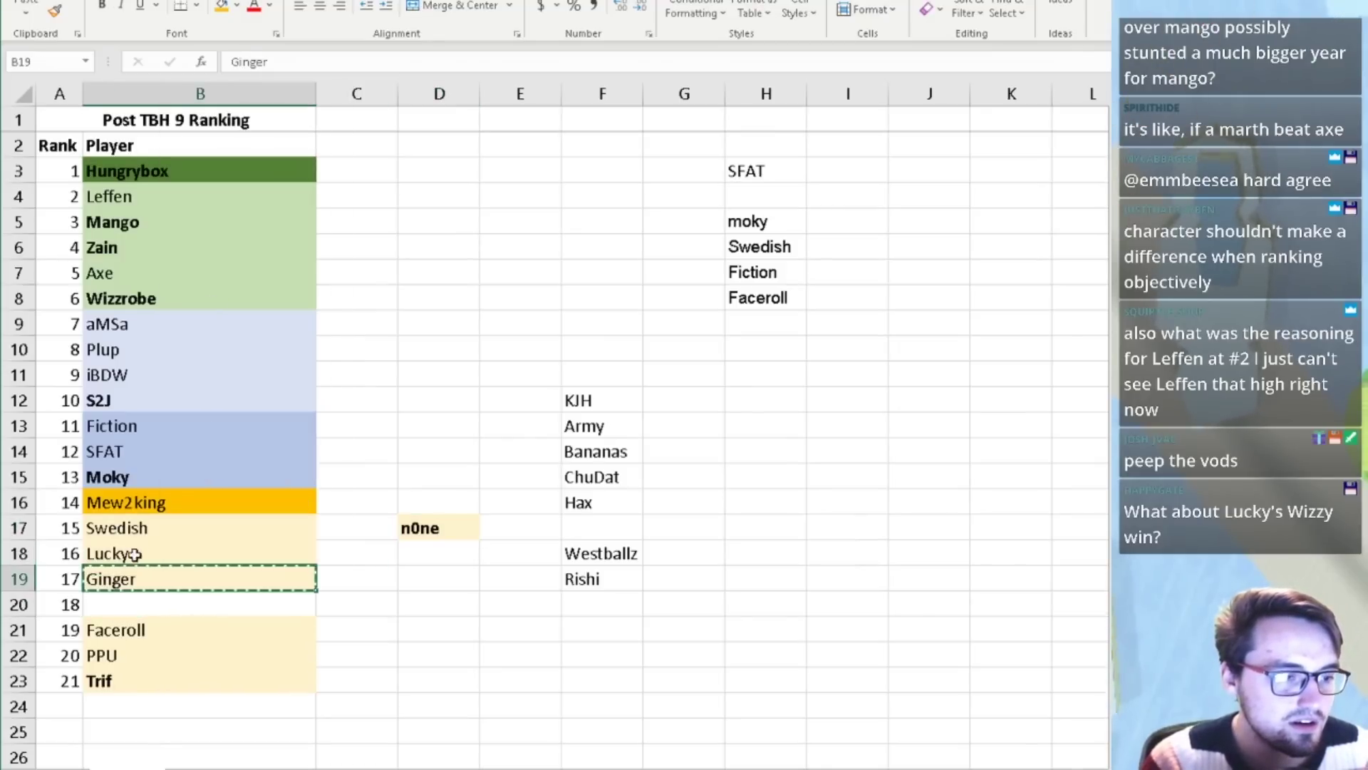
left_click(146, 606)
right_click(148, 608)
left_click(193, 239)
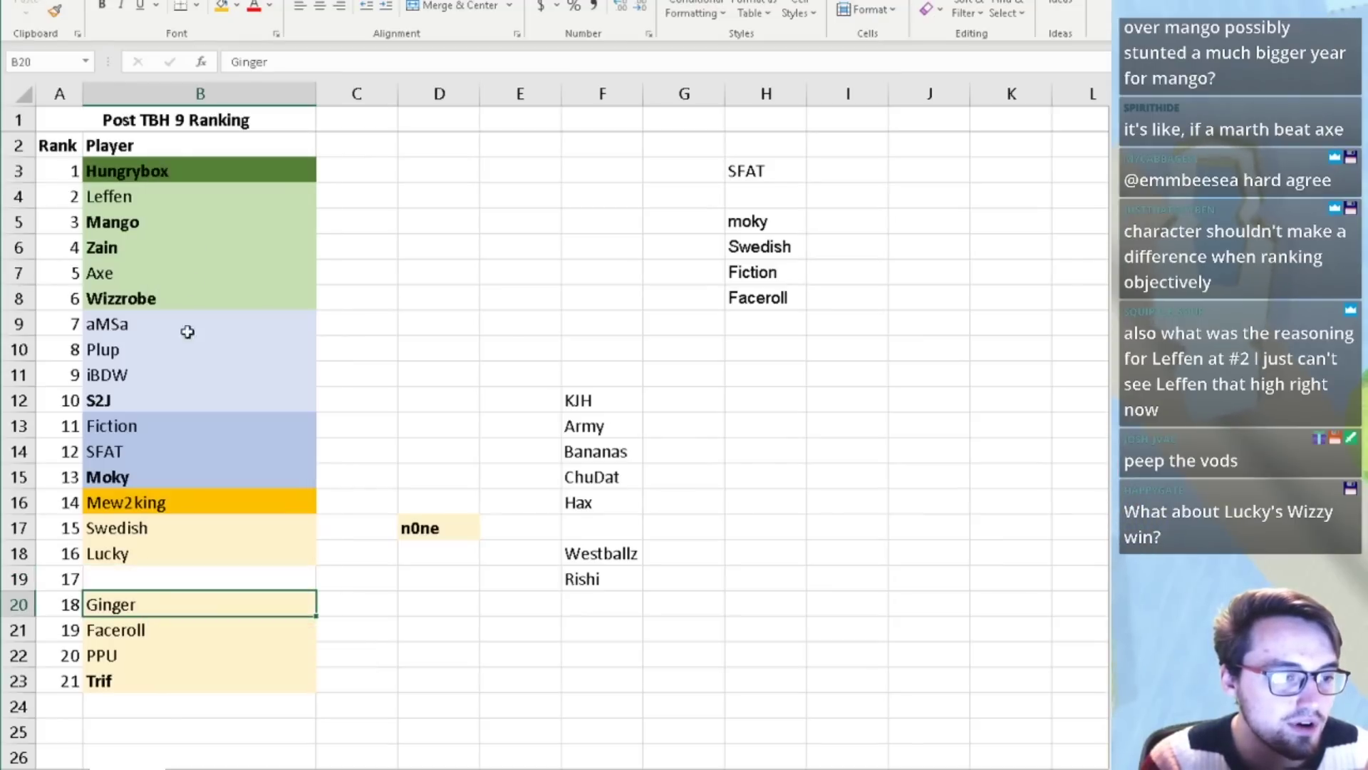
- Move Swedish from rank 15 to the vacant rank 17, below Lucky
left_click(162, 533)
right_click(163, 536)
left_click(206, 55)
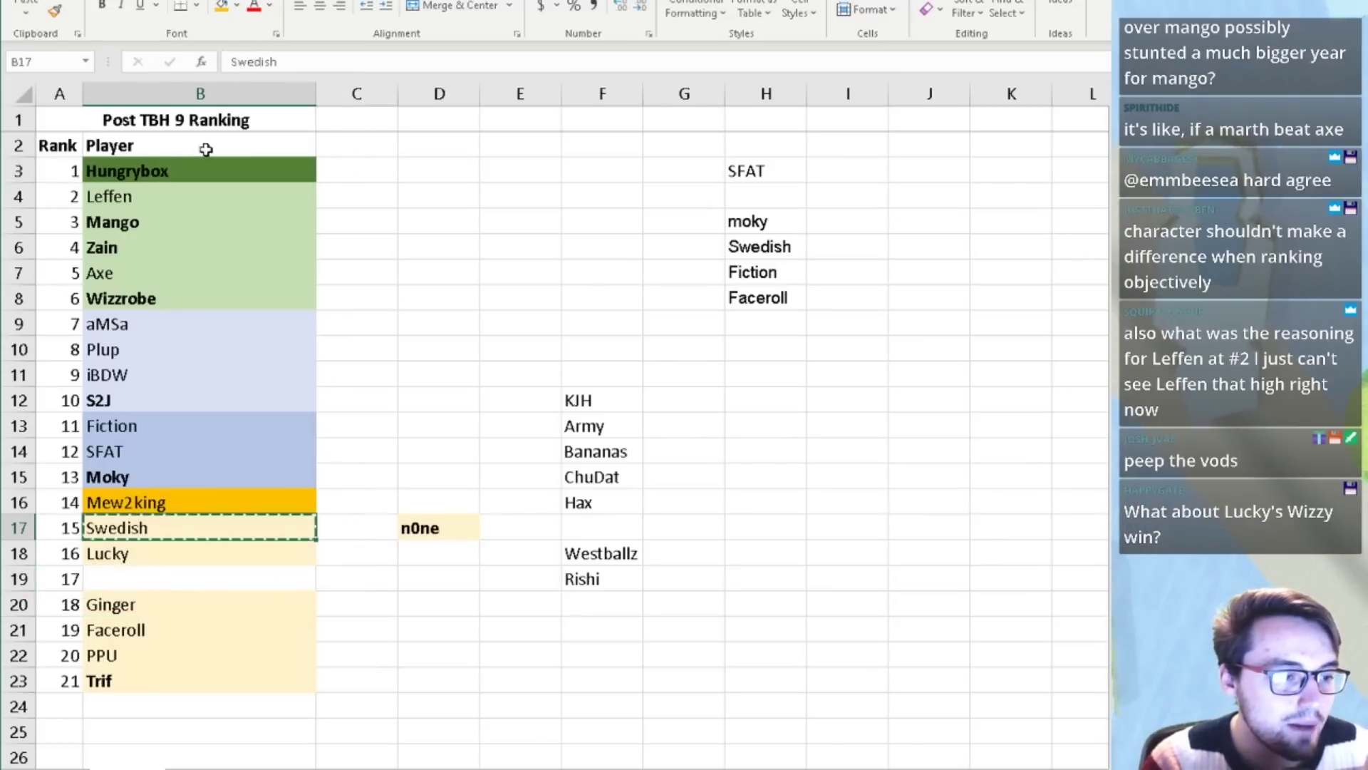
left_click(145, 577)
right_click(146, 577)
left_click(191, 204)
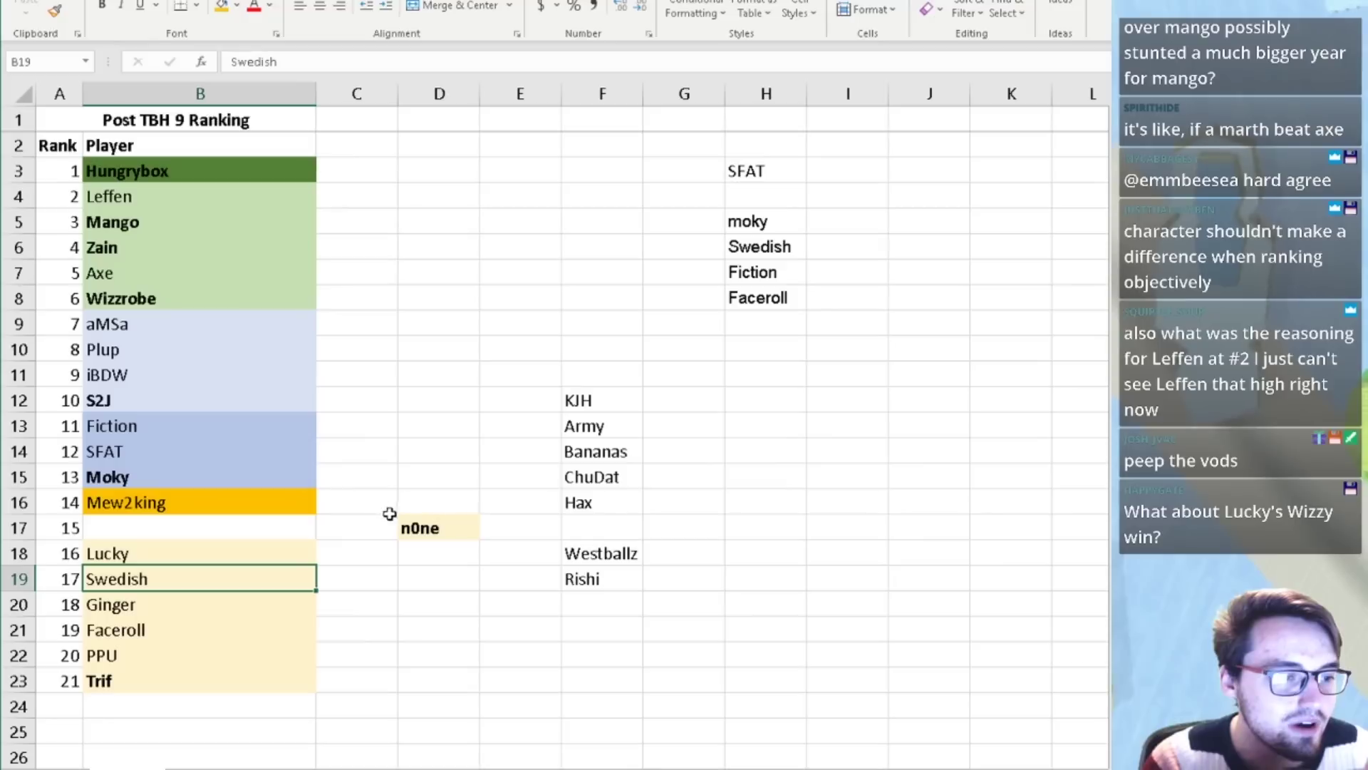
- Move n0ne's entry from cell D17 into the vacant rank 15, directly below Mew2king
left_click(421, 528)
right_click(420, 528)
left_click(528, 74)
left_click(228, 524)
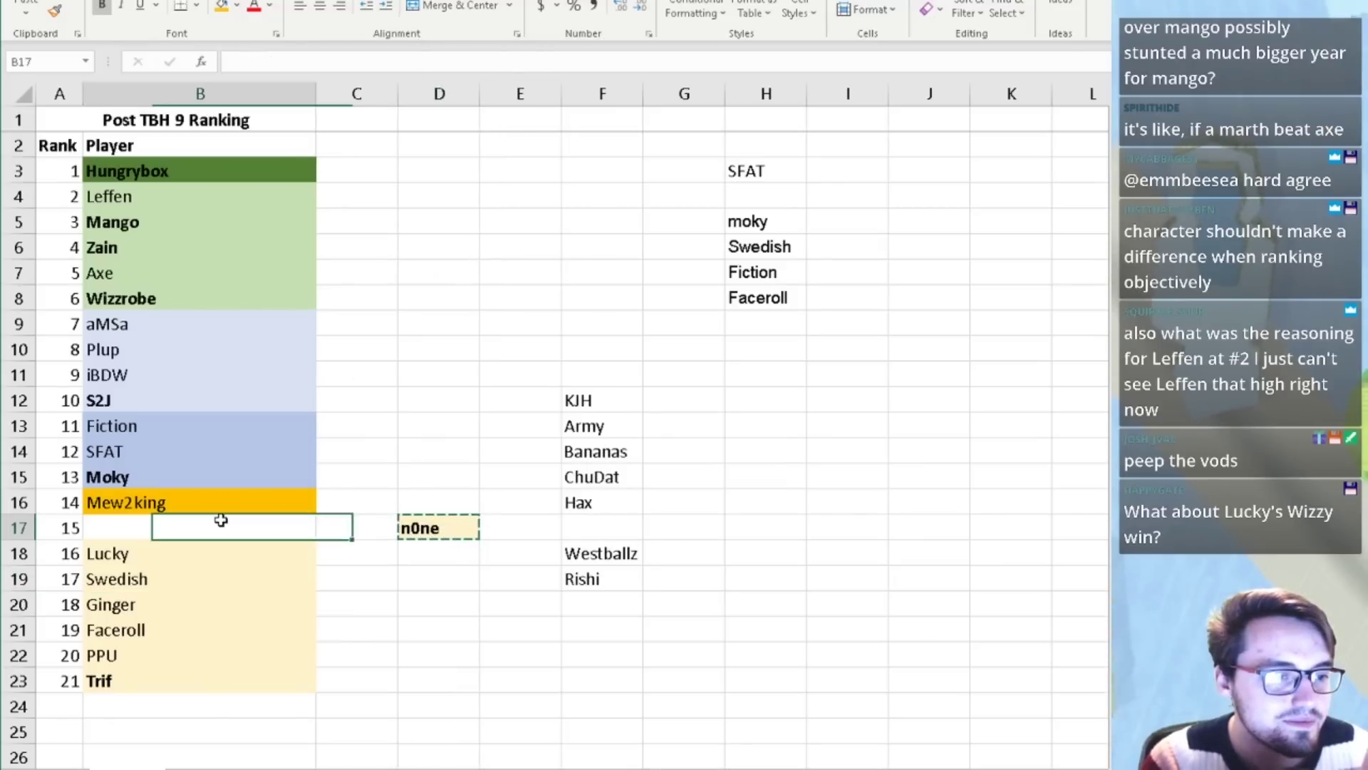
right_click(228, 526)
left_click(263, 144)
left_click(465, 404)
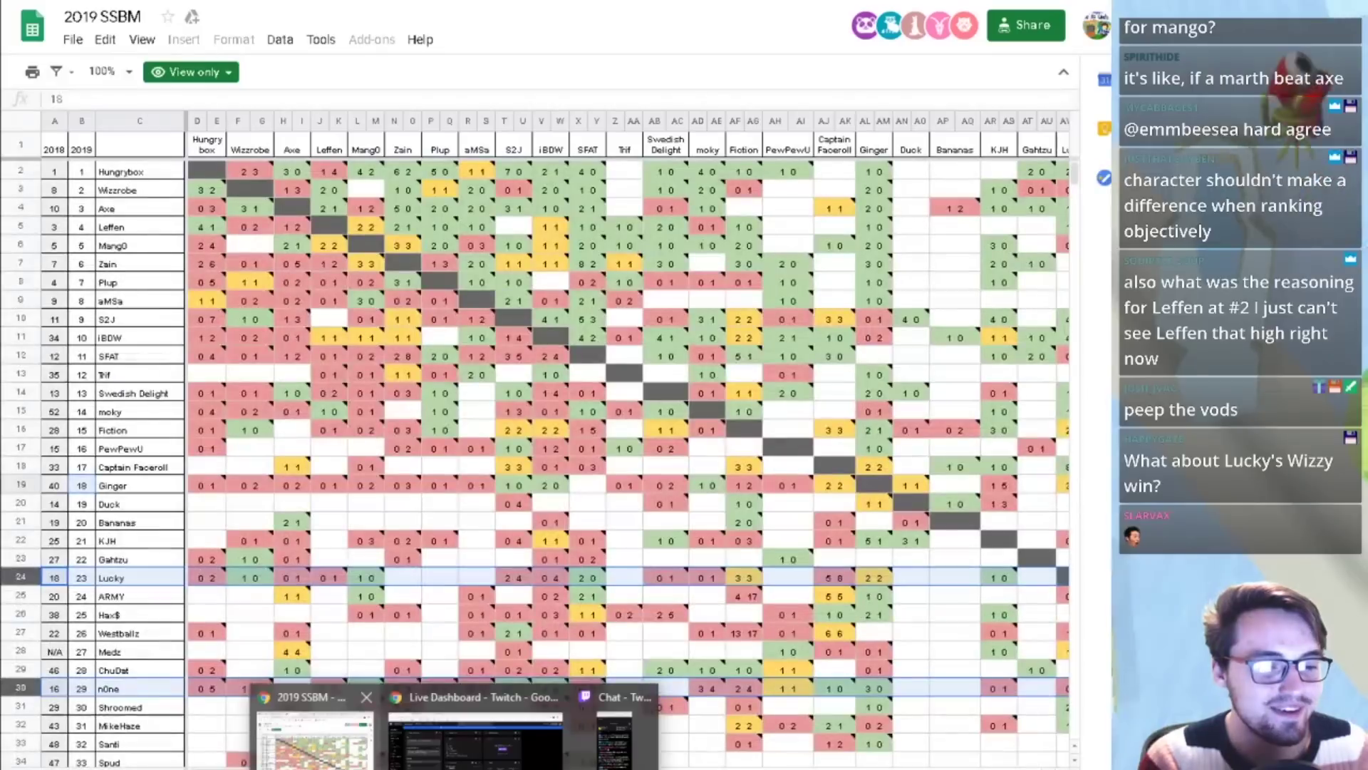
- Check n0ne's set notes against Wizzrobe in the 2019 SSBM sheet, and return to Excel to review aMSa's and Plup's placements
left_click(317, 738)
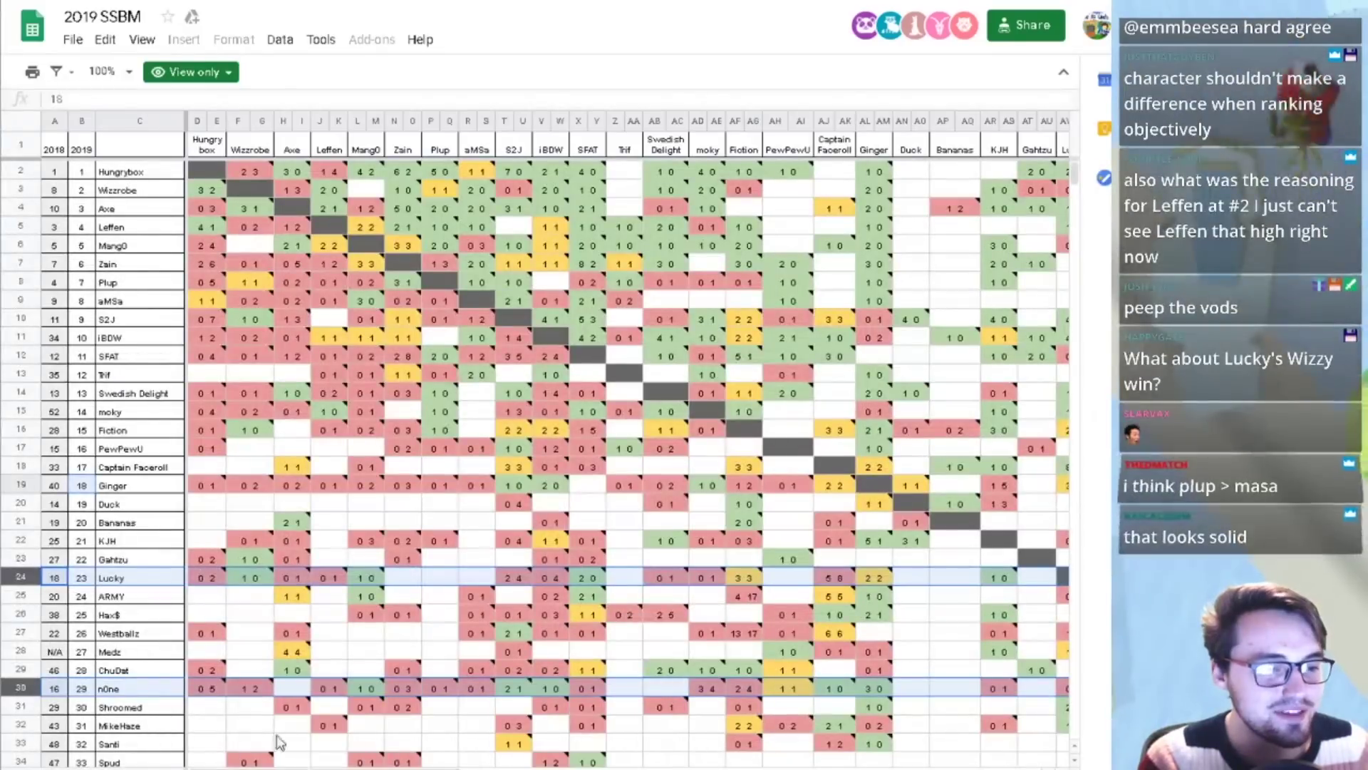
mouse_move(270, 692)
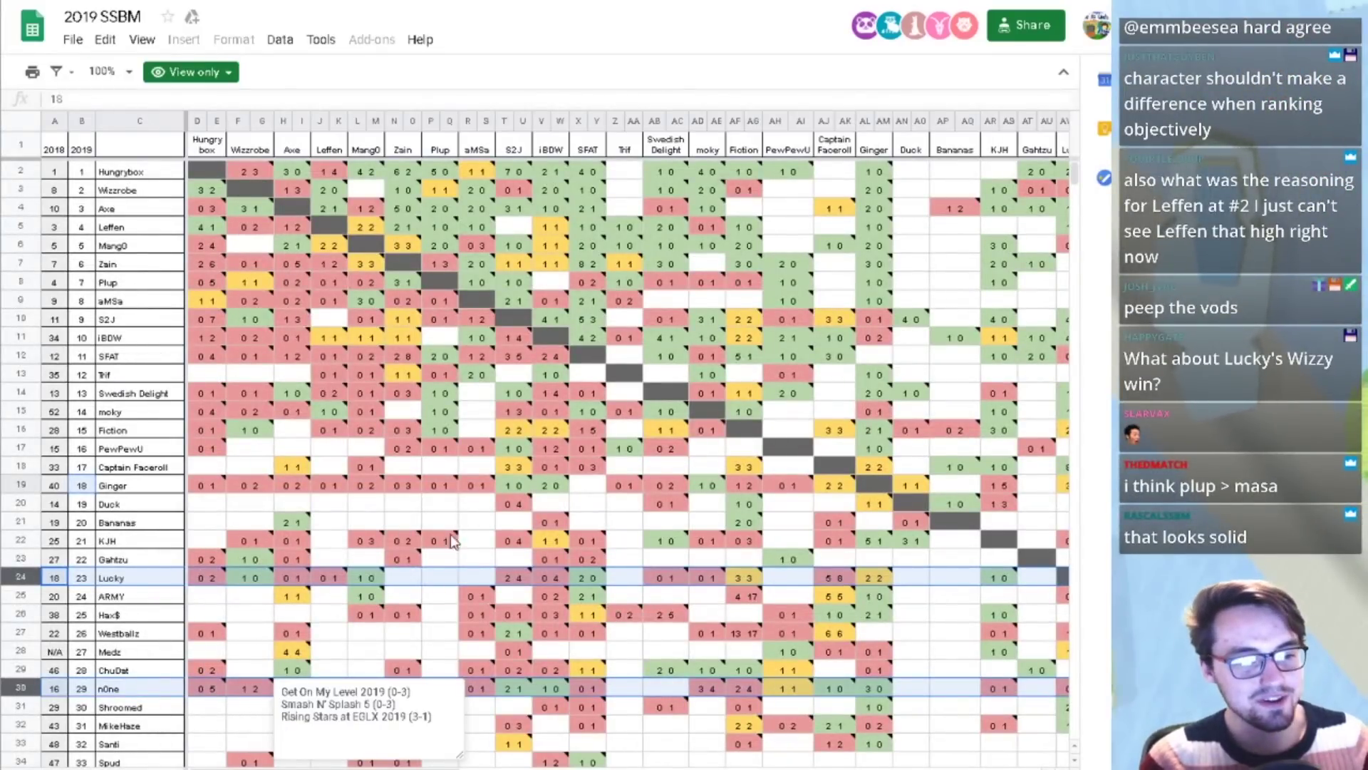
mouse_move(590, 450)
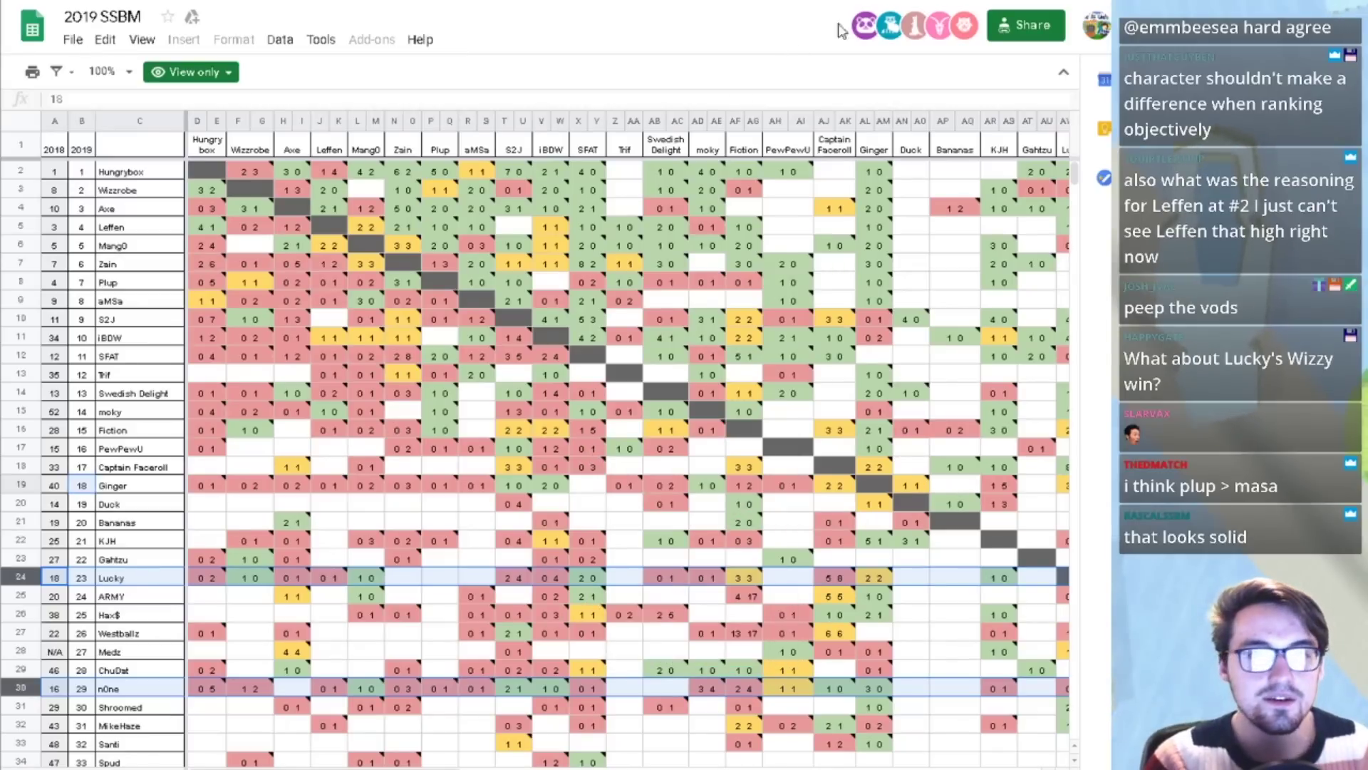
key("alt+Tab")
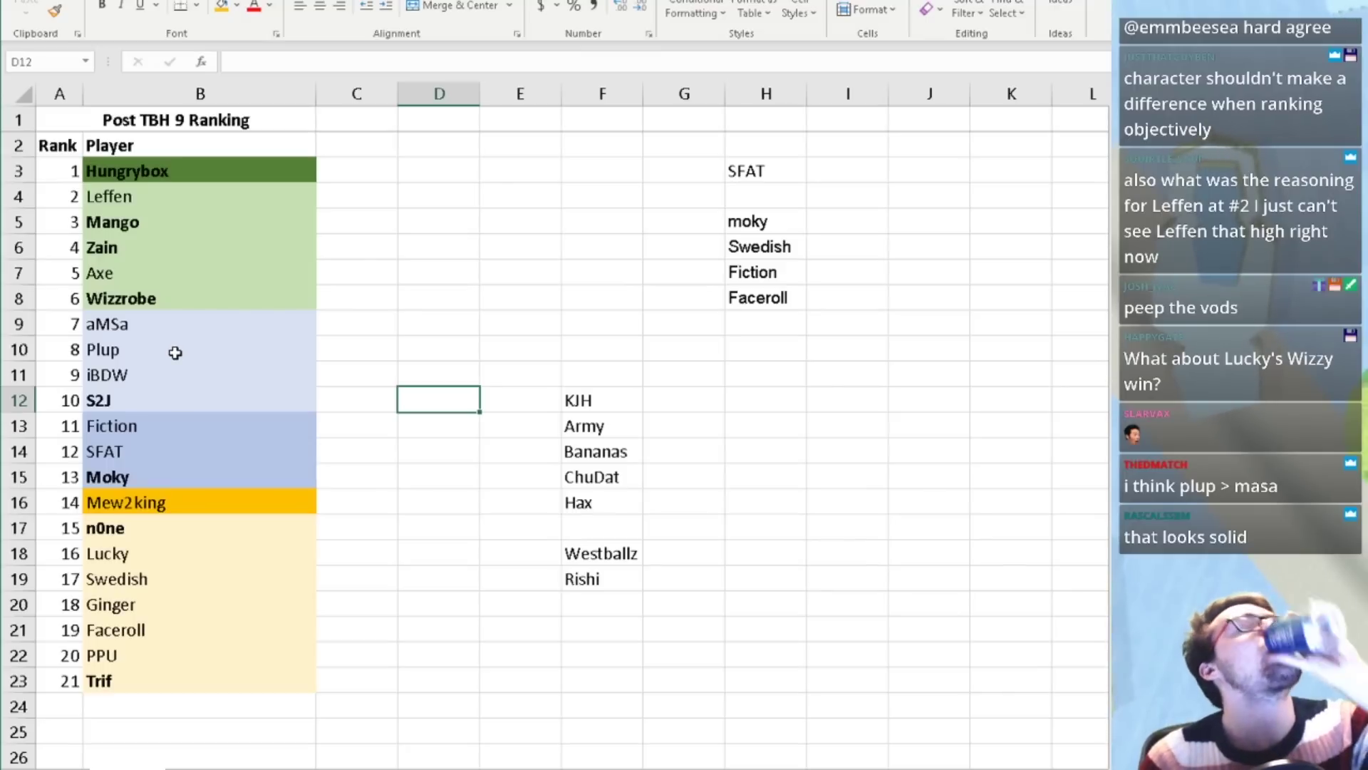
left_click_drag(176, 353, 174, 327)
left_click(177, 324)
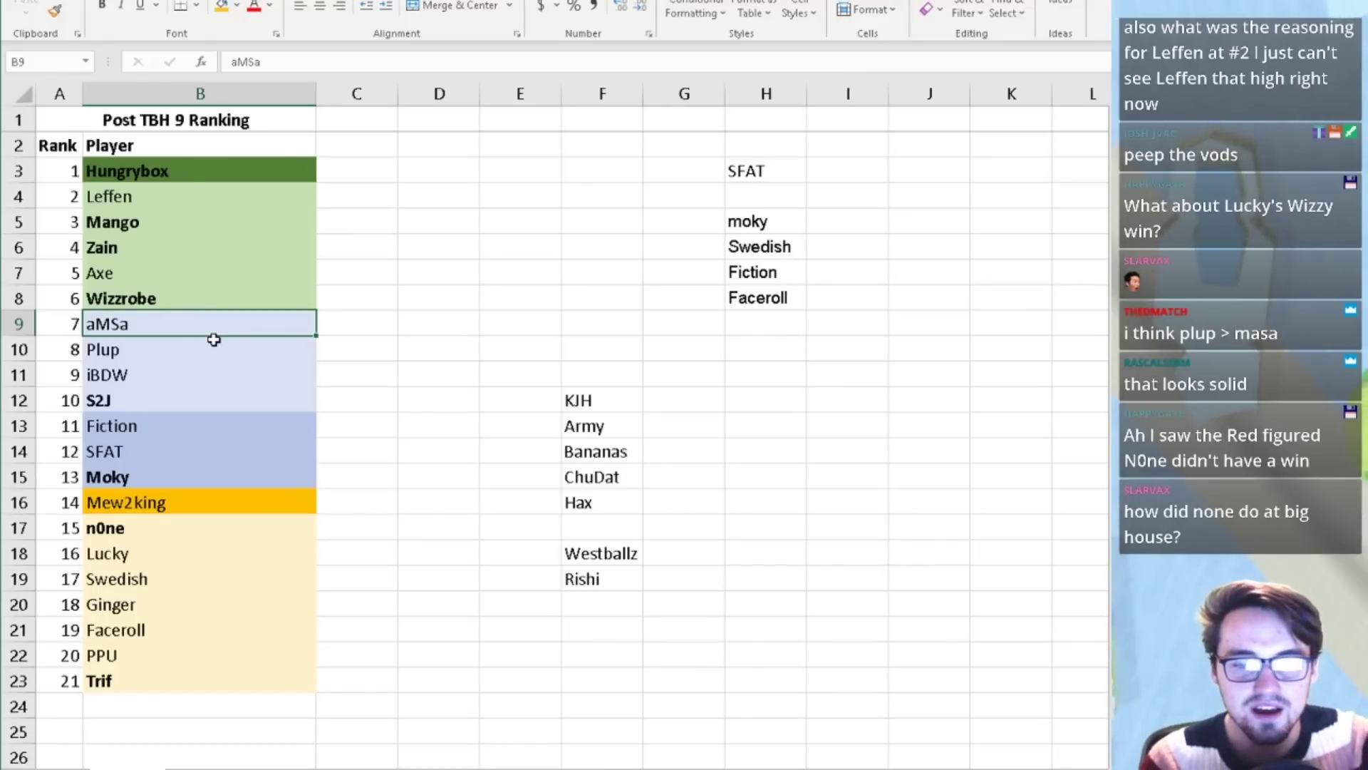
- Switch to The Big House 9 Melee Singles page in the browser and look through the Top 12 standings for n0ne
left_click(324, 769)
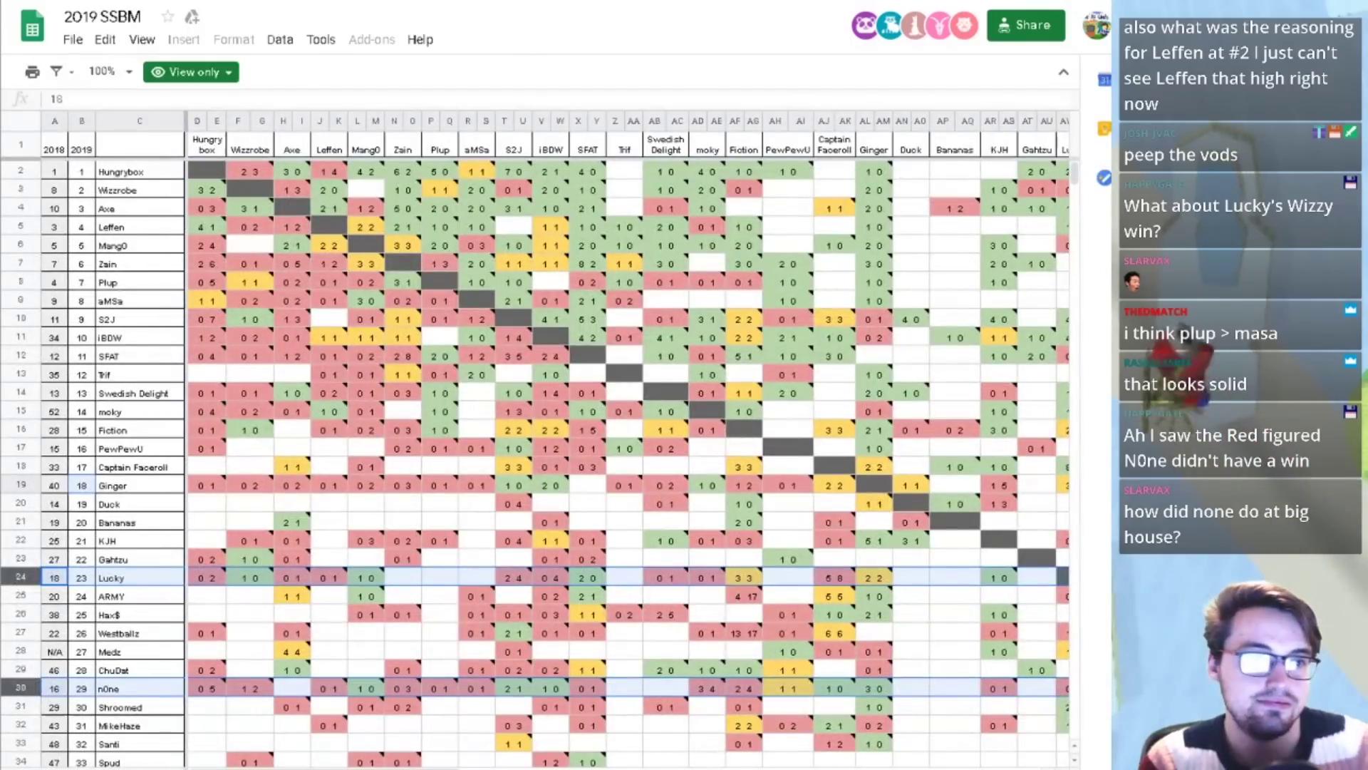
left_click(318, 741)
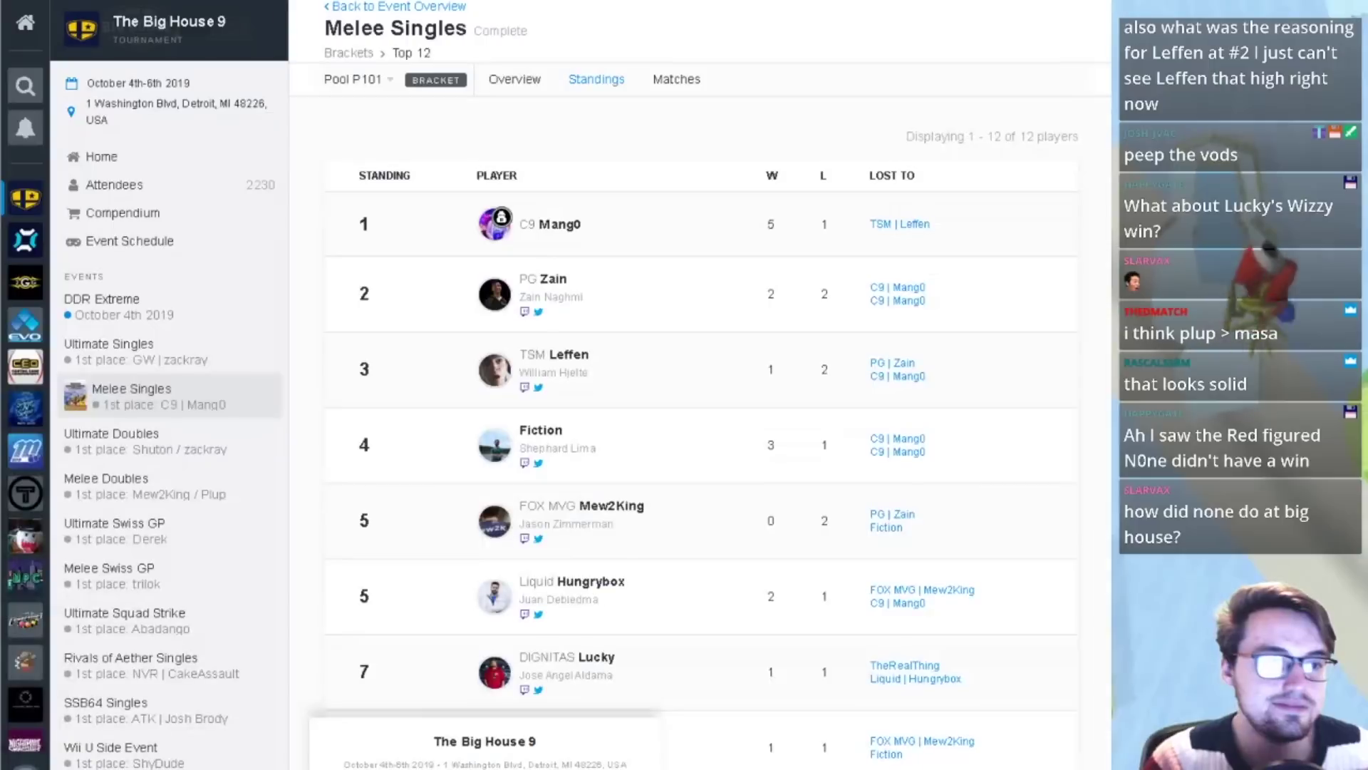
scroll(785, 425, "down", 7)
scroll(784, 425, "up", 7)
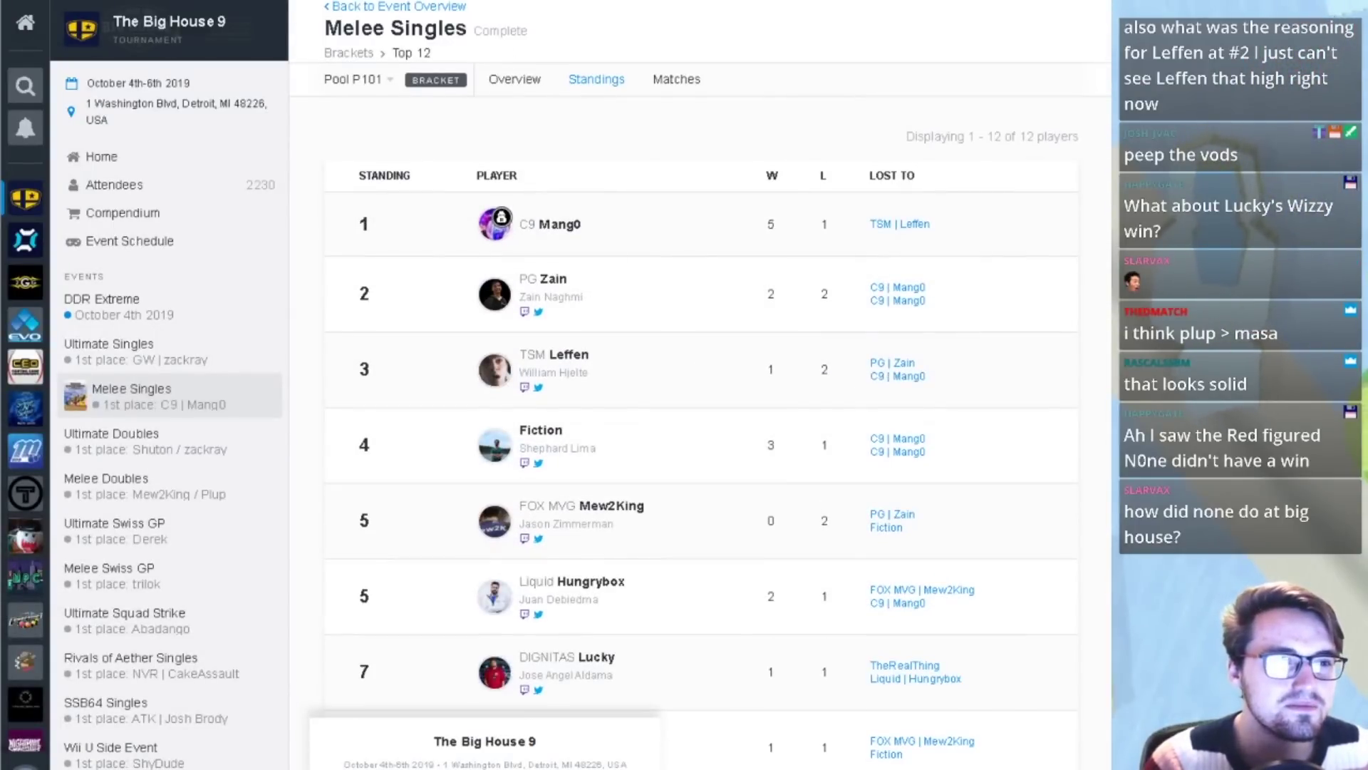
scroll(519, 399, "down", 7)
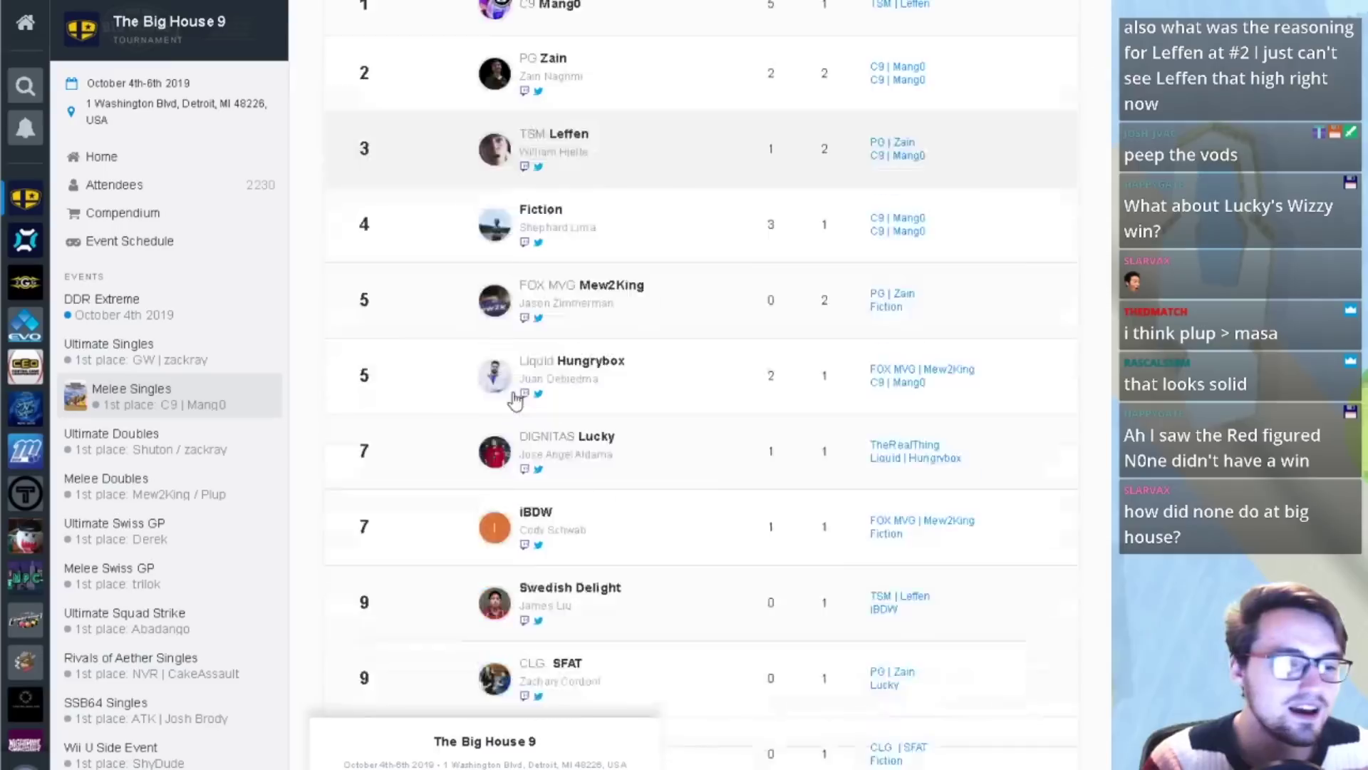
- Open the full Melee Singles standings for The Big House 9 and search them for n0ne
scroll(770, 630, "up", 7)
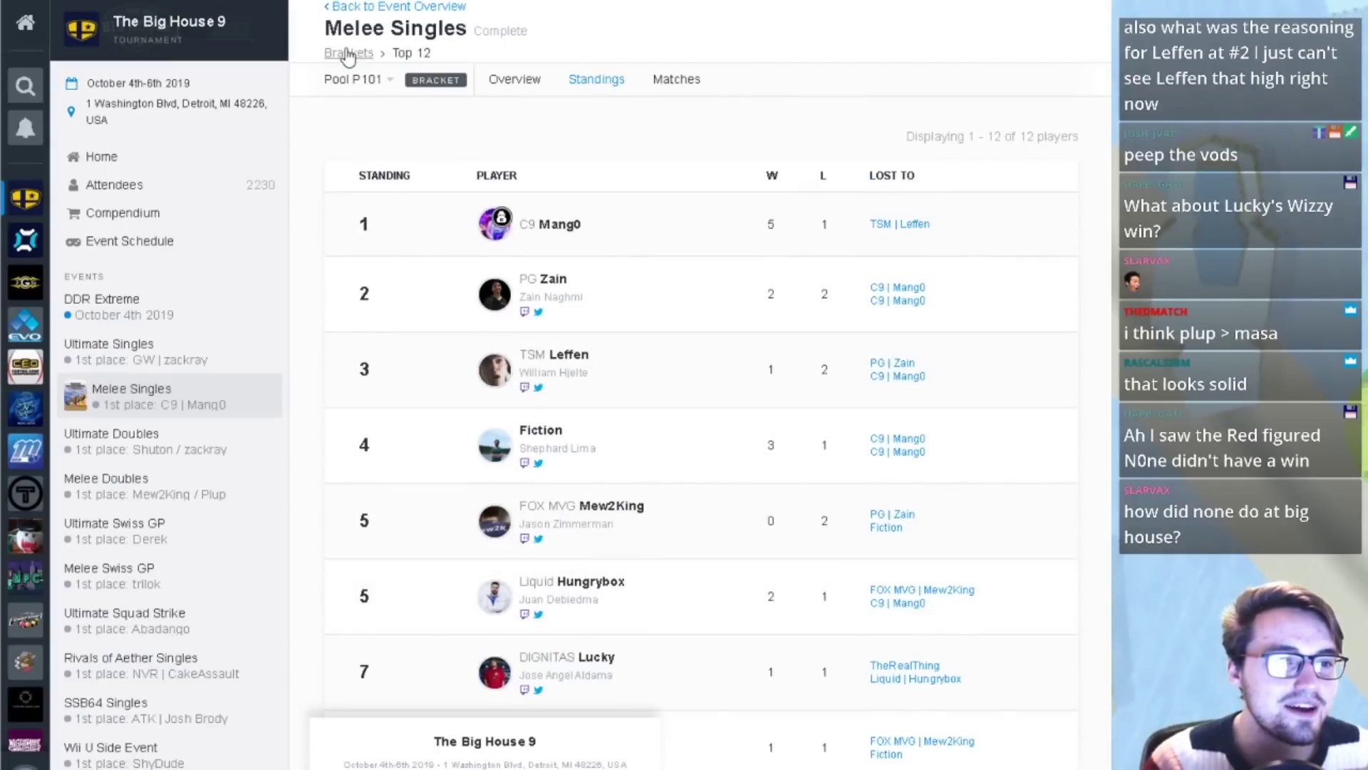
left_click(387, 10)
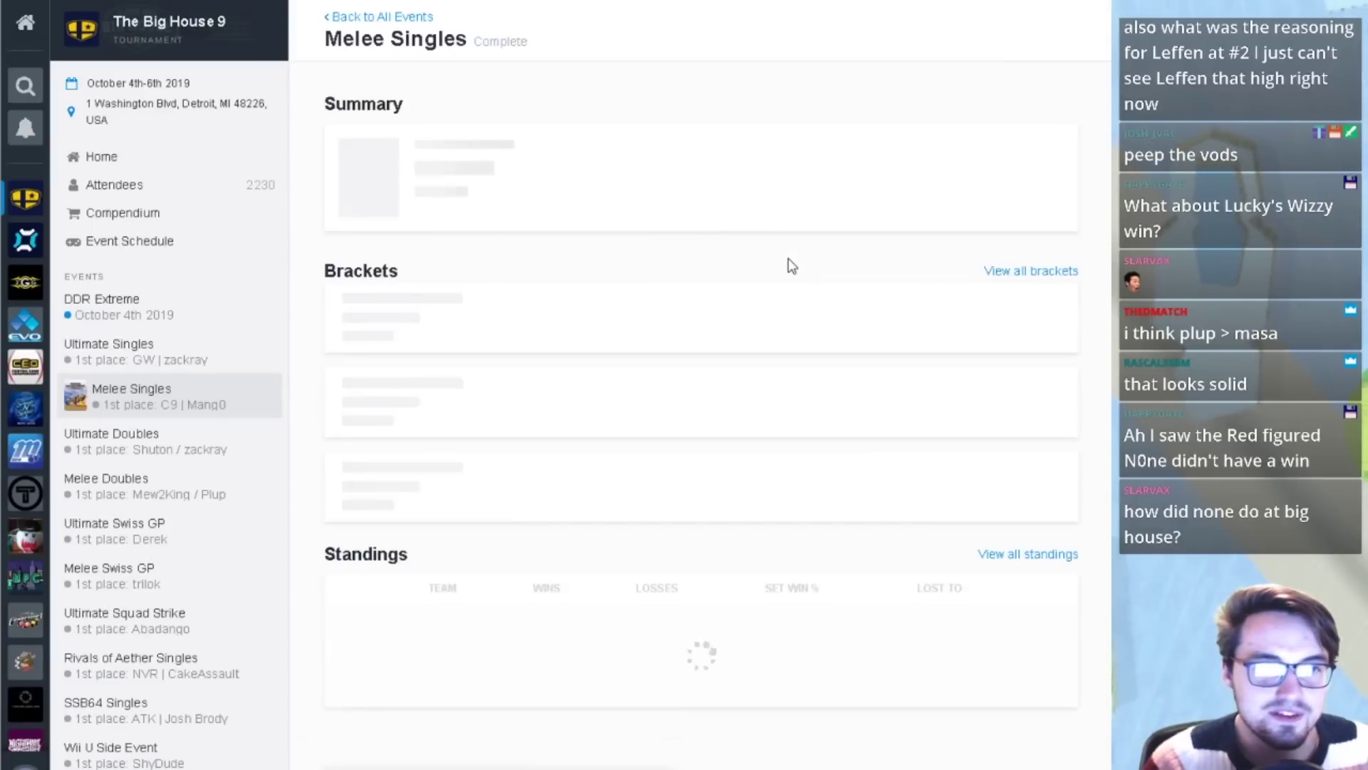
scroll(727, 305, "down", 10)
scroll(753, 339, "up", 10)
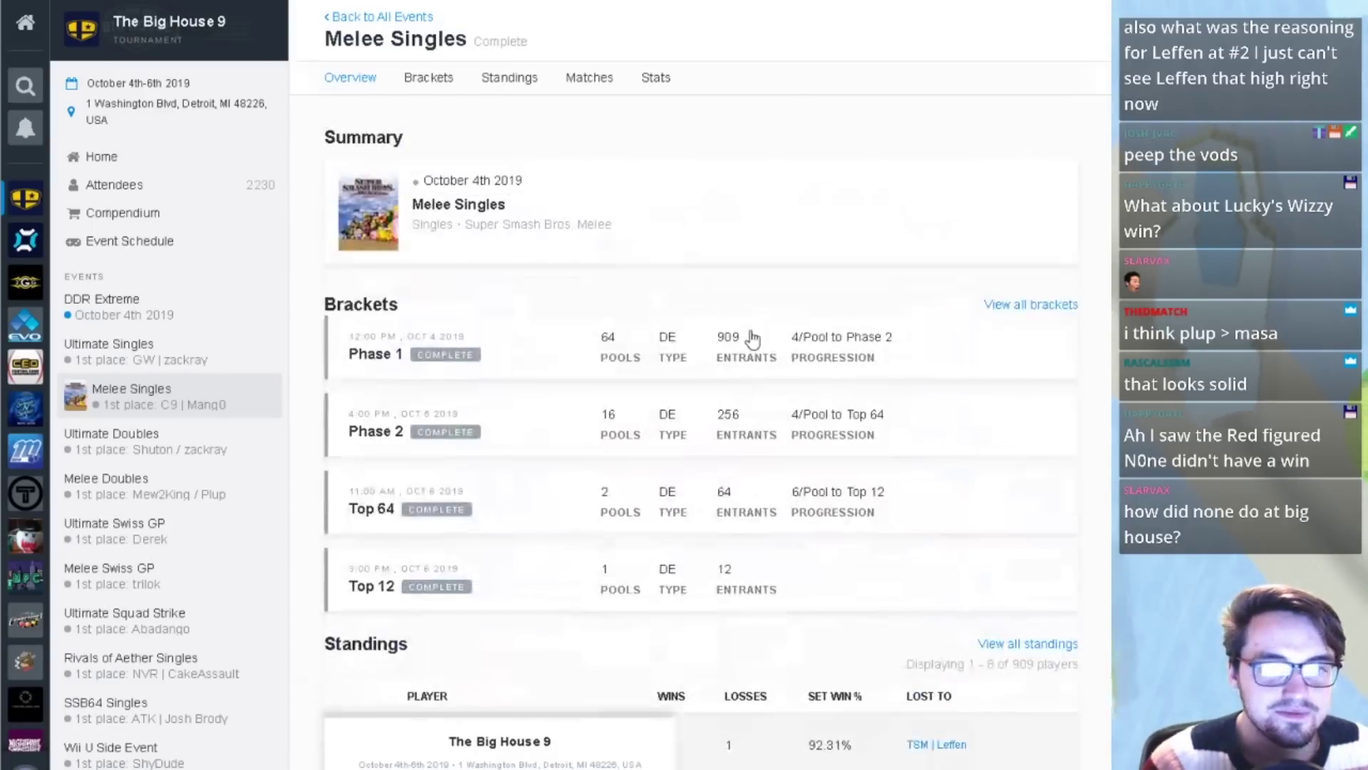
scroll(1030, 499, "down", 4)
left_click(1044, 385)
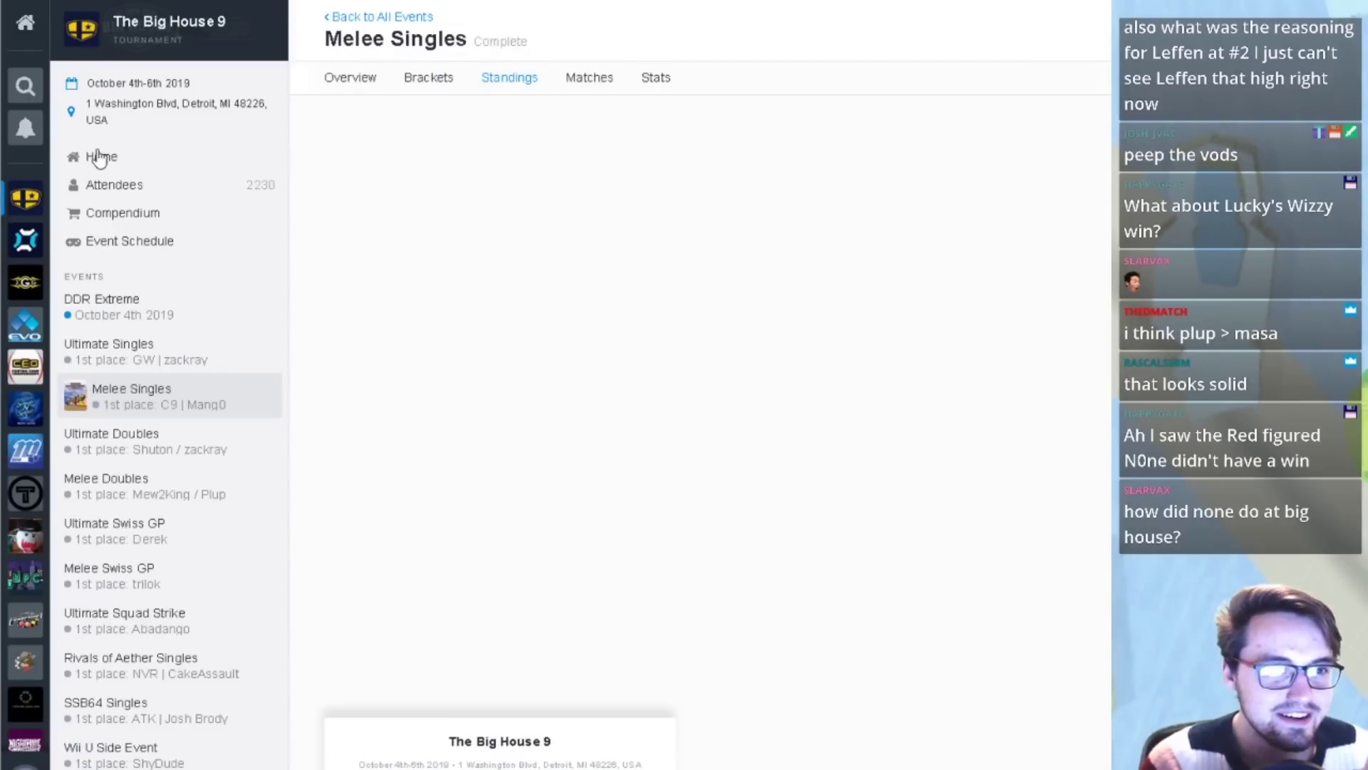
left_click(489, 169)
type("n0ne")
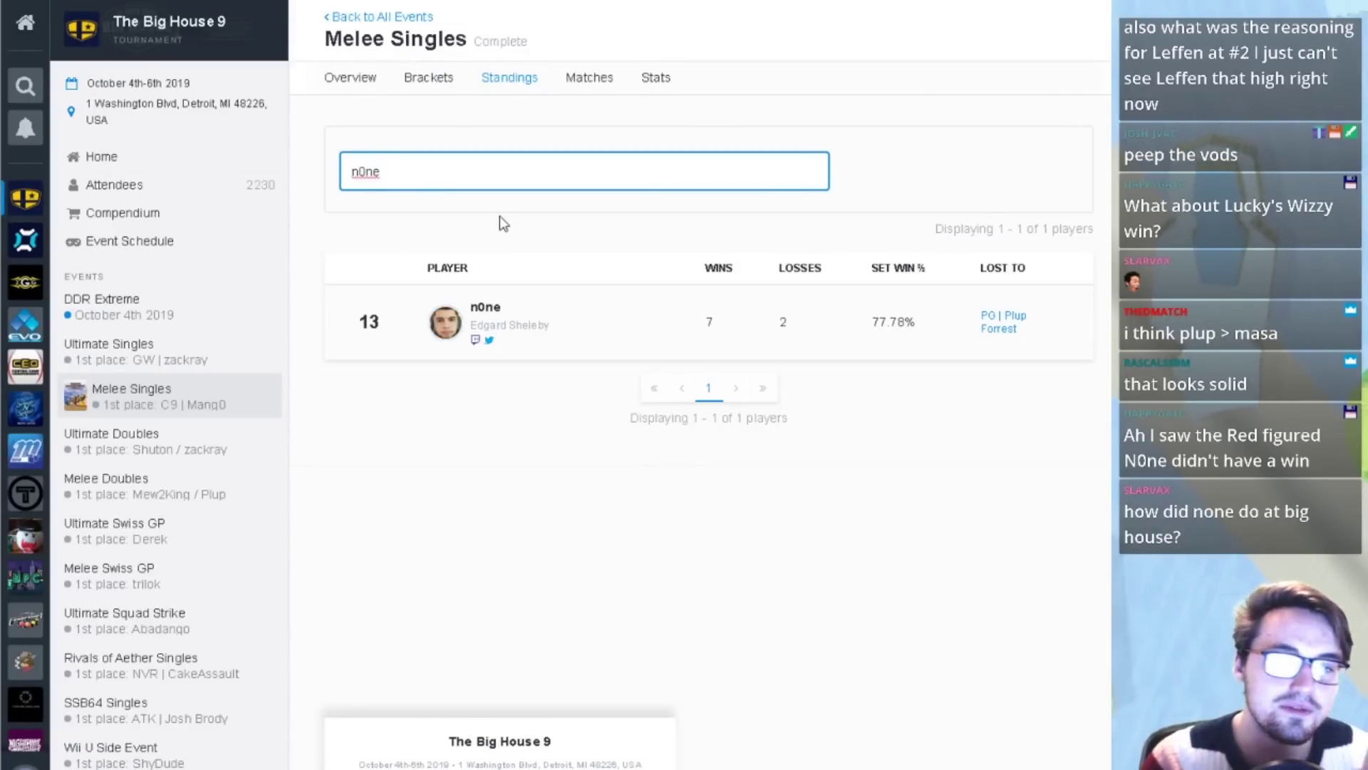
- Open n0ne's player details and review his Big House 9 match results and recent placements
left_click(580, 314)
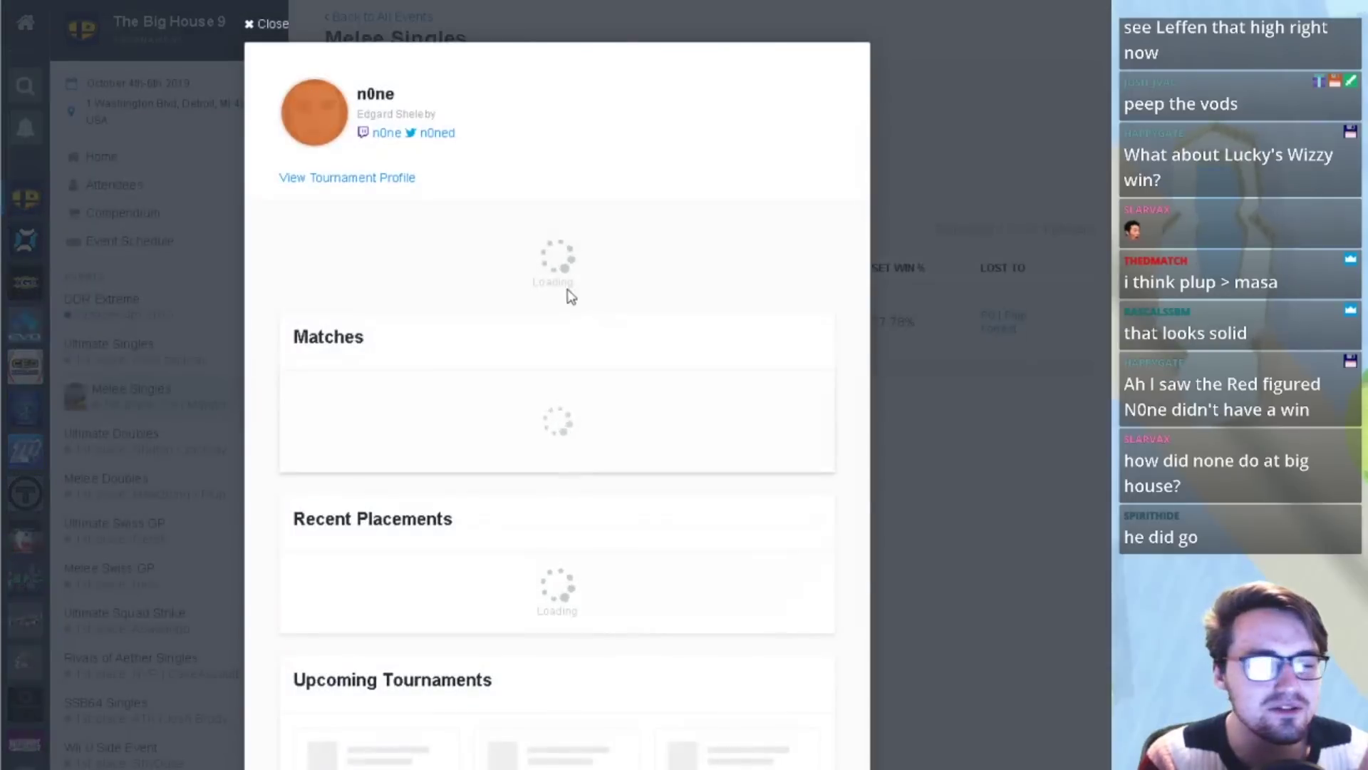
scroll(571, 296, "down", 5)
scroll(570, 294, "down", 10)
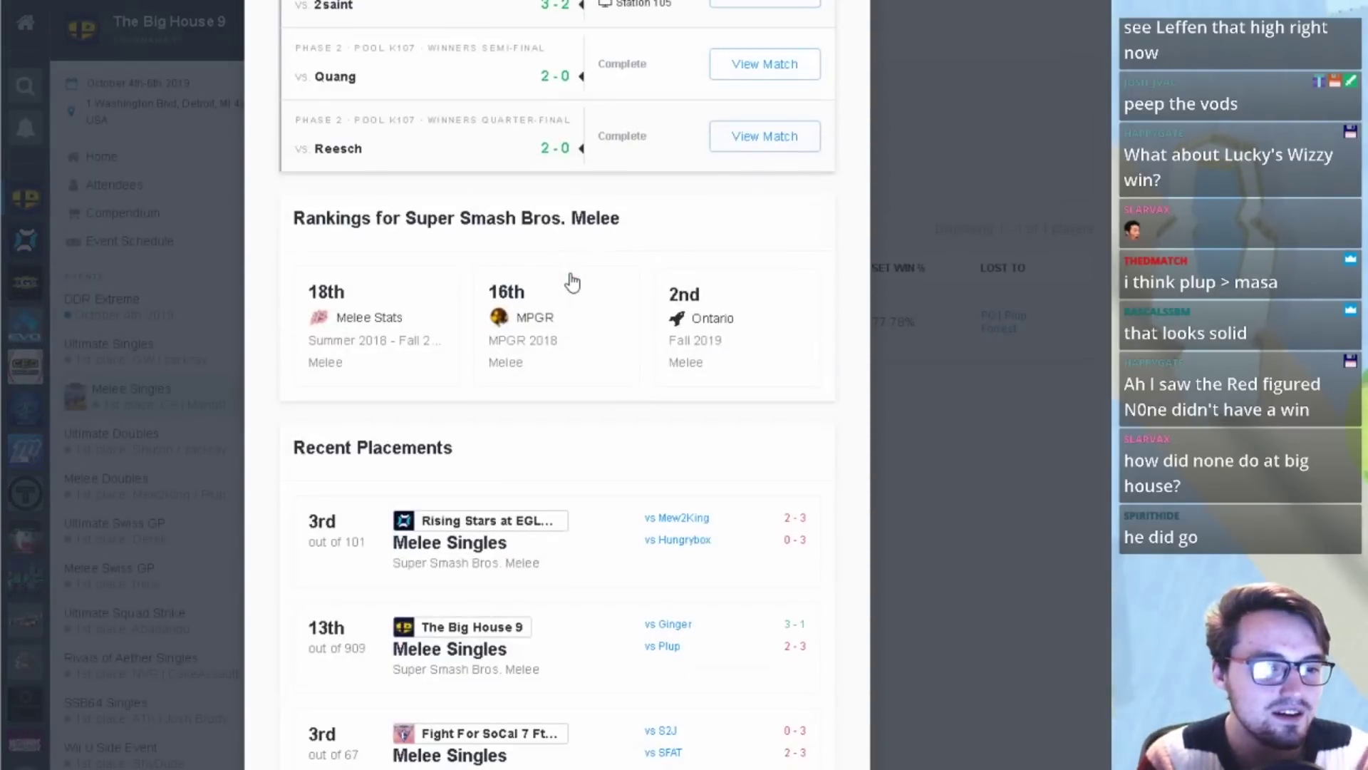
key("alt+Tab")
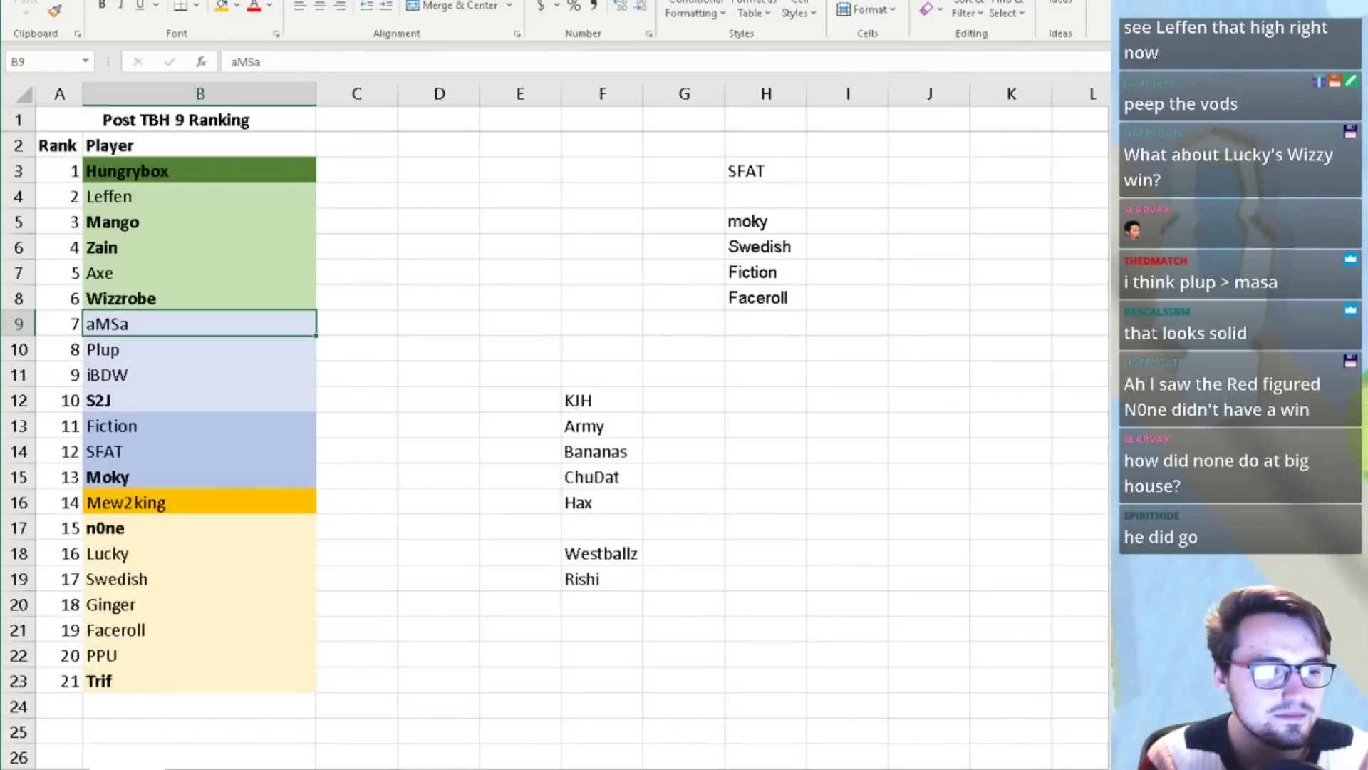
key("alt+Tab")
scroll(528, 357, "down", 3)
scroll(528, 357, "up", 10)
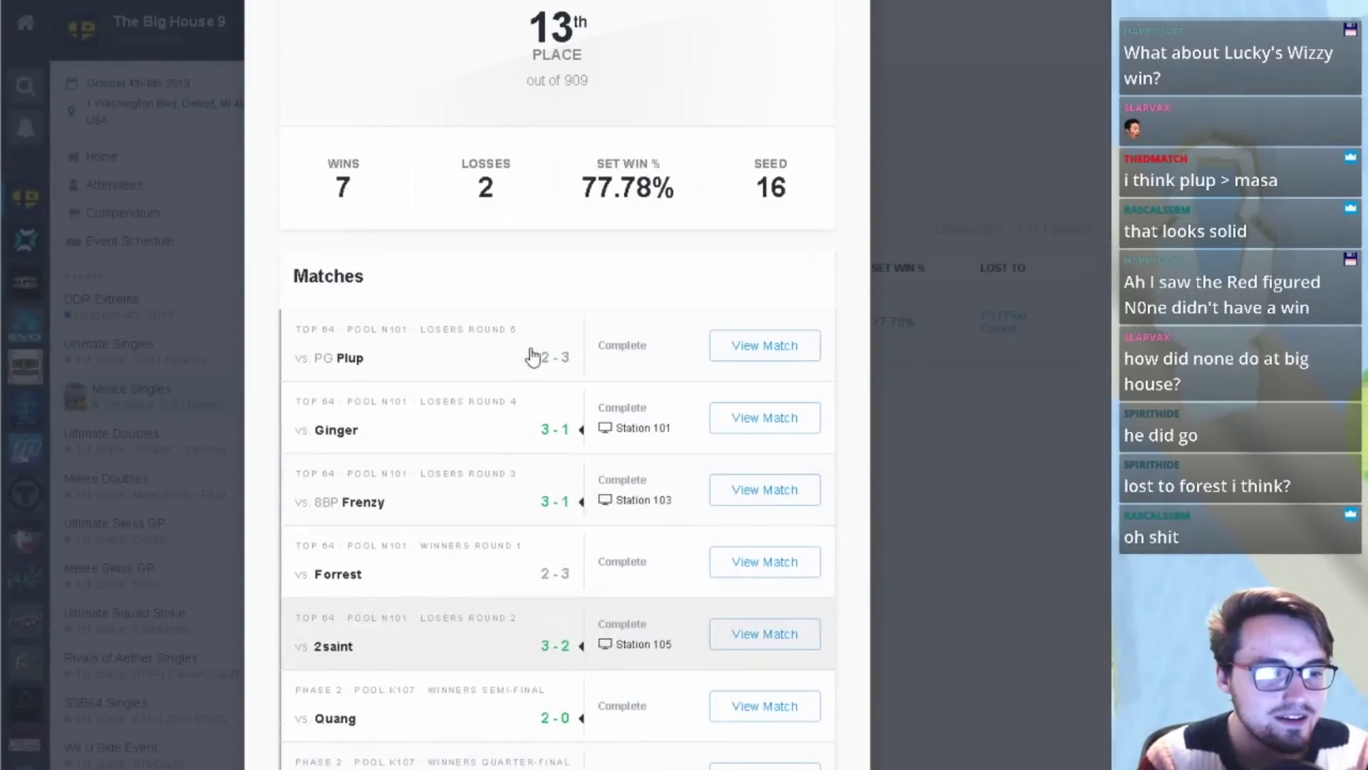
scroll(531, 356, "down", 1)
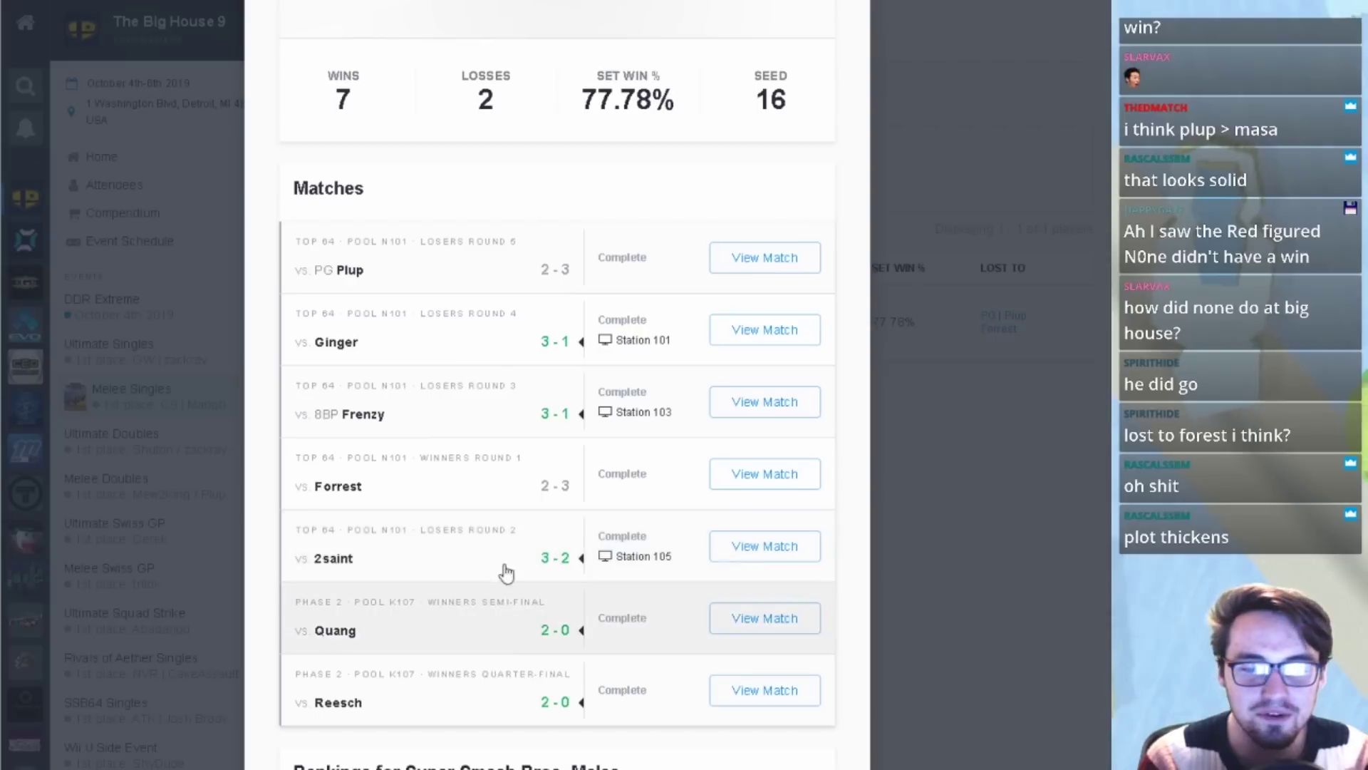
left_click(948, 348)
- Select n0ne's rank 15 entry in Excel and look across the head-to-head records in the 2019 SSBM sheet
key("alt+Tab")
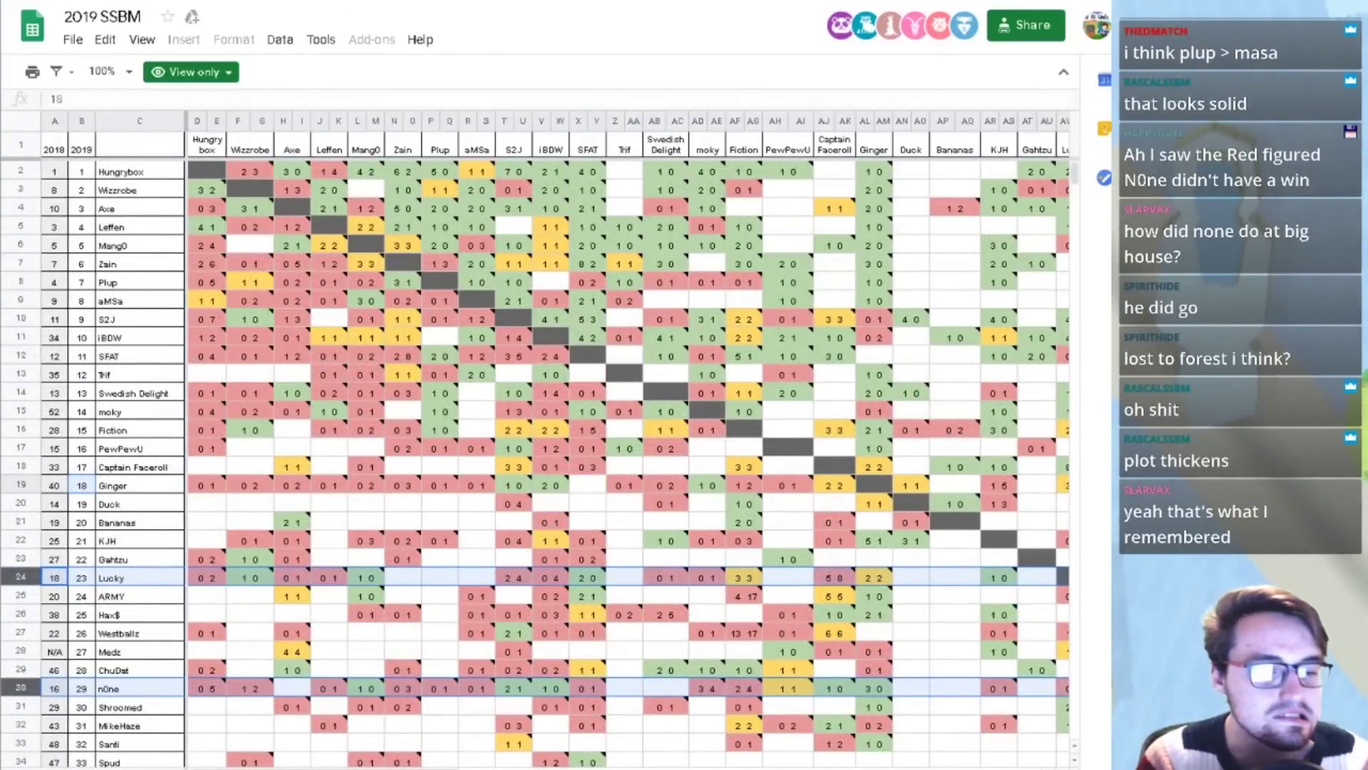
key("alt+Tab")
left_click_drag(131, 546, 139, 535)
left_click(162, 521)
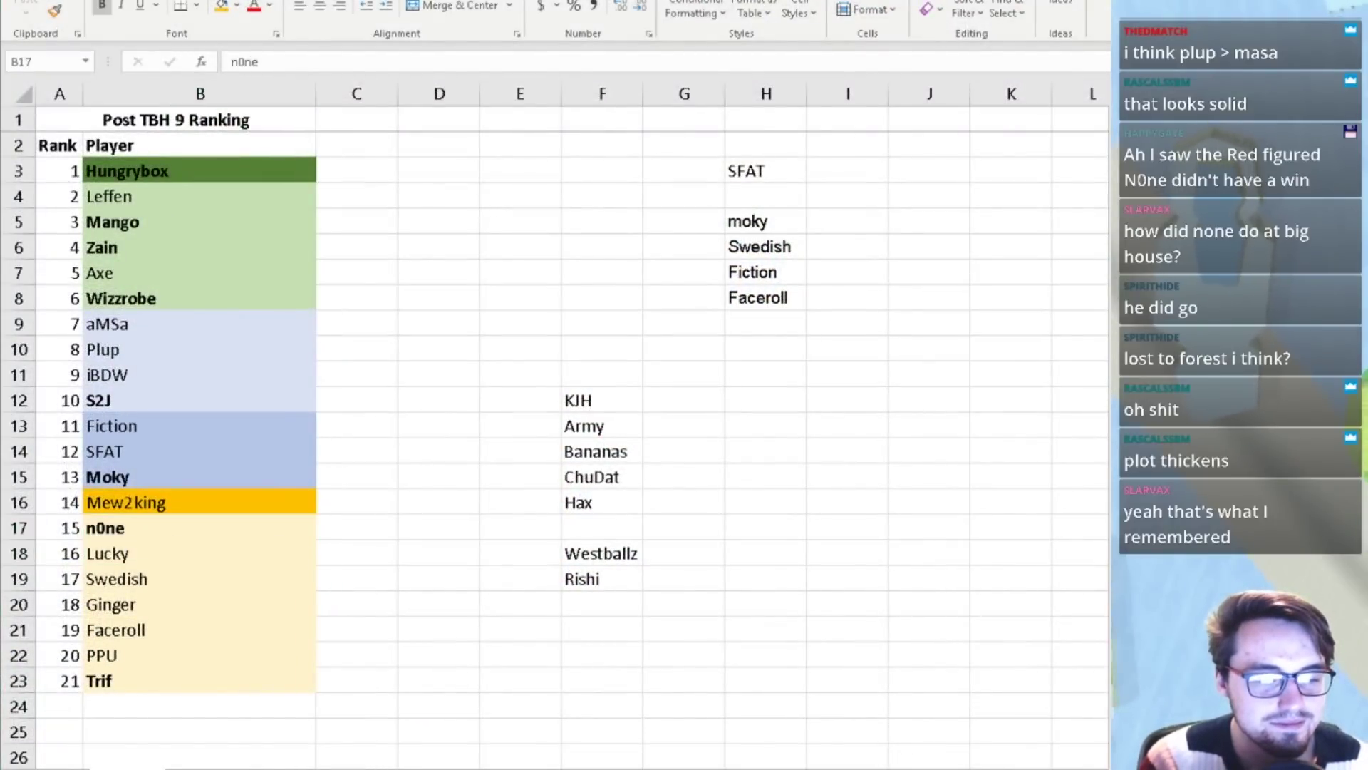
left_click(326, 765)
left_click_drag(326, 768, 791, 768)
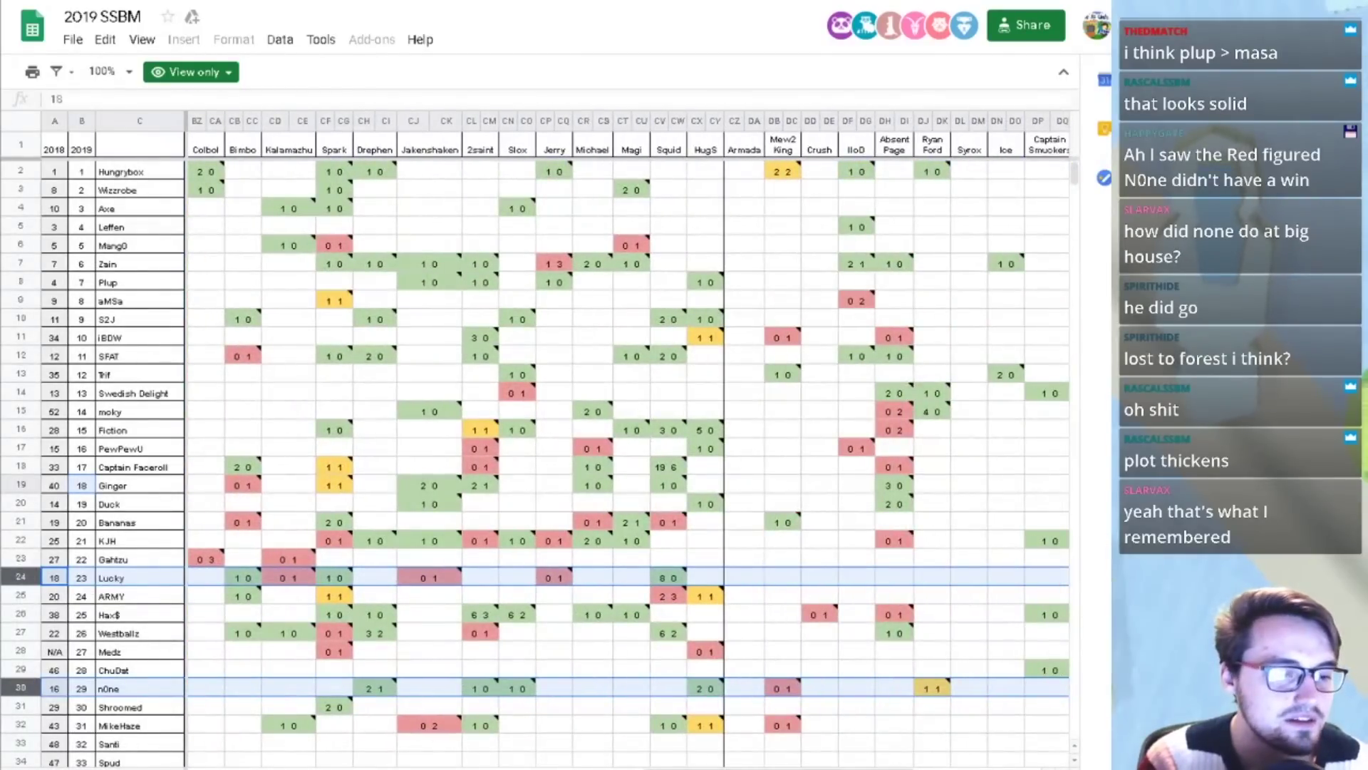
- Switch to the tournament placements sheet, highlight Lucky's row and read his win and loss notes across the 2019 events
key("ctrl+shift+Page_Up")
key("ctrl+shift+Page_Up")
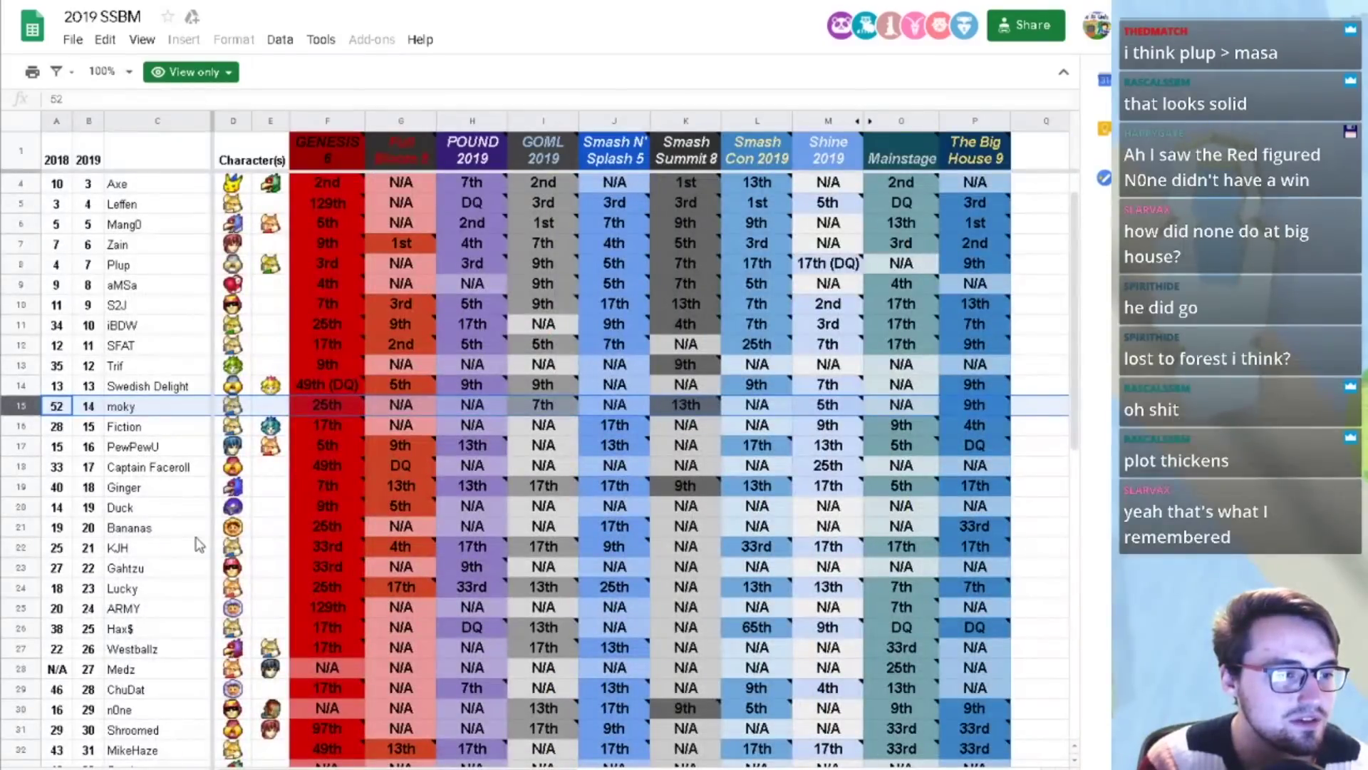
left_click(17, 590)
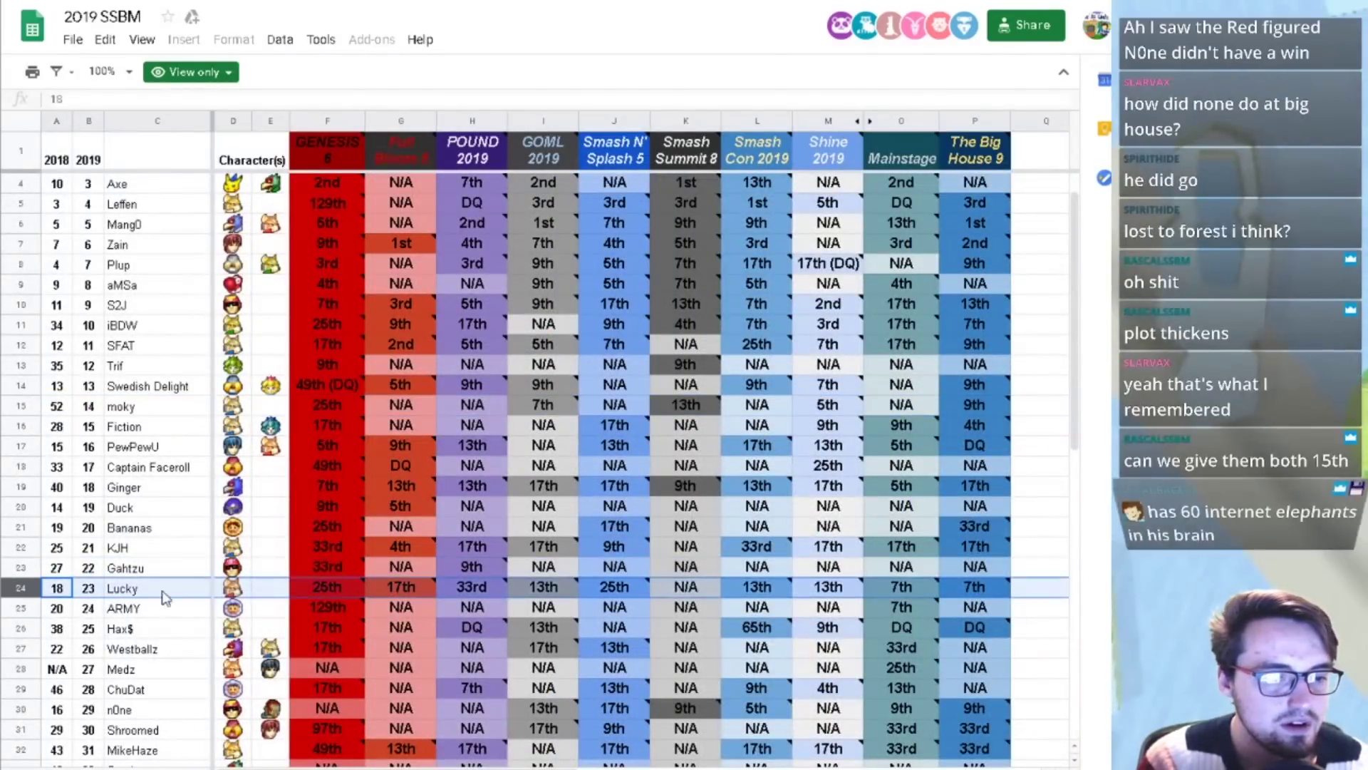
mouse_move(355, 595)
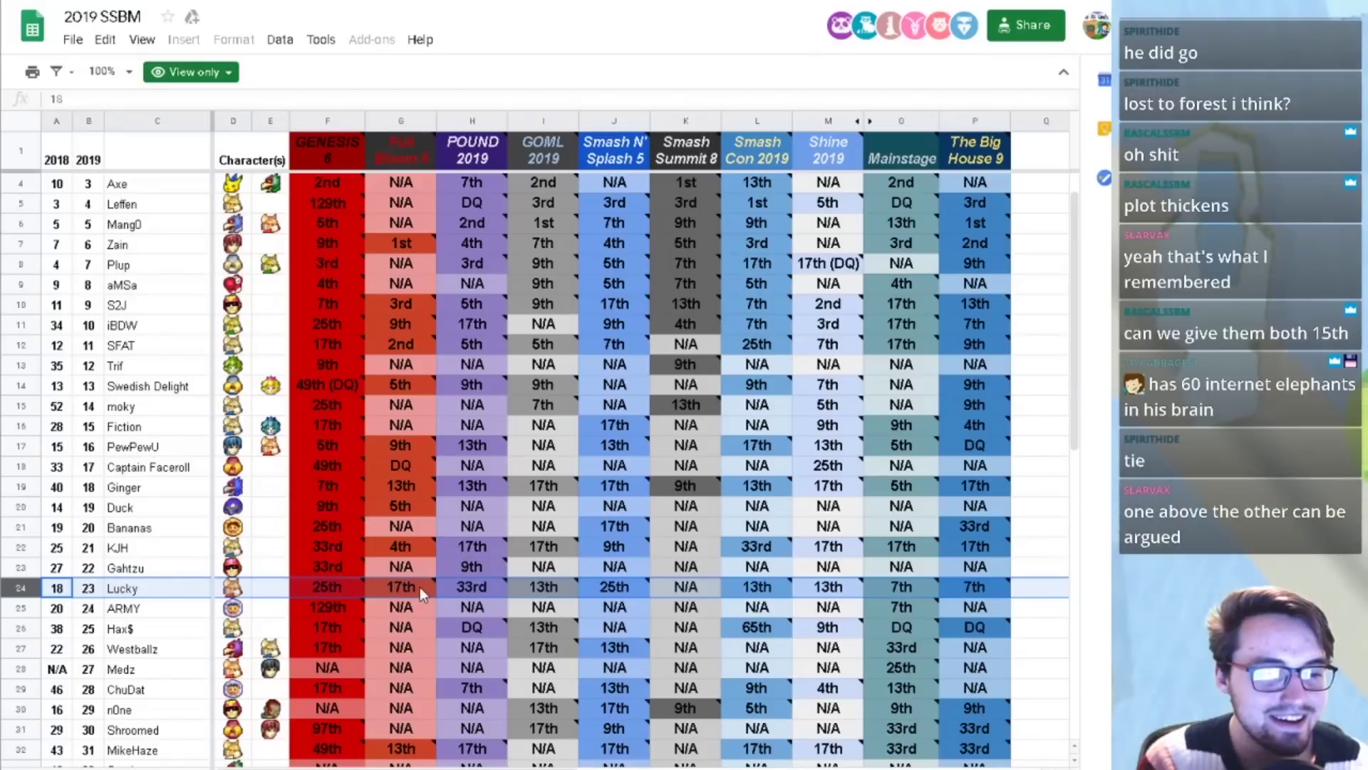
mouse_move(421, 587)
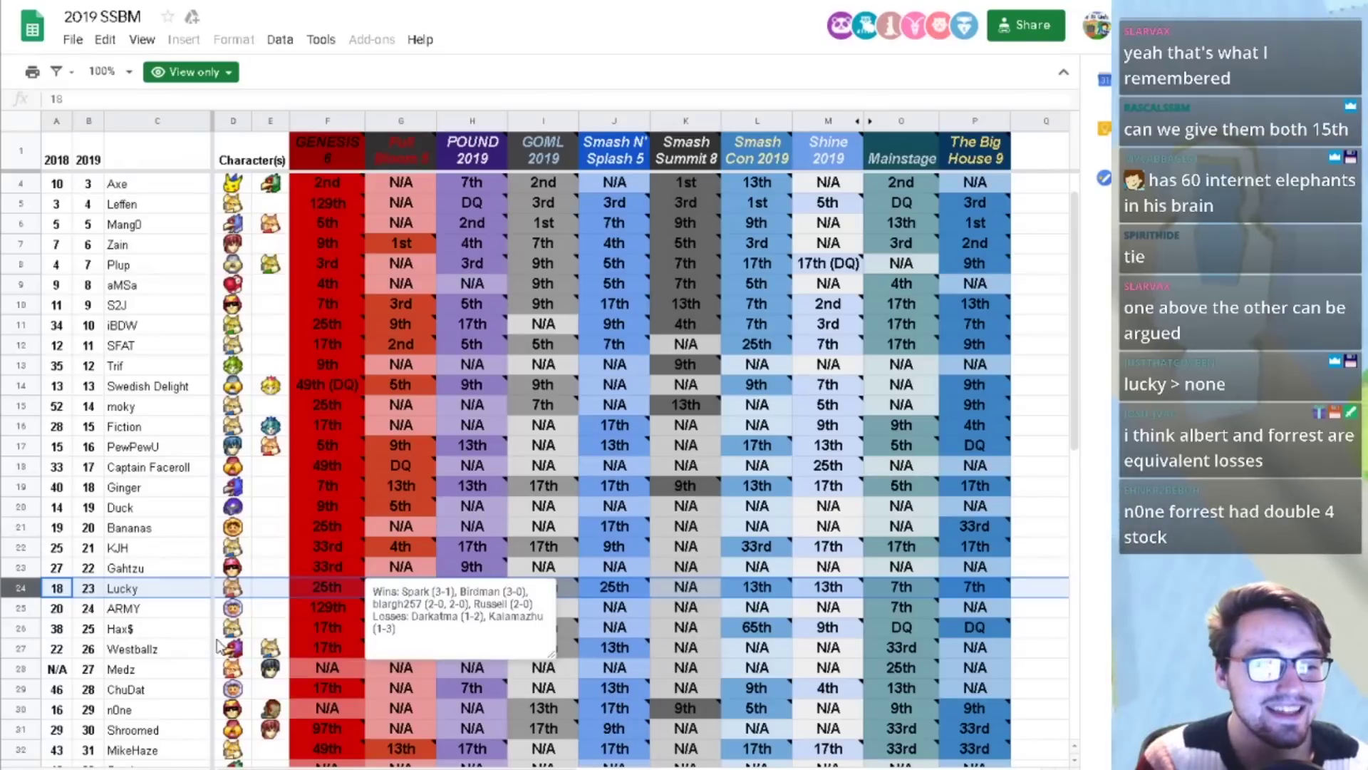
mouse_move(494, 590)
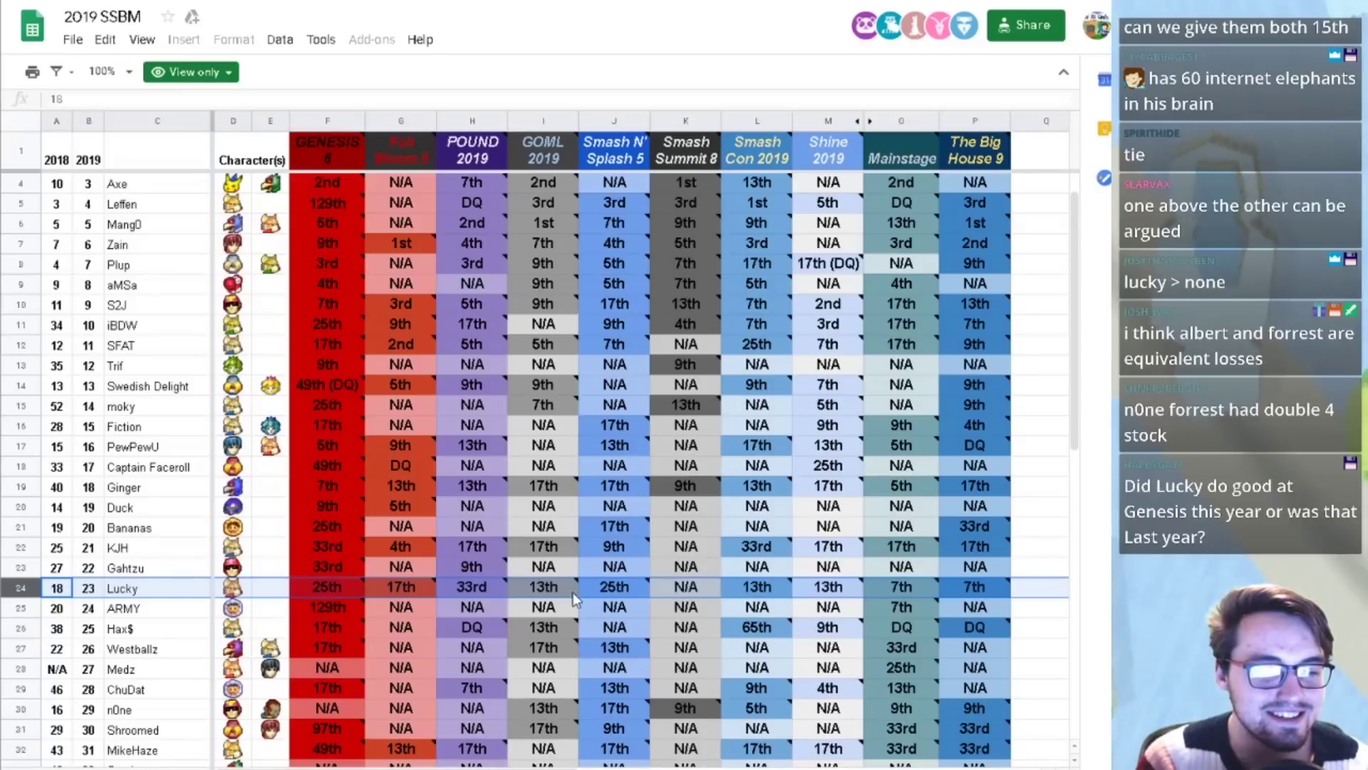
mouse_move(632, 593)
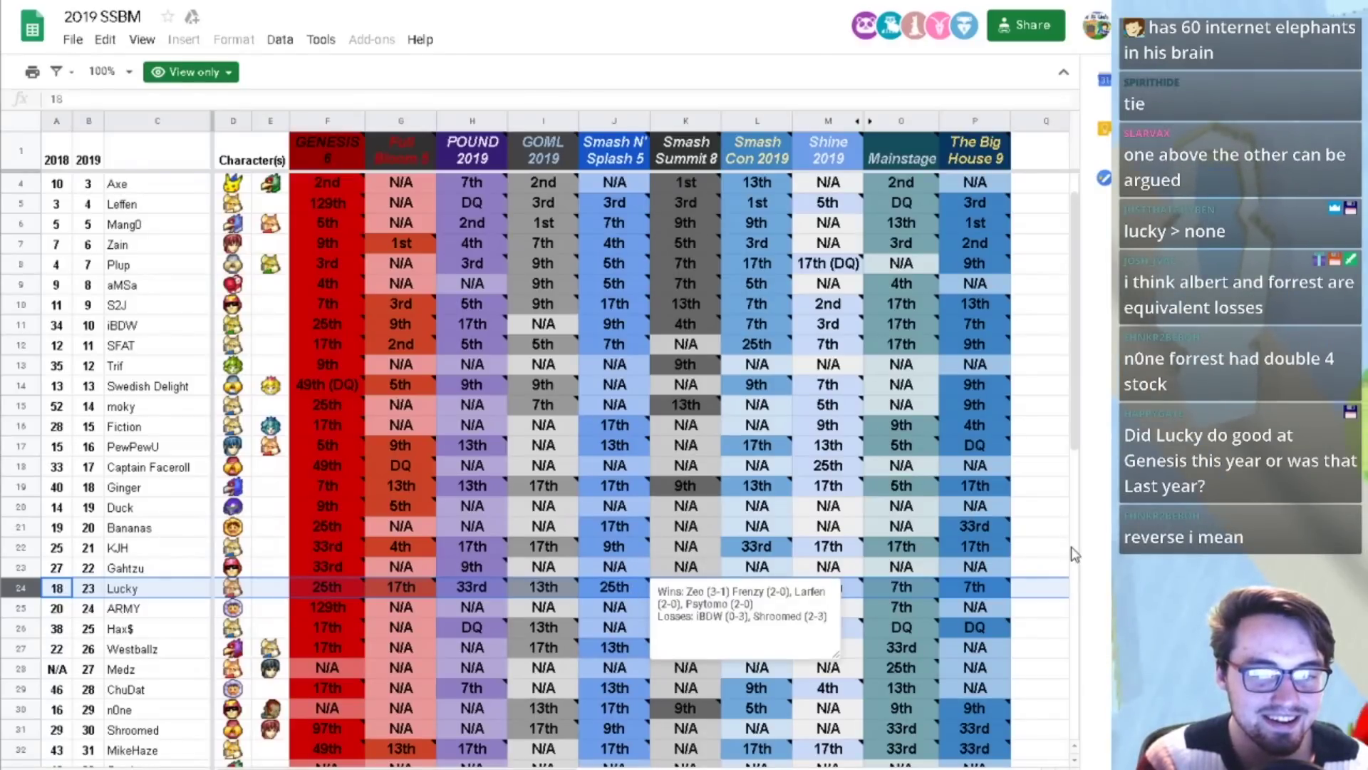
mouse_move(779, 596)
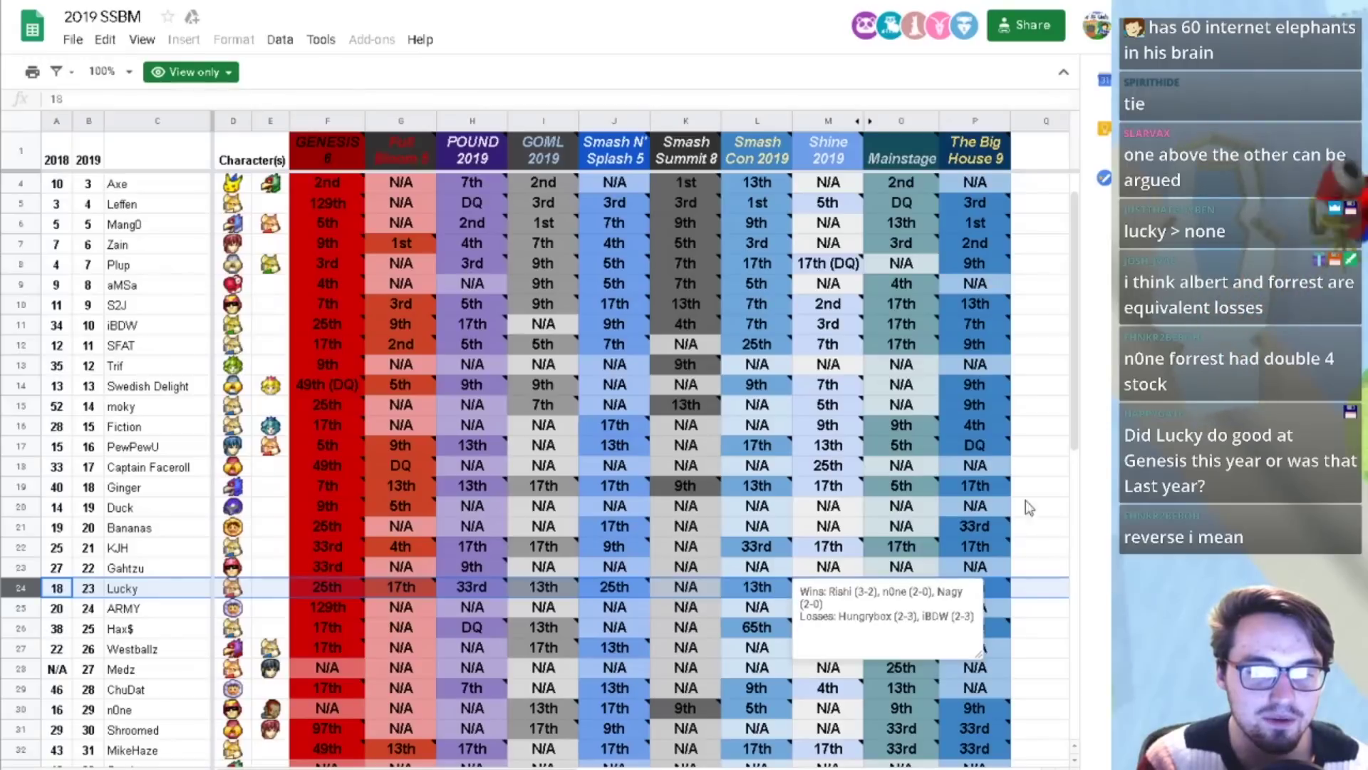
mouse_move(848, 599)
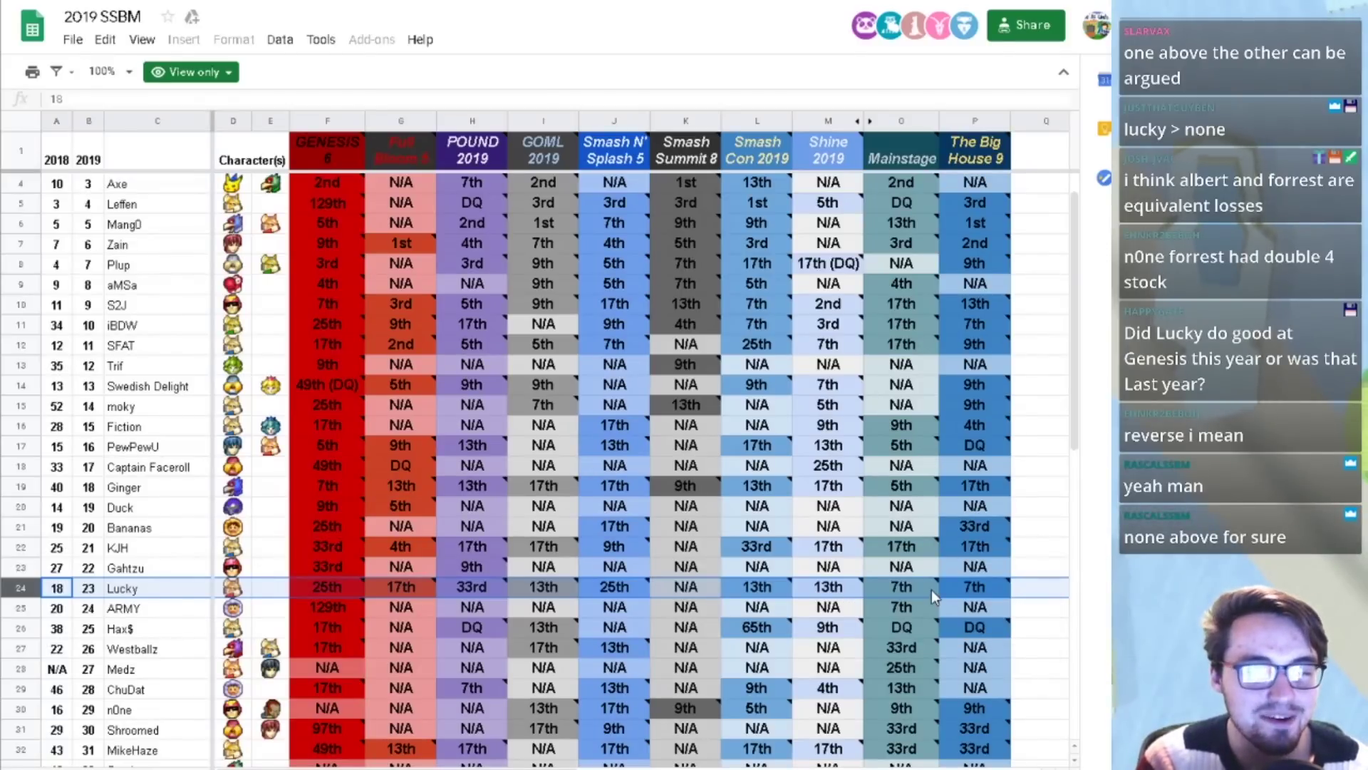
mouse_move(975, 589)
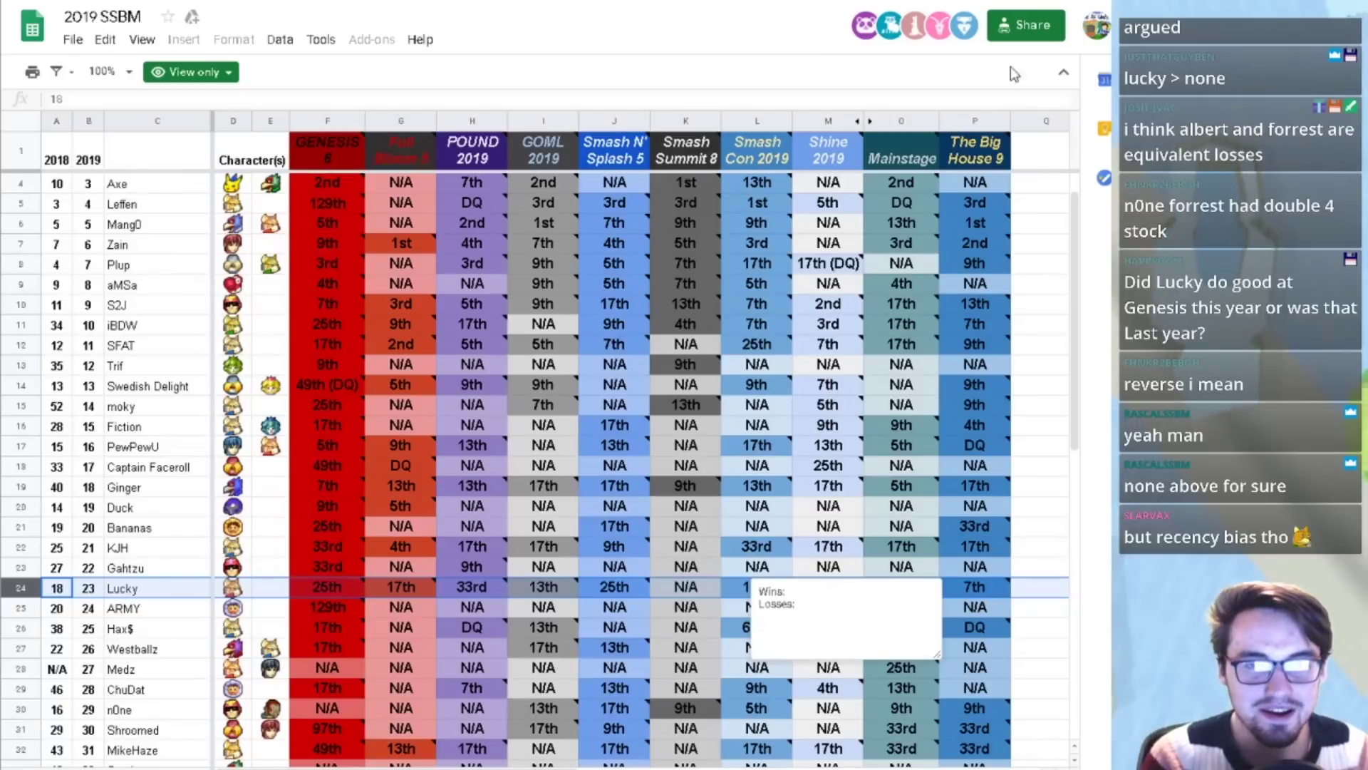
mouse_move(975, 223)
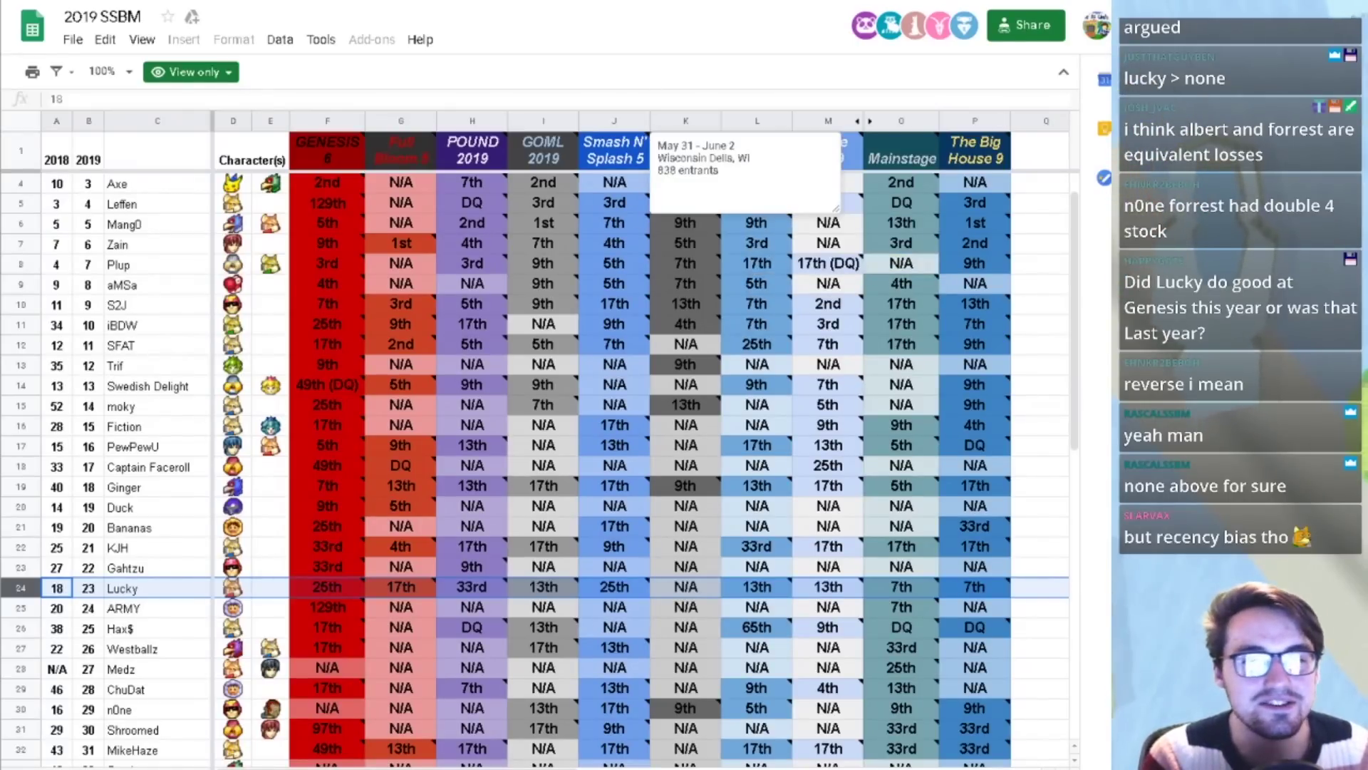
- Return to Excel and remove the bold formatting from n0ne at rank 15 and Moky at rank 13
key("alt+Tab")
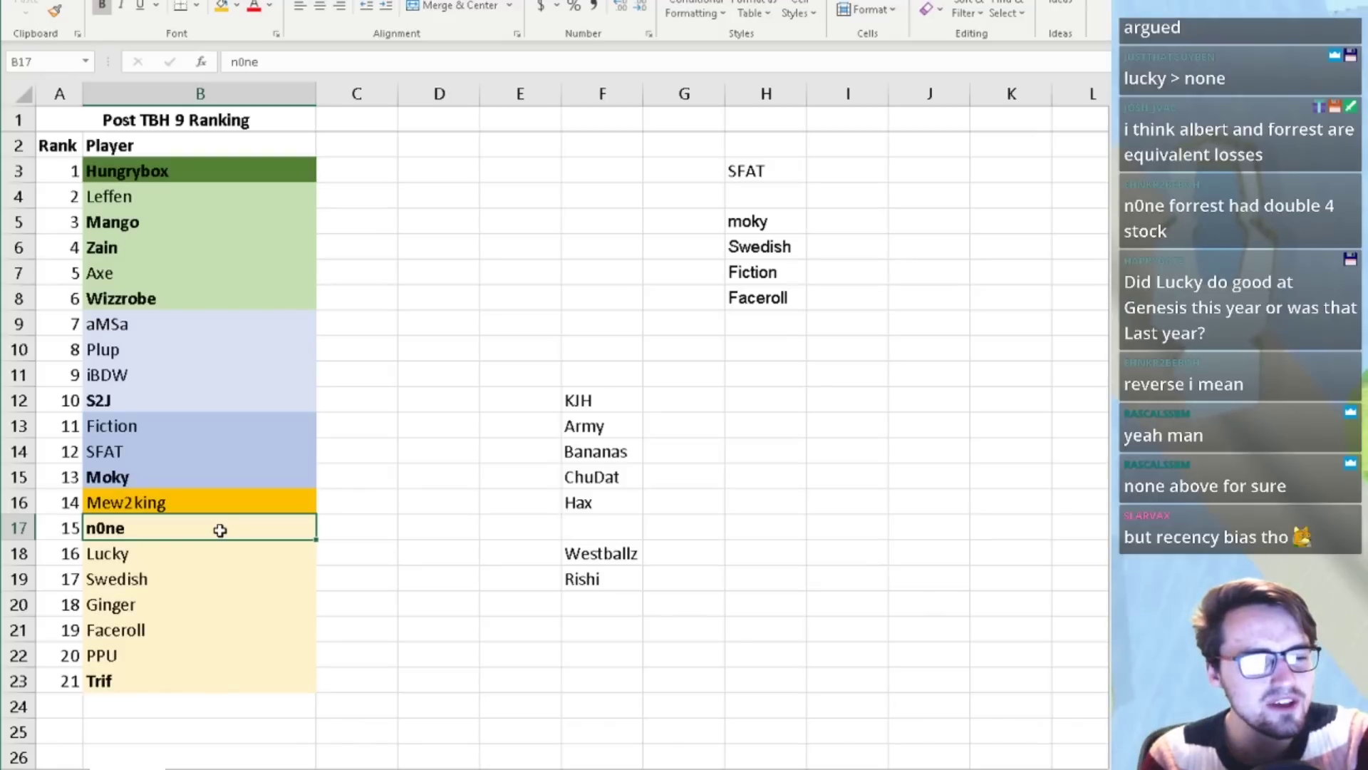
left_click_drag(203, 688, 195, 537)
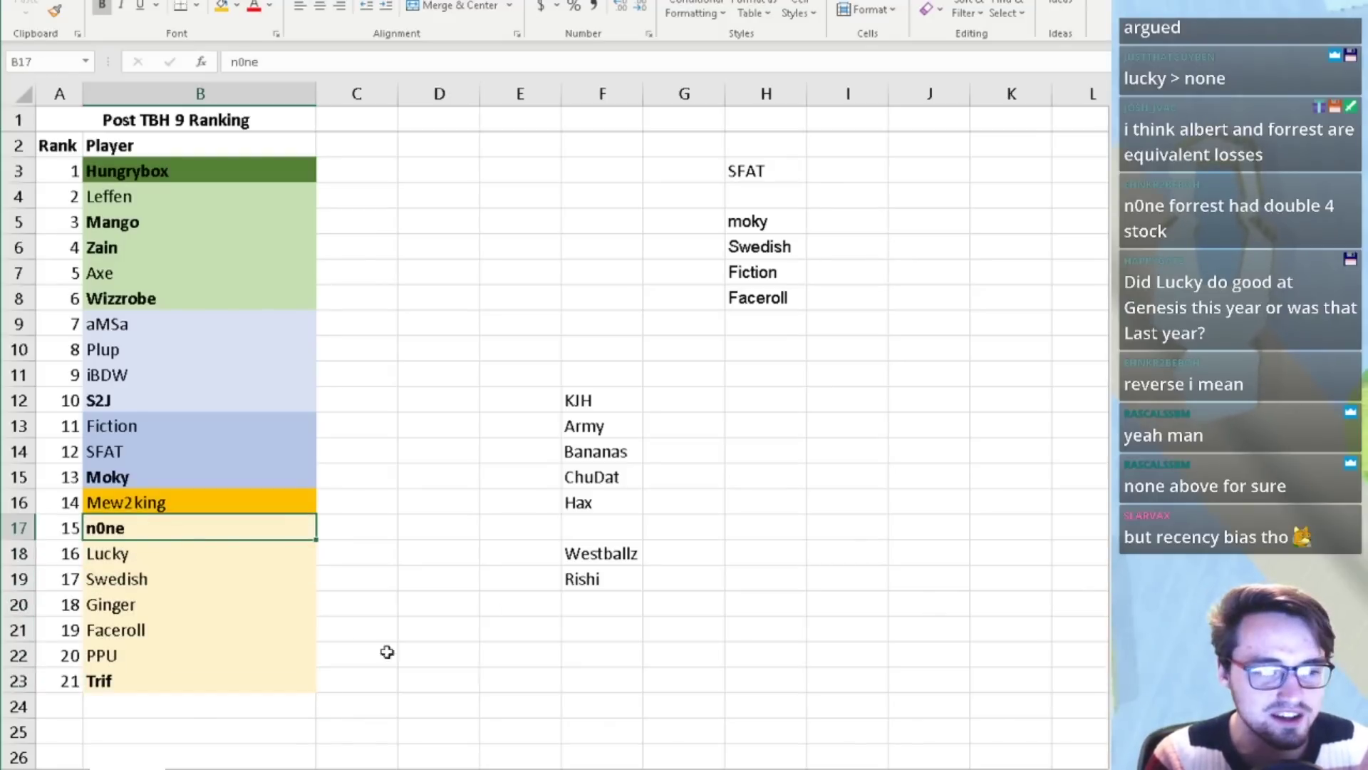
key("ctrl+b")
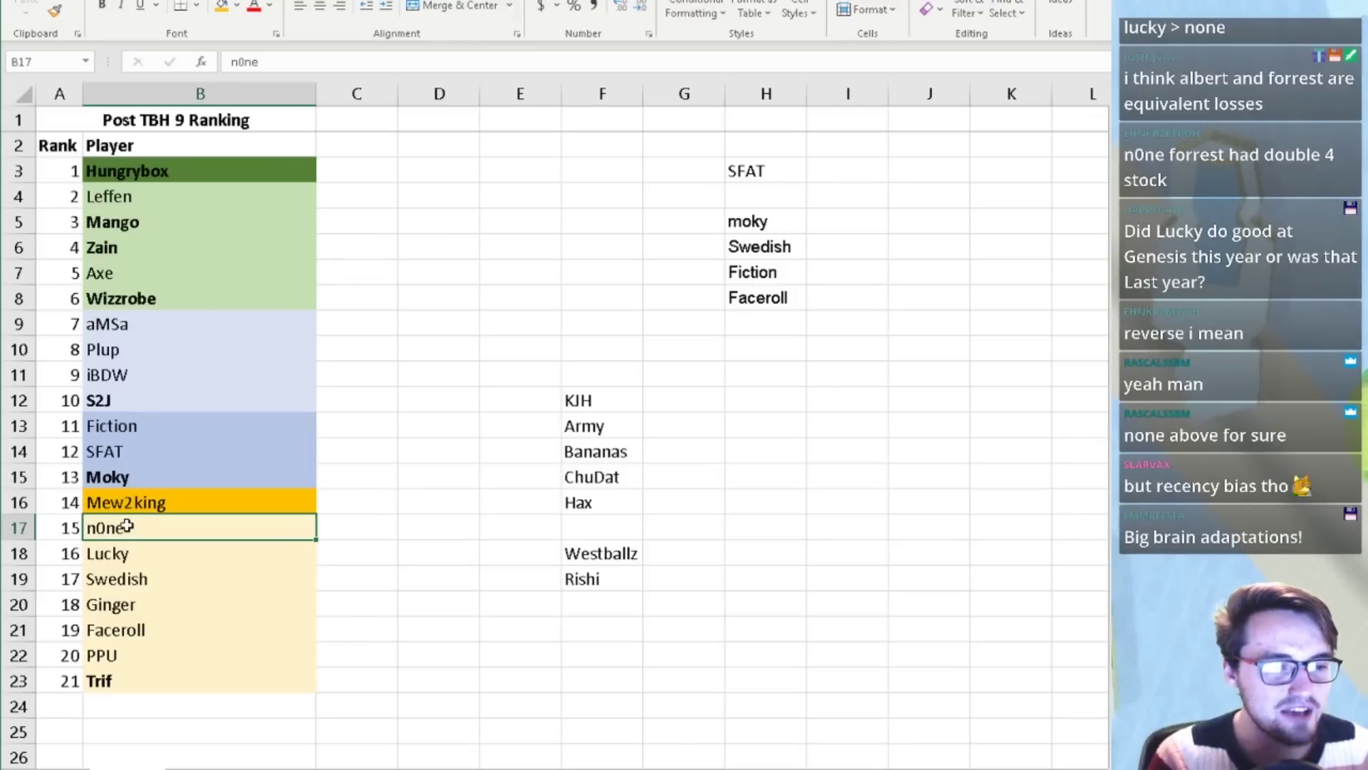
left_click(146, 471)
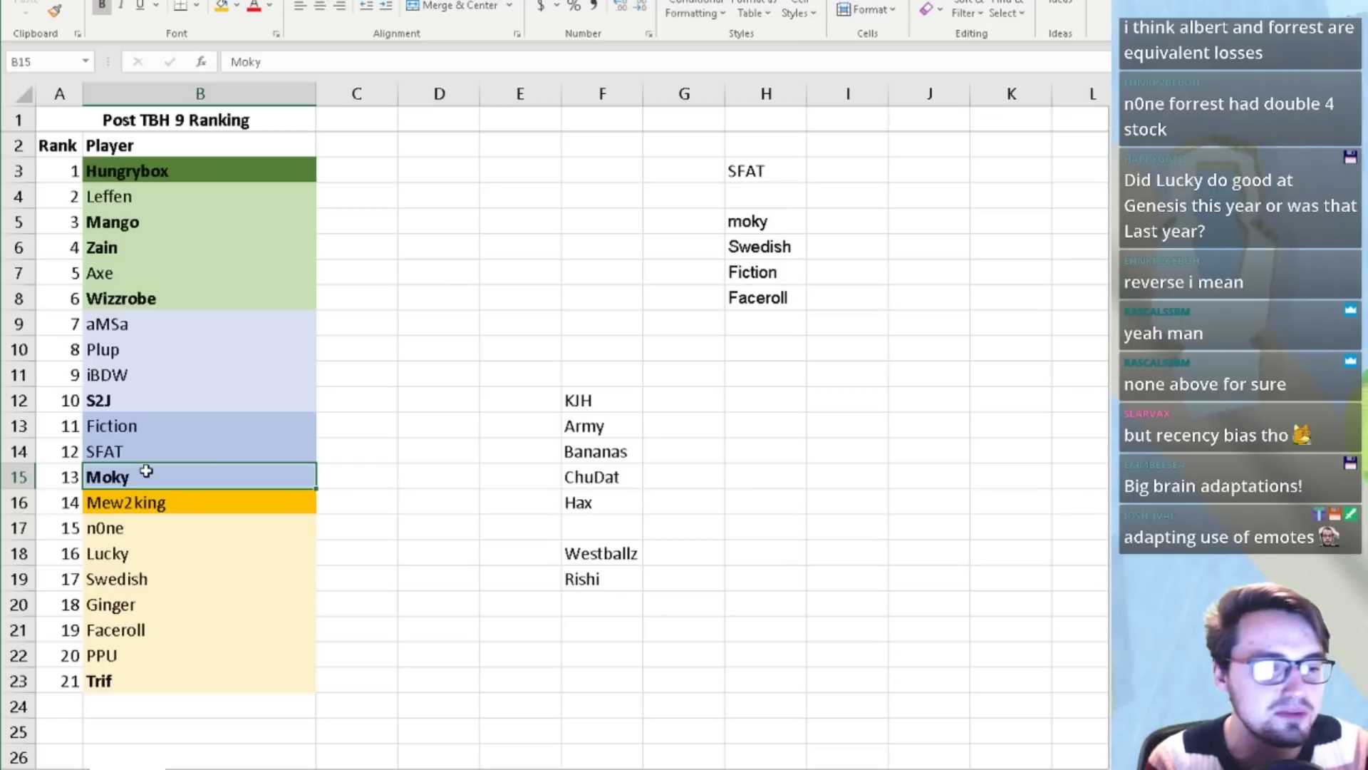
key("ctrl+b")
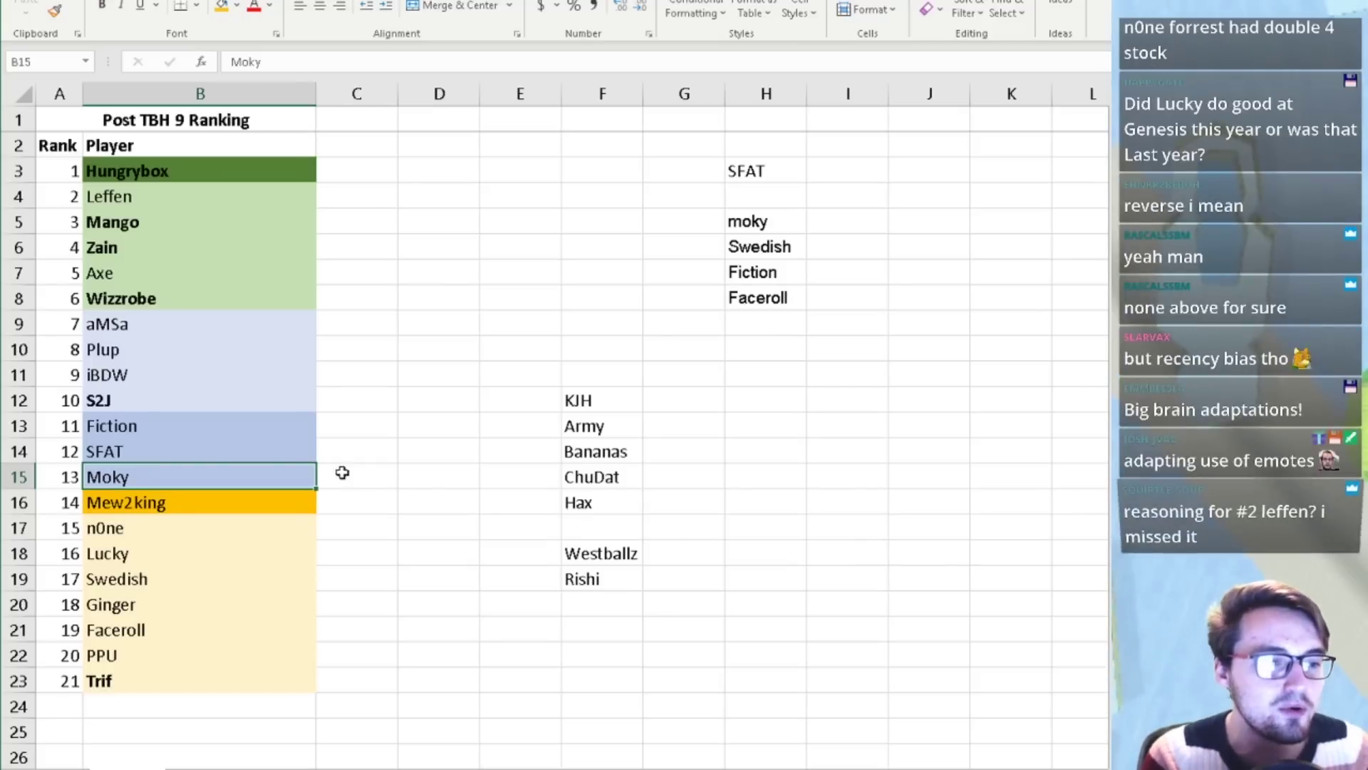
left_click(426, 481)
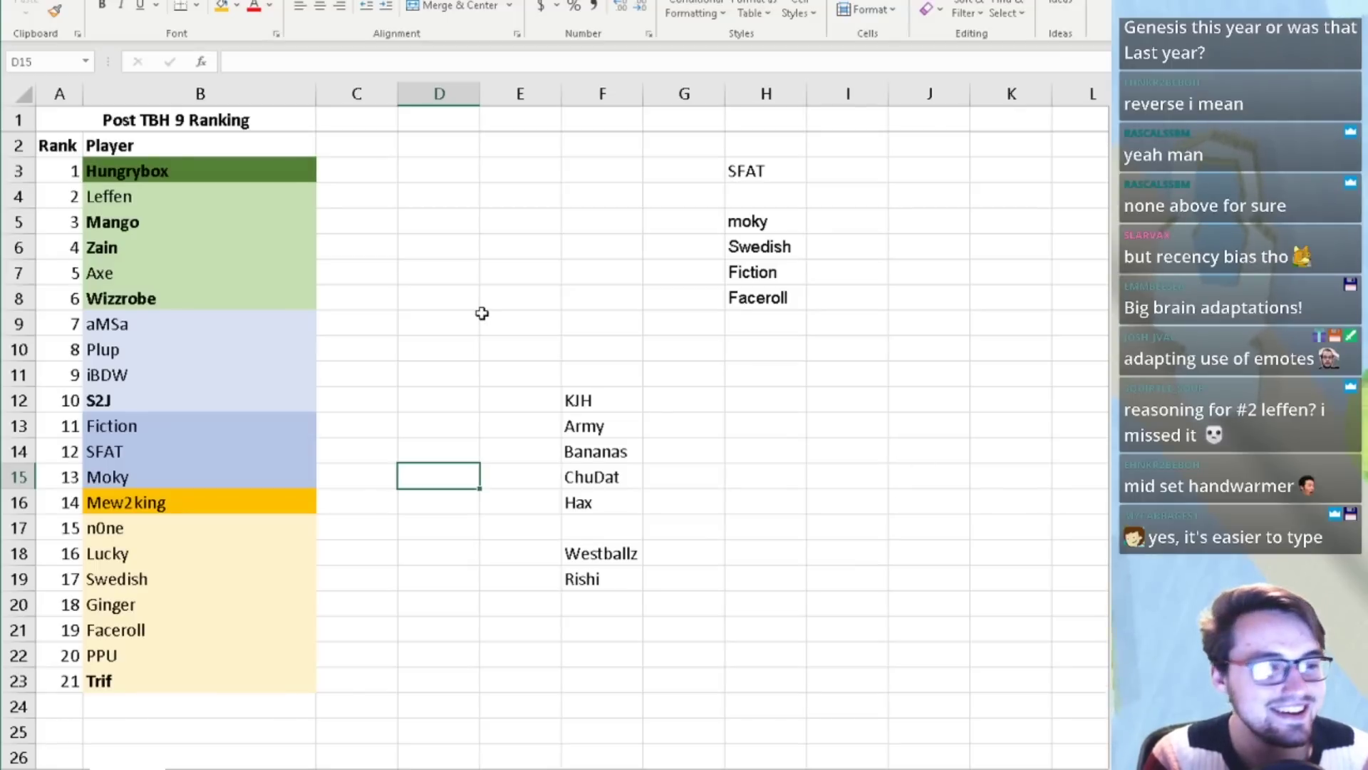
- Select S2J in the ranking, switch to the Dreamhack Rotterdam Melee Singles standings in the browser, and review S2J's match results
left_click(189, 399)
left_click(454, 768)
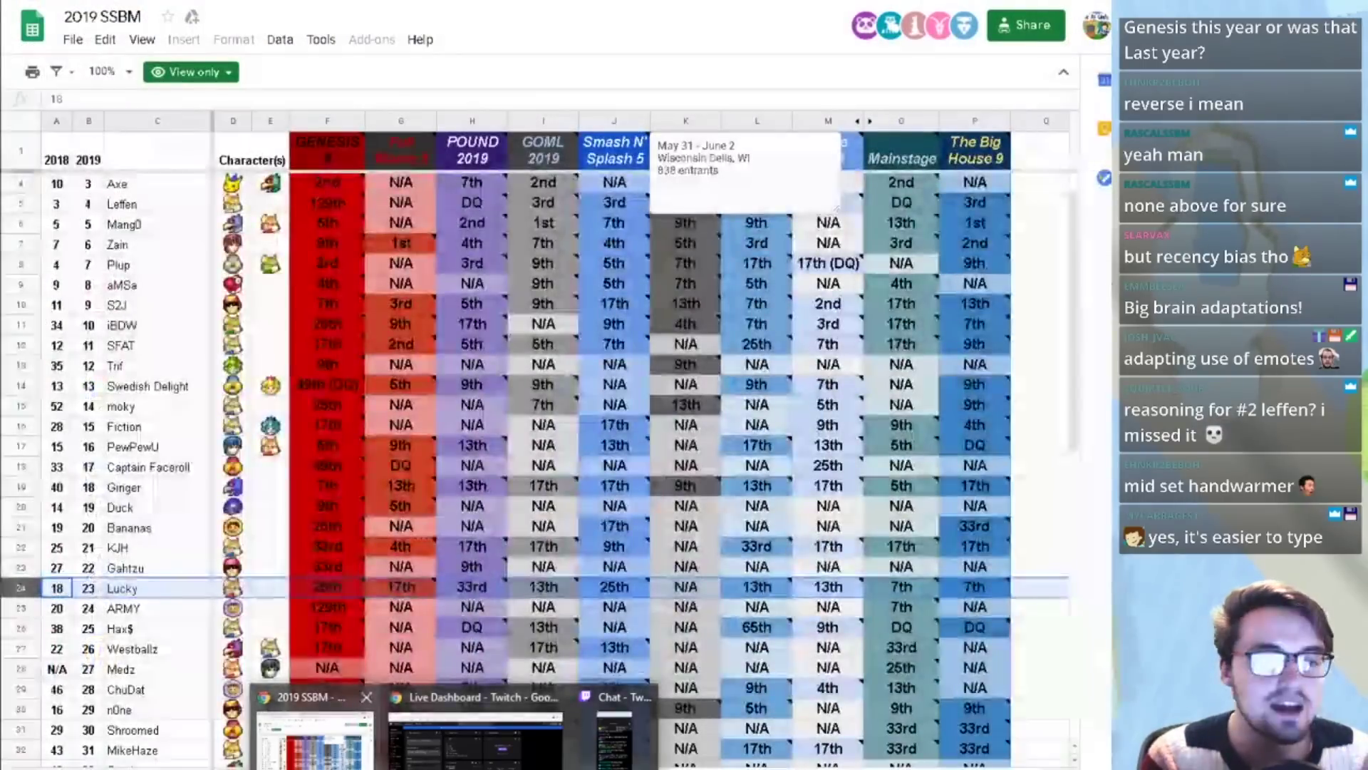
left_click(315, 738)
key("alt+Tab")
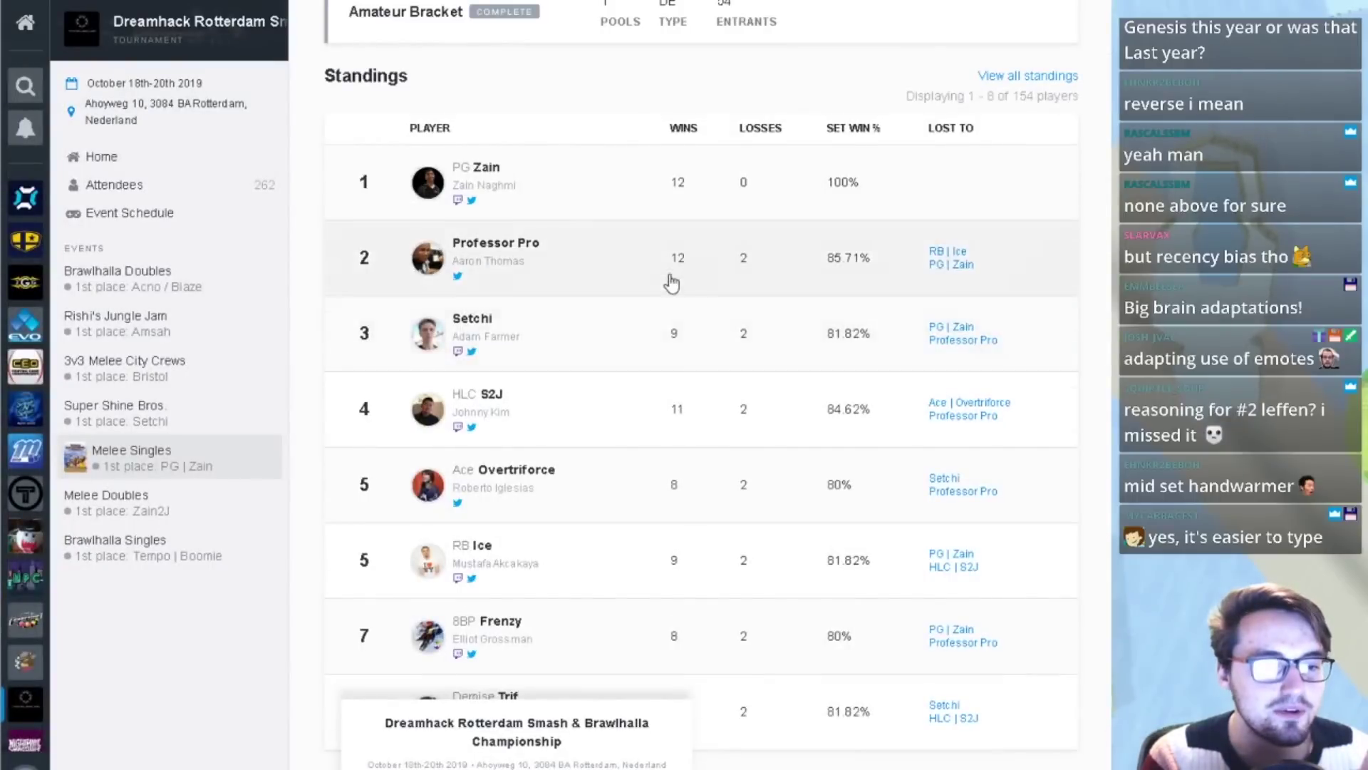
scroll(701, 293, "down", 3)
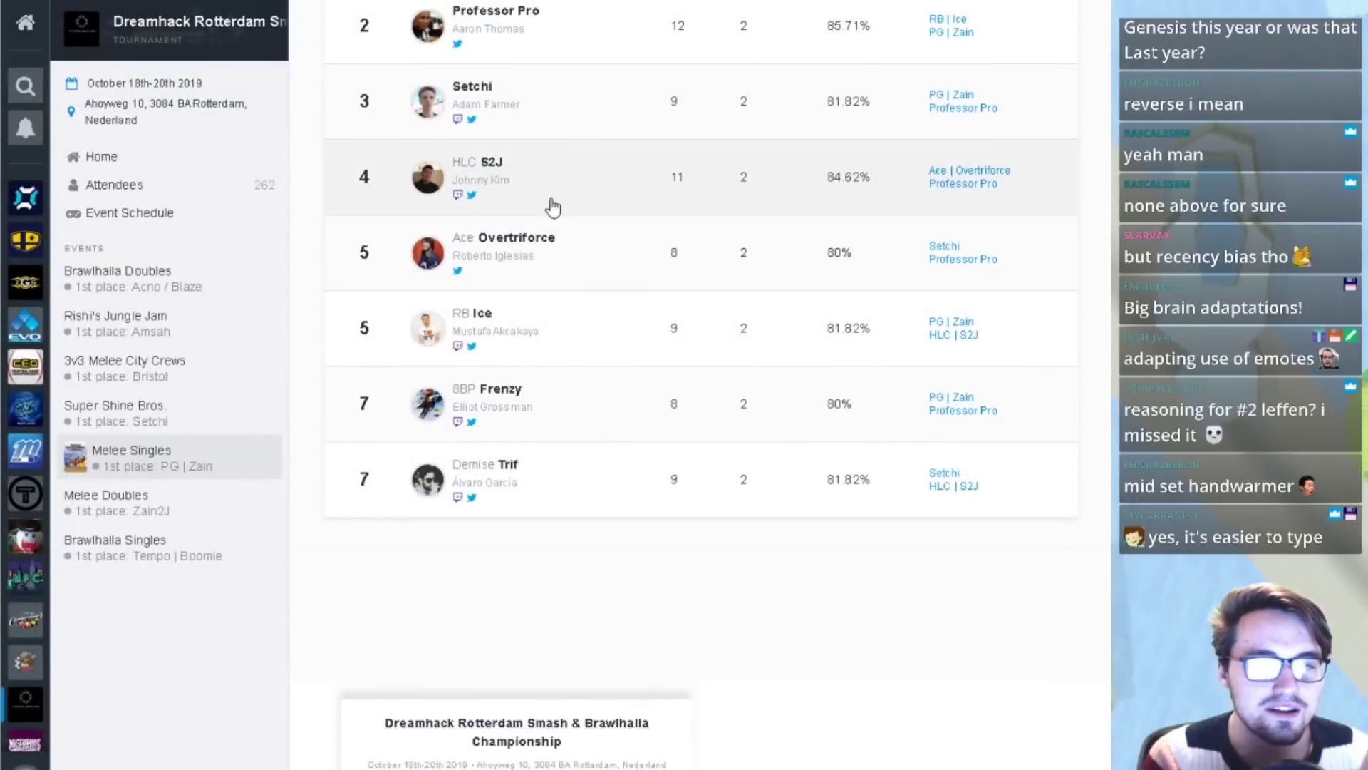
scroll(553, 207, "up", 2)
left_click(553, 281)
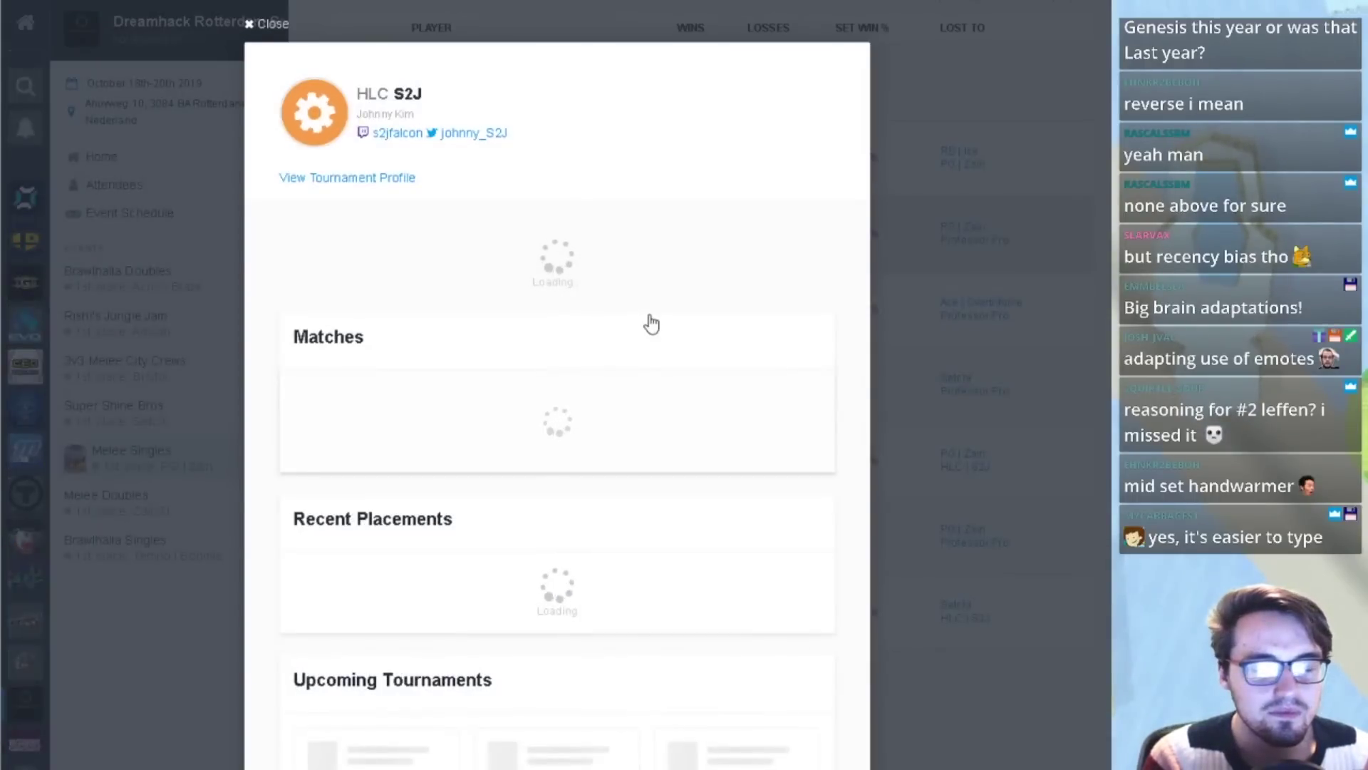
key("Escape")
left_click(619, 326)
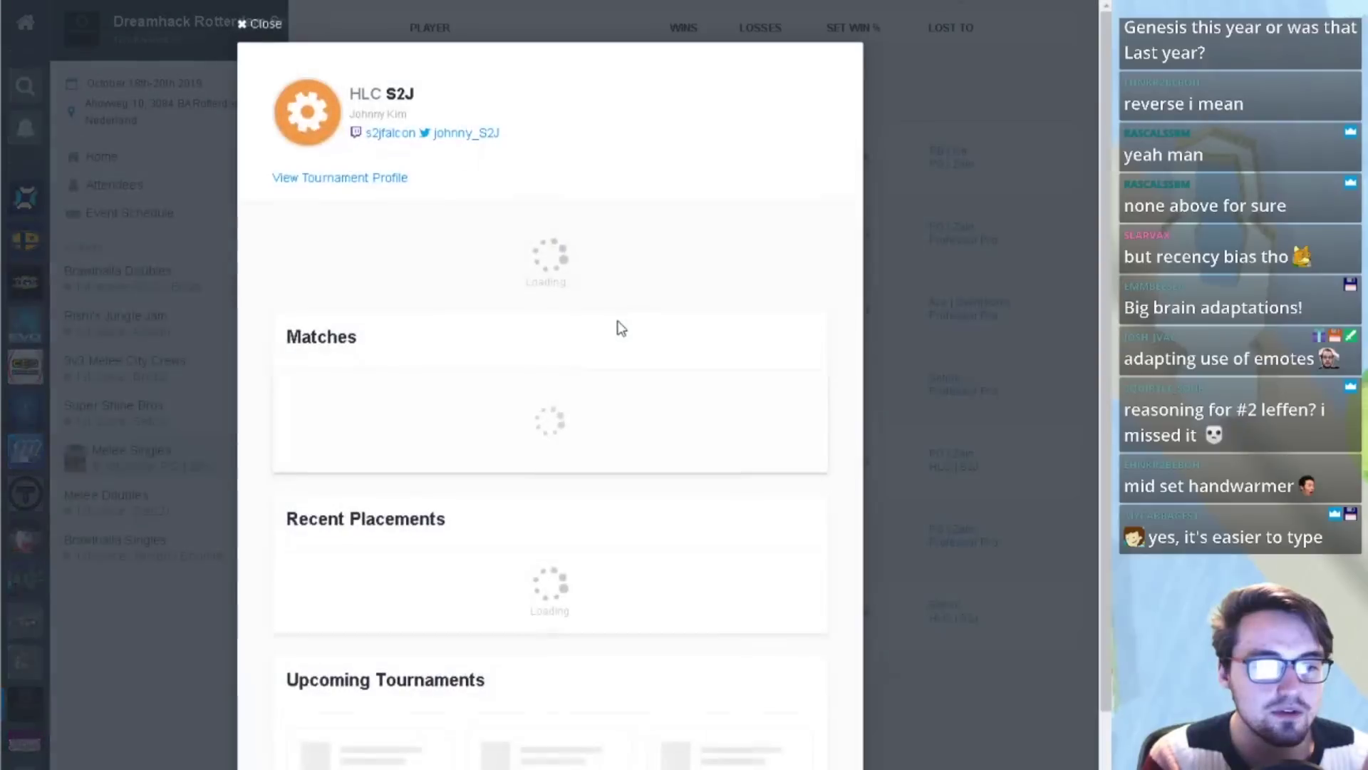
scroll(619, 326, "down", 7)
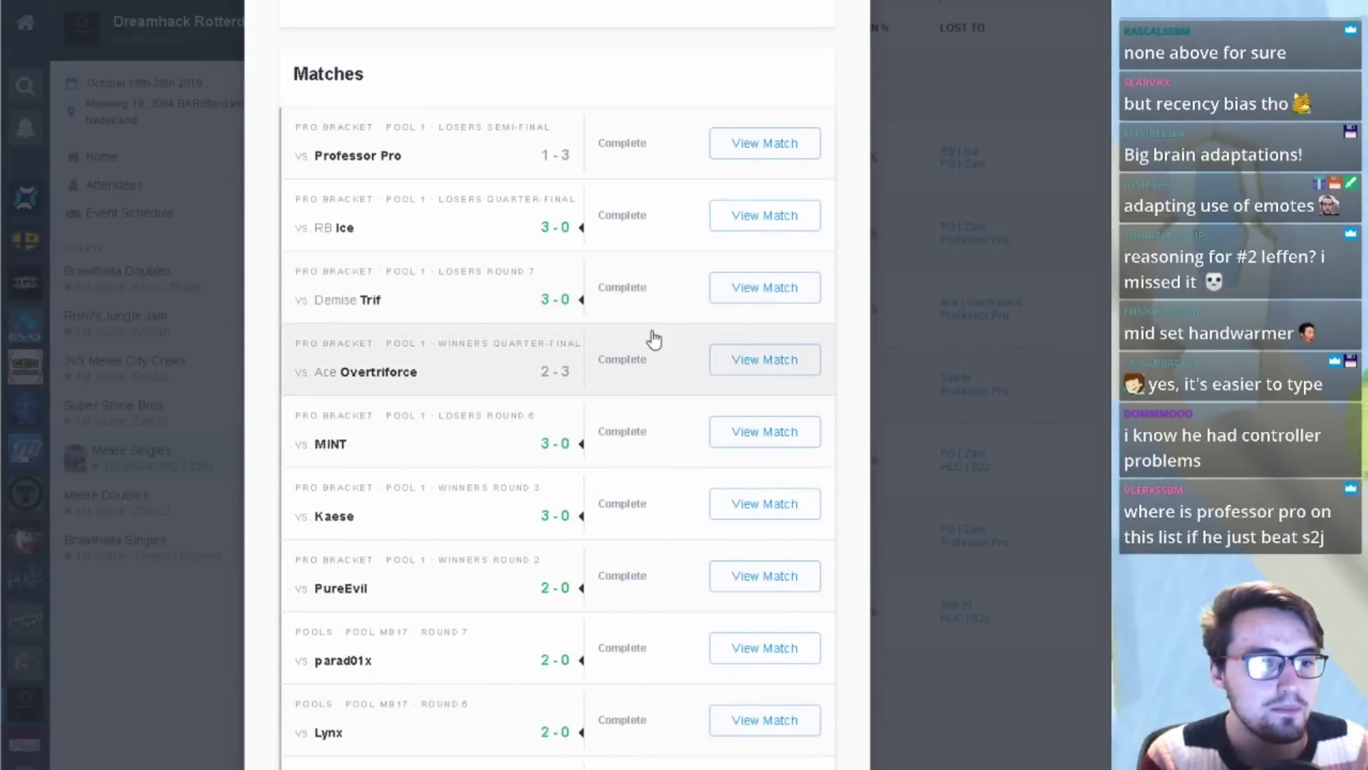
- Examine S2J's wins and losses in his Dreamhack Rotterdam Melee Singles match list, including the pro bracket and pools sets
scroll(655, 340, "up", 4)
scroll(651, 335, "up", 4)
scroll(651, 336, "down", 6)
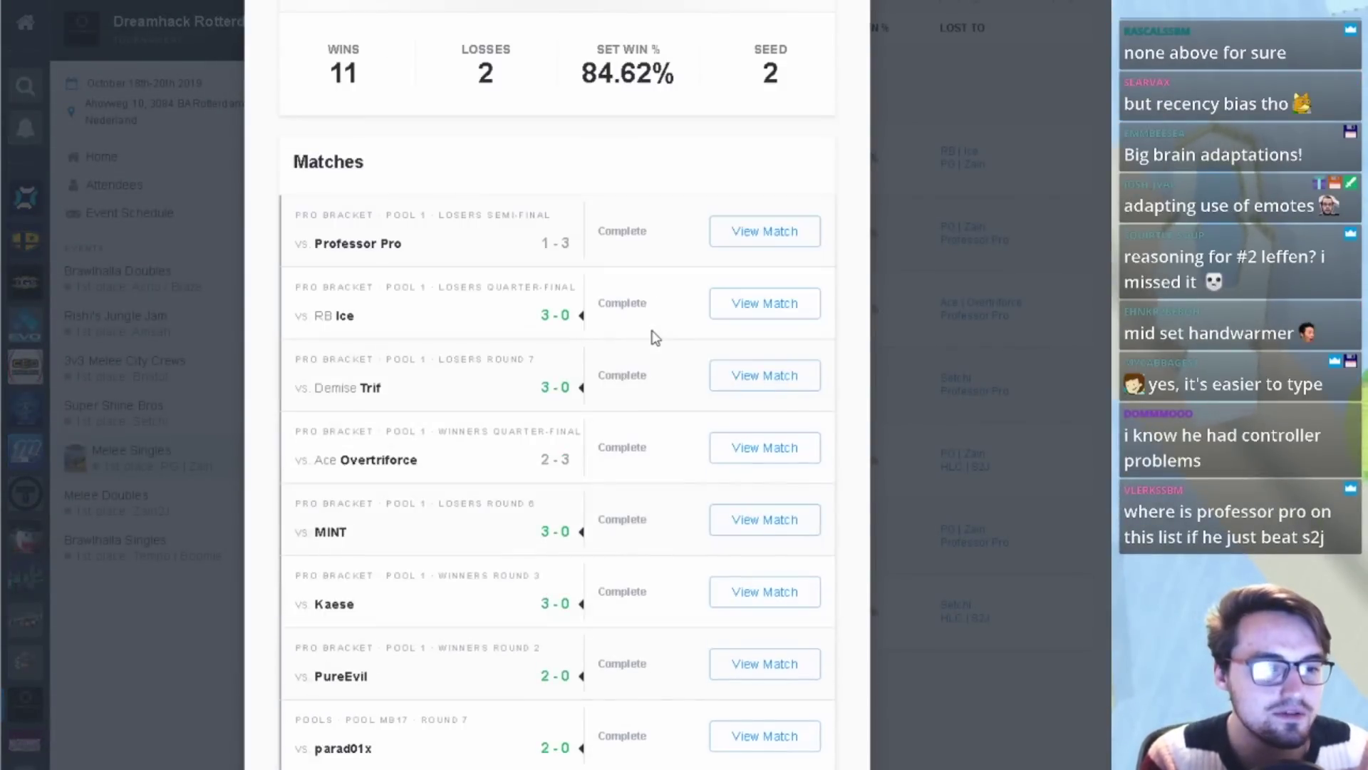
scroll(653, 326, "down", 1)
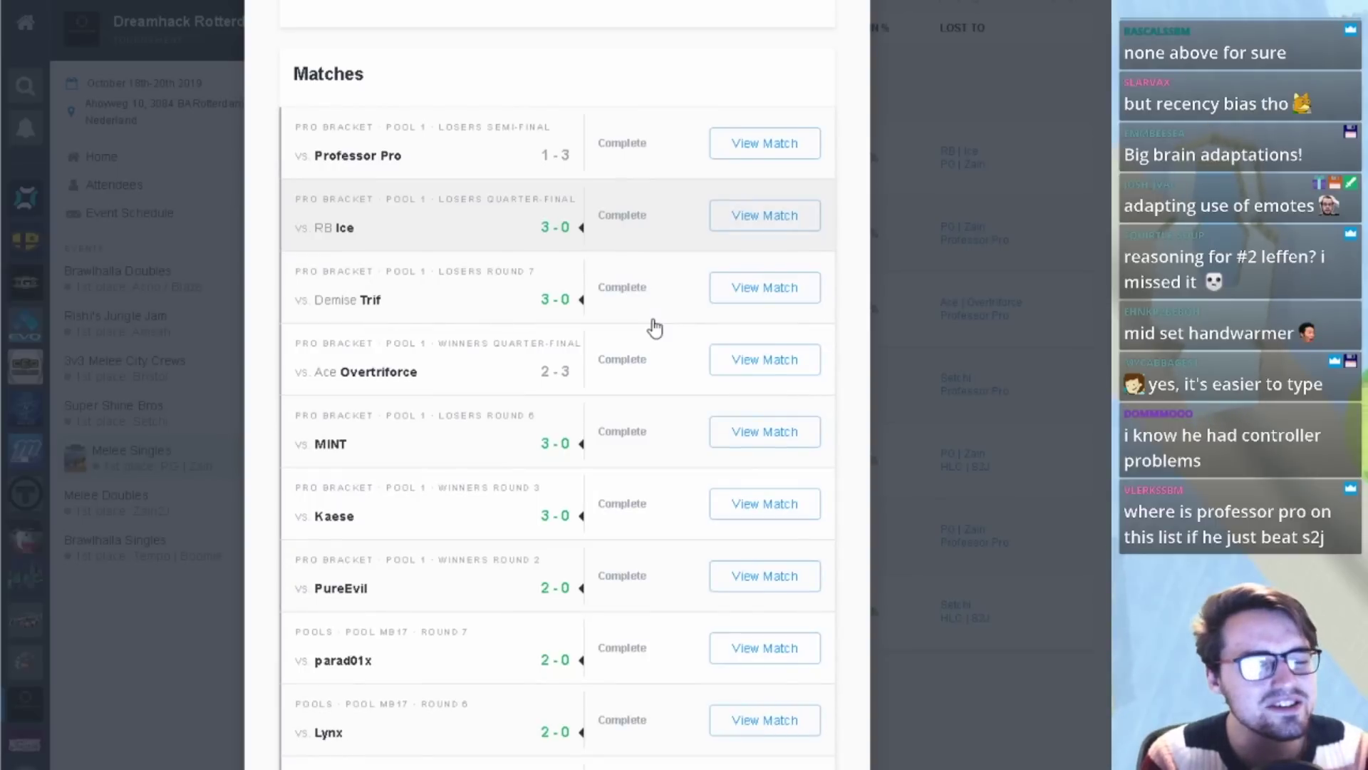
scroll(565, 351, "up", 1)
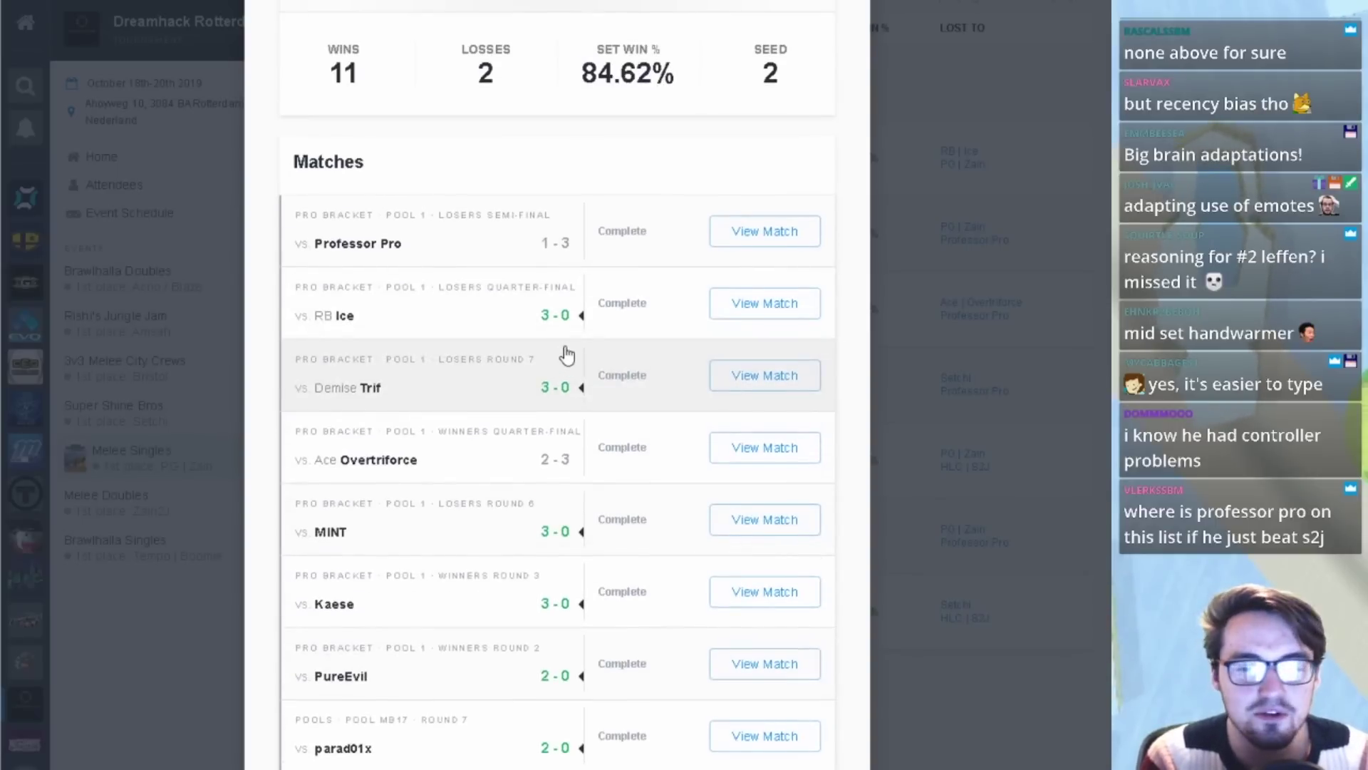
scroll(565, 357, "down", 1)
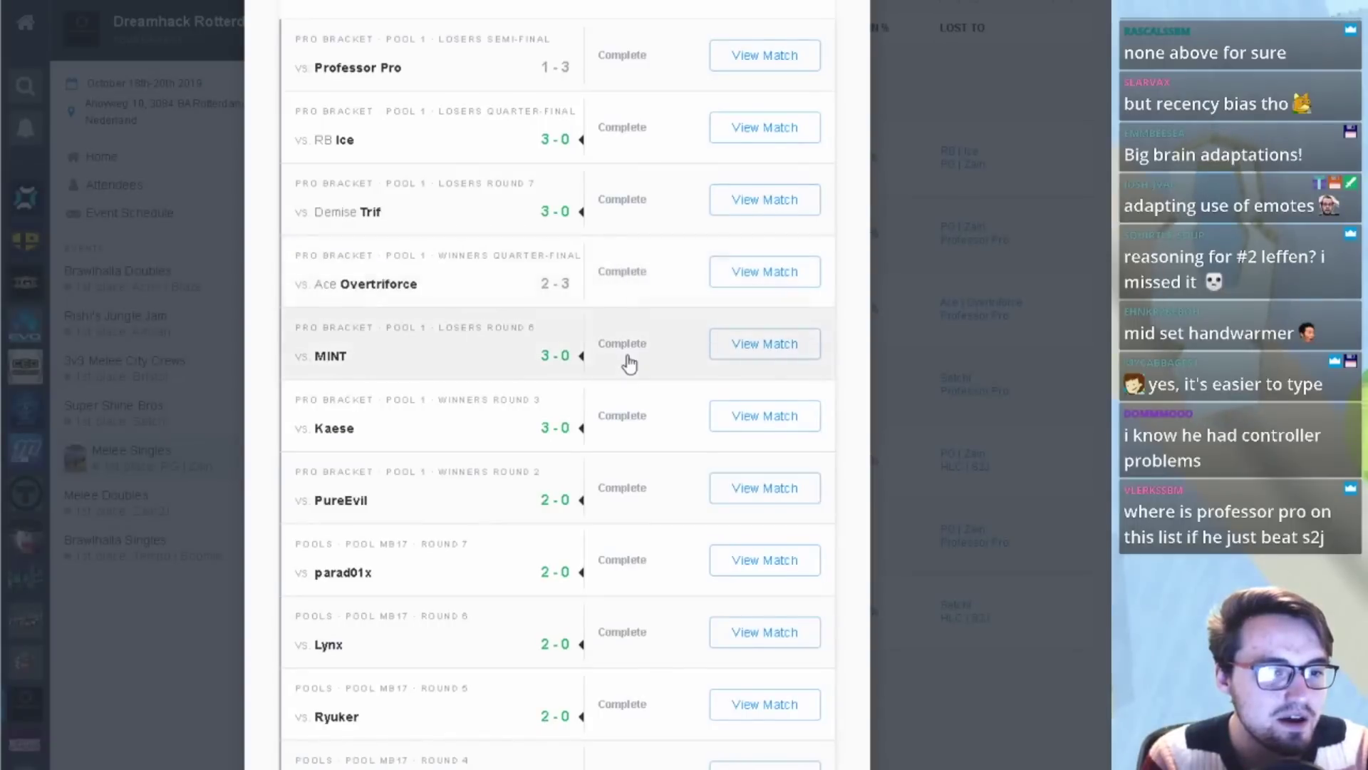
scroll(620, 349, "down", 2)
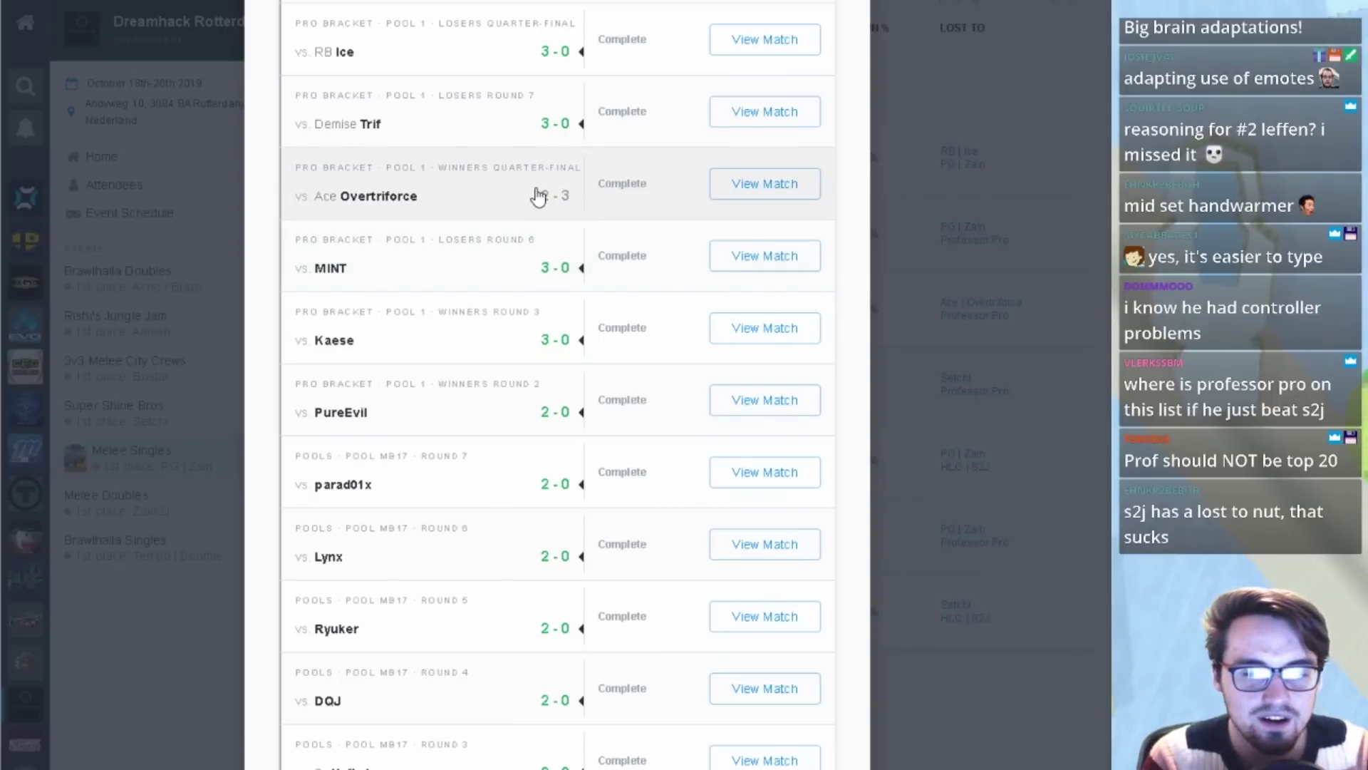
scroll(538, 191, "down", 3)
scroll(556, 307, "up", 5)
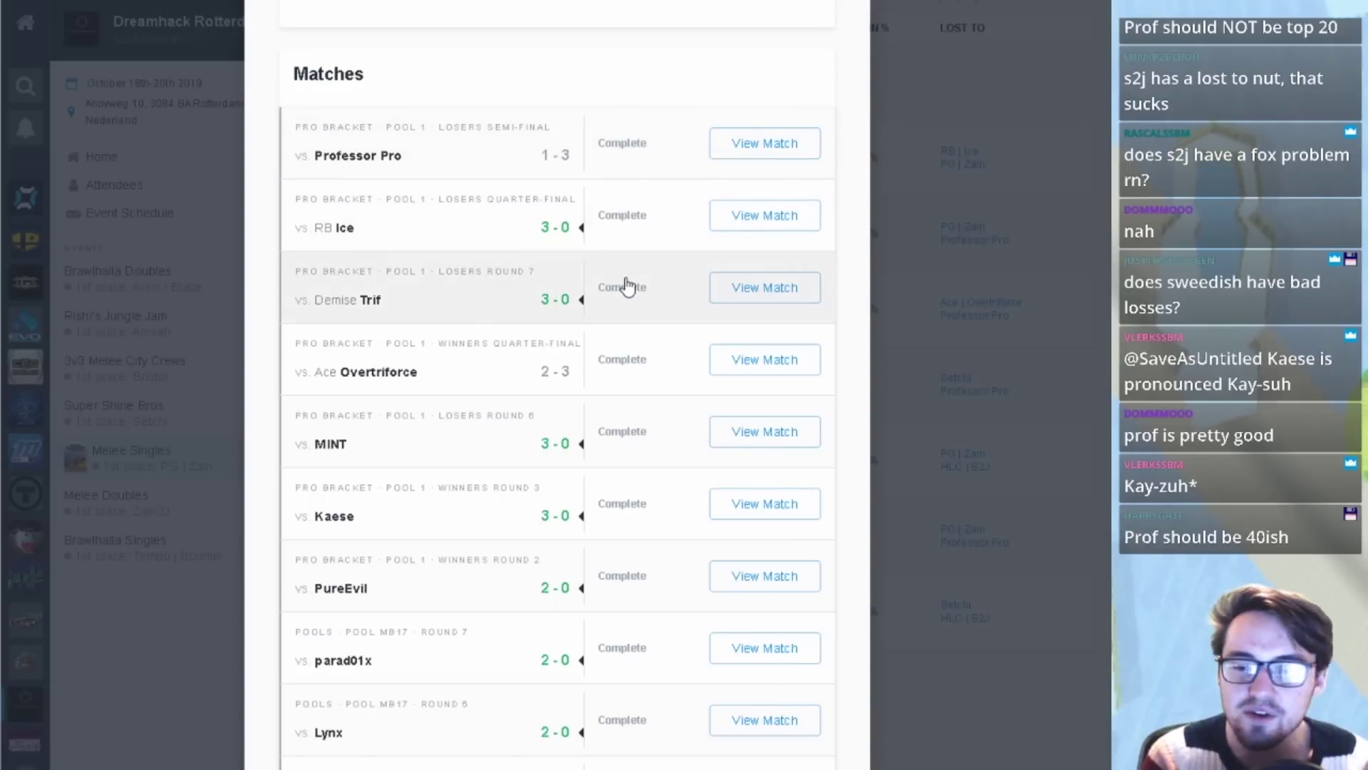
left_click(990, 271)
- Switch to the Excel ranking and remove the bold formatting from S2J at rank 10
key("alt+Tab")
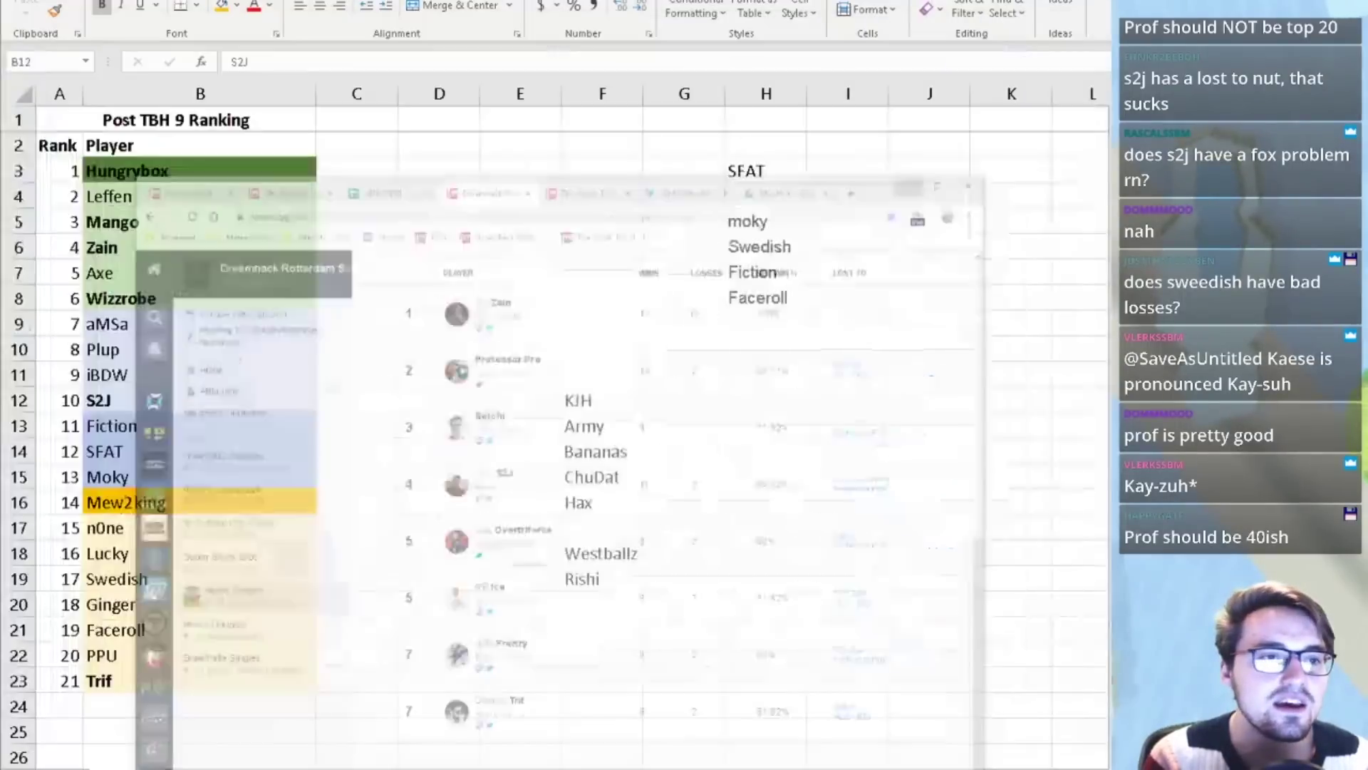
left_click(152, 376)
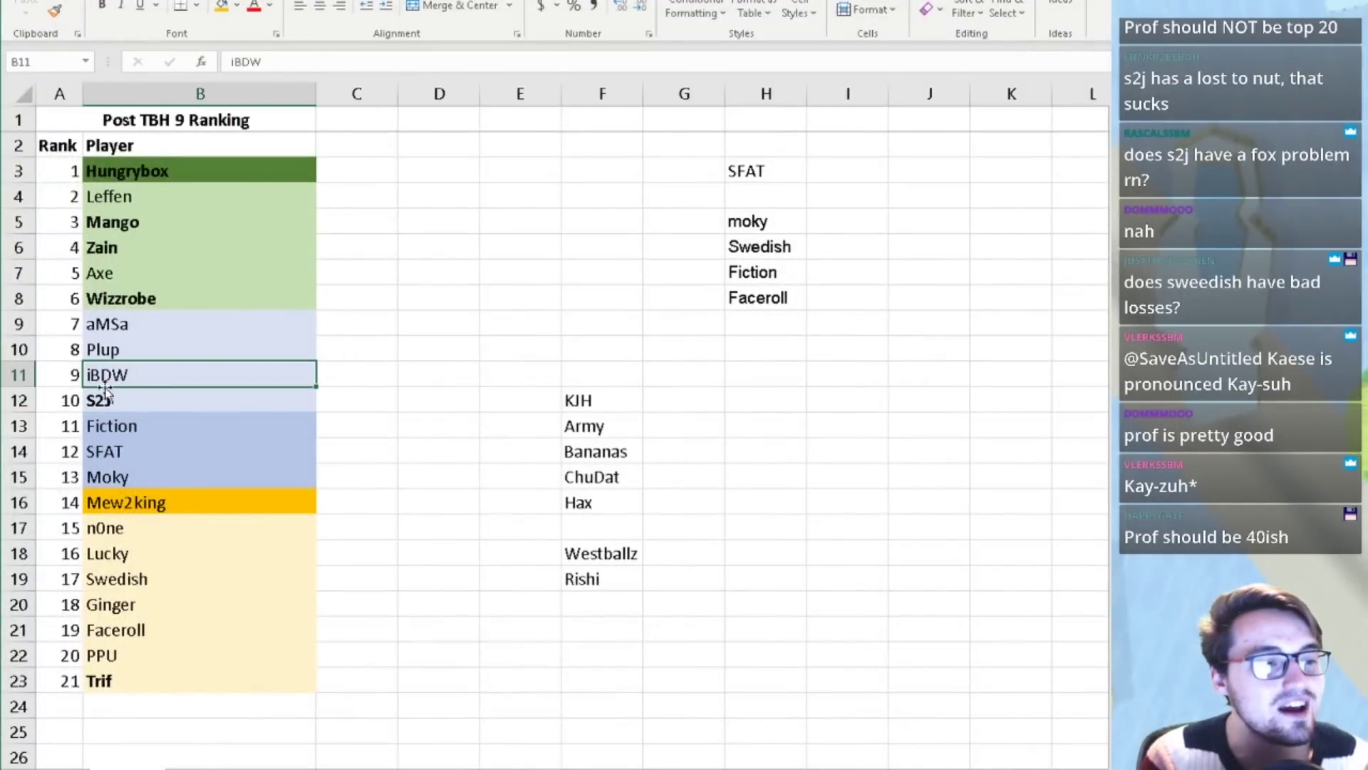
left_click(190, 399)
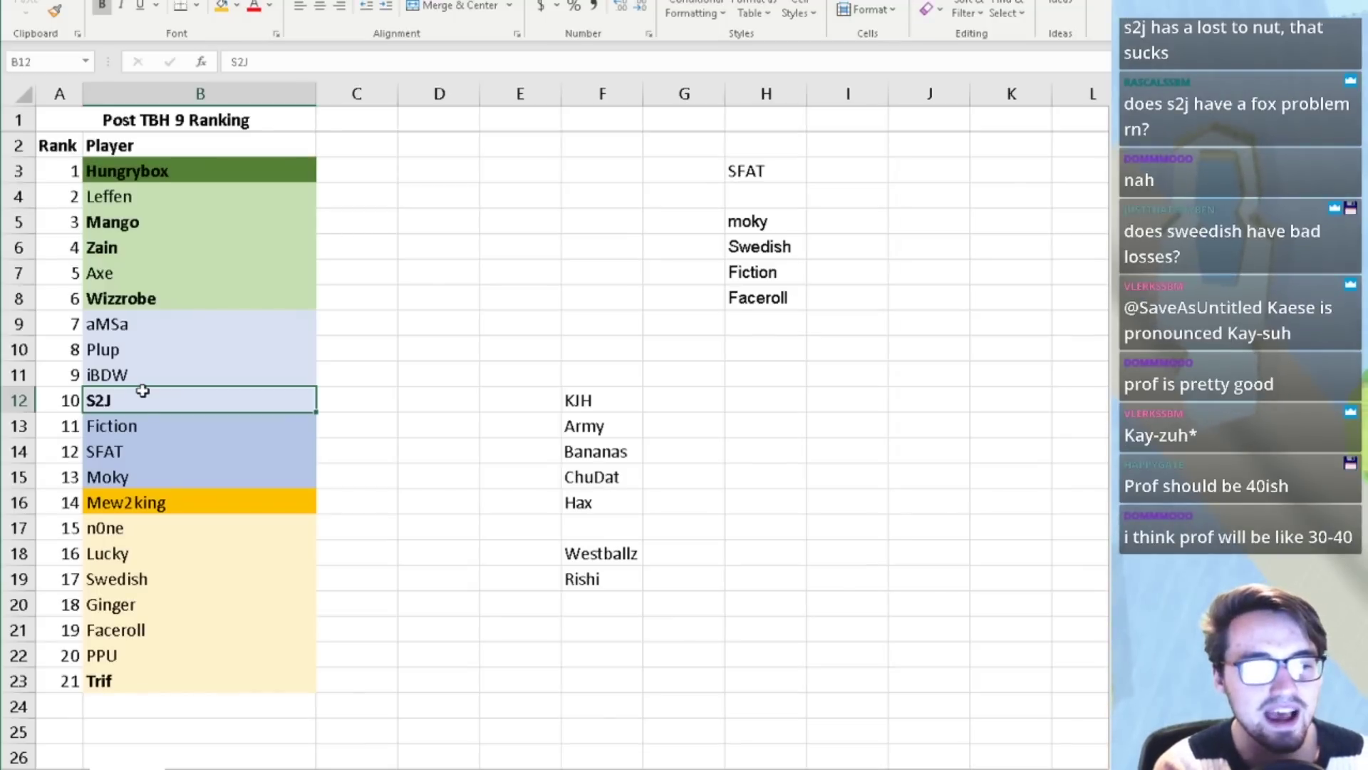
key("ctrl+b")
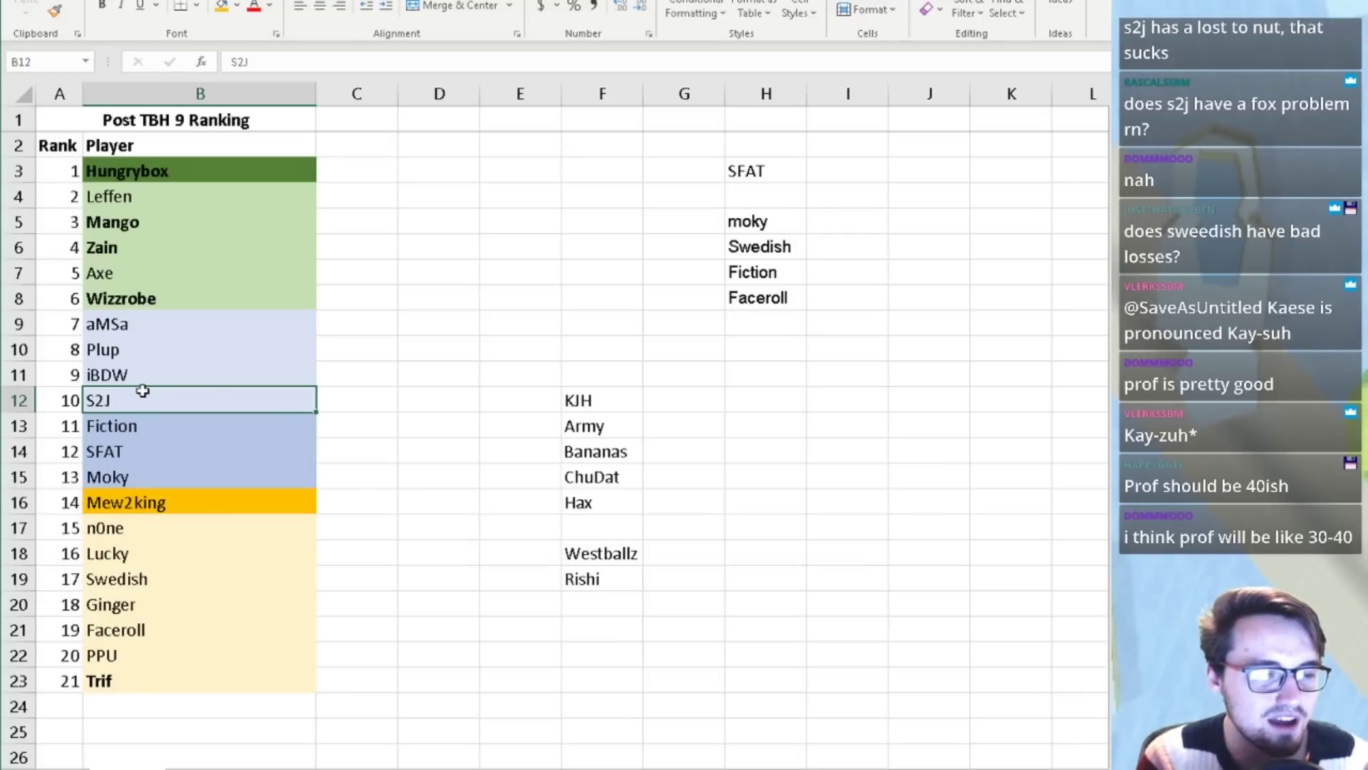
- Return to the Dreamhack Rotterdam Melee Singles standings in the browser and review the top eight placements and losses
left_click(454, 766)
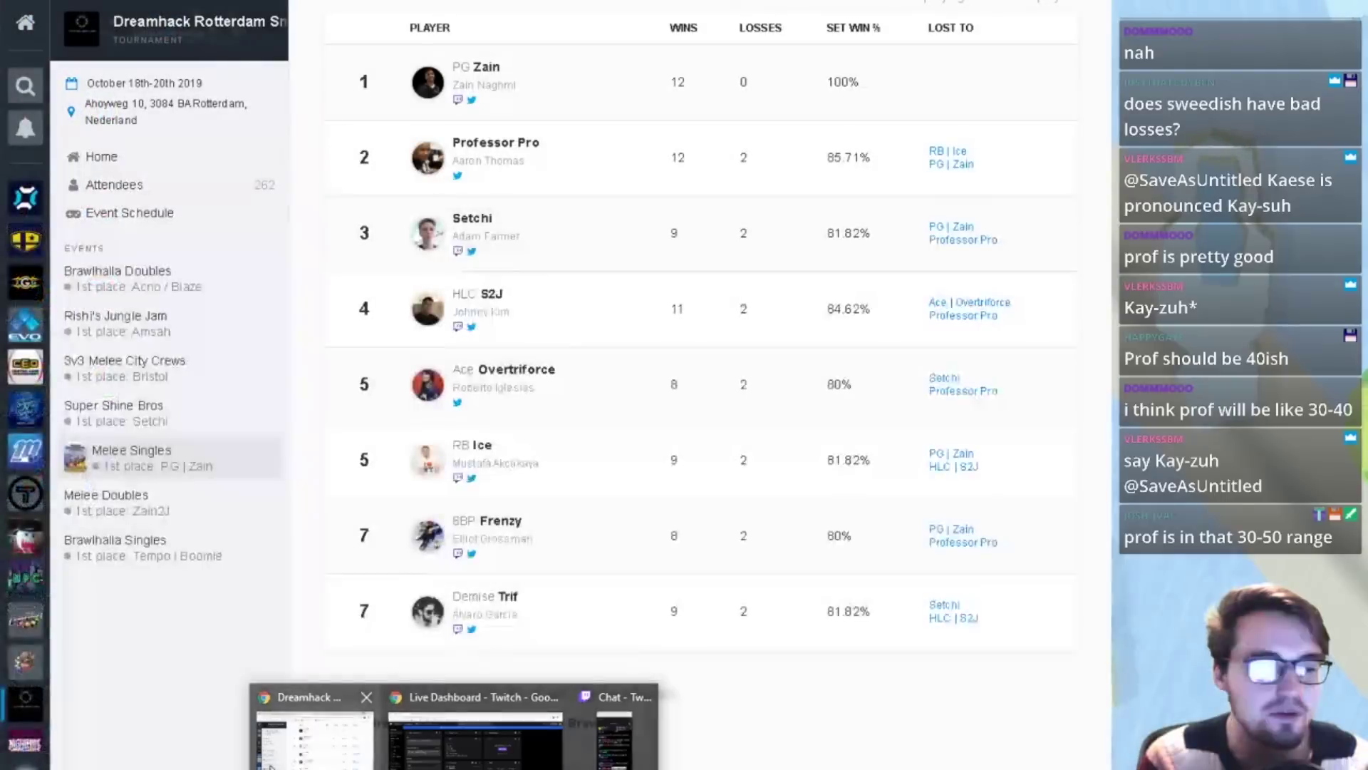
left_click(271, 766)
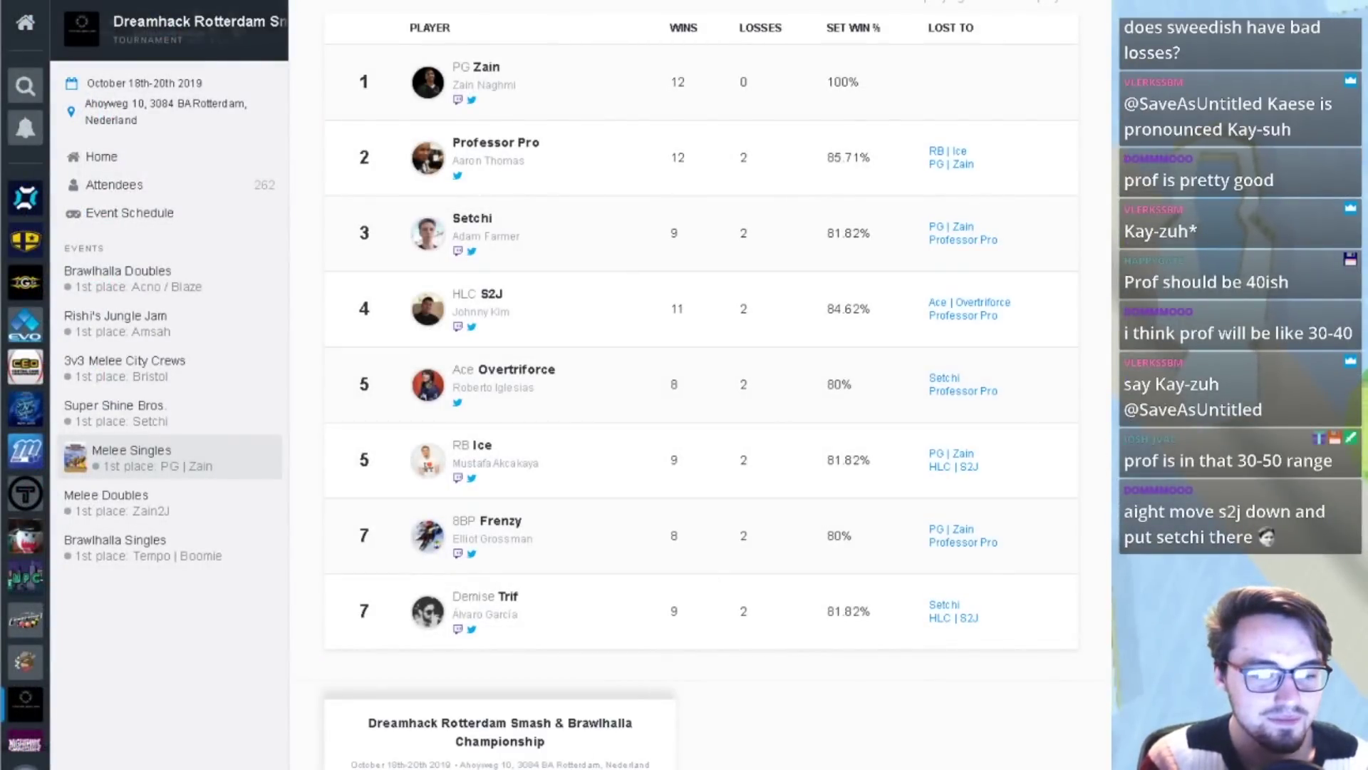
key("alt+Tab")
key("alt+Tab")
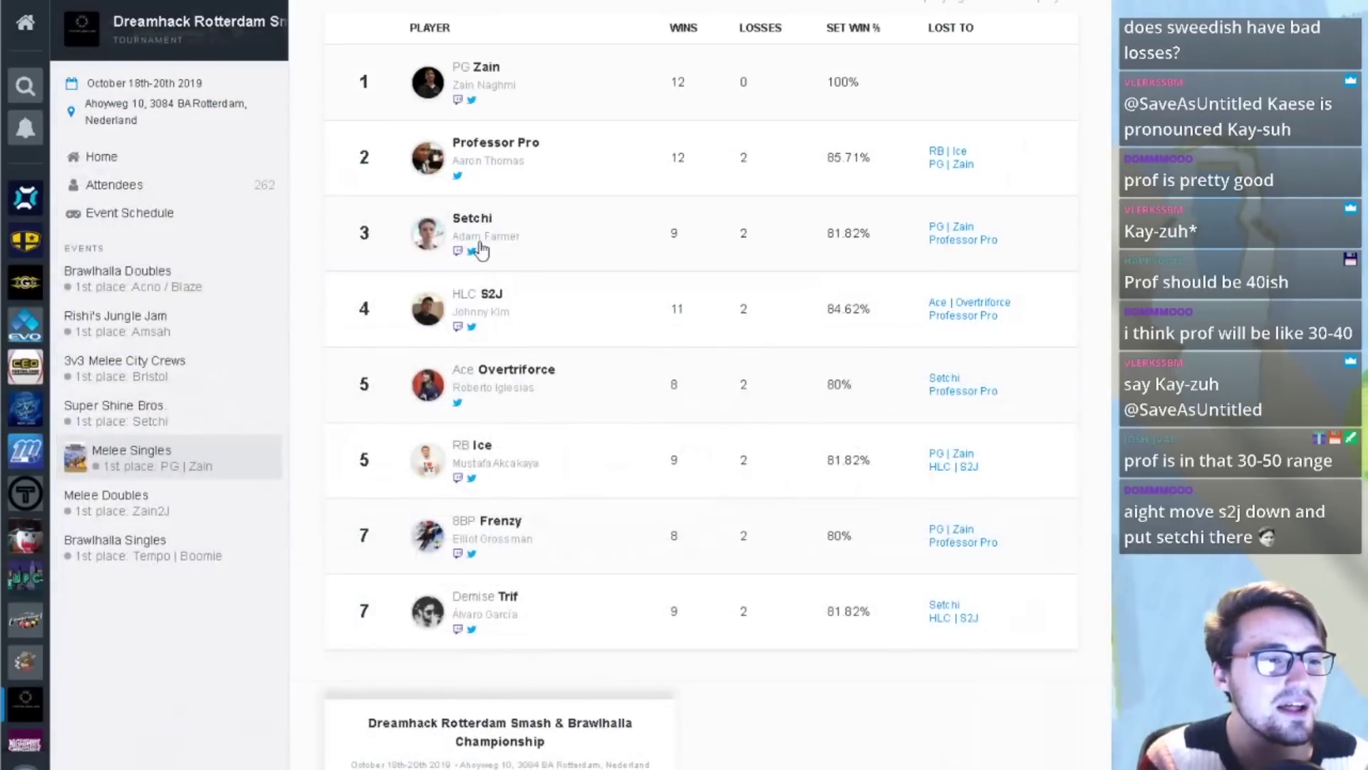
scroll(606, 189, "up", 4)
- Compare the Melee Singles pages of The Big House 9, Rising Stars at EGLX 2019 and The Good, The Bad, And The Melee
key("ctrl+Tab")
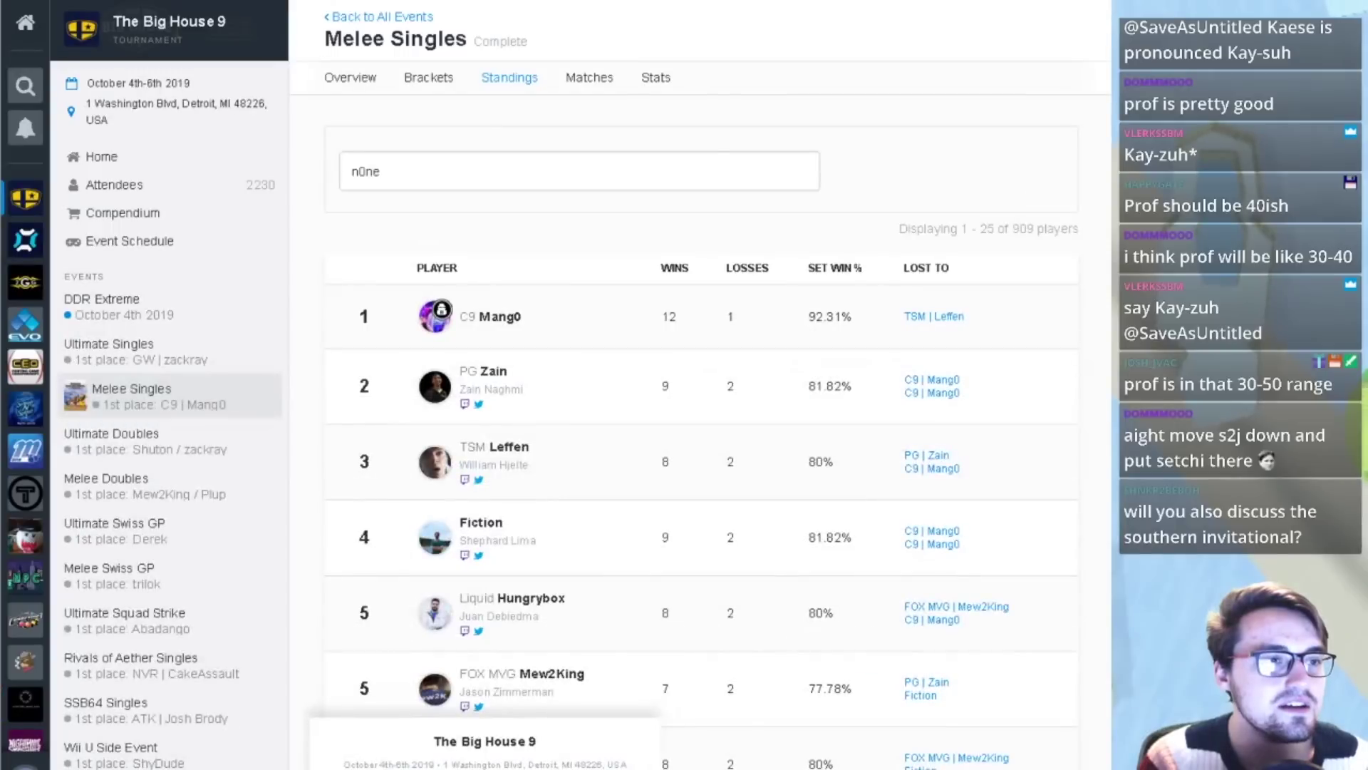
key("ctrl+Tab")
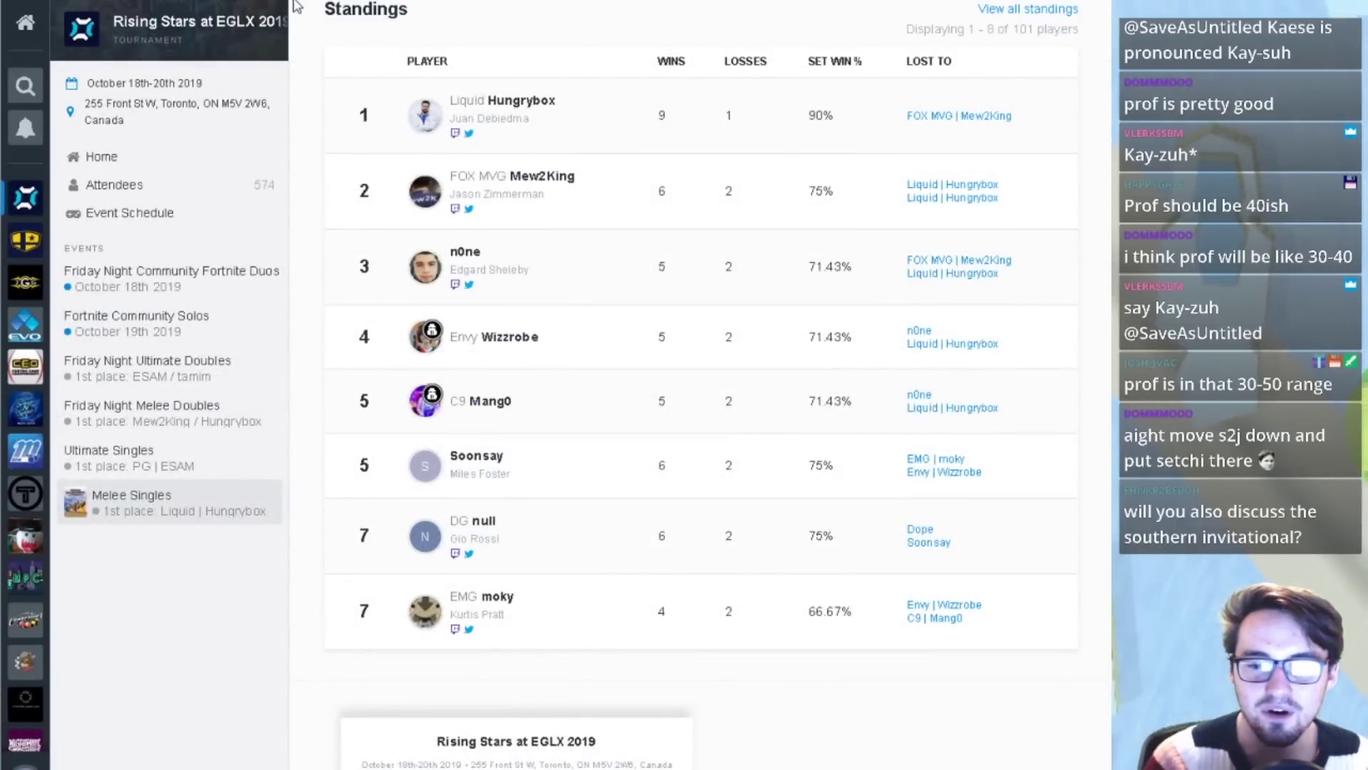
key("ctrl+Tab")
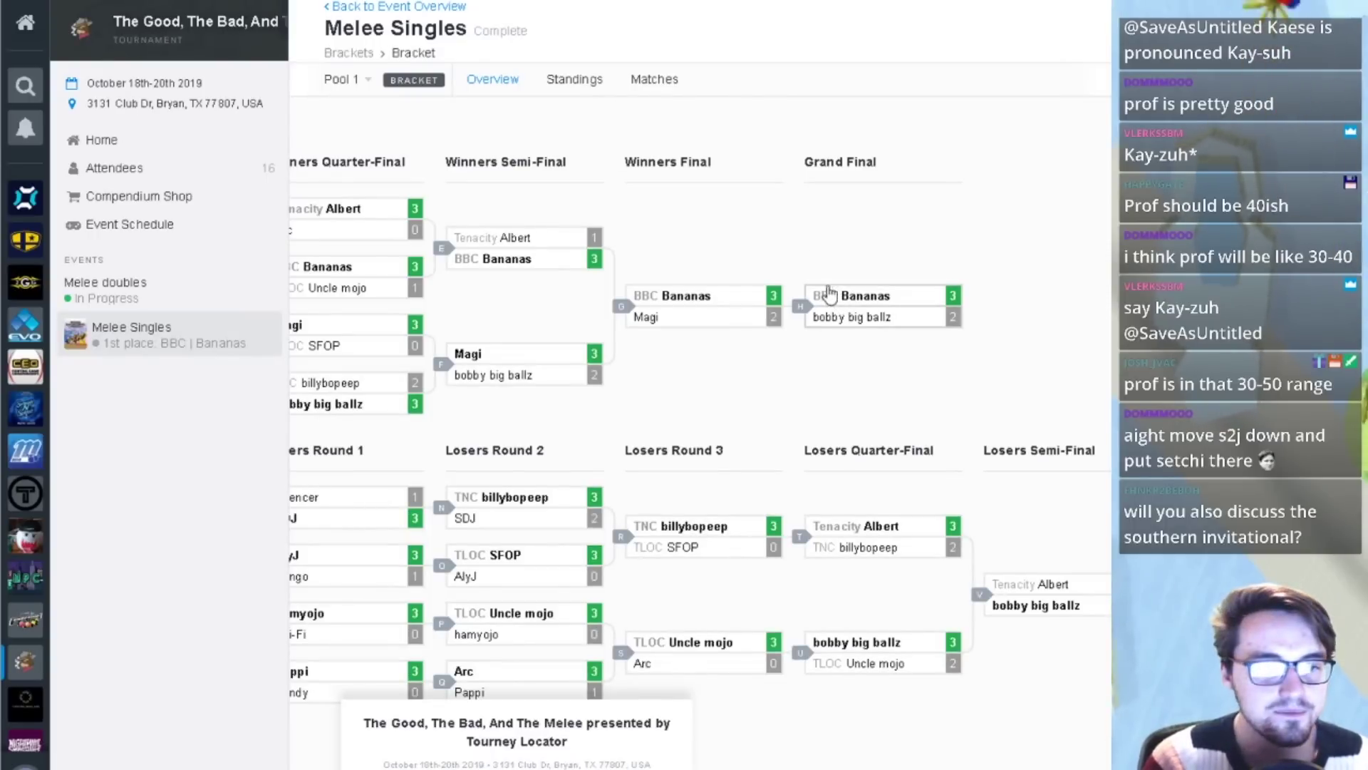
key("ctrl+Tab")
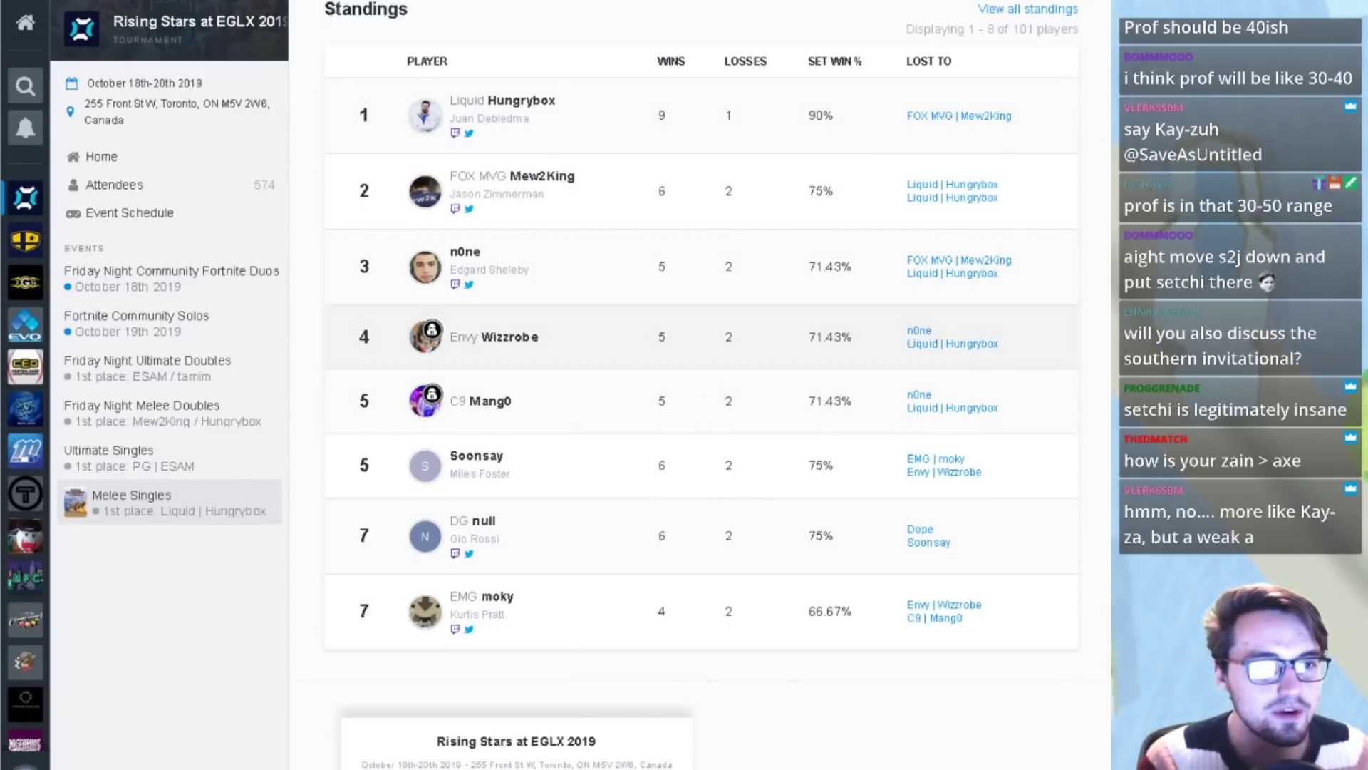
key("alt+Left")
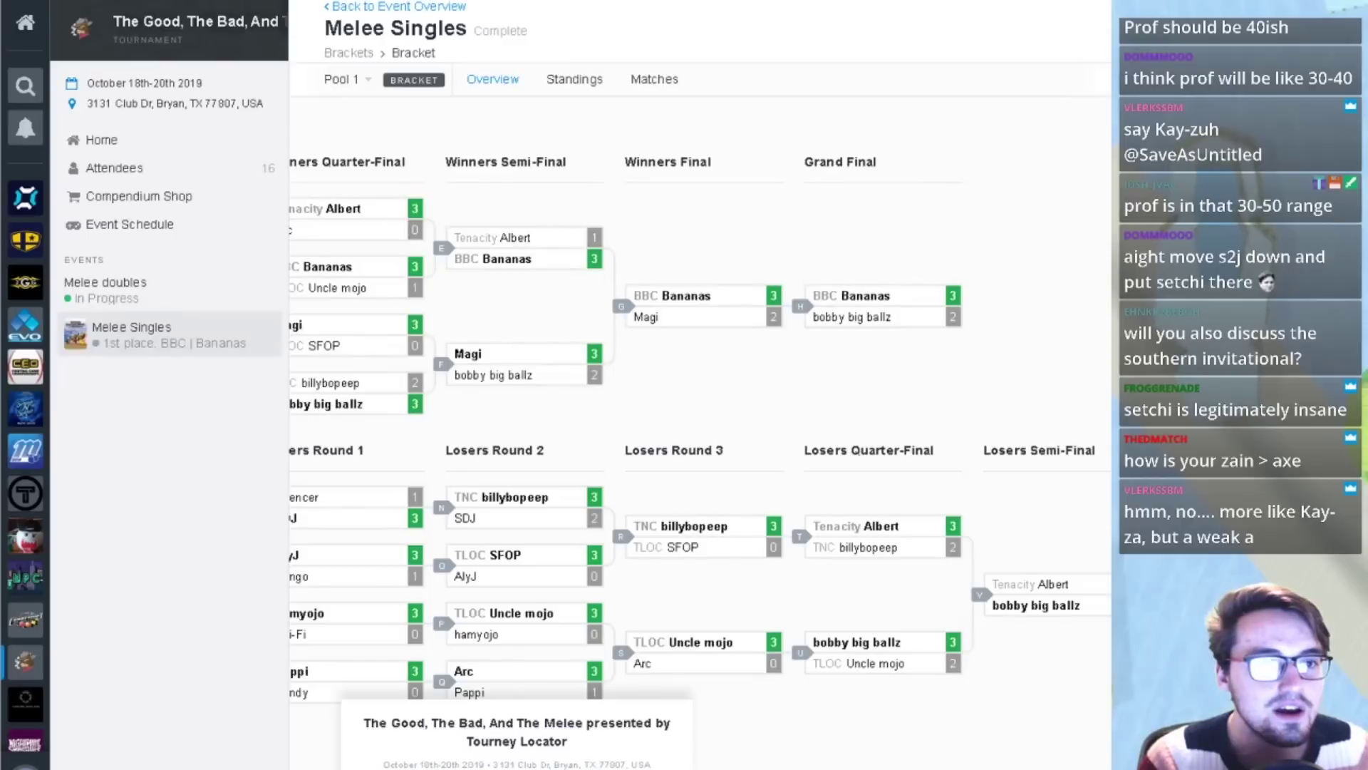
key("alt+Right")
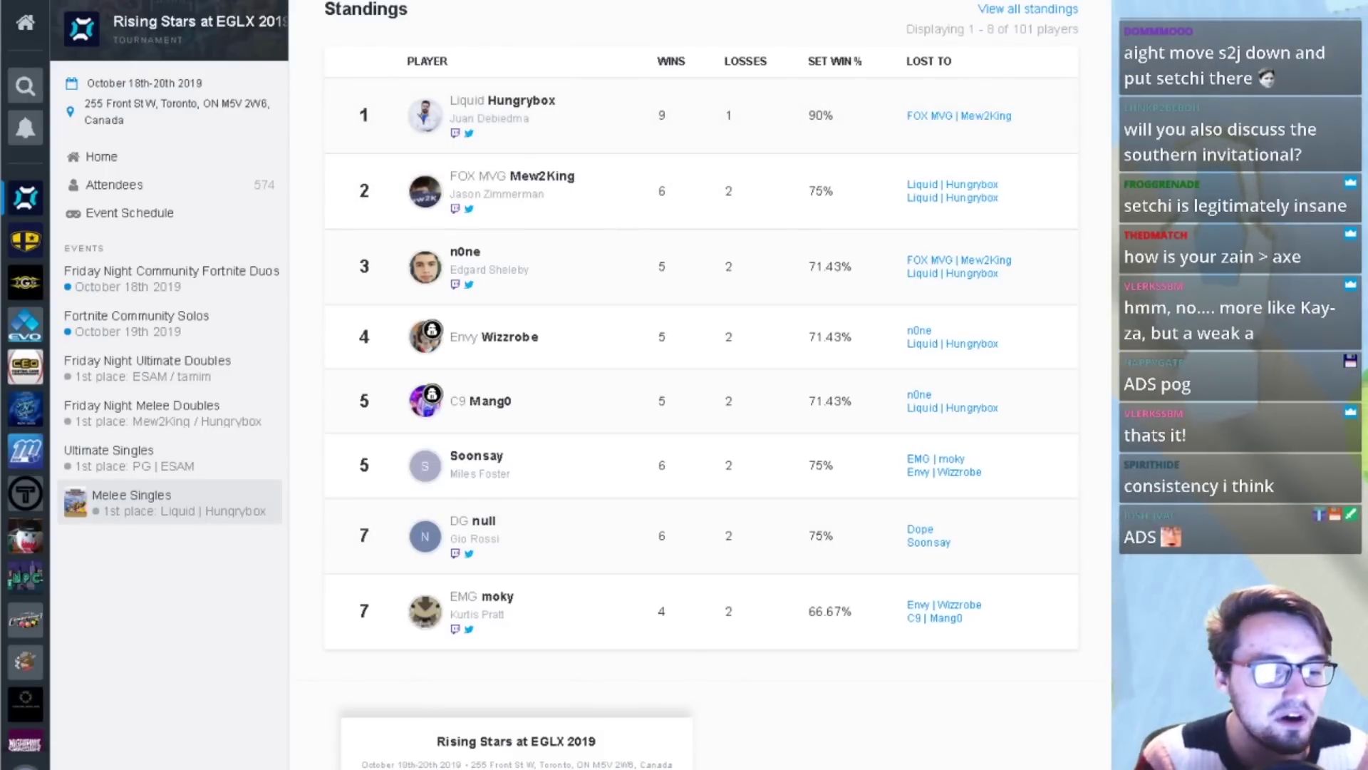
key("alt+Tab")
key("alt+Tab")
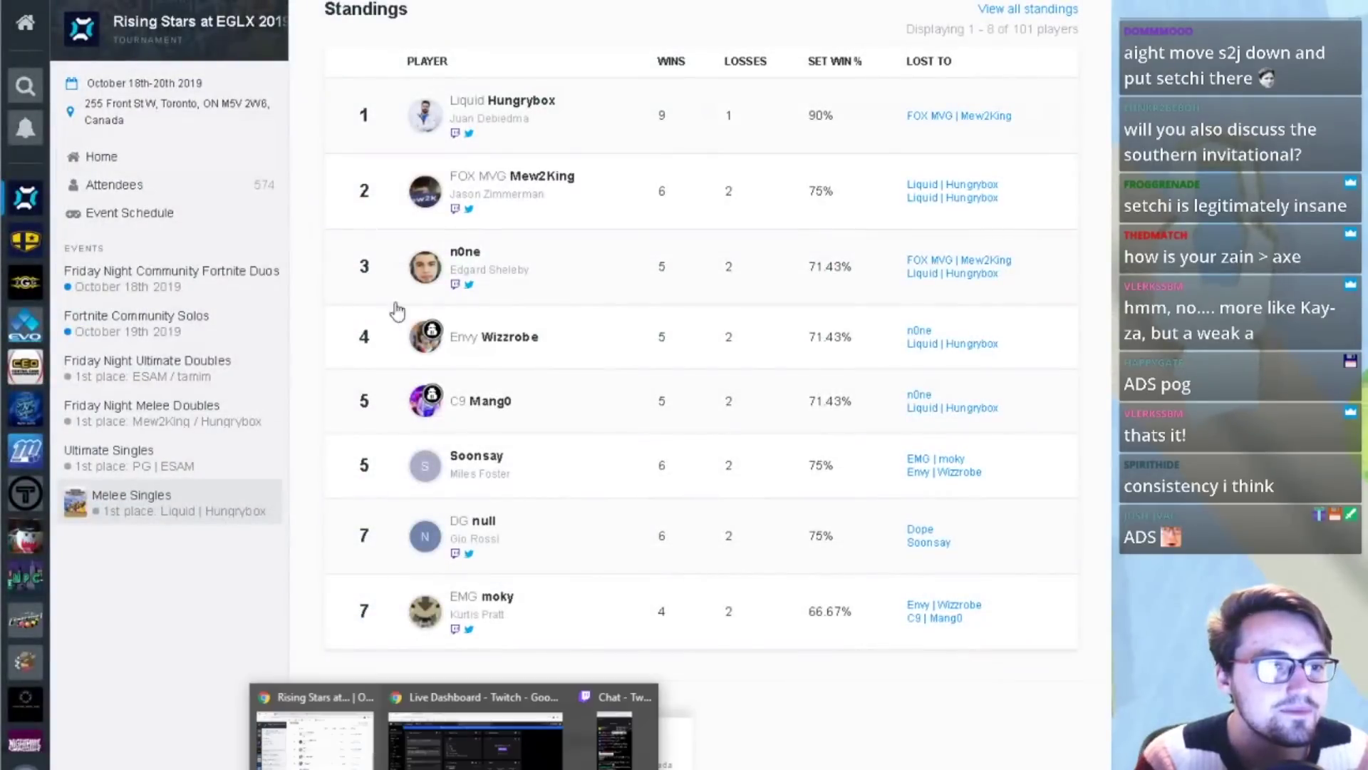
- Open Hungrybox's results from the Rising Stars at EGLX 2019 Melee Singles standings and examine his match scores
left_click(580, 101)
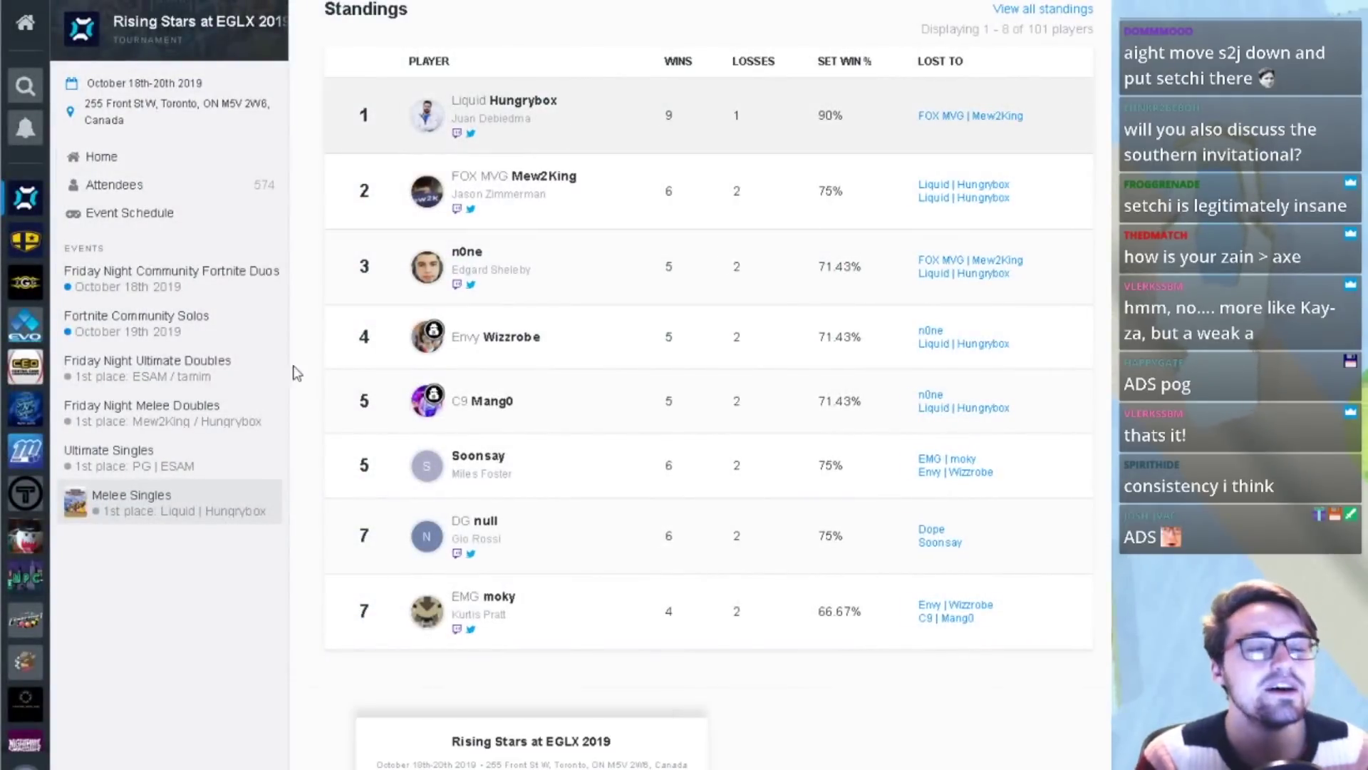
scroll(464, 236, "down", 6)
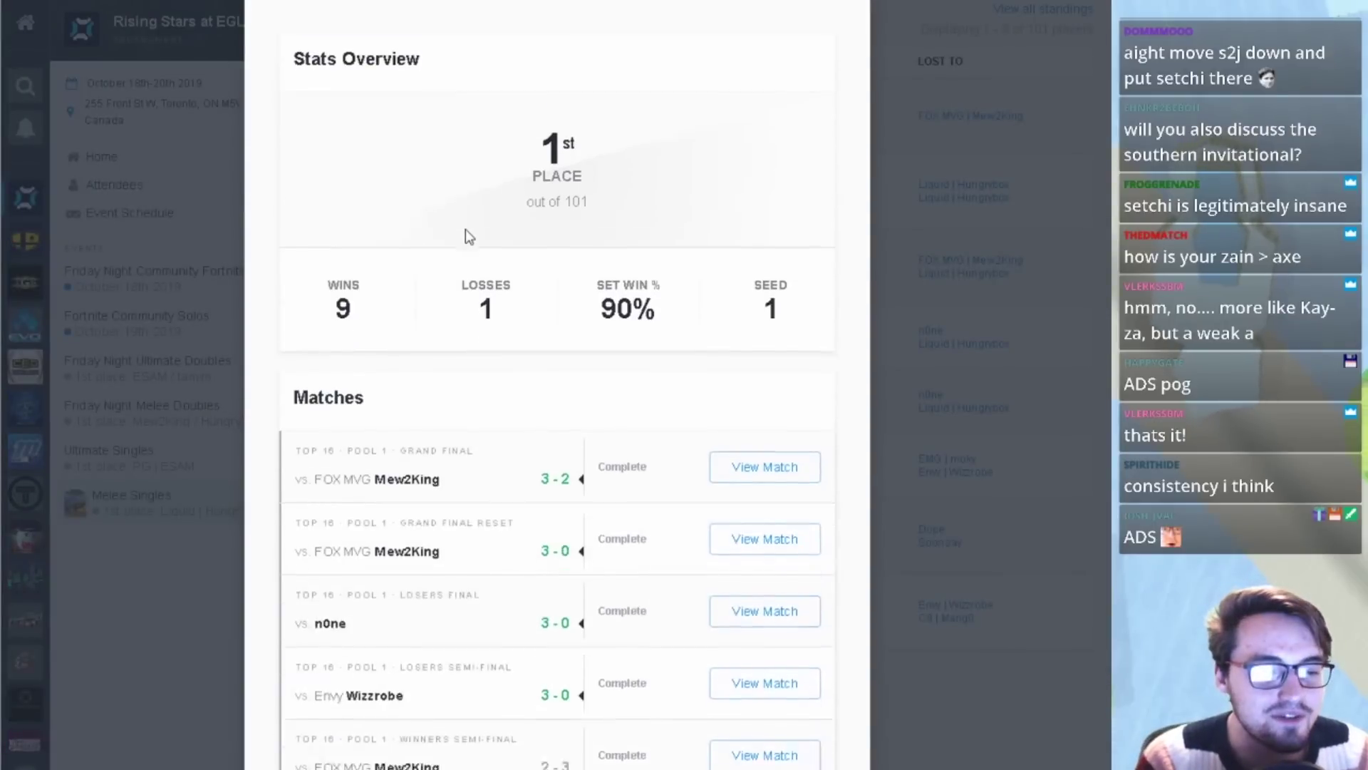
scroll(468, 236, "down", 2)
scroll(465, 235, "down", 2)
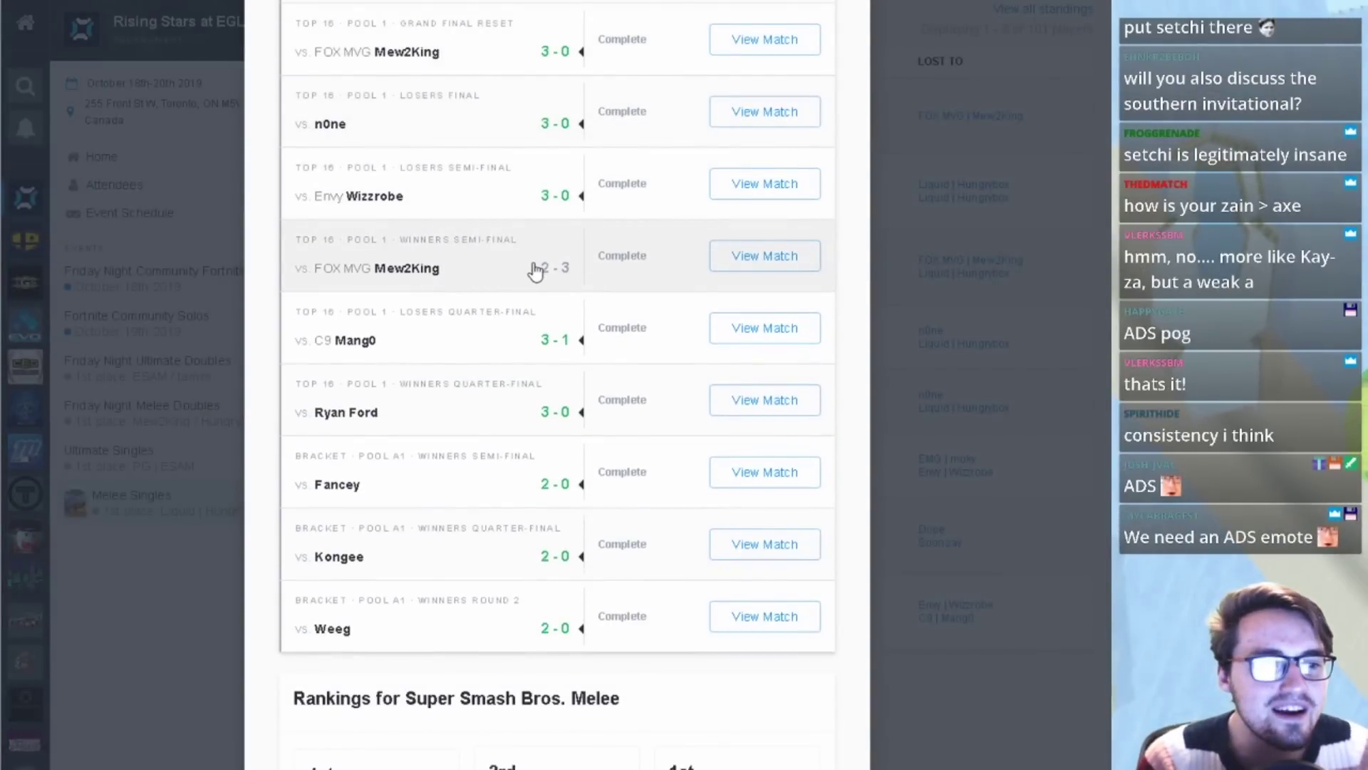
scroll(533, 269, "up", 1)
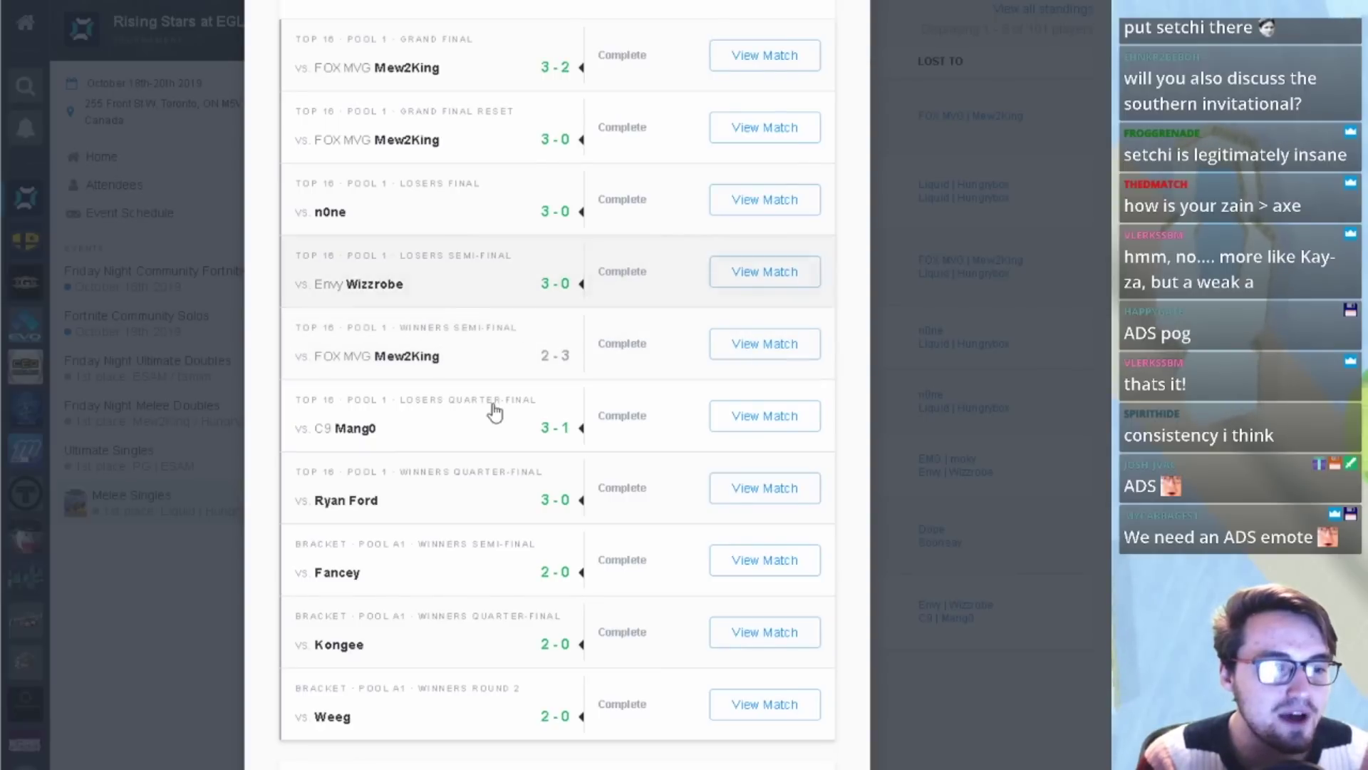
scroll(438, 437, "up", 1)
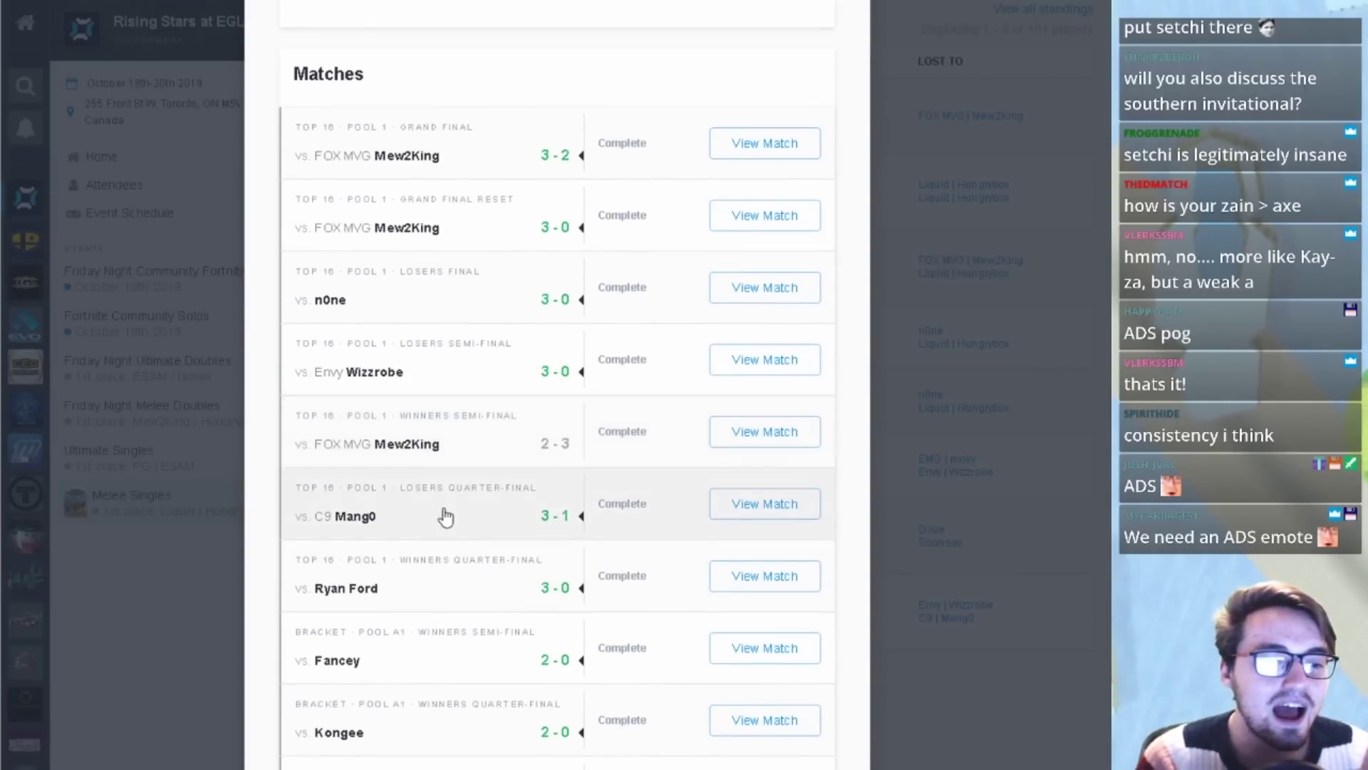
scroll(451, 492, "down", 1)
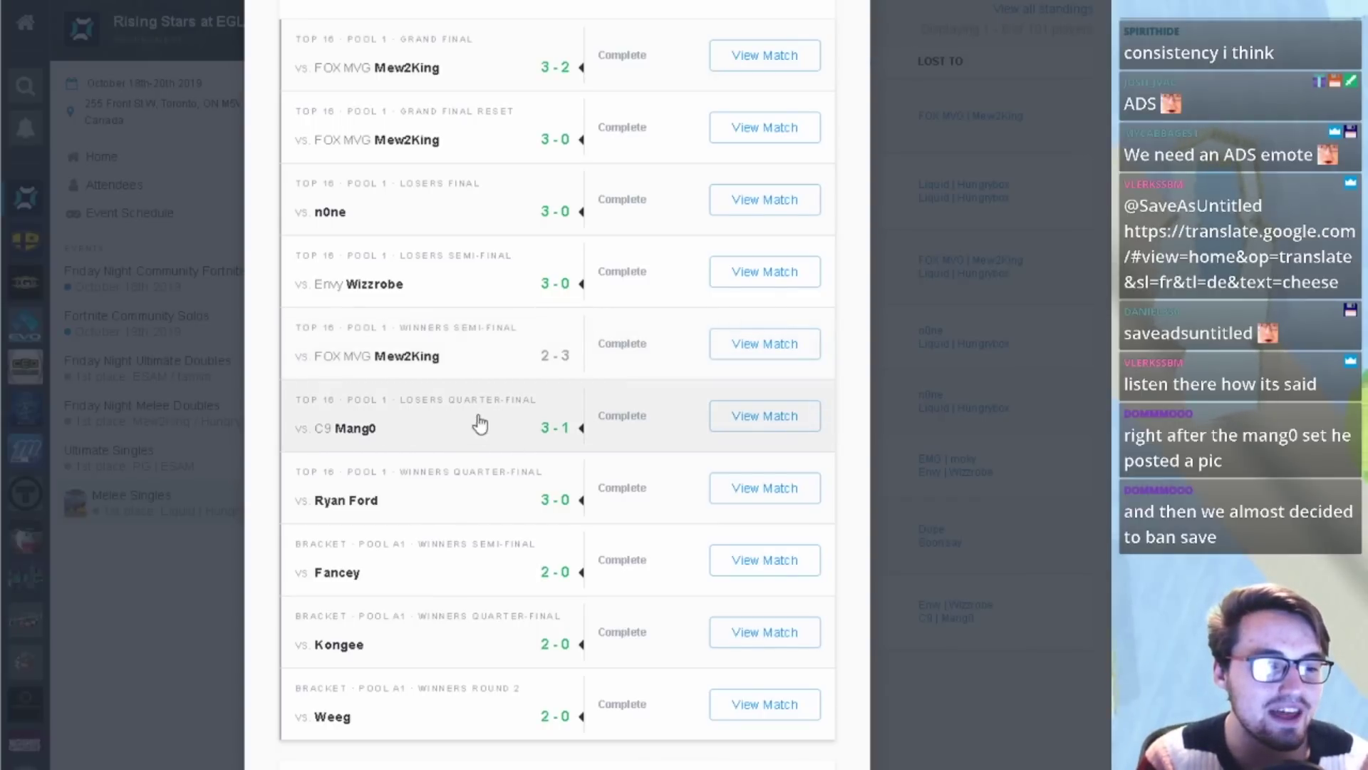
scroll(495, 447, "up", 1)
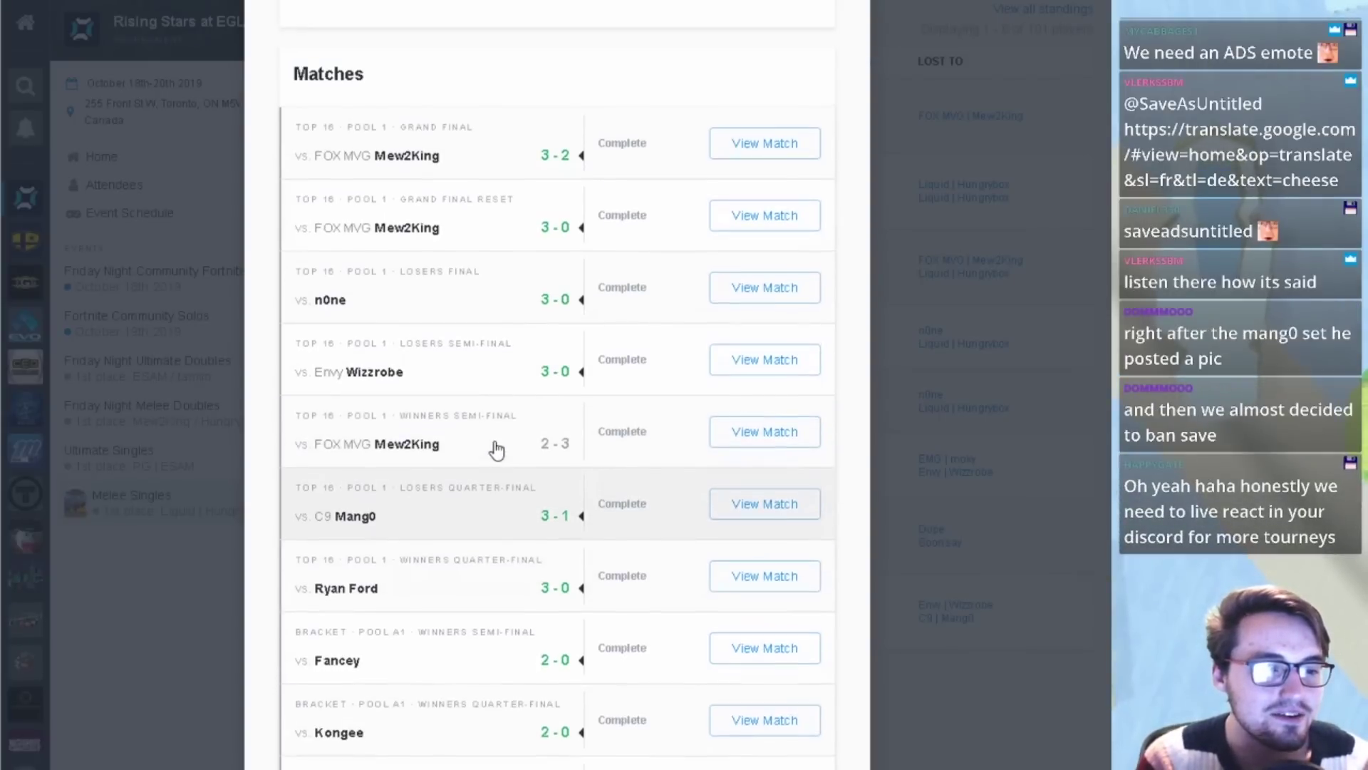
scroll(496, 448, "up", 1)
scroll(489, 428, "down", 1)
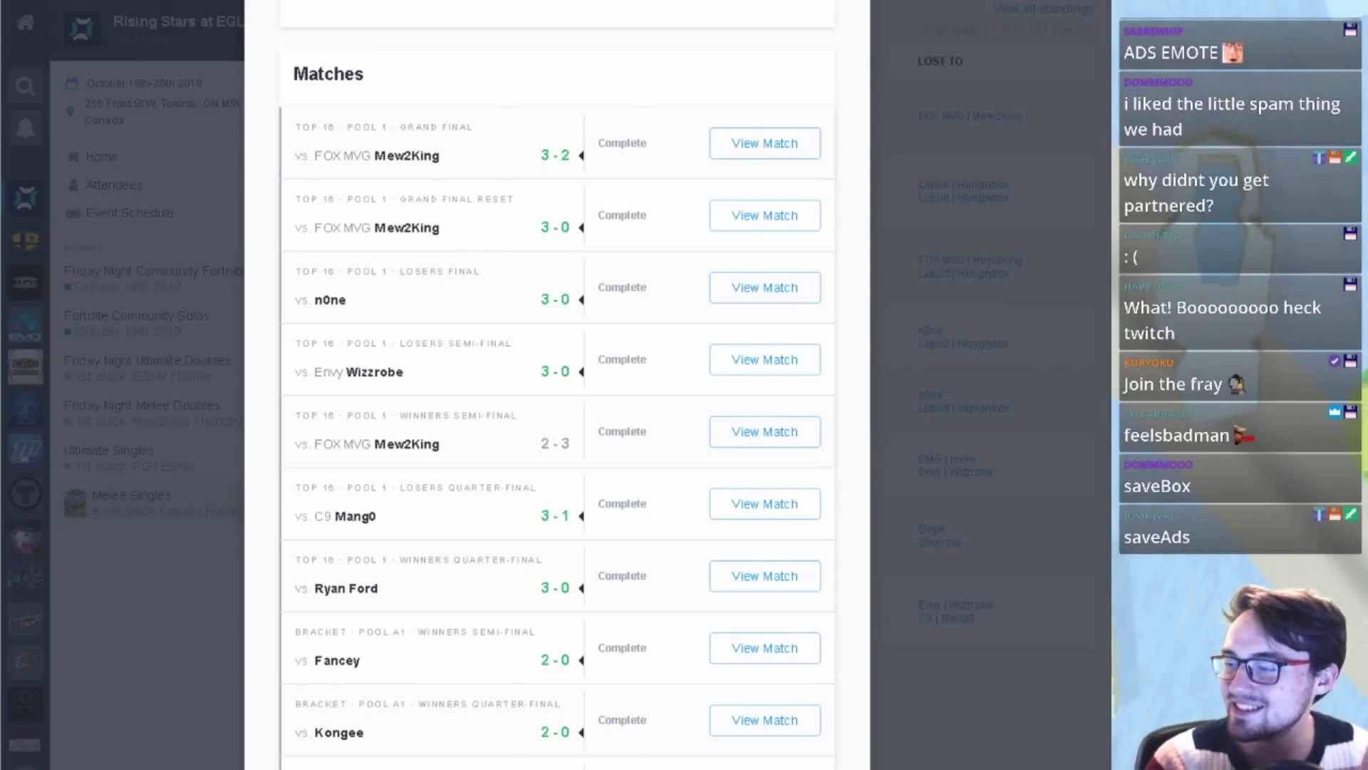
- Switch to Discord, look through the recent messages in the emote-ideas channel, and return to the tournament page
key("alt+Tab")
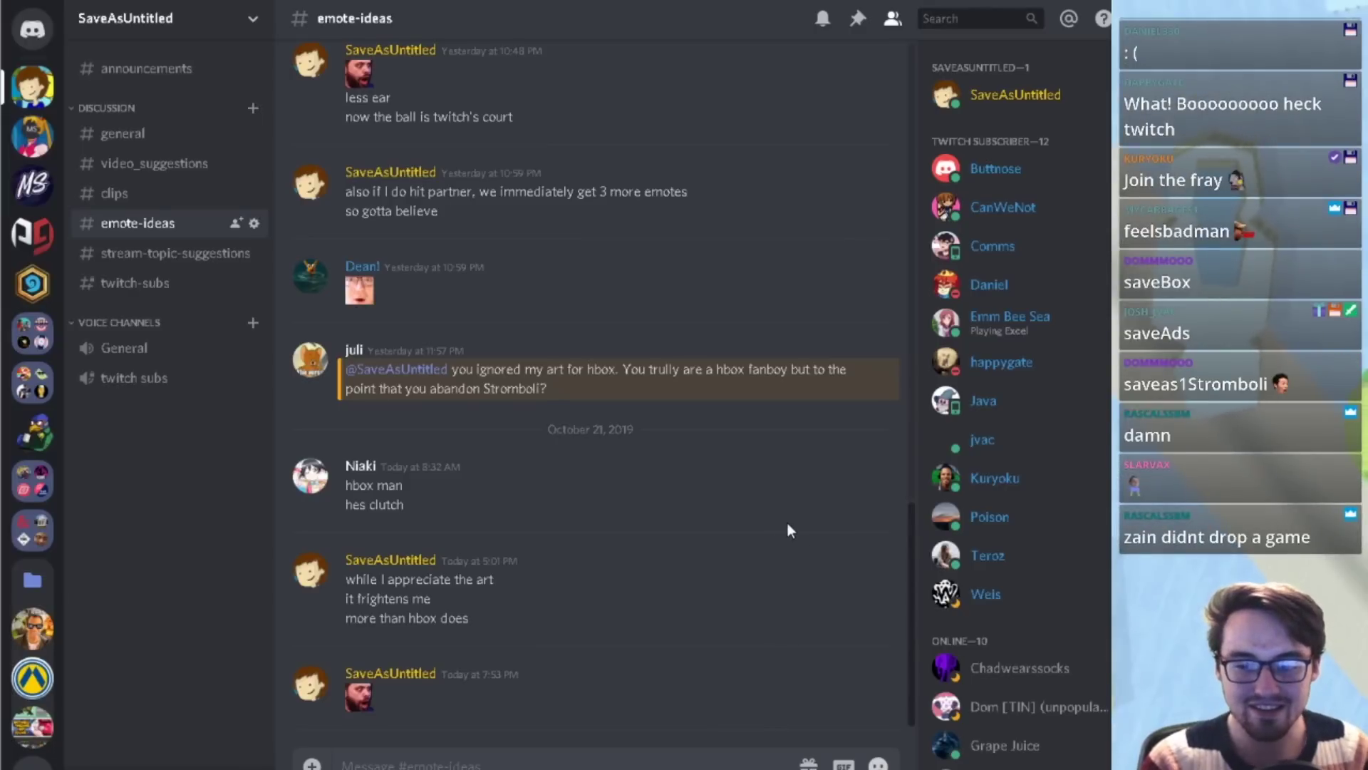
scroll(845, 385, "up", 4)
scroll(724, 329, "down", 4)
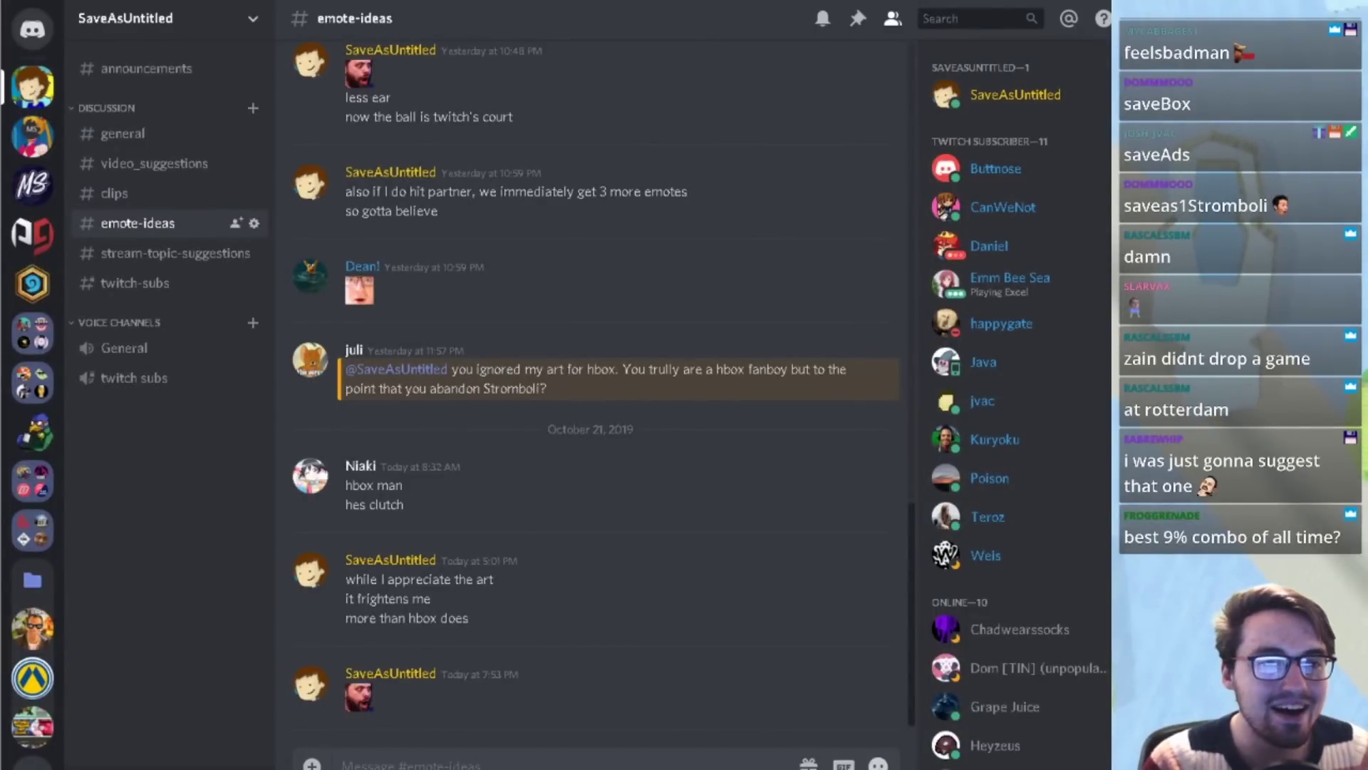
key("alt+Tab")
key("alt+Tab")
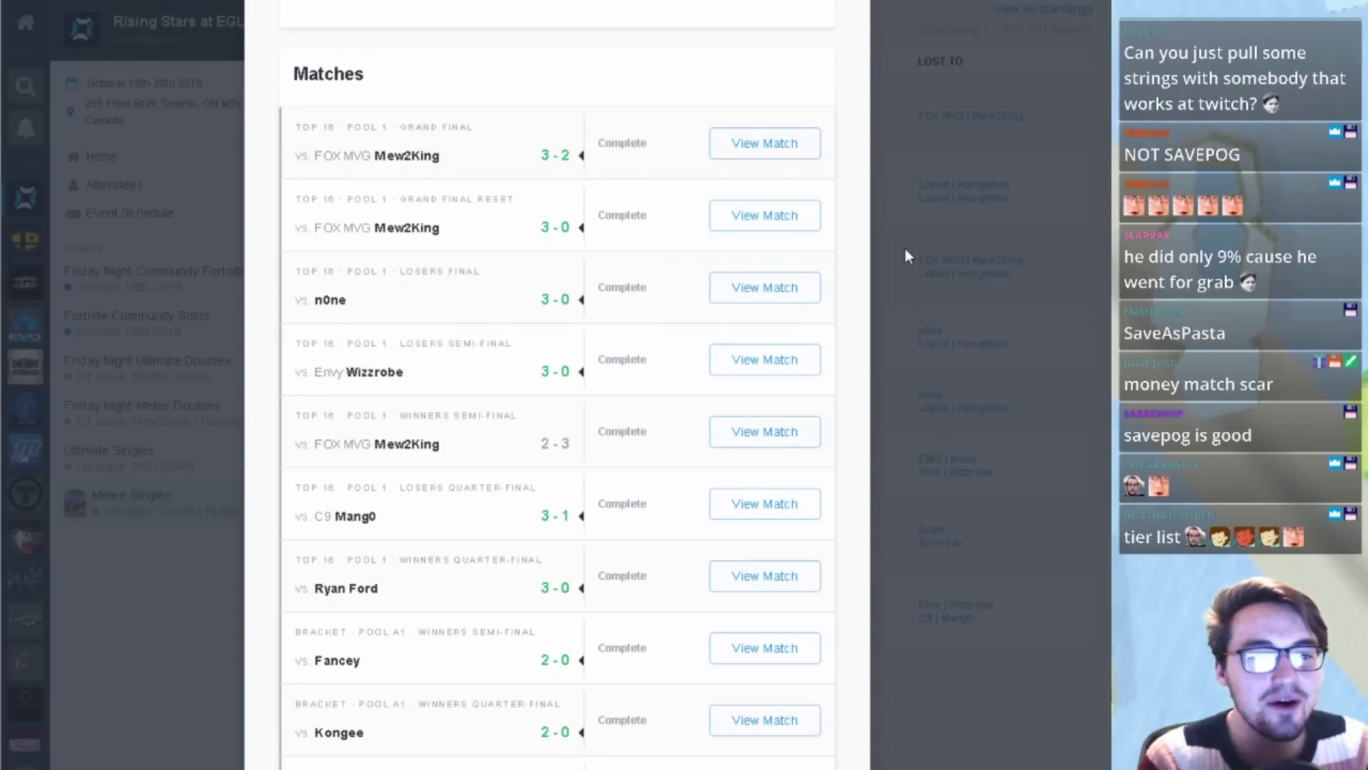
- Close and reopen Hungrybox's EGLX player results, and review his match list down to the early bracket rounds
left_click(1053, 224)
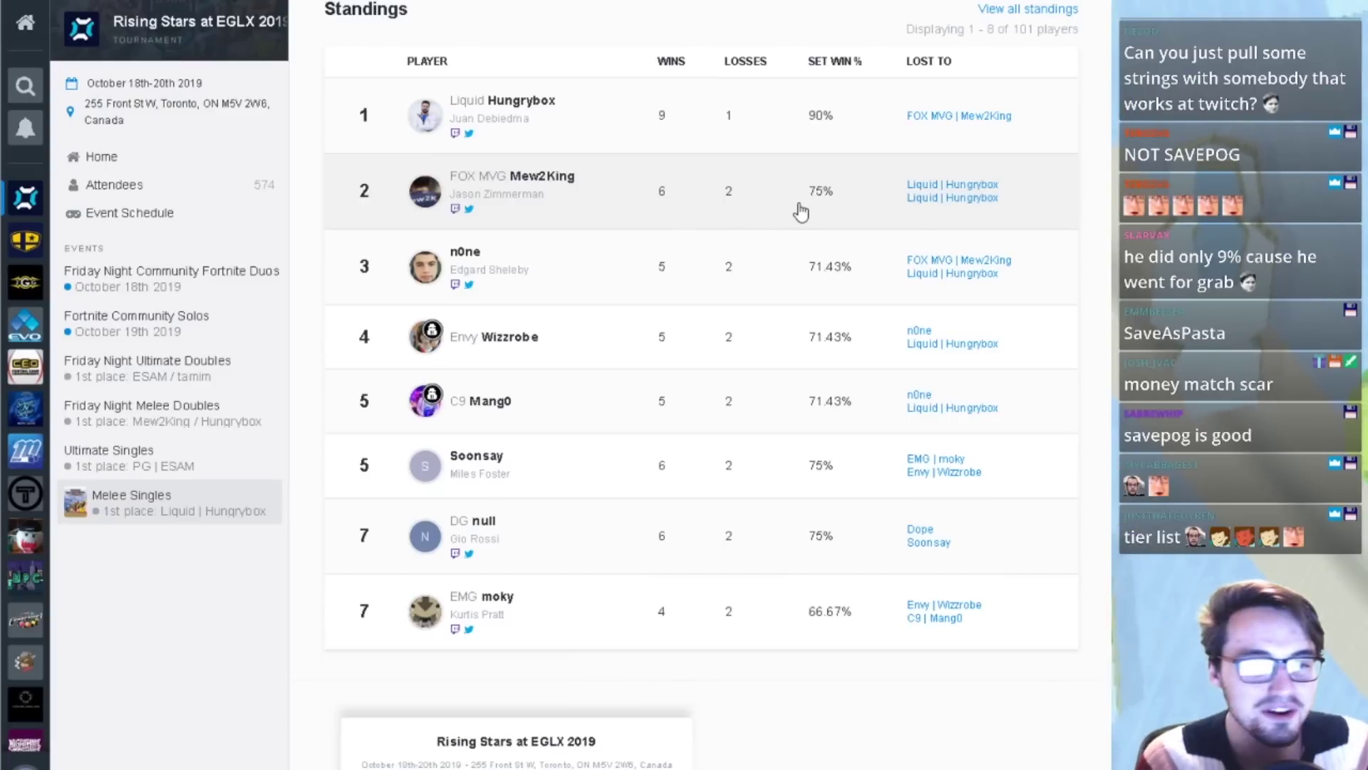
left_click(540, 136)
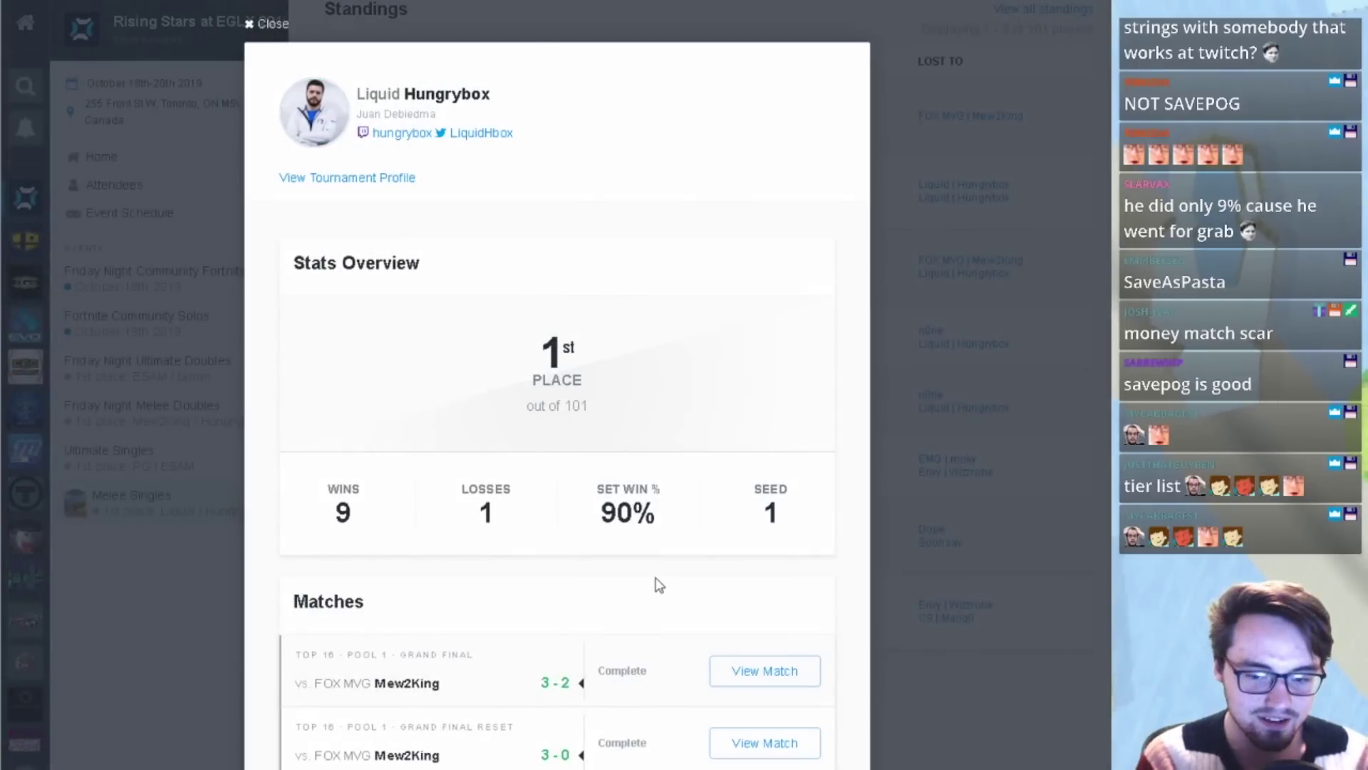
scroll(565, 611, "down", 5)
scroll(565, 610, "down", 2)
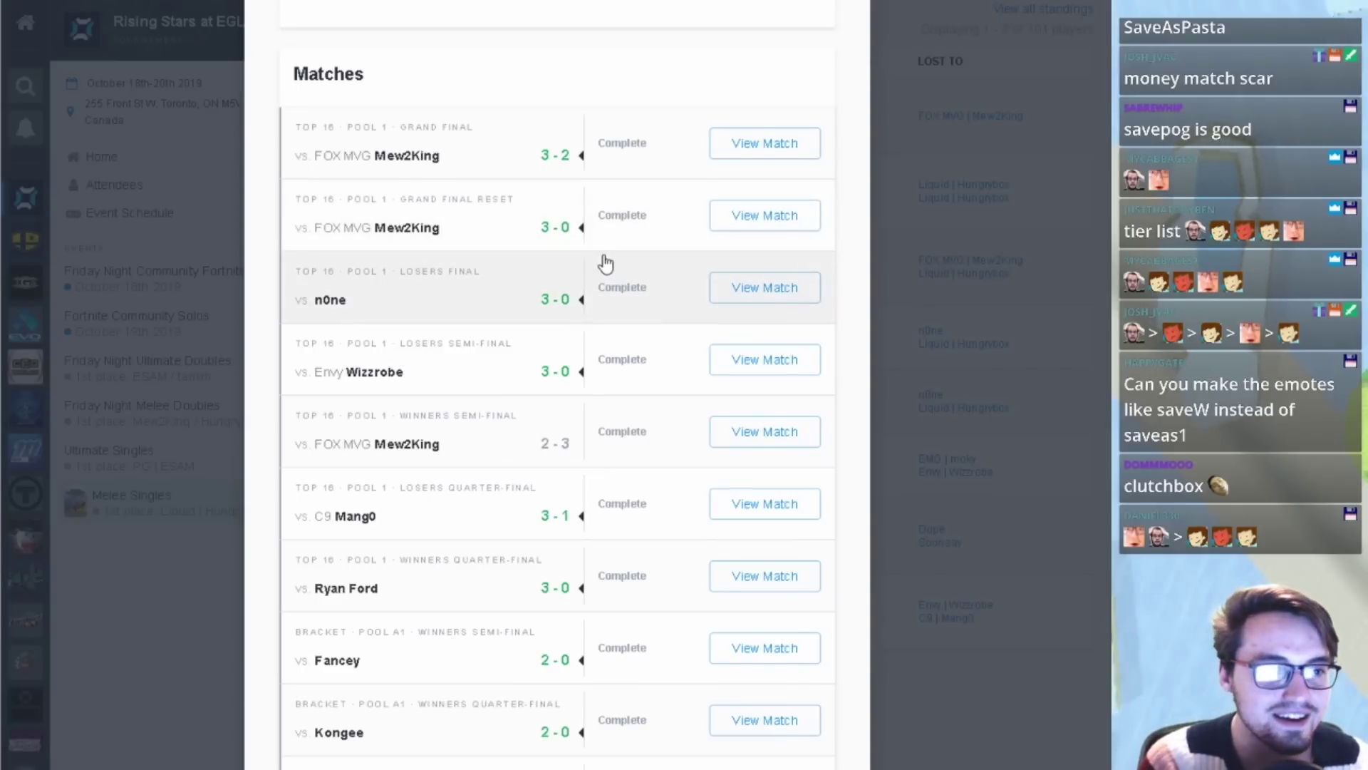
scroll(580, 257, "down", 1)
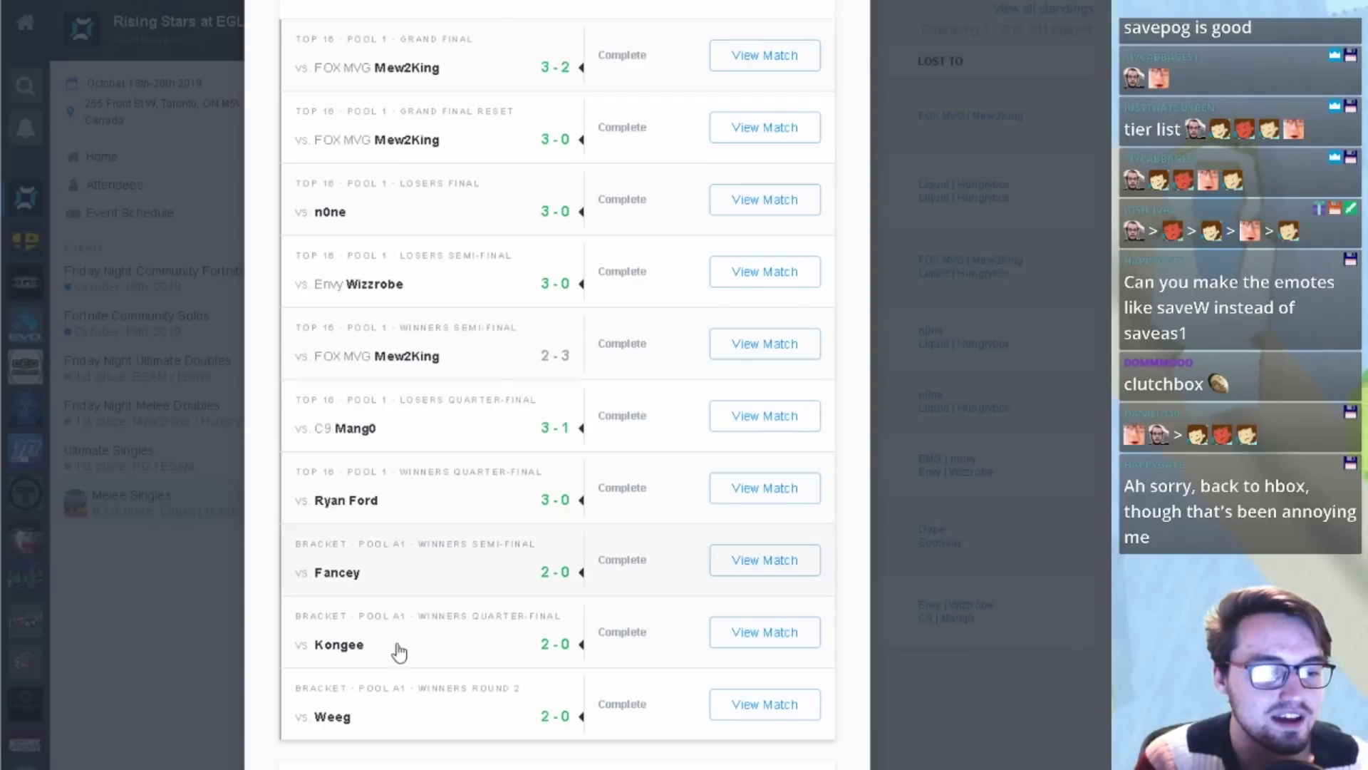
- Finish checking Hungrybox's EGLX matches, switch to the Excel ranking and remove the bold from Hungrybox's name
scroll(405, 641, "up", 4)
scroll(406, 346, "down", 3)
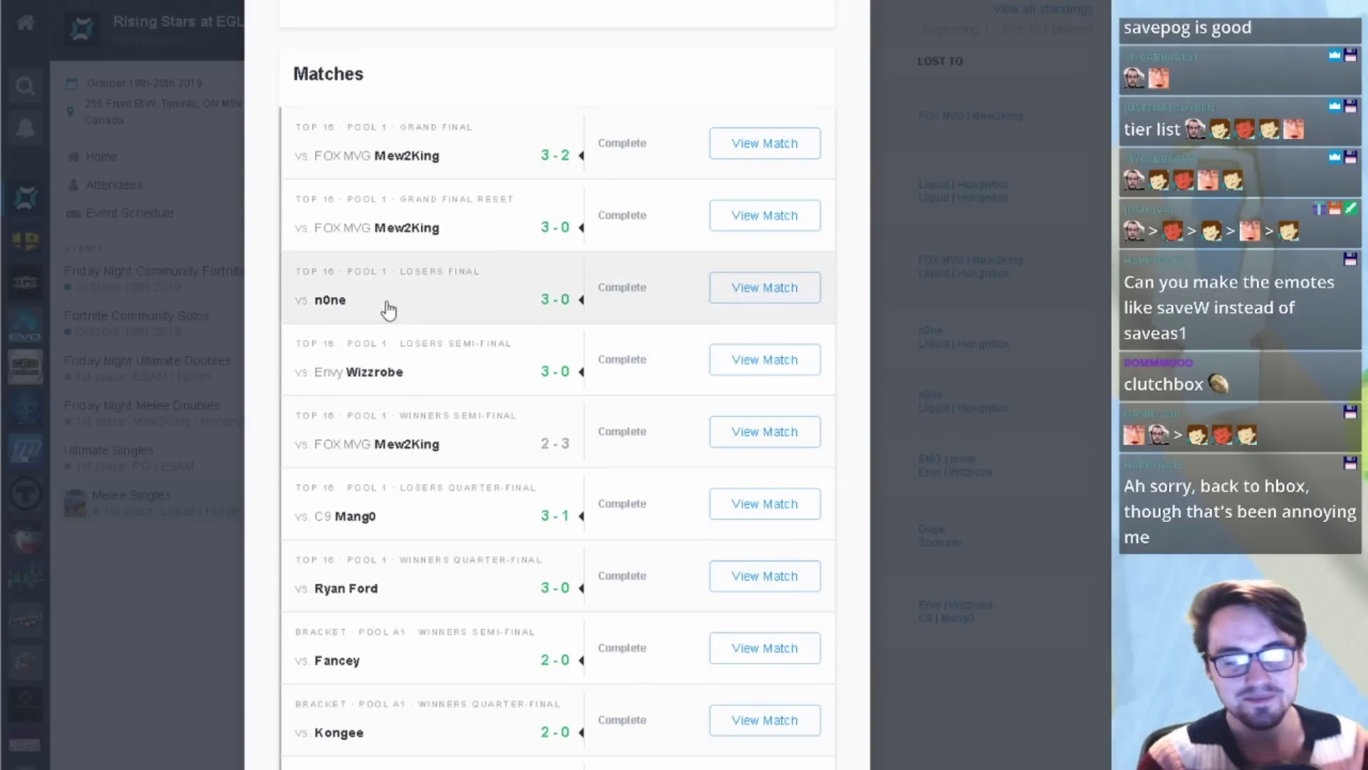
key("alt+Tab")
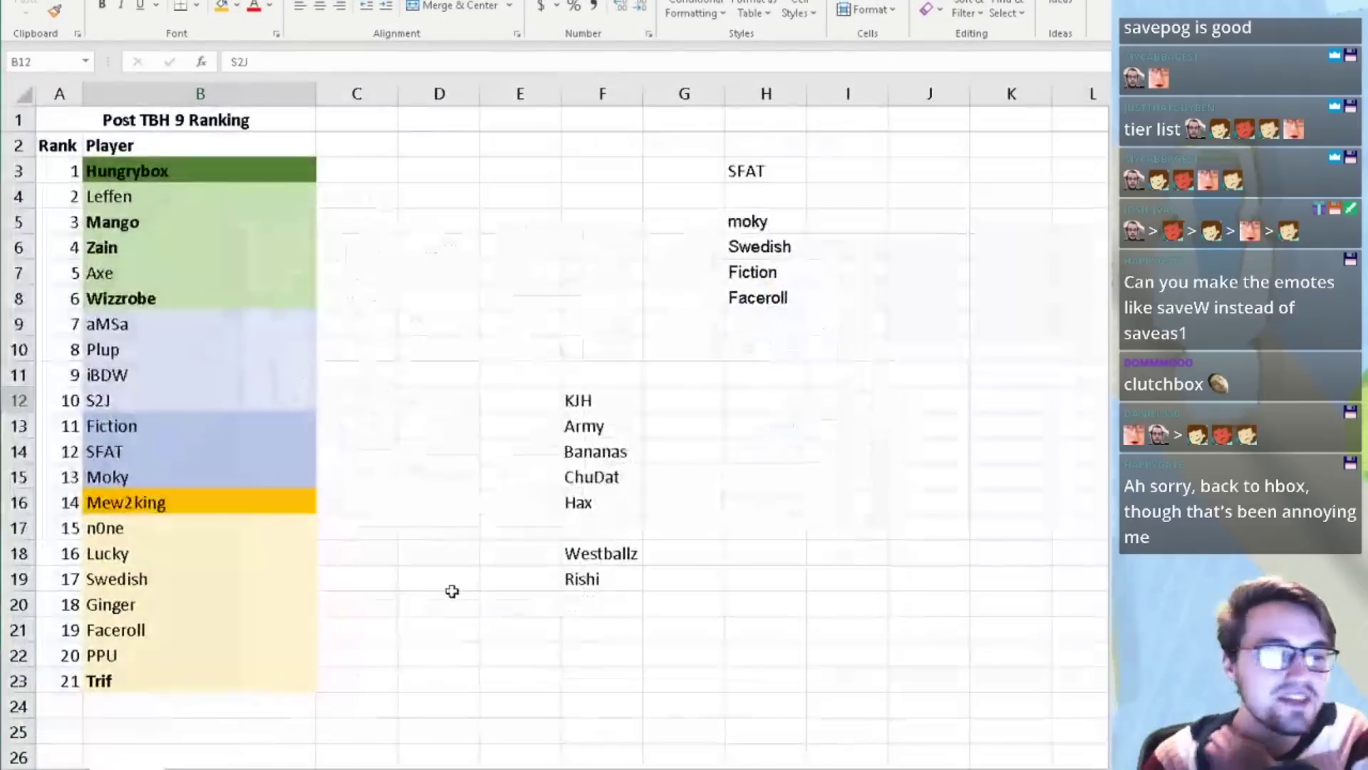
left_click(171, 173)
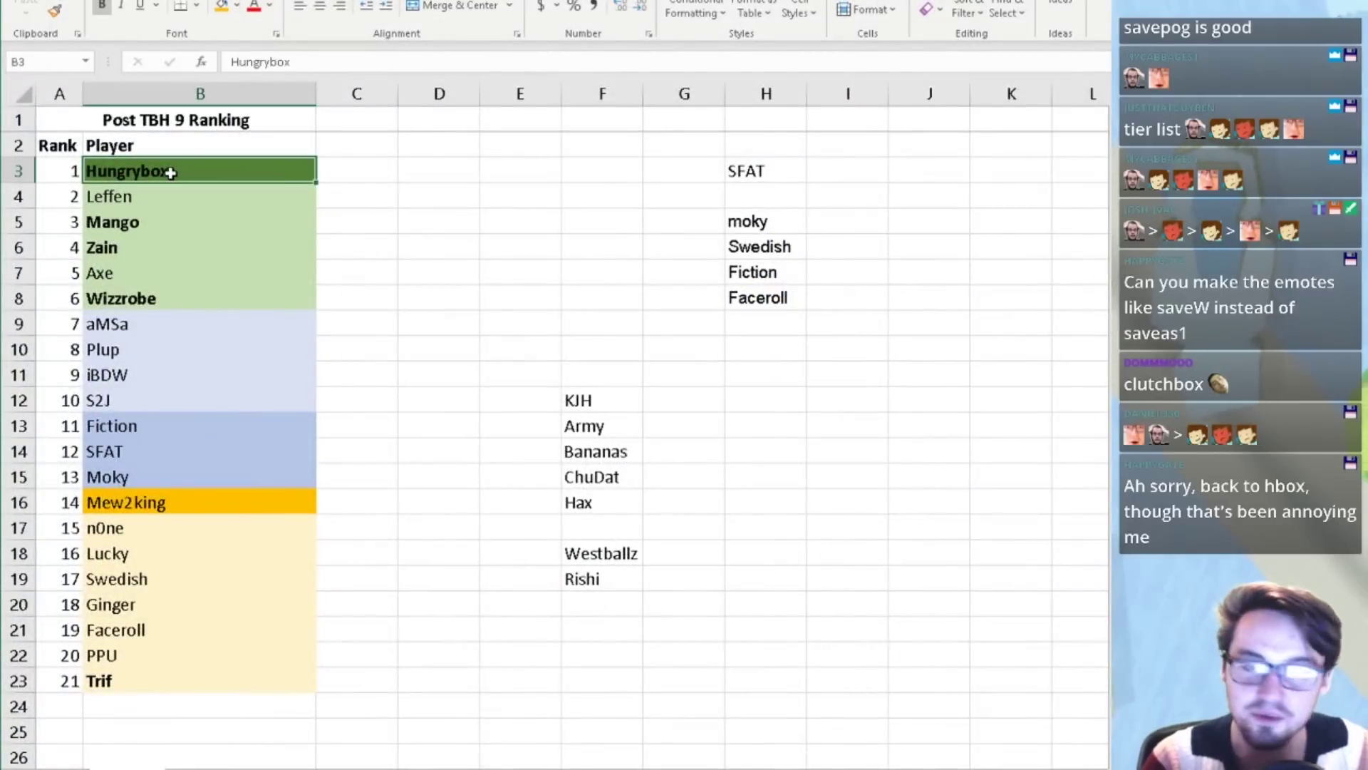
key("ctrl+b")
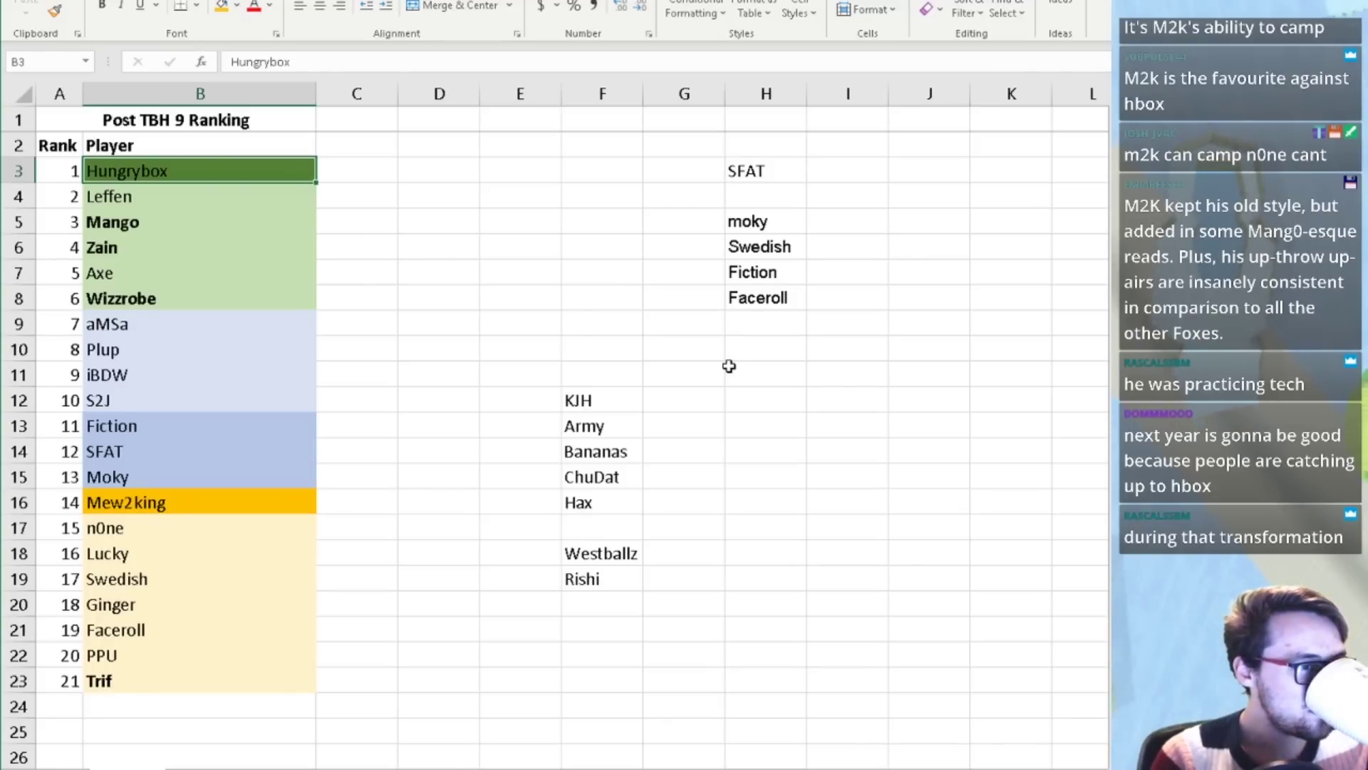
- Switch to the Rising Stars at EGLX 2019 standings, review Mang0's match results and close them
mouse_move(518, 757)
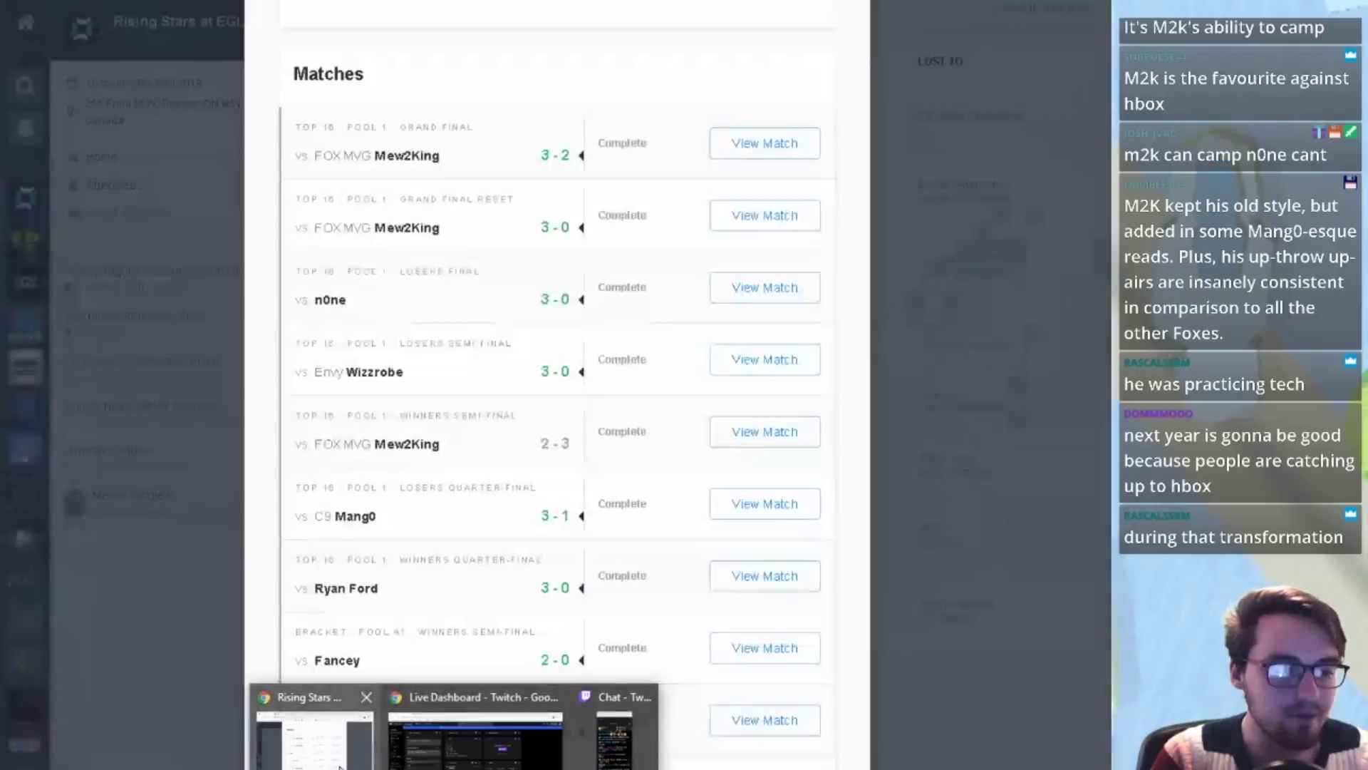
left_click(341, 766)
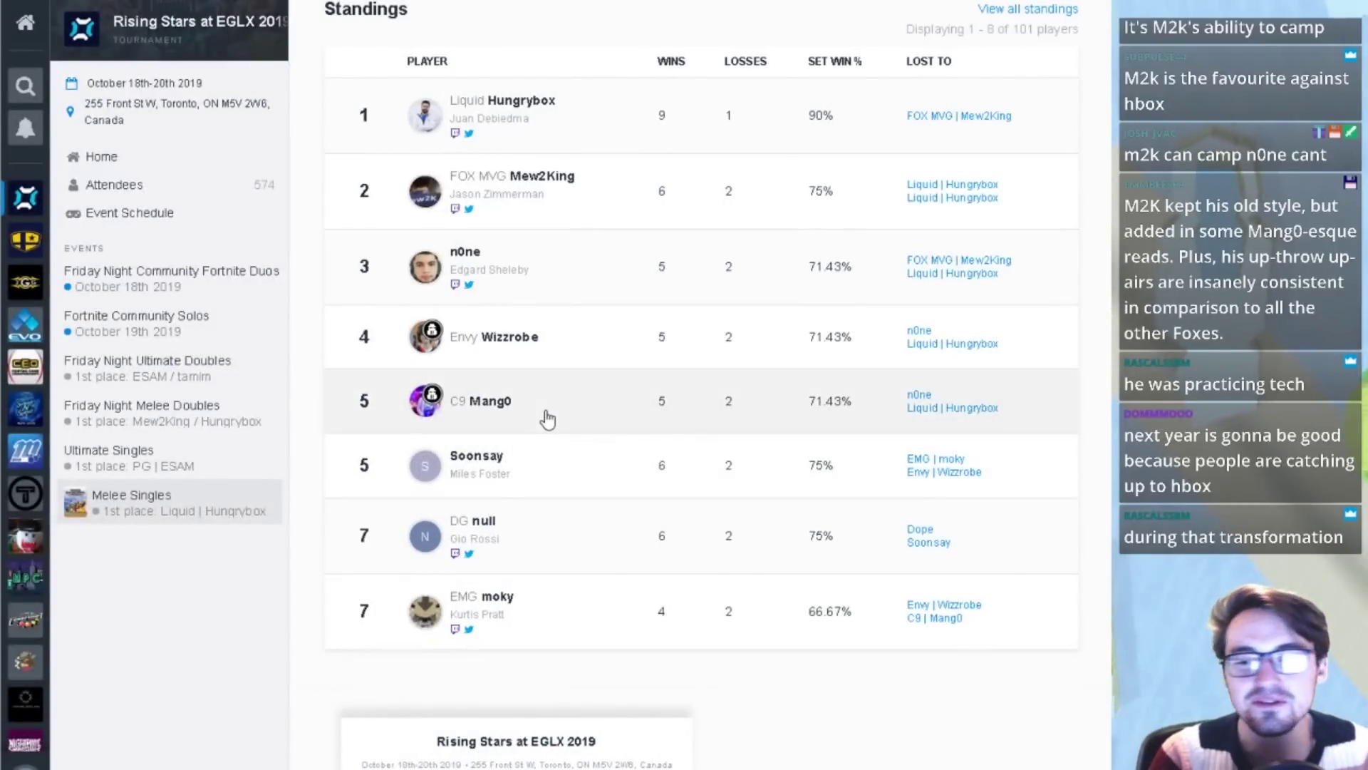
left_click(544, 420)
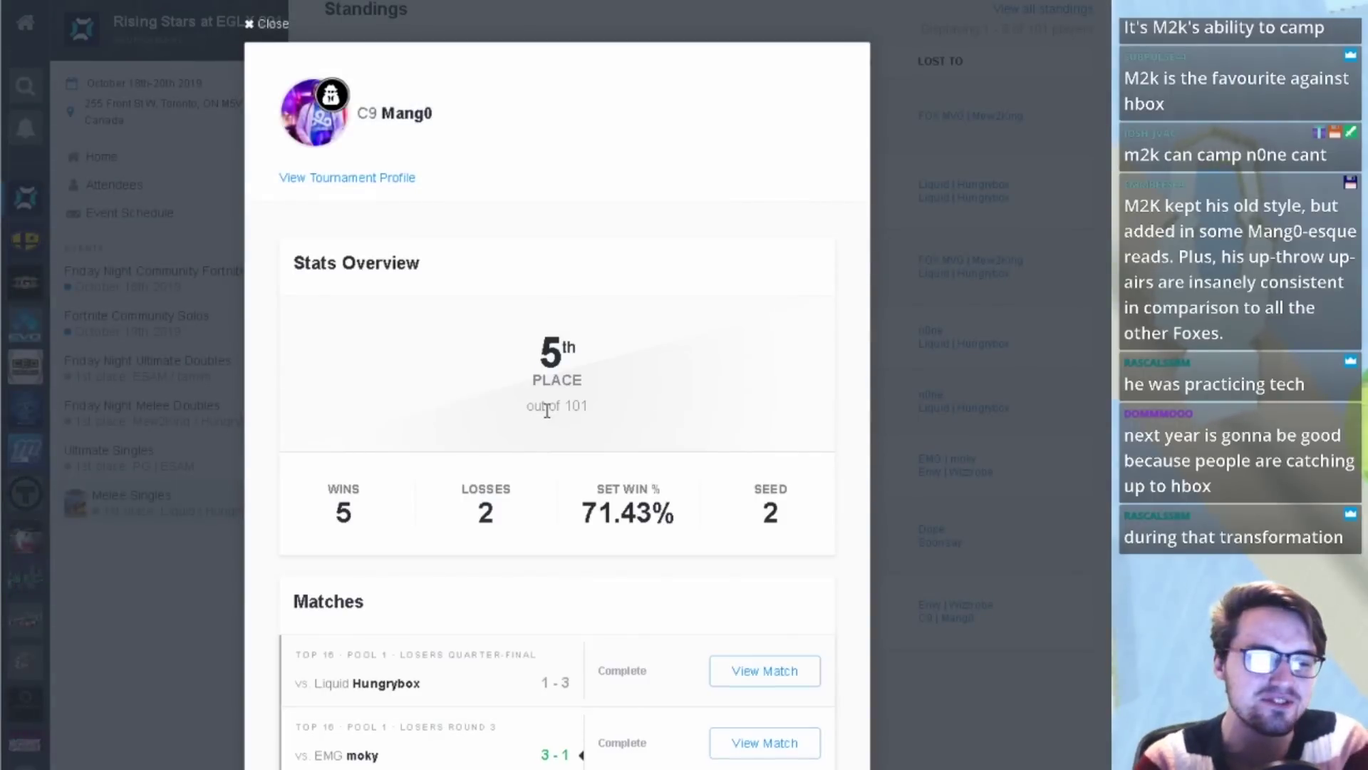
scroll(675, 378, "down", 5)
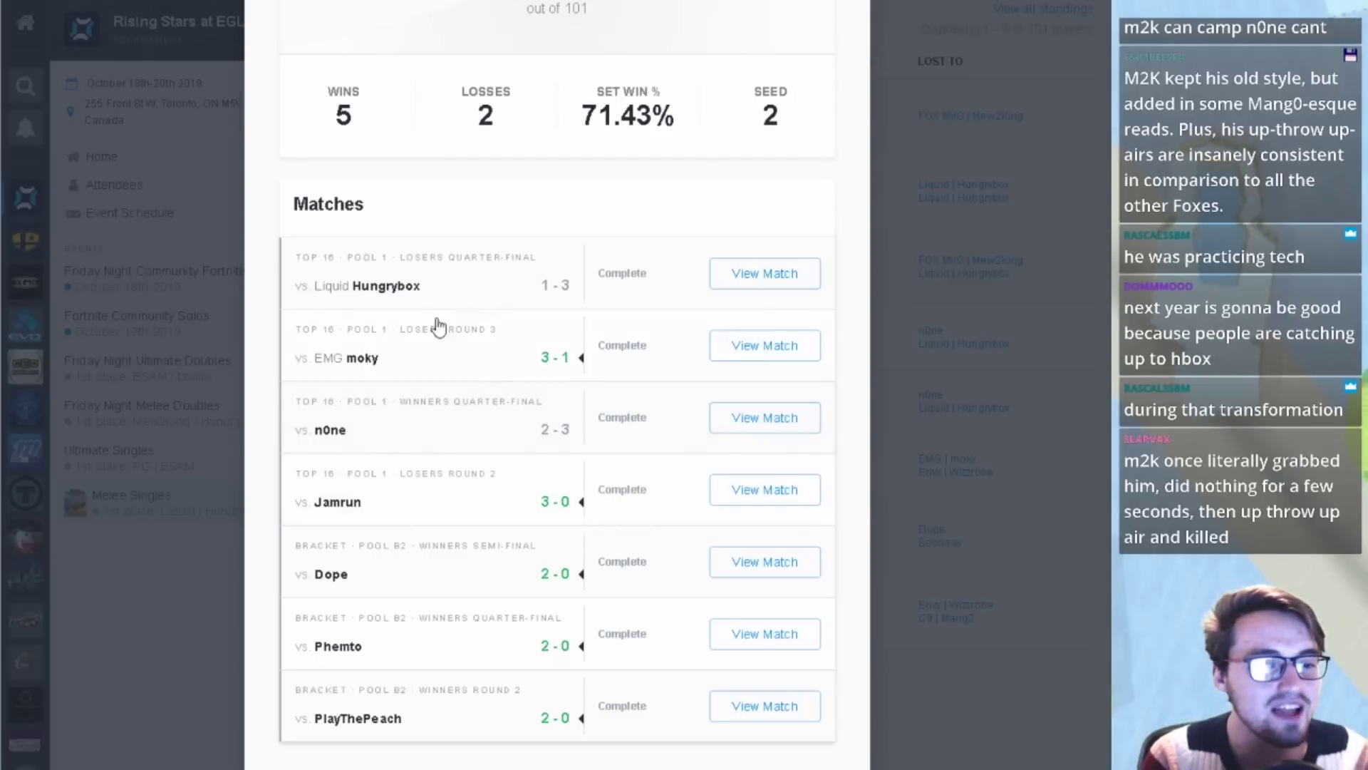
left_click(903, 286)
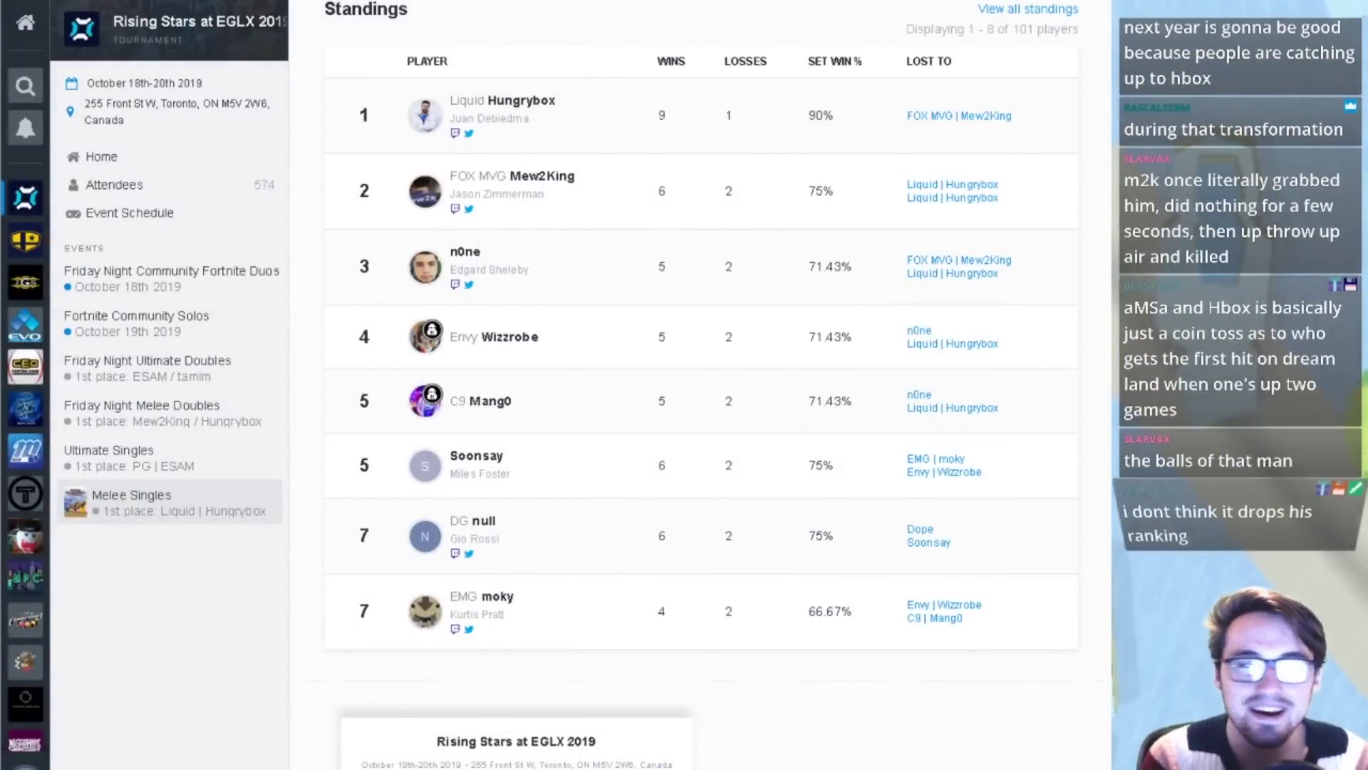
- Return to the Excel ranking and fill Leffen's cell with grey to set it apart from the green tier
key("alt+Tab")
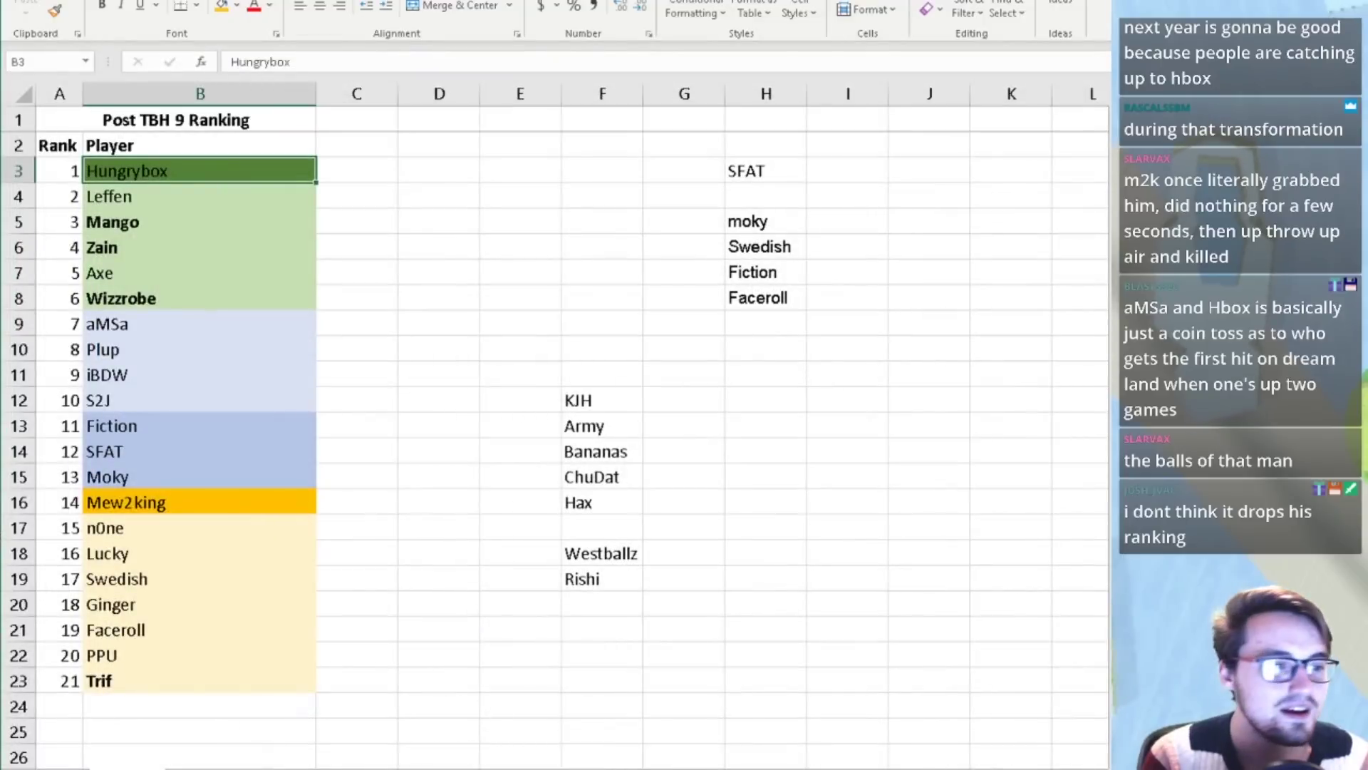
left_click(138, 231)
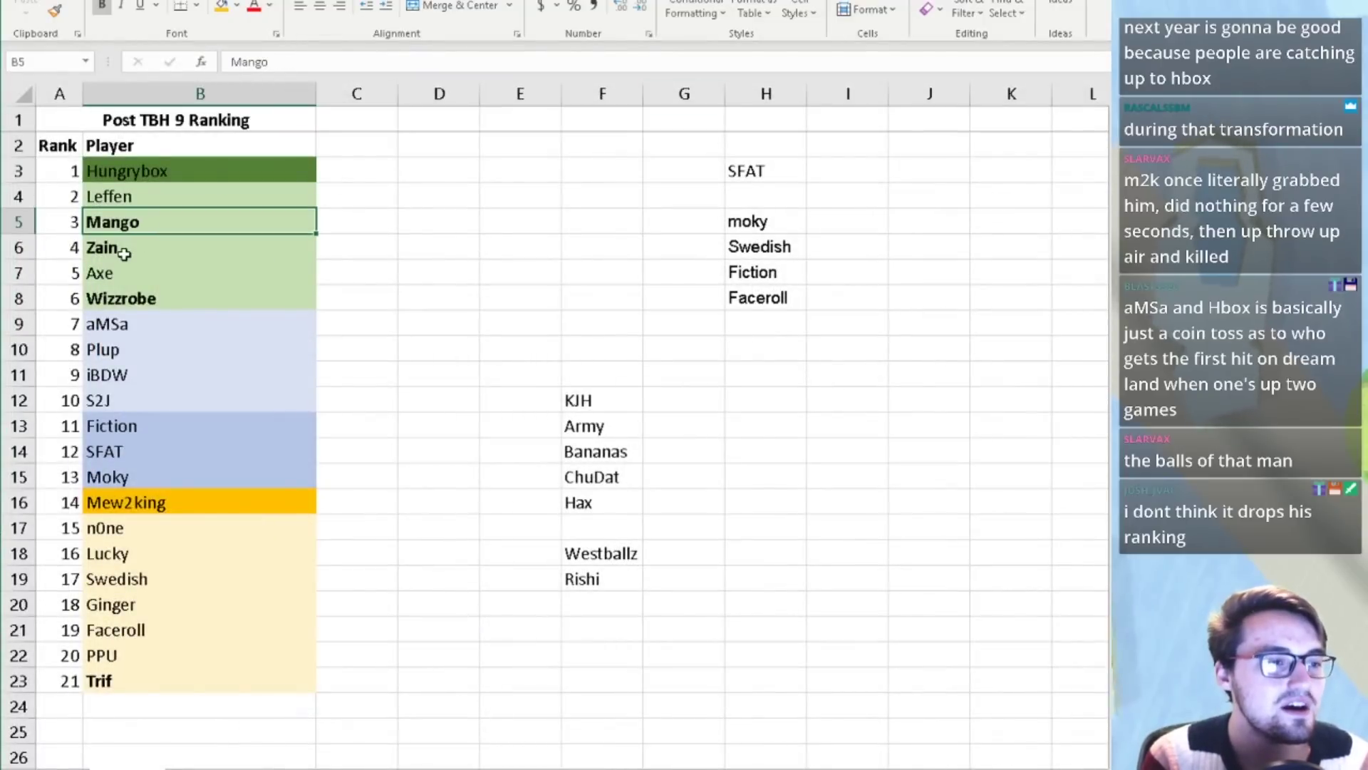
left_click(125, 249)
left_click_drag(123, 223, 127, 248)
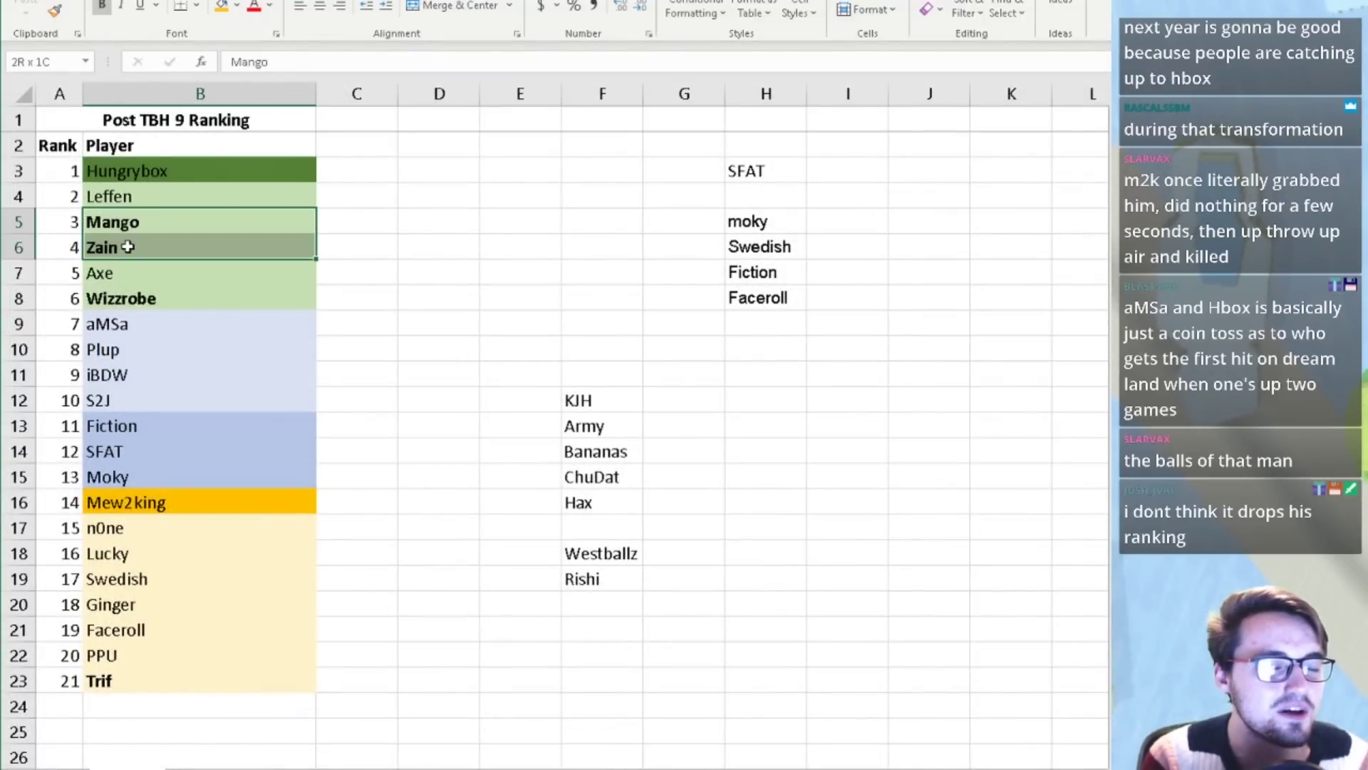
left_click(132, 224)
left_click_drag(133, 288, 127, 195)
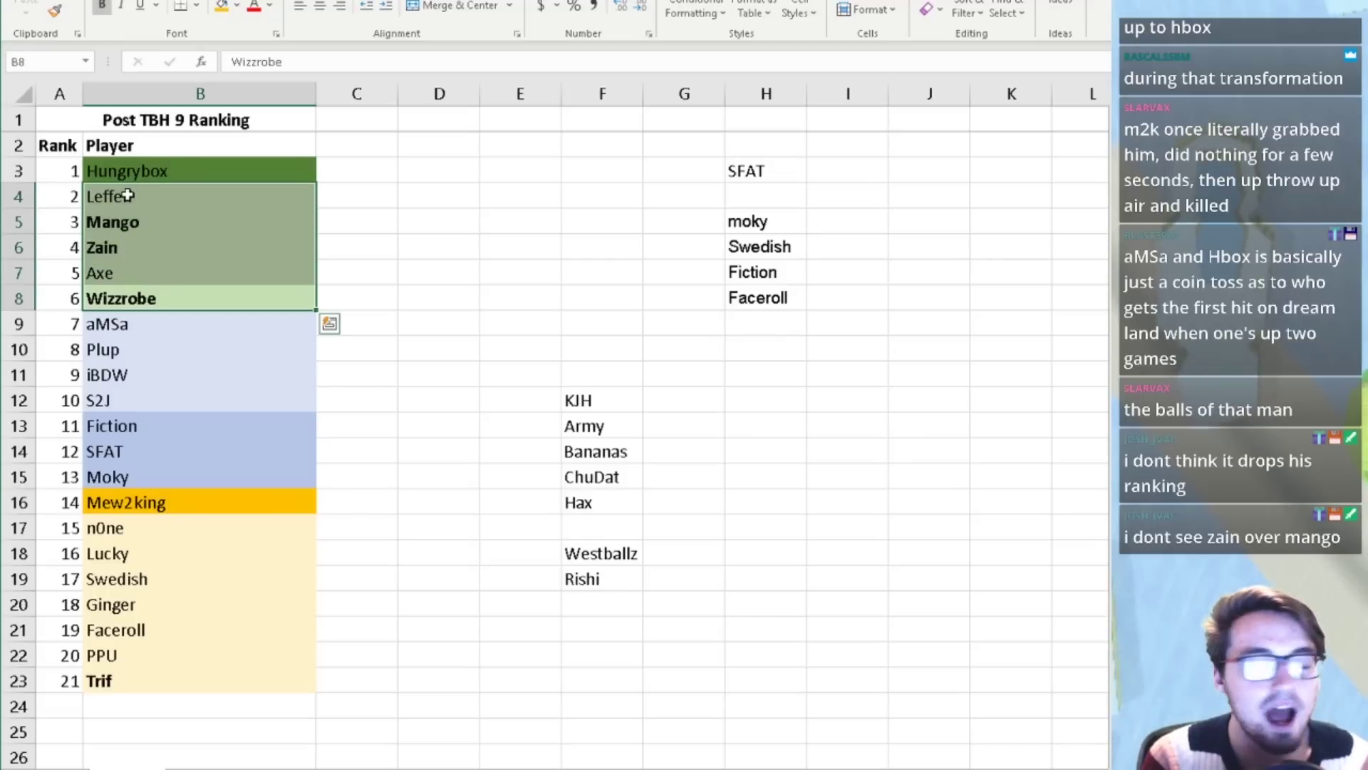
left_click(115, 248)
left_click(156, 195)
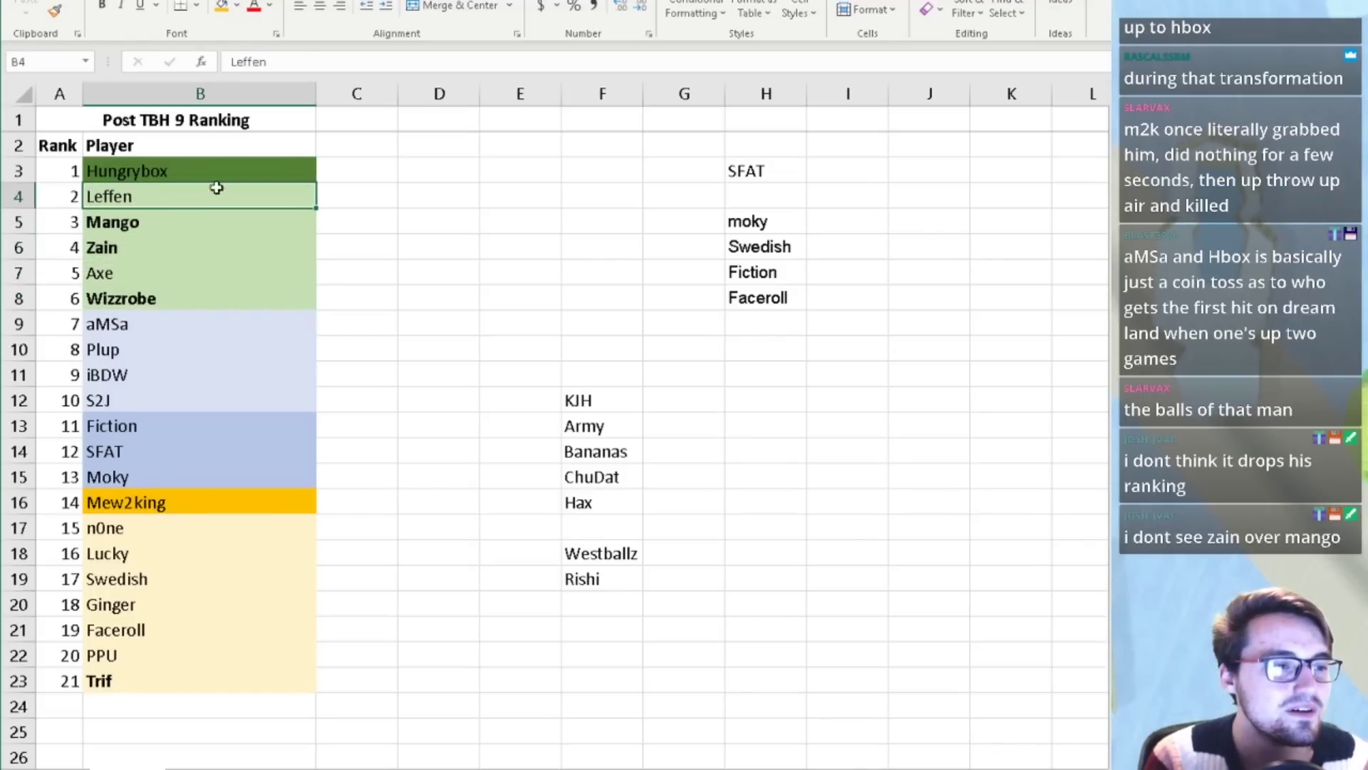
left_click(237, 5)
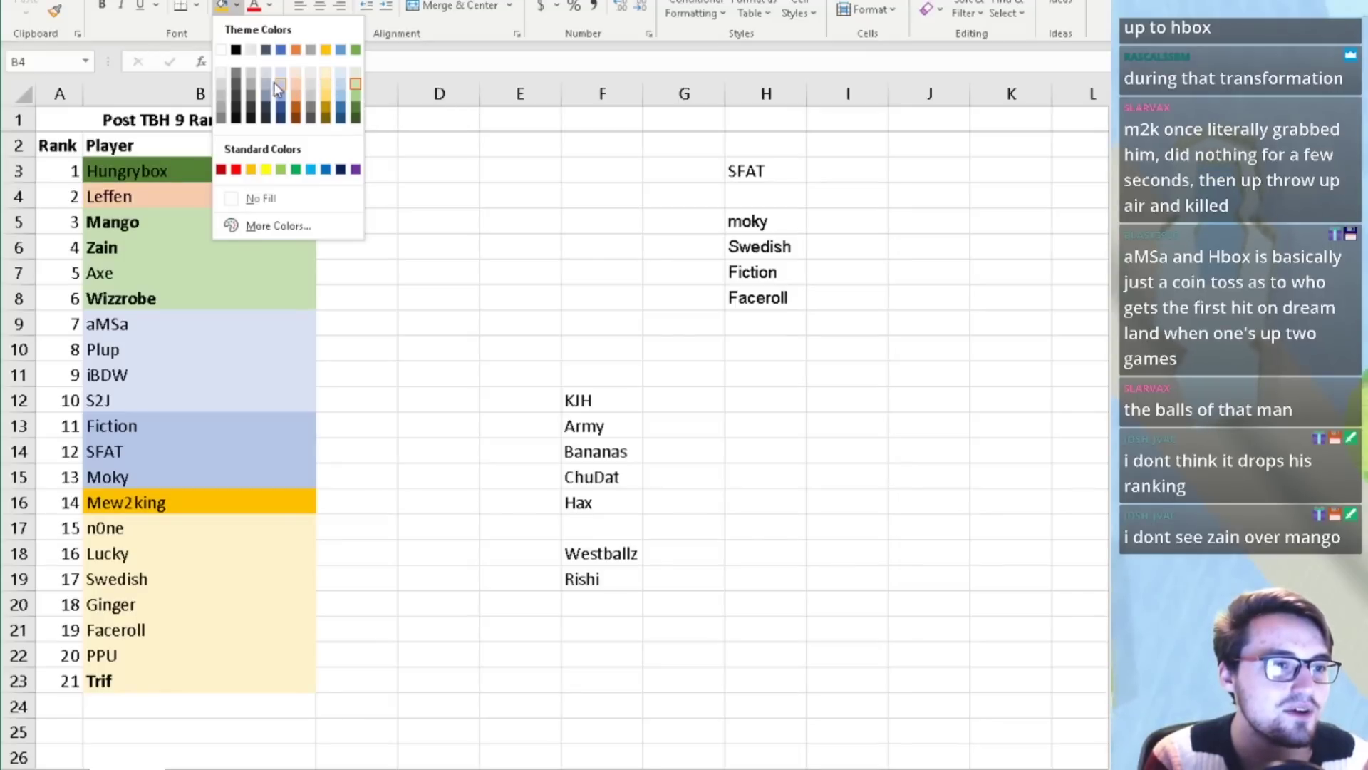
left_click(221, 96)
left_click(440, 203)
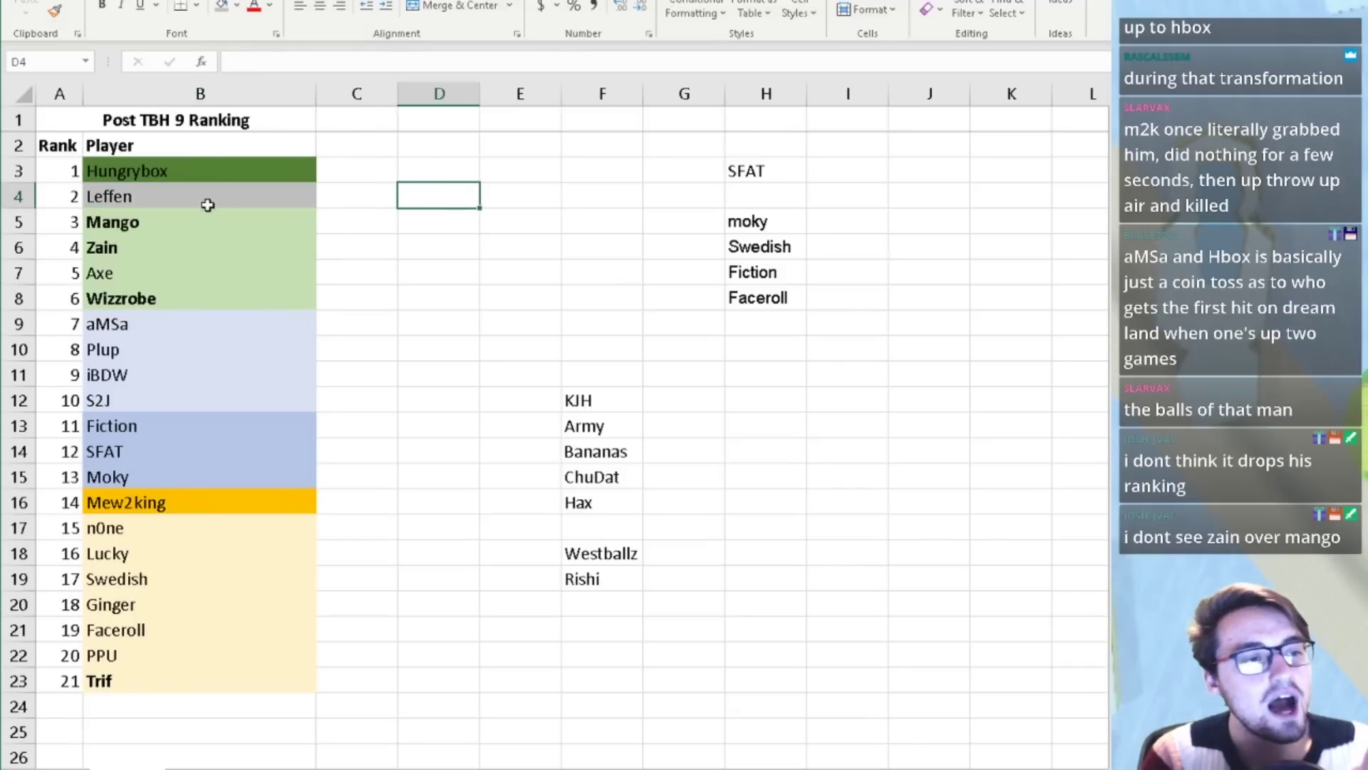
- Review the ranking tiers from Mango to Wizzrobe, aMSa to S2J and Fiction to Moky
left_click_drag(207, 200, 191, 301)
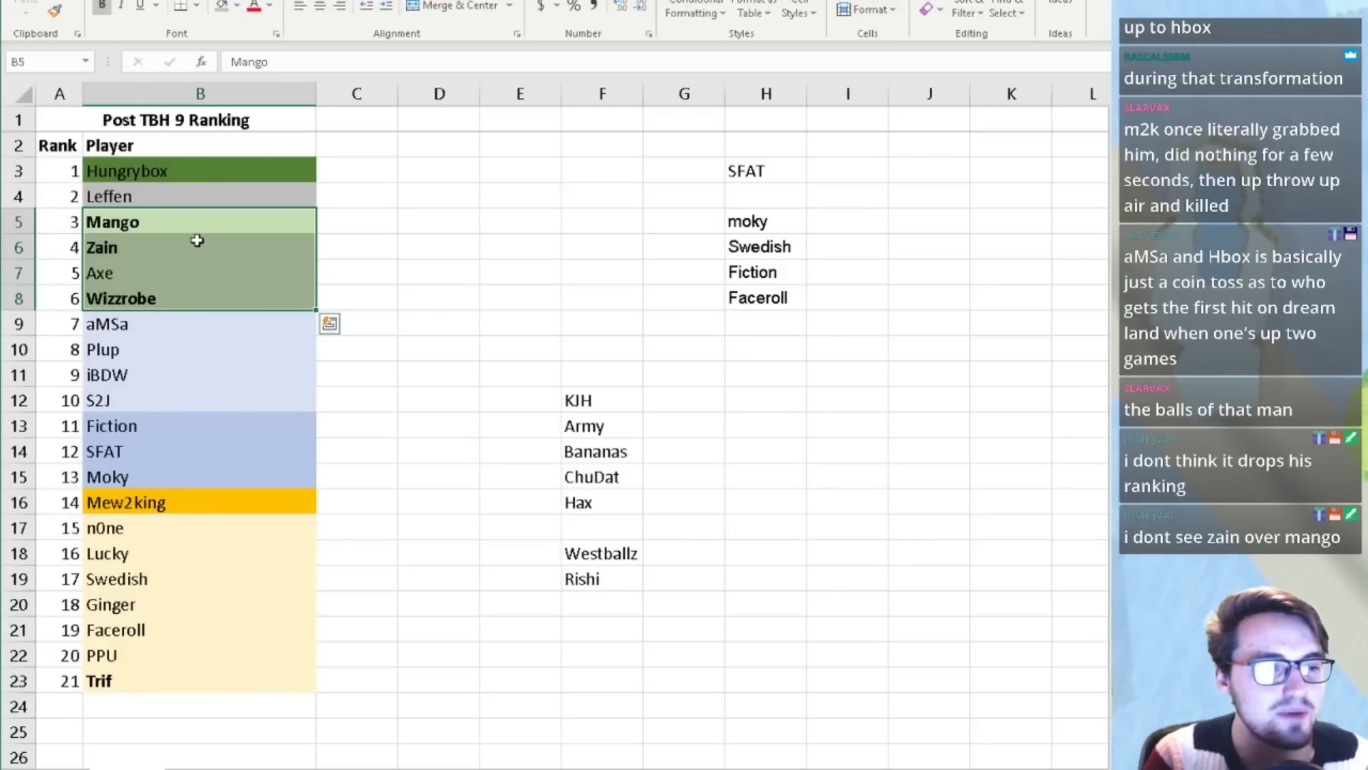
left_click_drag(143, 191, 147, 298)
left_click_drag(134, 223, 122, 294)
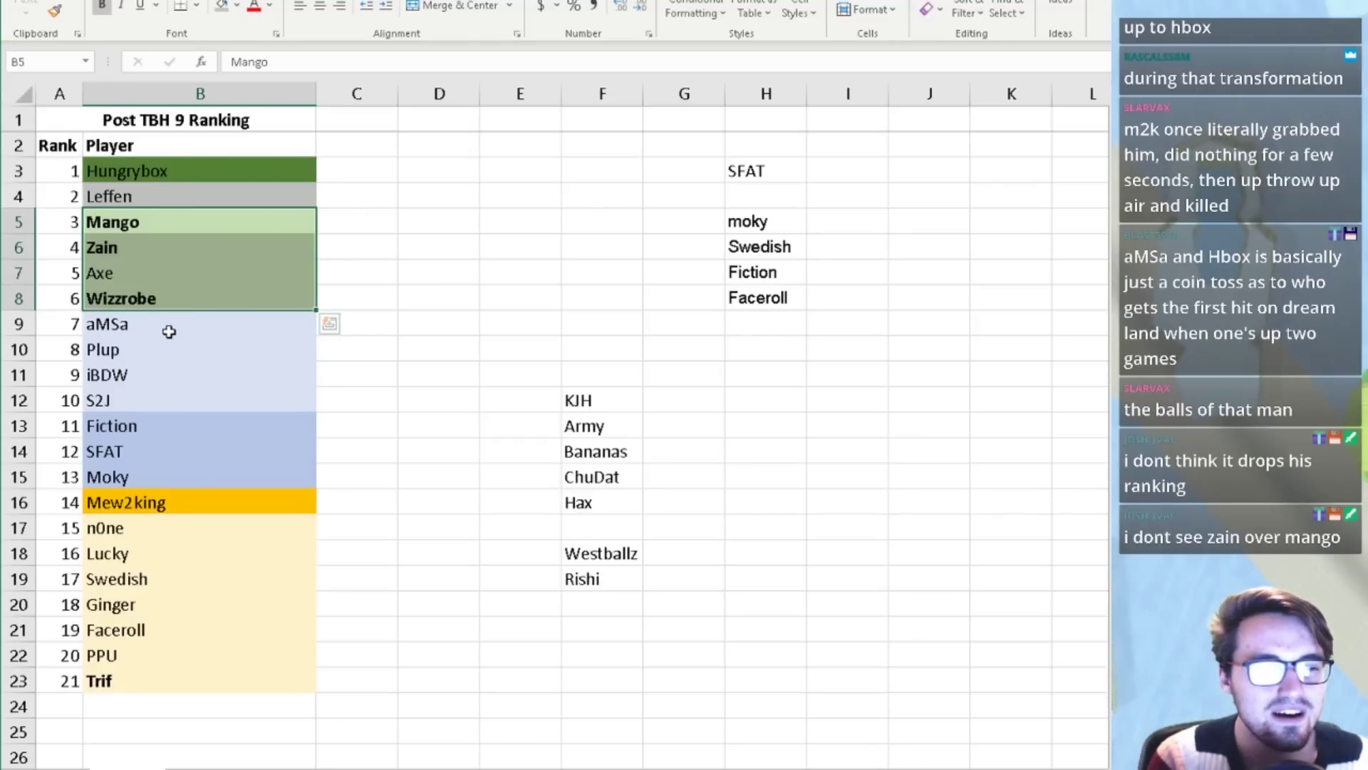
left_click_drag(167, 326, 149, 473)
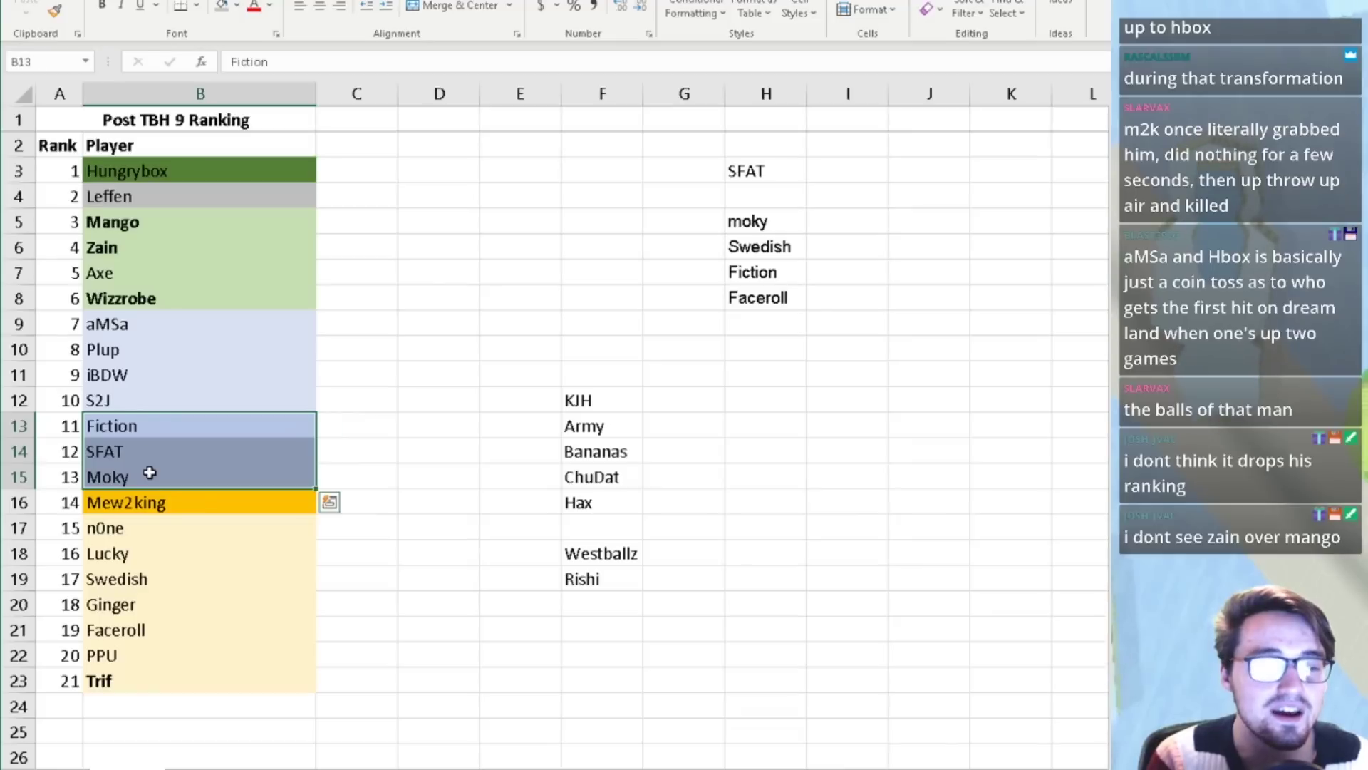
left_click_drag(158, 400, 152, 310)
left_click(169, 289)
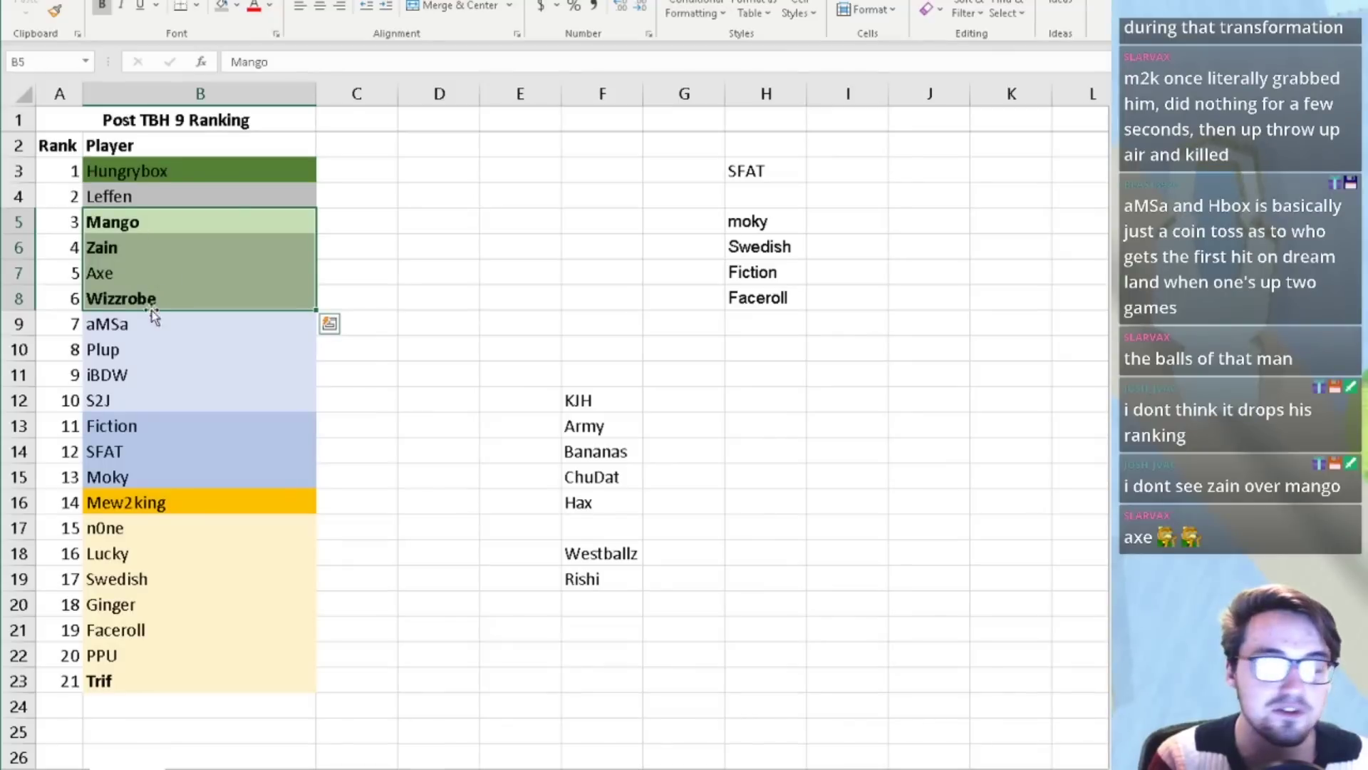
- Remove the bold formatting from Mango's name in the ranking
left_click(167, 236)
left_click(138, 223)
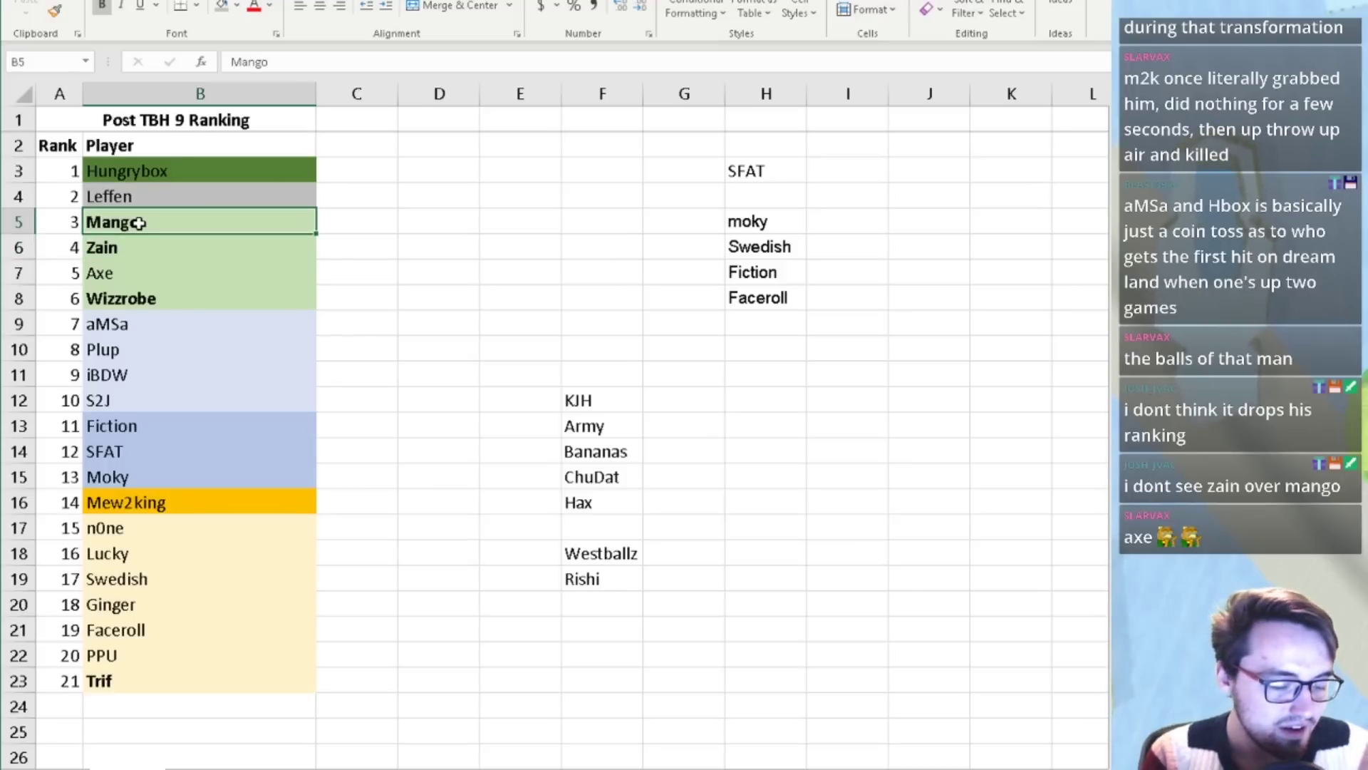
key("ctrl+b")
left_click_drag(136, 231, 367, 266)
left_click(366, 266)
left_click(219, 249)
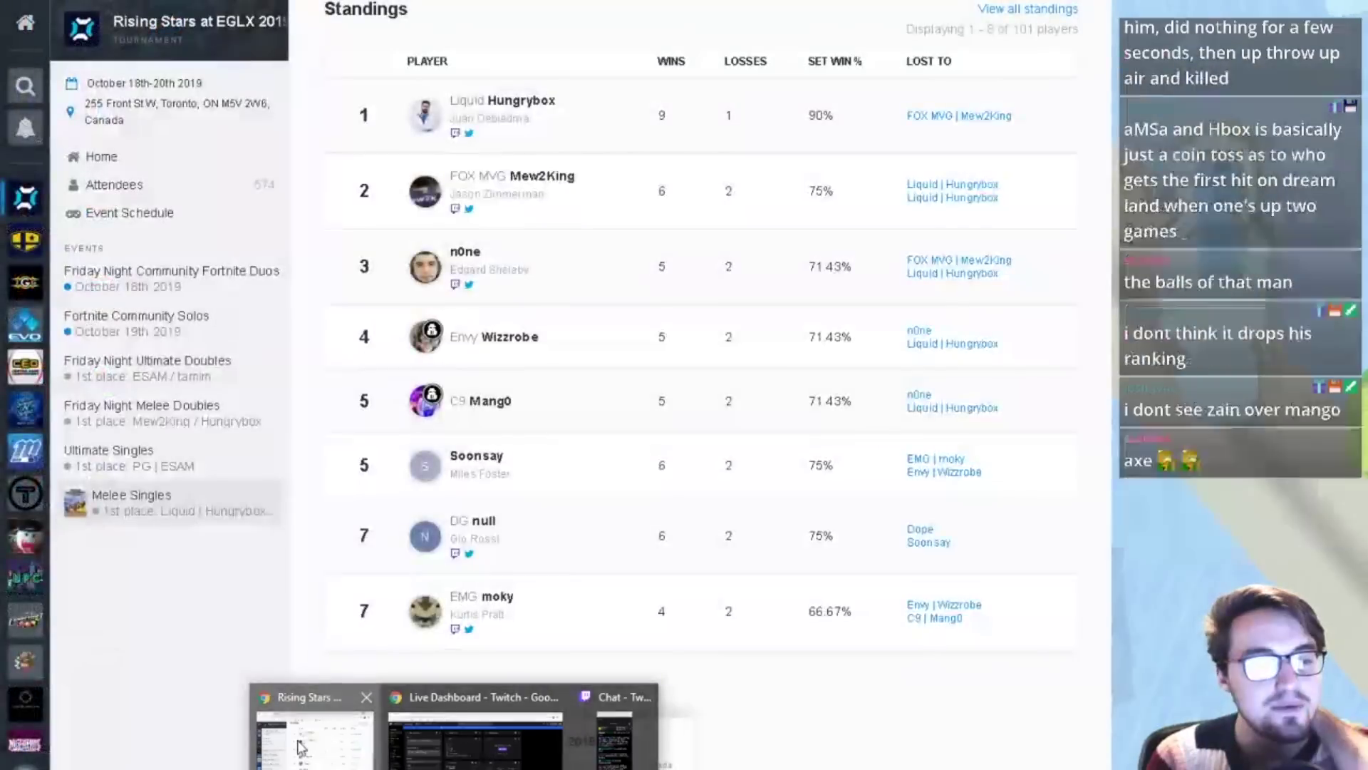
- Switch to the Dreamhack Rotterdam Melee Singles standings, open Zain's results and examine his match scores
left_click(300, 747)
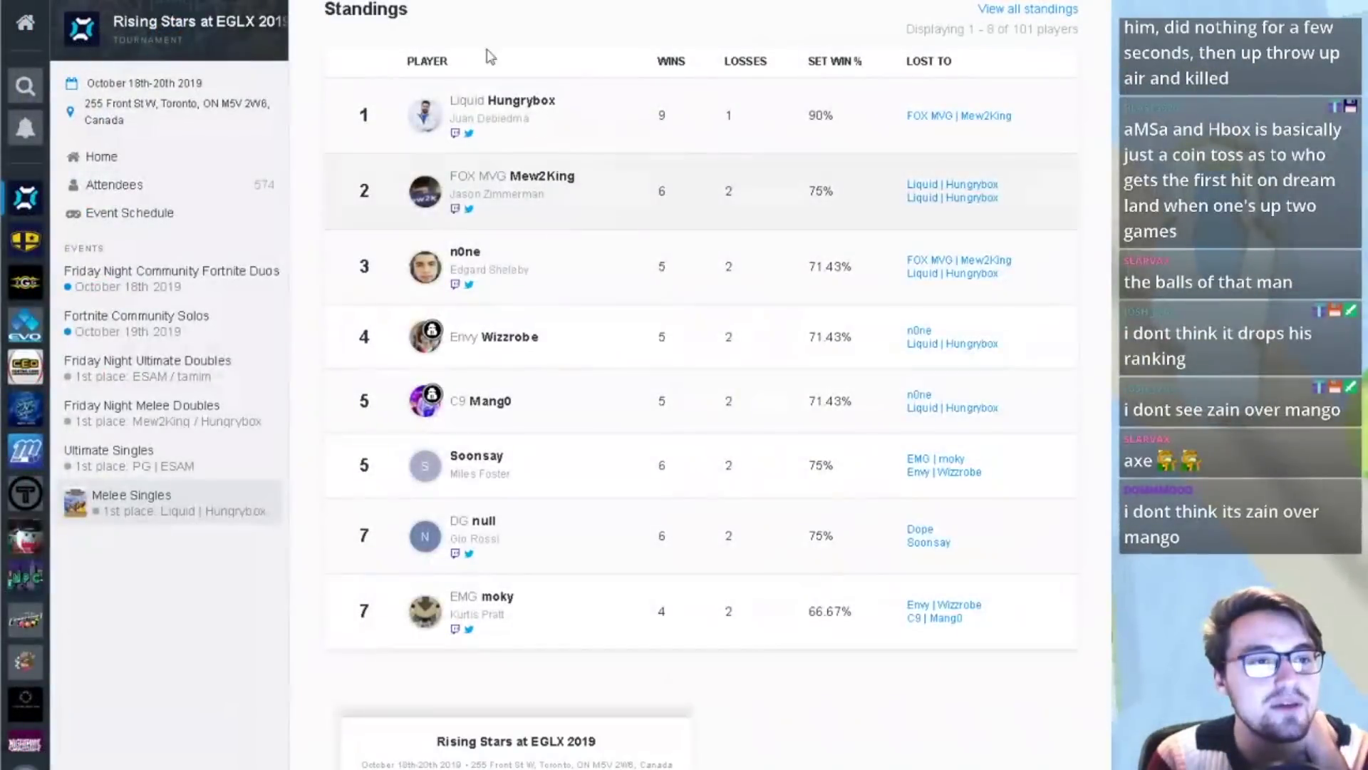
scroll(570, 314, "down", 1)
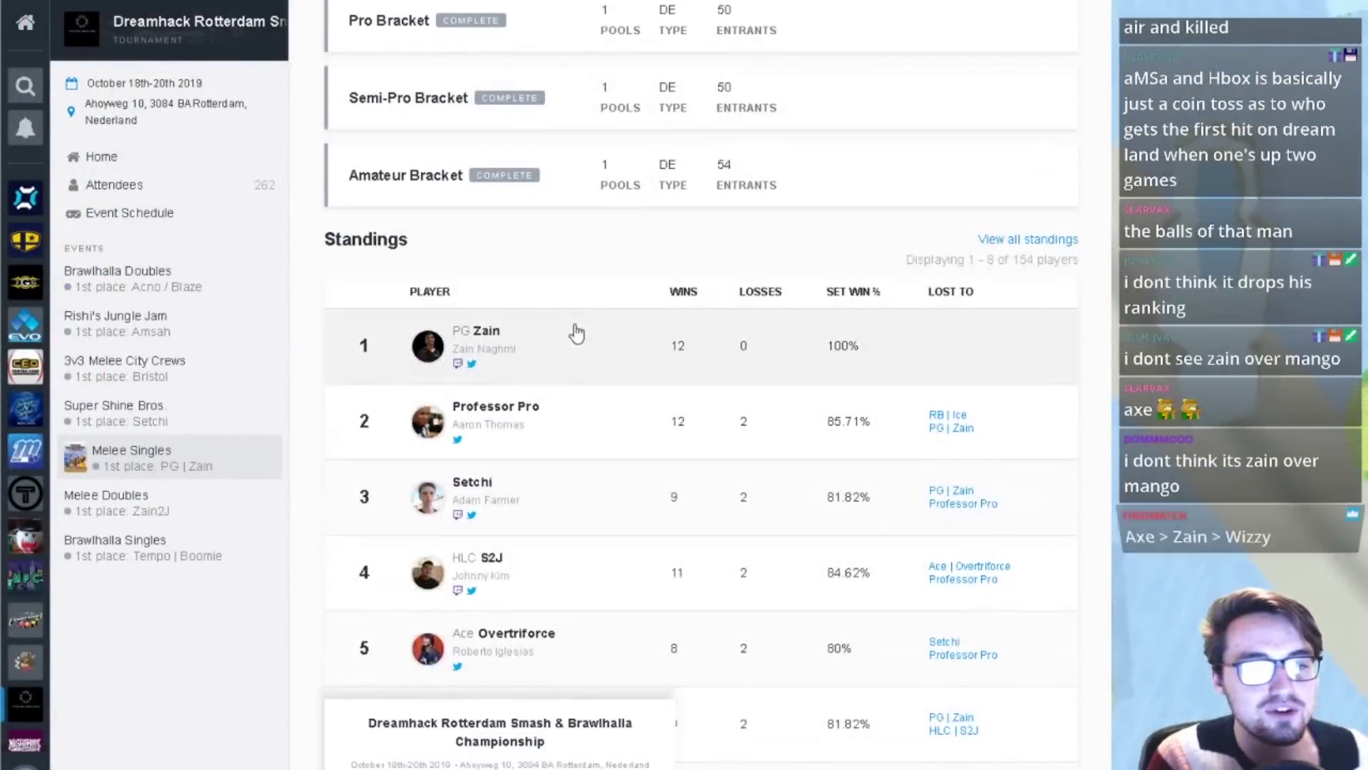
left_click(576, 330)
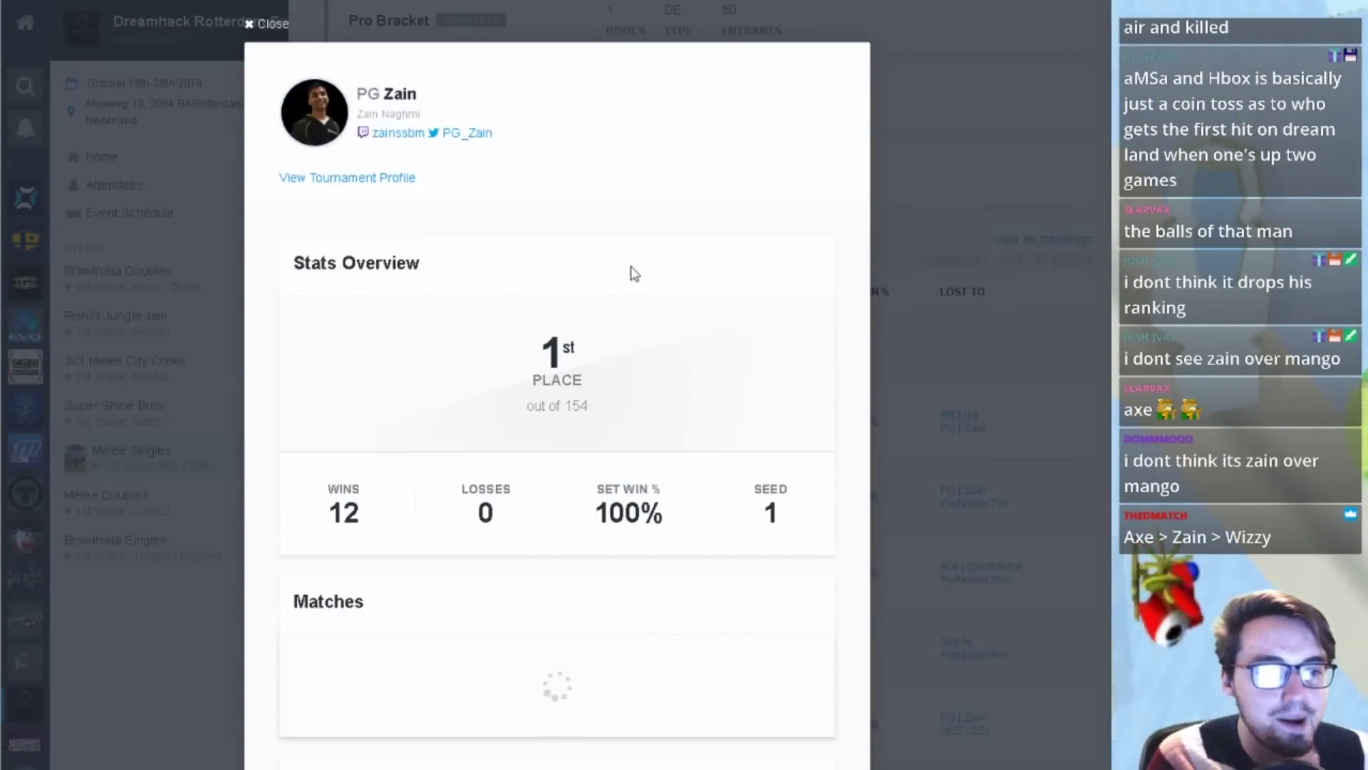
scroll(609, 253, "down", 10)
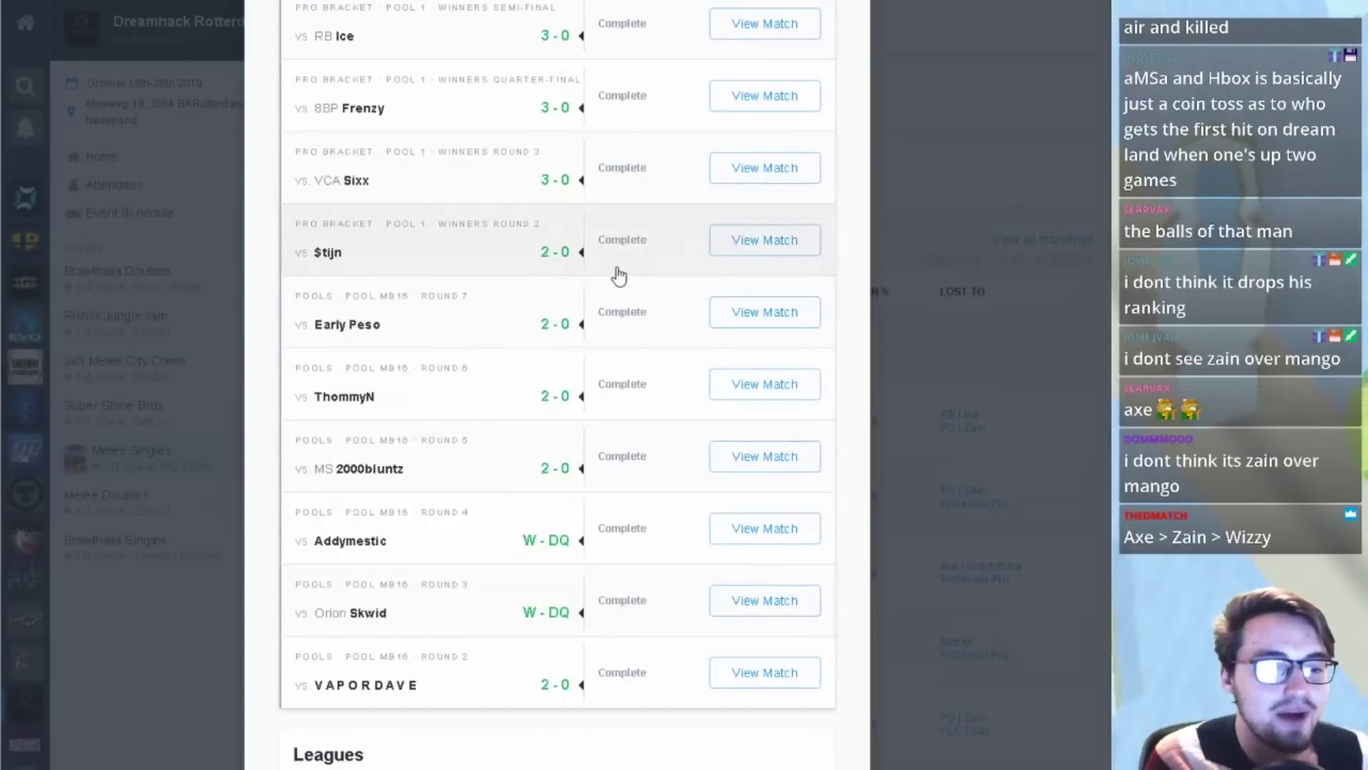
scroll(617, 274, "up", 4)
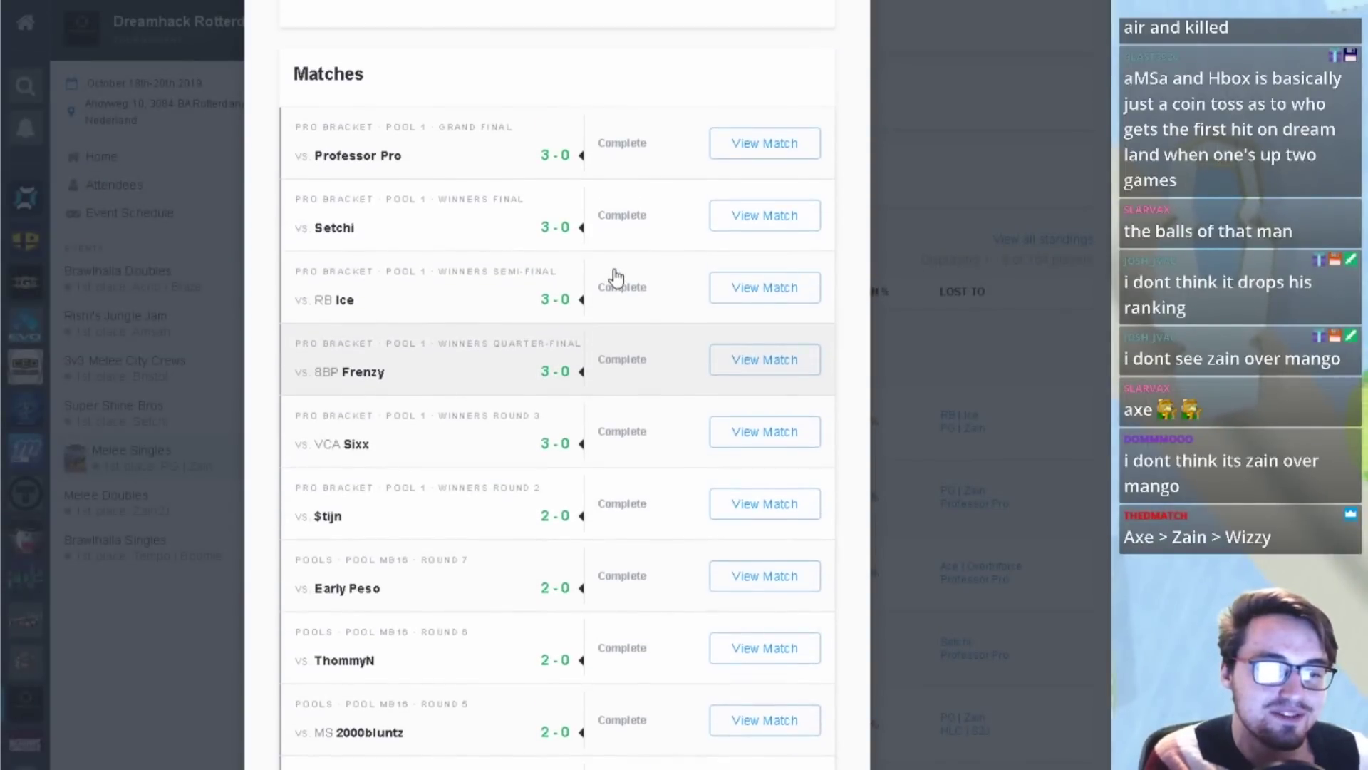
scroll(617, 277, "down", 1)
scroll(613, 277, "up", 1)
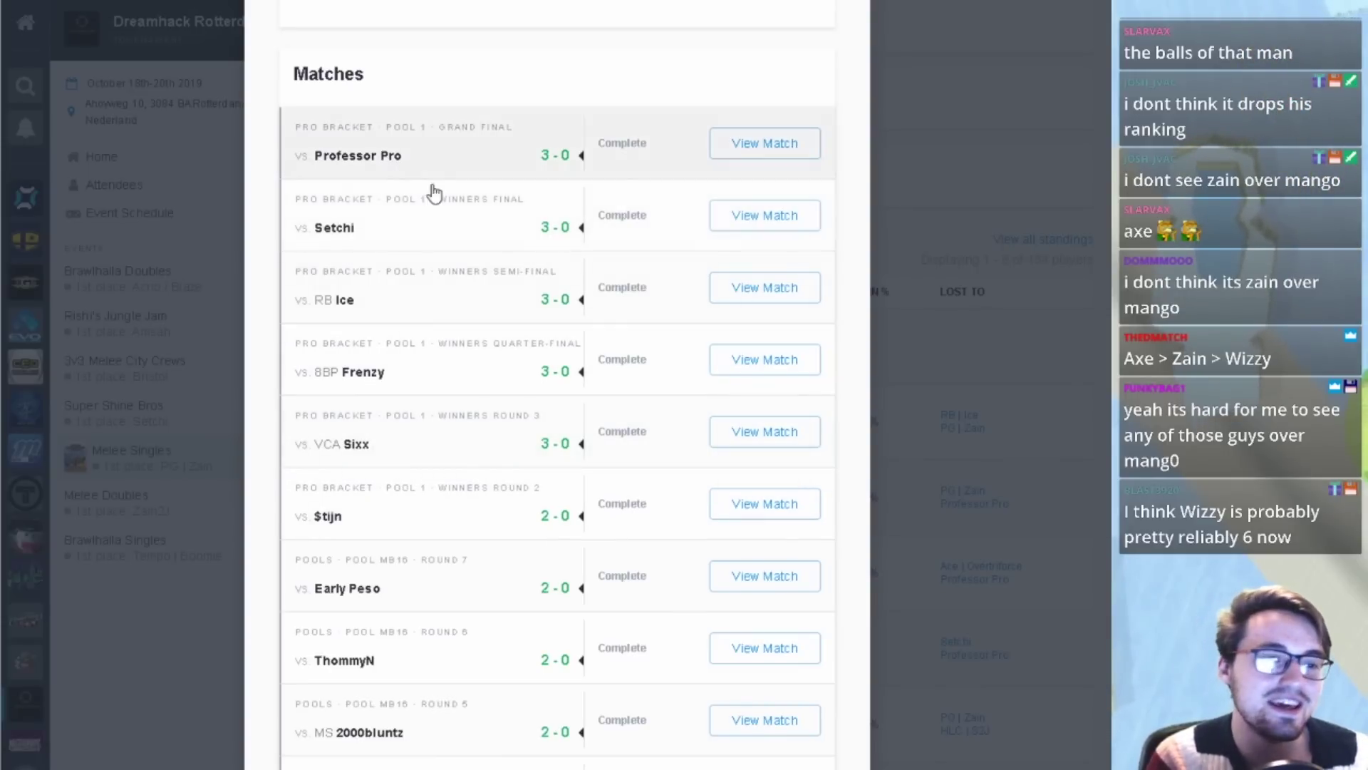
scroll(373, 409, "down", 3)
scroll(399, 432, "up", 3)
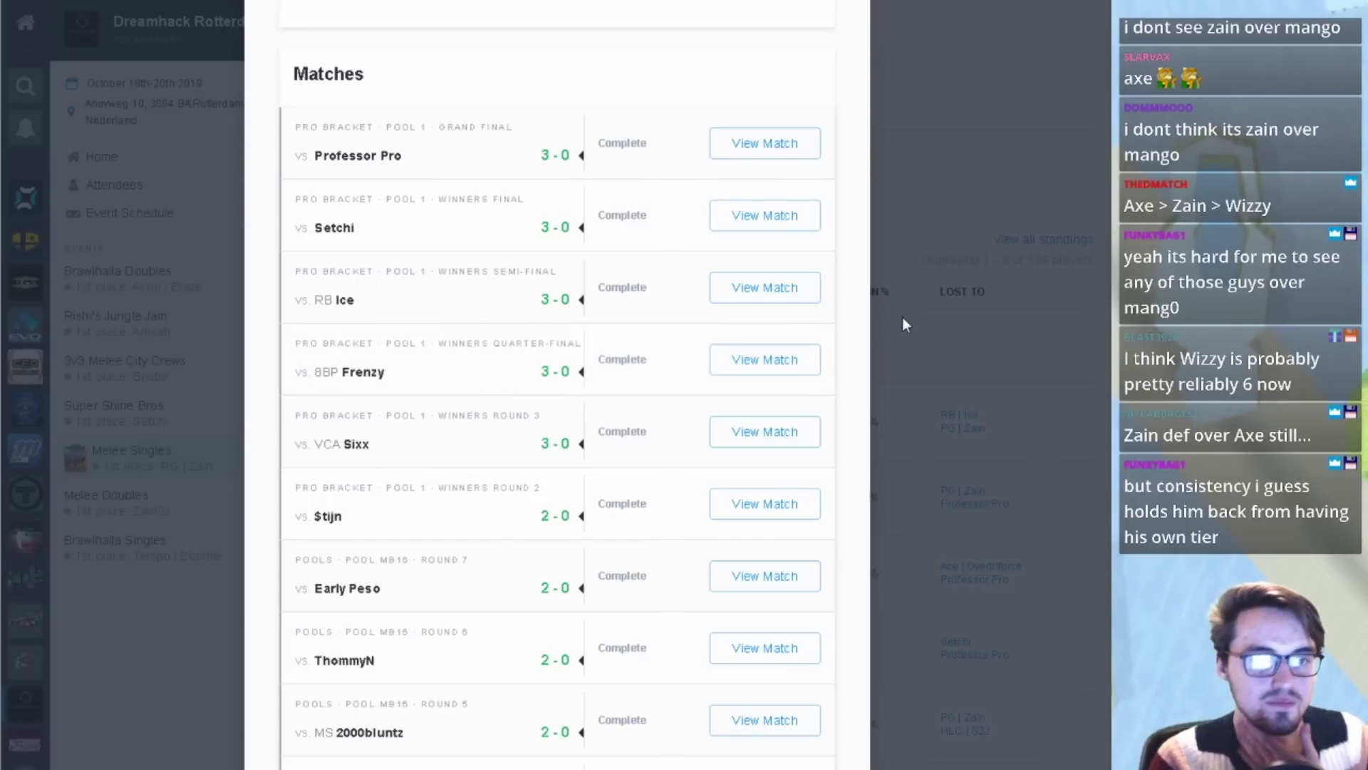
- Go back to the Rising Stars at EGLX 2019 standings, open Wizzrobe's results and review his match list
key("alt+Left")
key("alt+Left")
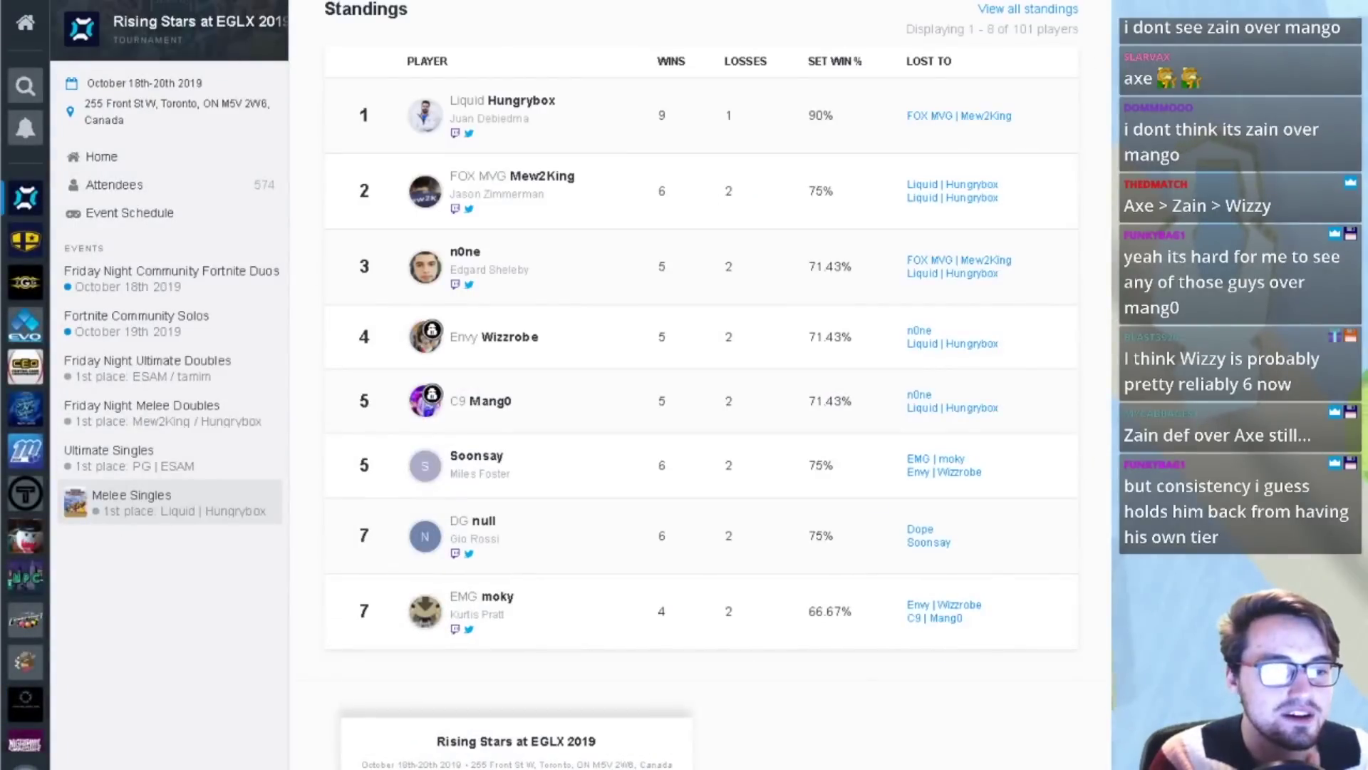
left_click(545, 345)
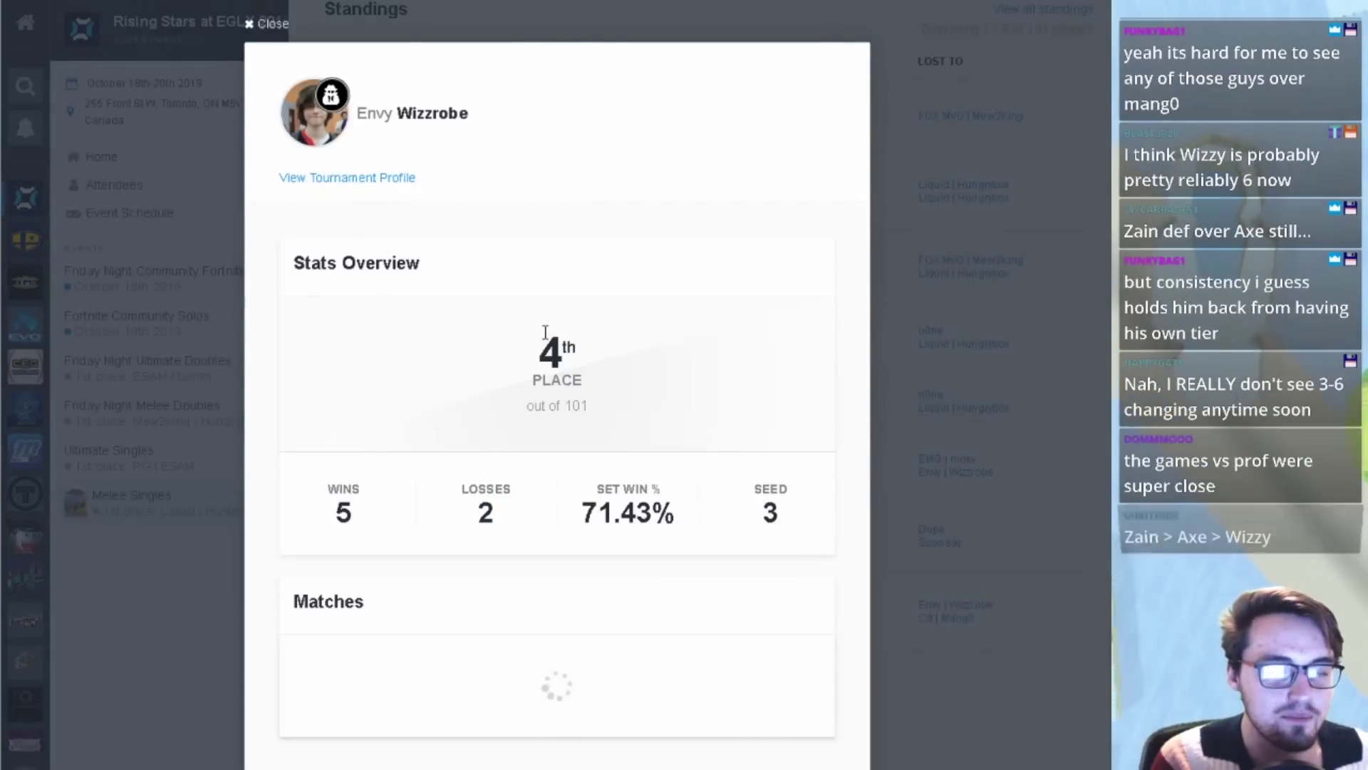
scroll(548, 339, "down", 3)
scroll(547, 340, "down", 2)
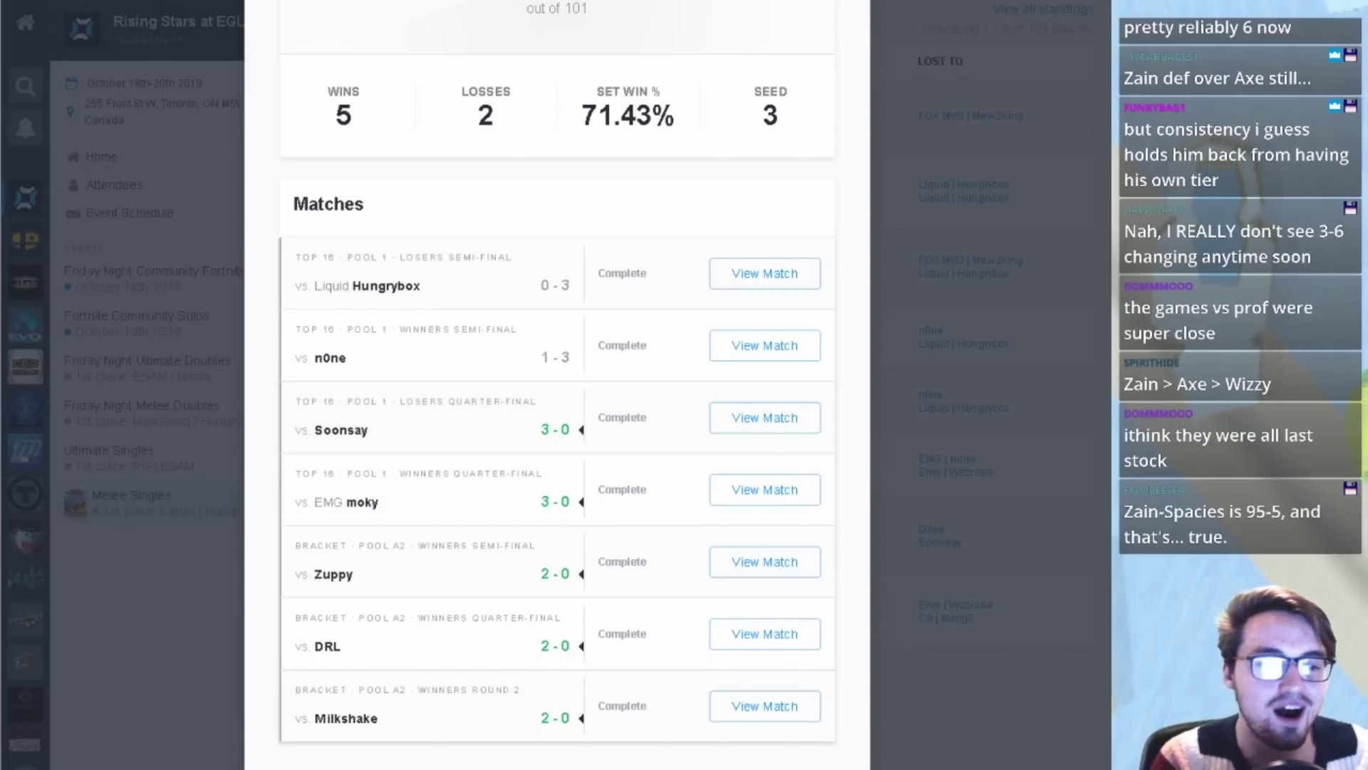
- Return to the Excel ranking and remove the bold from the names Wizzrobe and Zain
key("alt+Tab")
left_click(64, 421)
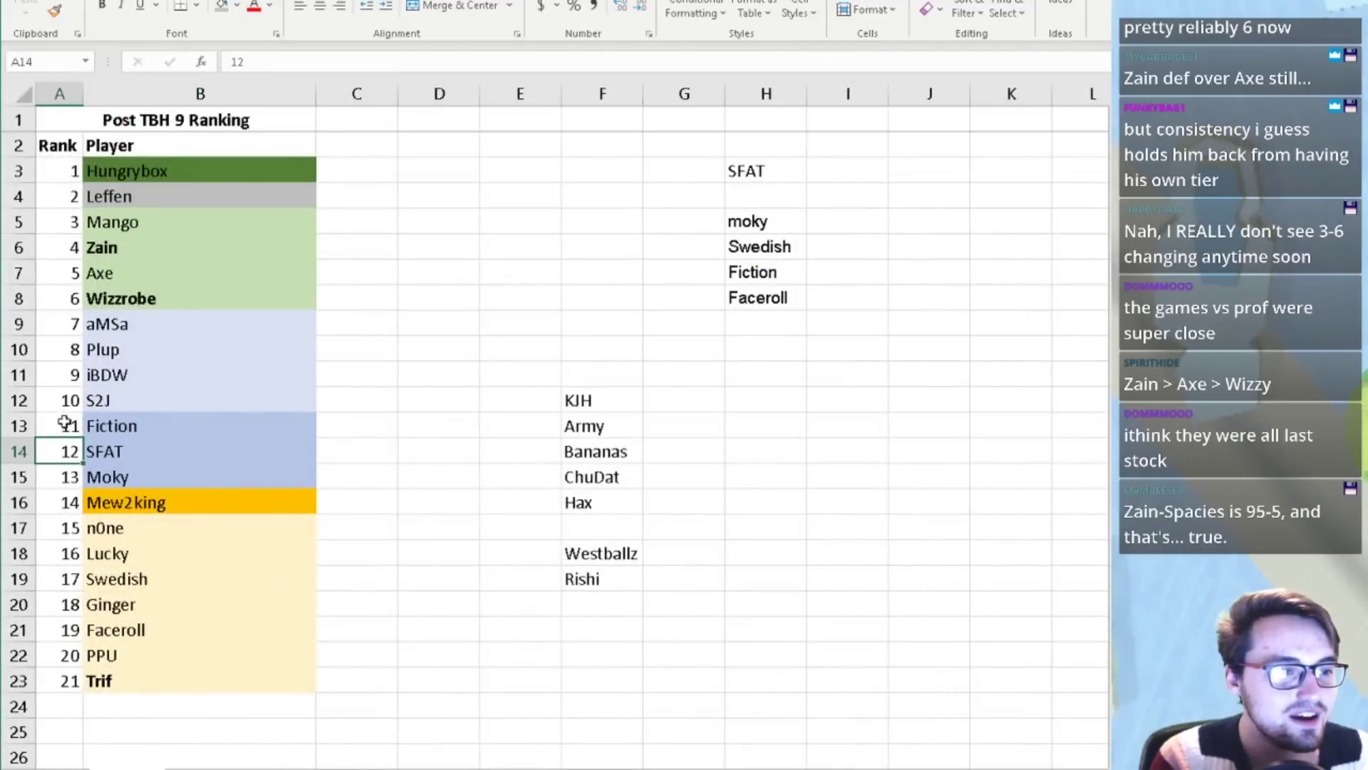
left_click(212, 306)
key("ctrl+b")
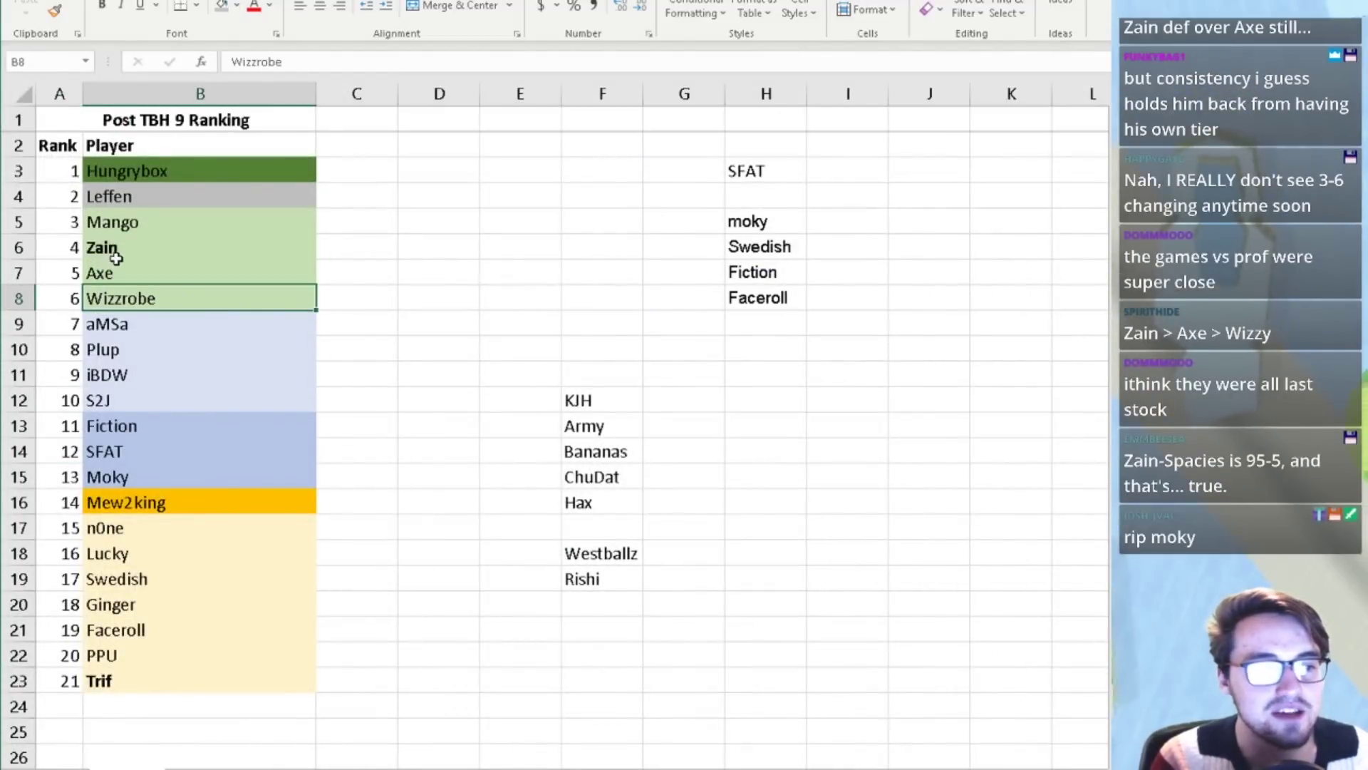
left_click(147, 253)
key("ctrl+b")
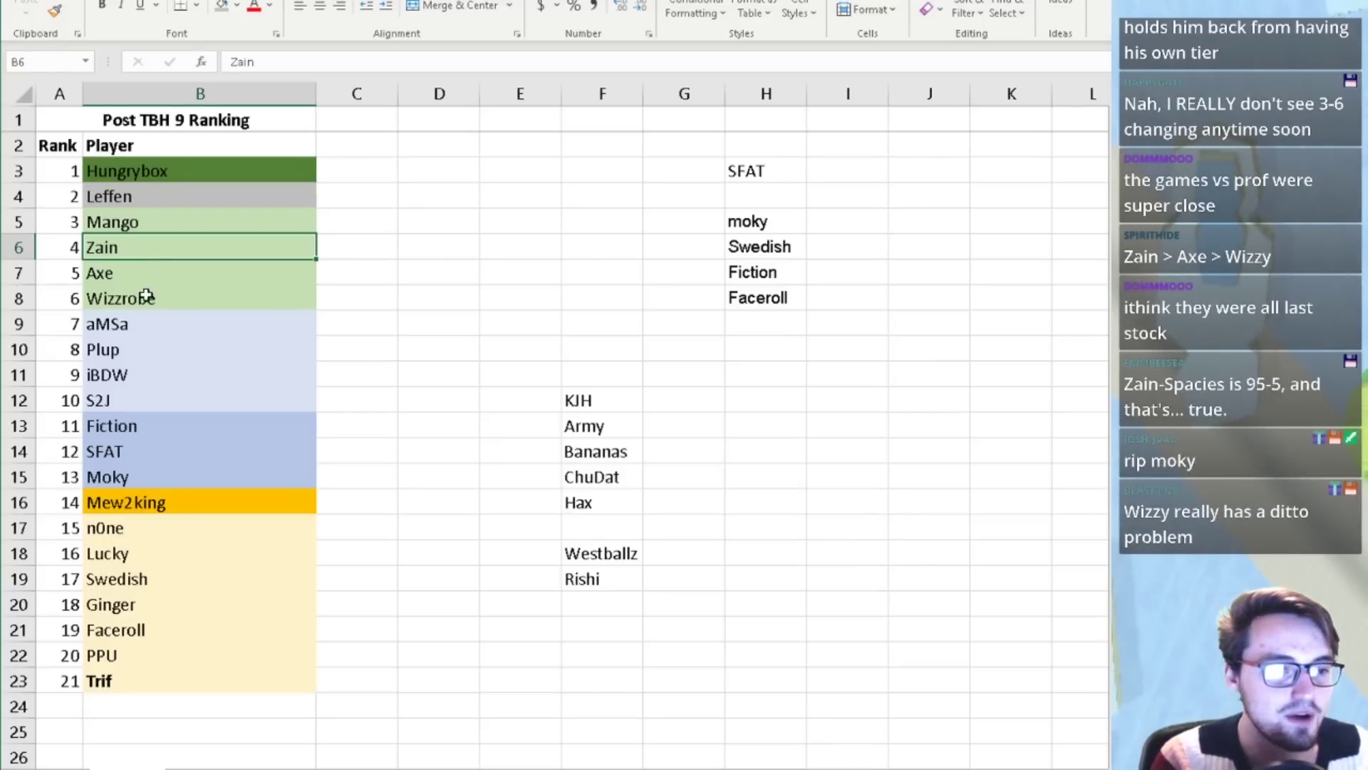
left_click(146, 297)
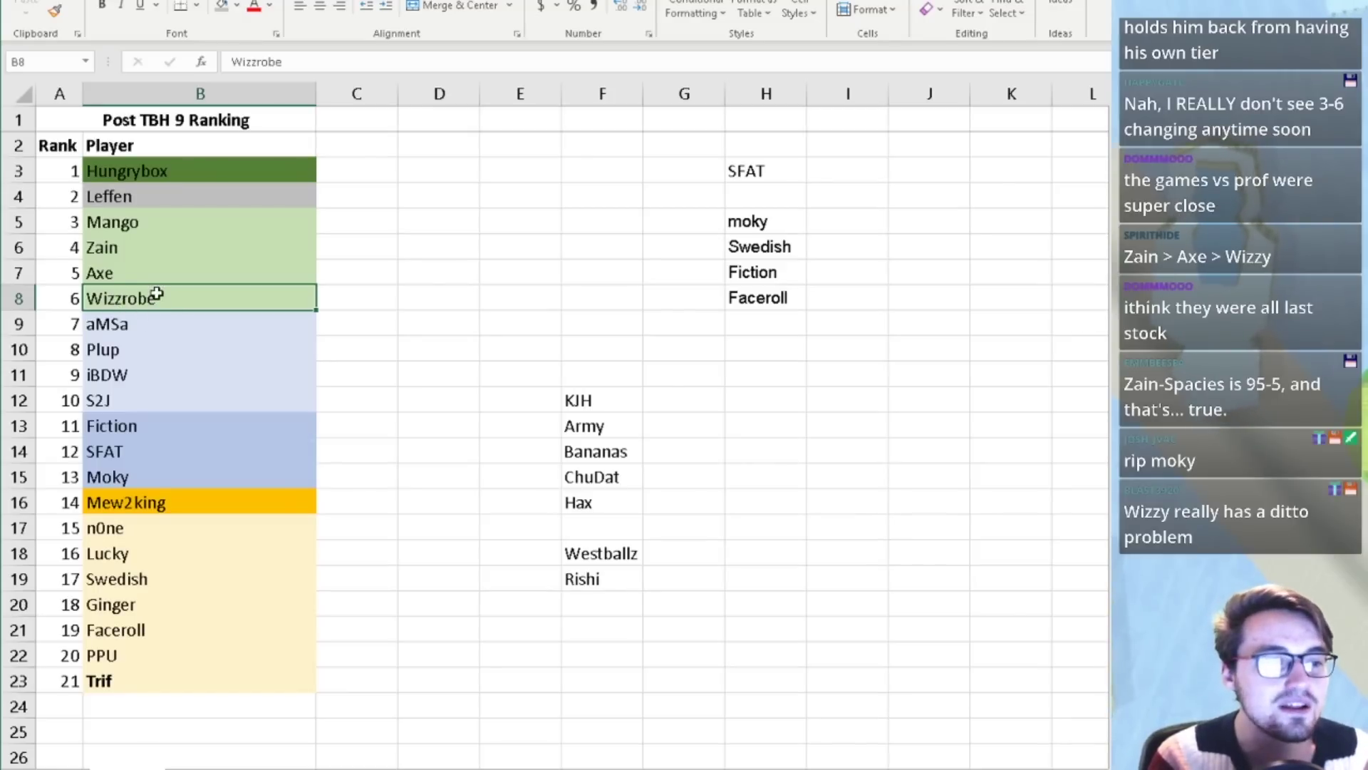
left_click_drag(156, 293, 161, 230)
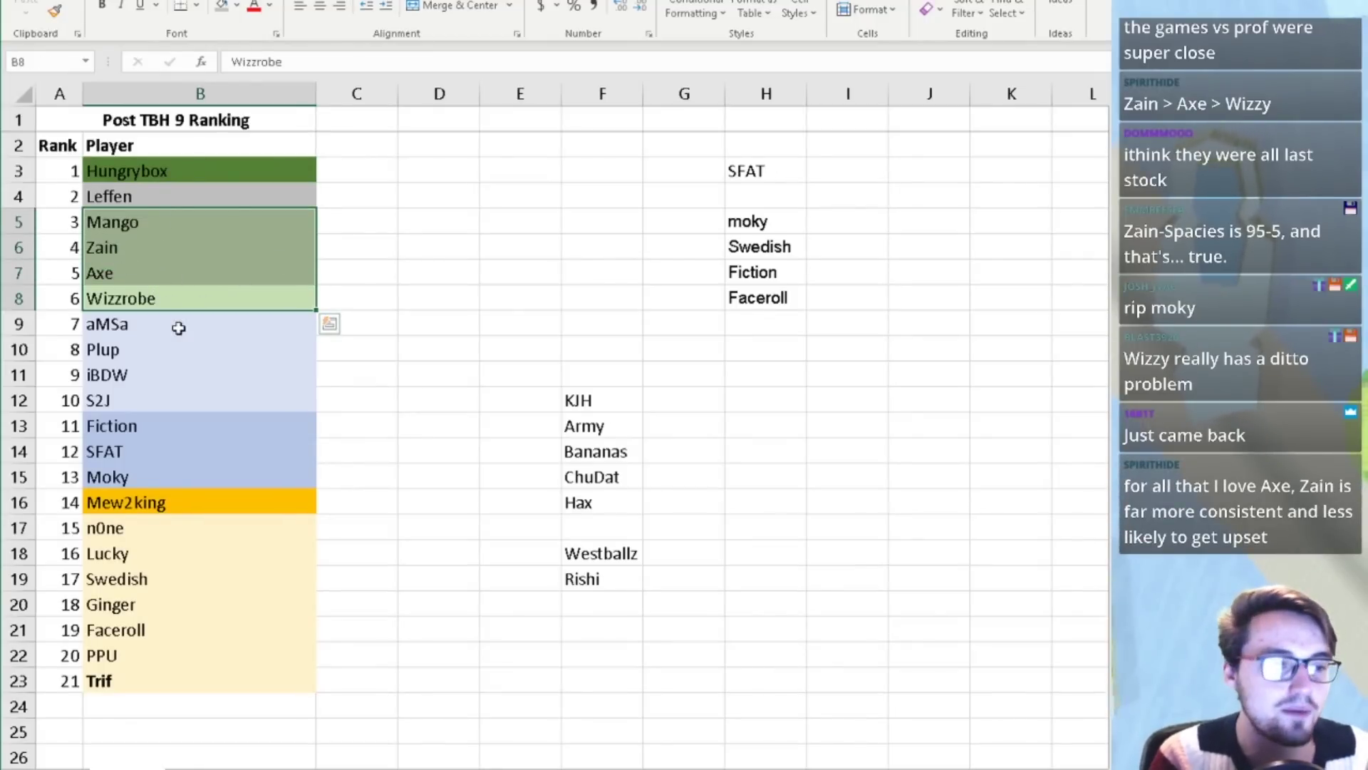
left_click(160, 273)
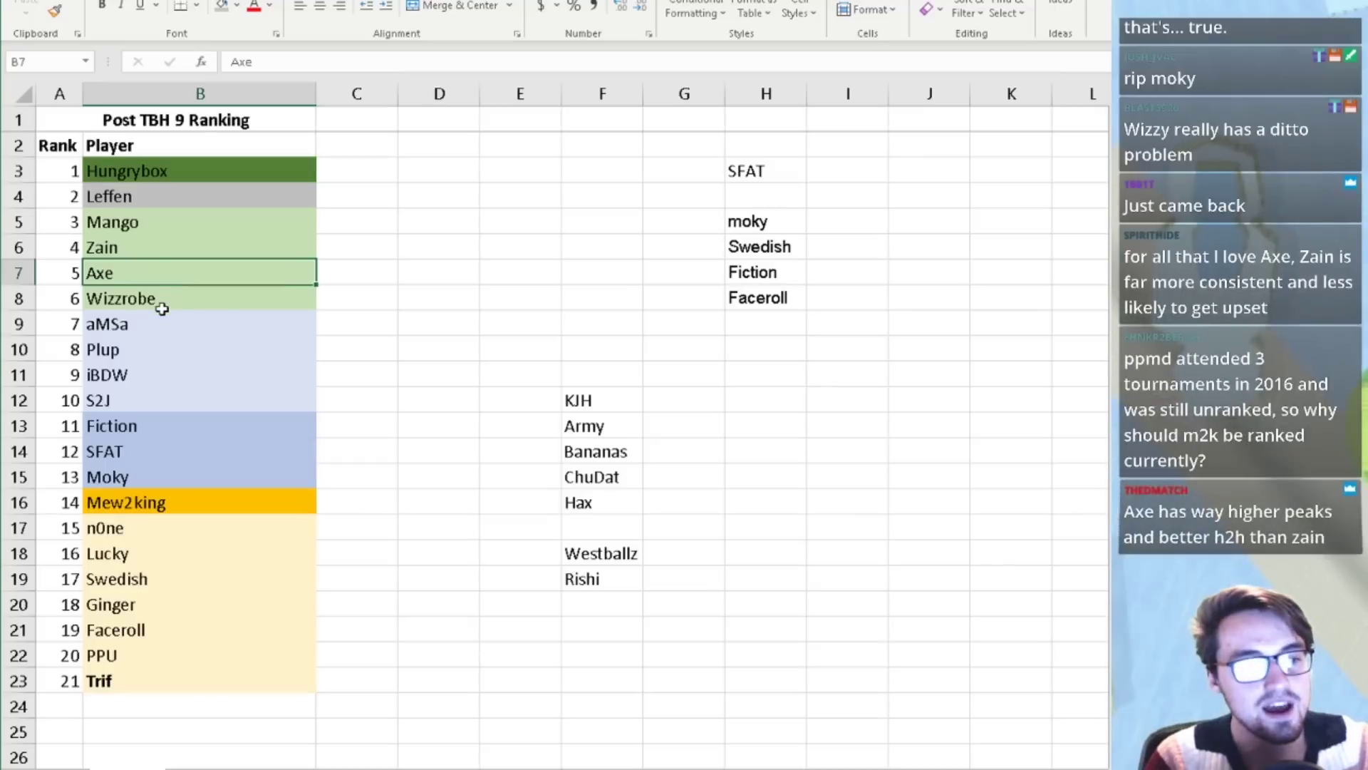
left_click_drag(162, 298, 159, 232)
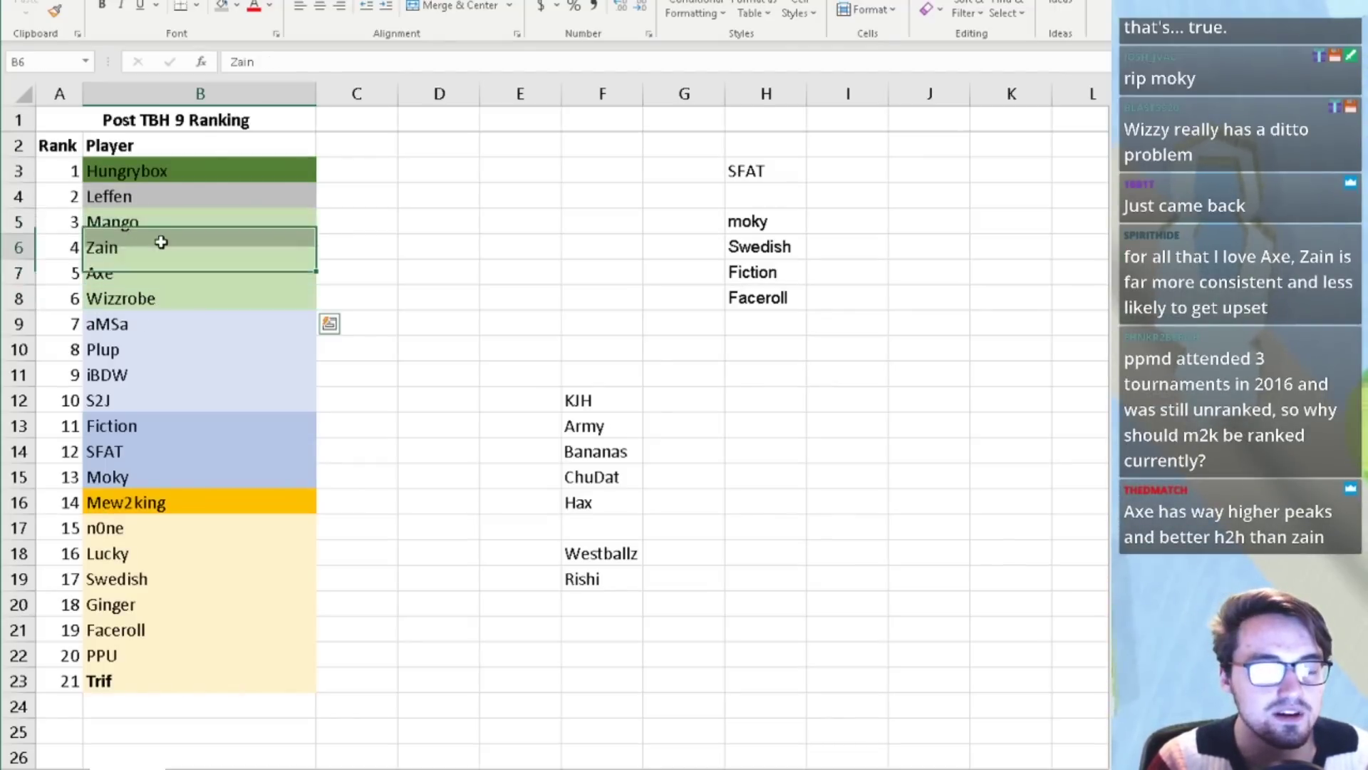
left_click(155, 242)
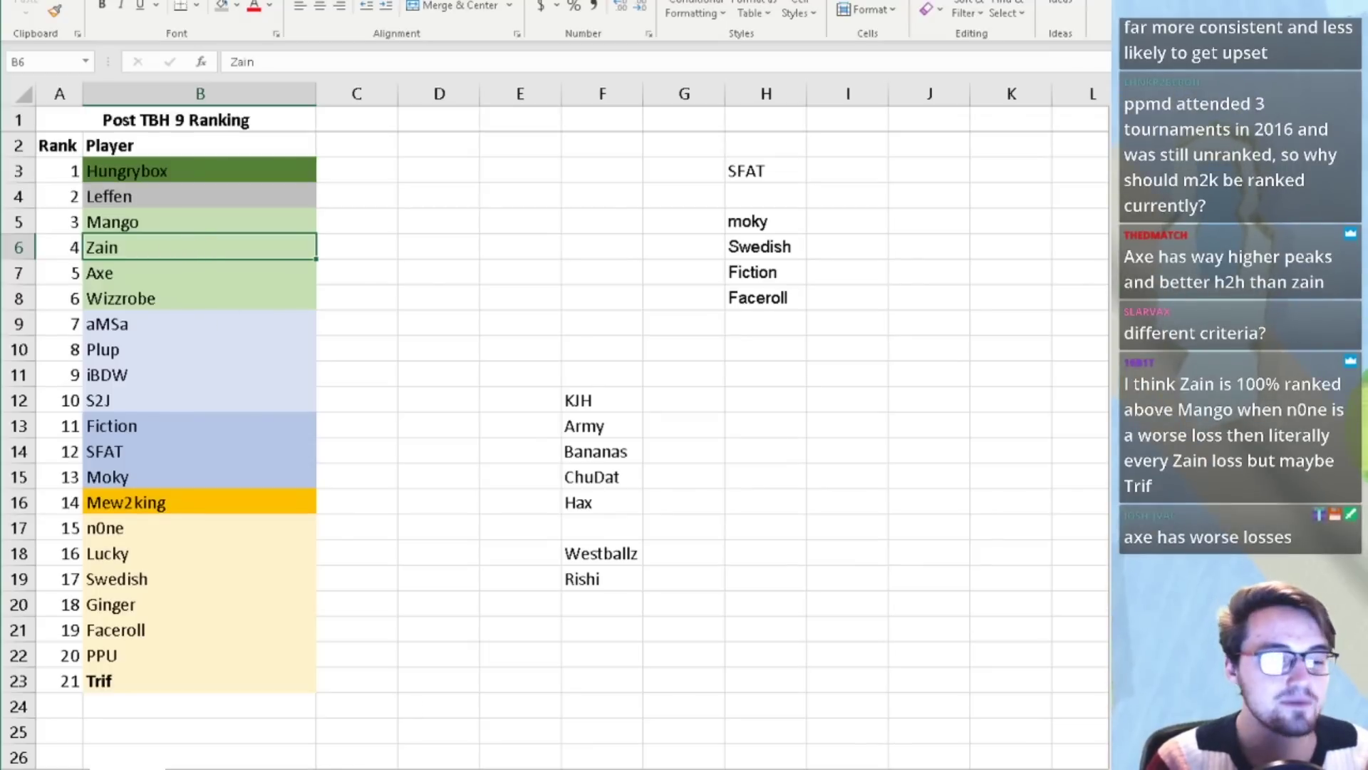
- Switch to the 2019 SSBM spreadsheet, examine Zain's head-to-head records and set counts, and return to the Excel ranking
left_click(312, 731)
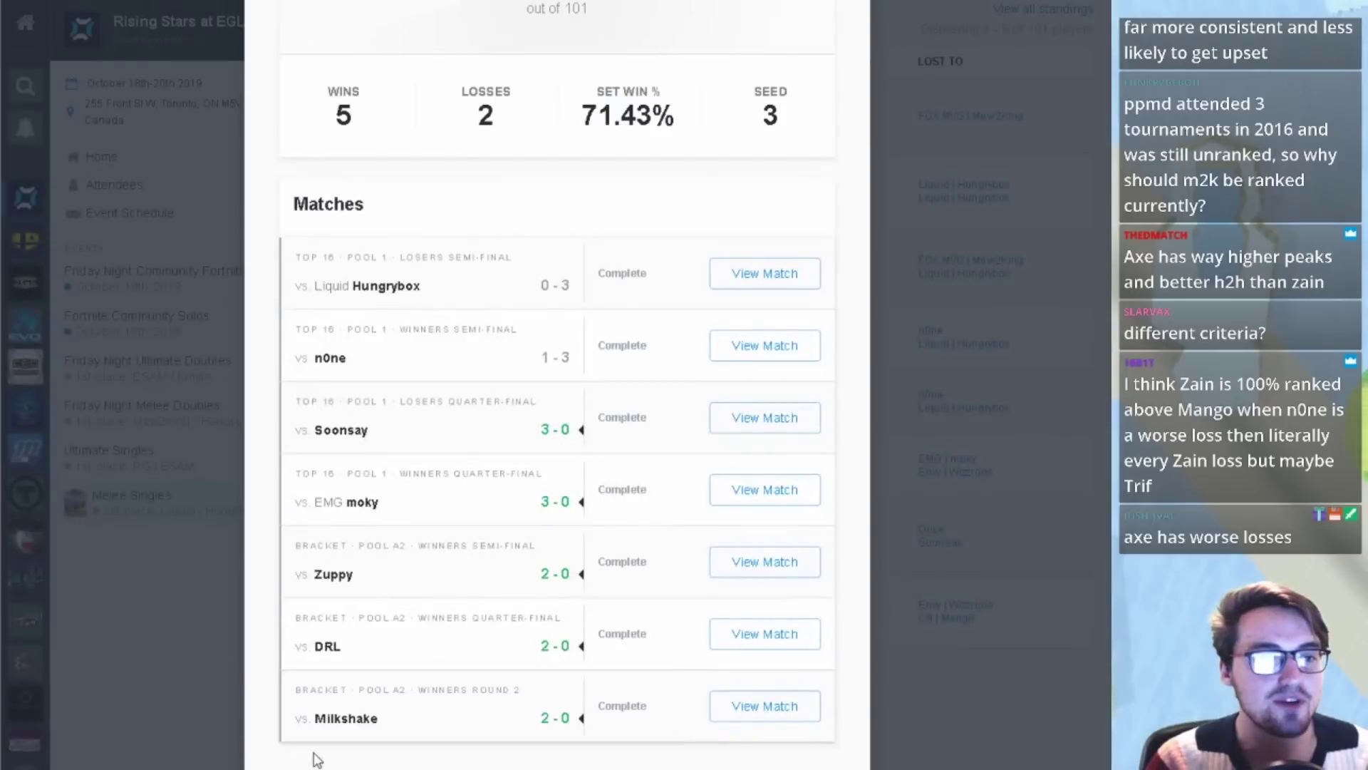
key("alt+Tab")
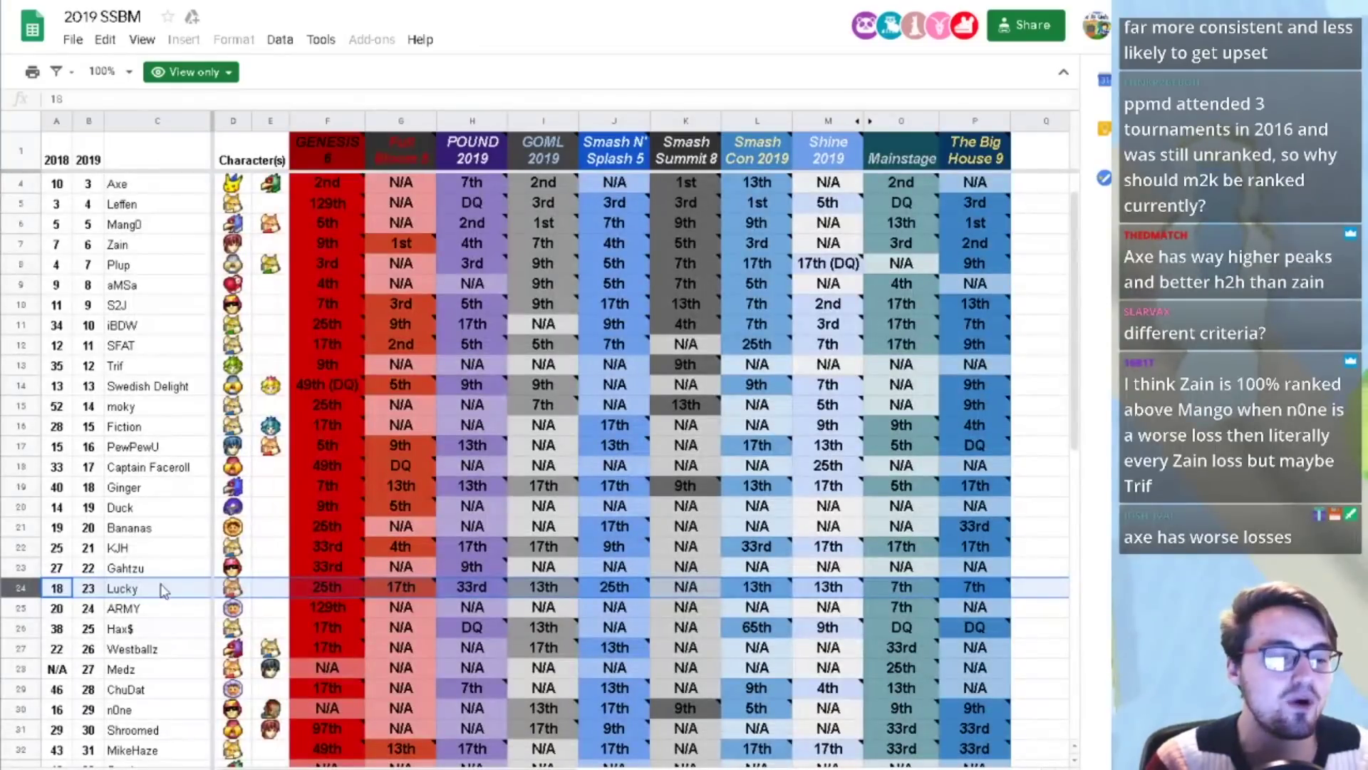
key("ctrl+shift+Page_Down")
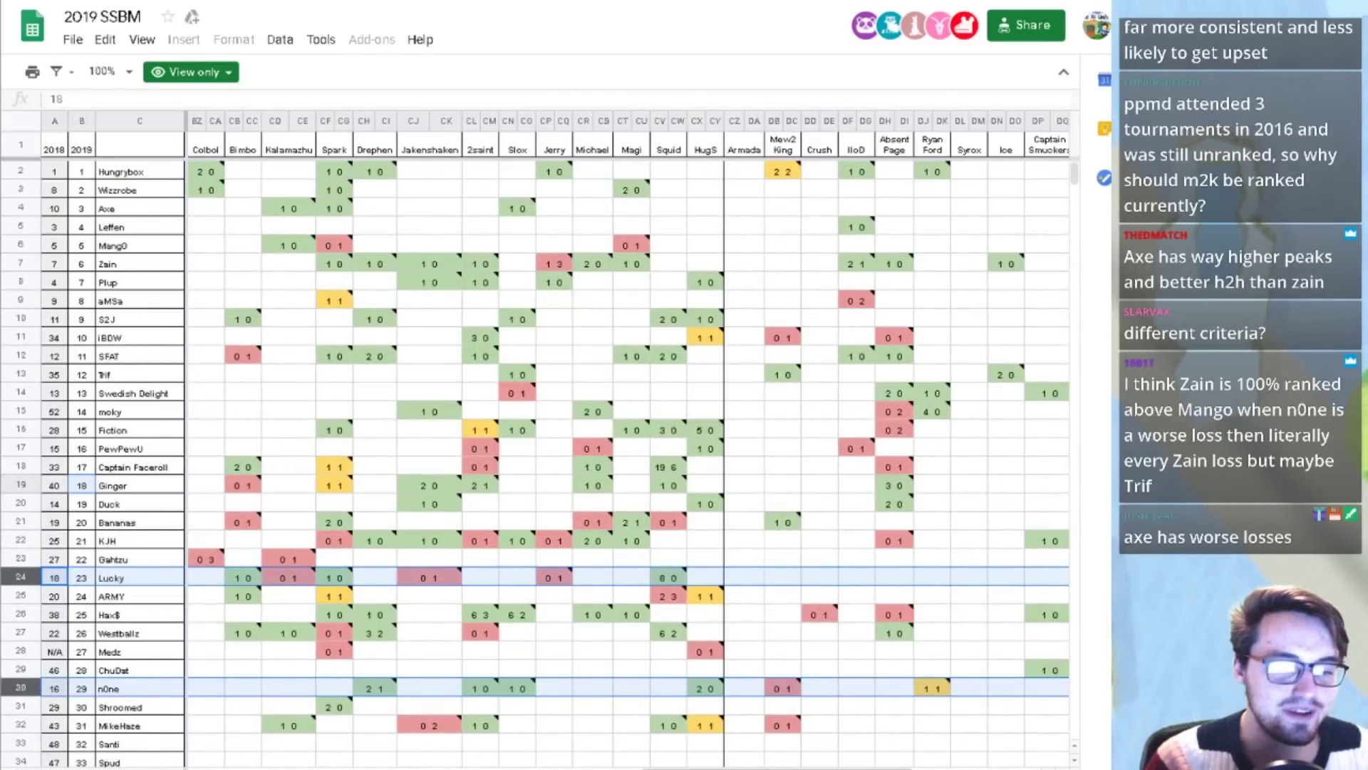
scroll(54, 285, "left", 15)
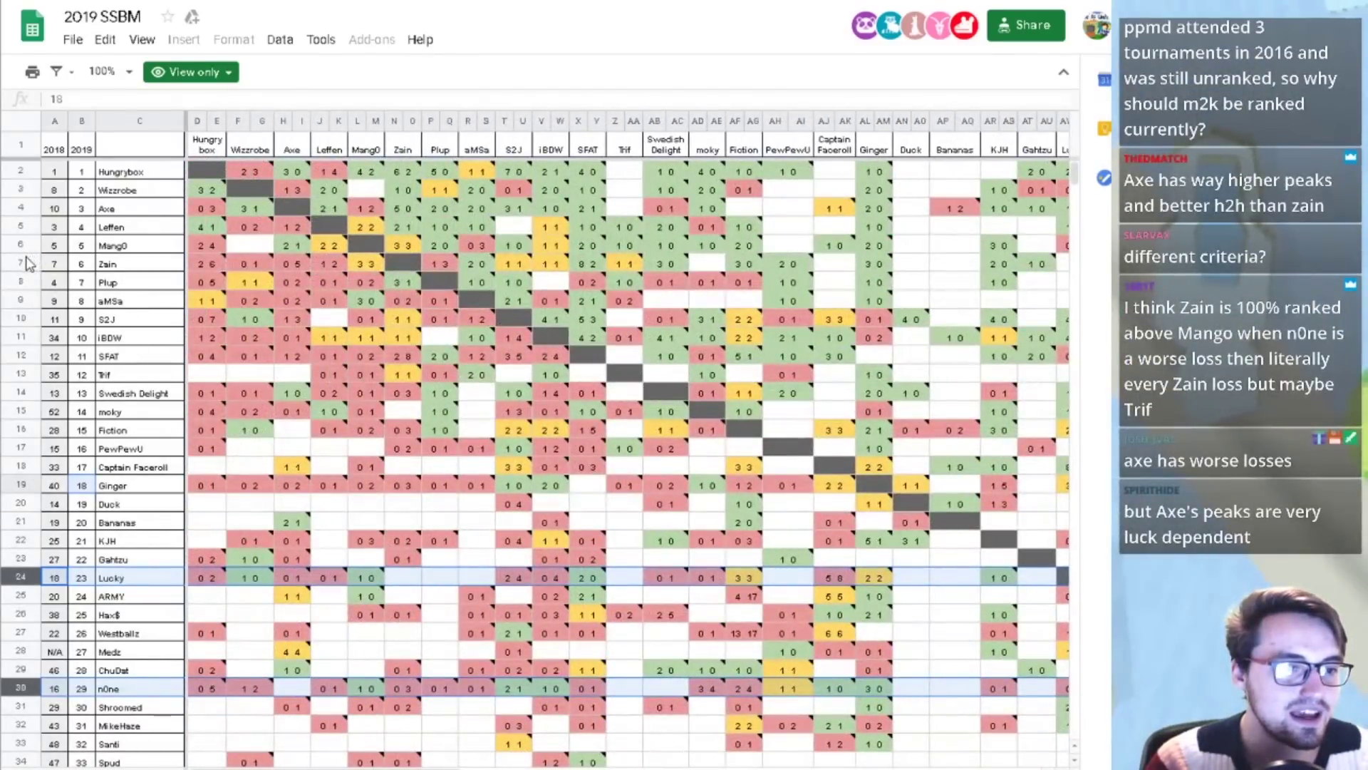
left_click(25, 263)
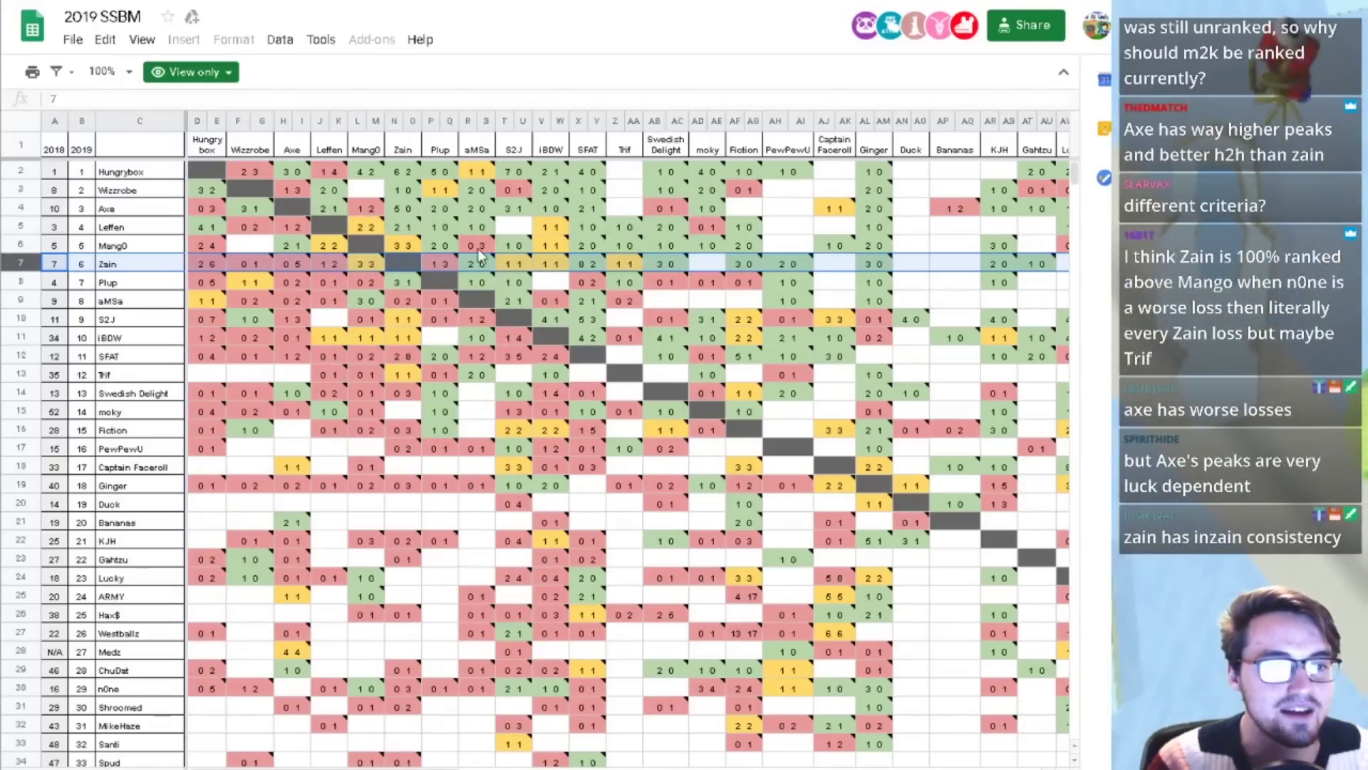
left_click_drag(356, 766, 825, 748)
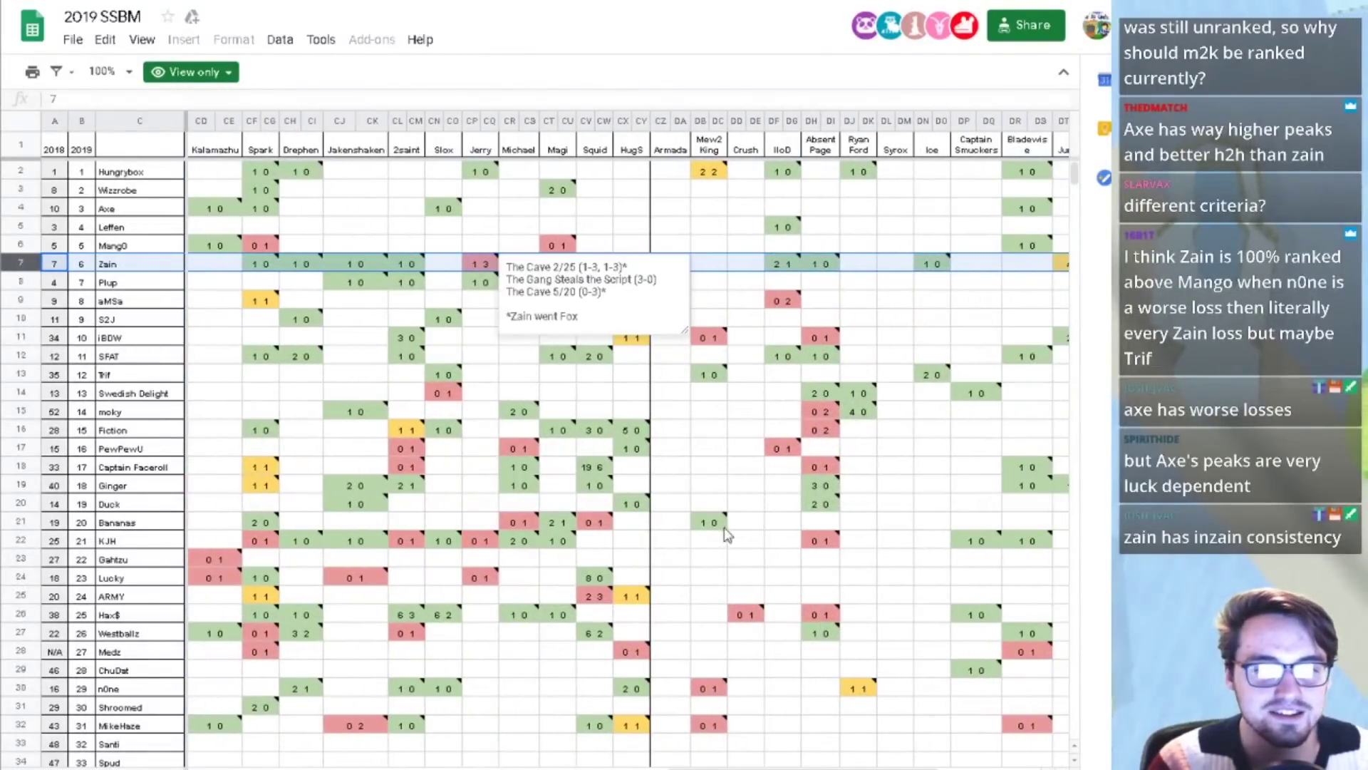
scroll(400, 253, "right", 5)
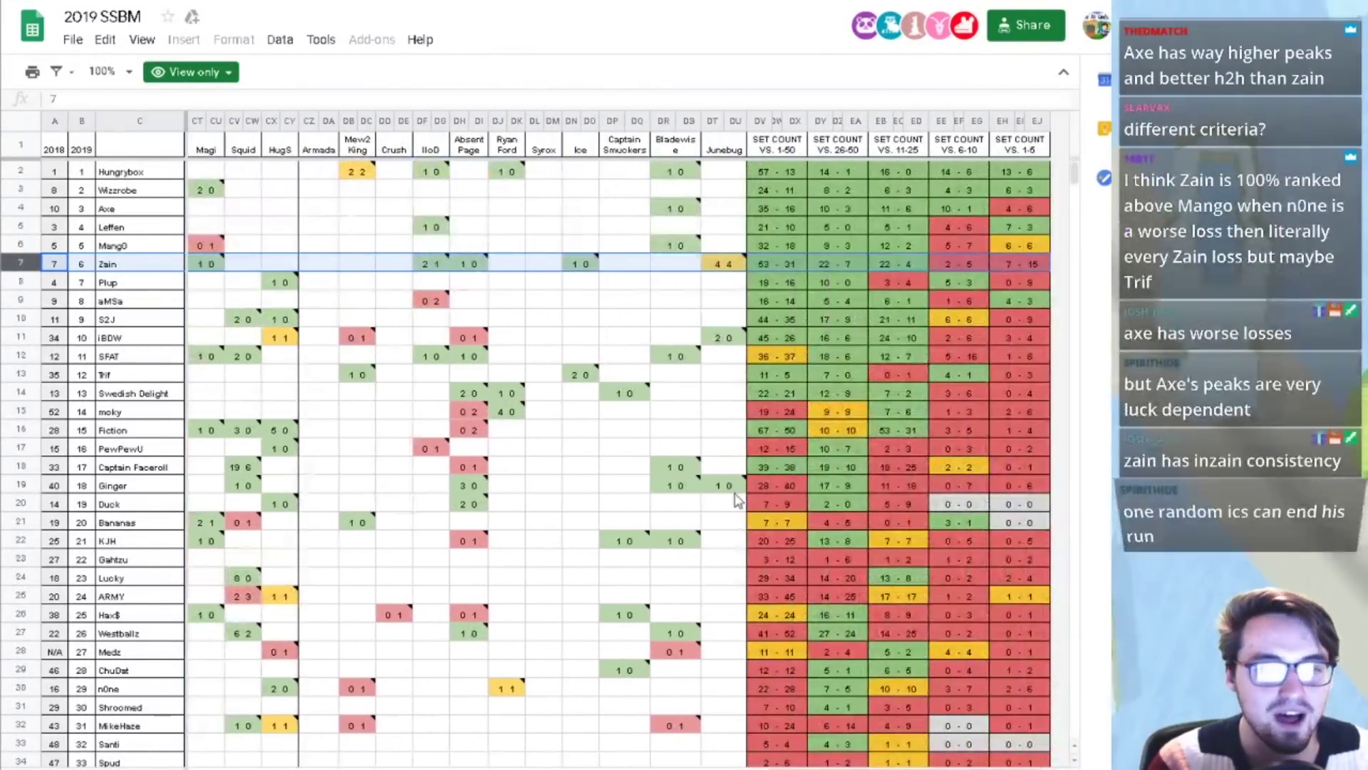
mouse_move(733, 265)
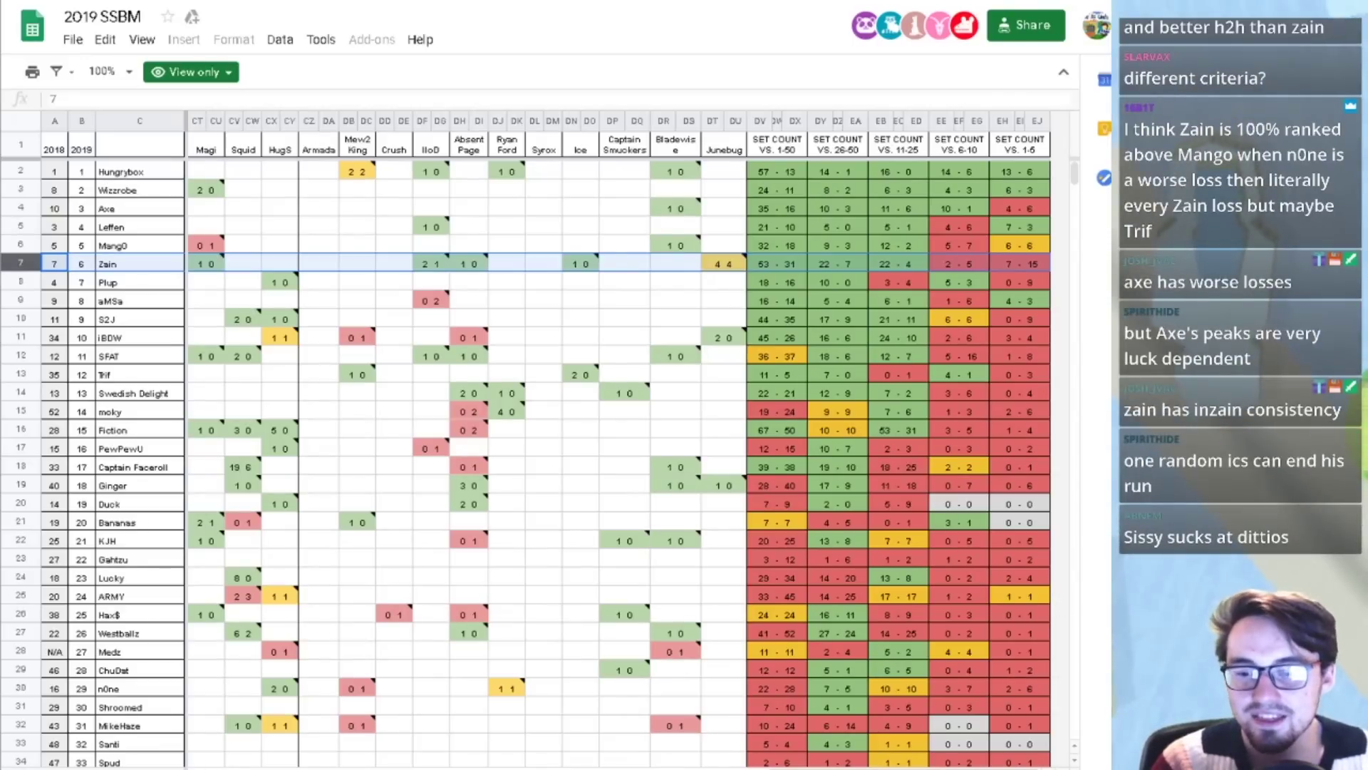
left_click_drag(898, 768, 223, 690)
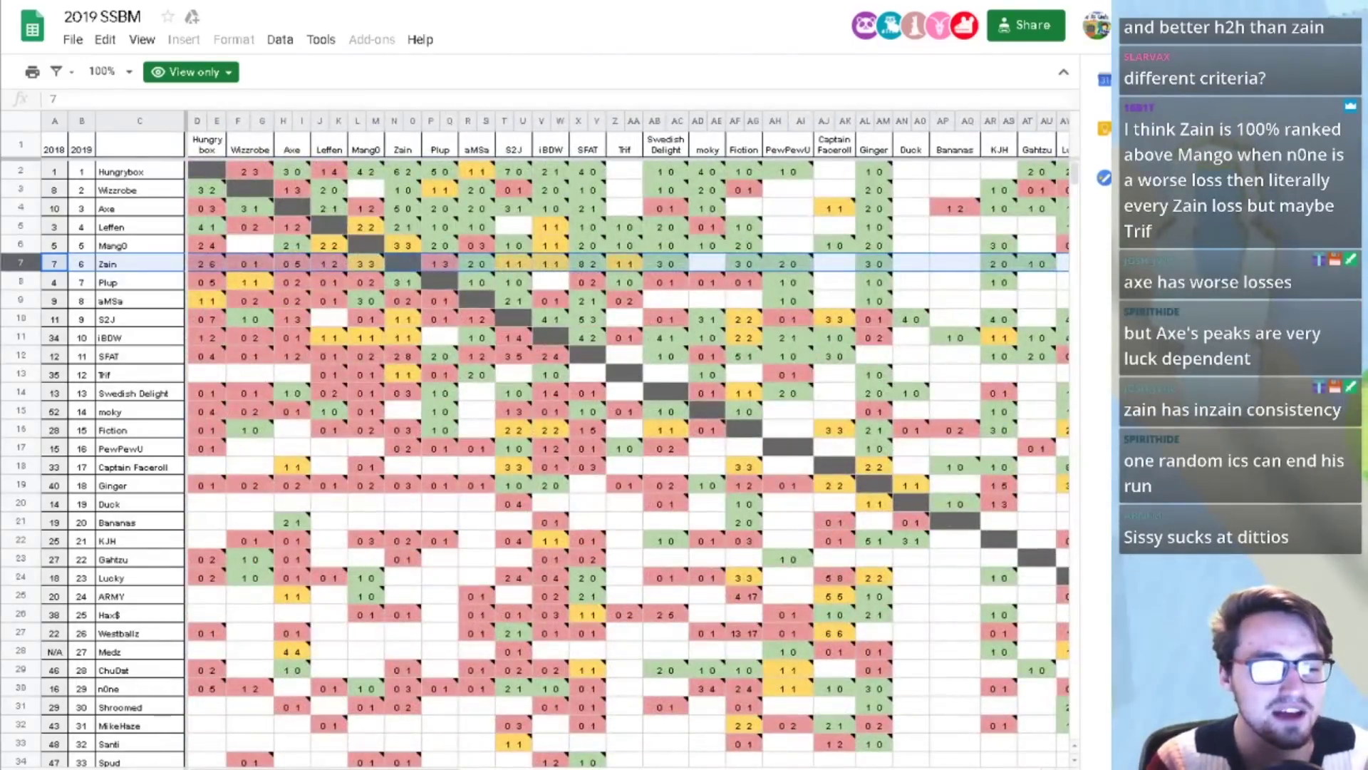
key("alt+Tab")
left_click(102, 283)
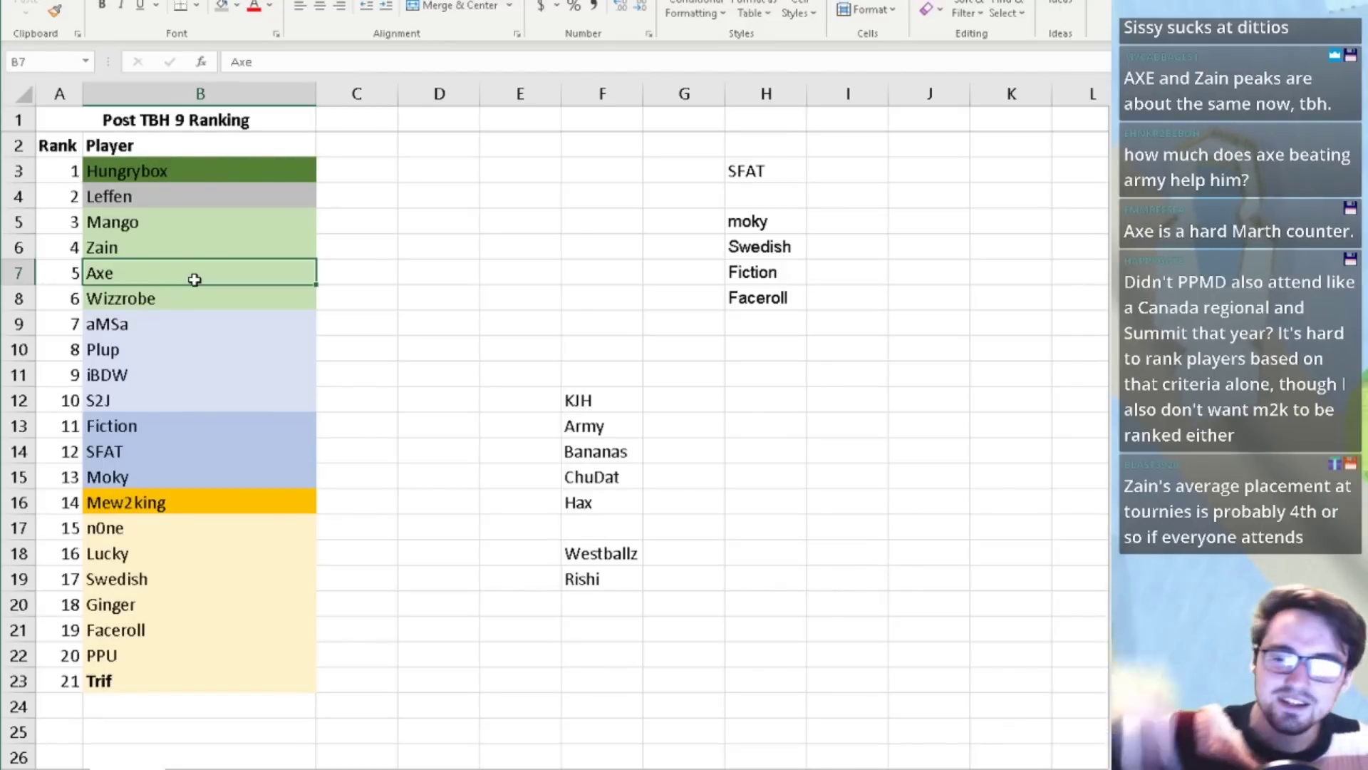
left_click(159, 255)
left_click(157, 282)
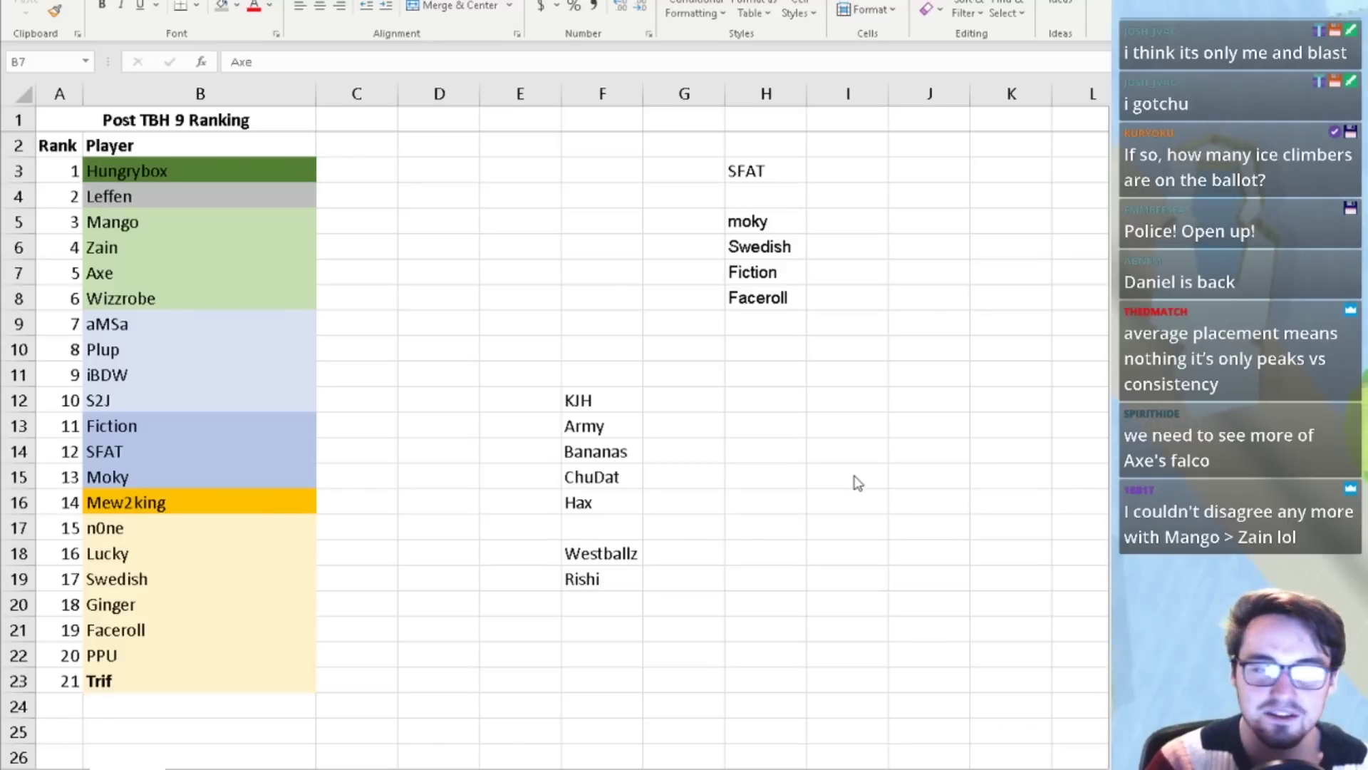
key("alt+Tab")
left_click(282, 603)
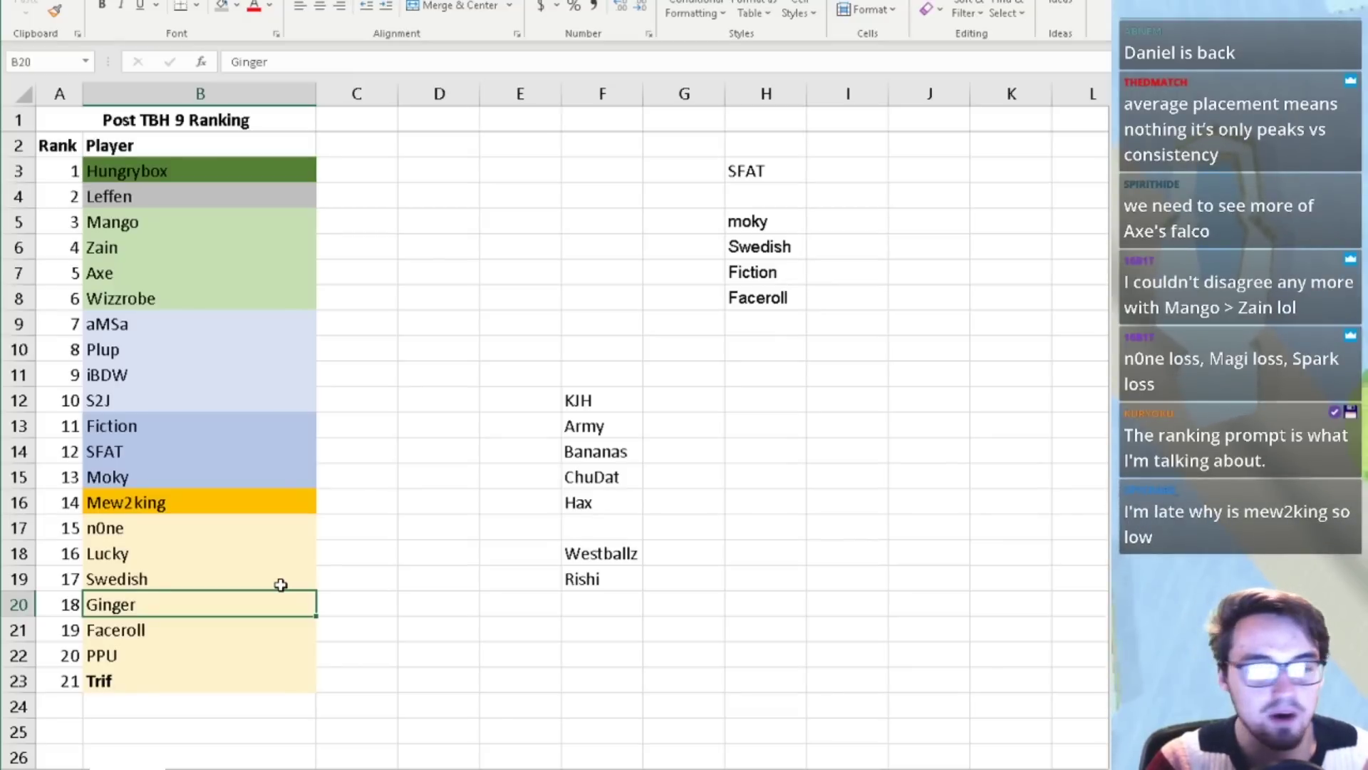
left_click(184, 504)
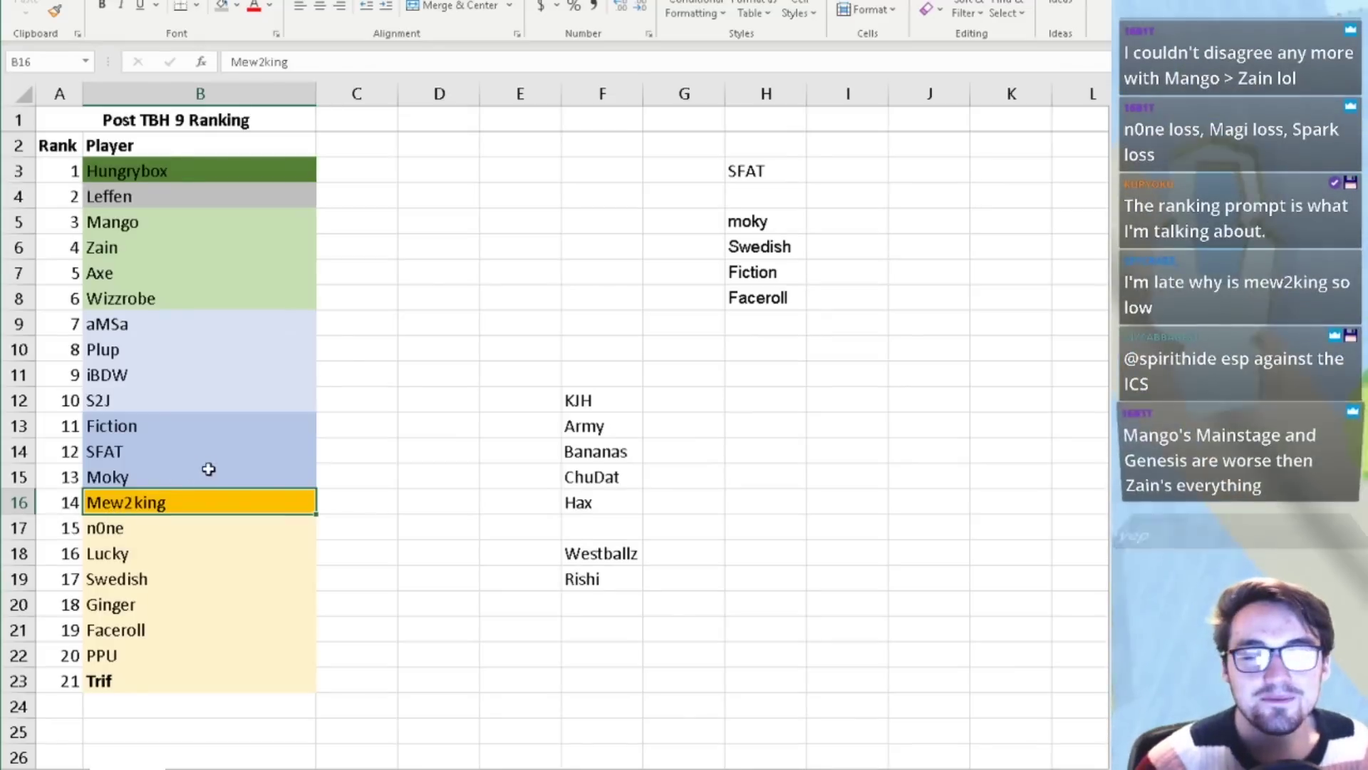
- Remove the bold formatting from Trif's name in the ranking
left_click(162, 685)
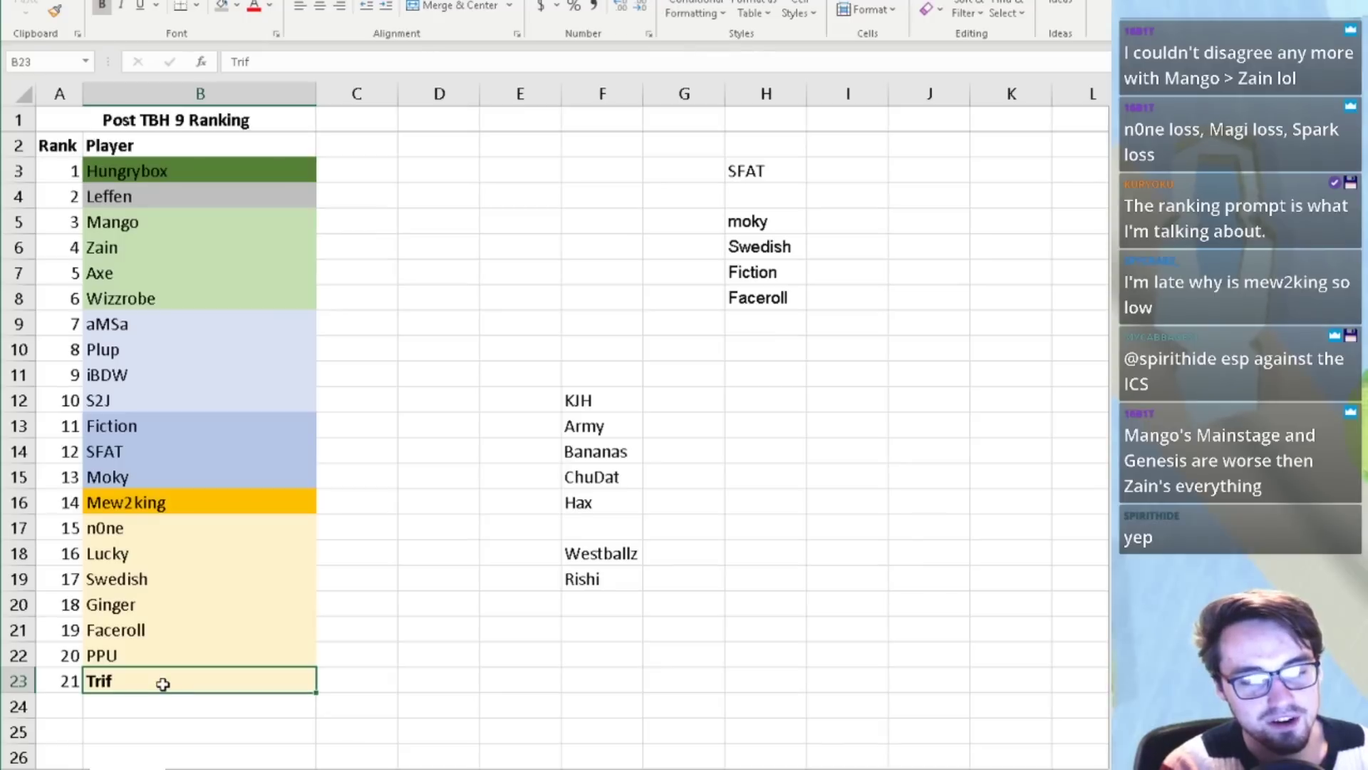
key("ctrl+b")
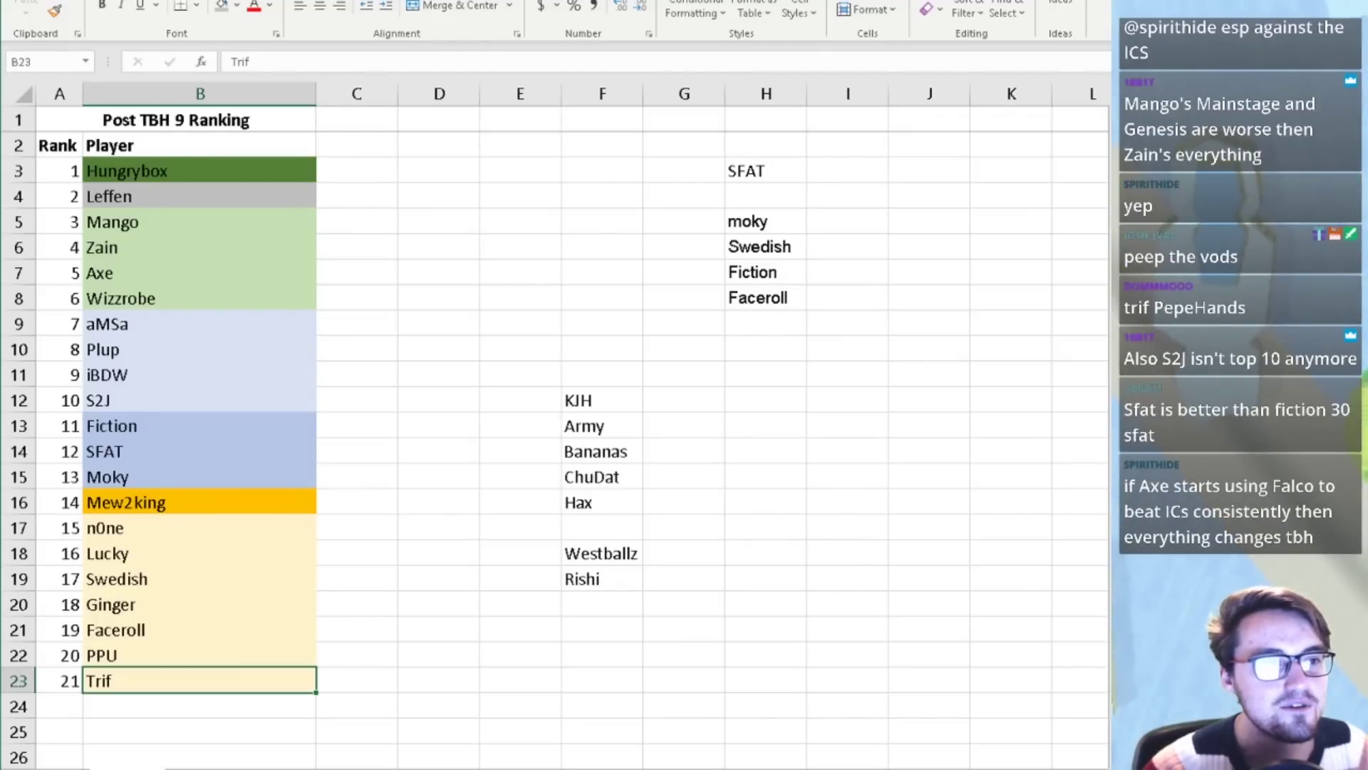
- Switch to the Rising Stars at EGLX 2019 page in the browser and close Wizzrobe's results to view the Melee Singles standings
key("alt+Tab")
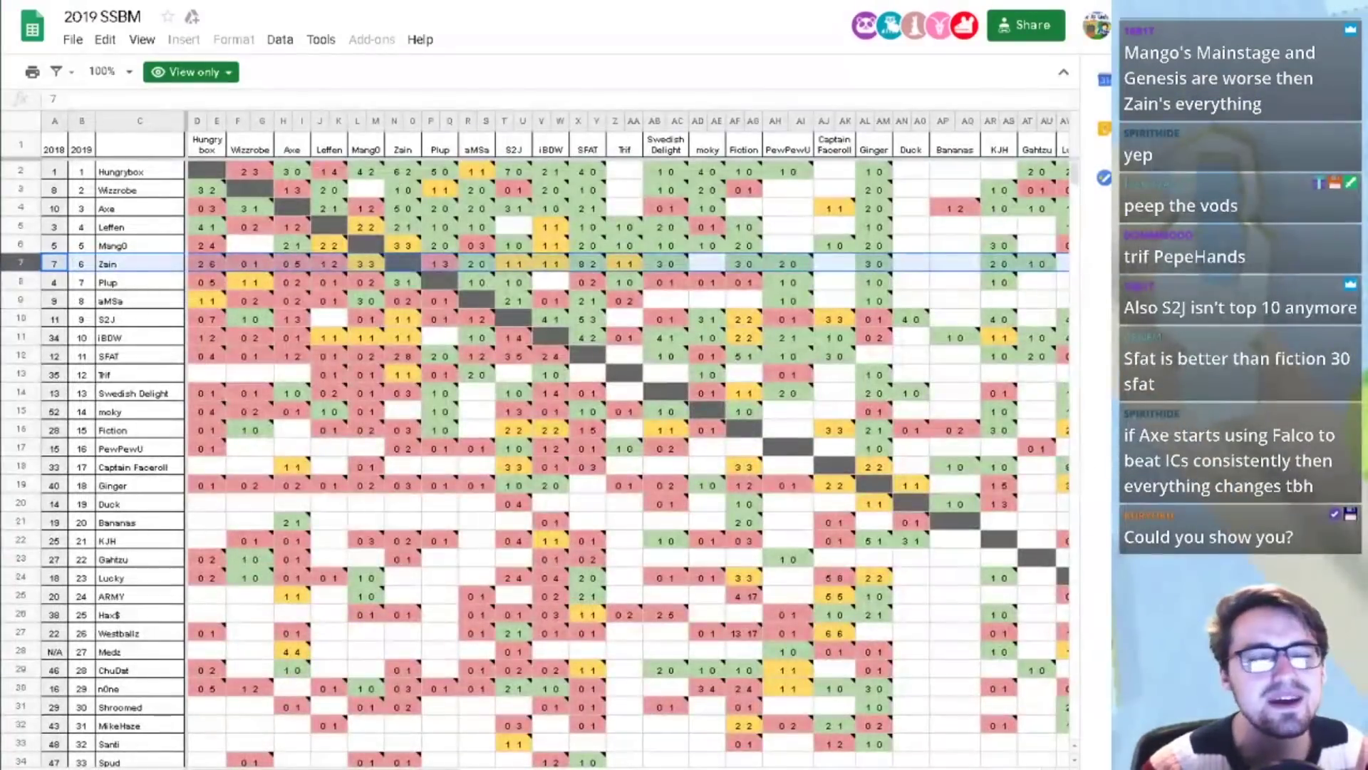
key("ctrl+Tab")
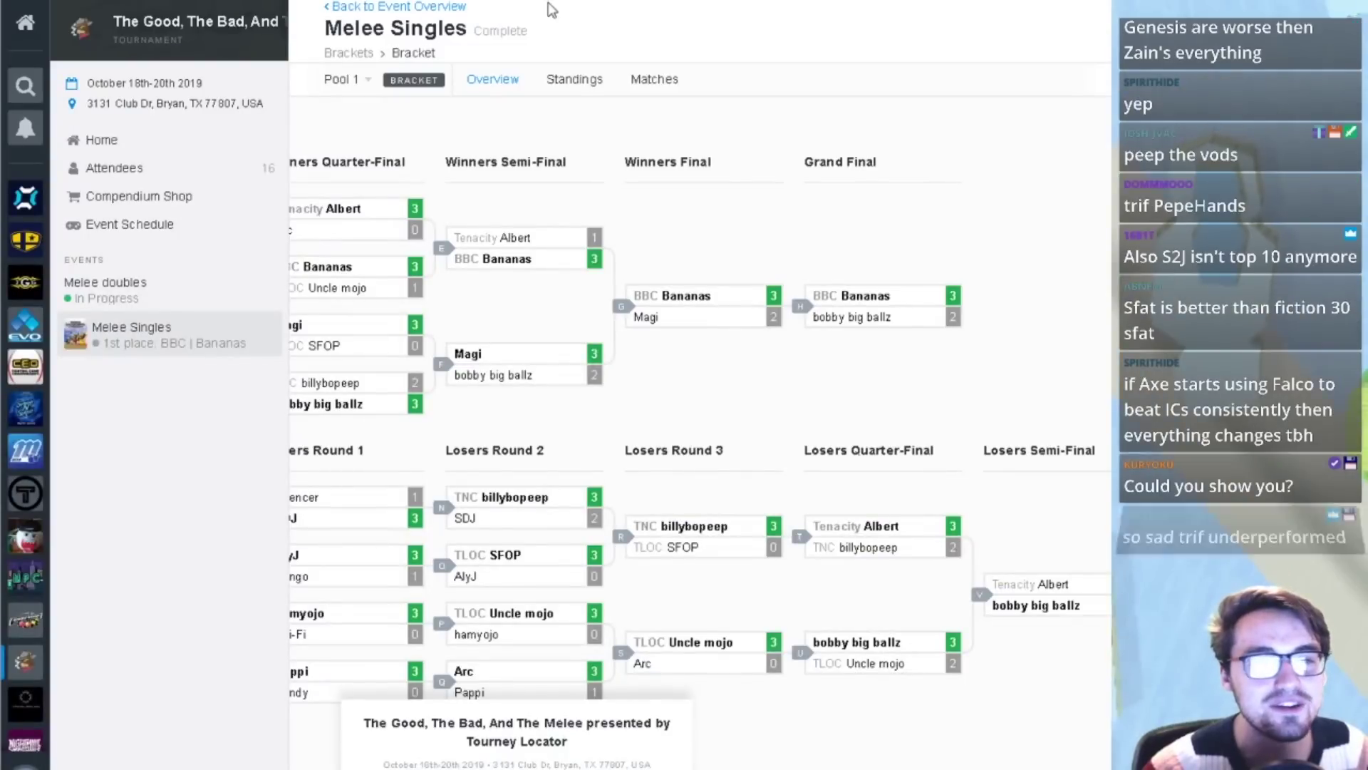
key("ctrl+Tab")
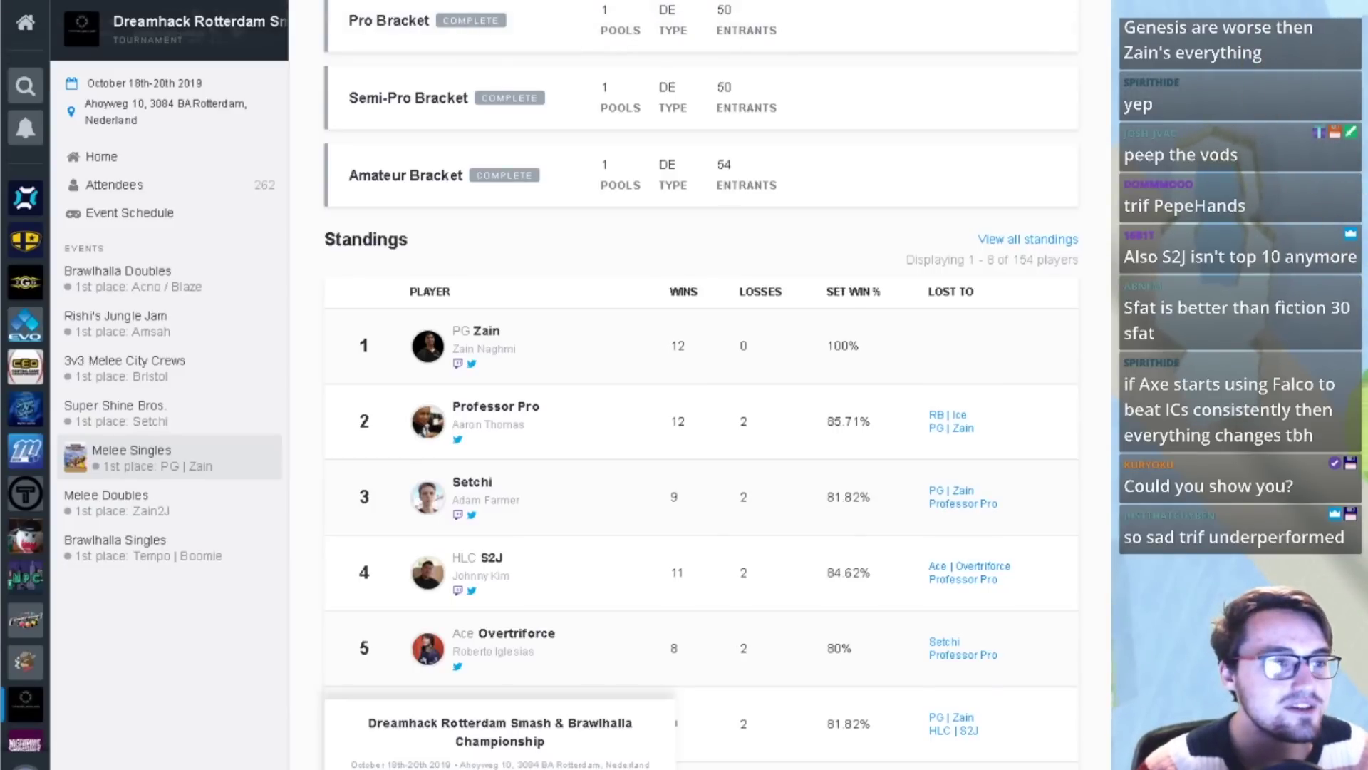
key("ctrl+Tab")
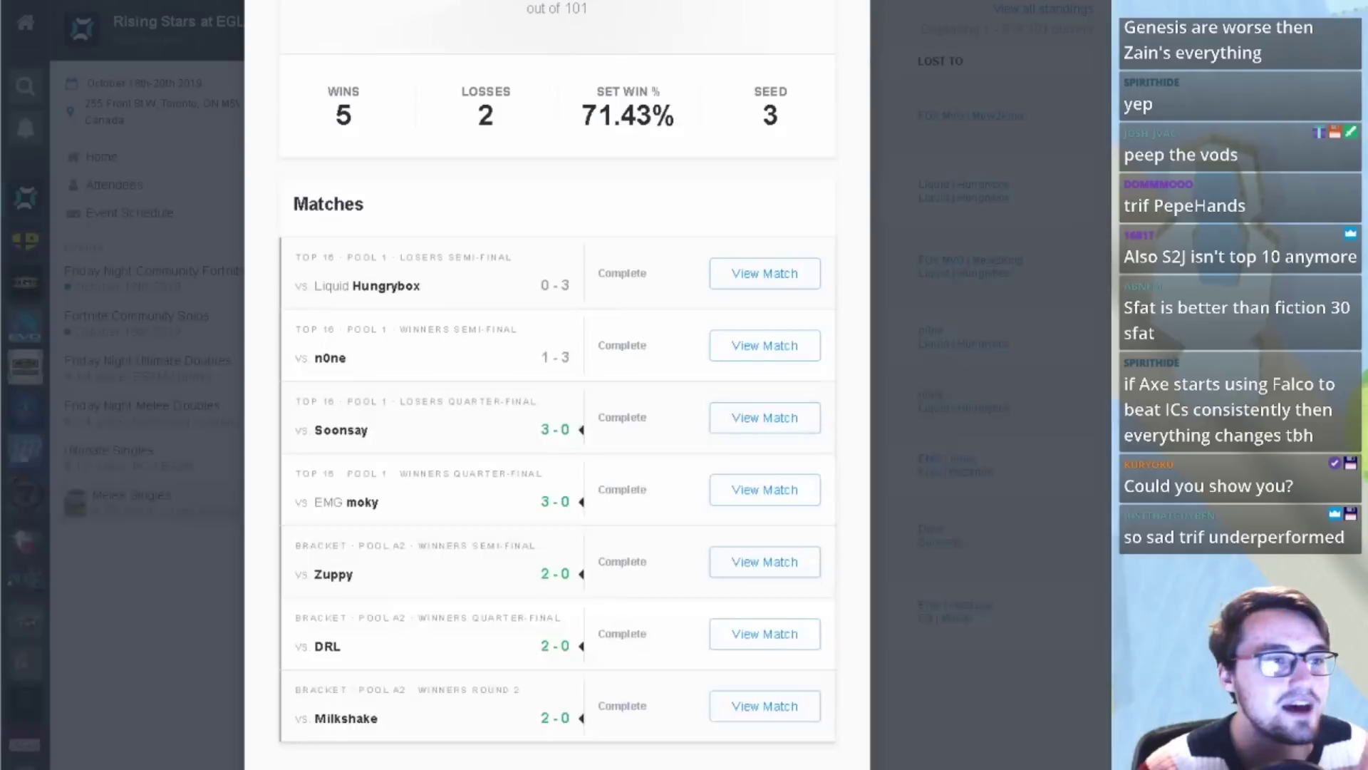
left_click(921, 358)
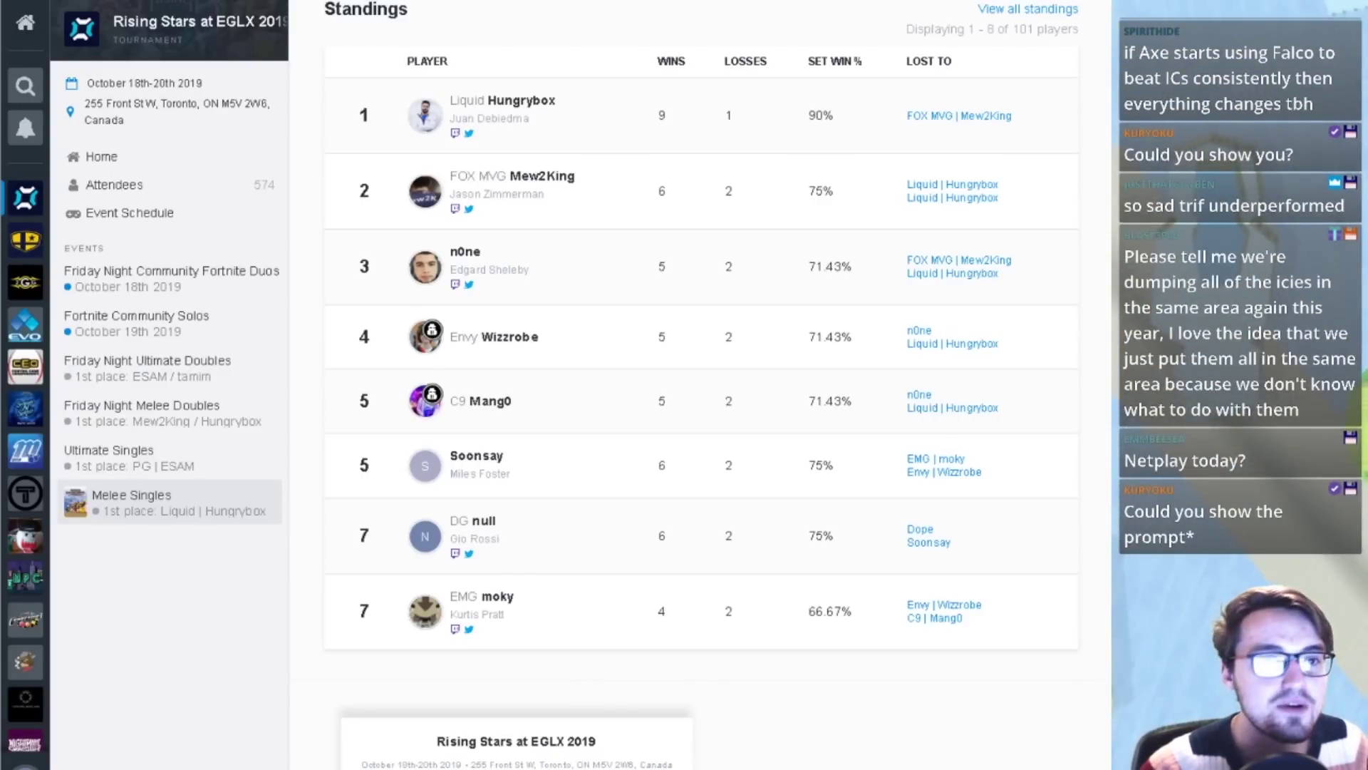
- Open the SaveAsUntitled Summer #MPGR2019 Ballot from Google Drive and read its rating criterion
key("alt+Tab")
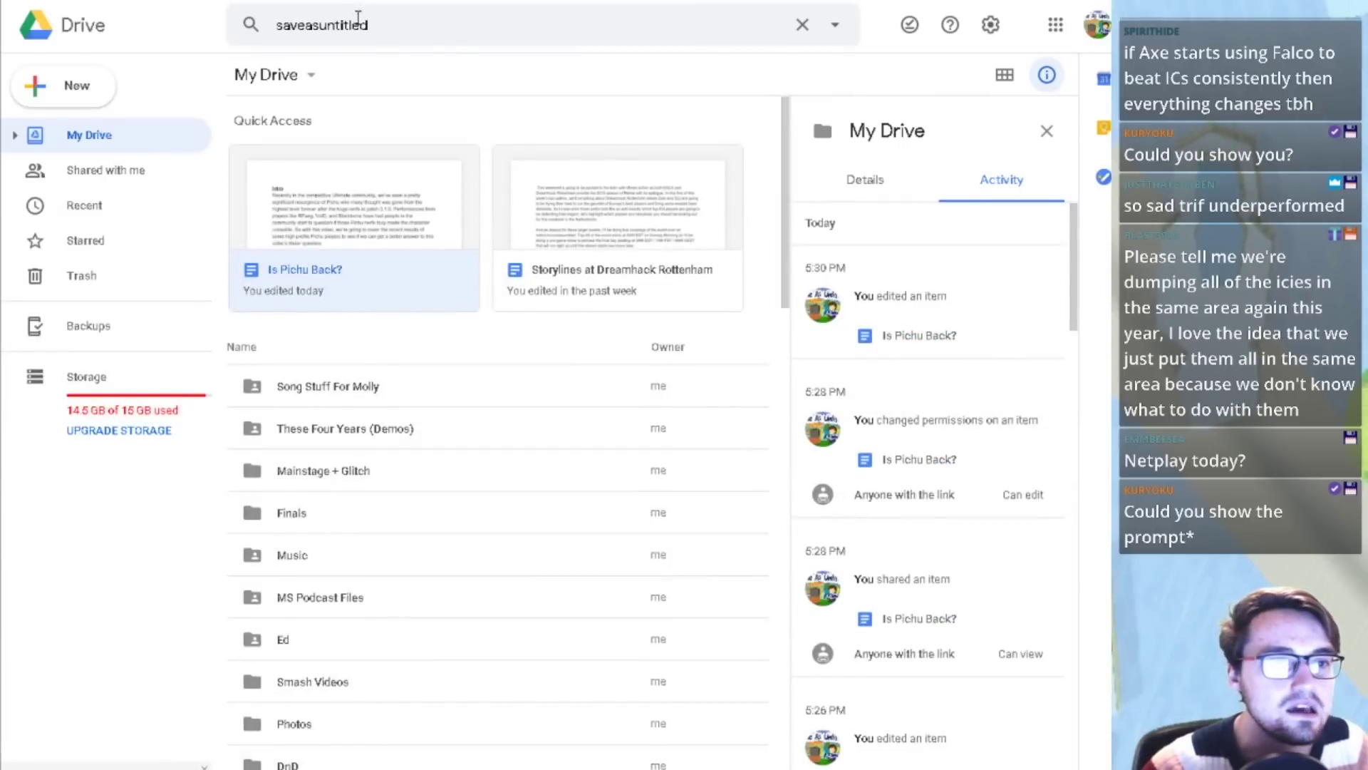
left_click(436, 32)
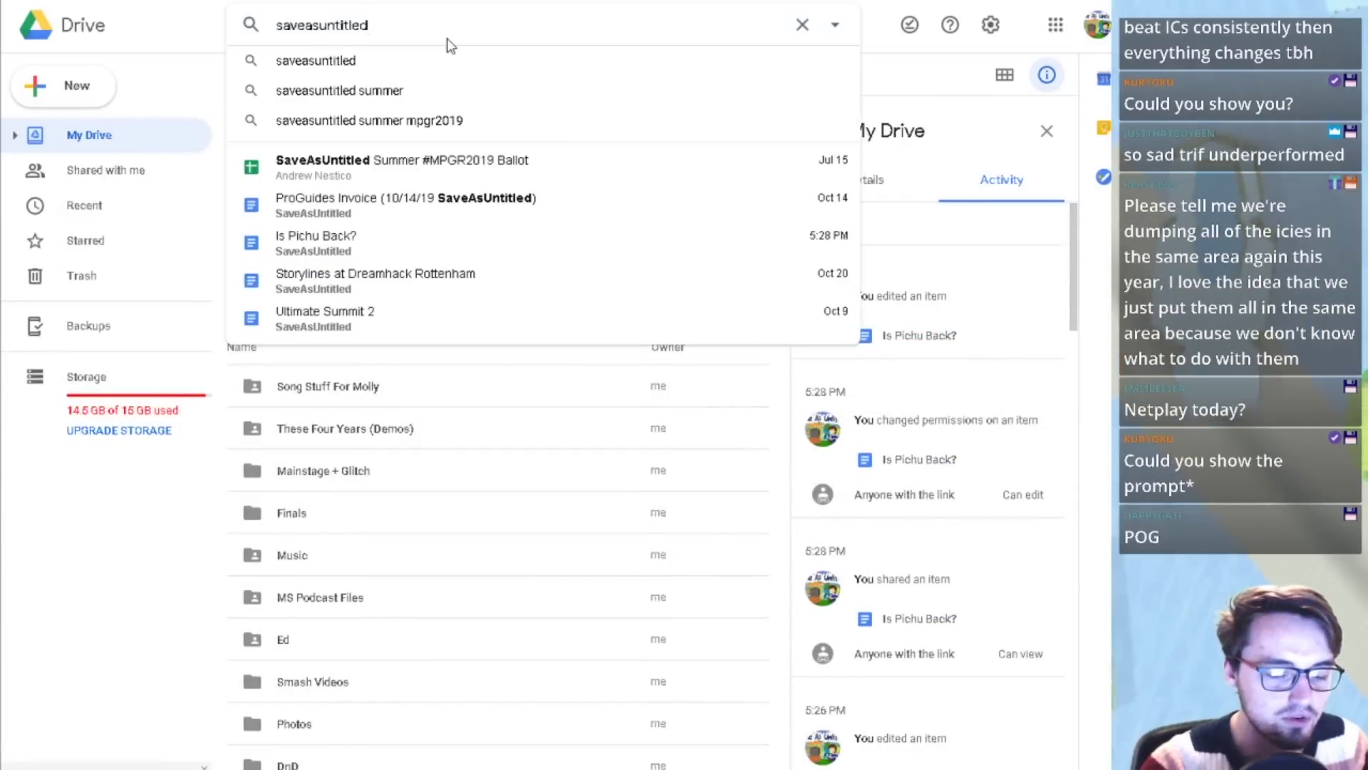
left_click(454, 180)
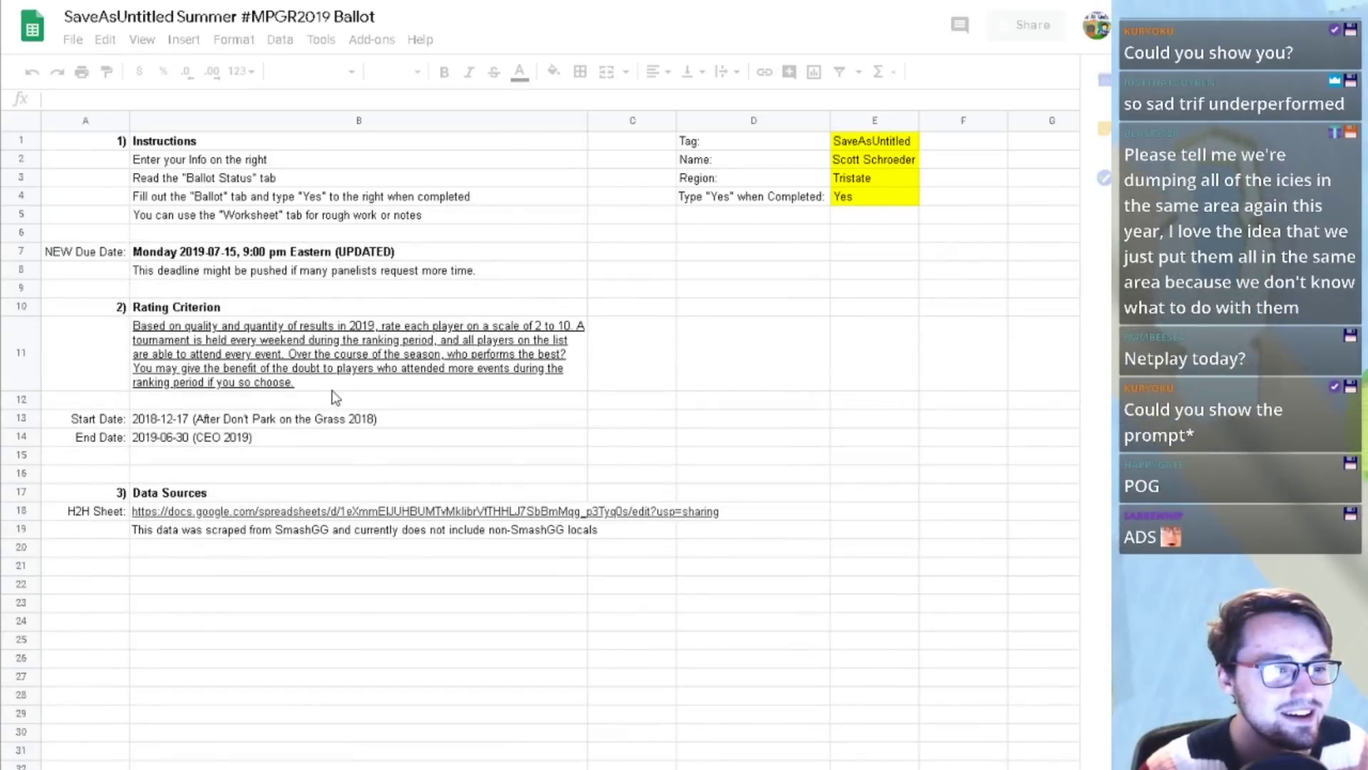
left_click(356, 385)
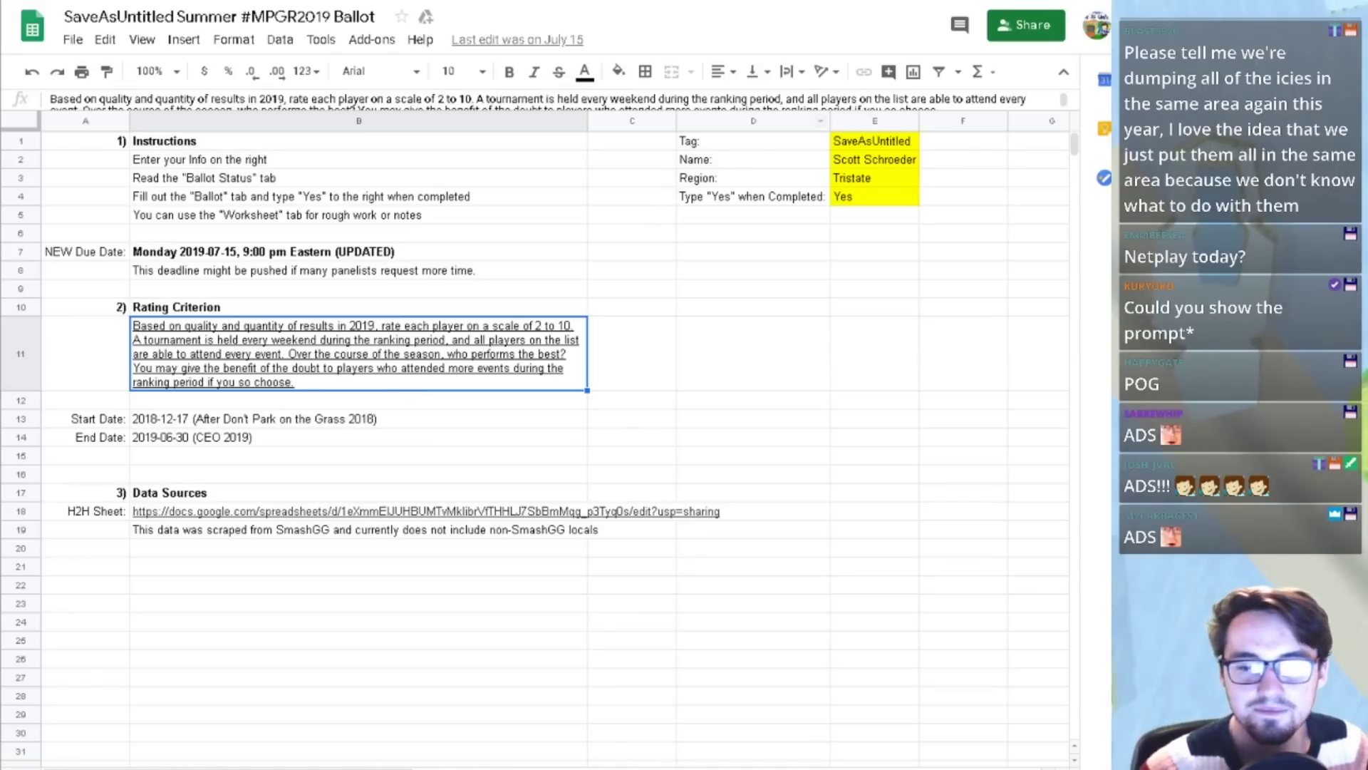
- Return to the tournament pages and review the Melee Singles standings of Rising Stars at EGLX 2019 and Dreamhack Rotterdam
key("ctrl+Tab")
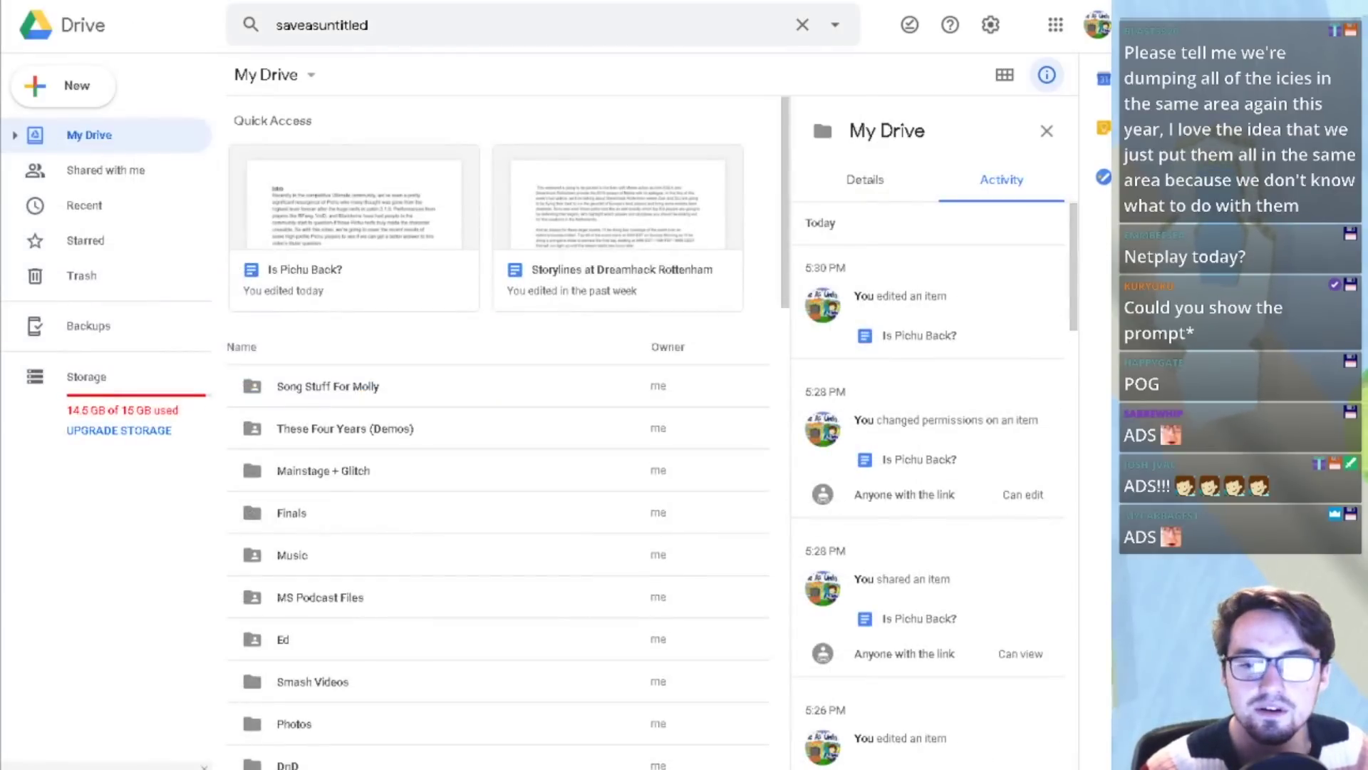
key("ctrl+shift+Tab")
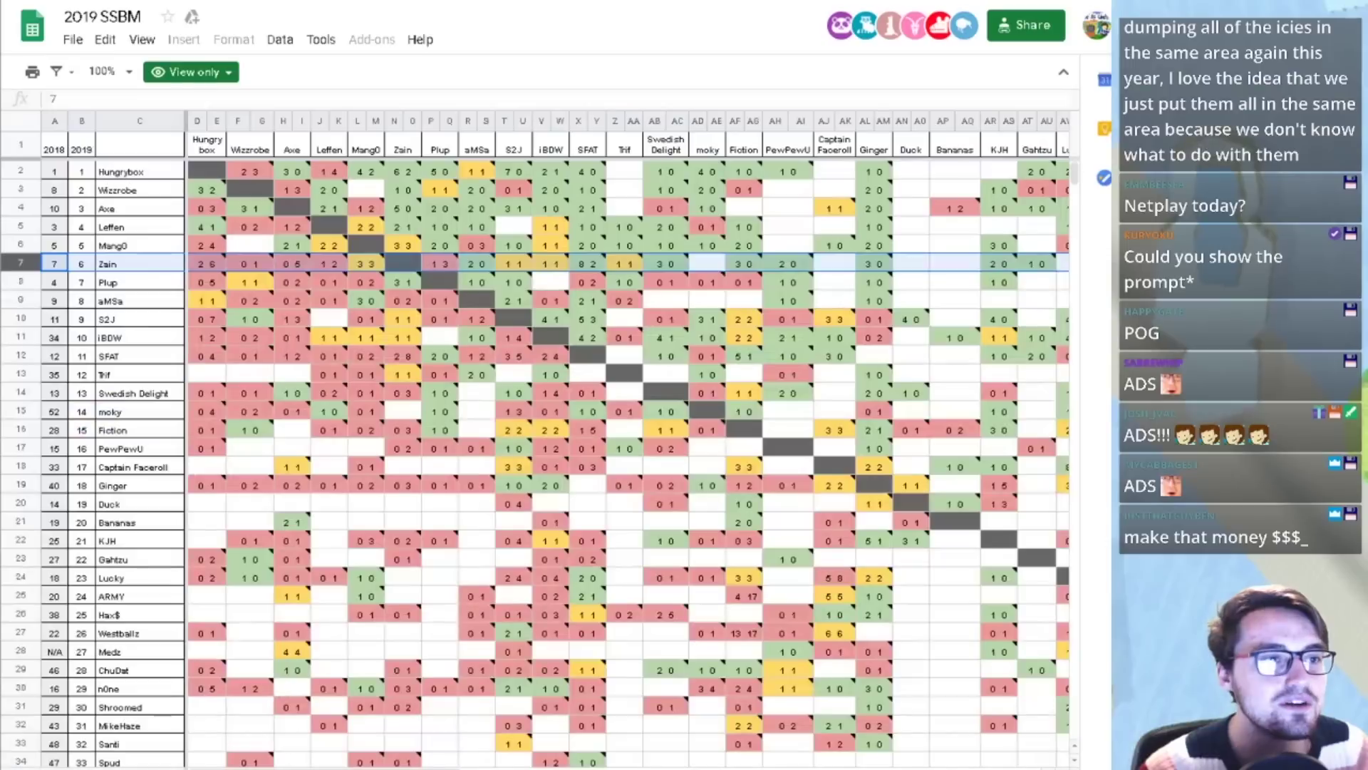
key("ctrl+shift+Tab")
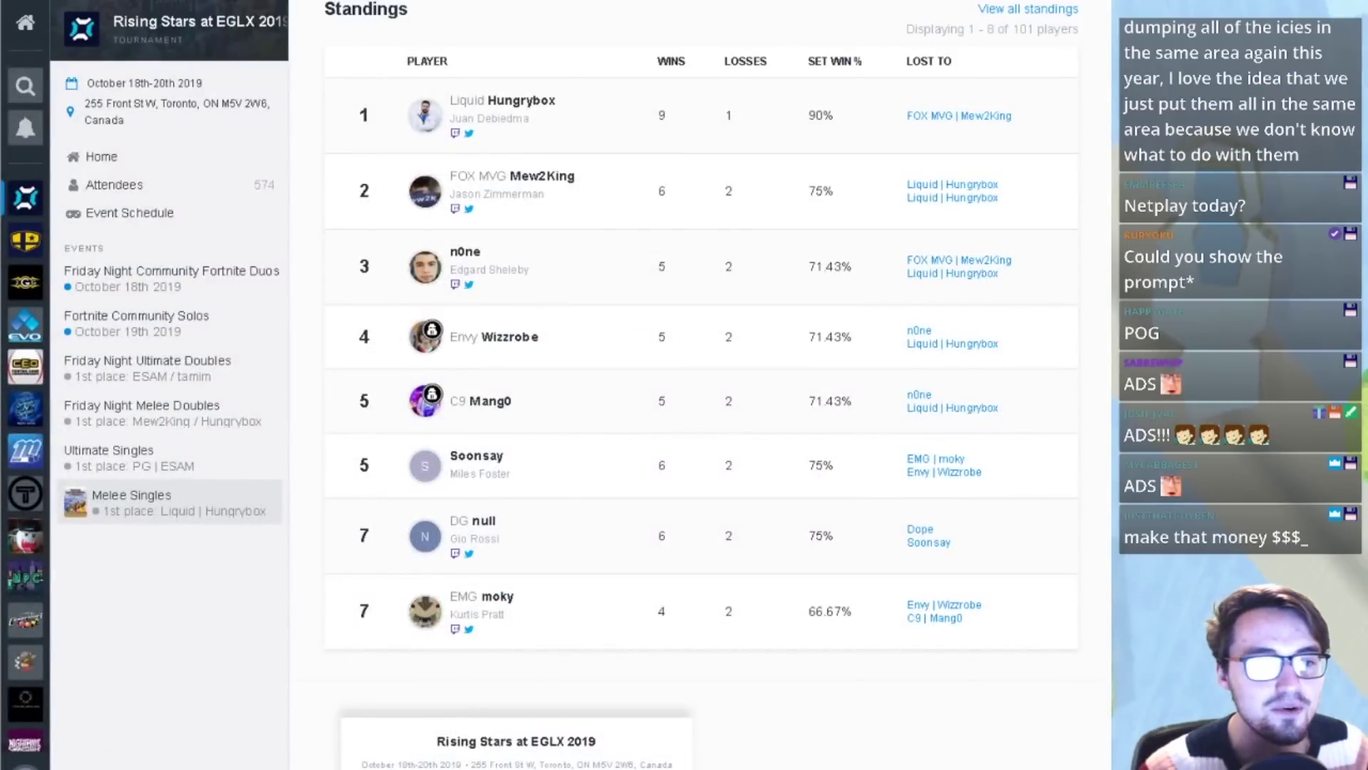
scroll(489, 172, "up", 5)
scroll(489, 155, "down", 4)
key("ctrl+shift+Tab")
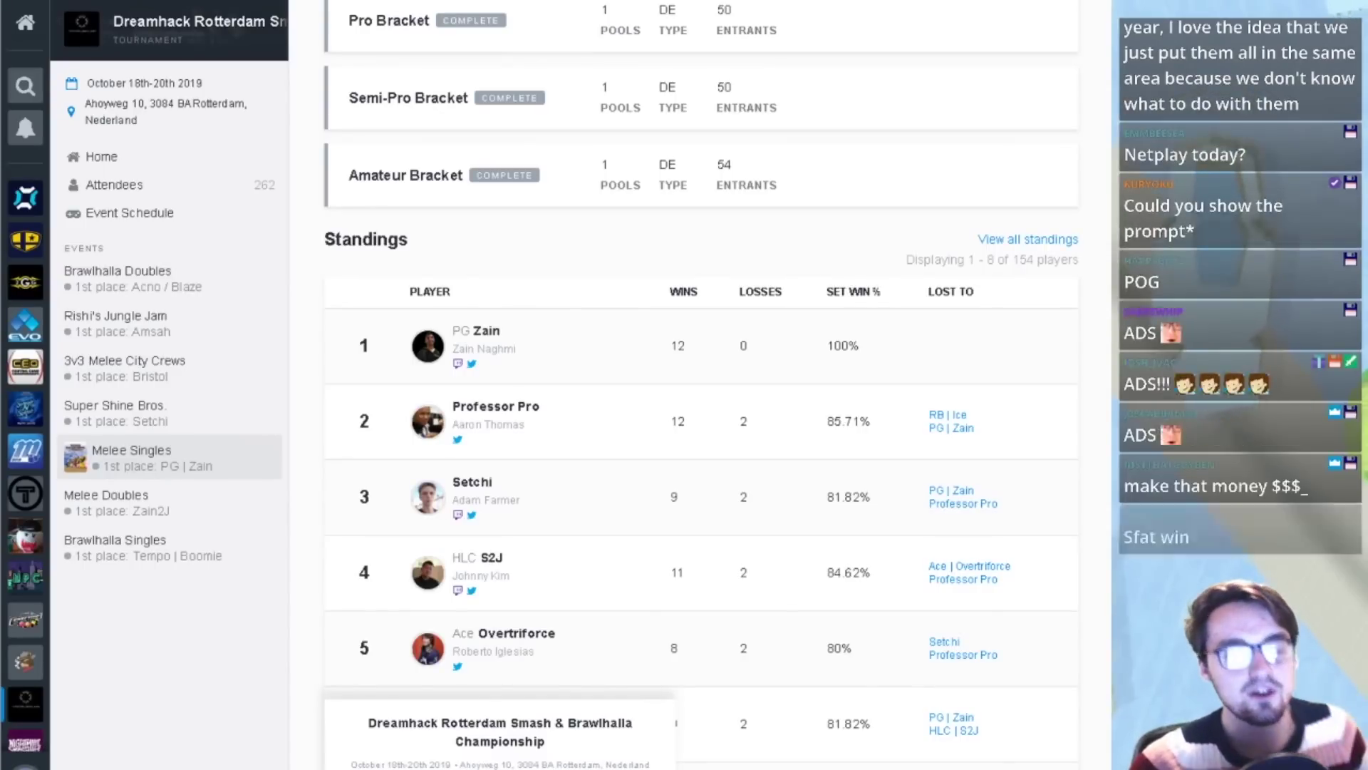
scroll(713, 320, "down", 3)
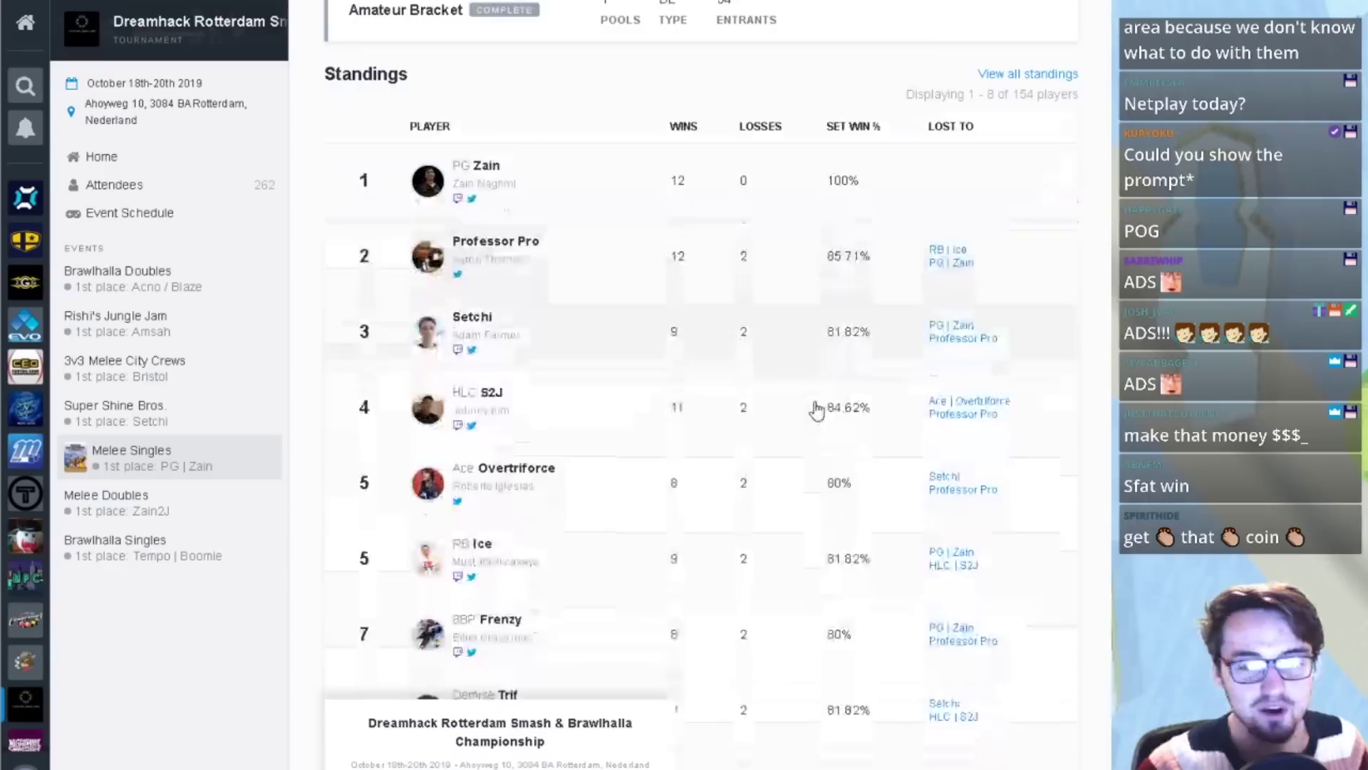
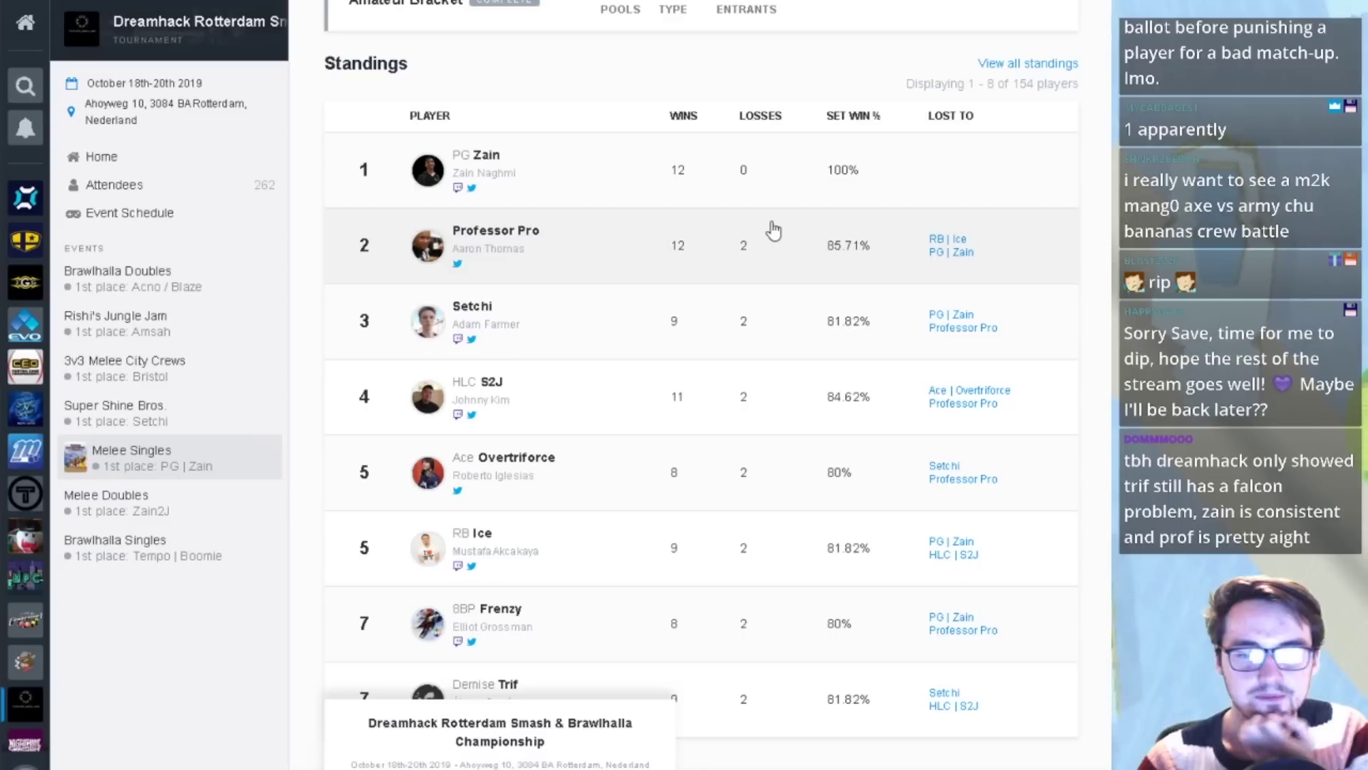
- Open the Pro Bracket of Dreamhack Rotterdam's Melee Singles and follow the winners side through to the Winners Final
scroll(708, 223, "up", 5)
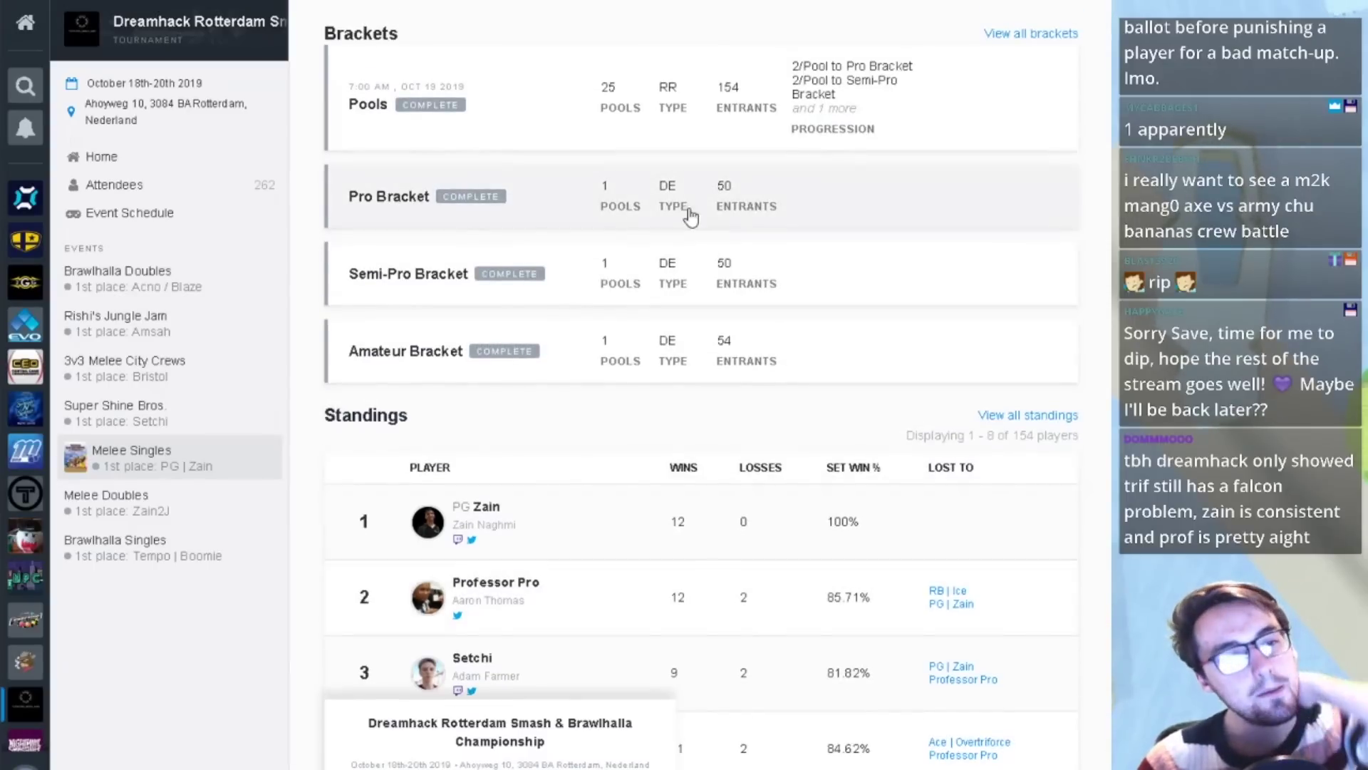
left_click(511, 211)
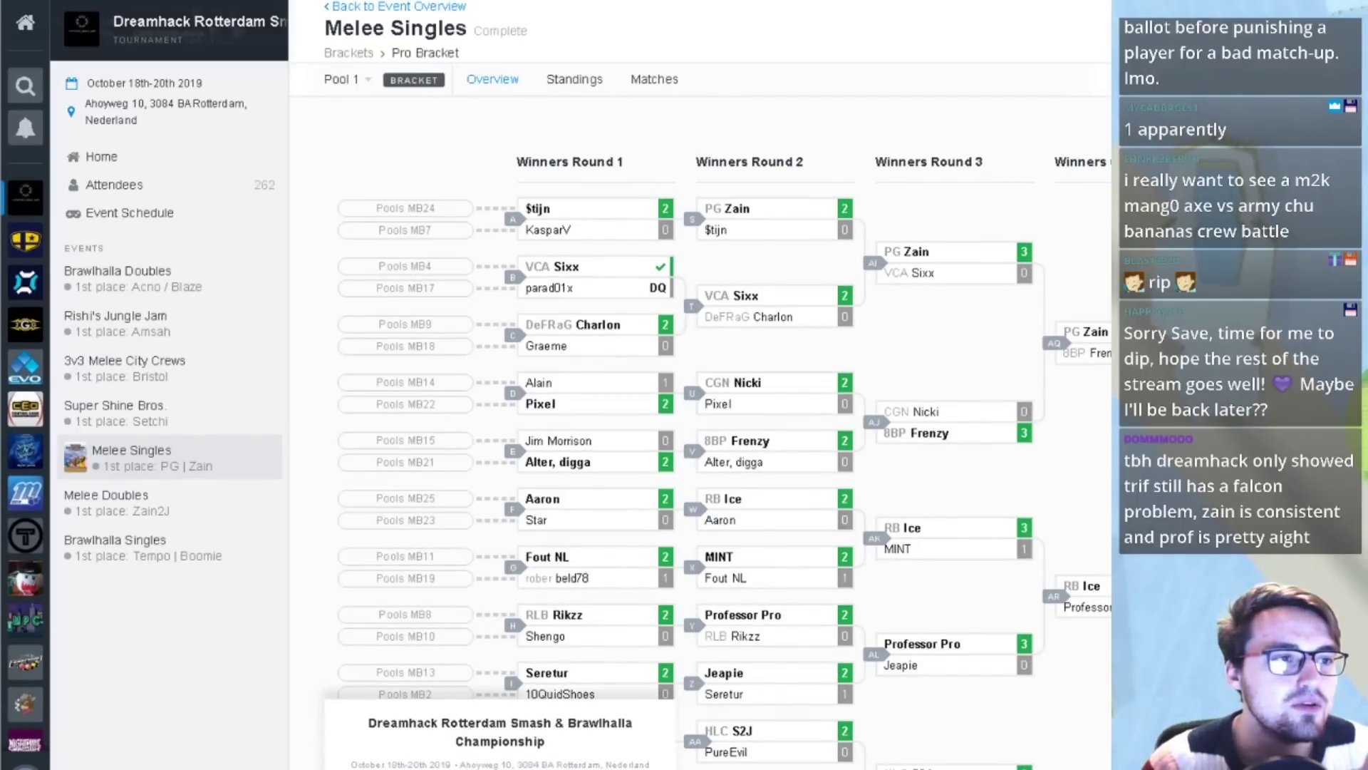
right_click(206, 1)
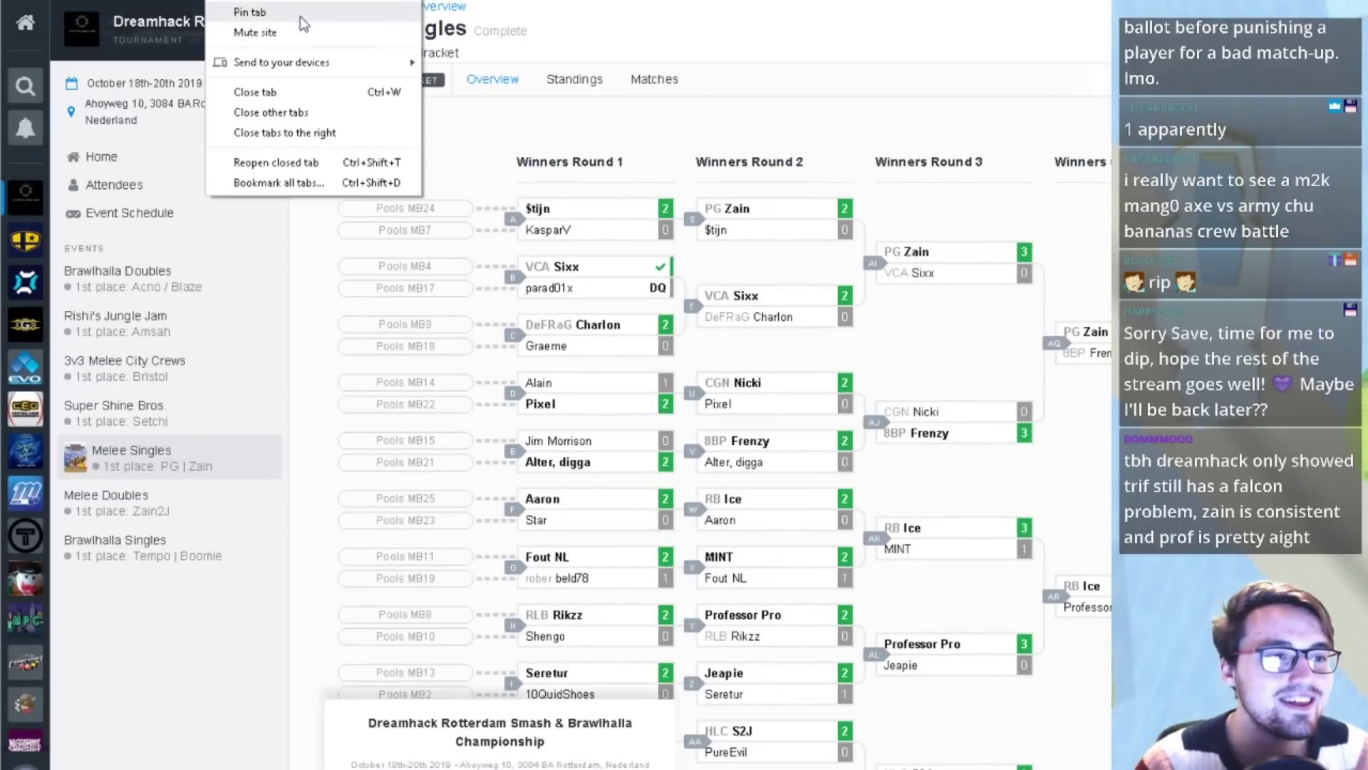
left_click(305, 3)
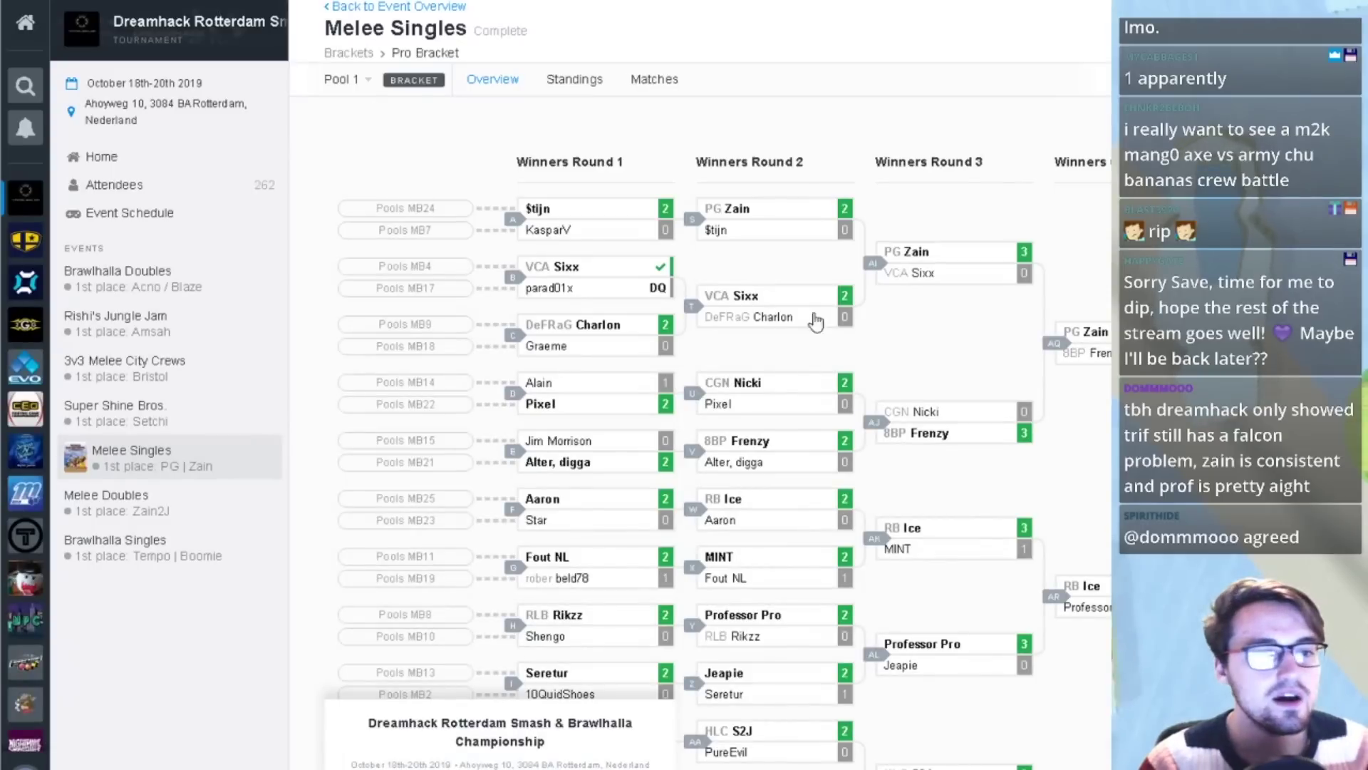
scroll(868, 349, "right", 5)
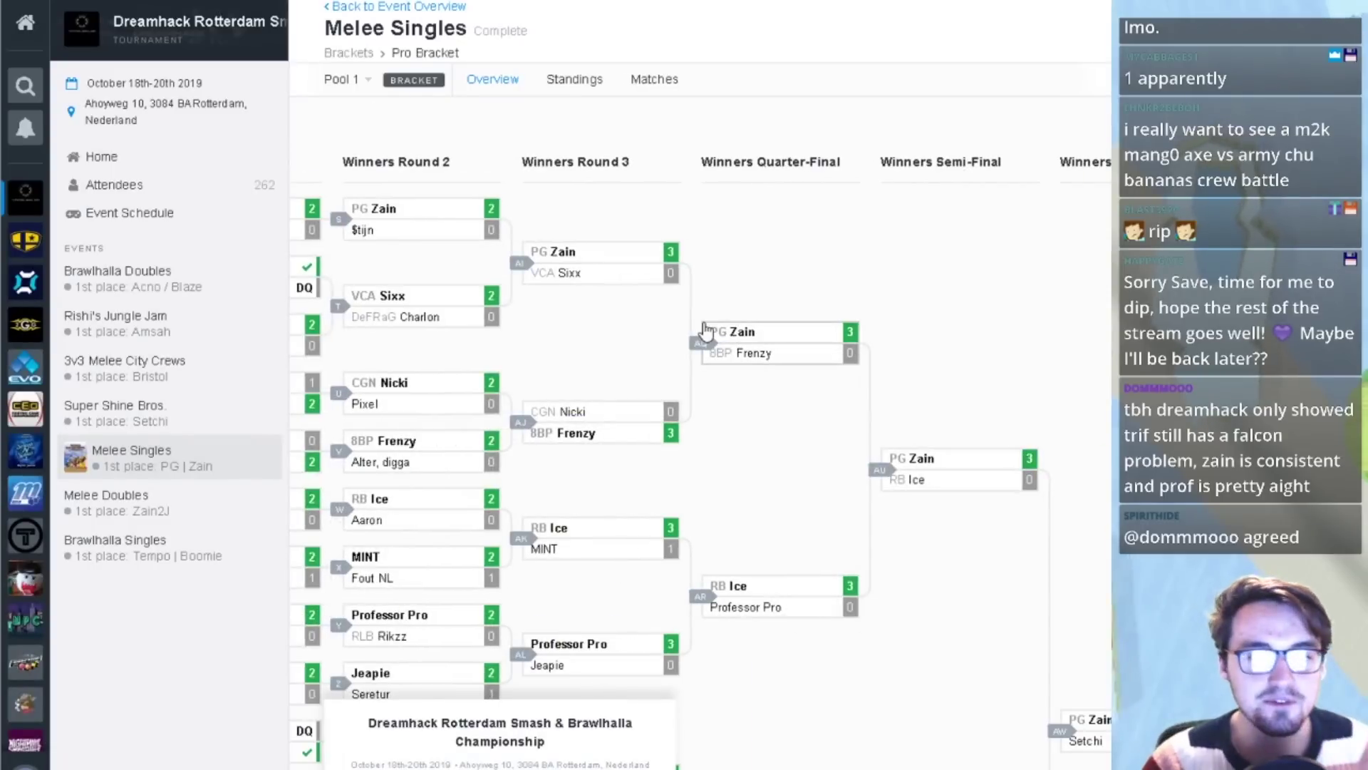
scroll(813, 331, "left", 1)
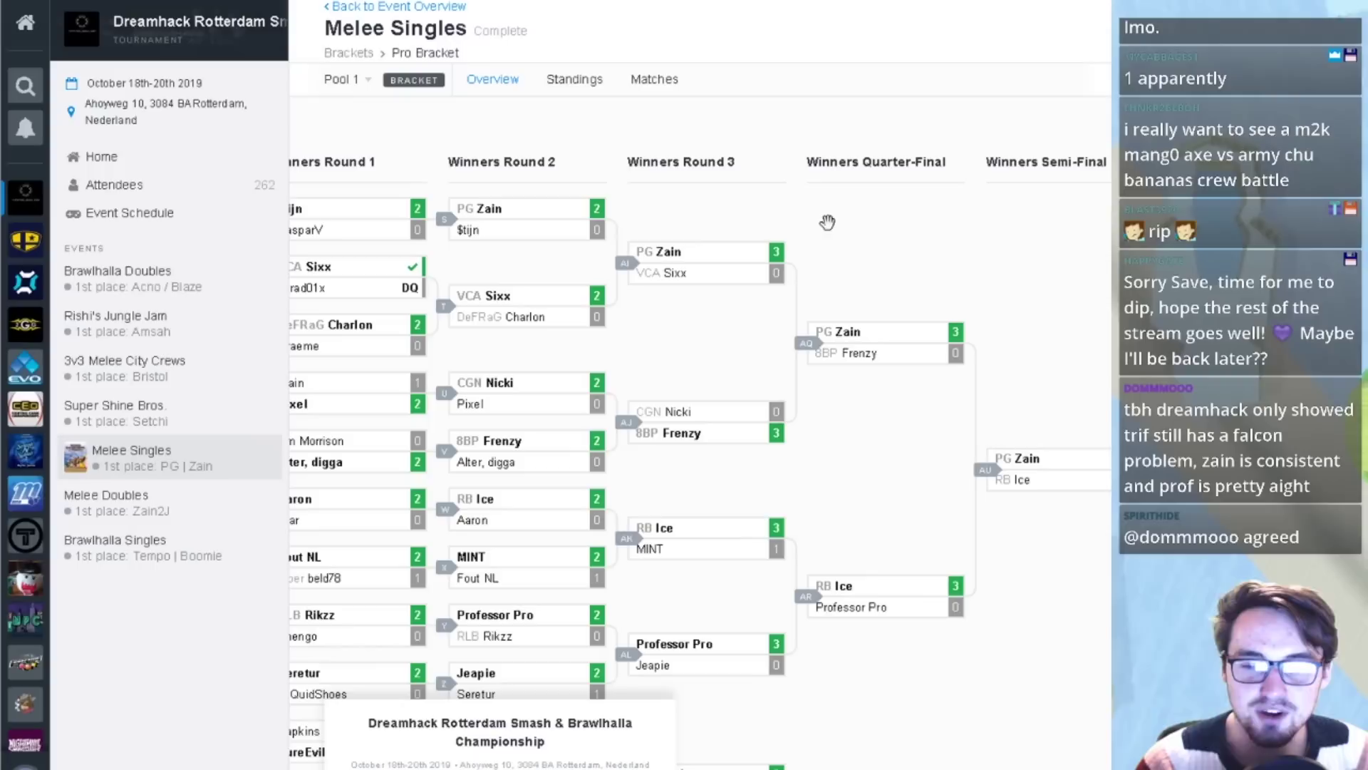
left_click_drag(713, 370, 553, 327)
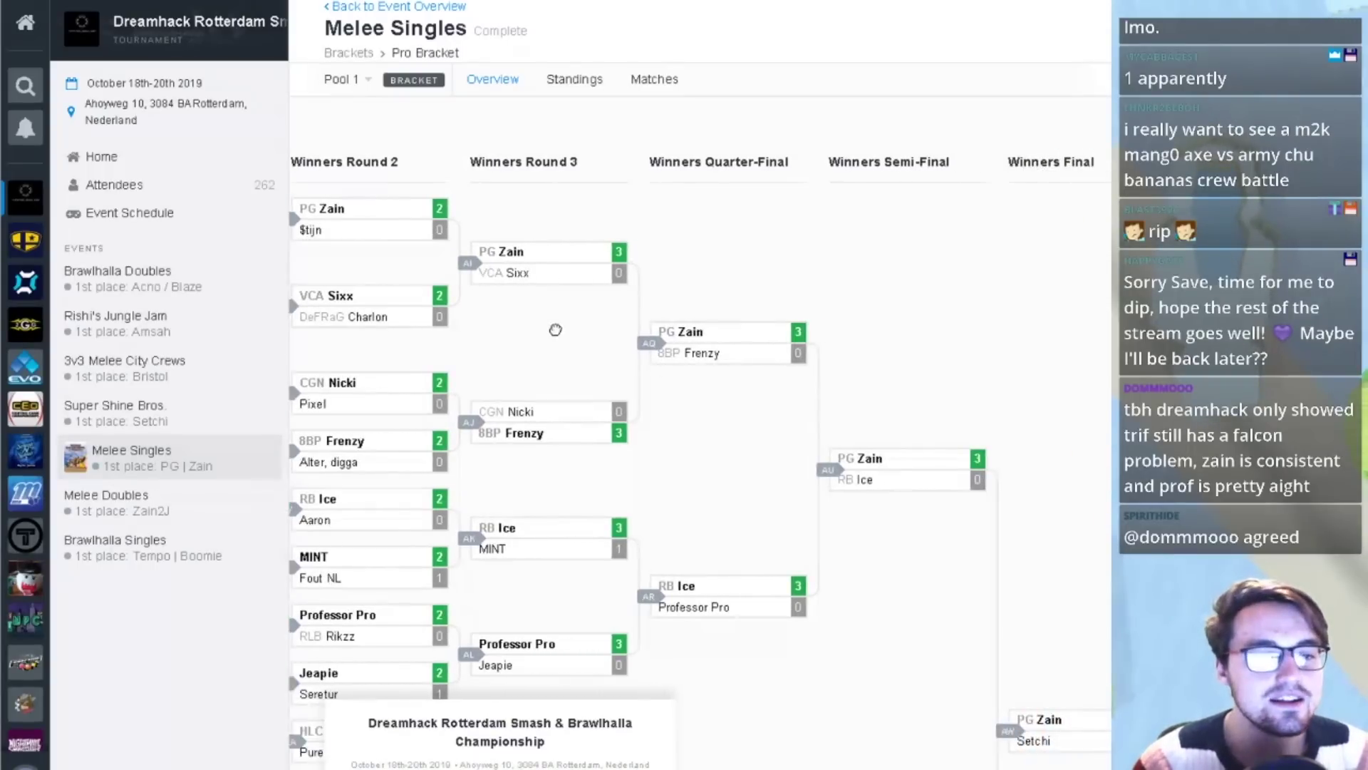
scroll(676, 273, "down", 4)
left_click_drag(913, 311, 797, 269)
scroll(873, 303, "down", 1)
scroll(873, 302, "down", 2)
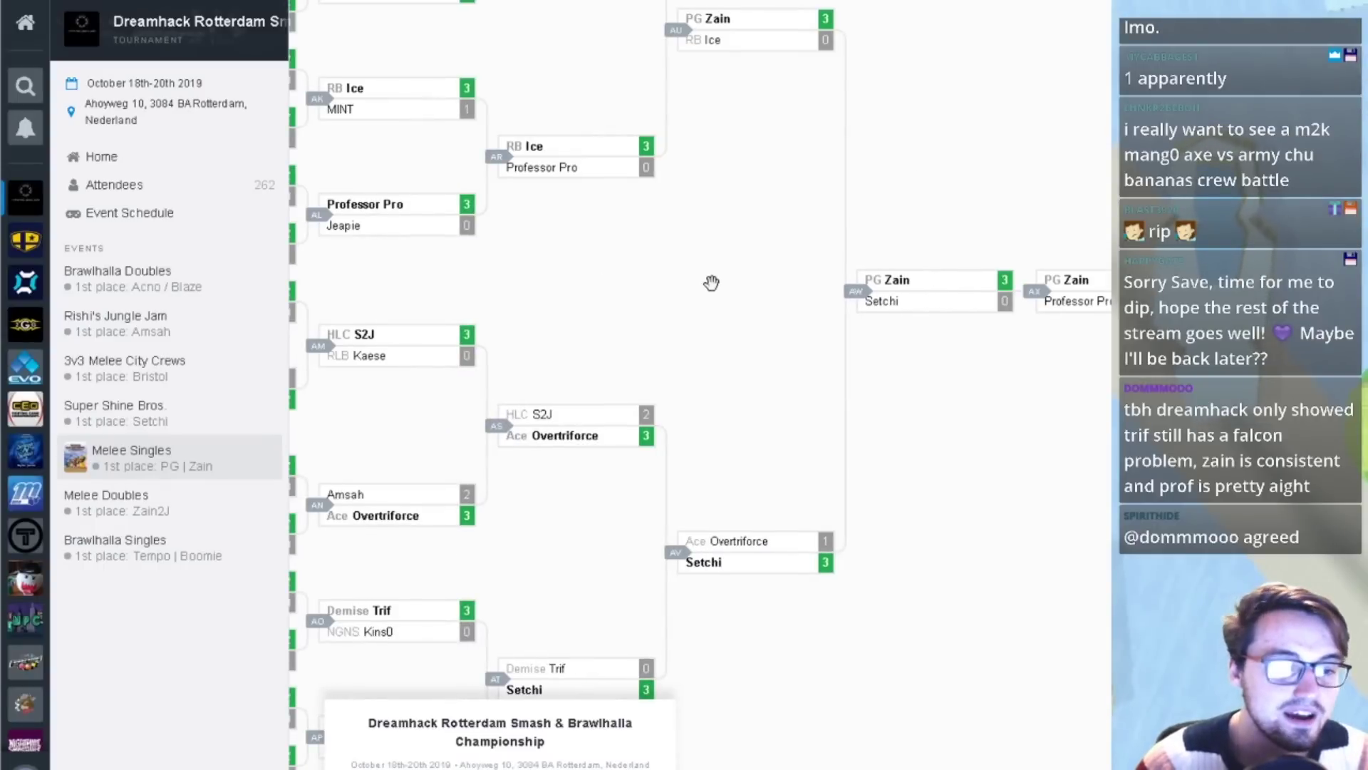
- Check the early winners rounds in the lower half of the bracket, viewing and closing the Winners Round 2 set between nebbii and Kaese
scroll(564, 291, "down", 4)
left_click_drag(564, 290, 903, 245)
scroll(831, 275, "up", 3)
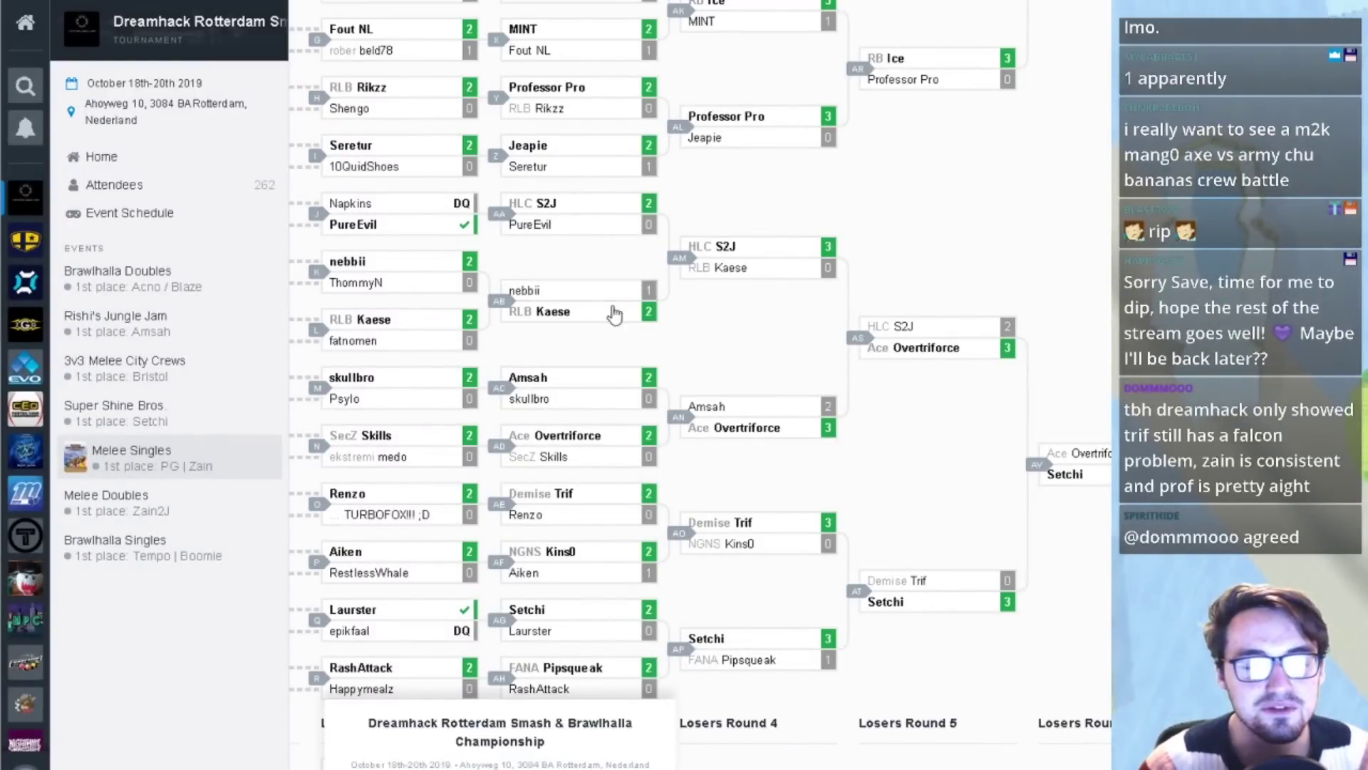
scroll(684, 314, "right", 3)
left_click(509, 318)
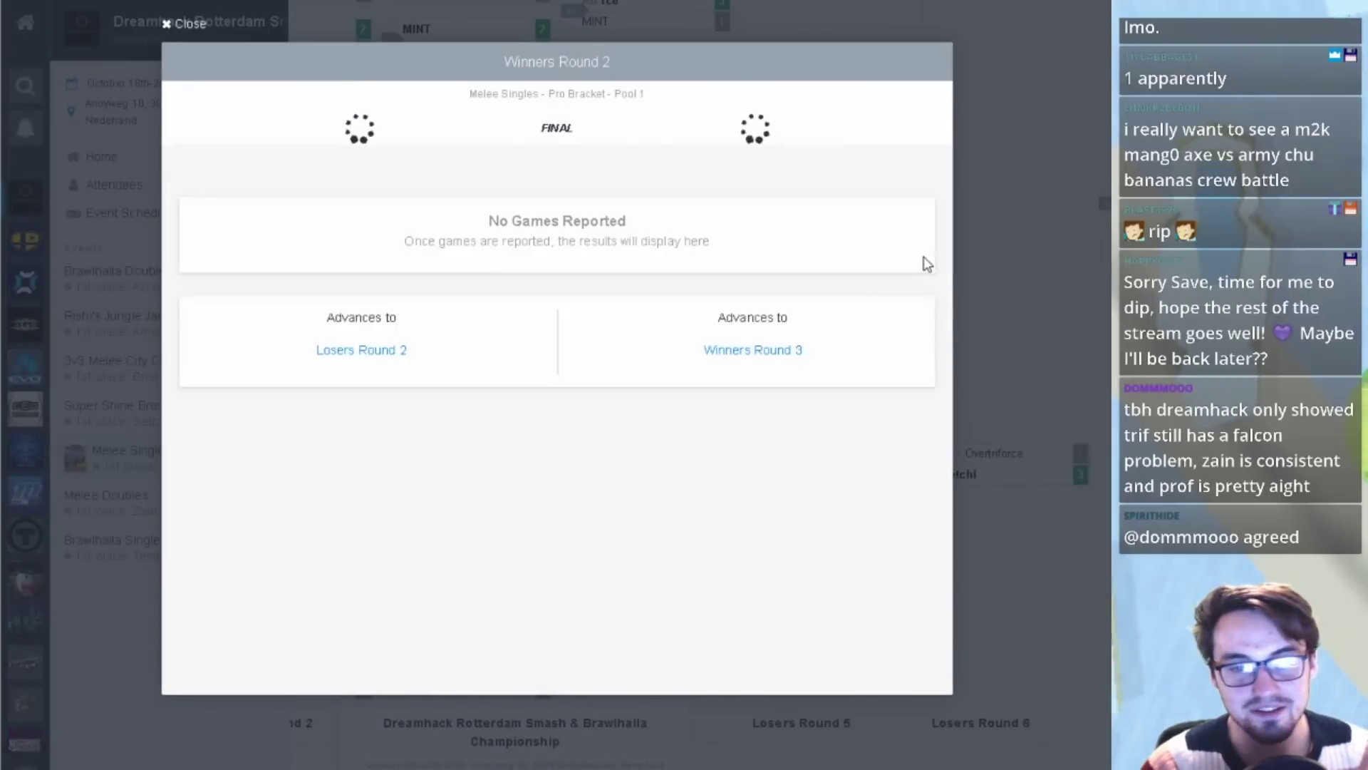
left_click(961, 243)
left_click_drag(570, 352, 660, 358)
- Examine the losers bracket sets from Losers Round 2 to Losers Round 6, cross-checking them against the winners rounds
scroll(871, 345, "down", 10)
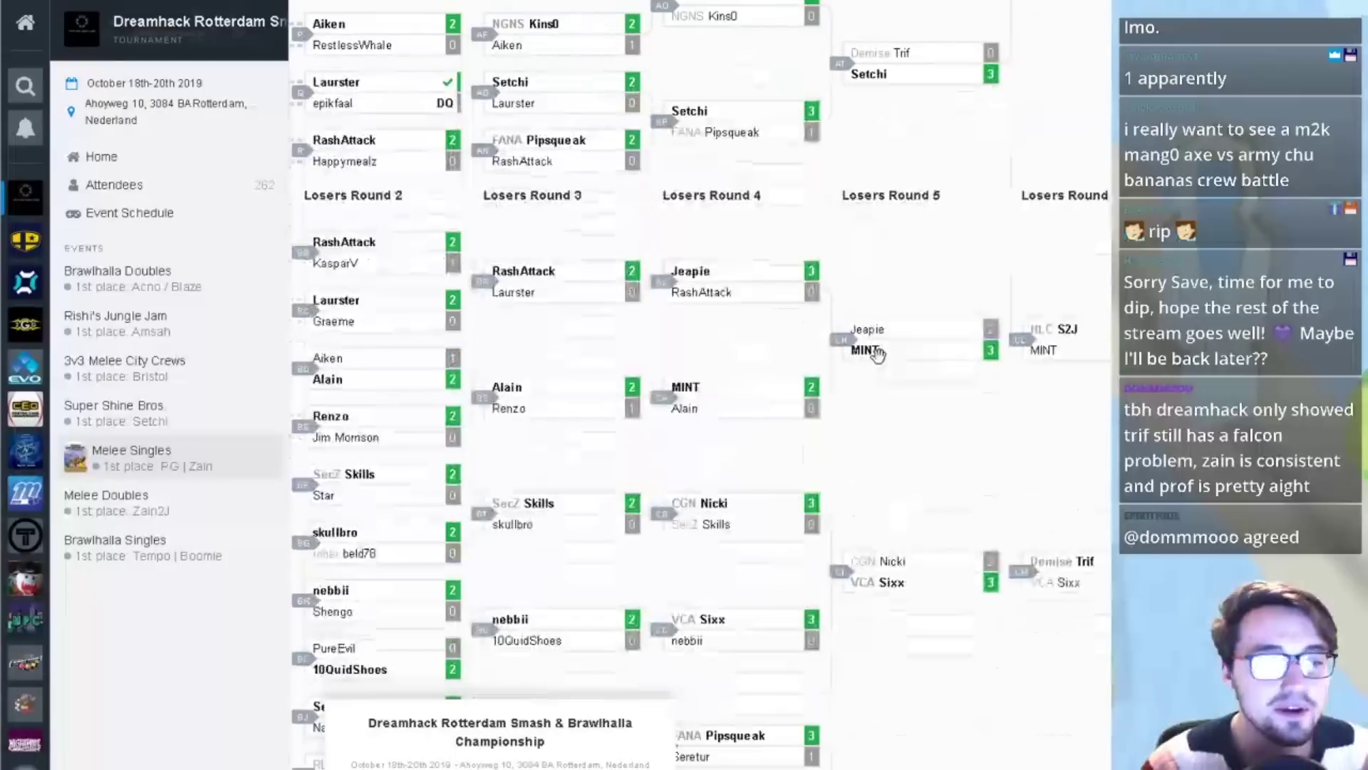
left_click_drag(852, 376, 824, 355)
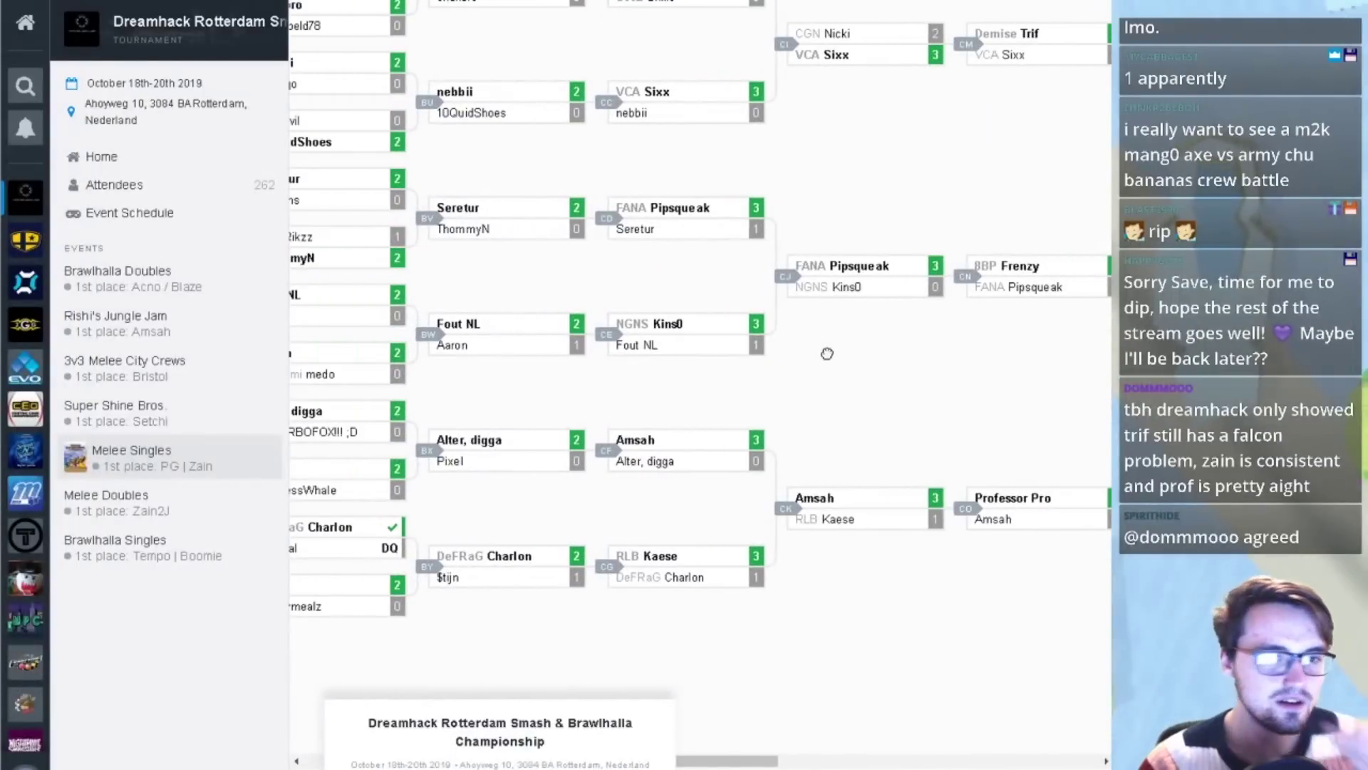
scroll(824, 353, "up", 1)
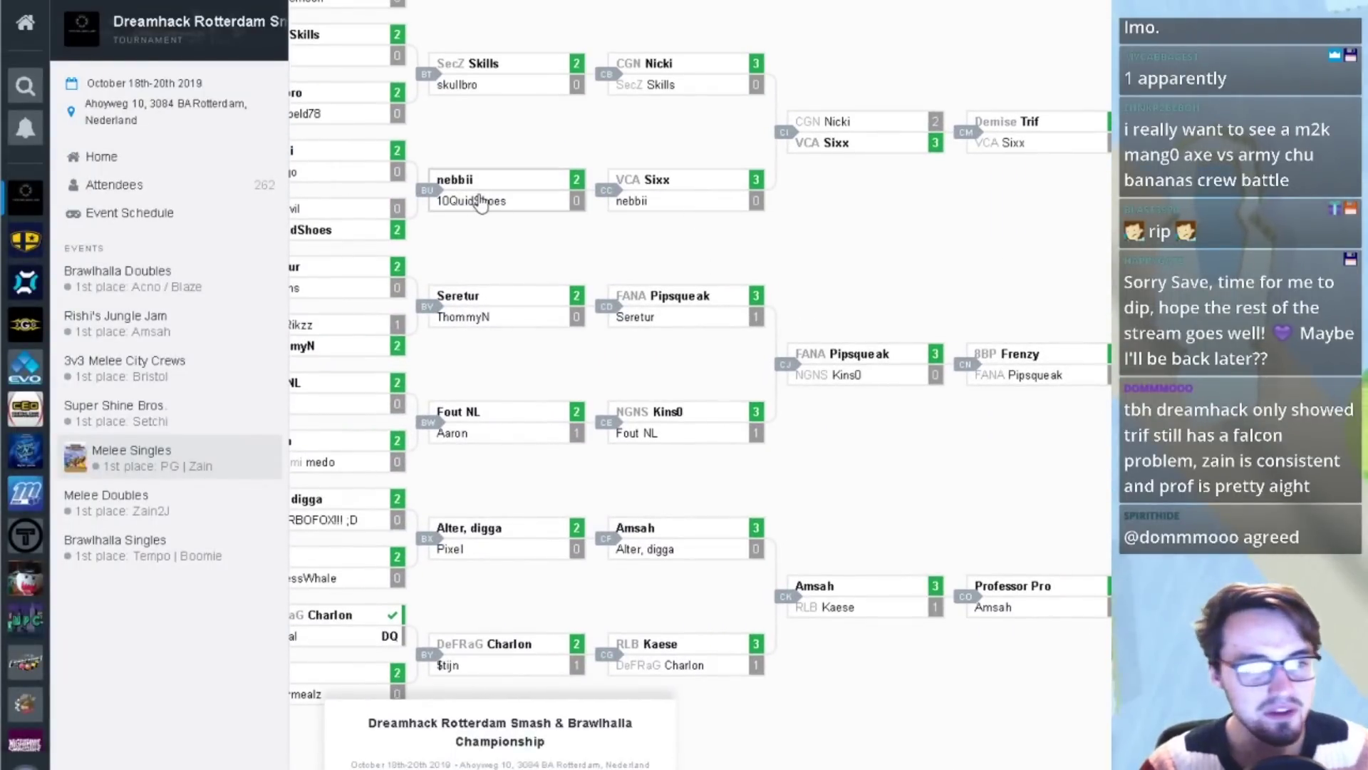
left_click_drag(900, 253, 774, 268)
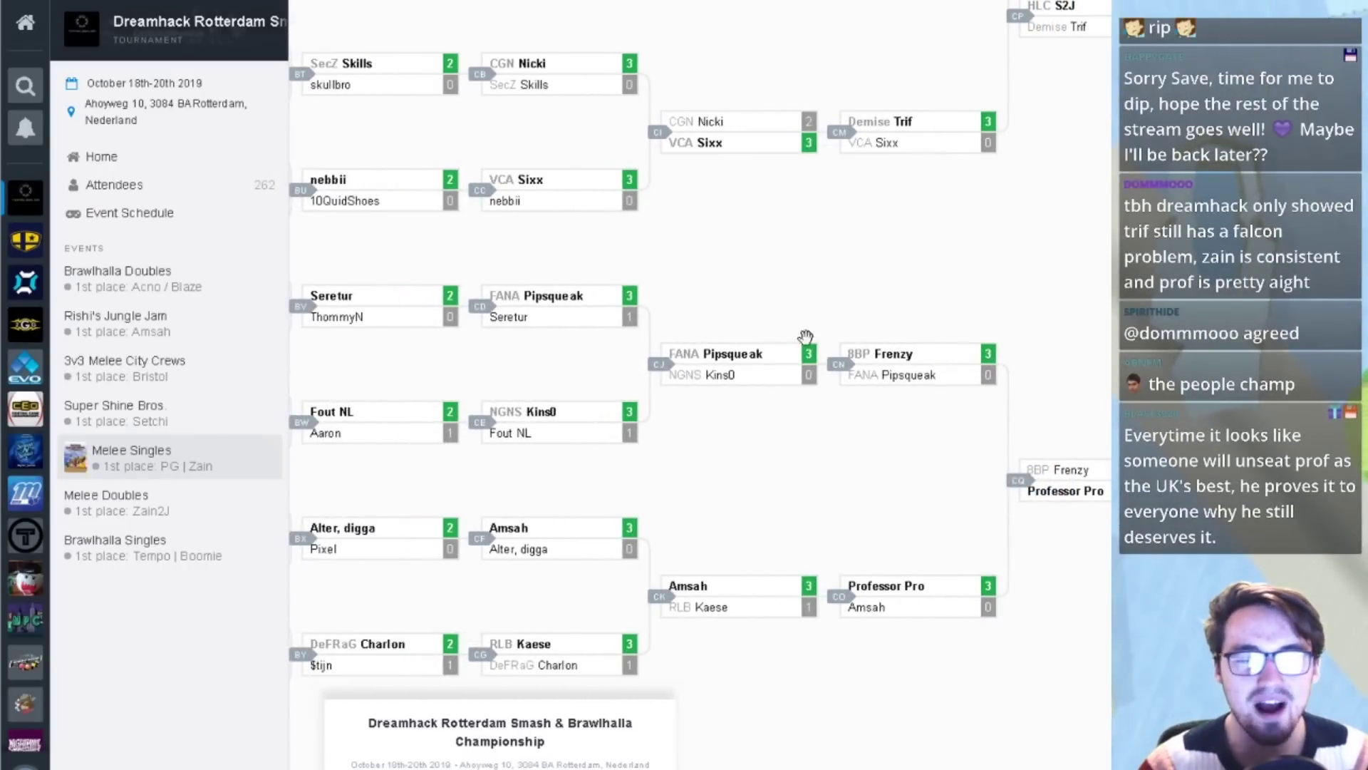
scroll(781, 323, "up", 1)
scroll(781, 324, "up", 10)
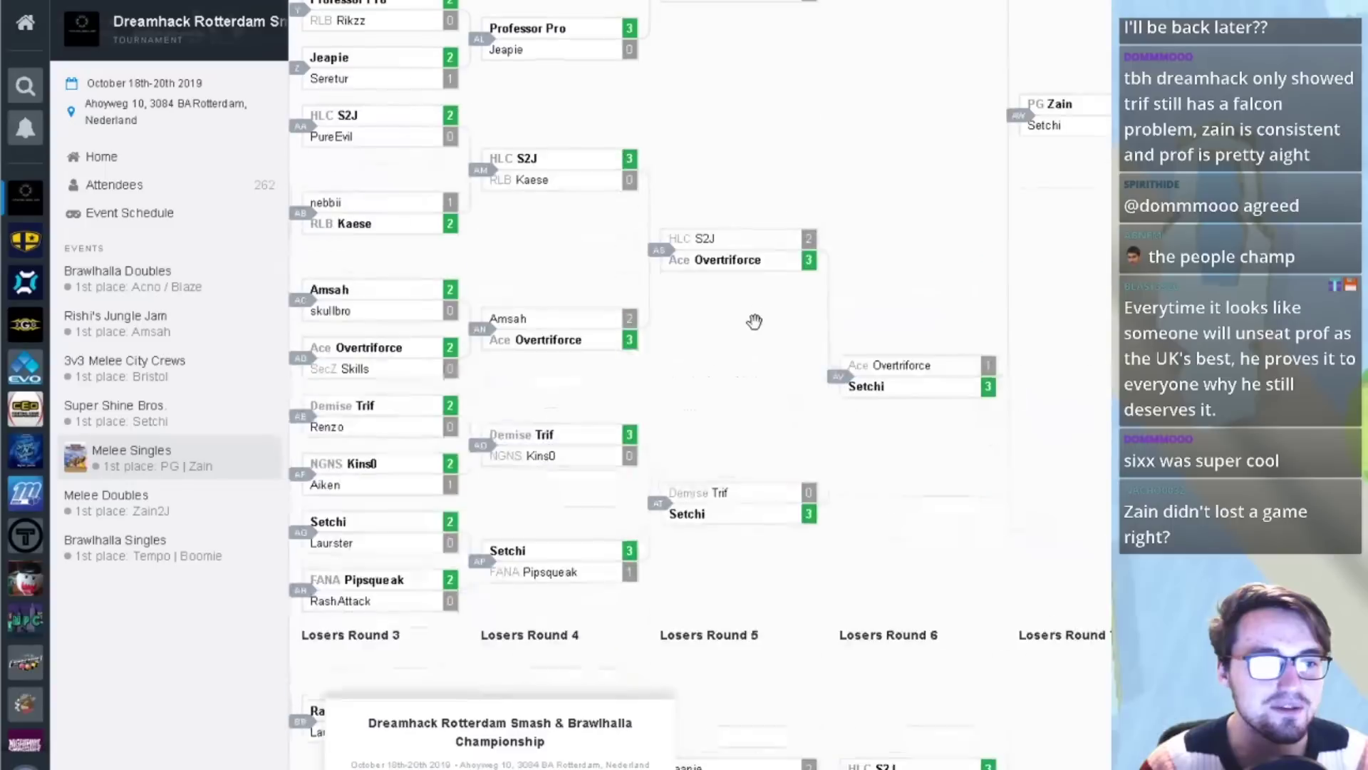
scroll(697, 362, "down", 10)
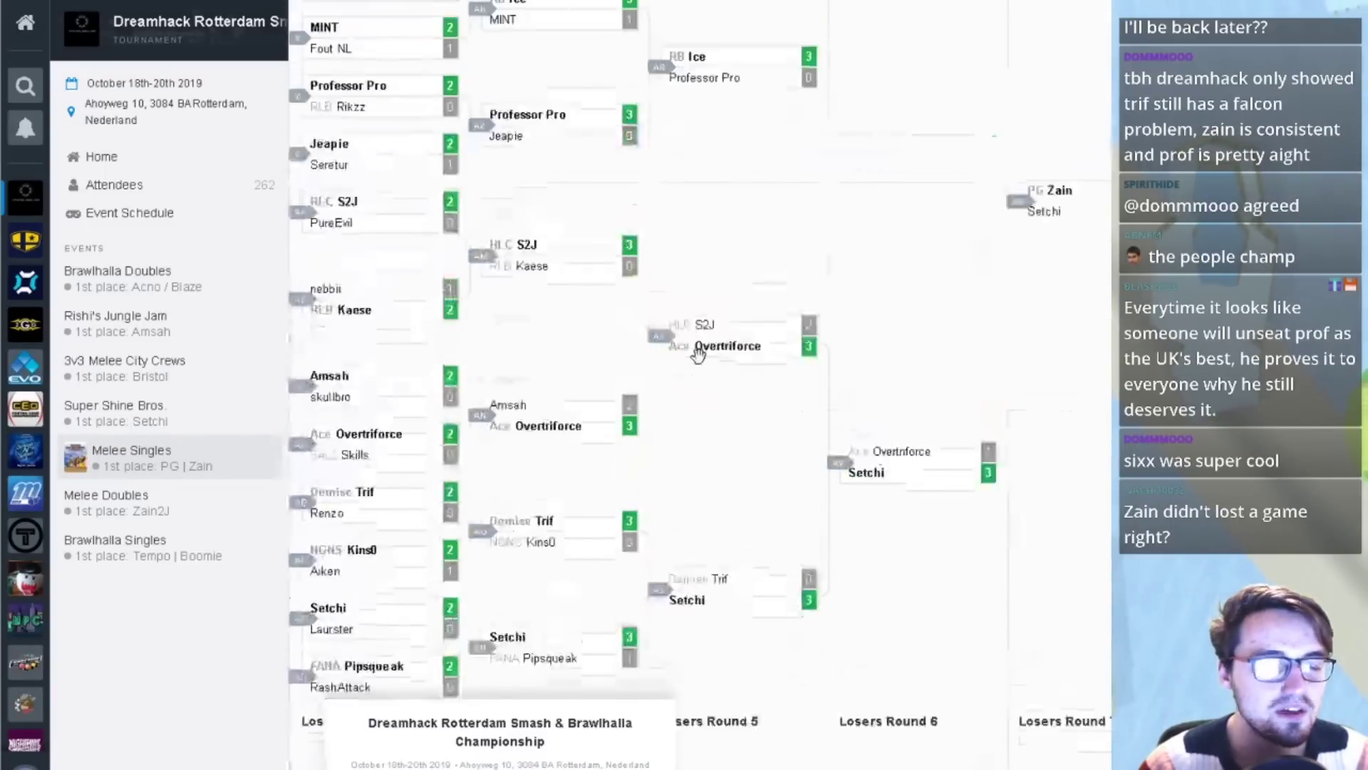
left_click_drag(698, 358, 769, 345)
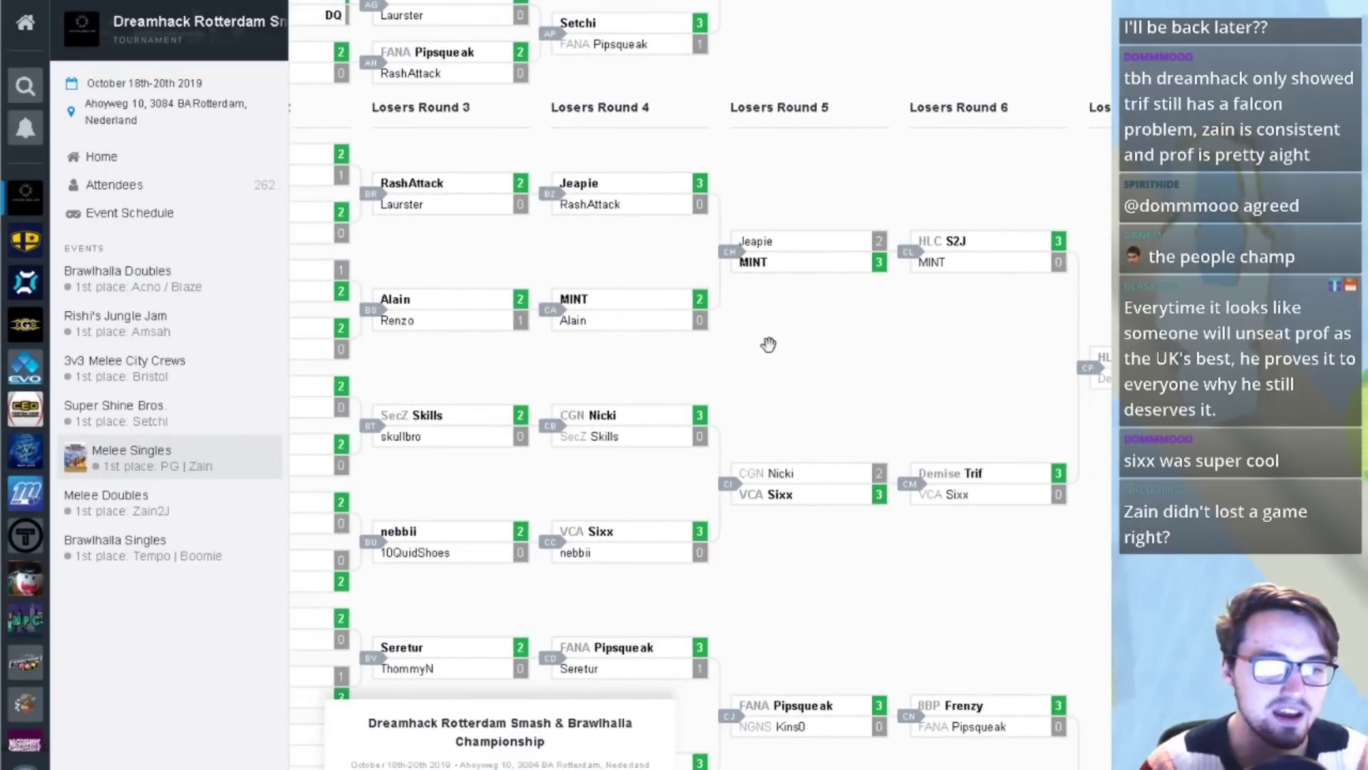
scroll(769, 345, "down", 4)
scroll(768, 345, "up", 4)
scroll(770, 357, "down", 4)
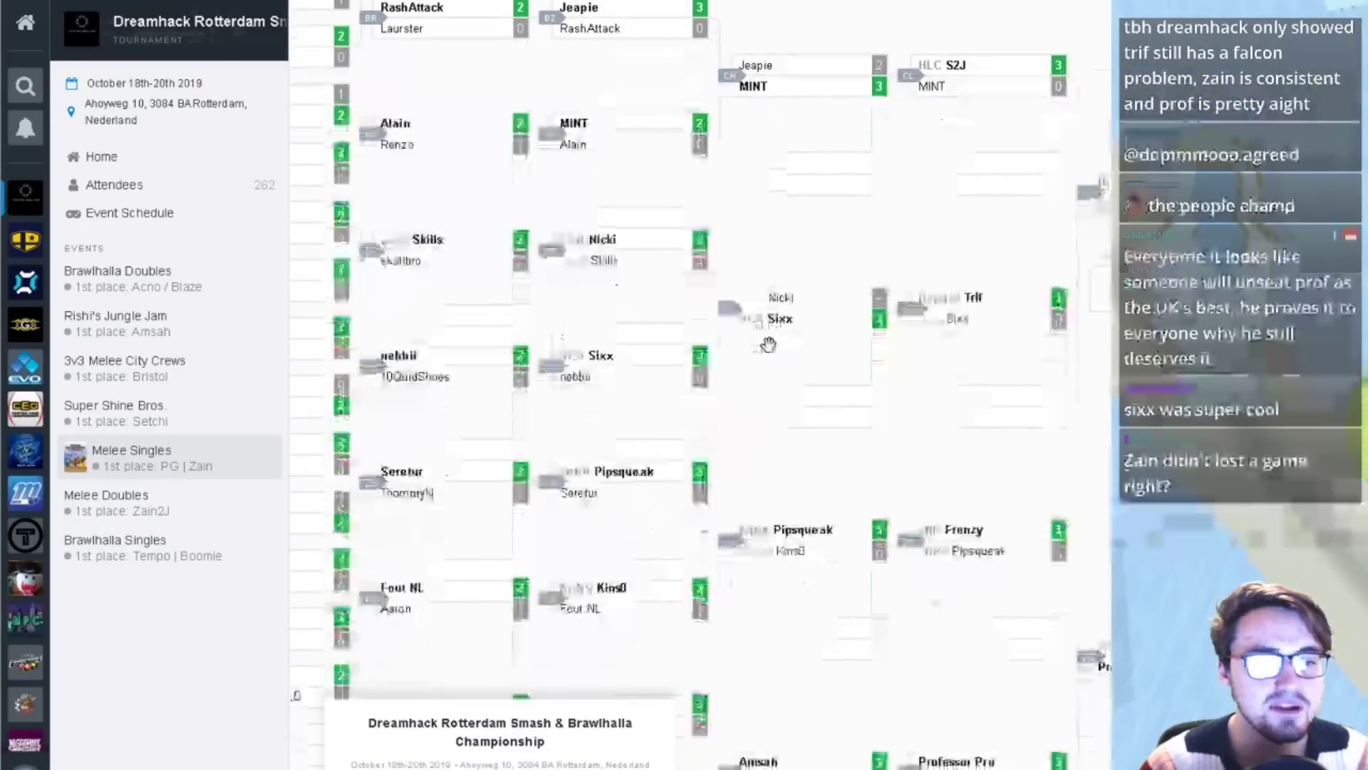
scroll(769, 345, "right", 1)
scroll(770, 336, "right", 1)
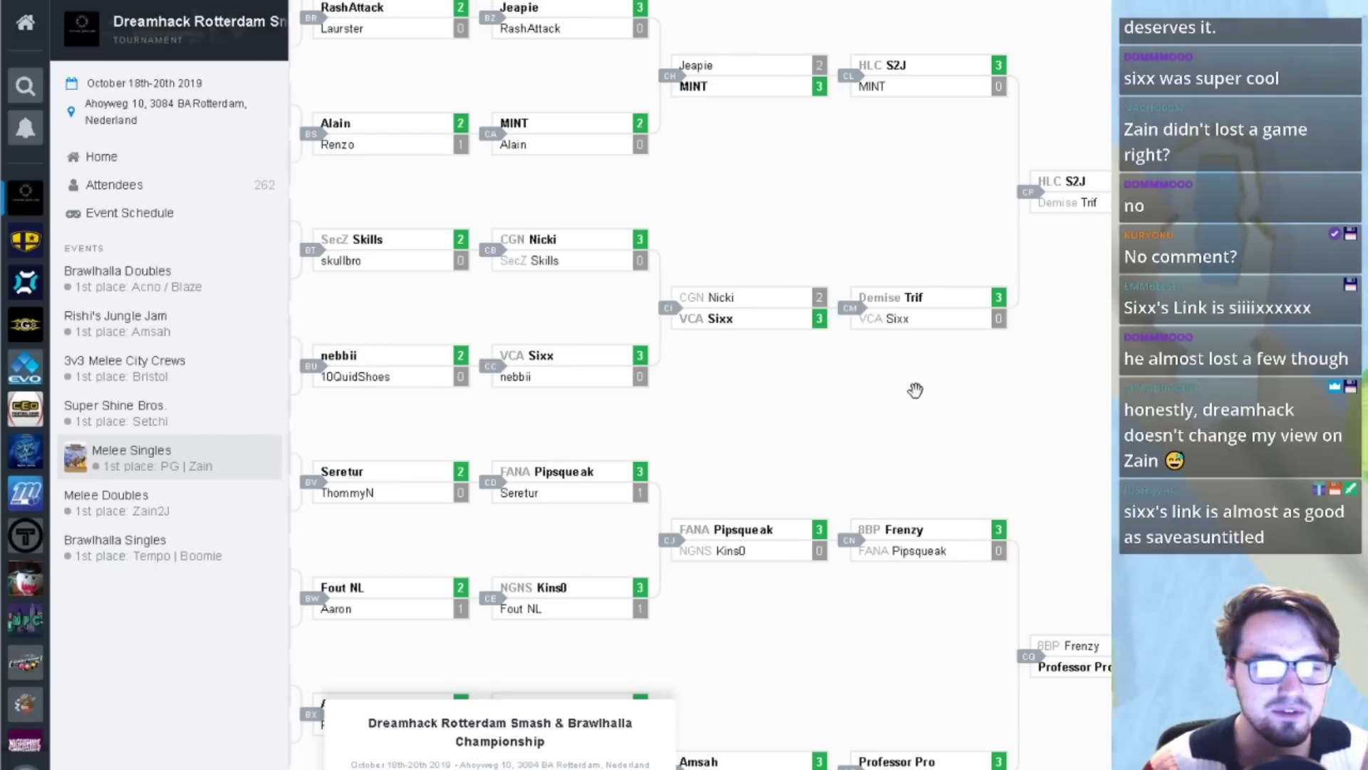
- Review the later losers rounds around Sixx, Trif and Professor Pro together with the winners sets of S2J, Overtriforce and Setchi
scroll(916, 388, "down", 3)
left_click_drag(833, 430, 881, 405)
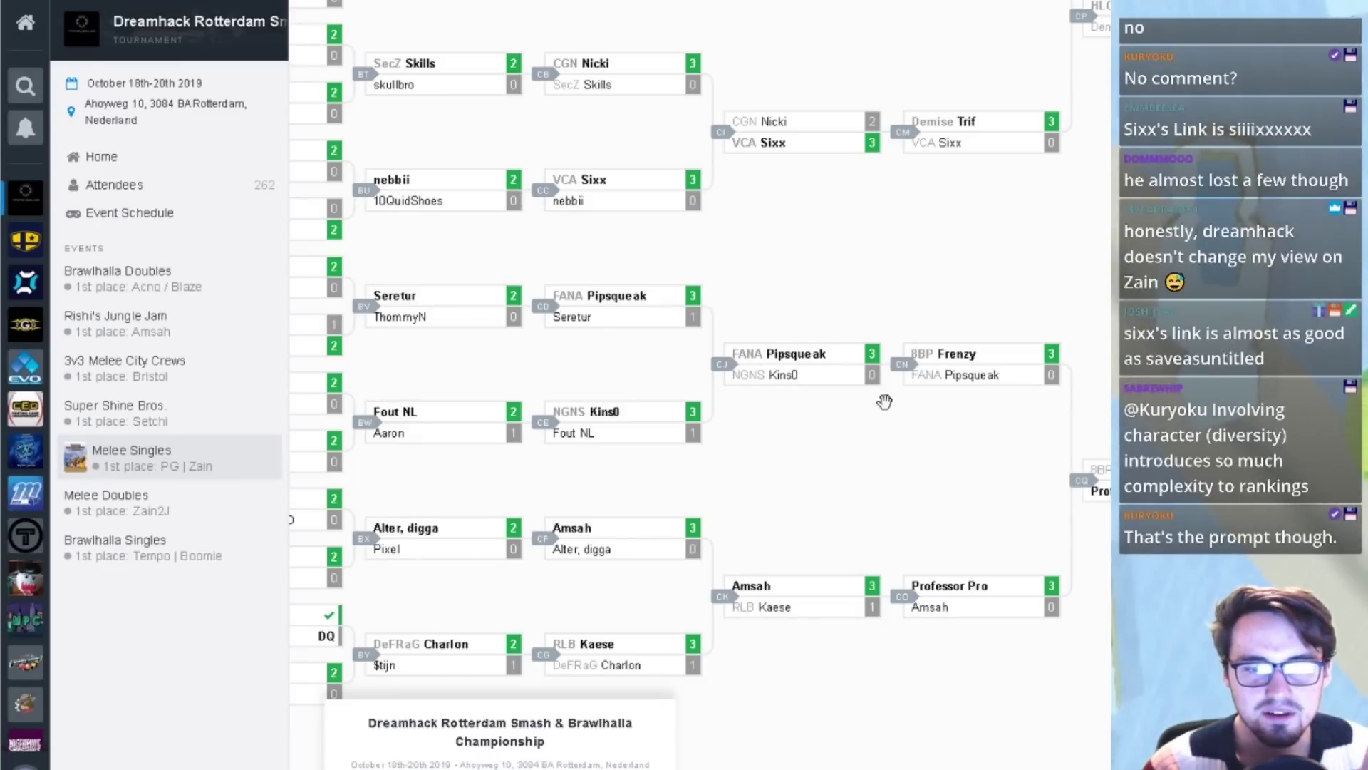
left_click_drag(873, 425, 763, 427)
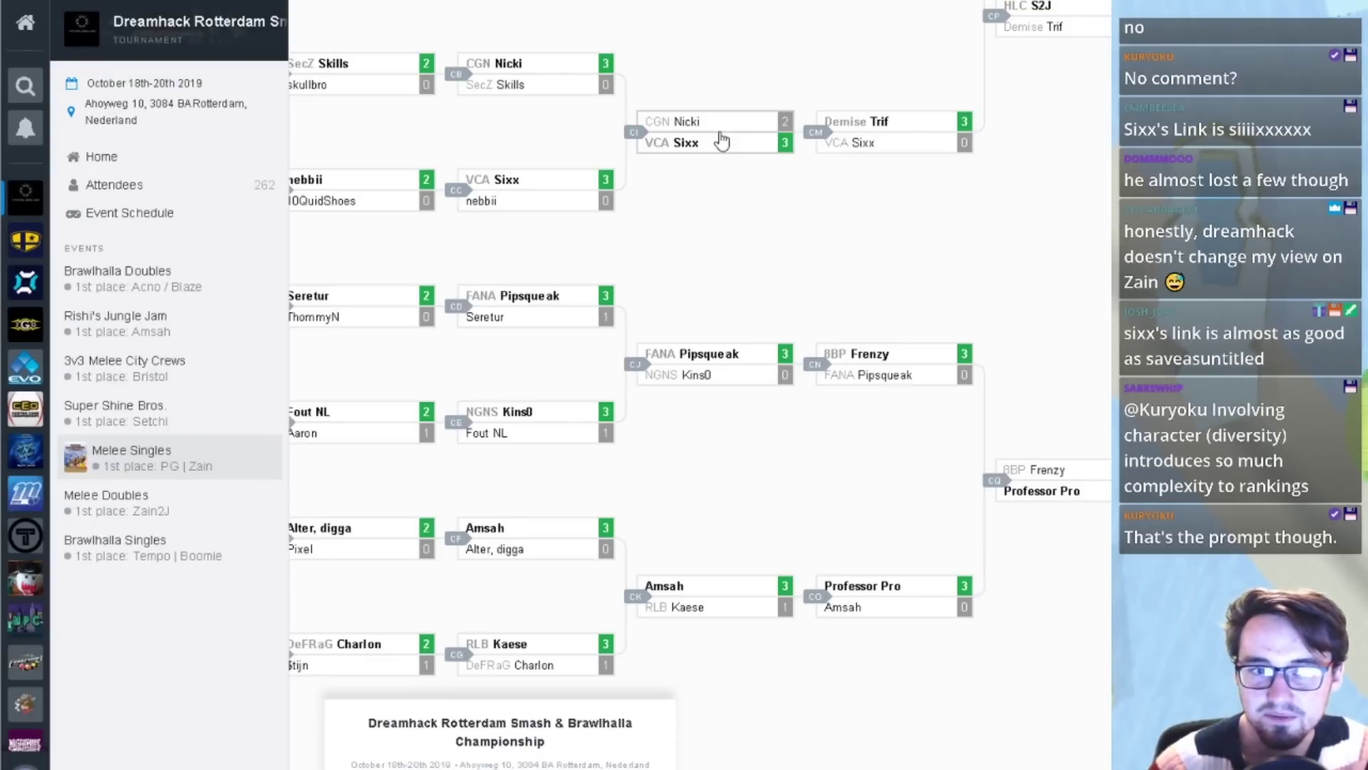
scroll(722, 140, "up", 7)
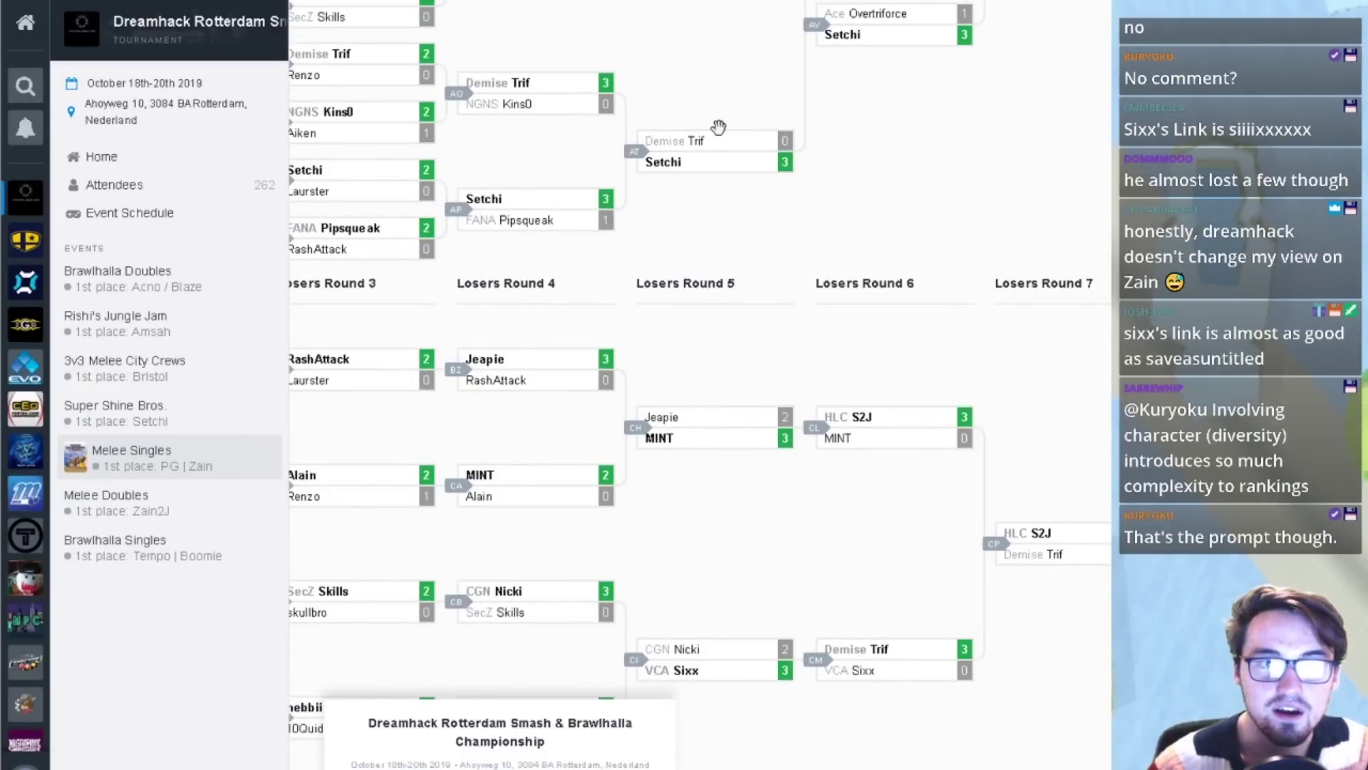
scroll(720, 132, "up", 1)
scroll(719, 127, "up", 4)
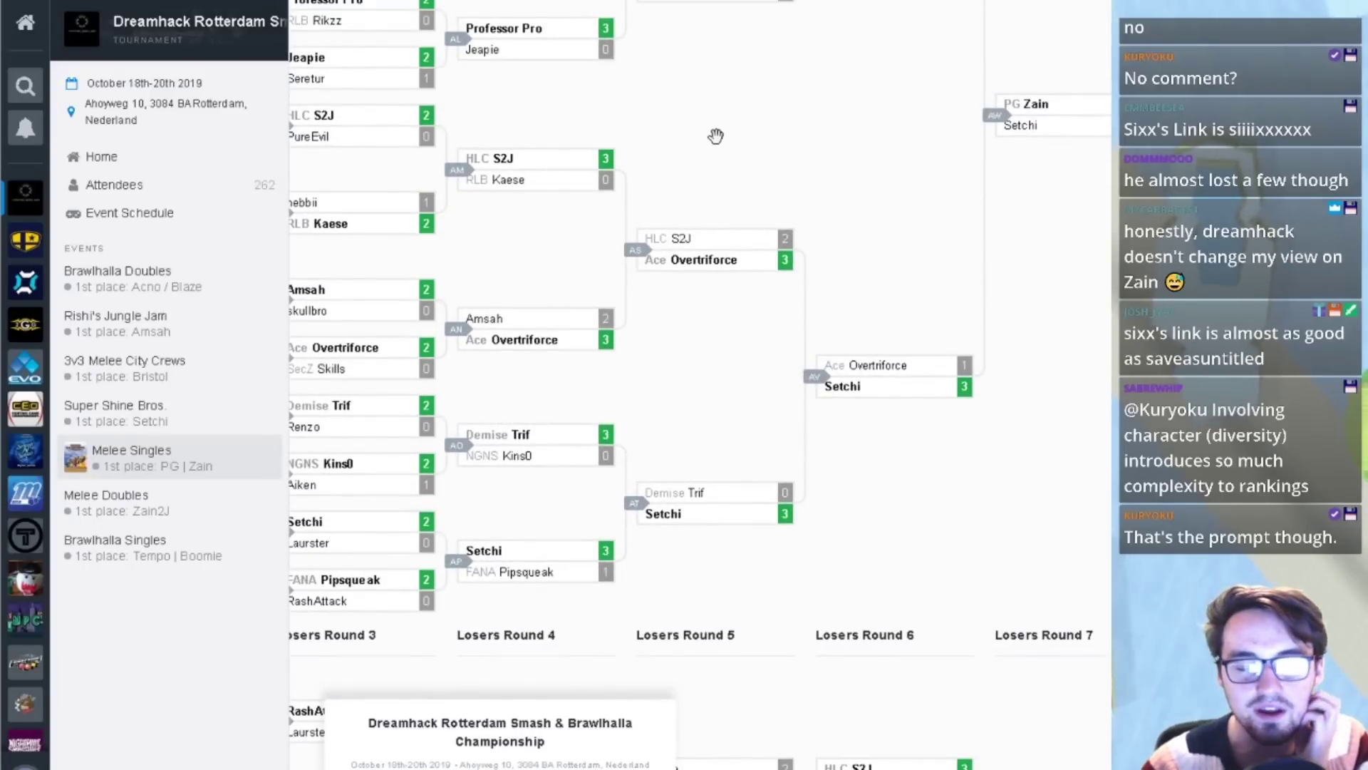
scroll(716, 136, "down", 8)
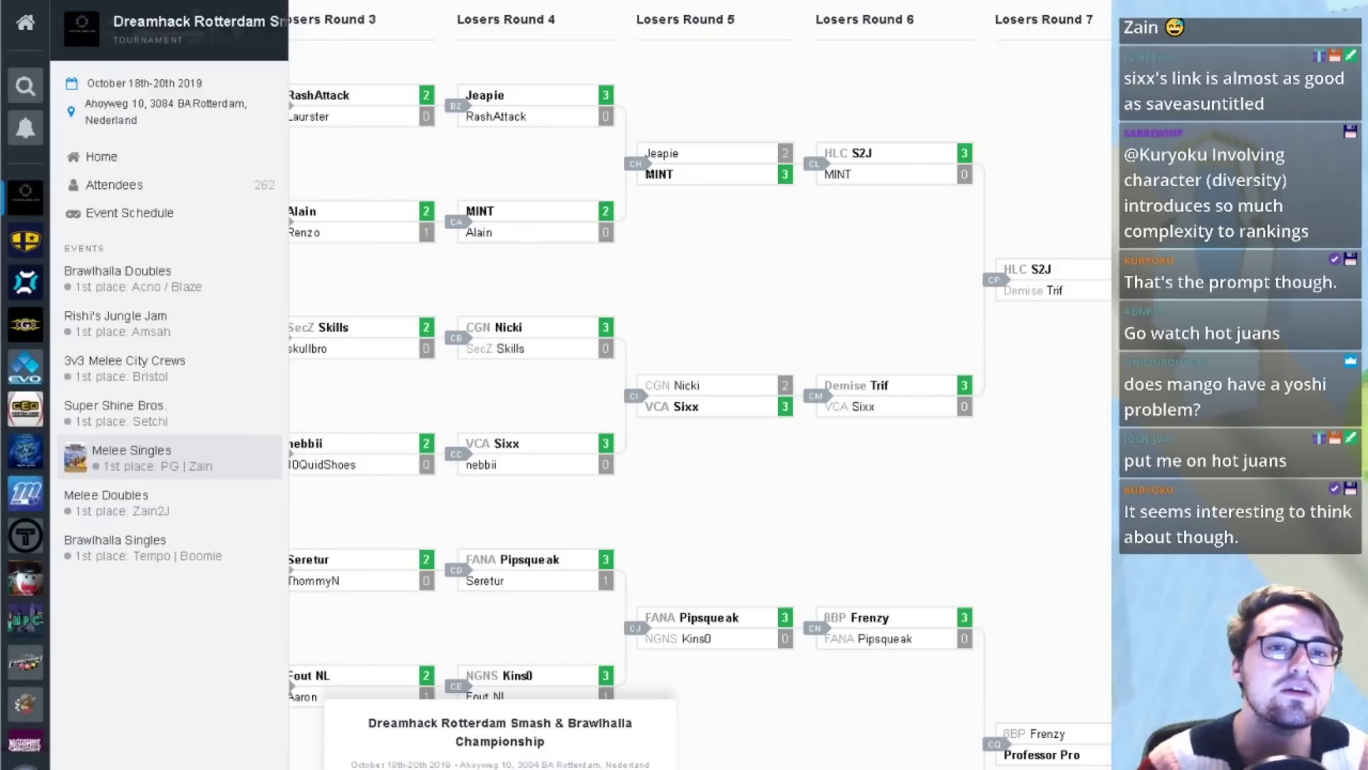
- Search Google for "melee tier list" in a new browser tab and open SmashWiki's List of SSBM tier lists (NTSC)
key("ctrl+t")
type("melee")
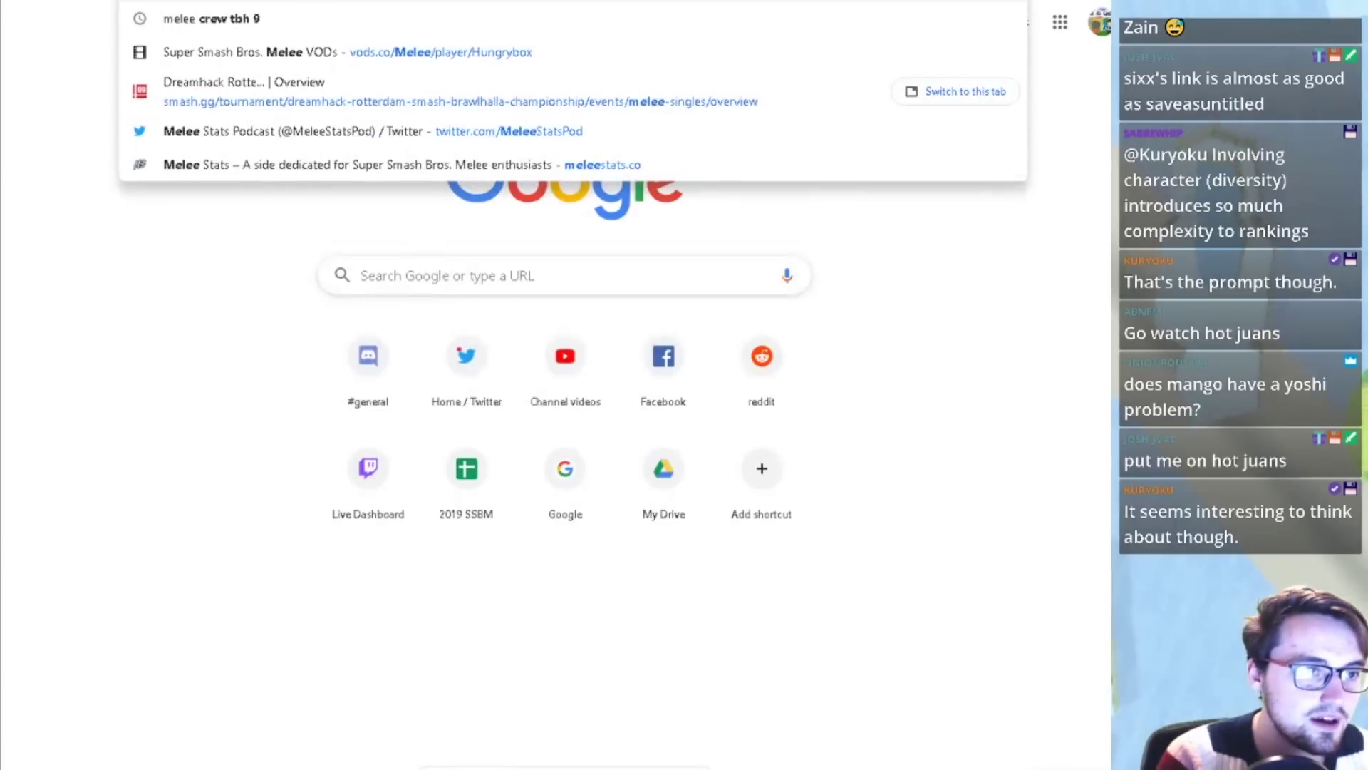
type(" tier list")
key("Return")
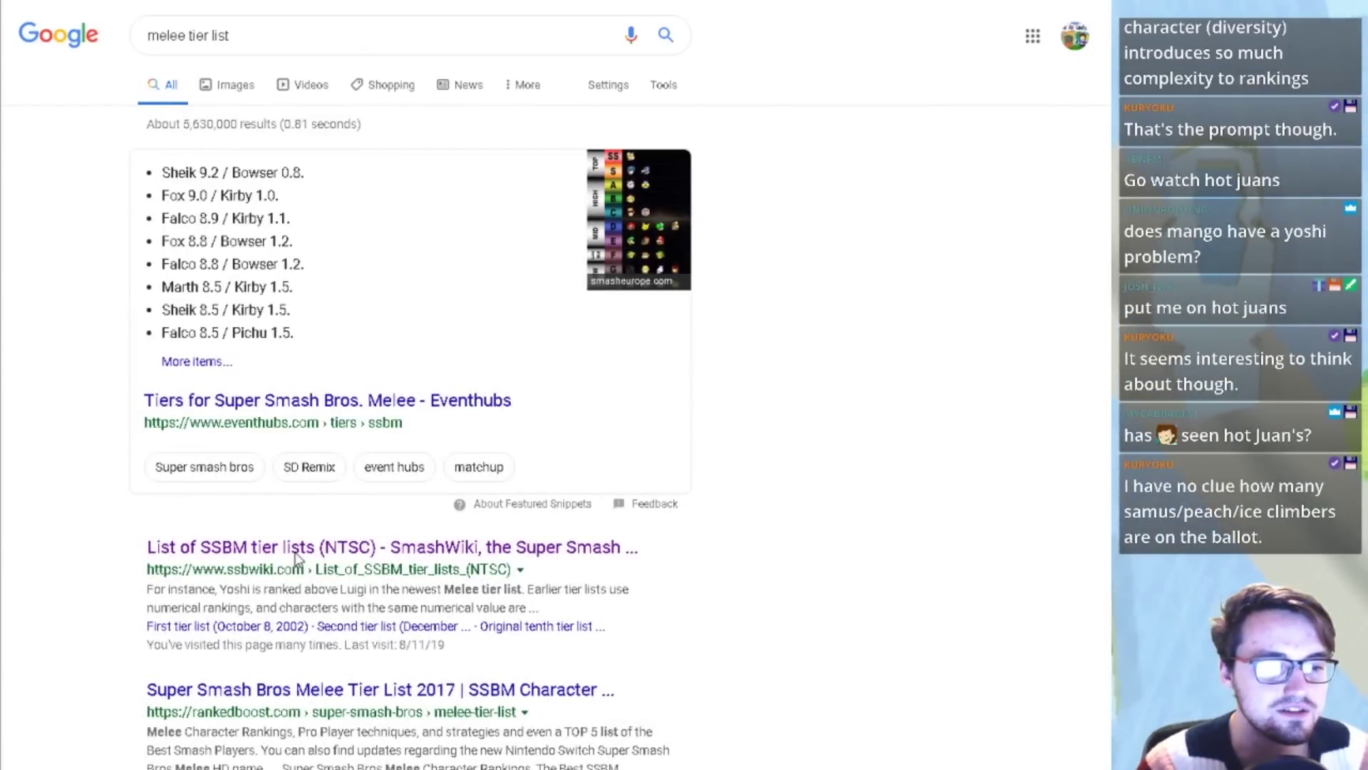
scroll(298, 552, "down", 3)
left_click(379, 280)
- Go to the Twelfth tier list (December 10th, 2015) on the page and read the character tiers
scroll(645, 309, "down", 5)
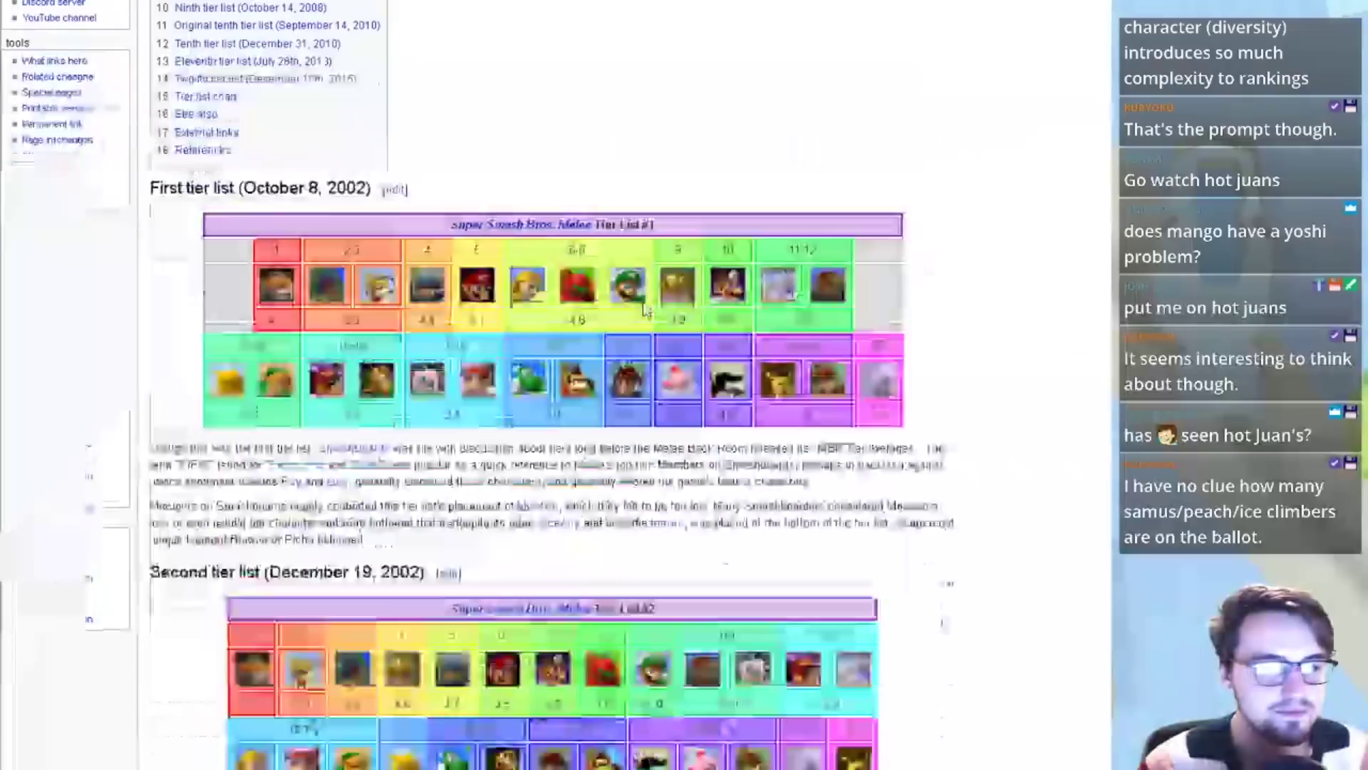
scroll(643, 302, "down", 1)
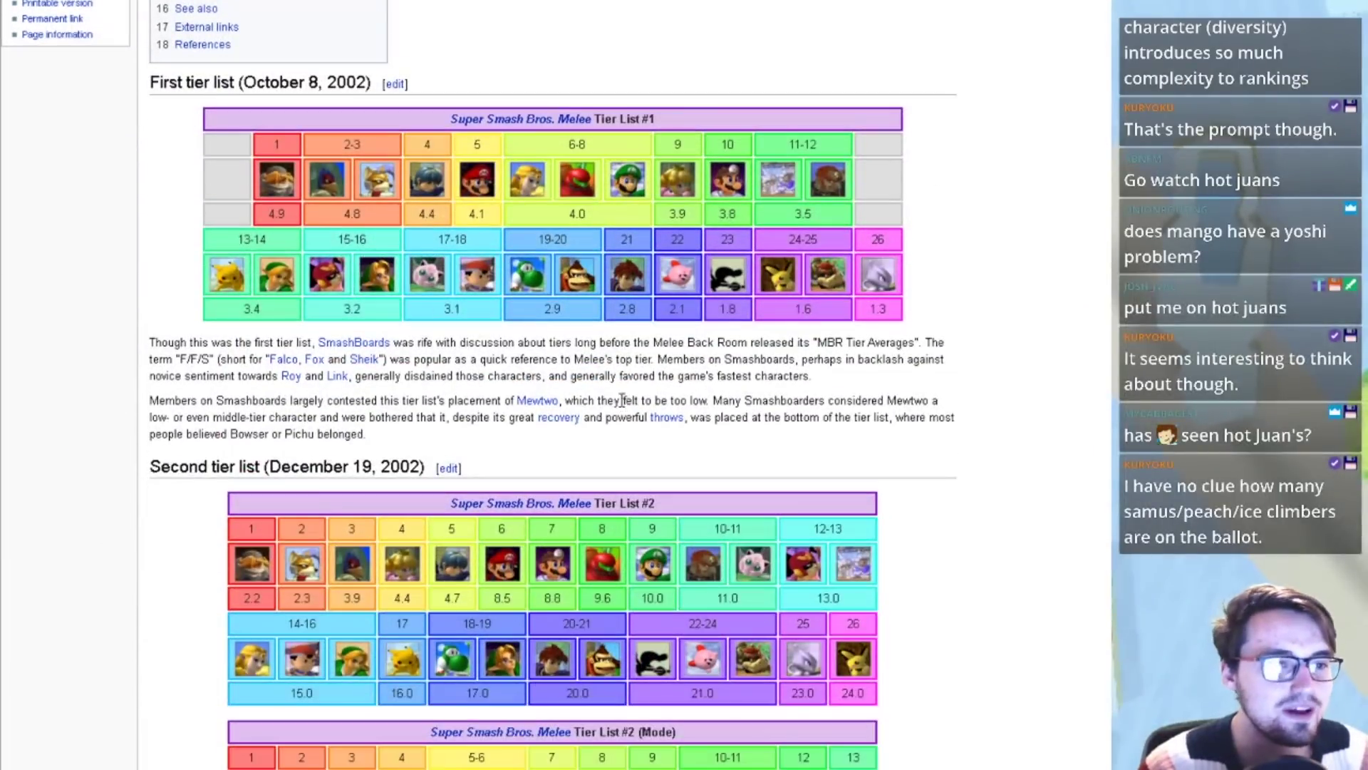
scroll(612, 371, "up", 7)
left_click(259, 512)
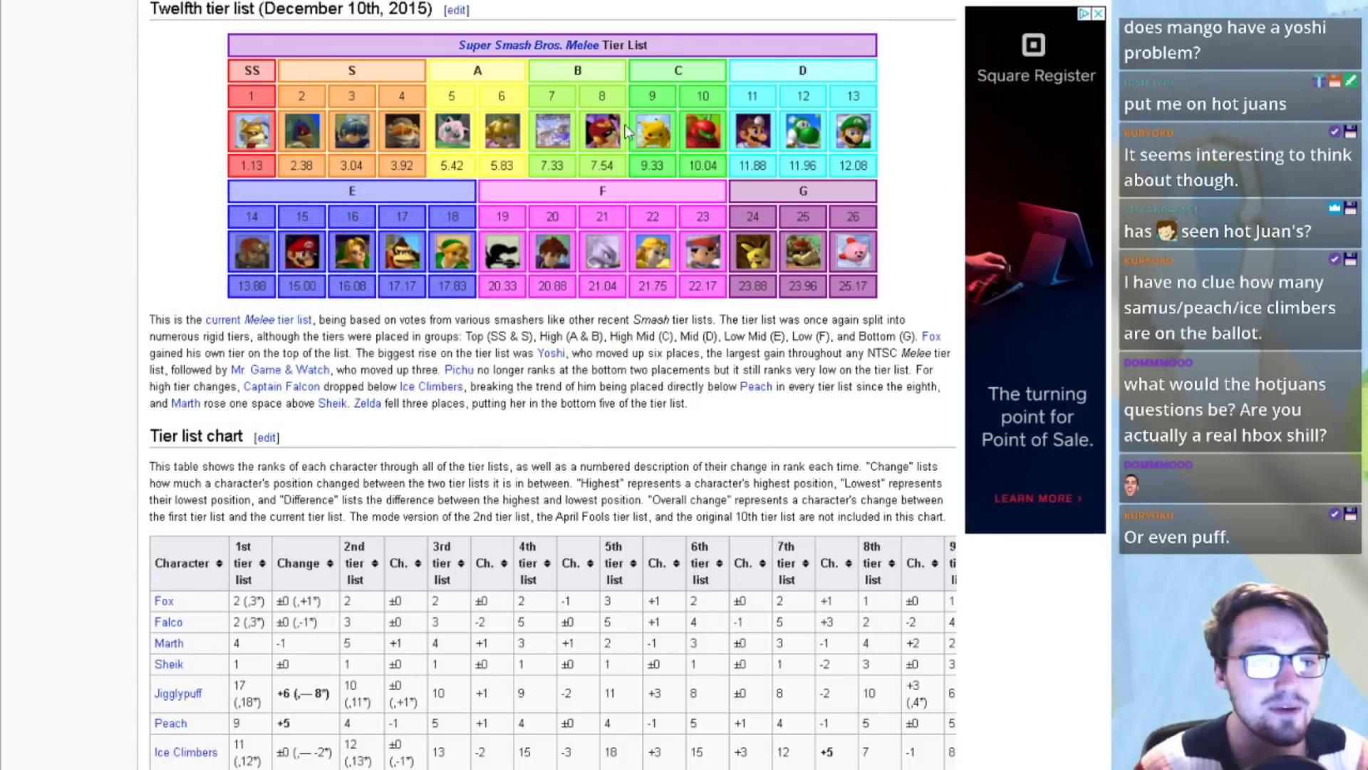
mouse_move(608, 135)
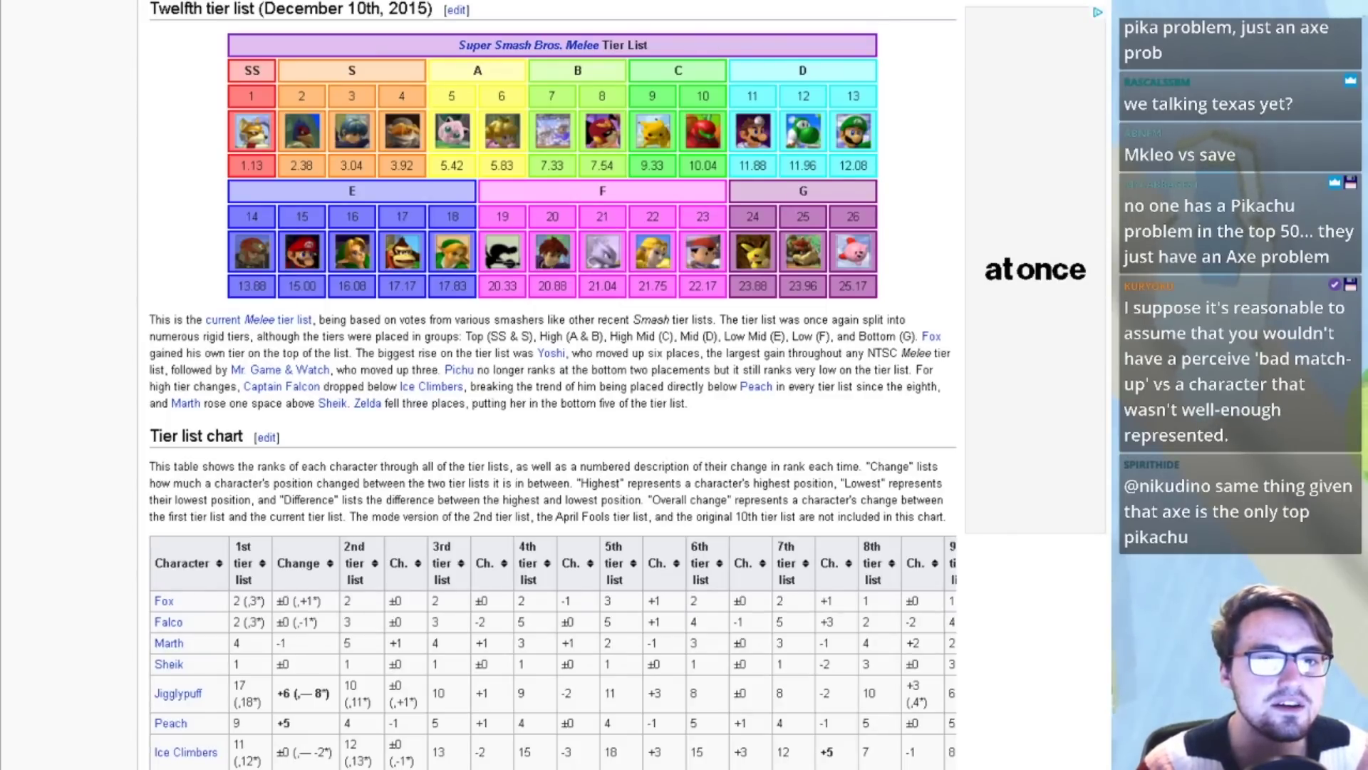
- Return to the Dreamhack Rotterdam bracket and examine Losers Round 3 to Losers Round 7, including Frenzy's and Professor Pro's sets
key("alt+Tab")
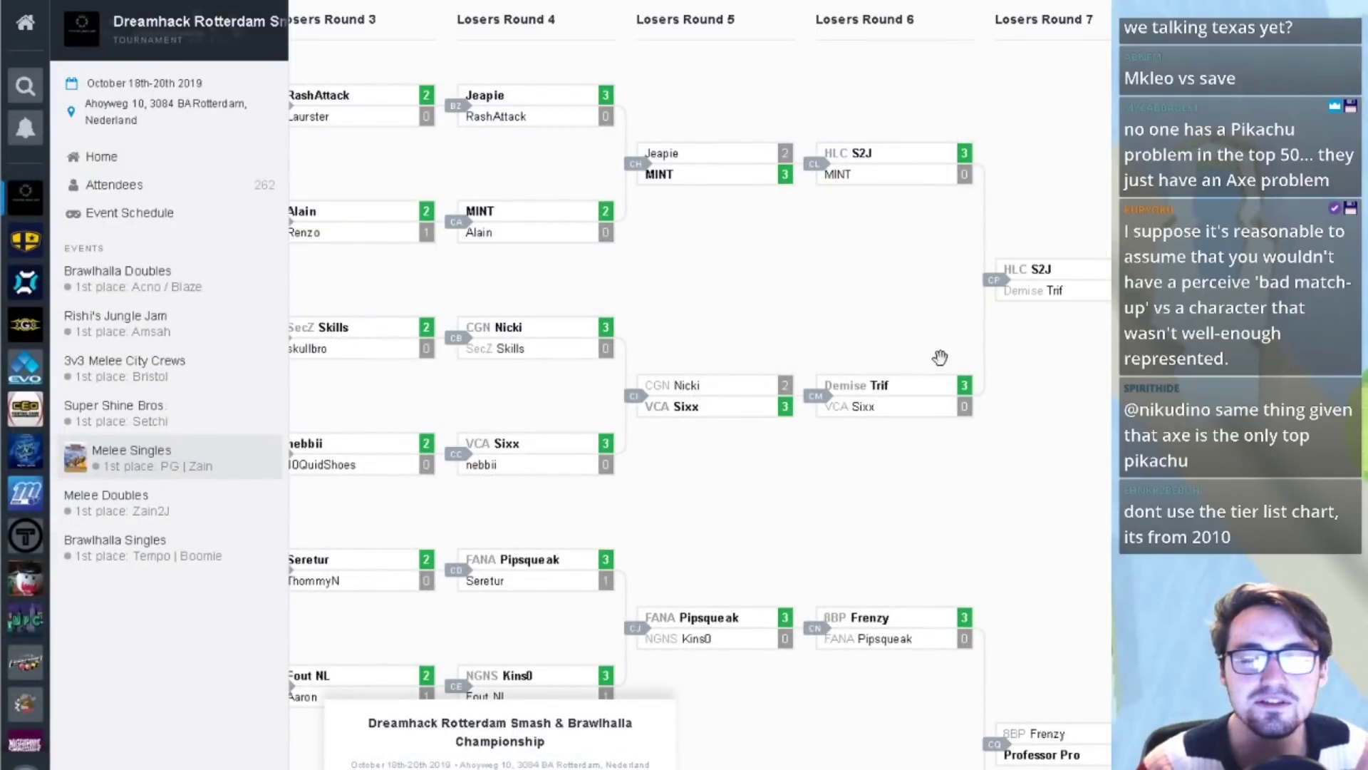
scroll(930, 243, "down", 3)
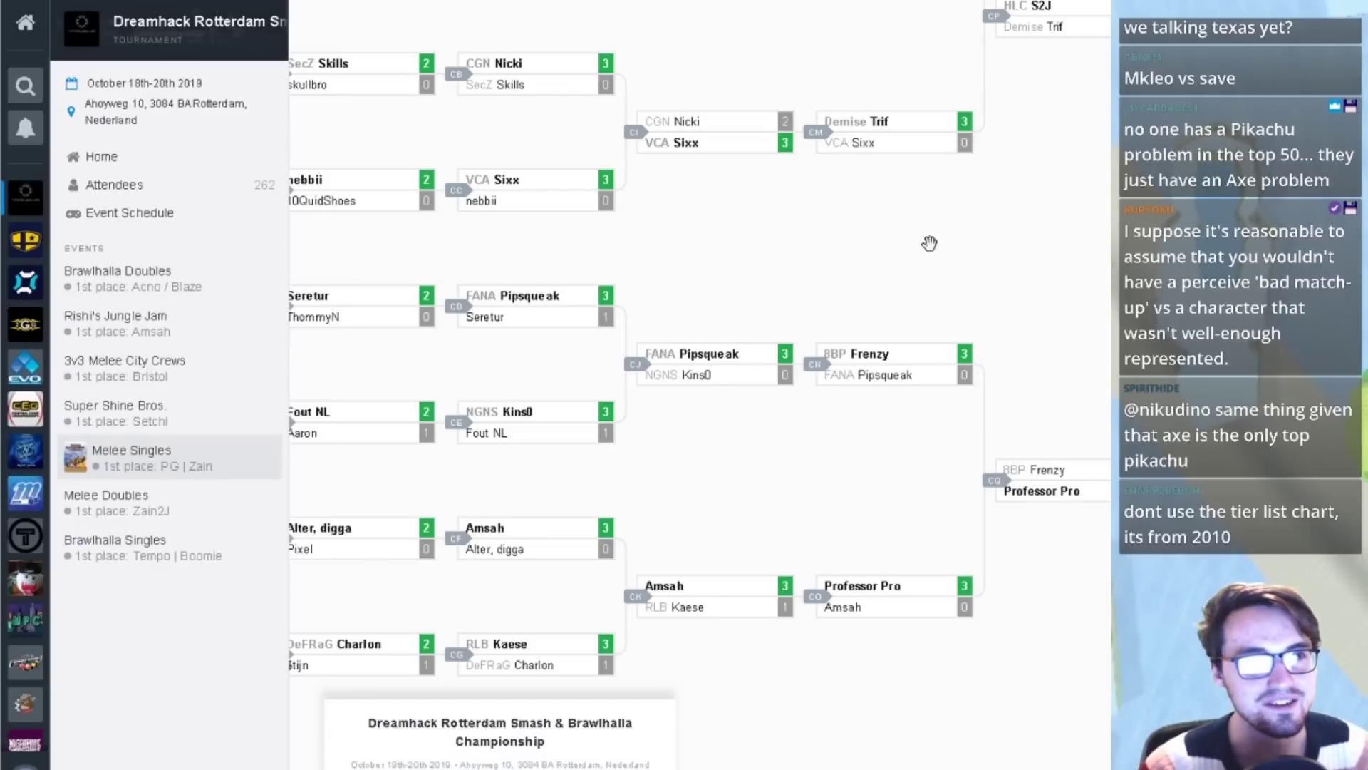
left_click_drag(928, 243, 820, 239)
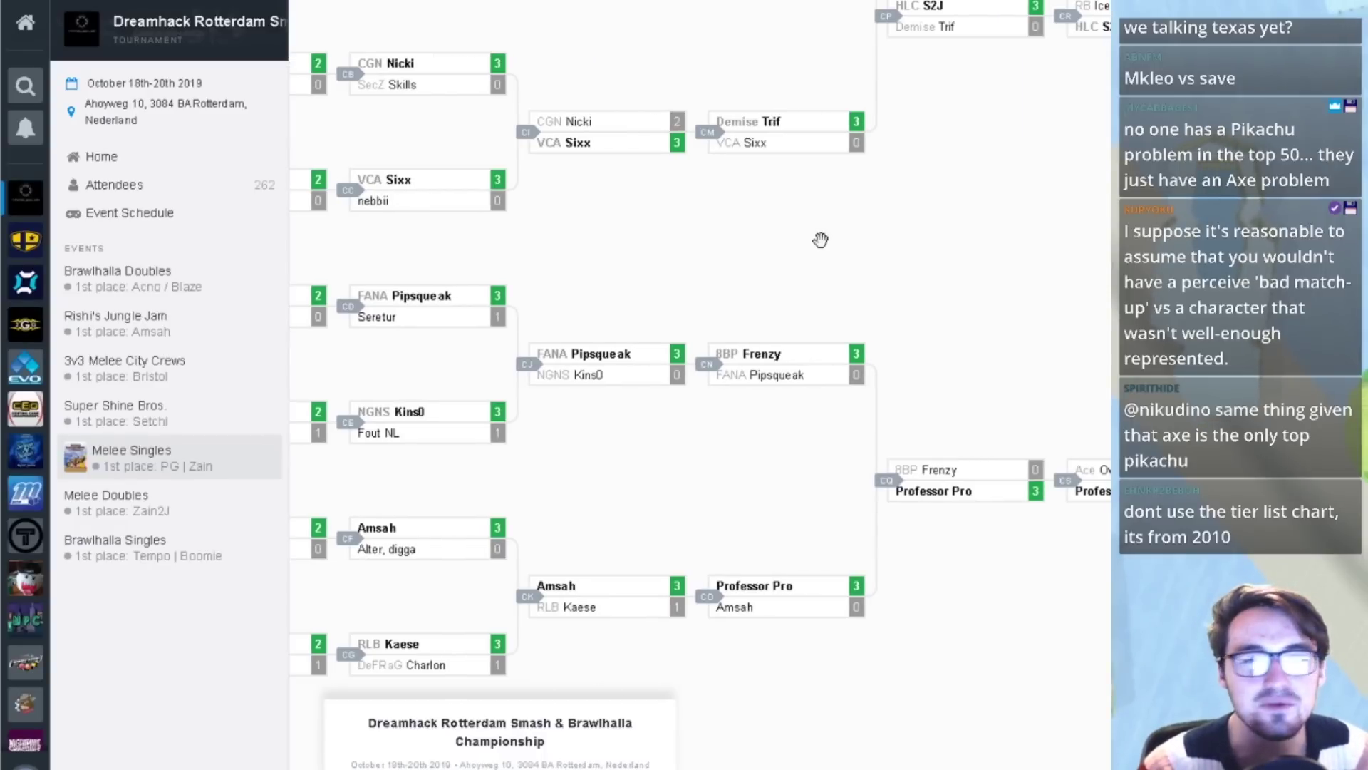
scroll(818, 241, "down", 2)
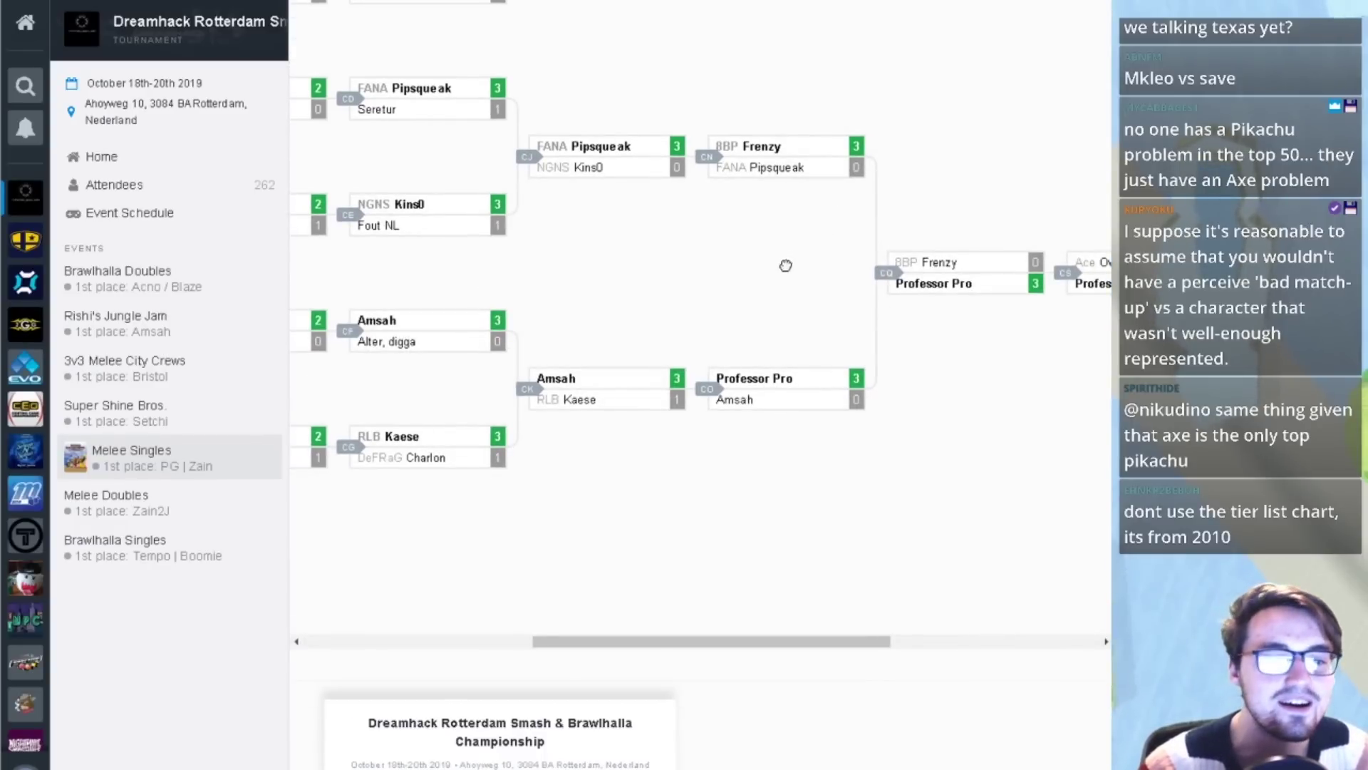
left_click_drag(785, 265, 867, 245)
scroll(866, 245, "up", 10)
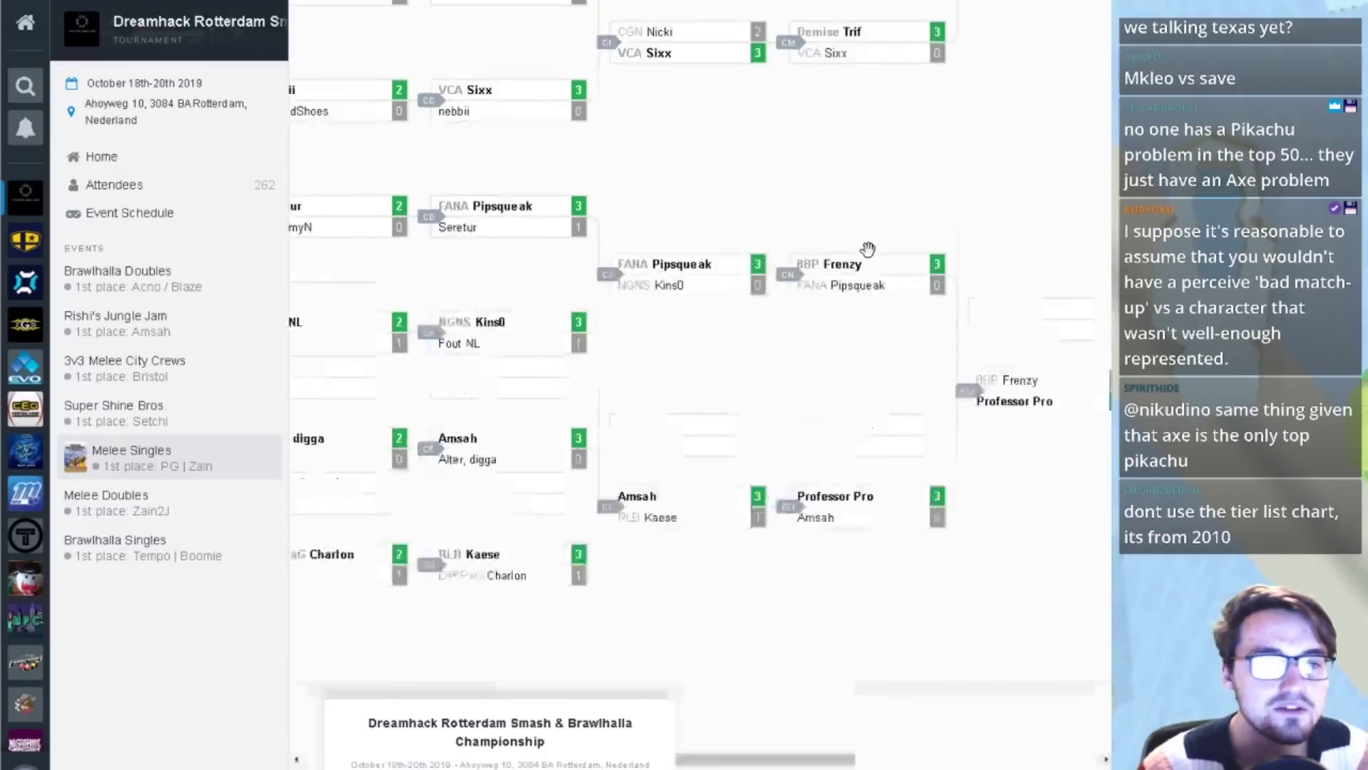
- Go to Dreamhack Rotterdam's Melee Singles standings and open Professor Pro's player details
key("alt+Left")
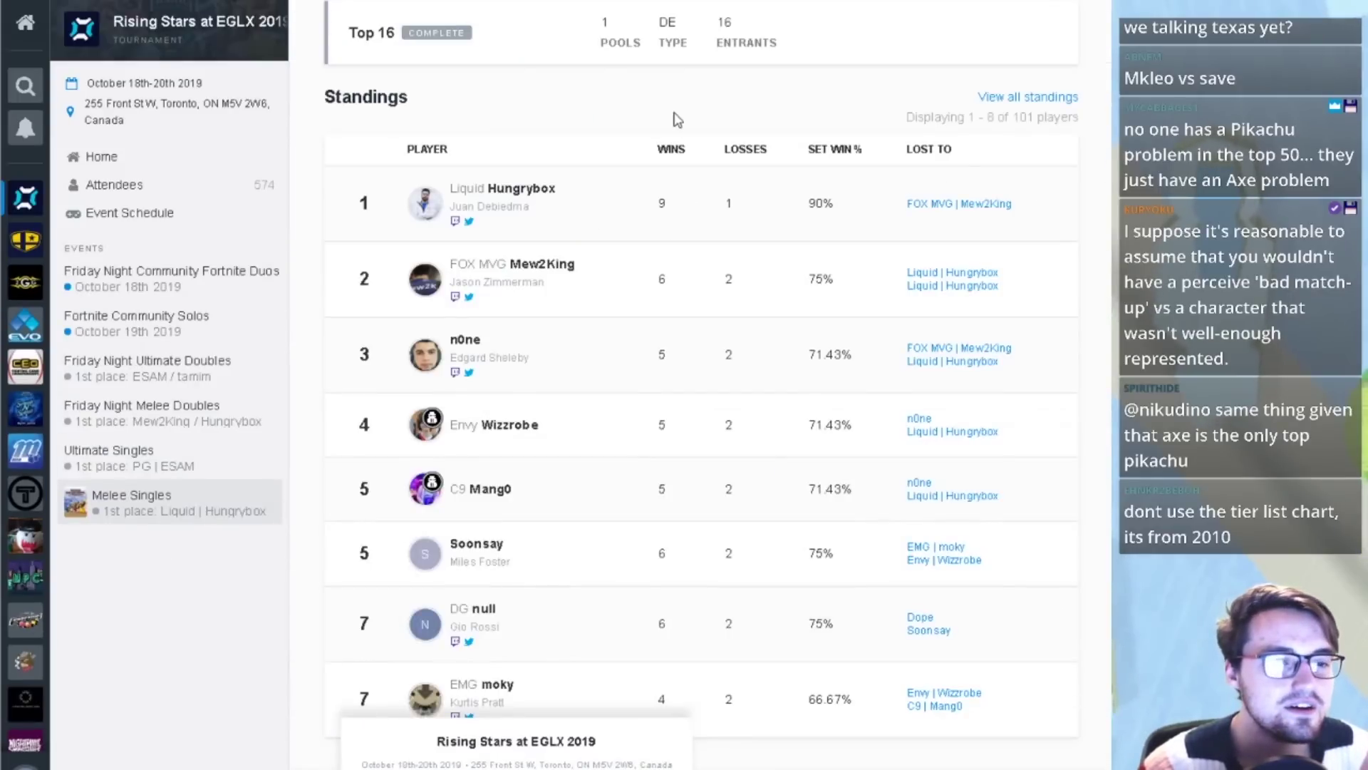
key("alt+Right")
scroll(666, 73, "down", 8)
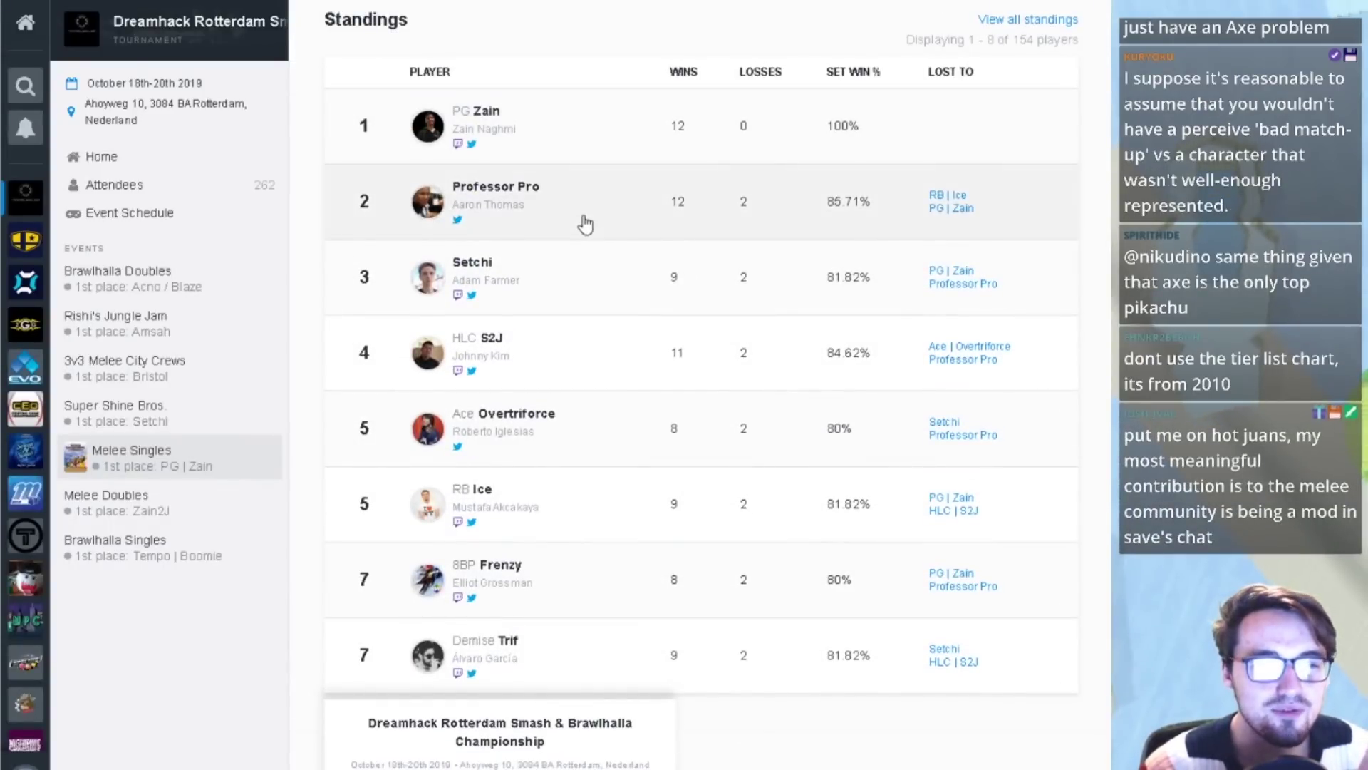
left_click(579, 207)
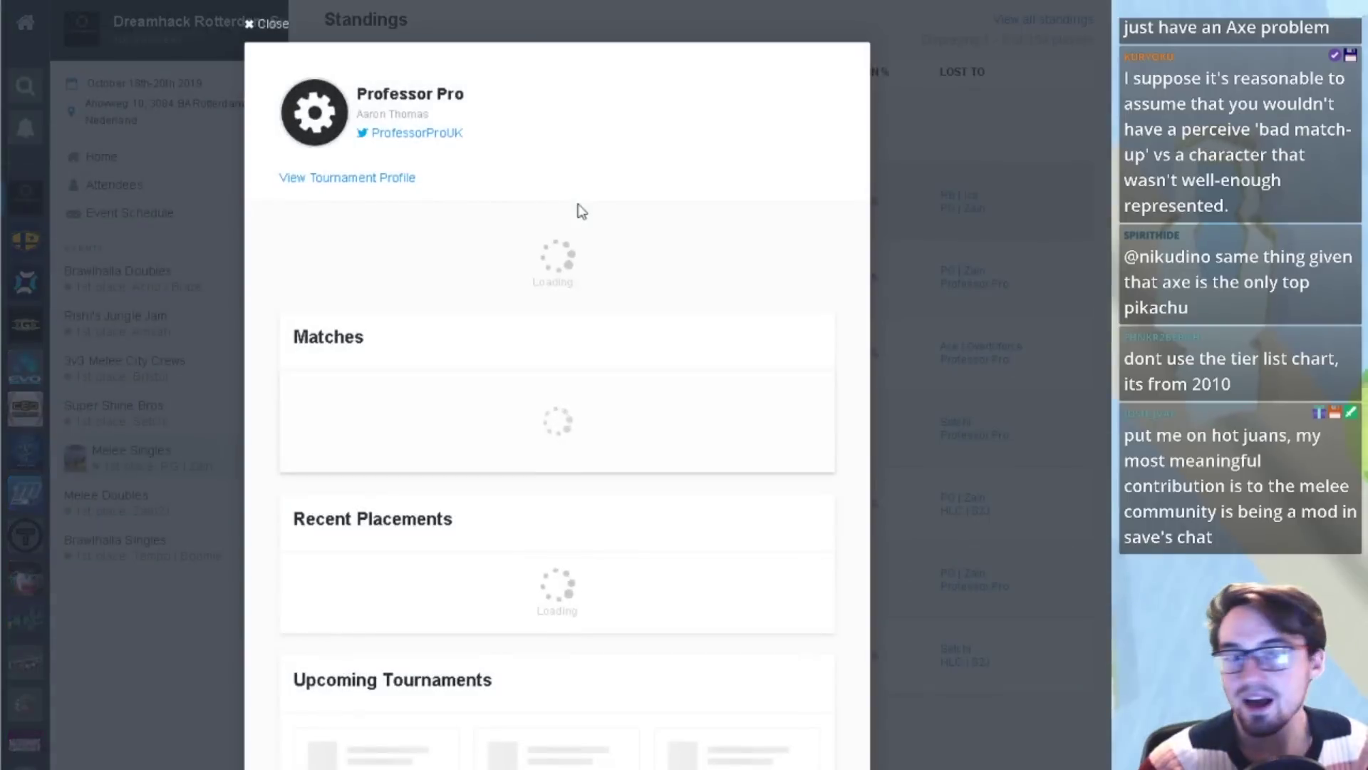
- View Professor Pro's linked Twitter profile in a new tab and close that tab again
right_click(436, 137)
key("Escape")
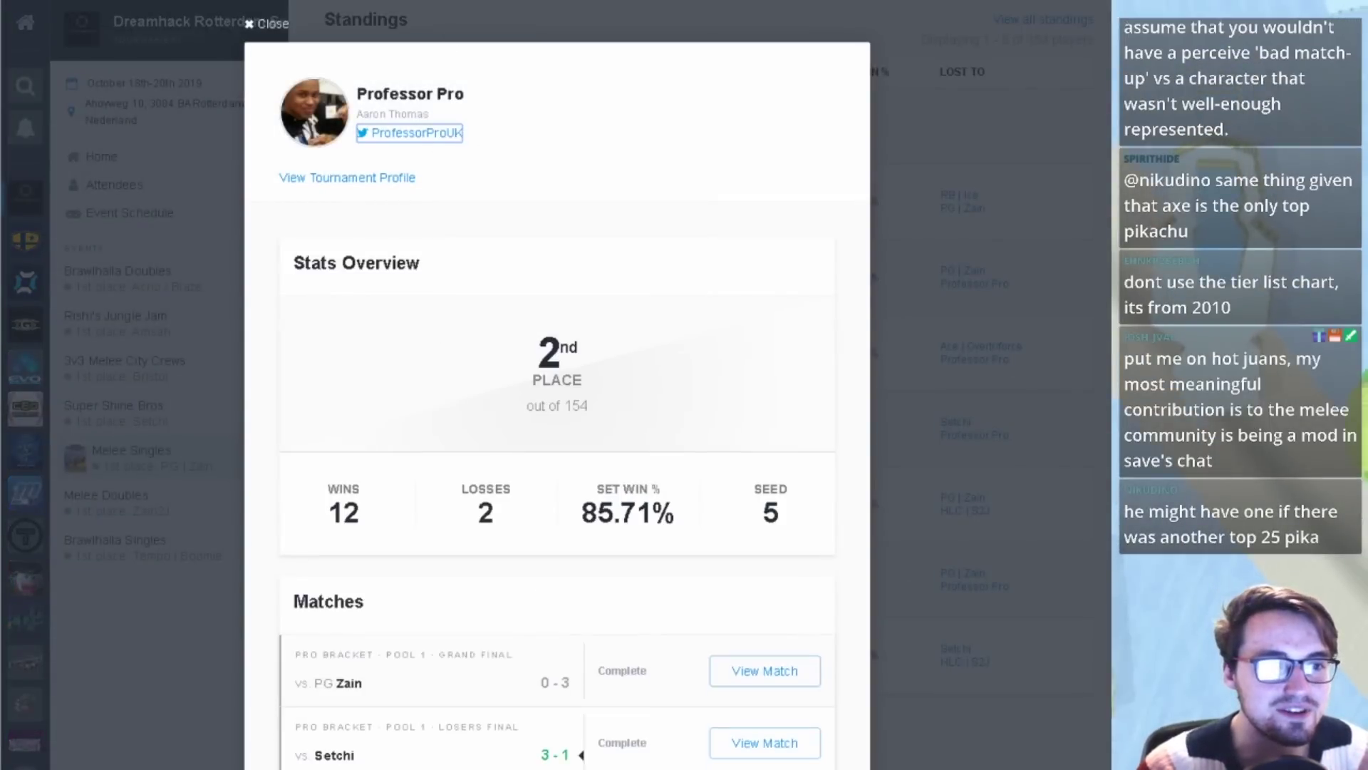
key("Return")
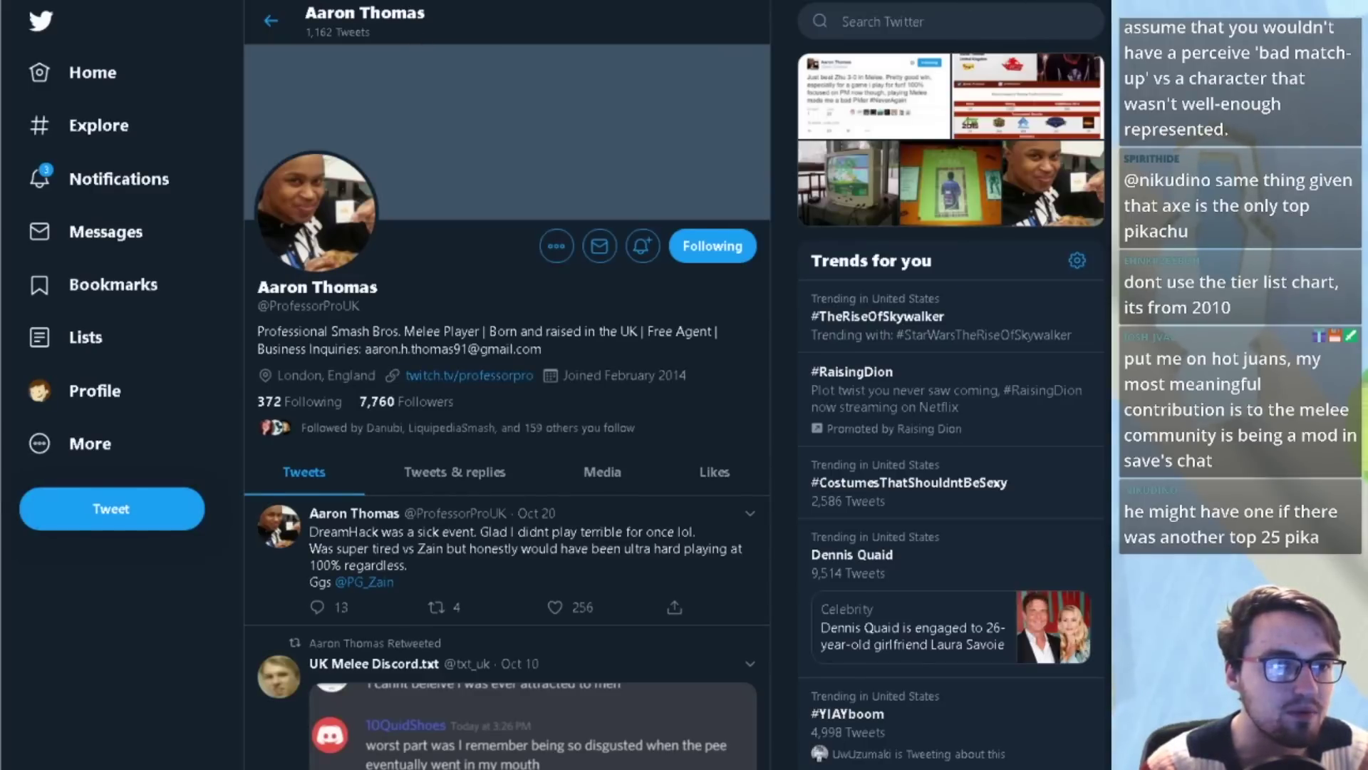
key("ctrl+w")
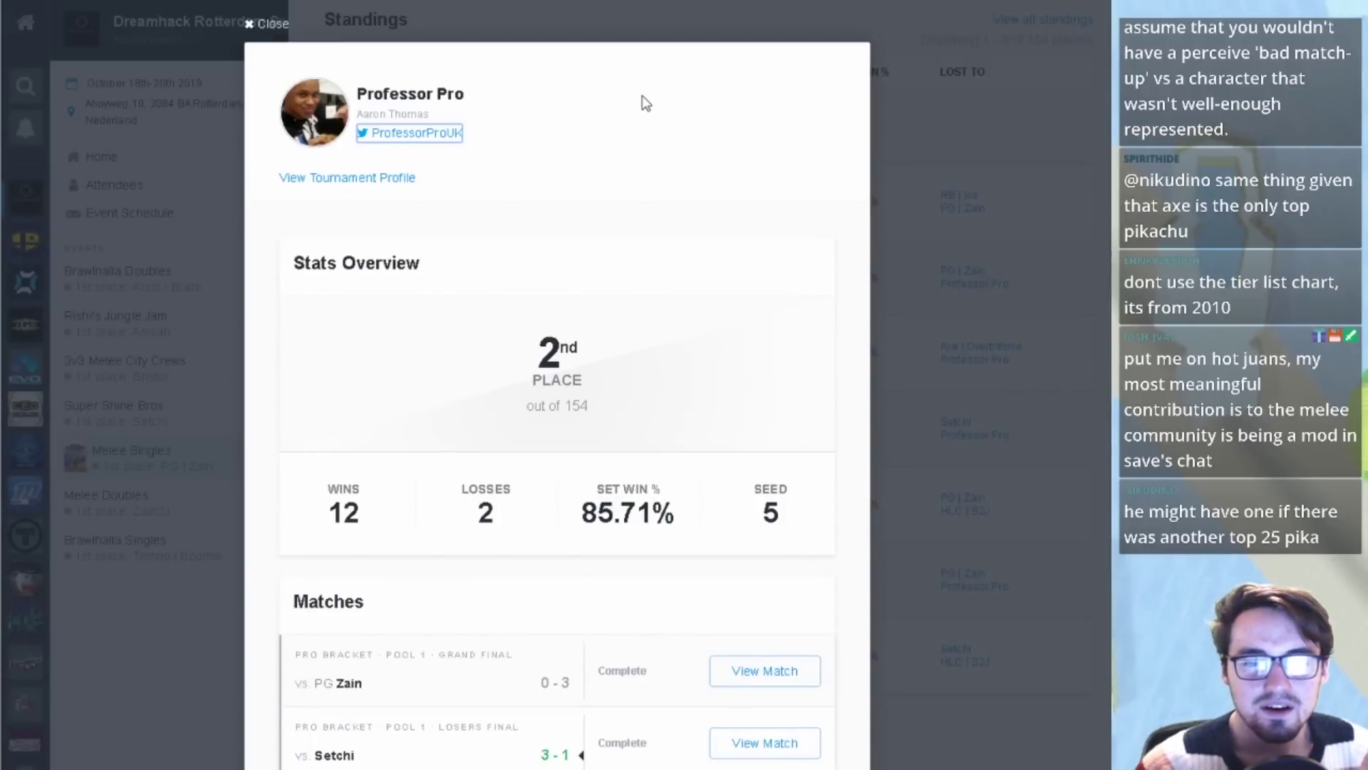
- Review Professor Pro's match list from the pool rounds to the Grand Final, comparing opponents and set scores
scroll(646, 103, "down", 4)
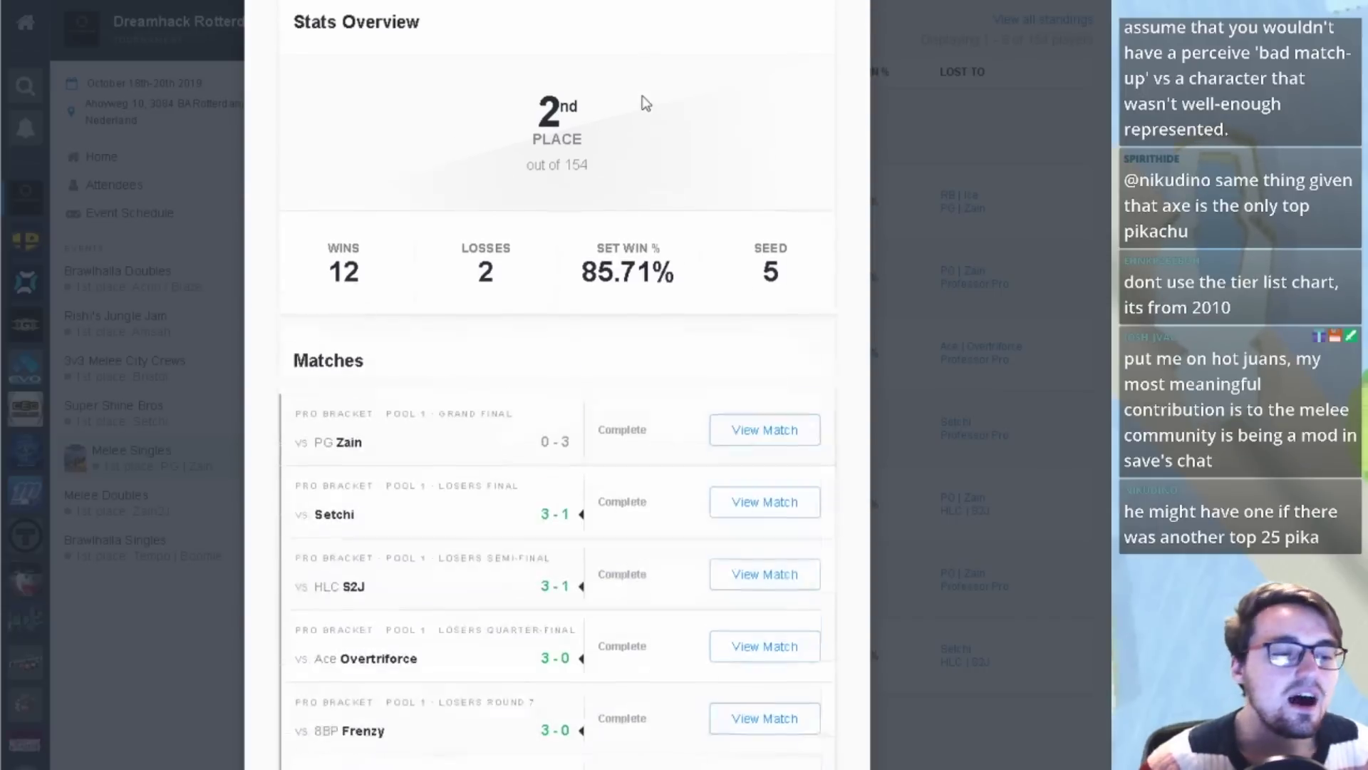
scroll(645, 103, "down", 5)
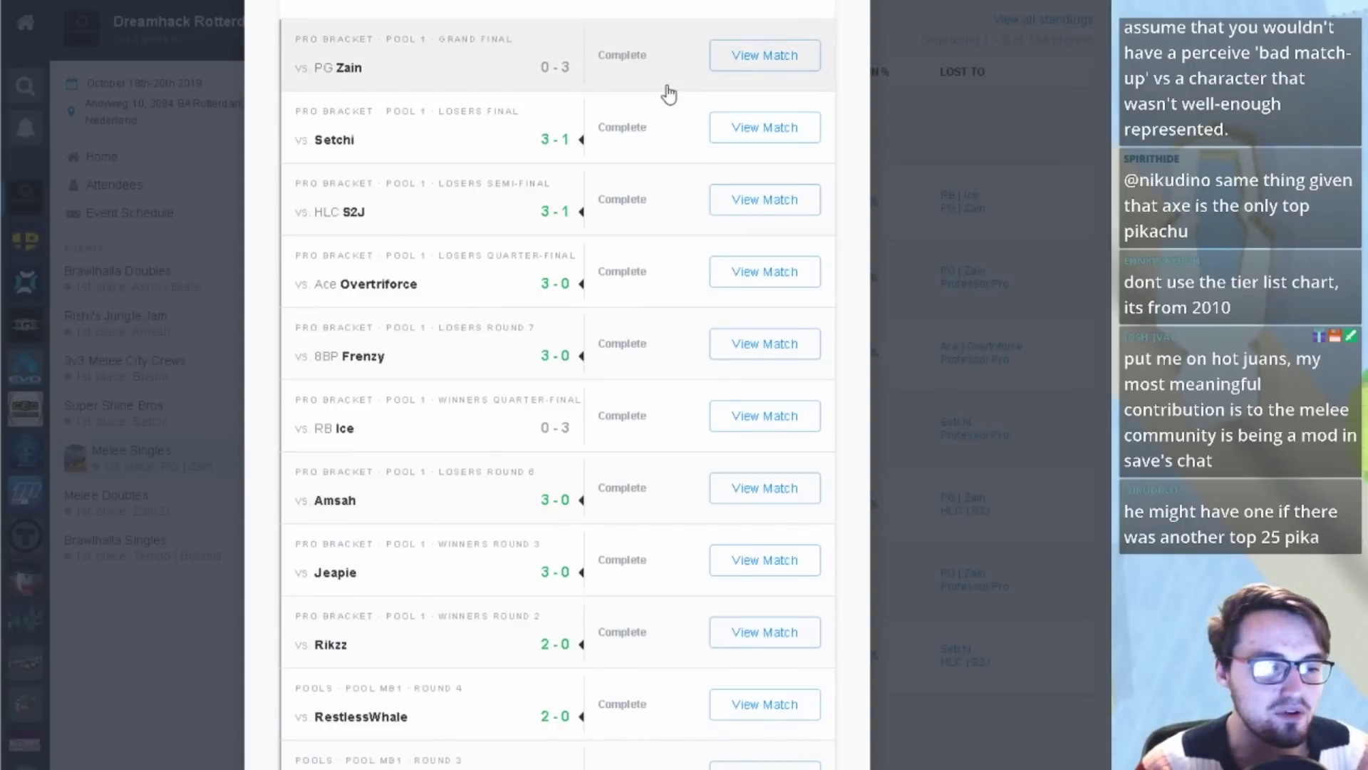
scroll(668, 92, "down", 1)
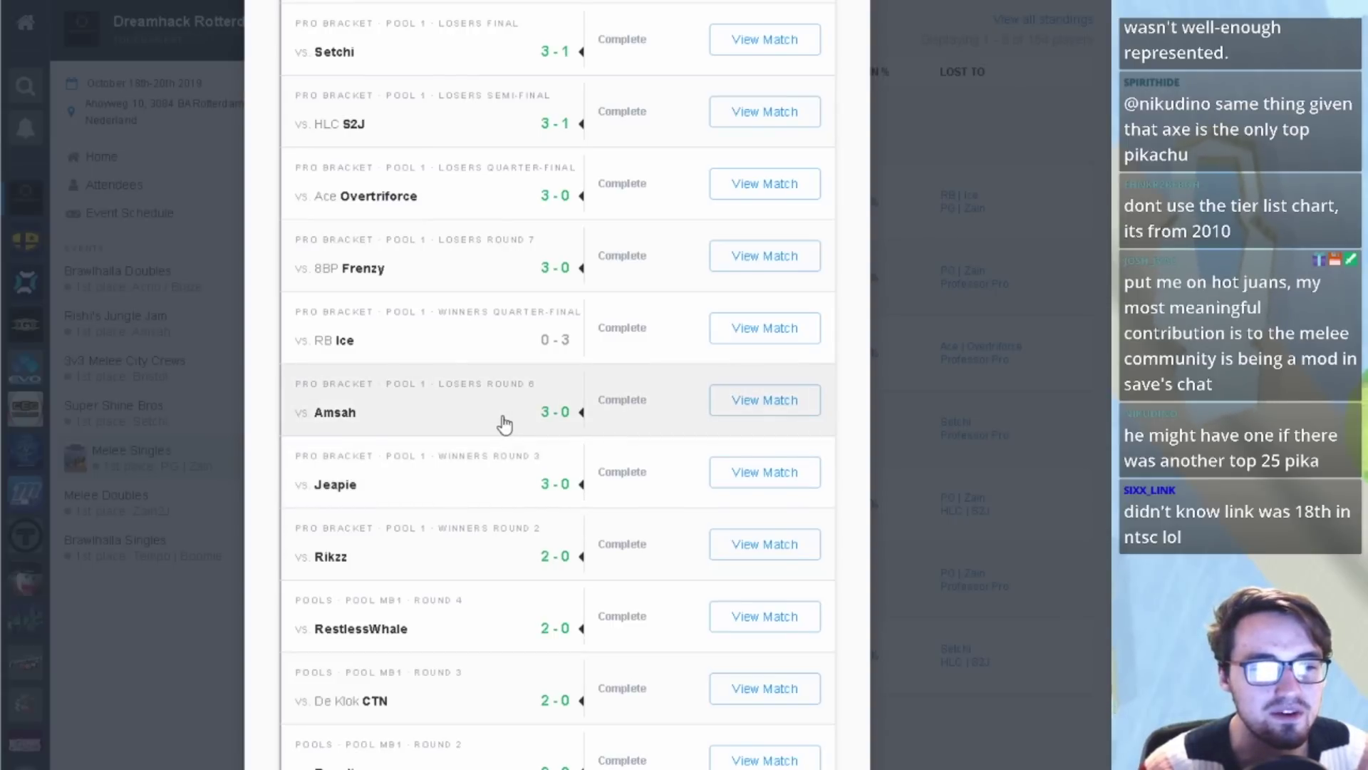
scroll(506, 424, "up", 1)
scroll(499, 426, "up", 1)
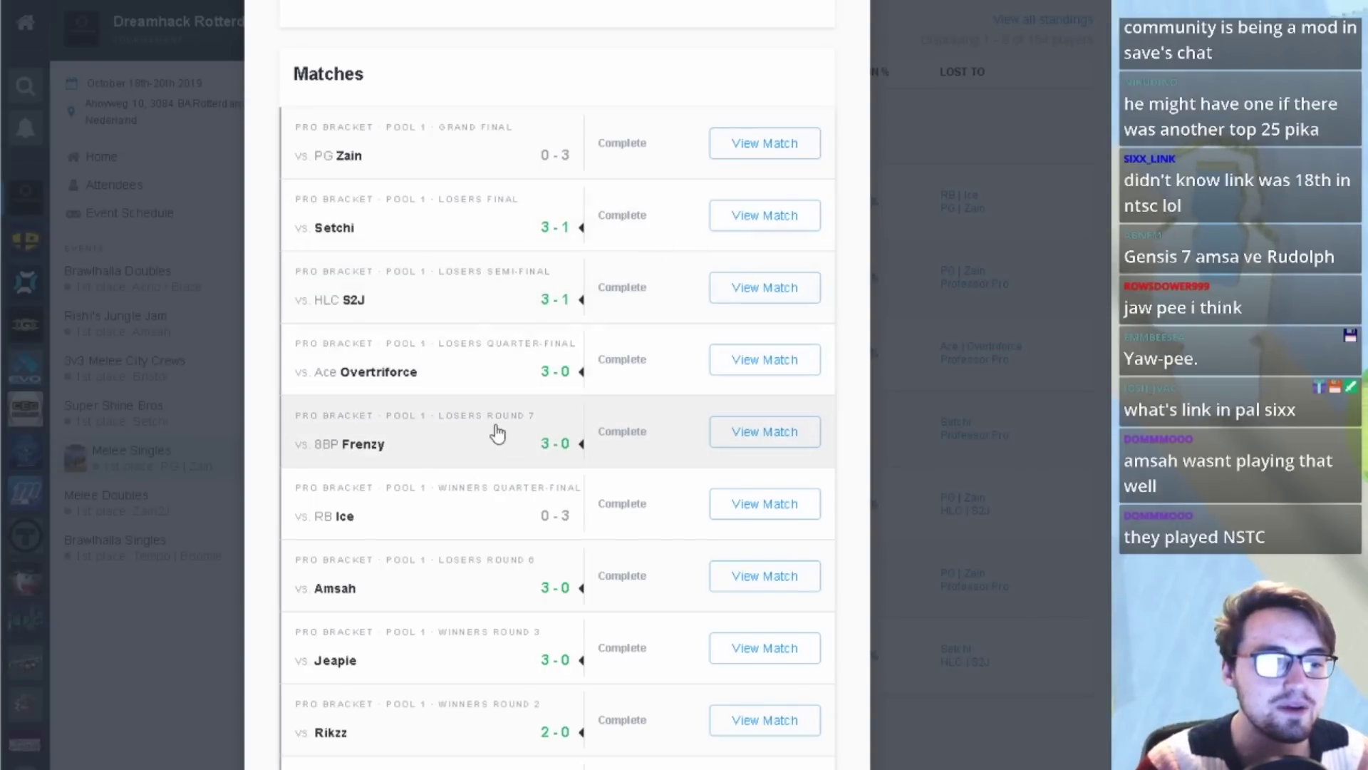
scroll(497, 433, "down", 3)
scroll(489, 407, "up", 3)
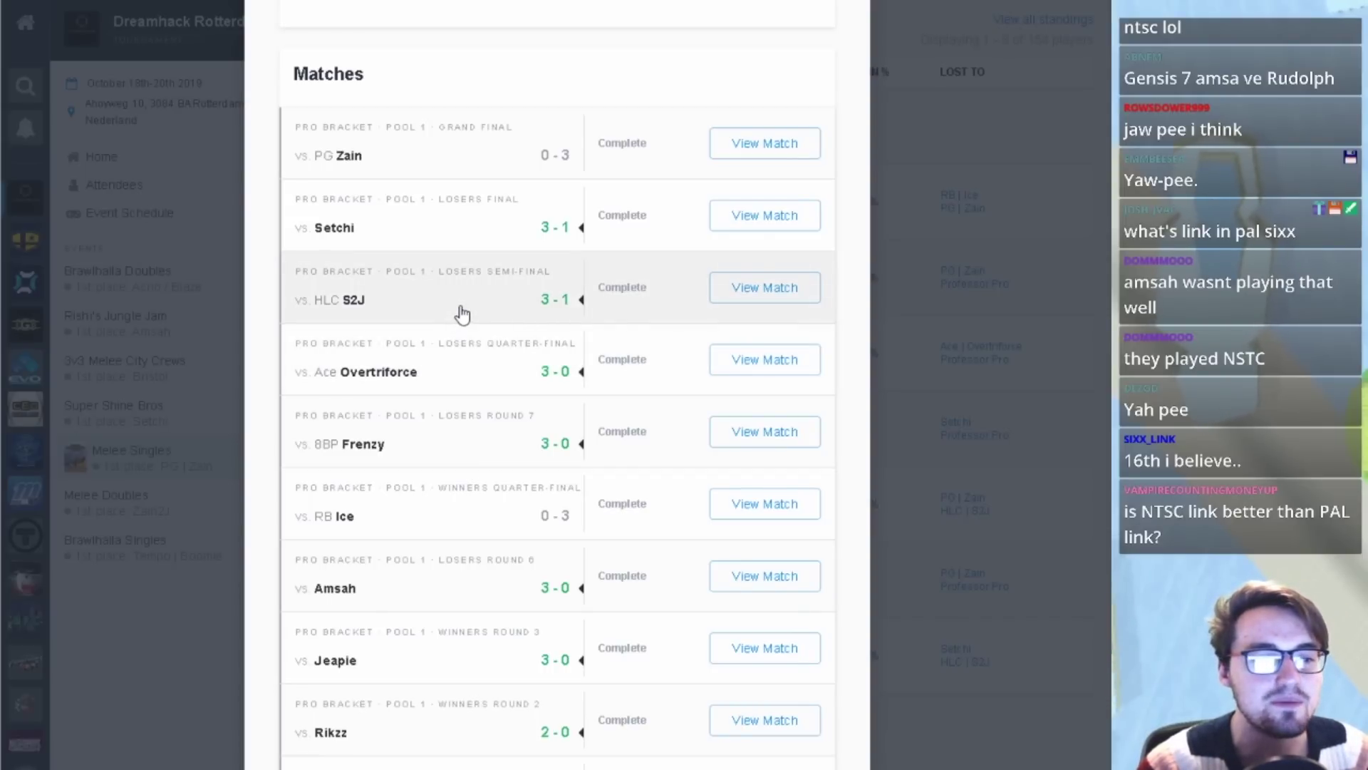
scroll(462, 314, "down", 2)
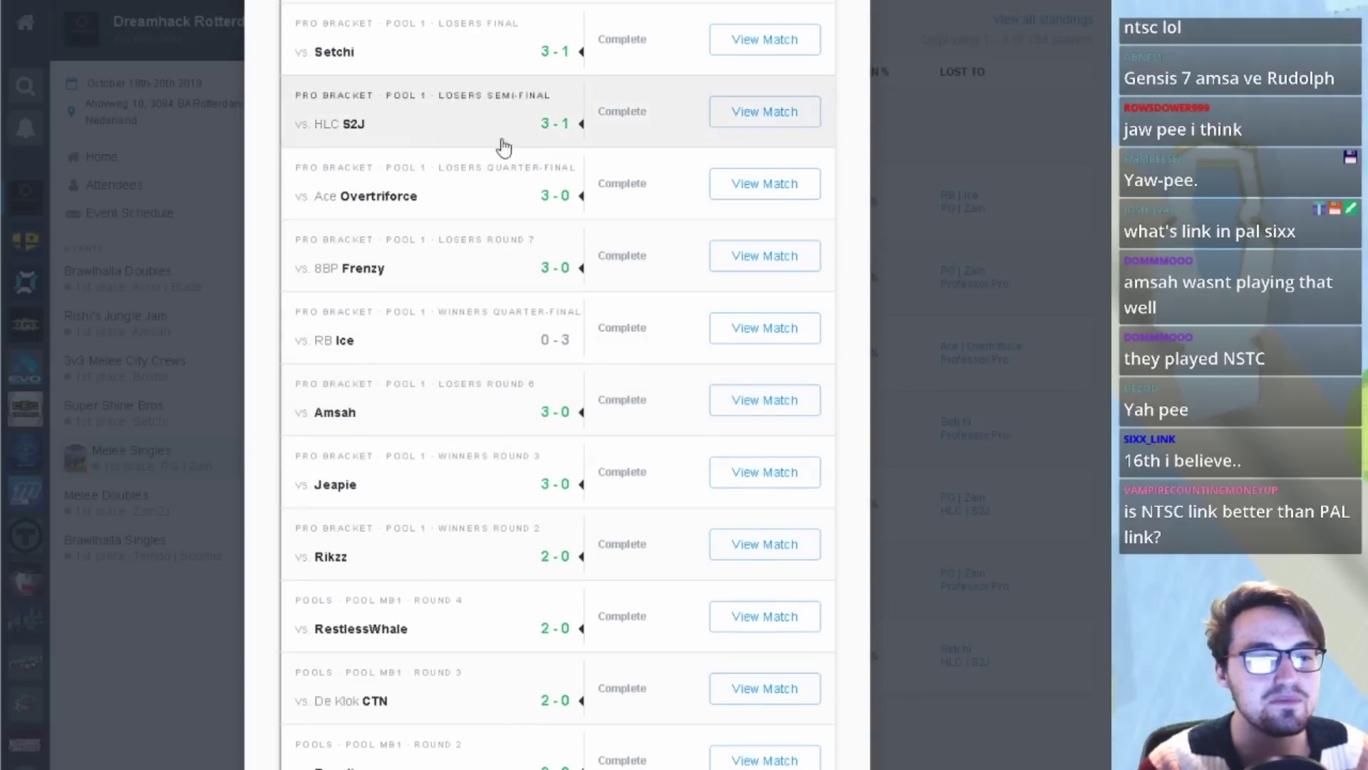
scroll(503, 123, "up", 3)
scroll(534, 328, "up", 1)
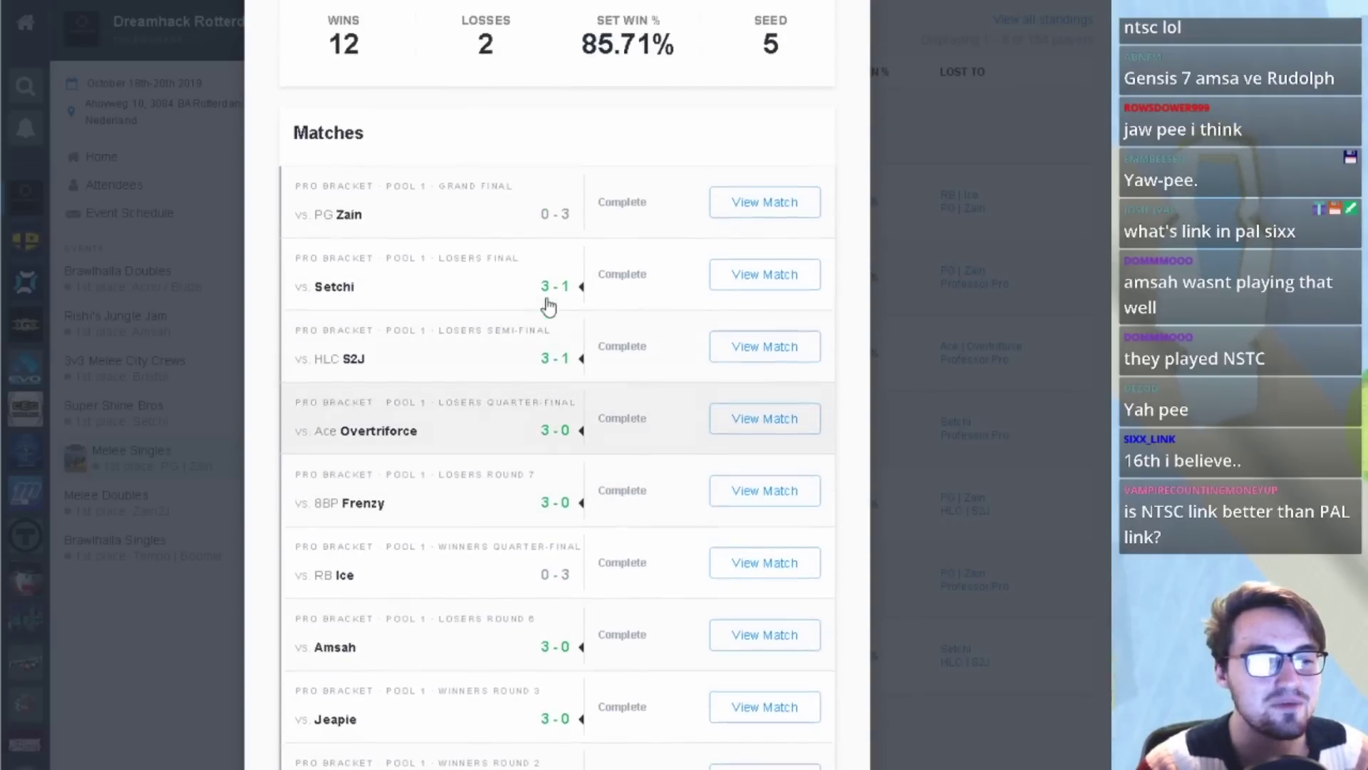
scroll(542, 314, "down", 1)
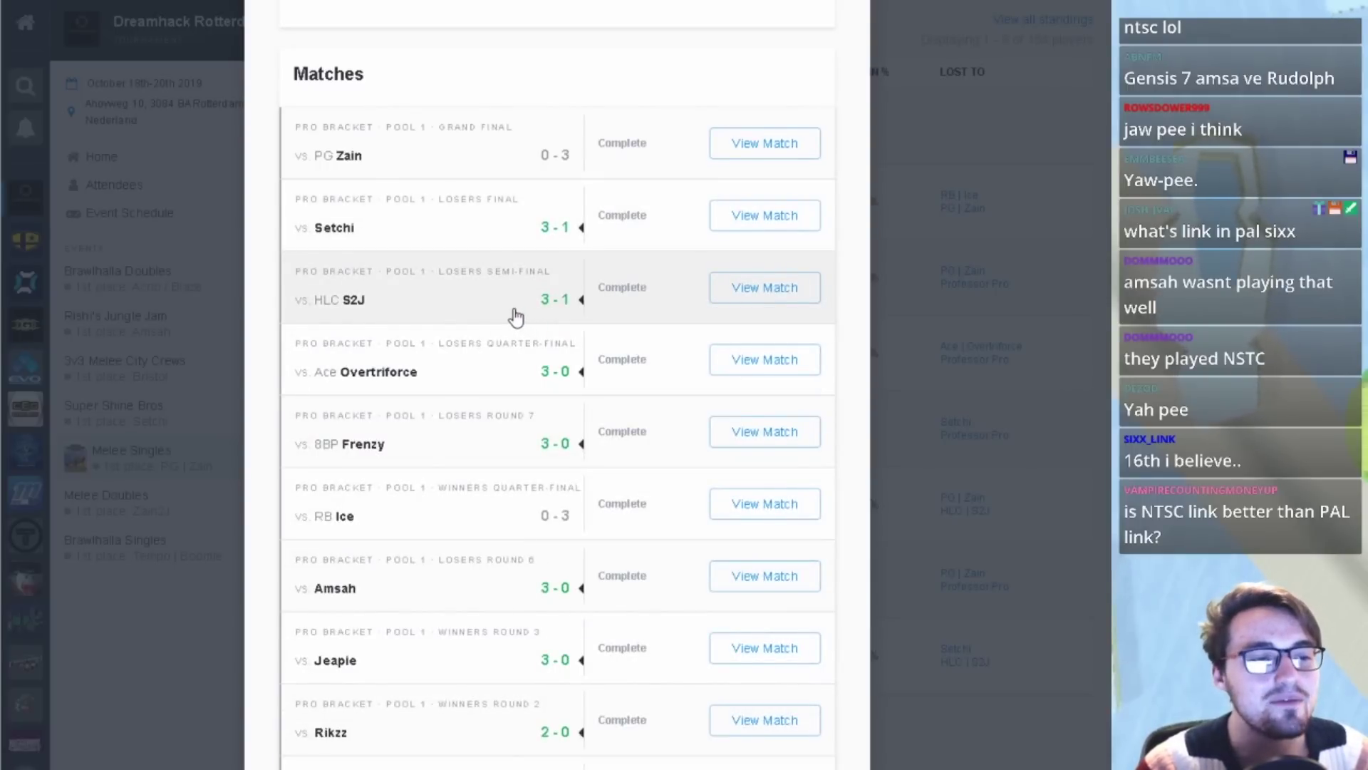
scroll(516, 318, "down", 1)
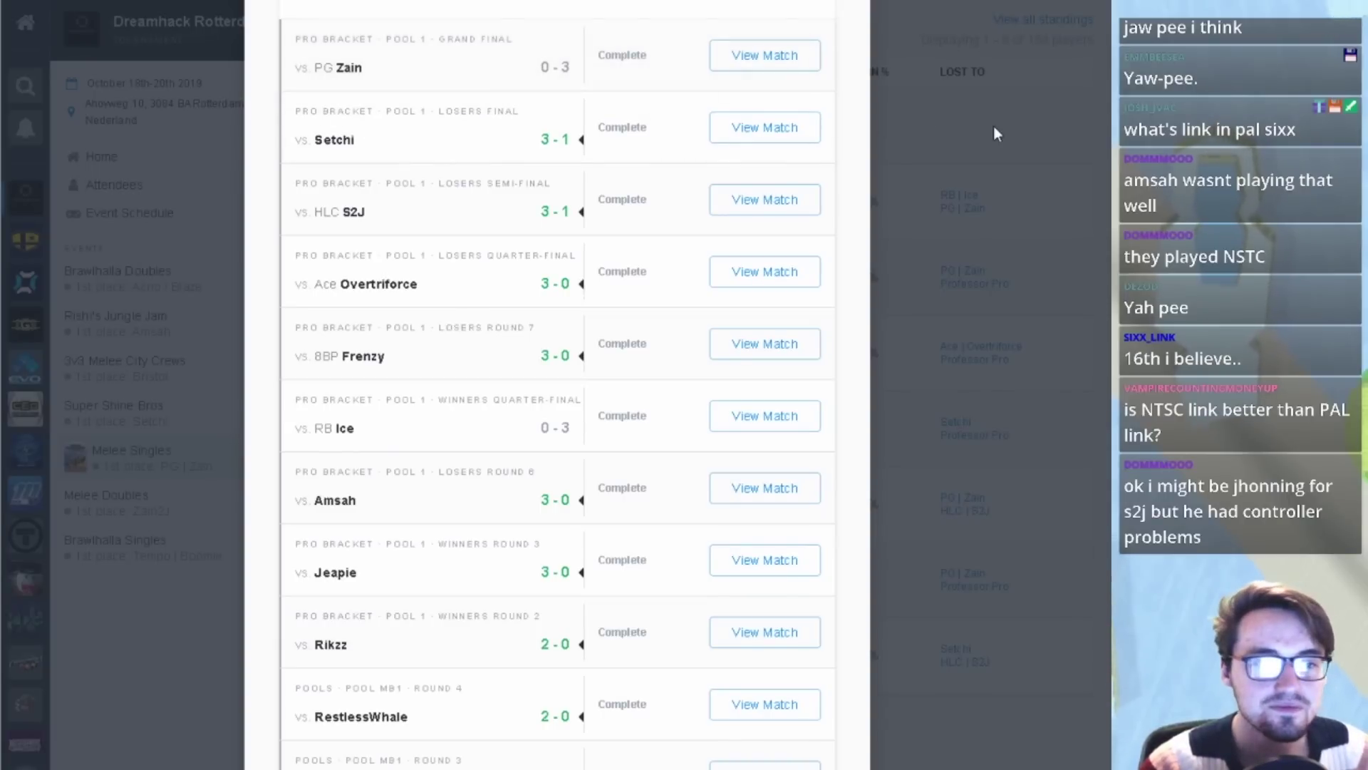
- Read the full Melee Singles standings down to the players tied for 17th and switch back to the Excel ranking
left_click(939, 197)
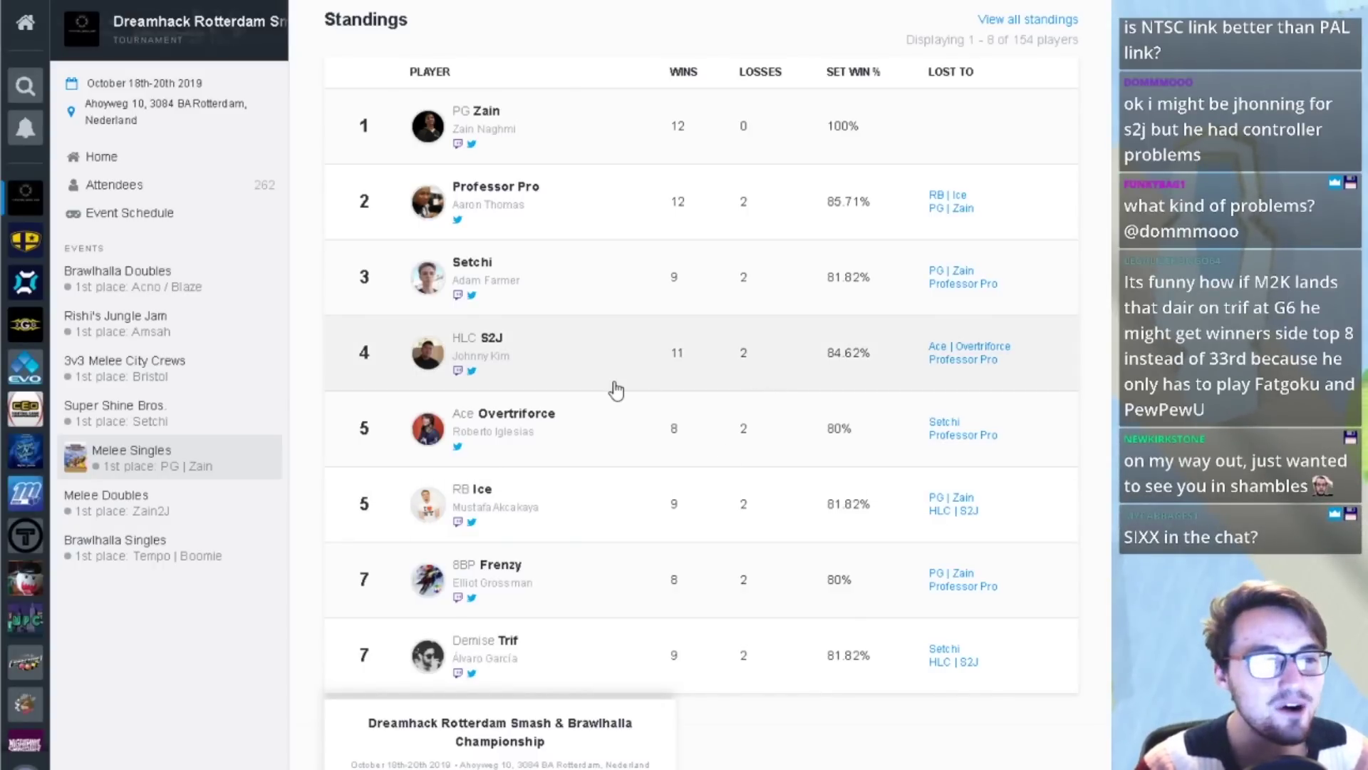
scroll(638, 367, "up", 3)
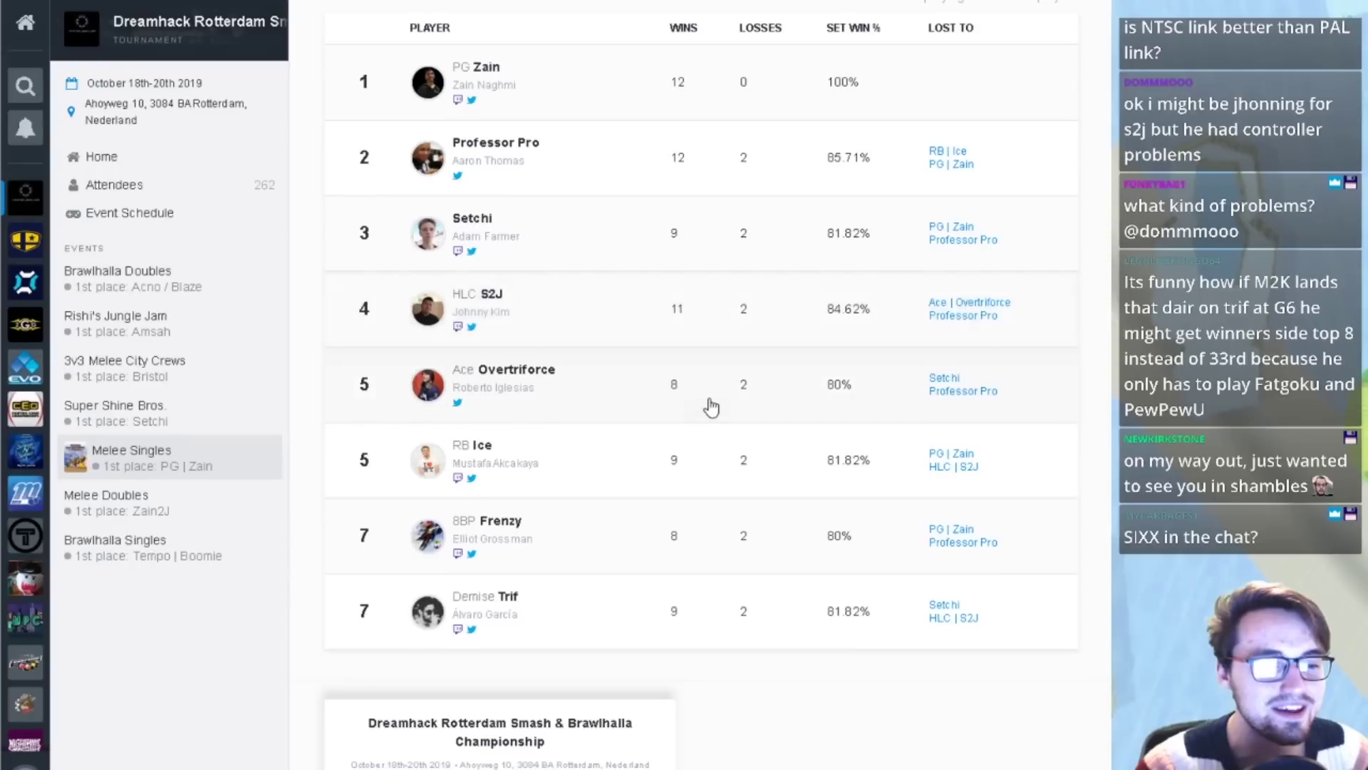
left_click(982, 241)
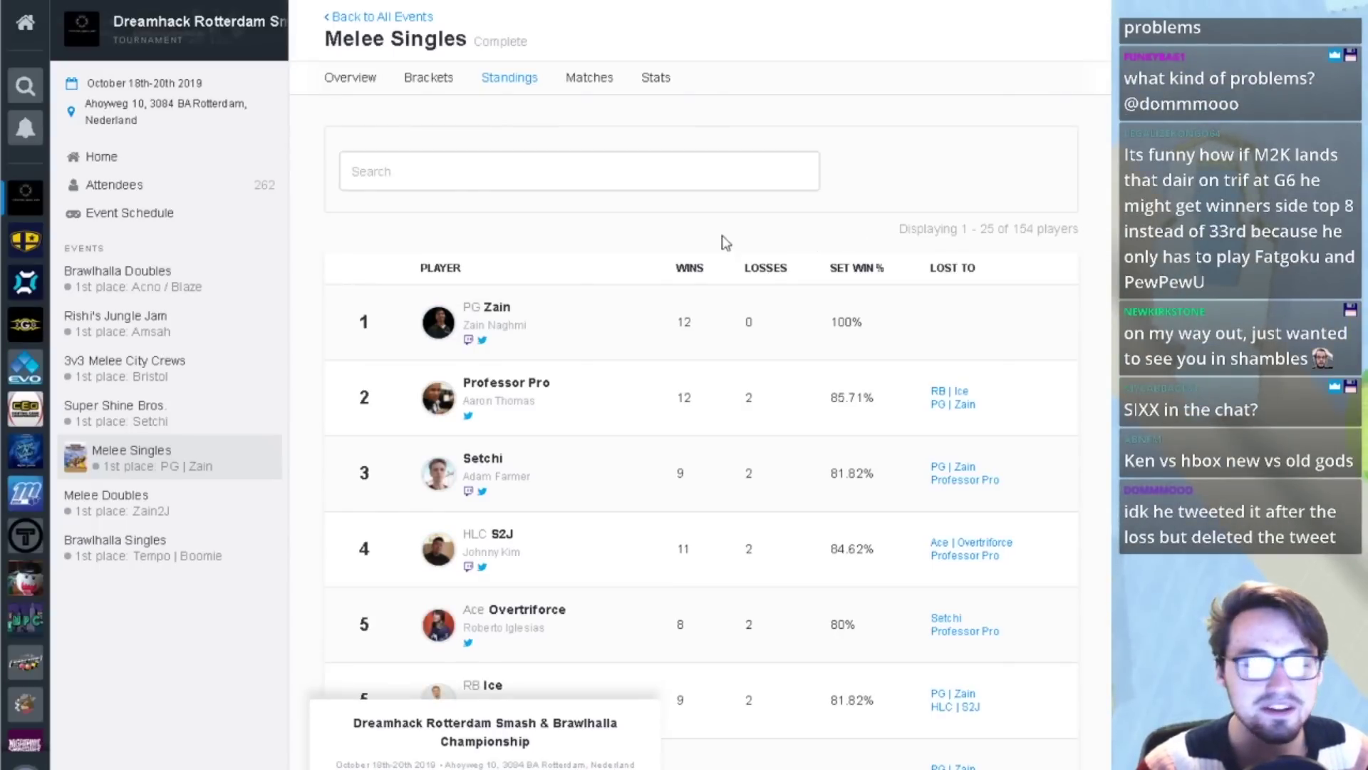
scroll(670, 241, "down", 5)
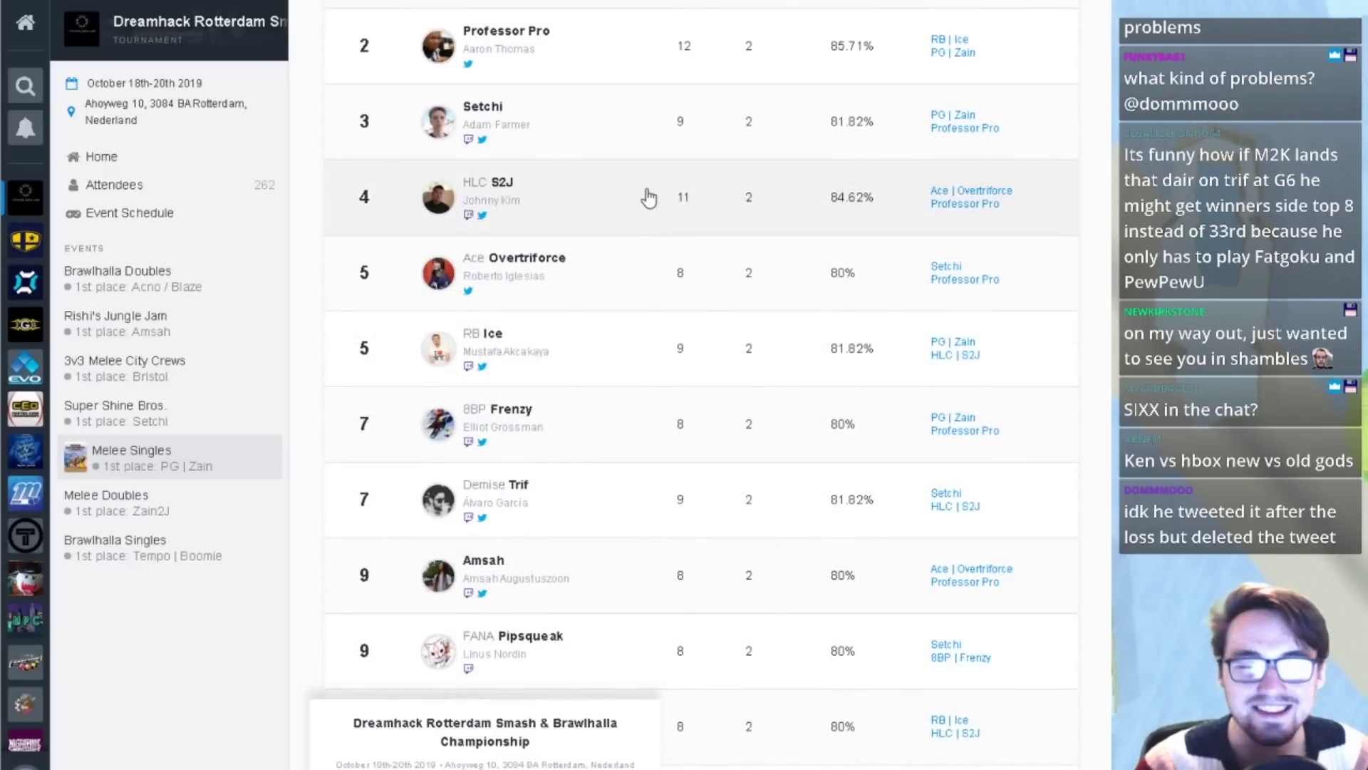
scroll(673, 192, "down", 4)
scroll(675, 193, "down", 9)
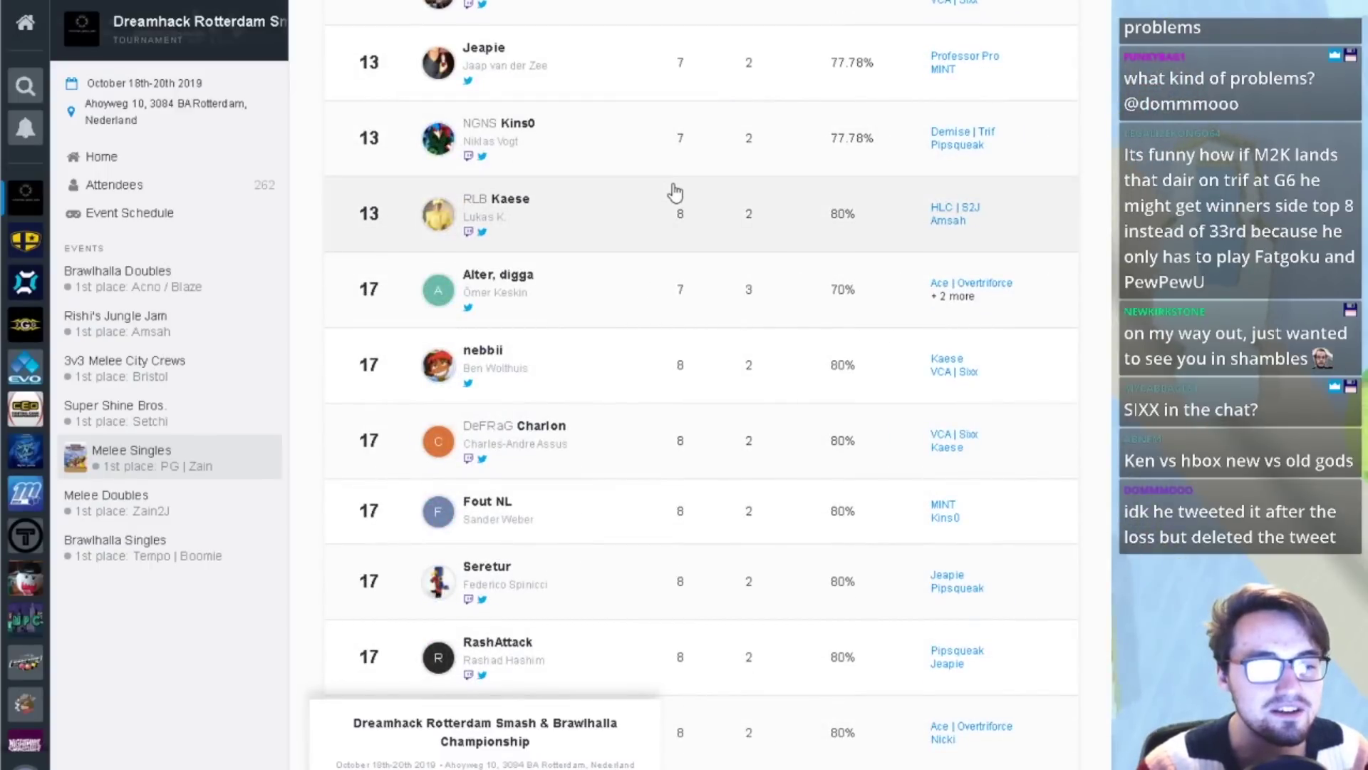
scroll(657, 207, "up", 6)
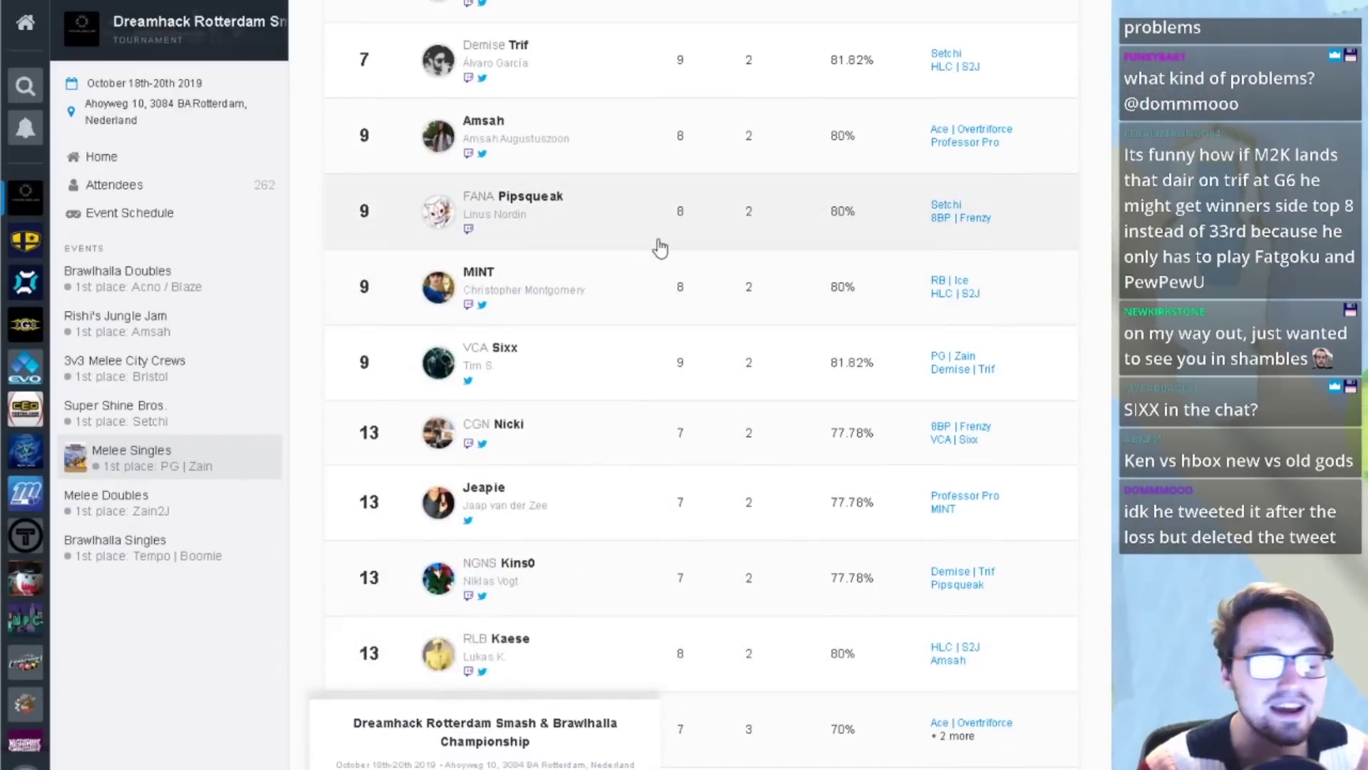
key("alt+Tab")
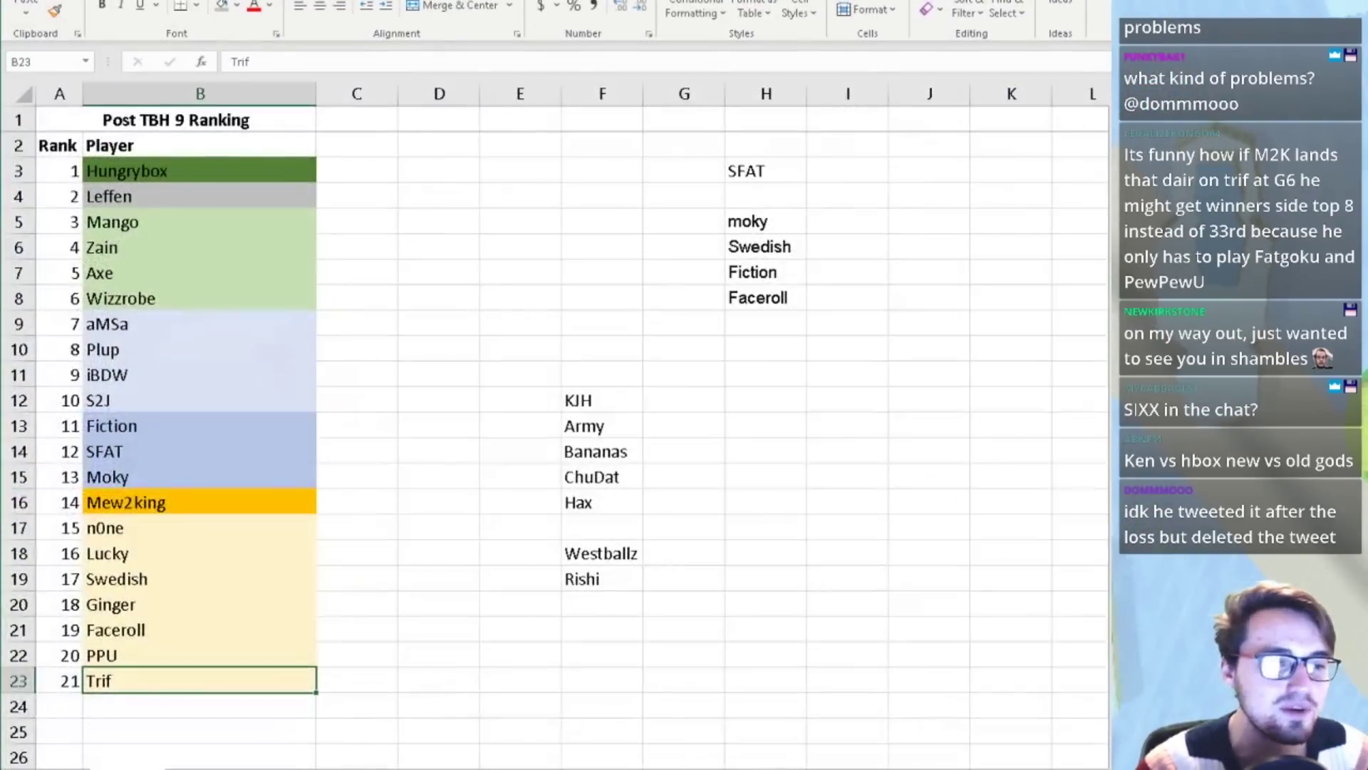
- Select S2J in the player ranking and review the Dreamhack Rotterdam Melee Singles standings in the browser
left_click(150, 401)
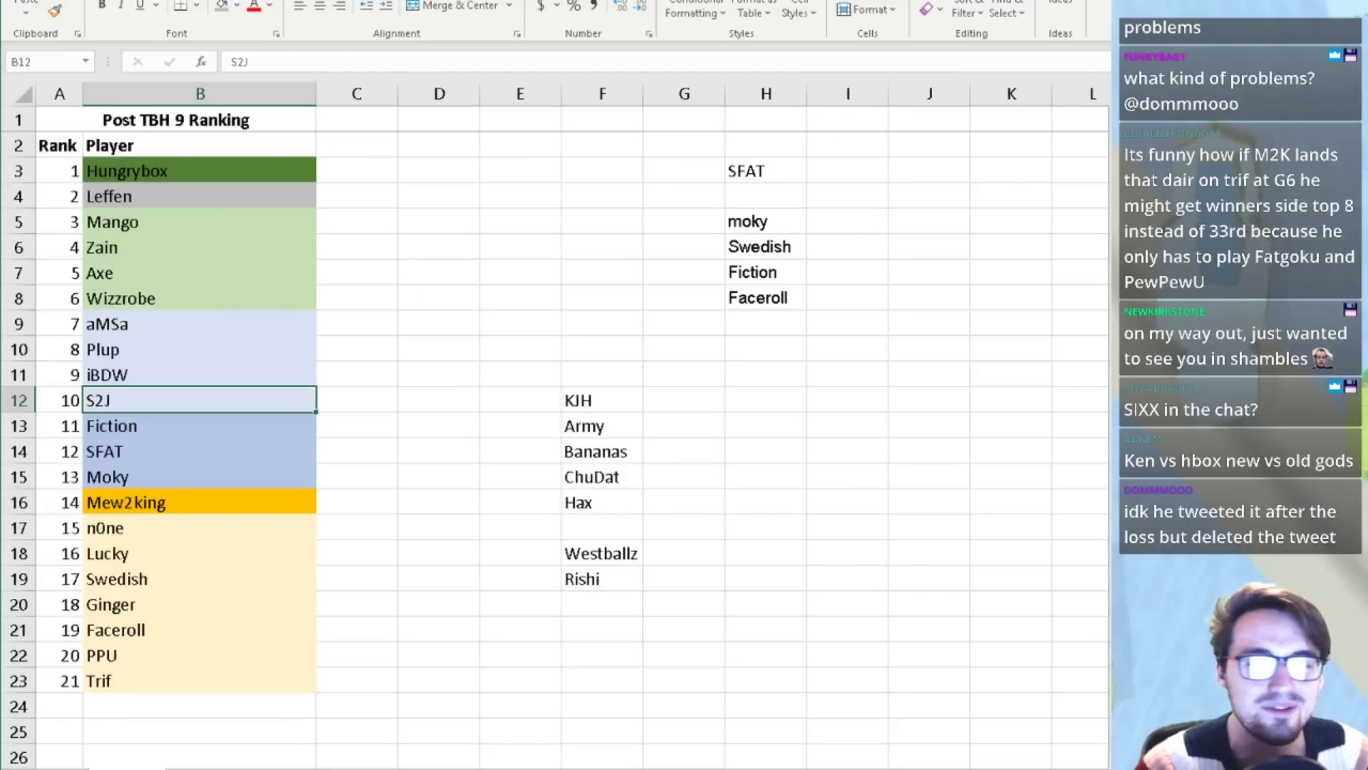
key("alt+Tab")
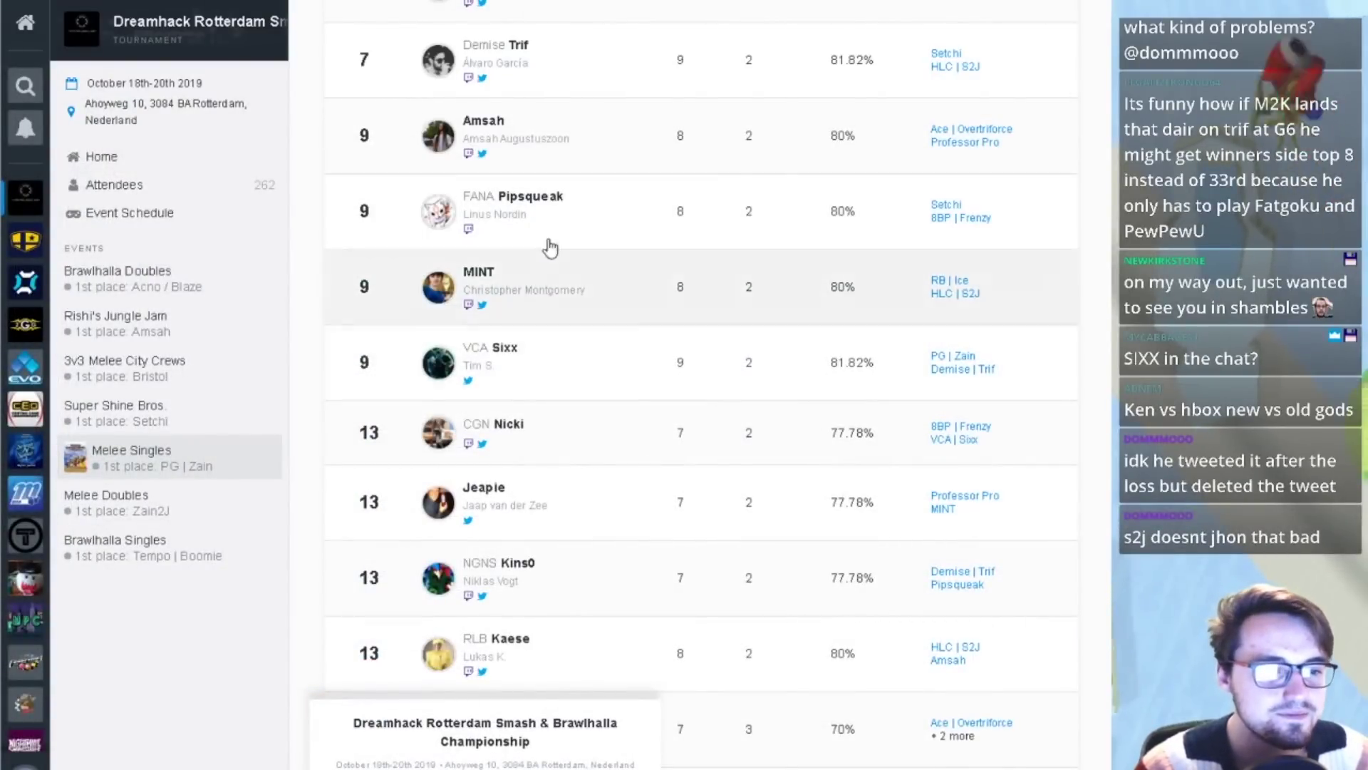
scroll(550, 220, "up", 2)
scroll(553, 224, "down", 2)
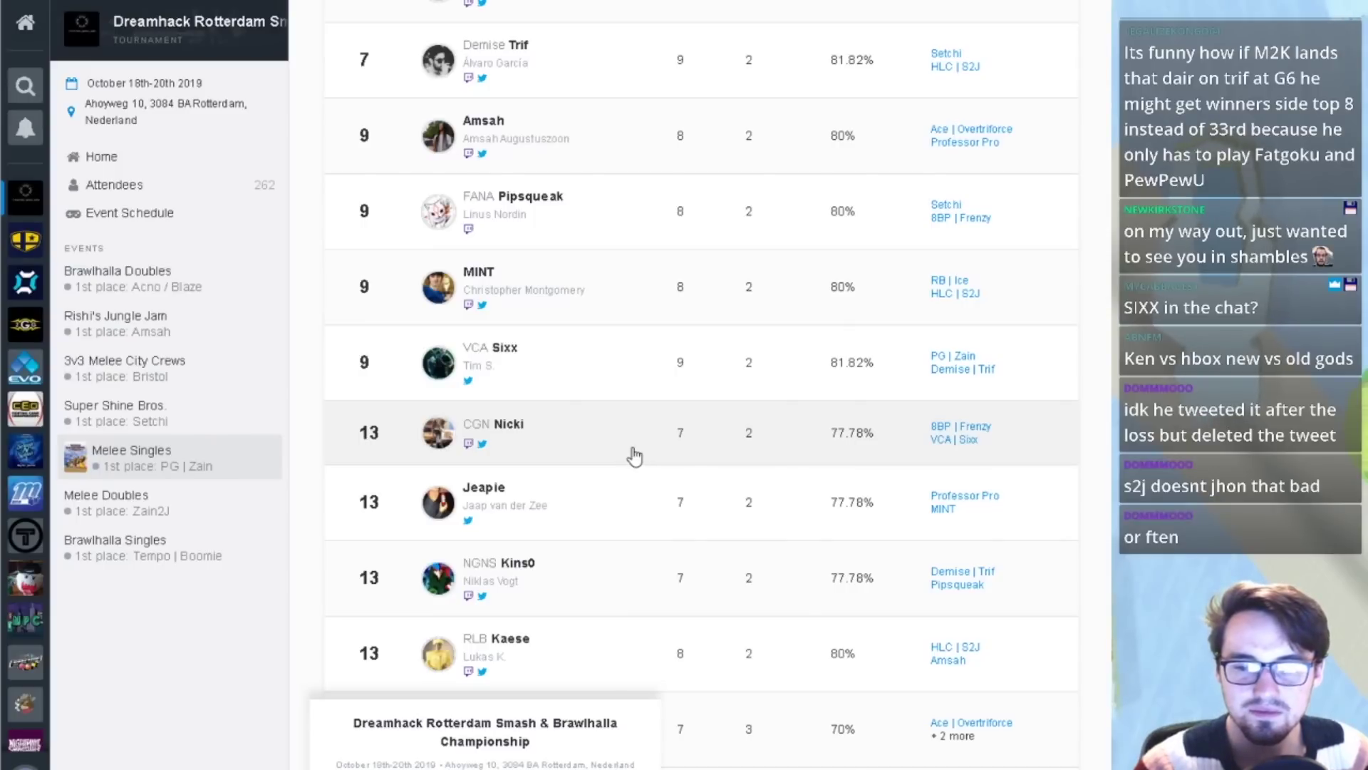
scroll(633, 453, "up", 3)
scroll(633, 453, "up", 7)
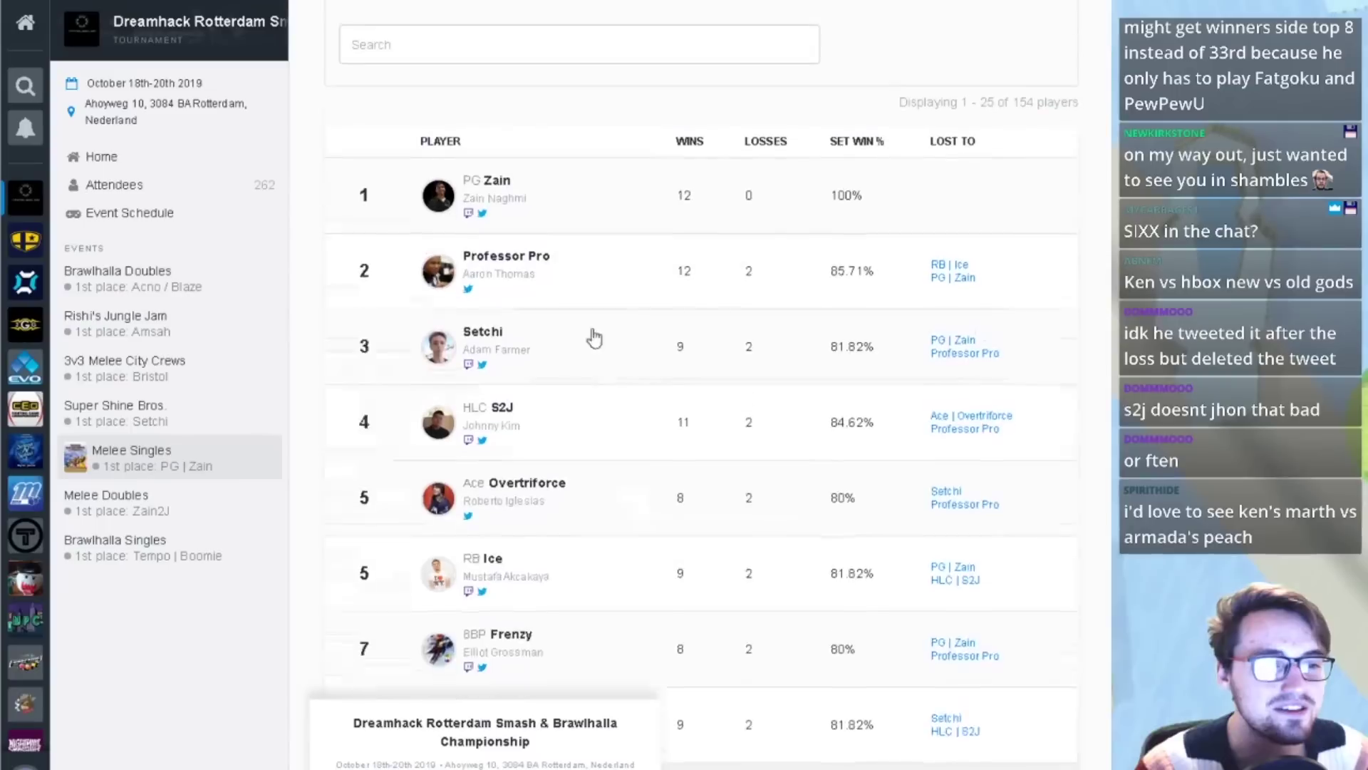
- Examine the Dreamhack Rotterdam Pro Bracket from Winners Round 3 to Winners Final, following the matches of S2J, Overtriforce, Trif and Setchi
key("alt+Left")
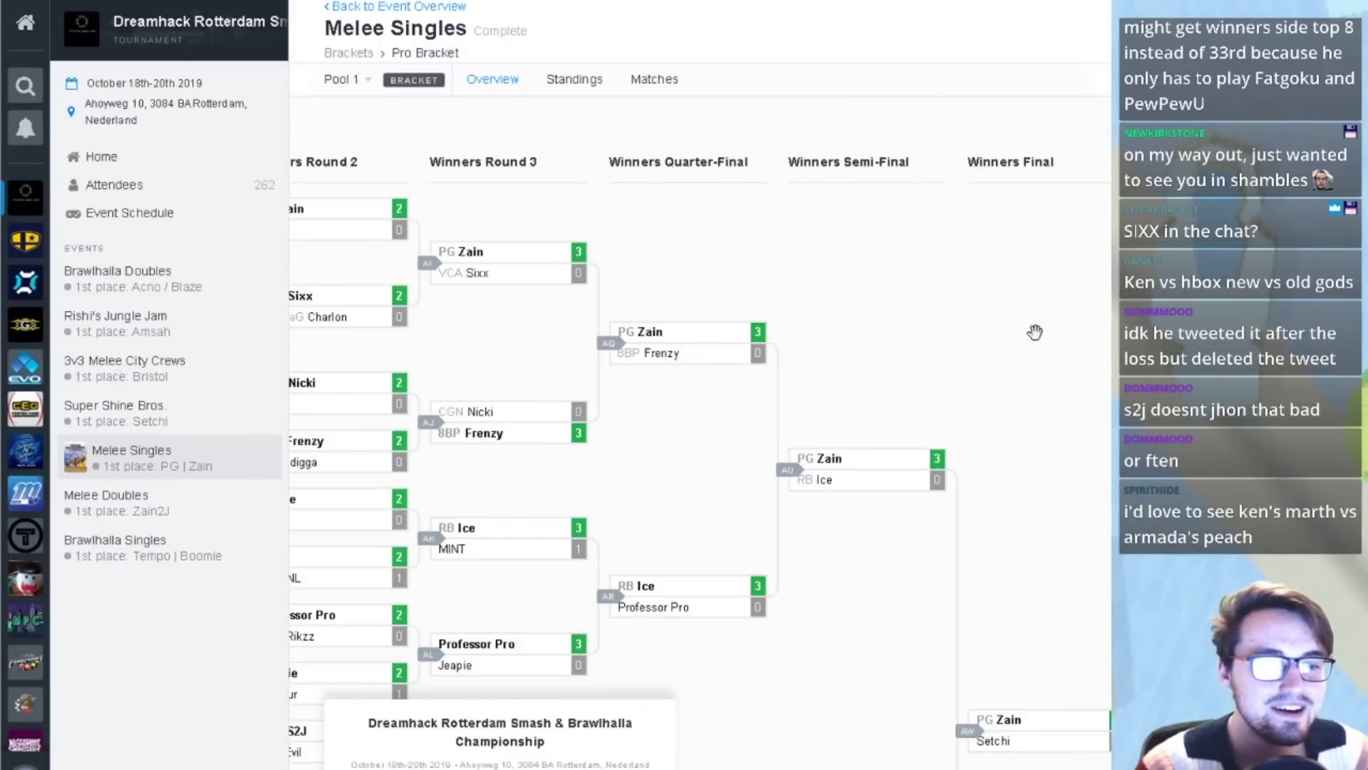
scroll(926, 302, "down", 7)
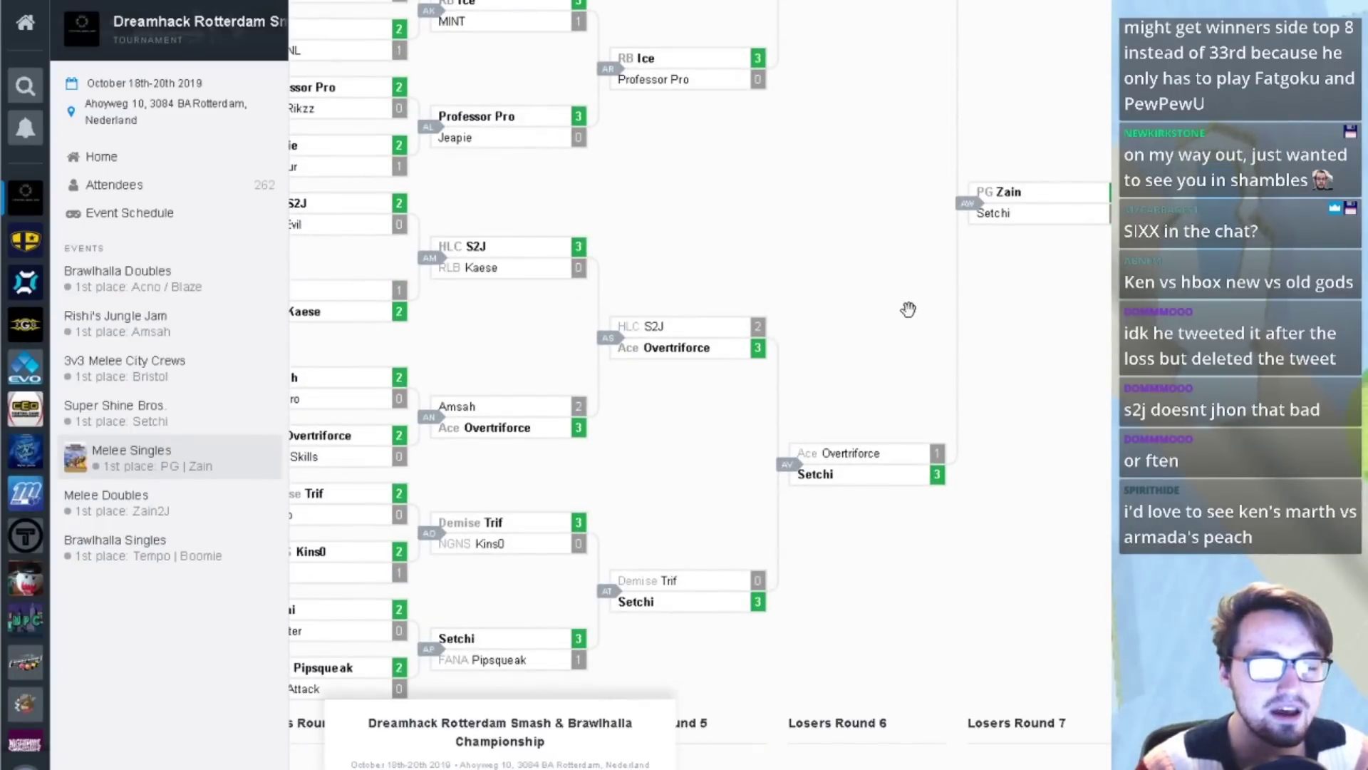
left_click_drag(877, 310, 926, 311)
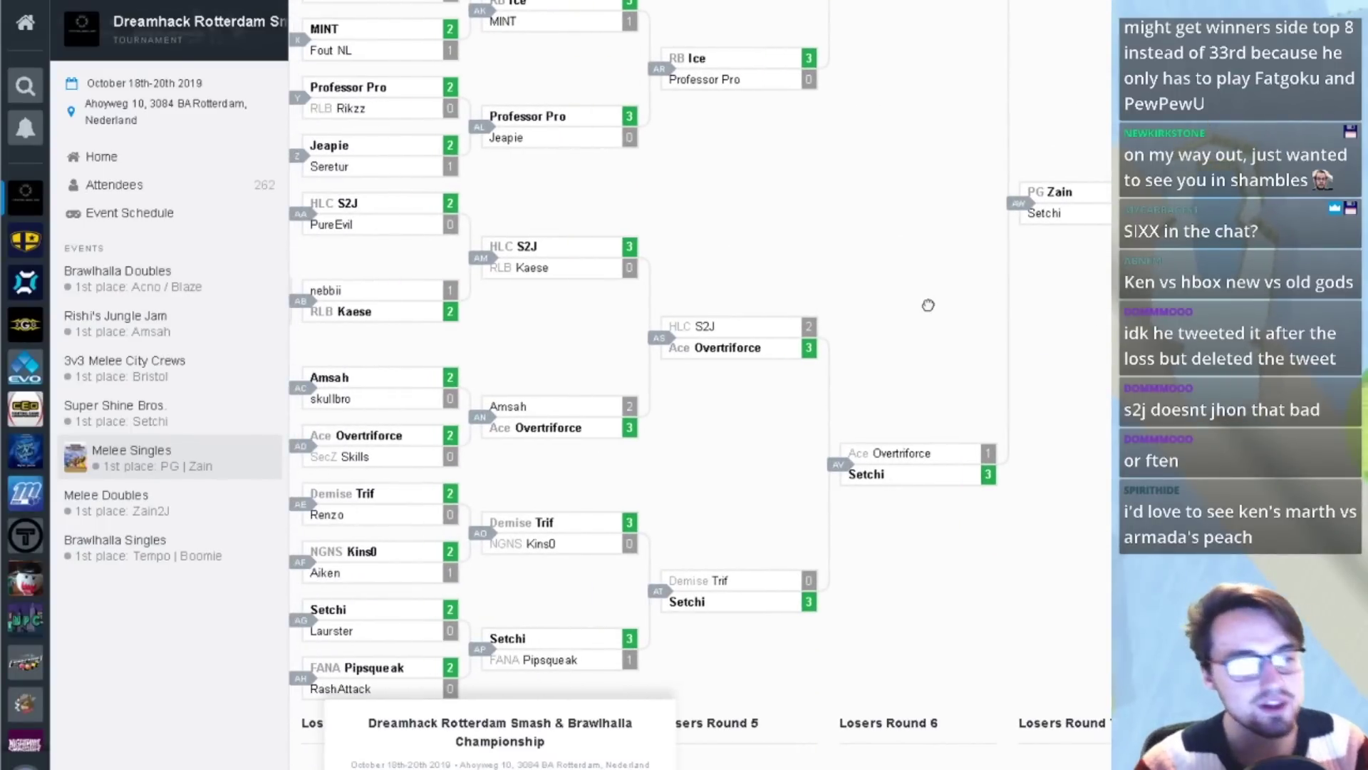
left_click_drag(749, 413, 699, 421)
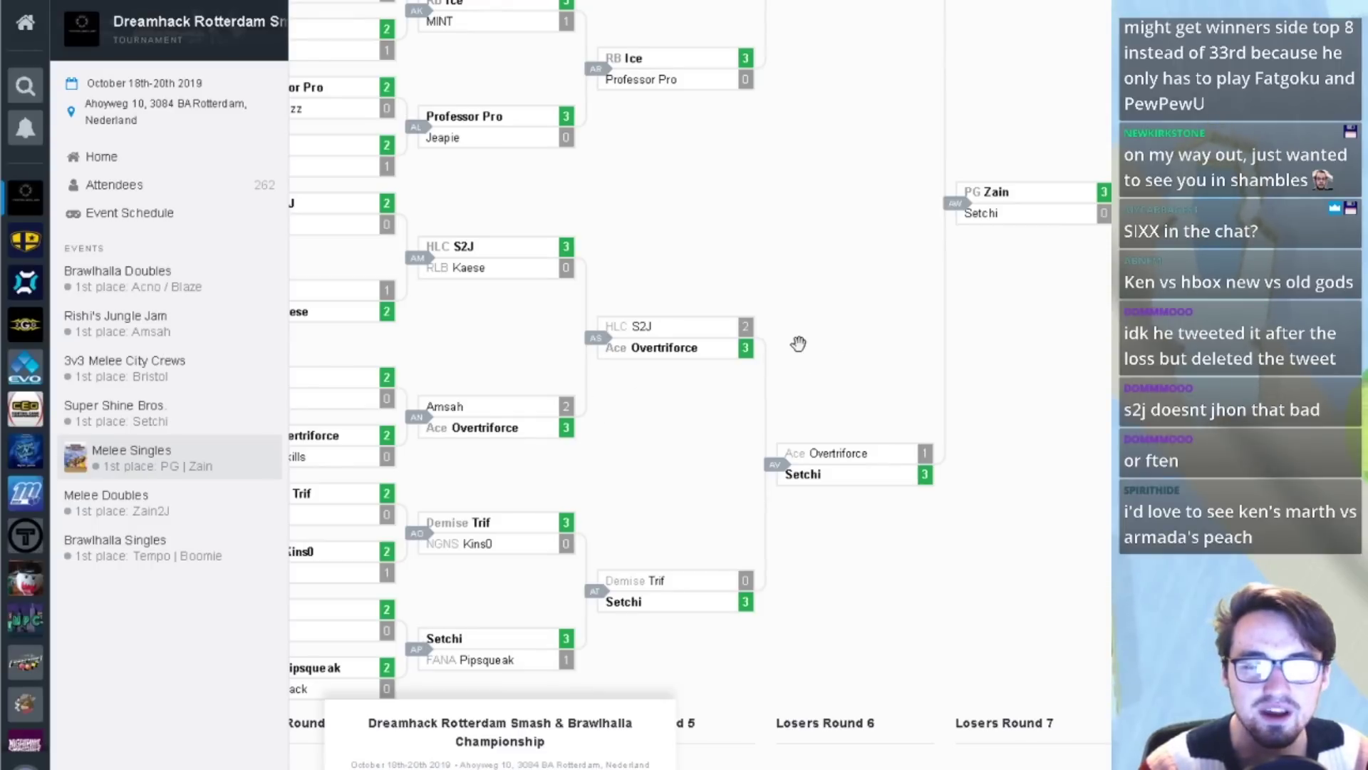
left_click_drag(799, 346, 788, 347)
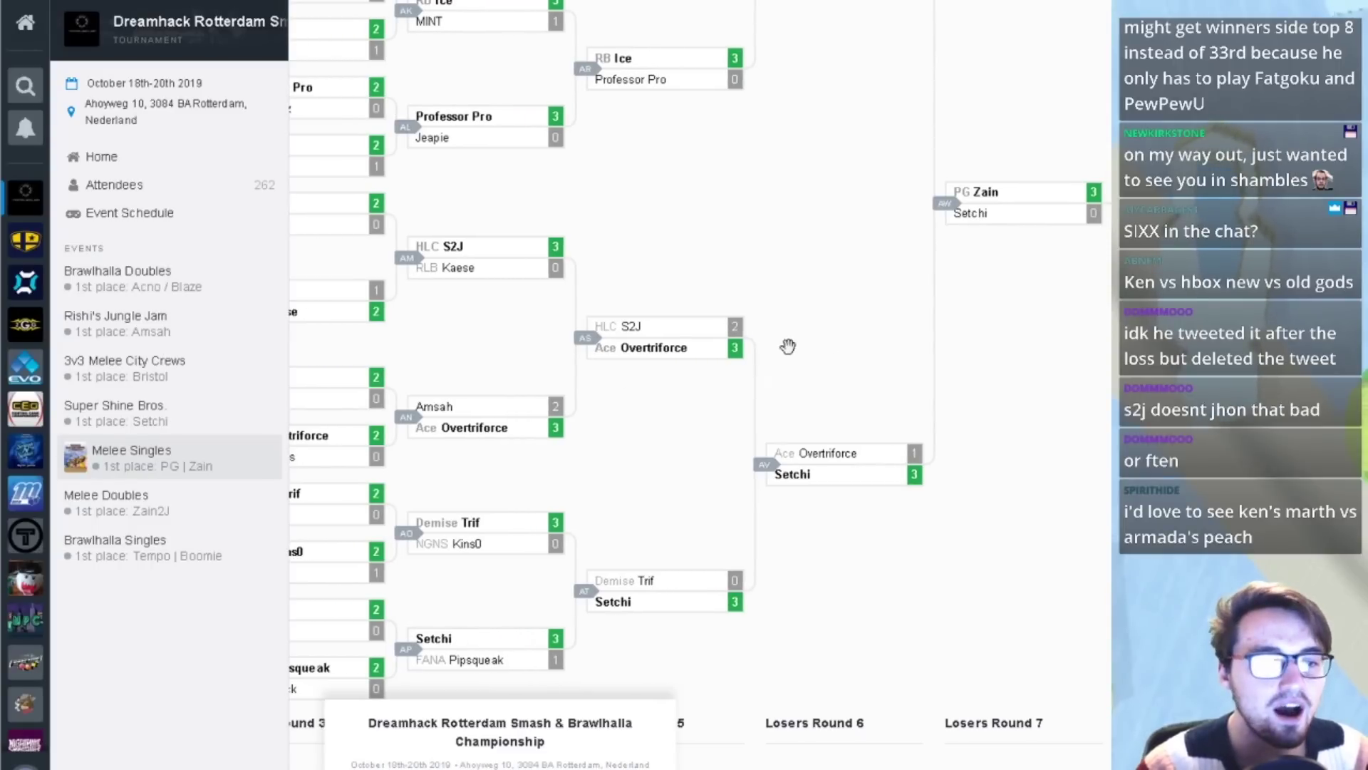
scroll(776, 339, "down", 3)
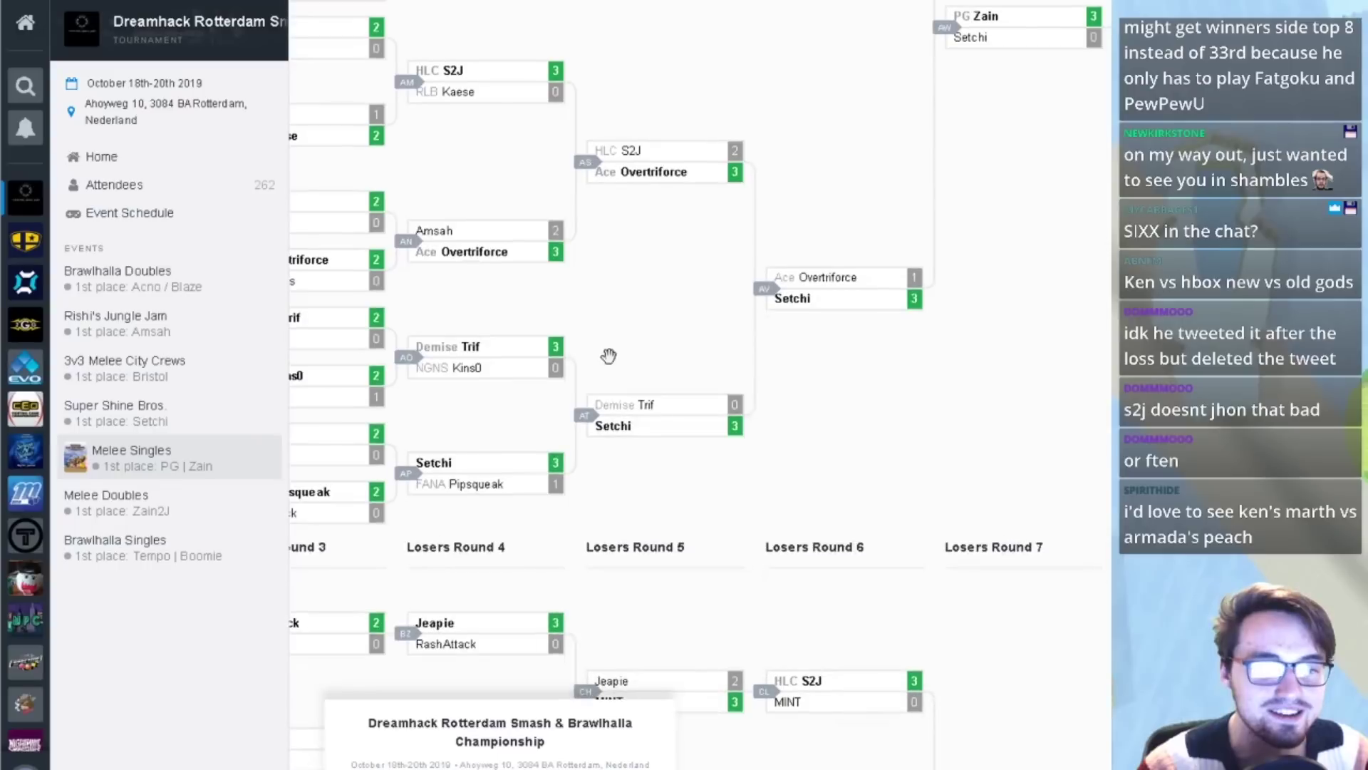
left_click_drag(610, 357, 706, 321)
left_click_drag(739, 423, 678, 421)
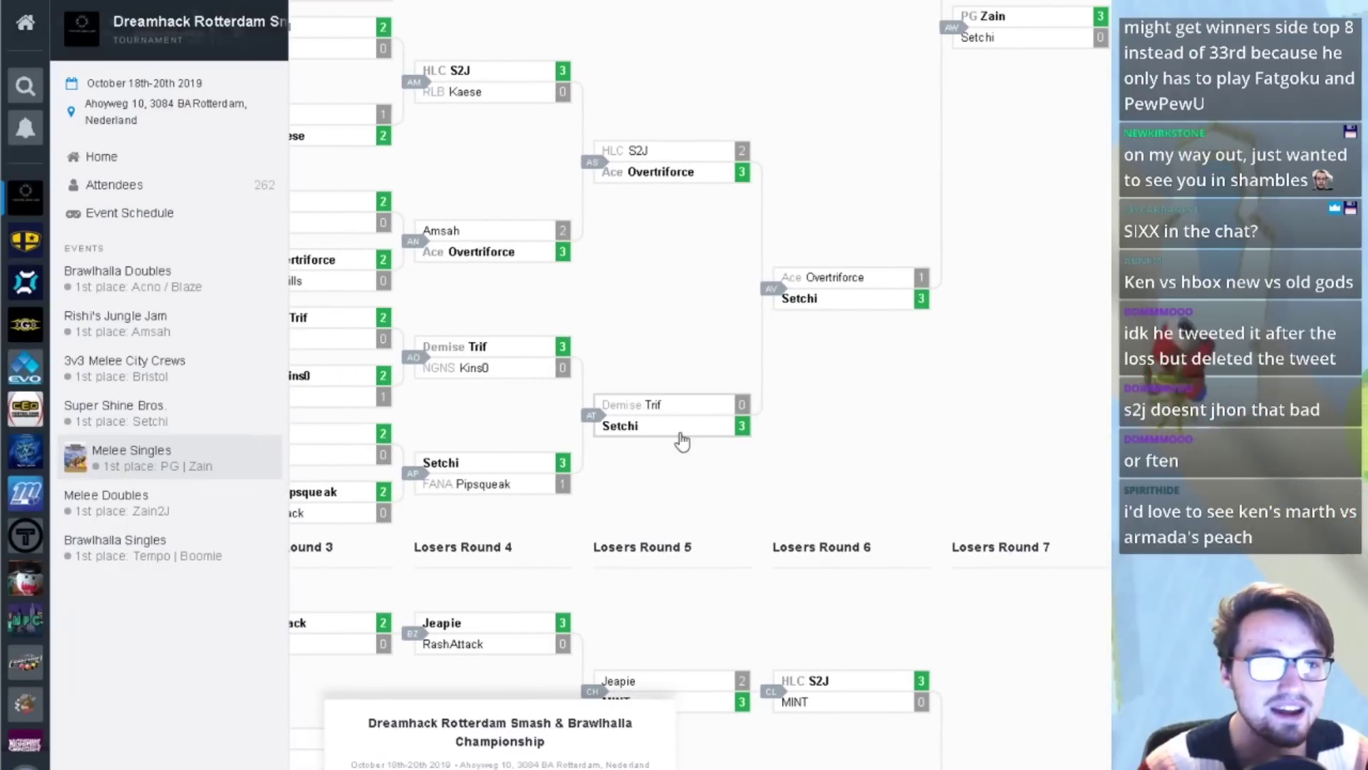
- Open the bookmarked 2018 MPGR page on SmashWiki and find Overtriforce in the rankings by searching for "Over"
left_click(132, 457)
left_click(25, 283)
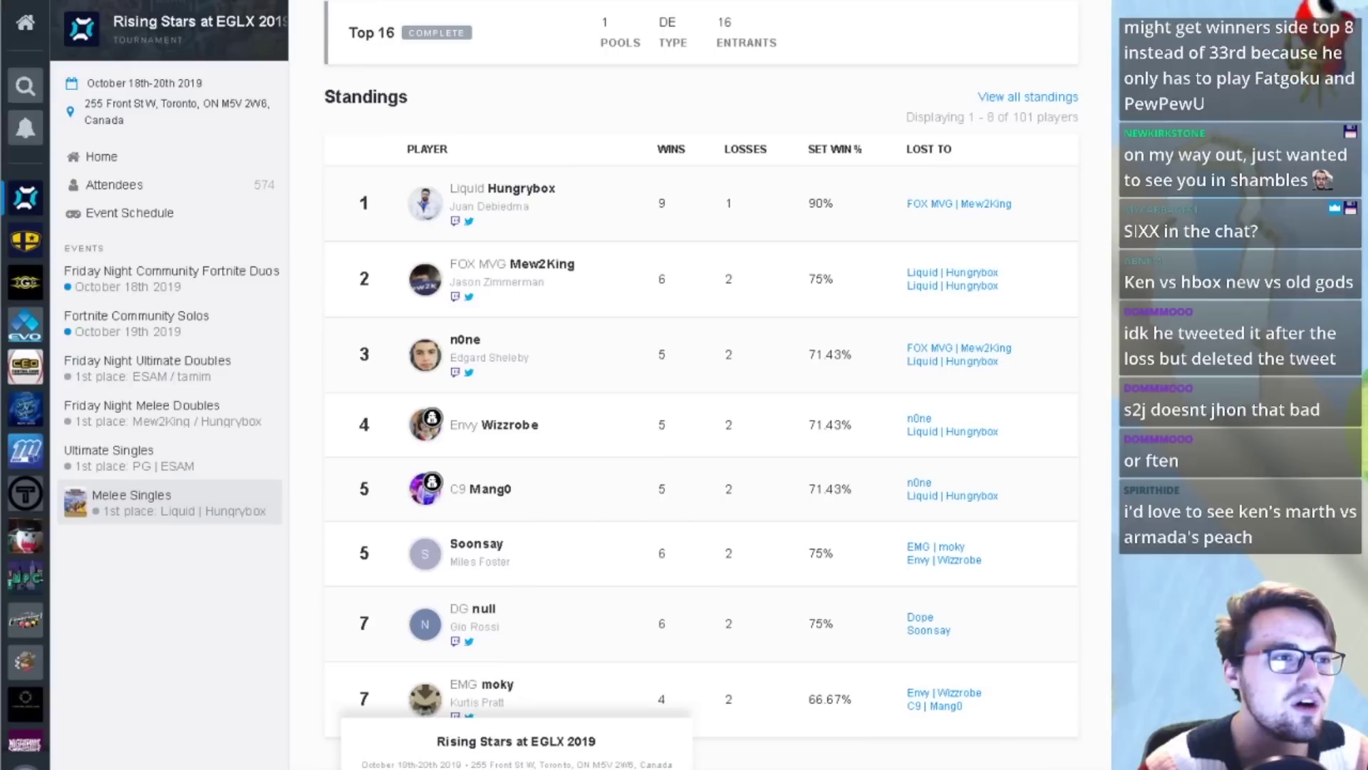
left_click(207, 2)
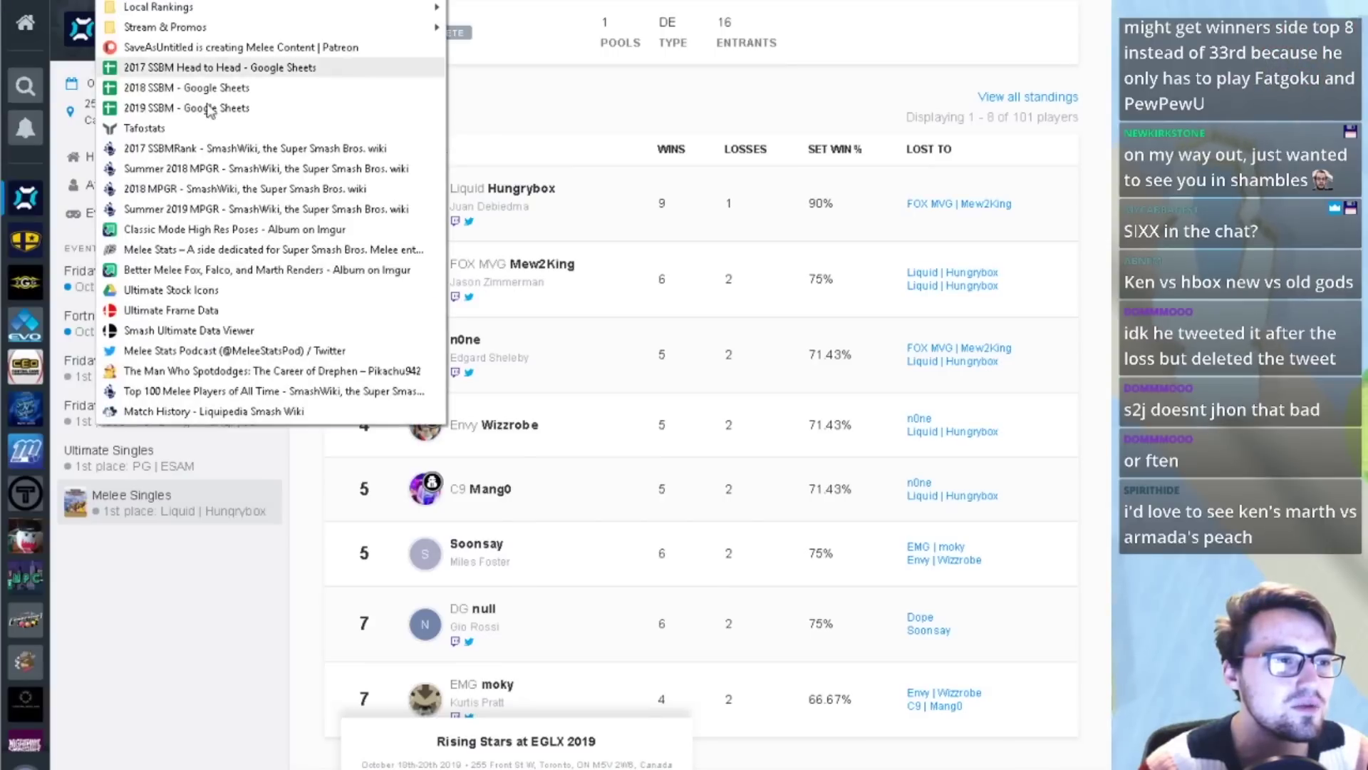
left_click(193, 189)
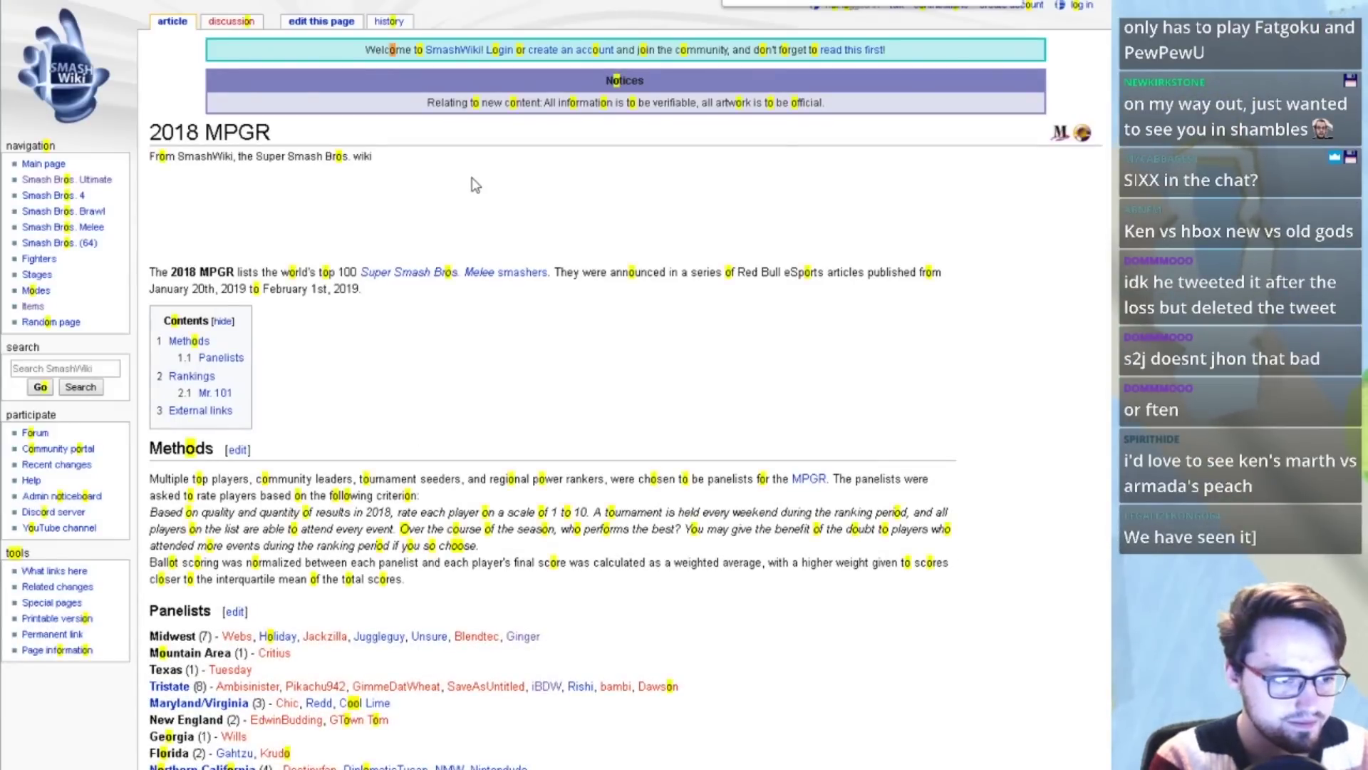
key("ctrl+f")
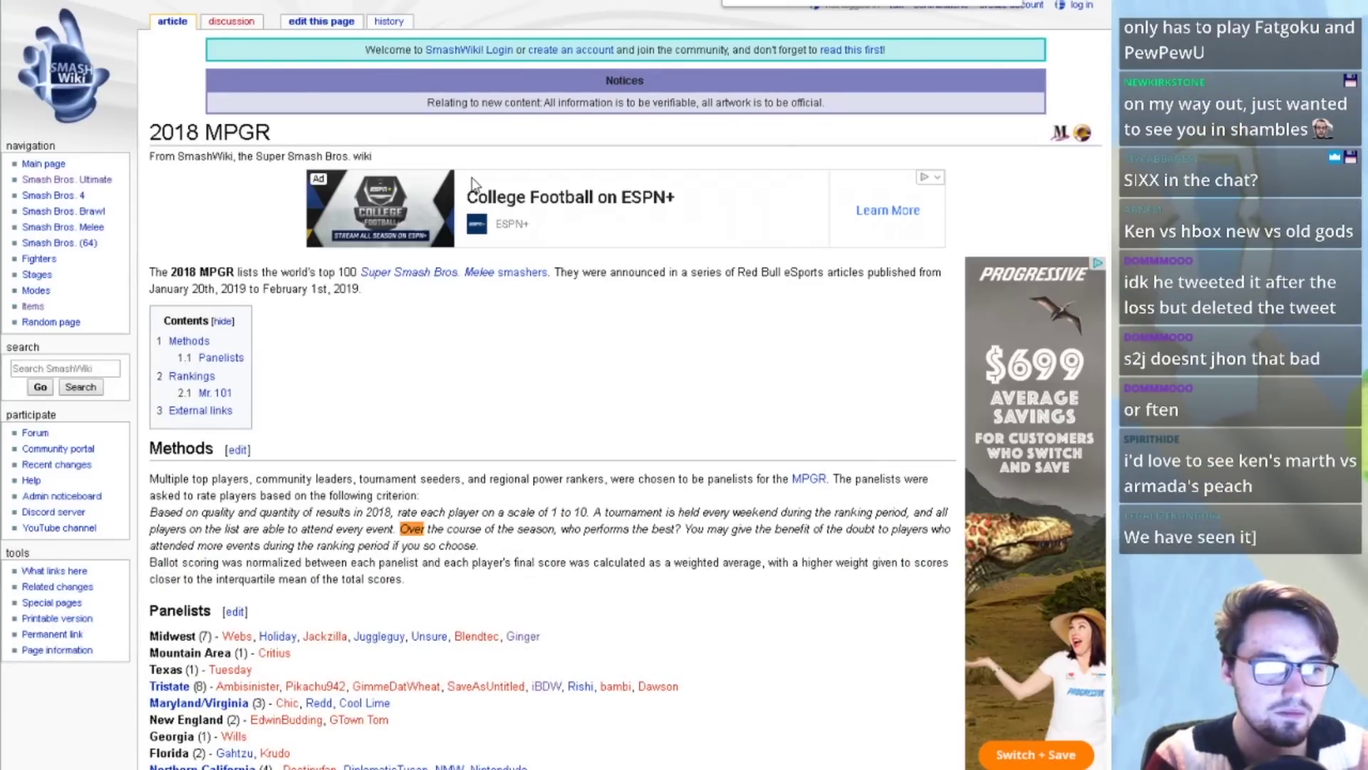
key("Return")
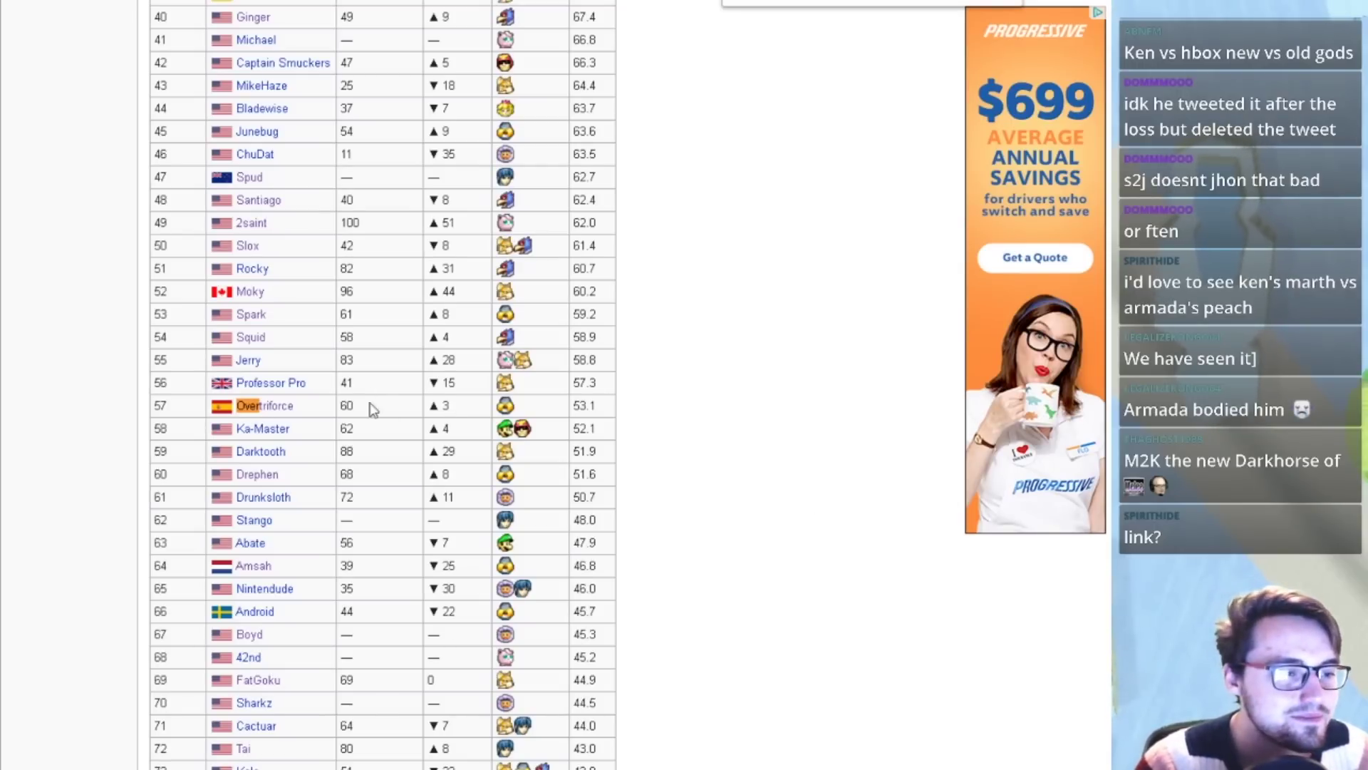
scroll(321, 372, "up", 3)
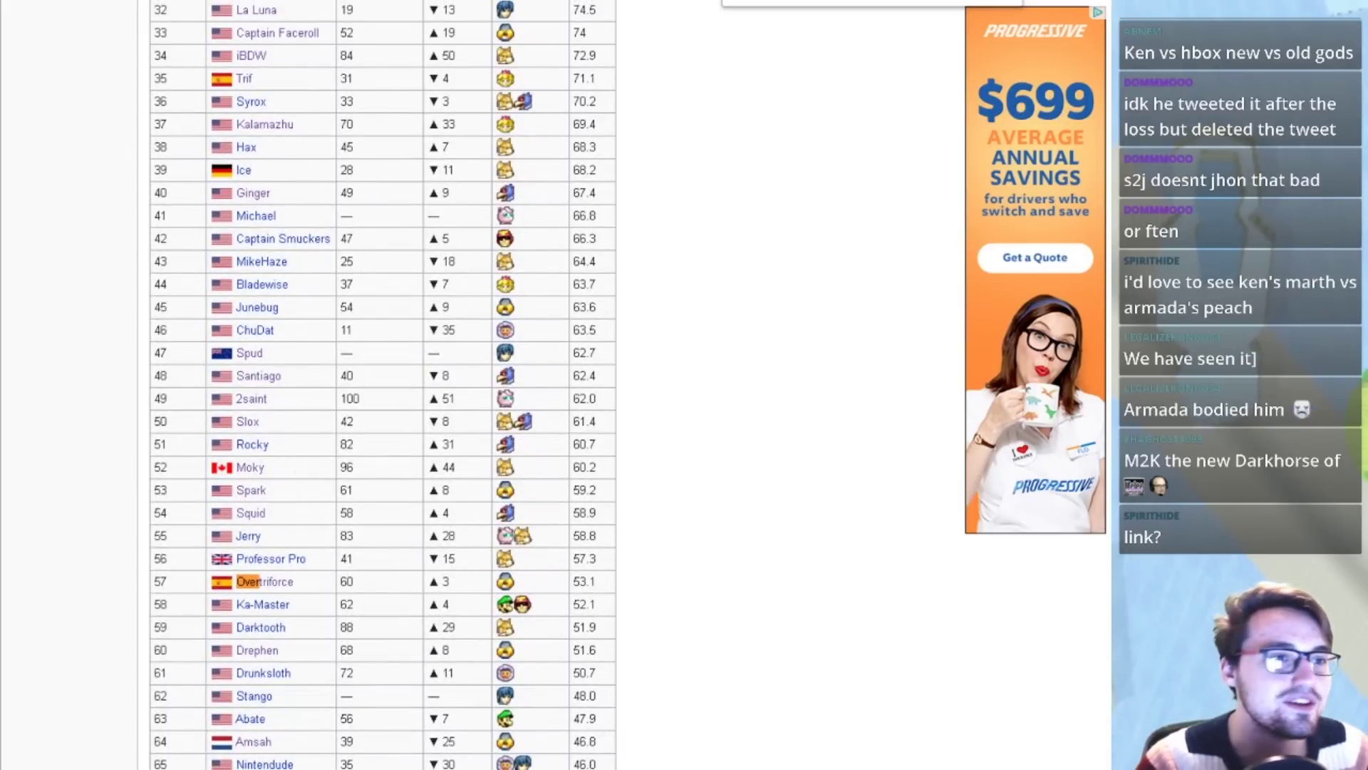
- Return to the Dreamhack Rotterdam standings and review Ice's Melee Singles match results, closing the player's details when done
key("alt+Tab")
key("ctrl+Tab")
scroll(580, 409, "down", 3)
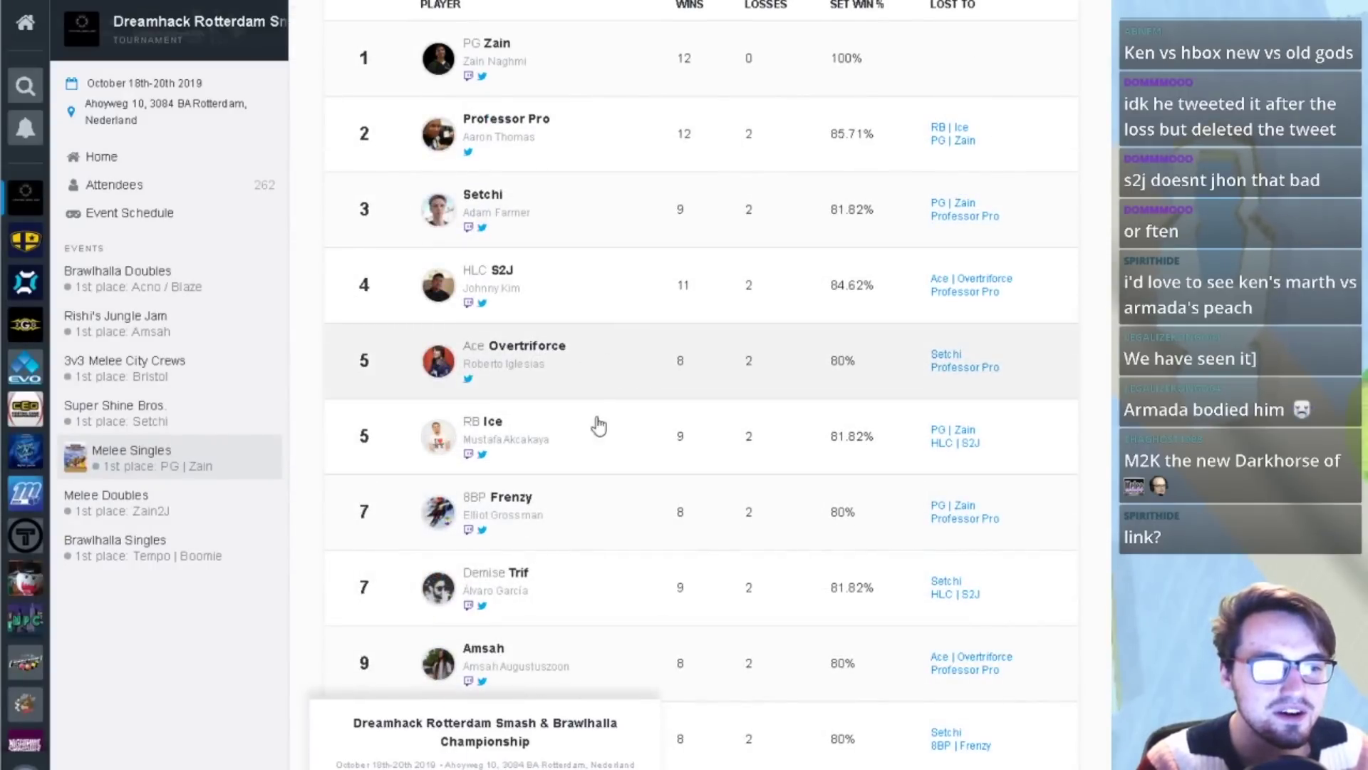
left_click(592, 432)
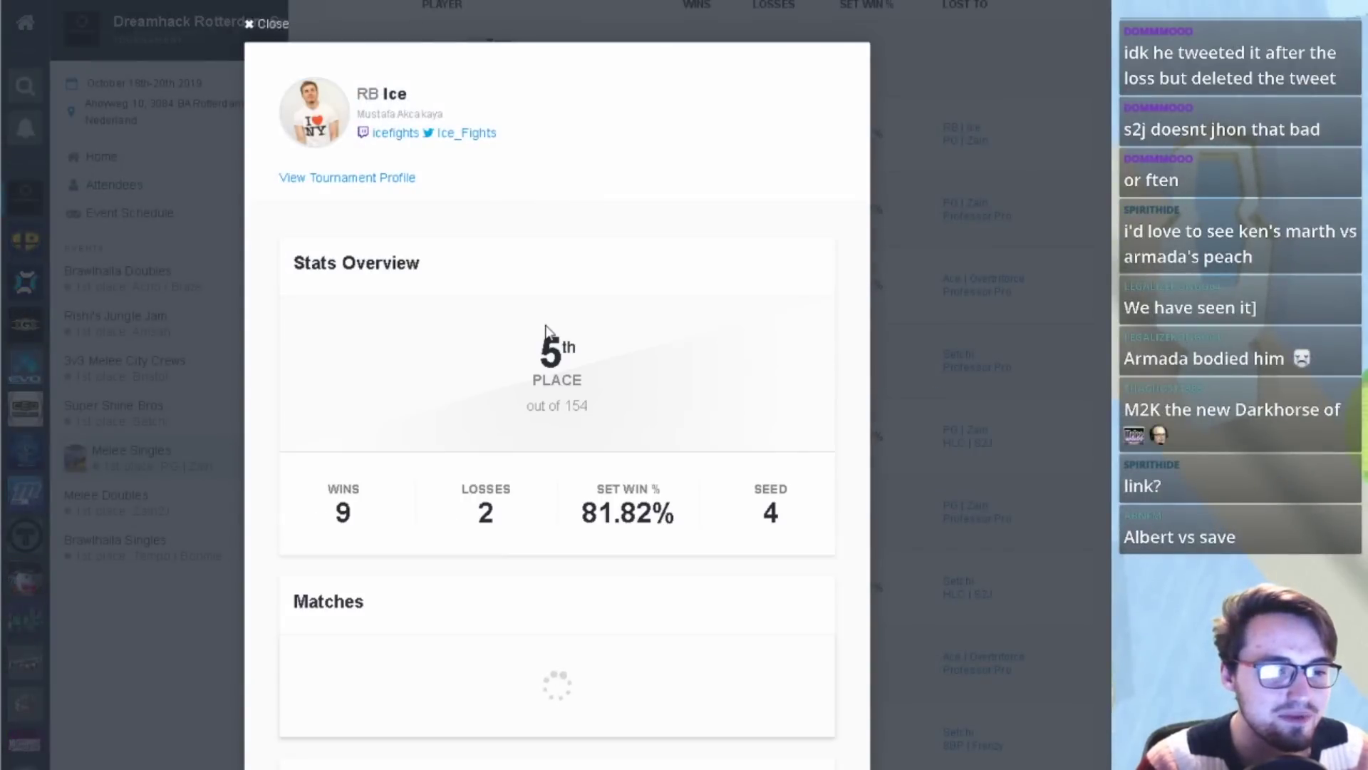
scroll(536, 342, "down", 10)
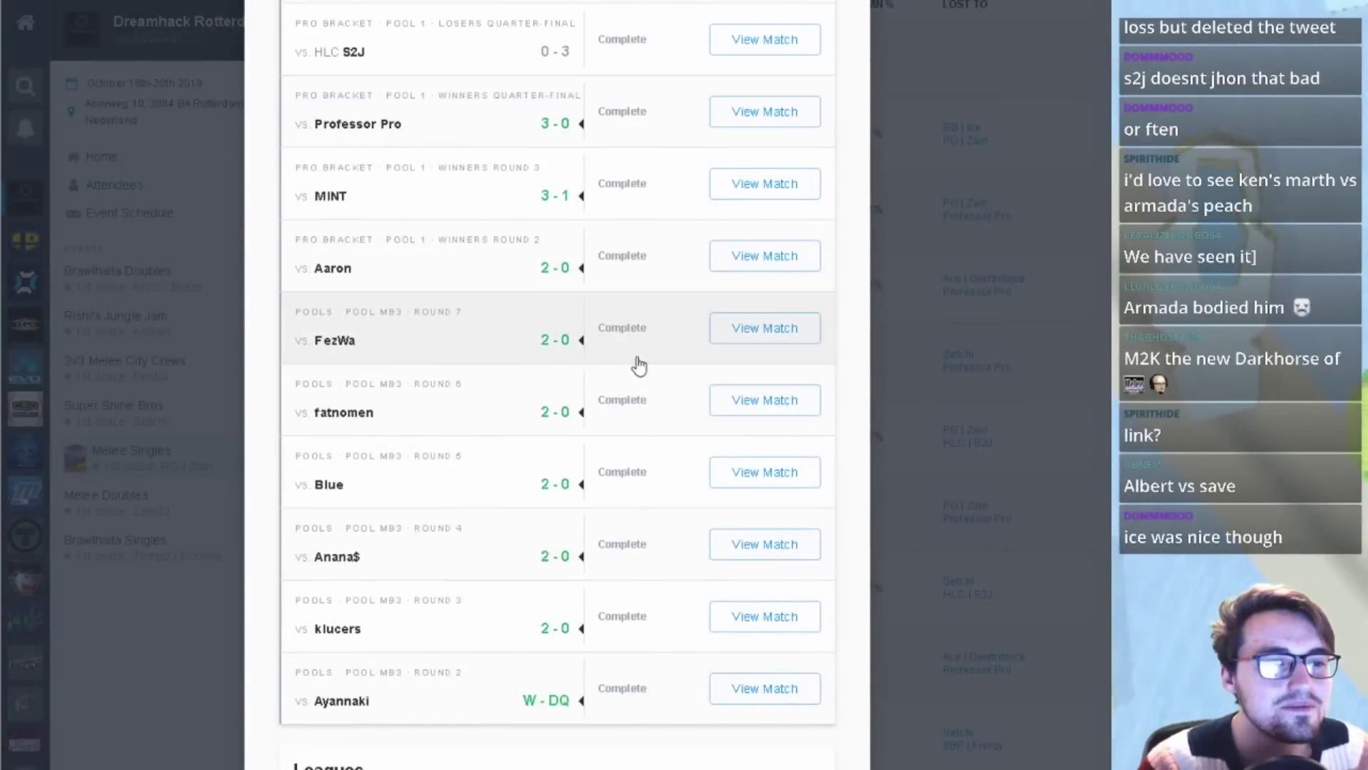
scroll(637, 366, "up", 1)
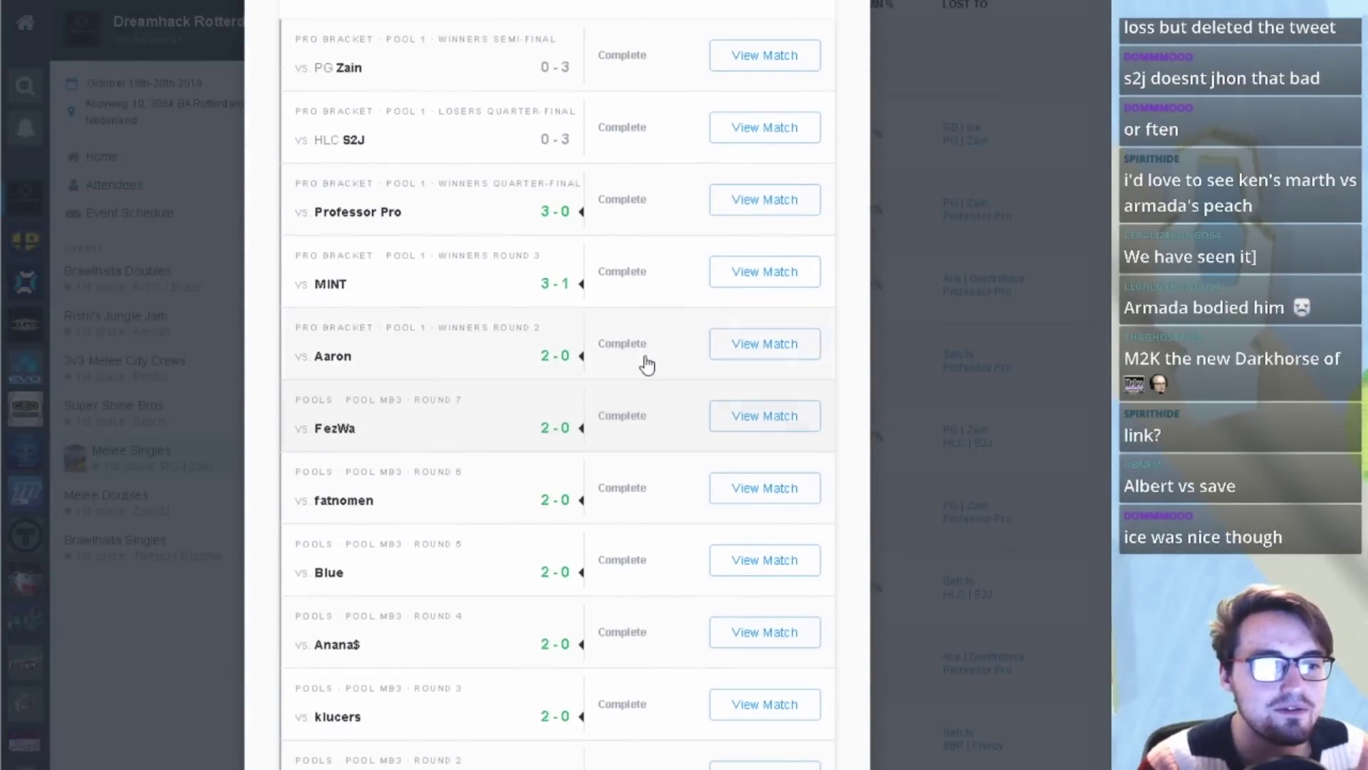
scroll(645, 365, "down", 2)
scroll(646, 365, "up", 3)
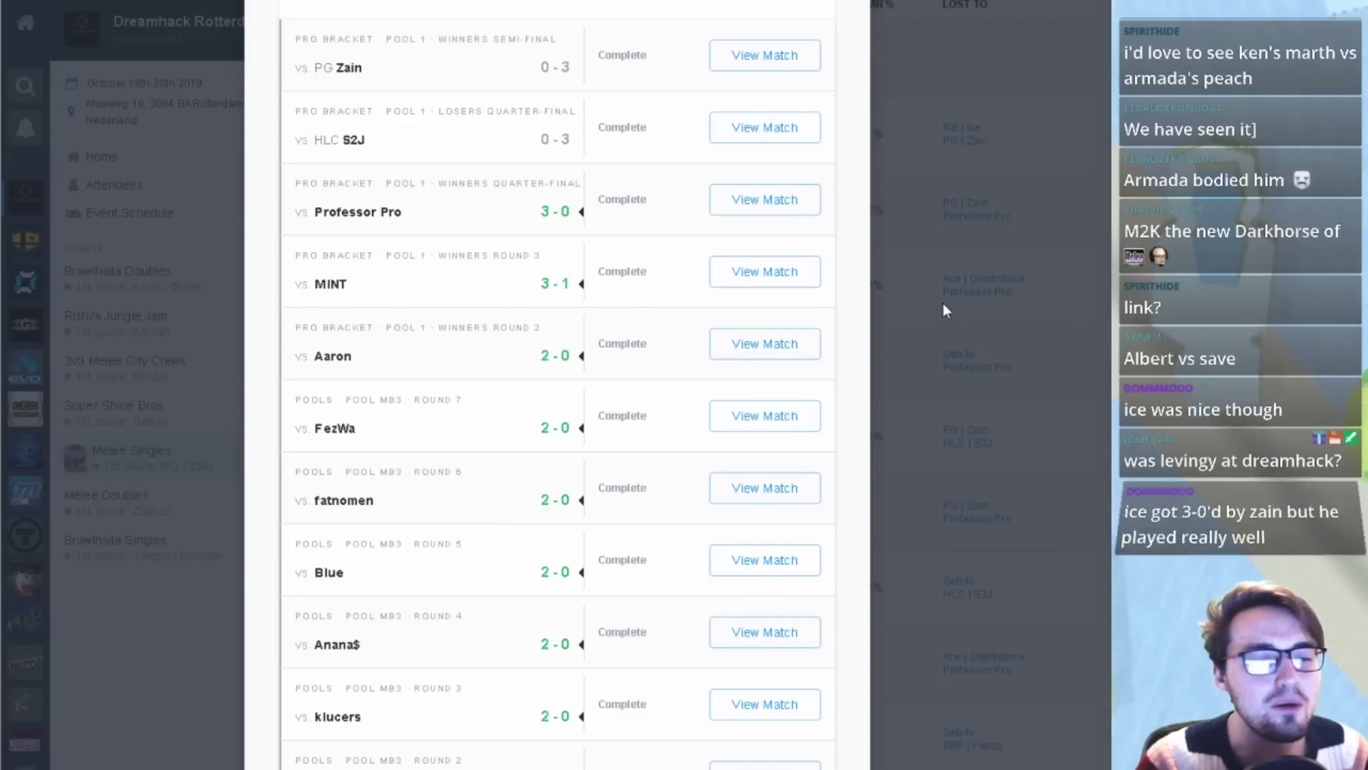
left_click(943, 303)
- Look through the Melee Singles standings from first to 17th place and go back to the Pro Bracket
scroll(944, 308, "down", 15)
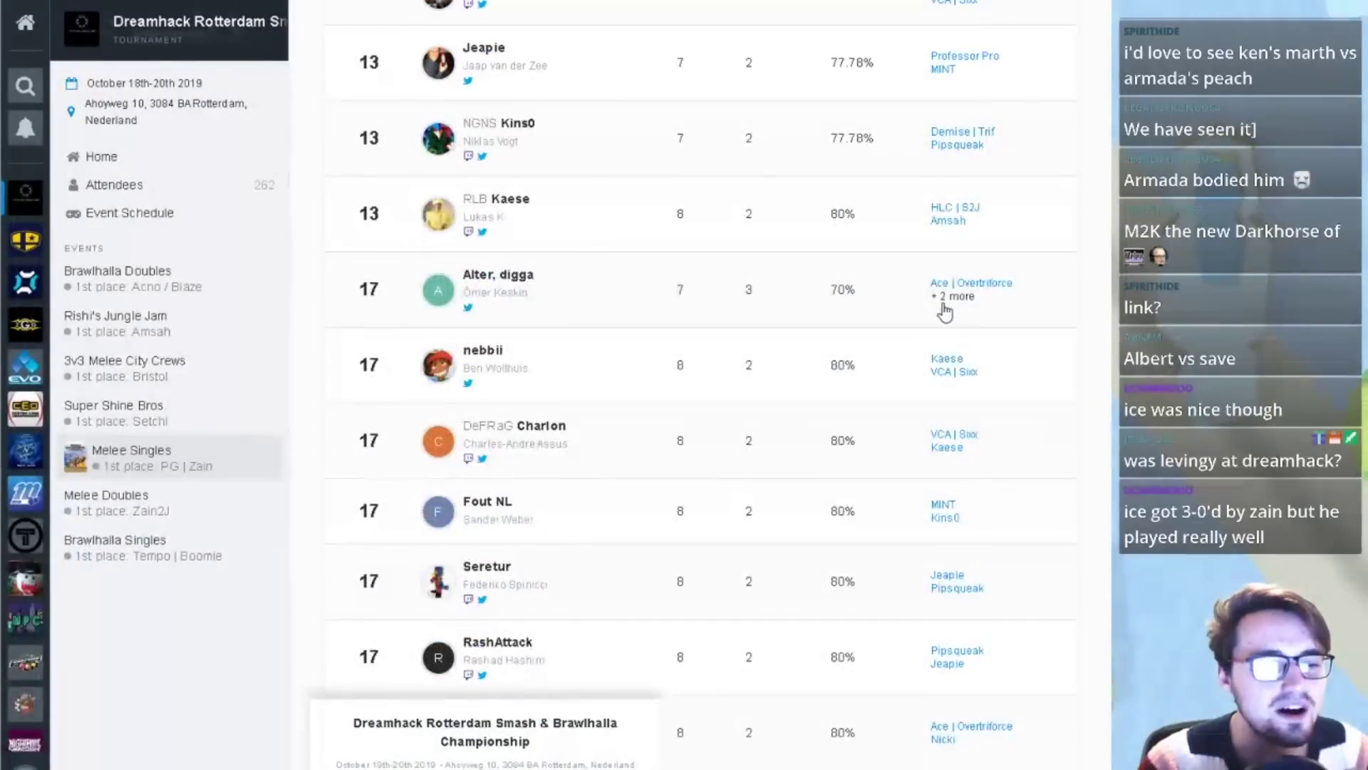
scroll(668, 451, "up", 15)
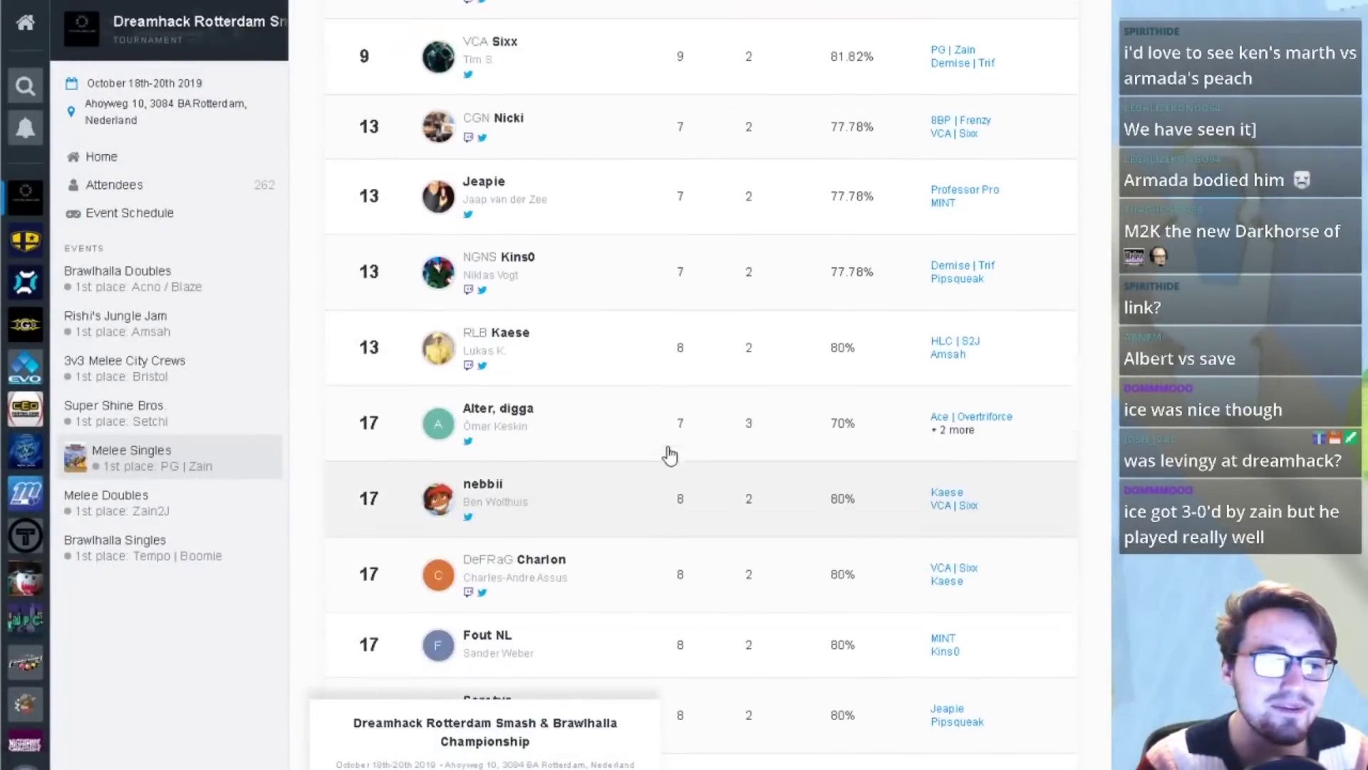
scroll(676, 438, "up", 3)
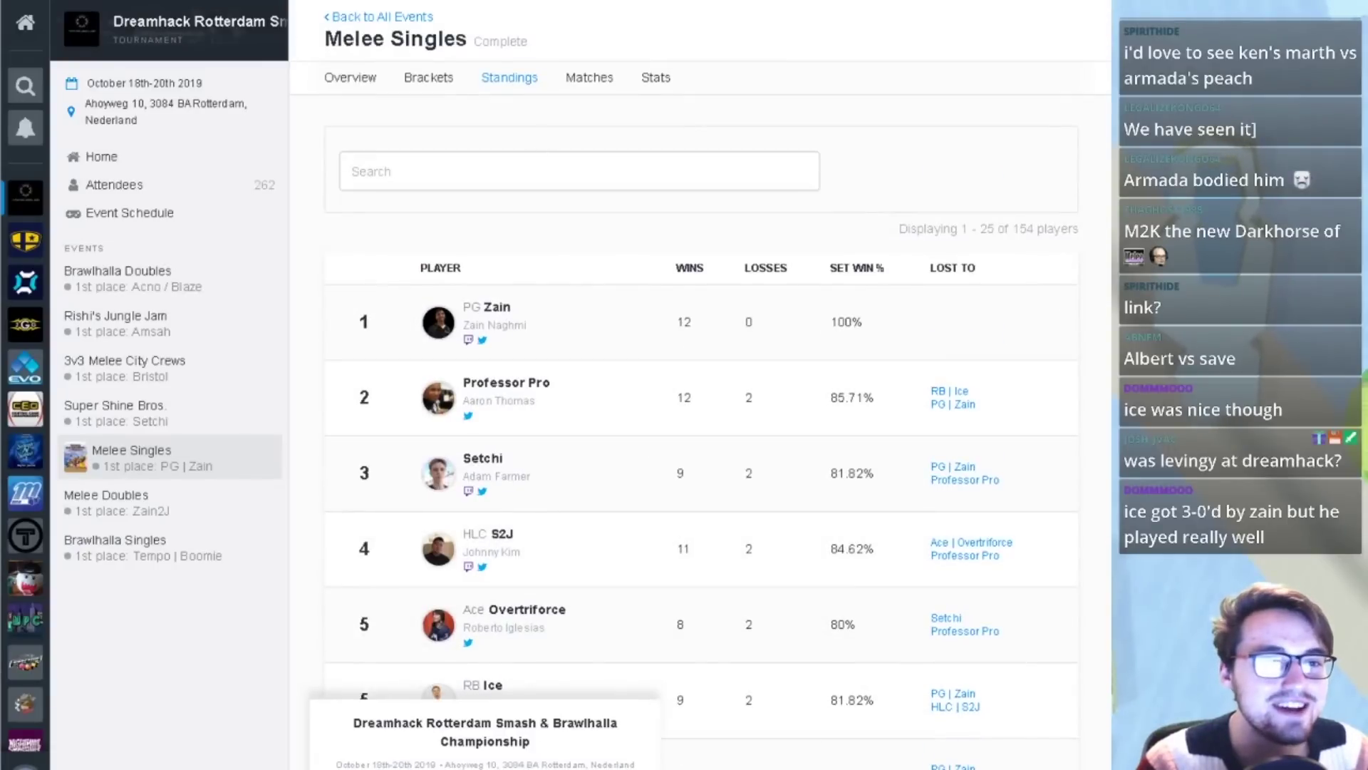
scroll(426, 83, "down", 10)
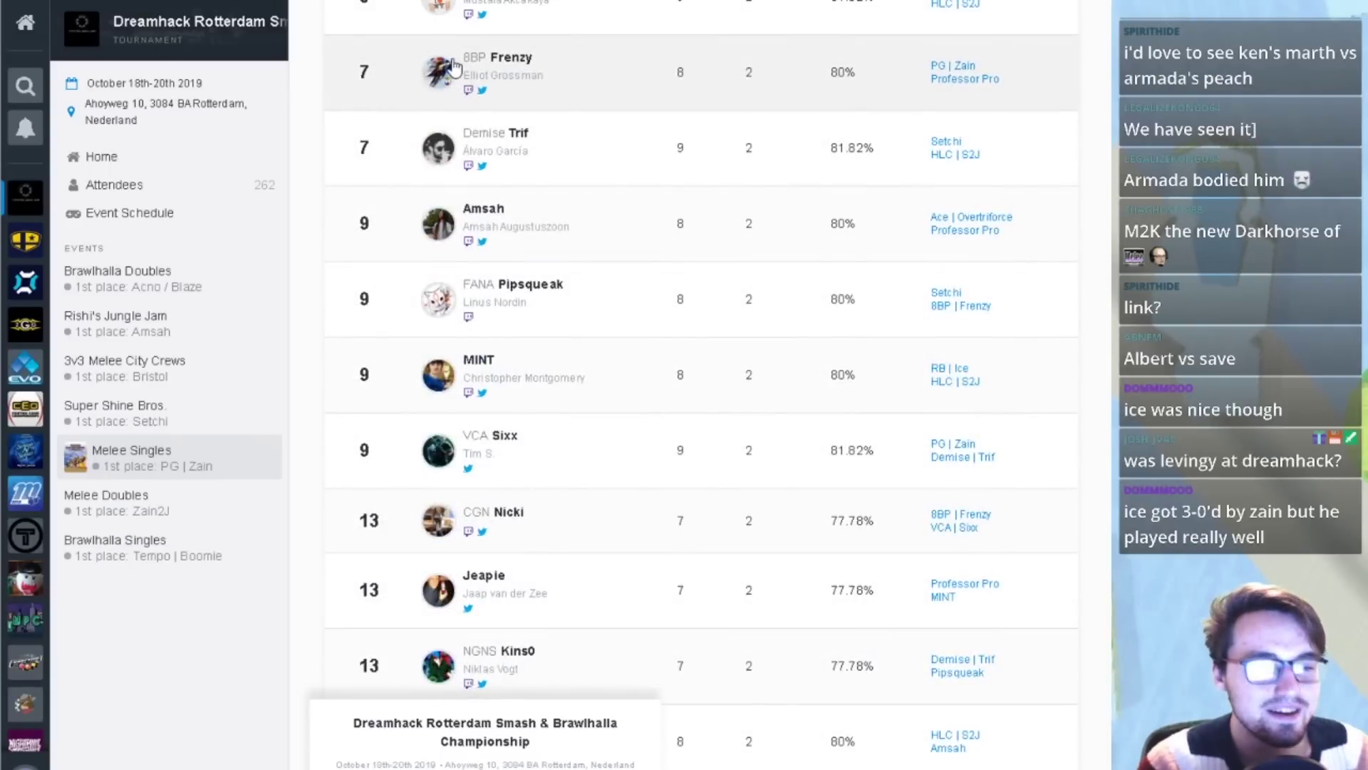
key("alt+Left")
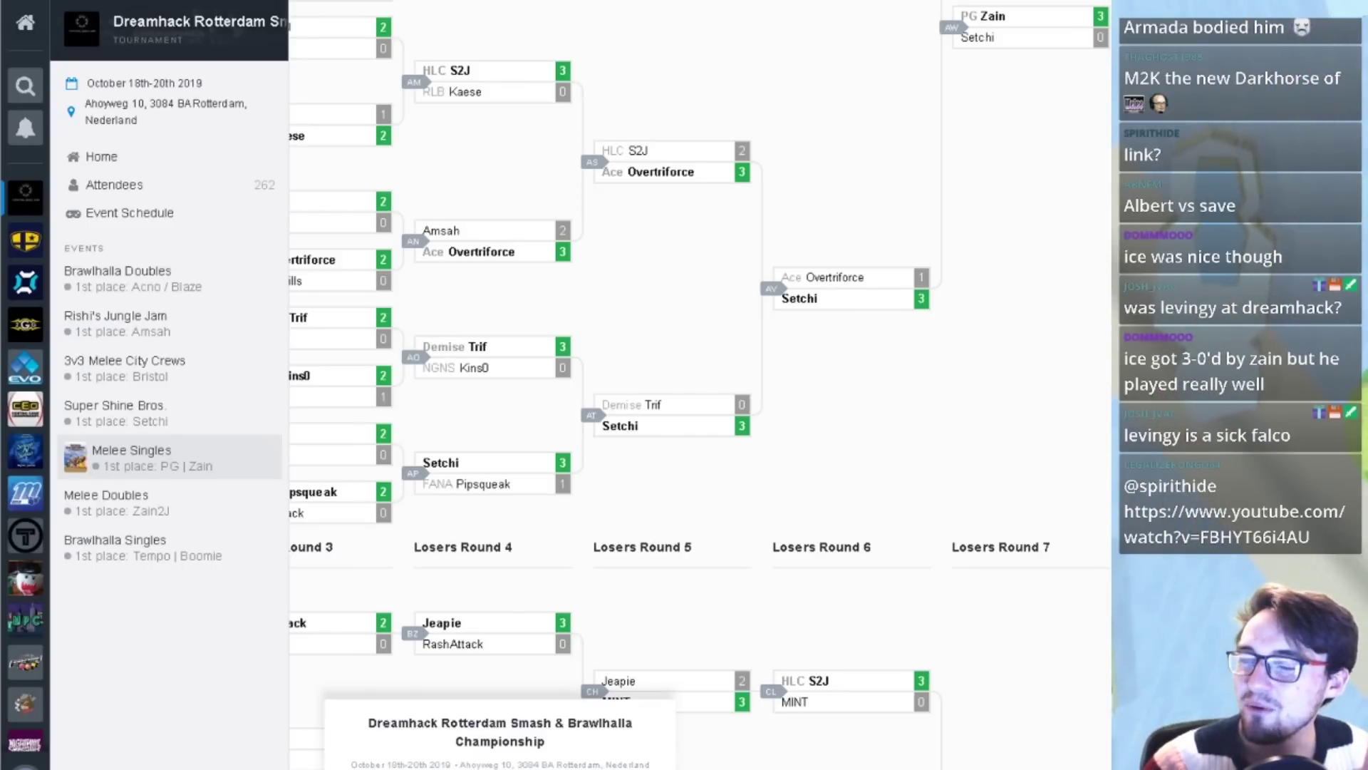
- Switch to the Armada vs. Liquid'Ken video on YouTube and watch it muted in theater mode from about 1:30, ending paused
key("alt+Tab")
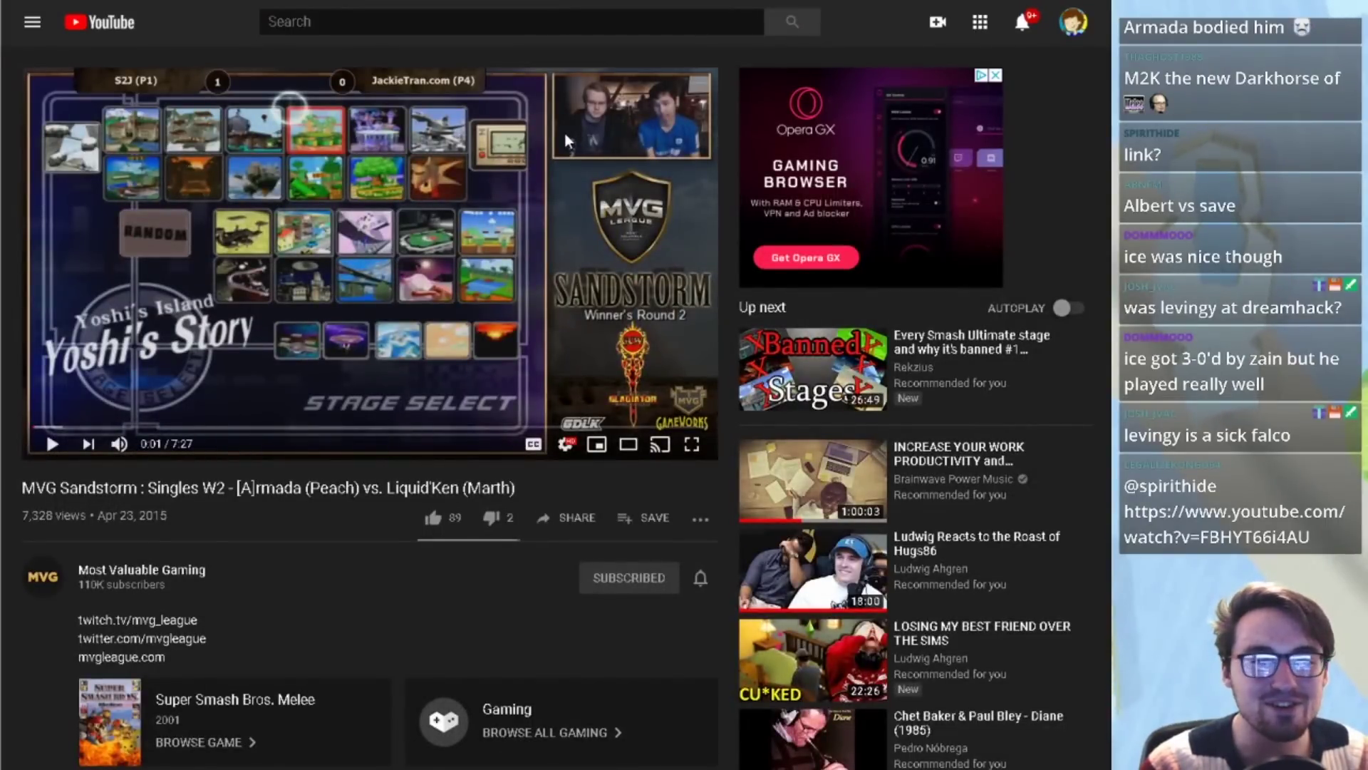
left_click(629, 446)
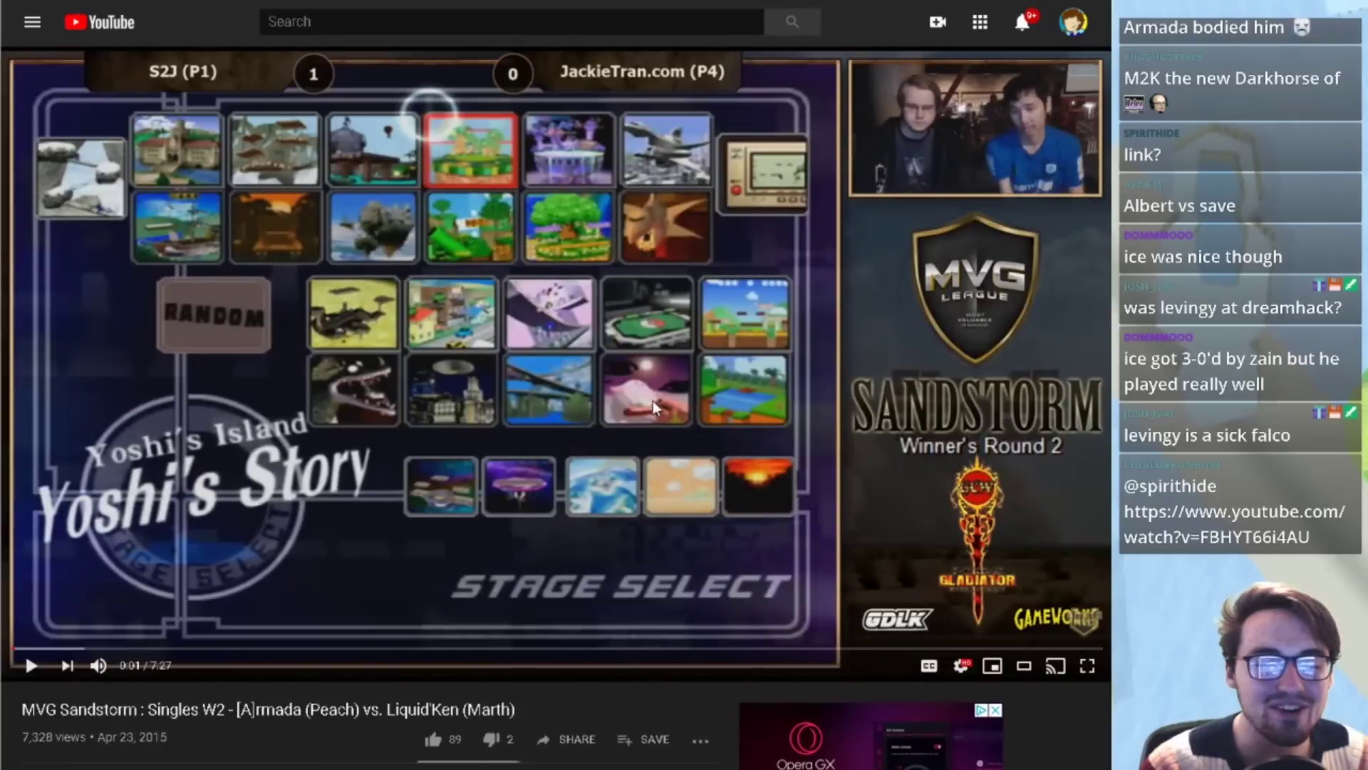
left_click(98, 665)
left_click(234, 650)
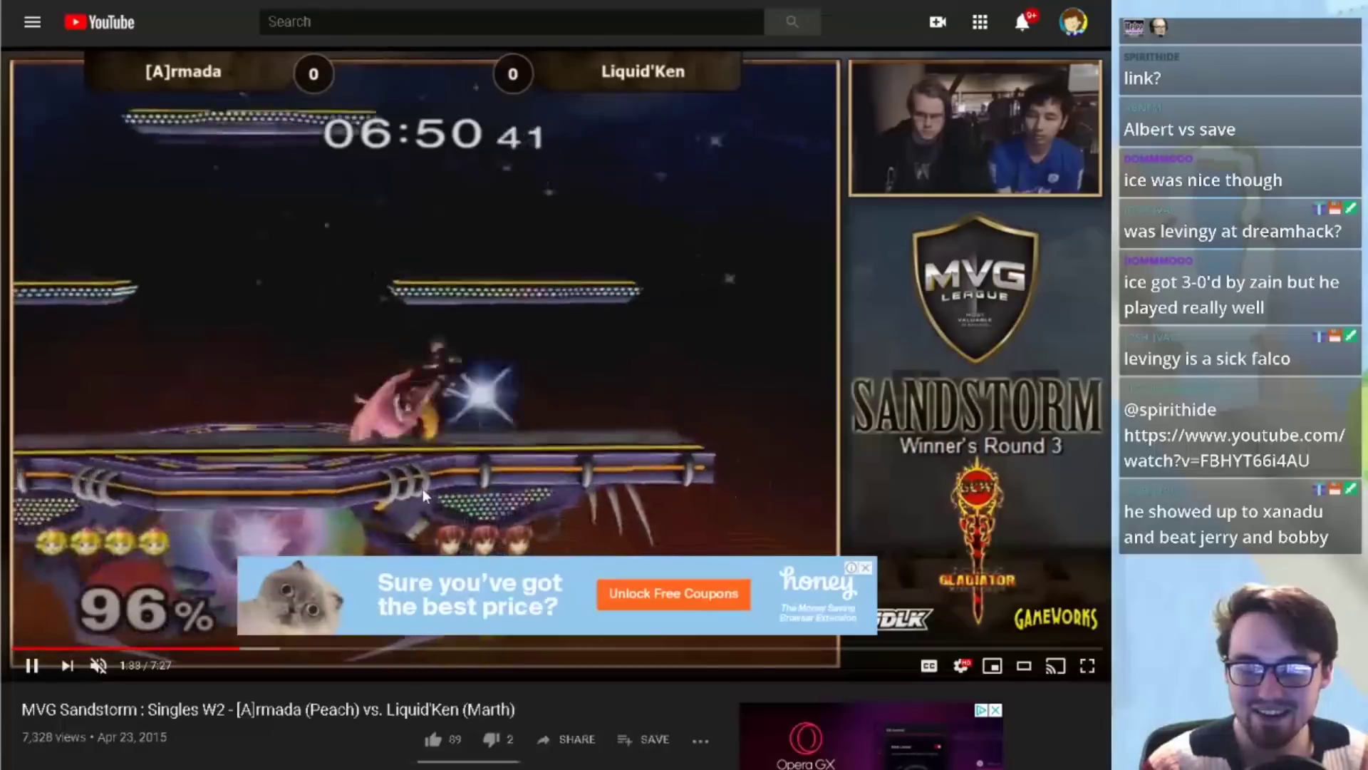
left_click(725, 226)
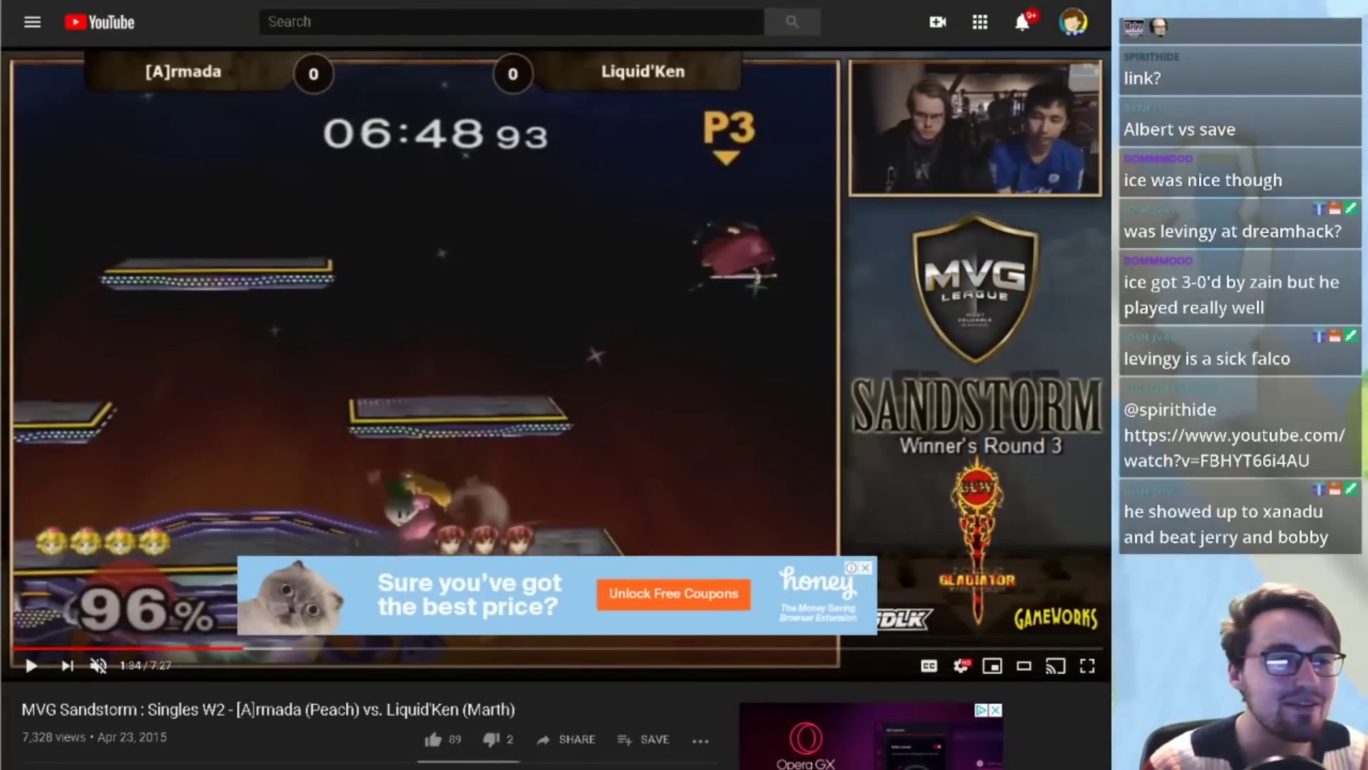
- Switch back to the Dreamhack Rotterdam Melee Singles standings and review the lower placements to the end of the first page
key("alt+Tab")
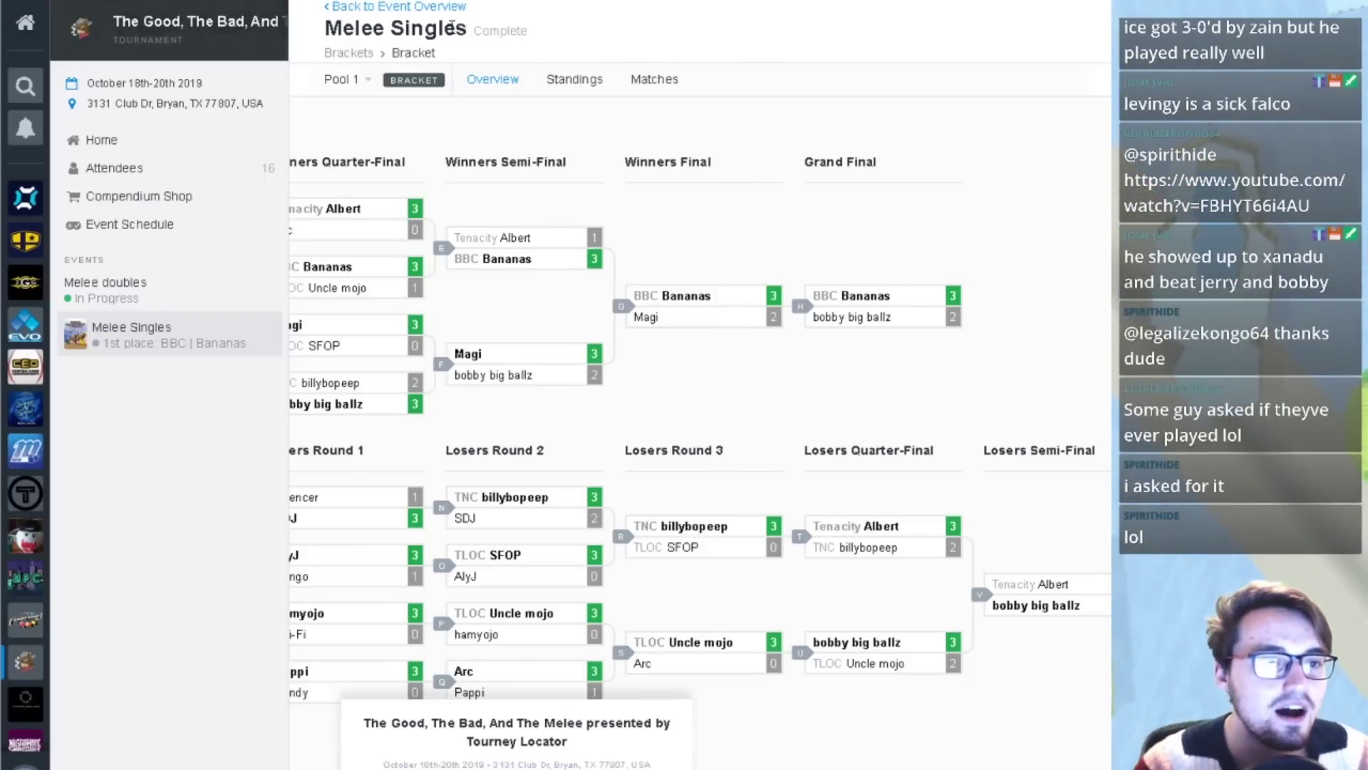
key("alt+Left")
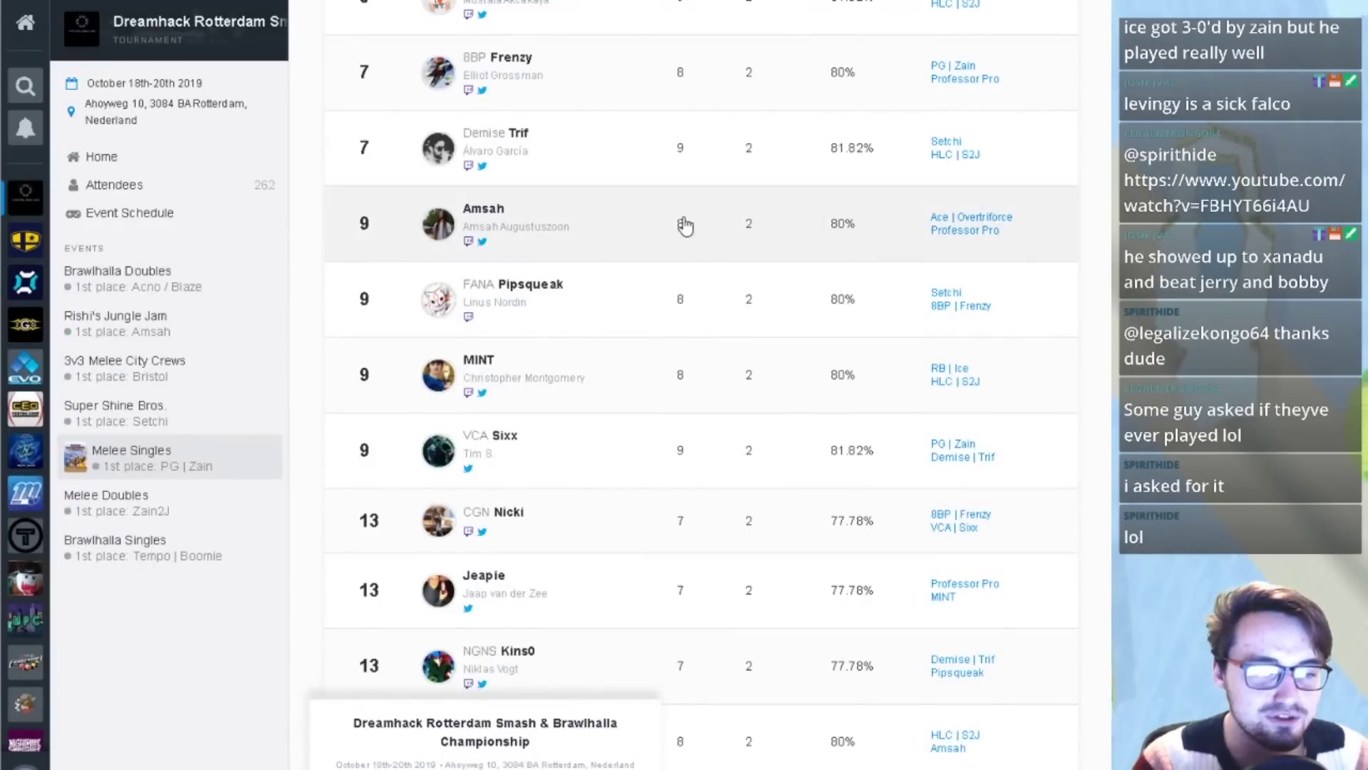
scroll(643, 243, "down", 3)
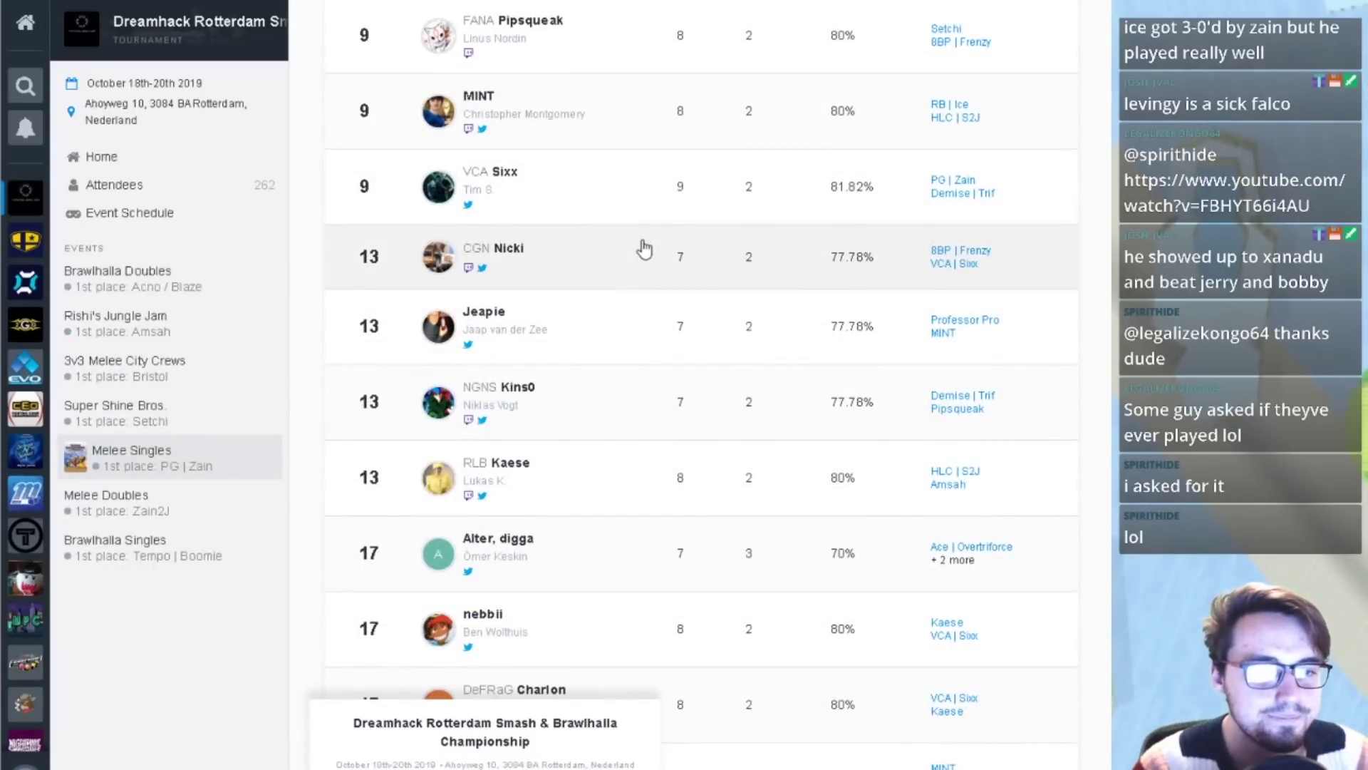
scroll(643, 249, "down", 7)
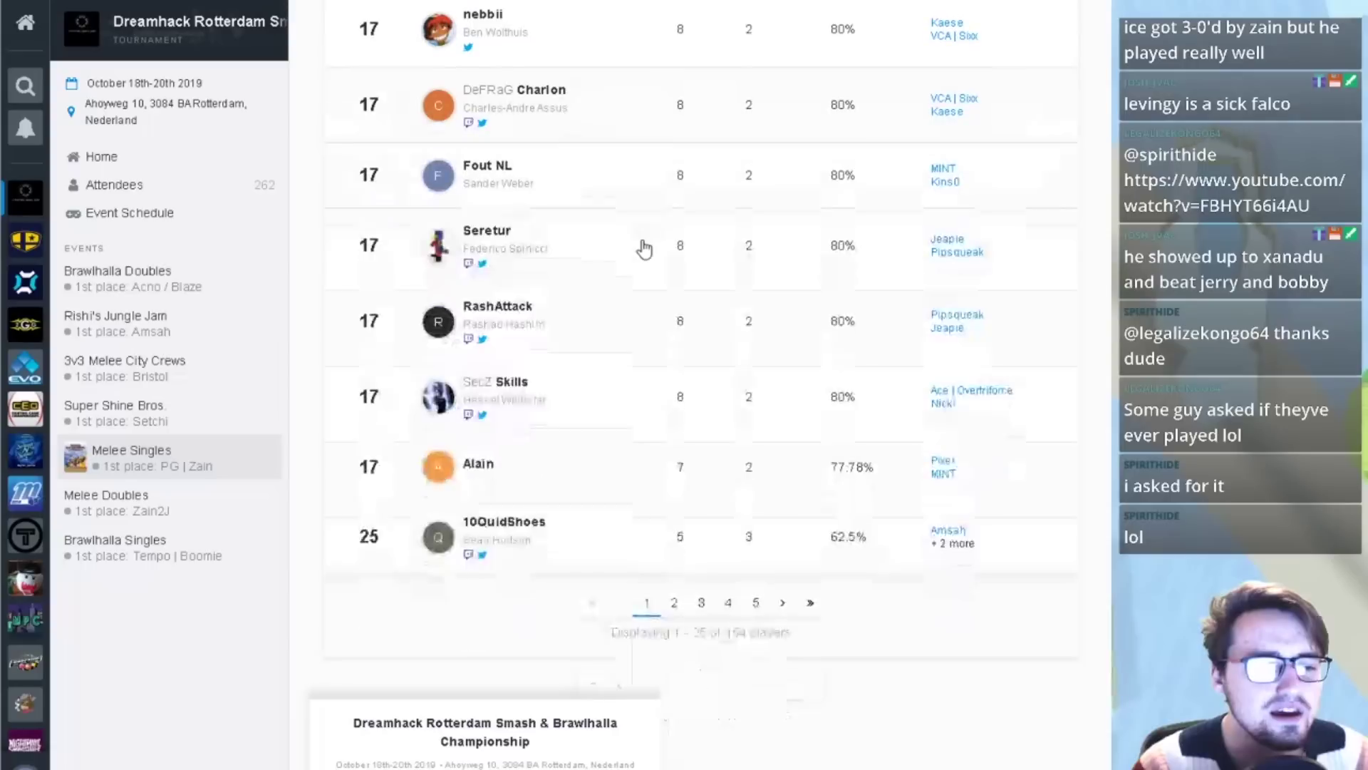
- Review the Melee Singles standings from the 17th-place finishers up to first place, and look over the top nine placements again
scroll(644, 246, "up", 3)
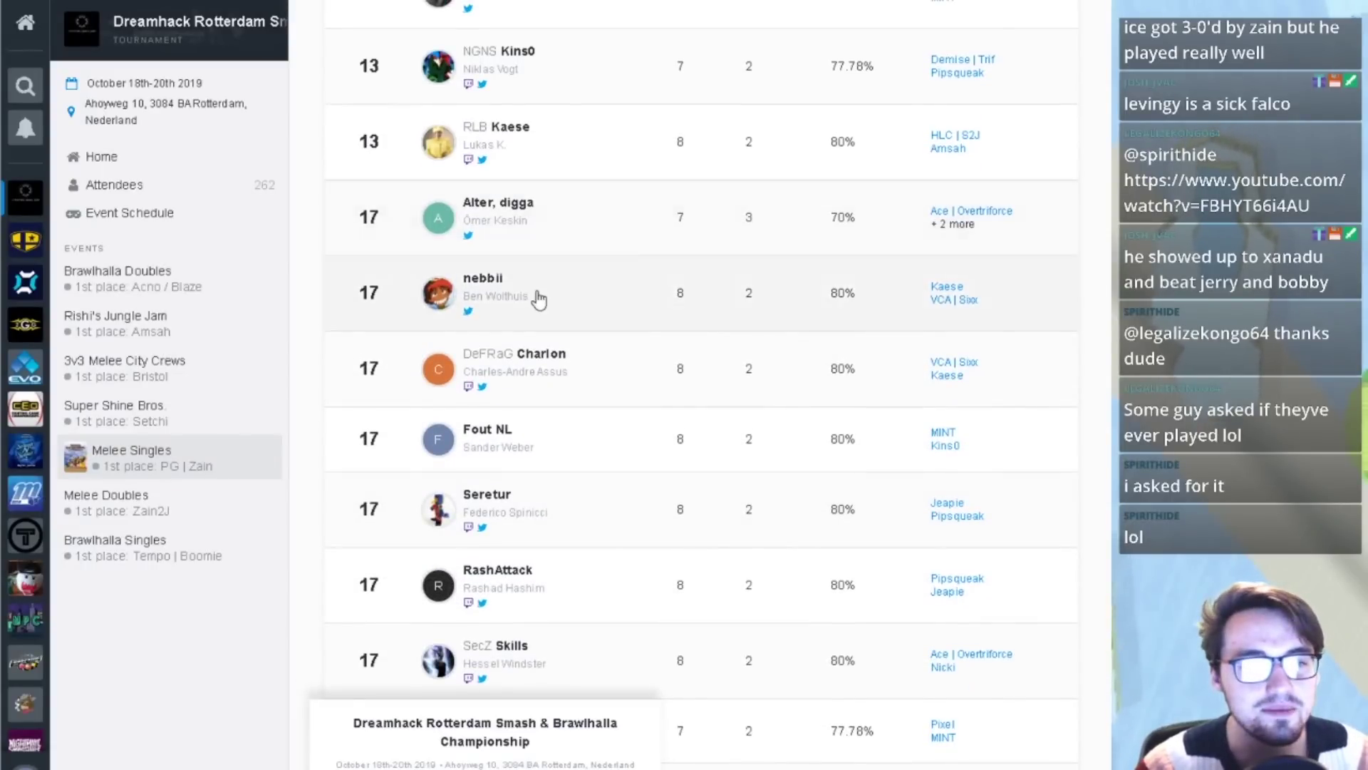
scroll(528, 307, "up", 2)
scroll(526, 308, "up", 5)
scroll(568, 458, "up", 4)
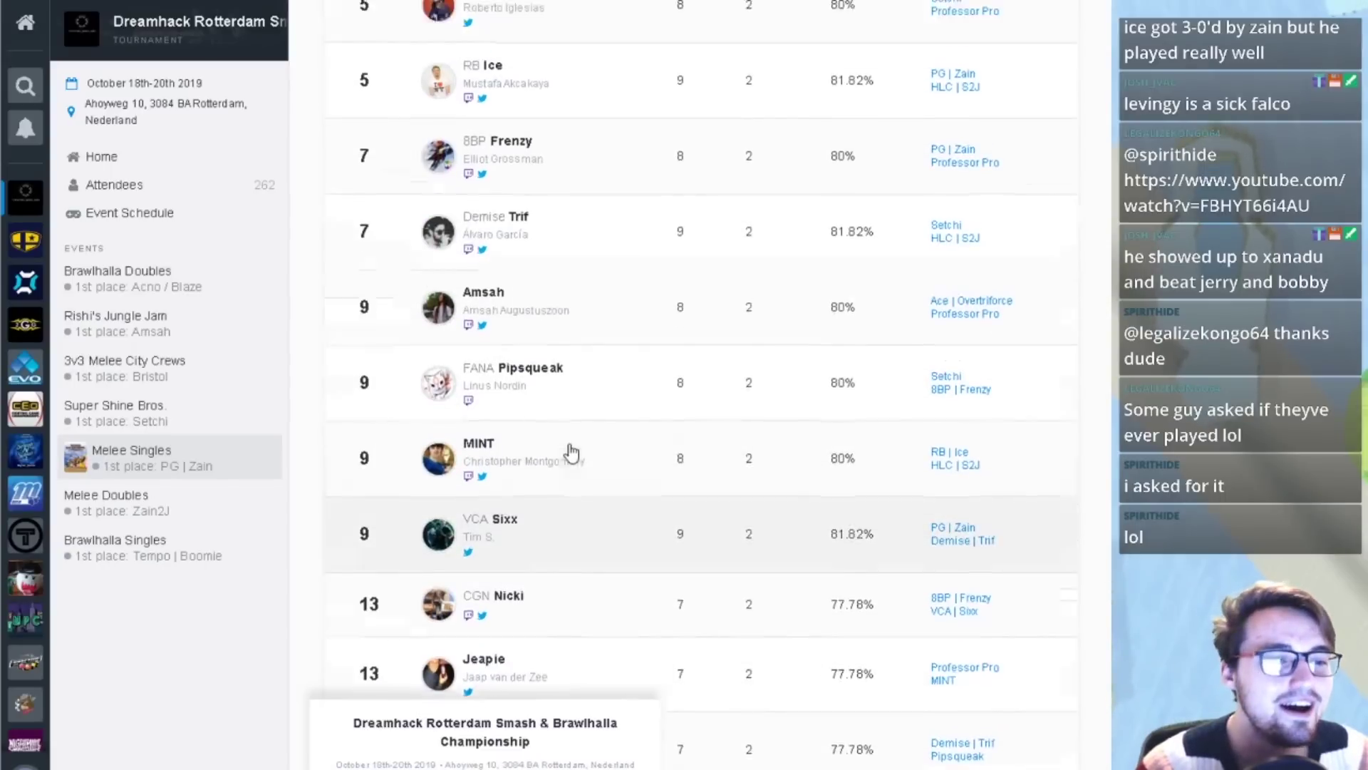
scroll(570, 426, "up", 4)
scroll(568, 388, "down", 3)
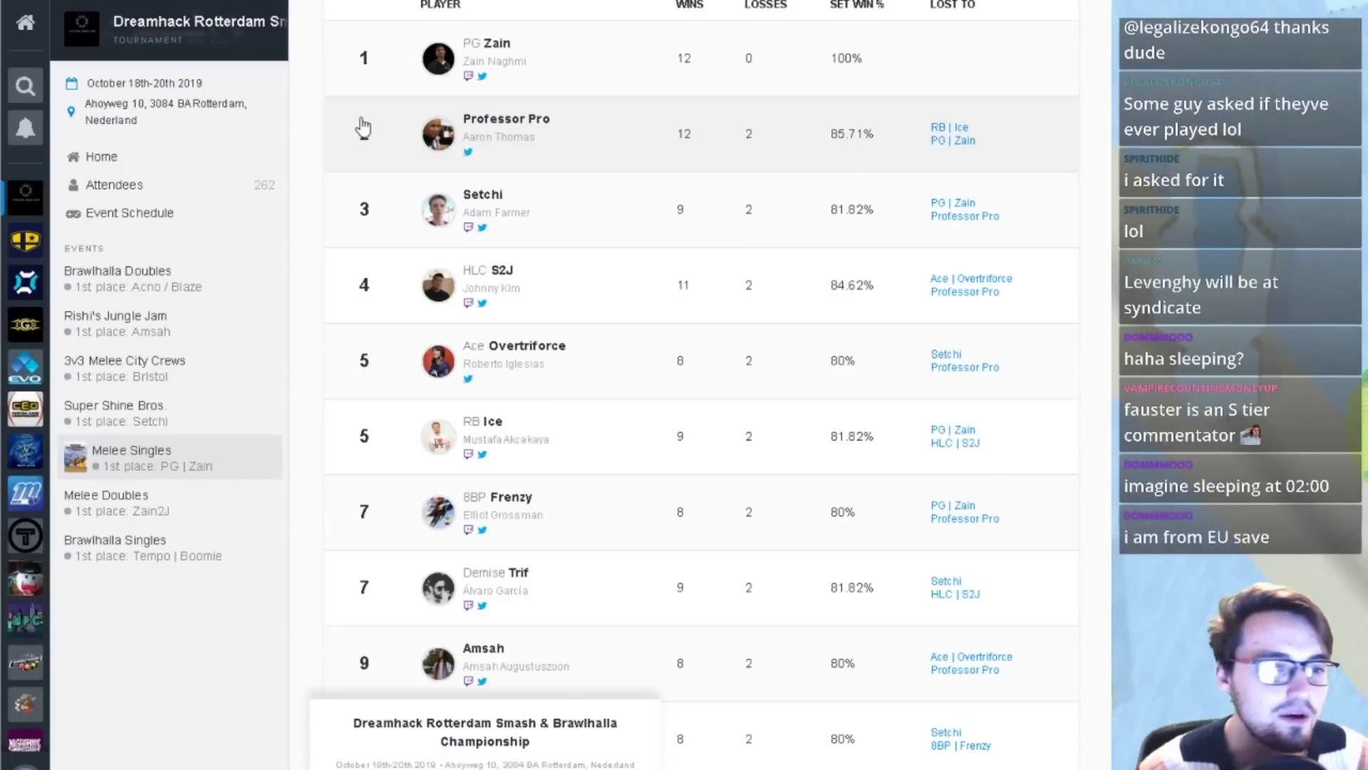
scroll(361, 128, "up", 4)
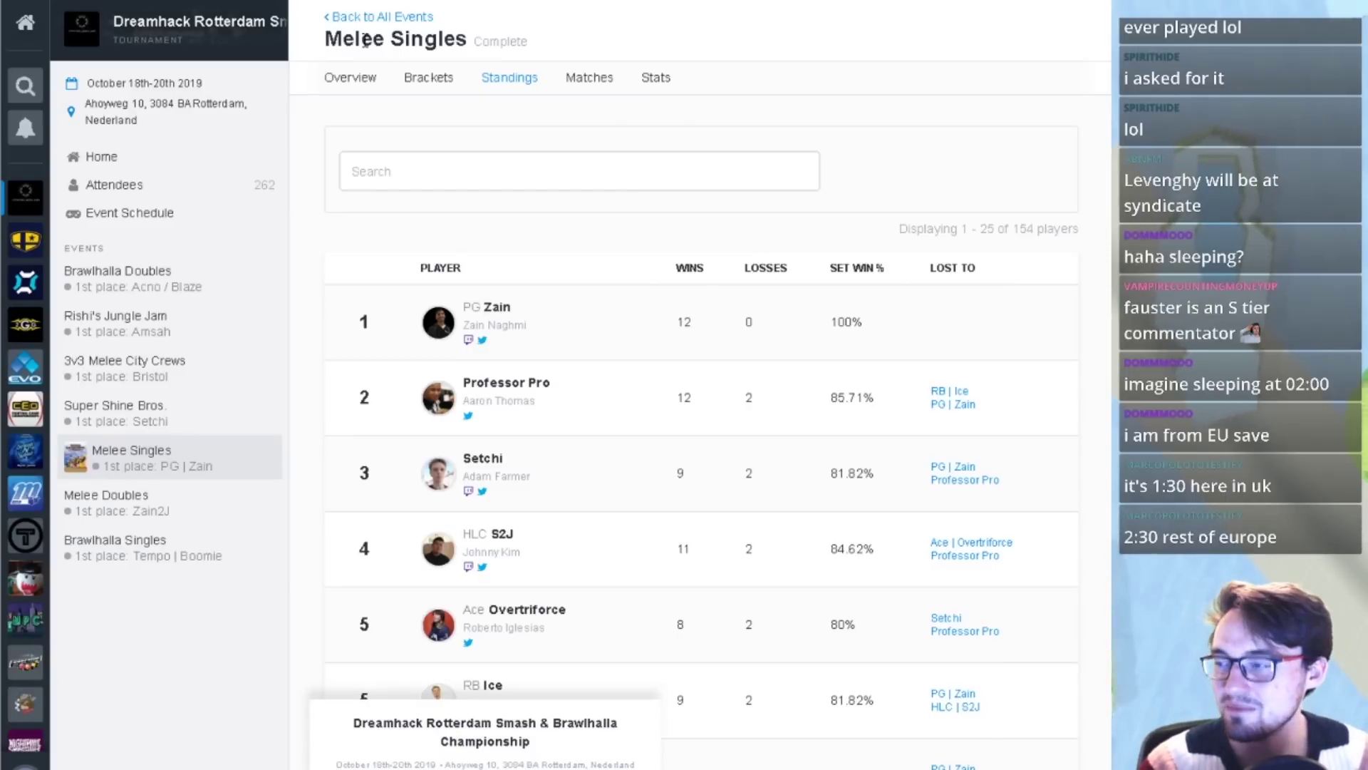
scroll(602, 91, "down", 5)
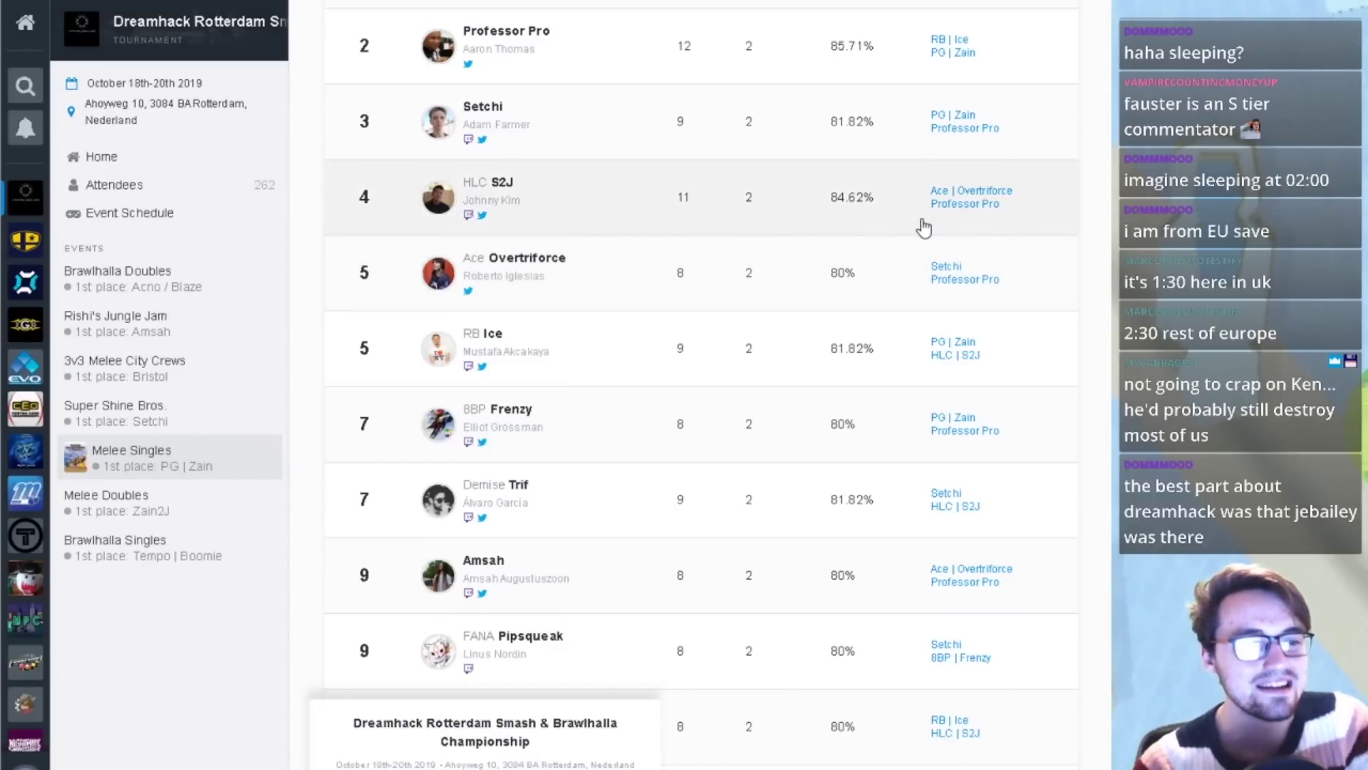
- Switch to the Melee Singles Pro Bracket and follow the matches from the middle winners rounds down to the Losers Final
key("ctrl+Tab")
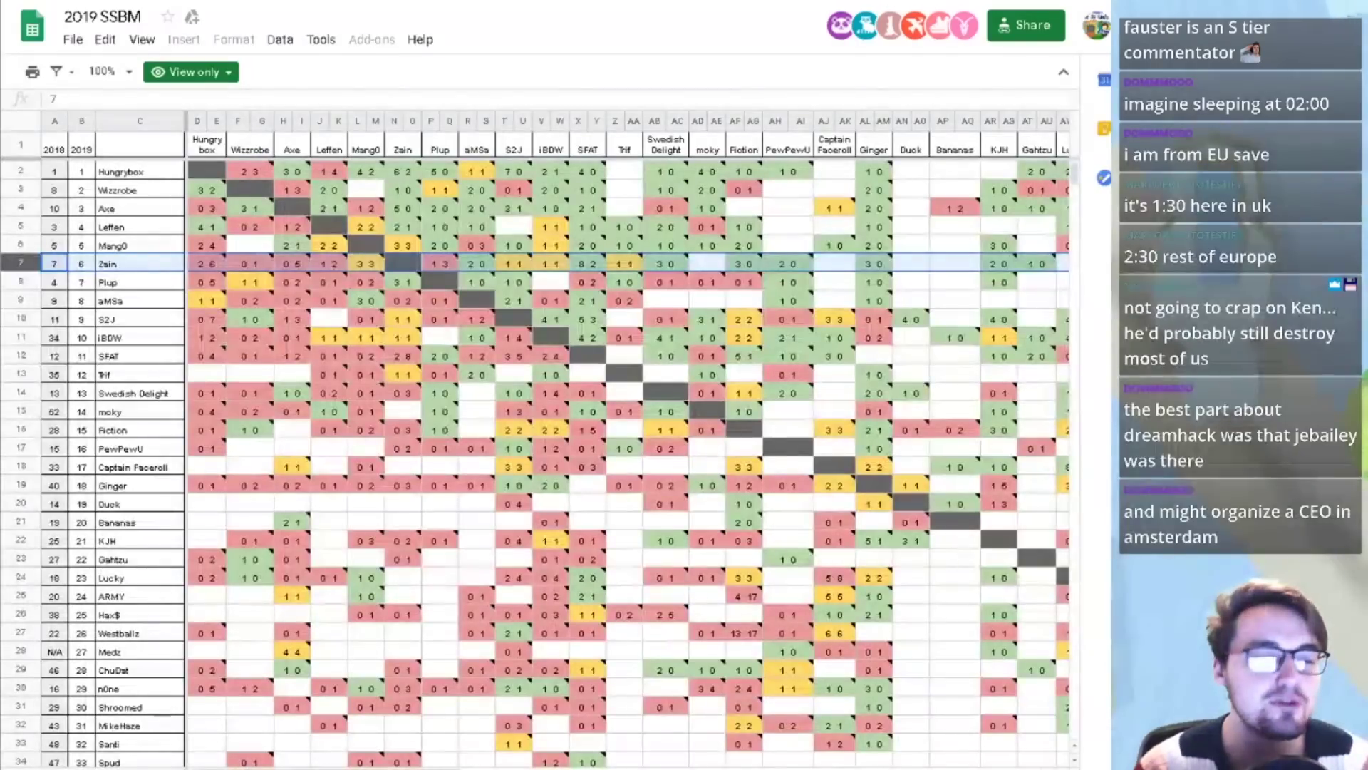
key("ctrl+shift+Tab")
key("ctrl+shift+Tab")
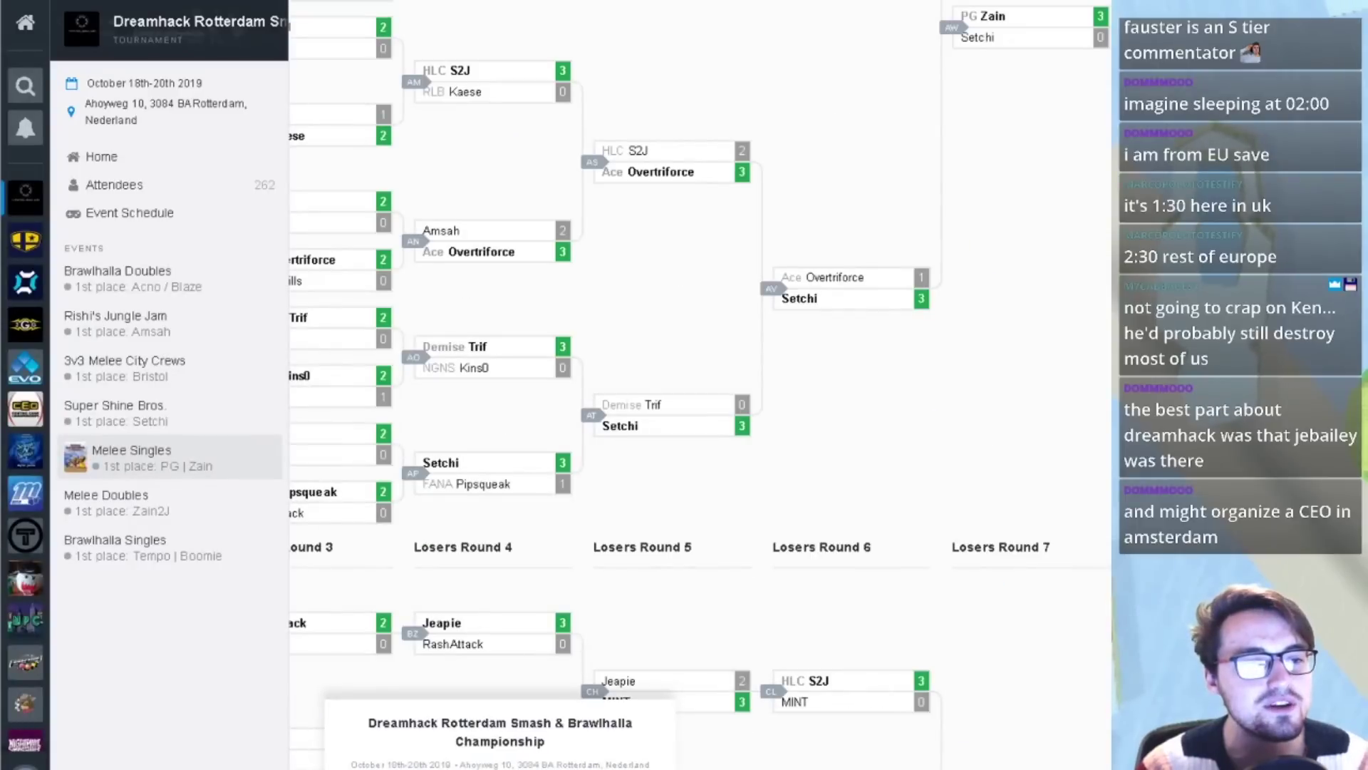
scroll(606, 236, "down", 1)
left_click_drag(607, 236, 727, 274)
scroll(858, 192, "up", 3)
scroll(858, 208, "down", 2)
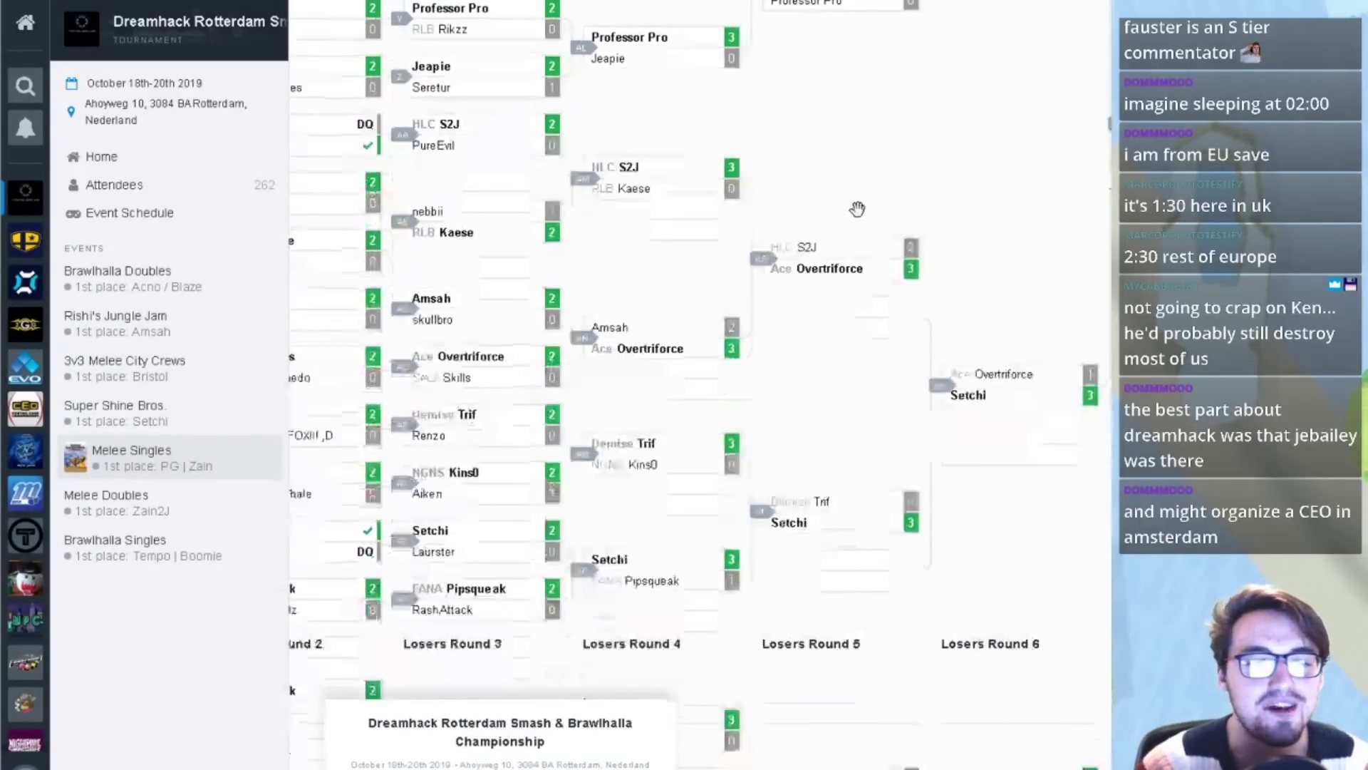
scroll(852, 242, "down", 5)
left_click_drag(862, 309, 584, 284)
scroll(742, 258, "down", 2)
left_click_drag(875, 364, 586, 328)
scroll(606, 322, "down", 1)
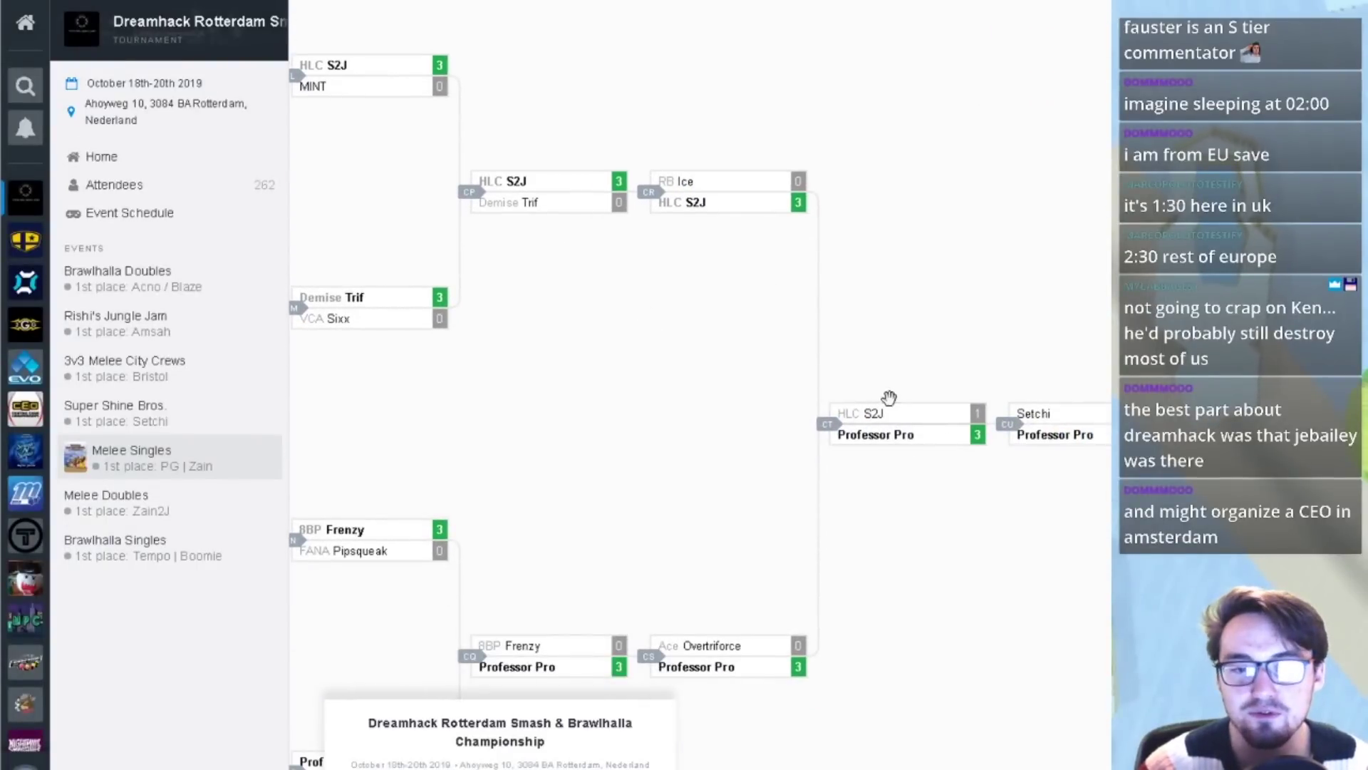
- Examine the late winners-side matches of the Pro Bracket, from the winners quarter-finals through the Grand Final
scroll(827, 266, "up", 10)
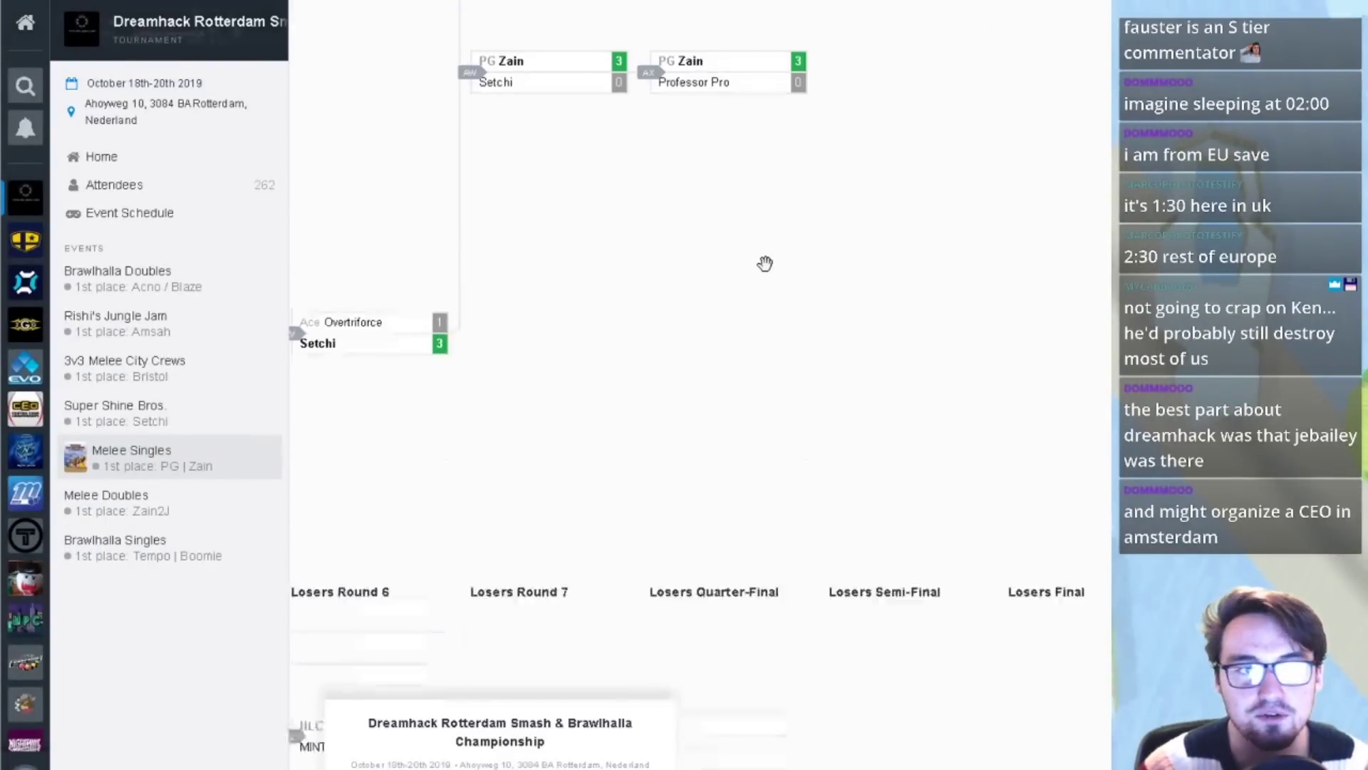
left_click_drag(660, 278, 928, 247)
scroll(916, 246, "down", 6)
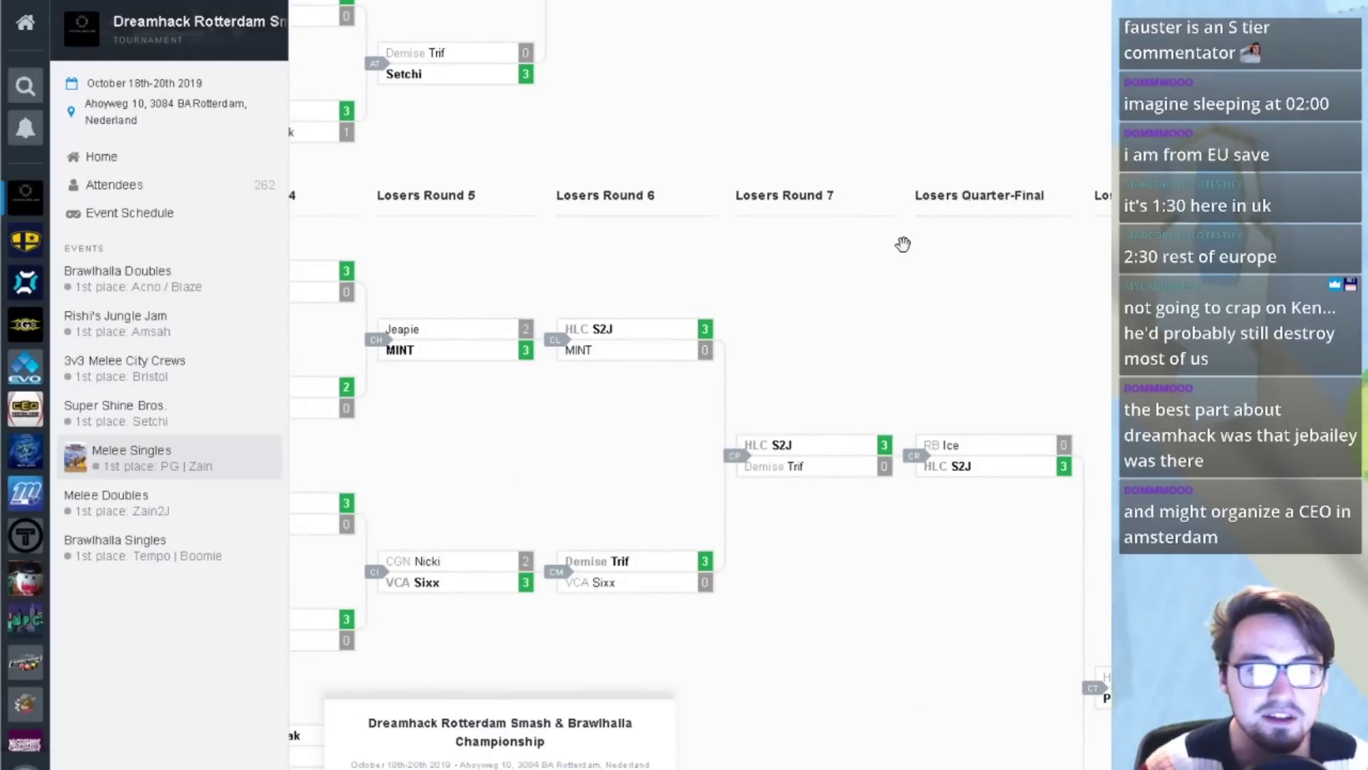
scroll(807, 245, "up", 6)
scroll(808, 246, "up", 1)
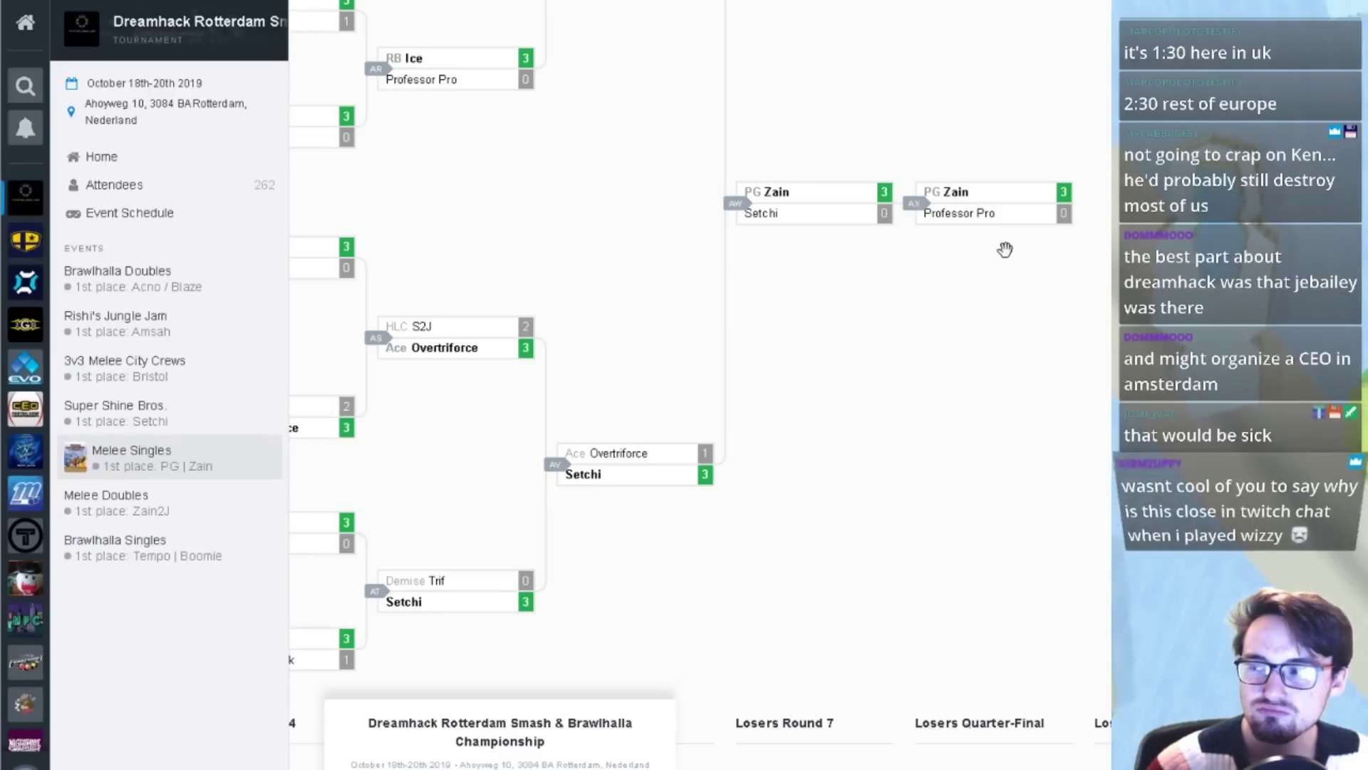
scroll(799, 359, "up", 6)
scroll(799, 359, "down", 5)
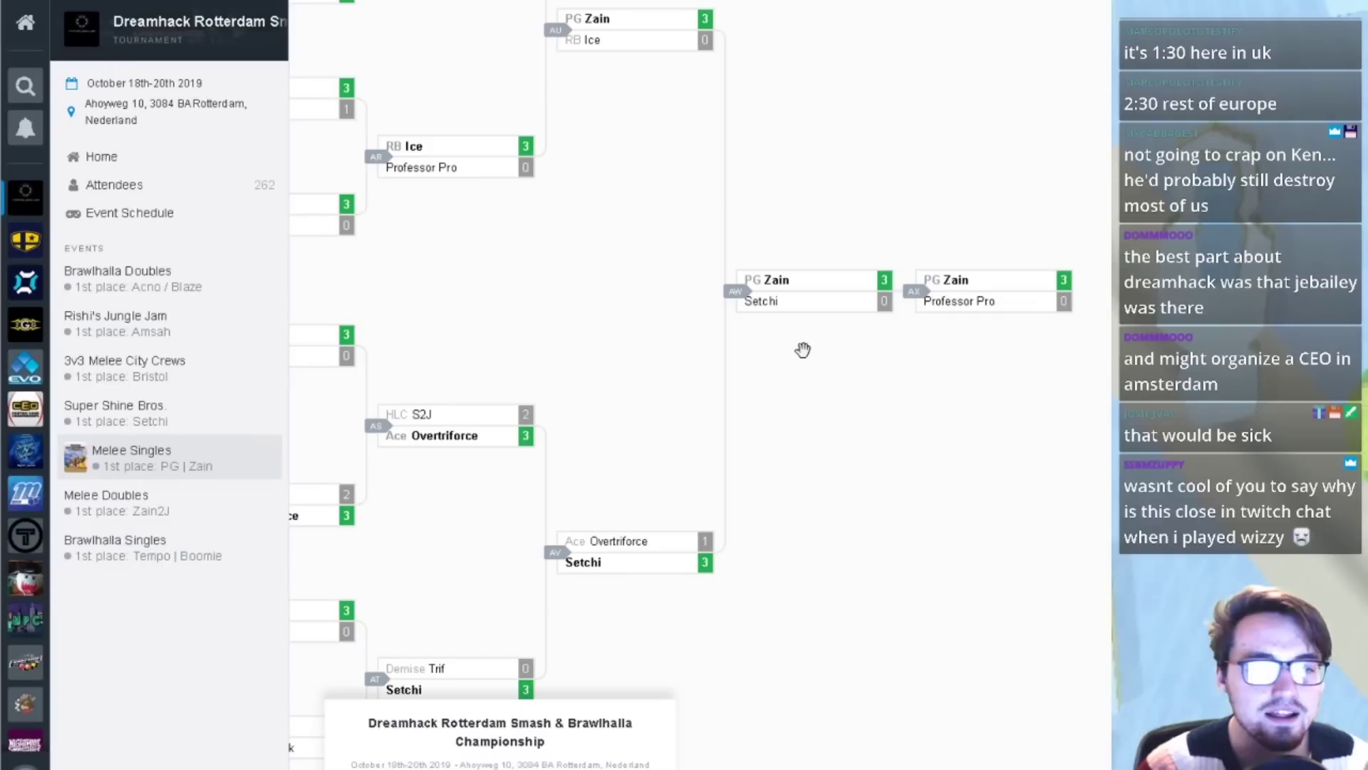
left_click_drag(800, 434, 907, 413)
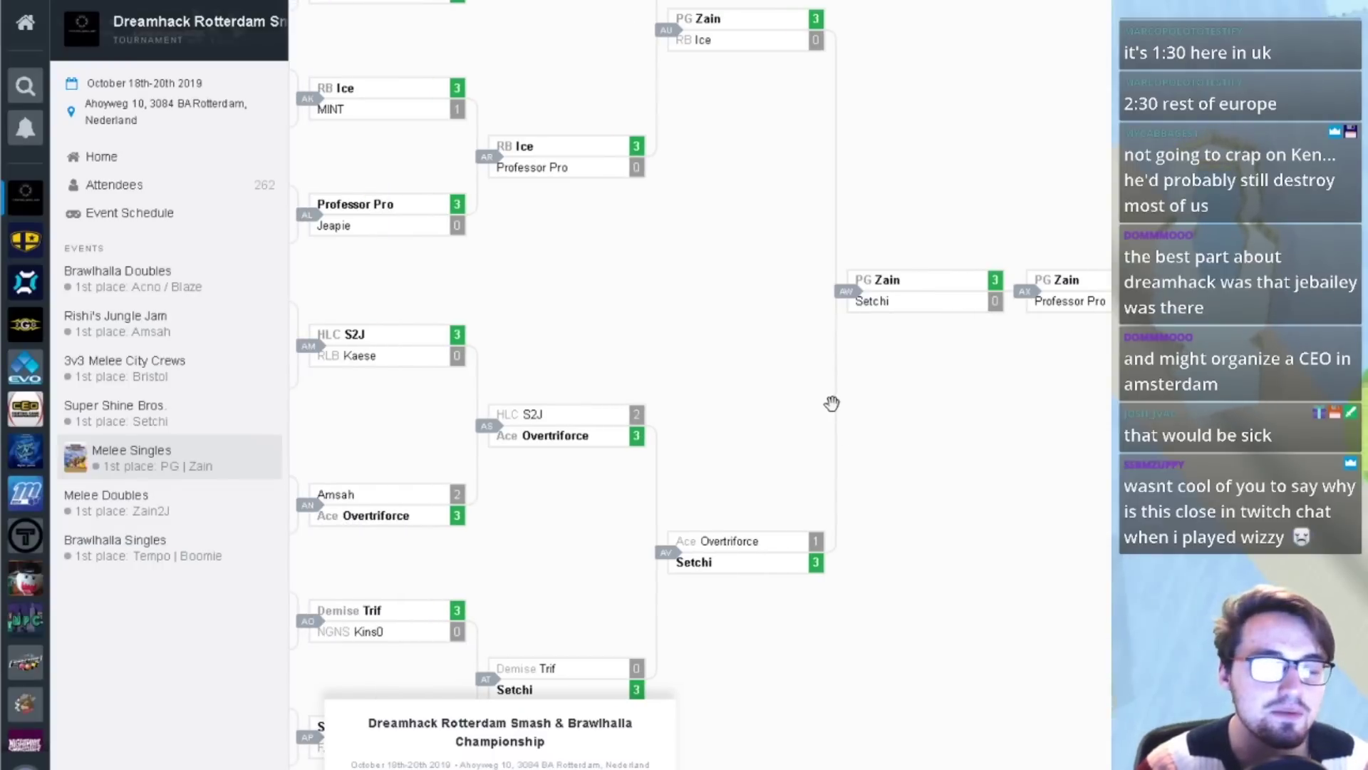
scroll(827, 401, "up", 2)
scroll(827, 403, "up", 1)
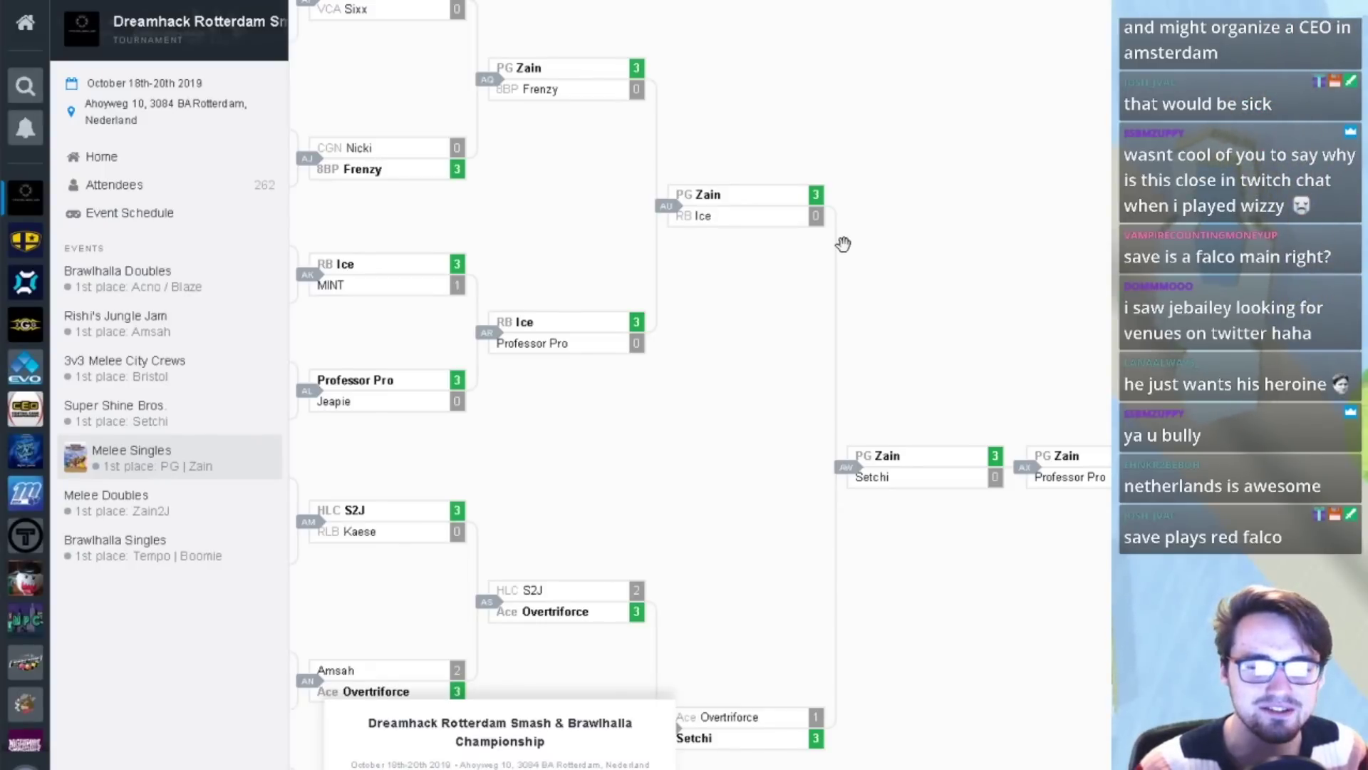
left_click_drag(827, 244, 727, 235)
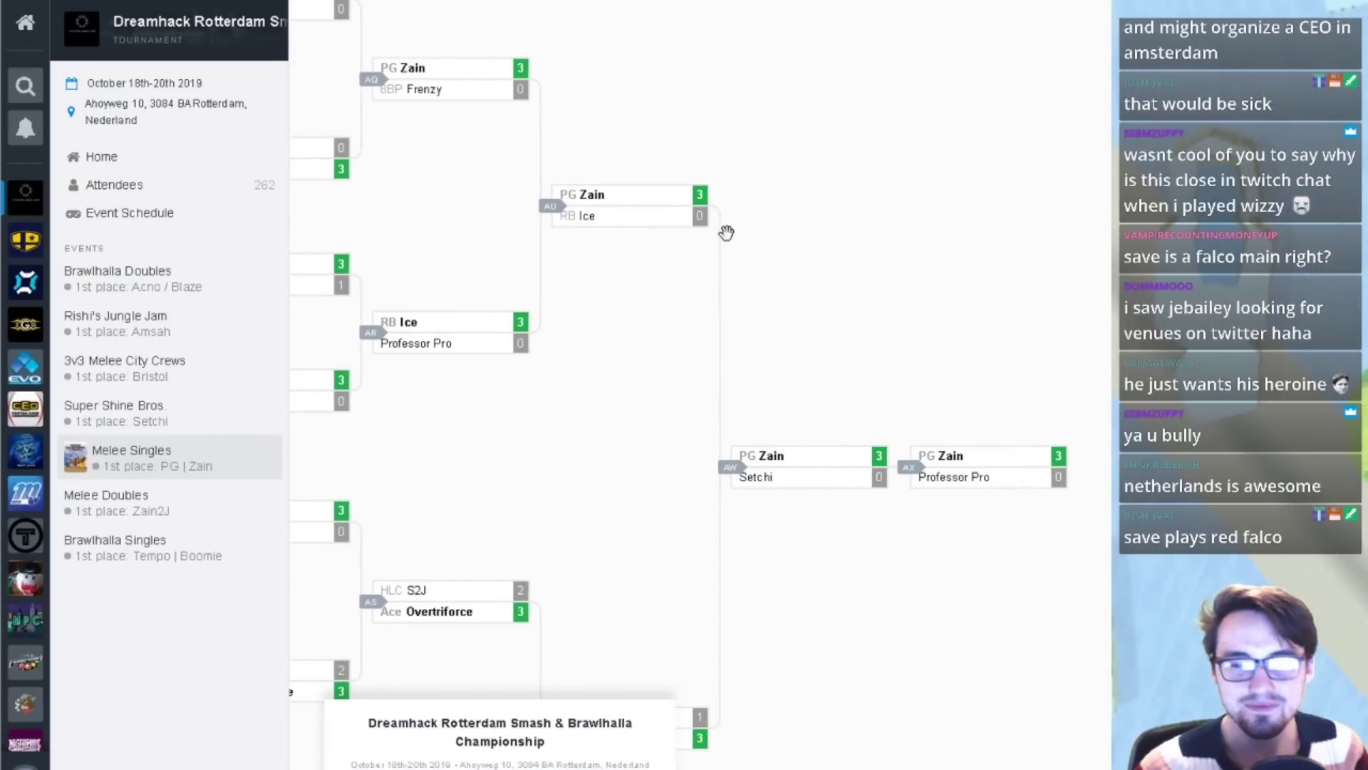
- Examine the losers side of the Pro Bracket from Losers Round 5 to the Losers Final
scroll(771, 278, "down", 10)
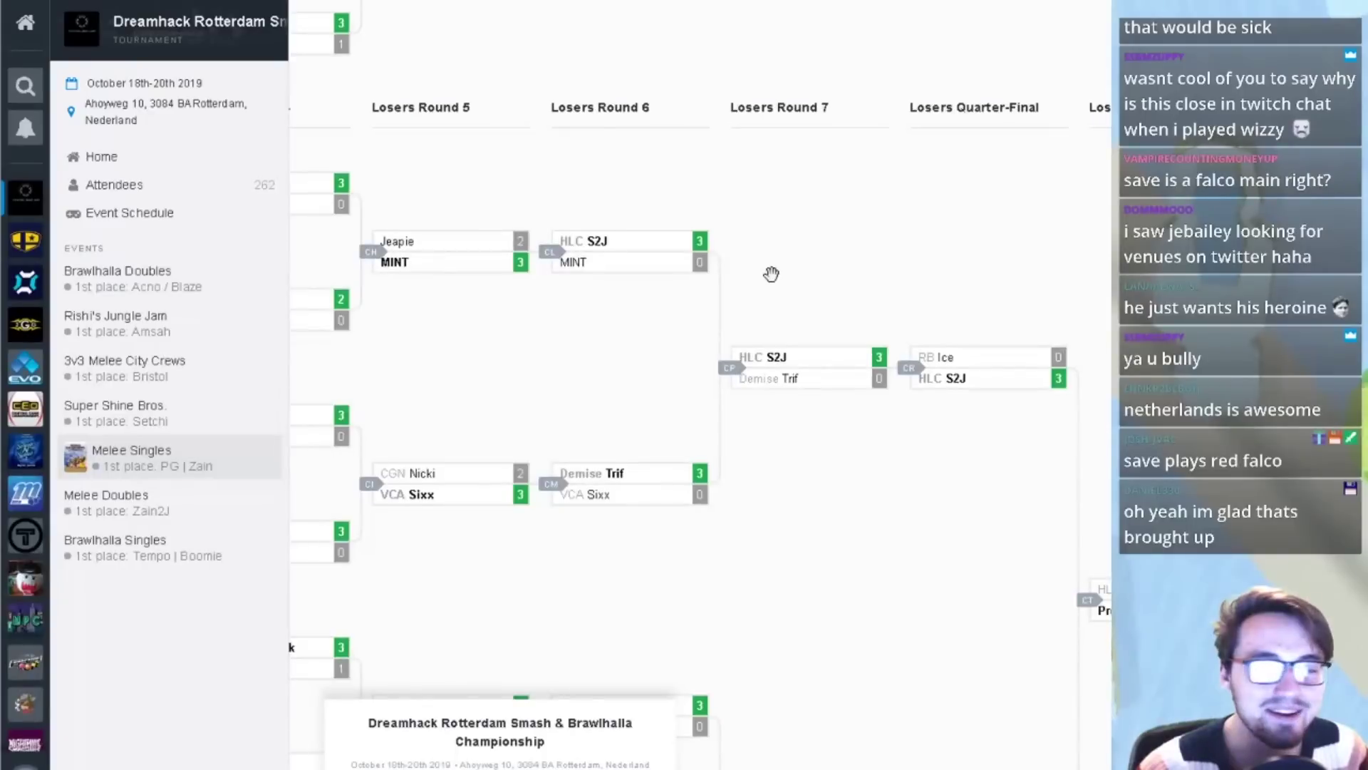
left_click_drag(768, 314, 635, 297)
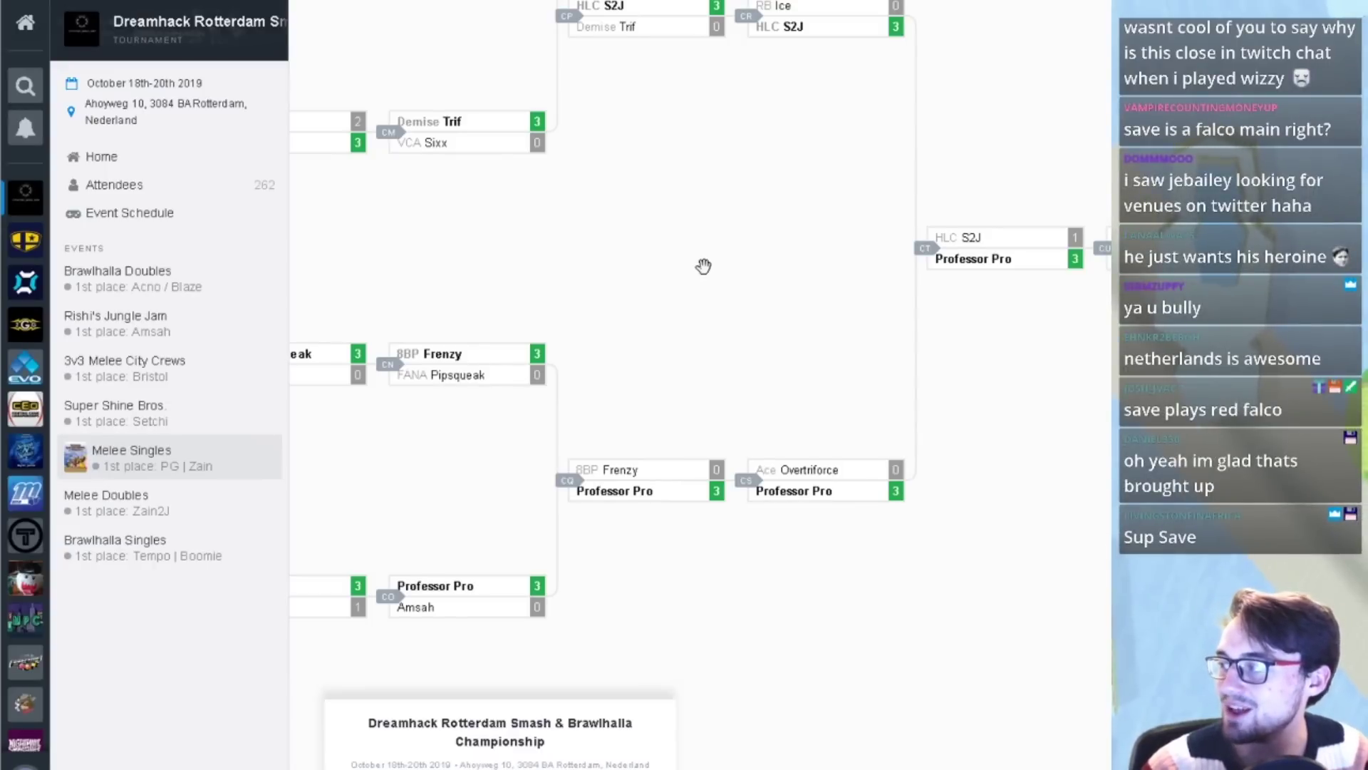
scroll(746, 314, "up", 1)
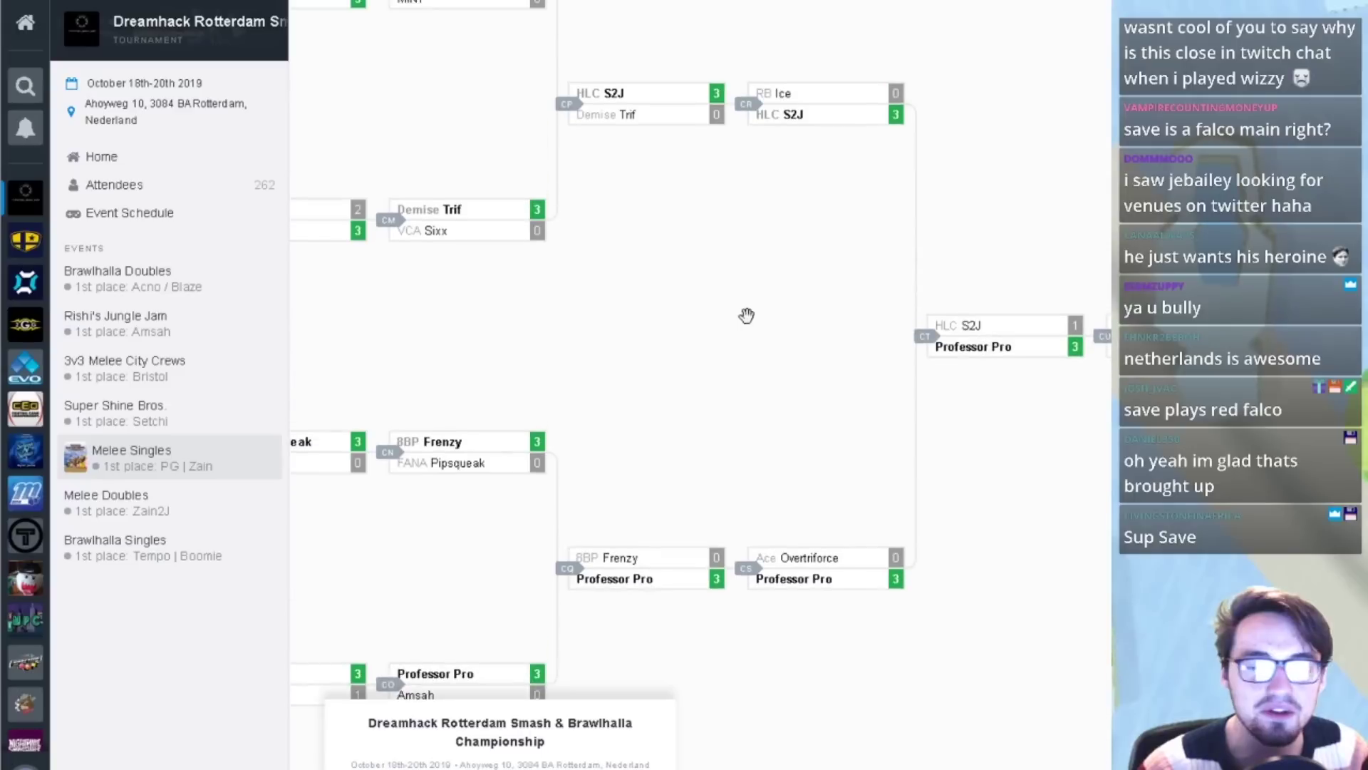
scroll(742, 317, "down", 3)
left_click_drag(938, 306, 775, 314)
scroll(798, 294, "up", 5)
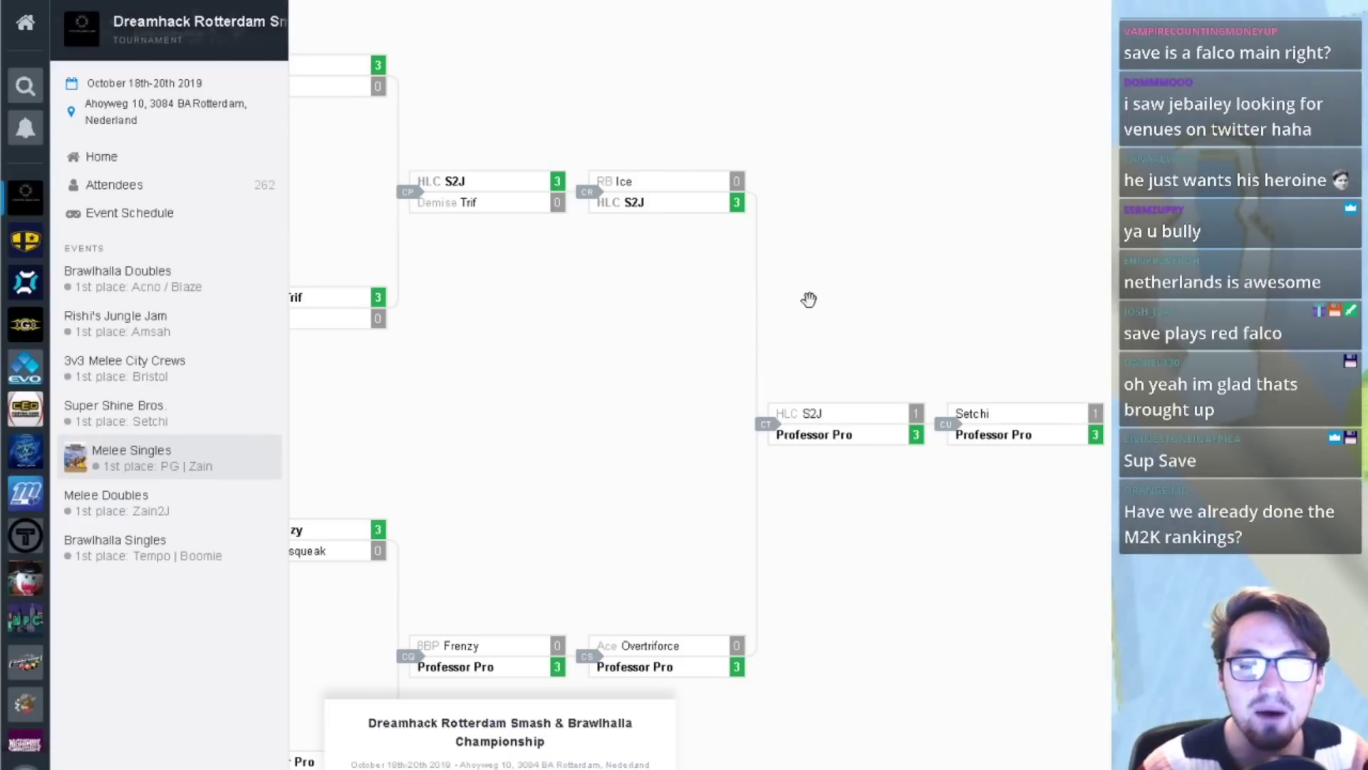
scroll(680, 415, "up", 4)
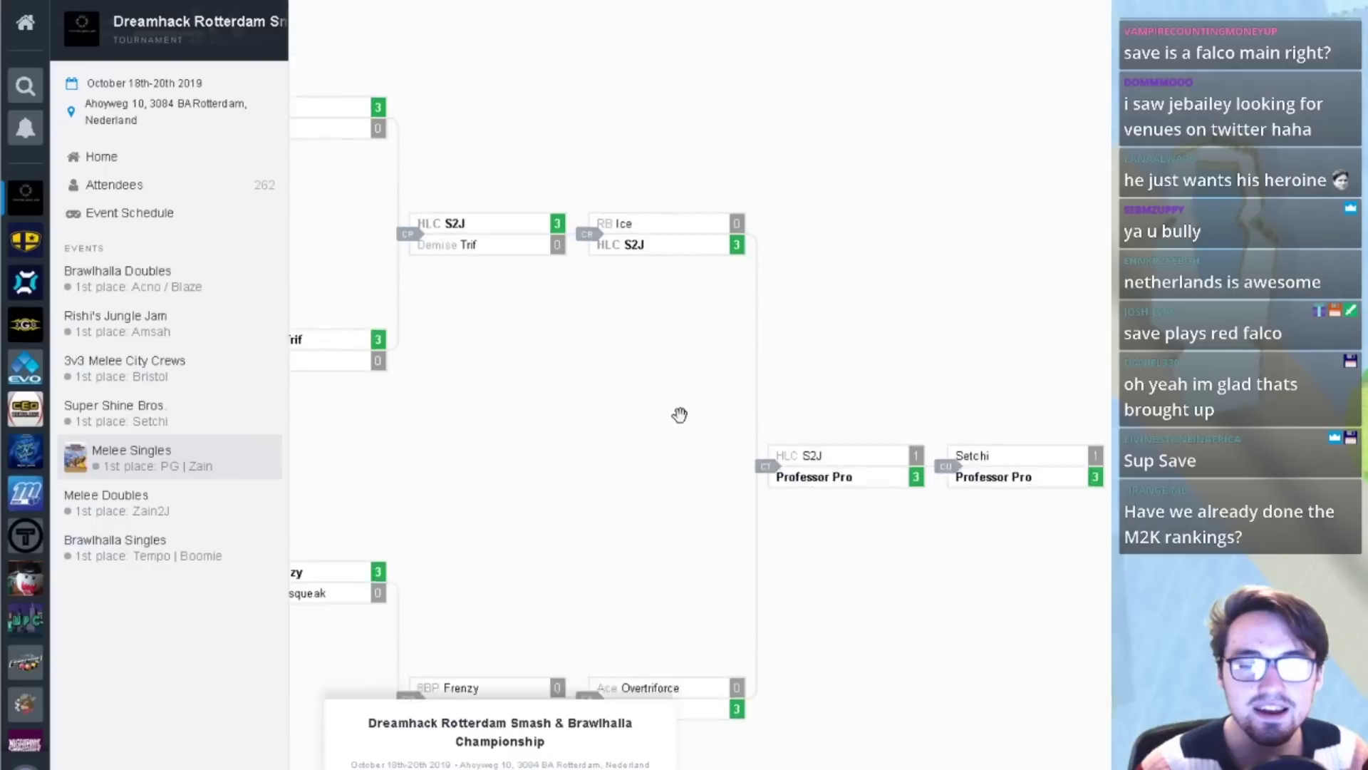
- Switch to the aa Excel workbook and look over the Post TBH 9 Ranking, marking Mew2king, ranks 15 to 20 and ranks 7 to 13
mouse_move(496, 767)
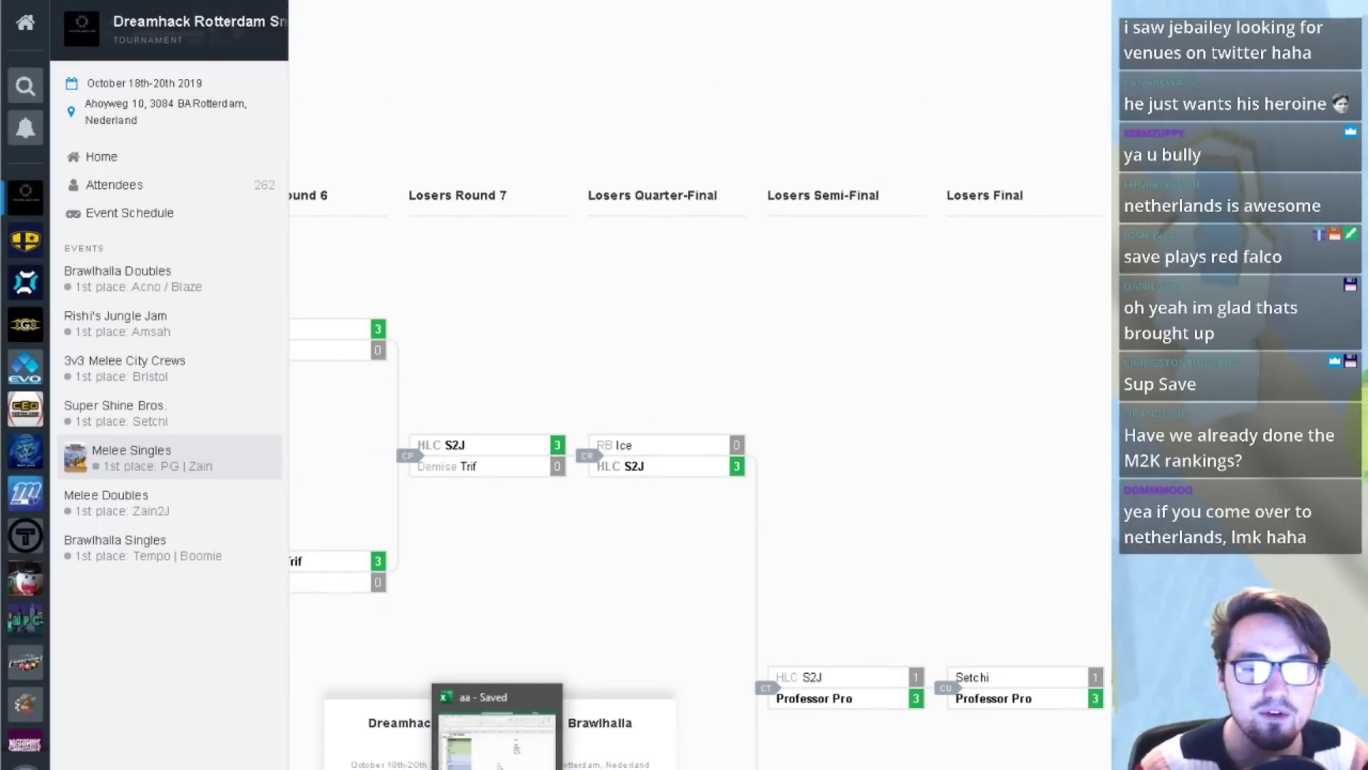
left_click(499, 763)
left_click(164, 506)
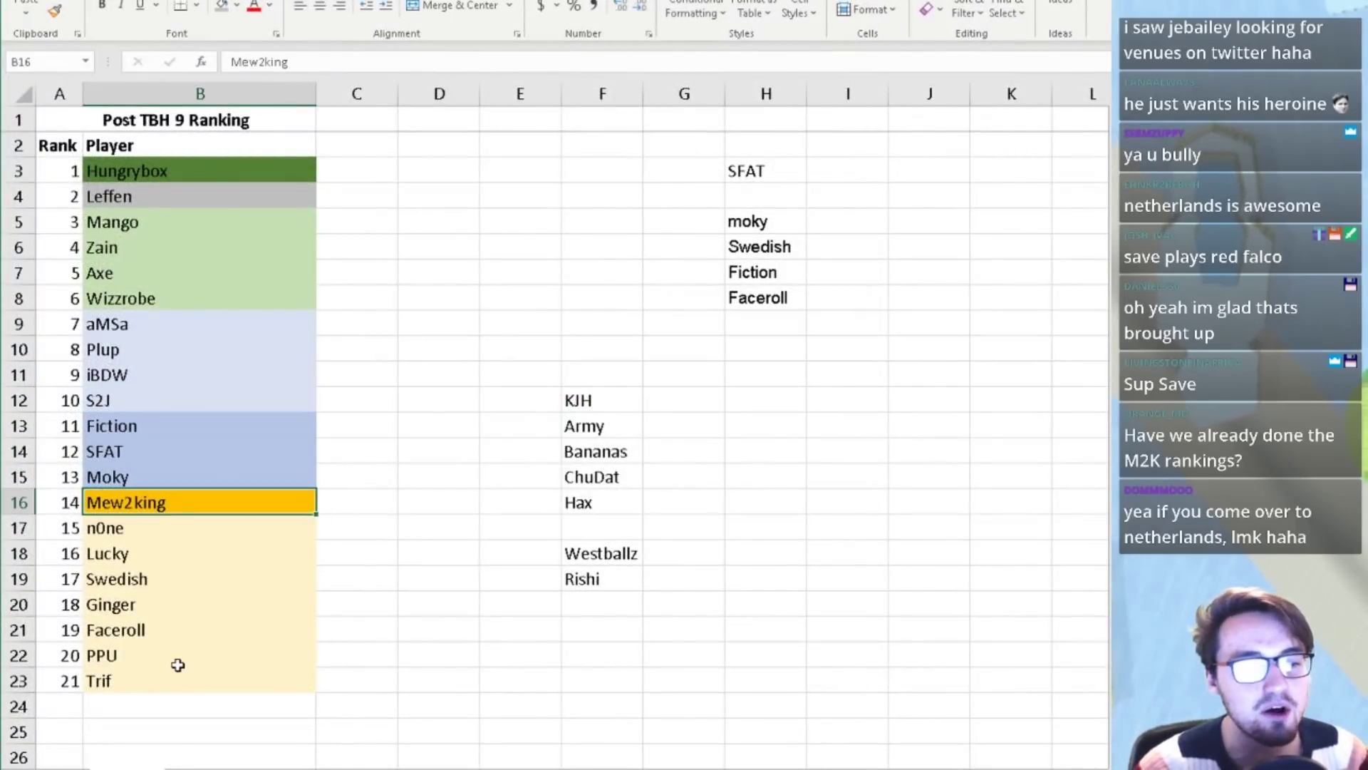
left_click_drag(180, 654, 169, 524)
left_click_drag(188, 470, 165, 315)
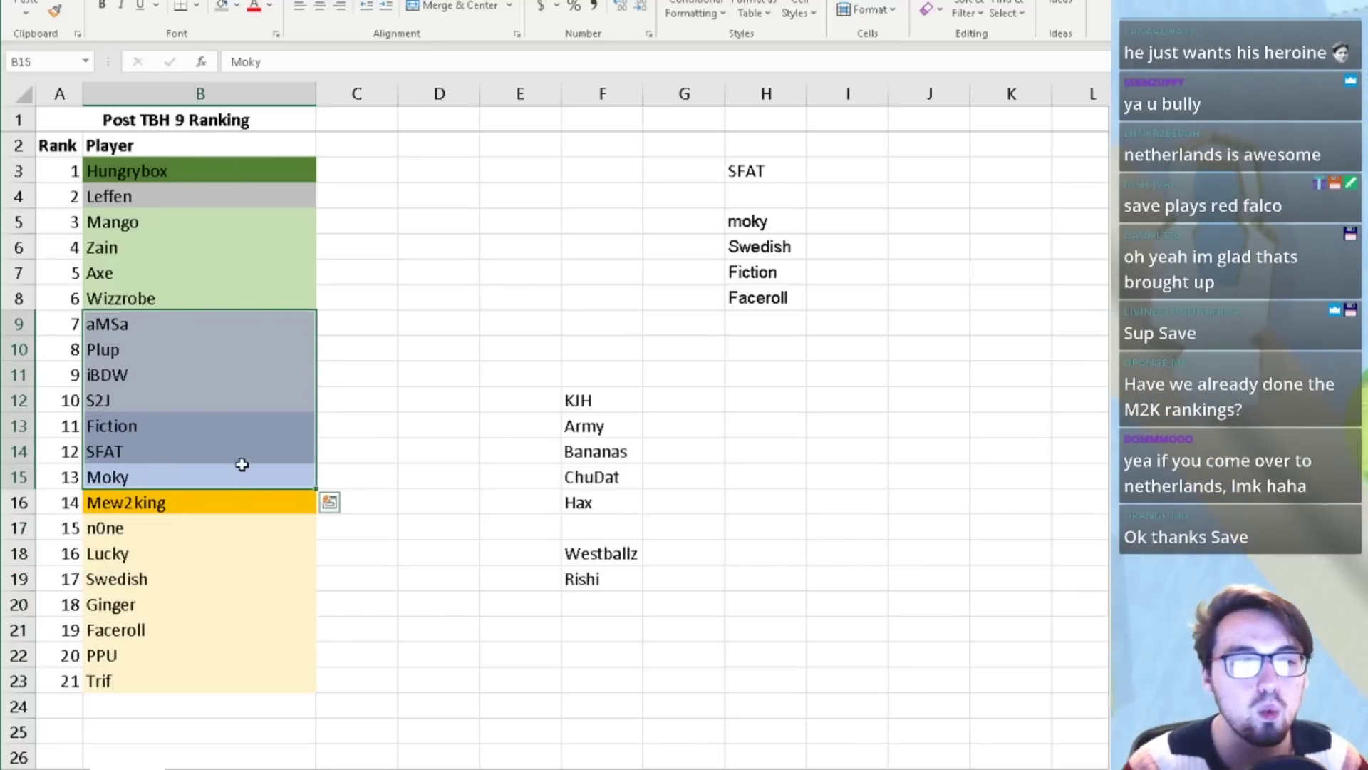
left_click(705, 303)
- Return to the Dreamhack Rotterdam bracket in the browser and view the matches between Losers Round 7 and the Losers Final
key("alt+Tab")
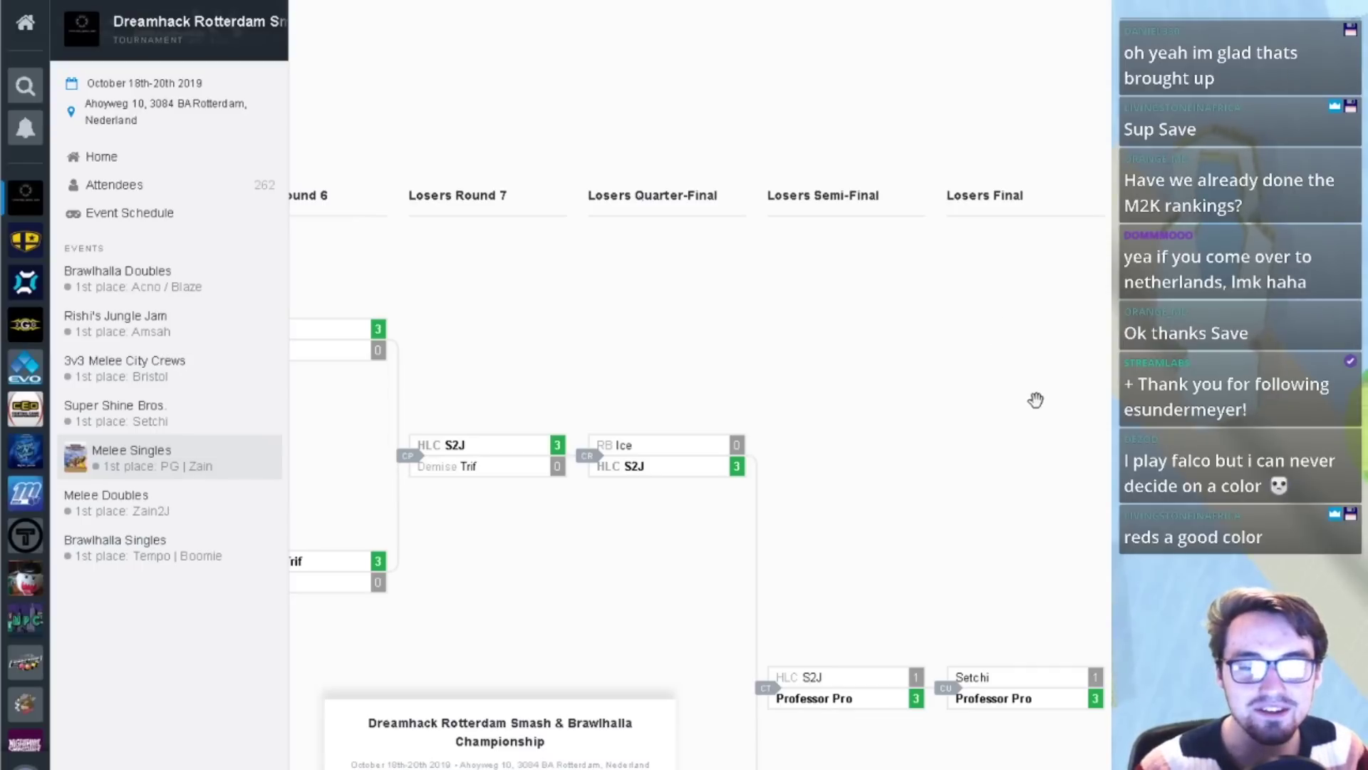
scroll(1005, 385, "down", 3)
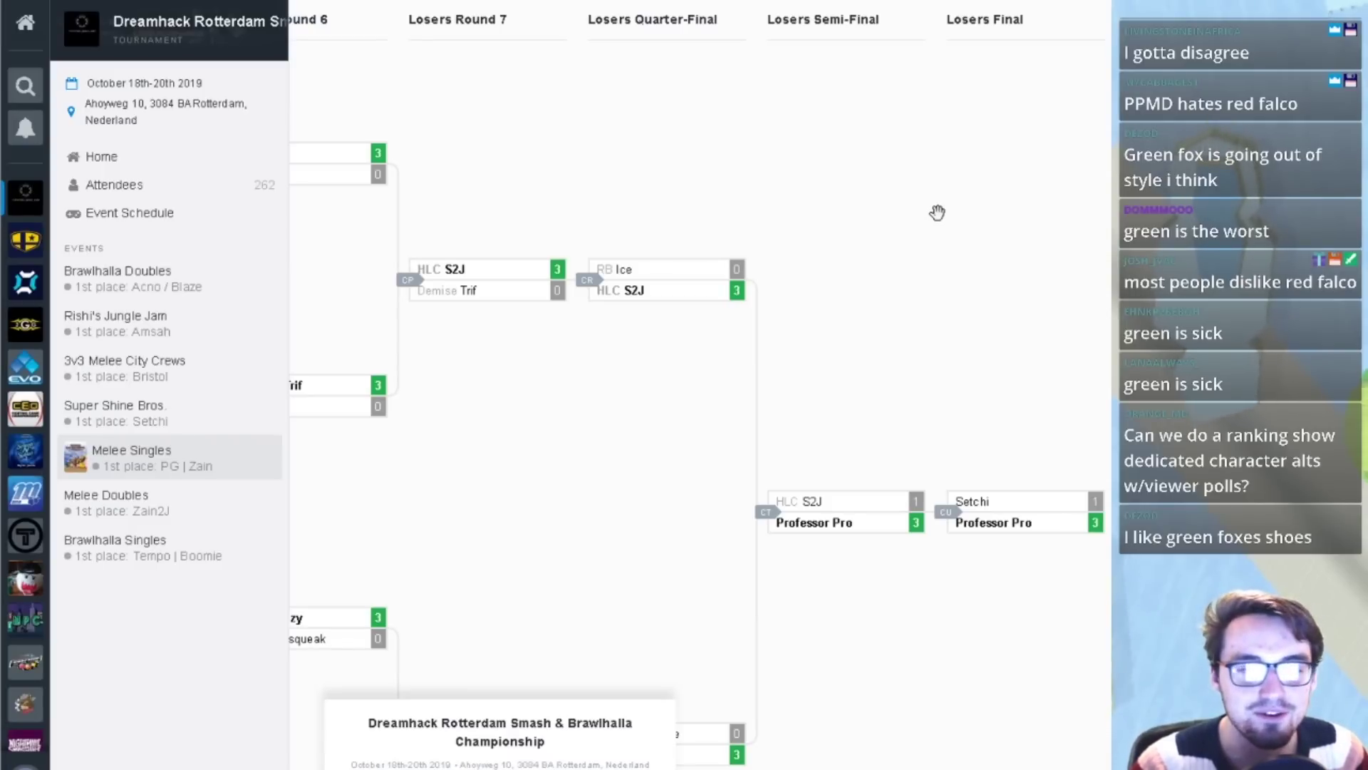
scroll(937, 212, "down", 3)
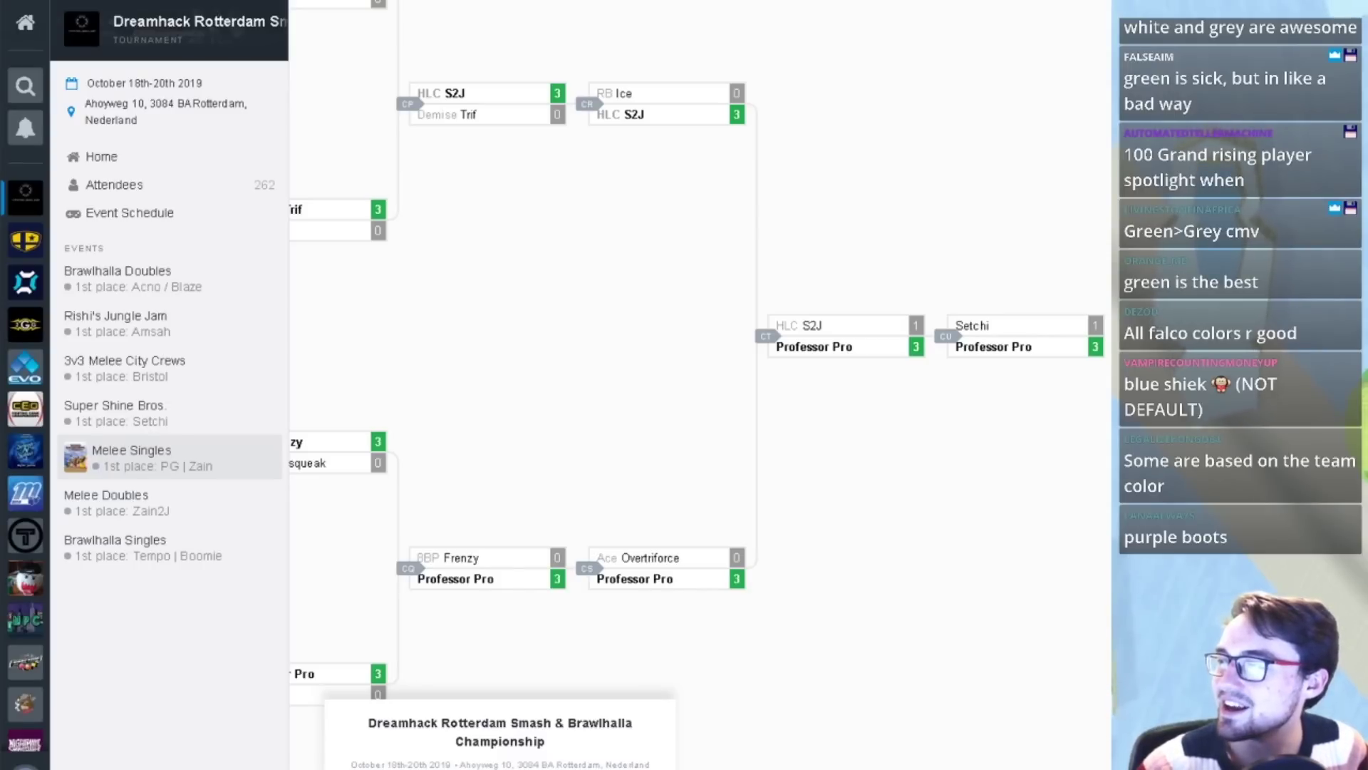
- Switch to the Classic Mode High Res Poses folder in File Explorer and look through the character color images
key("alt+Tab")
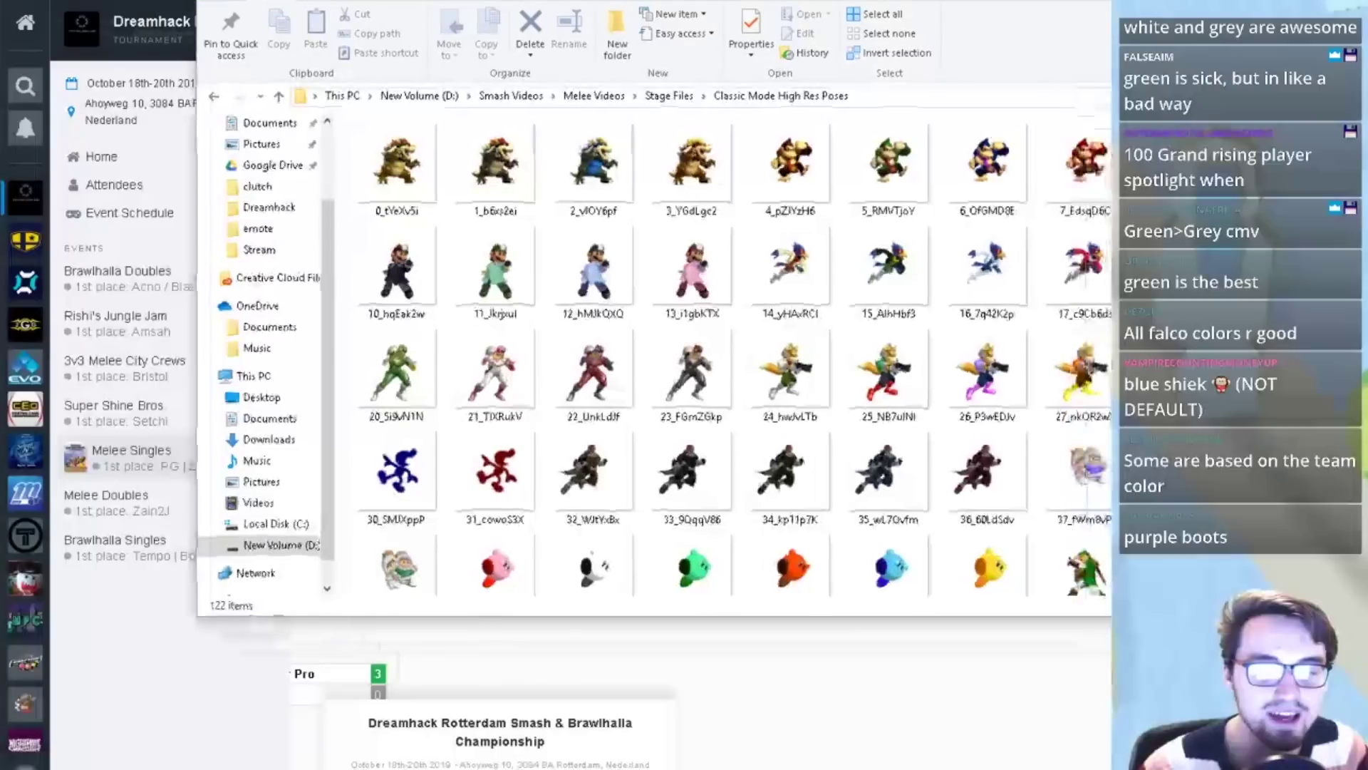
scroll(978, 269, "down", 5)
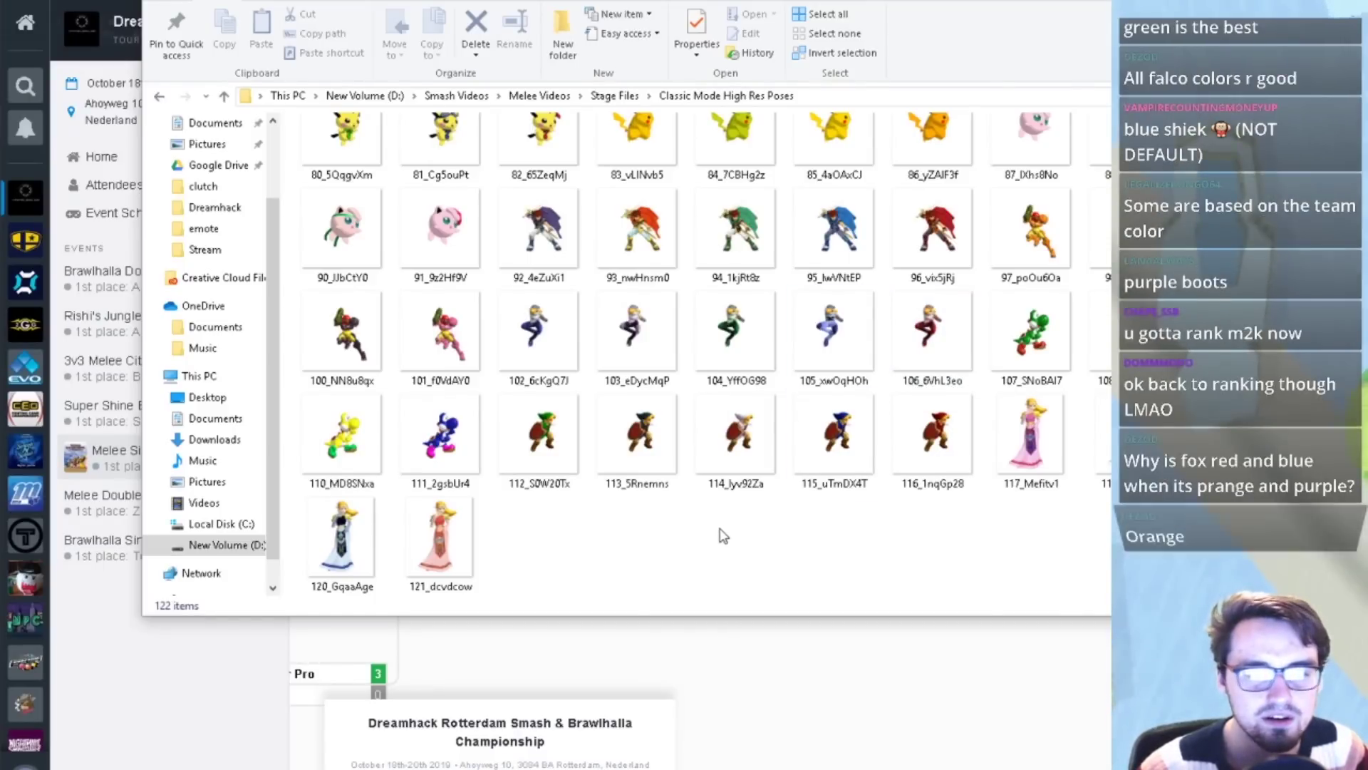
scroll(726, 532, "up", 10)
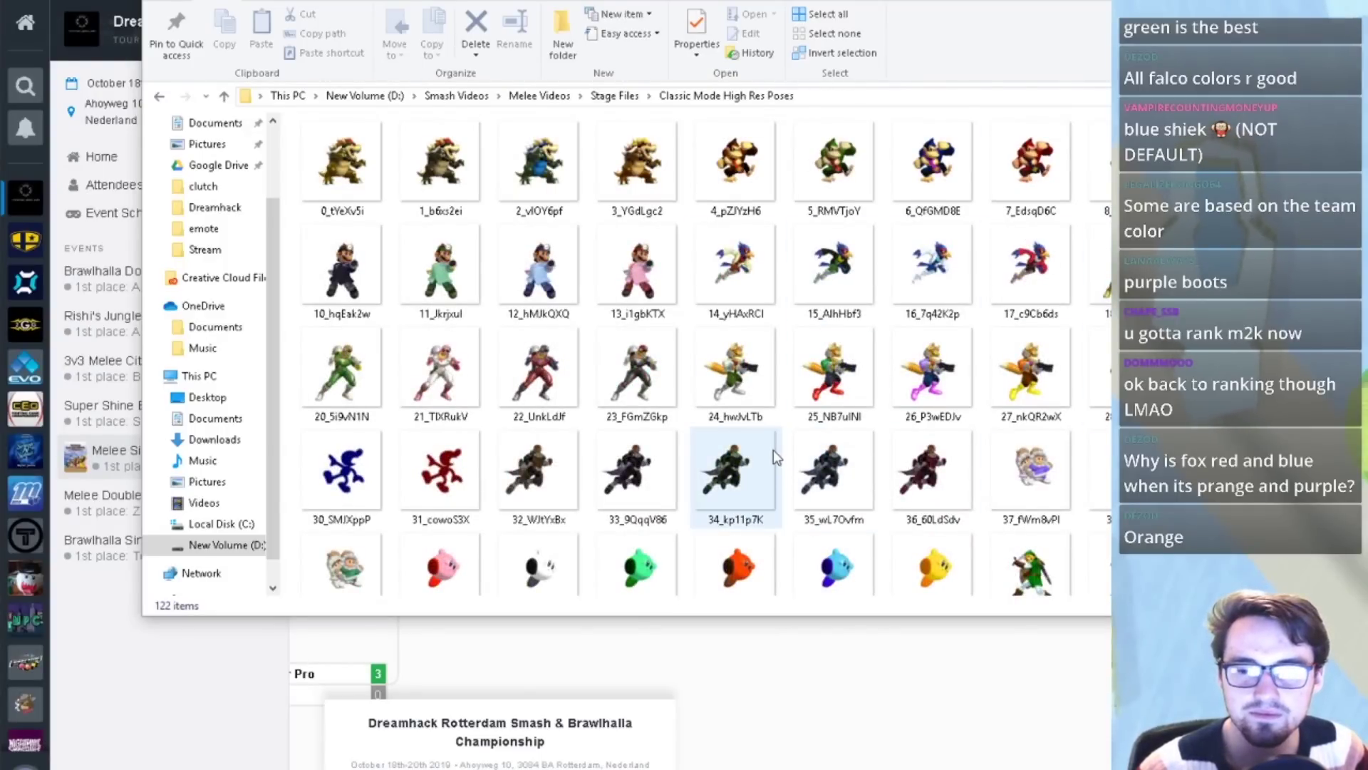
scroll(771, 442, "down", 5)
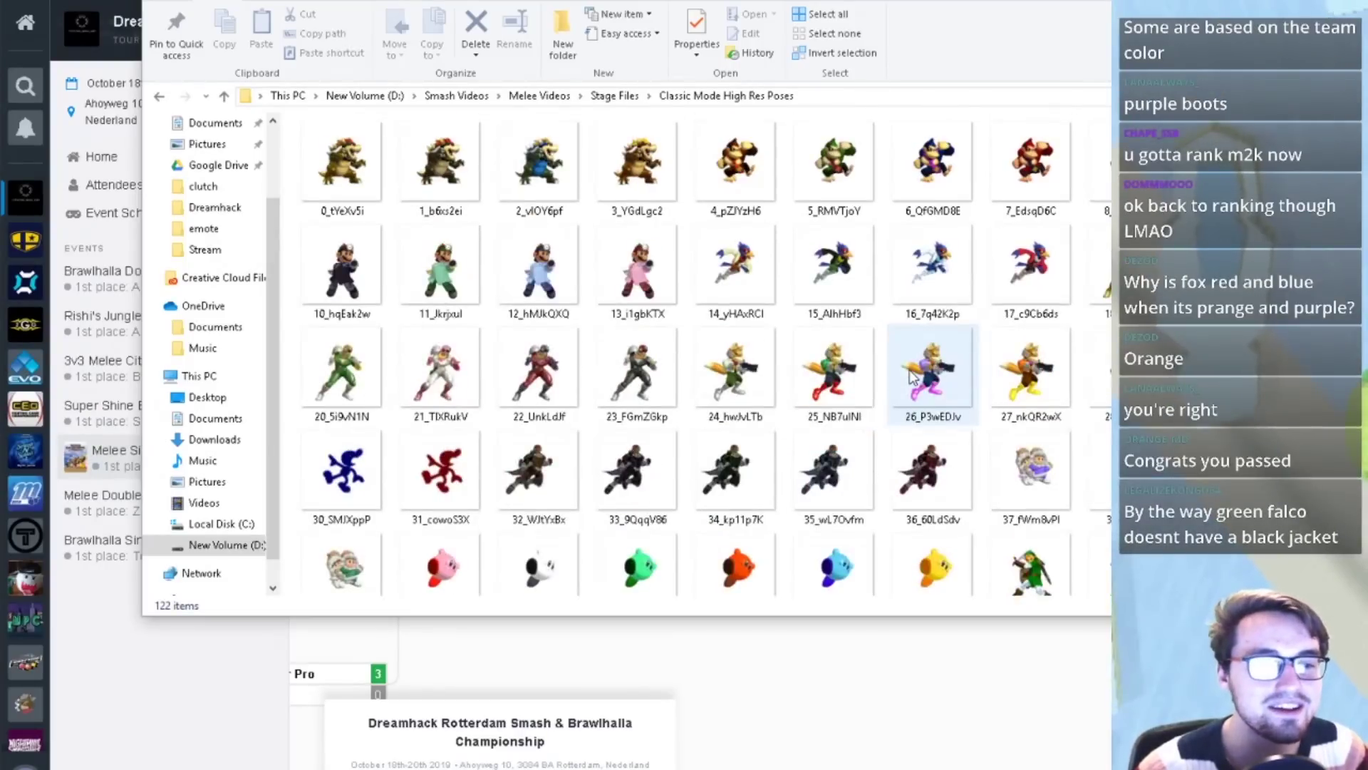
scroll(899, 363, "down", 3)
scroll(1084, 509, "up", 8)
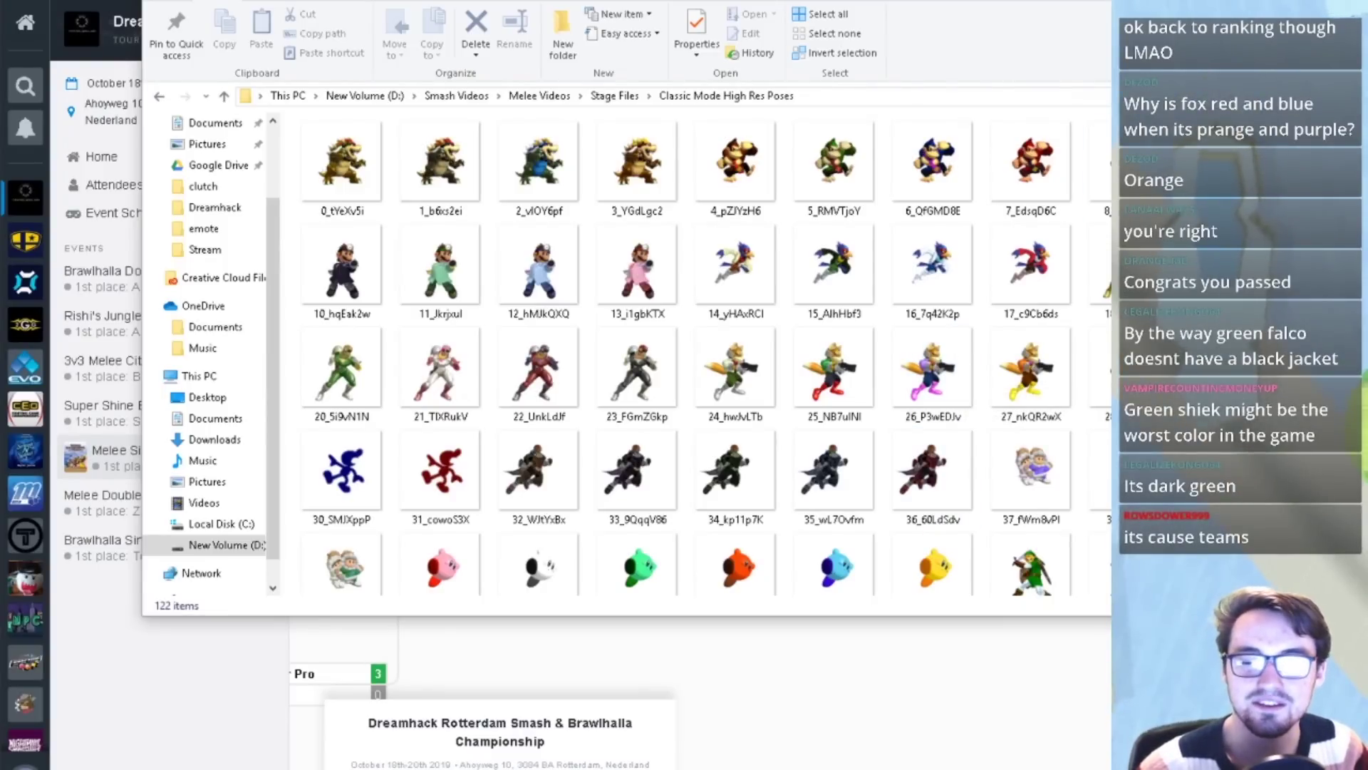
- Go back to the browser bracket and examine the lower losers-side matches leading to Professor Pro's set against Frenzy
key("alt+Tab")
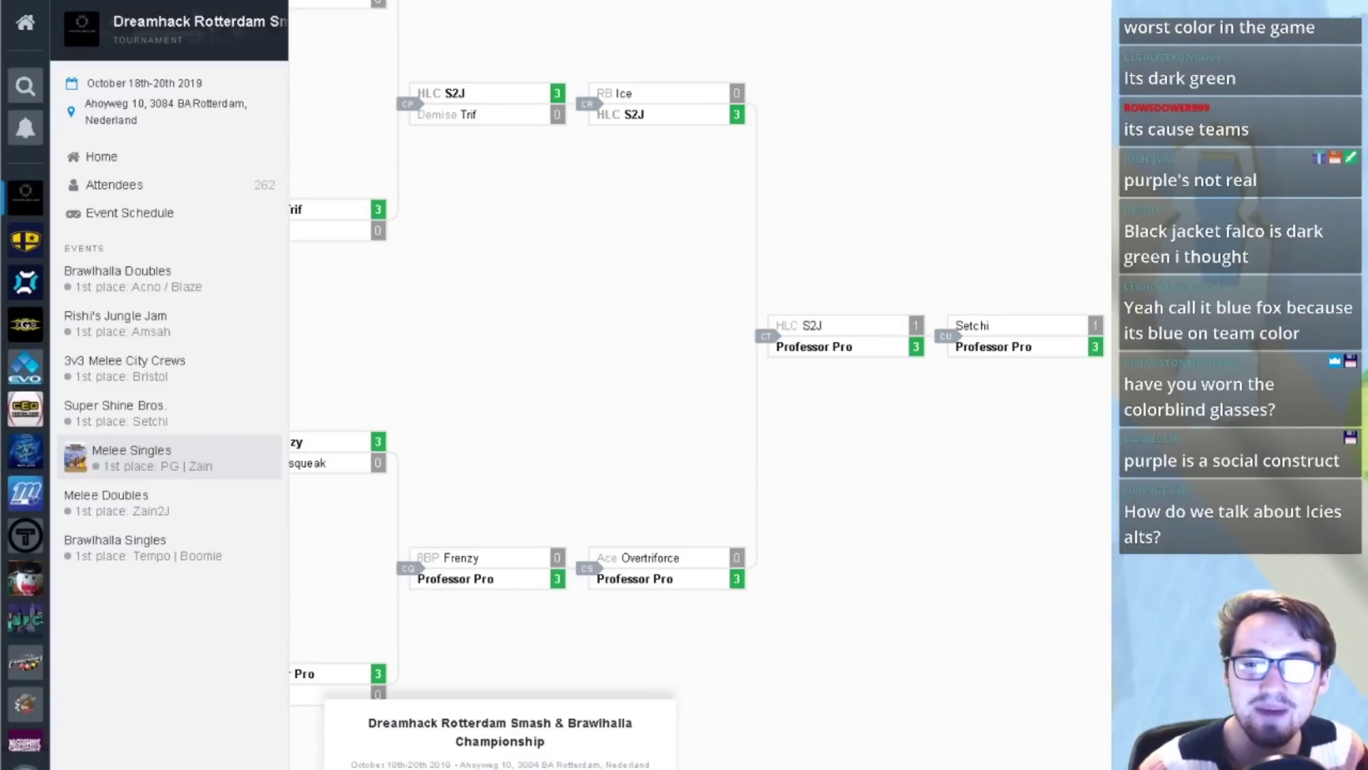
left_click_drag(607, 304, 852, 287)
scroll(848, 285, "down", 4)
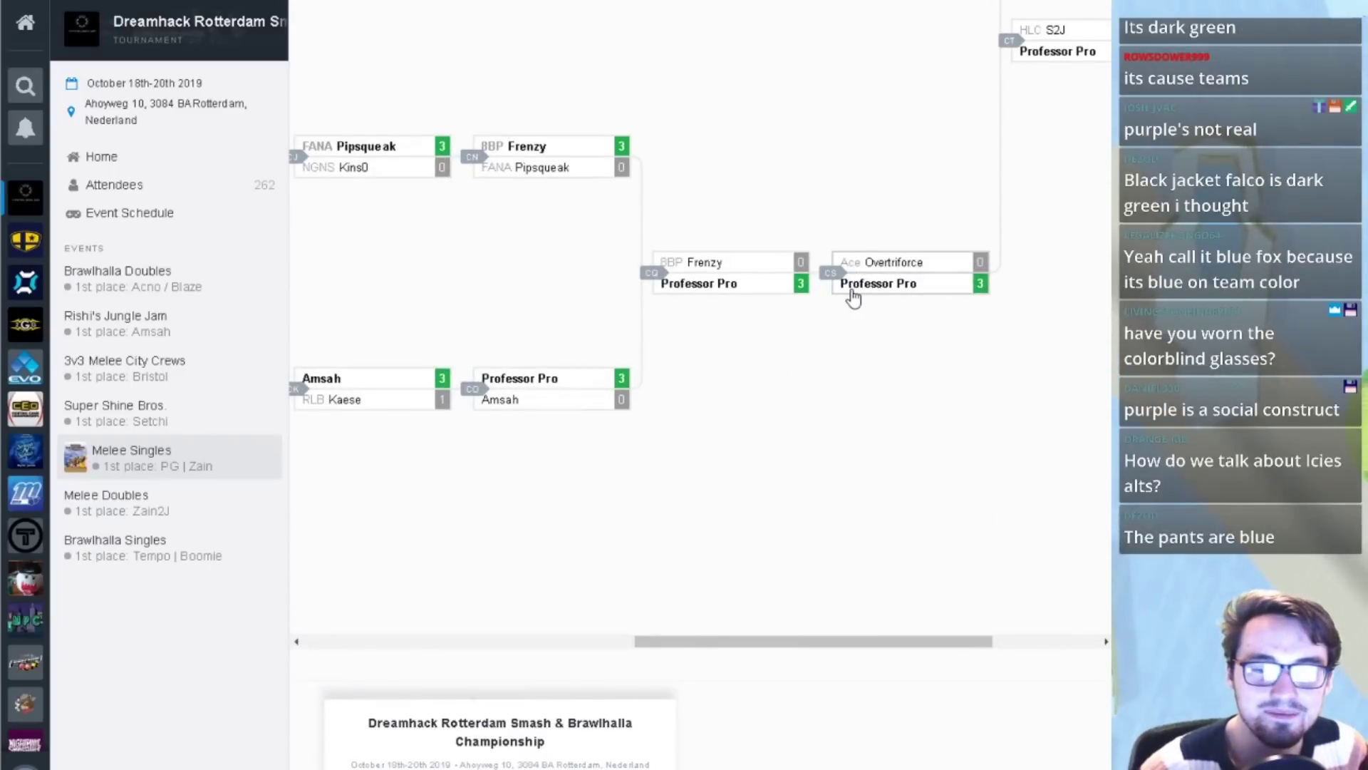
left_click_drag(724, 397, 908, 378)
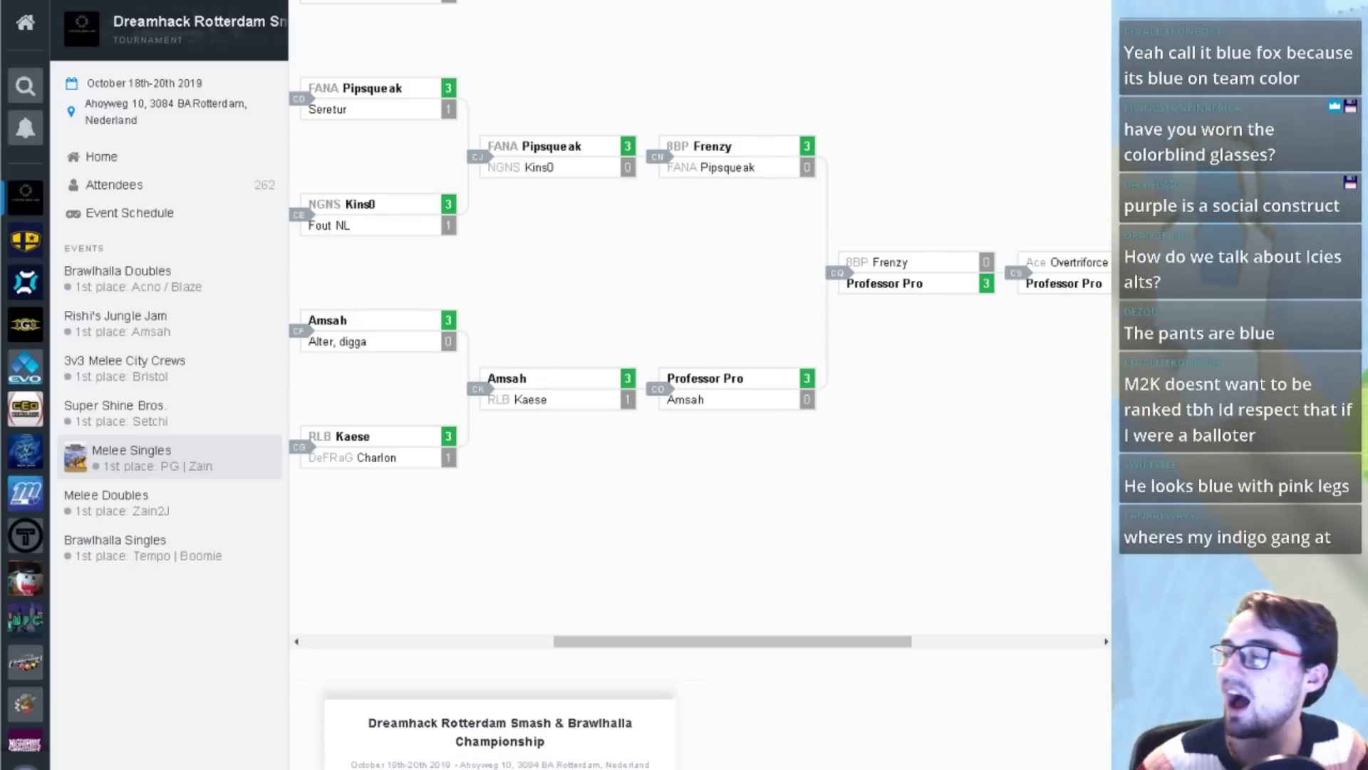
- Switch to the Twitter thread about Mew2King qualifying for MPGR 2019 and read through the replies
key("ctrl+Tab")
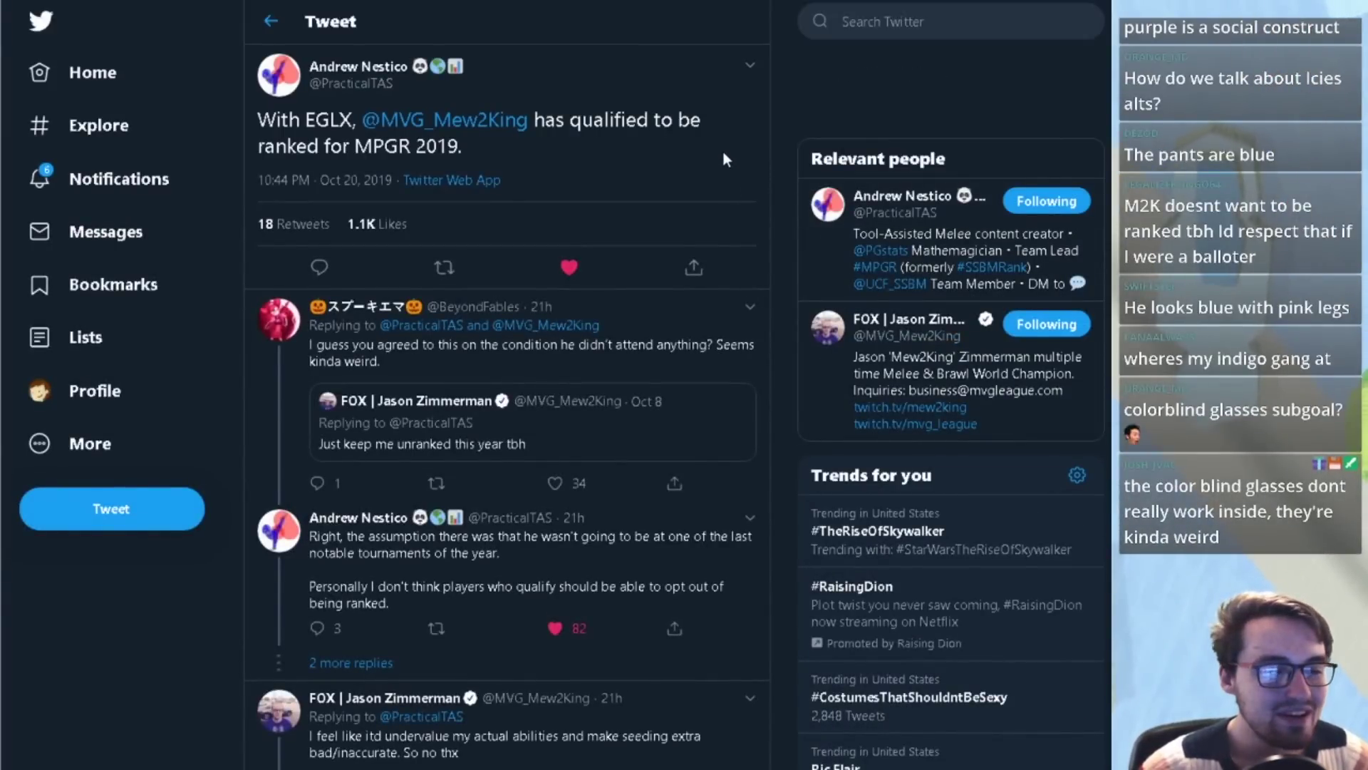
scroll(724, 158, "down", 5)
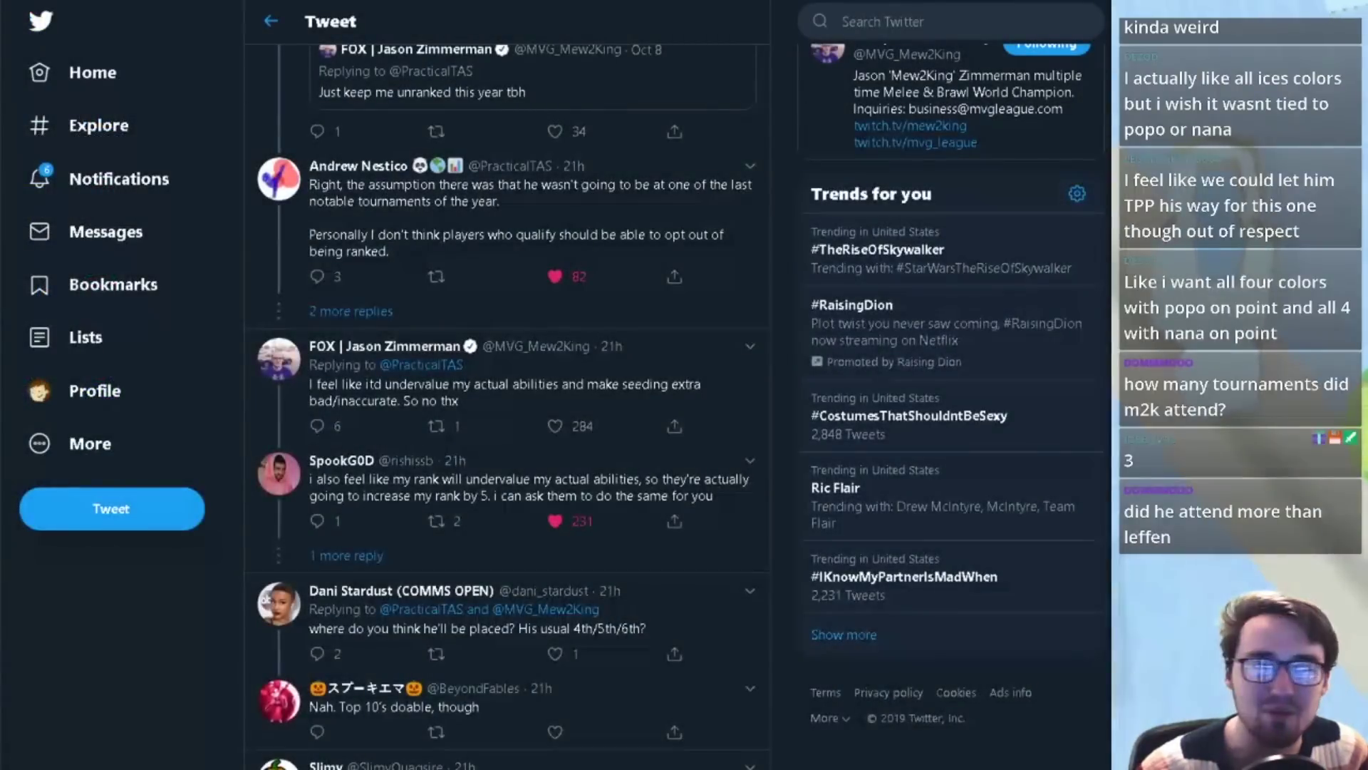
key("alt+Tab")
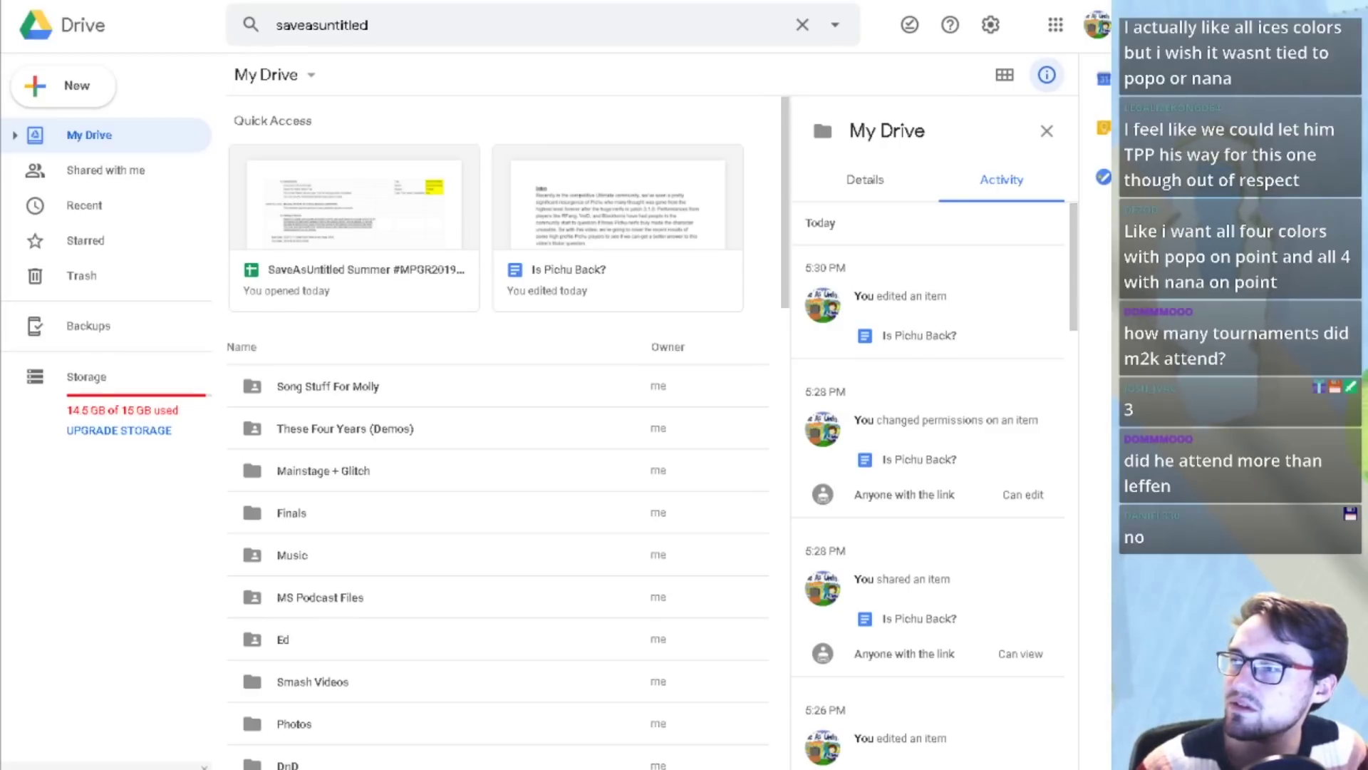
key("alt+Tab")
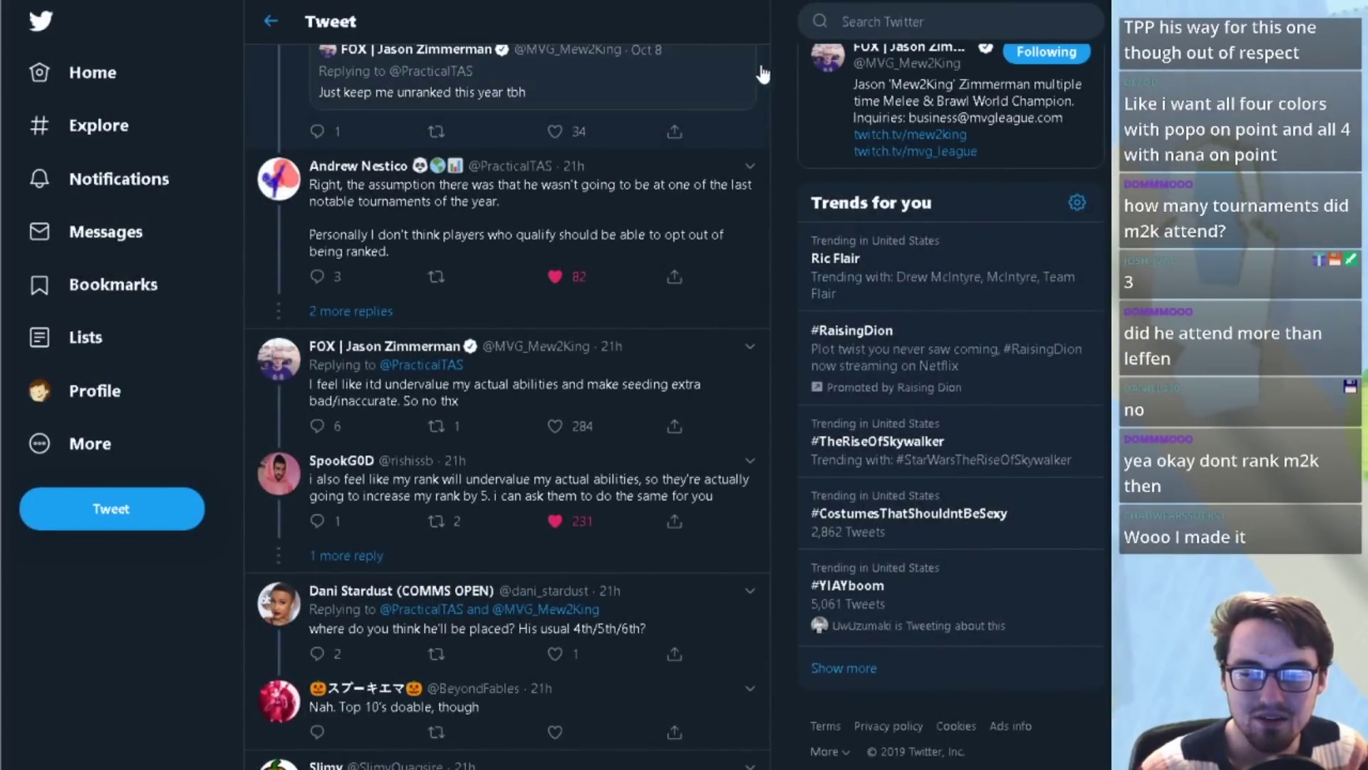
- Open the bookmarked Smash Calendar 2019 - Public spreadsheet in the blank Google page
key("ctrl+Tab")
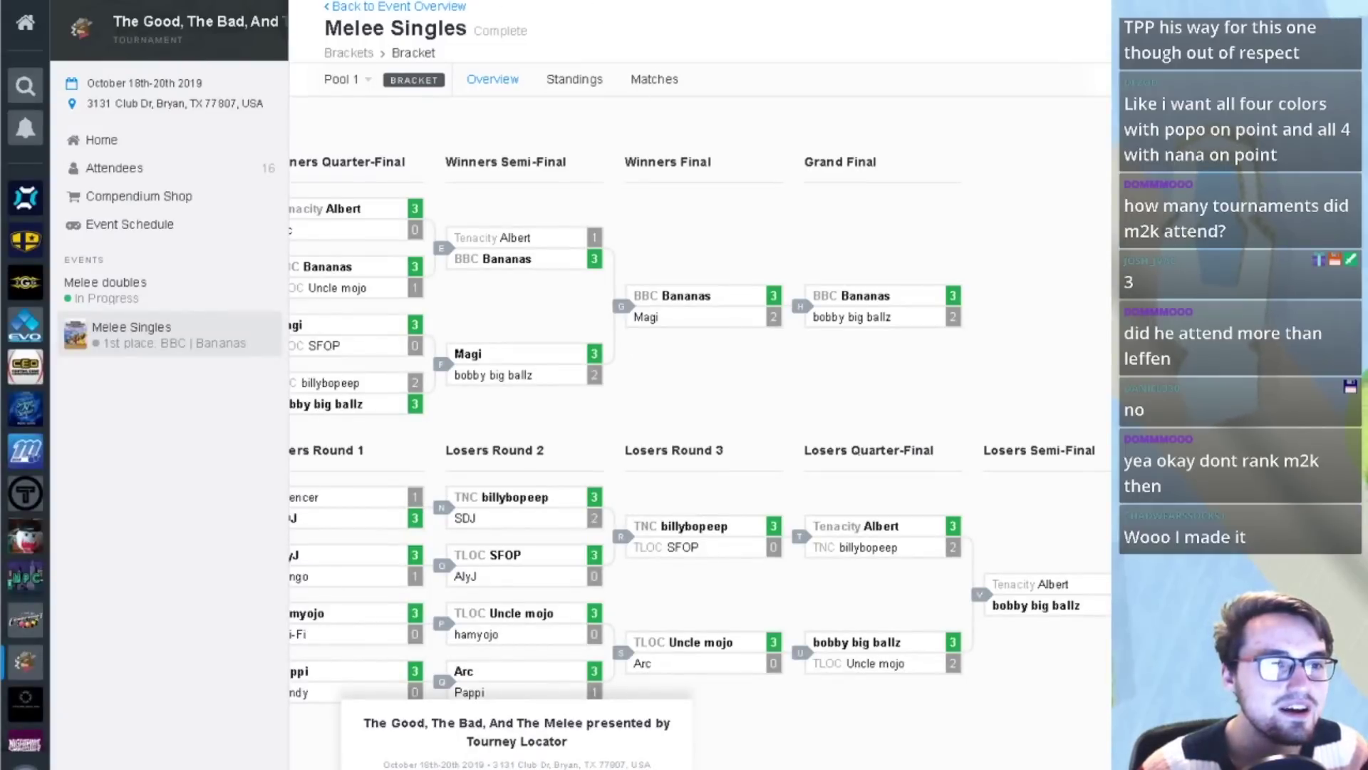
key("ctrl+Tab")
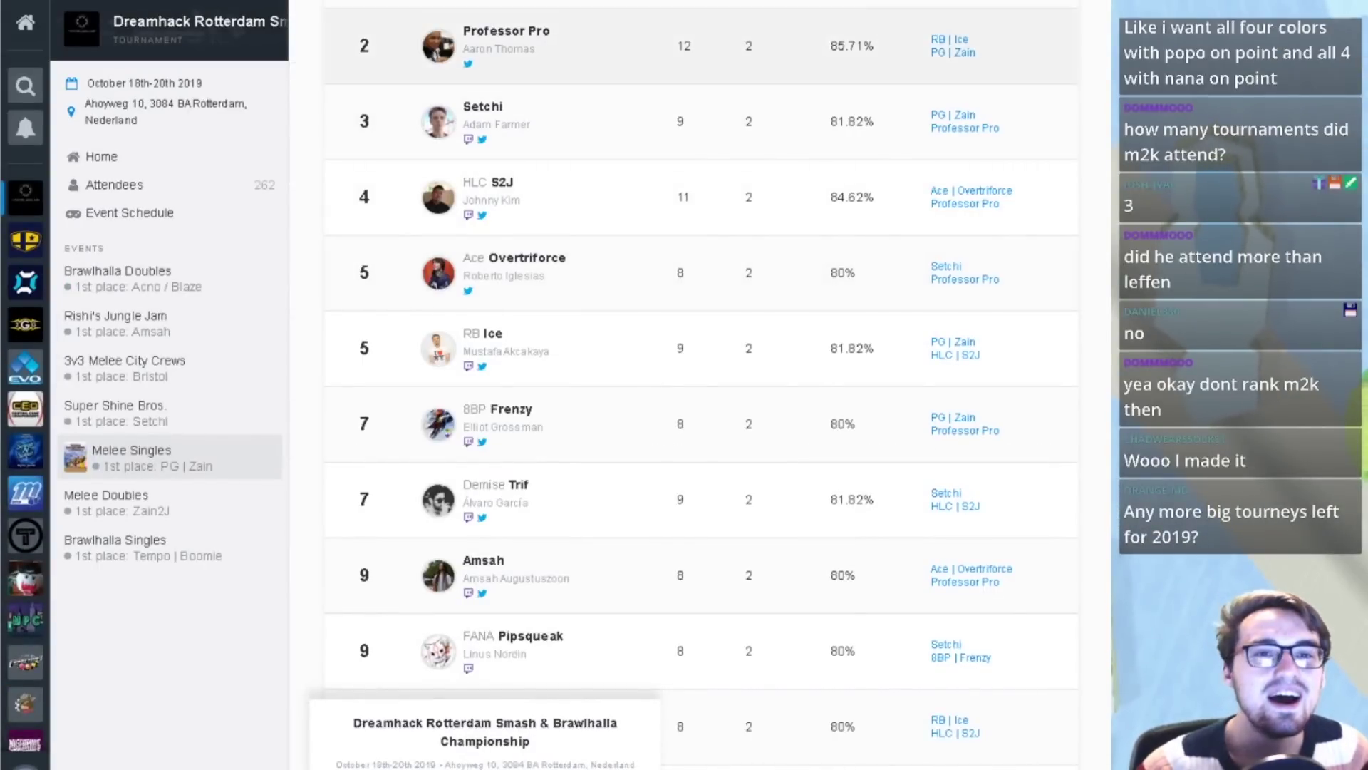
key("ctrl+Tab")
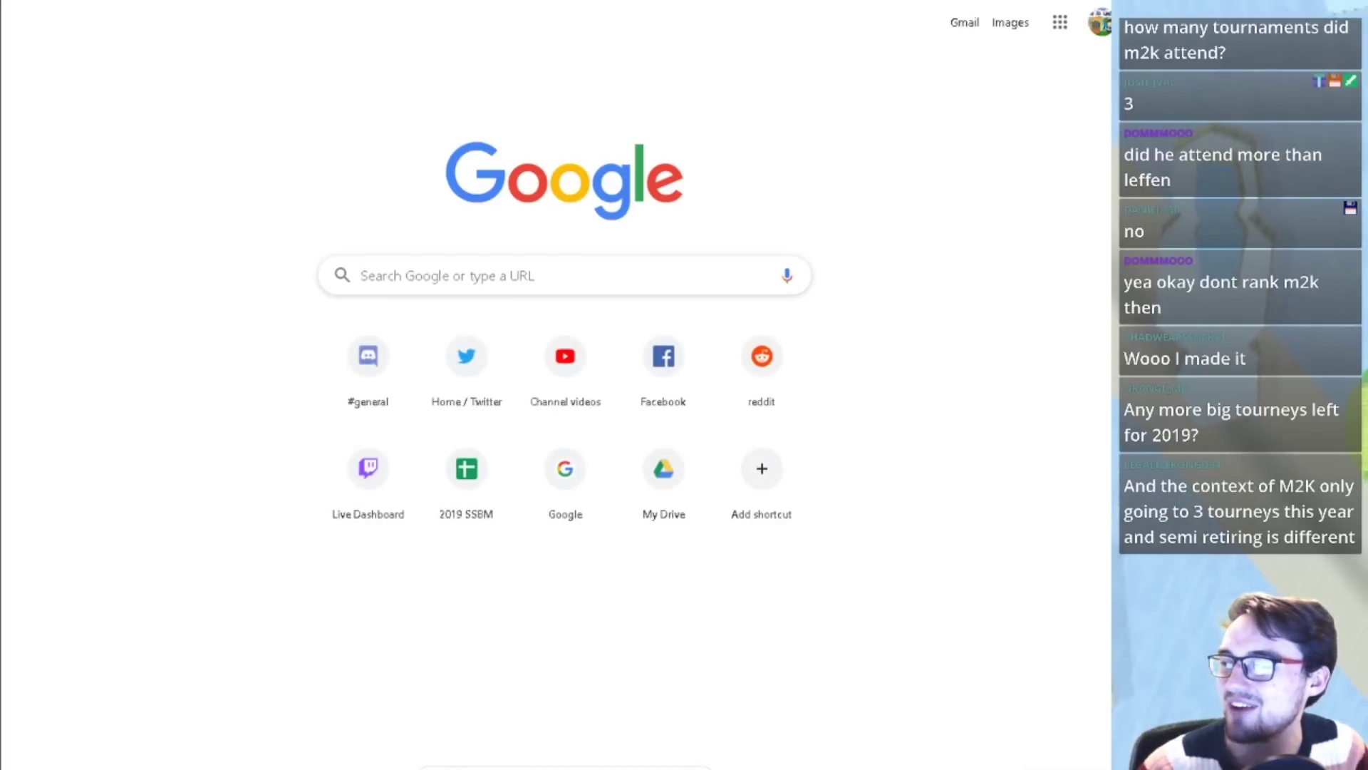
left_click(186, 2)
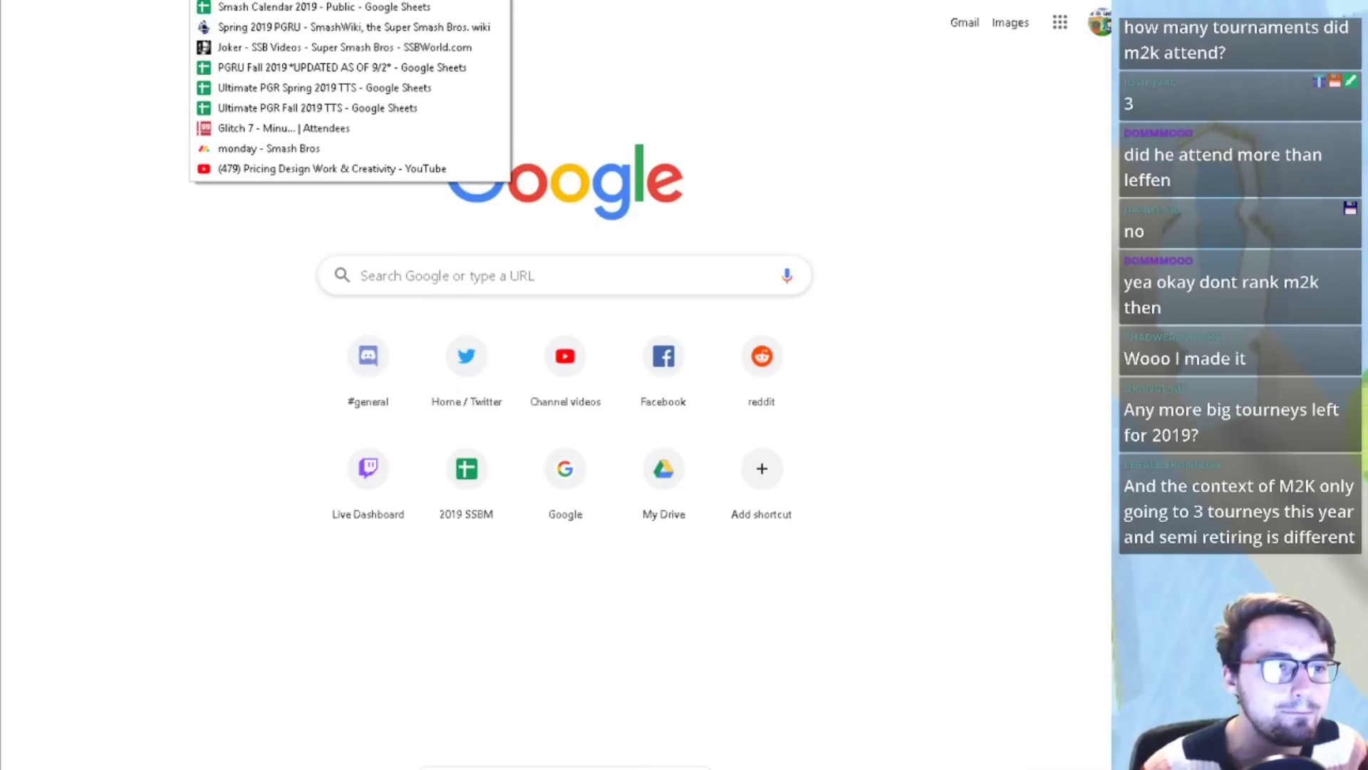
left_click(384, 8)
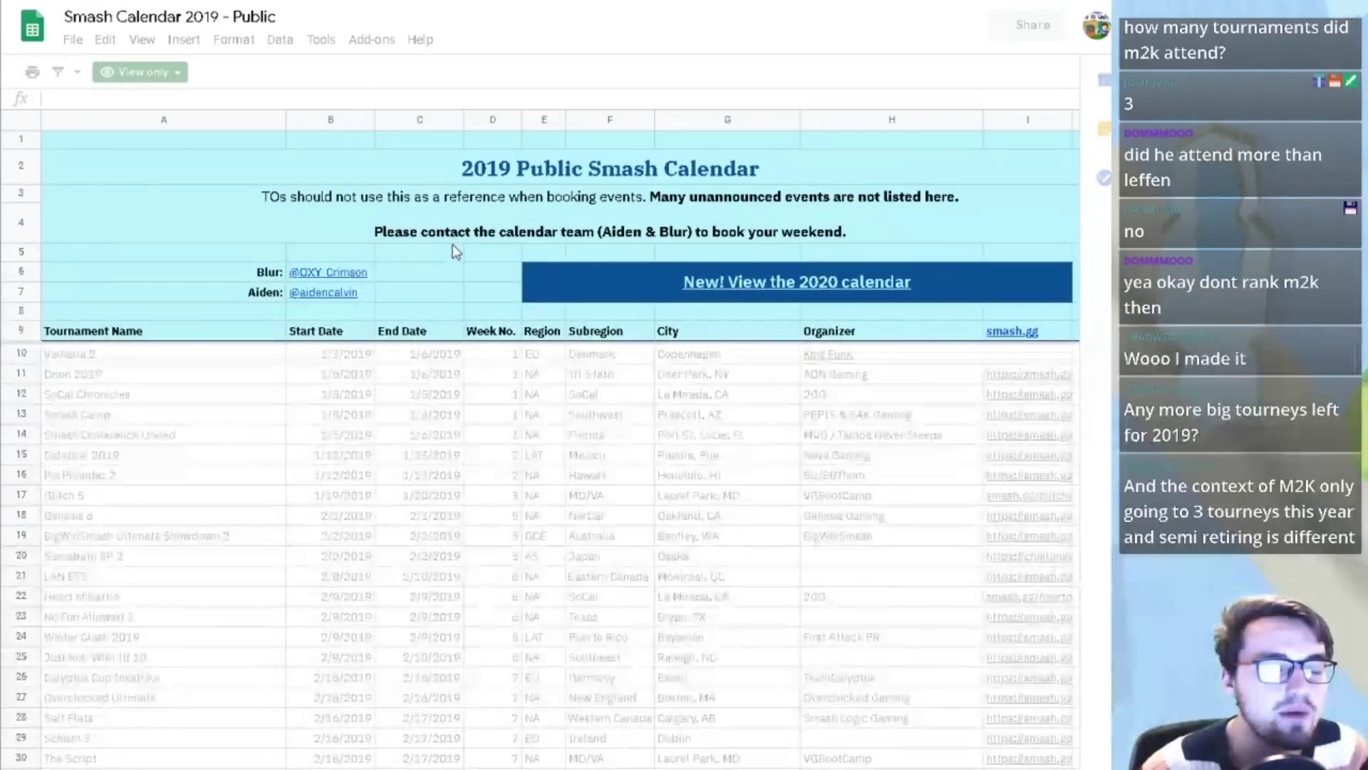
- Look through the full 2019 calendar down to the upcoming tournaments and mark MMOM Memorial
scroll(476, 239, "down", 10)
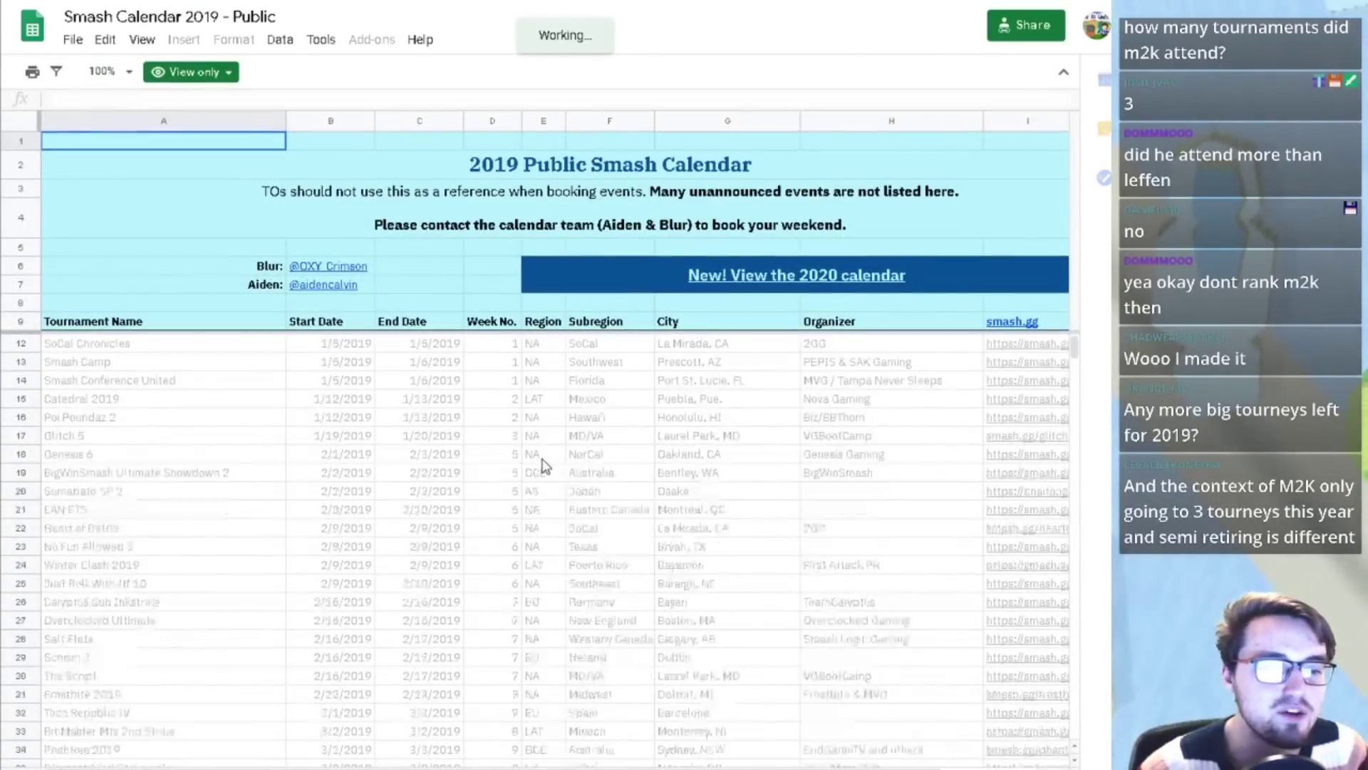
scroll(545, 467, "down", 15)
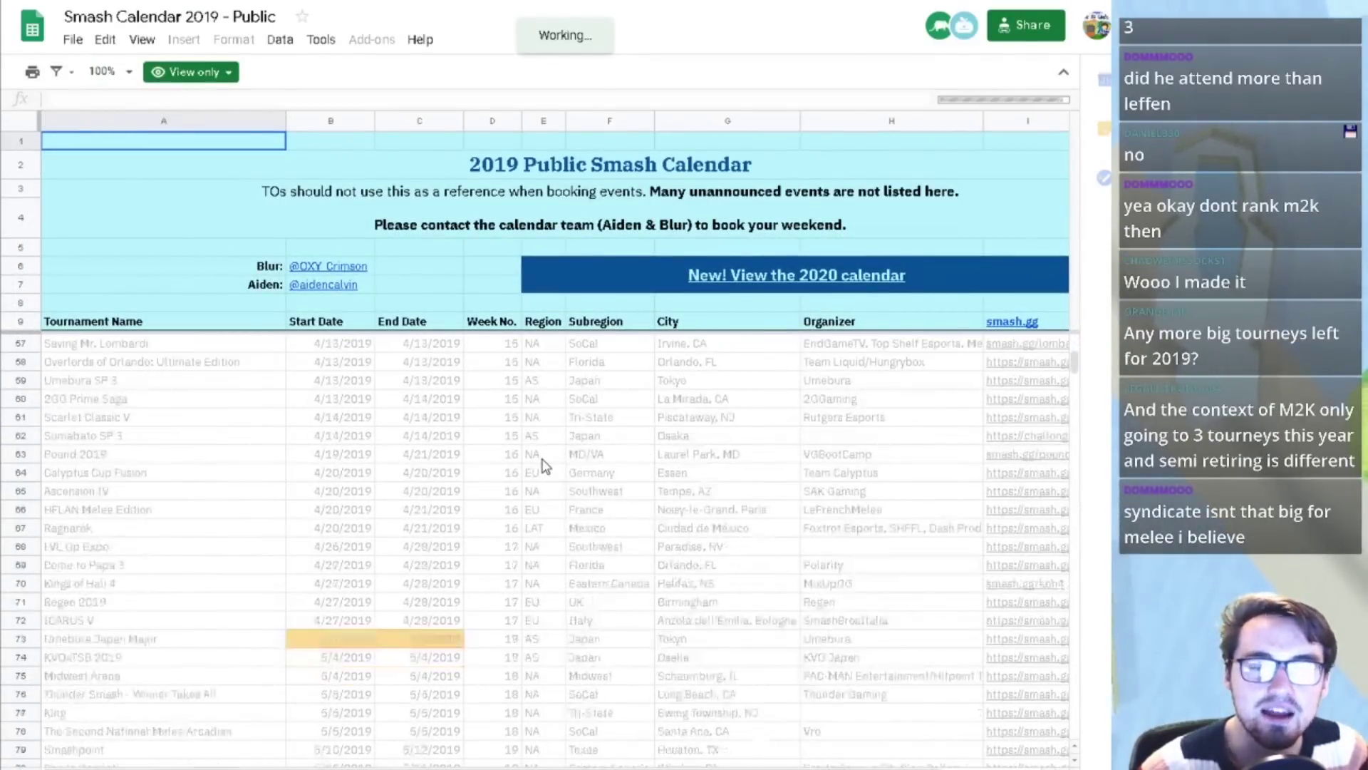
scroll(545, 466, "down", 20)
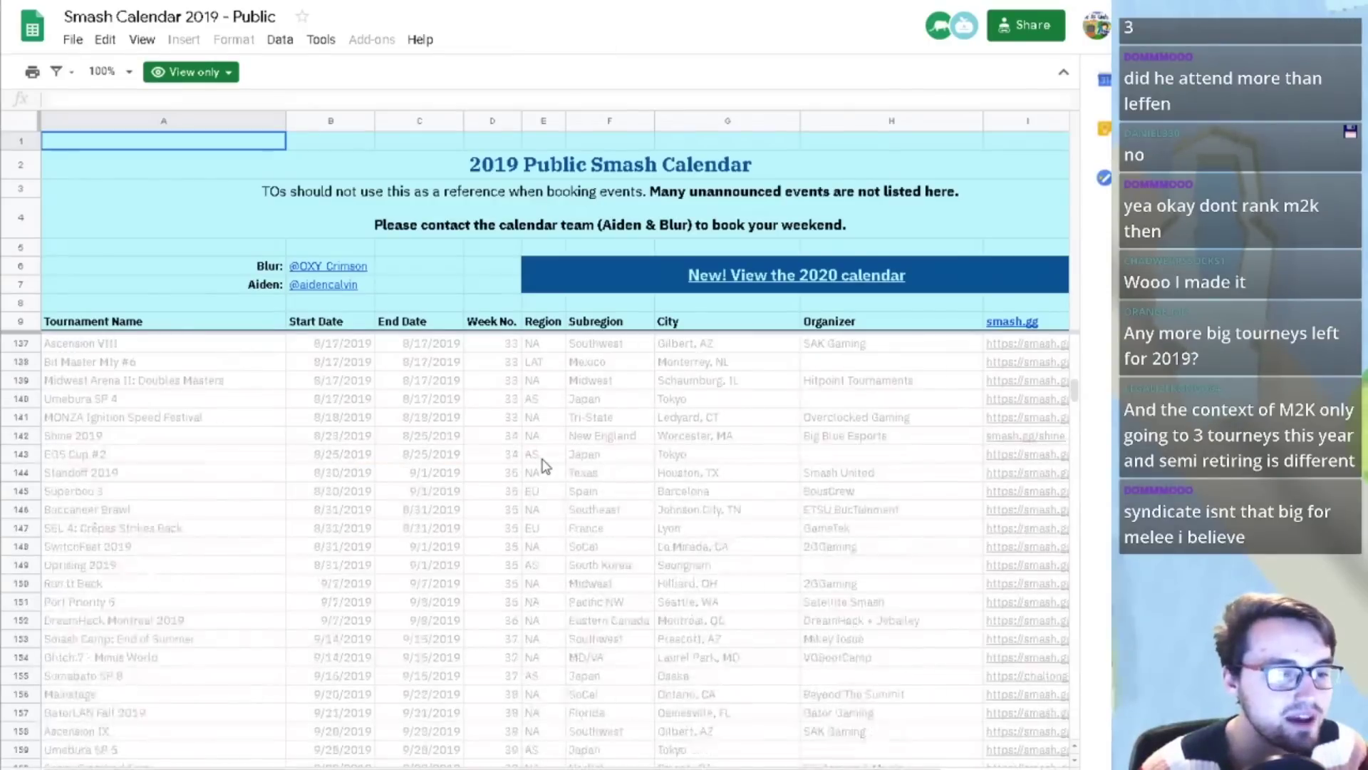
scroll(540, 465, "down", 2)
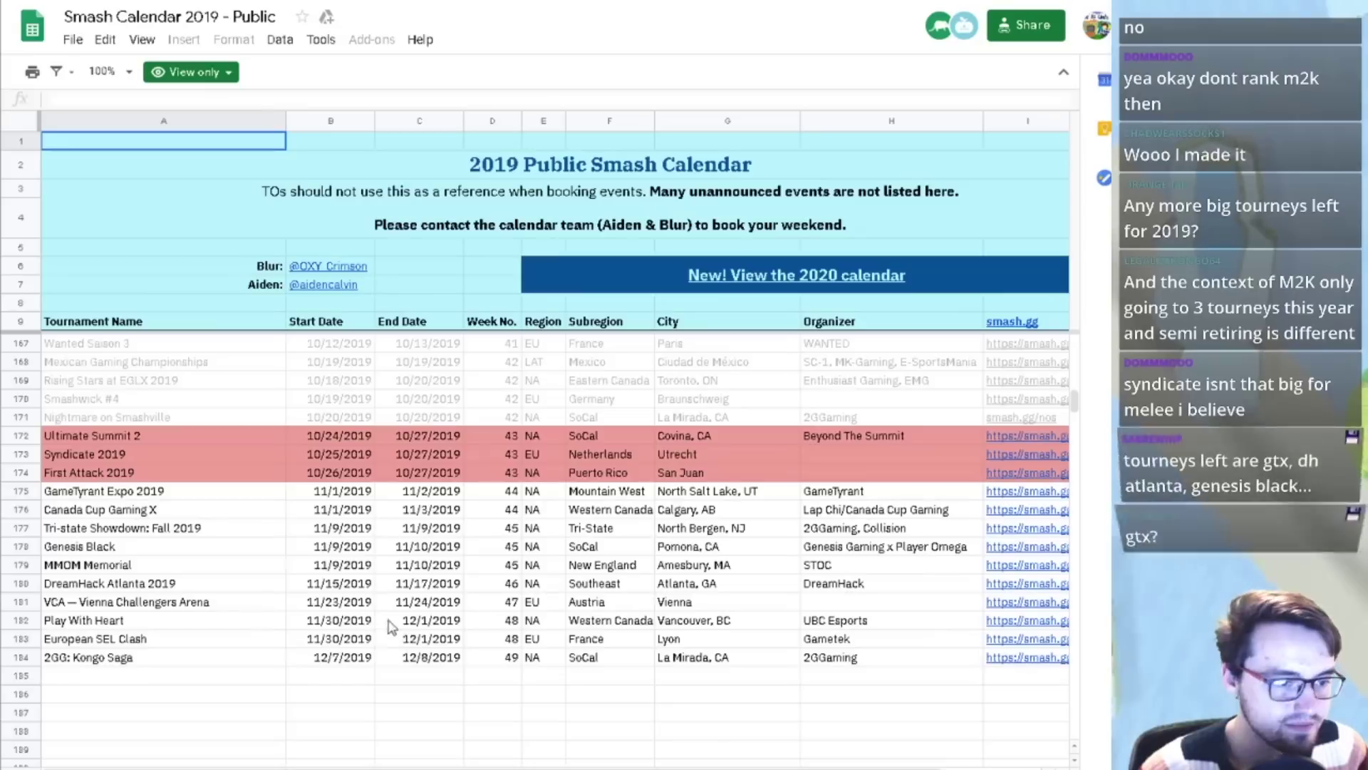
left_click(117, 565)
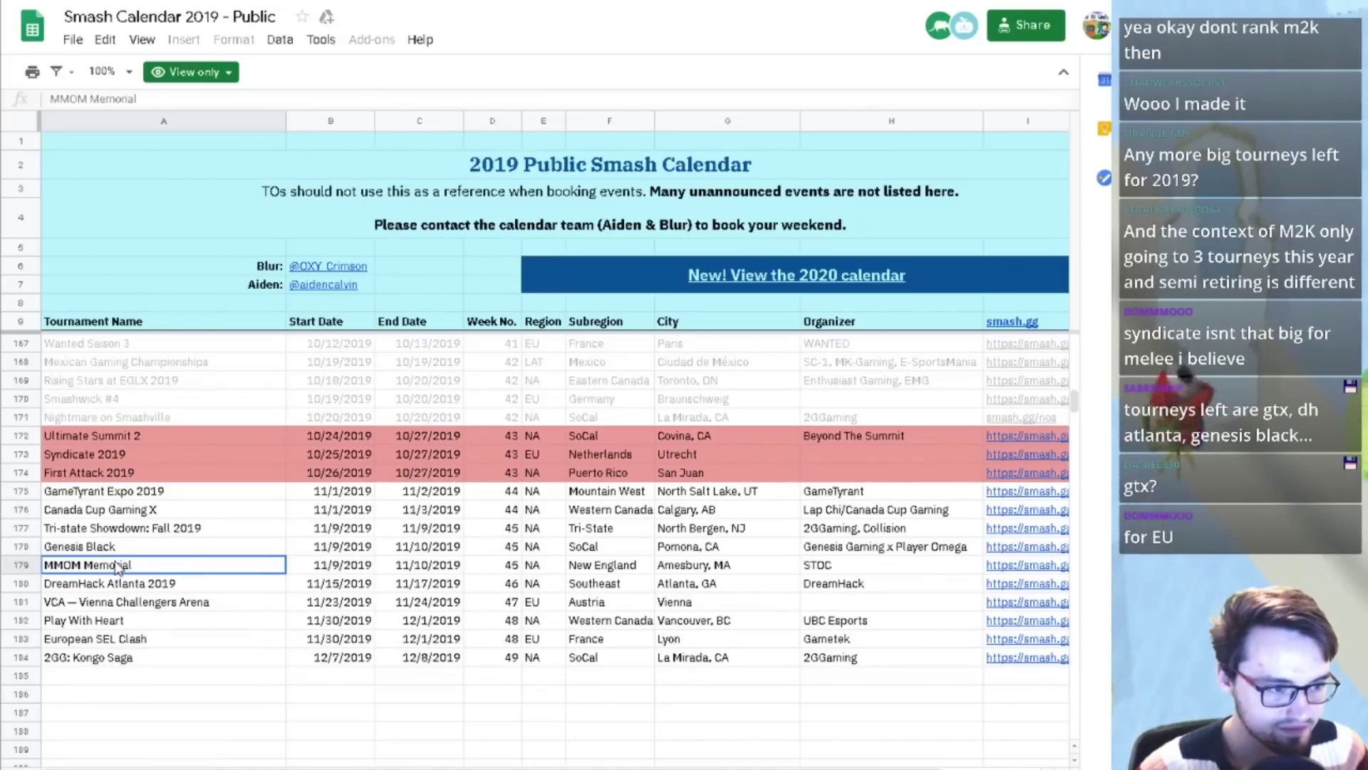
- Switch to the Melee sheet of the calendar and open the smash.gg page linked for GameTyrant Expo 2019
key("ctrl+shift+Page_Down")
scroll(342, 565, "down", 20)
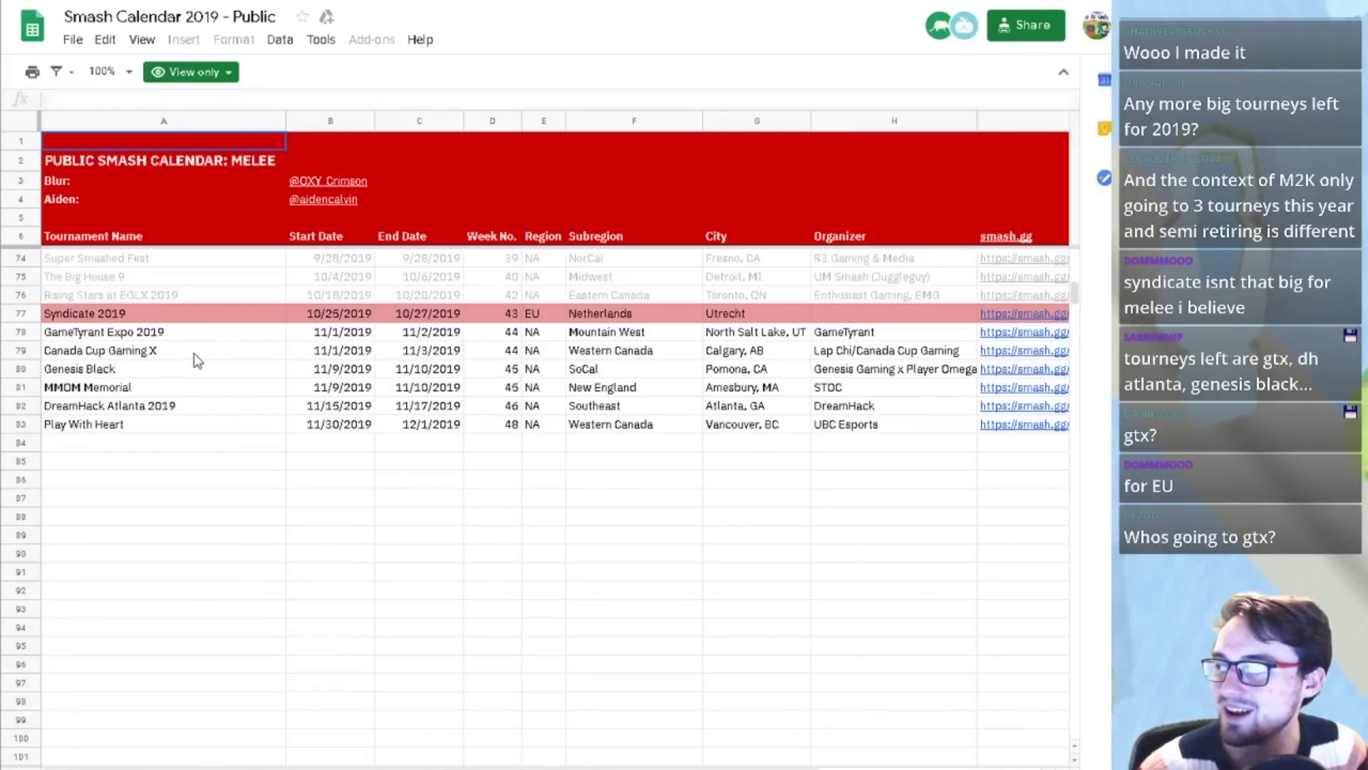
left_click(1035, 335)
left_click(1024, 351)
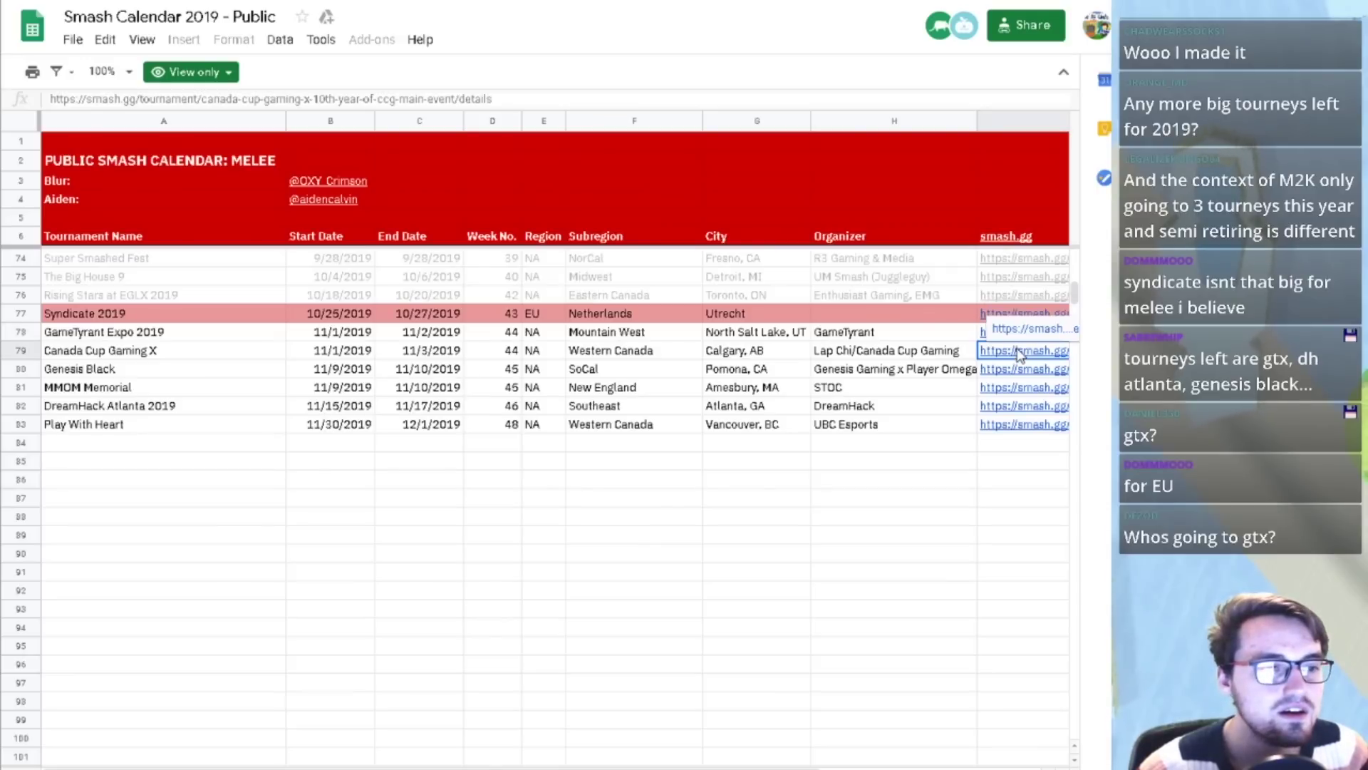
left_click(904, 354)
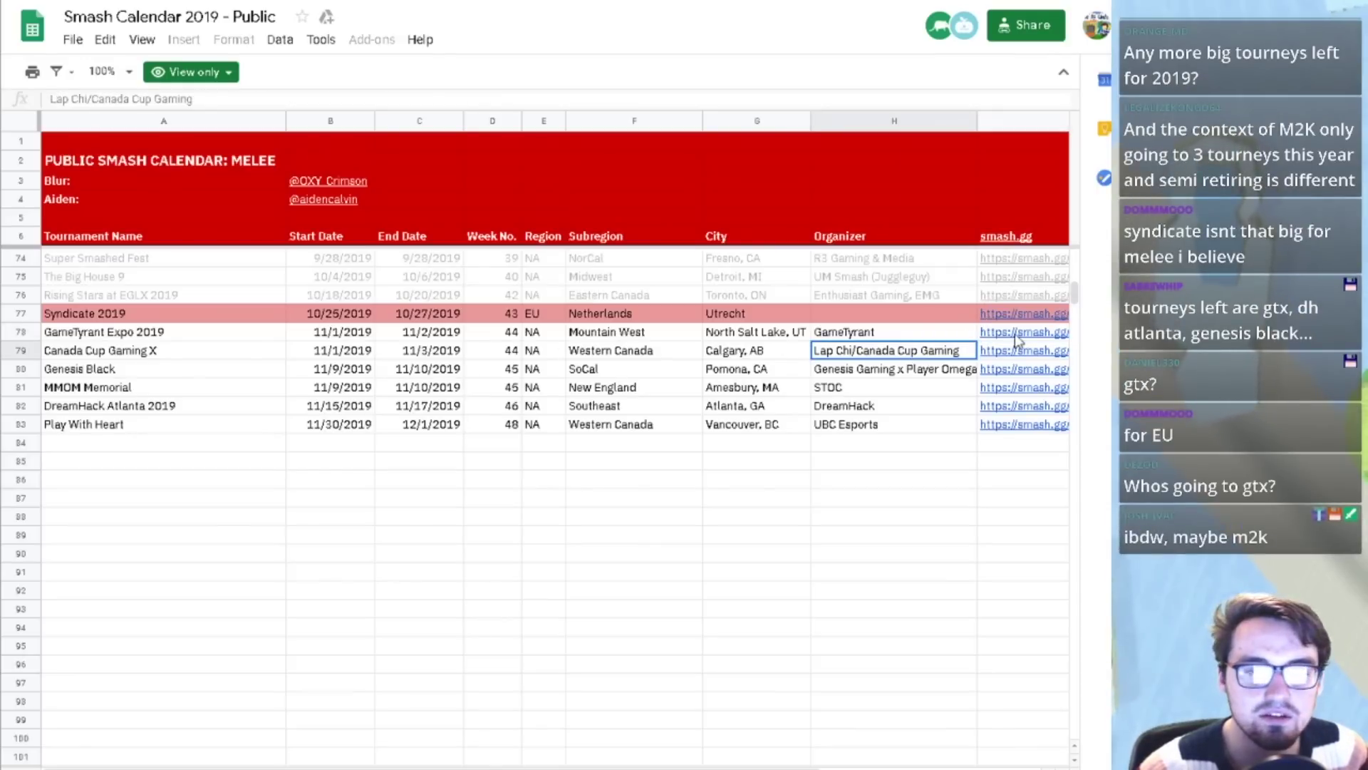
left_click(1016, 335)
left_click(1032, 318)
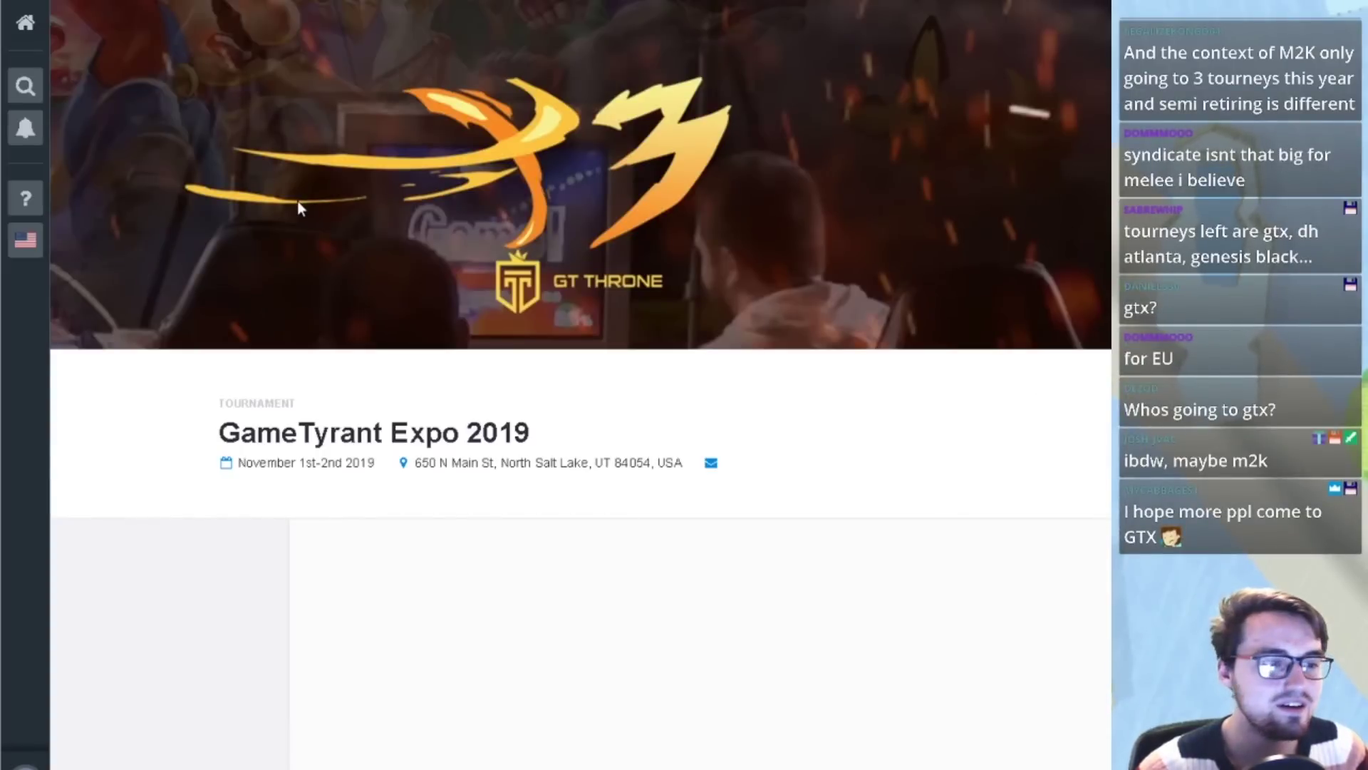
- Read the GameTyrant Expo 2019 event, registration and schedule details, and open its attendees list
scroll(297, 203, "down", 5)
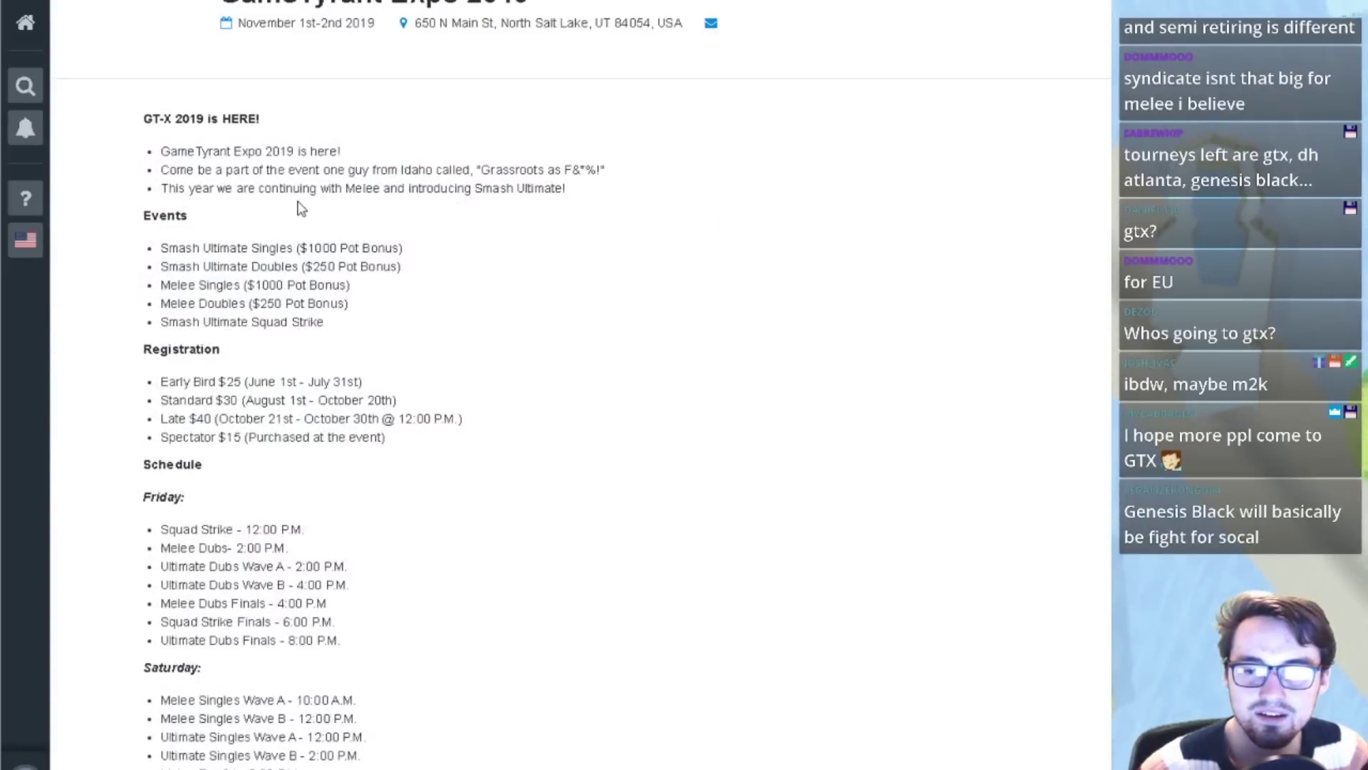
scroll(199, 299, "up", 5)
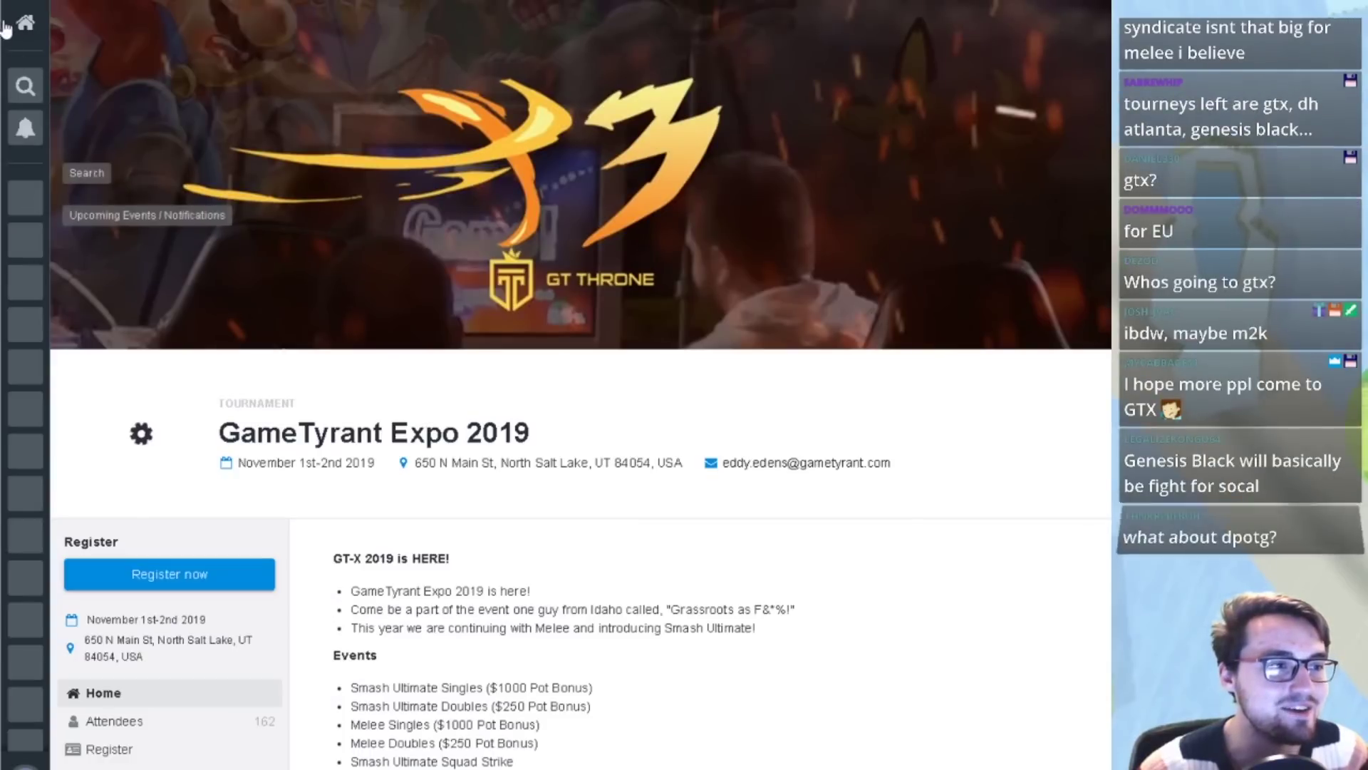
scroll(423, 379, "down", 3)
scroll(423, 379, "down", 2)
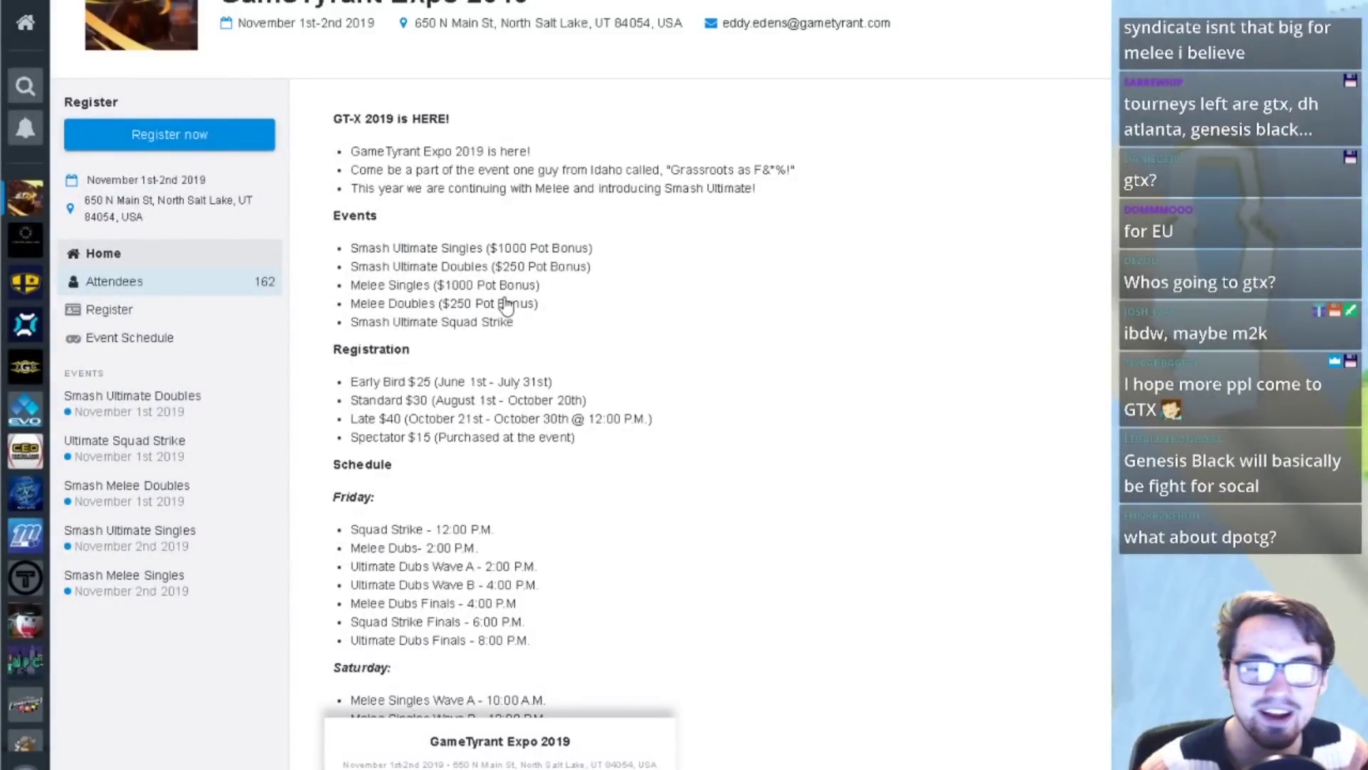
key("alt+Tab")
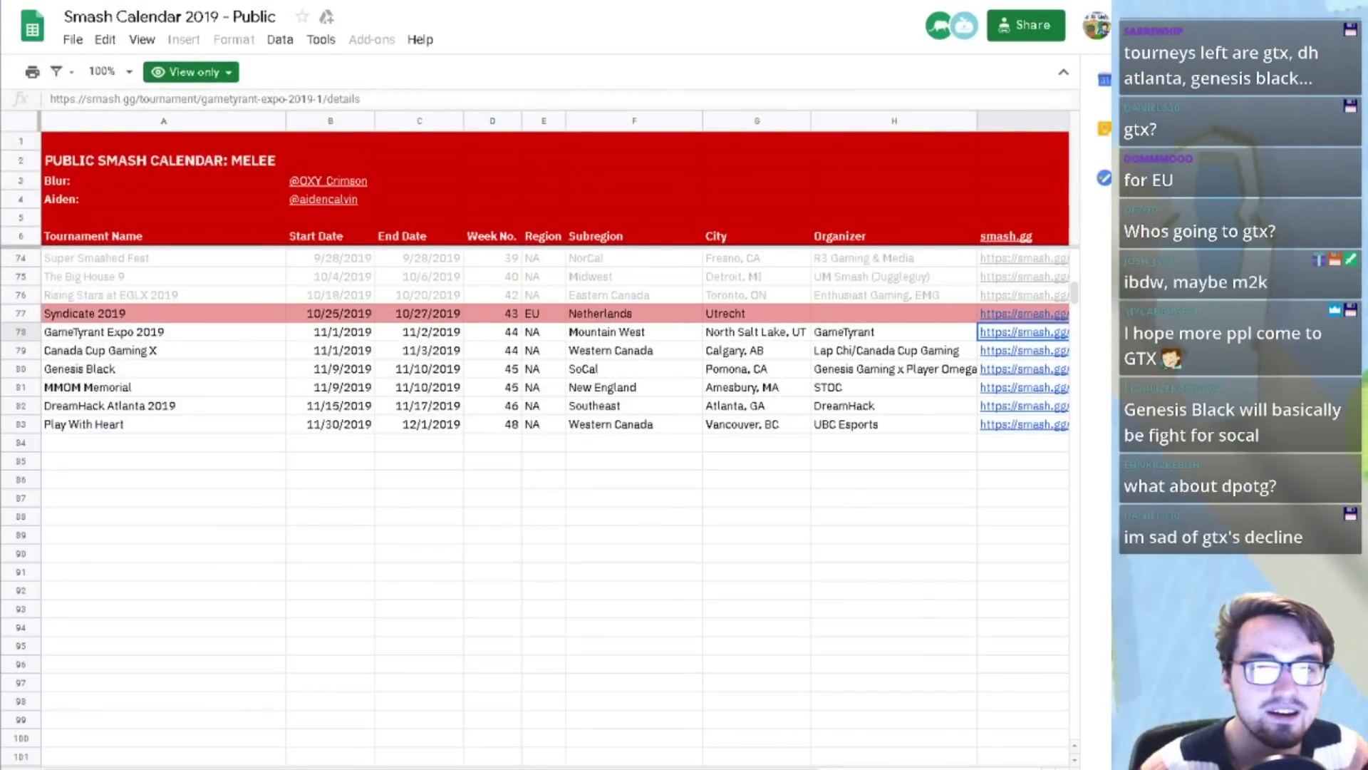
key("alt+Tab")
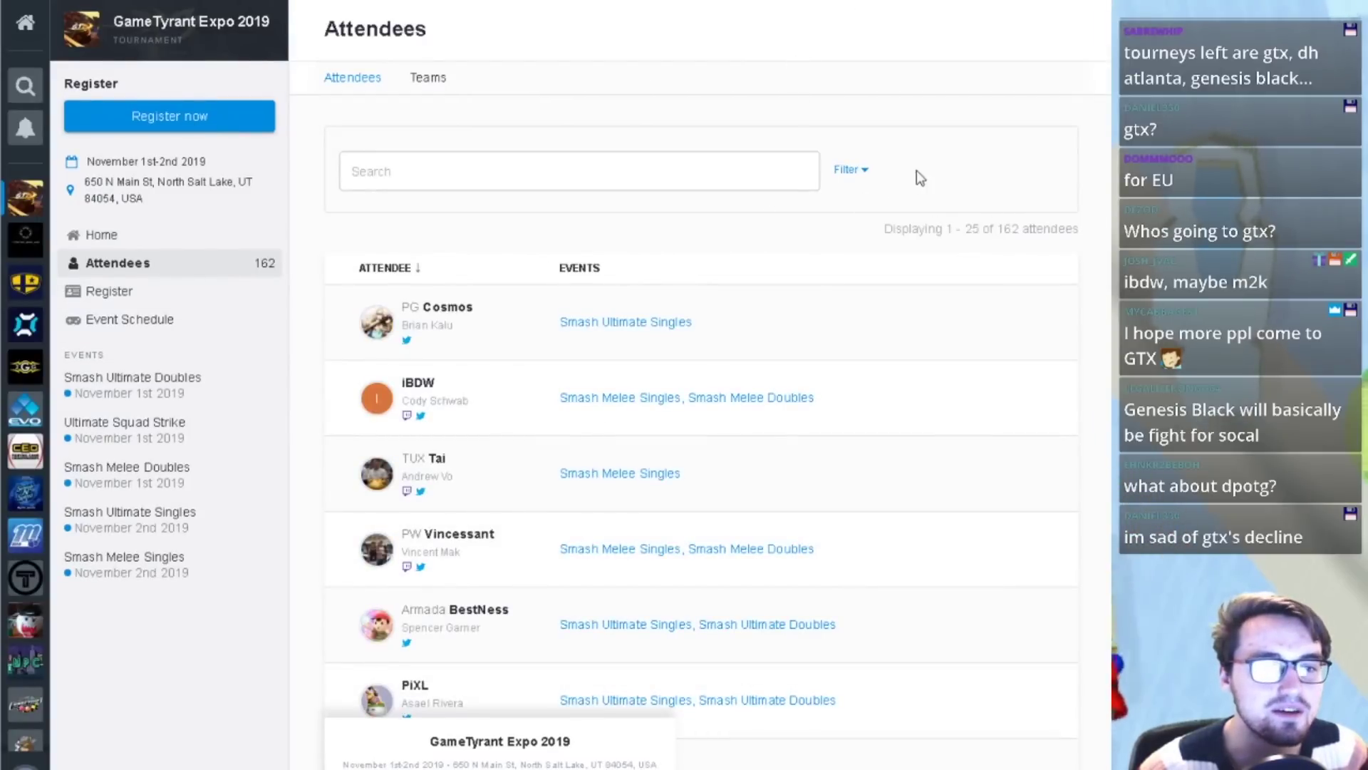
left_click(865, 171)
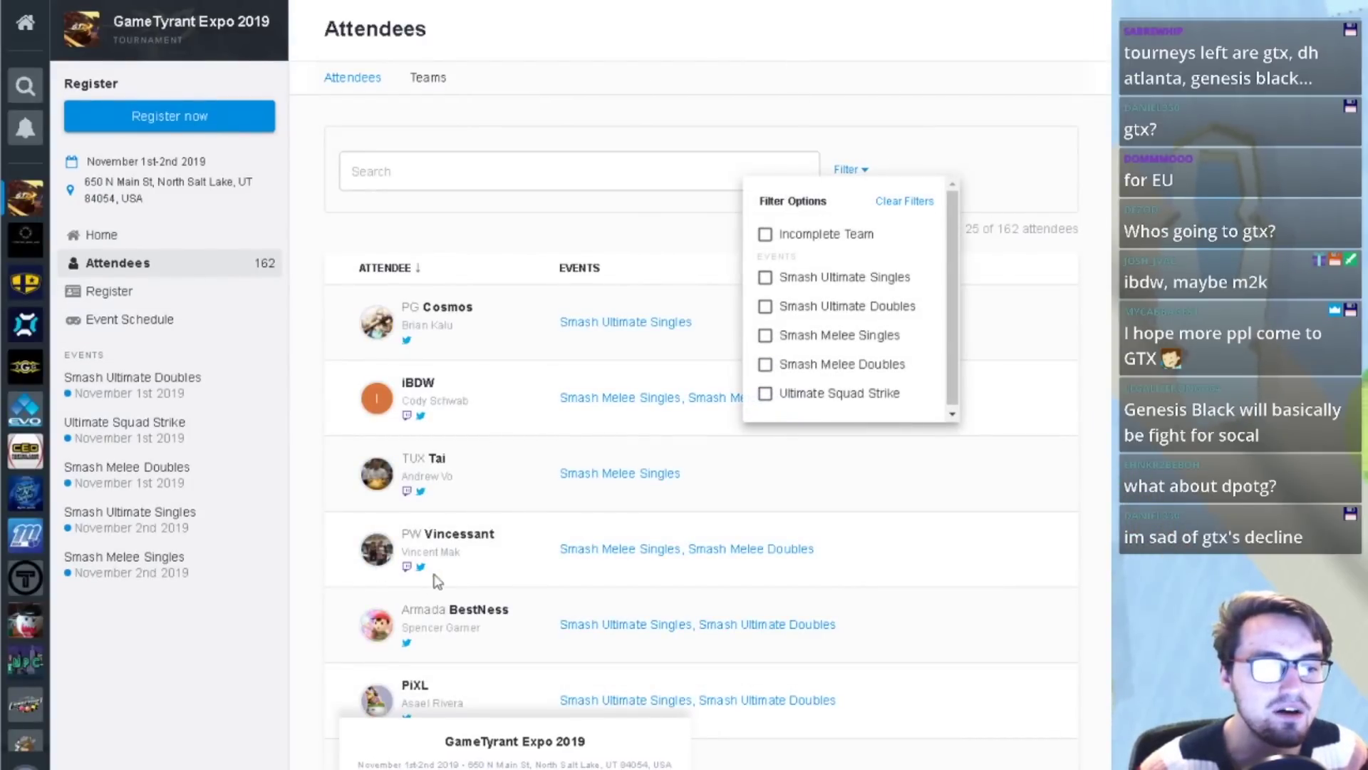
left_click(849, 282)
left_click(905, 92)
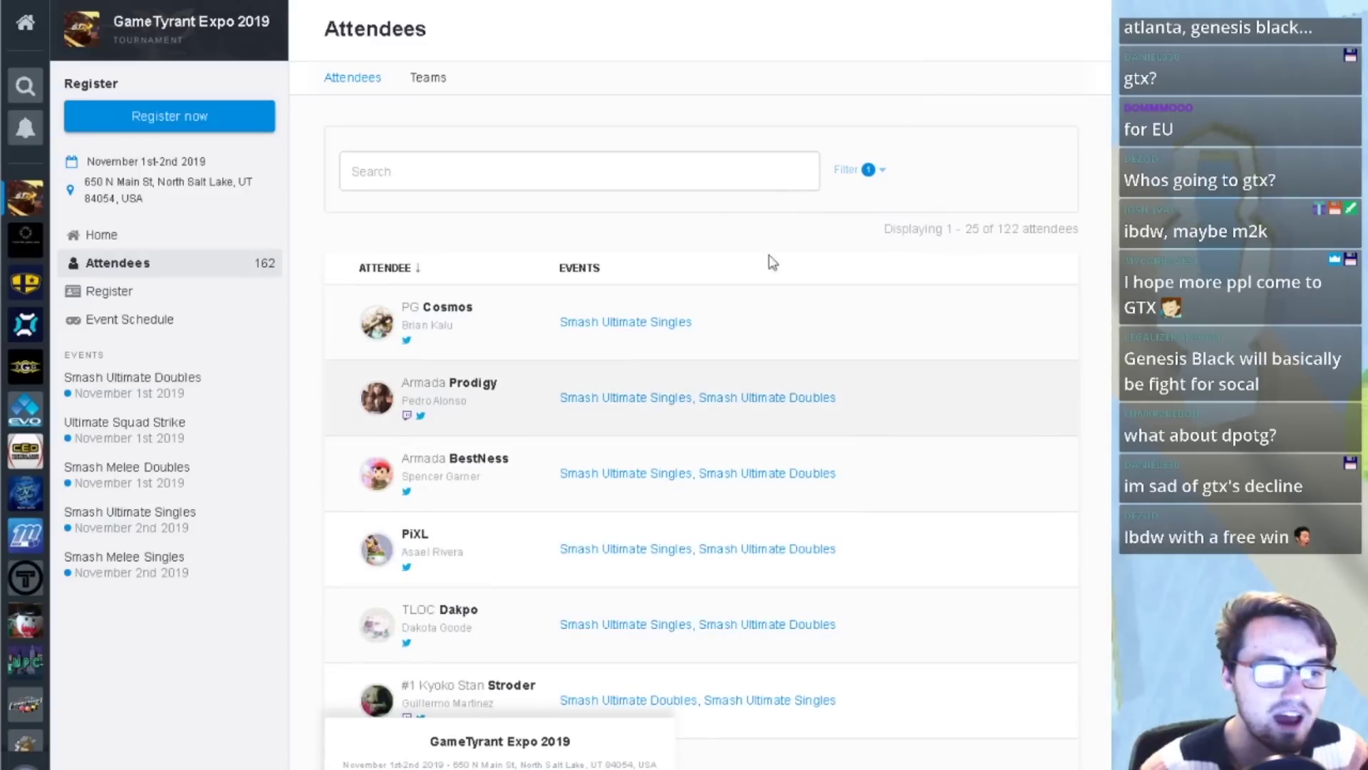
scroll(820, 214, "down", 2)
- Filter the GameTyrant Expo 2019 attendees to Smash Melee Singles only
left_click(869, 87)
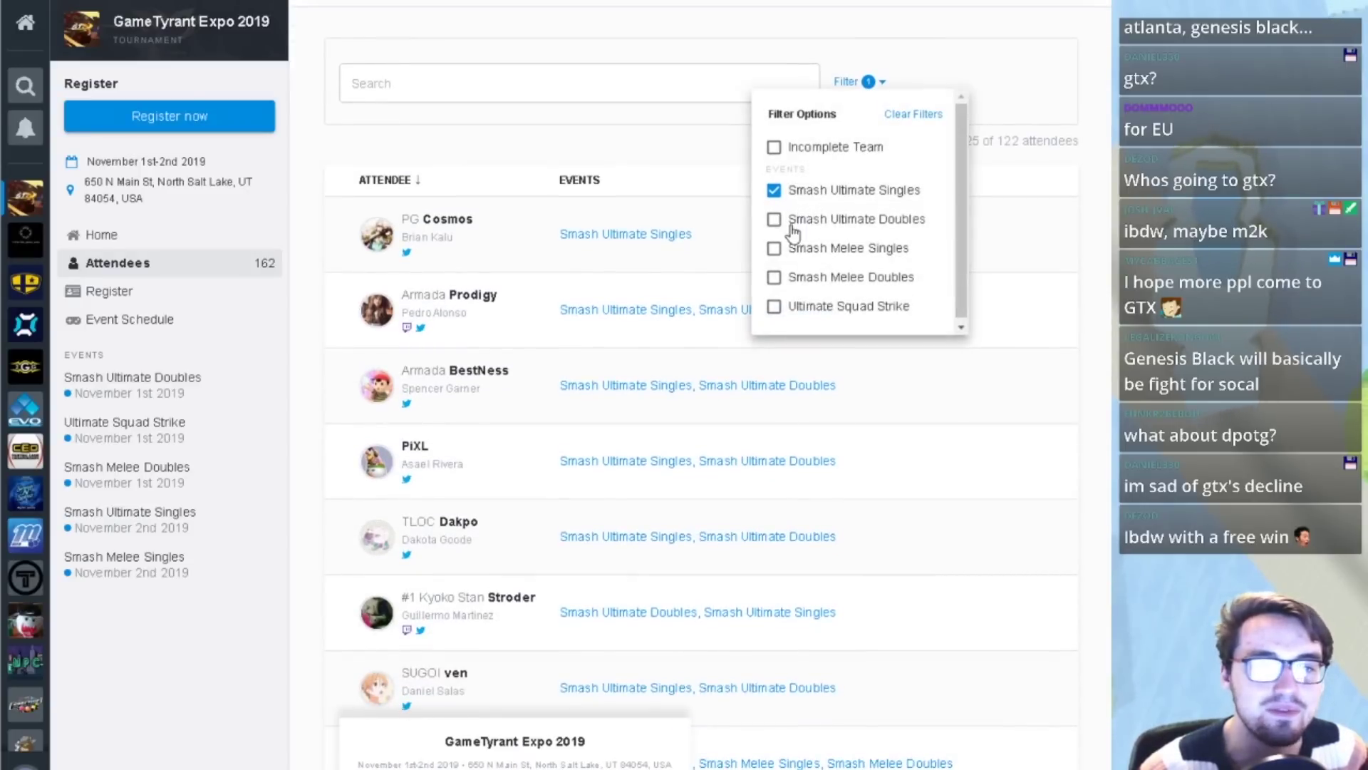
left_click(798, 190)
left_click(774, 253)
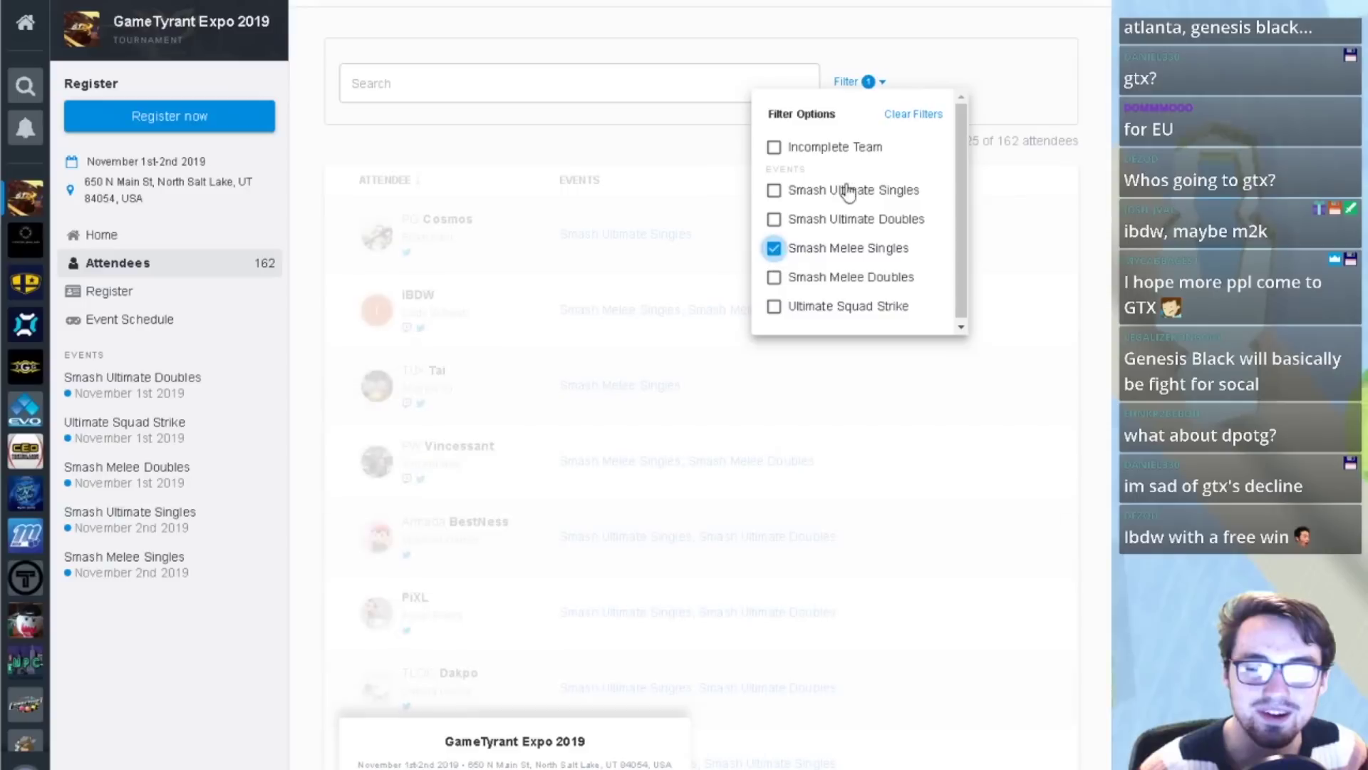
left_click(932, 25)
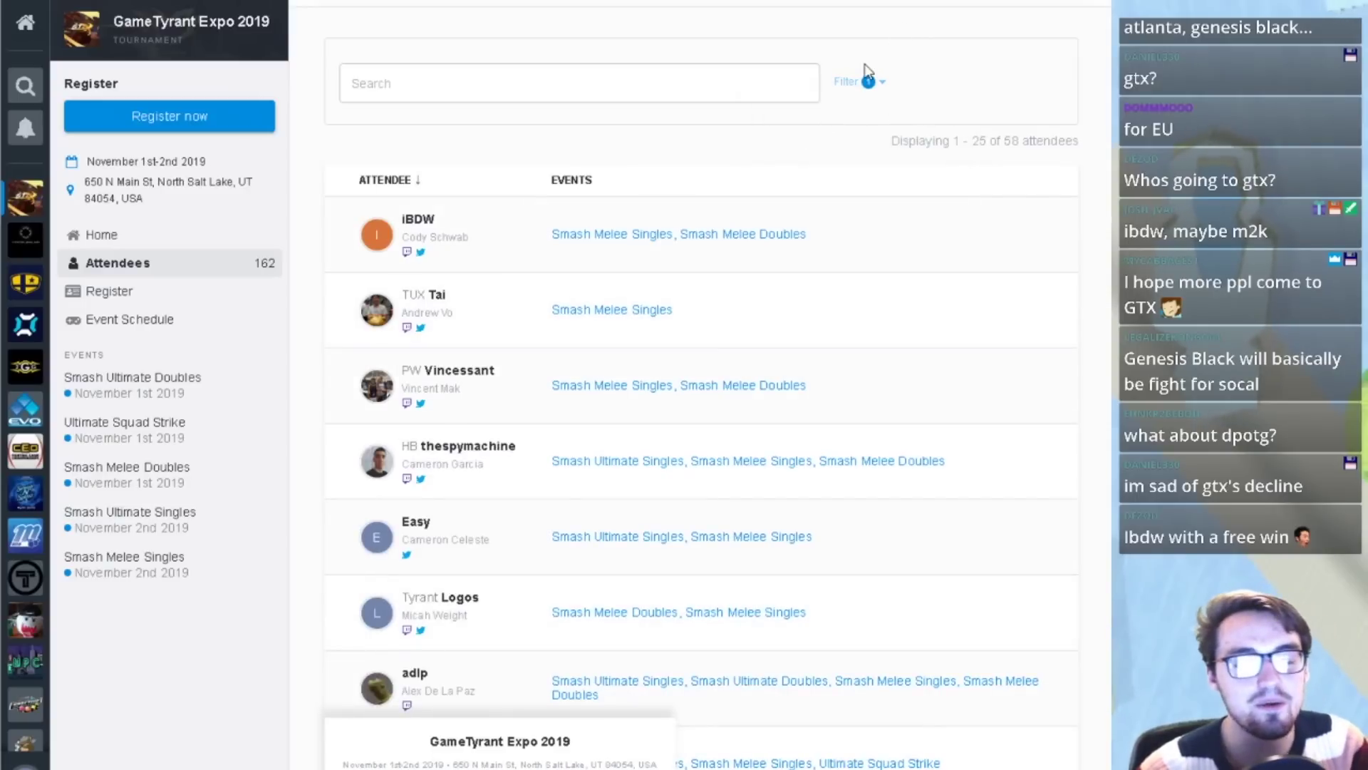
- Look through the first page of Melee Singles attendees for GameTyrant Expo 2019 and return to its beginning
scroll(844, 71, "down", 10)
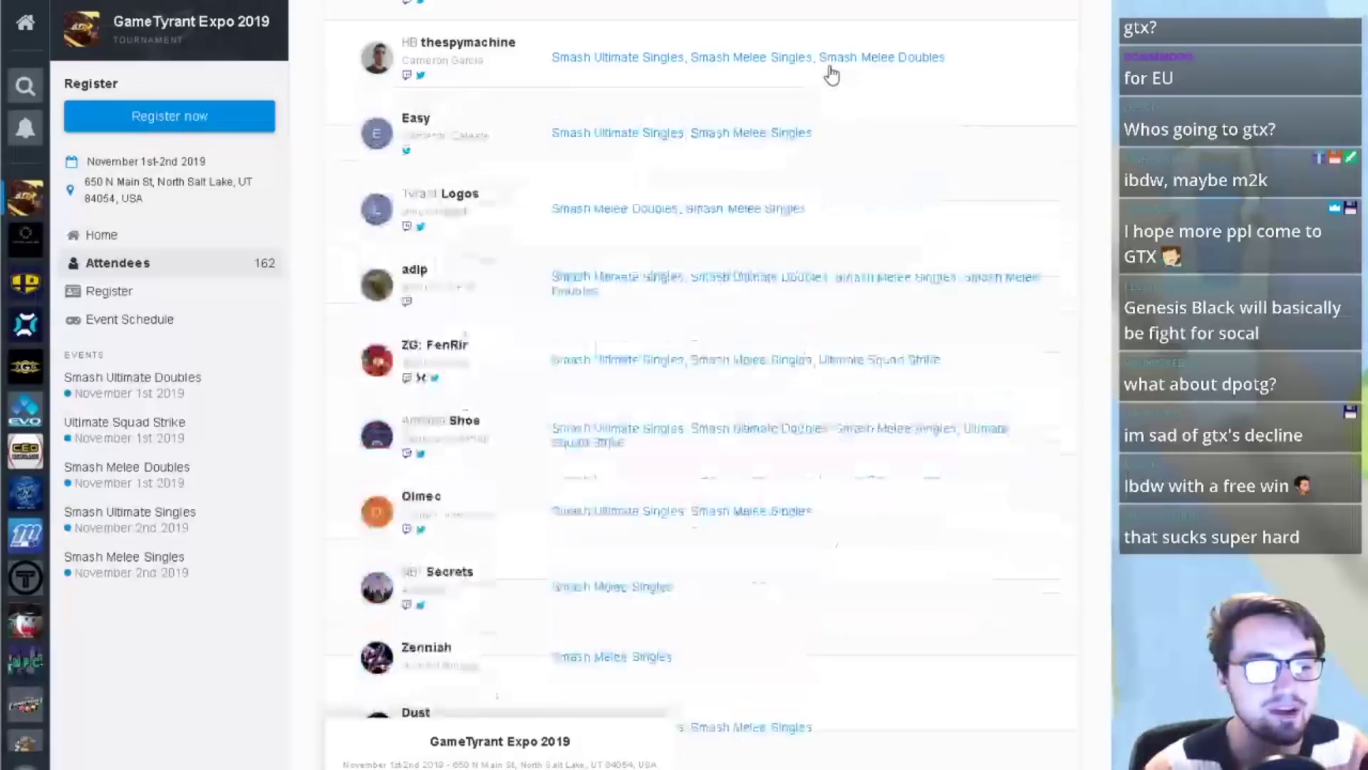
scroll(738, 178, "down", 9)
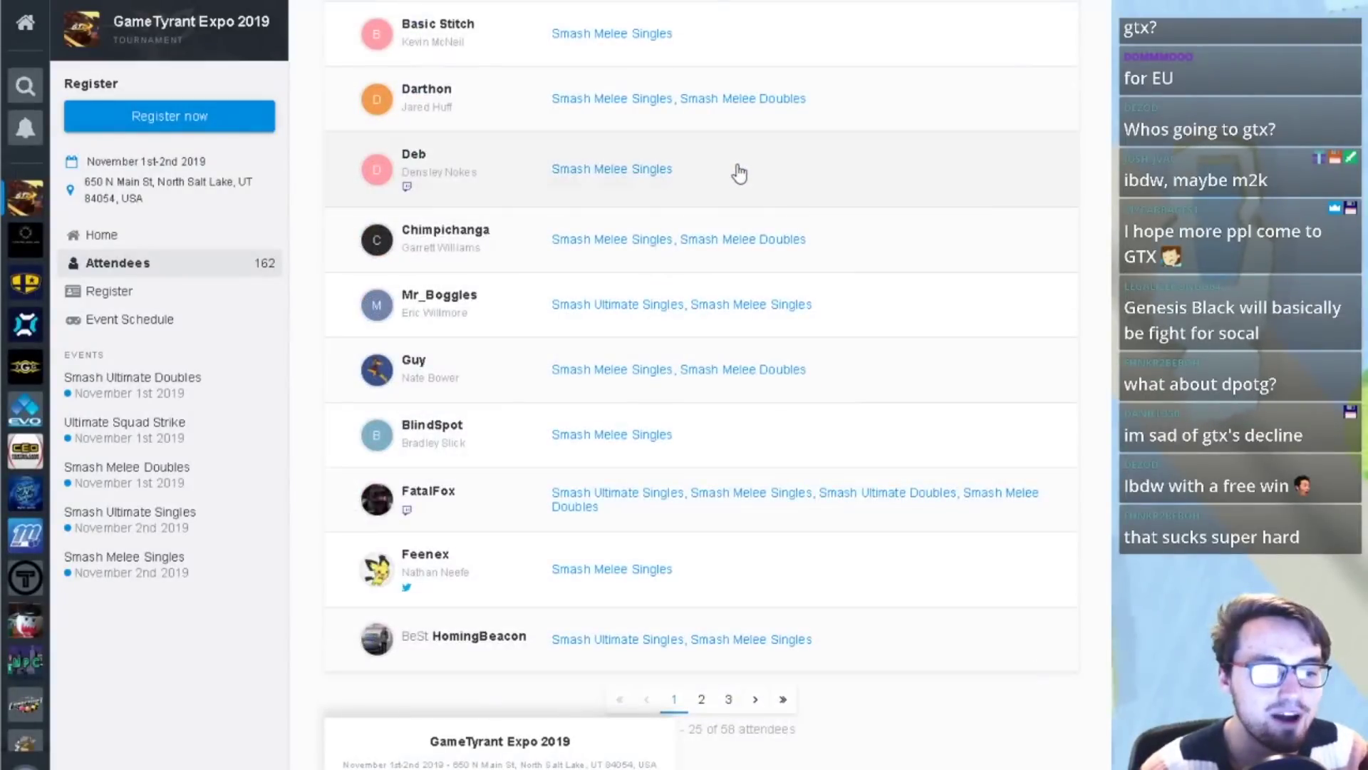
scroll(739, 184, "up", 8)
scroll(740, 189, "up", 3)
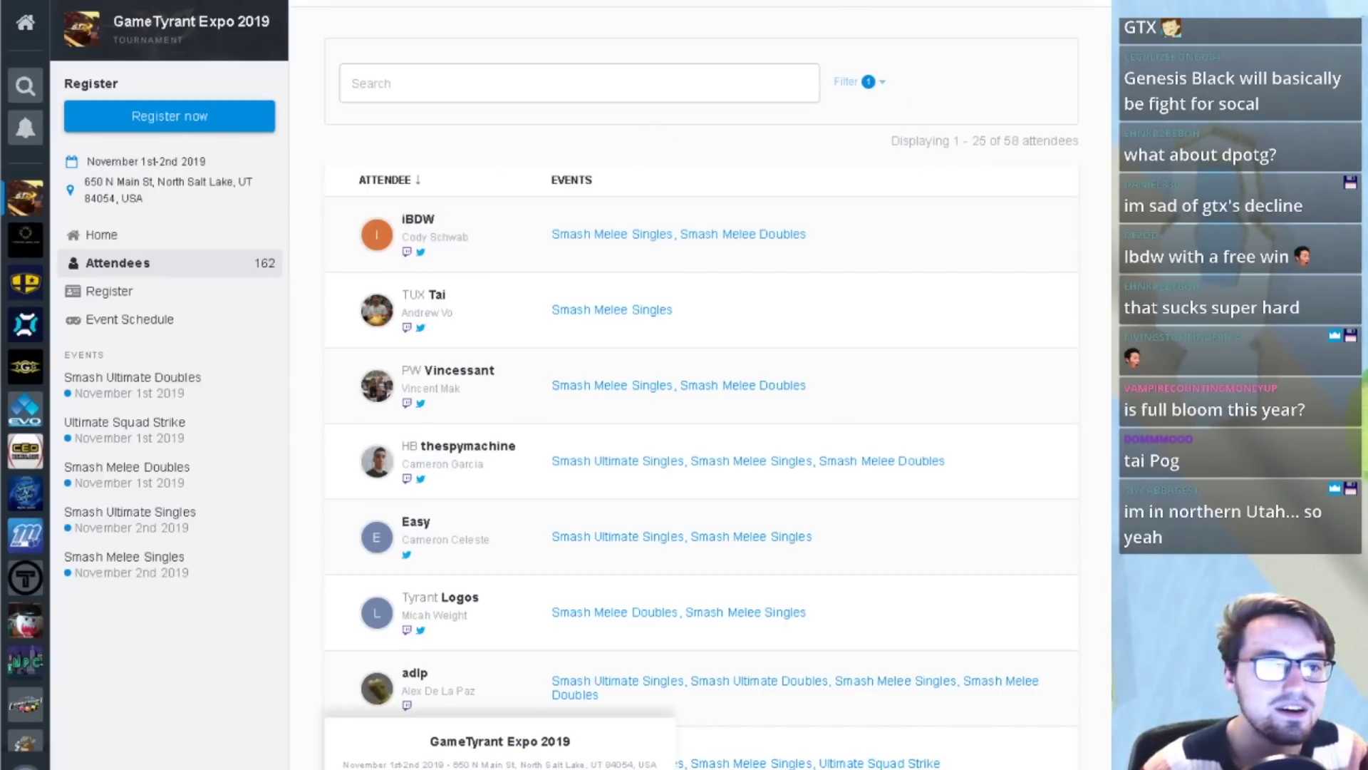
- Return to the Melee calendar and point out Genesis Black, GameTyrant Expo 2019 and MMOM Memorial among the remaining tournaments
key("ctrl+Tab")
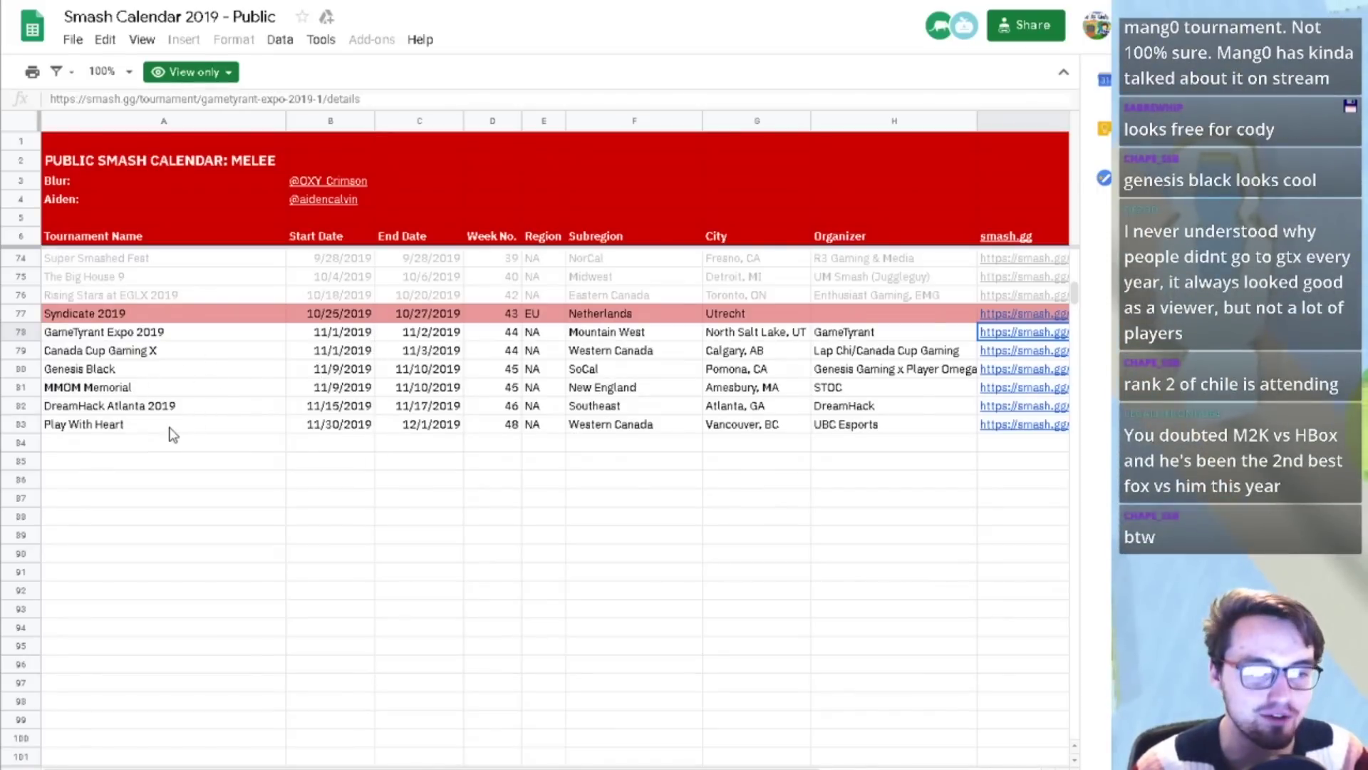
left_click(171, 426)
left_click(161, 372)
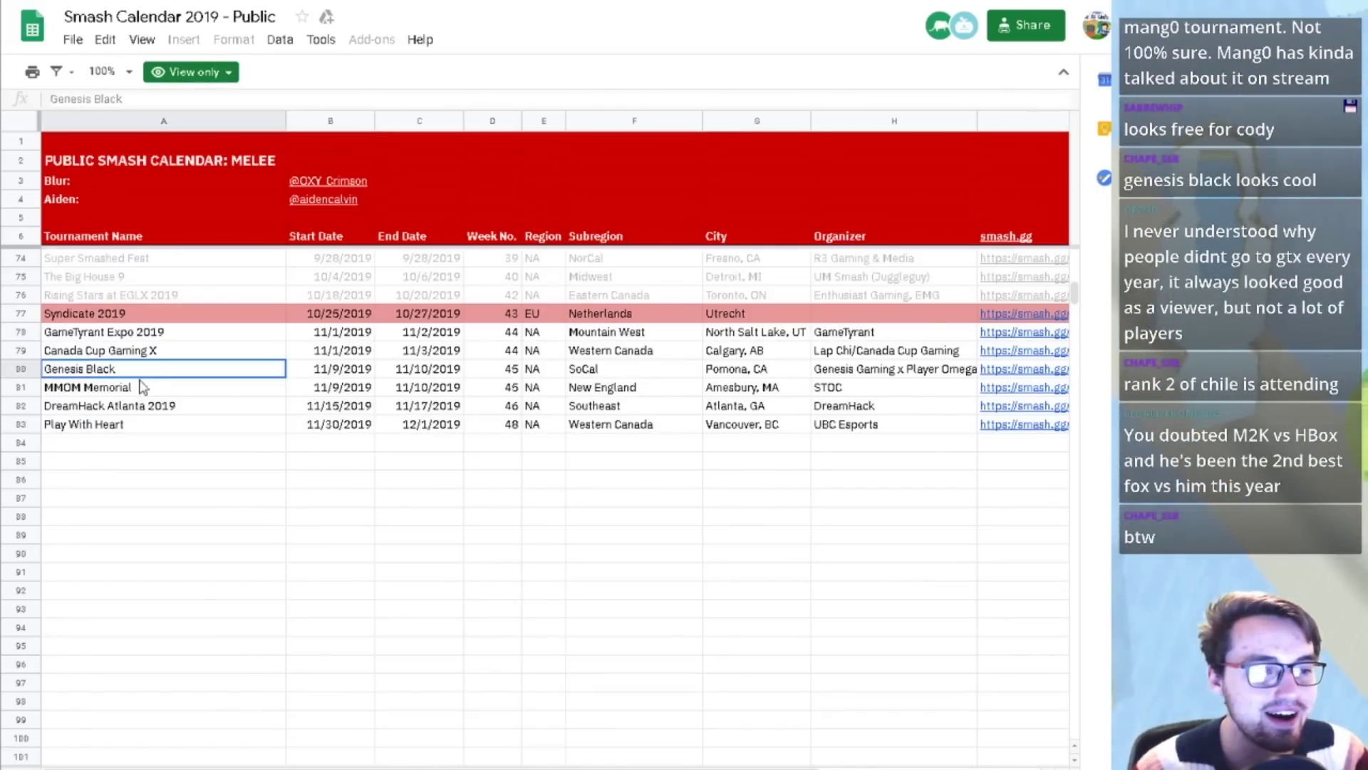
left_click(142, 335)
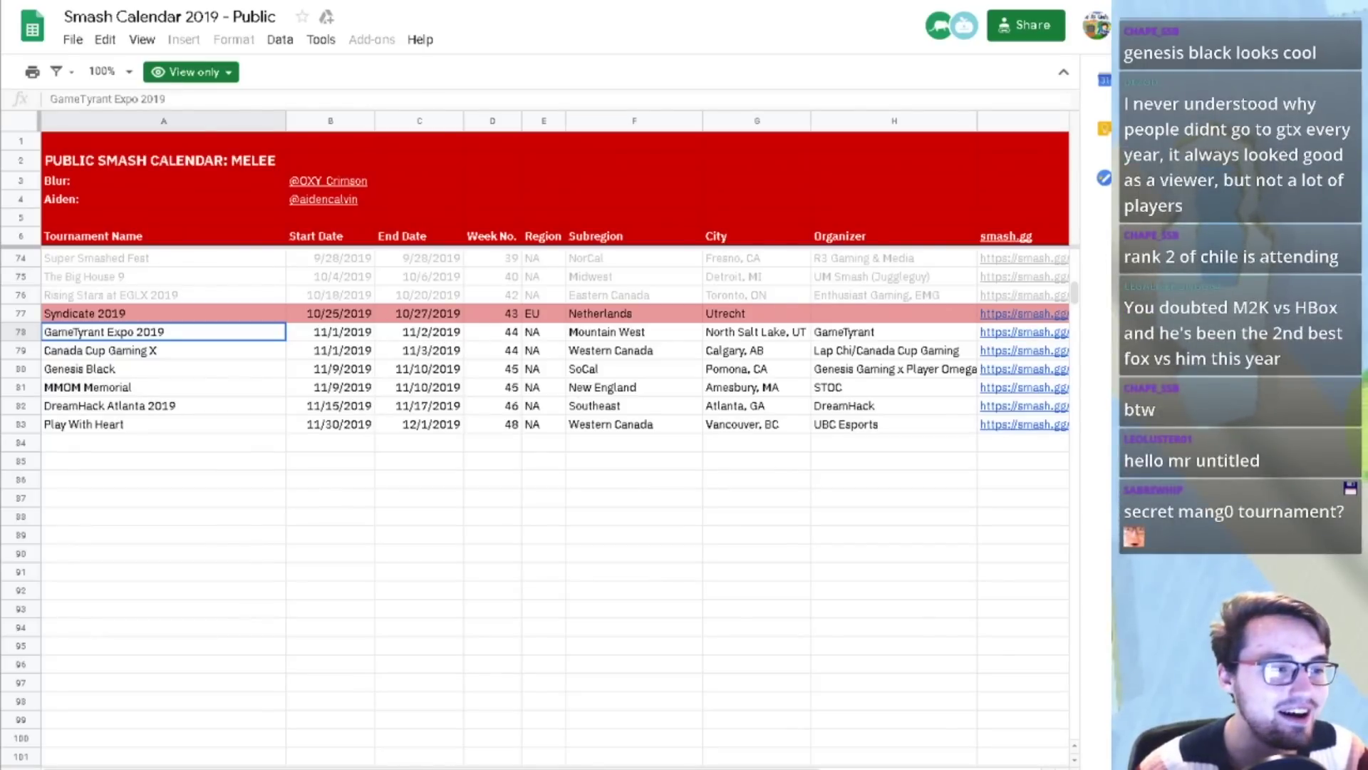
left_click(147, 389)
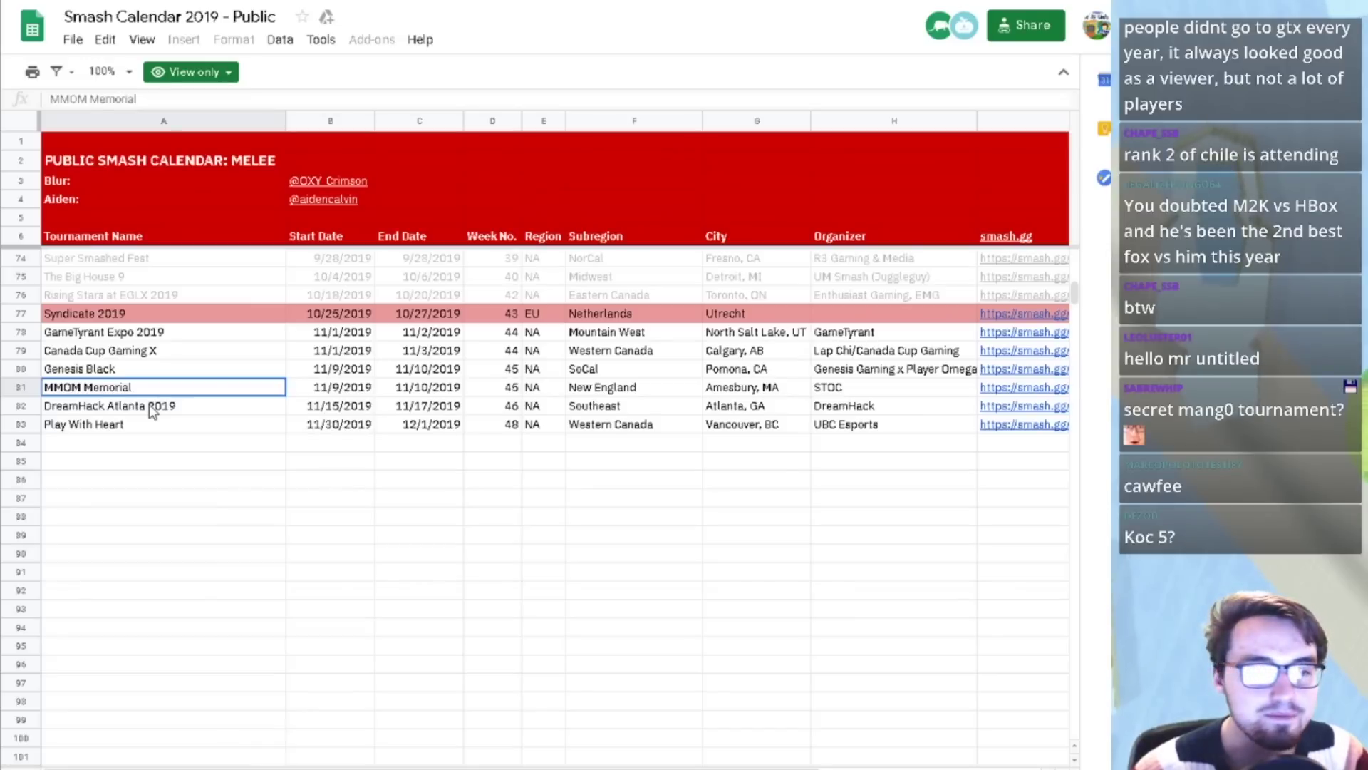
- Point out DreamHack Atlanta 2019 and MMOM Memorial with their start dates in the Melee calendar
left_click(182, 406)
left_click(330, 405)
left_click(337, 386)
left_click(184, 386)
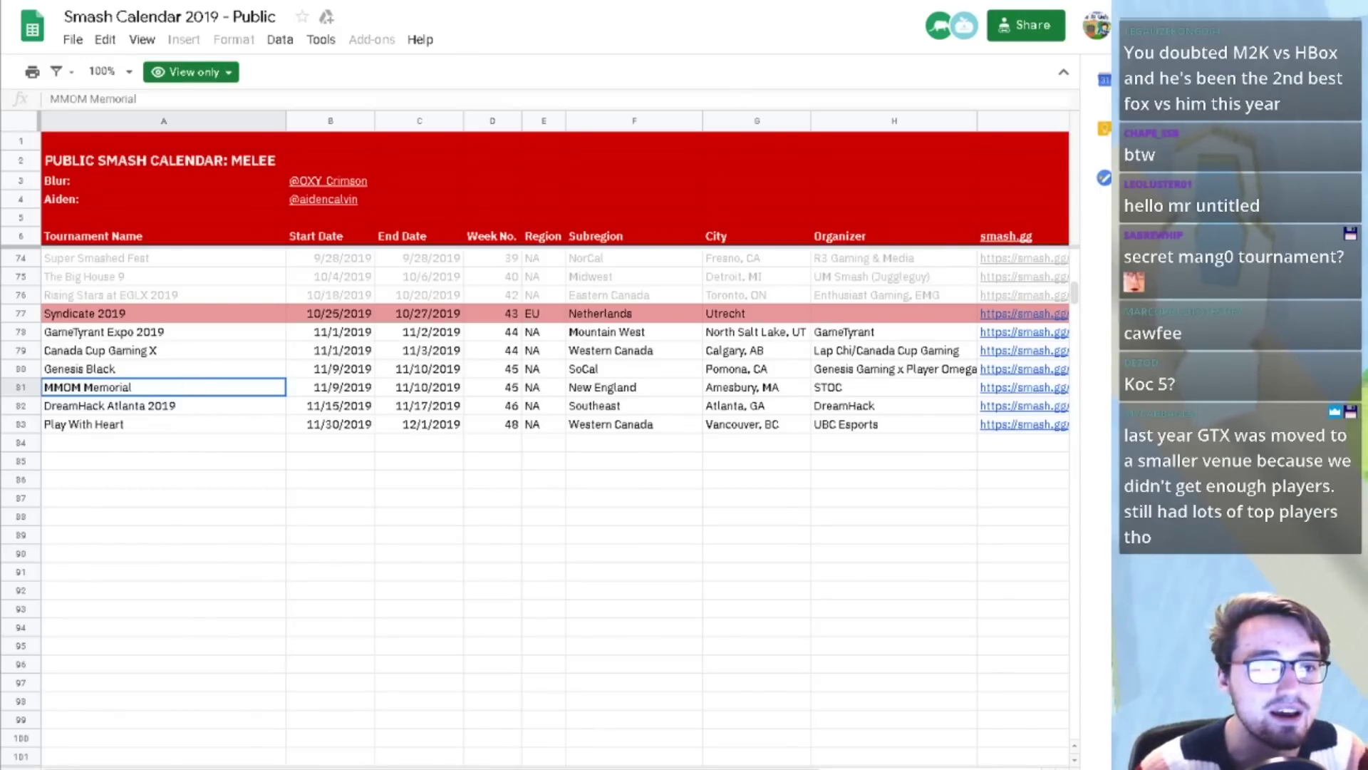
- Switch to the Dreamhack Rotterdam Melee Singles bracket, passing over the Mew2King tweet and the event standings
key("ctrl+Tab")
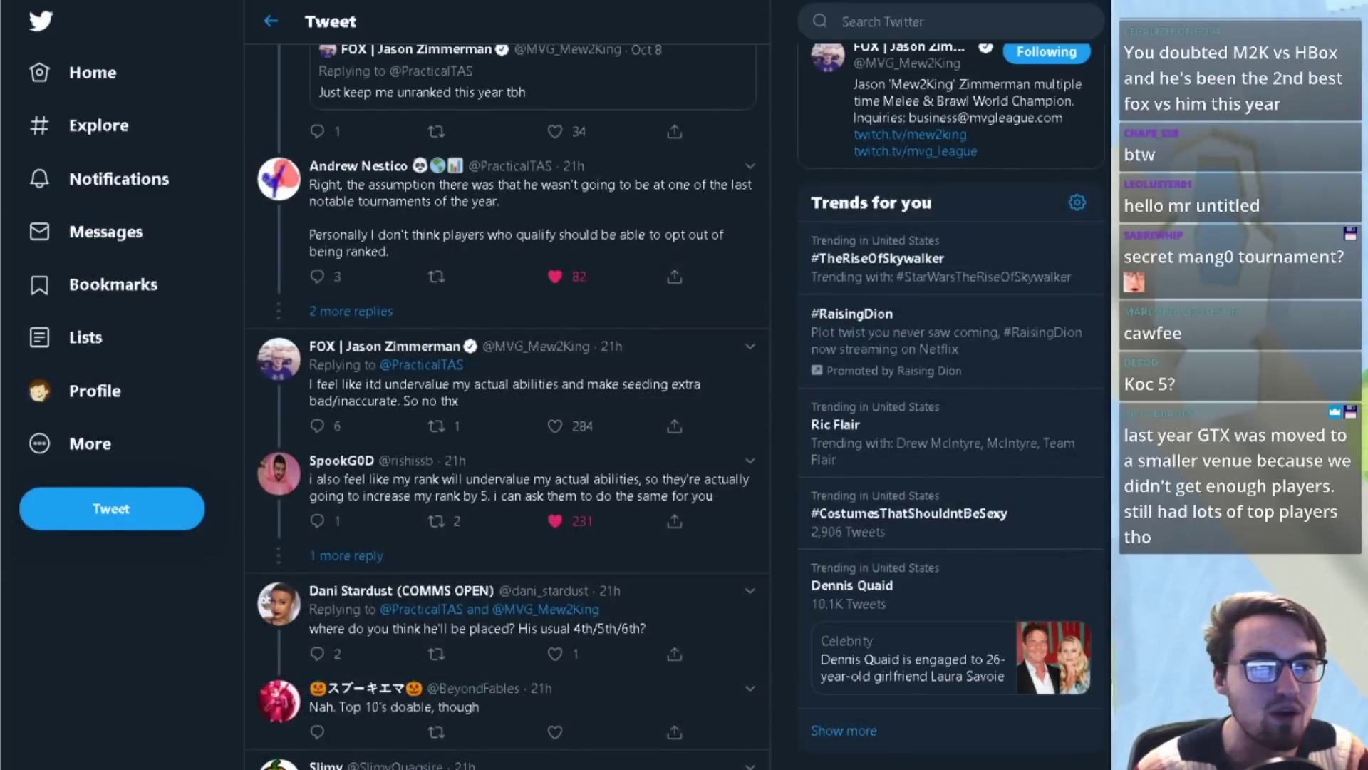
key("ctrl+Tab")
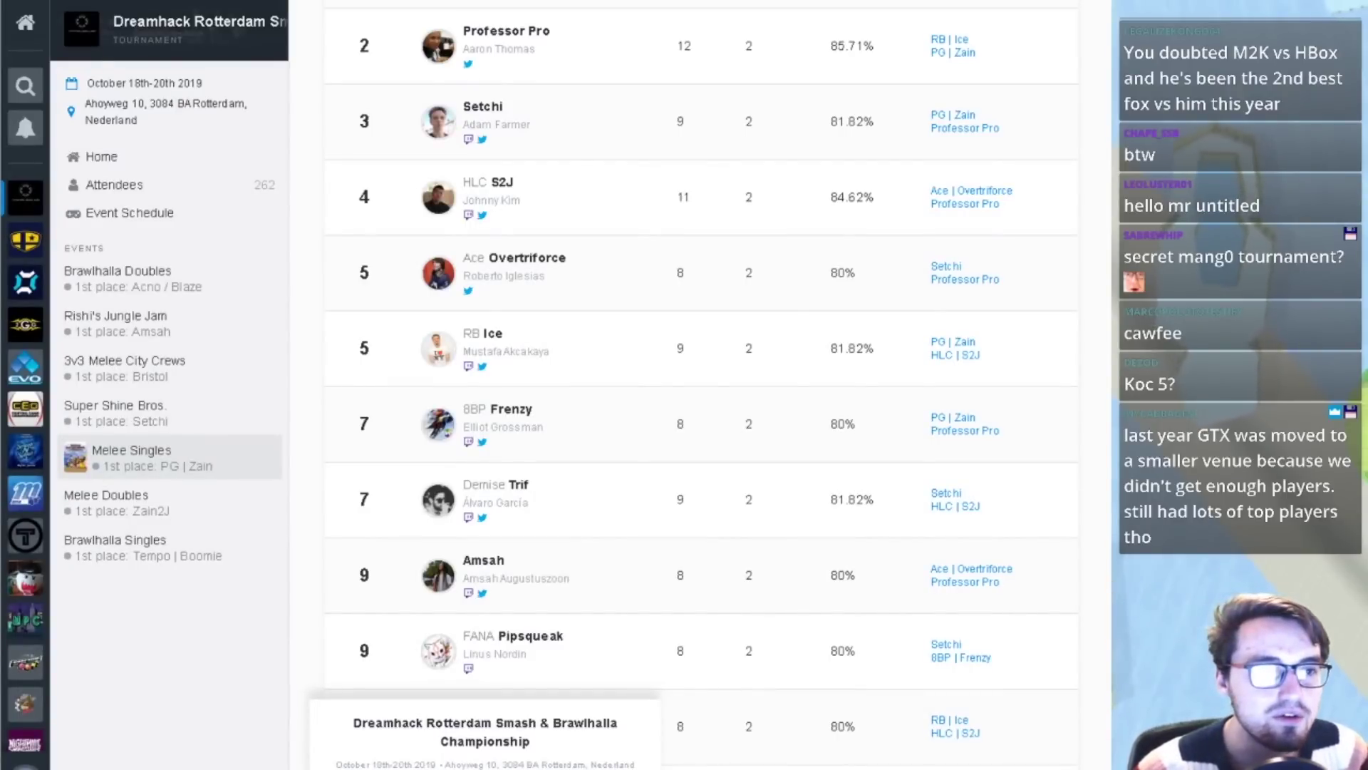
key("ctrl+Tab")
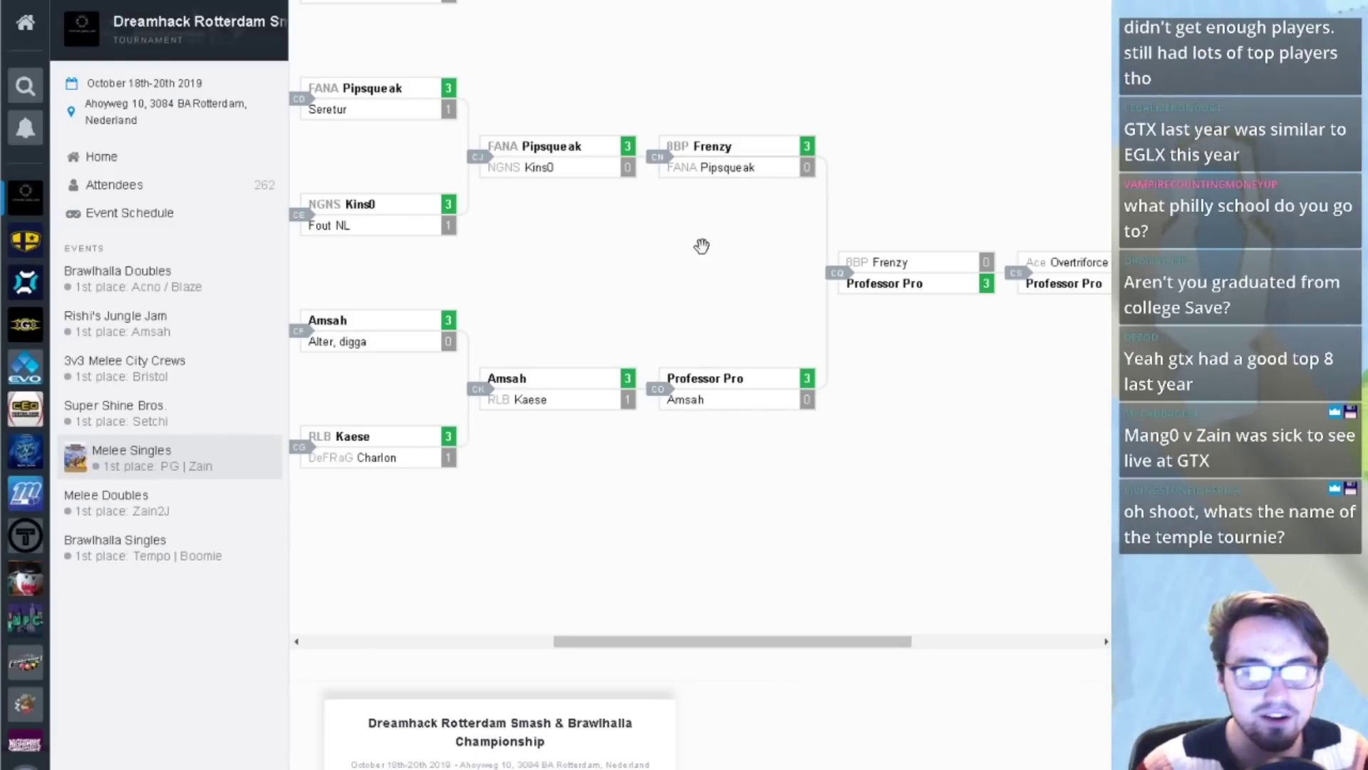
- Open Challonge separately and view the bracket of the "Gucci Gang: bofa edition singles" tournament
key("ctrl+t")
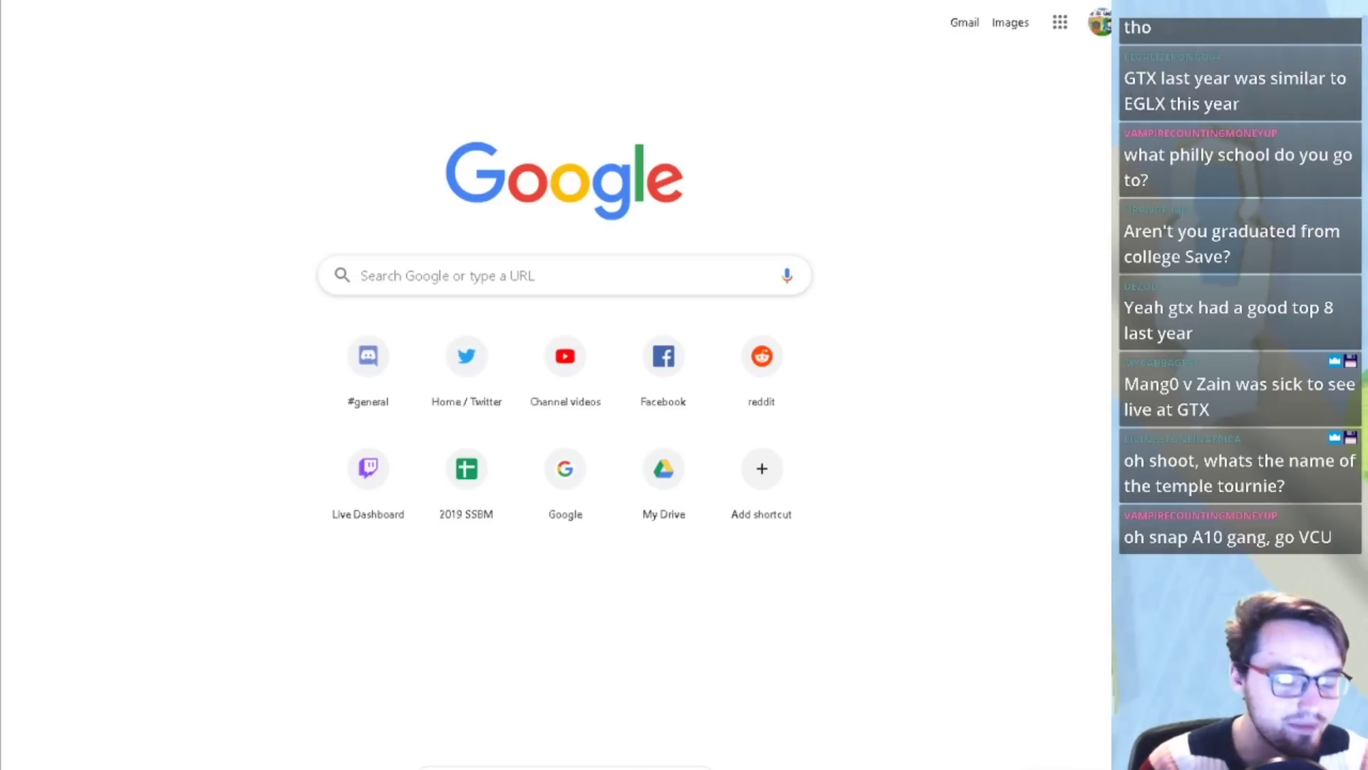
type("cha")
key("Return")
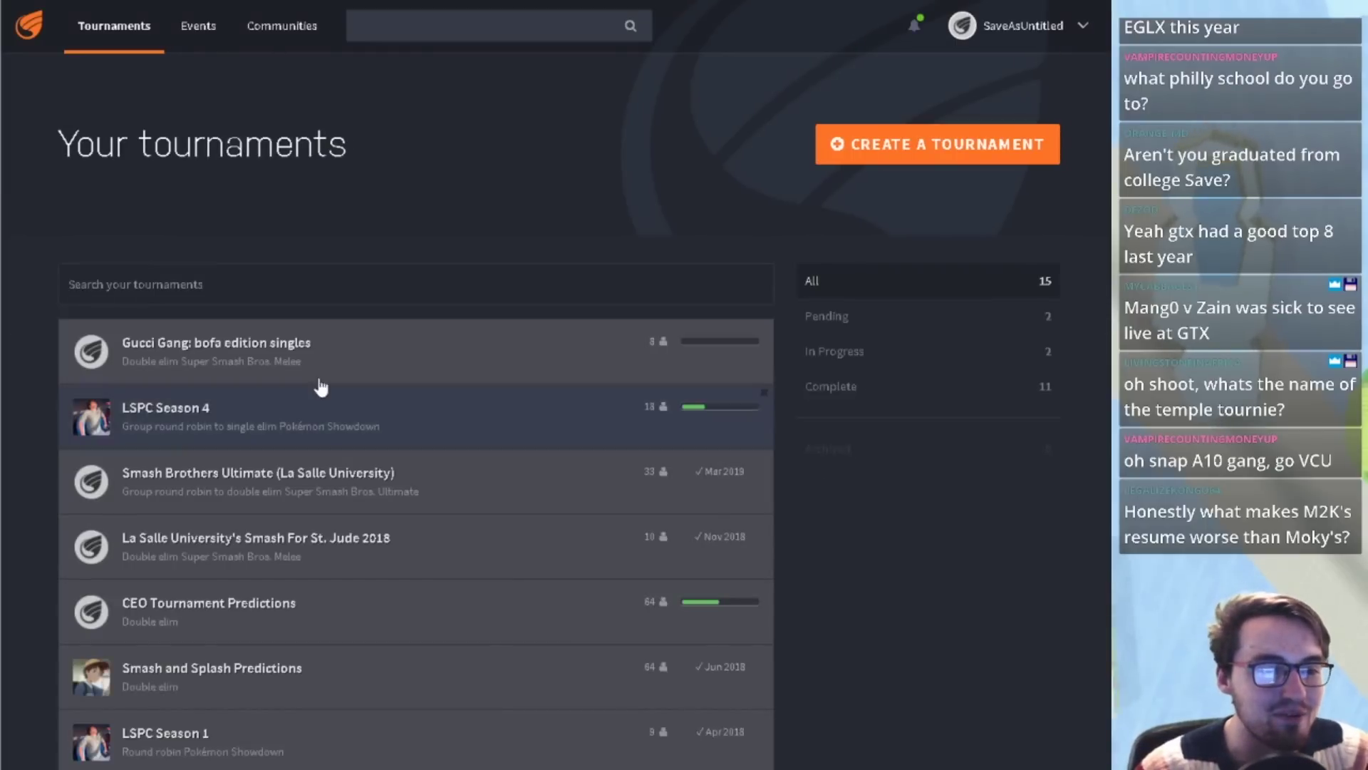
left_click(174, 356)
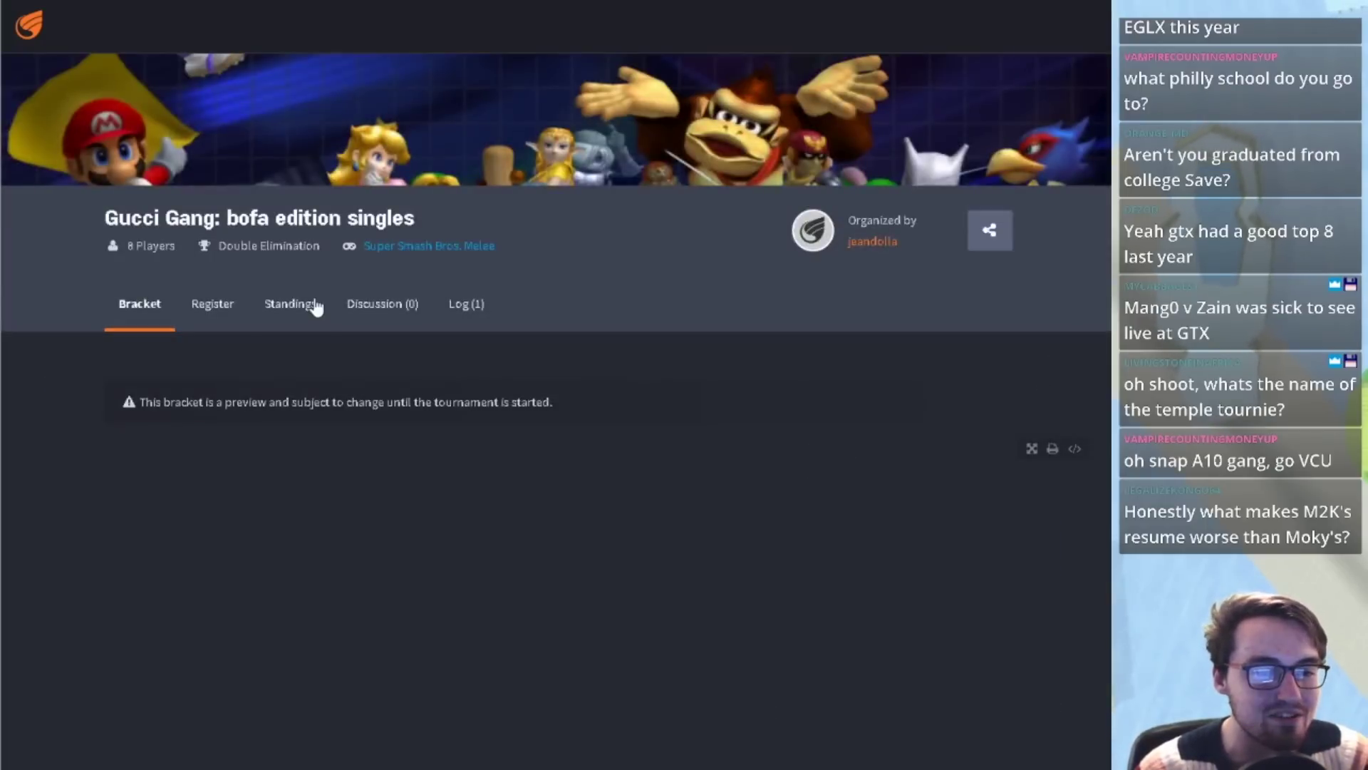
scroll(327, 285, "down", 3)
scroll(399, 335, "down", 1)
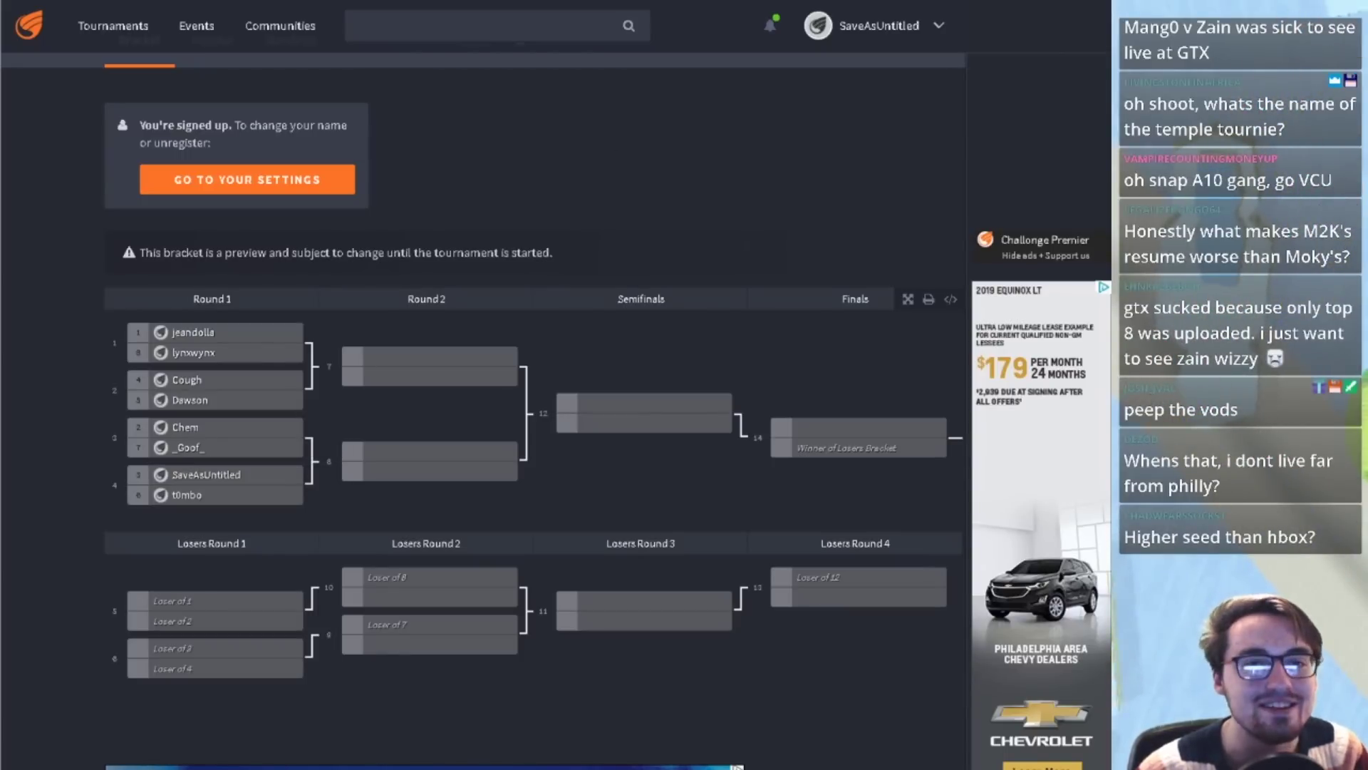
- Return to the Dreamhack Rotterdam Melee Singles bracket and examine its losers rounds up to the Losers Semi-Final
key("ctrl+Tab")
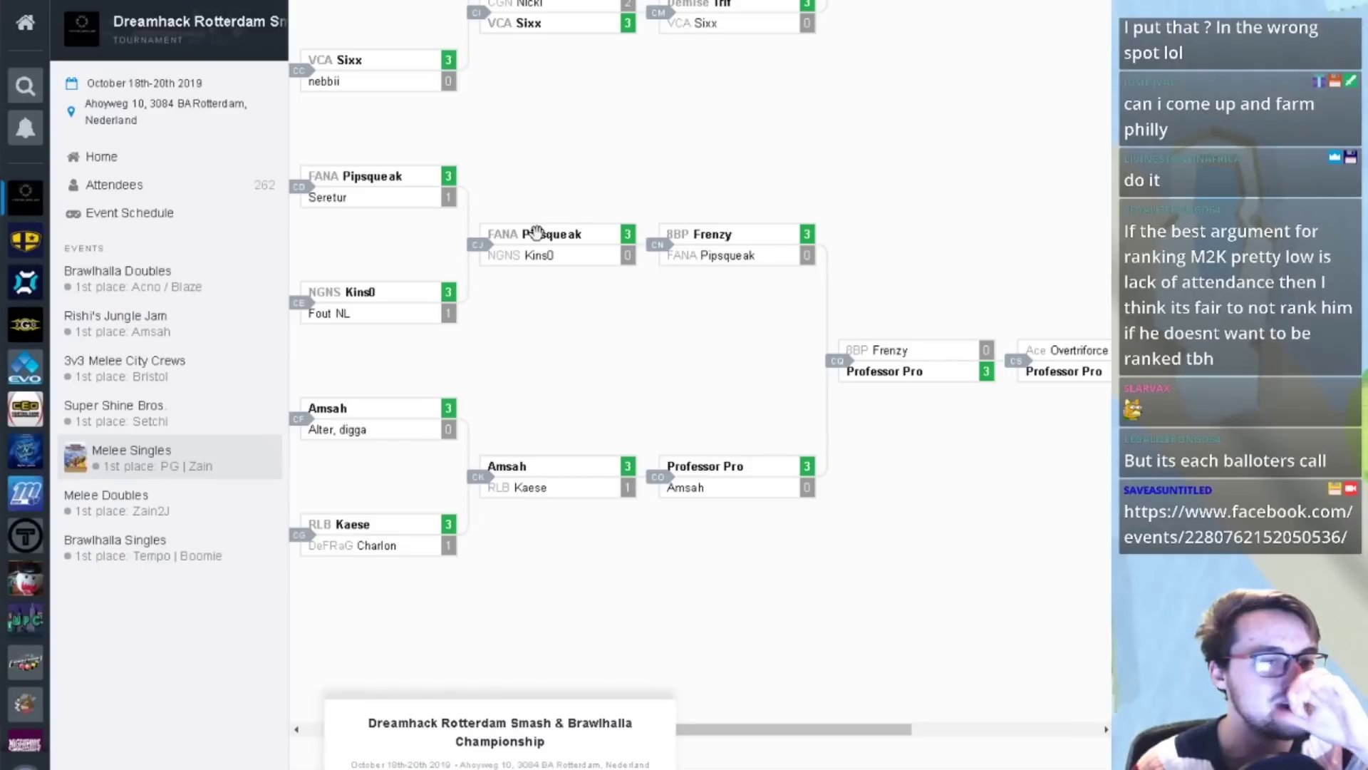
left_click_drag(599, 419, 532, 387)
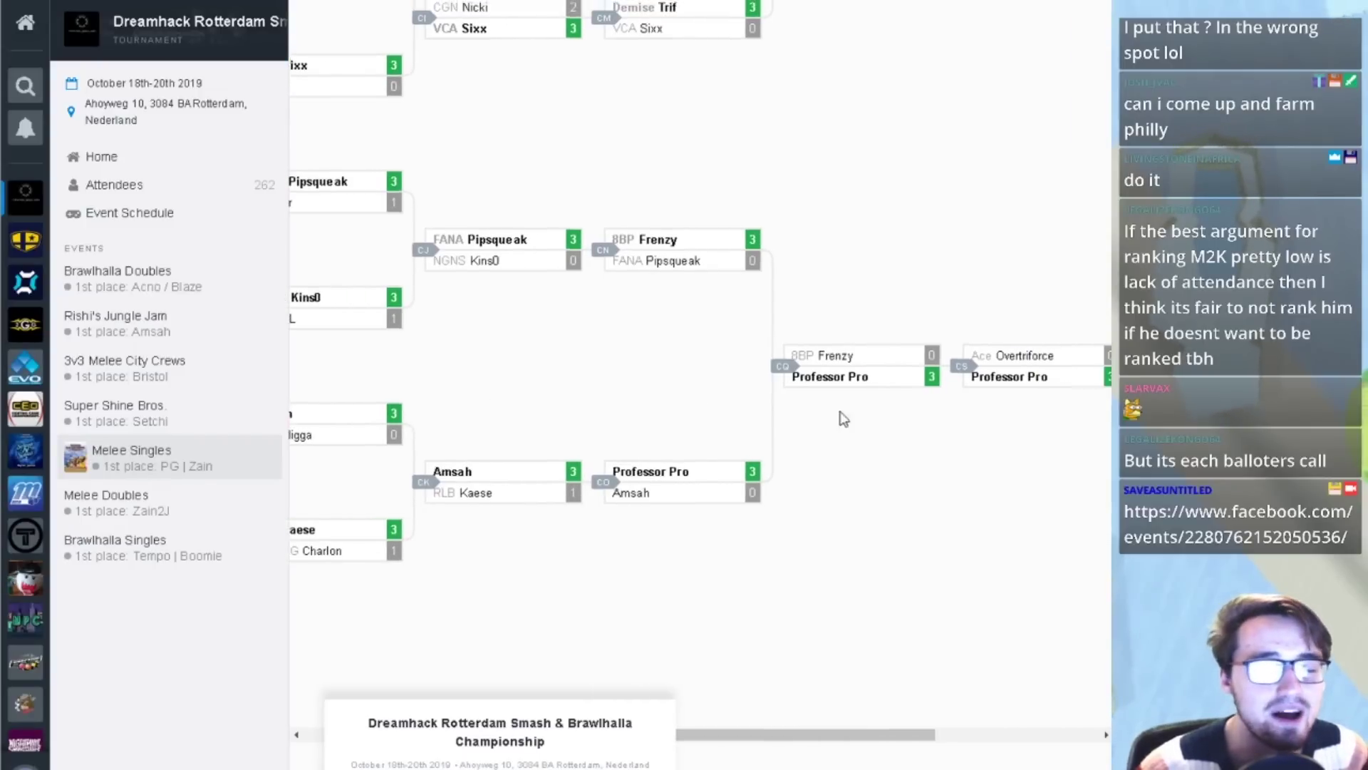
scroll(791, 400, "up", 6)
left_click_drag(898, 437, 697, 436)
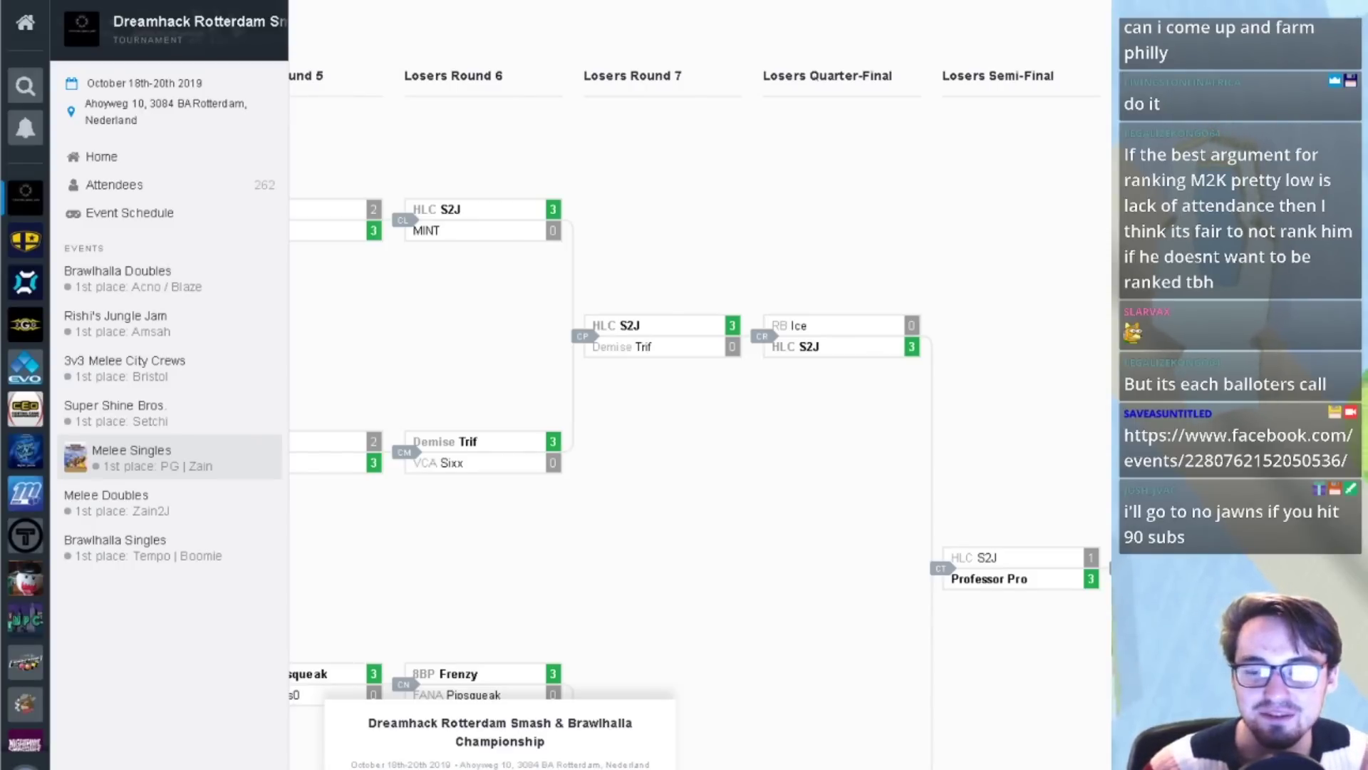
- Examine the winners side of the Melee Singles Pro Bracket from the Winners Quarter-Final through the Grand Final
scroll(908, 223, "up", 5)
scroll(733, 328, "up", 3)
left_click_drag(734, 327, 803, 311)
scroll(828, 314, "up", 7)
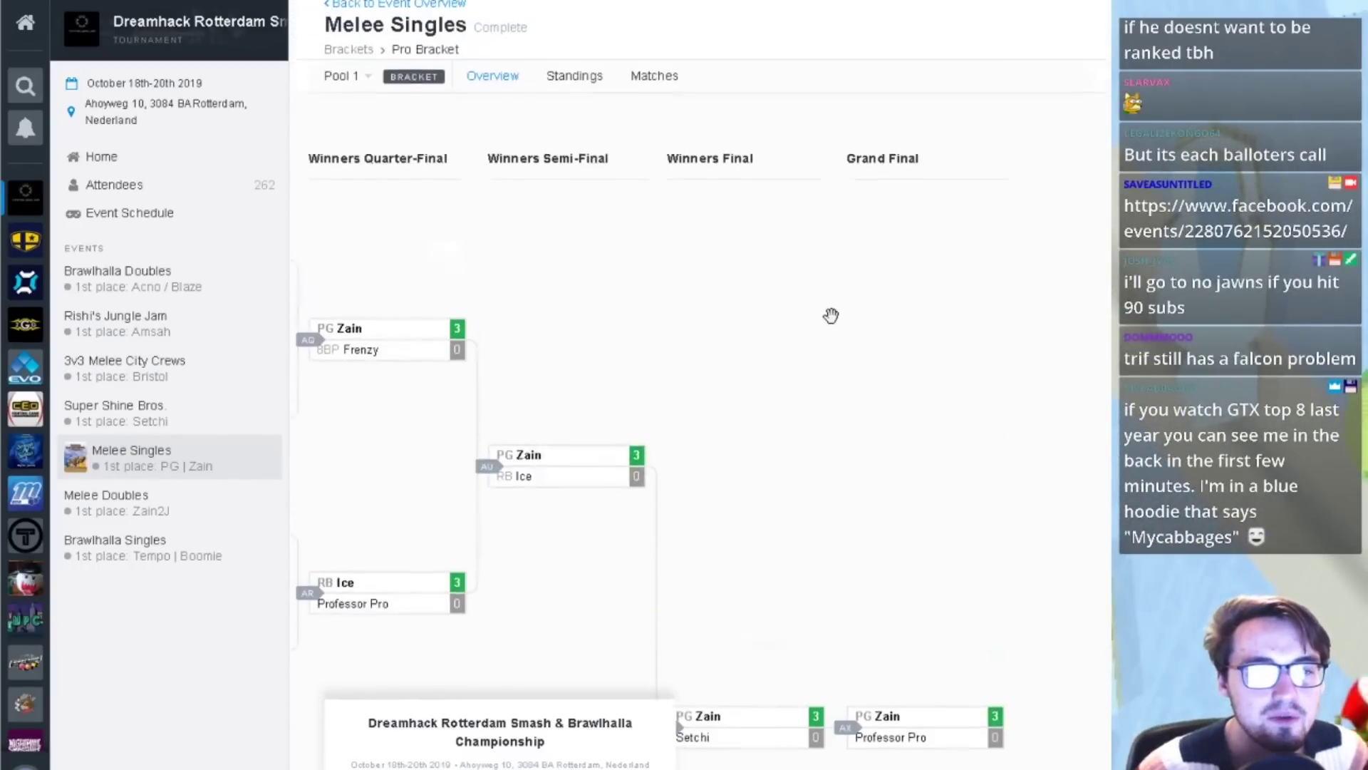
left_click_drag(827, 315, 663, 292)
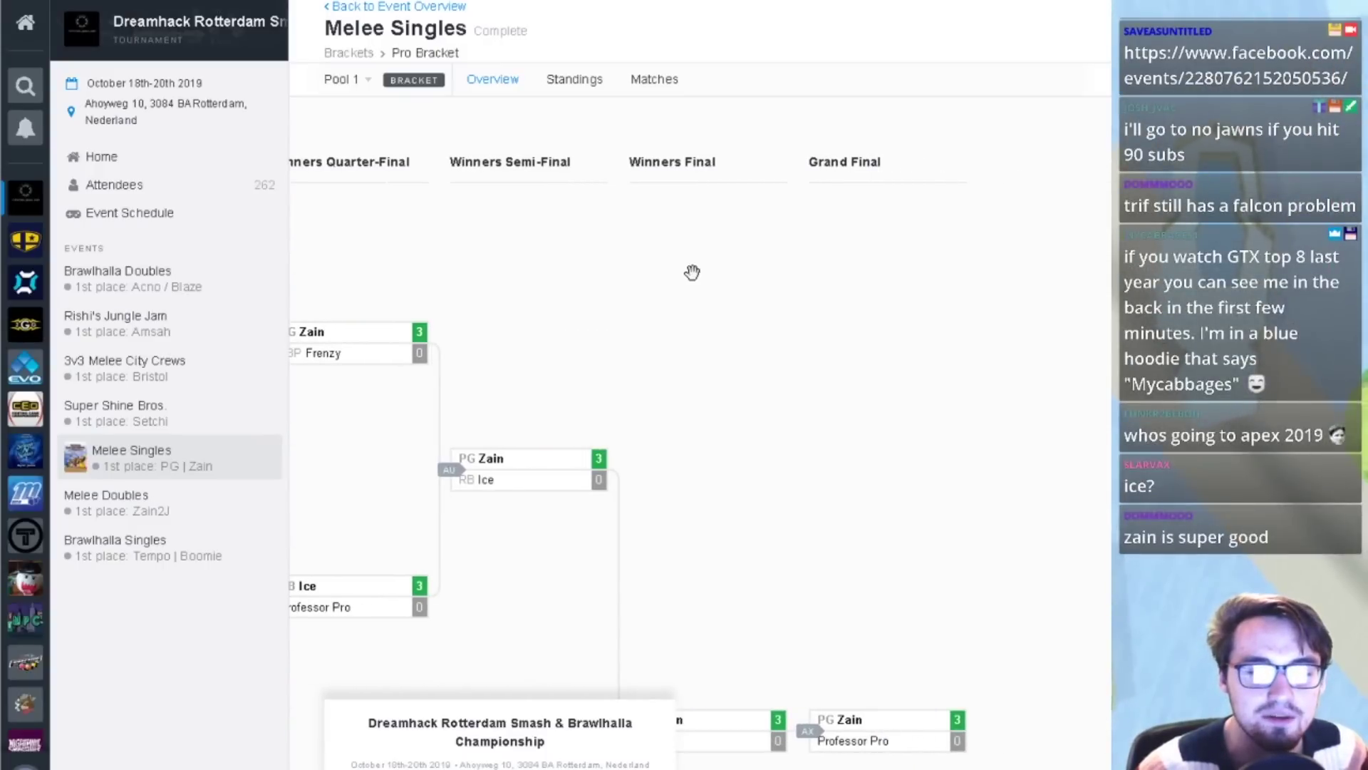
scroll(692, 274, "down", 4)
scroll(694, 285, "down", 4)
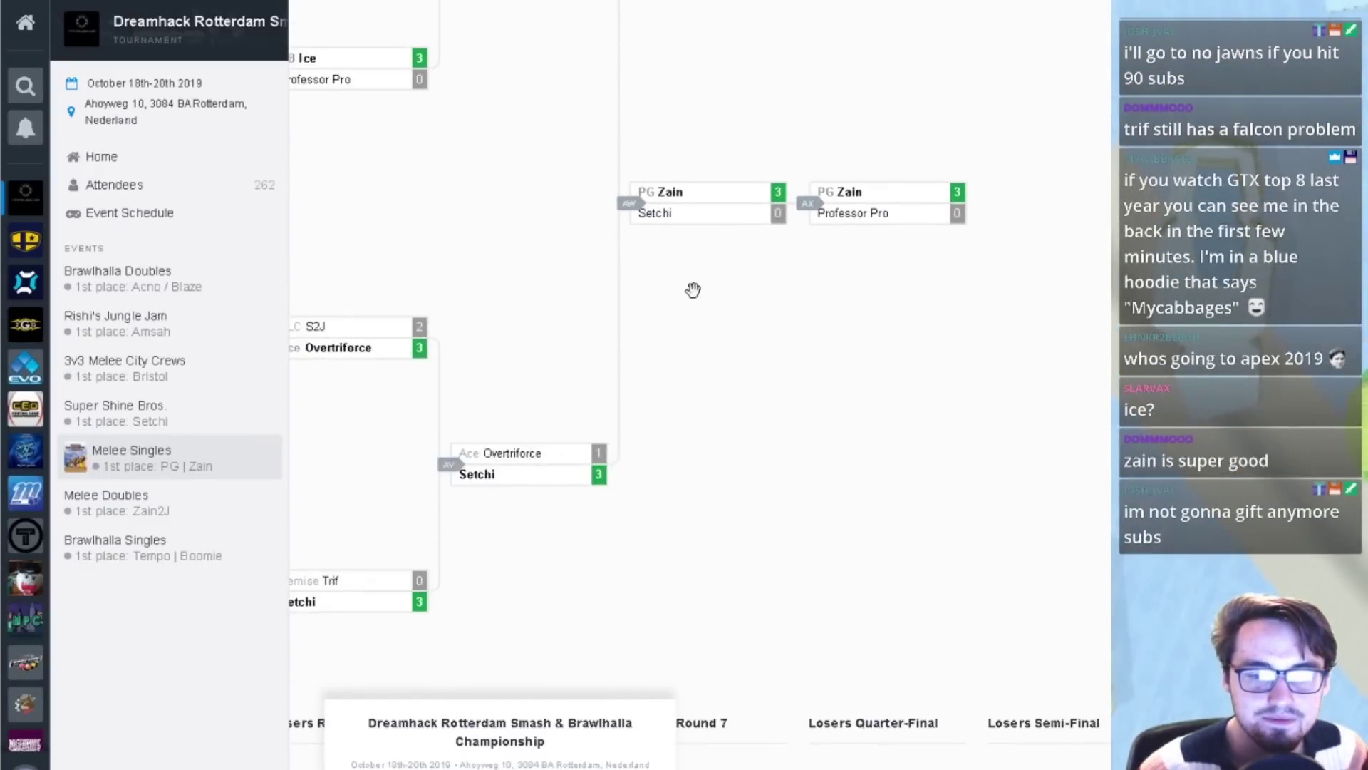
- Open the standings of the Melee Singles Pro Bracket and review the top placements and their losses
scroll(693, 290, "up", 8)
left_click(575, 80)
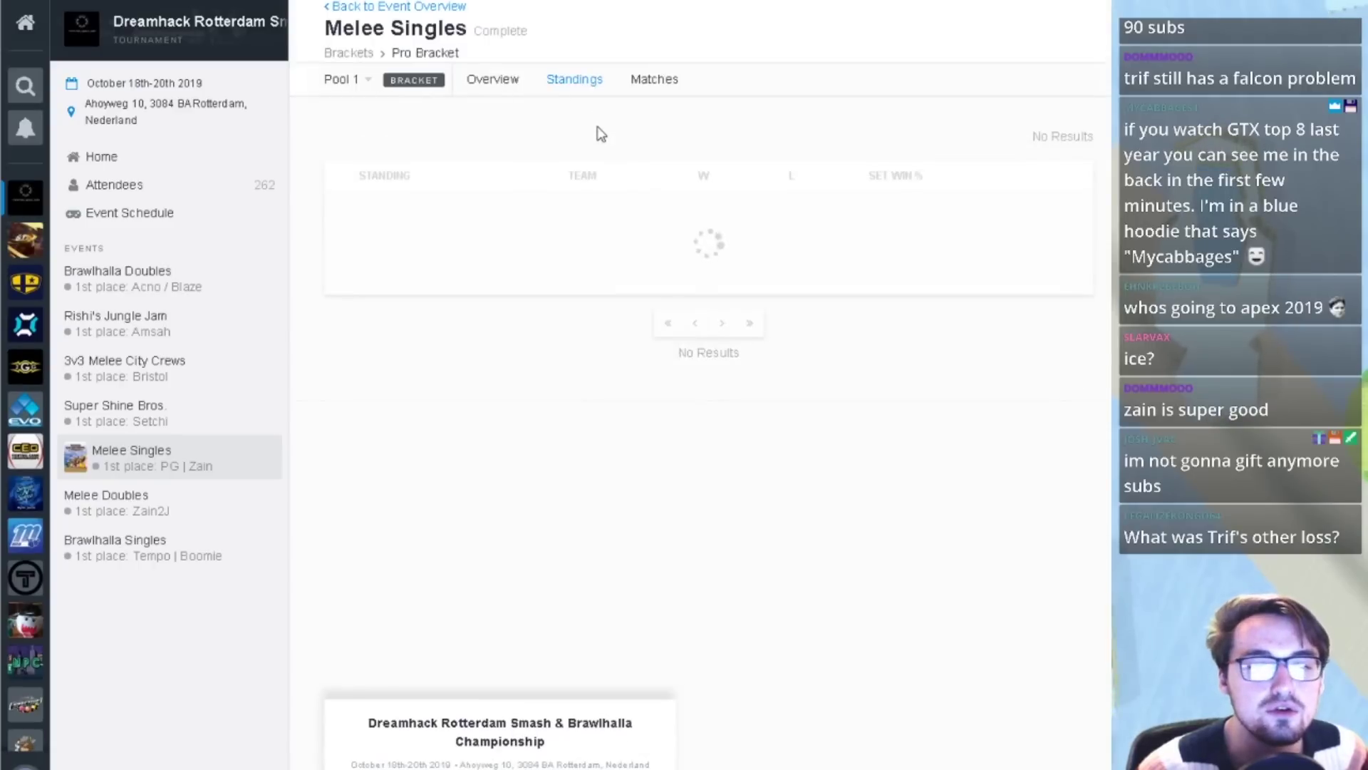
scroll(670, 214, "down", 4)
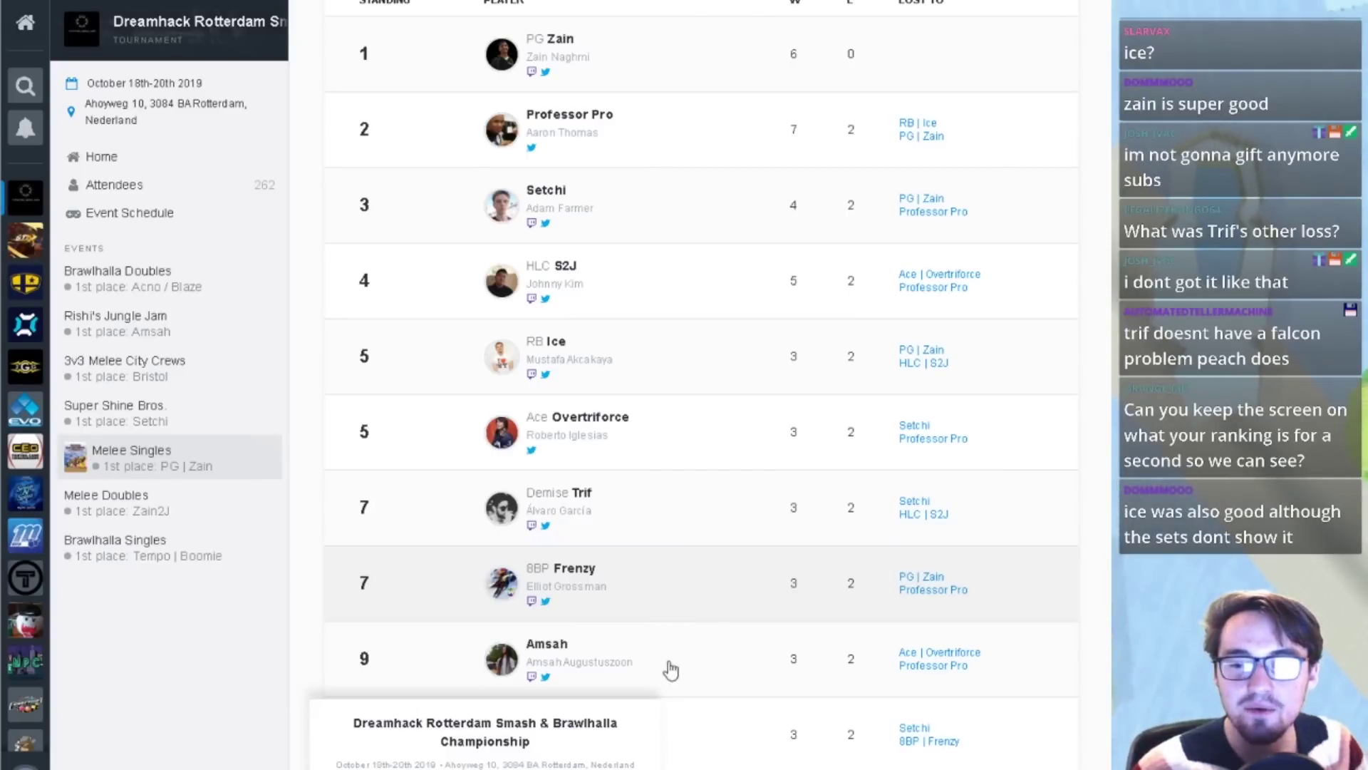
key("alt+Tab")
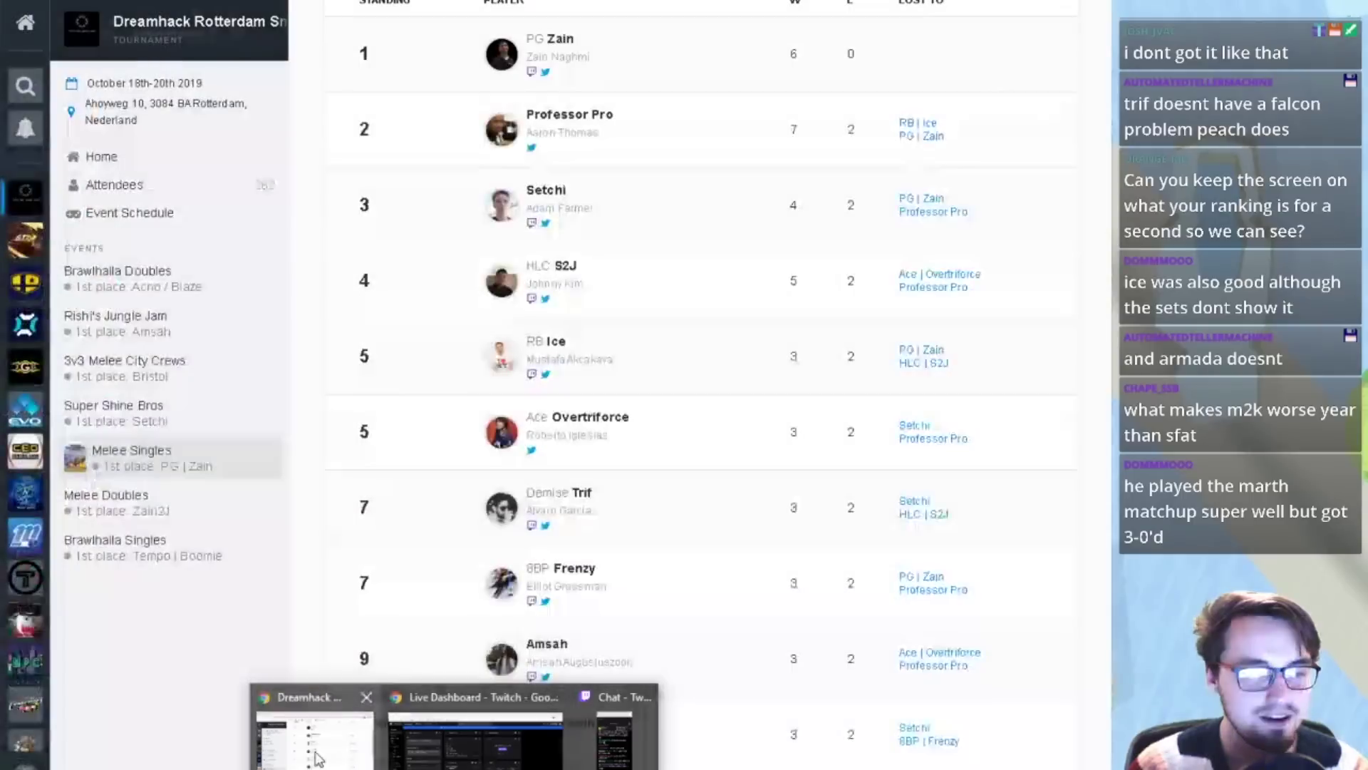
left_click(317, 759)
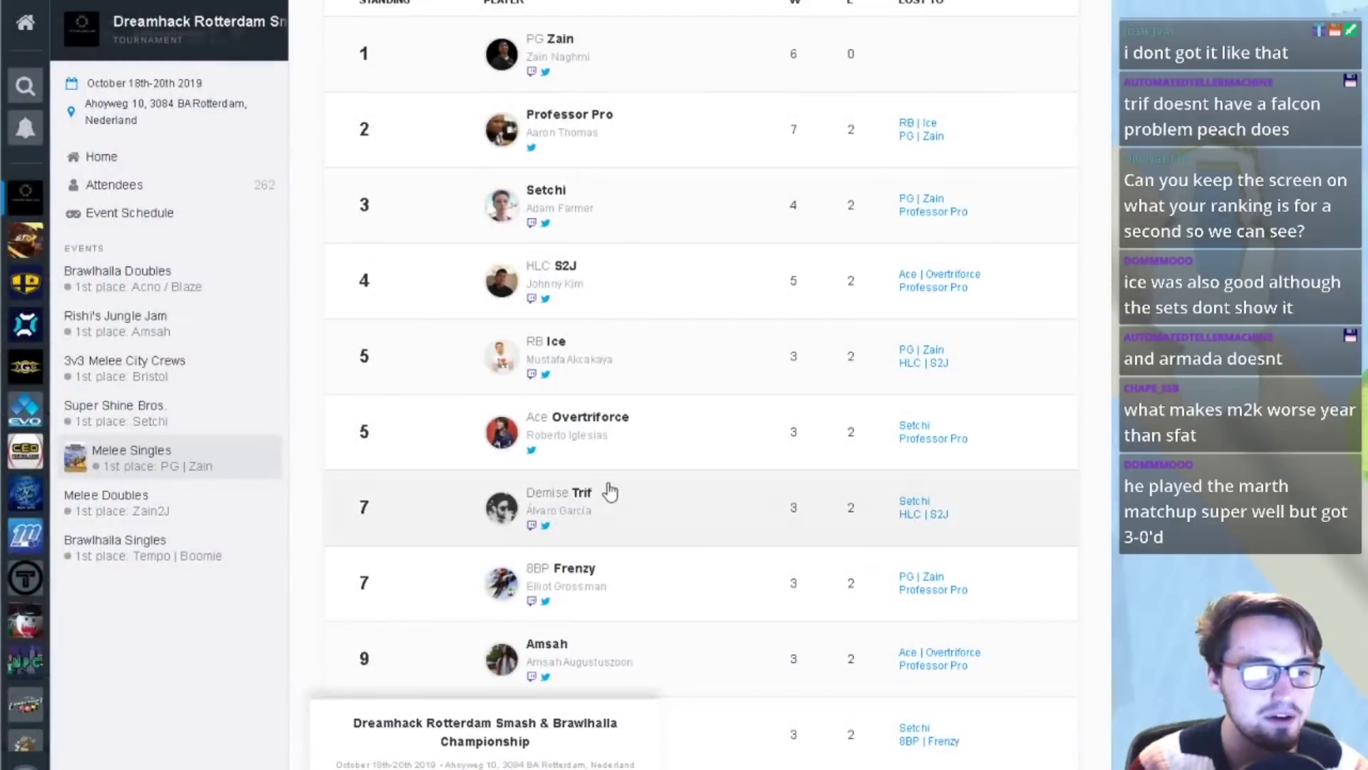
- Look through the first page of the Pro Bracket standings and return to its beginning
scroll(613, 499, "down", 5)
scroll(624, 441, "up", 5)
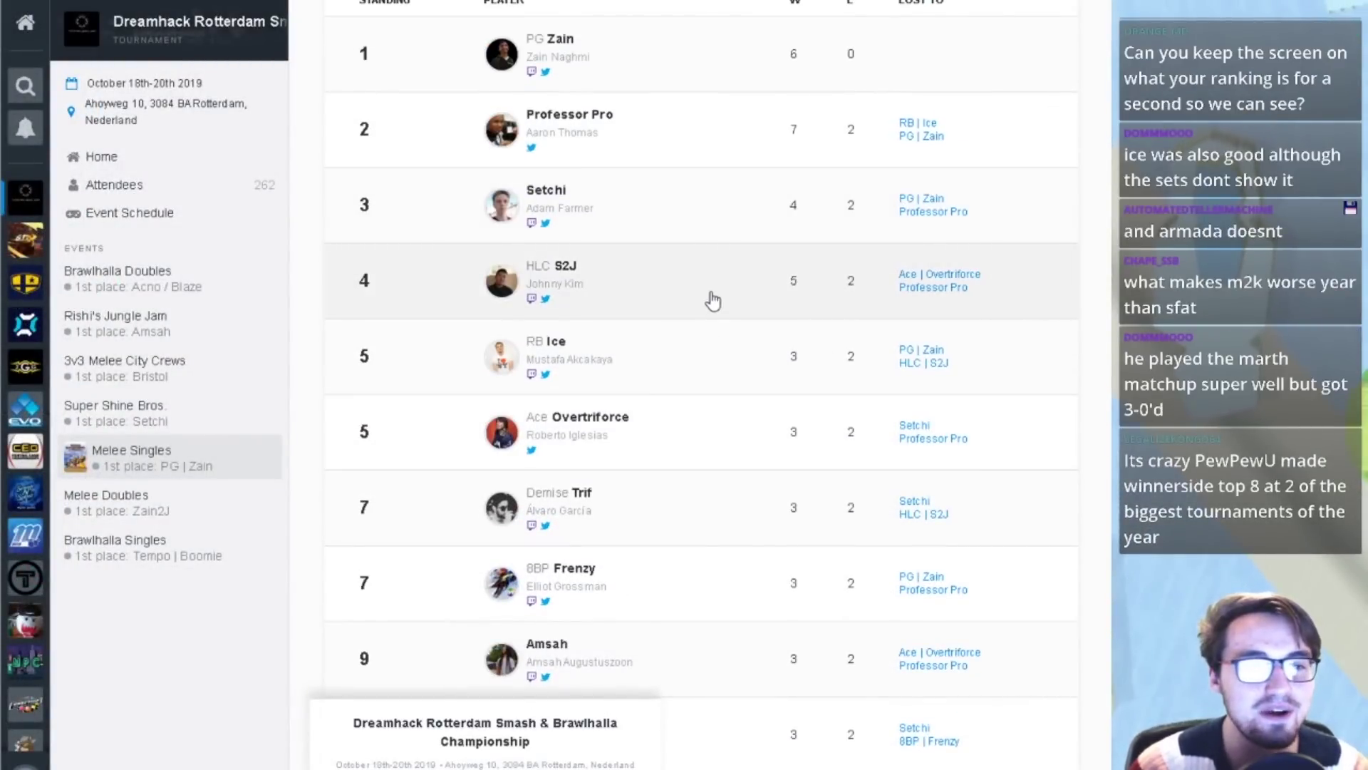
scroll(713, 301, "up", 1)
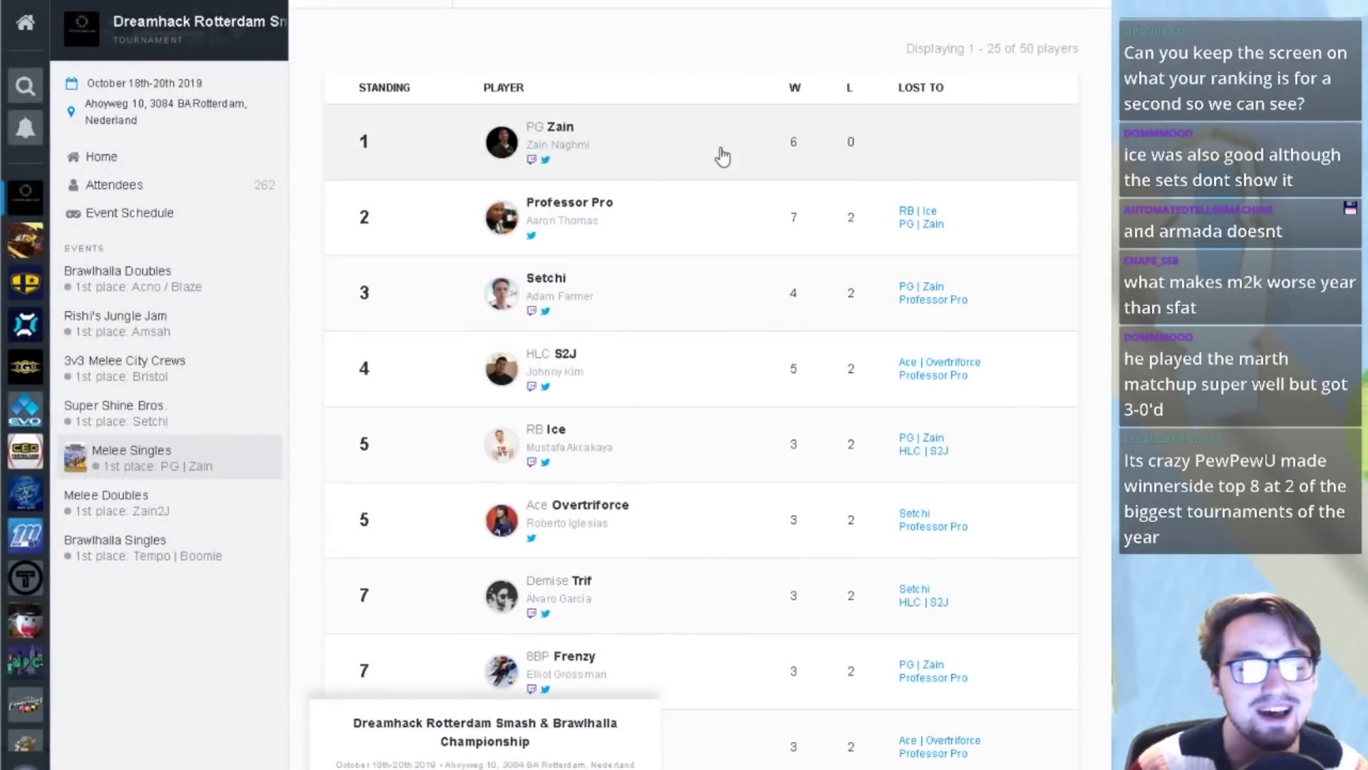
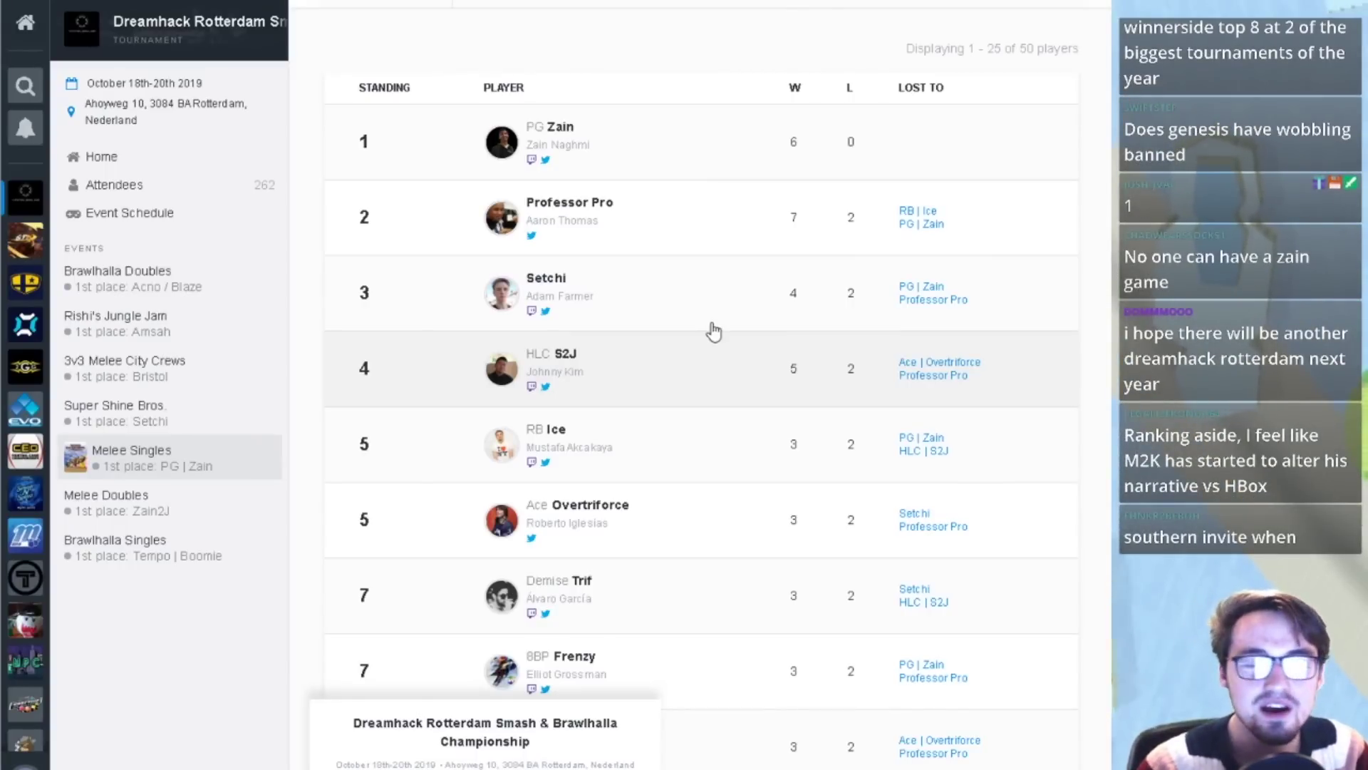
scroll(720, 285, "down", 5)
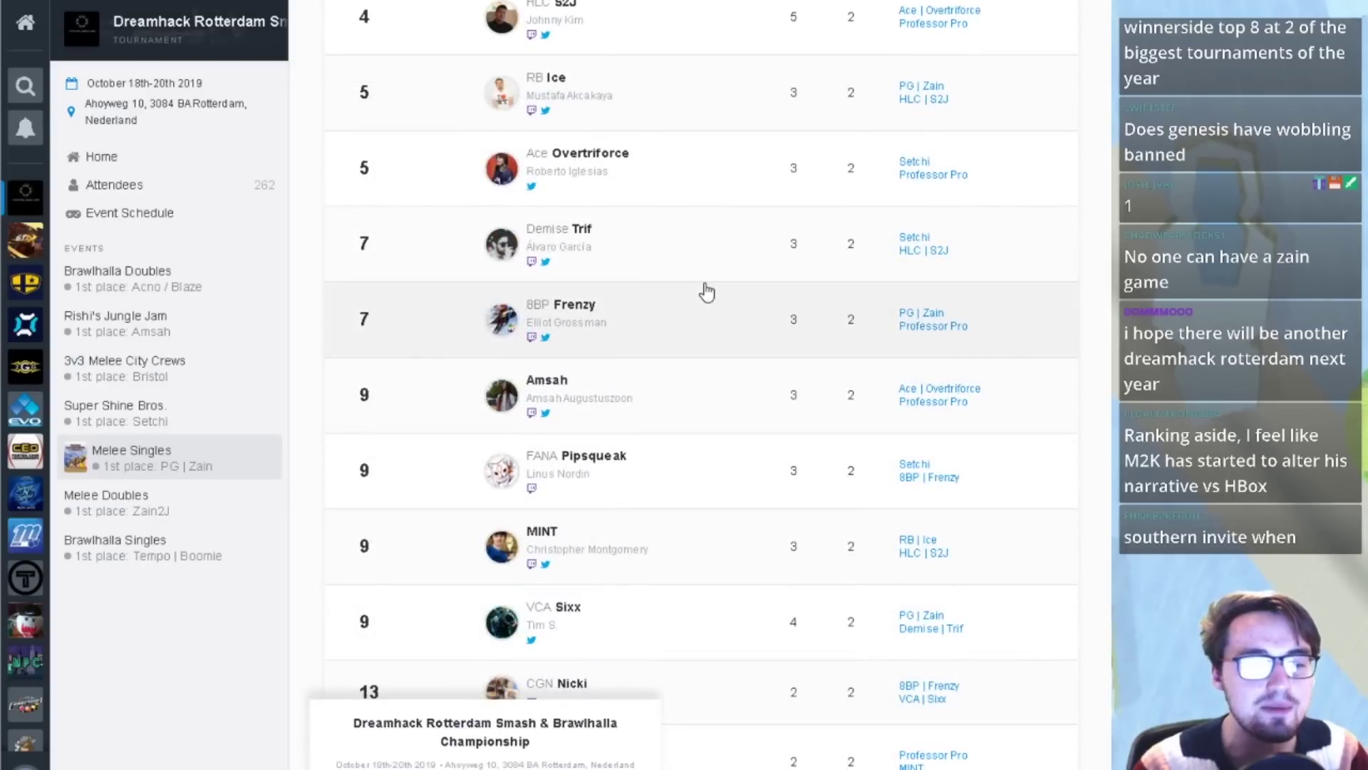
scroll(707, 292, "down", 13)
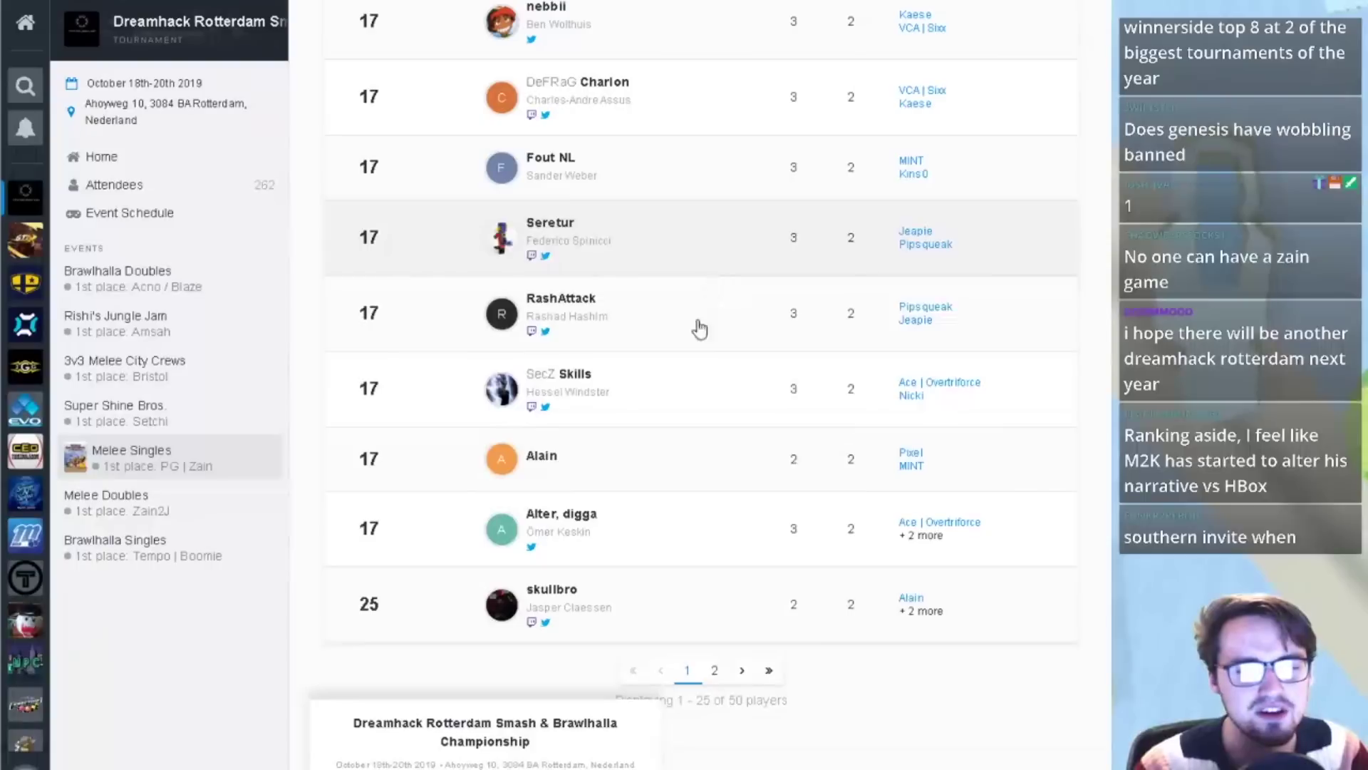
scroll(702, 306, "up", 19)
scroll(674, 337, "up", 1)
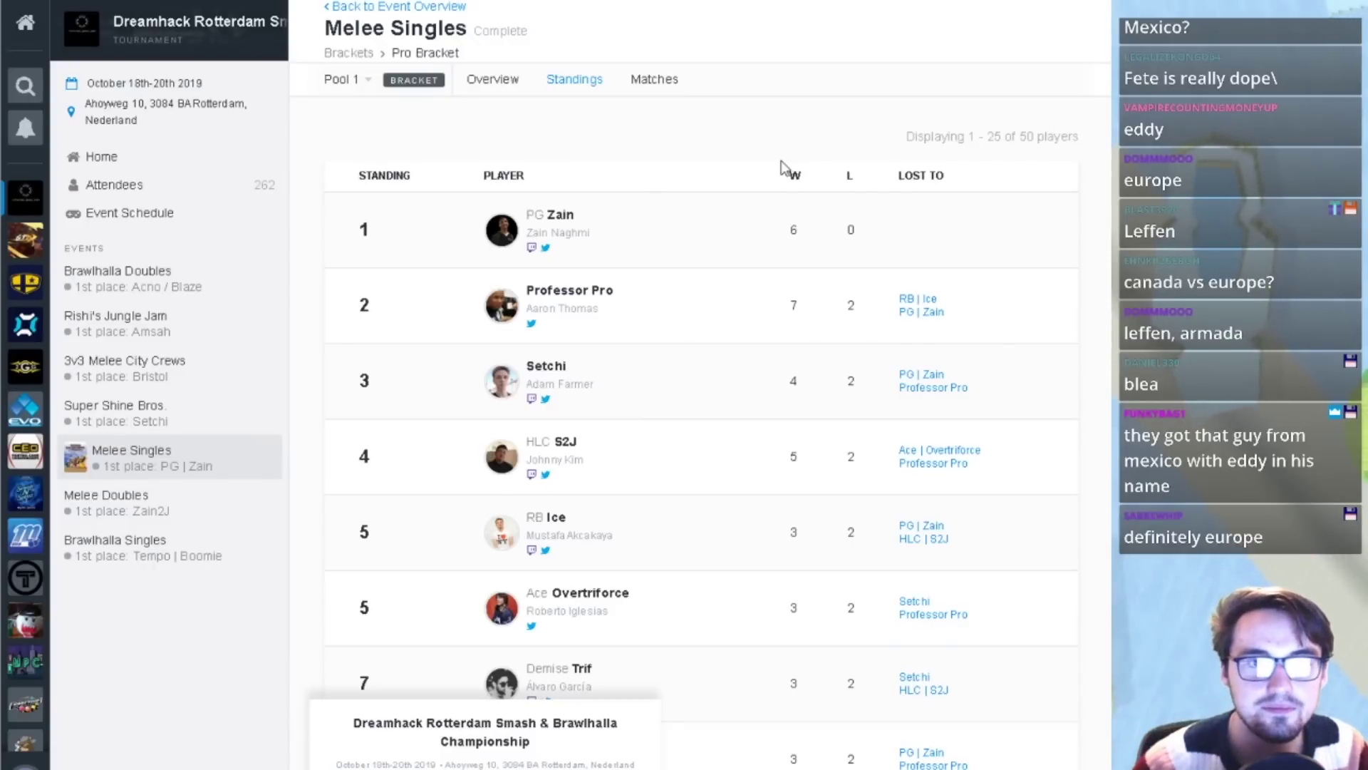
- Search Google for "european pr melee" in a separate page
type("europe")
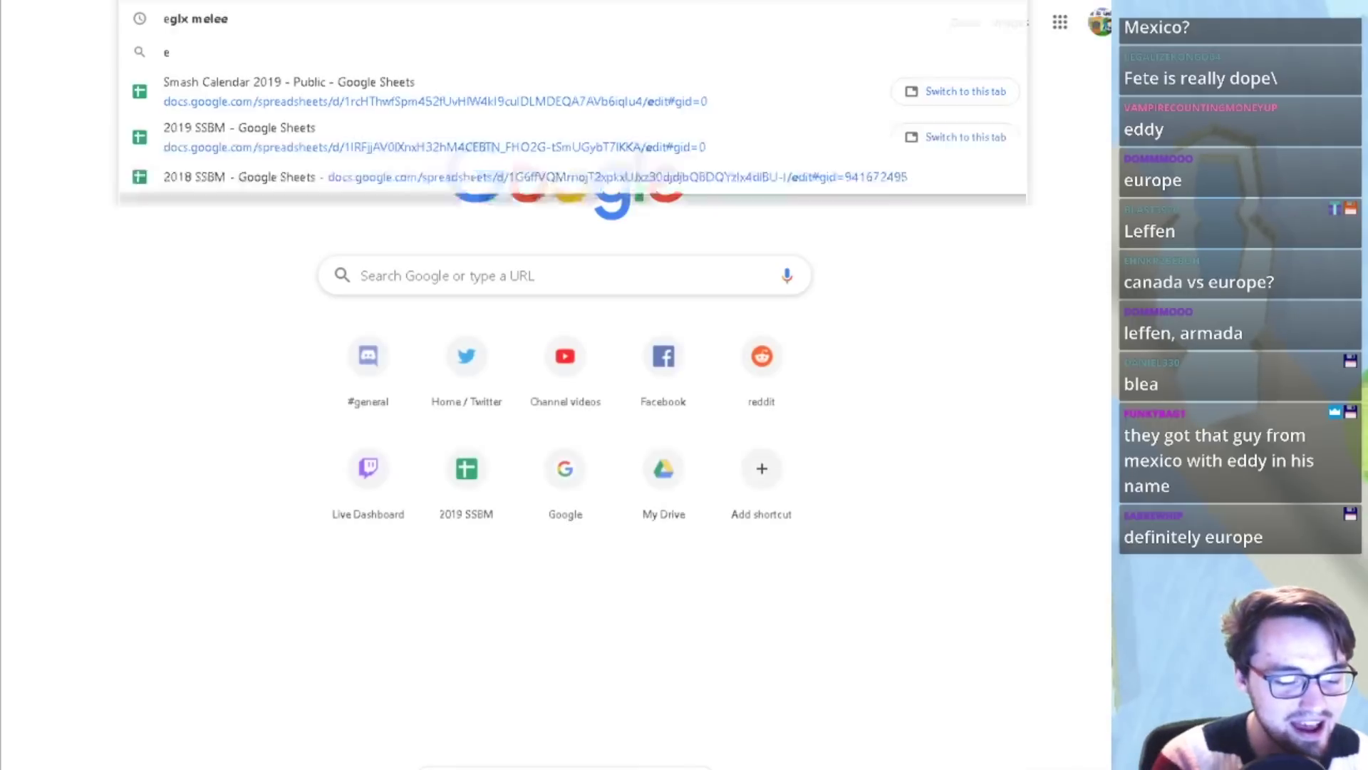
key("BackSpace")
key("BackSpace")
key("BackSpace")
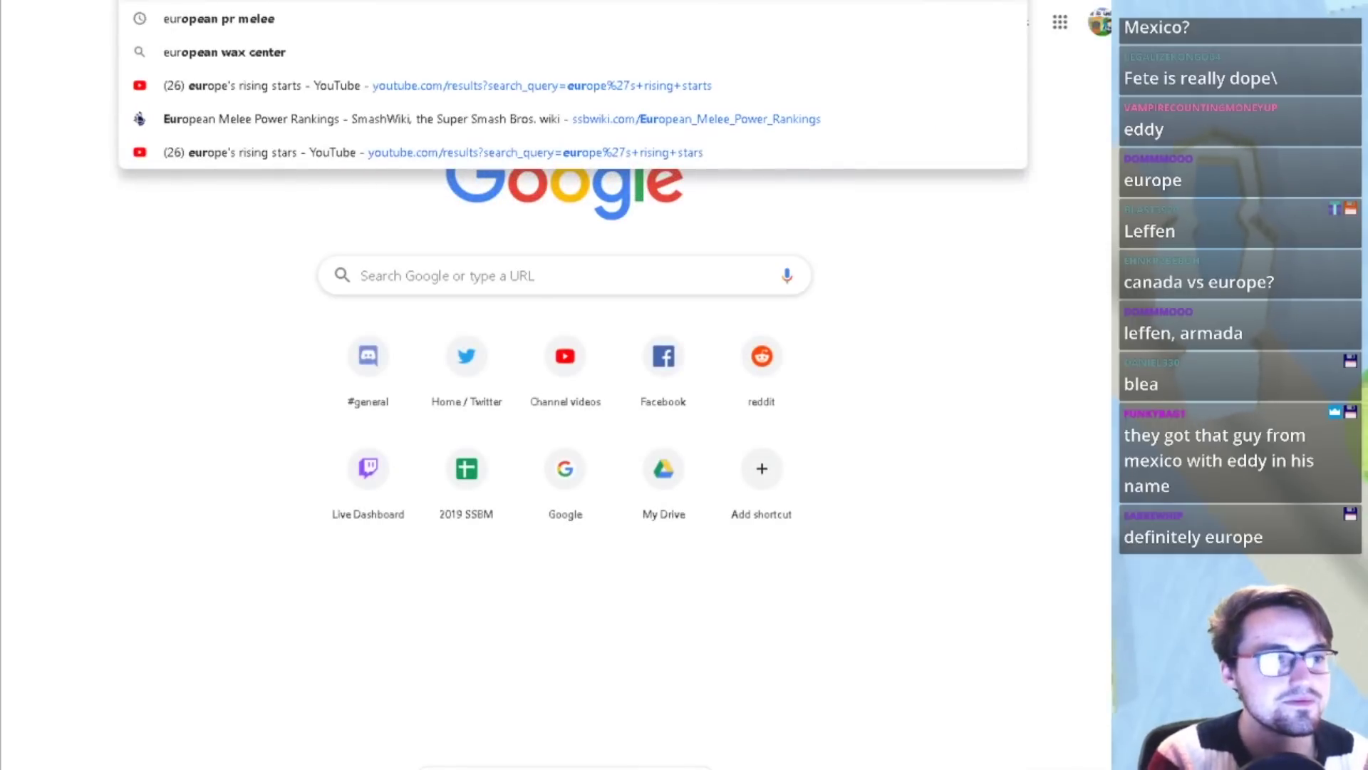
key("Down")
key("Return")
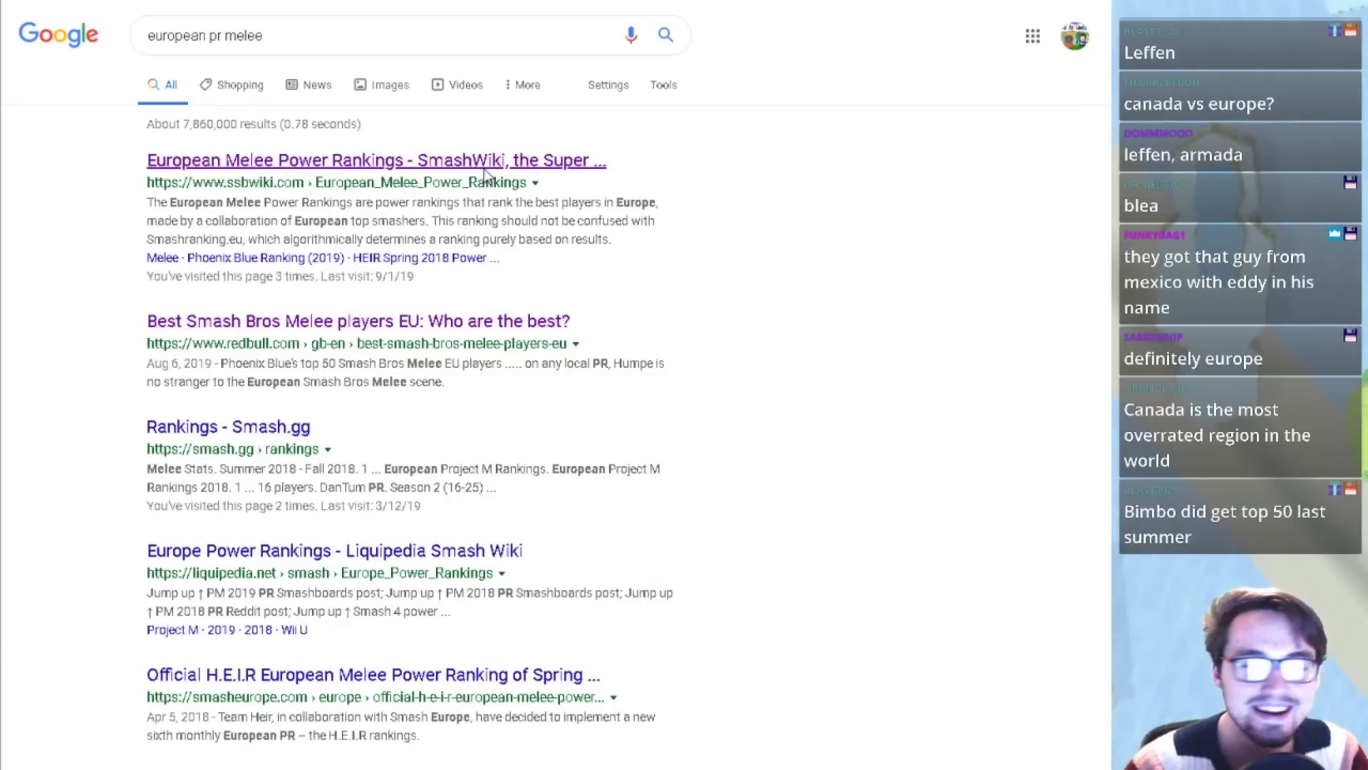
- Open SmashWiki's European Melee Power Rankings and read through the Phoenix Blue Ranking (2019) table down to rank 50
left_click(485, 174)
scroll(613, 208, "down", 4)
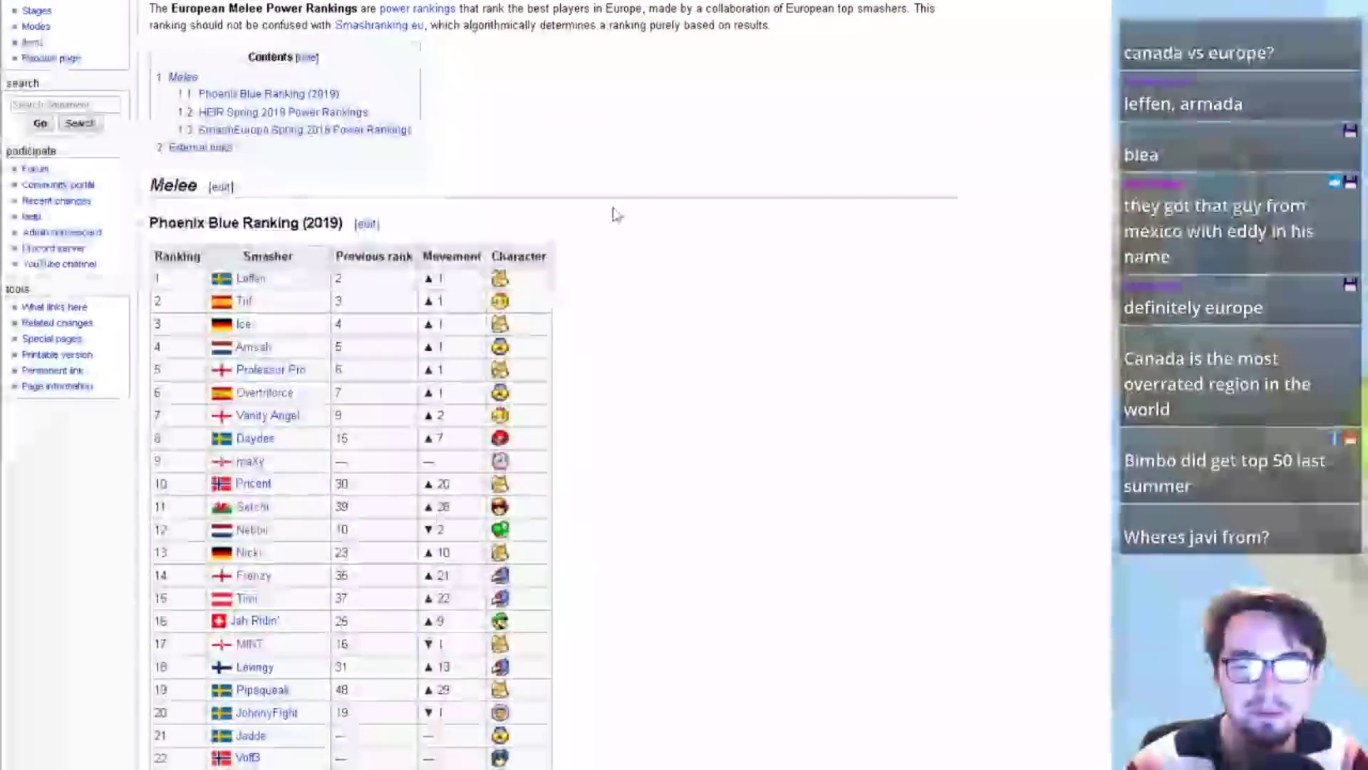
scroll(617, 214, "down", 10)
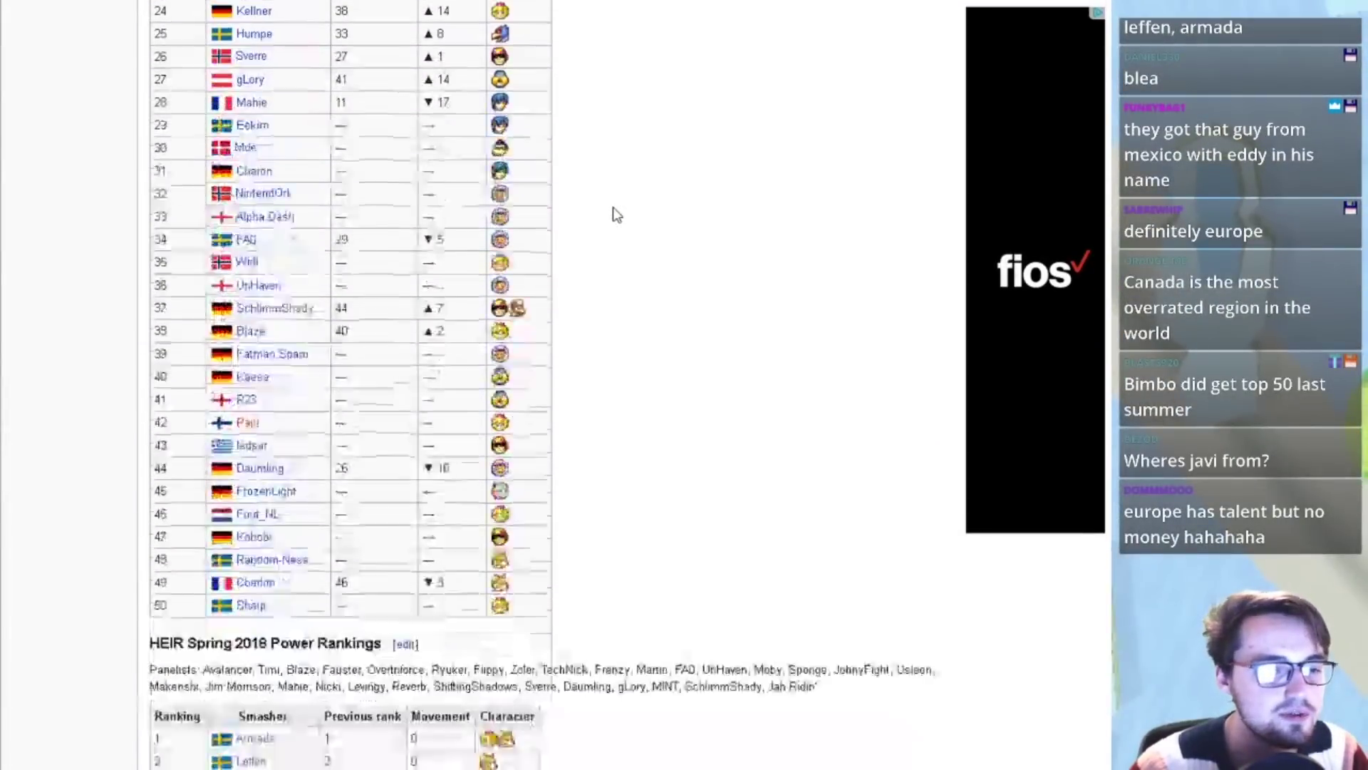
scroll(617, 214, "up", 10)
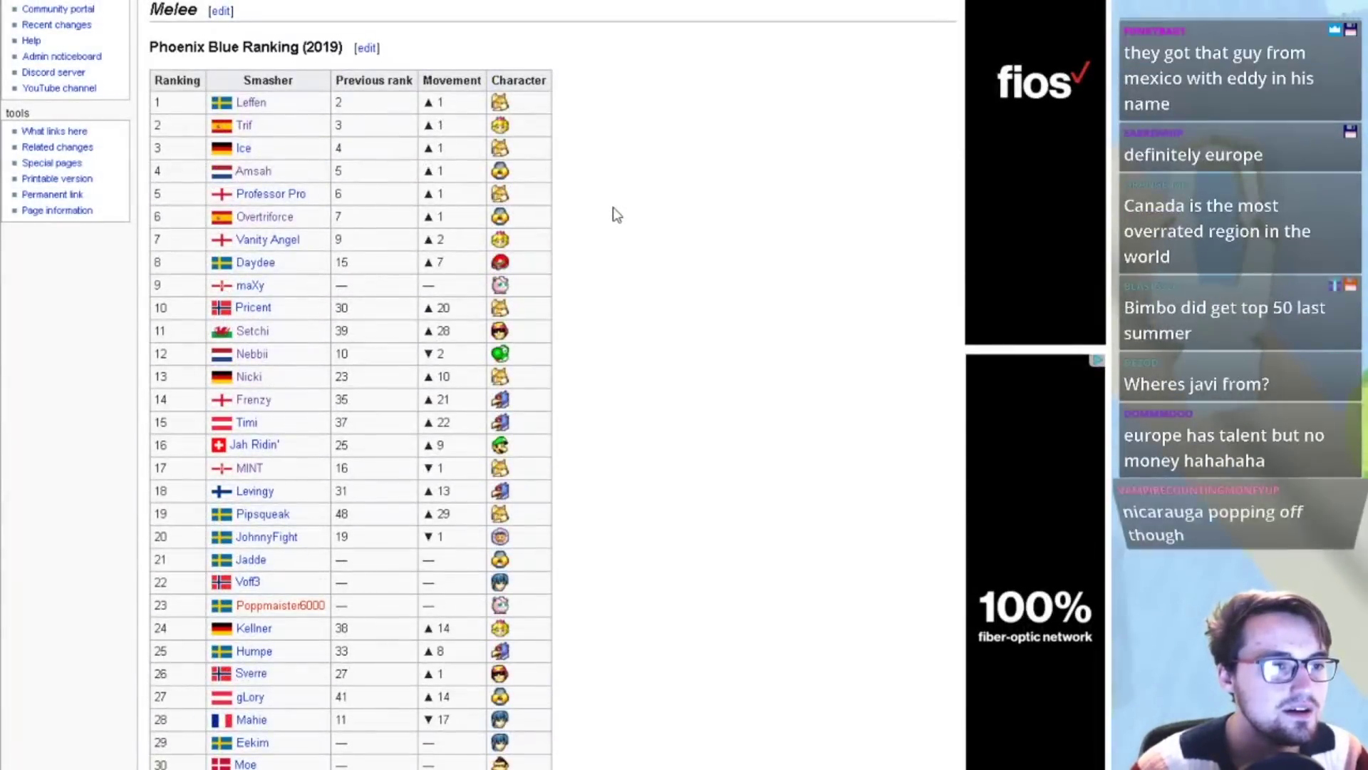
scroll(615, 208, "down", 1)
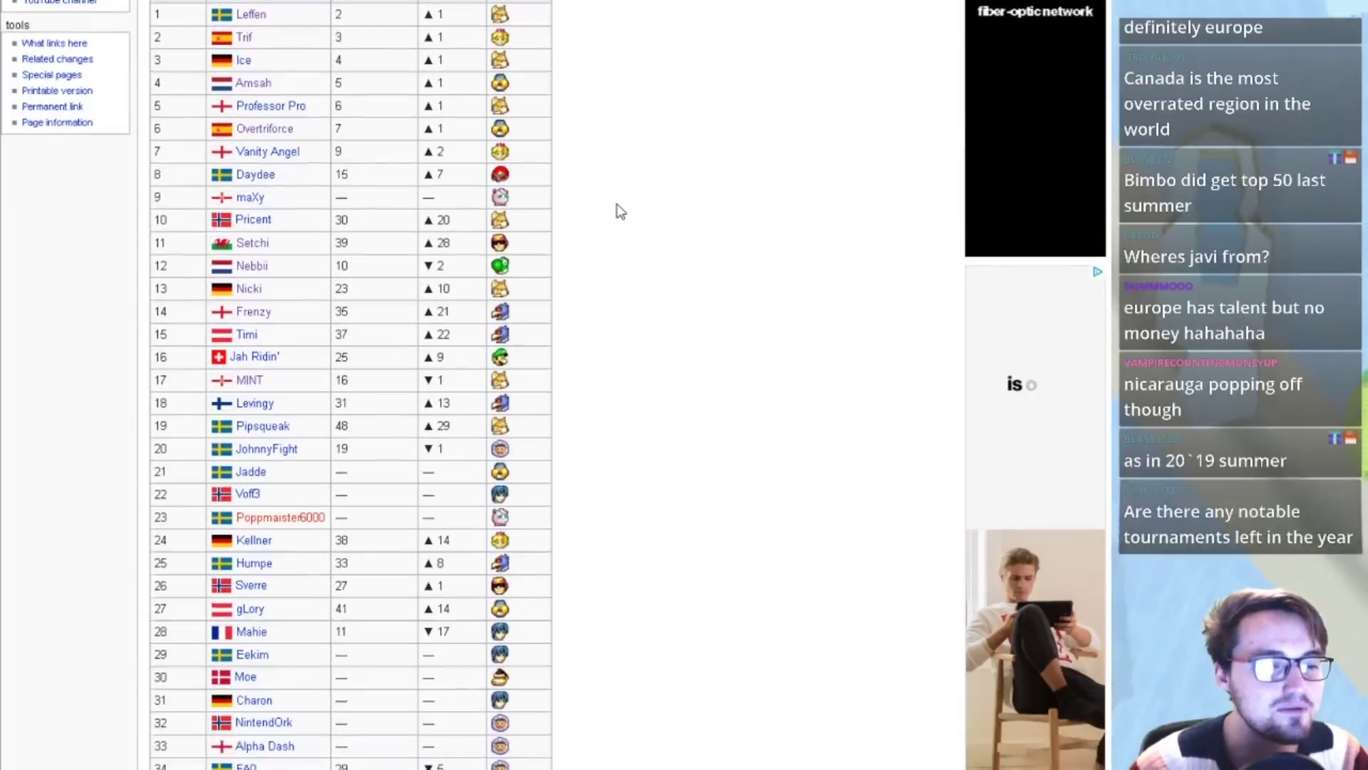
scroll(620, 212, "down", 3)
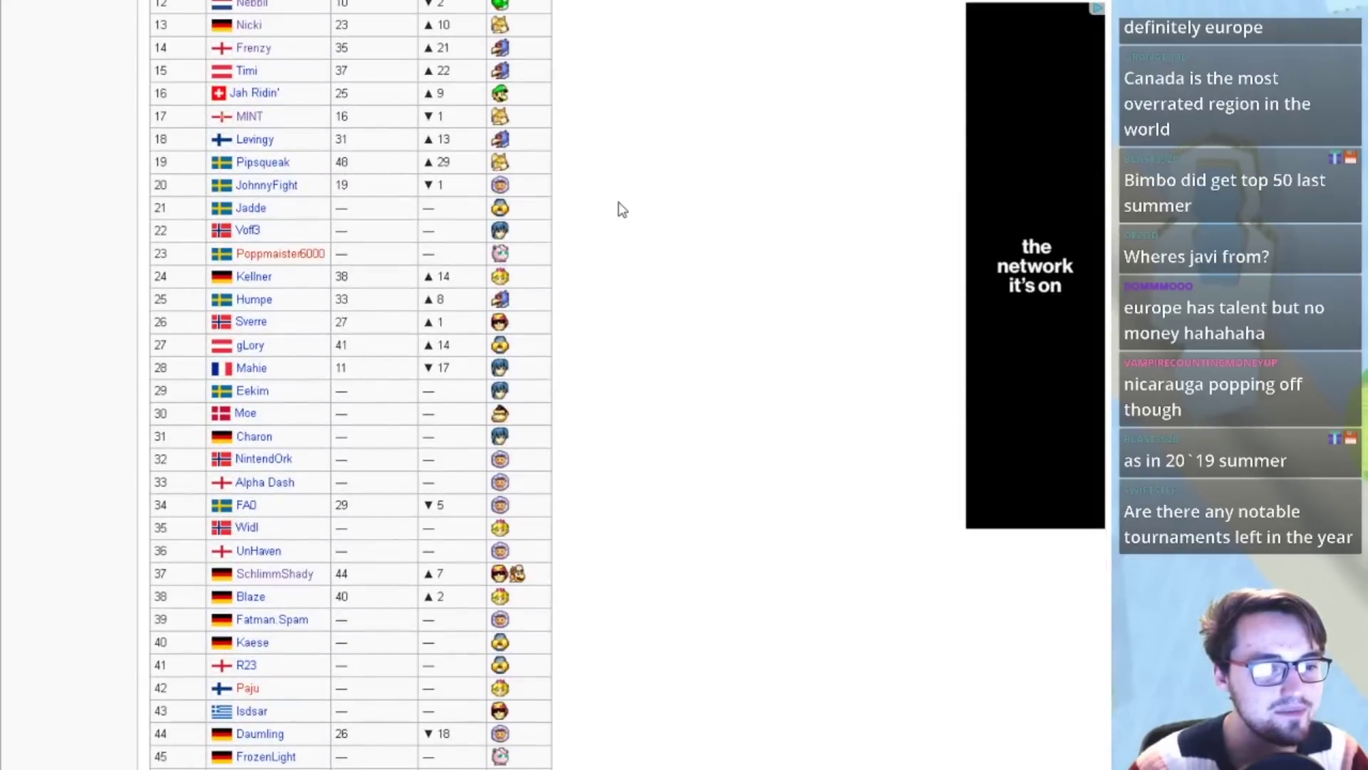
scroll(622, 209, "down", 1)
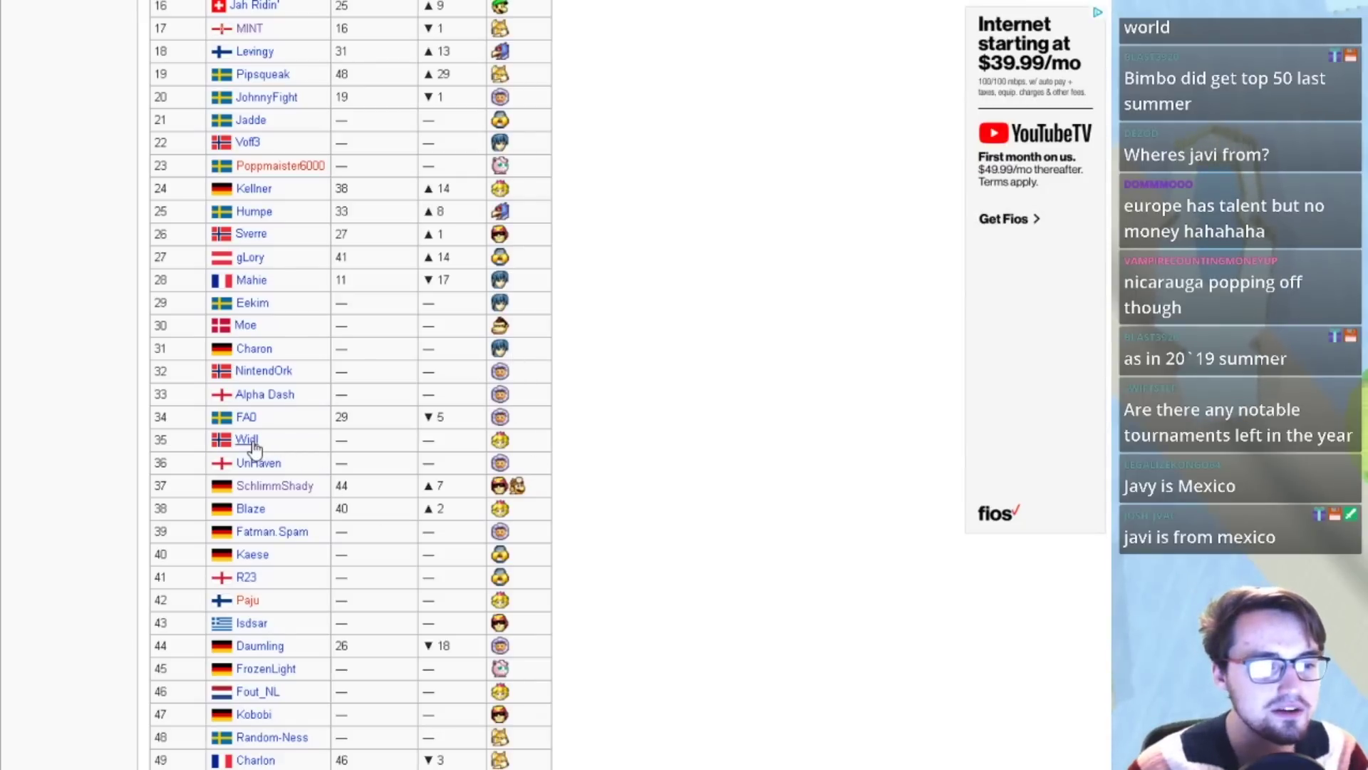
mouse_move(254, 449)
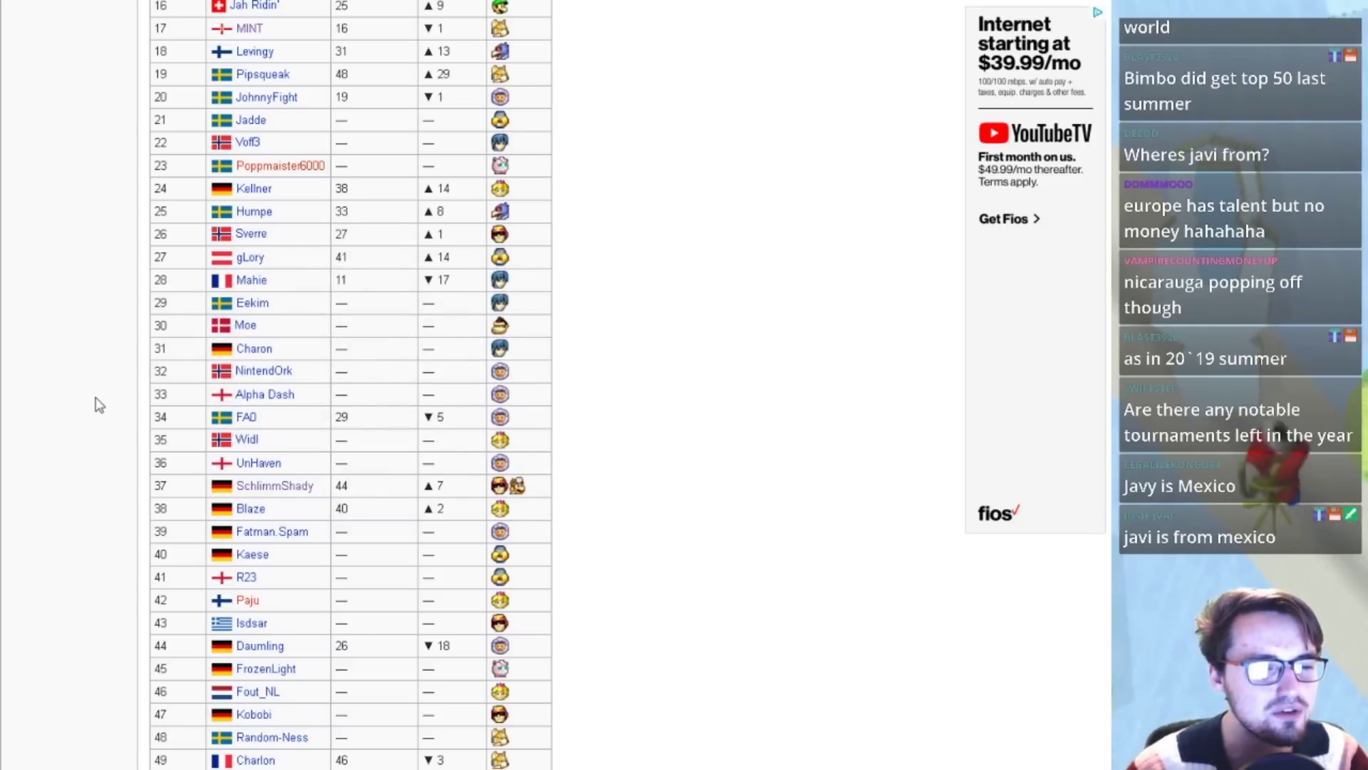
scroll(96, 398, "down", 2)
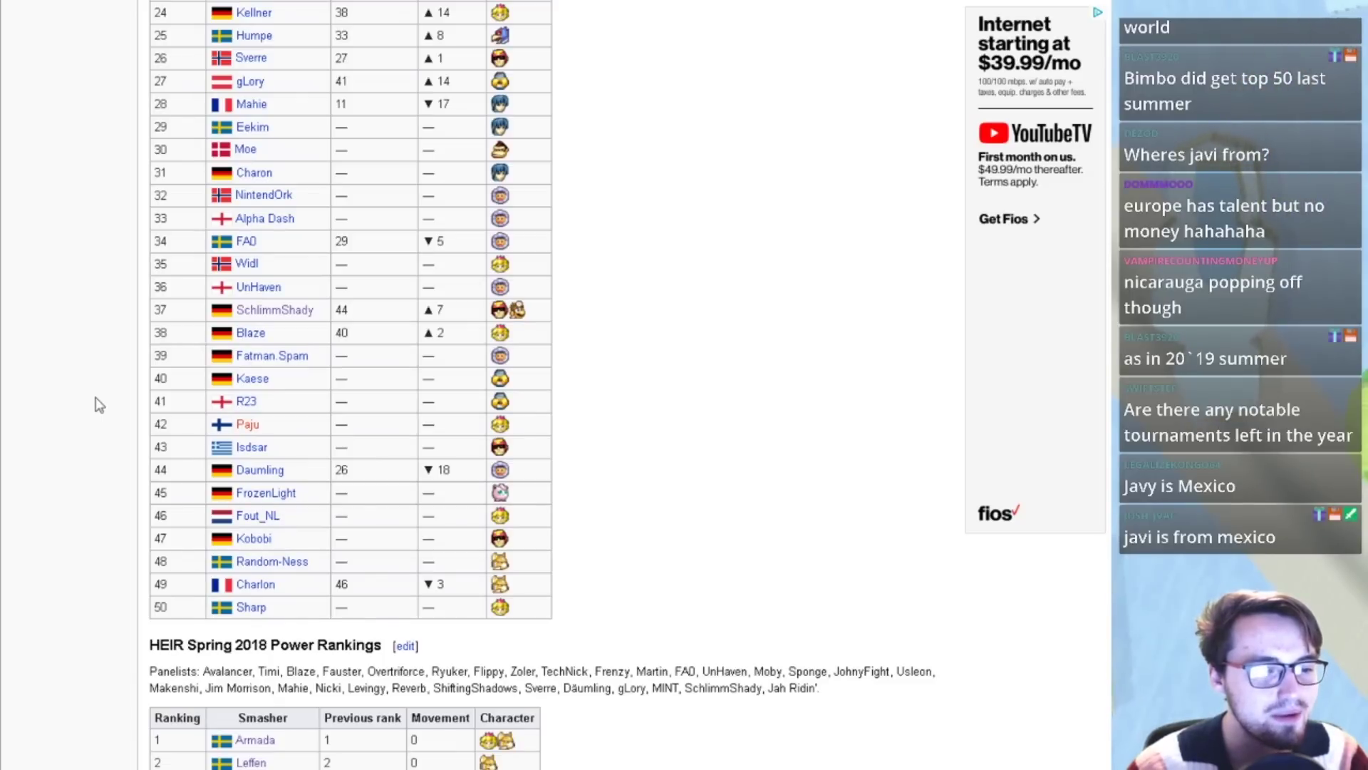
- Review the Phoenix Blue Ranking (2019) table again and highlight ranks 9 to 20 temporarily
scroll(388, 499, "down", 1)
scroll(387, 497, "up", 5)
scroll(387, 498, "up", 5)
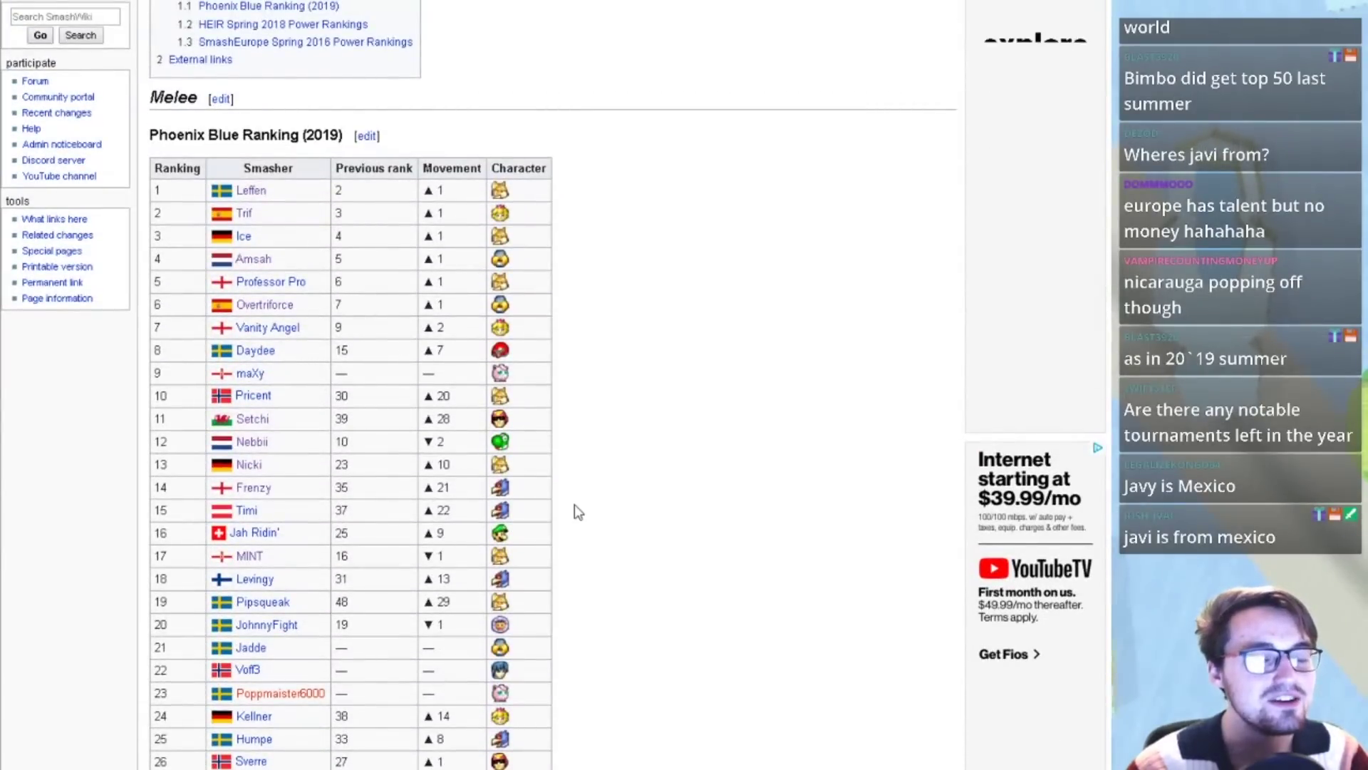
scroll(652, 511, "down", 1)
scroll(652, 512, "down", 1)
scroll(651, 510, "up", 3)
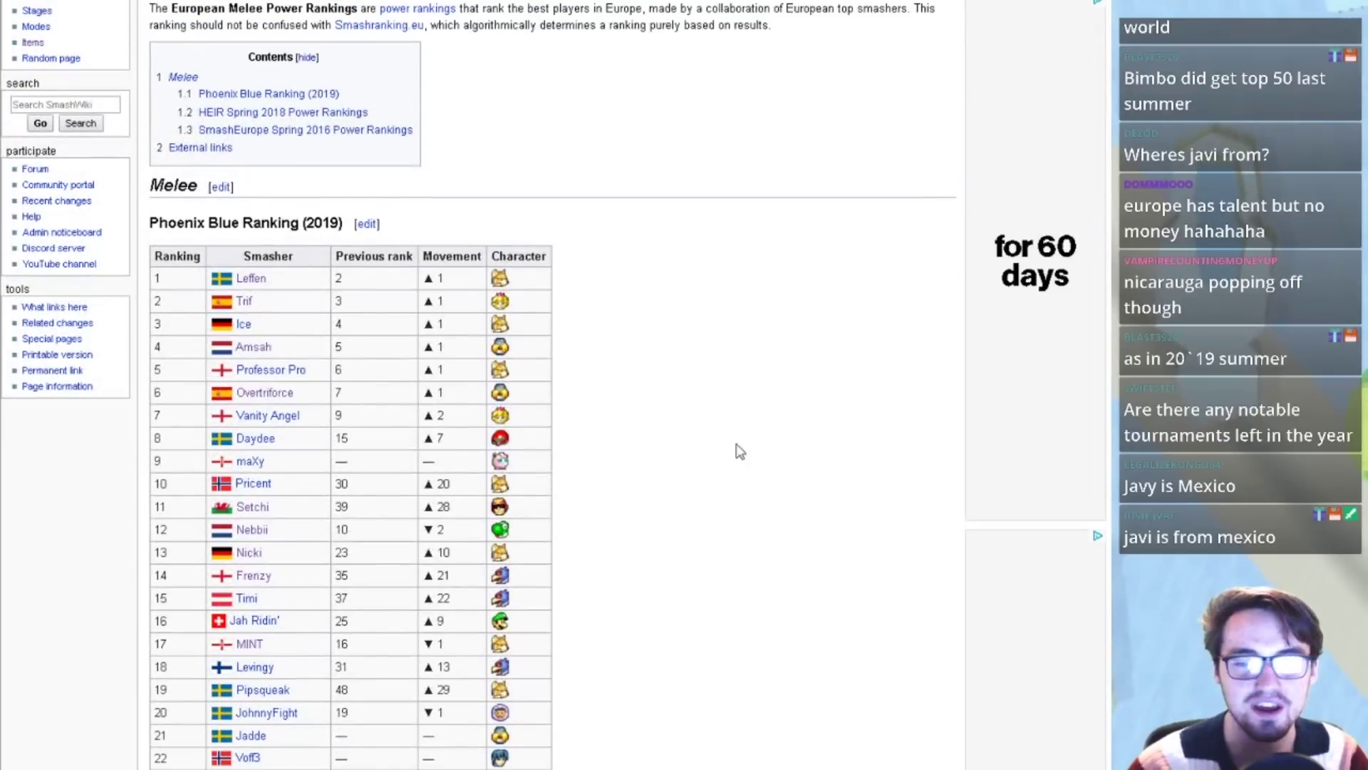
scroll(394, 325, "down", 2)
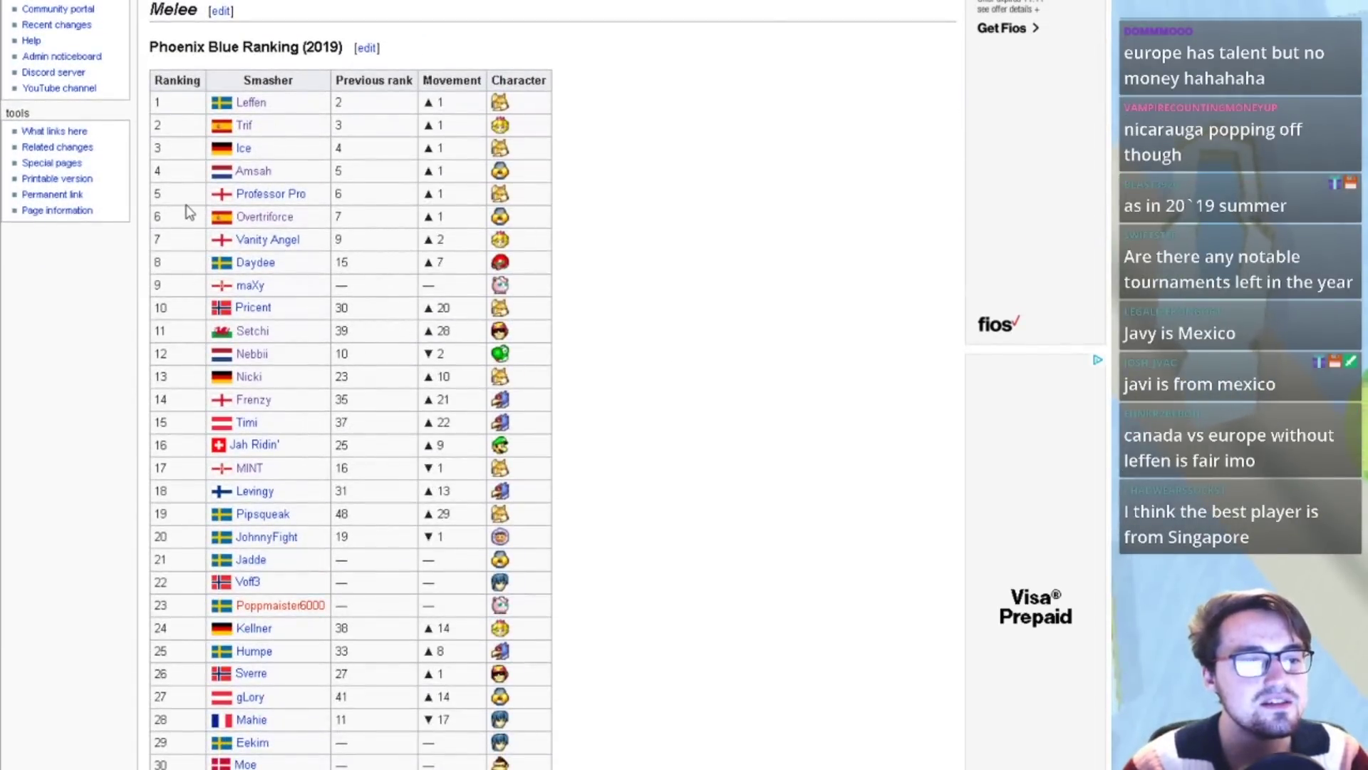
left_click_drag(214, 285, 503, 542)
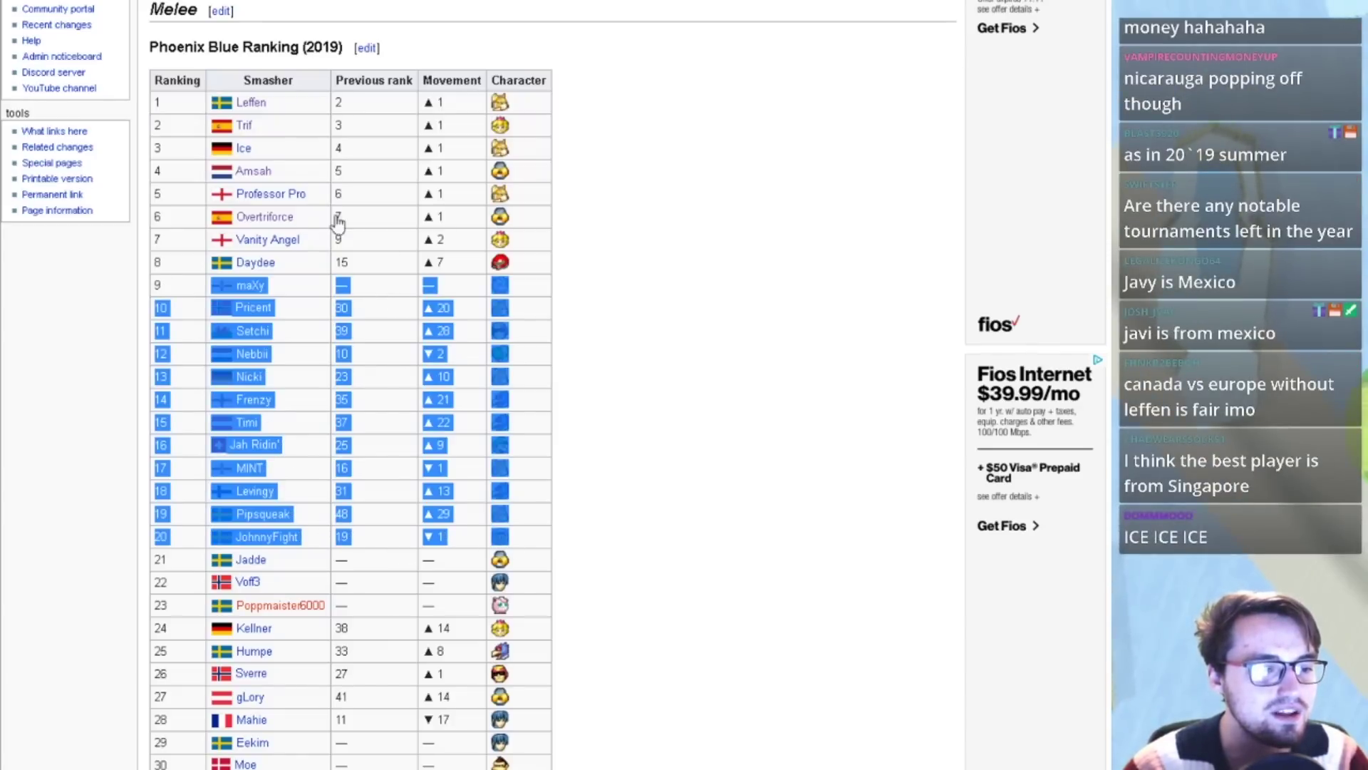
left_click(752, 405)
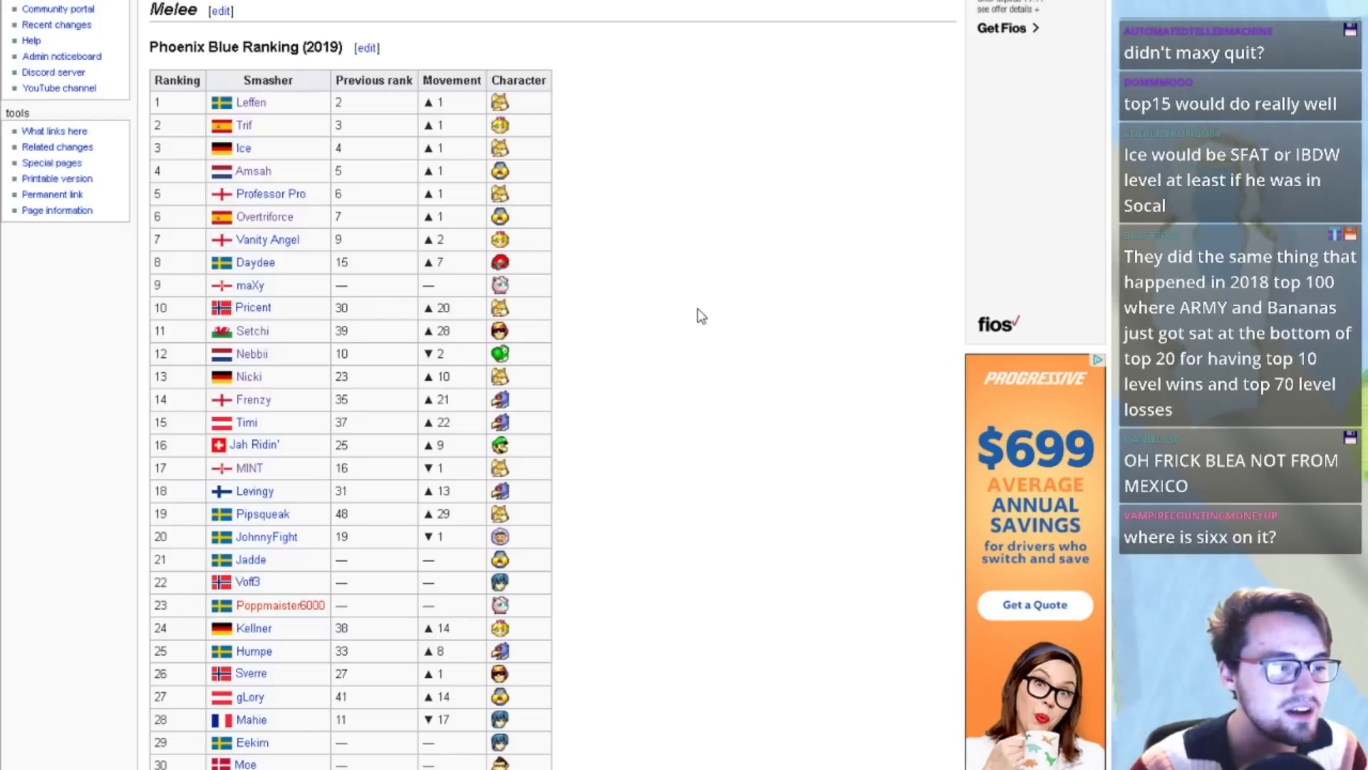
- Compare the players in the Phoenix Blue Ranking (2019) with those in the HEIR Spring 2018 Power Rankings
scroll(698, 314, "down", 5)
scroll(699, 315, "down", 3)
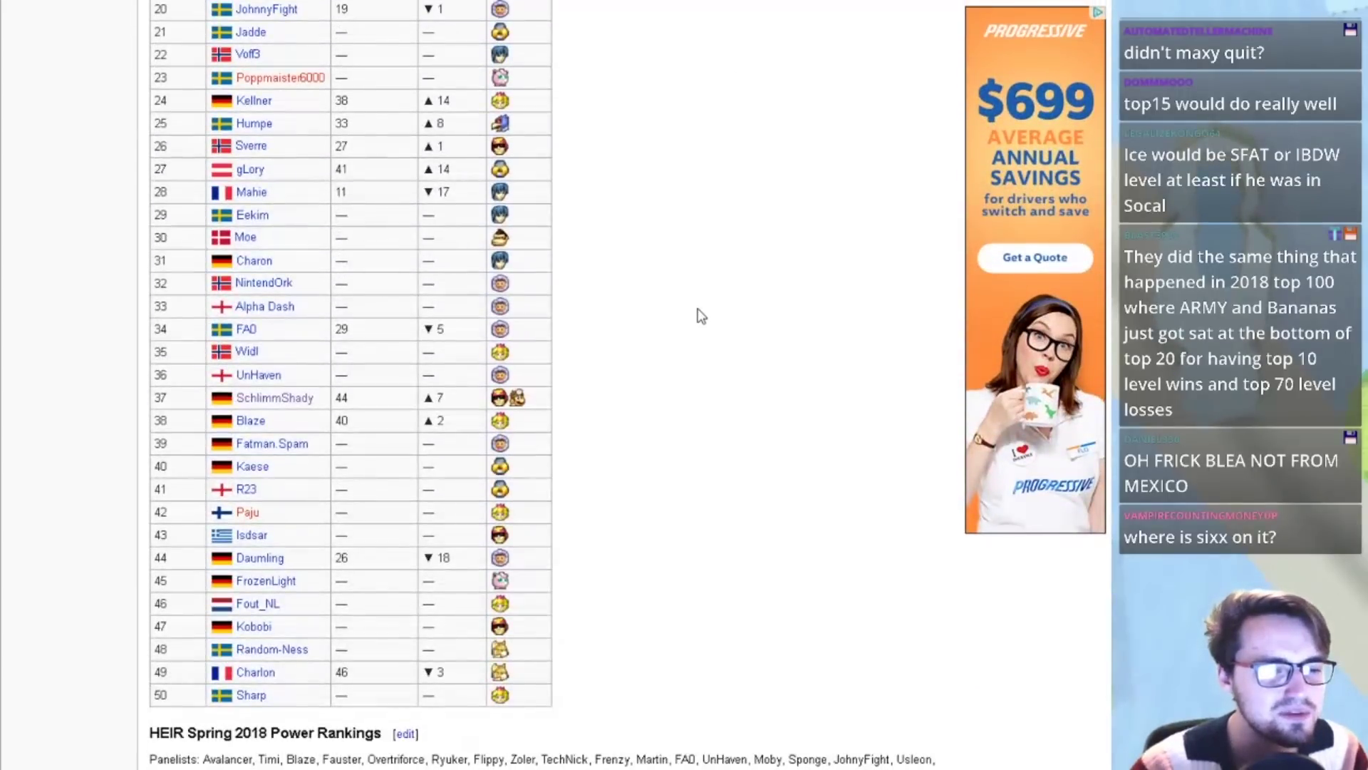
scroll(359, 336, "up", 5)
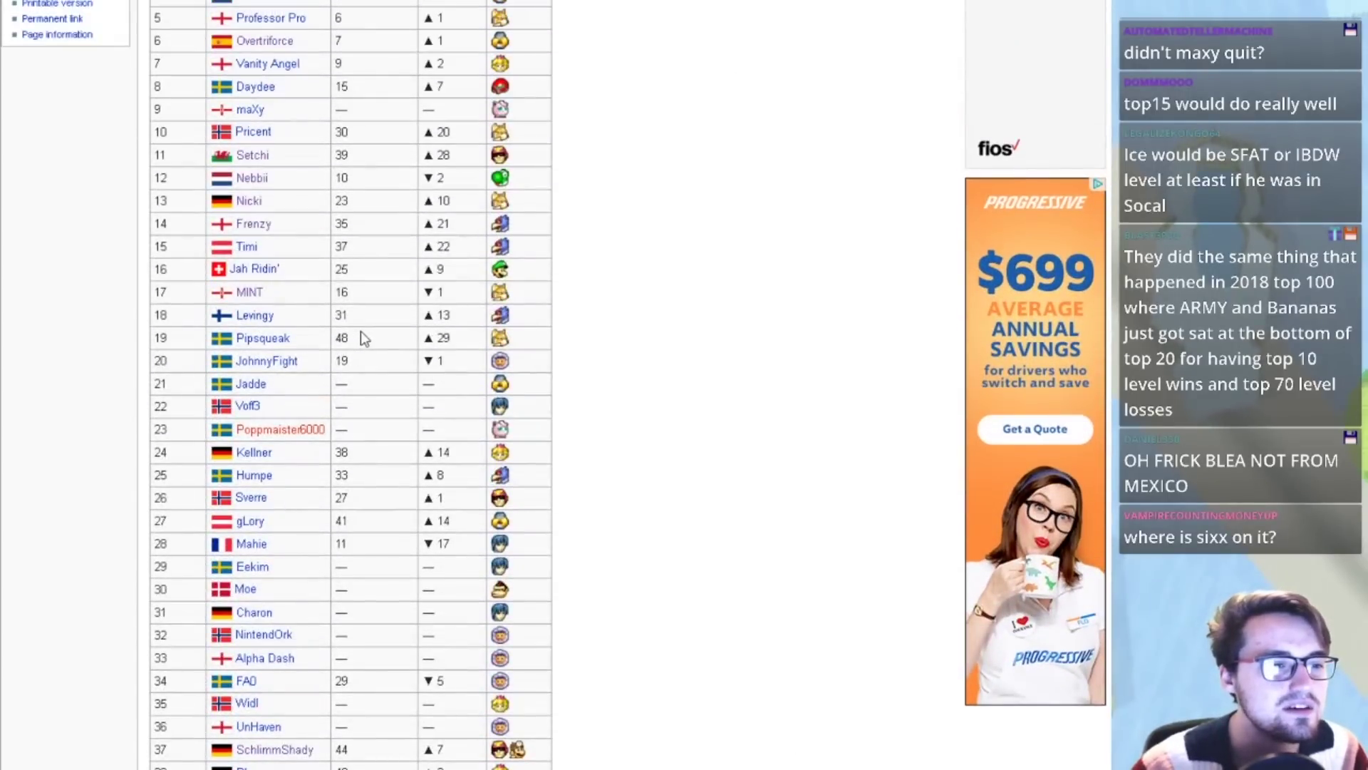
scroll(361, 331, "down", 18)
scroll(361, 331, "down", 4)
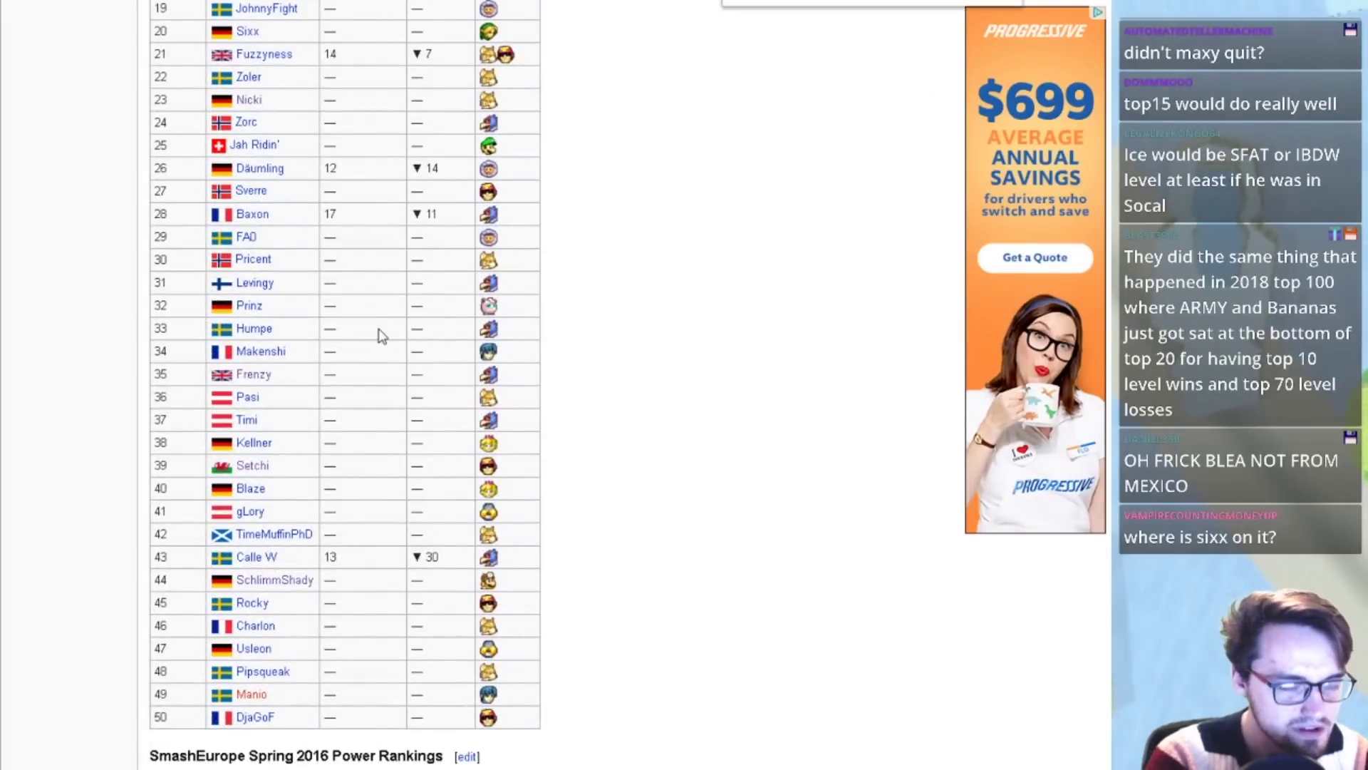
scroll(380, 335, "up", 6)
scroll(381, 333, "up", 7)
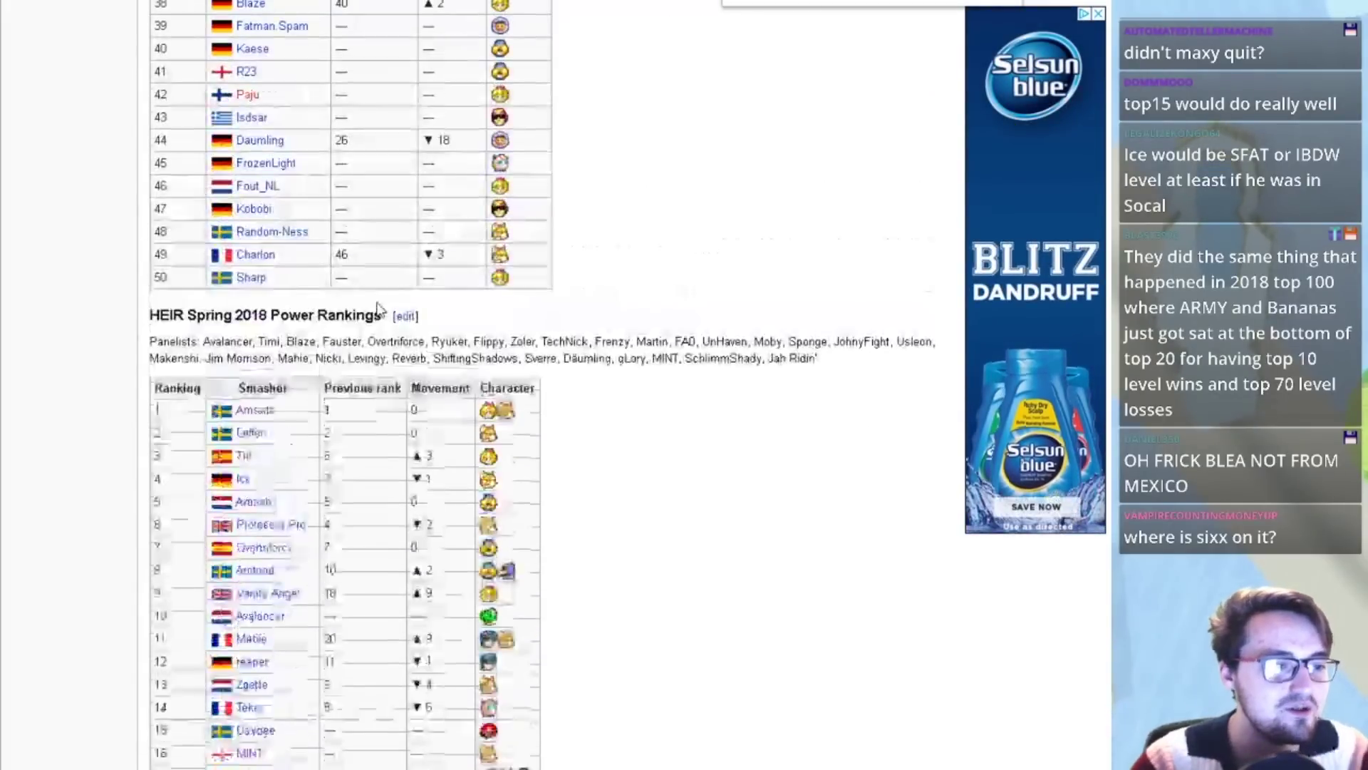
scroll(401, 298, "down", 2)
scroll(560, 345, "up", 6)
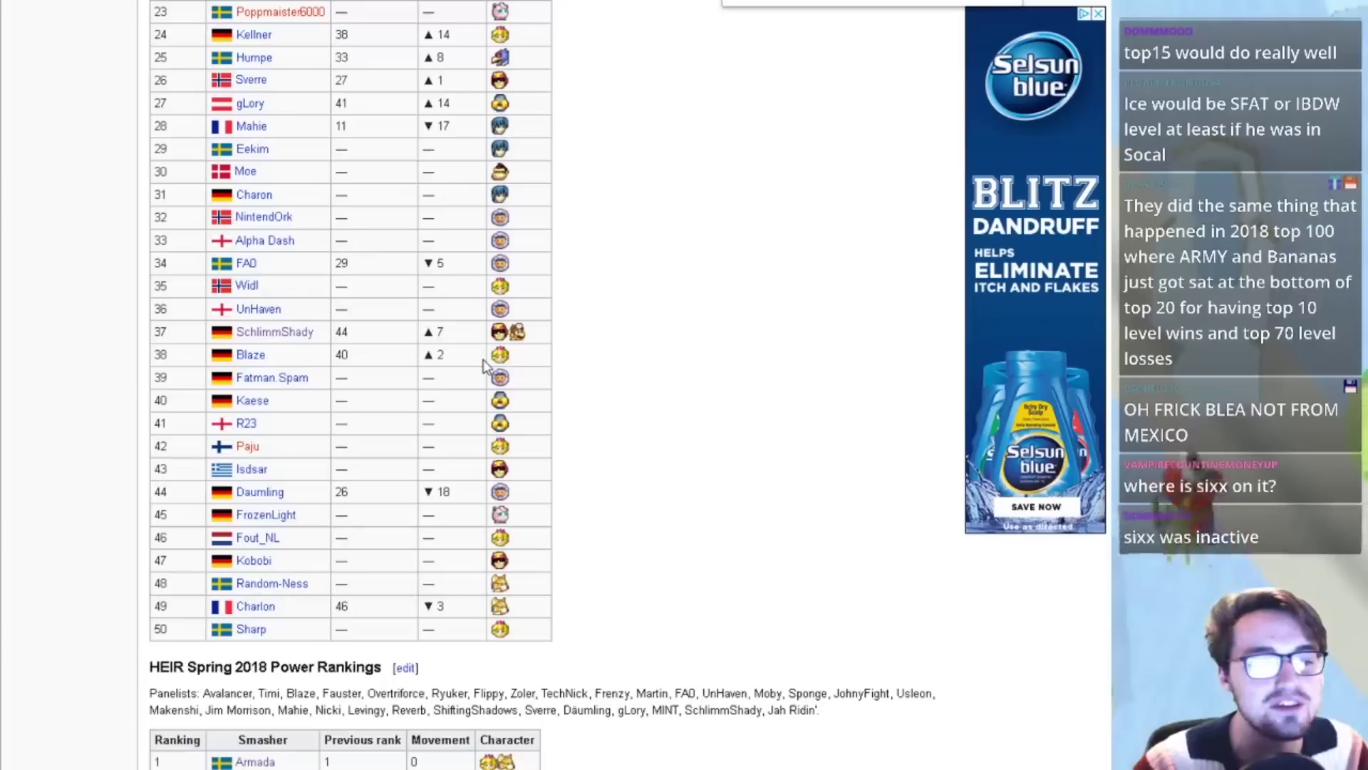
- Reread the 2019 European ranking down to rank 50 and return to the start of its table
scroll(713, 303, "up", 17)
scroll(713, 303, "down", 16)
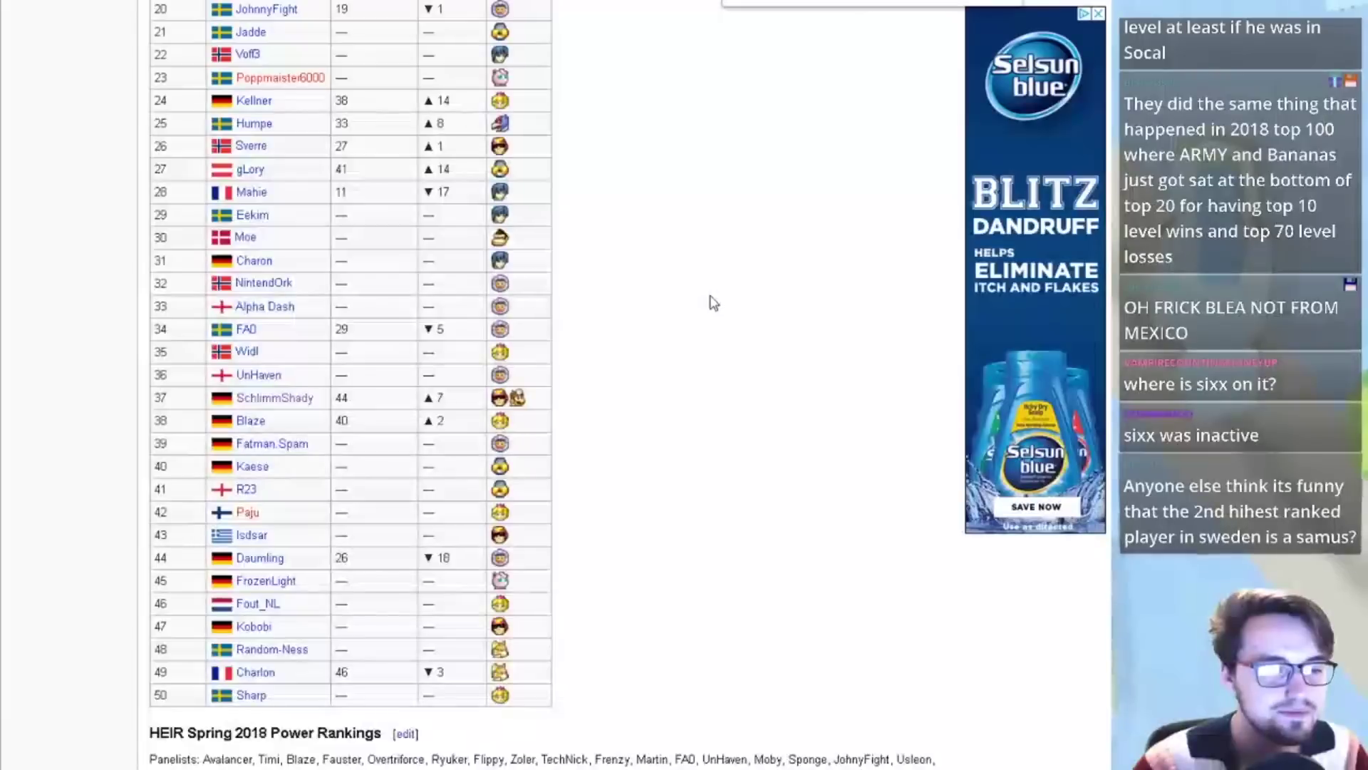
scroll(713, 303, "down", 1)
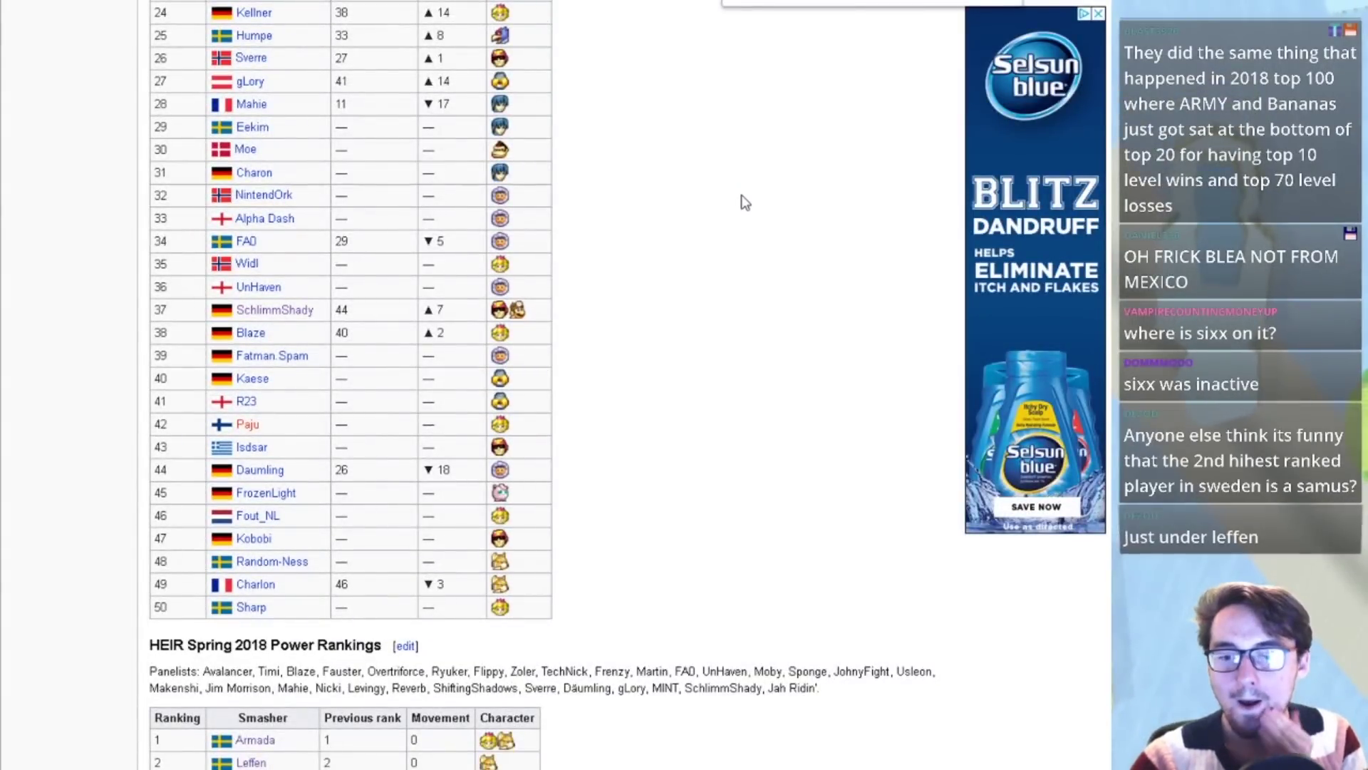
scroll(745, 203, "up", 10)
scroll(744, 203, "down", 2)
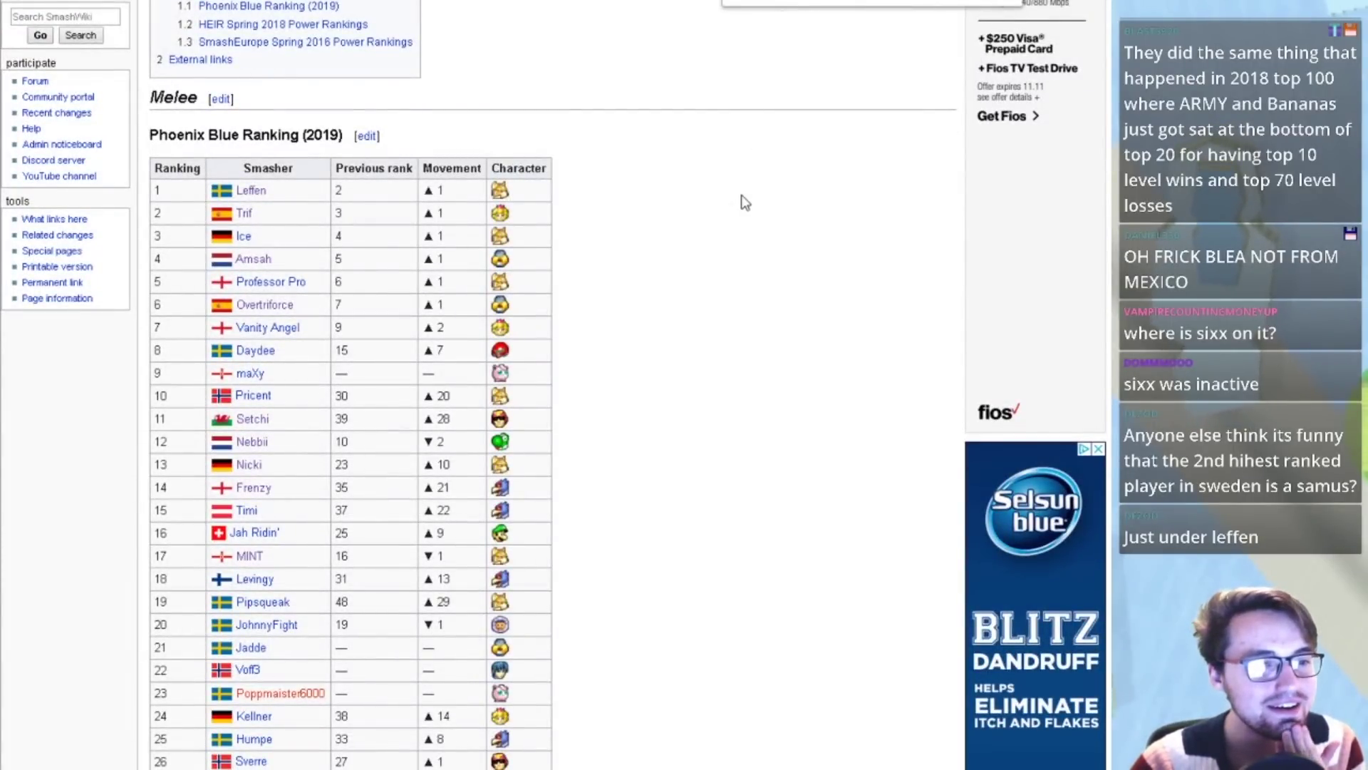
scroll(742, 202, "down", 12)
scroll(730, 215, "up", 8)
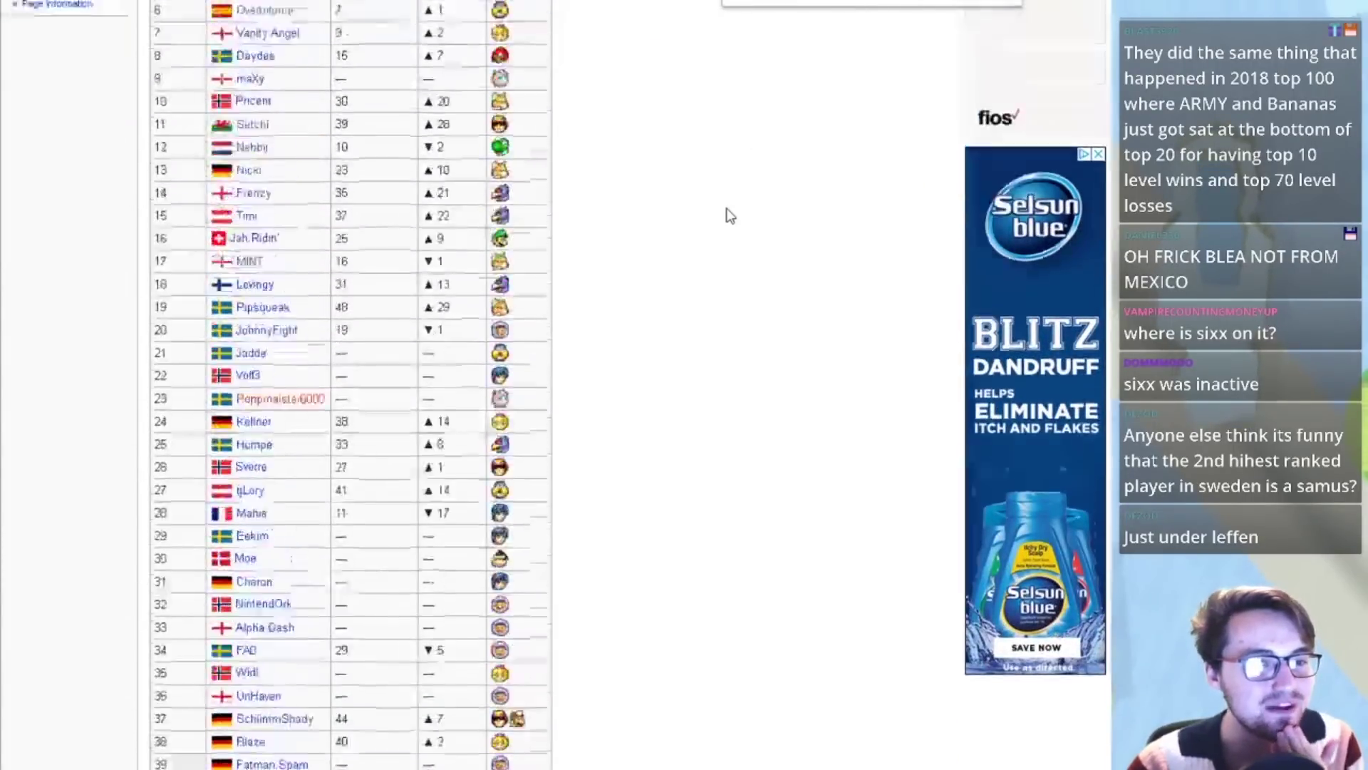
scroll(730, 215, "up", 3)
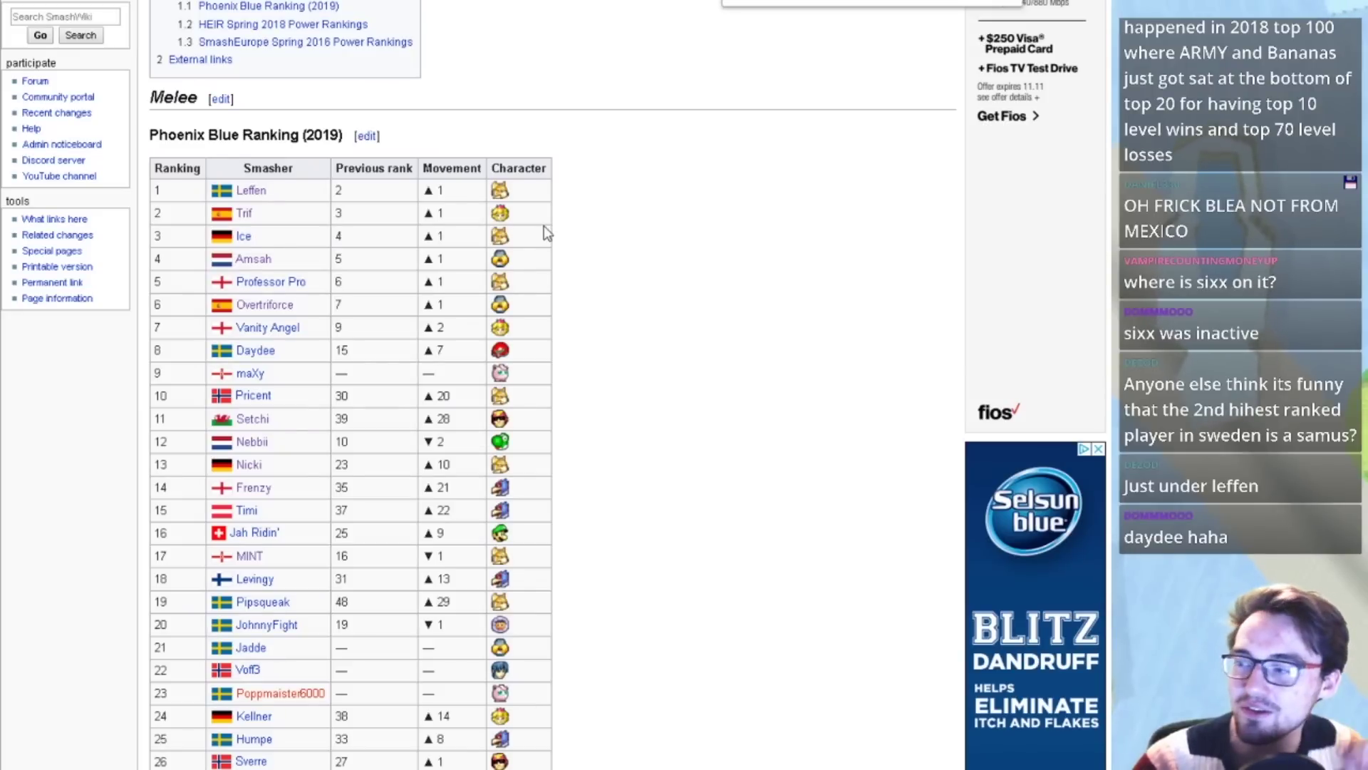
- Switch to the Dreamhack Rotterdam page and review the standings of Super Shine Bros., followed by the overall Melee Singles standings
key("ctrl+Tab")
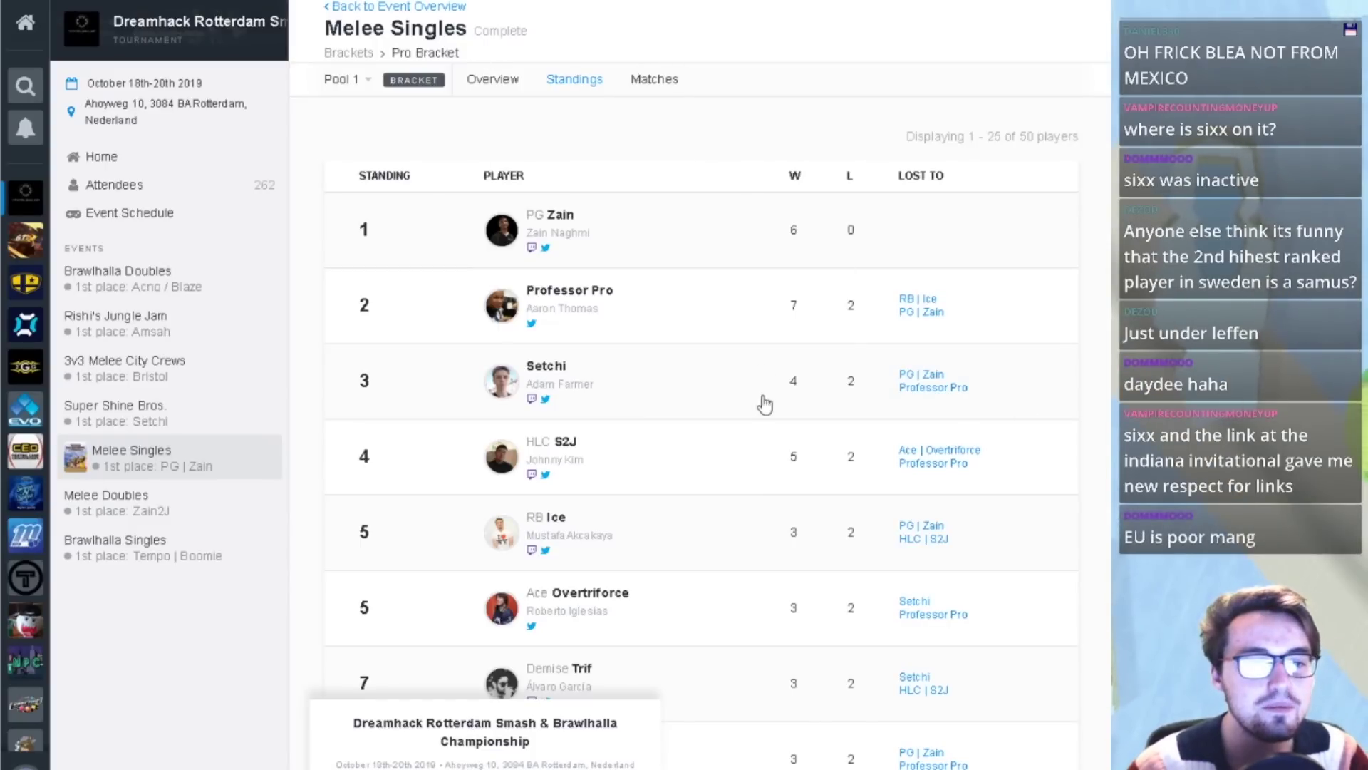
scroll(760, 400, "down", 2)
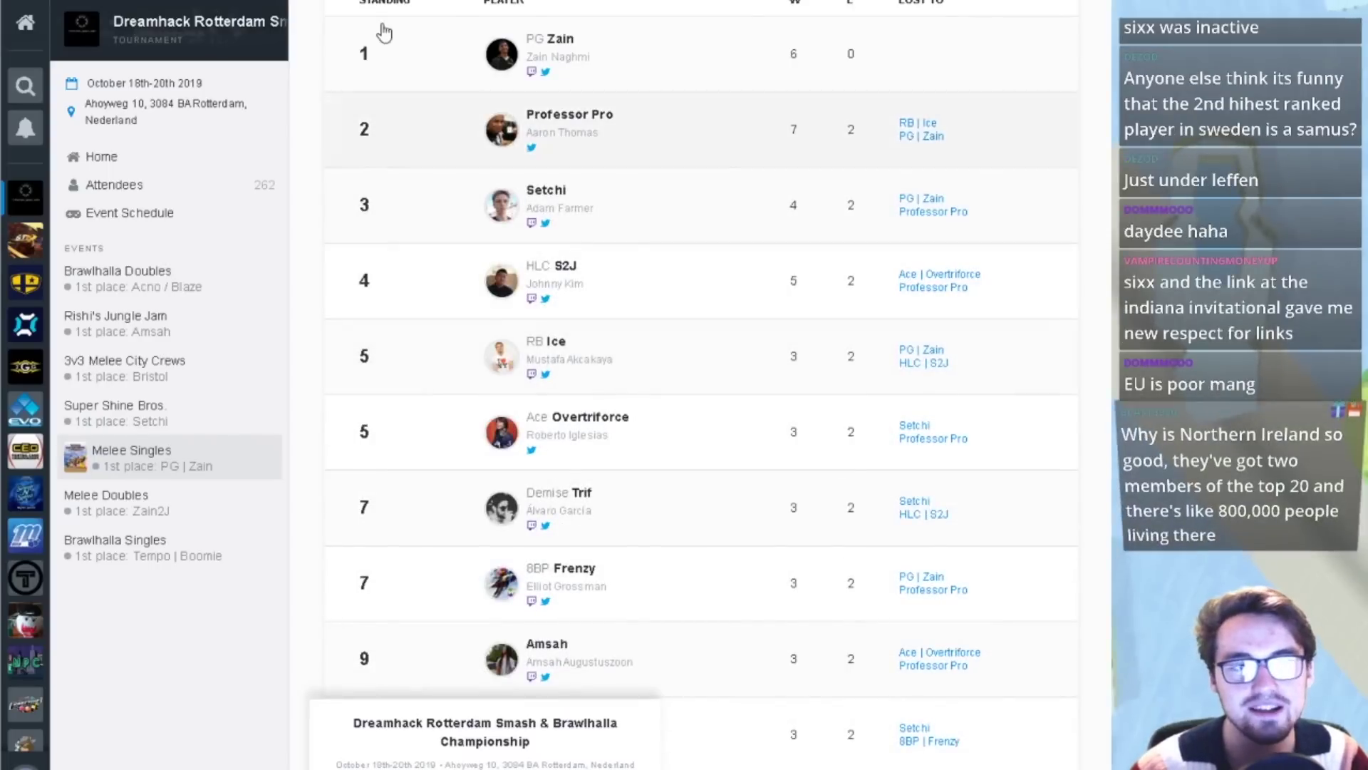
left_click(169, 422)
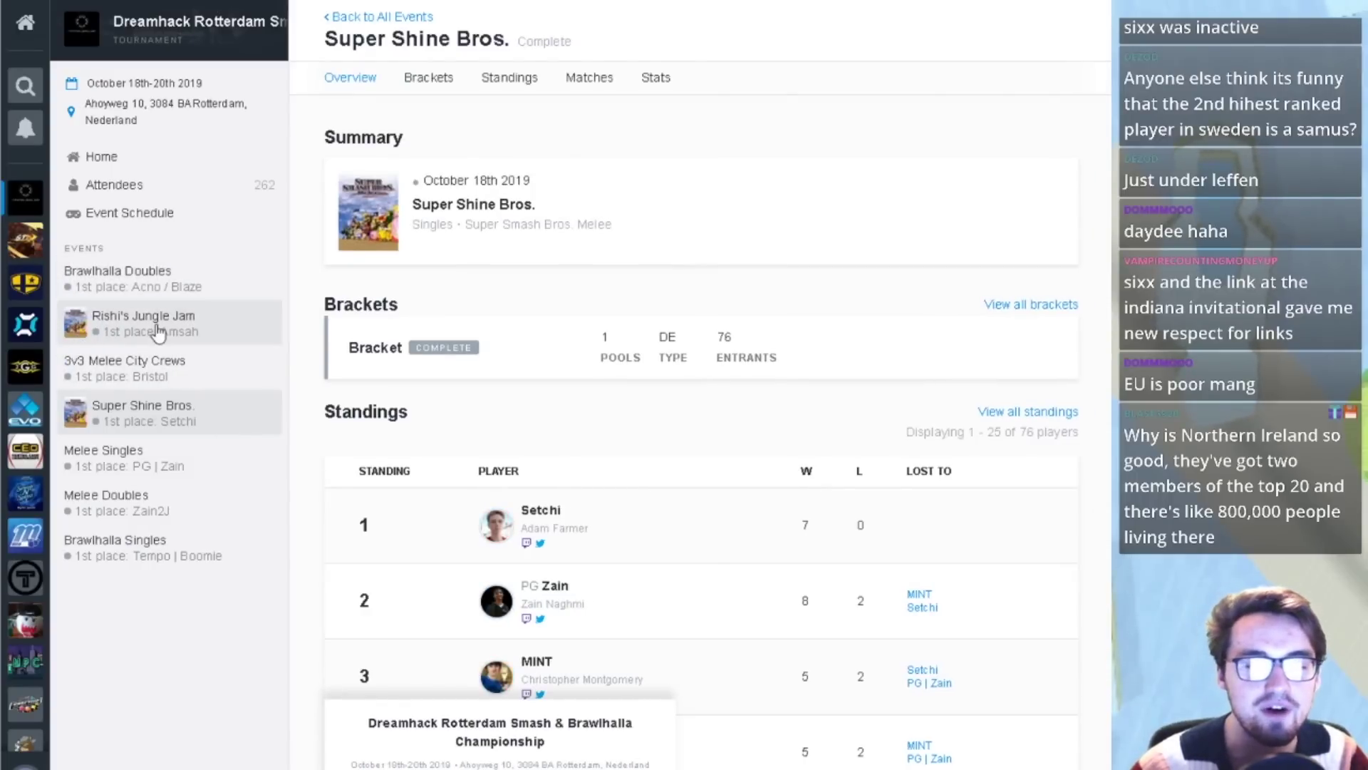
scroll(158, 332, "down", 3)
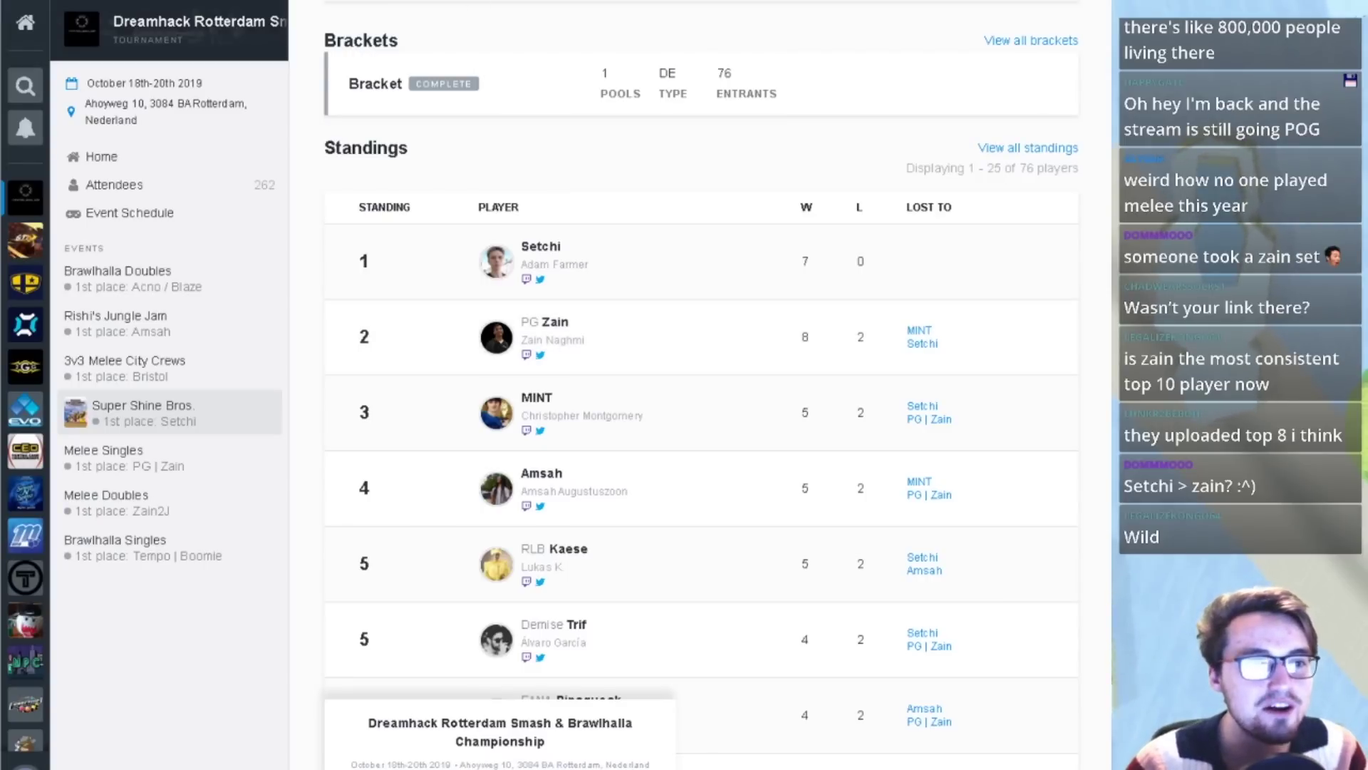
left_click(114, 456)
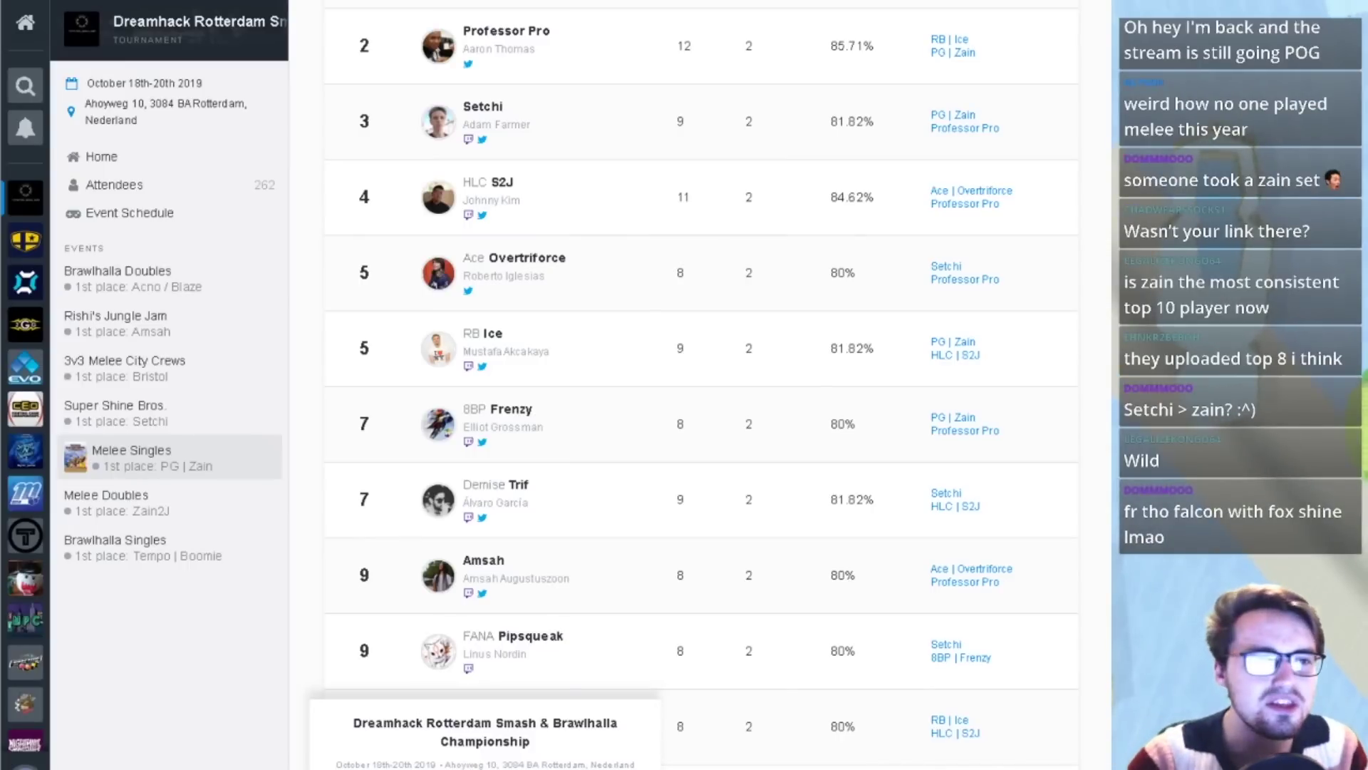
- Switch to The Good, The Bad, And The Melee tournament and review the standings in its Melee Singles event overview
key("ctrl+Tab")
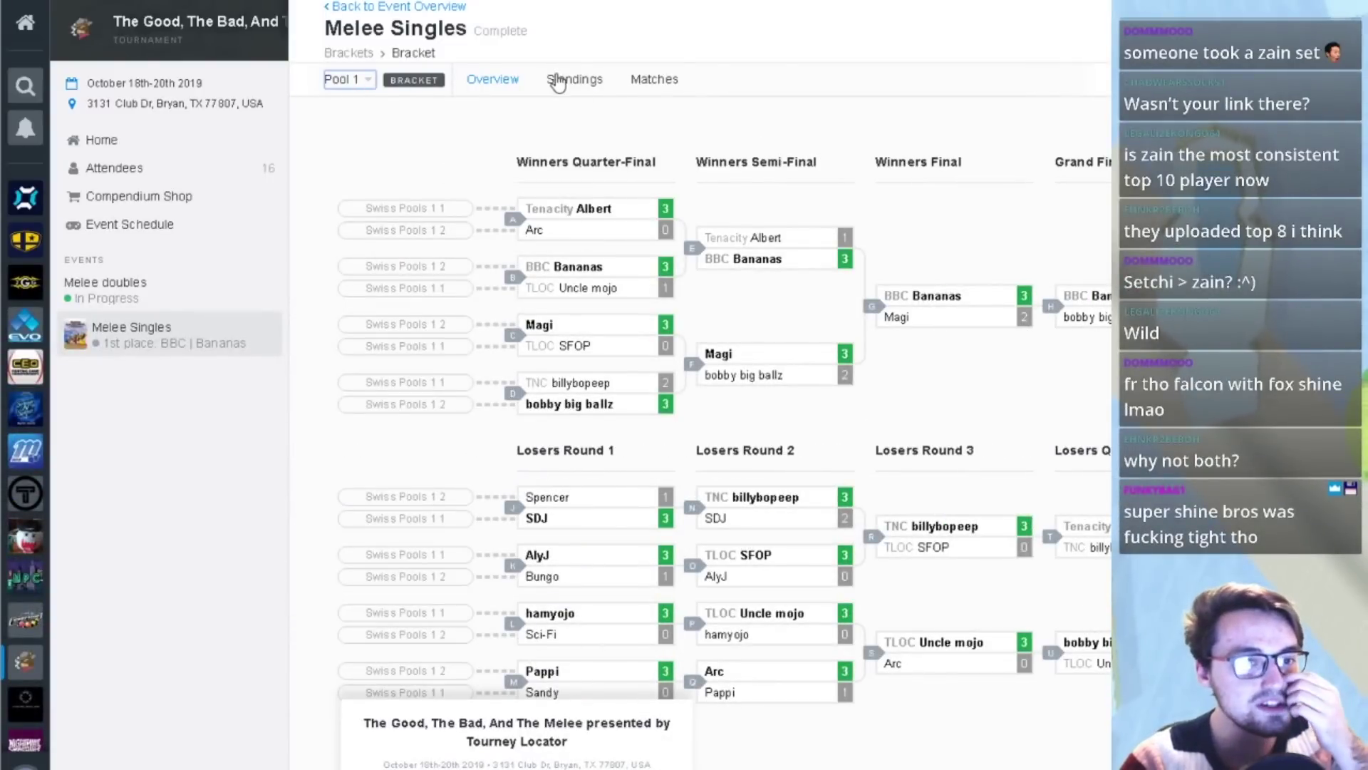
left_click(207, 24)
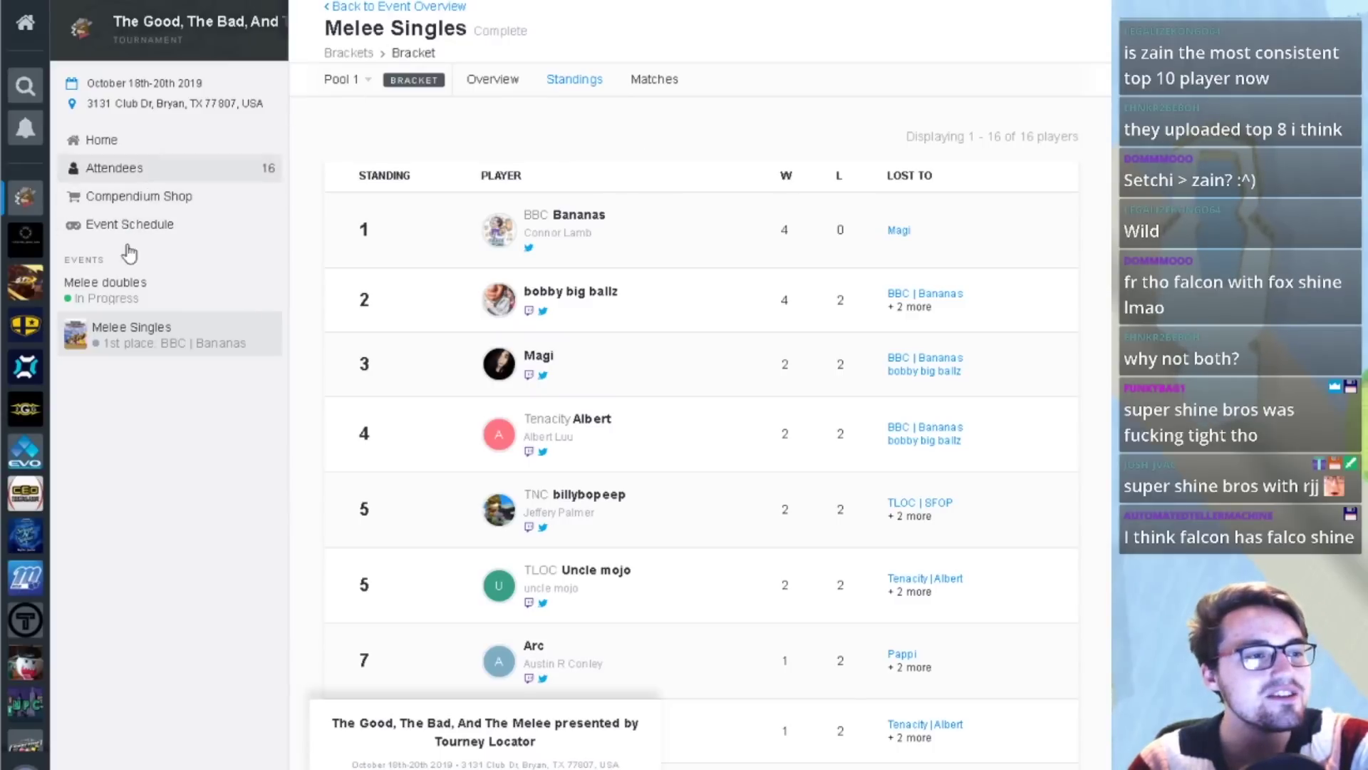
left_click(152, 348)
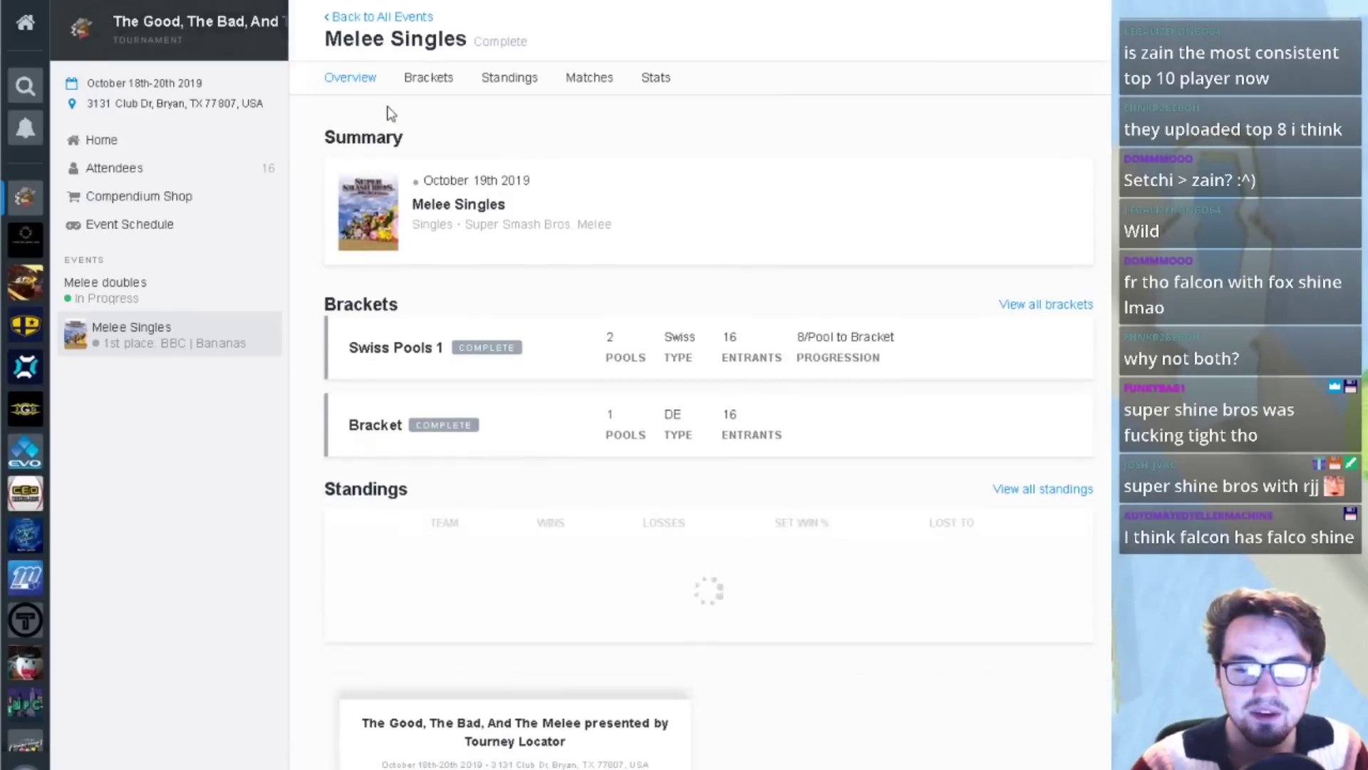
scroll(614, 144, "down", 2)
scroll(641, 141, "down", 2)
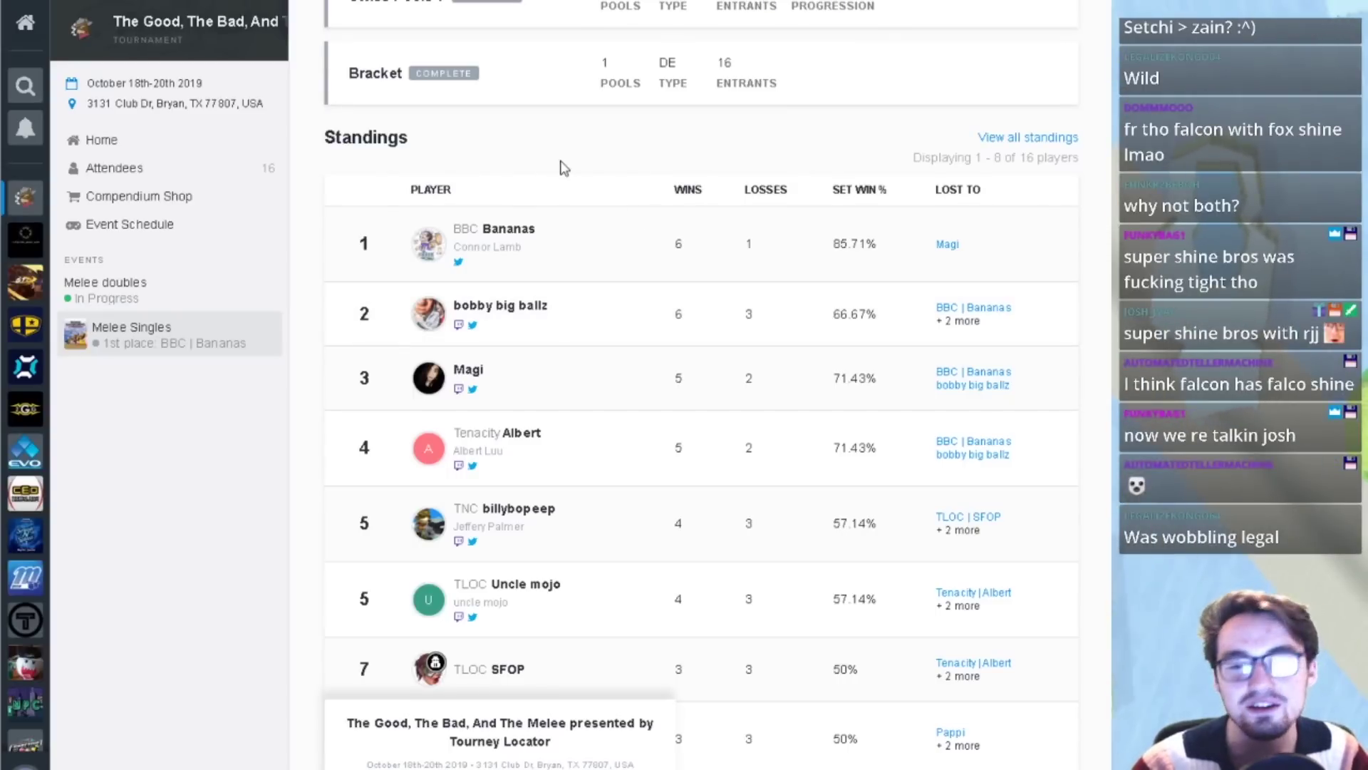
scroll(563, 169, "down", 1)
scroll(563, 169, "down", 2)
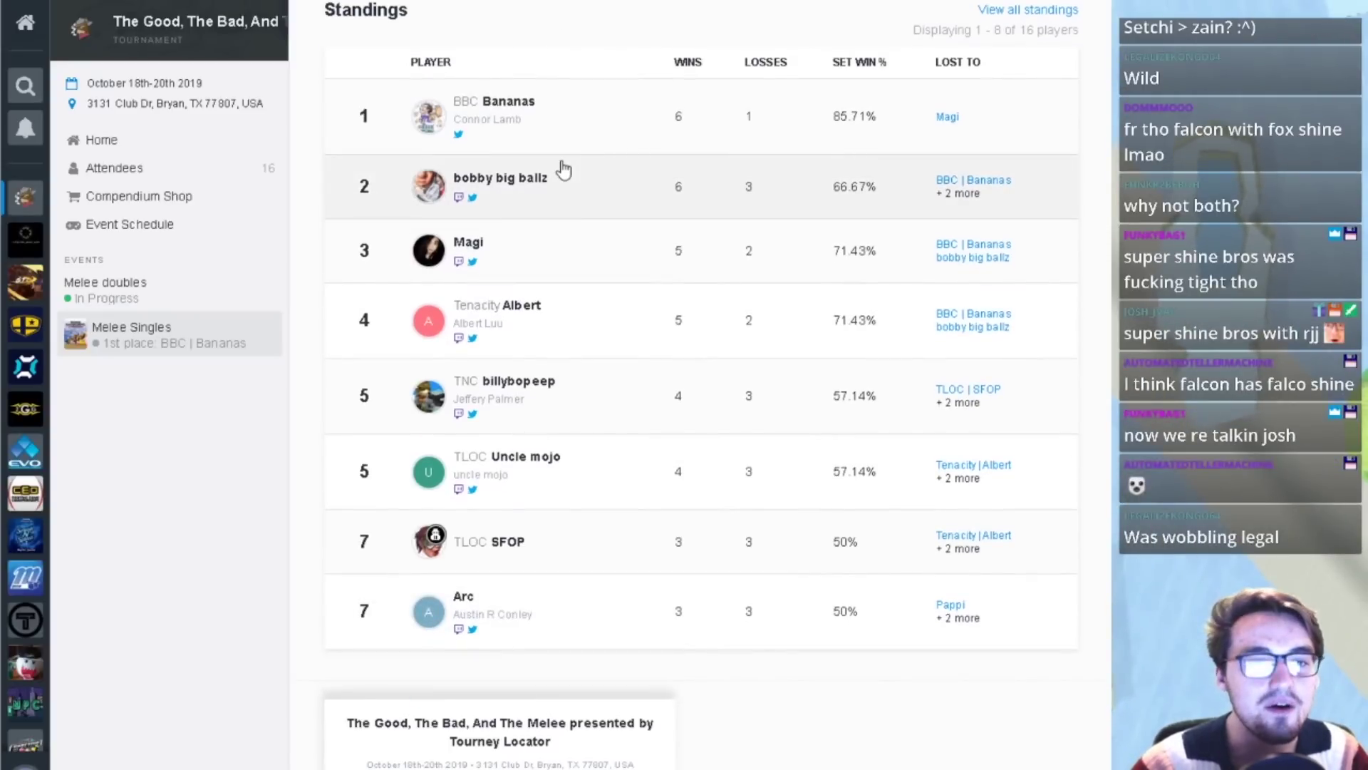
- Copy the web address of the tournament's Melee Singles overview page
scroll(602, 192, "up", 6)
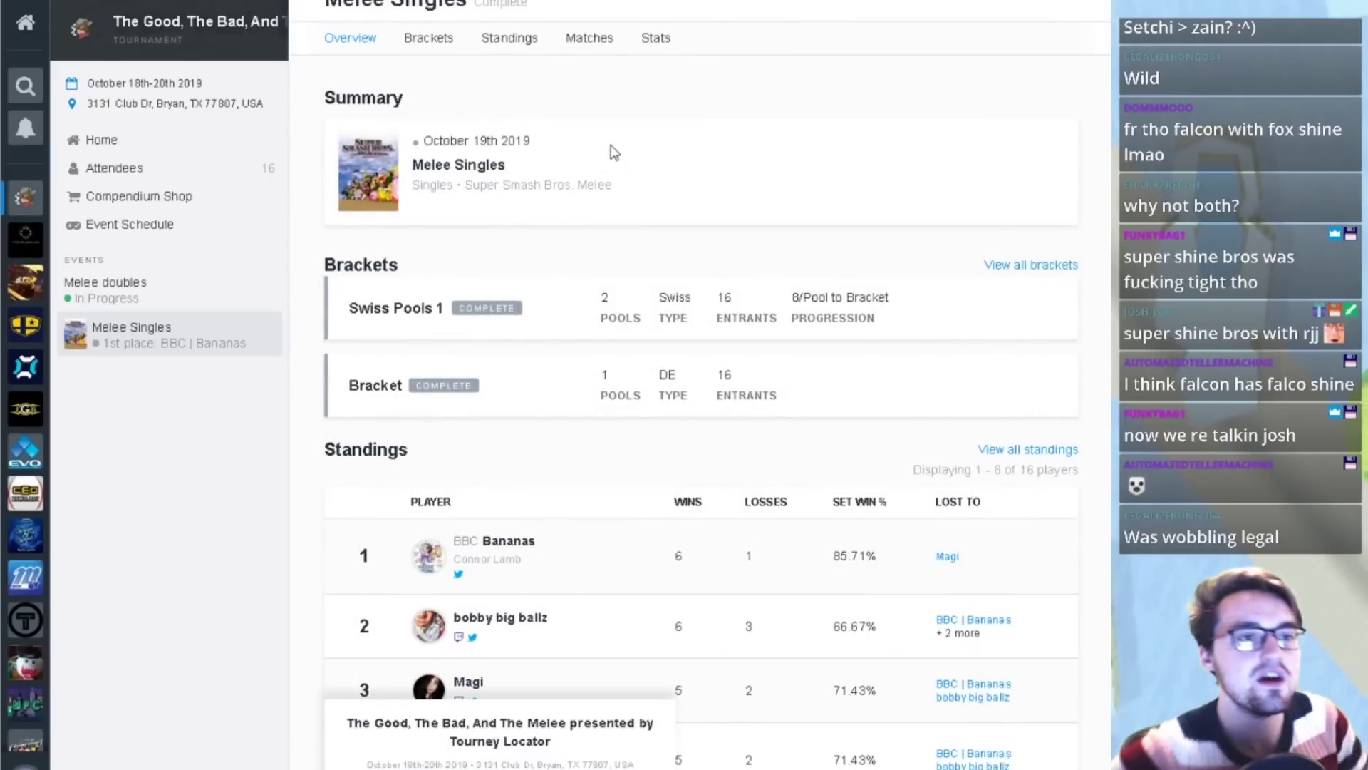
right_click(586, 1)
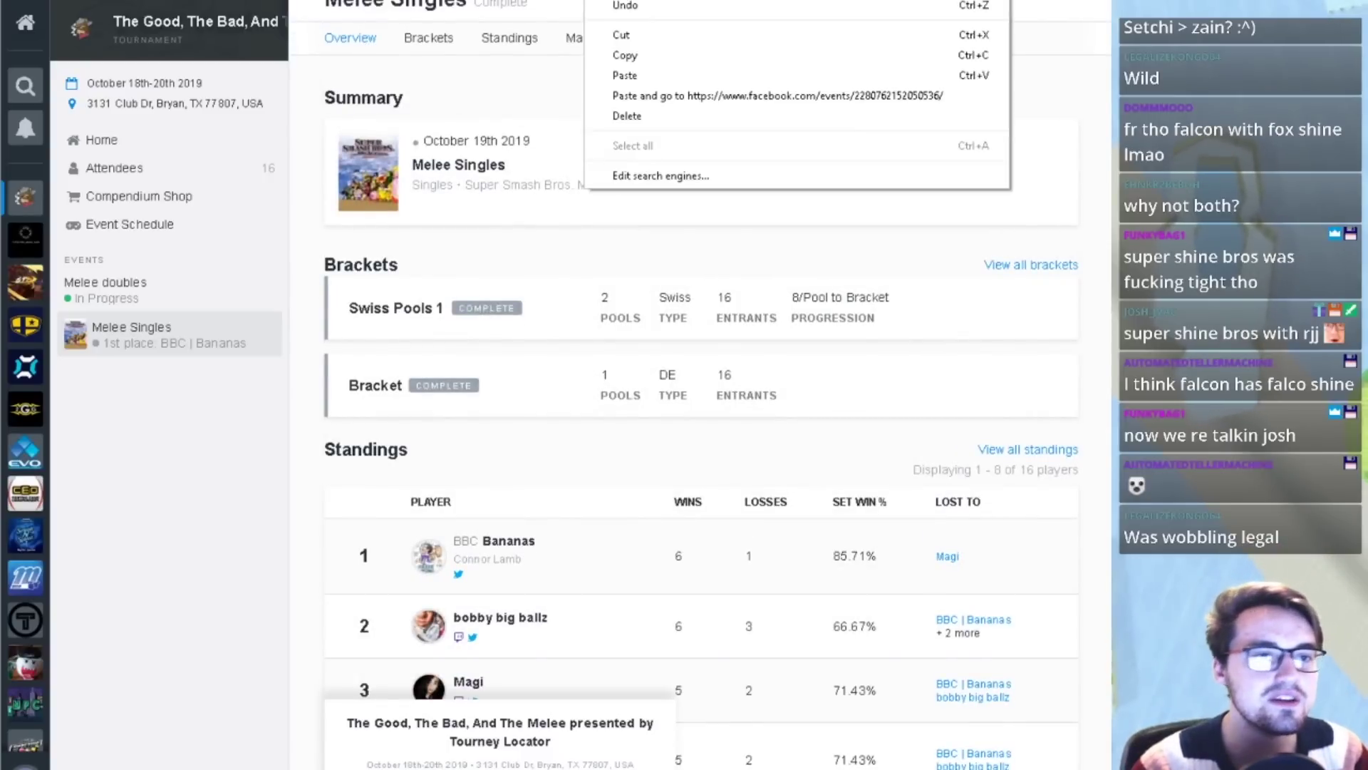
left_click(627, 57)
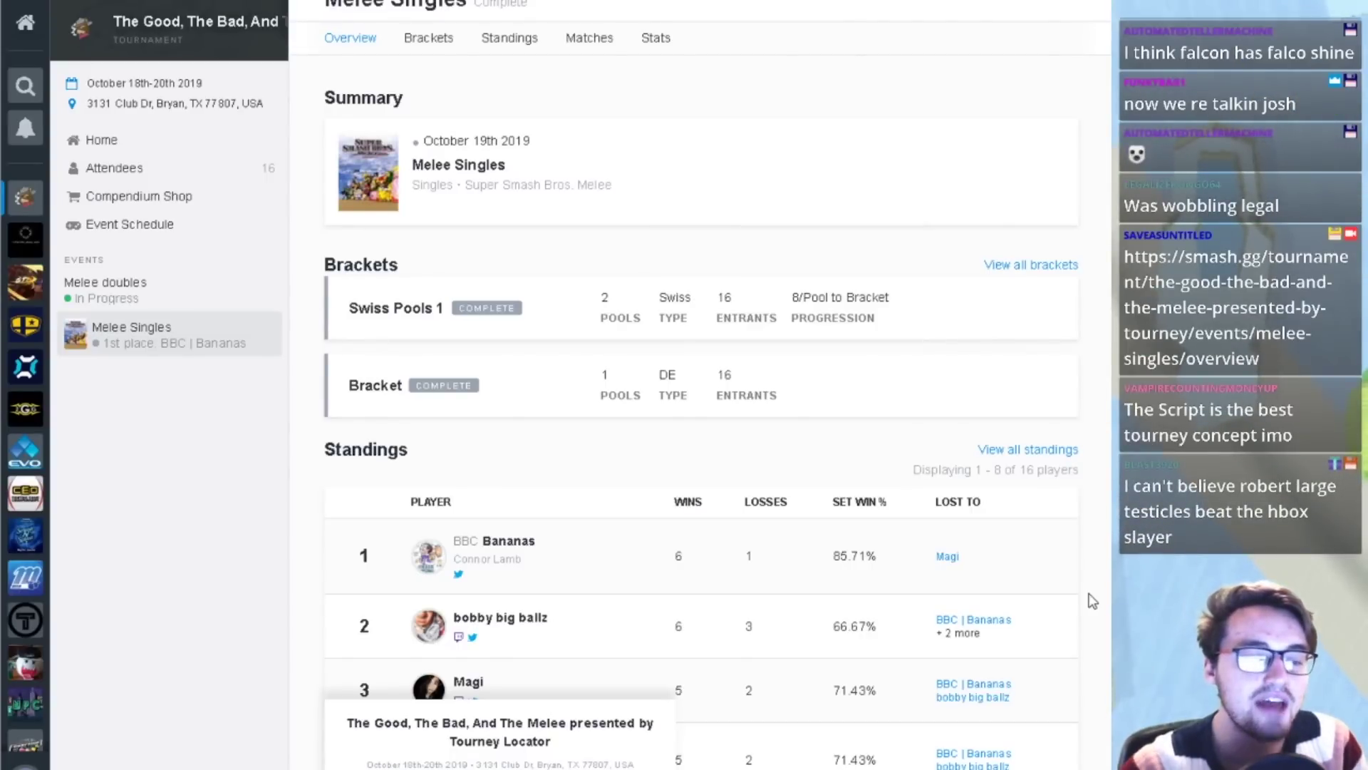
- Examine the top eight Melee Singles placements, win rates and losses at The Good, The Bad, And The Melee
scroll(895, 497, "down", 6)
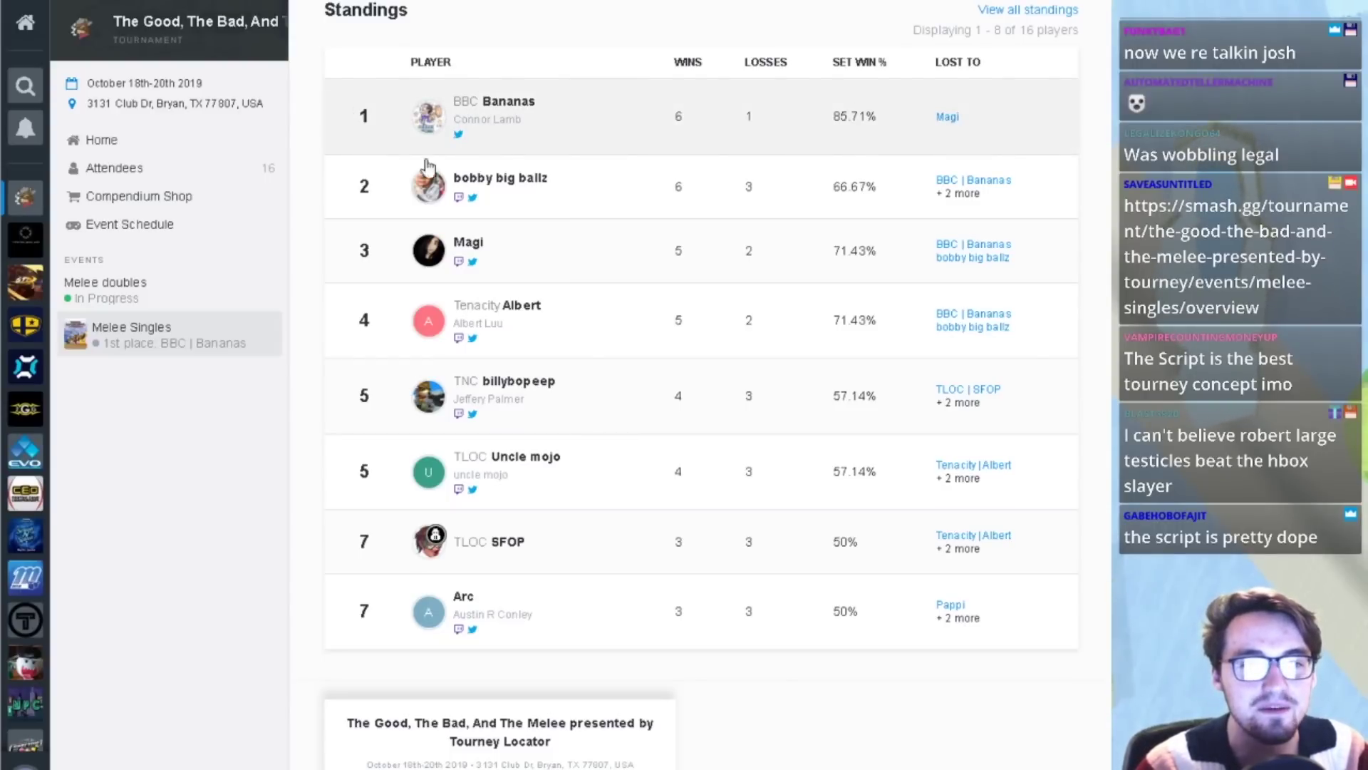
scroll(667, 298, "up", 3)
scroll(667, 298, "up", 3)
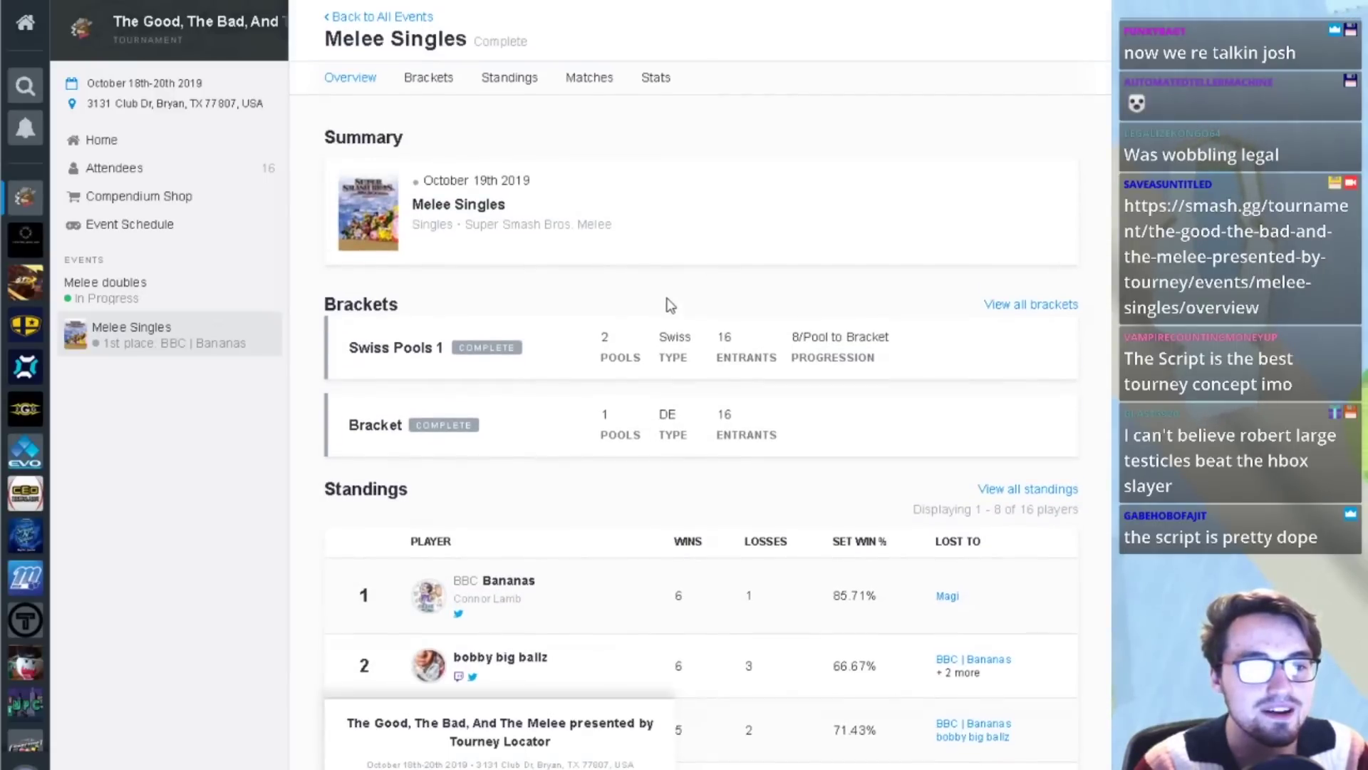
scroll(667, 298, "down", 5)
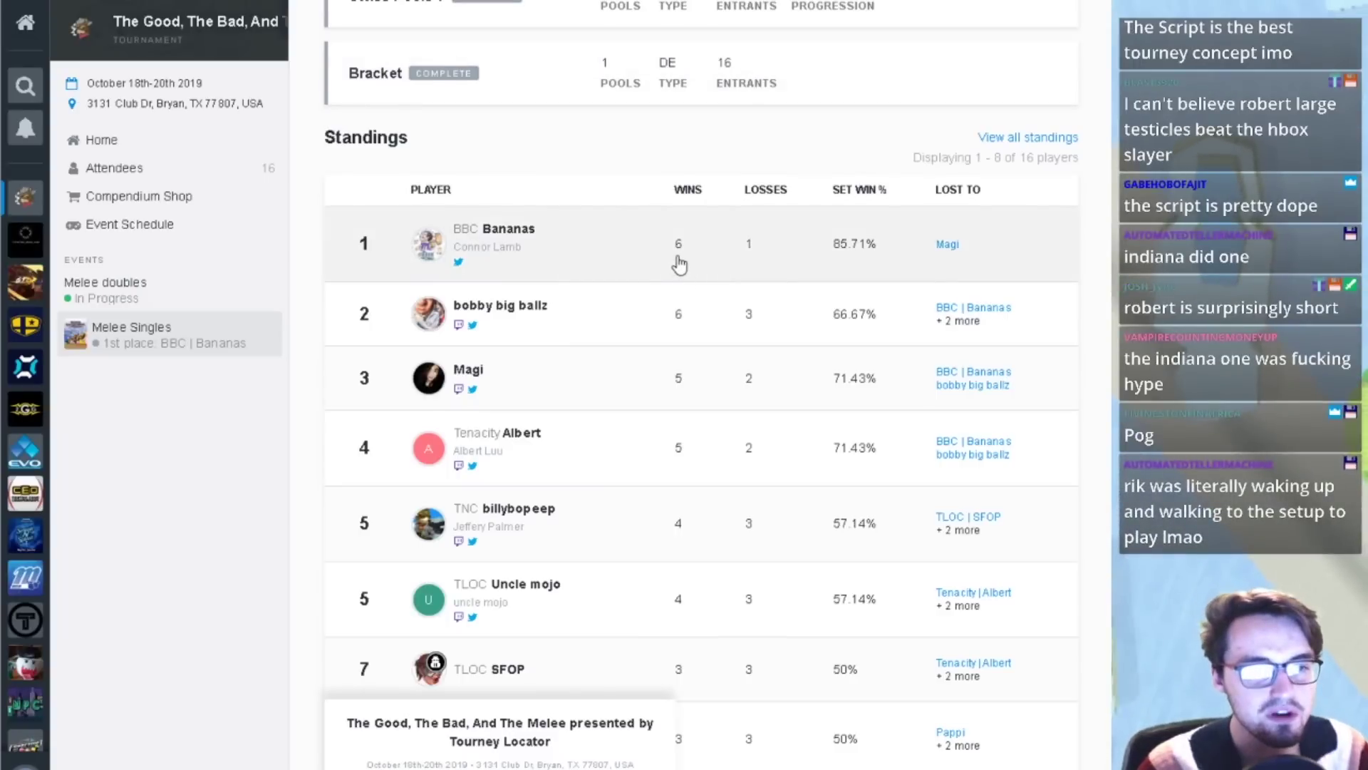
scroll(679, 264, "down", 2)
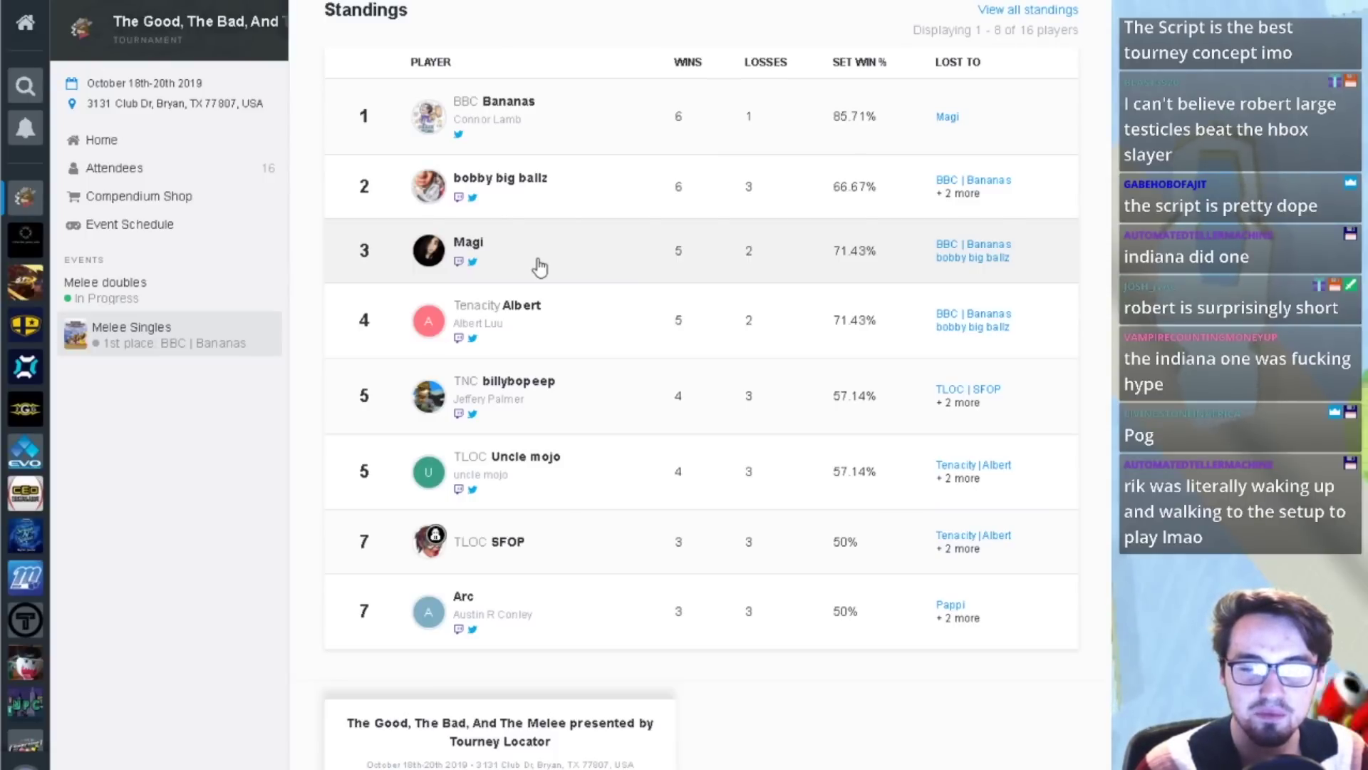
scroll(590, 391, "up", 3)
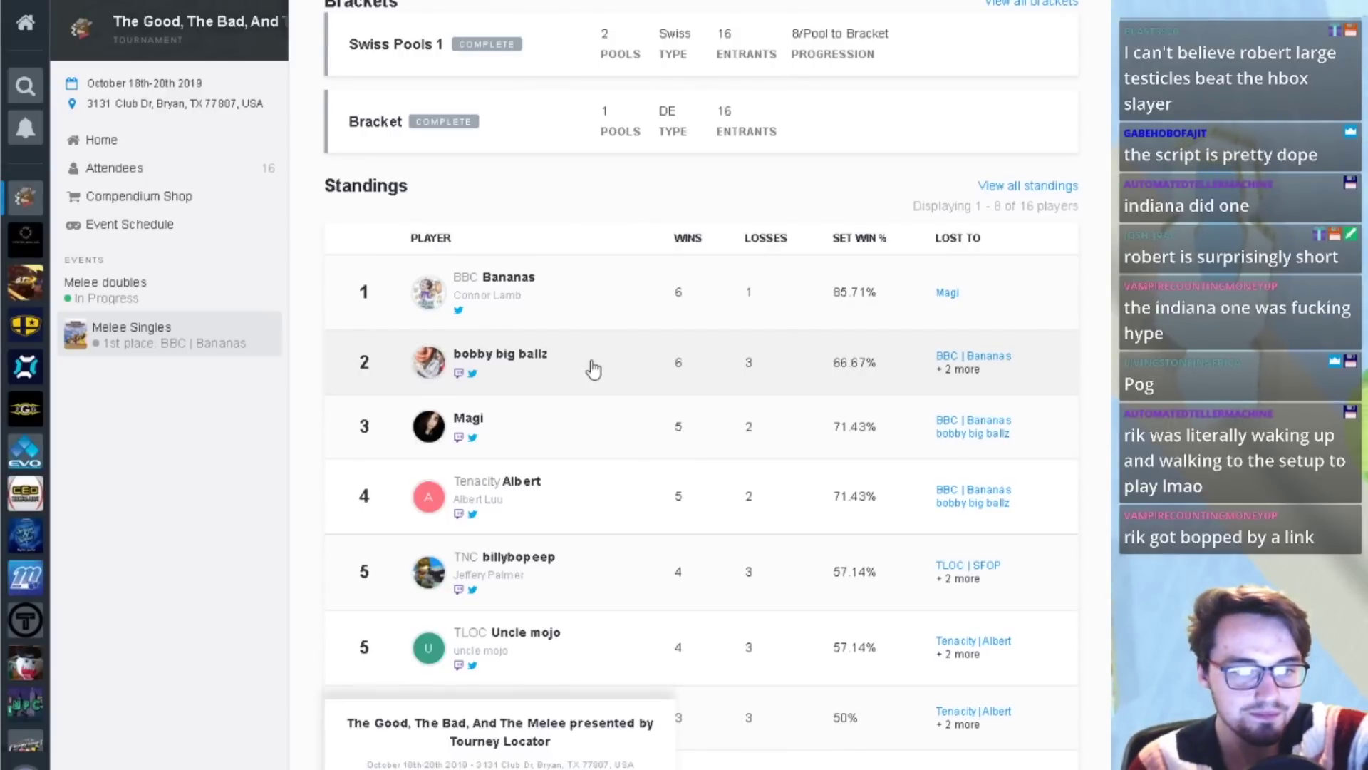
- View the first-place player's tournament stats, search the web for "bananas melee" and review the player's Melee singles results on Liquipedia
left_click(589, 298)
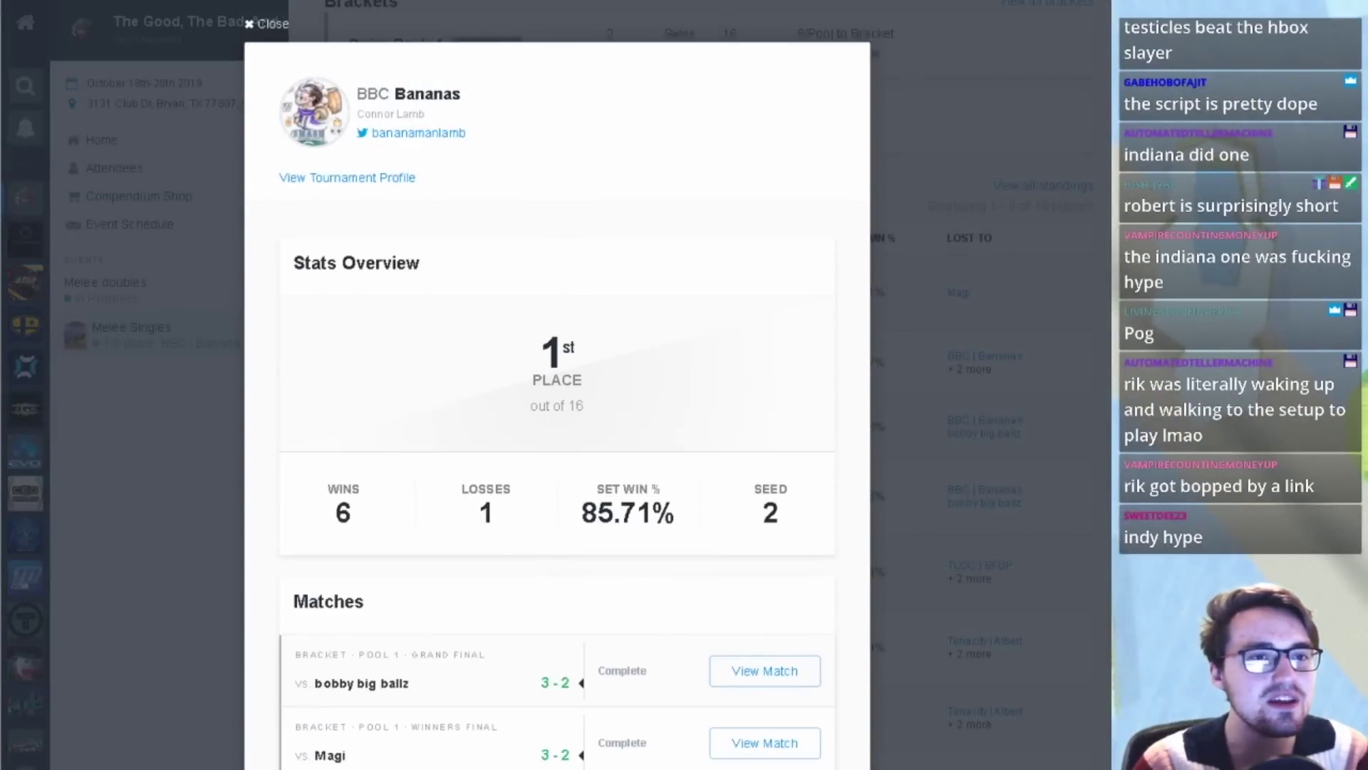
key("ctrl+t")
type("banana")
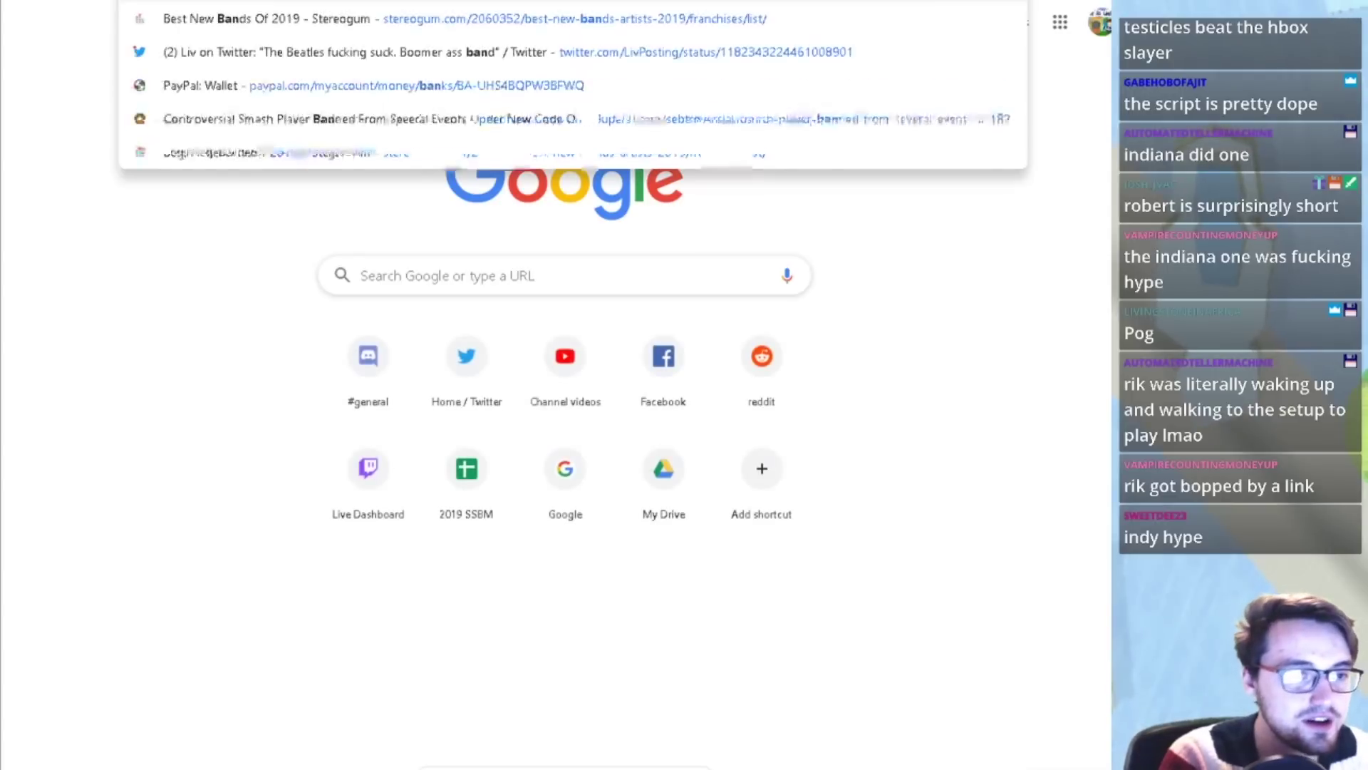
key("Down")
key("Down")
key("Return")
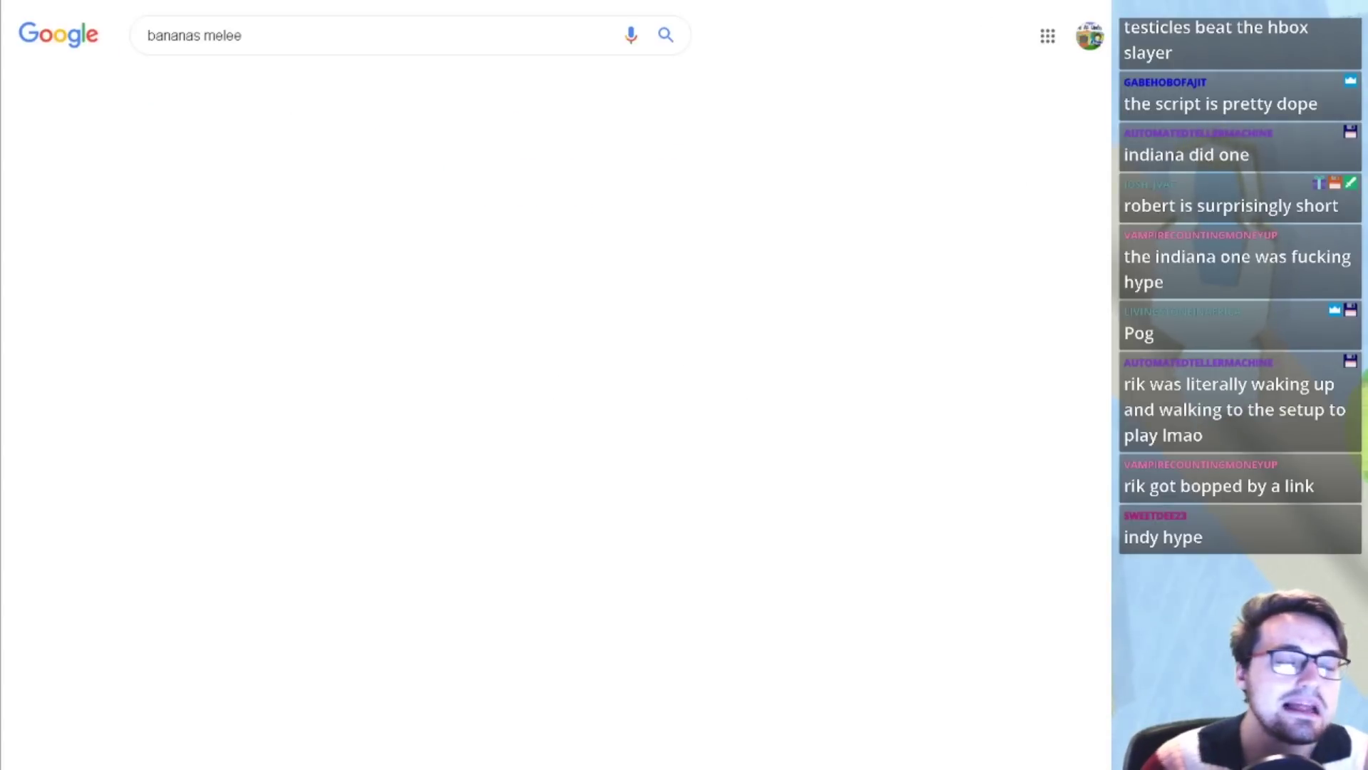
left_click(346, 314)
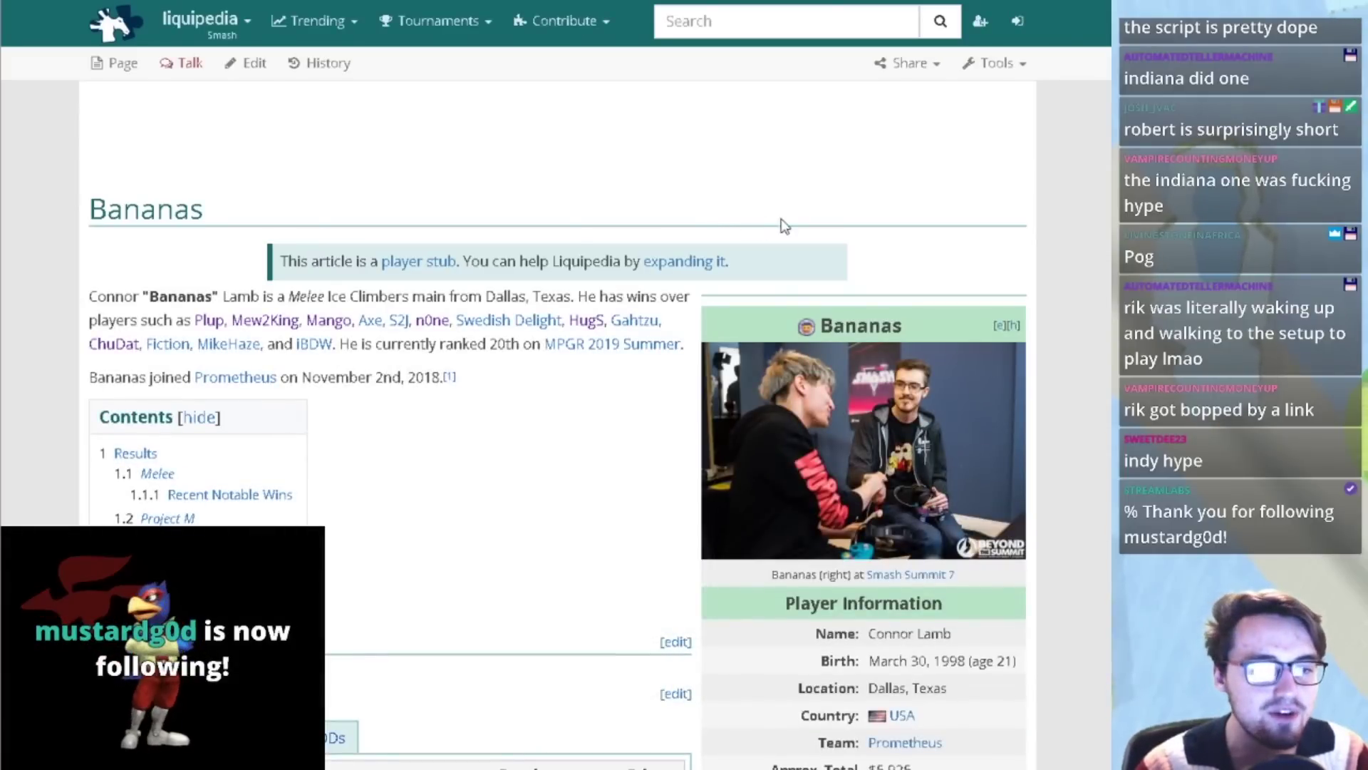
scroll(721, 208, "down", 3)
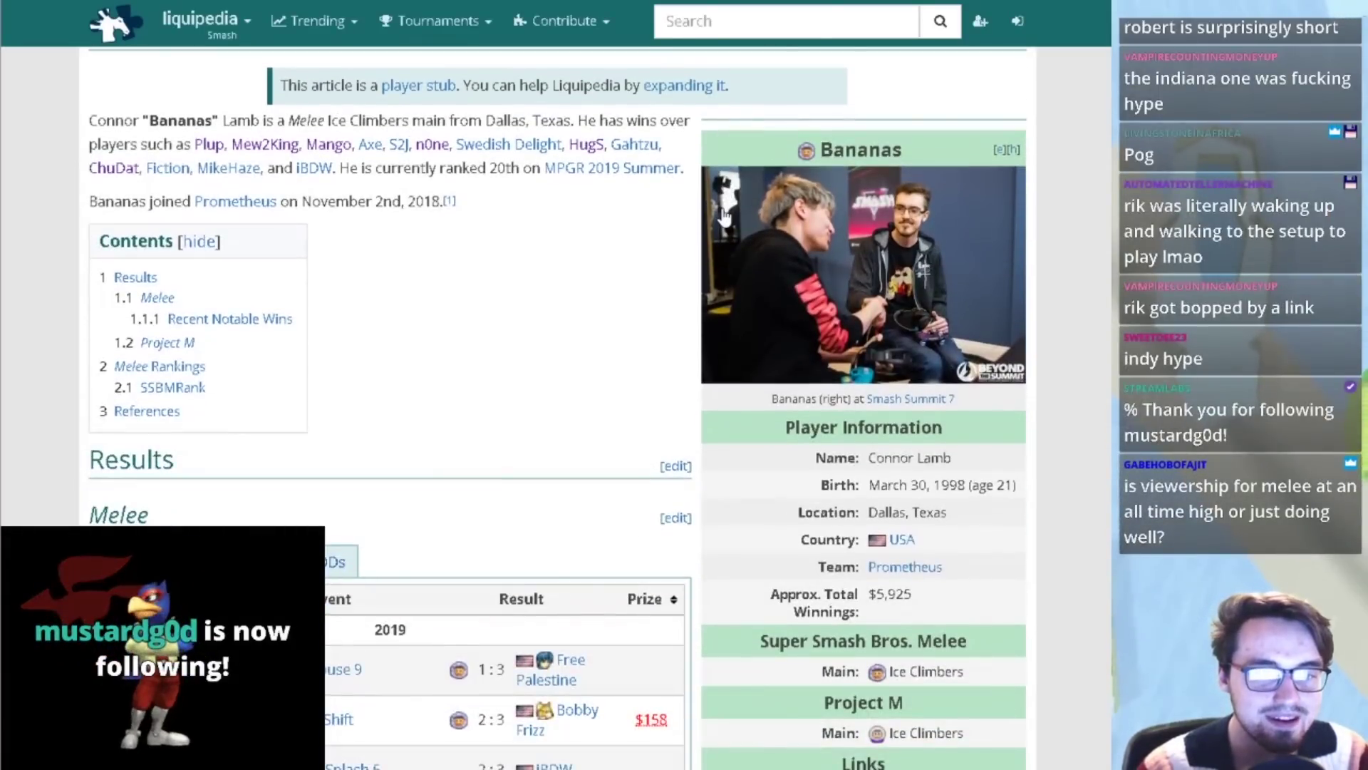
scroll(510, 201, "down", 5)
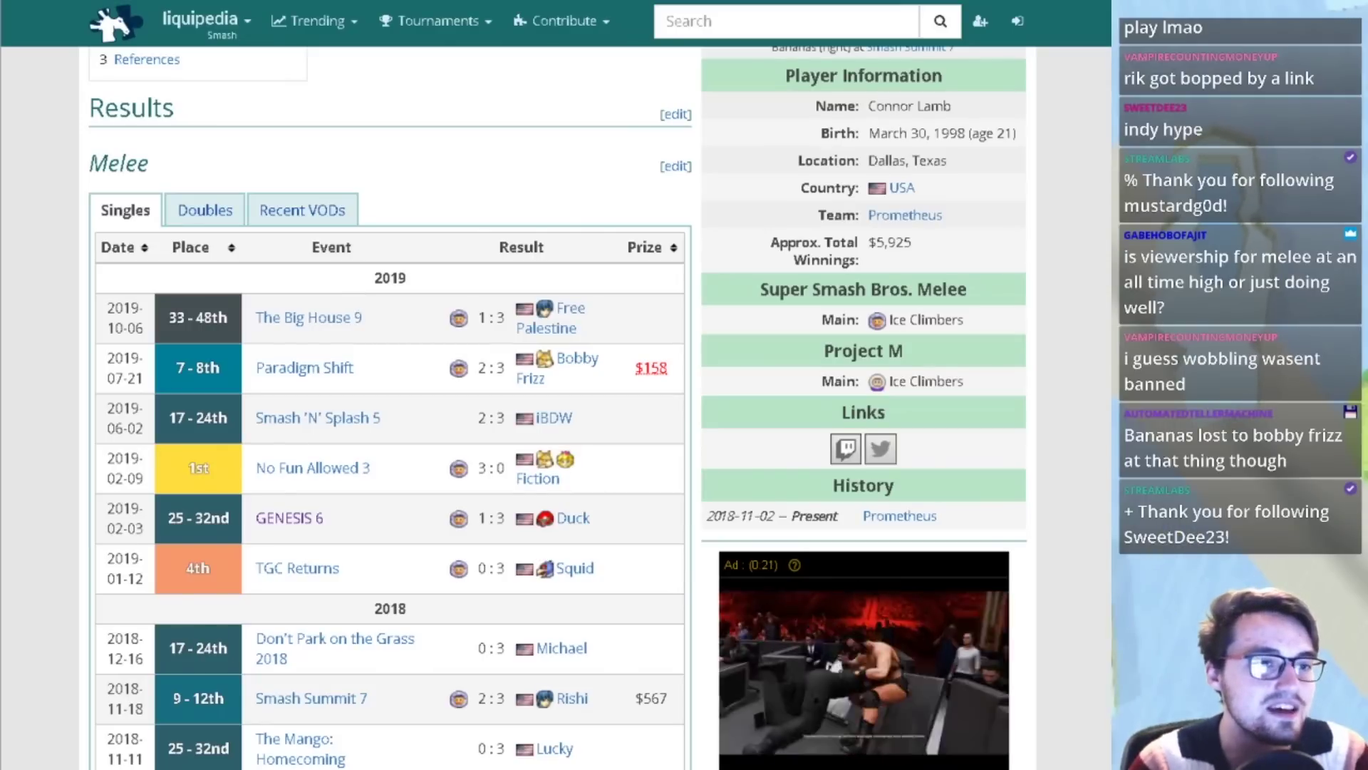
- Return to The Good, The Bad, And The Melee tournament and review the first-place player's matches and Melee rankings
key("ctrl+Tab")
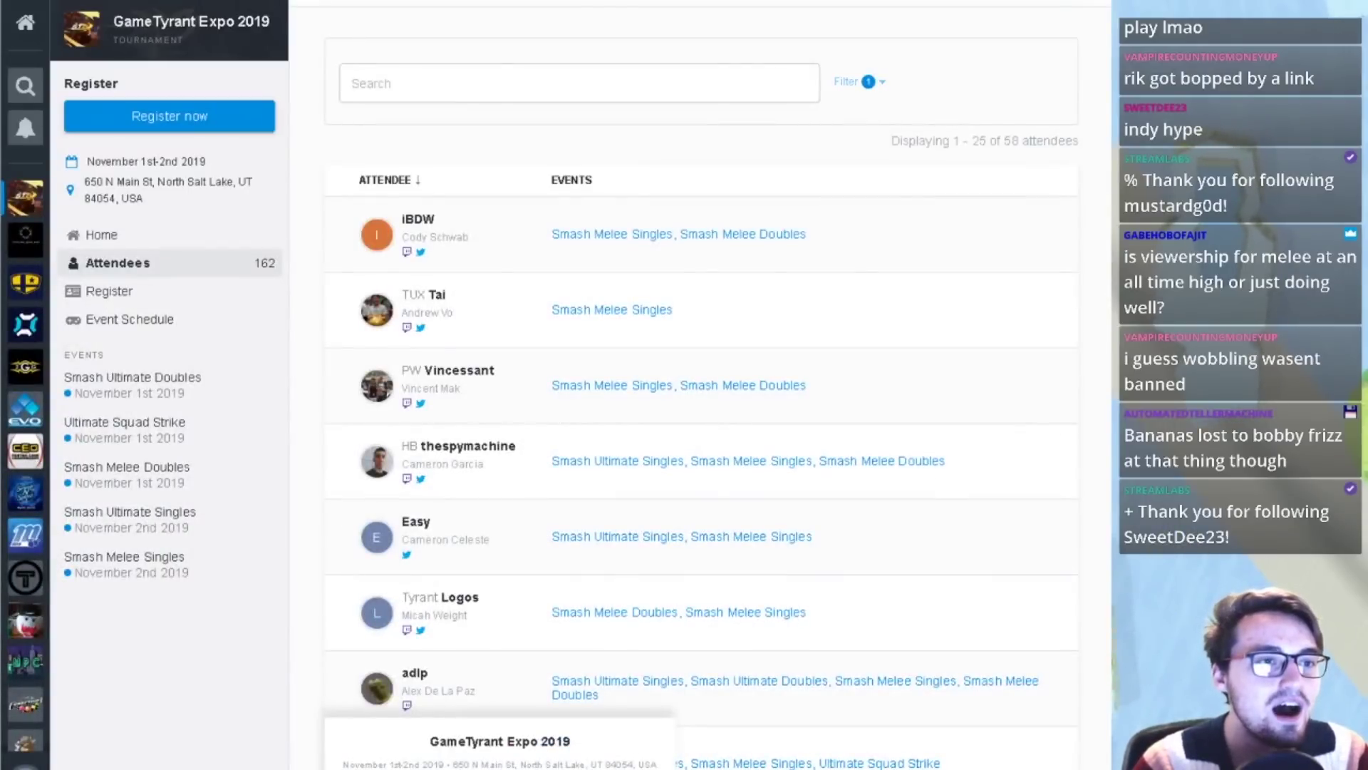
key("ctrl+Tab")
key("ctrl+Tab")
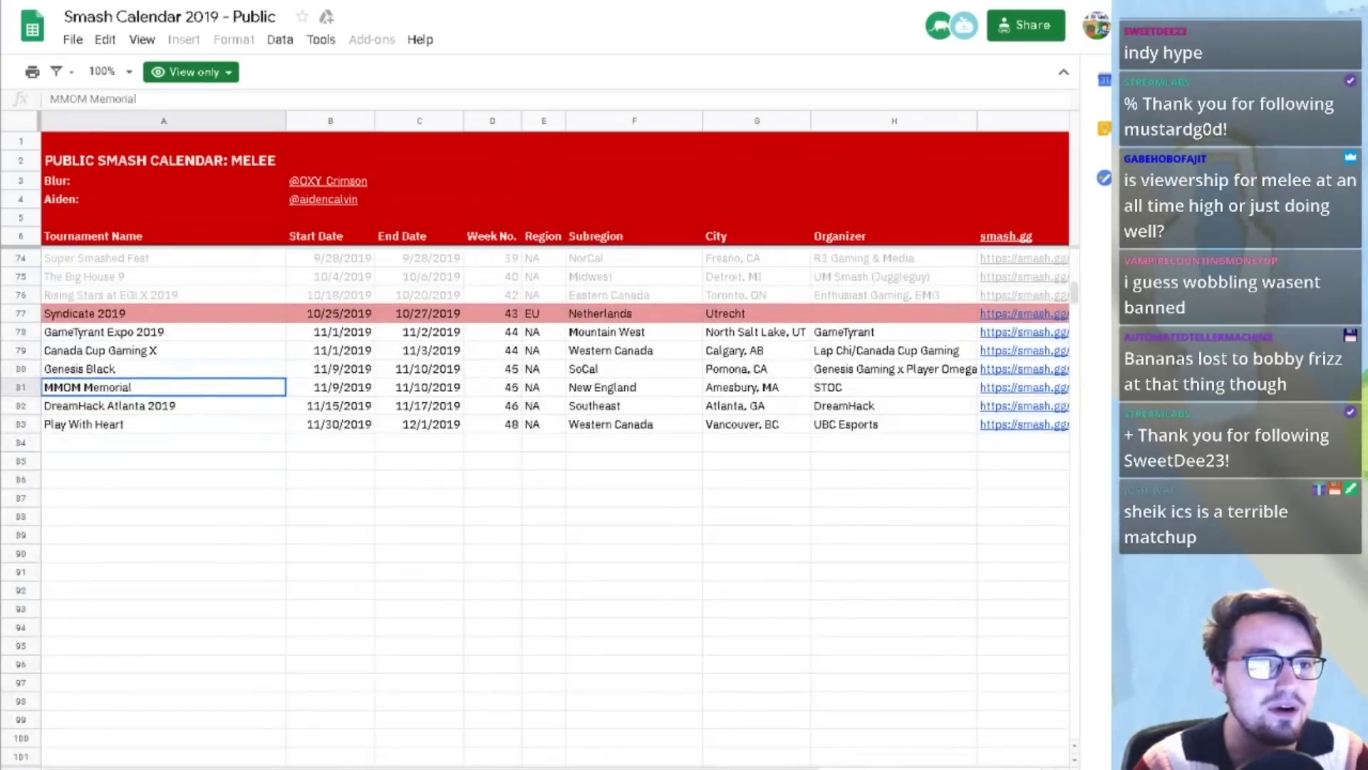
key("ctrl+shift+Tab")
scroll(449, 202, "down", 6)
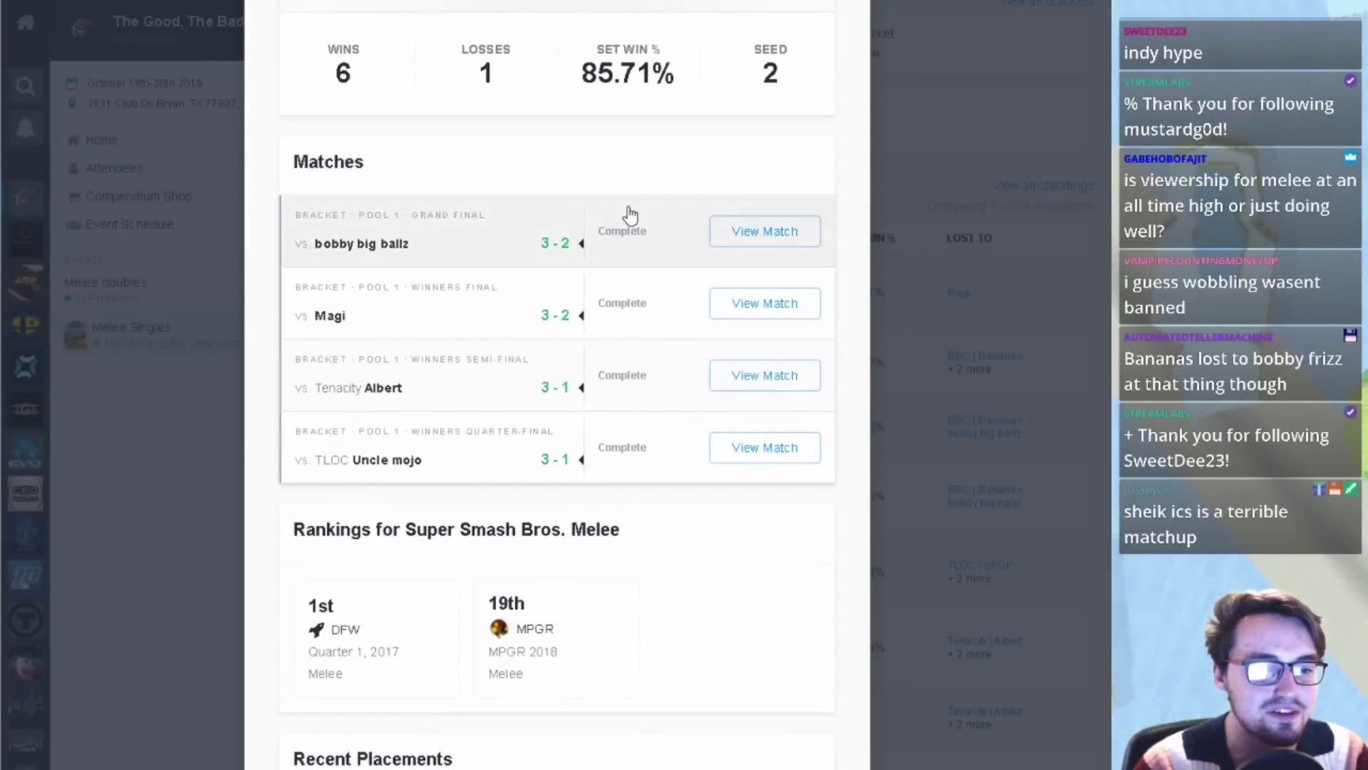
scroll(630, 214, "up", 6)
left_click(971, 215)
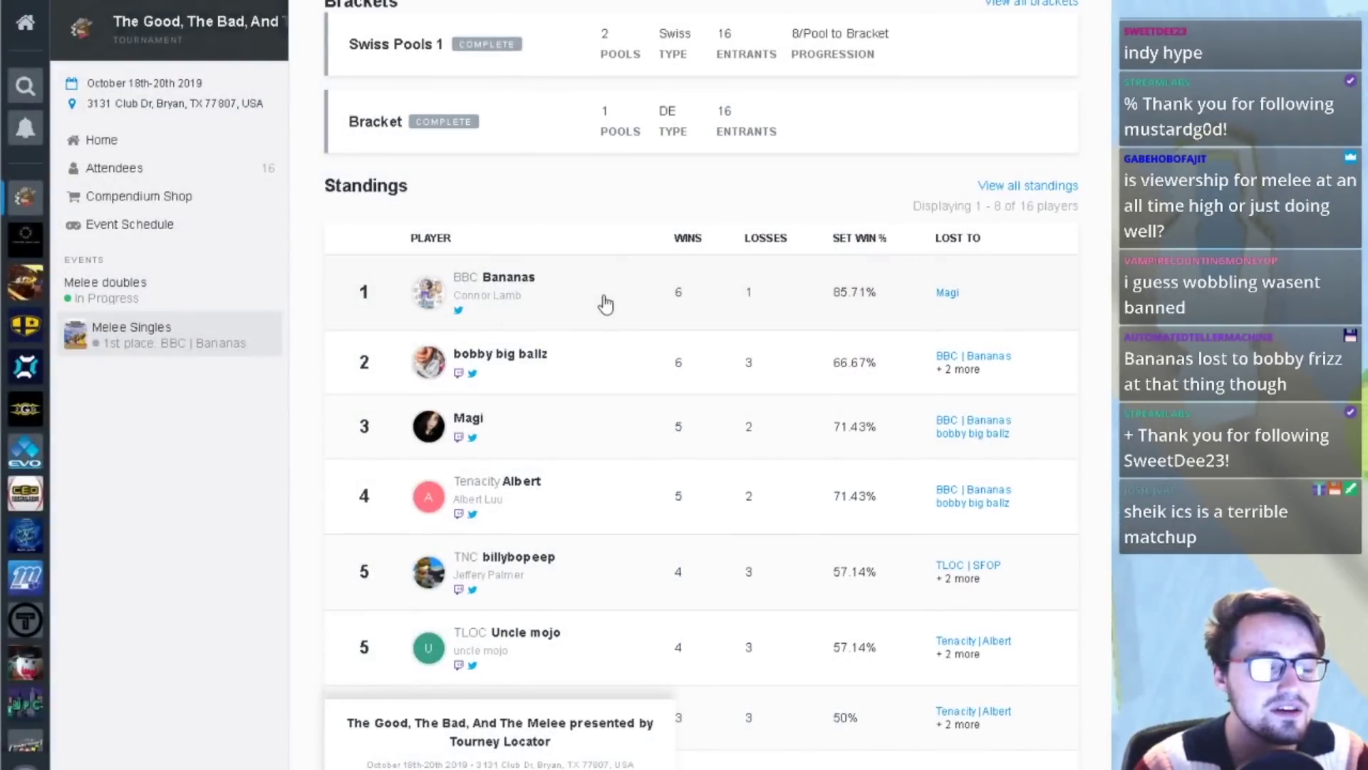
left_click(605, 304)
scroll(604, 304, "down", 6)
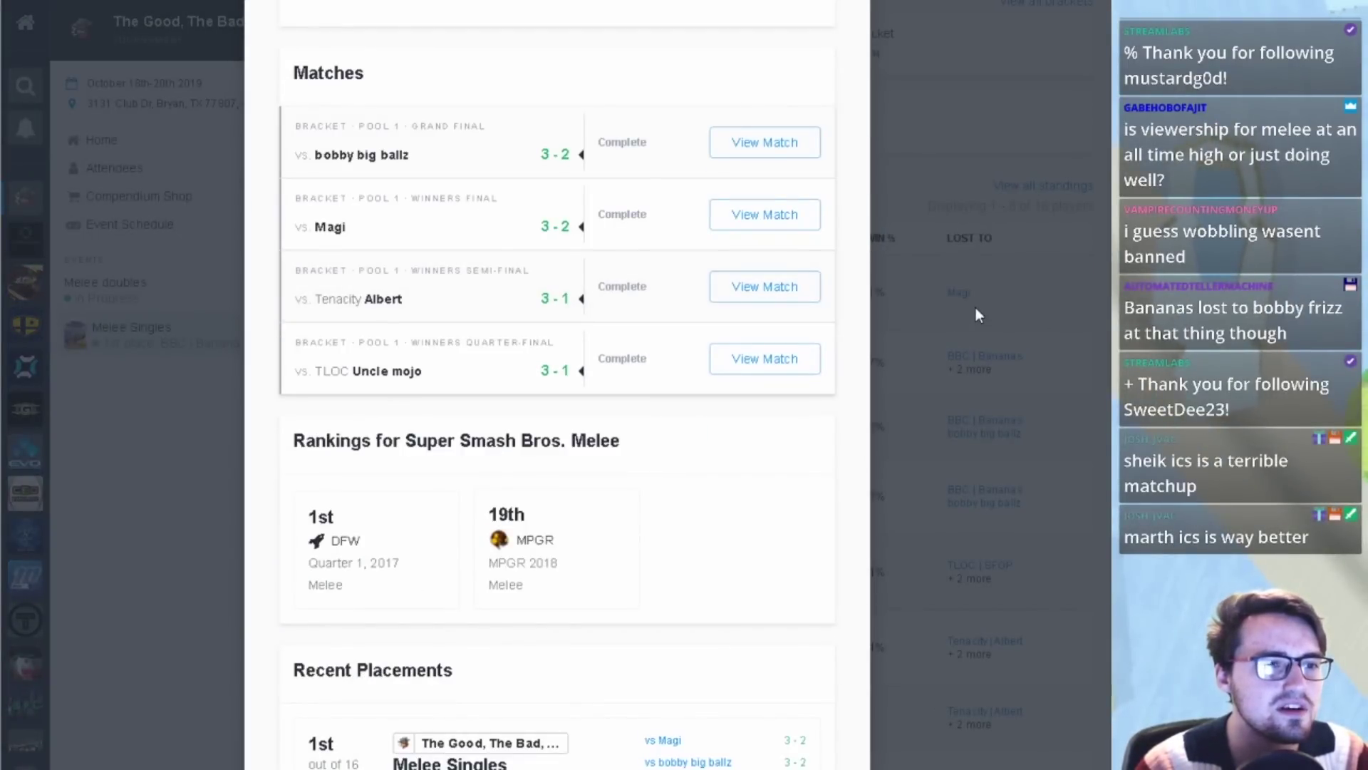
left_click(826, 302)
- View the Round 3 matches of Pool 1 in the Melee Singles Swiss Pools 1 phase
scroll(602, 214, "up", 4)
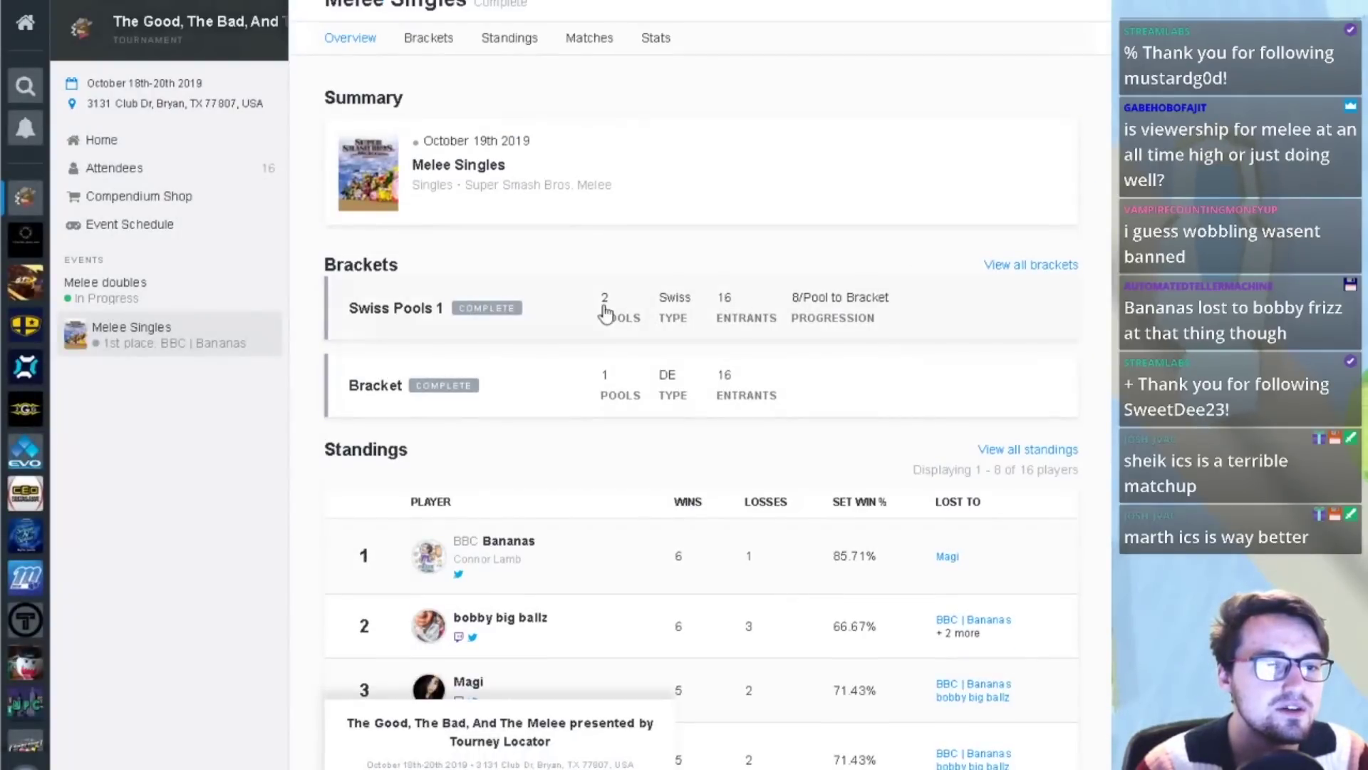
scroll(589, 299, "up", 1)
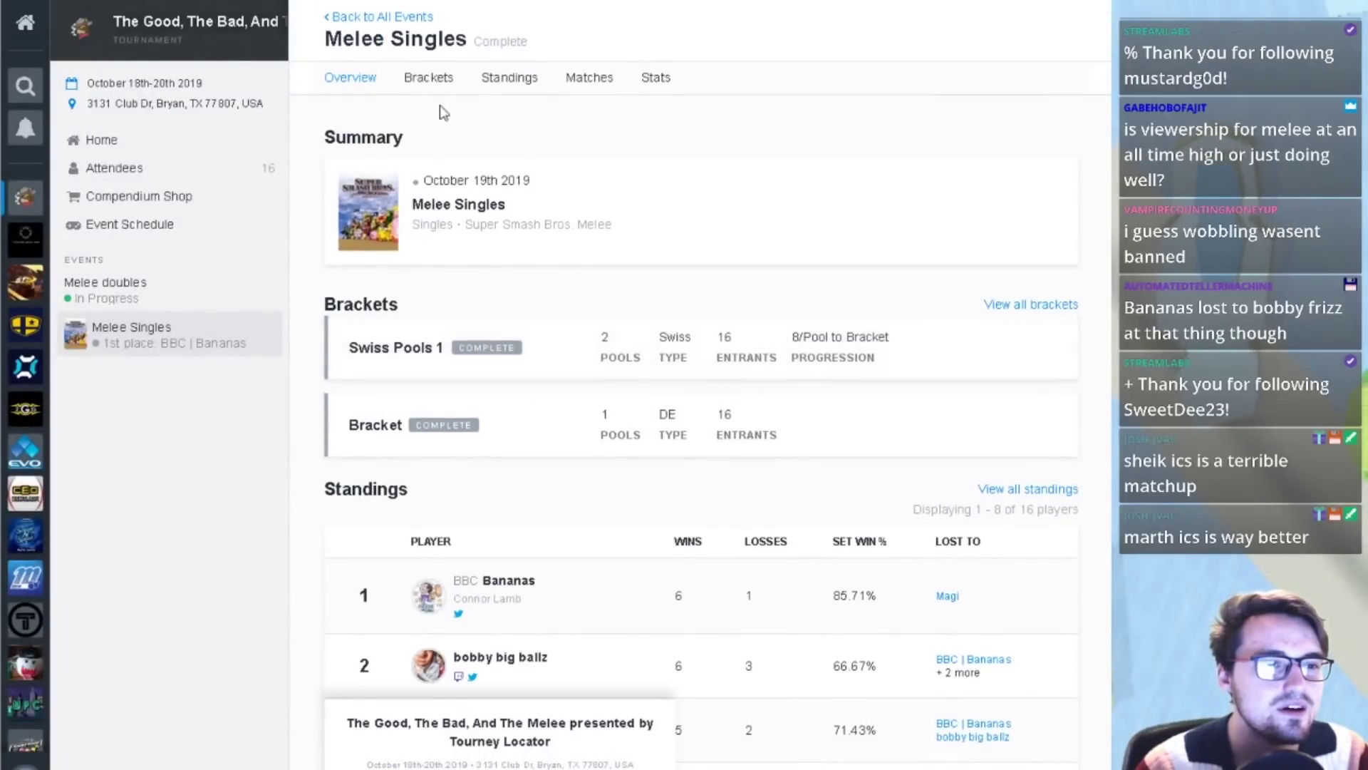
left_click(561, 366)
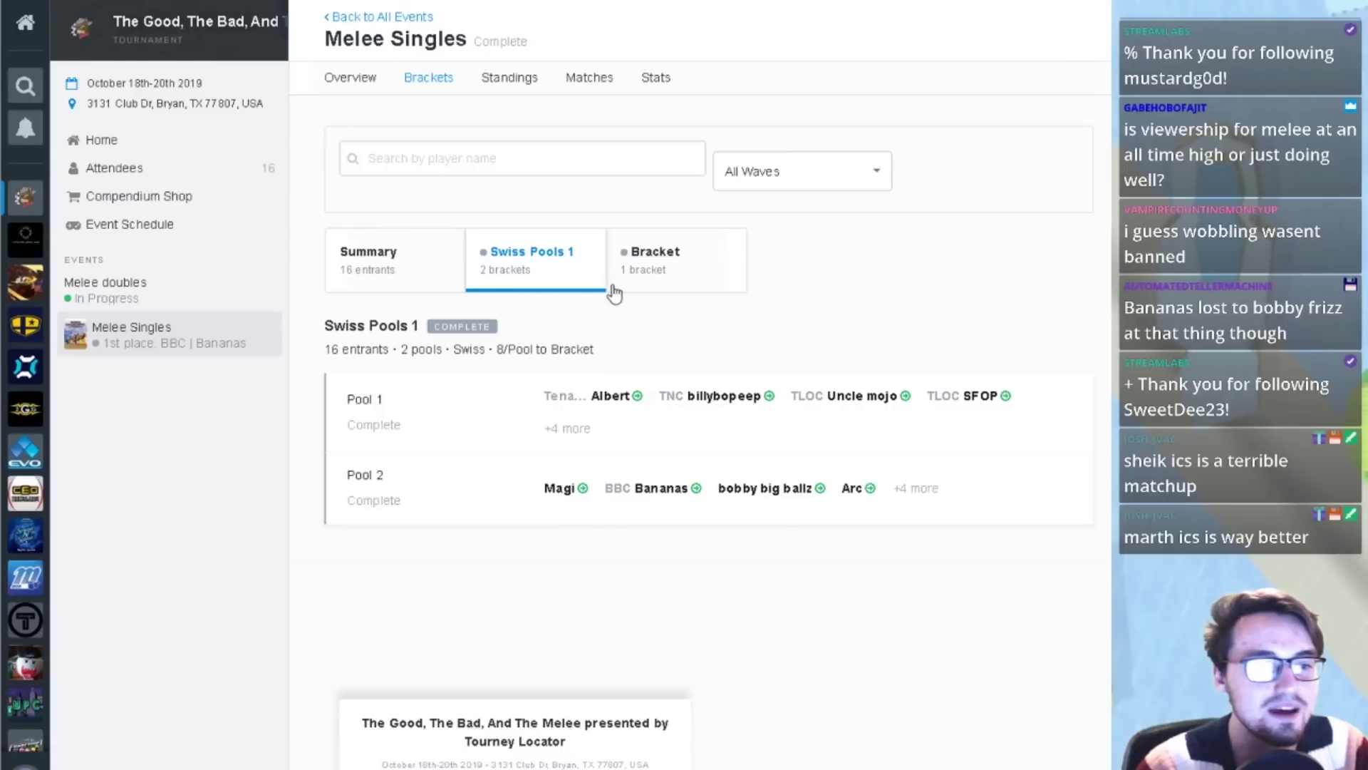
left_click(502, 435)
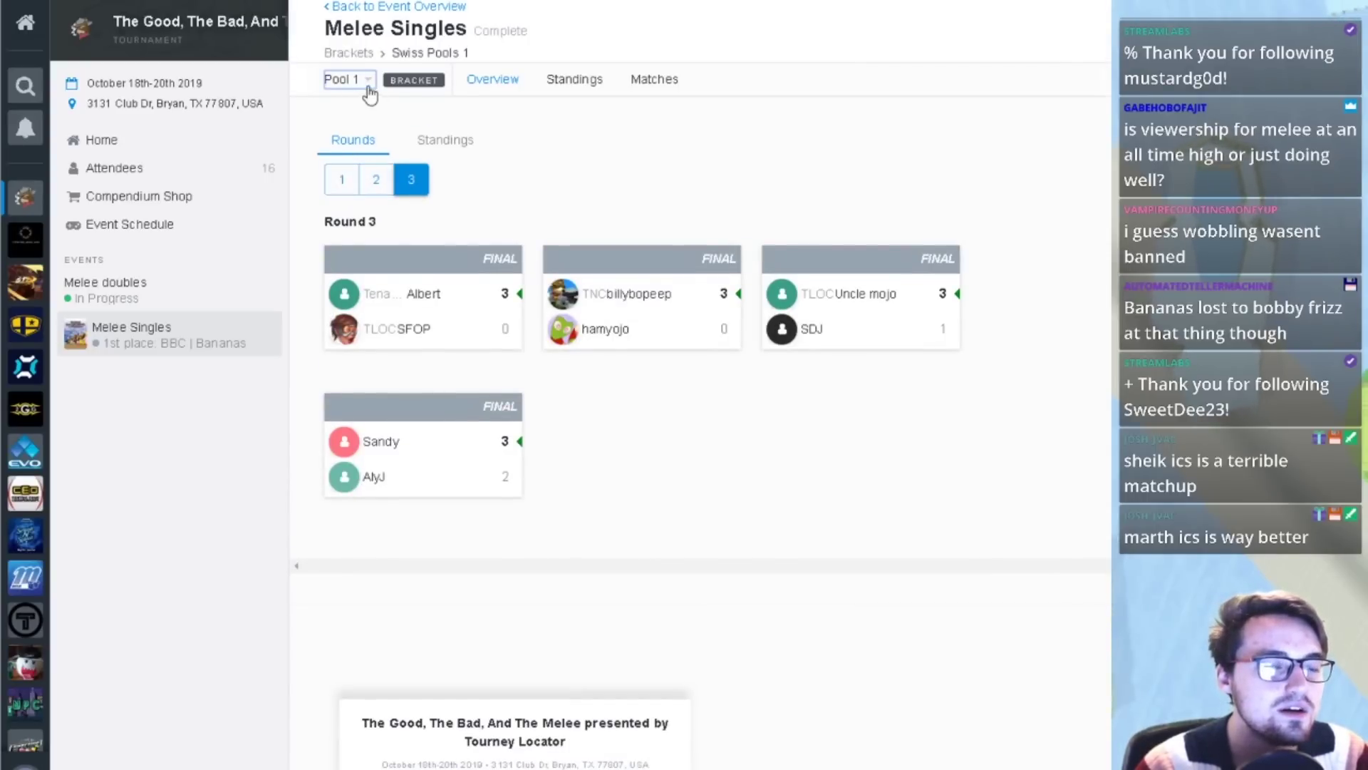
- Switch to Pool 2 of Swiss Pools 1 and review its match results round by round
left_click(350, 80)
left_click(335, 221)
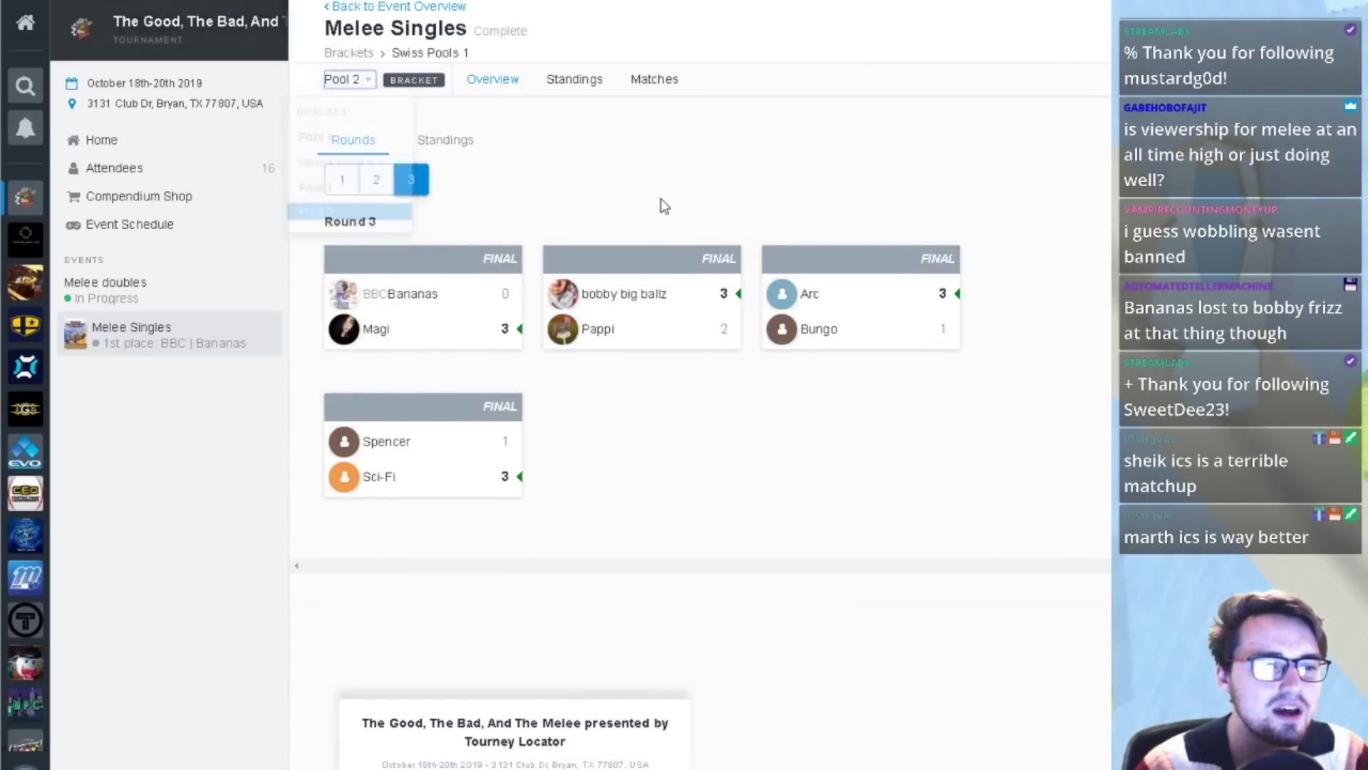
left_click(374, 191)
left_click(346, 185)
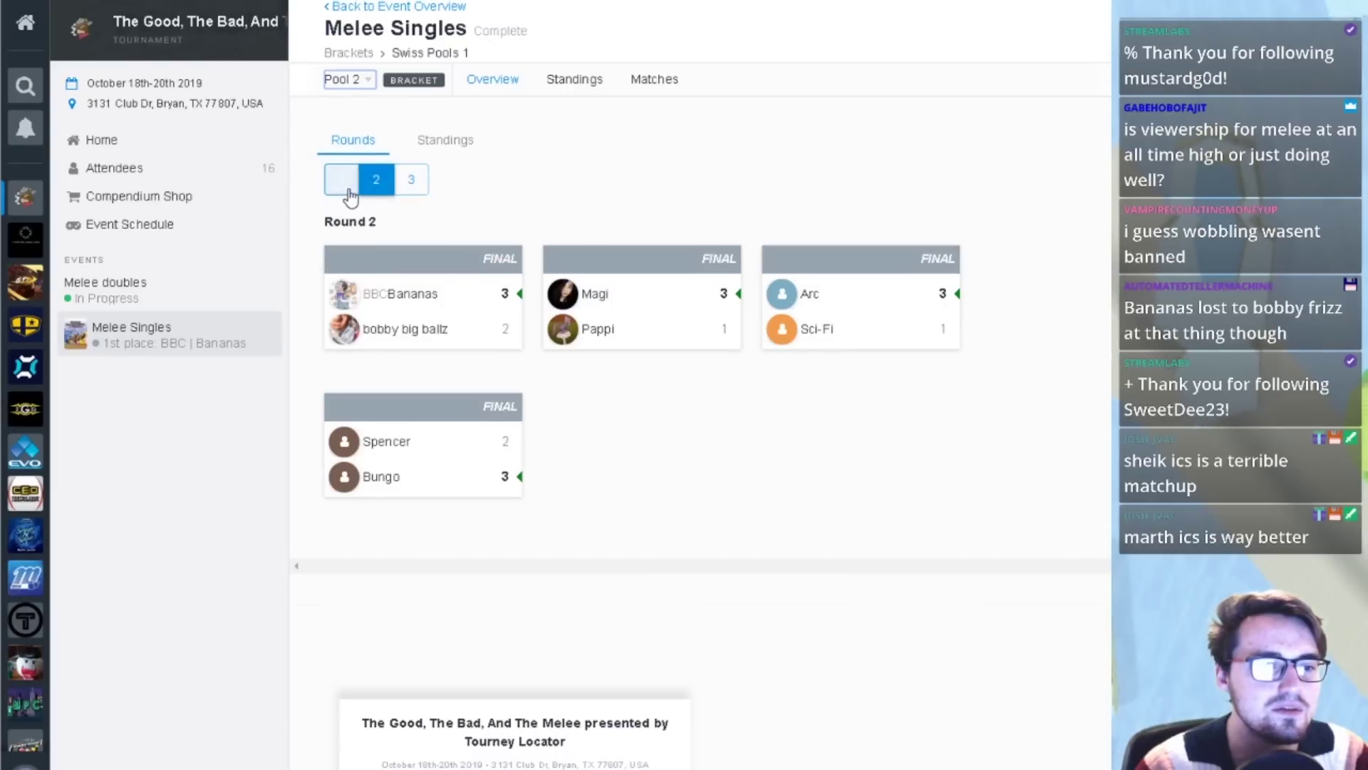
left_click(411, 182)
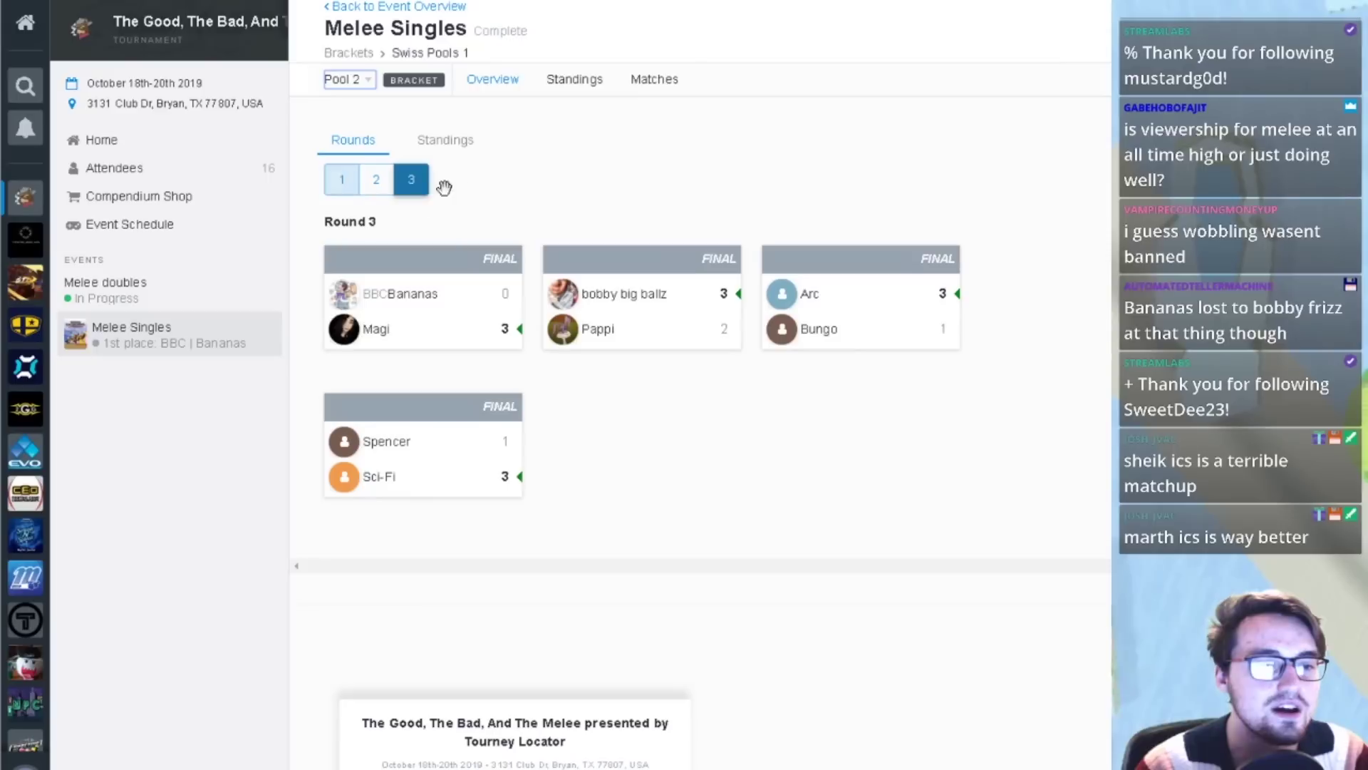
- Check Pool 1 of Swiss Pools 1 again and return to the Melee Singles event overview
left_click(356, 79)
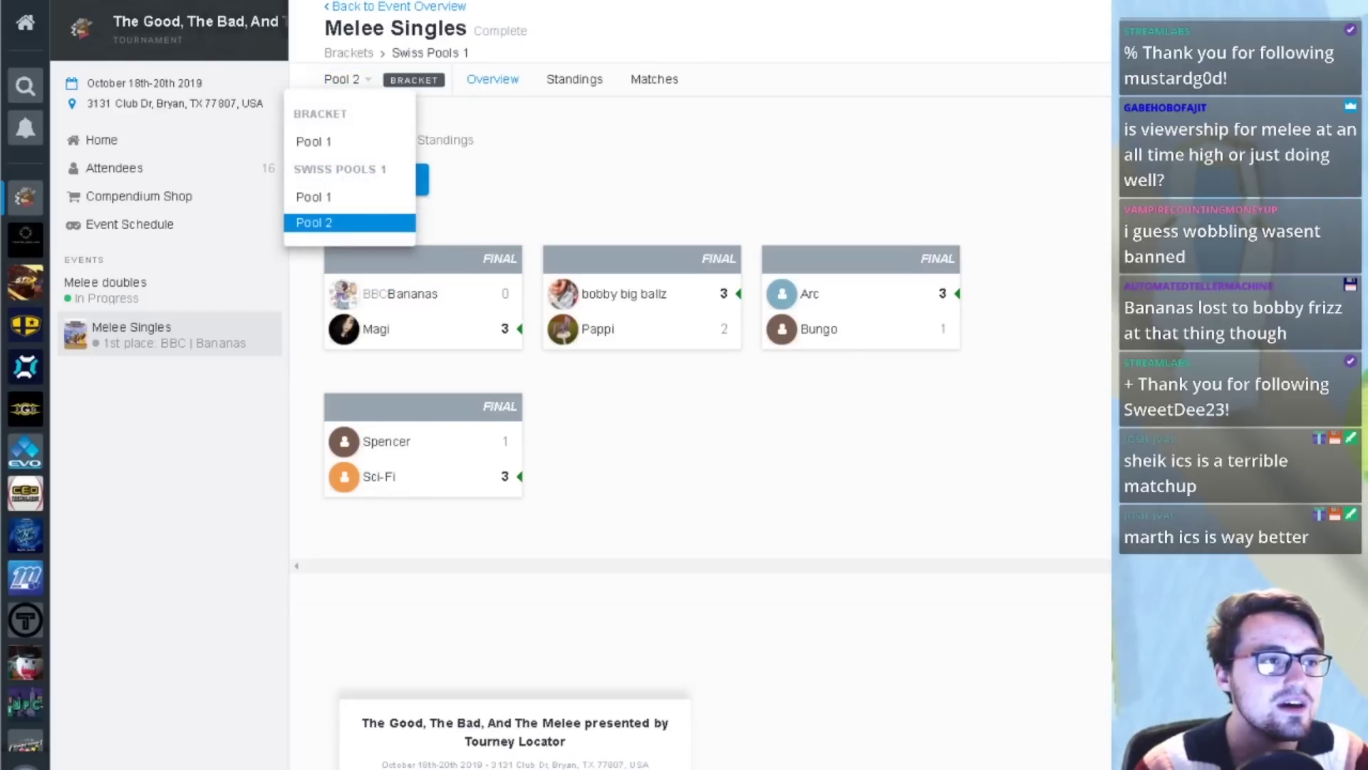
key("Up")
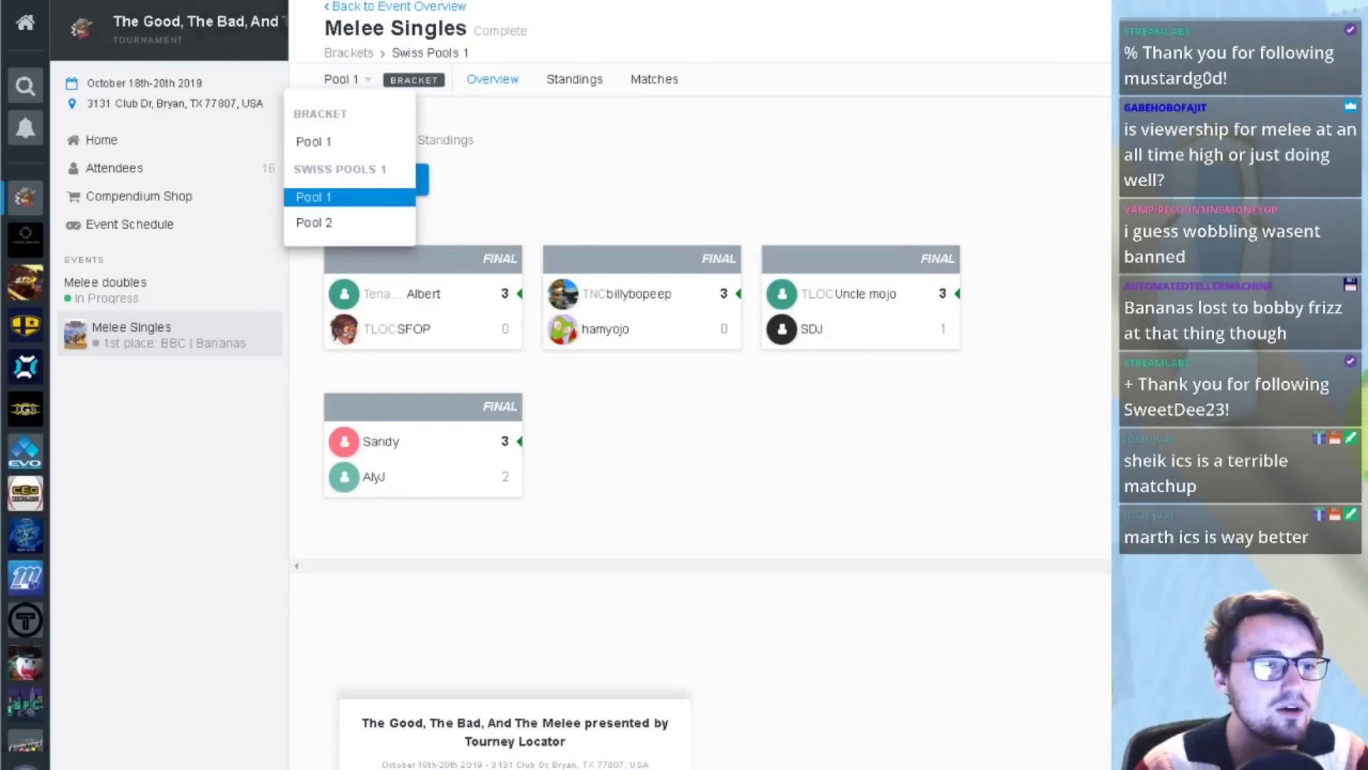
key("Return")
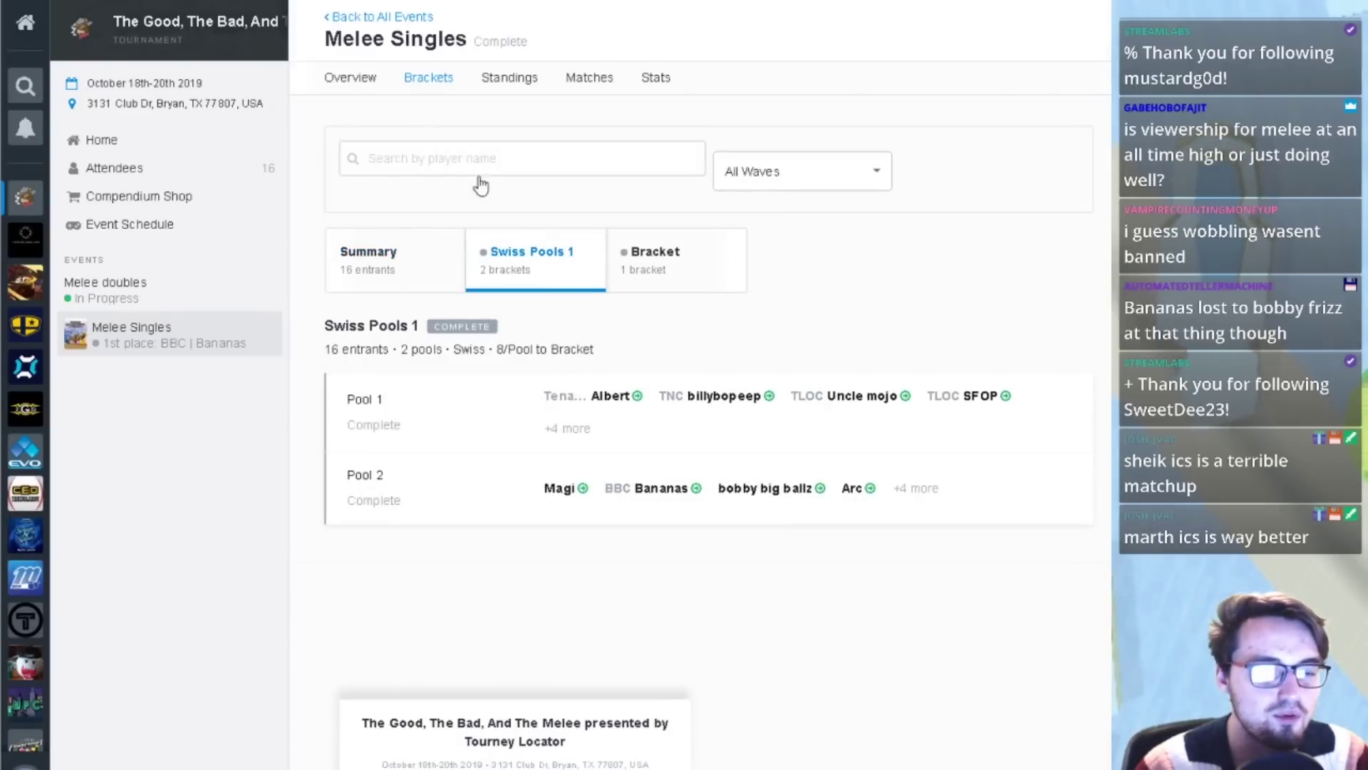
key("alt+Left")
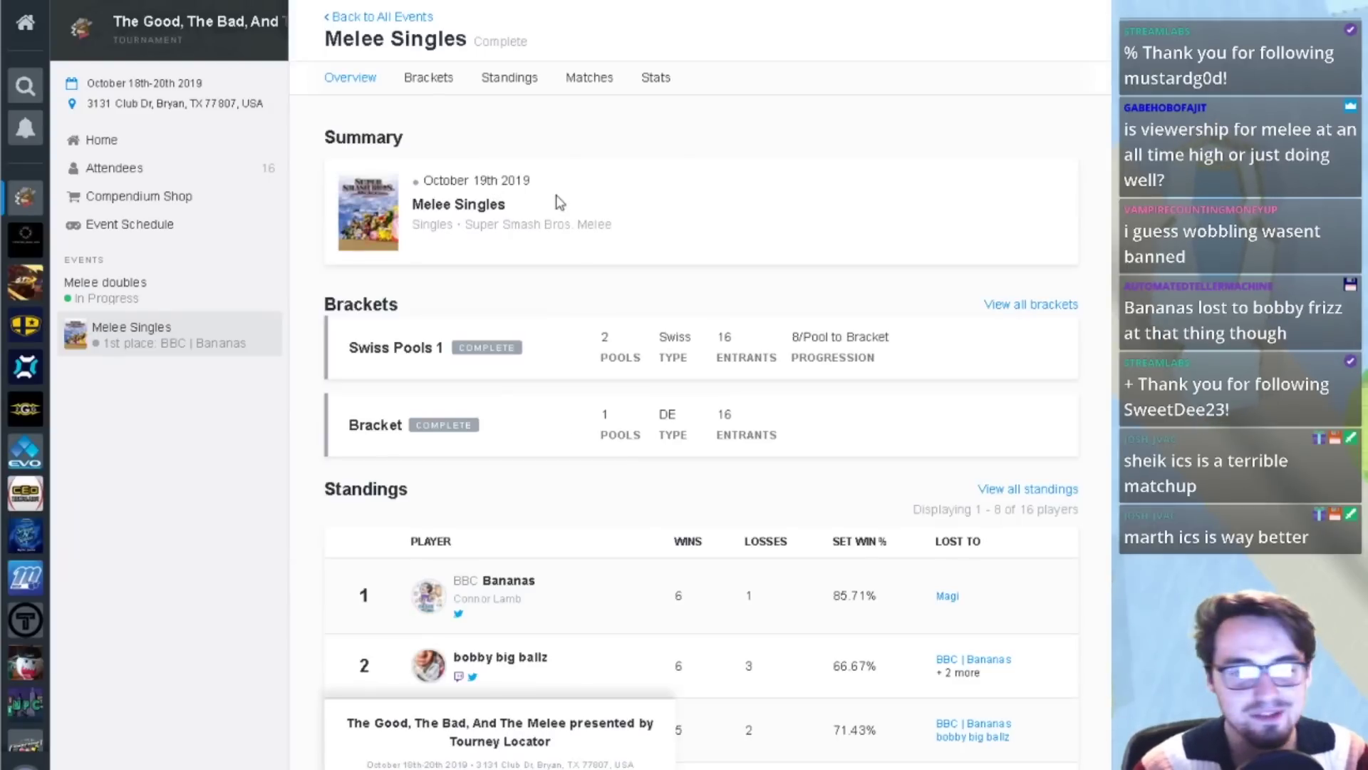
- Reopen the first-place player's stats from the standings and review the listed bracket match scores
scroll(559, 203, "down", 3)
left_click(577, 392)
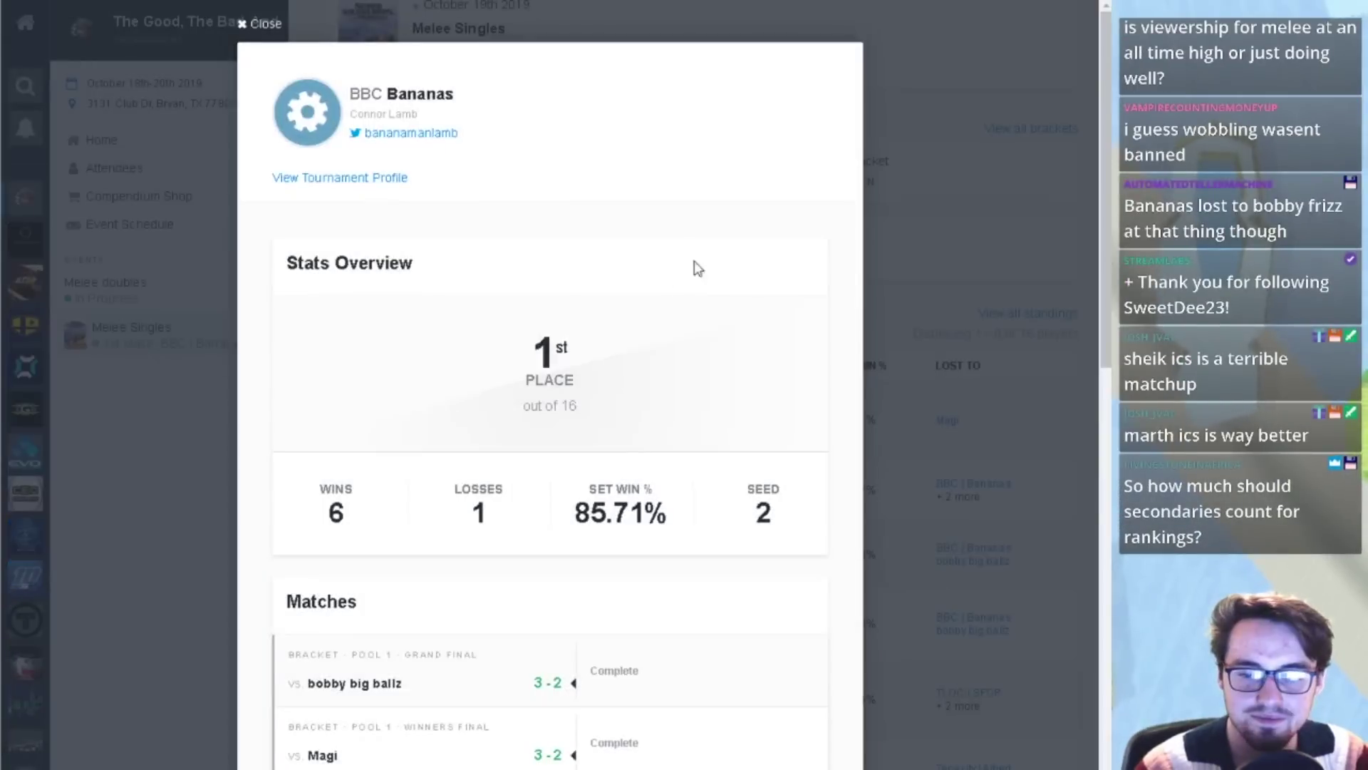
scroll(627, 221, "down", 5)
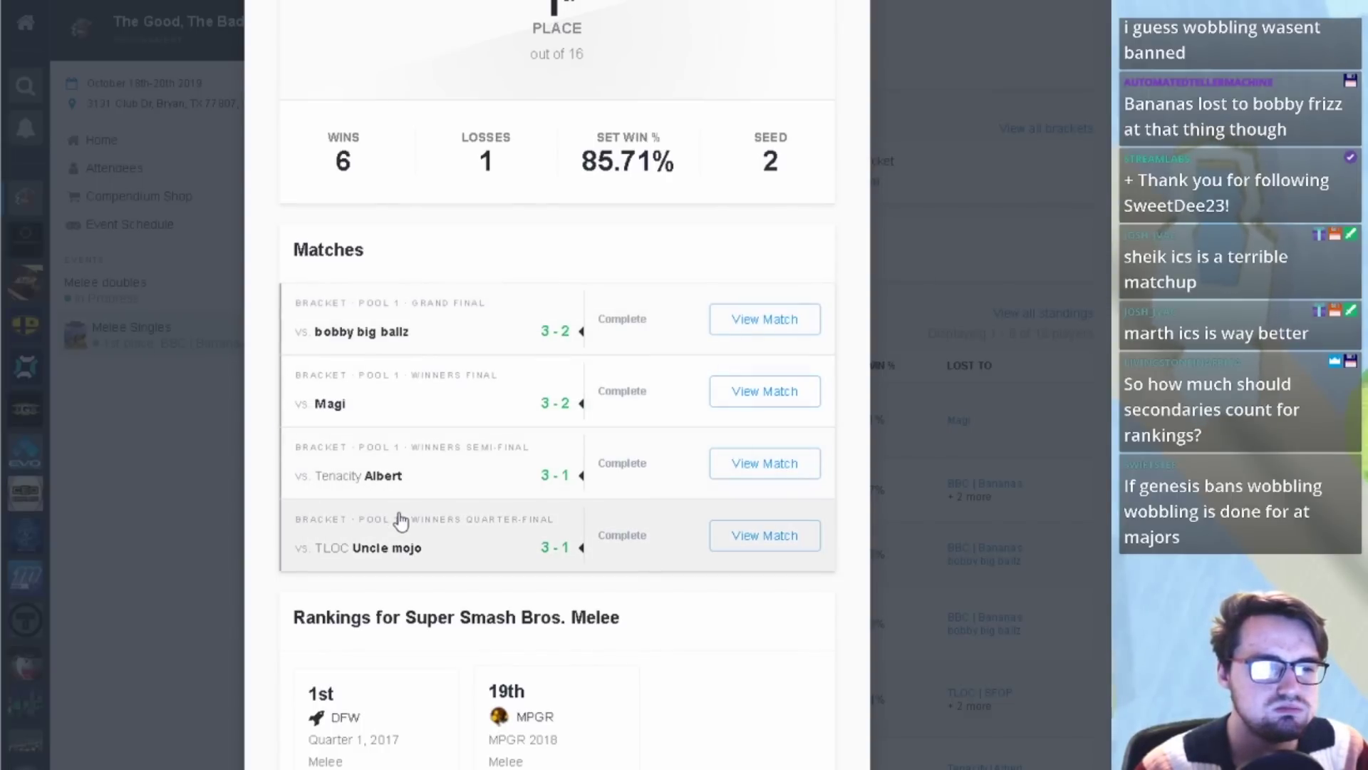
left_click(972, 264)
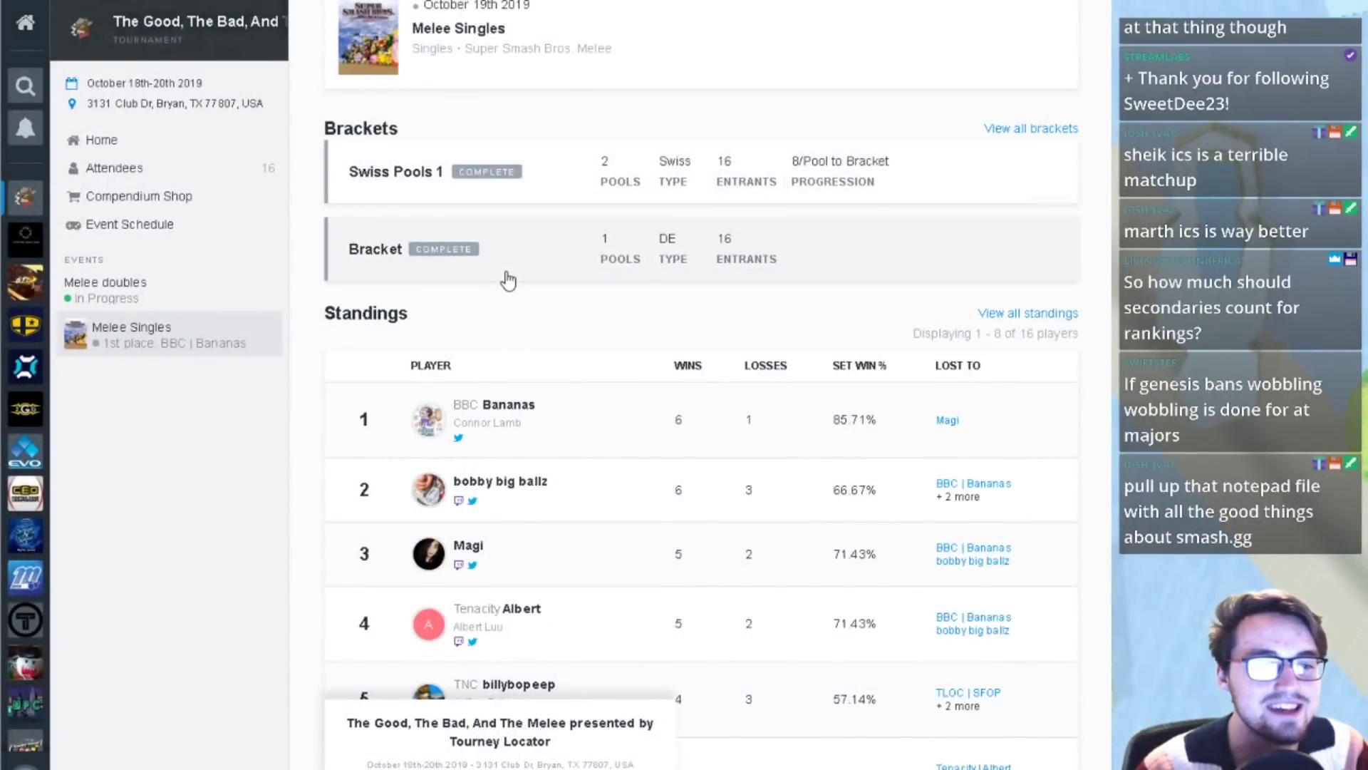
- Open the final Bracket phase of Melee Singles from the event's brackets page
left_click(545, 186)
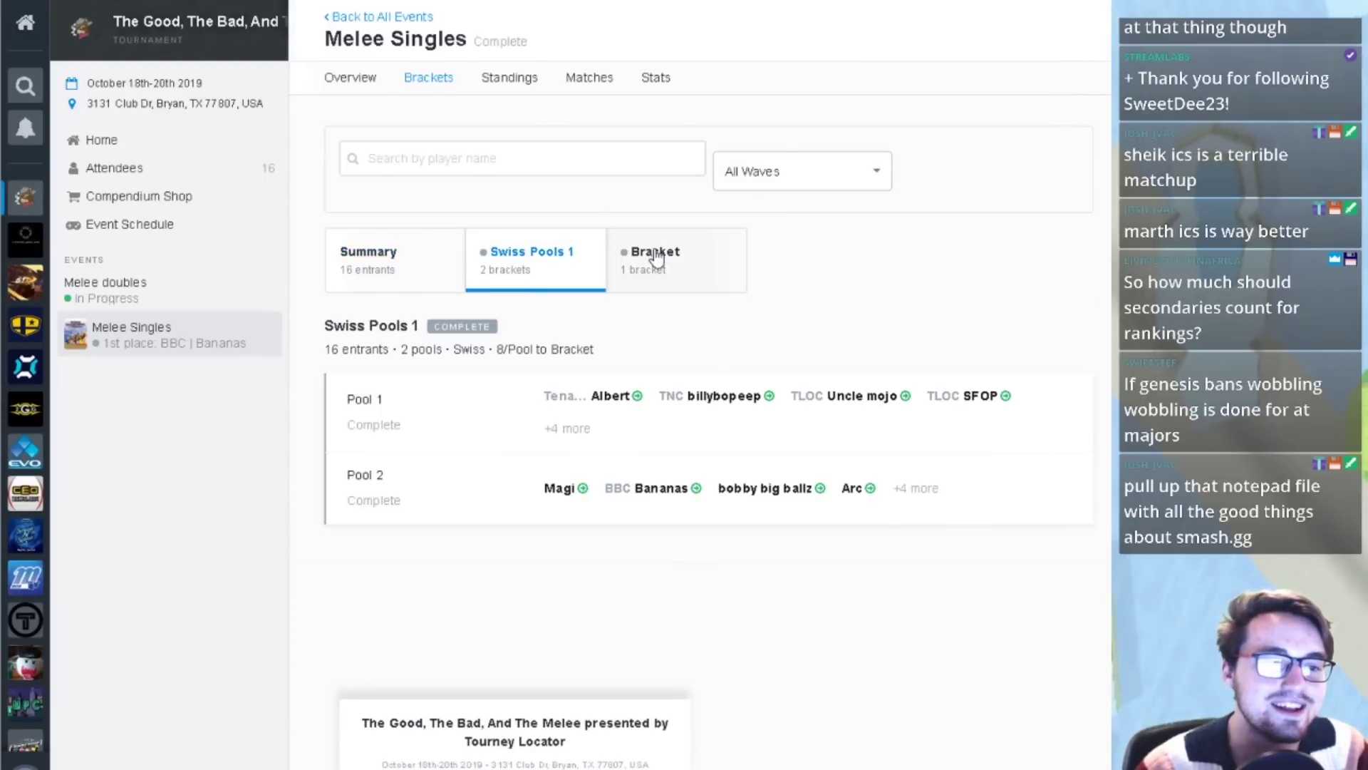
right_click(655, 257)
key("Escape")
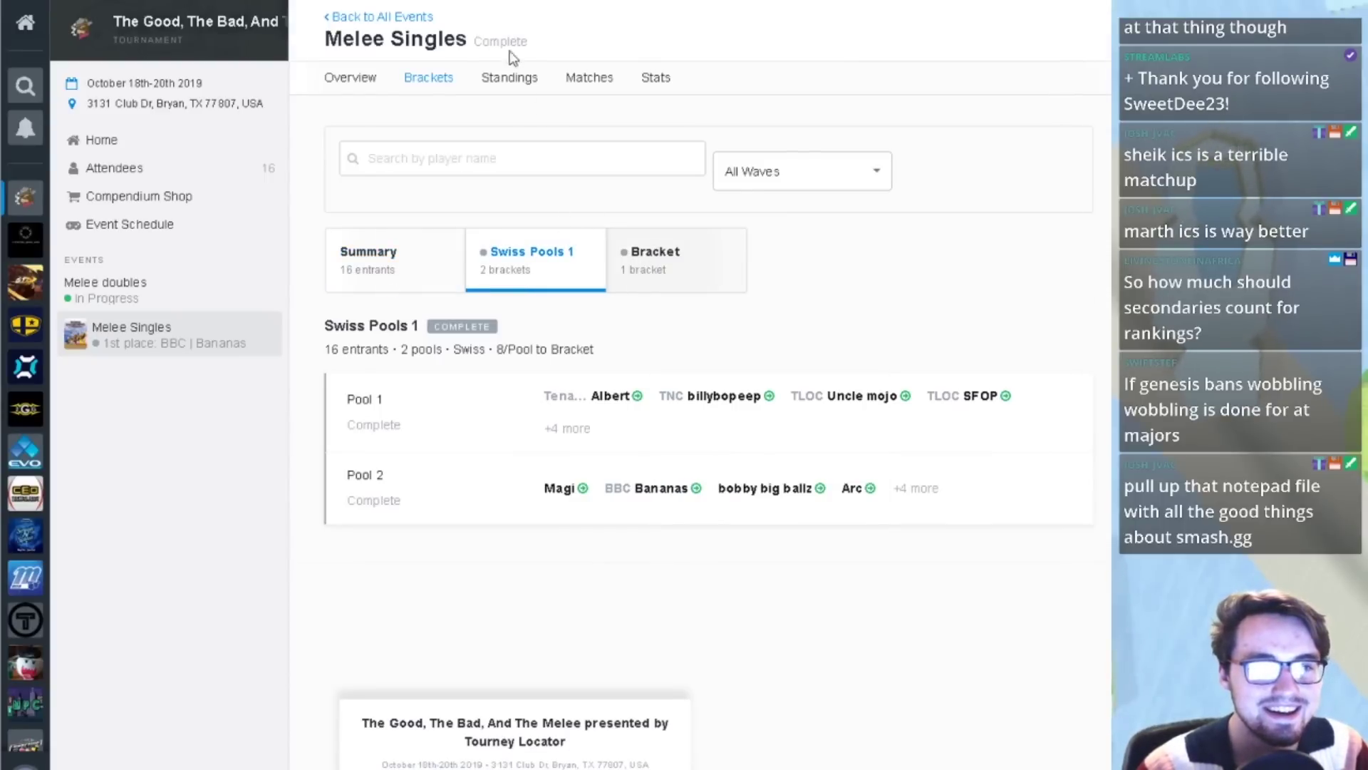
left_click(509, 77)
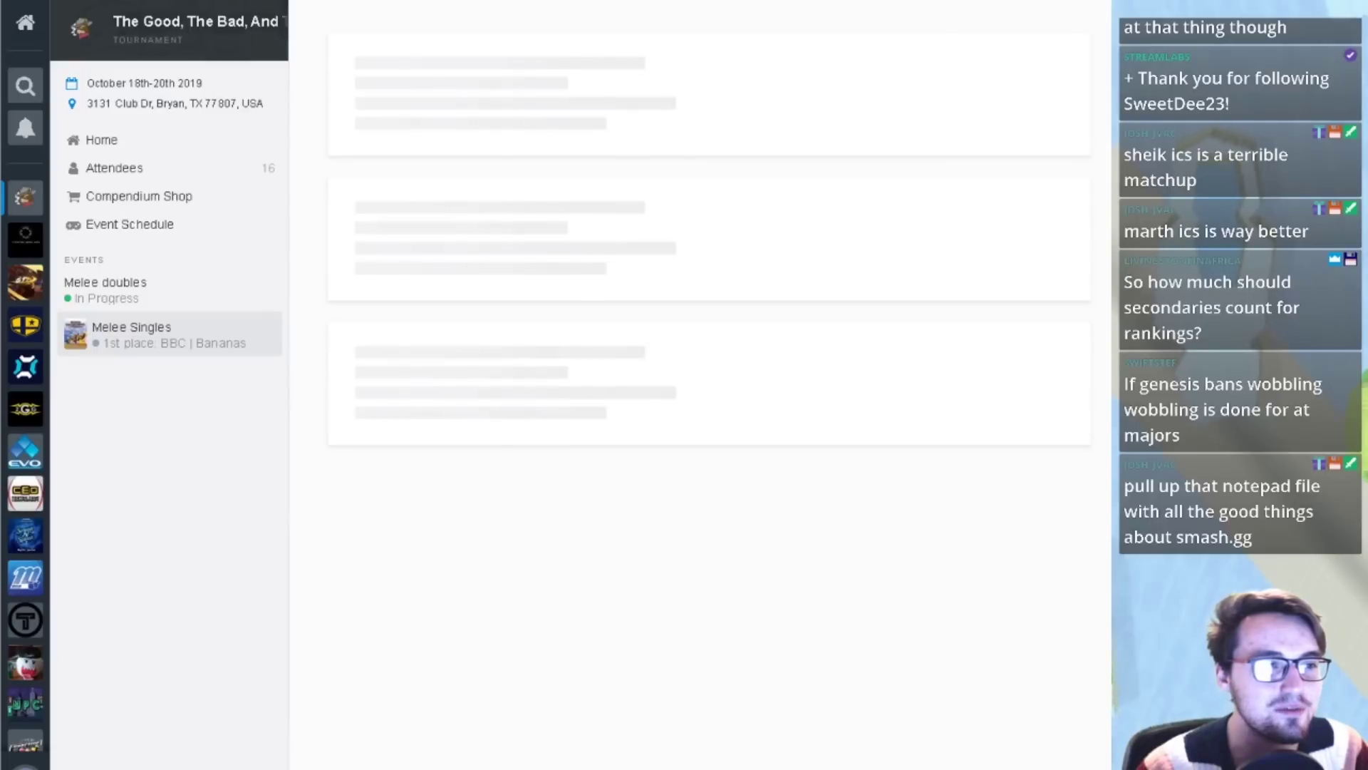
right_click(464, 4)
left_click(489, 6)
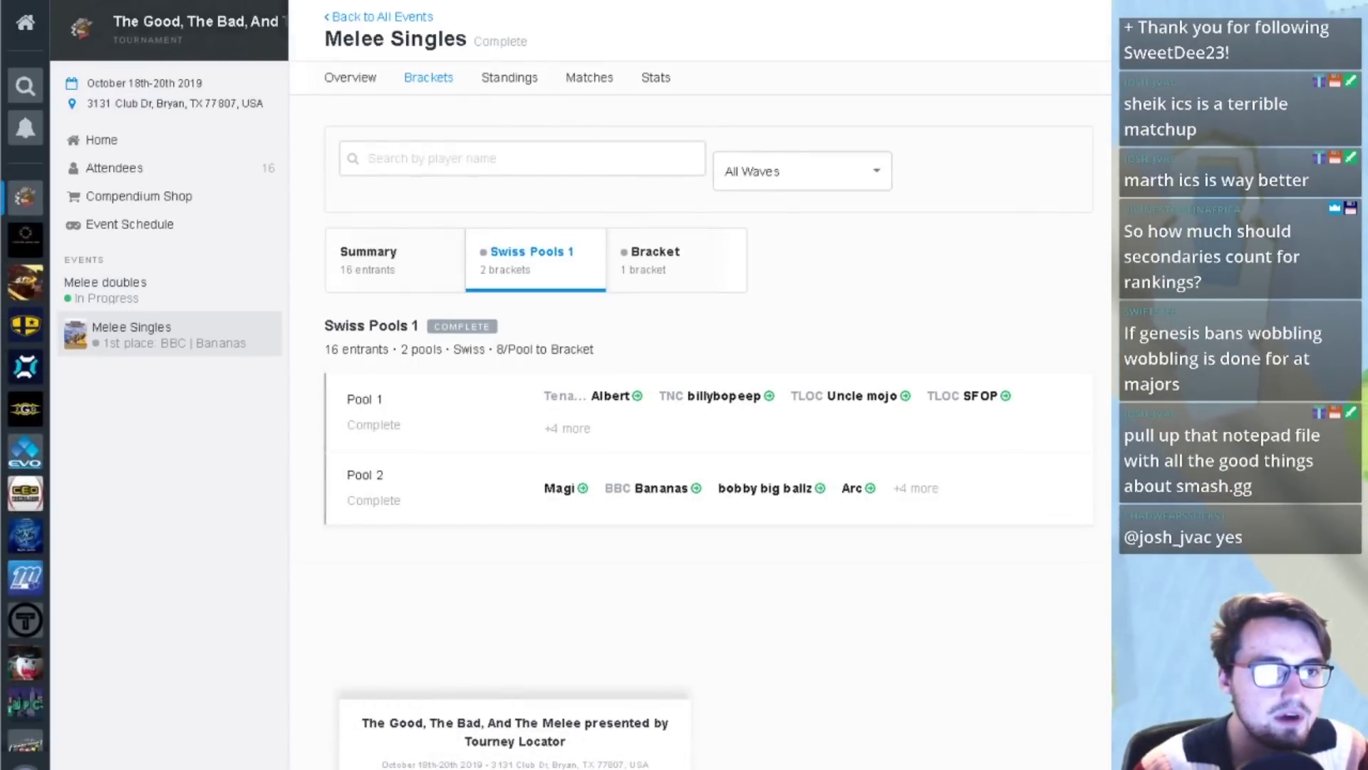
left_click(670, 262)
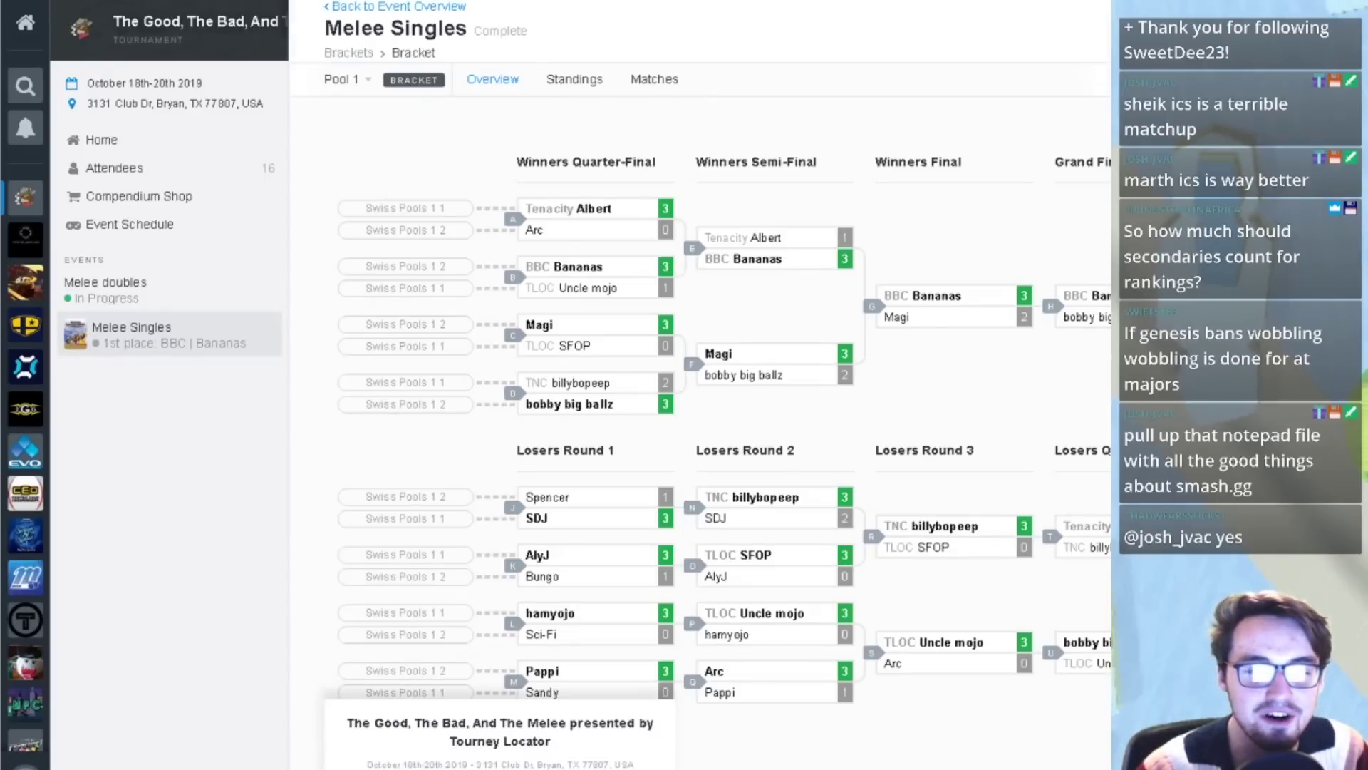
- Examine the Melee Singles bracket from the winners quarter-finals to the grand final, including the losers rounds through the losers final
left_click_drag(964, 441, 864, 410)
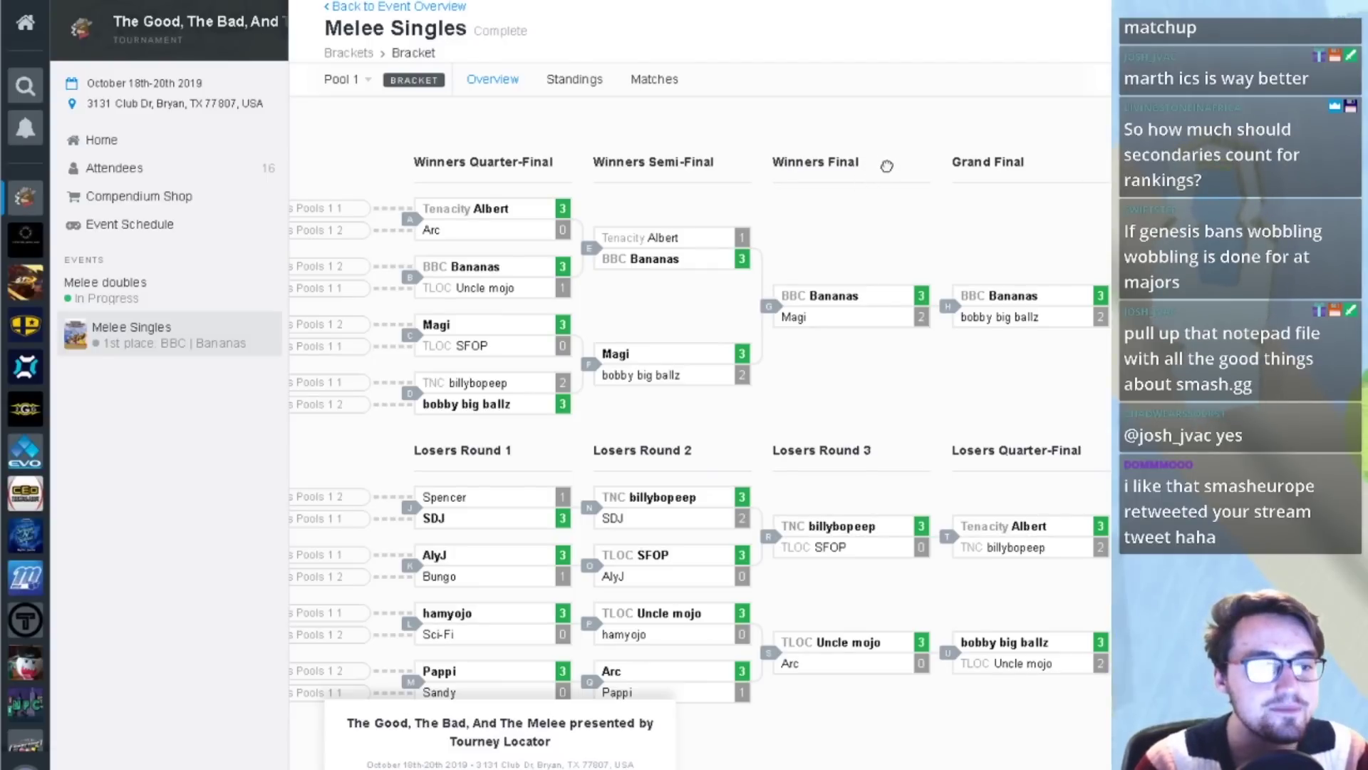
left_click_drag(887, 166, 851, 171)
left_click_drag(863, 236, 684, 240)
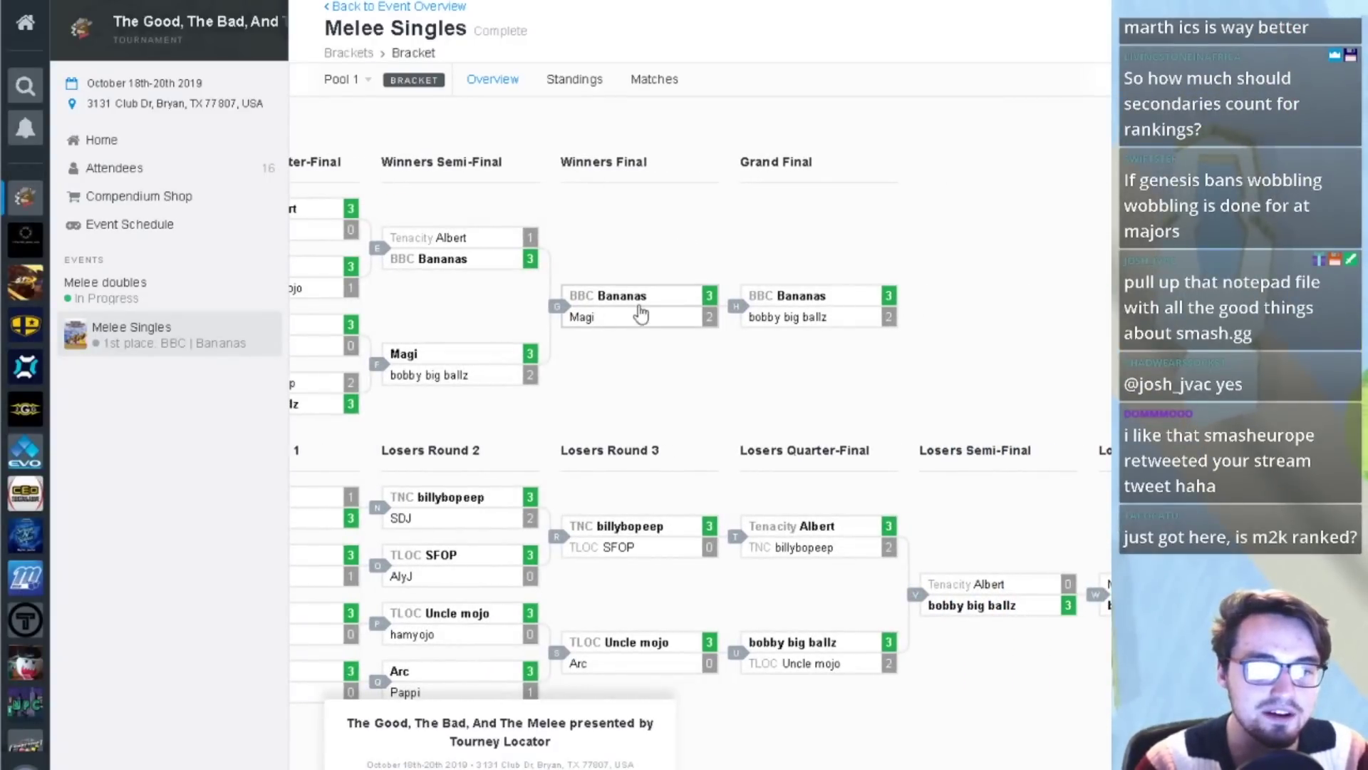
left_click_drag(631, 300, 732, 342)
left_click_drag(615, 314, 648, 383)
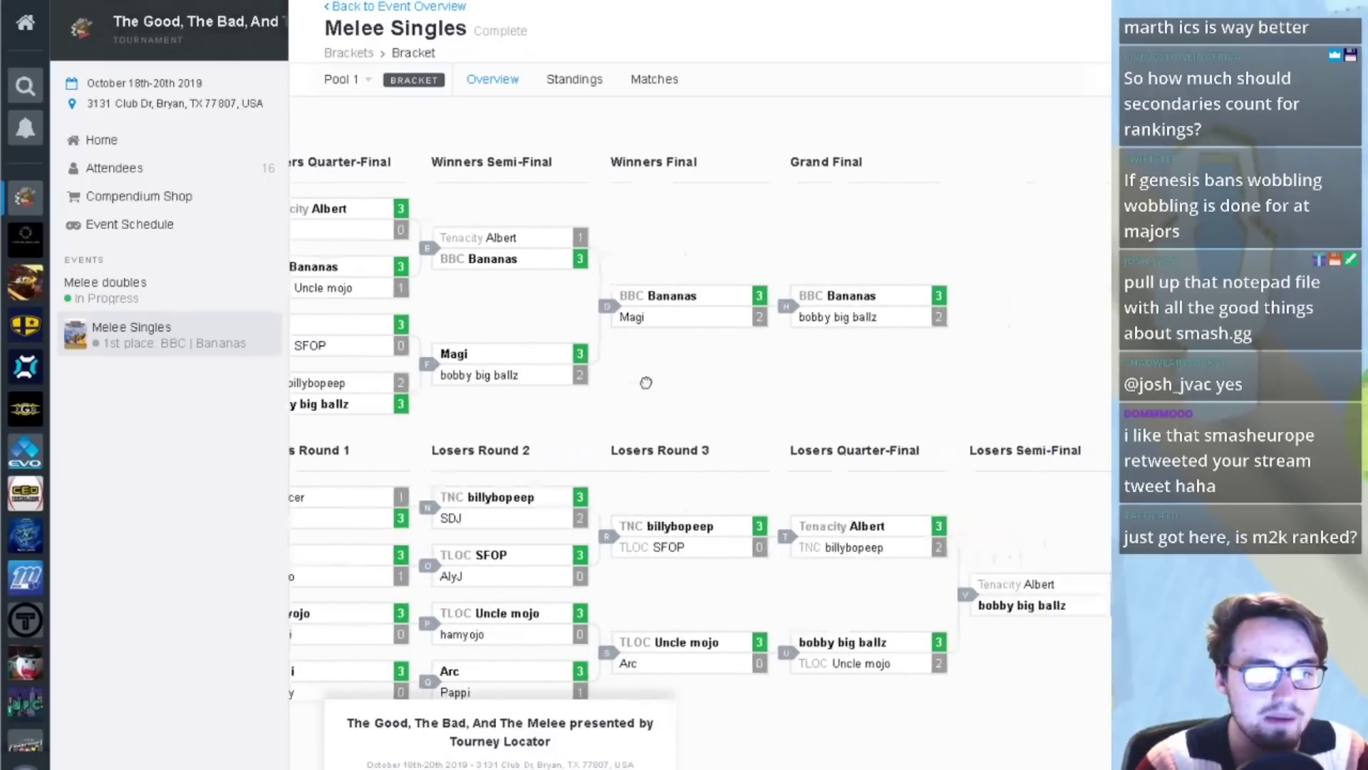
left_click_drag(849, 382, 641, 371)
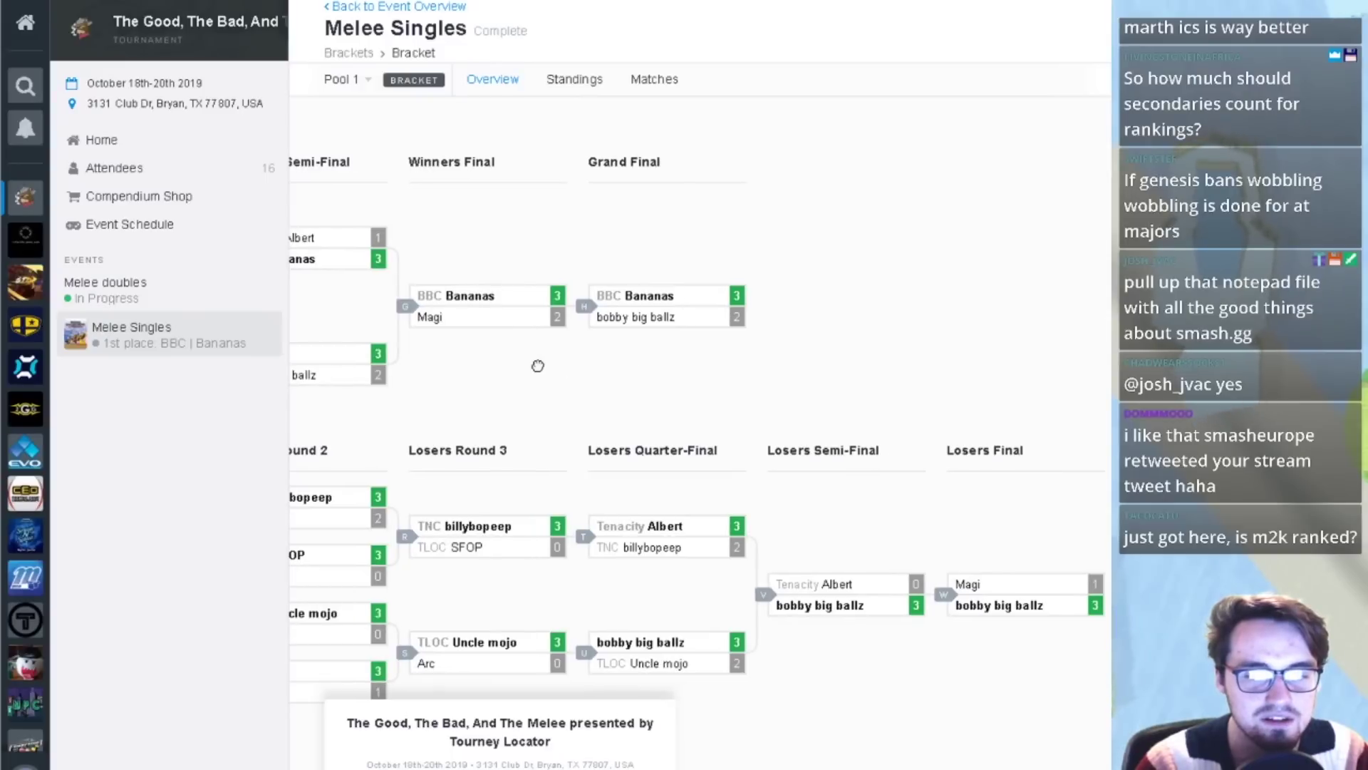
left_click_drag(708, 409, 988, 394)
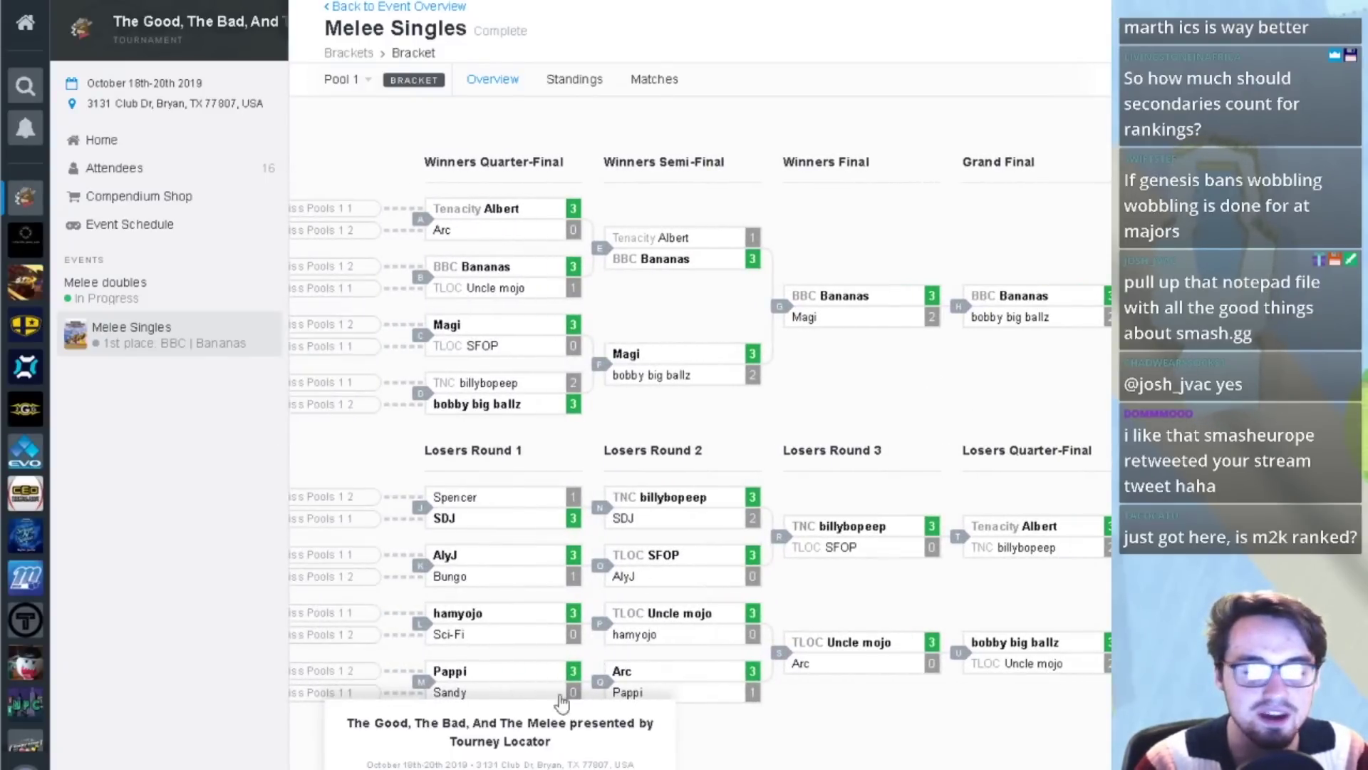
- Check Mew2king's entry in the Post TBH 9 Ranking spreadsheet in Excel, and return to the Melee Singles bracket in the browser
key("alt+Tab")
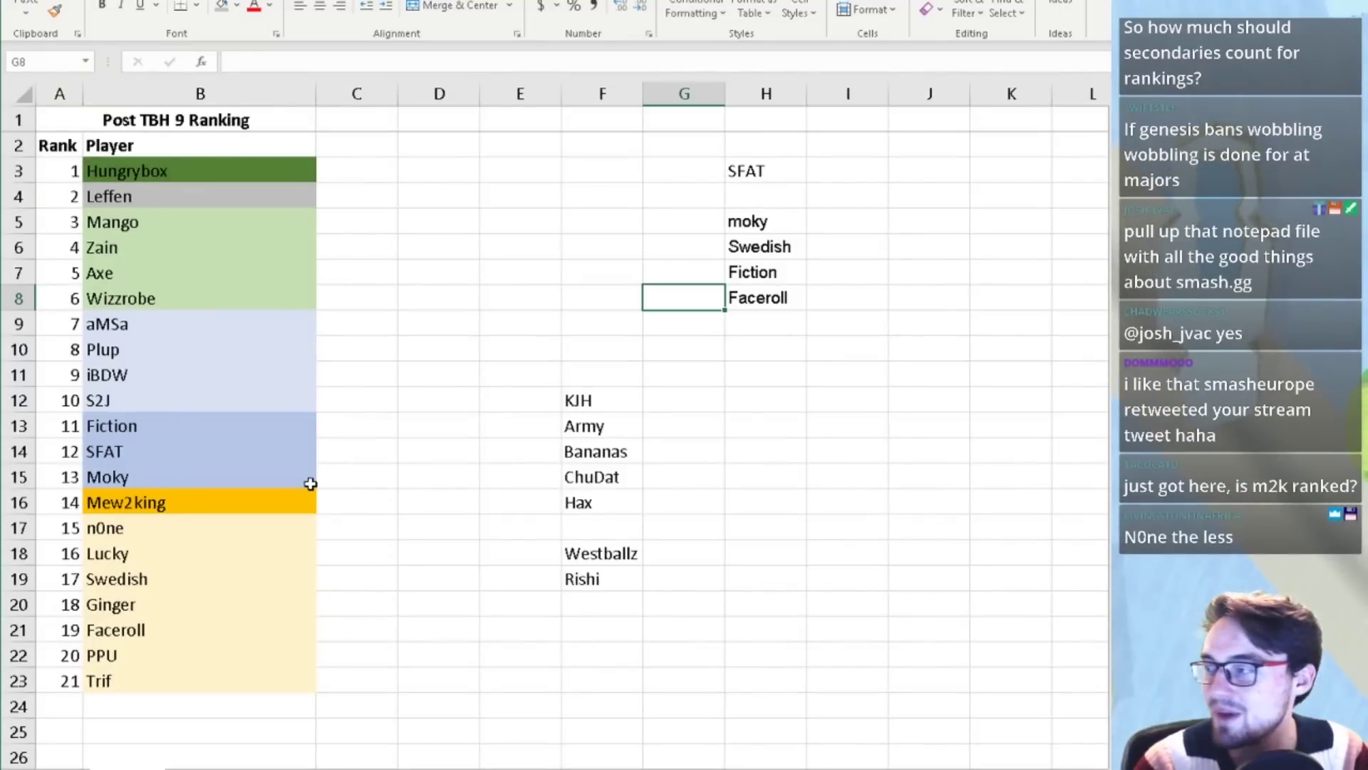
left_click(204, 507)
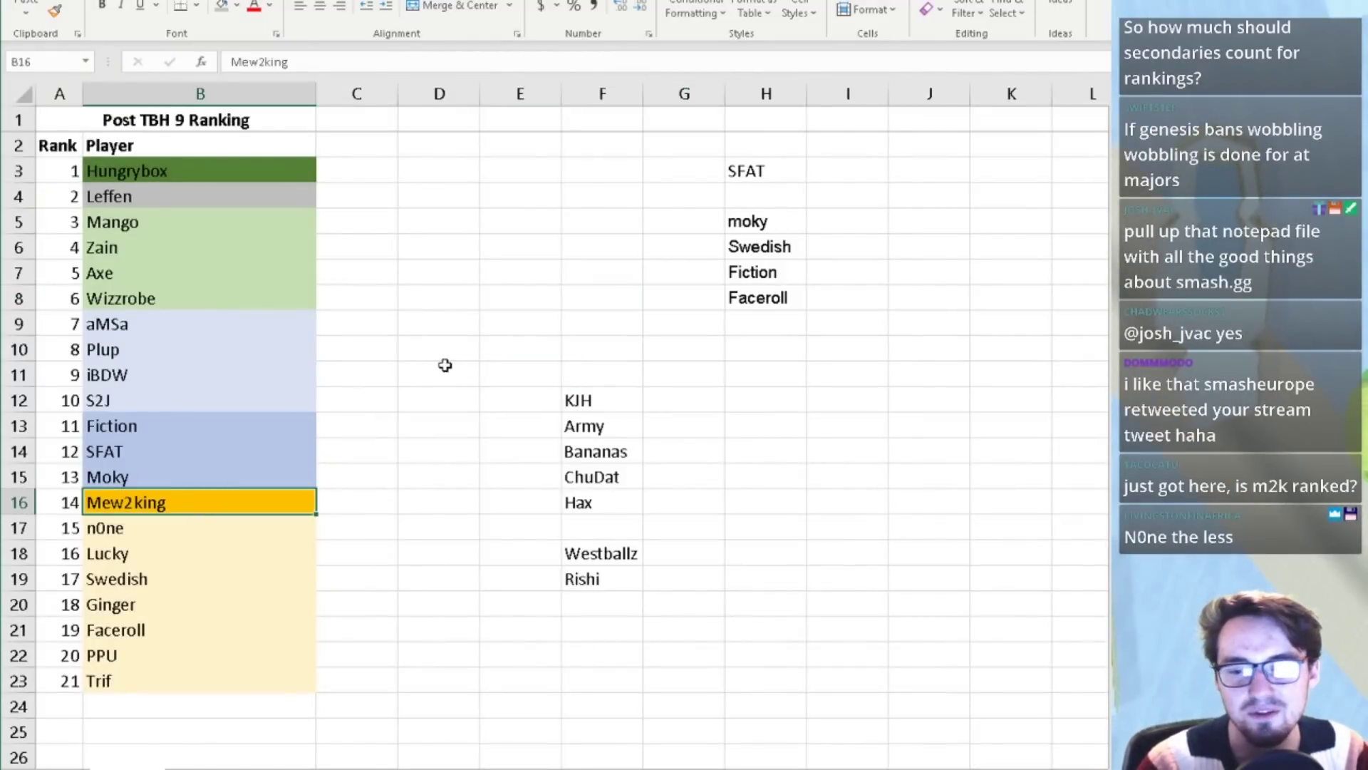
key("alt+Tab")
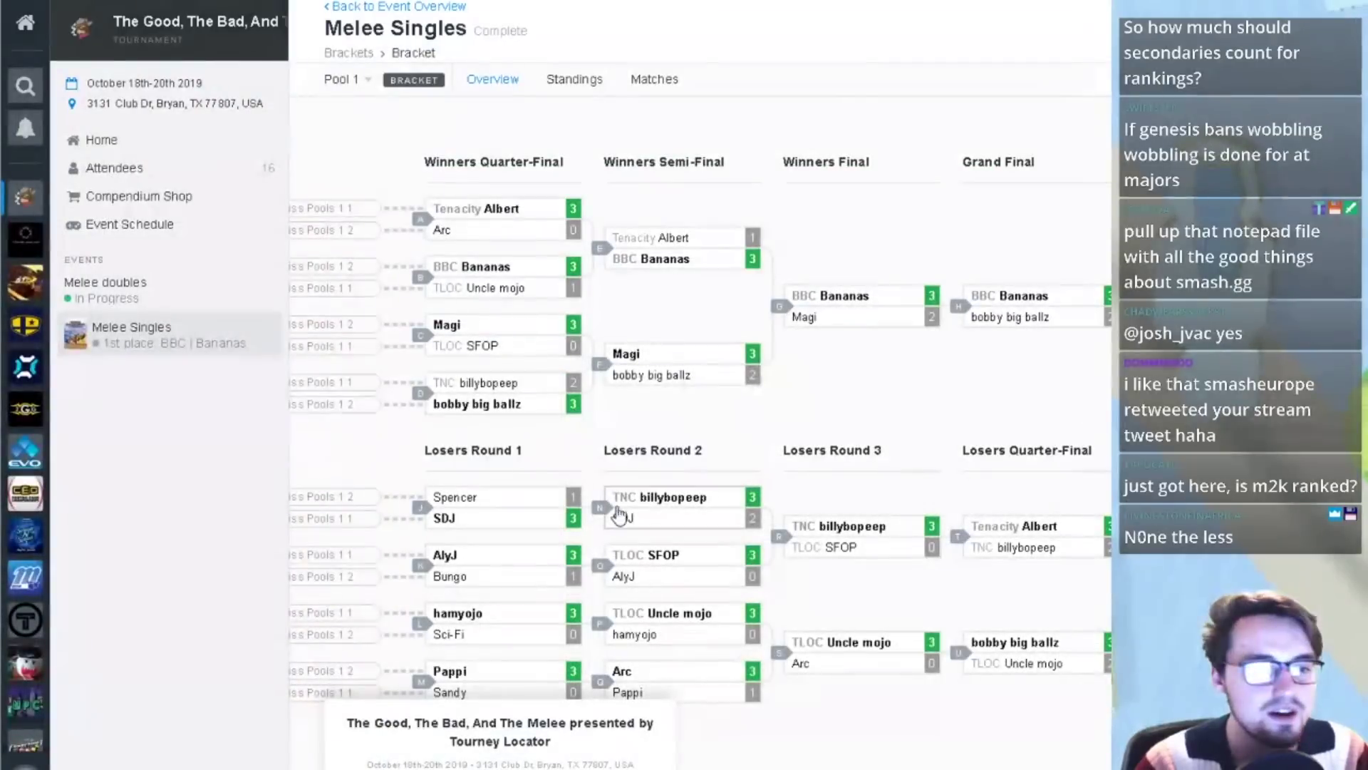
left_click_drag(896, 420, 837, 420)
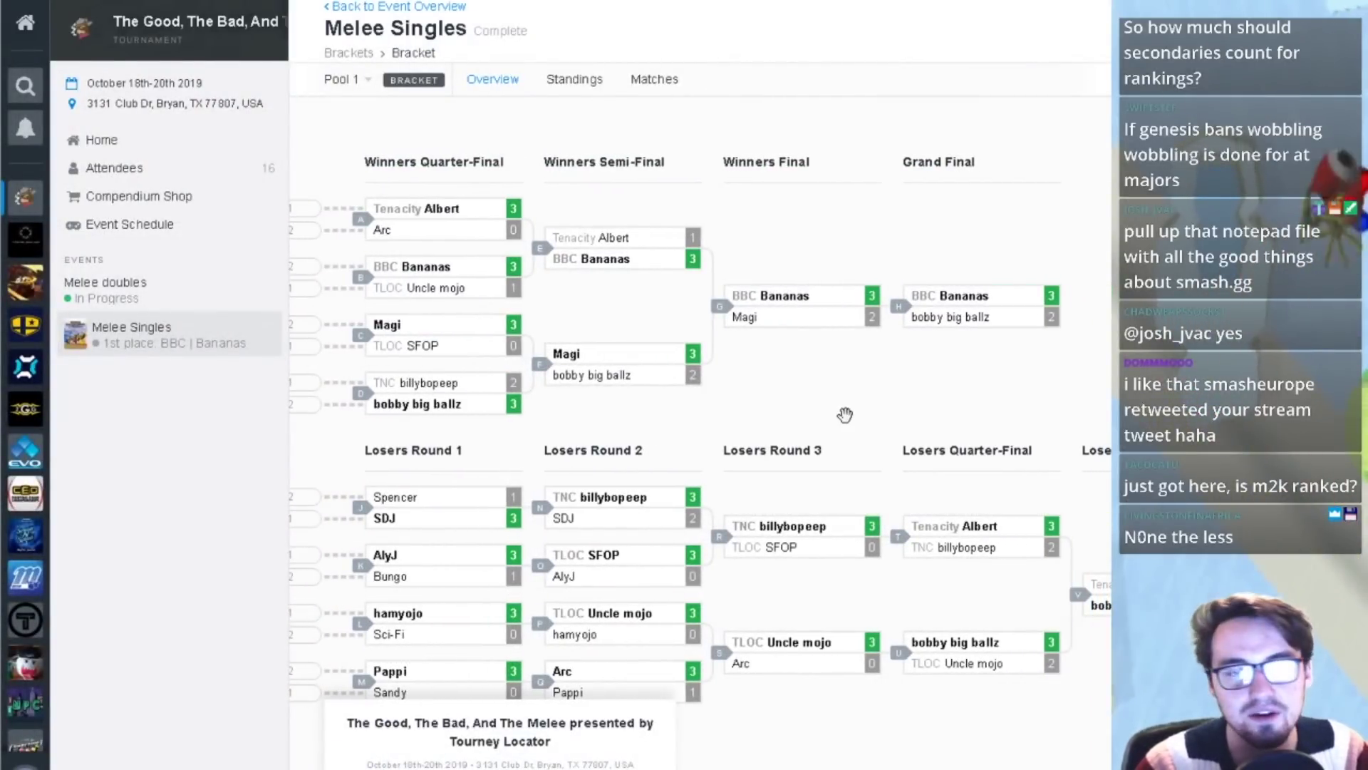
mouse_move(846, 415)
left_mouse_down()
mouse_move(742, 404)
mouse_move(830, 394)
left_mouse_up()
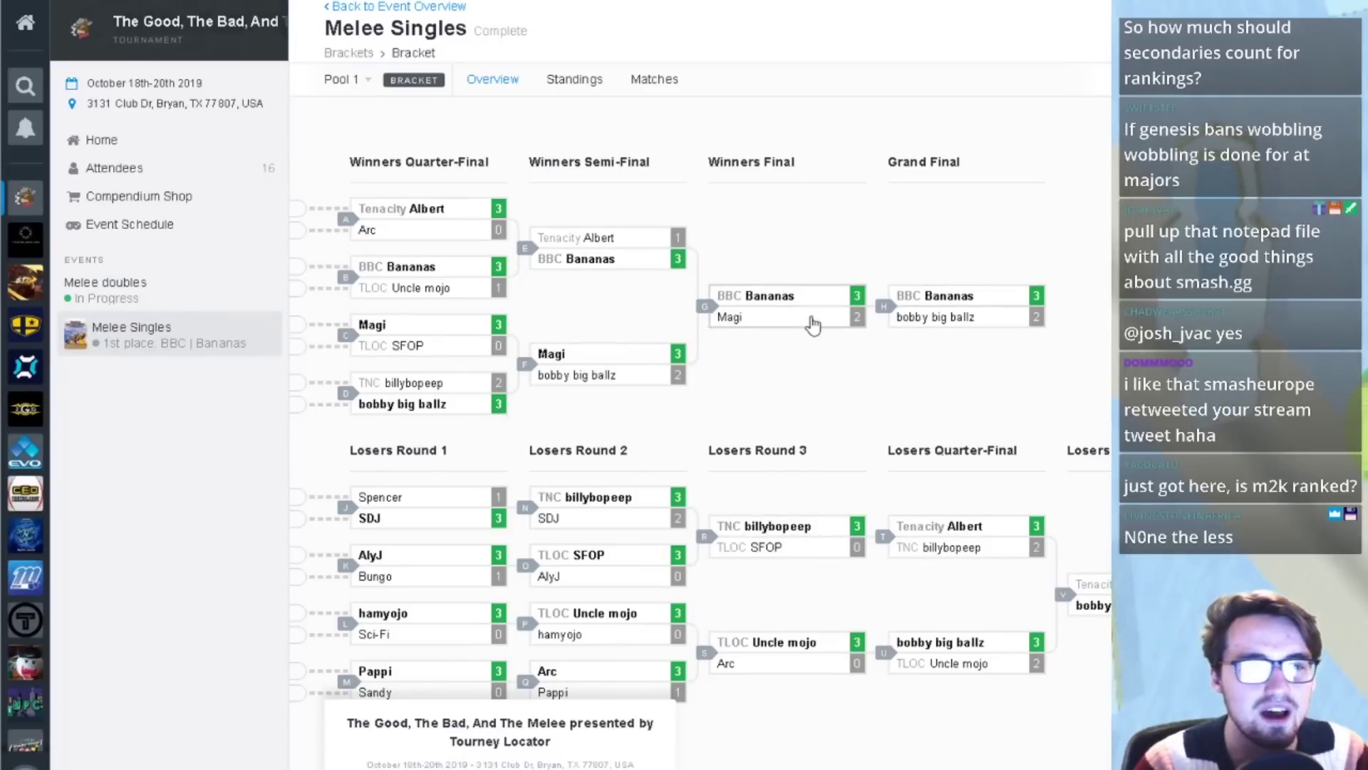
- Highlight the Bananas row in the 2019 SSBM head-to-head sheet and review the records across to the last opponent columns
key("ctrl+Tab")
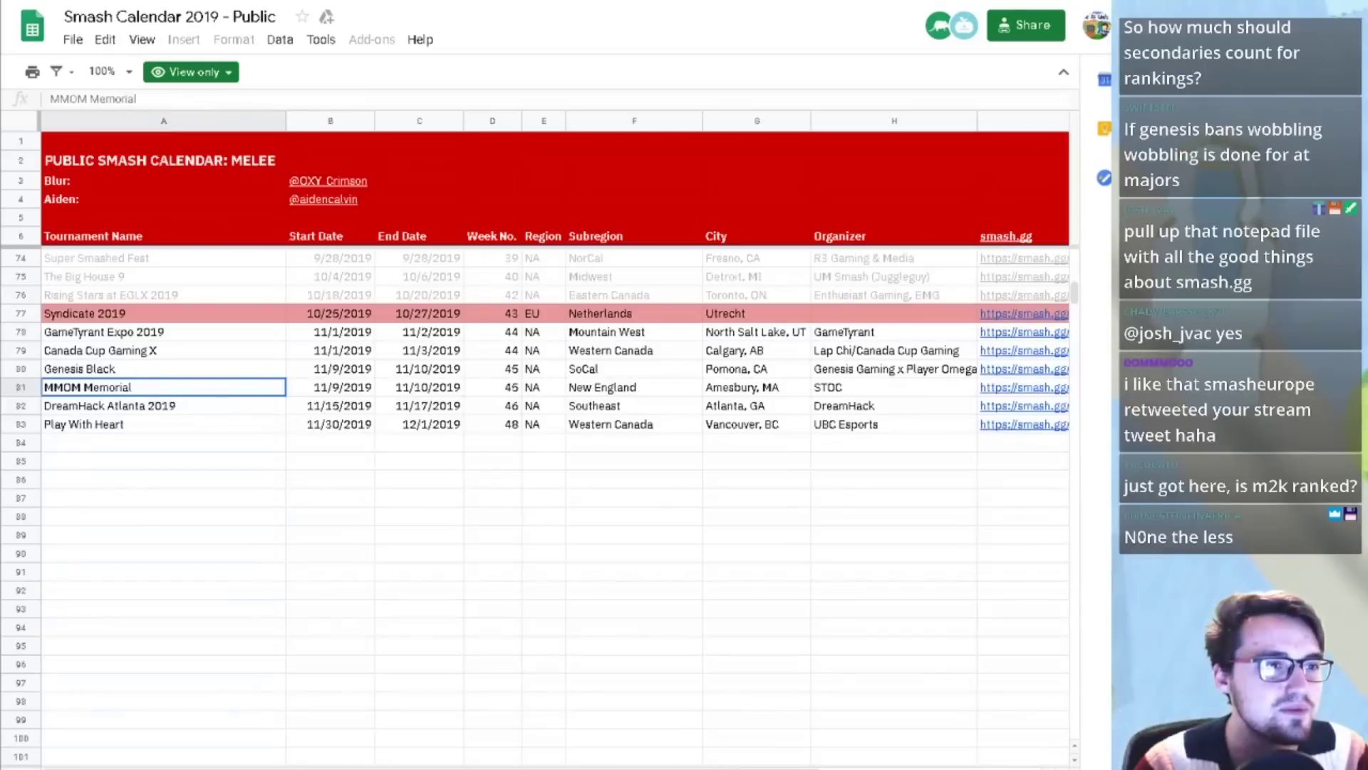
key("ctrl+Tab")
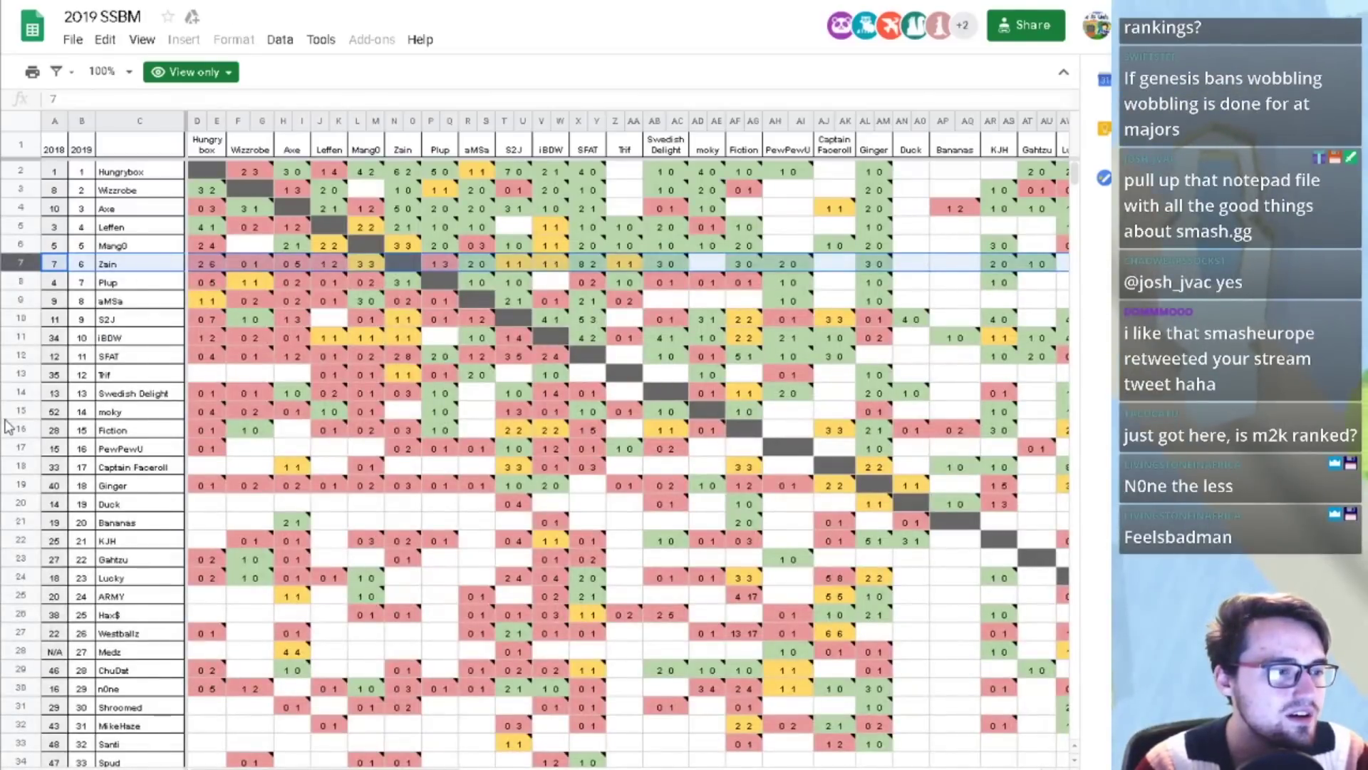
left_click(6, 524)
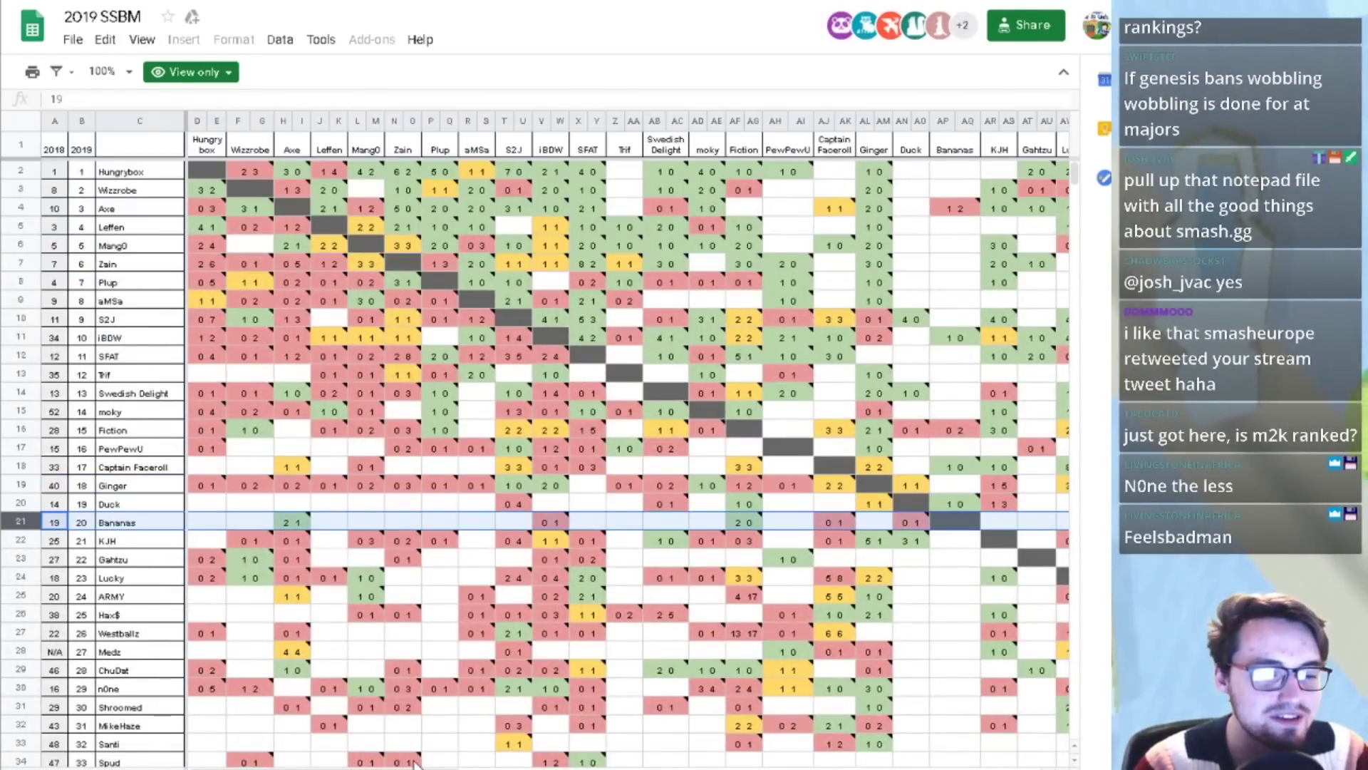
left_click_drag(402, 767, 750, 740)
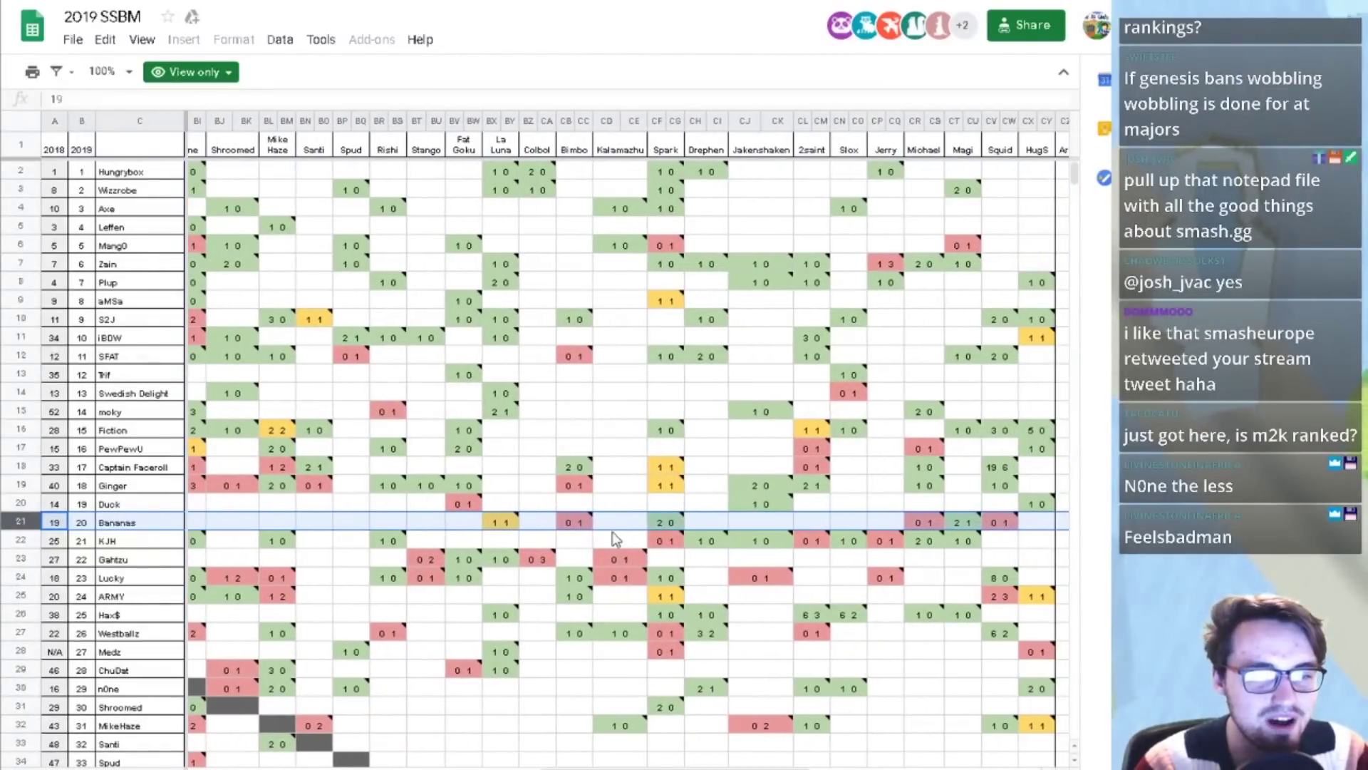
mouse_move(591, 531)
left_click_drag(726, 768, 871, 763)
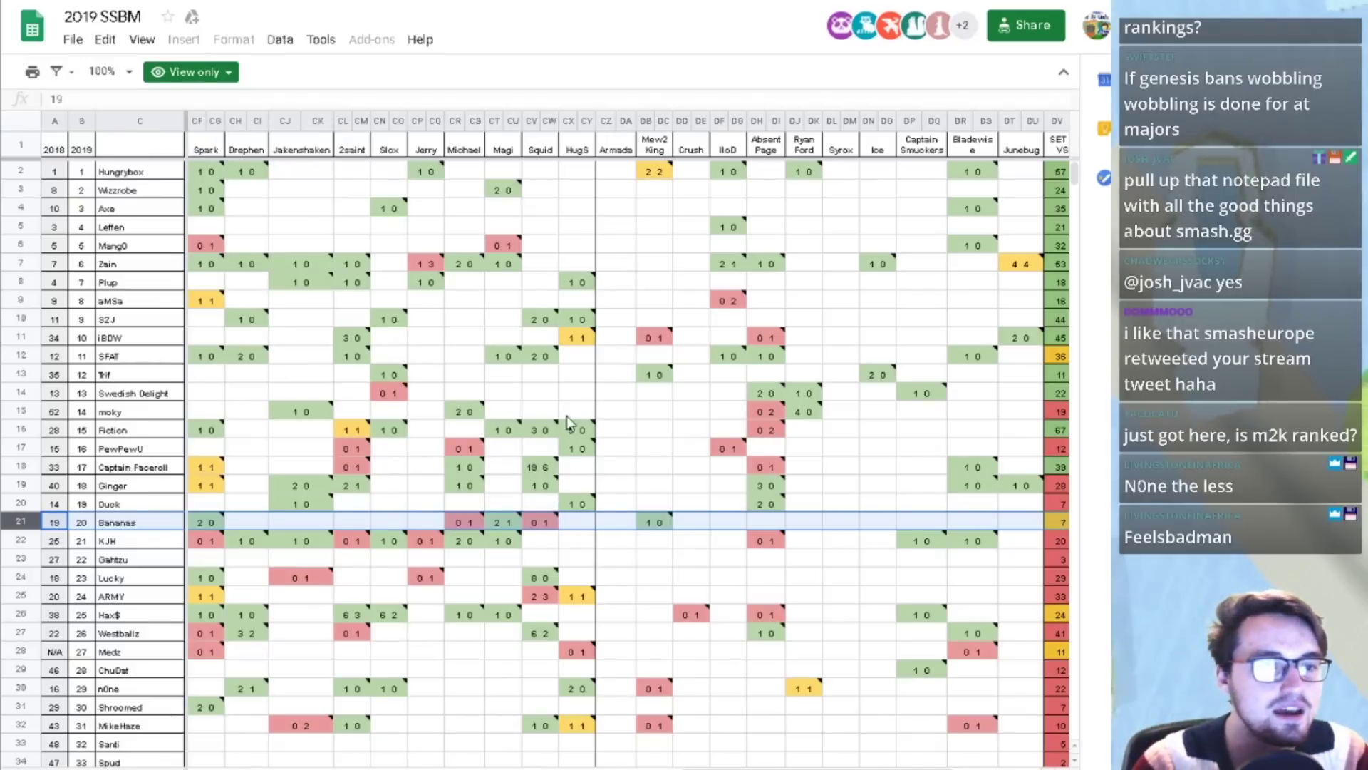
- Look over Bananas' 2019 singles results on Liquipedia and return to The Good, The Bad, And The Melee bracket
key("ctrl+Tab")
key("ctrl+Tab")
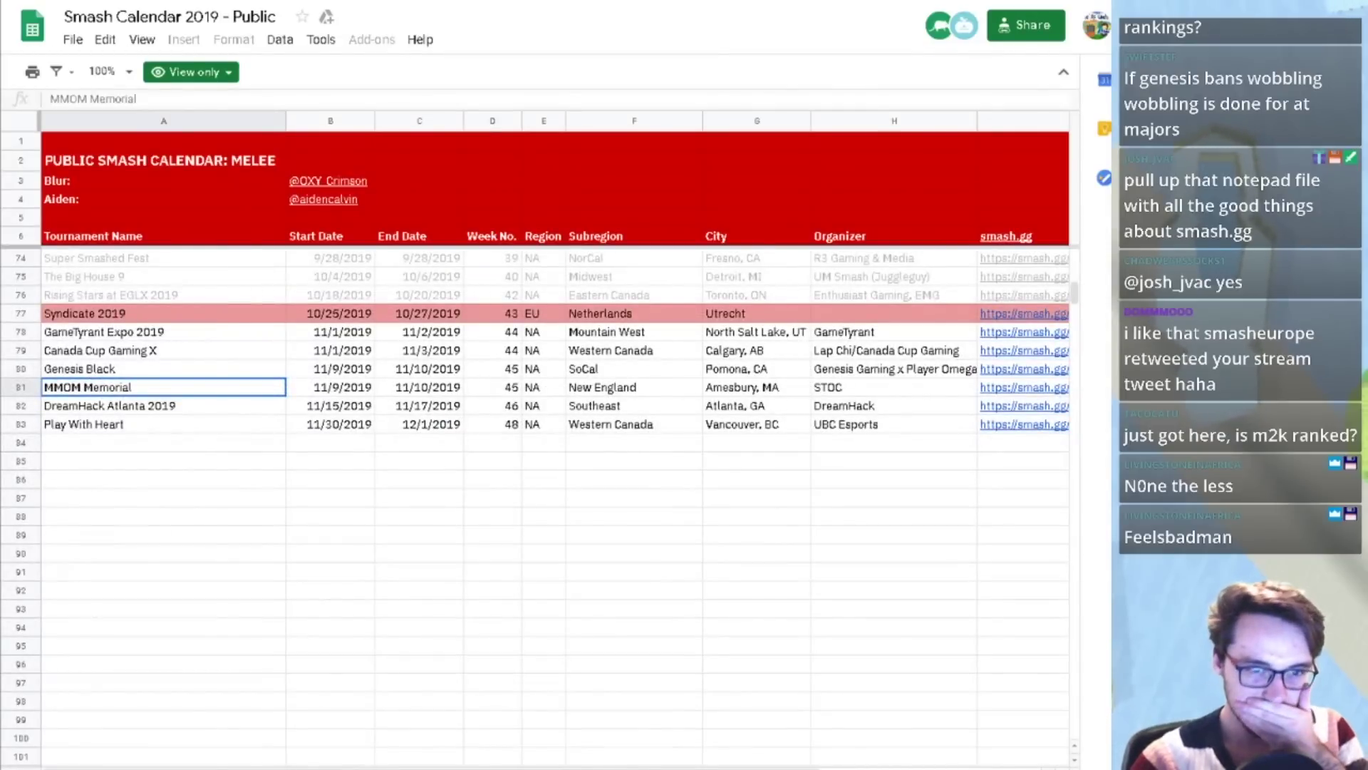
key("ctrl+Tab")
key("ctrl+Tab")
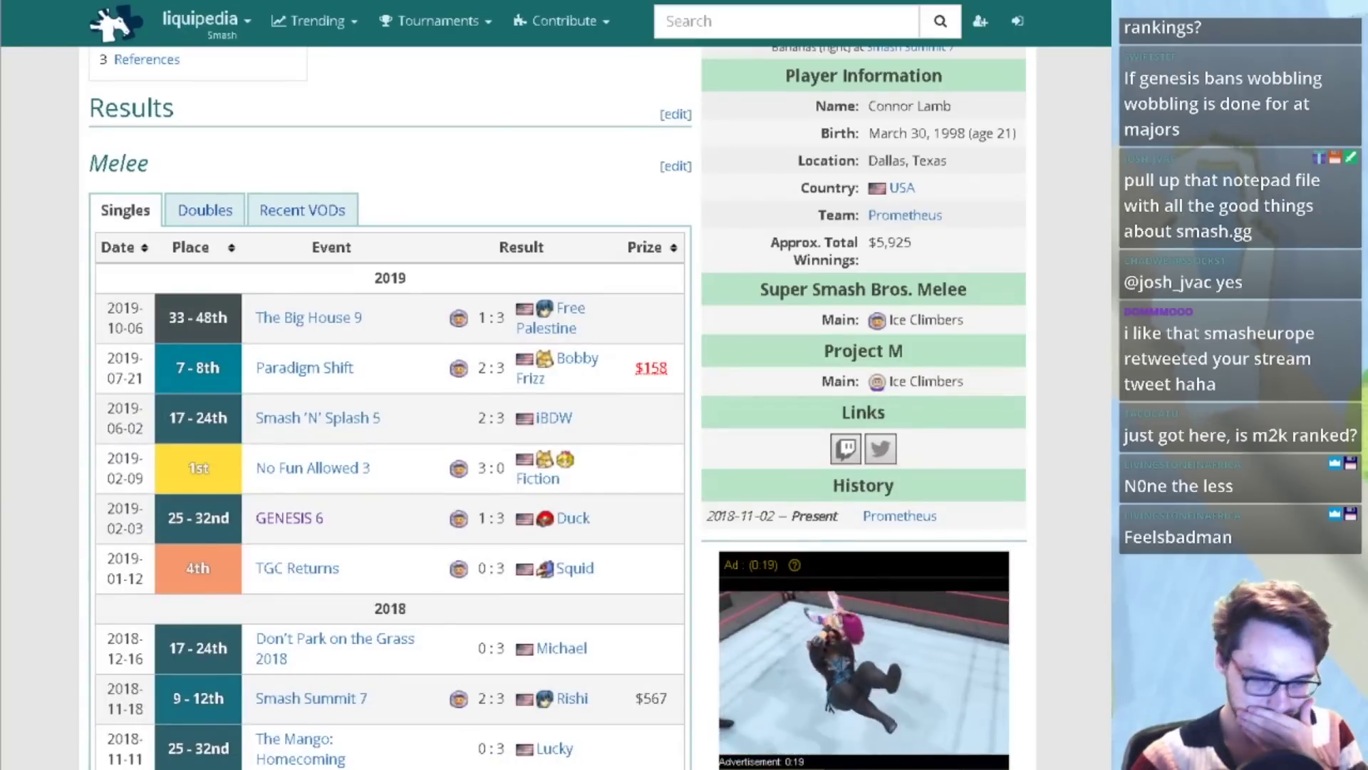
key("ctrl+Tab")
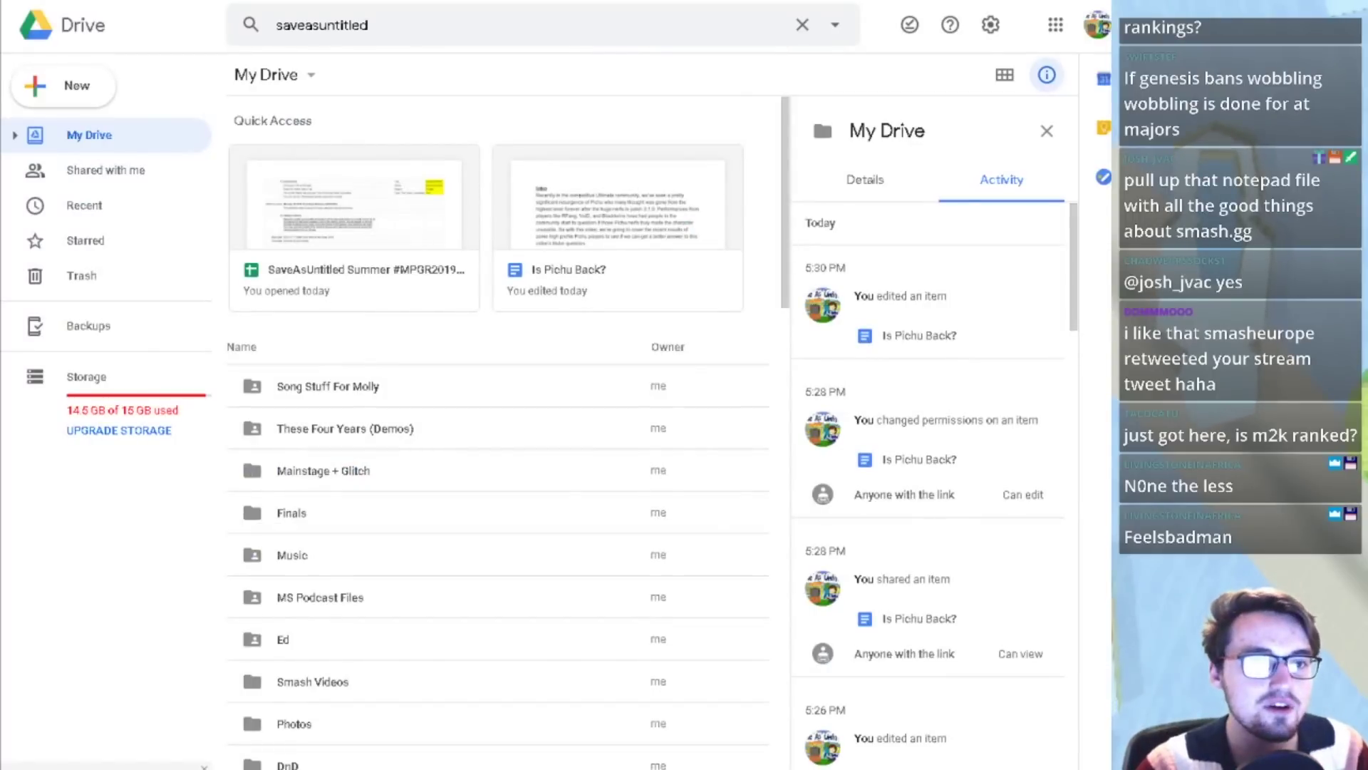
key("ctrl+Tab")
left_click(741, 282)
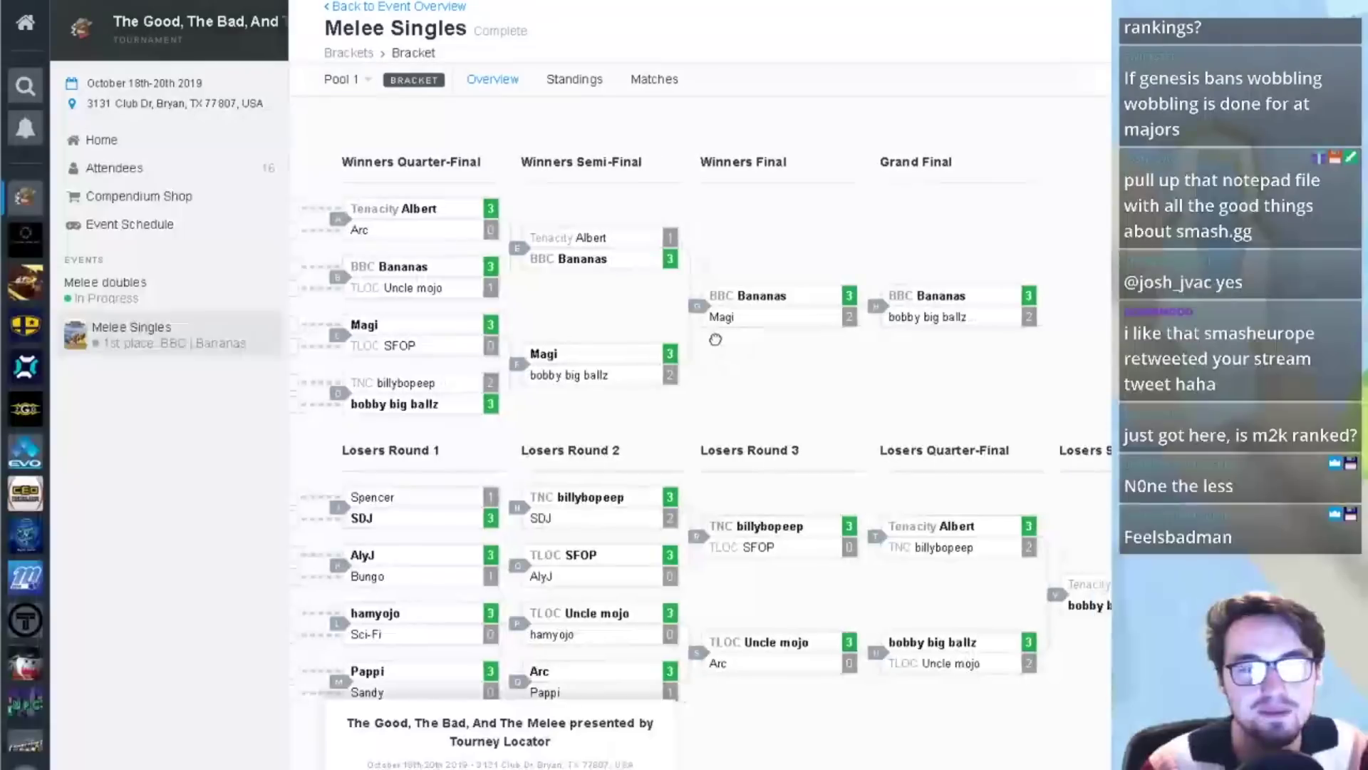
- Examine the Melee Singles winners bracket from the Swiss pool seeds and quarter-finals to the grand final
mouse_move(910, 357)
left_mouse_down()
mouse_move(651, 339)
mouse_move(715, 335)
mouse_move(855, 345)
mouse_move(600, 342)
mouse_move(907, 354)
left_mouse_up()
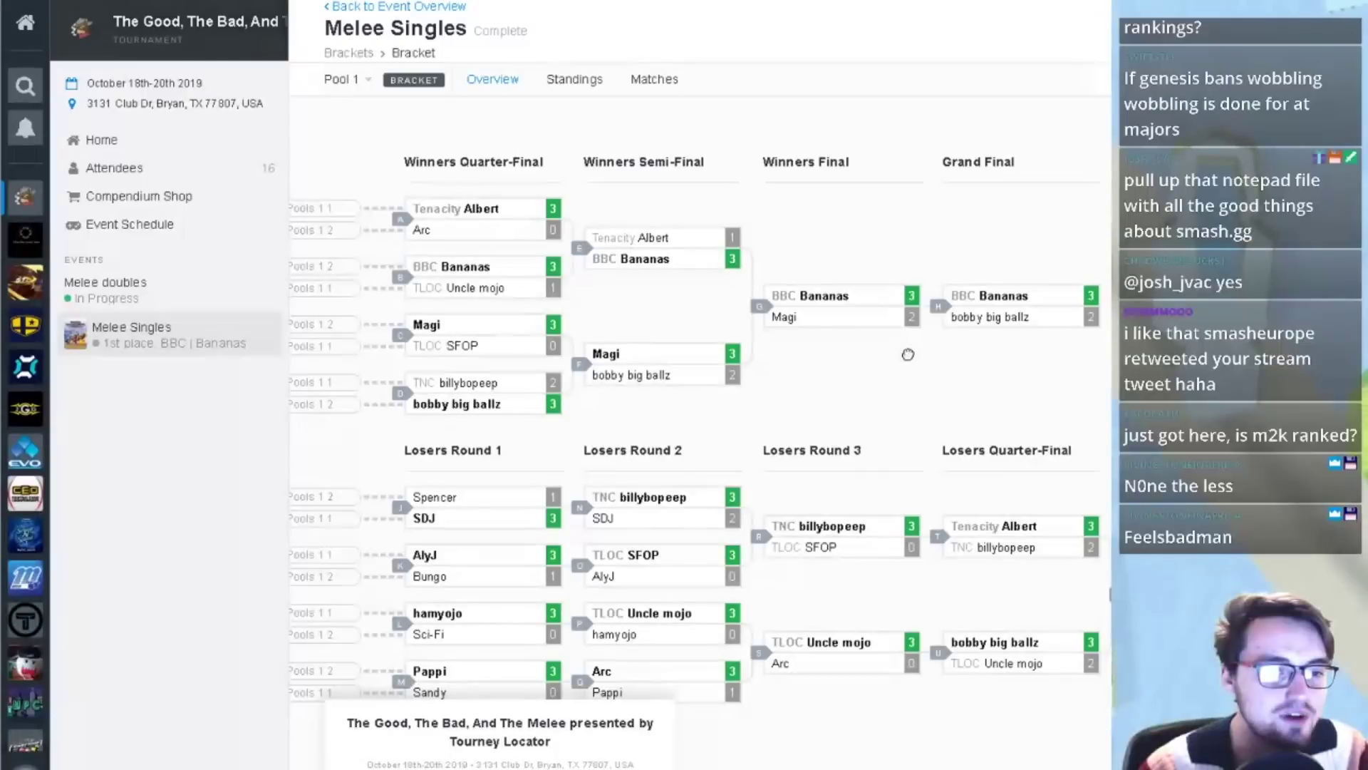
scroll(874, 400, "left", 2)
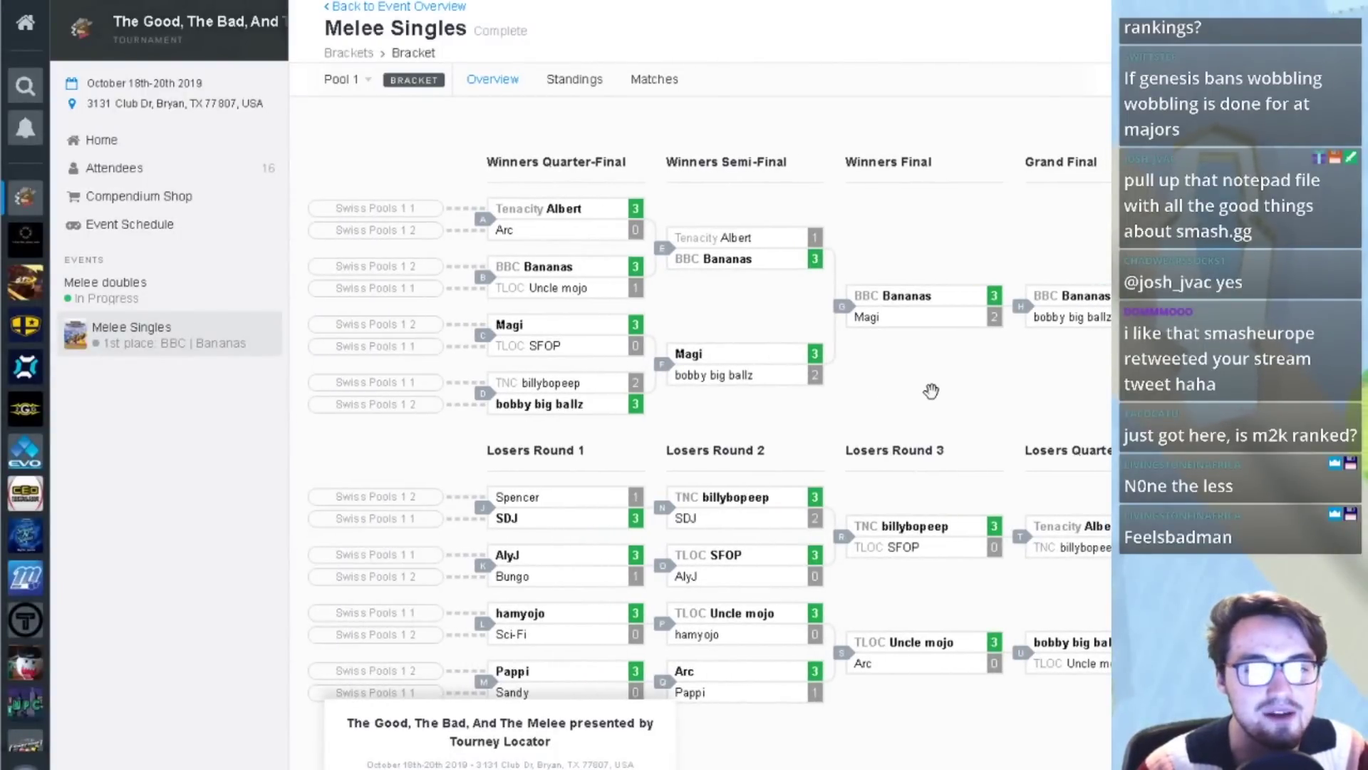
scroll(928, 392, "right", 3)
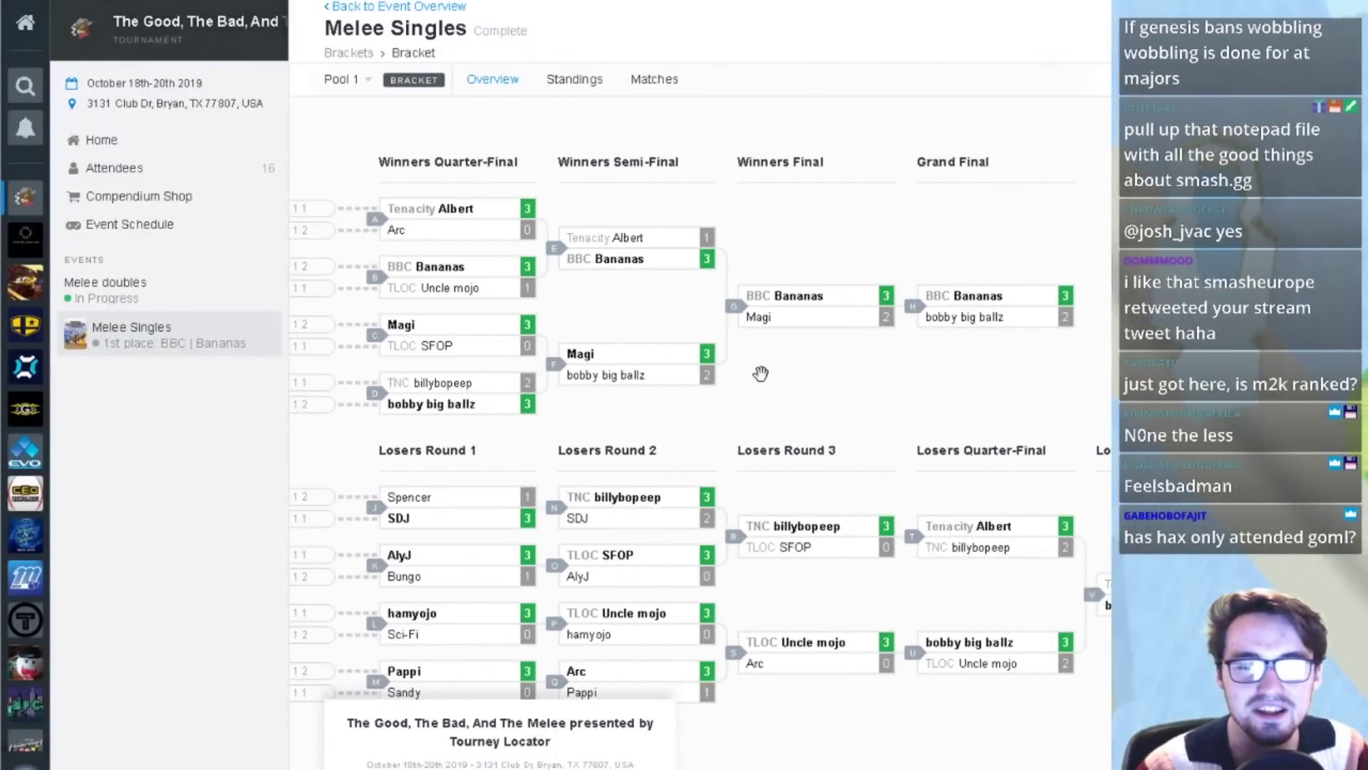
left_click_drag(809, 370, 822, 409)
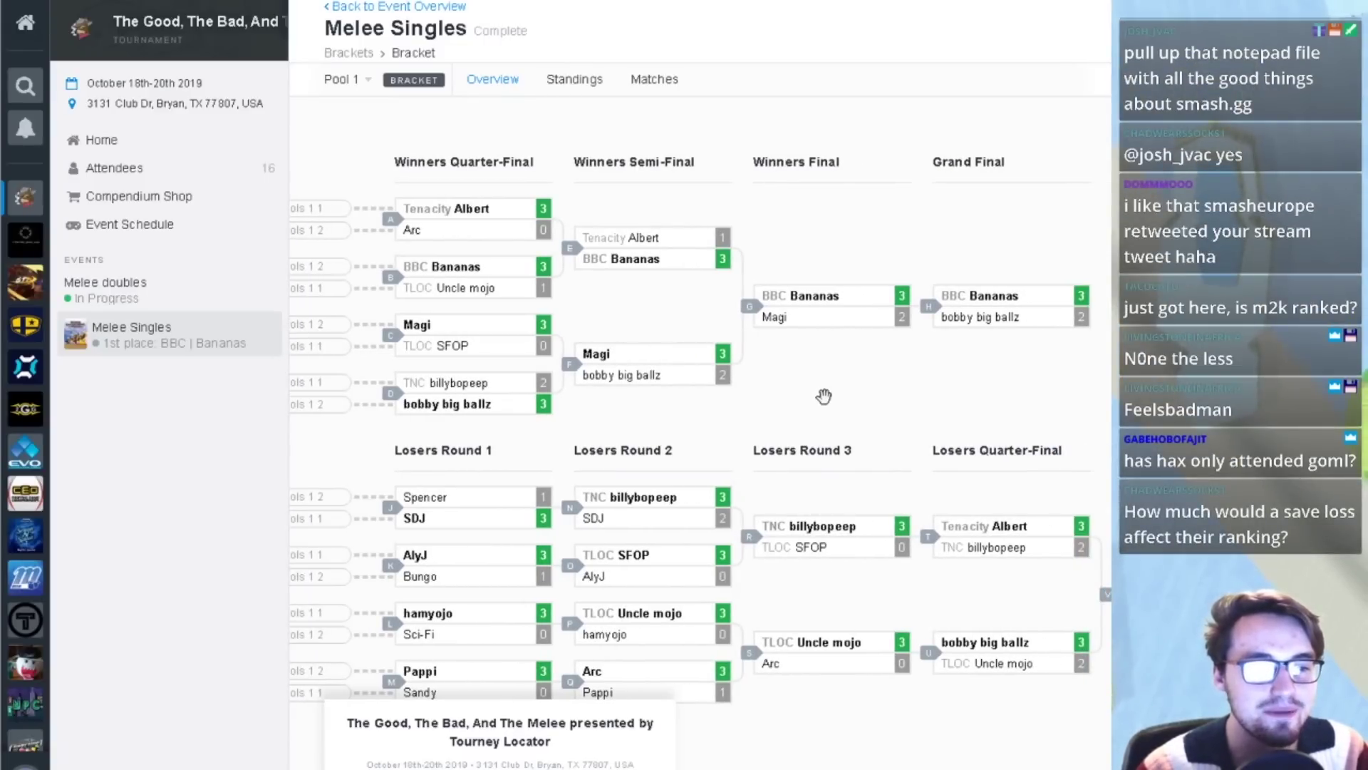
left_click_drag(846, 397, 827, 372)
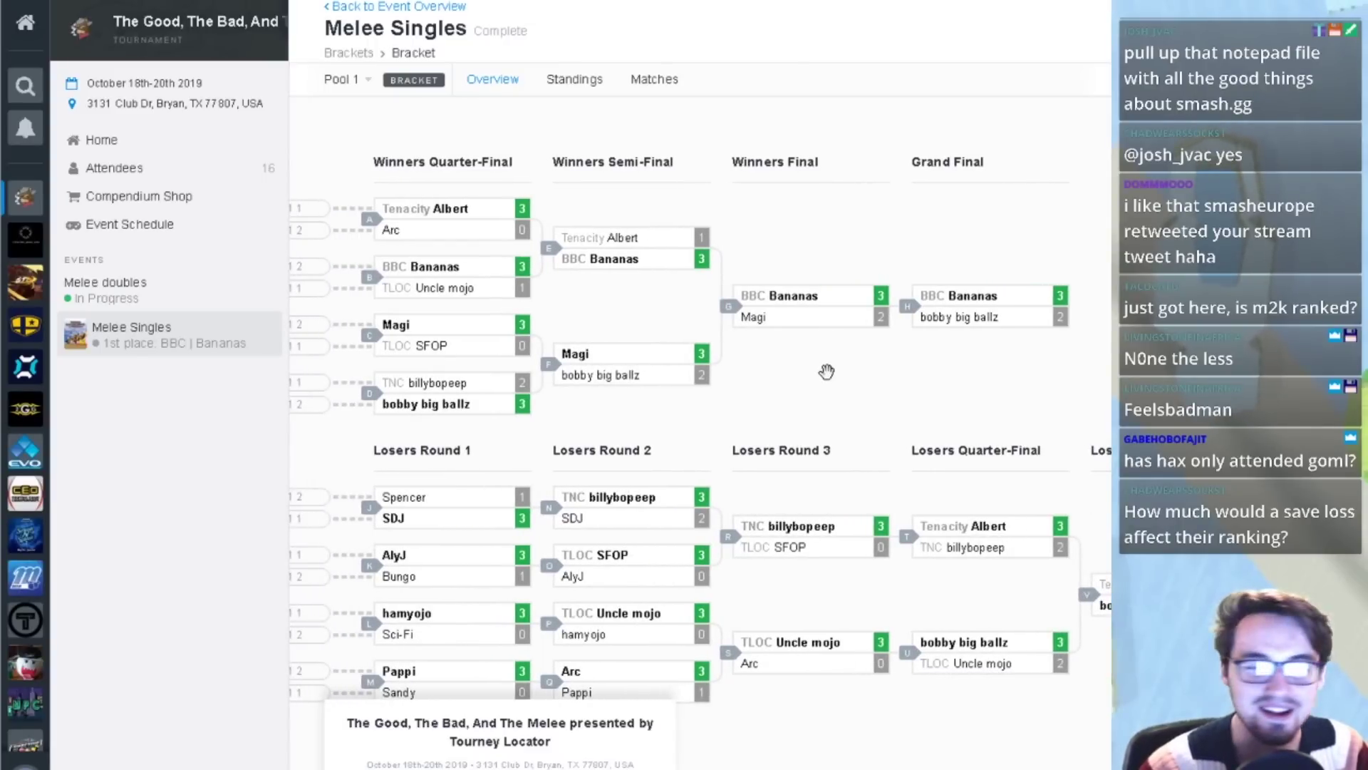
- Examine the losers side of the Melee Singles bracket from Losers Round 1 through the Losers Final
scroll(749, 472, "down", 2)
mouse_move(783, 424)
left_mouse_down()
mouse_move(963, 439)
mouse_move(757, 428)
left_mouse_up()
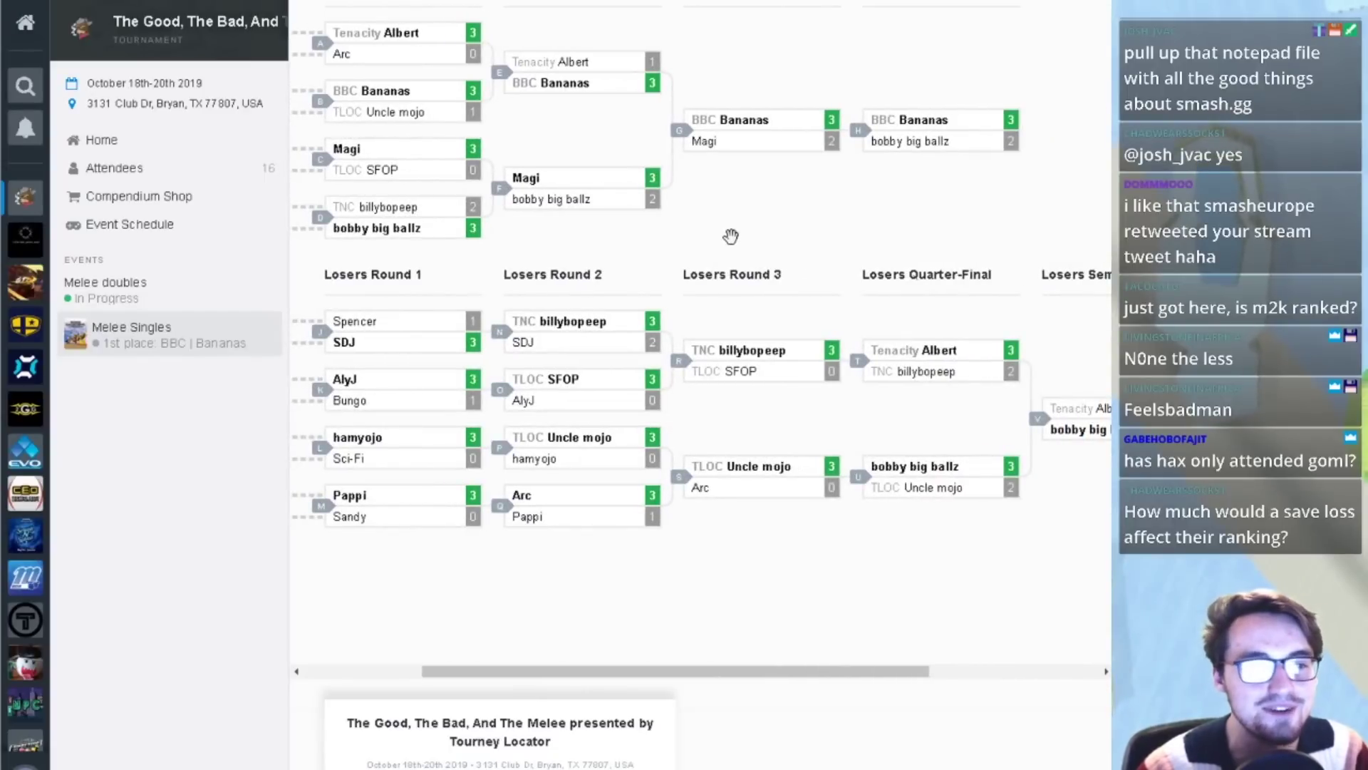
left_click_drag(732, 241, 803, 233)
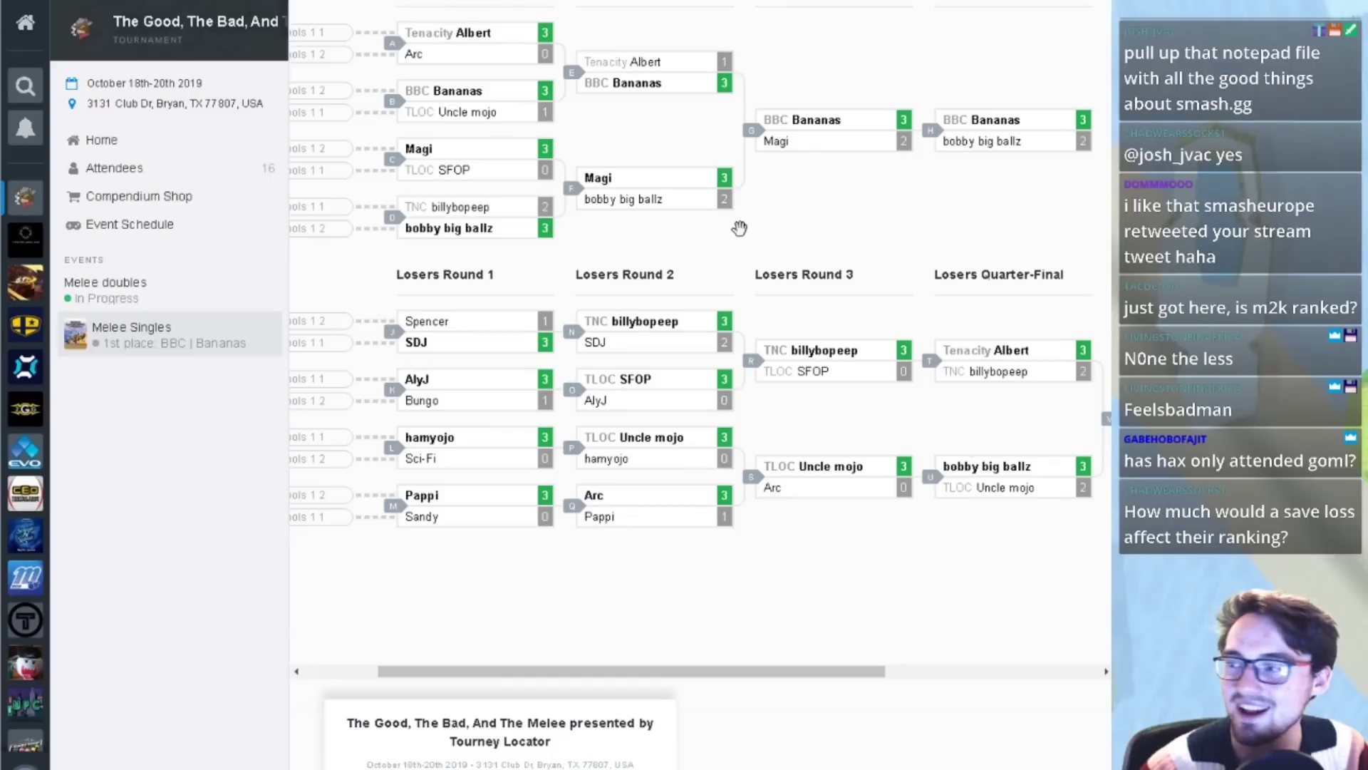
left_click_drag(740, 229, 699, 244)
left_click_drag(801, 251, 460, 287)
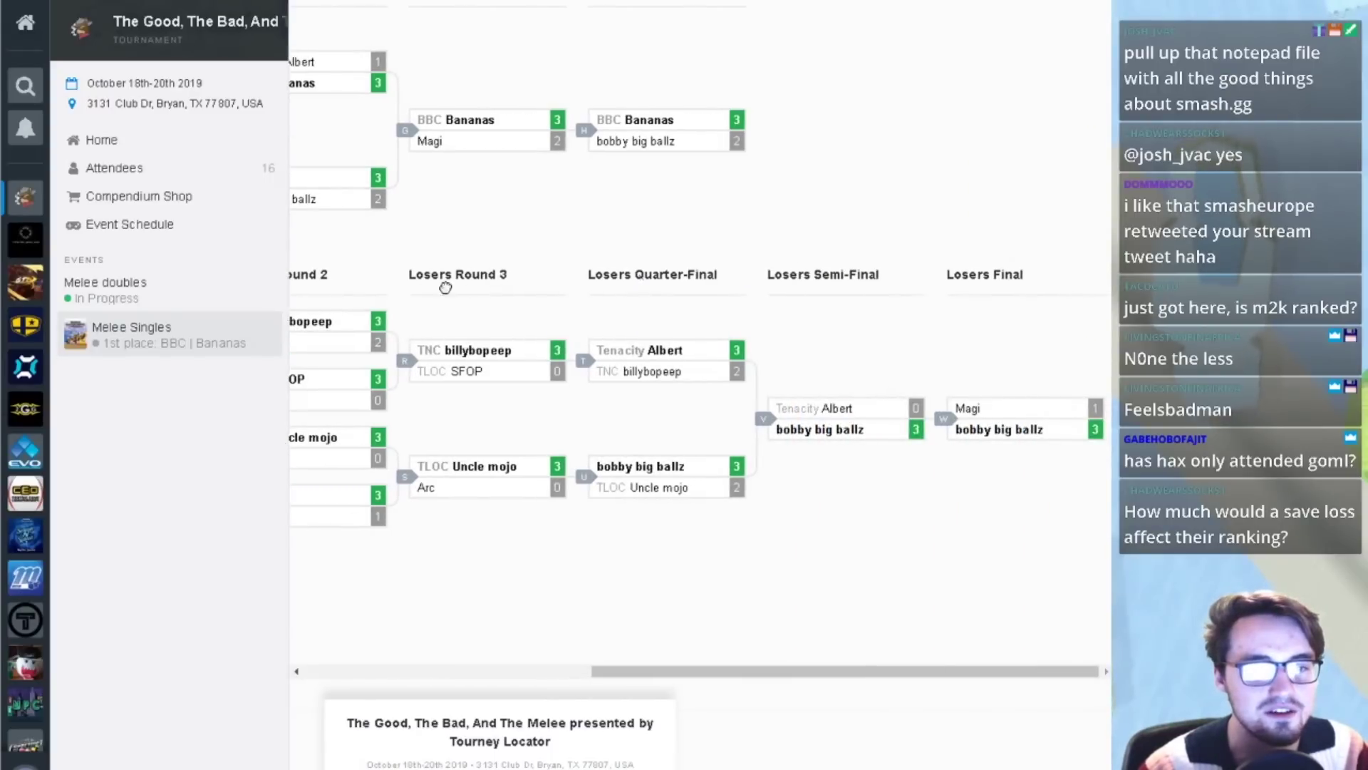
left_click_drag(845, 247, 1020, 228)
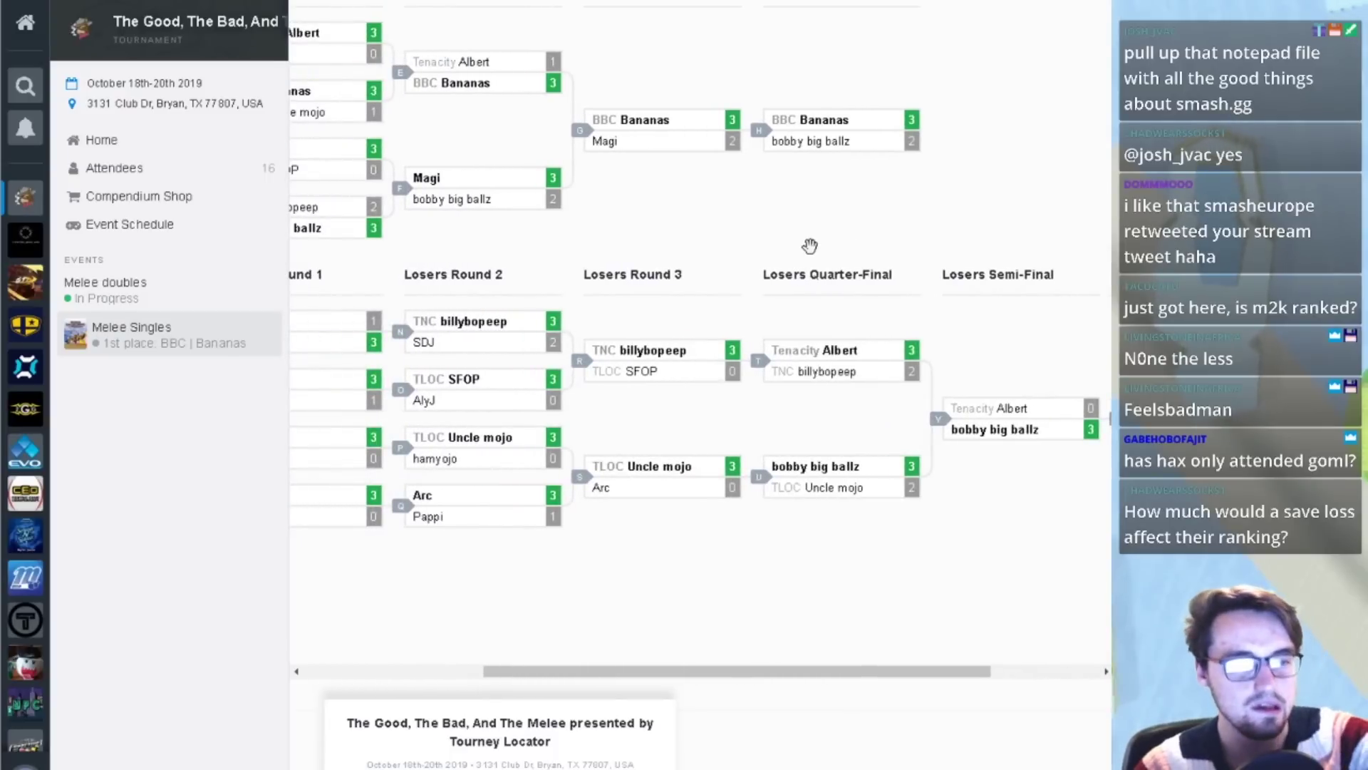
left_click_drag(809, 245, 928, 245)
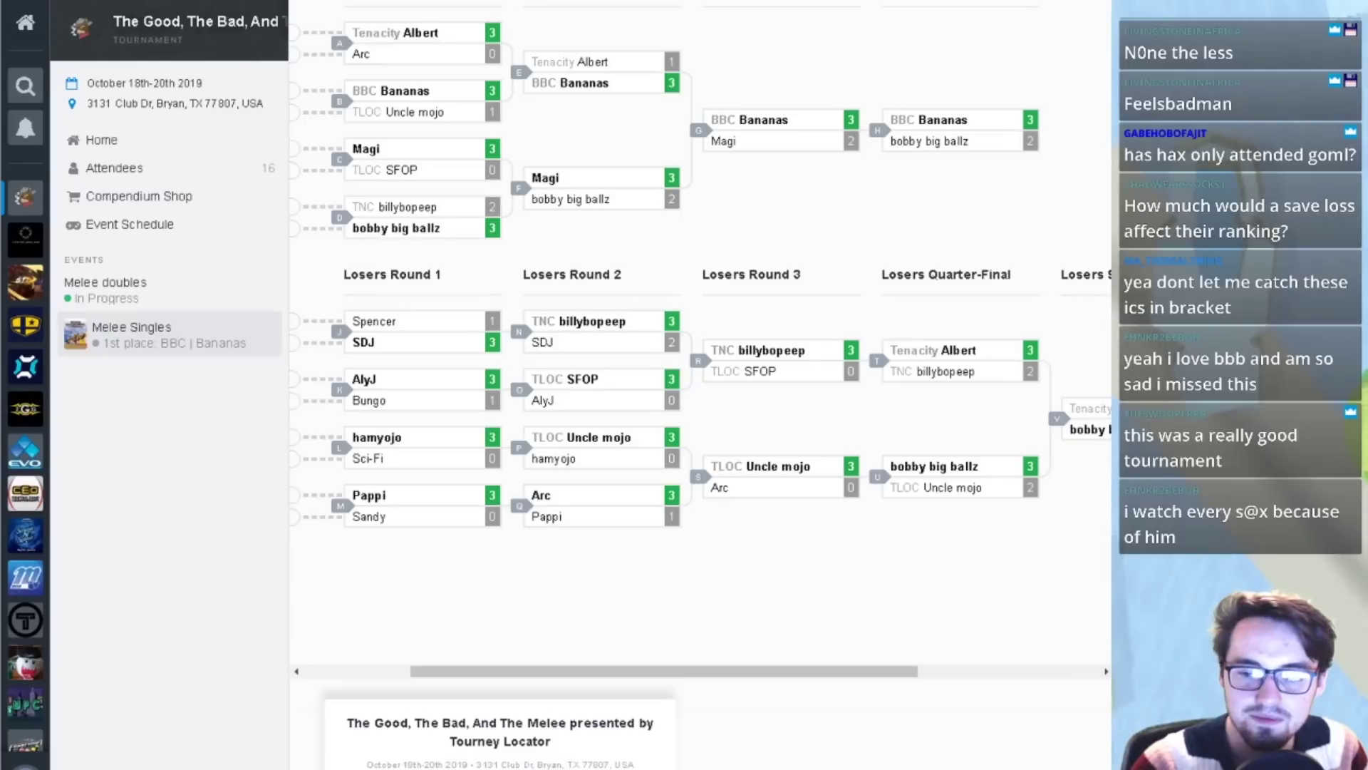
- Review the winners matches again and follow bobby big ballz's losers run from the quarter-final to the Losers Final
mouse_move(716, 422)
left_mouse_down()
mouse_move(805, 416)
mouse_move(727, 397)
left_mouse_up()
scroll(729, 401, "up", 3)
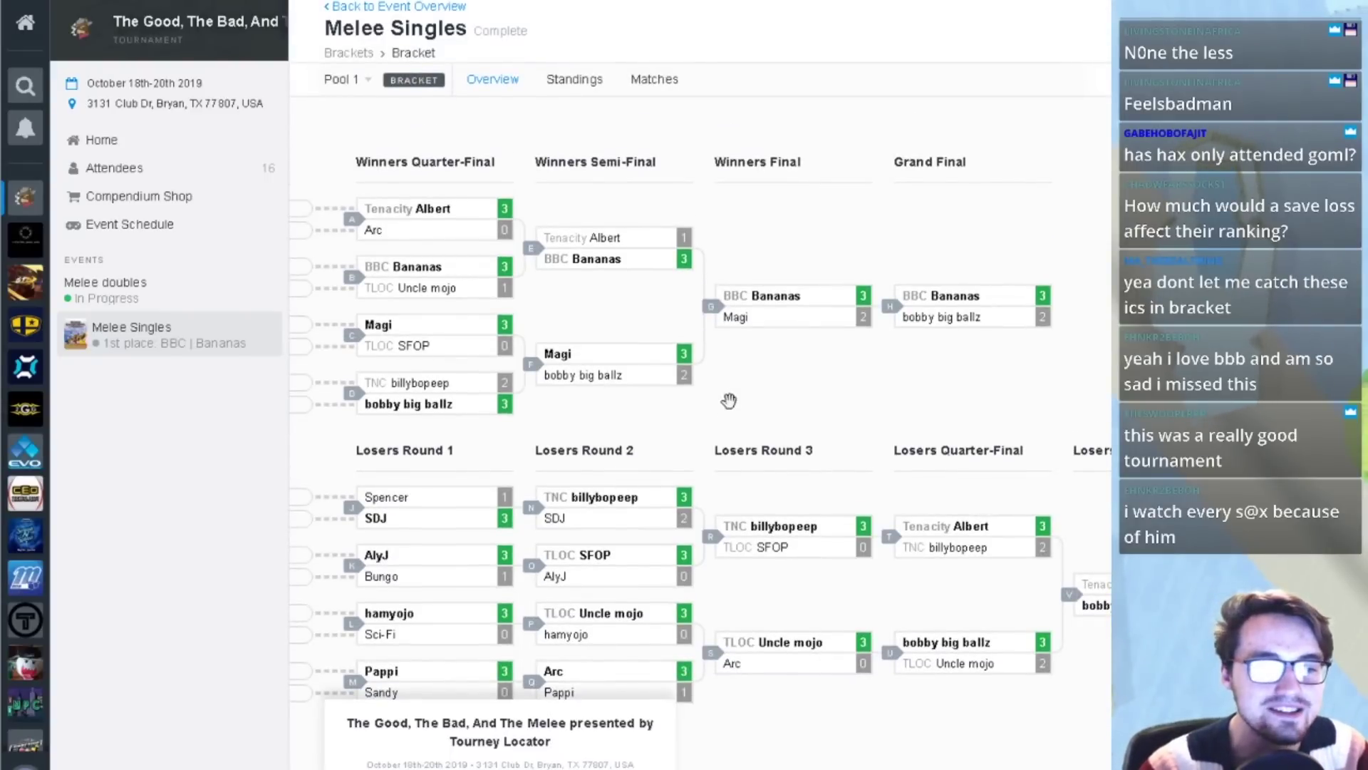
left_click_drag(897, 389, 824, 391)
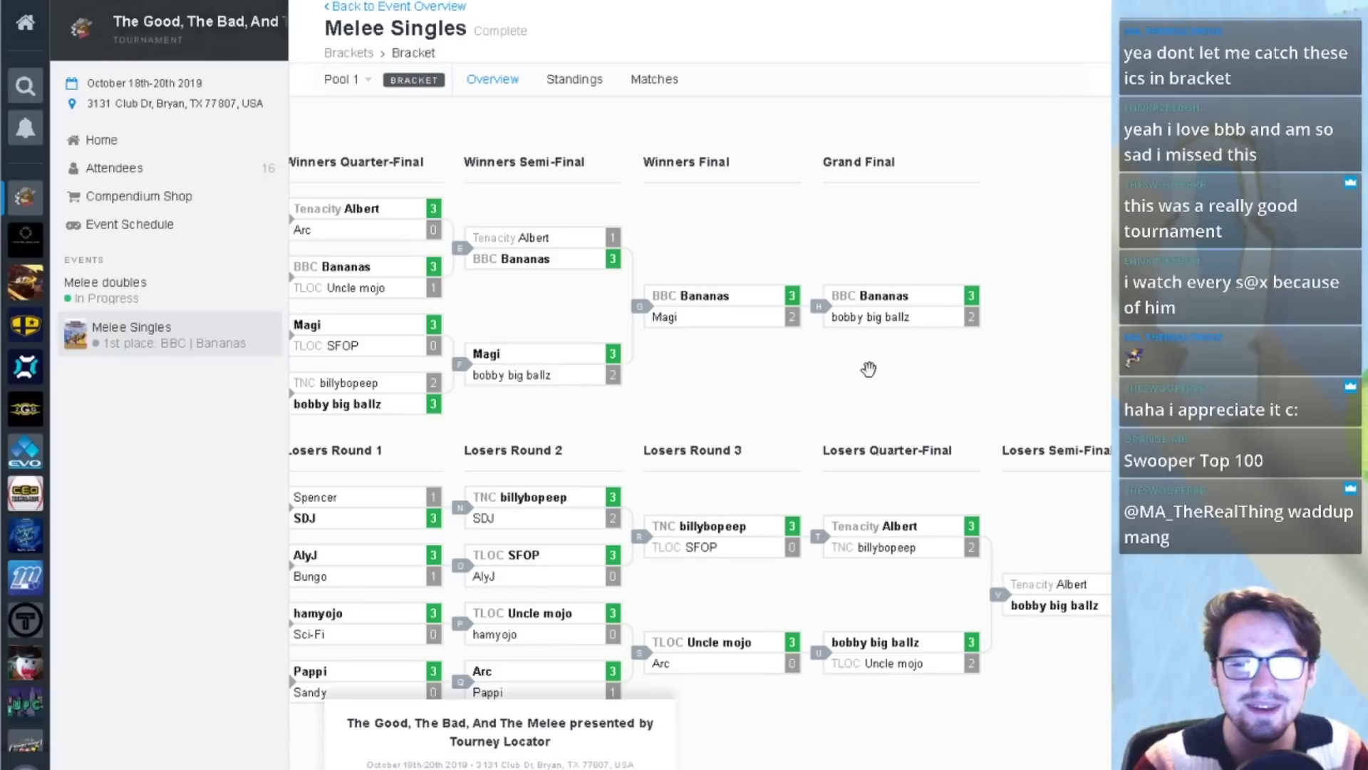
left_click_drag(828, 382, 925, 356)
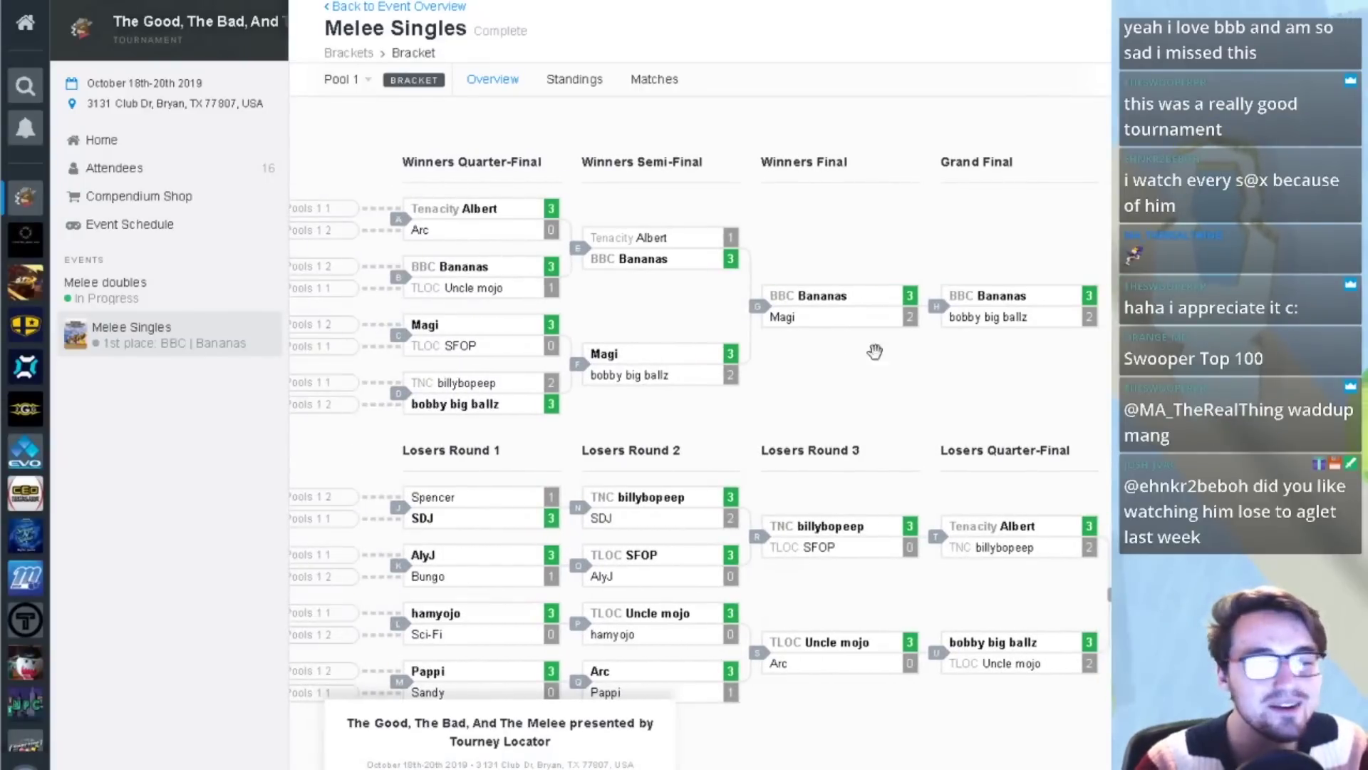
scroll(830, 345, "down", 1)
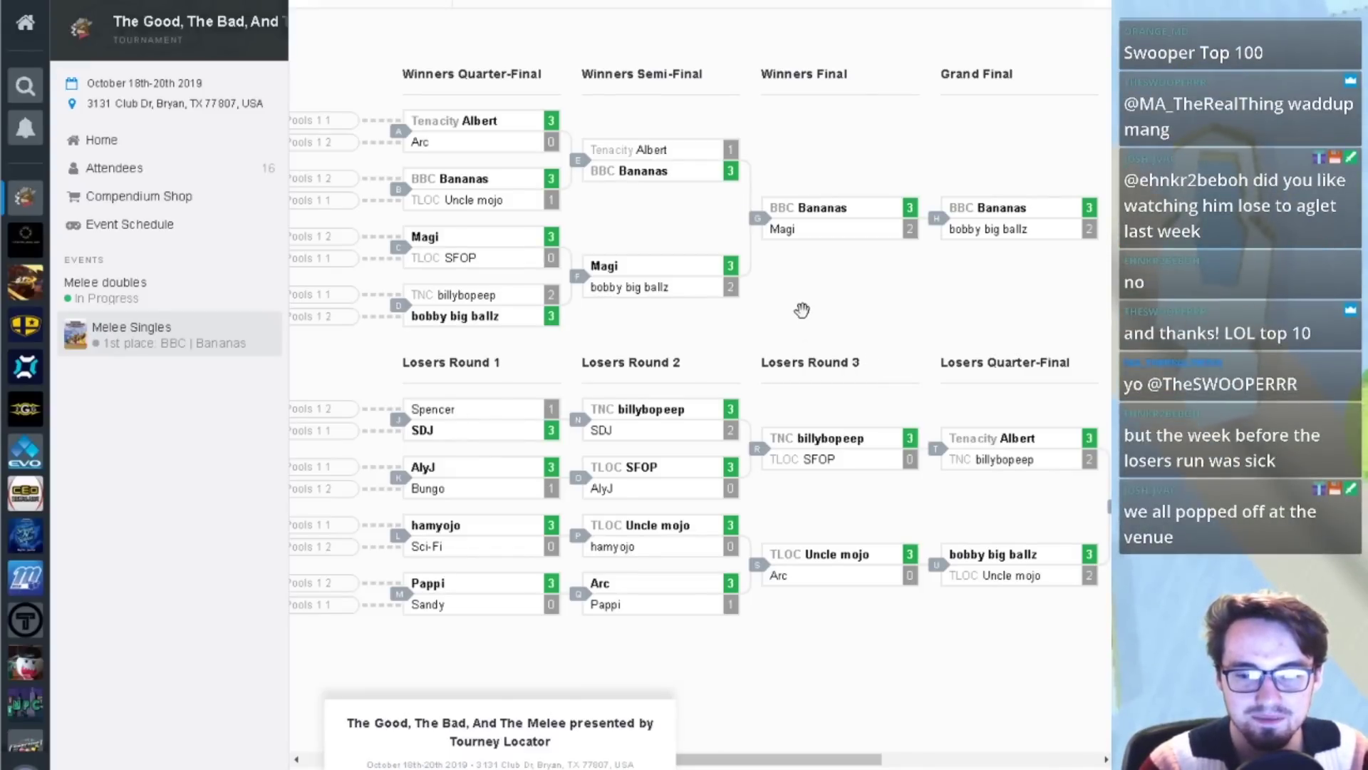
left_click_drag(802, 311, 710, 331)
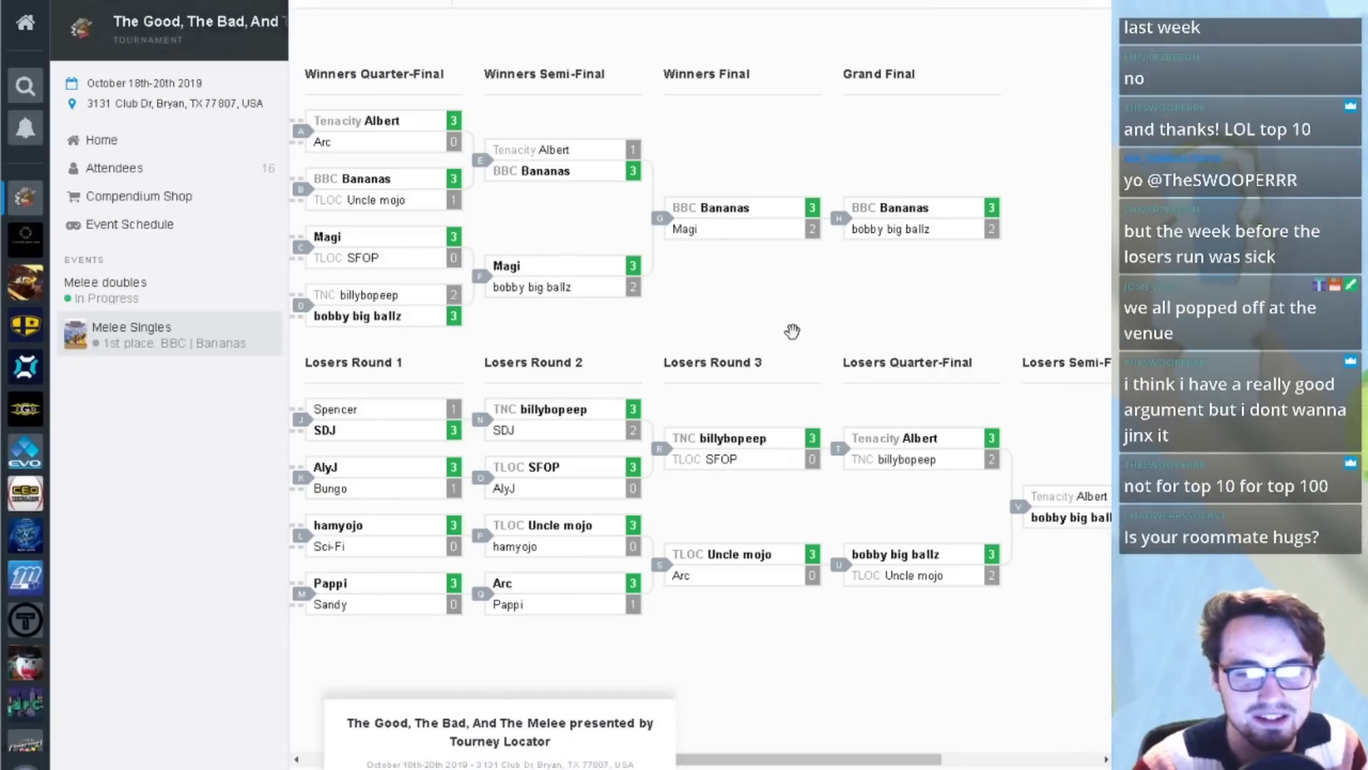
left_click_drag(840, 328, 571, 327)
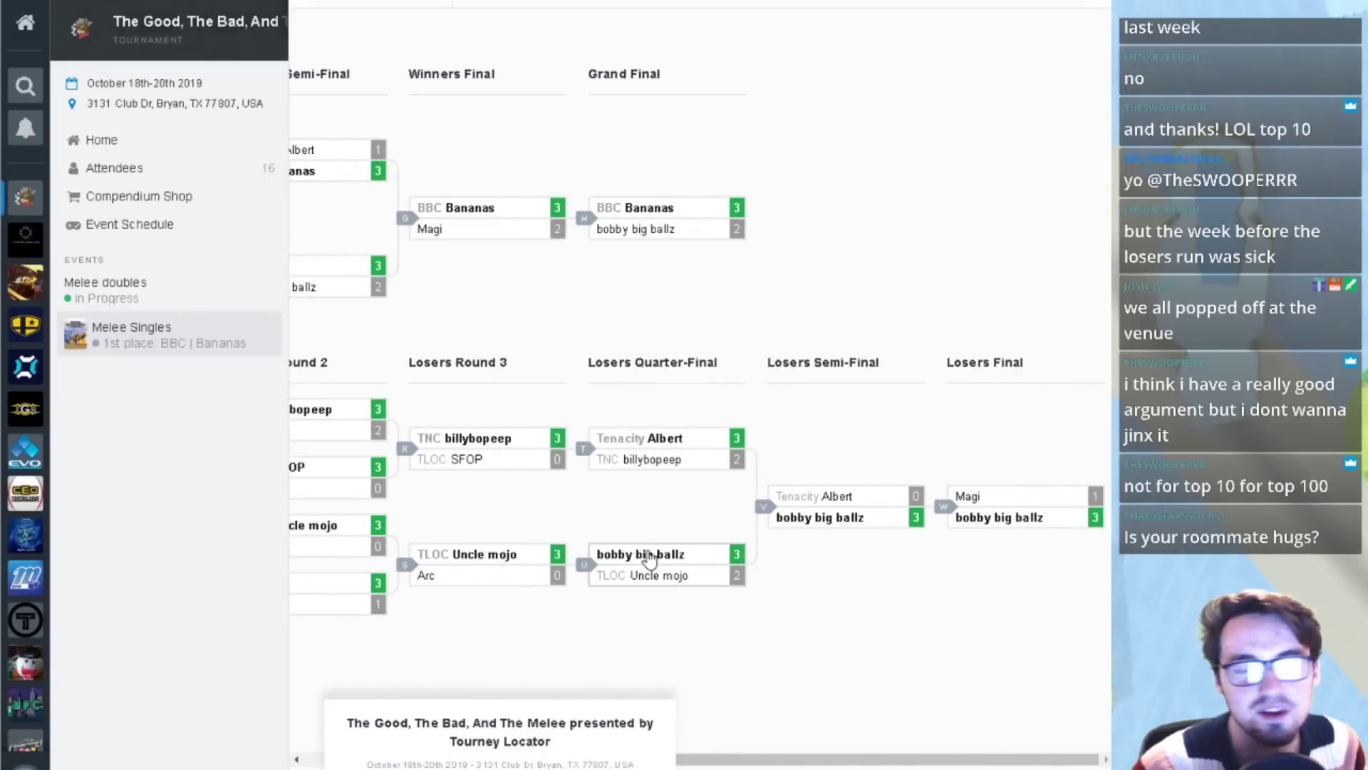
left_click_drag(666, 498, 696, 499)
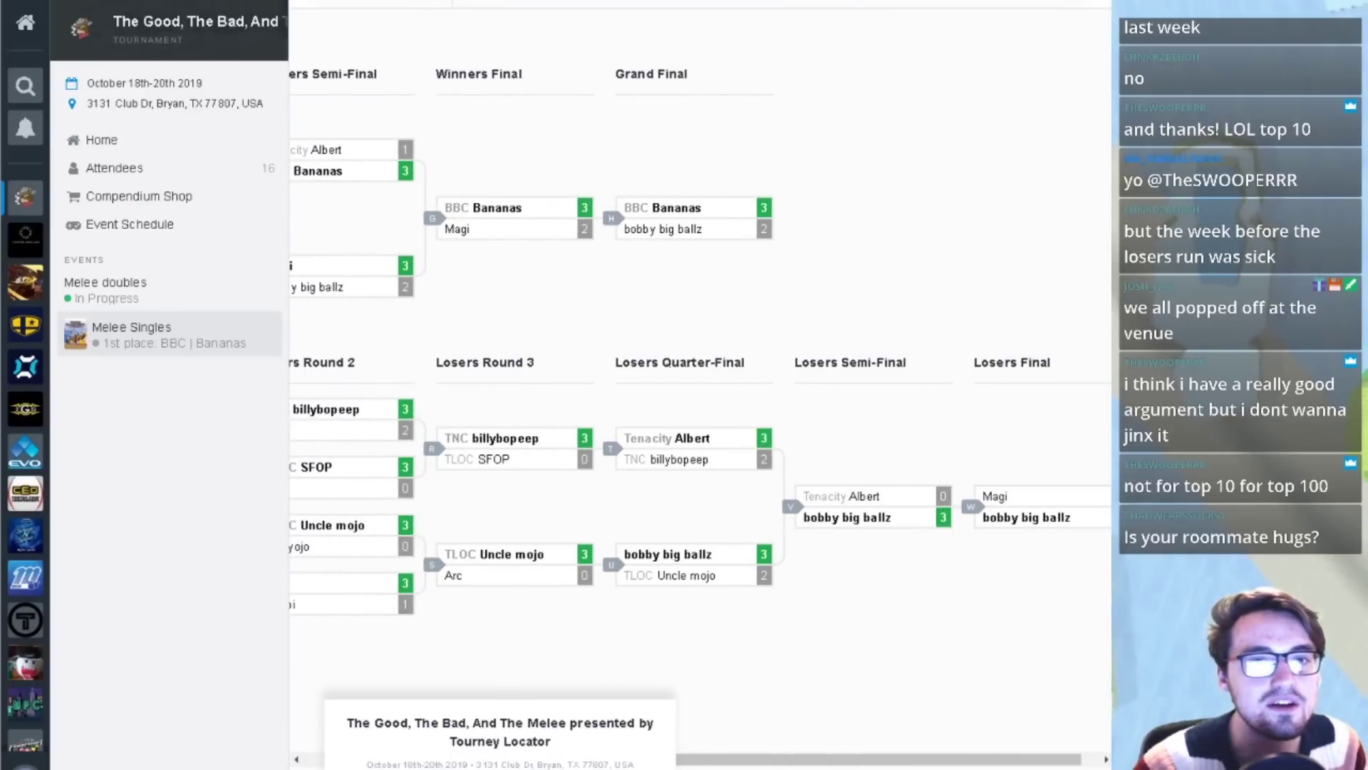
- Search Google for "bobby big ballz melee" in a new browser tab
key("alt+Left")
key("ctrl+t")
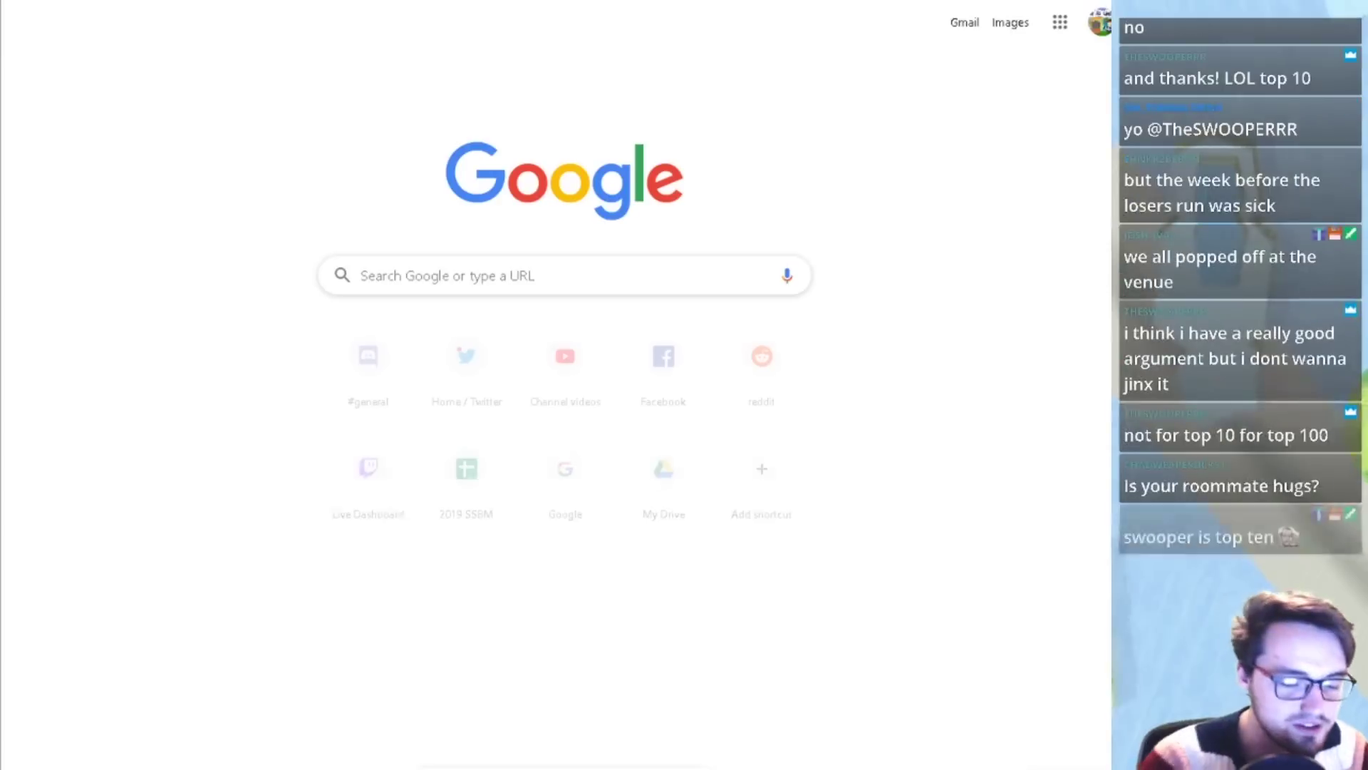
type("bobby")
key("Down")
key("Down")
key("Return")
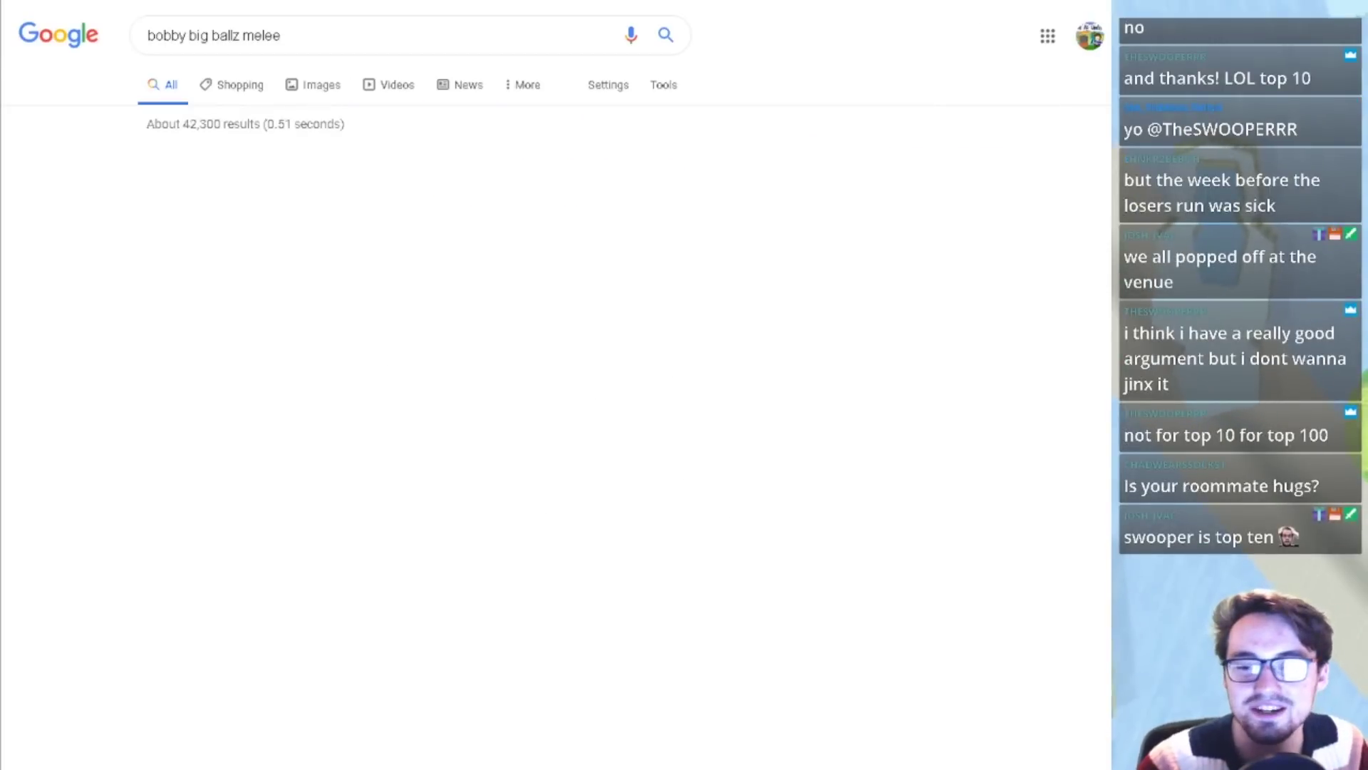
- Open bobby big ballz's Liquipedia page from the search results and read through the 2019 Melee singles results
left_click(359, 161)
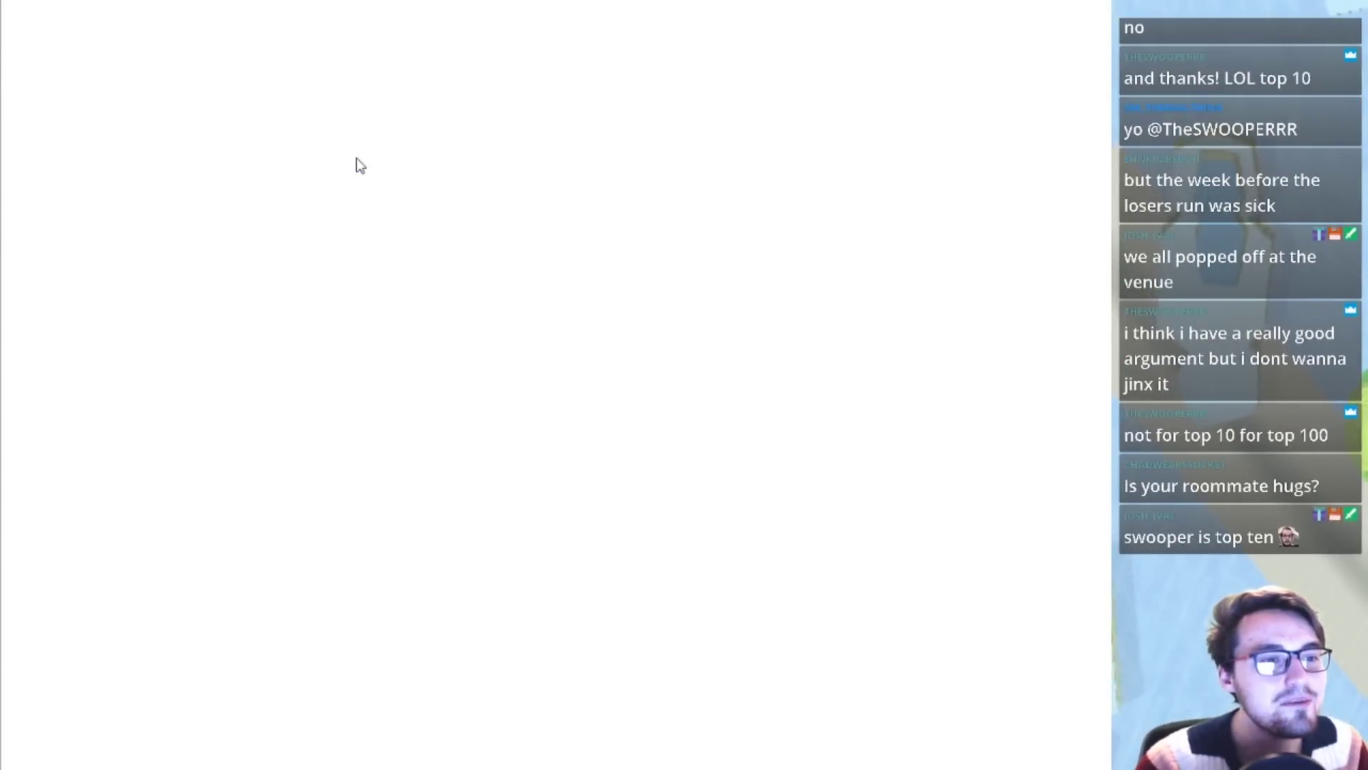
scroll(449, 276, "down", 5)
scroll(449, 276, "down", 20)
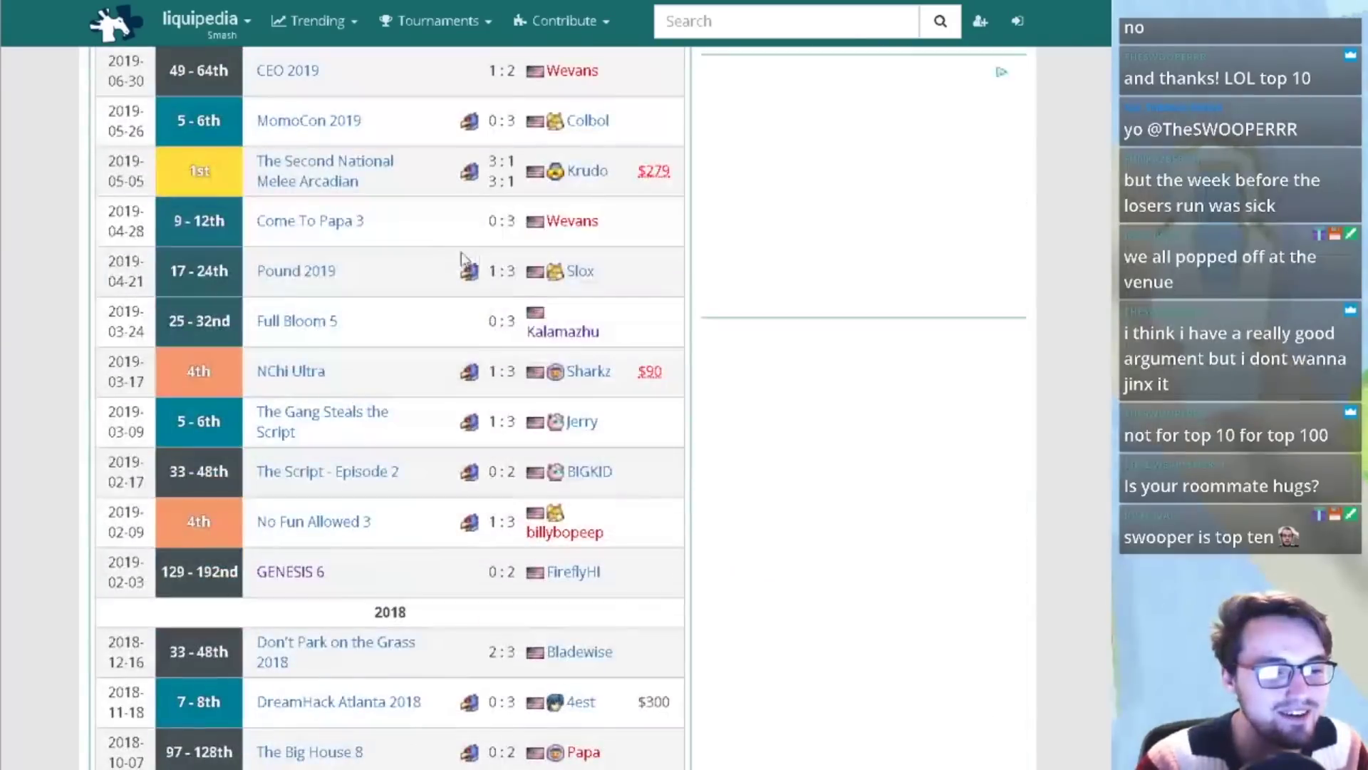
- Switch to the Excel ranking workbook and insert a blank row above the Post TBH 9 Ranking title
scroll(428, 260, "down", 2)
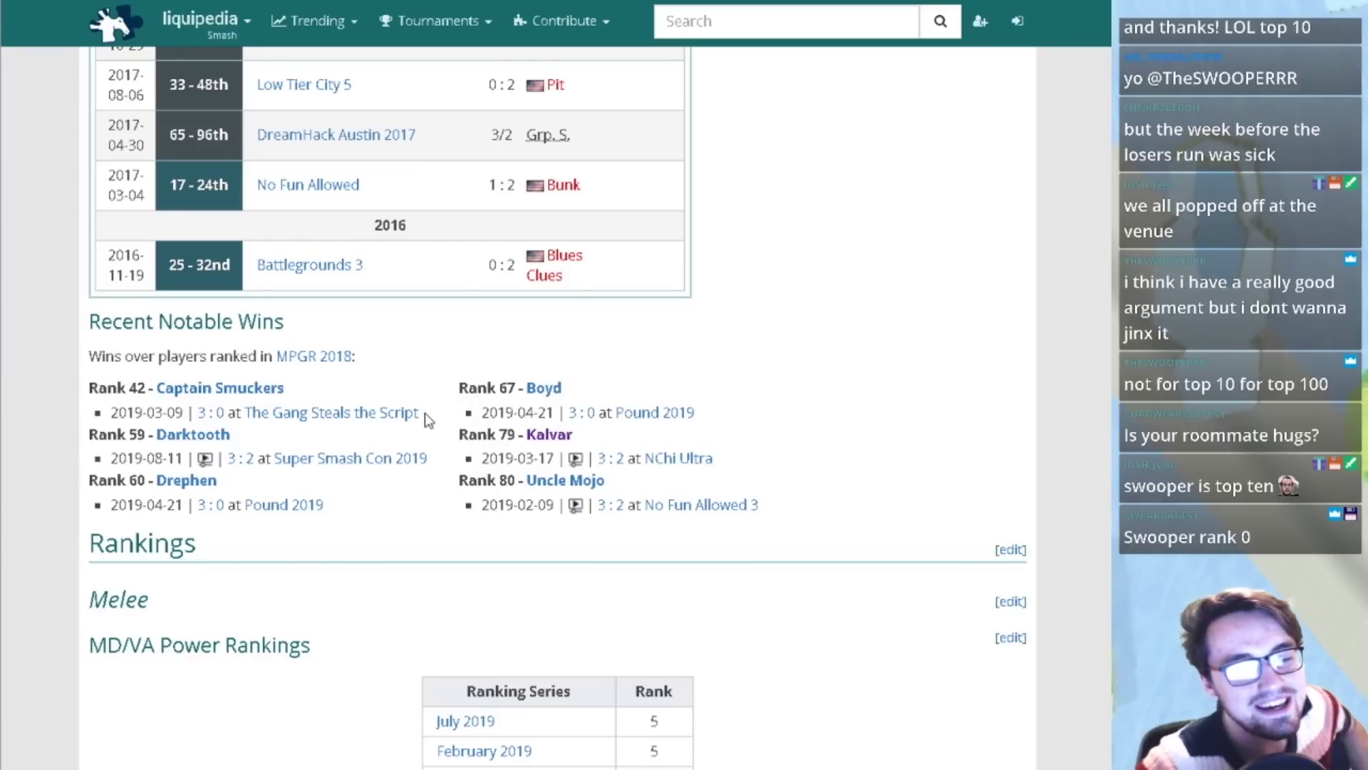
key("alt+Tab")
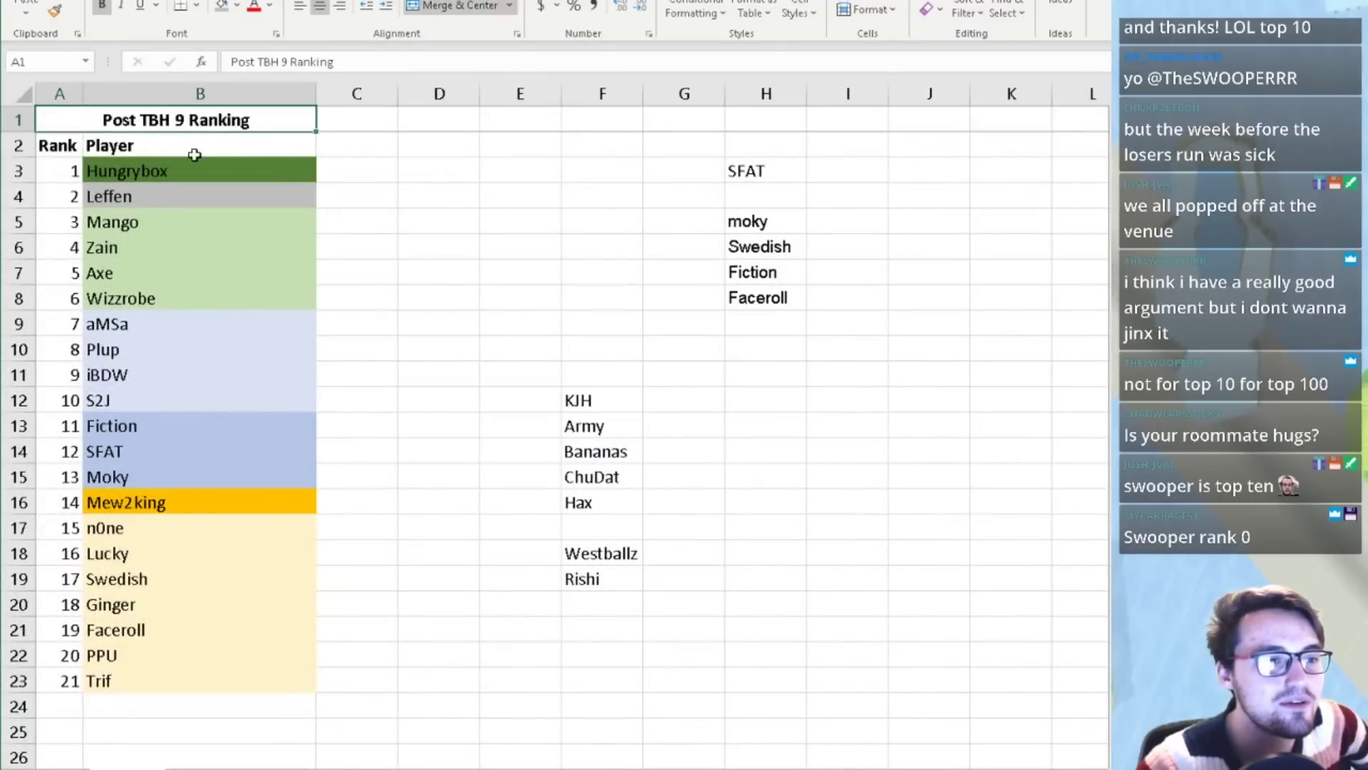
left_click(21, 120)
right_click(27, 123)
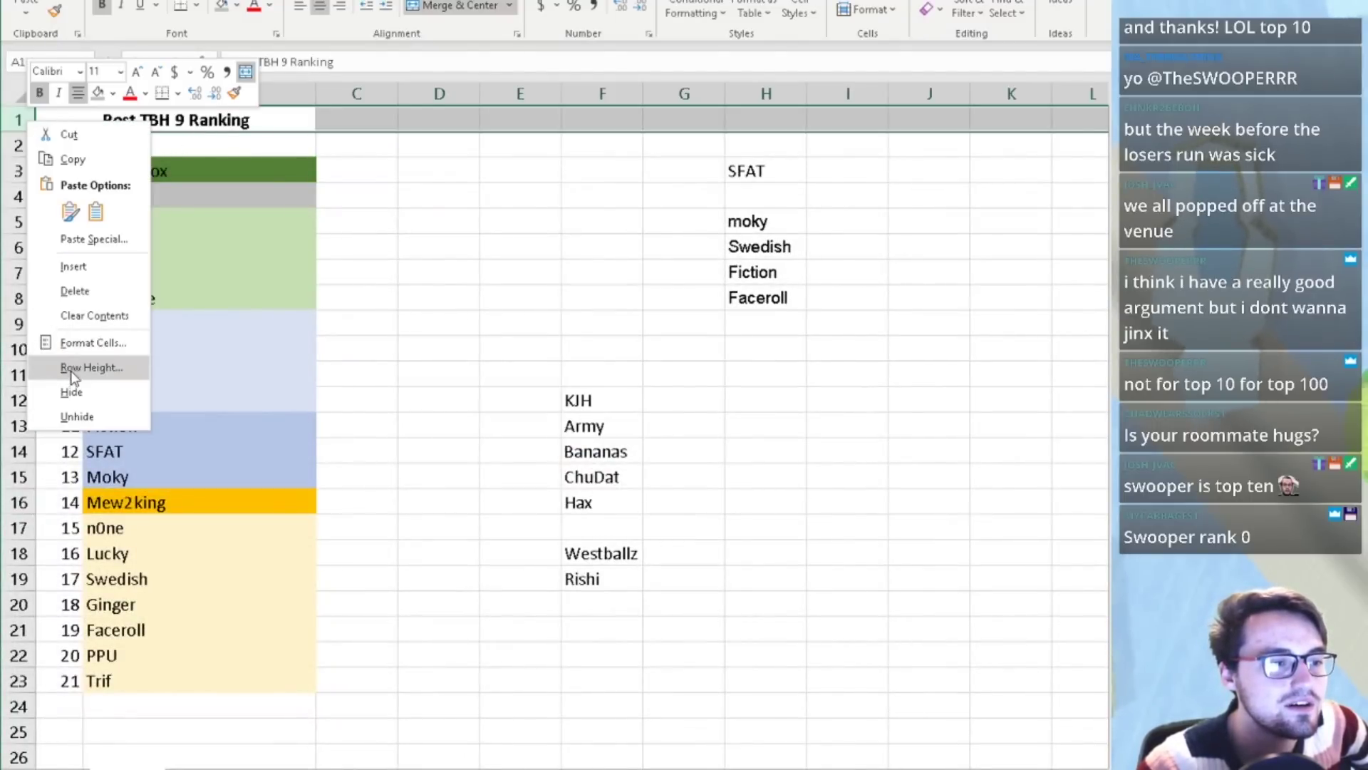
left_click(84, 269)
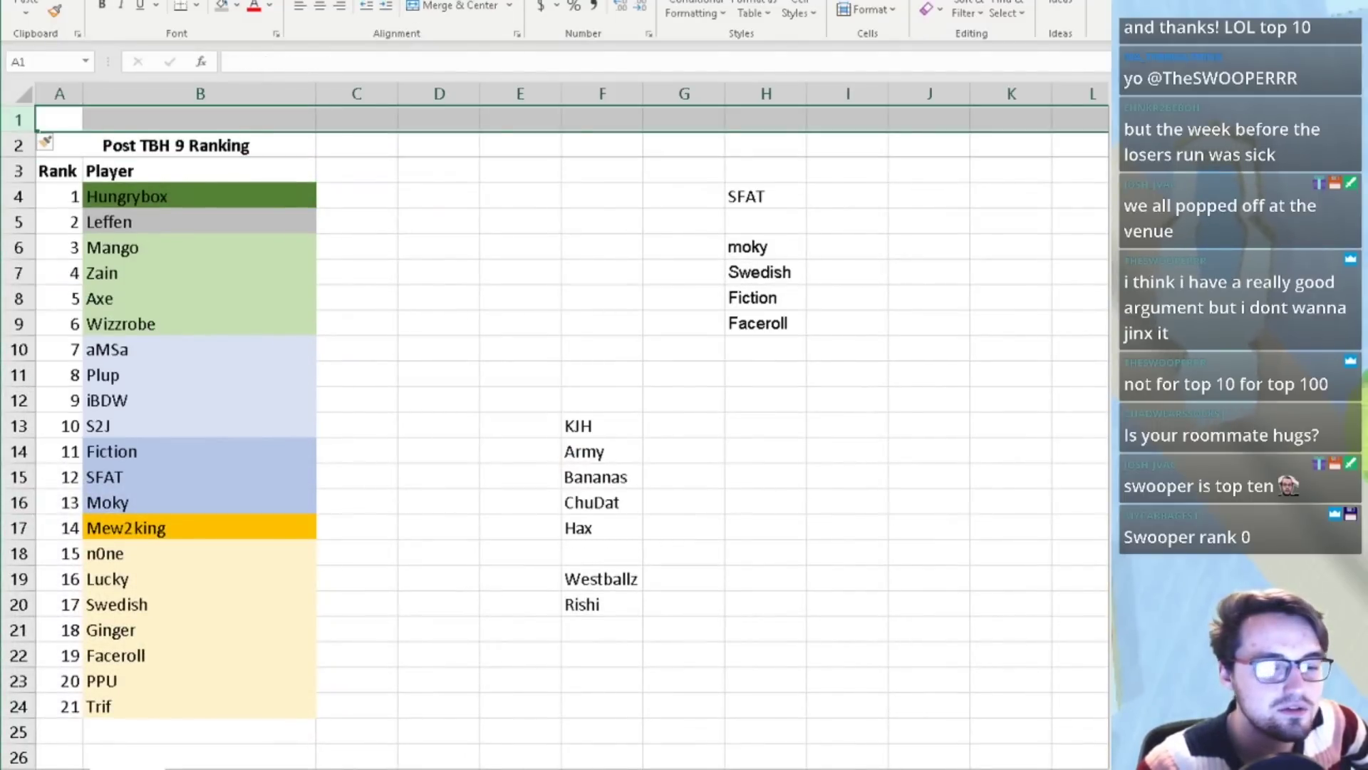
- Copy the rank 0 entry from the Post Smash Camp 2019 (WIP) sheet into the blank first row of the Post TBH 9 sheet
key("ctrl+Page_Up")
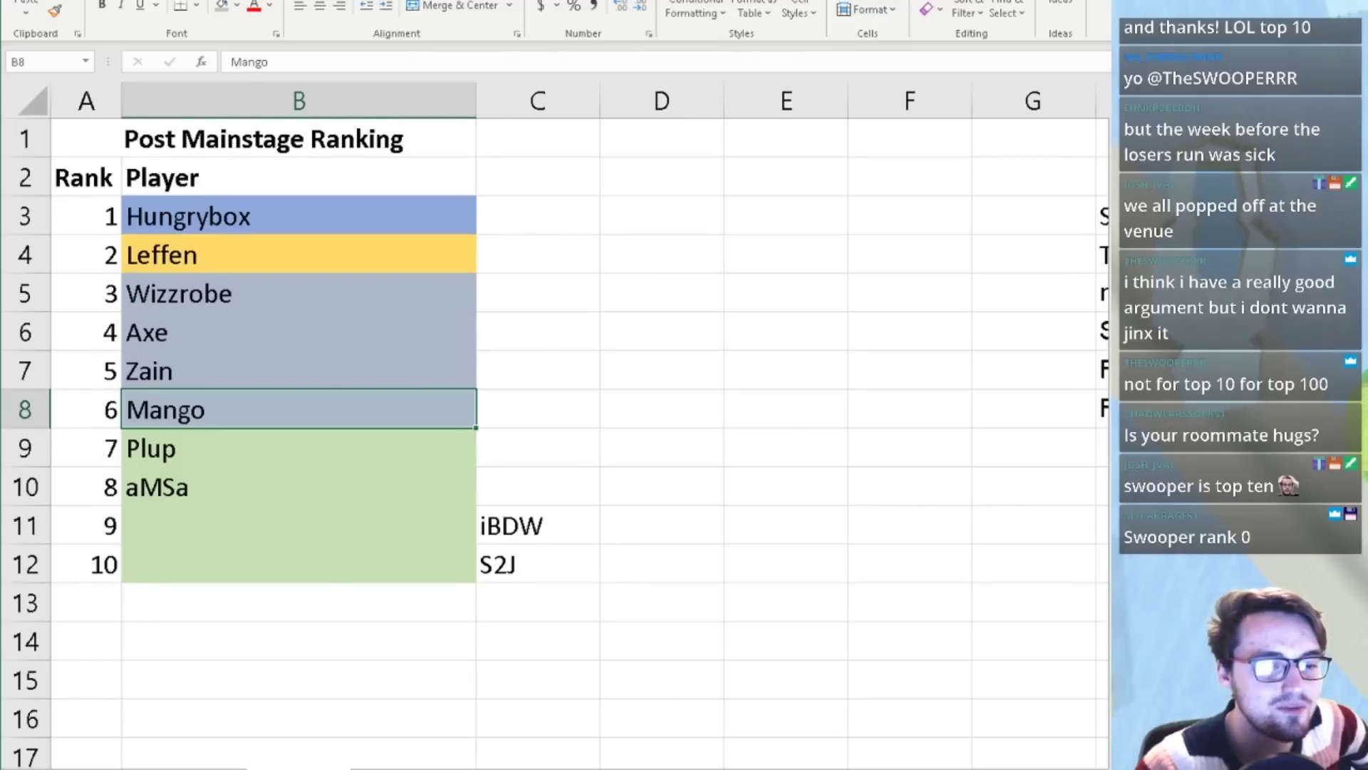
key("ctrl+Page_Down")
left_click_drag(69, 137, 146, 150)
key("ctrl+c")
key("ctrl+v")
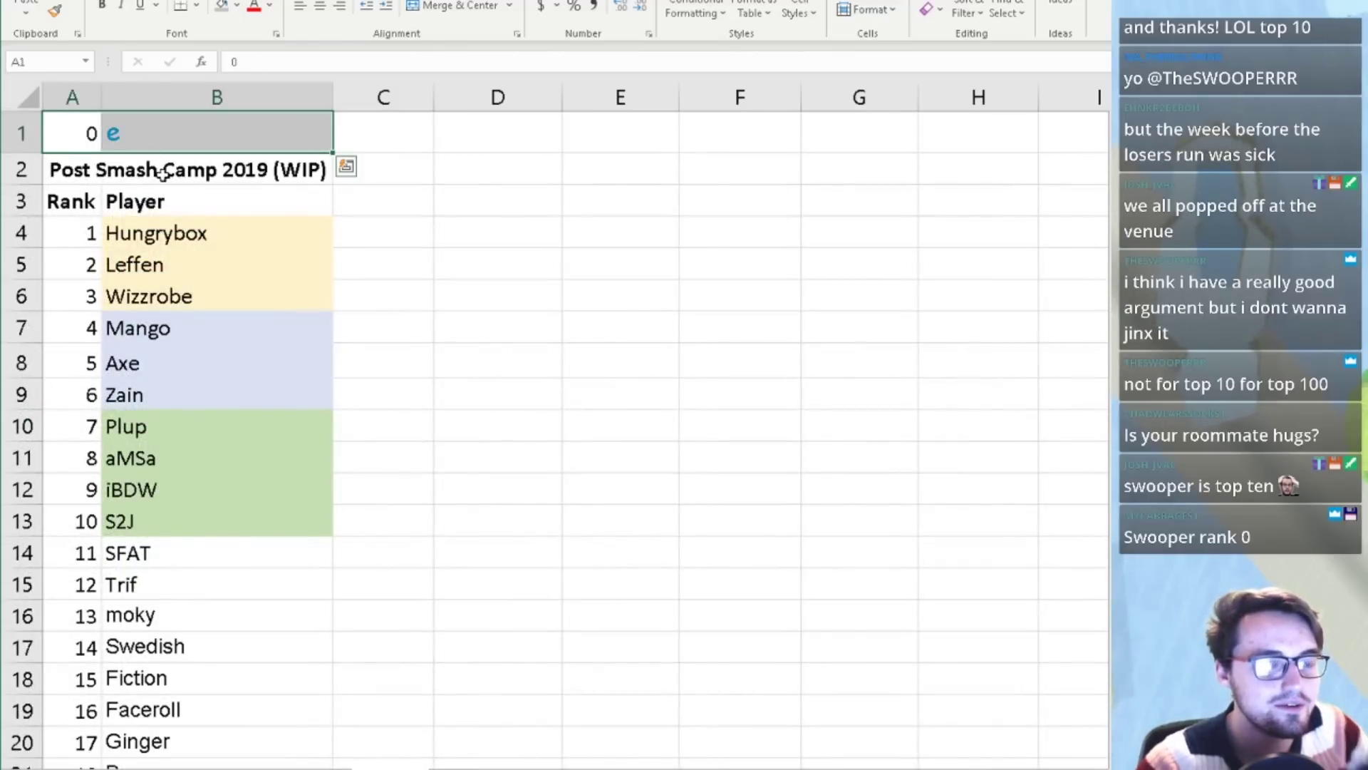
key("ctrl+Page_Down")
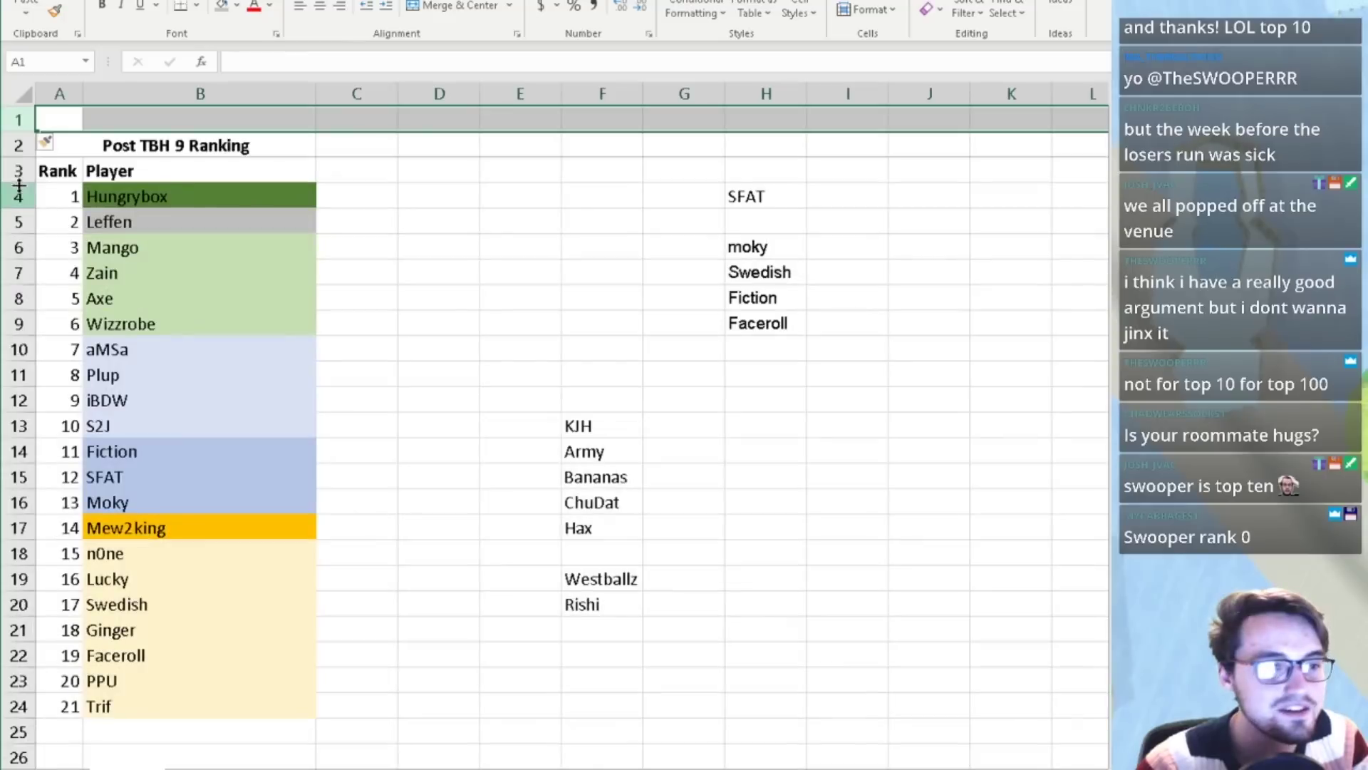
key("ctrl+v")
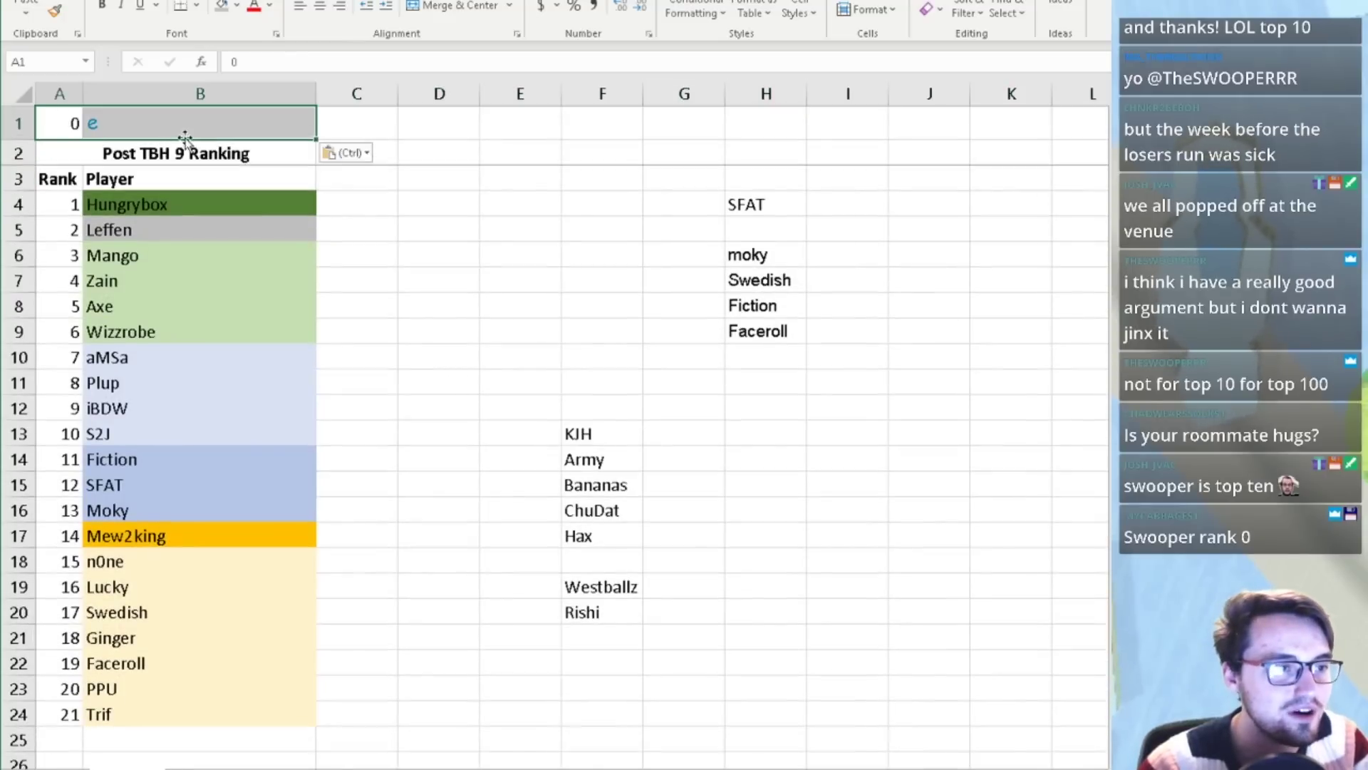
- Replace the player name in the rank 0 row above Post TBH 9 Ranking with "theswooper"
left_click(194, 132)
double_click(190, 133)
type("thwe")
key("BackSpace")
key("BackSpace")
type("eswooper")
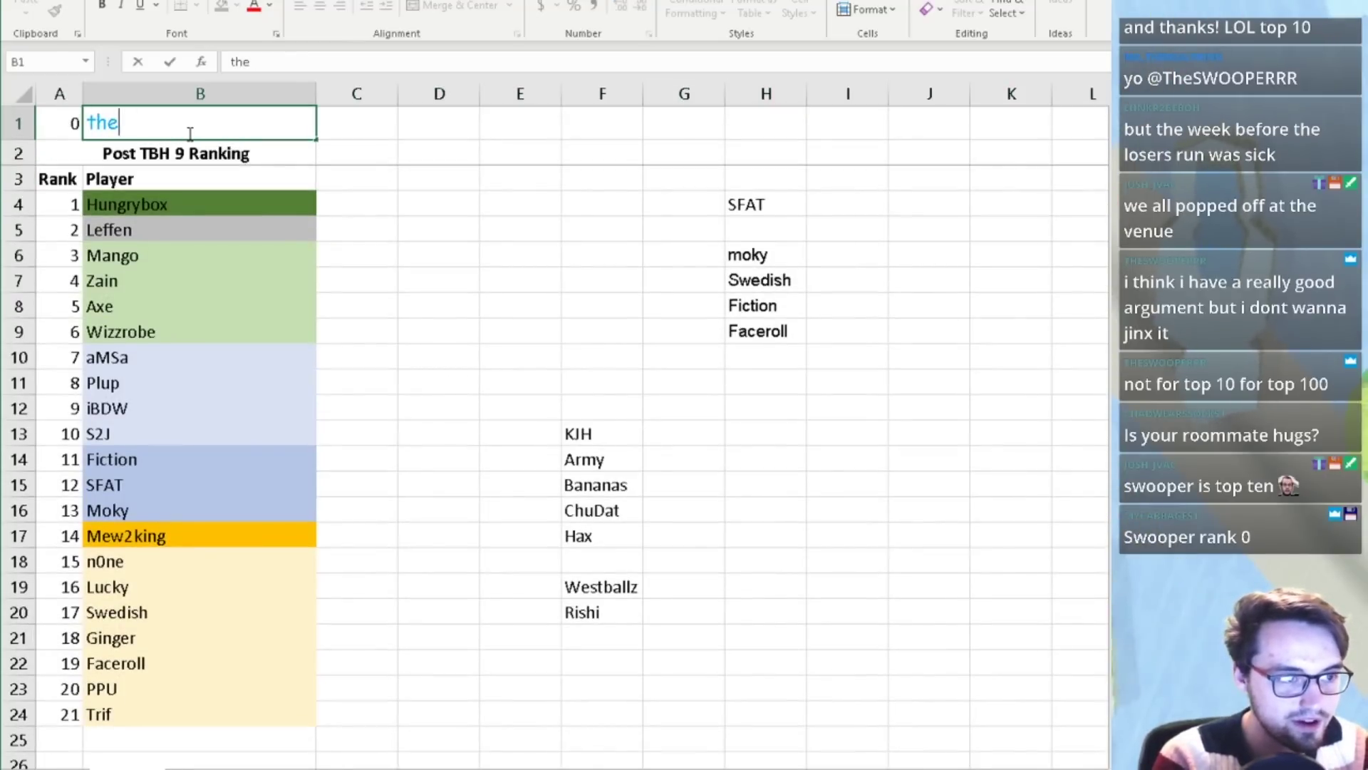
key("Return")
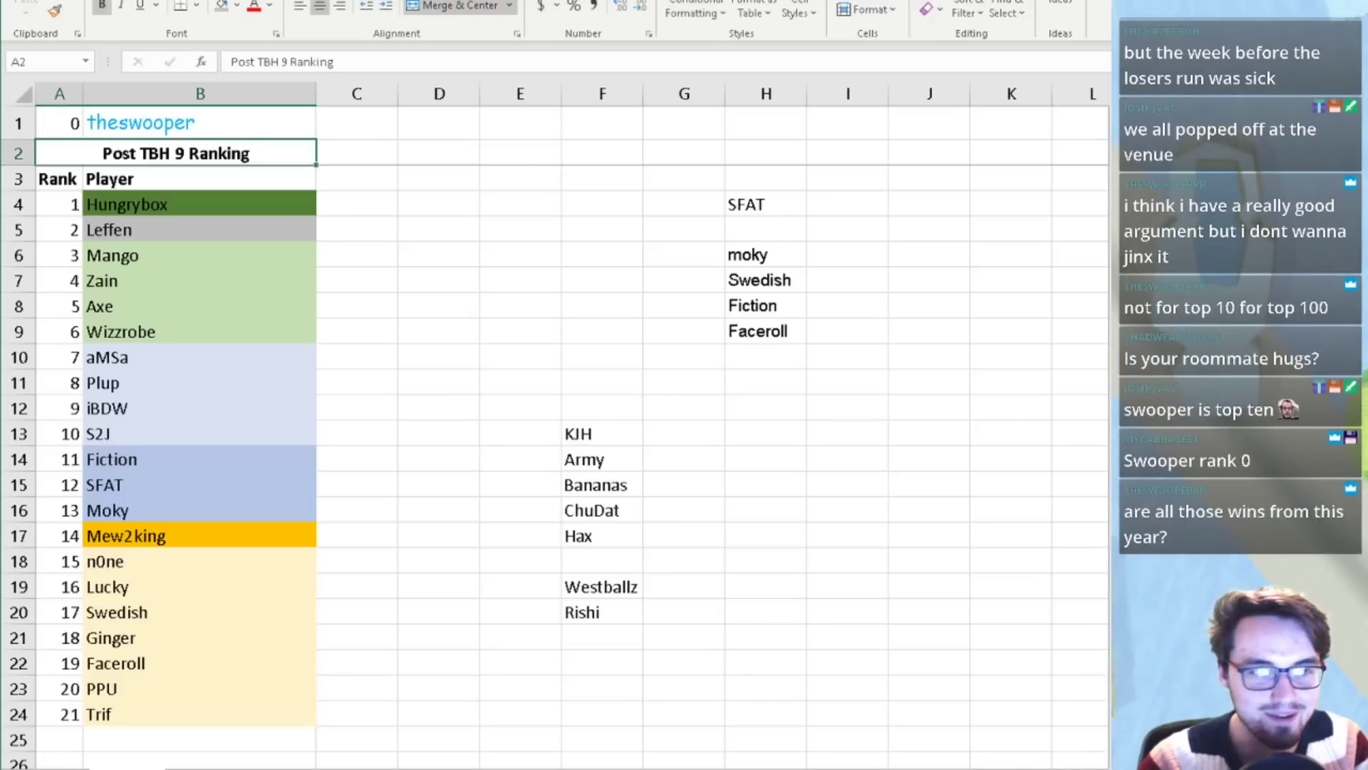
scroll(560, 467, "down", 1)
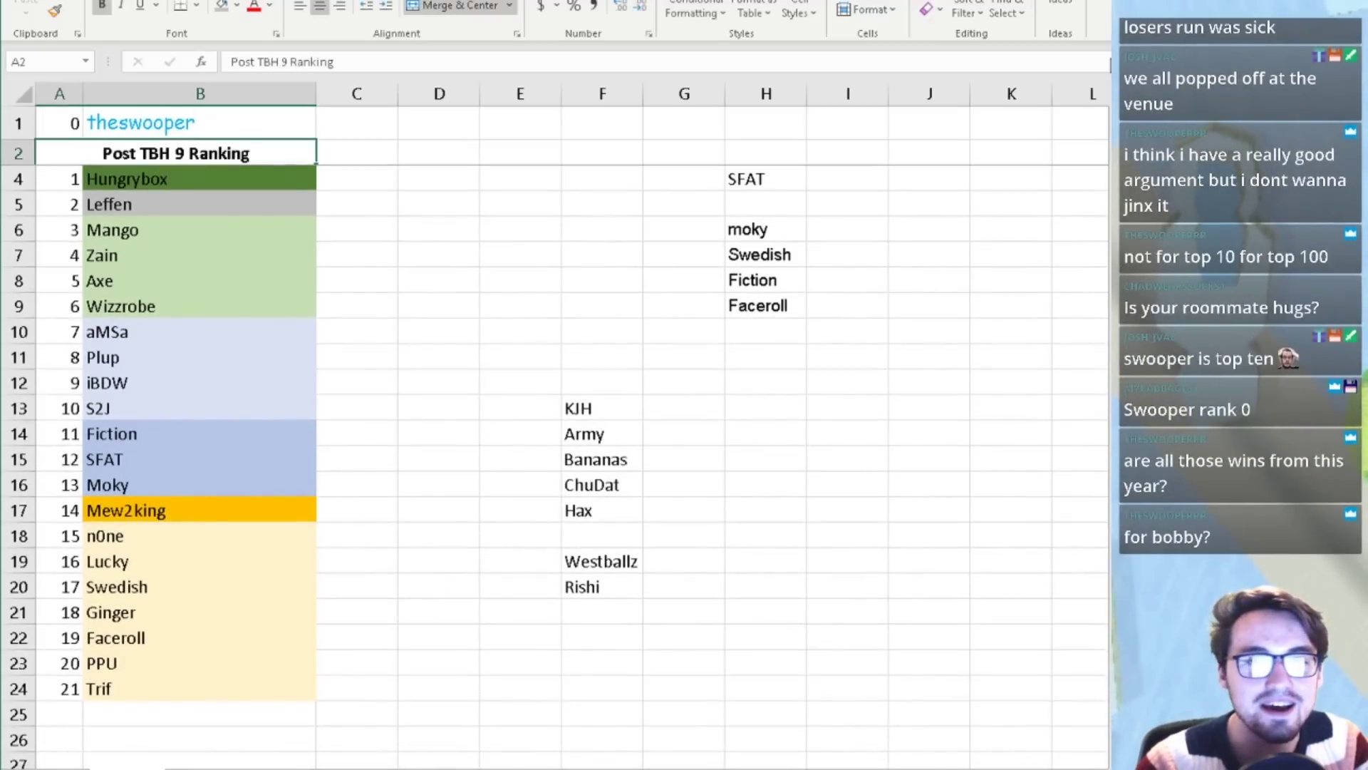
scroll(559, 449, "up", 1)
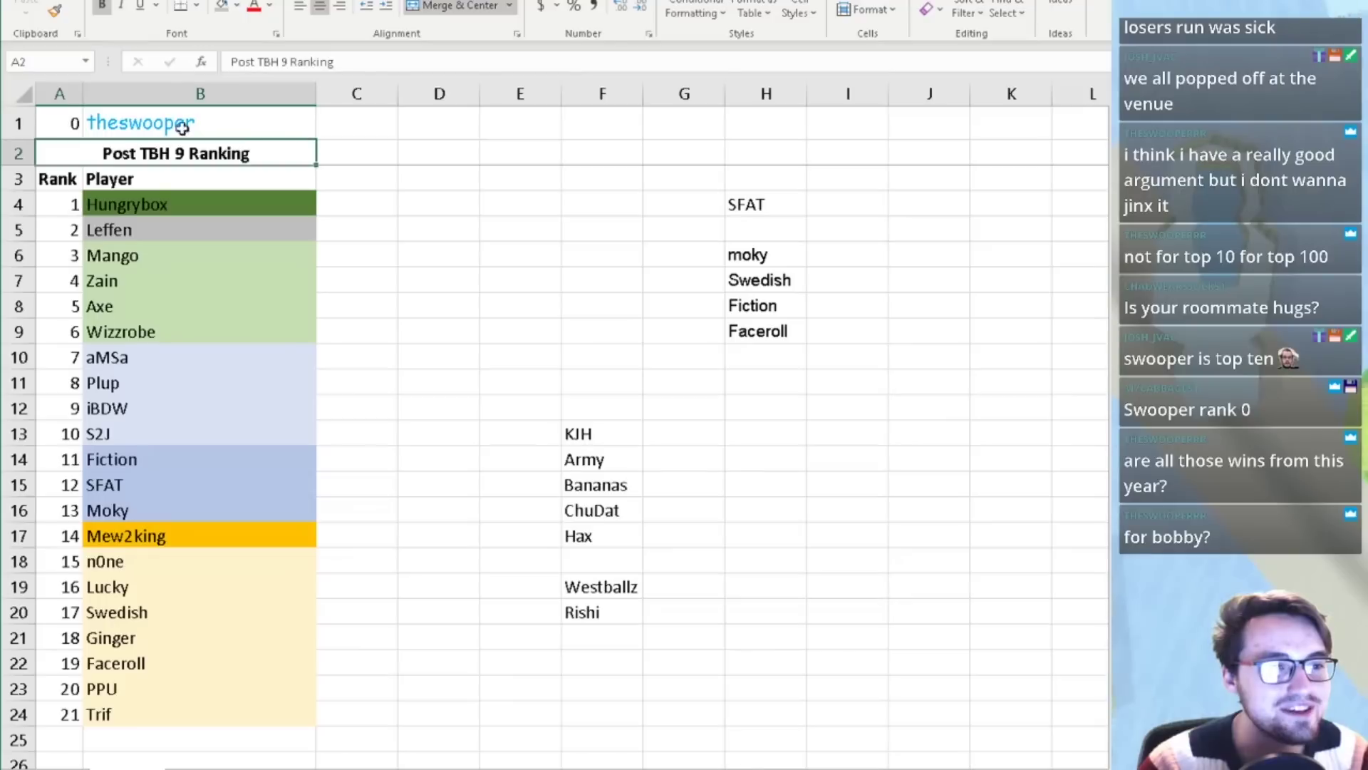
left_click(69, 123)
left_click(22, 126)
right_click(25, 126)
key("Escape")
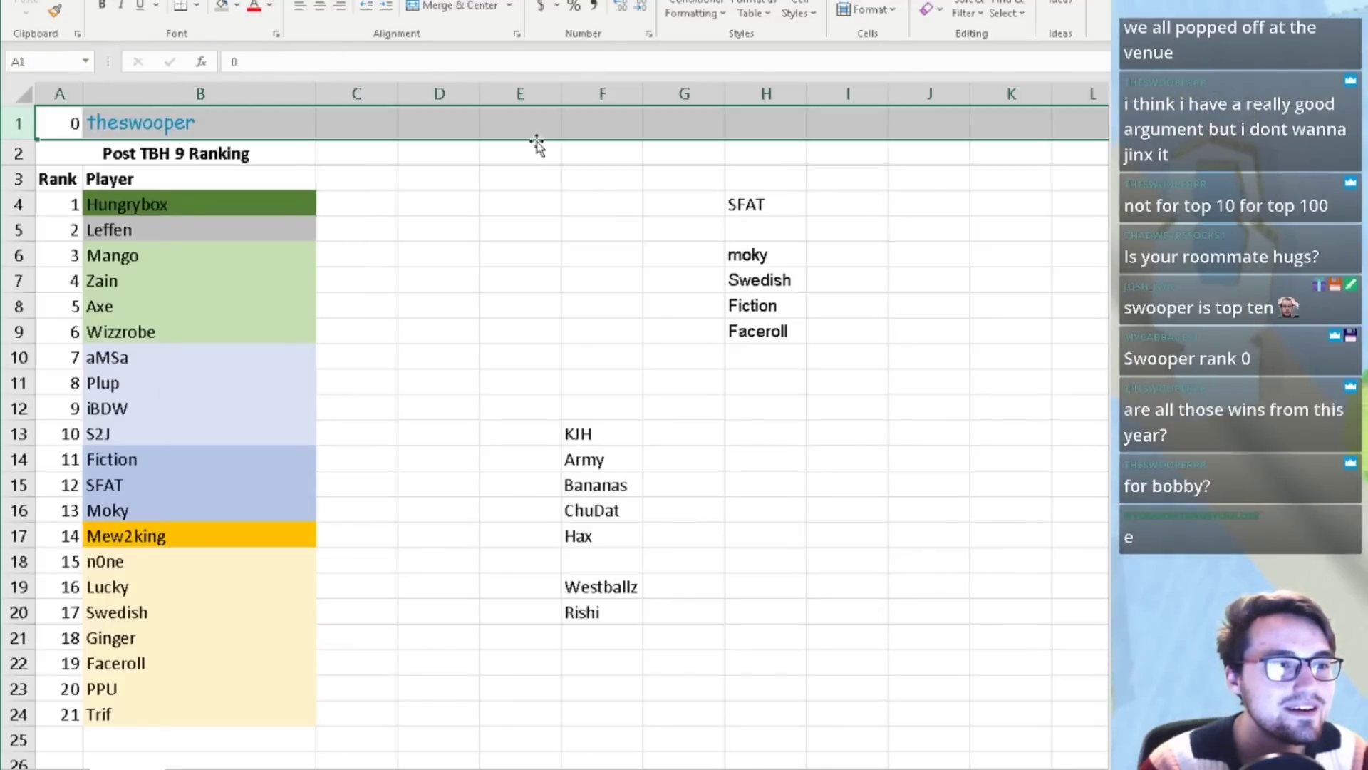
- Check the Post Smash Camp 2019 (WIP) ranking against bobby big ballz's 2019 results and recent notable wins on Liquipedia
key("alt+Tab")
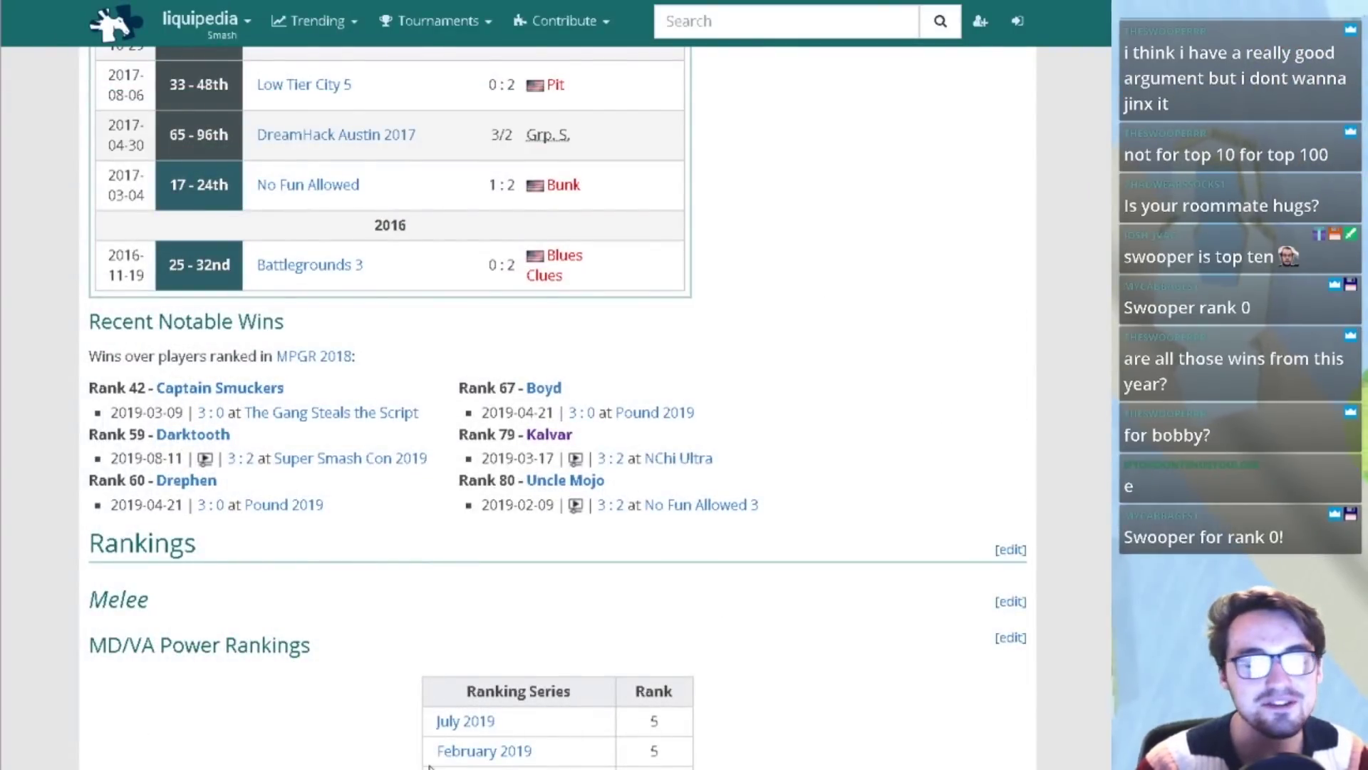
key("alt+Tab")
key("ctrl+Page_Down")
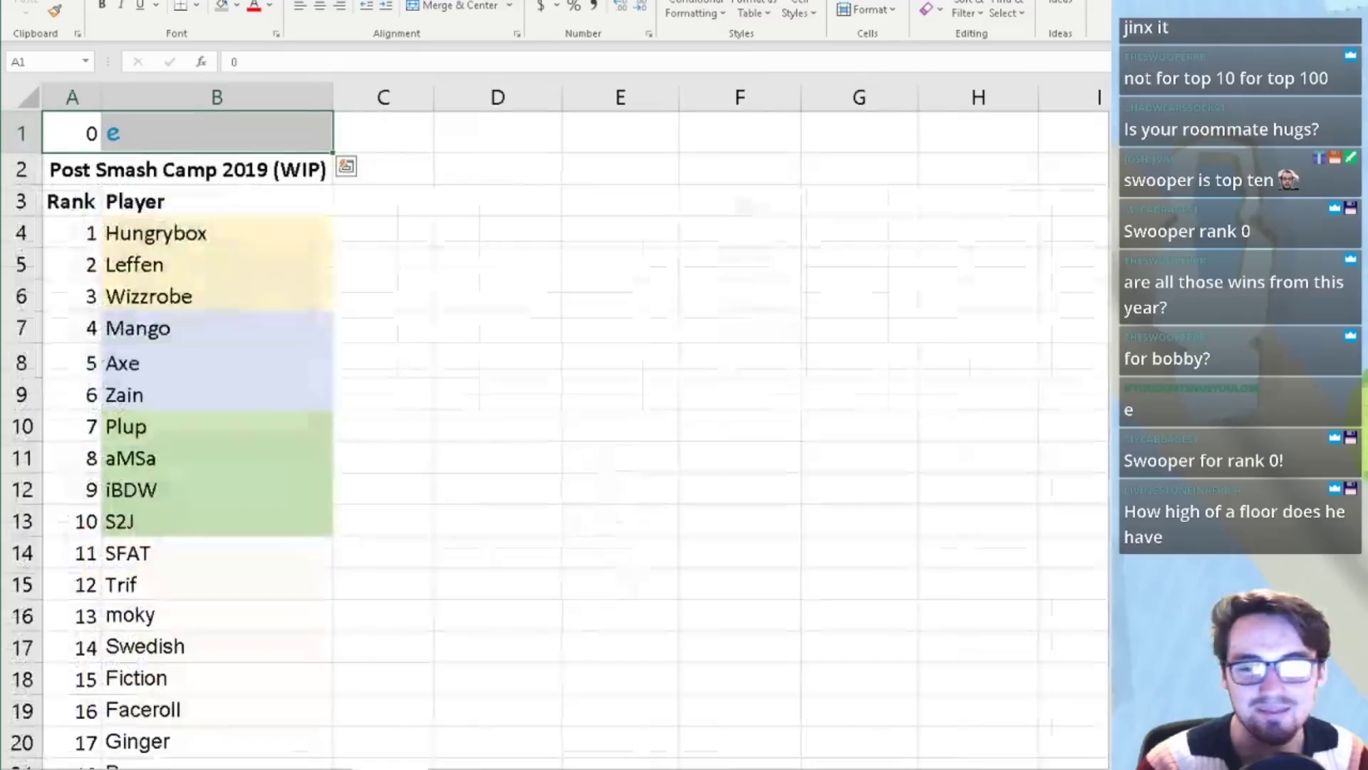
scroll(345, 353, "down", 1)
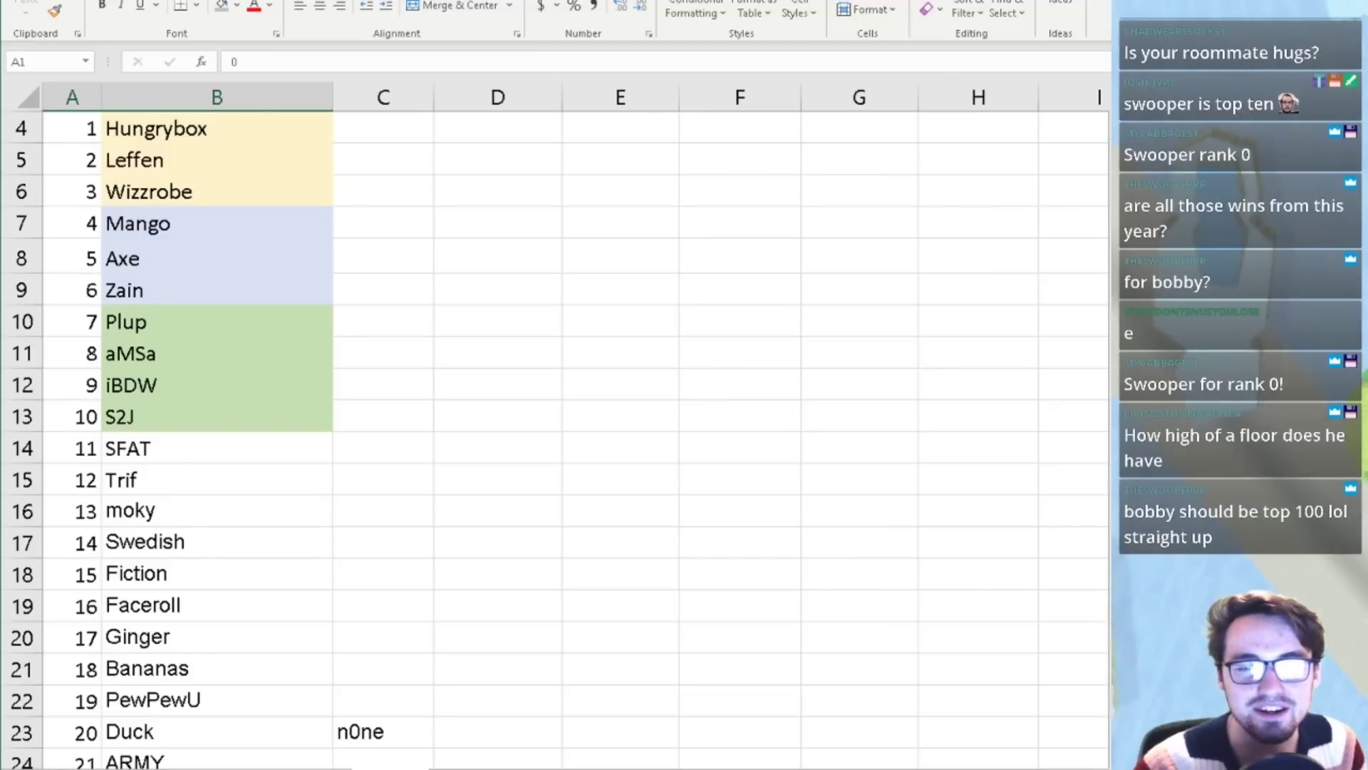
key("alt+Tab")
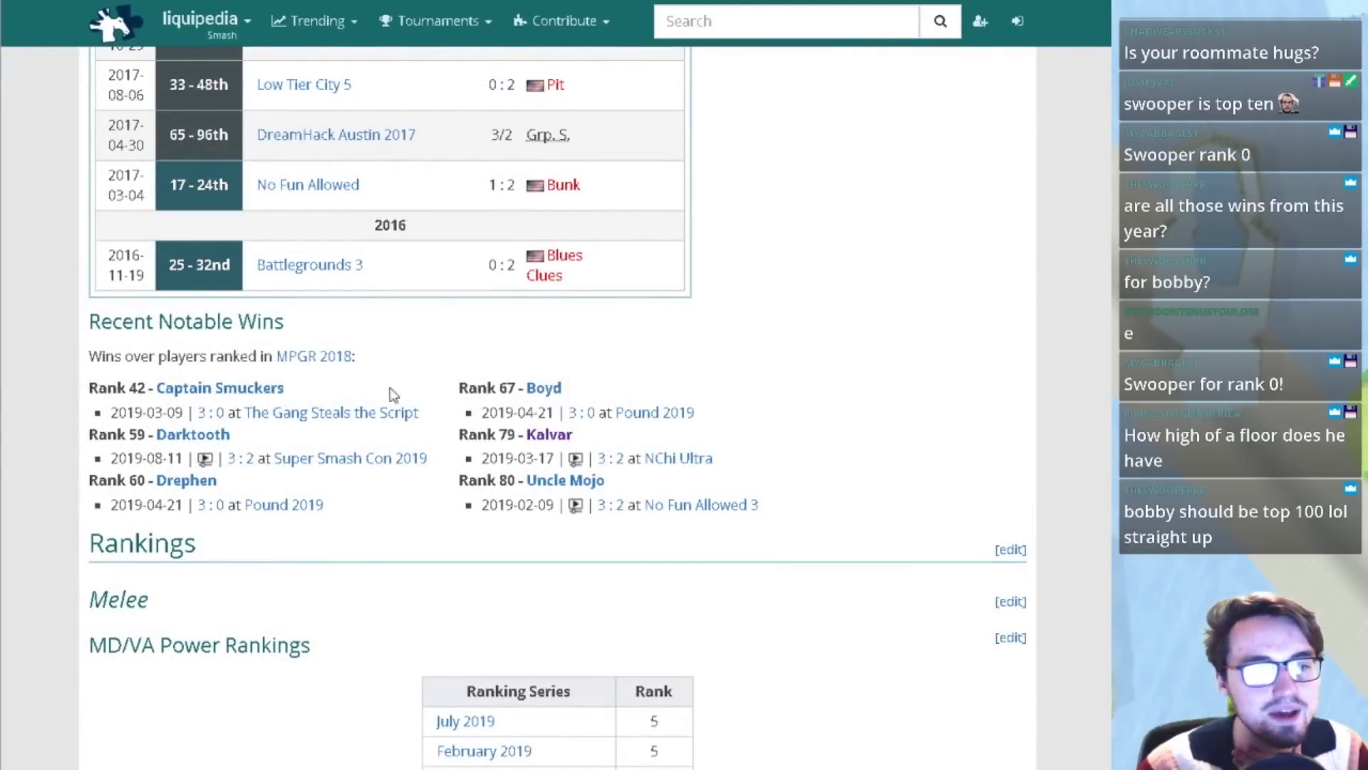
scroll(539, 370, "up", 5)
scroll(539, 370, "up", 15)
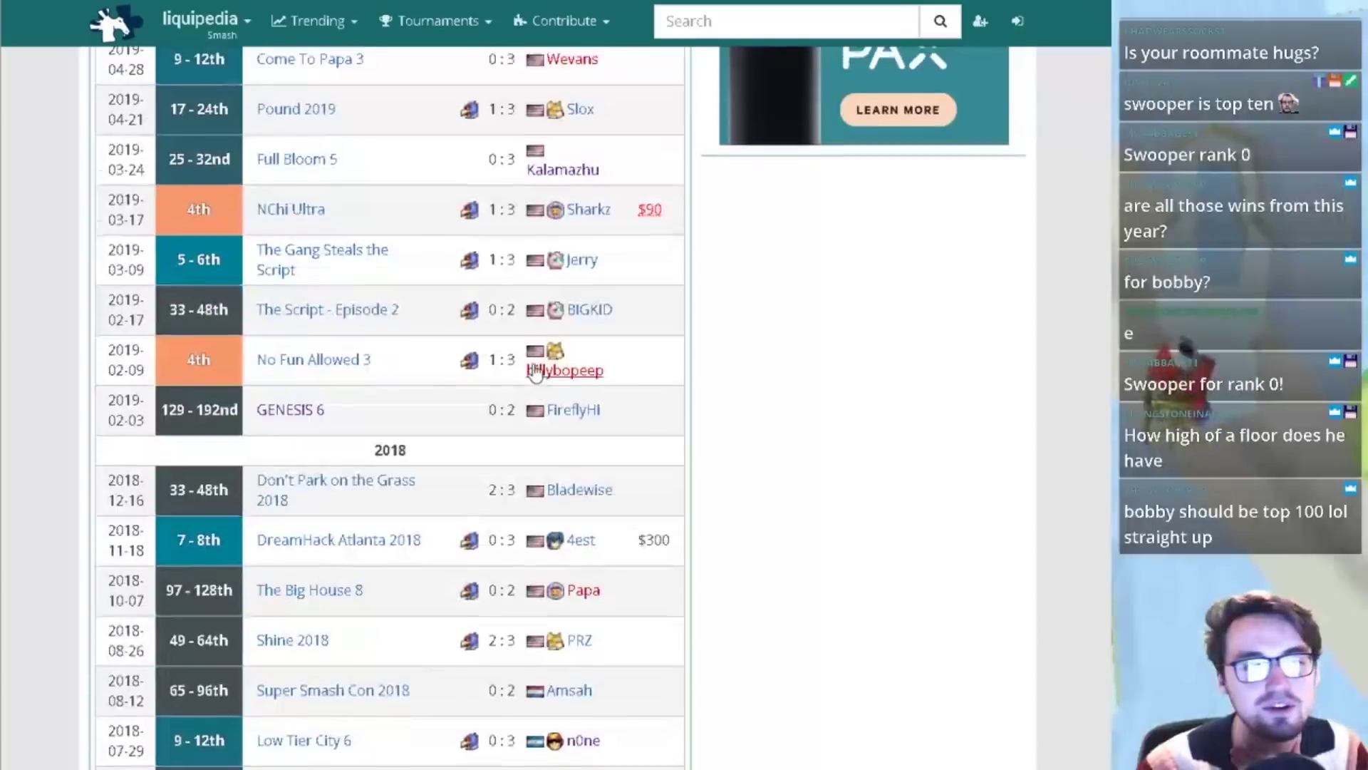
scroll(536, 370, "up", 3)
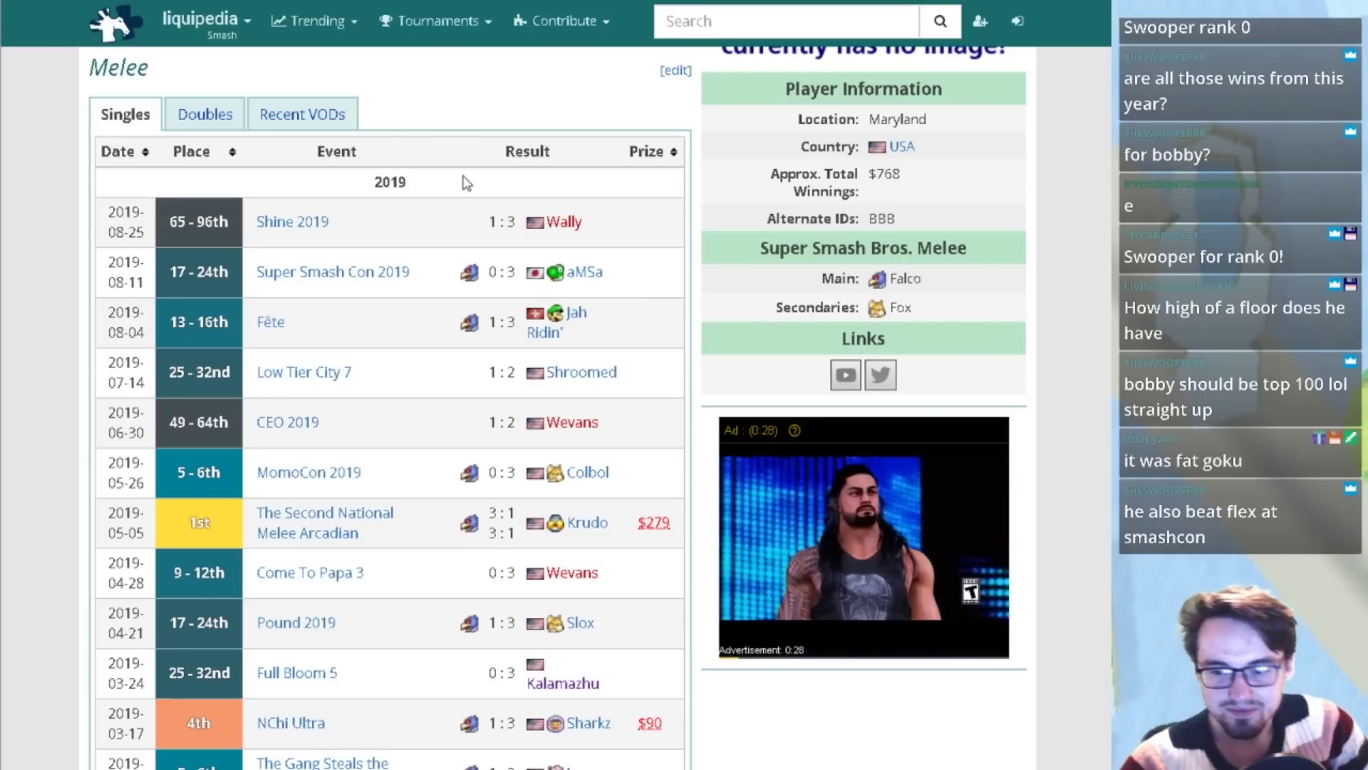
scroll(462, 219, "down", 15)
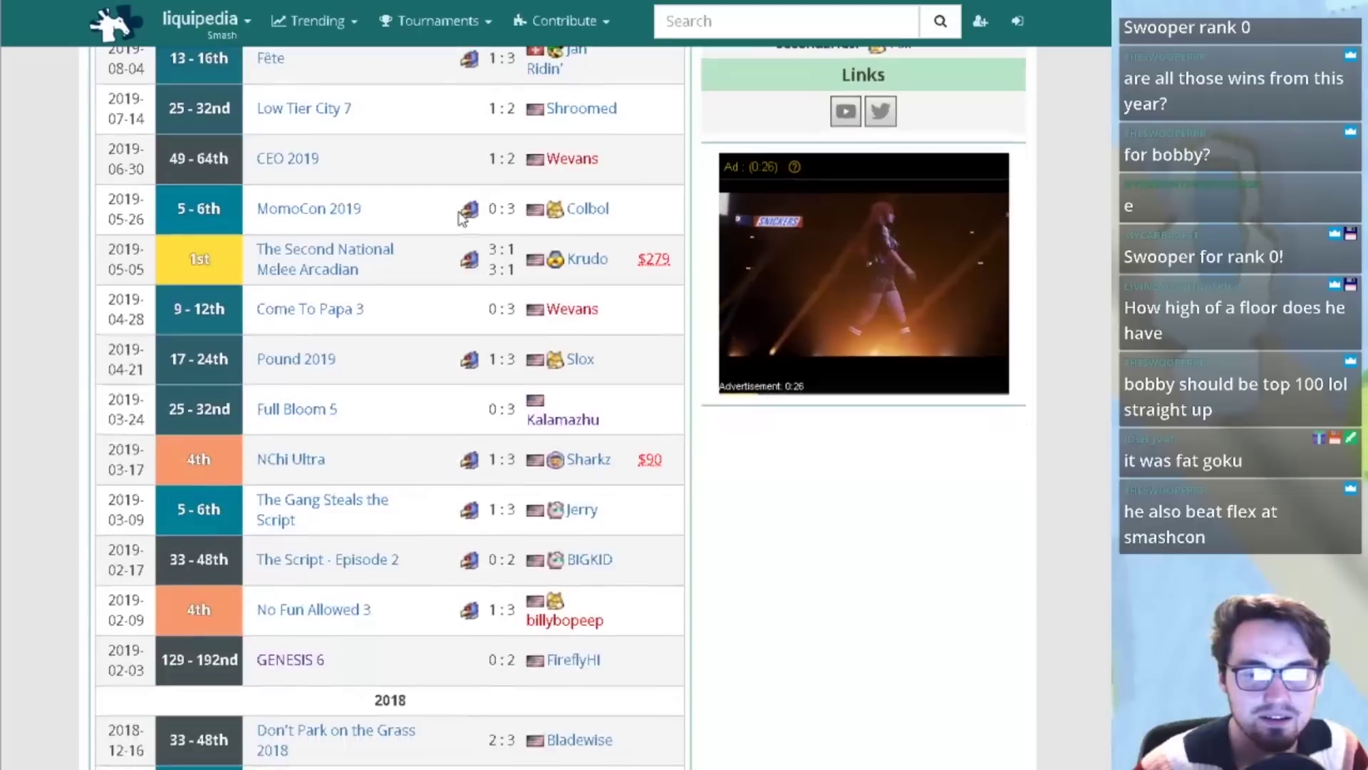
scroll(455, 235, "down", 5)
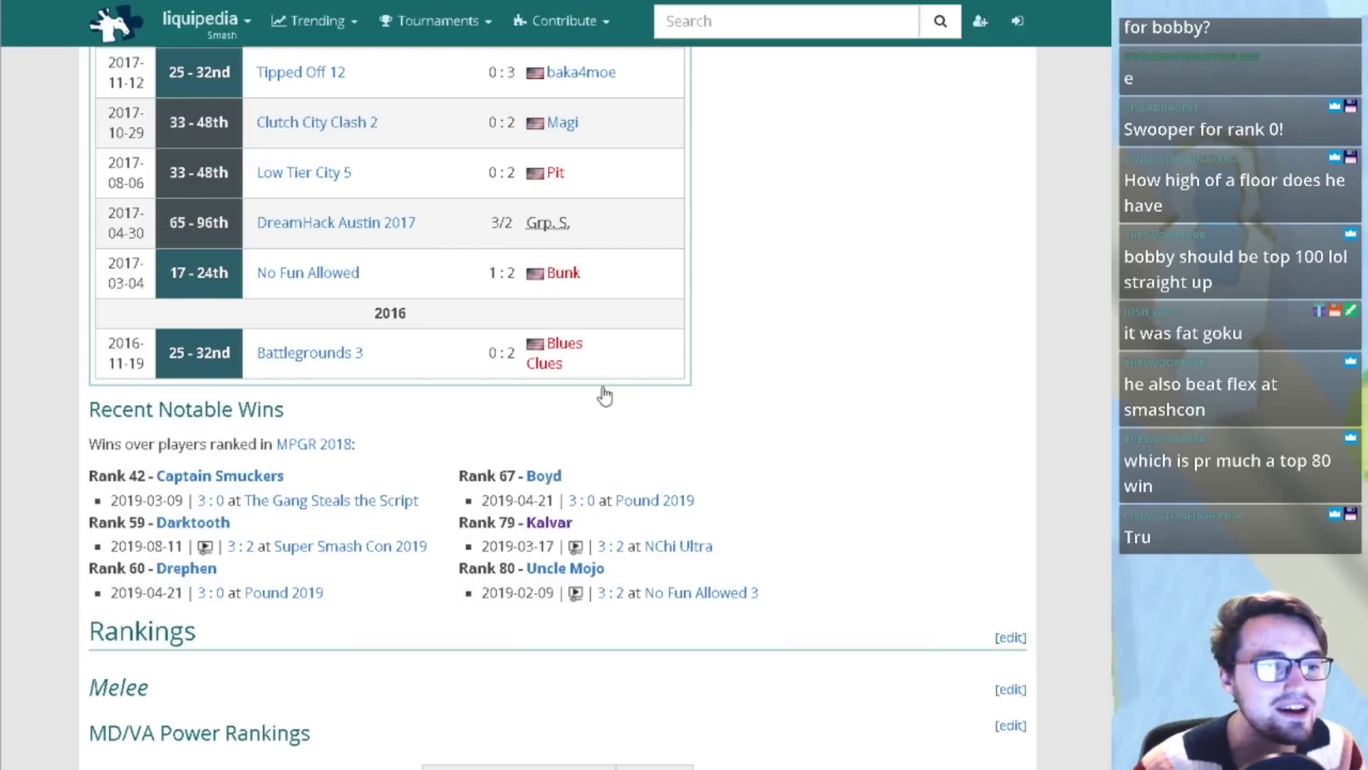
scroll(684, 437, "up", 15)
scroll(711, 267, "up", 10)
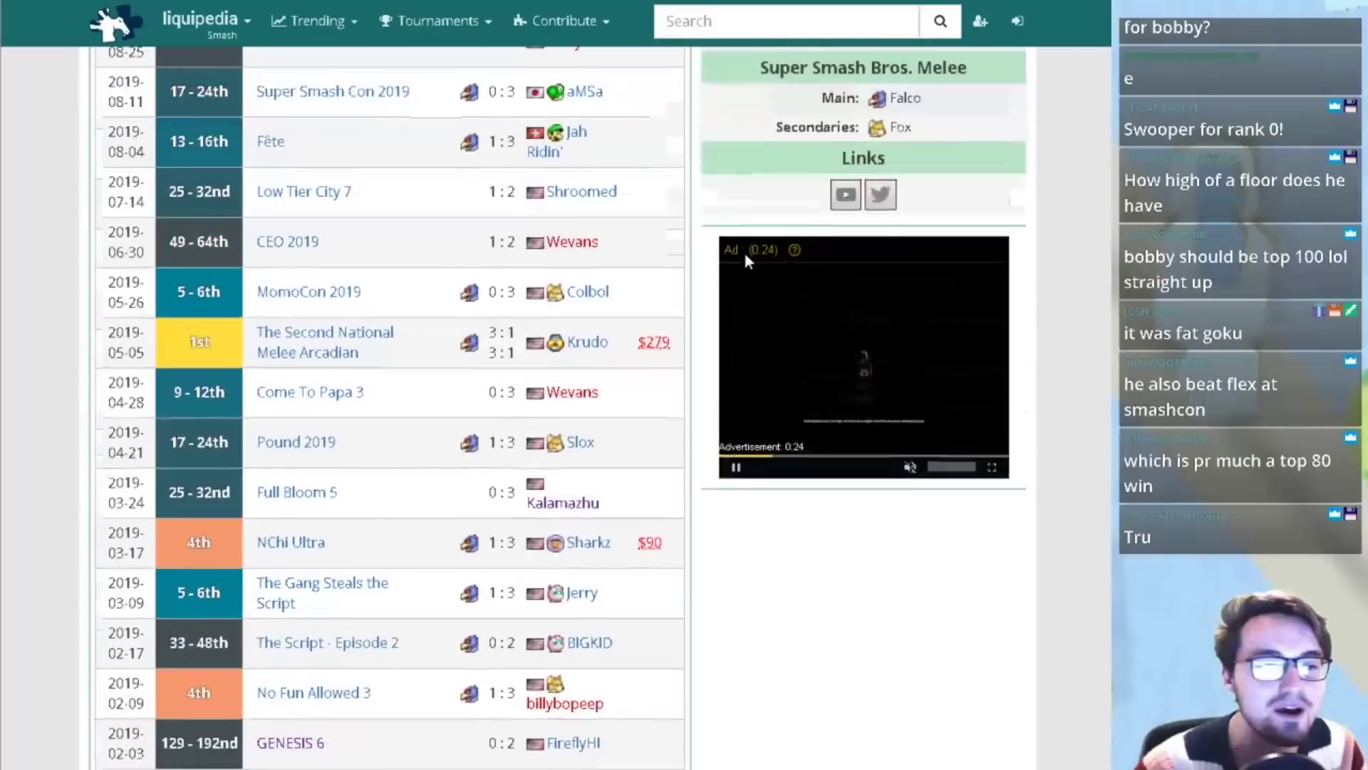
- Return to the Melee Singles bracket and examine the matches from the Winners Semi-Final through the Grand Final
key("ctrl+Tab")
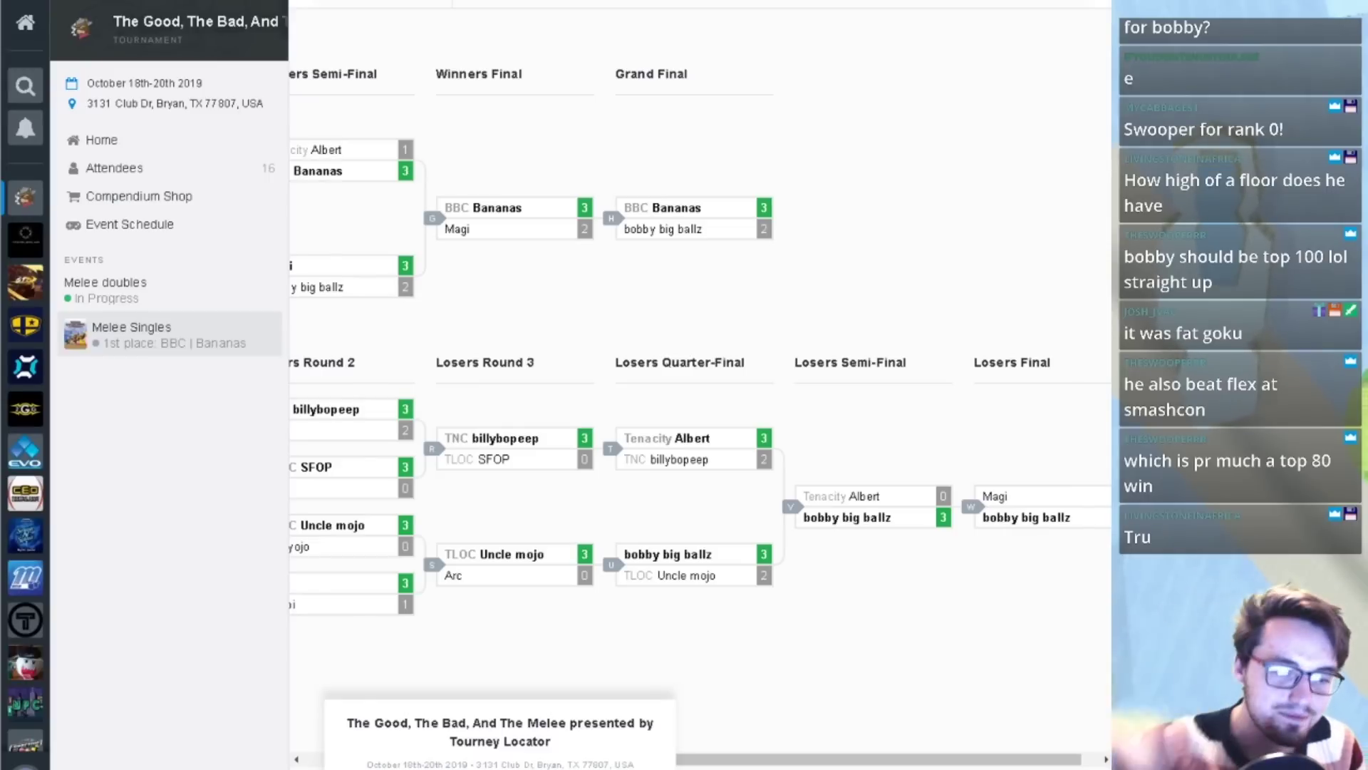
left_click_drag(644, 262, 717, 277)
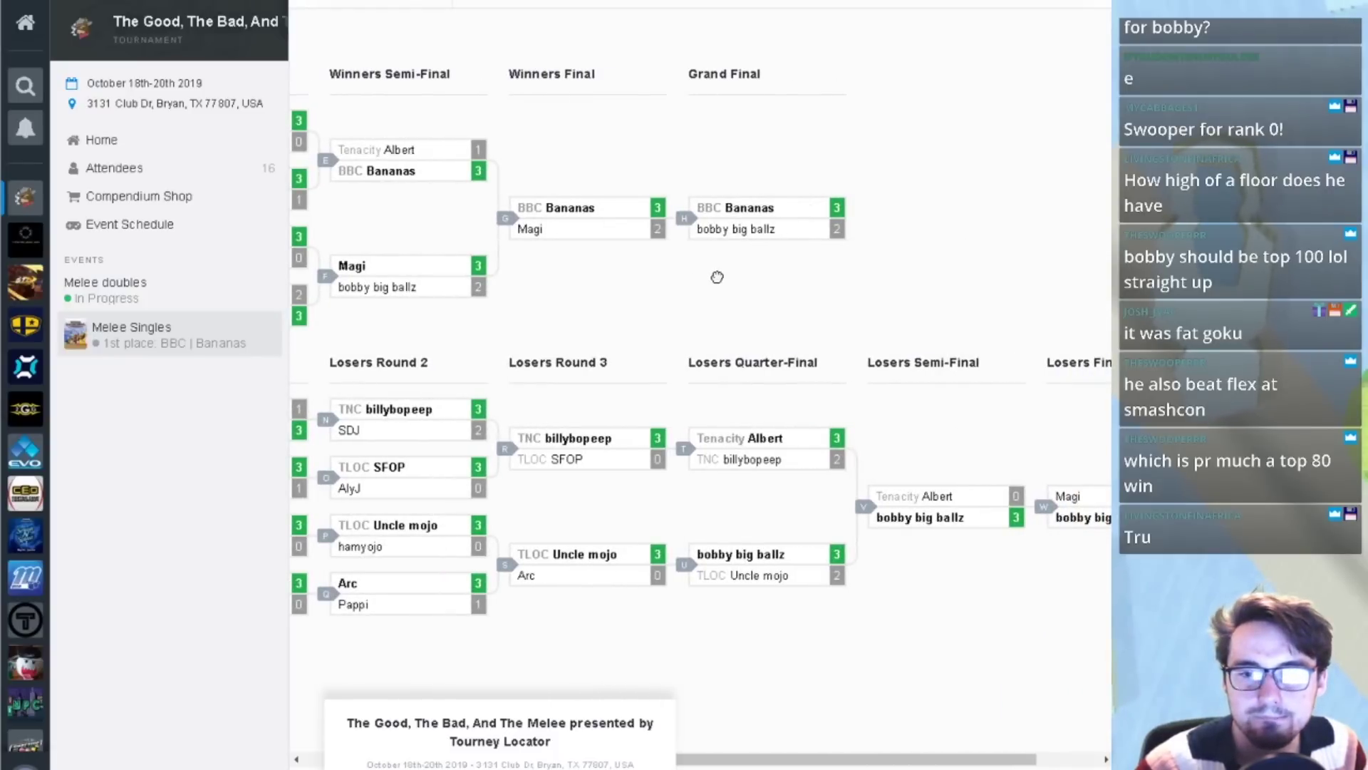